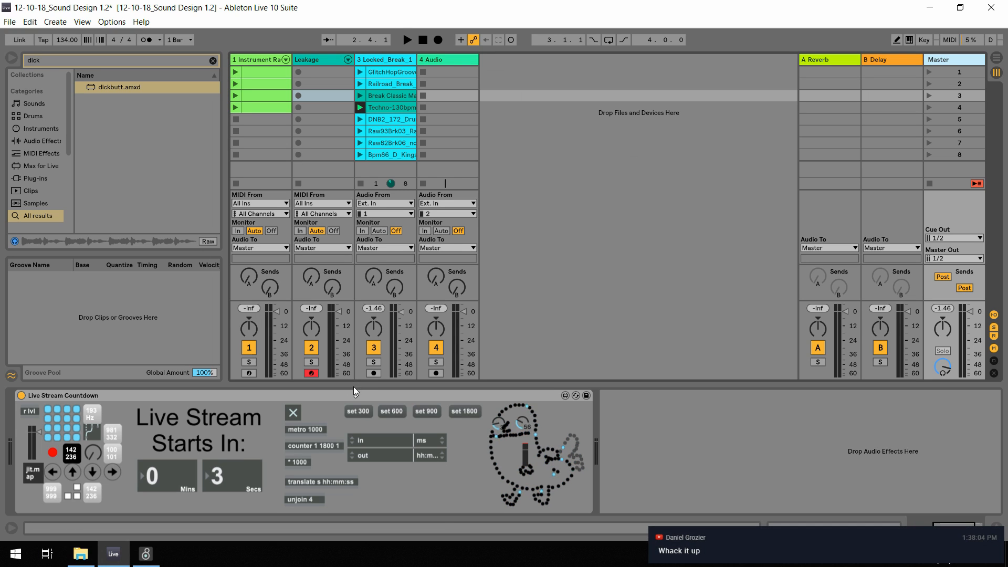
Switch the Live Stream Countdown timer toggle and bring up the Synths rack on the Leakage track
click(295, 412)
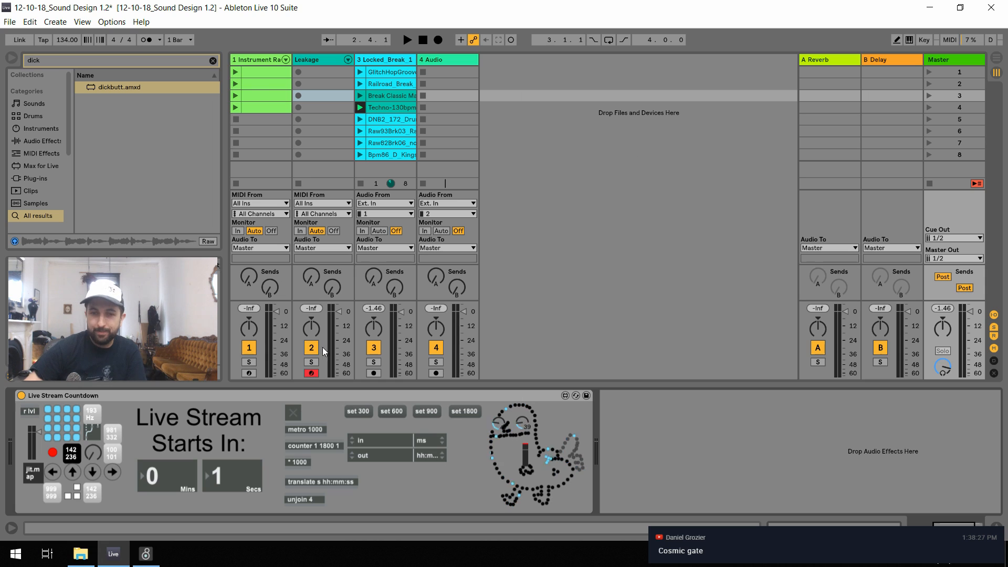
click(318, 61)
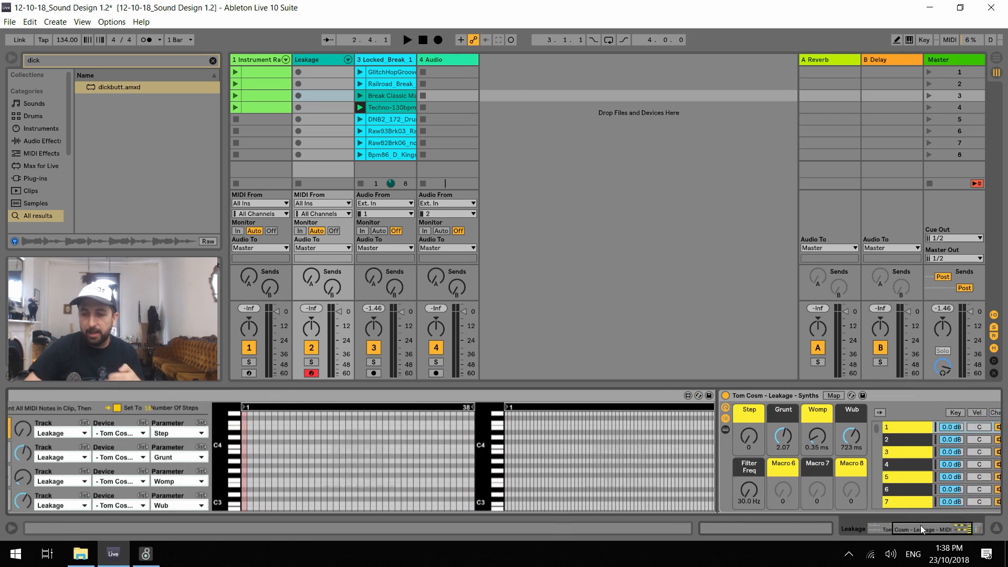
click(921, 525)
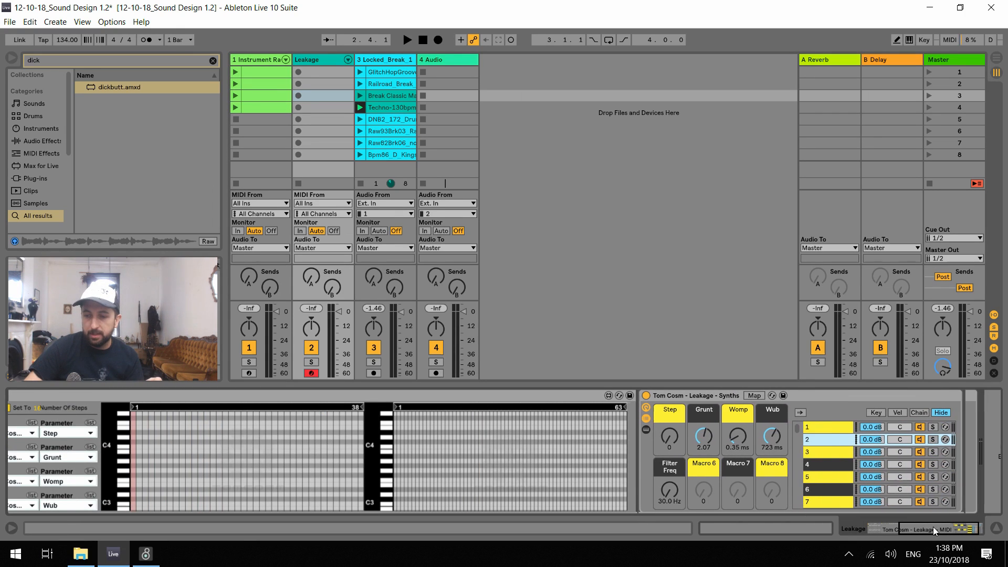
click(933, 527)
Look through chains 3 to 7 of the Leakage Synths rack
click(783, 452)
click(777, 465)
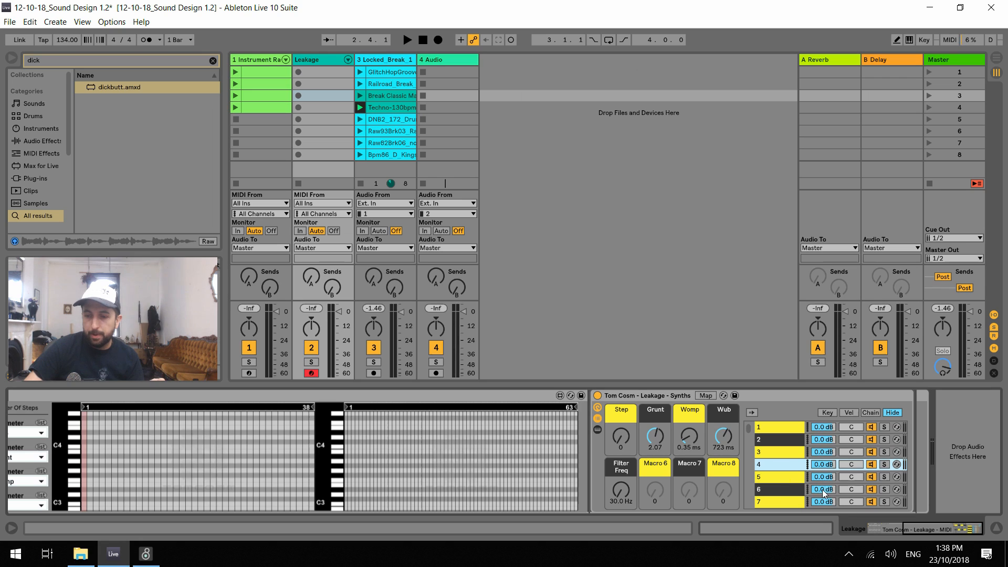
click(788, 476)
click(790, 490)
click(787, 500)
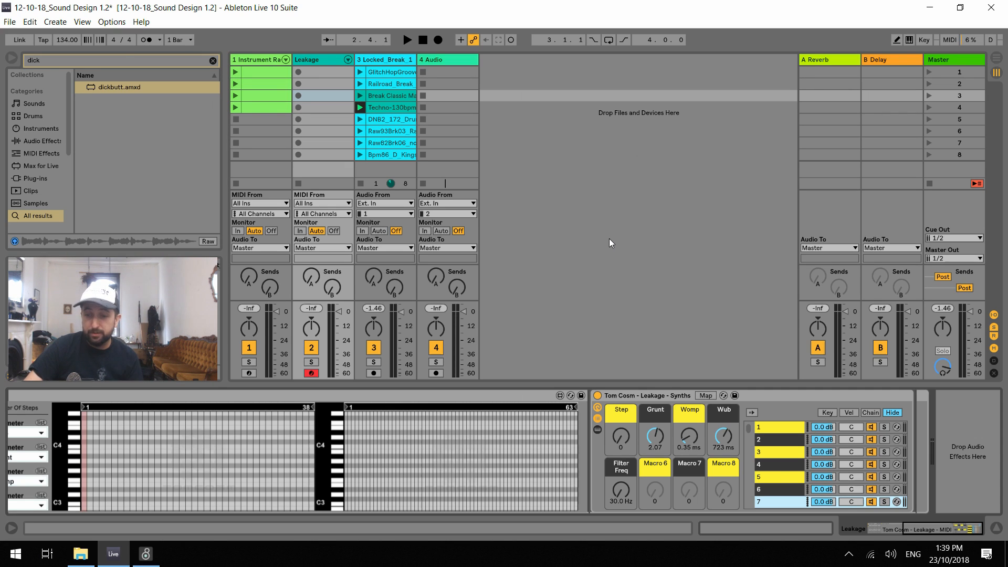
Compare the Operator settings in chains 1 to 7 of the Synths rack, ending back at the Leakage MIDI device
click(774, 426)
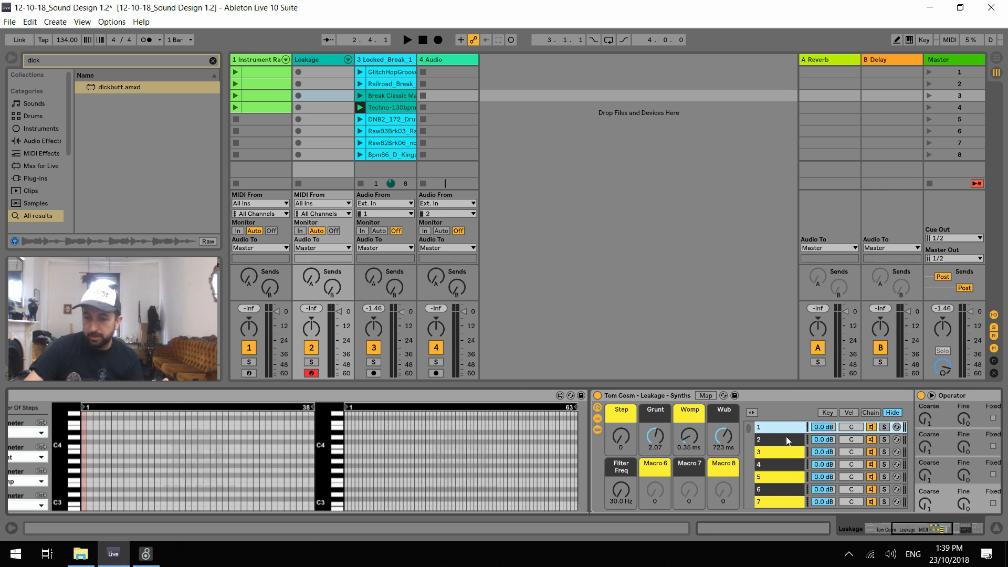
click(776, 438)
click(946, 531)
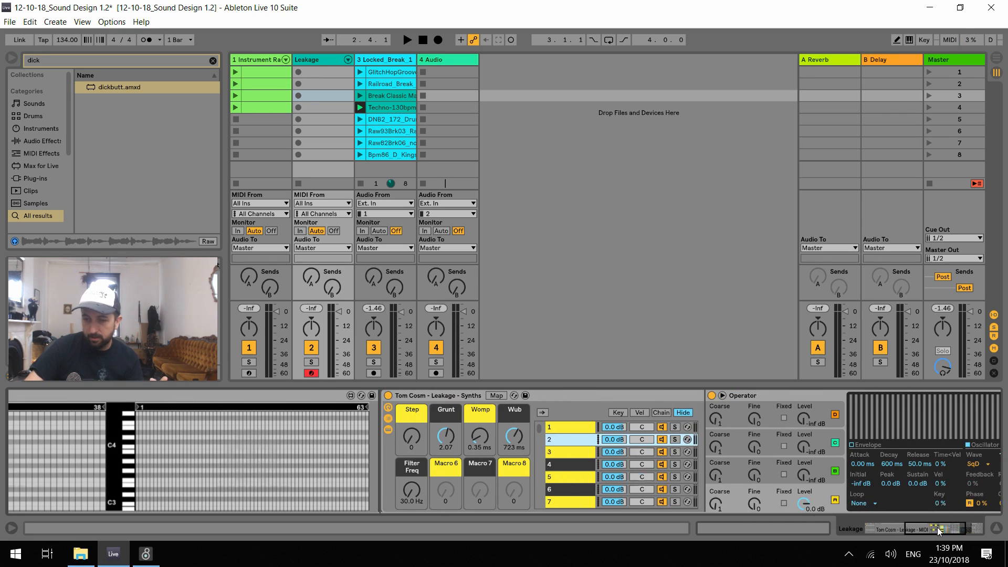
click(596, 451)
click(589, 462)
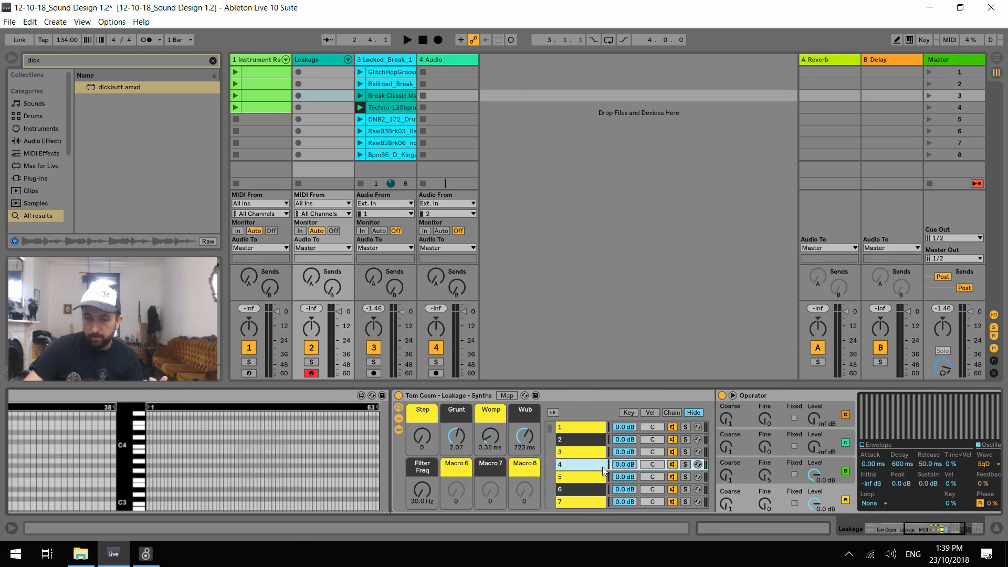
click(592, 477)
click(588, 489)
click(587, 500)
click(586, 489)
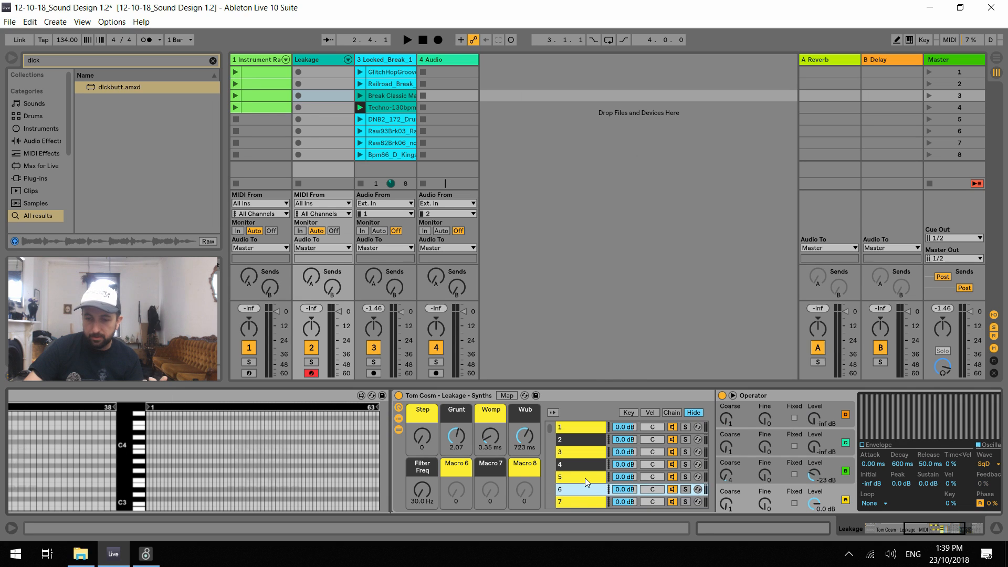
click(585, 476)
click(582, 464)
click(581, 451)
click(580, 439)
click(578, 427)
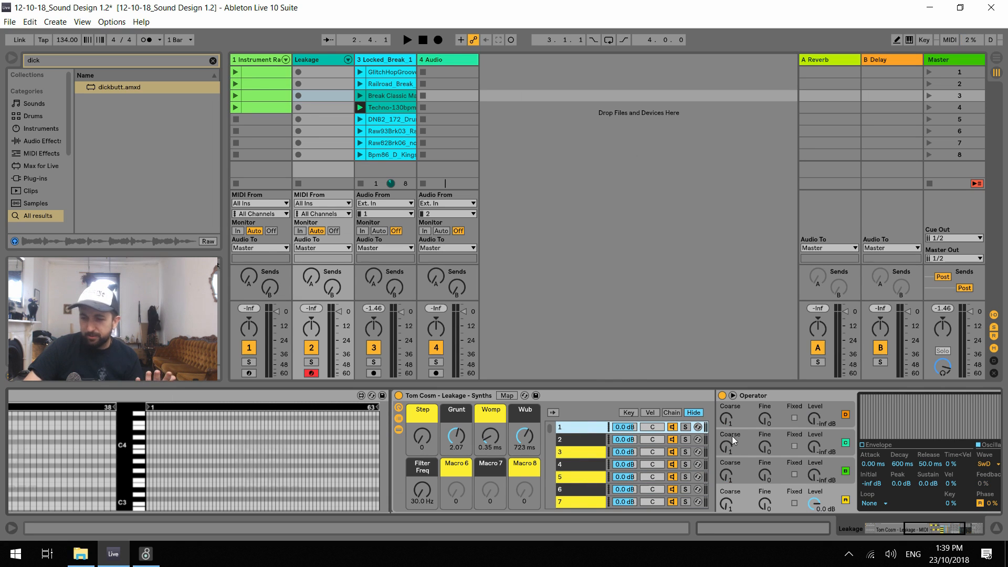
drag(938, 527, 894, 526)
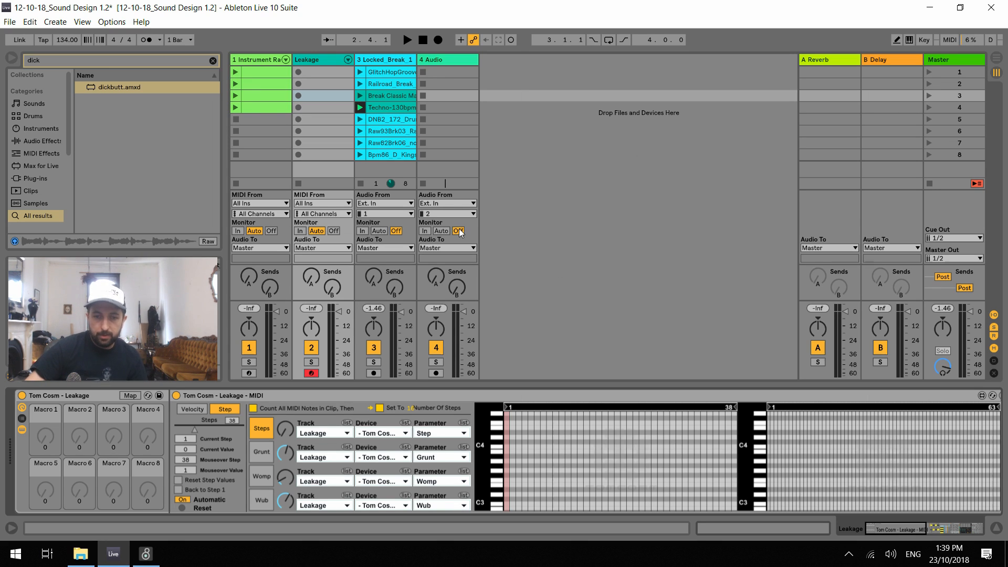
Examine the Wavetable settings of the Instrument Rack track's chains from Simple 1 to Acid 1, finishing with the Wavetable view collapsed
click(254, 61)
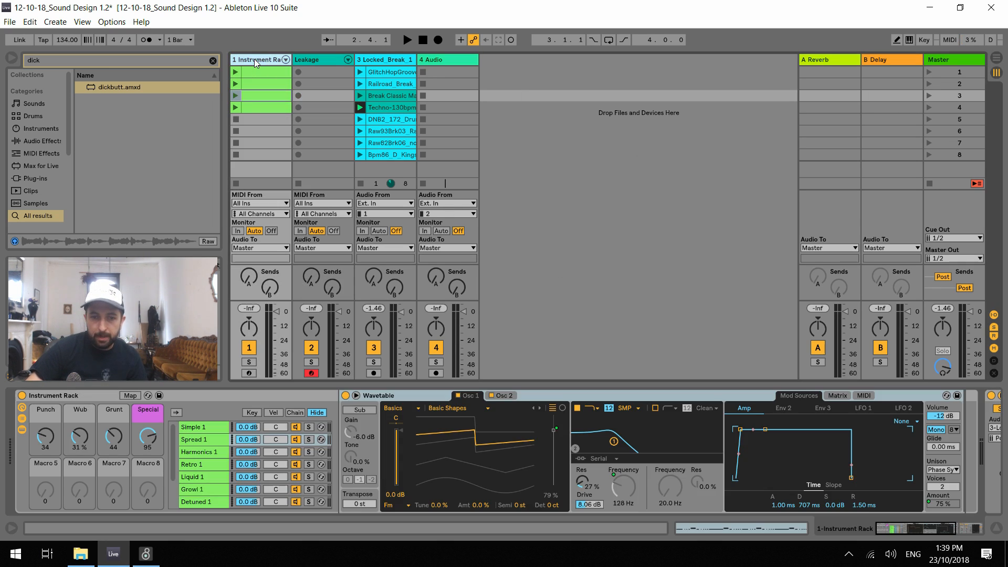
click(210, 427)
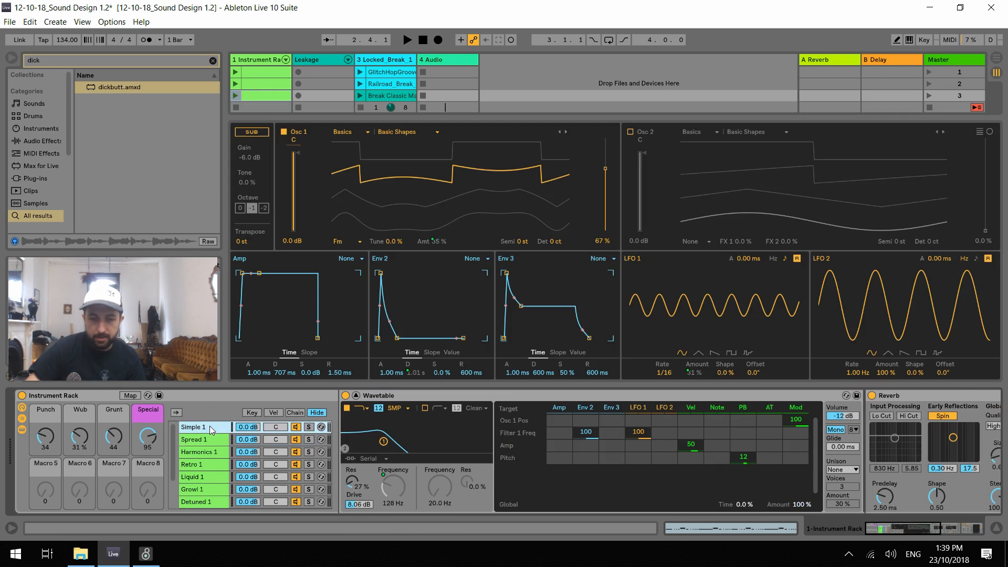
key(Down)
key(Down)
key(Down)
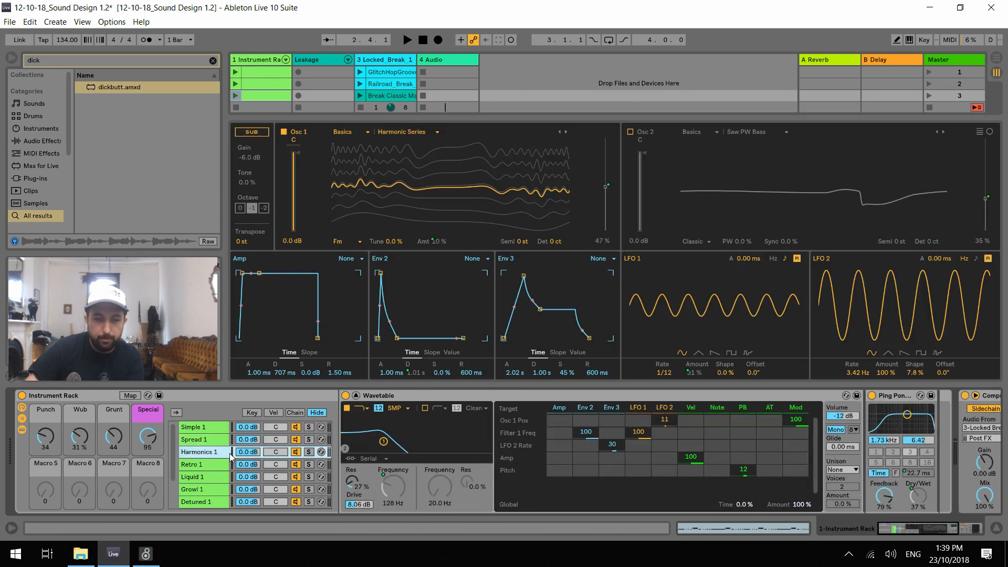
key(Down)
key(Down)
key(Down)
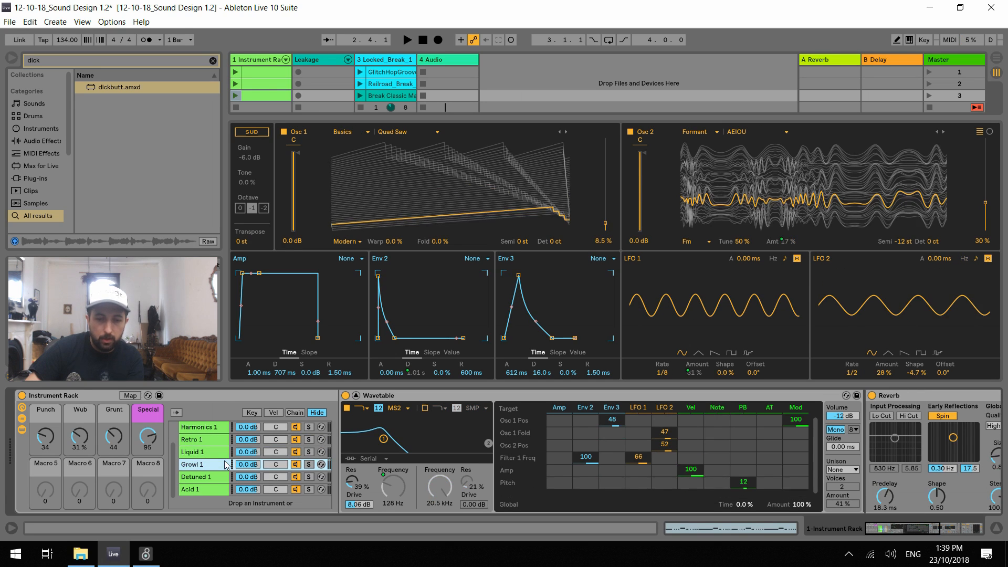
key(Down)
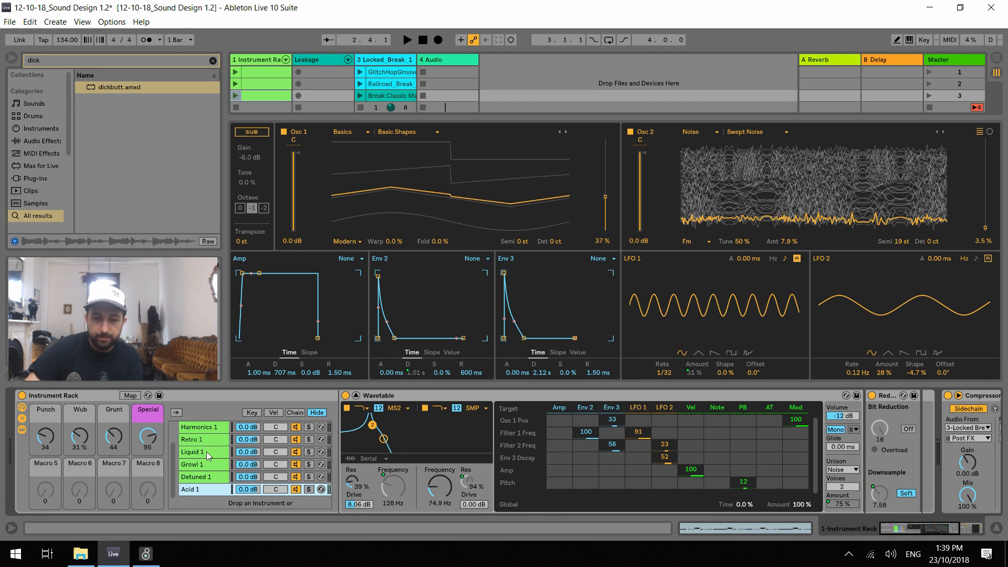
scroll(218, 450, up, 2)
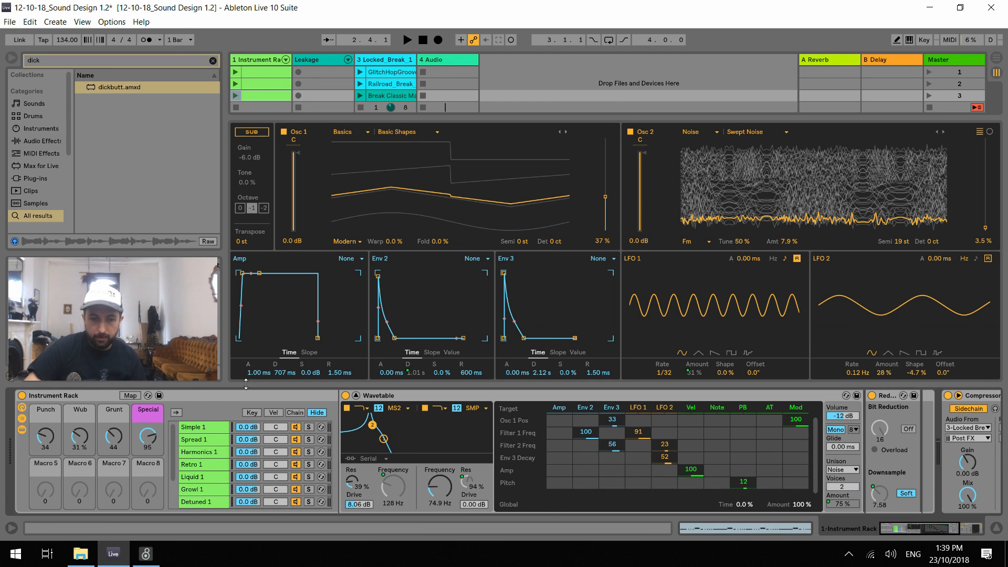
click(356, 395)
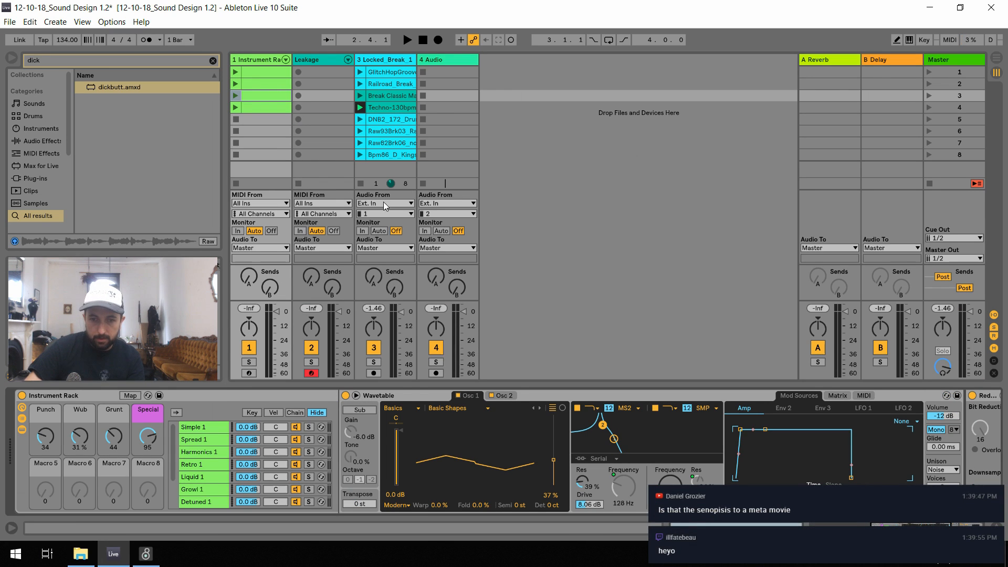
Stop the Locked_Break track's clip and audition the Instrument Rack track's third clip on its own
click(362, 184)
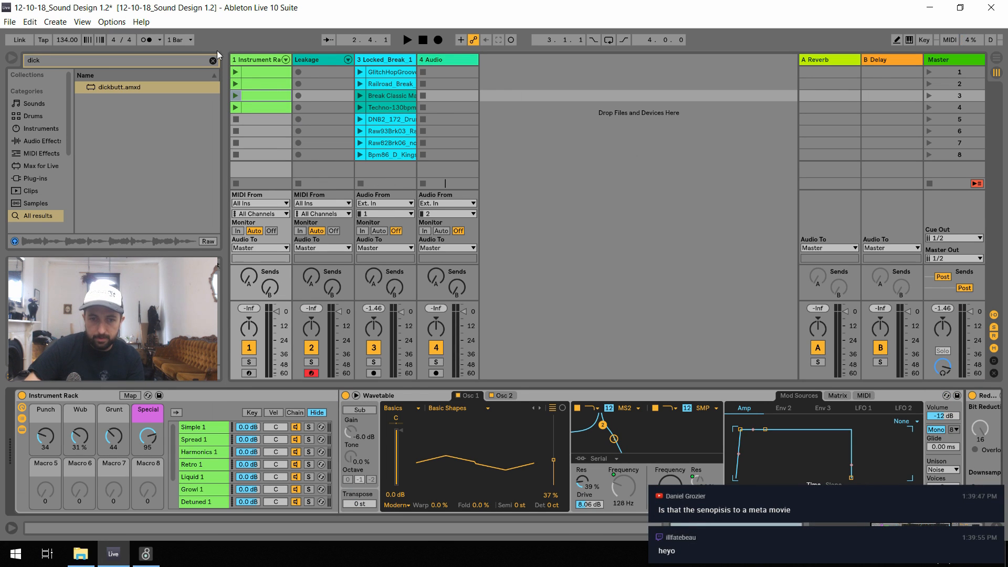
click(235, 96)
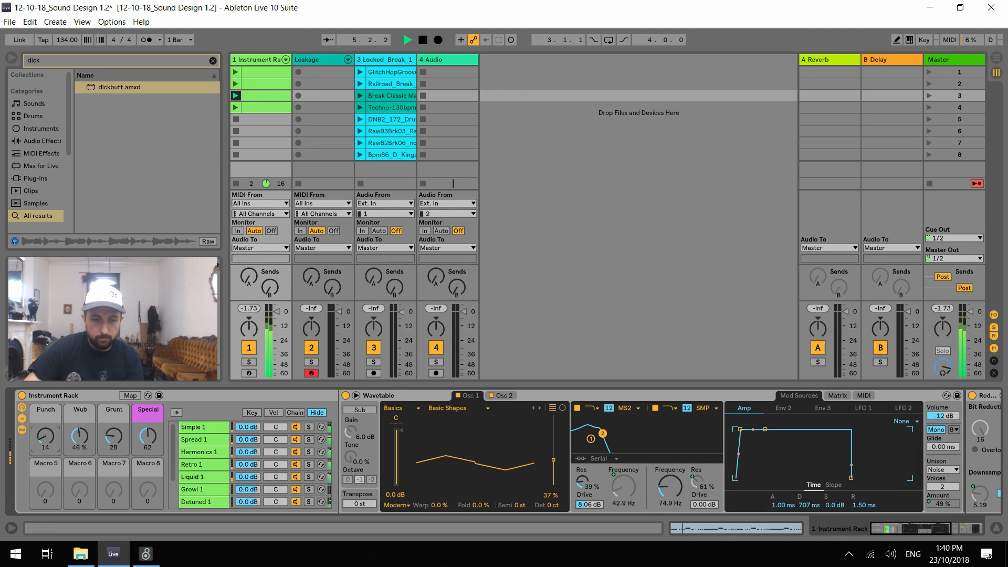
key(space)
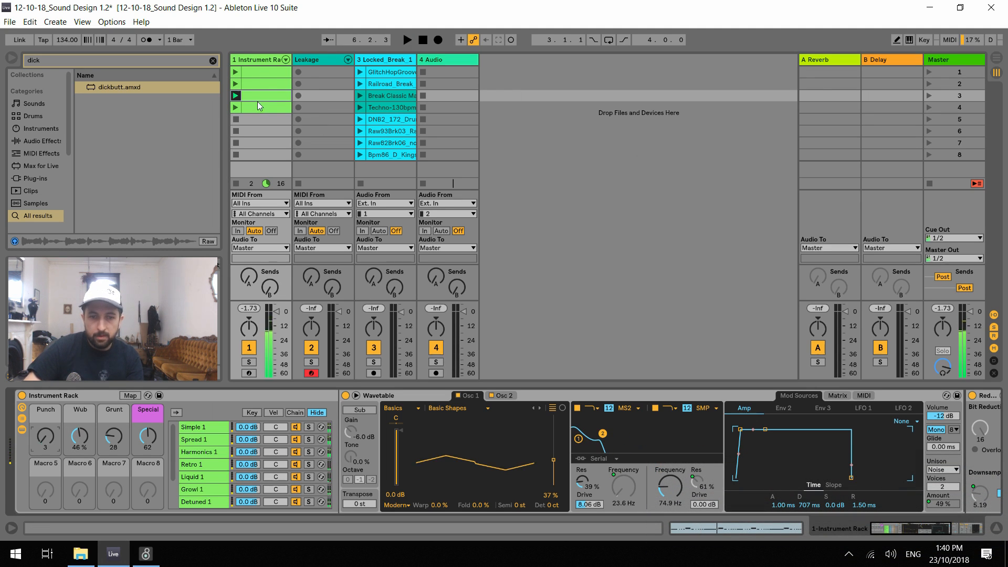
Inspect the third clip's Chain Selector envelope and the matching chain zones in the Instrument Rack
click(257, 102)
click(184, 419)
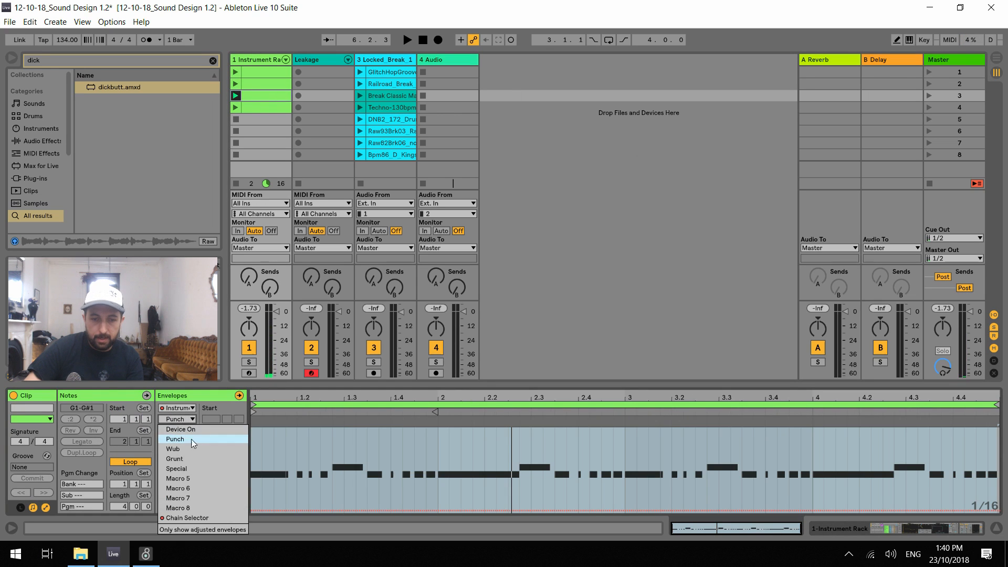
click(191, 518)
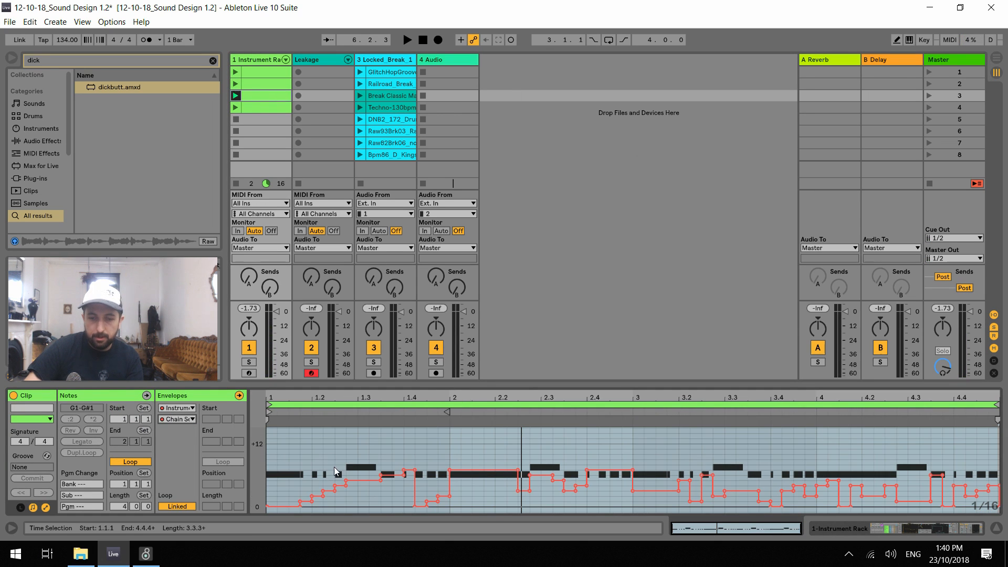
click(273, 60)
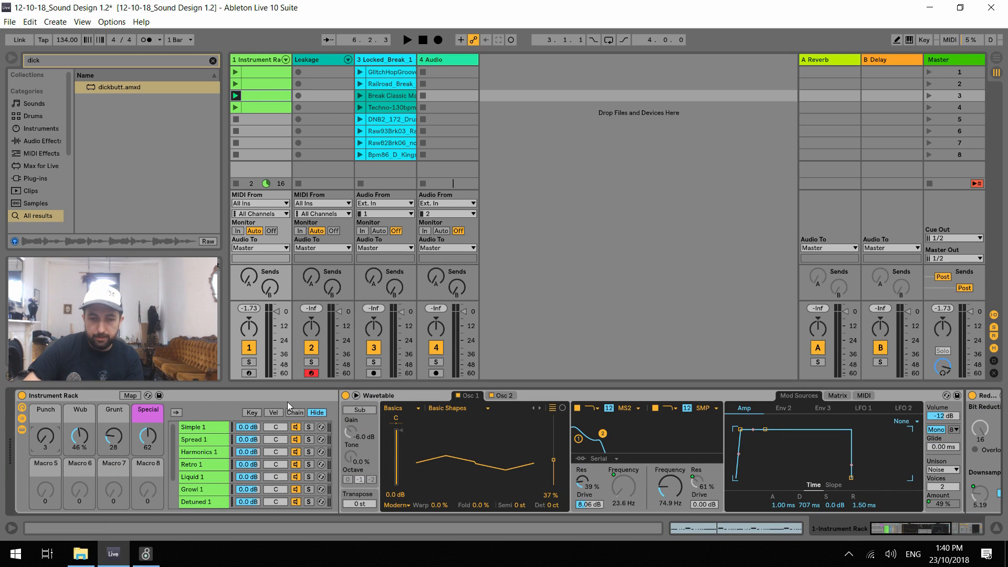
click(295, 413)
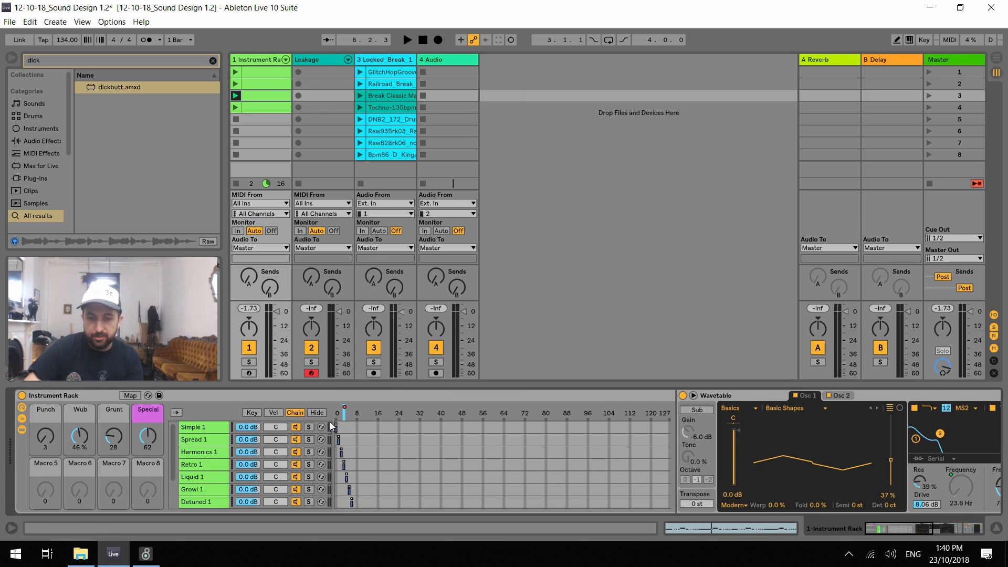
Audition the Instrument Rack clip together with the DNB2_172 drum clip, then stop playback
key(space)
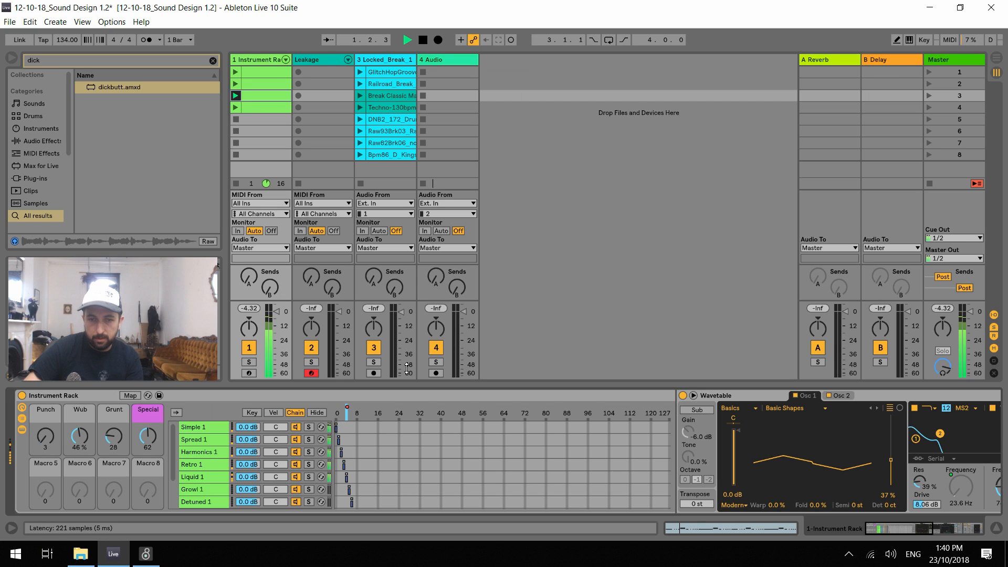
click(360, 118)
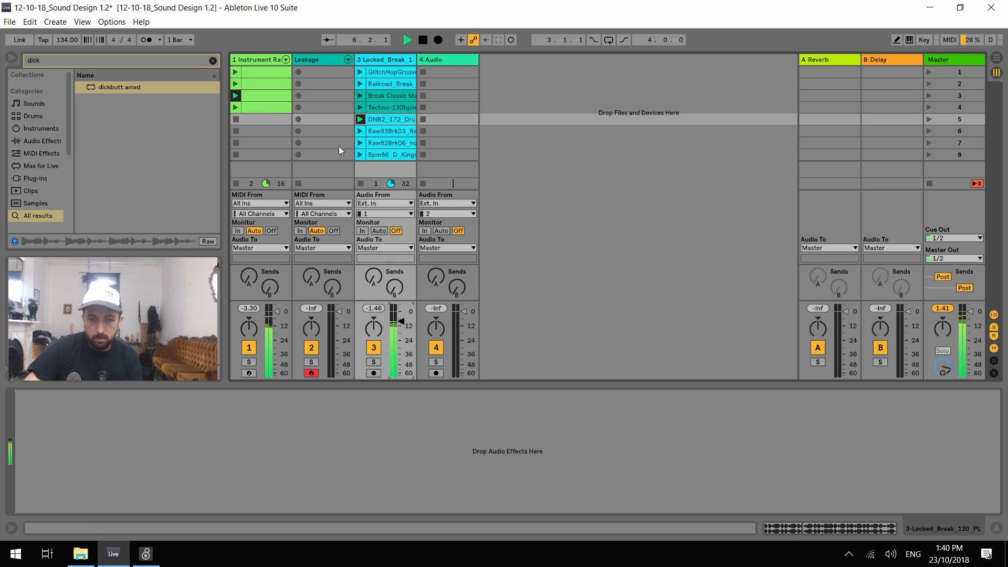
key(space)
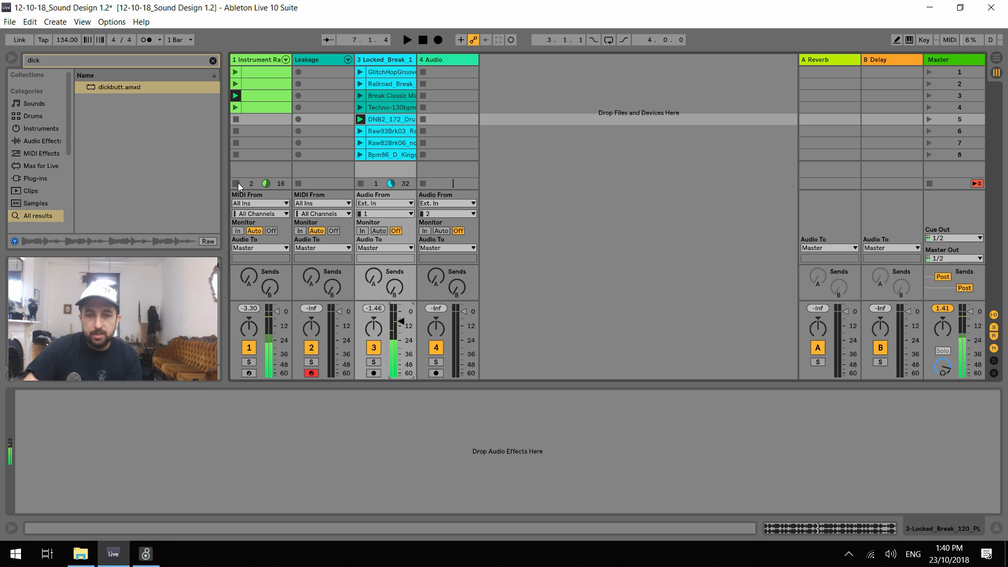
Stop the clips on the Instrument Rack and Locked_Break tracks and show the Leakage track's devices
click(238, 184)
click(260, 56)
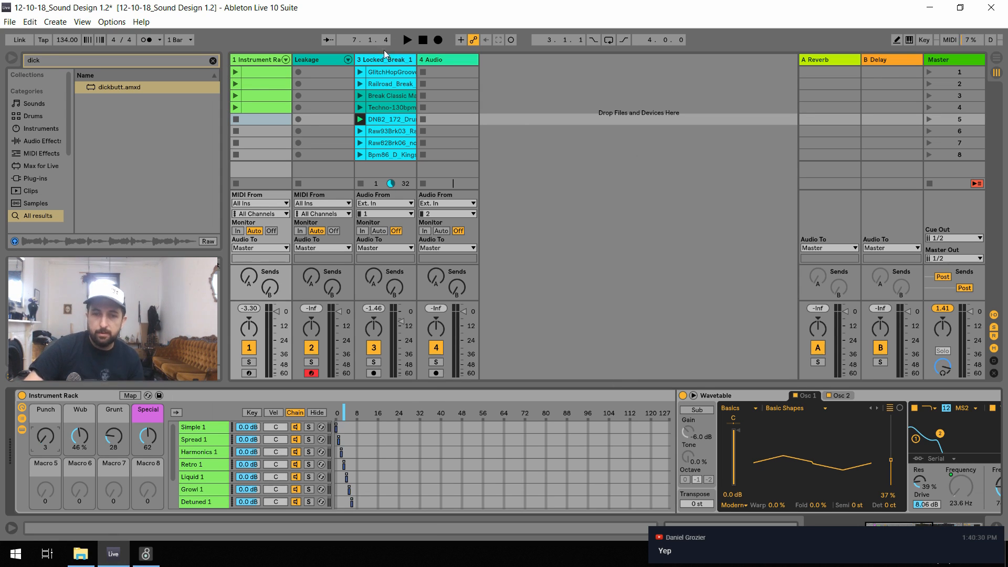
click(320, 62)
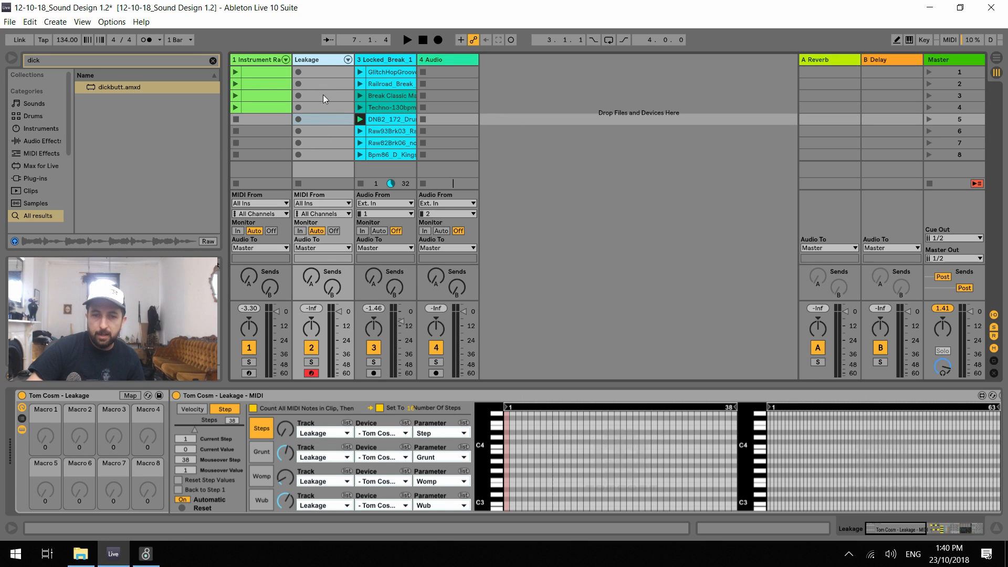
click(360, 182)
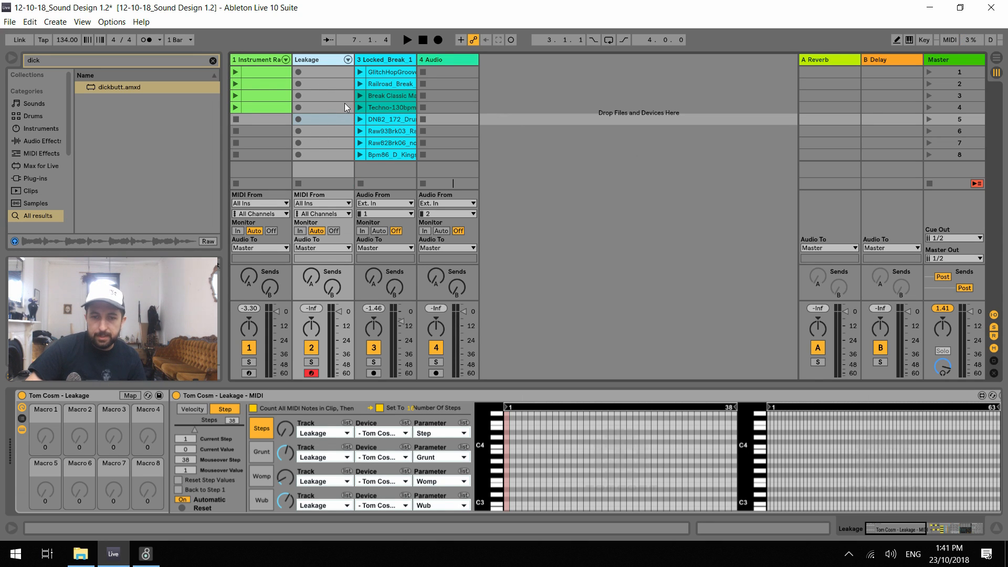
Create an empty MIDI clip in the Leakage track's first slot and launch it
double_click(316, 70)
click(297, 73)
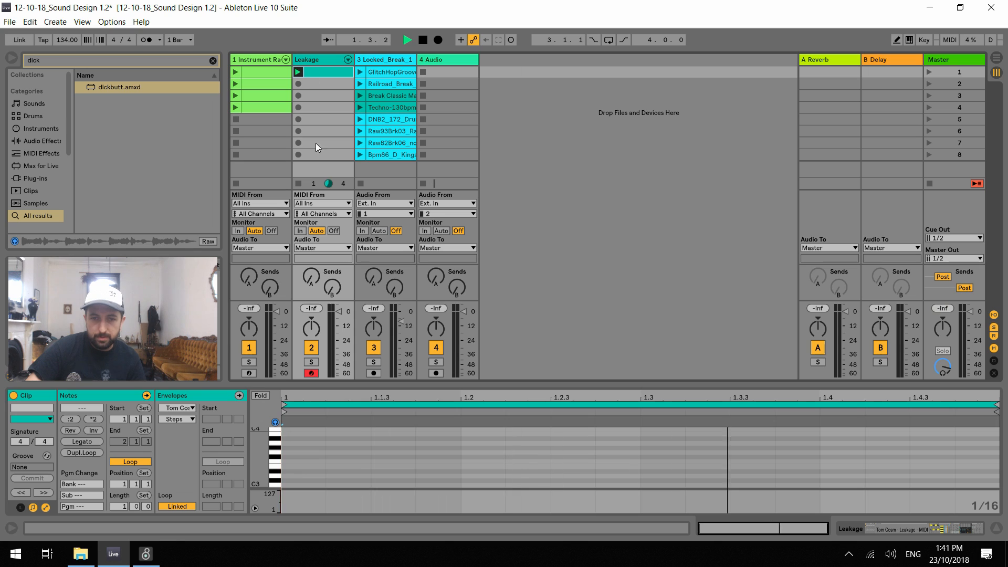
Fill the one-bar Leakage clip with consecutive sixteenth notes on G1
click(303, 481)
scroll(295, 469, down, 3)
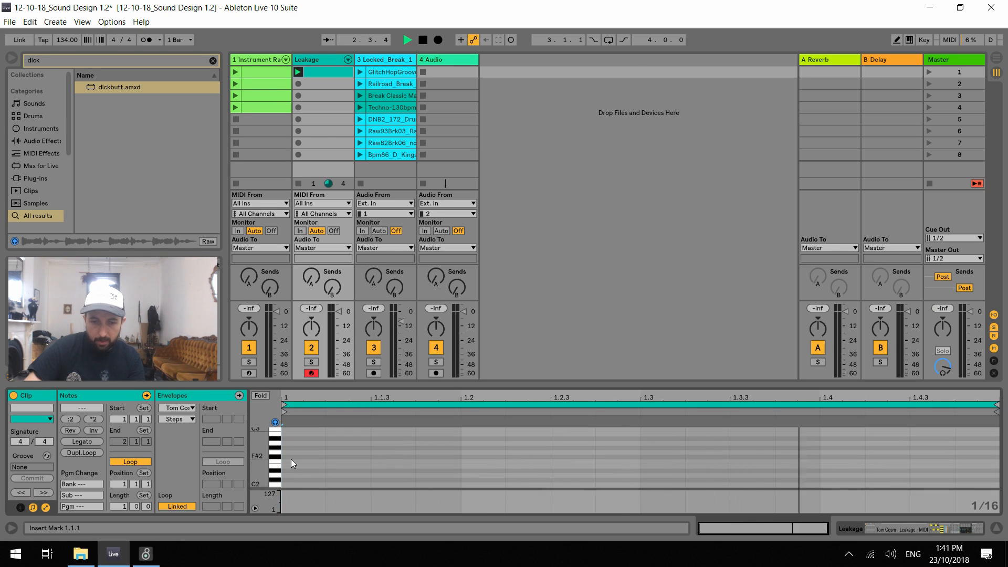
scroll(291, 459, down, 3)
double_click(291, 469)
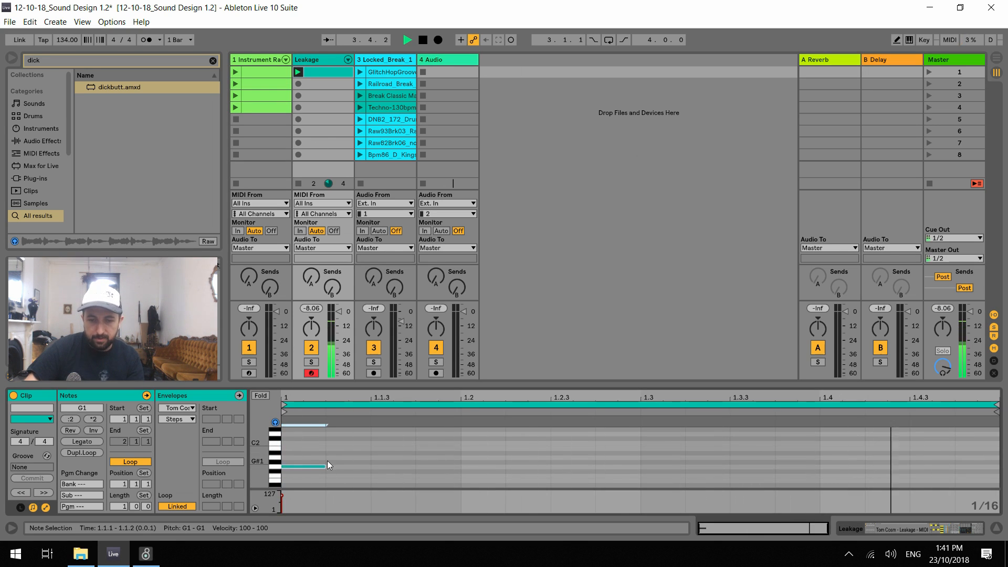
key(ctrl+d)
key(ctrl+d)
key(ctrl+d)
key(ctrl+d)
key(ctrl+d)
key(ctrl+d)
key(ctrl+d)
key(ctrl+d)
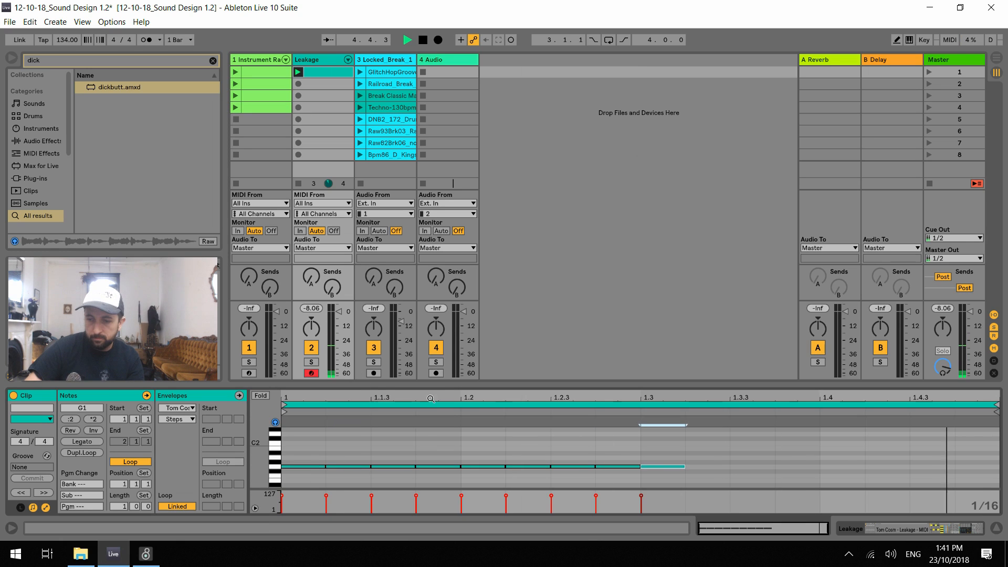
key(ctrl+d)
key(ctrl+d)
key(ctrl+d)
key(ctrl+d)
key(ctrl+d)
key(ctrl+d)
key(ctrl+d)
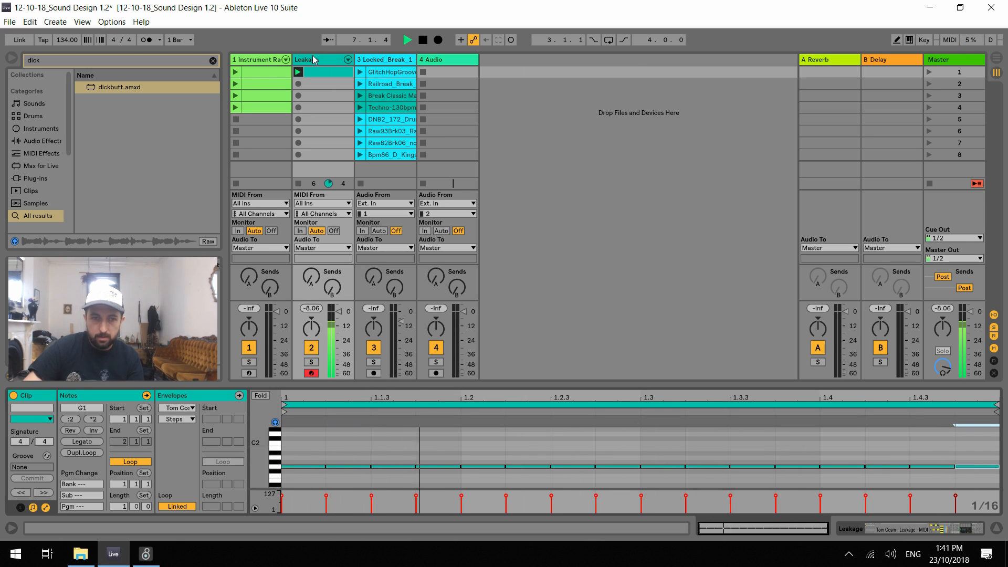
Set the tempo to 117 BPM and stop playback with the Leakage track's devices showing
drag(67, 41, 67, 64)
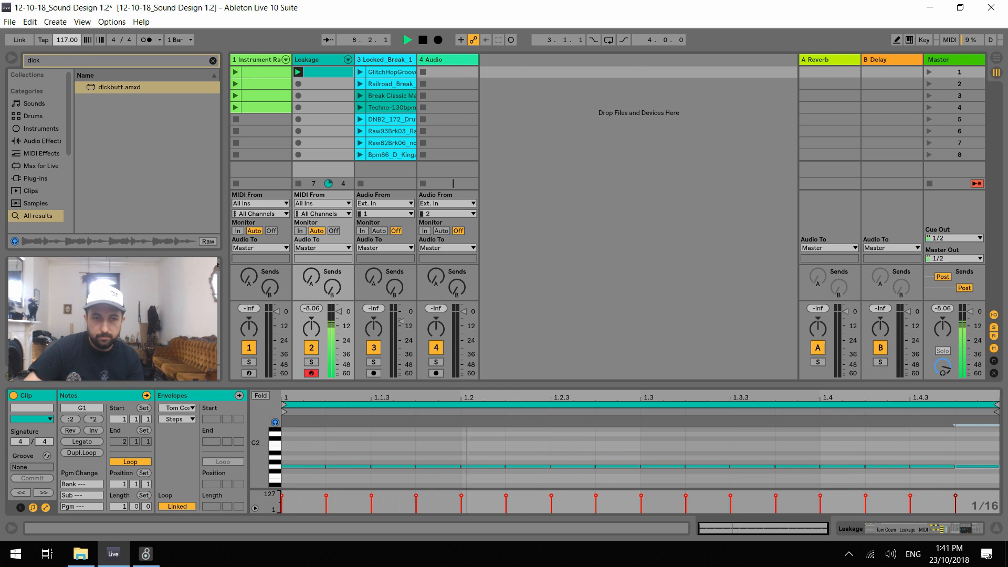
click(342, 168)
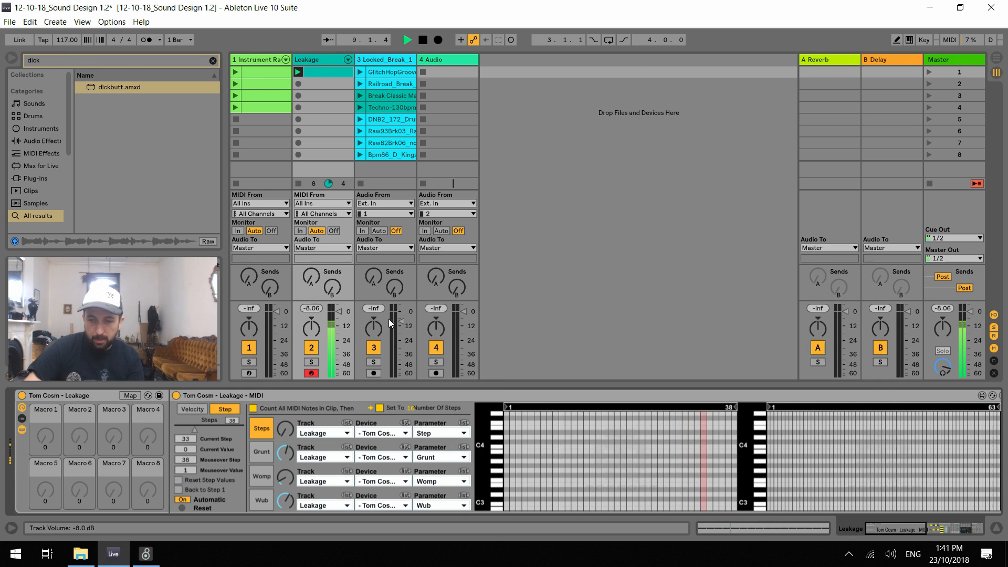
key(space)
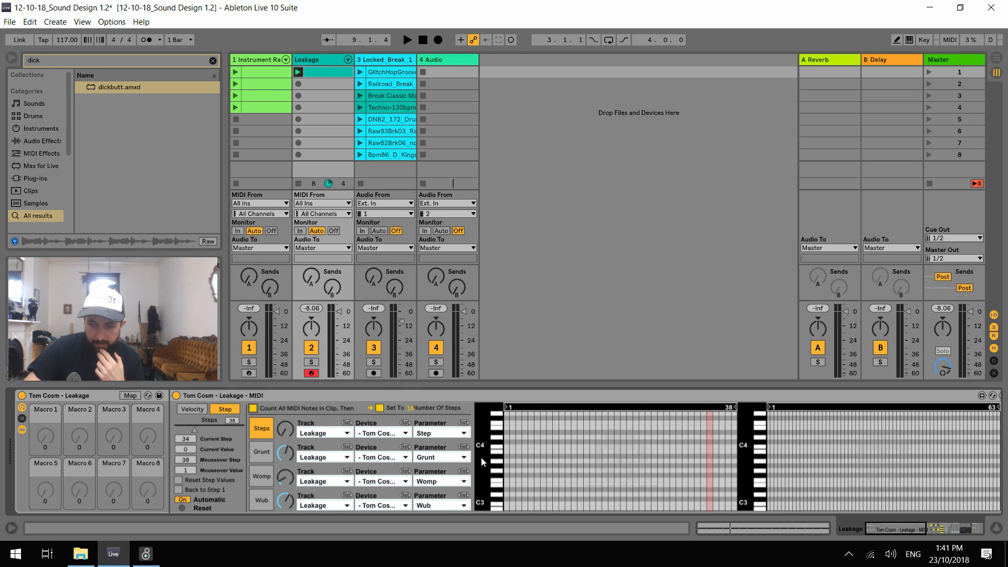
Set the sequencer to 16 steps, draw a rising Steps pattern from C-2, and play it
click(380, 408)
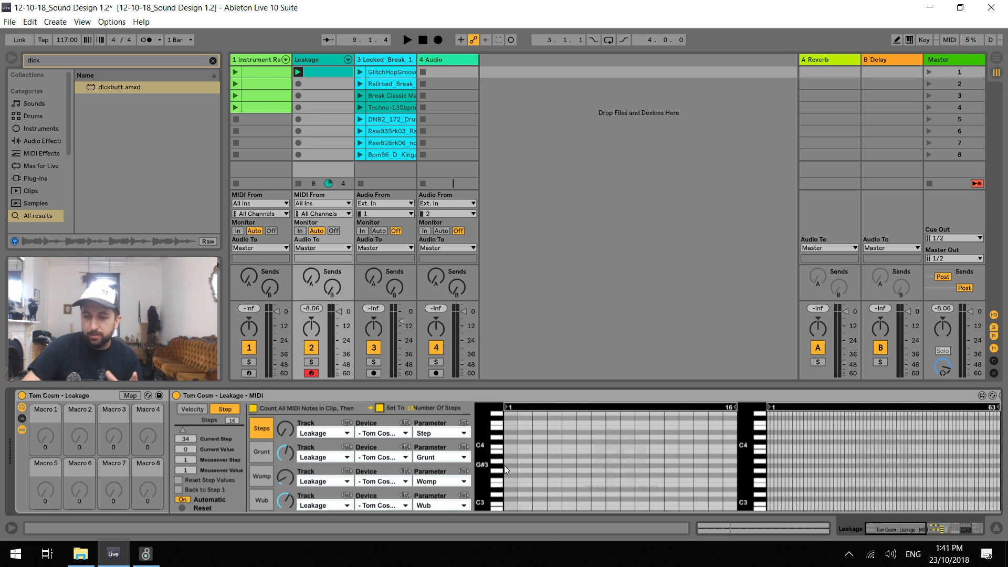
mouse_move(479, 477)
mouse_down()
mouse_move(480, 194)
mouse_move(499, 471)
mouse_up()
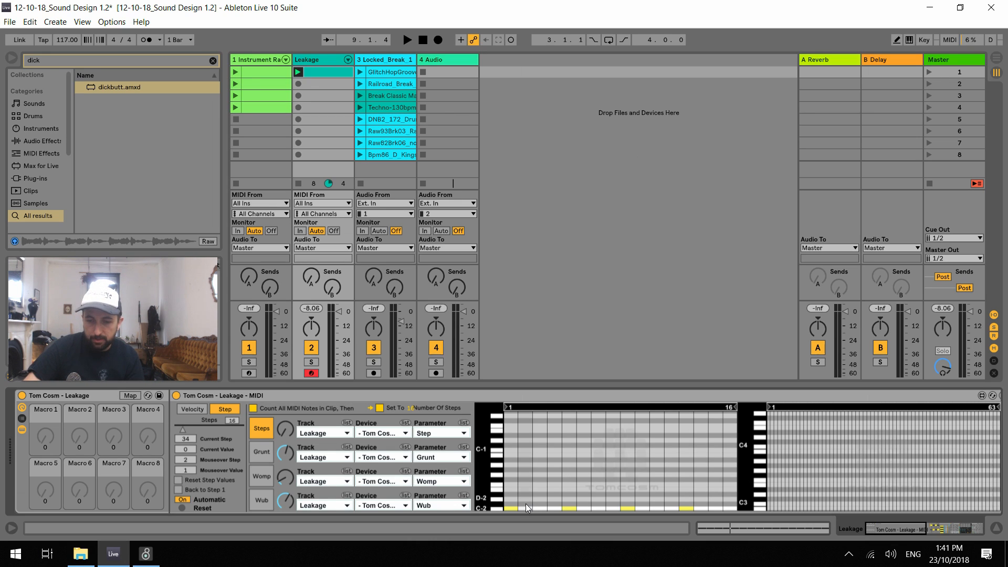
mouse_move(525, 503)
mouse_down()
mouse_move(581, 468)
mouse_move(668, 437)
mouse_move(720, 431)
mouse_move(735, 443)
mouse_up()
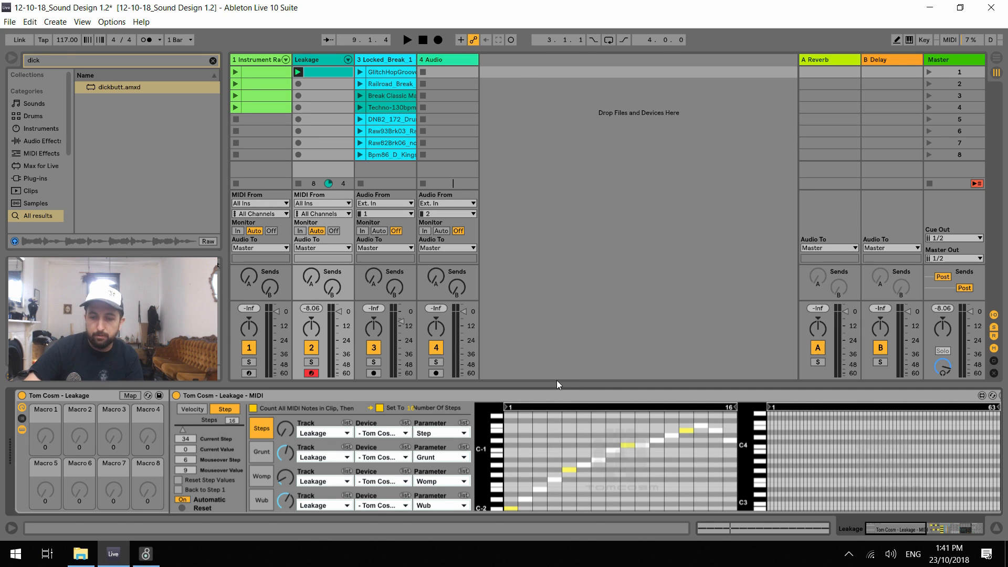
key(space)
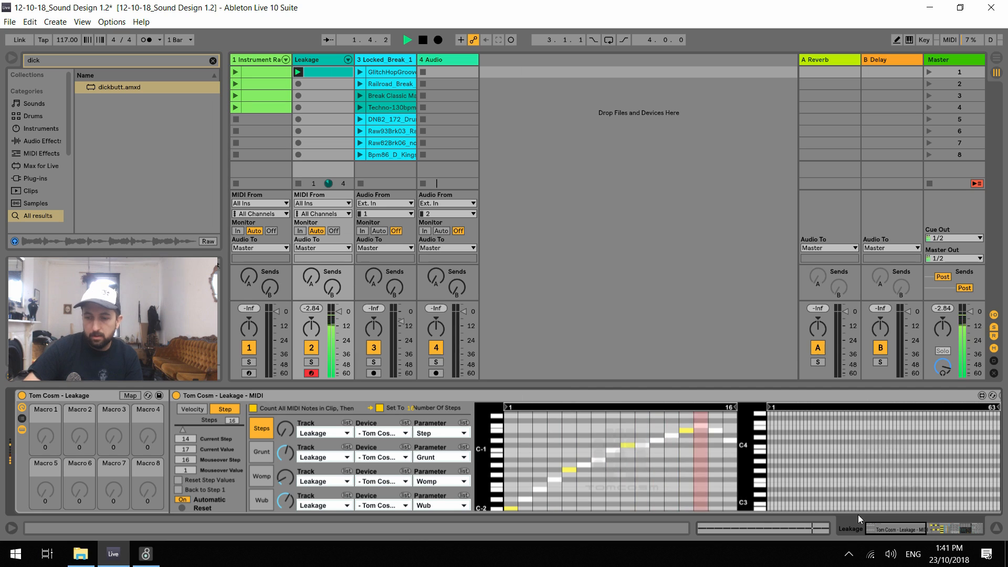
Examine the chain zones of the Leakage Synths rack while the pattern plays, then return to the sequencer
drag(885, 529, 946, 530)
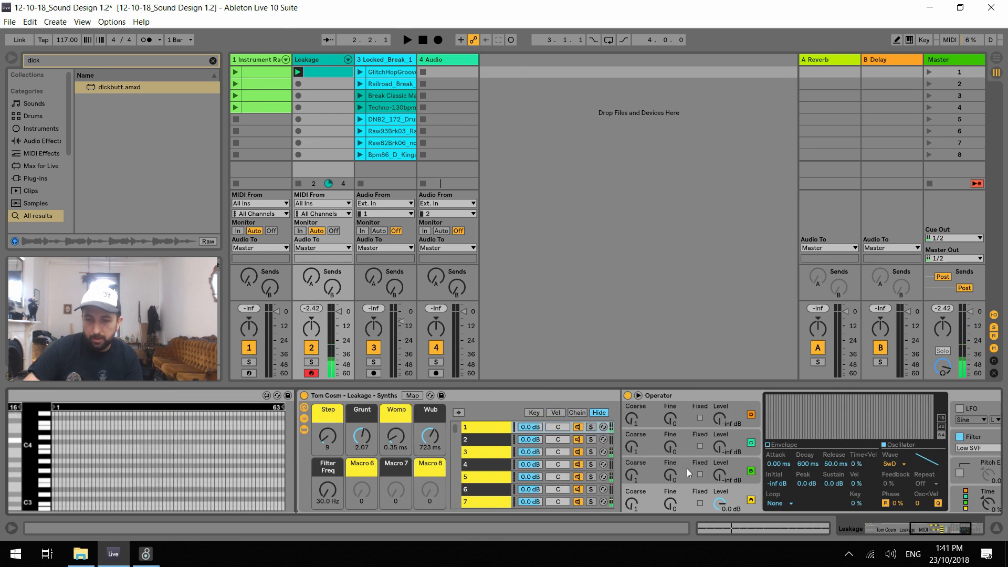
click(578, 413)
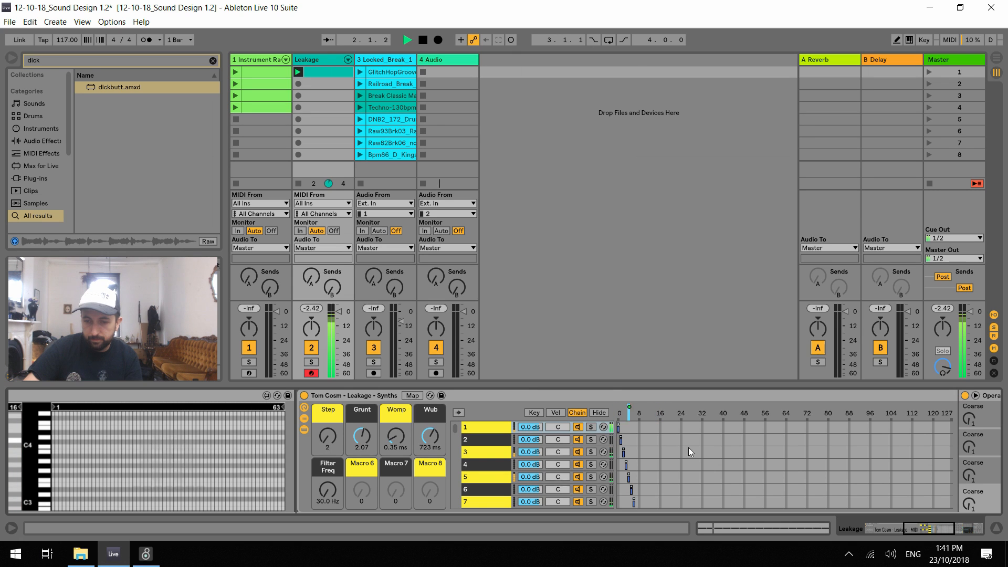
drag(916, 529, 876, 528)
key(space)
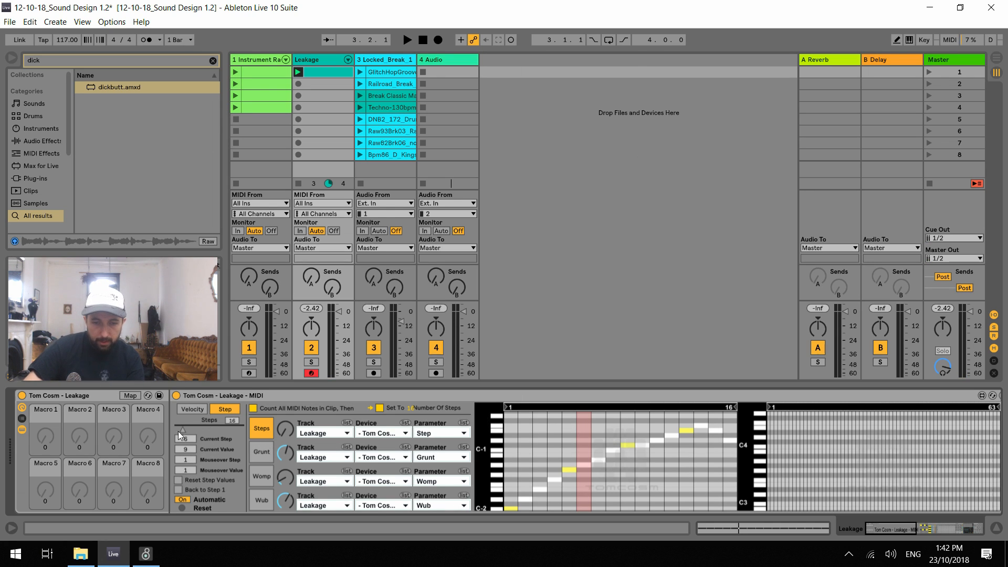
Extend the sequencer to 53 steps, reset the step values to a rising ramp, and start playback
drag(183, 429, 203, 429)
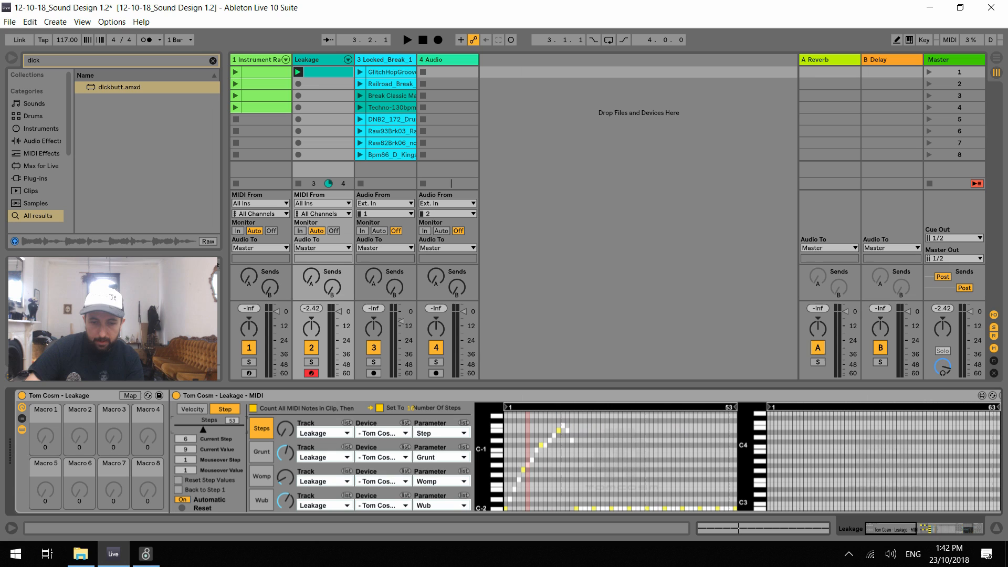
click(187, 482)
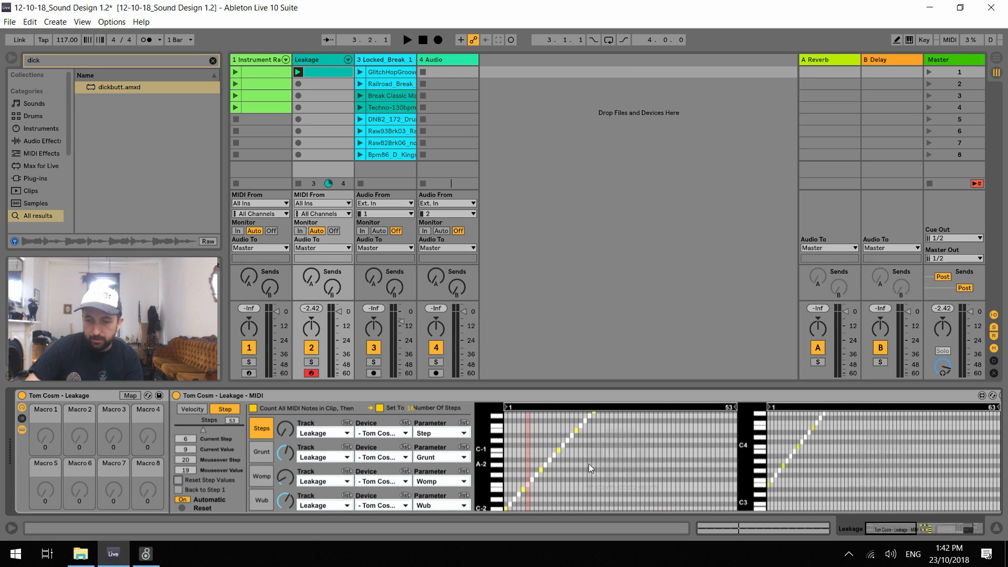
key(space)
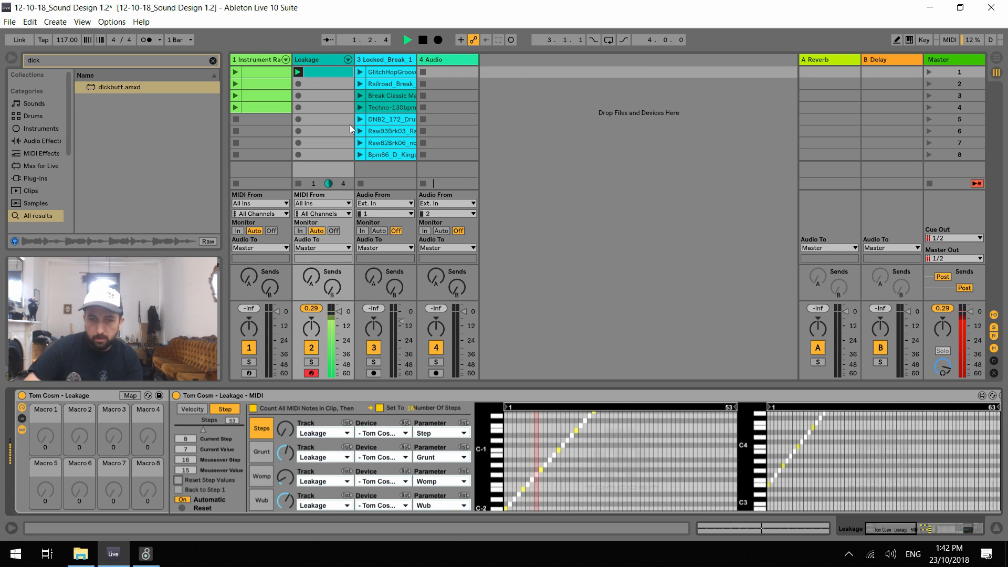
Audition the drum clips in slots 8 to 5 of the Locked_Break track with Leakage, ending on DNB2_172, then stop playback
click(361, 158)
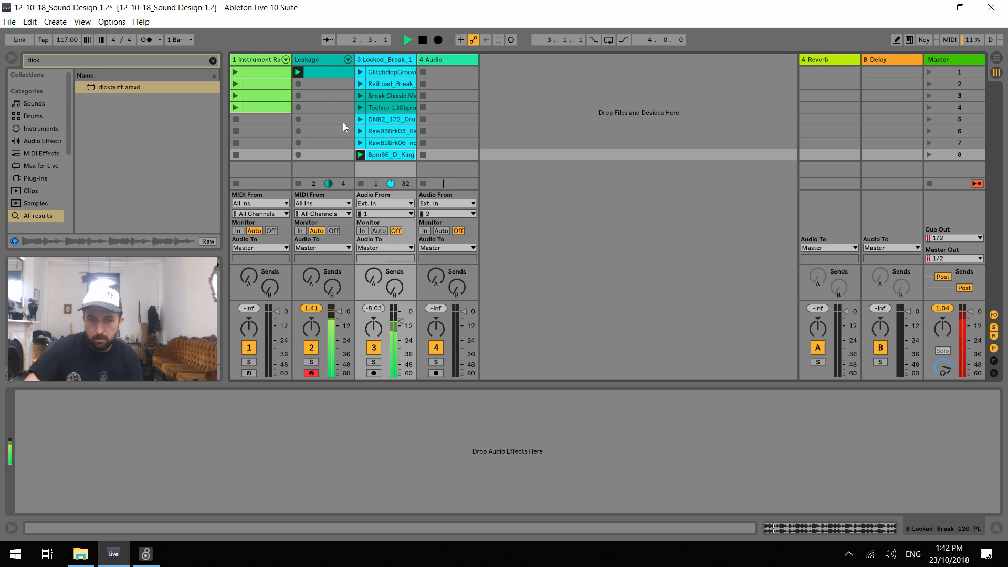
click(362, 144)
click(317, 59)
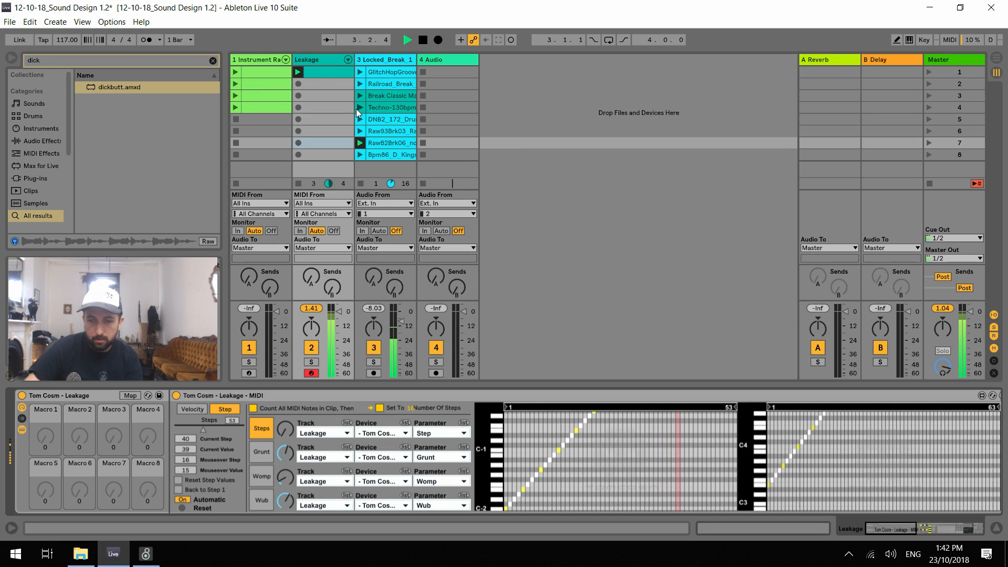
click(360, 130)
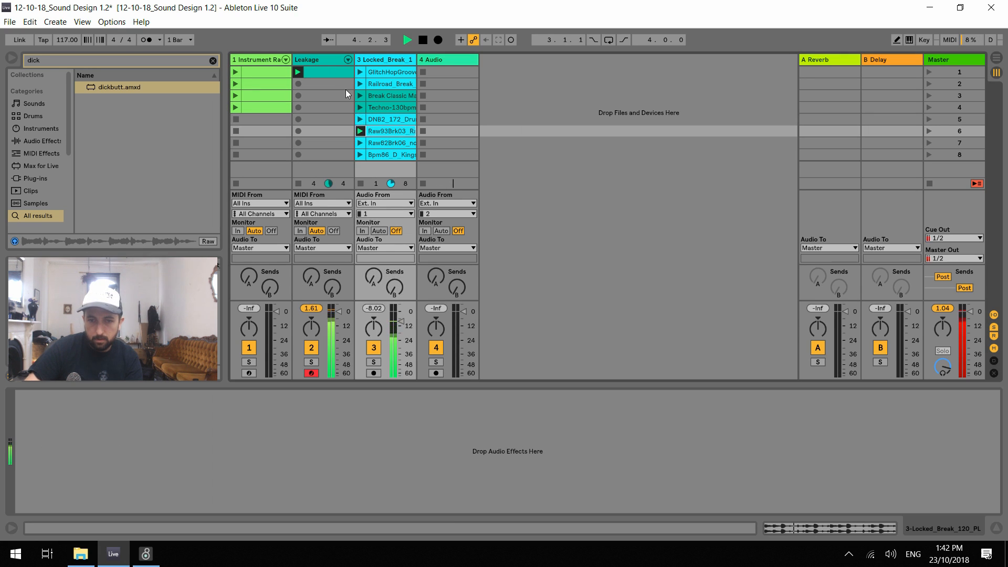
click(361, 119)
click(310, 61)
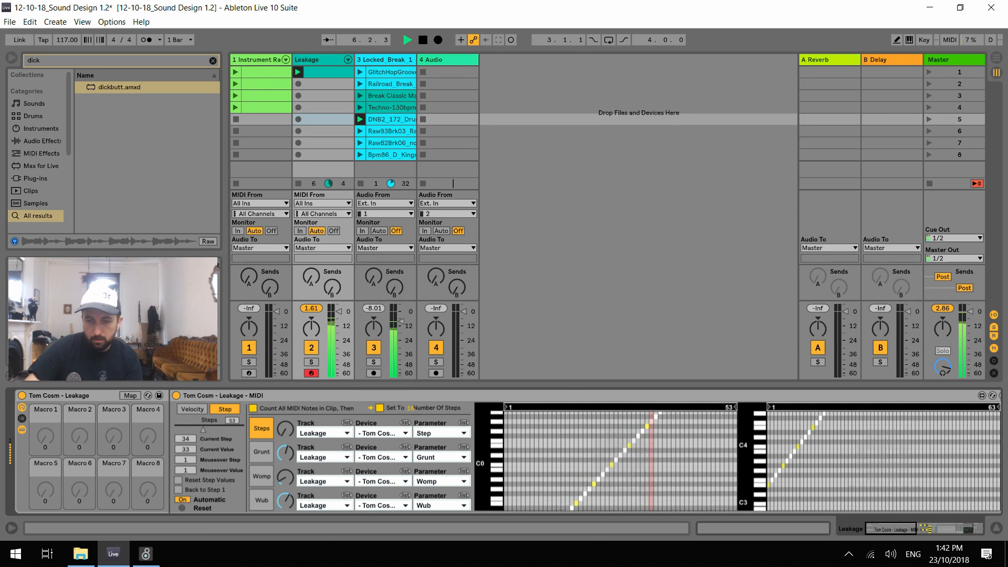
key(space)
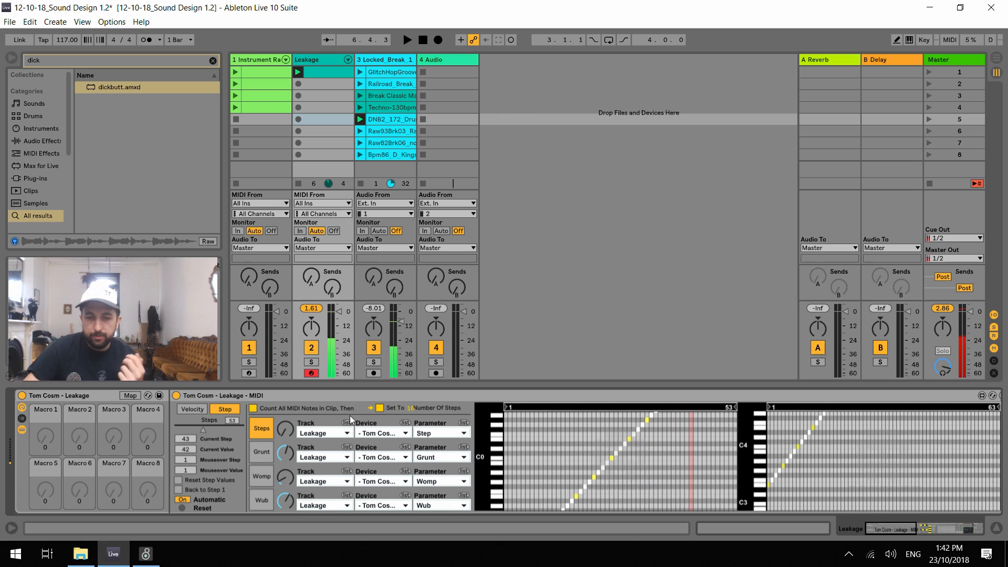
Draw varied values in the Grunt lane and set the sequencer to 16 steps
click(261, 453)
drag(541, 442, 596, 450)
click(381, 408)
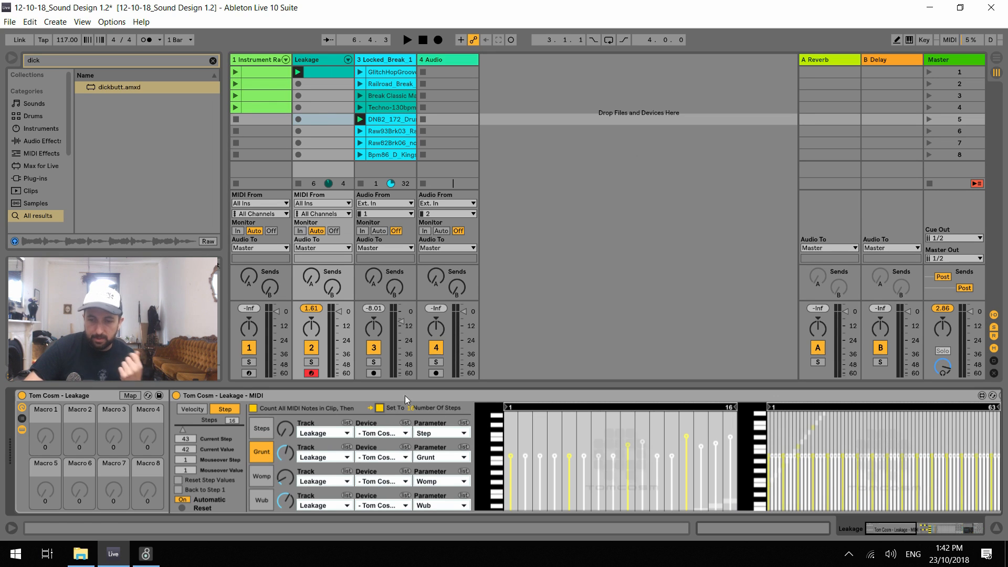
Lengthen the G1 note at 1.1.3 in the Leakage clip so it ends at 1.2.3
click(314, 70)
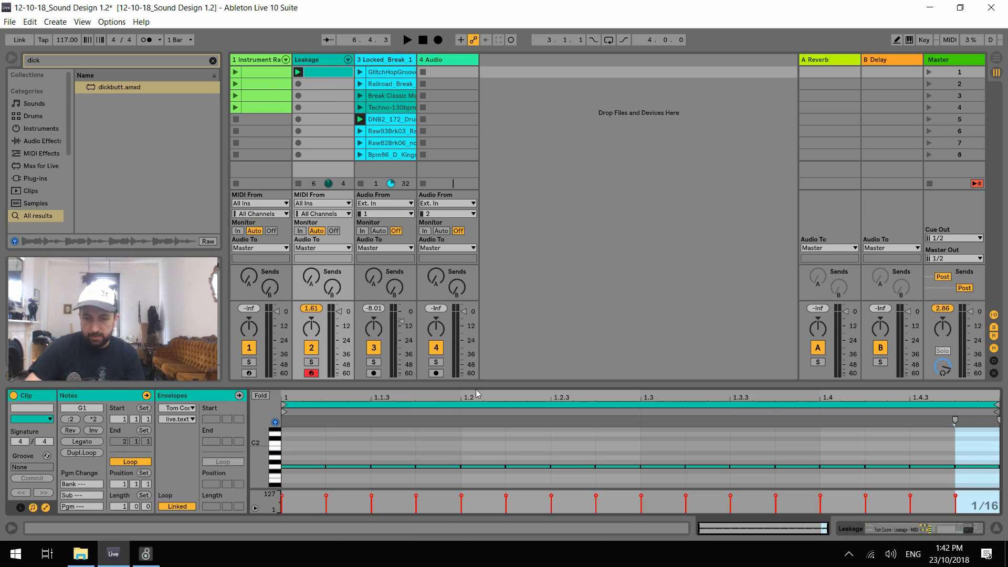
click(367, 457)
drag(417, 465, 557, 467)
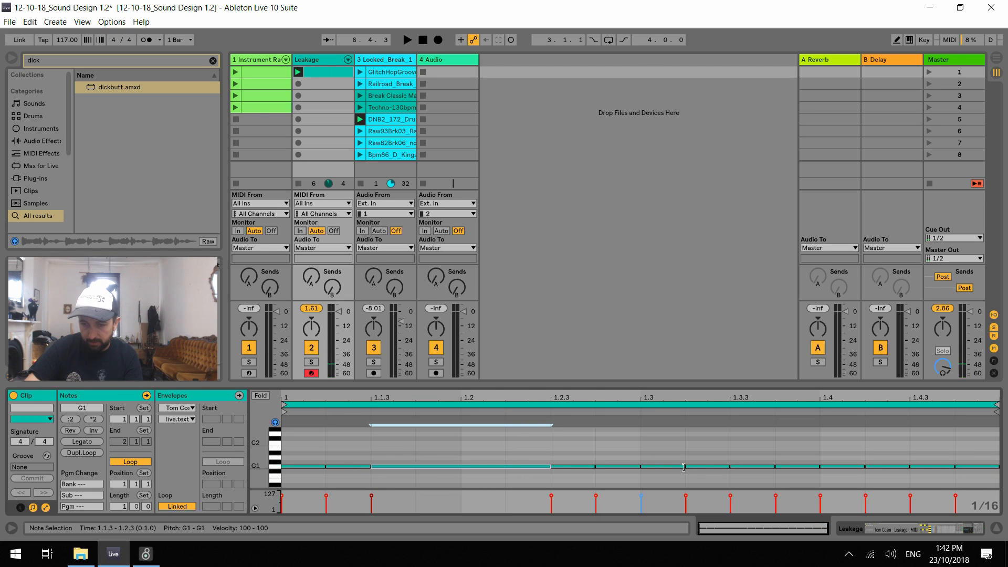
Transpose notes after 1.3 upward in the Leakage clip and delete surplus notes around 1.4
drag(684, 468, 735, 472)
key(Up)
key(Up)
key(Up)
key(Delete)
drag(802, 461, 898, 471)
key(Delete)
key(Delete)
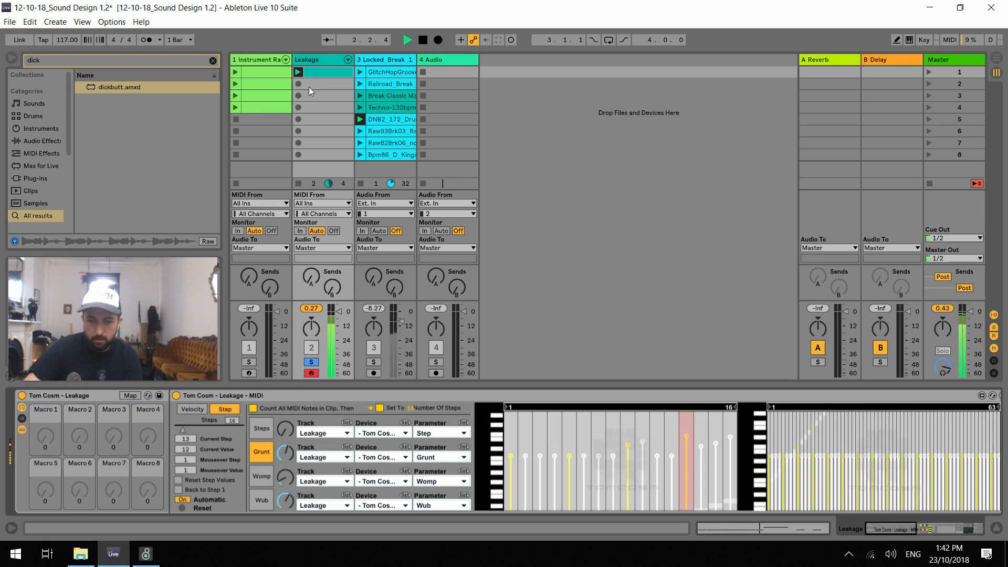
Audition the soloed Leakage track and lower the Grunt lane to one even level
key(space)
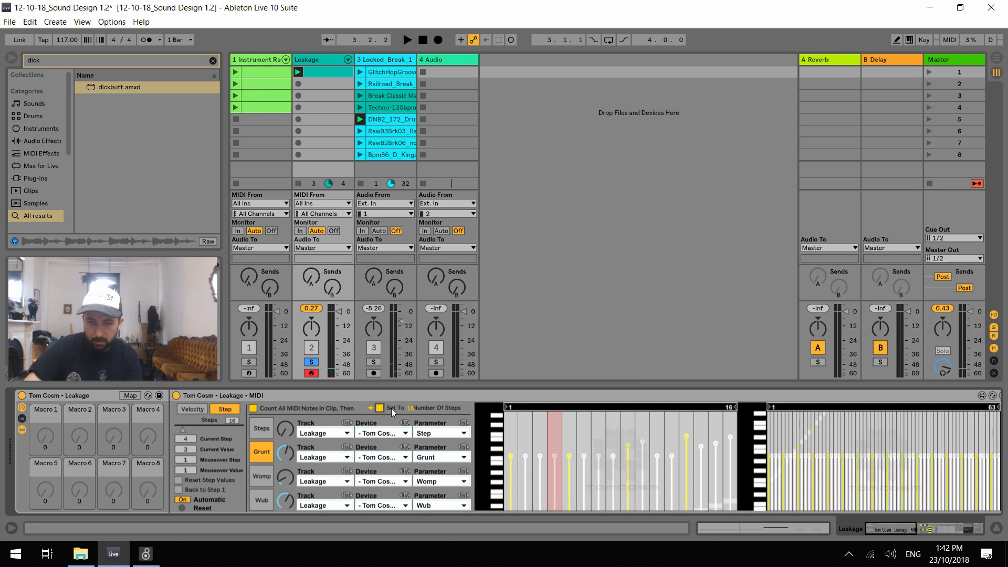
key(space)
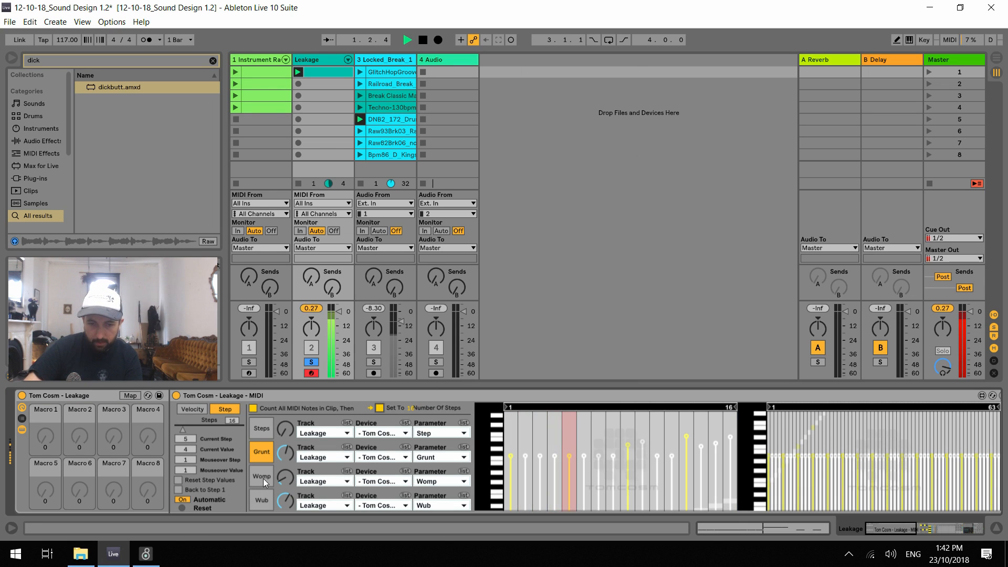
key(space)
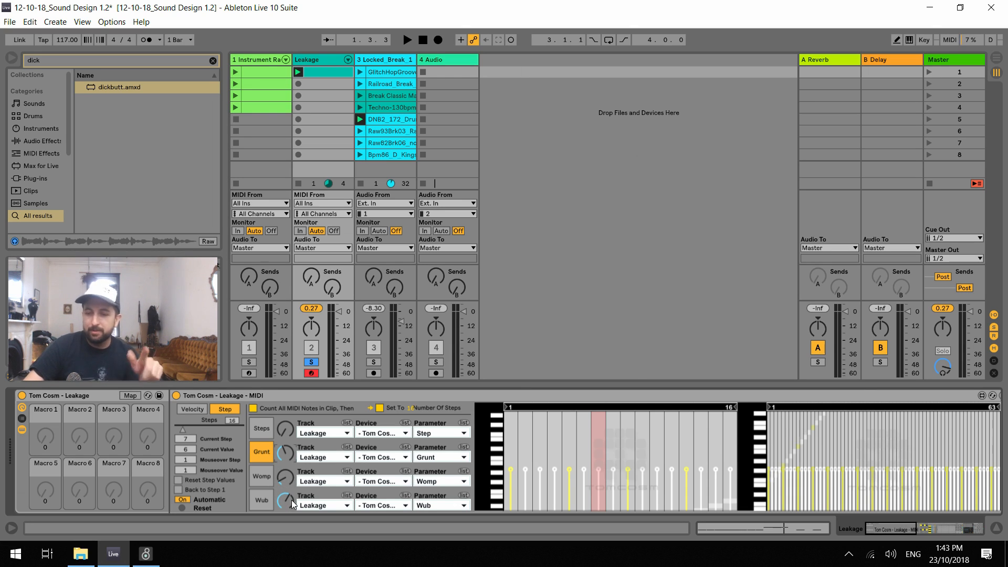
key(space)
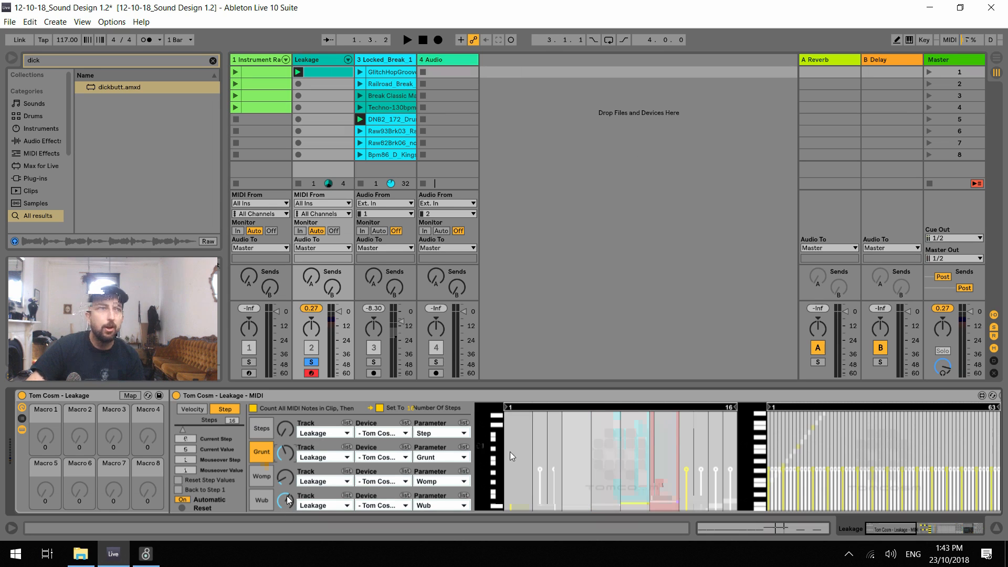
Draw a varied eight-step Steps pattern and audition it with the Locked_Break track soloed alongside Leakage
mouse_move(594, 480)
mouse_down()
mouse_move(648, 445)
mouse_move(674, 451)
mouse_move(713, 431)
mouse_move(724, 470)
mouse_up()
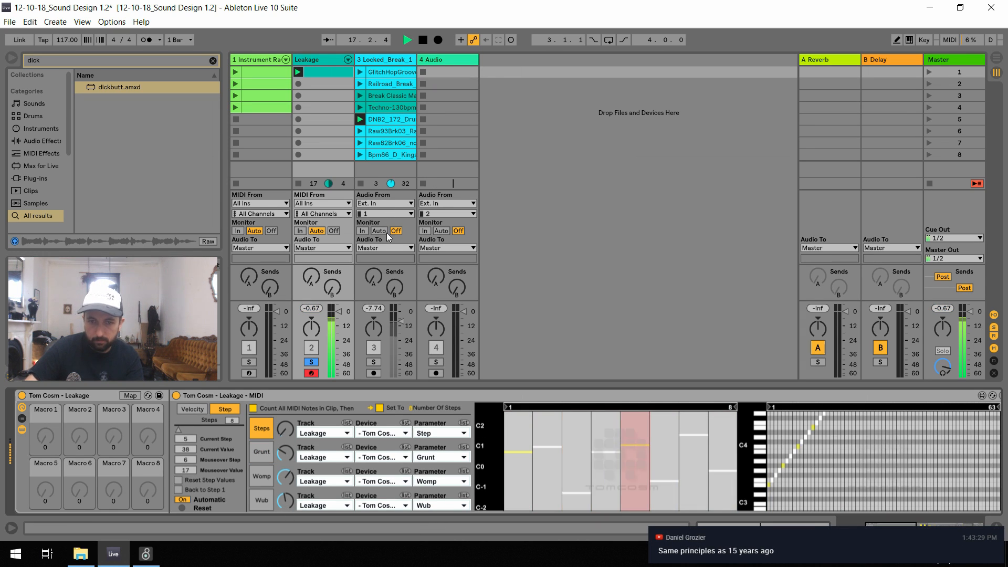
click(374, 363)
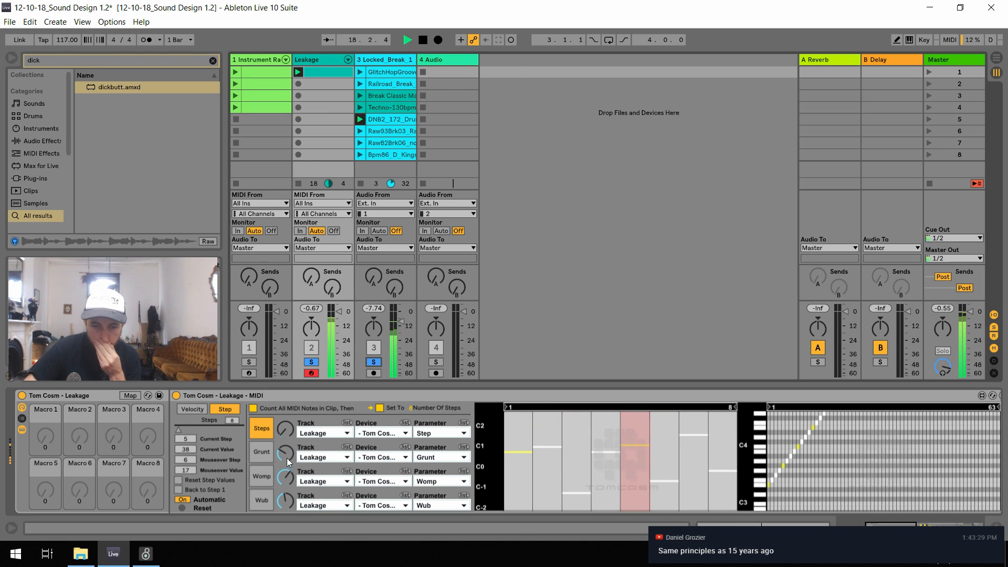
mouse_move(546, 427)
mouse_down()
mouse_move(586, 464)
mouse_move(608, 422)
mouse_move(657, 477)
mouse_move(673, 449)
mouse_move(698, 470)
mouse_move(729, 424)
mouse_up()
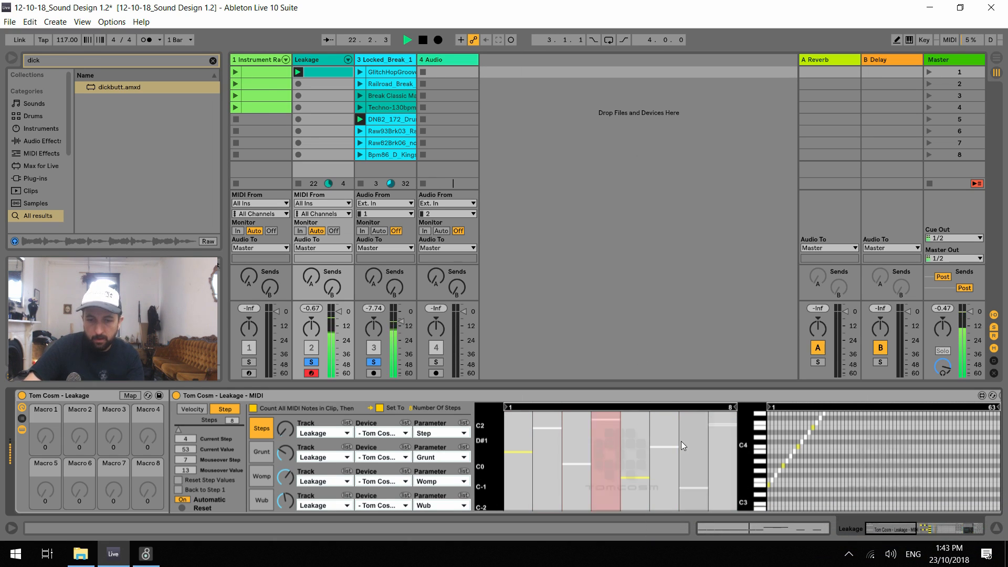
key(space)
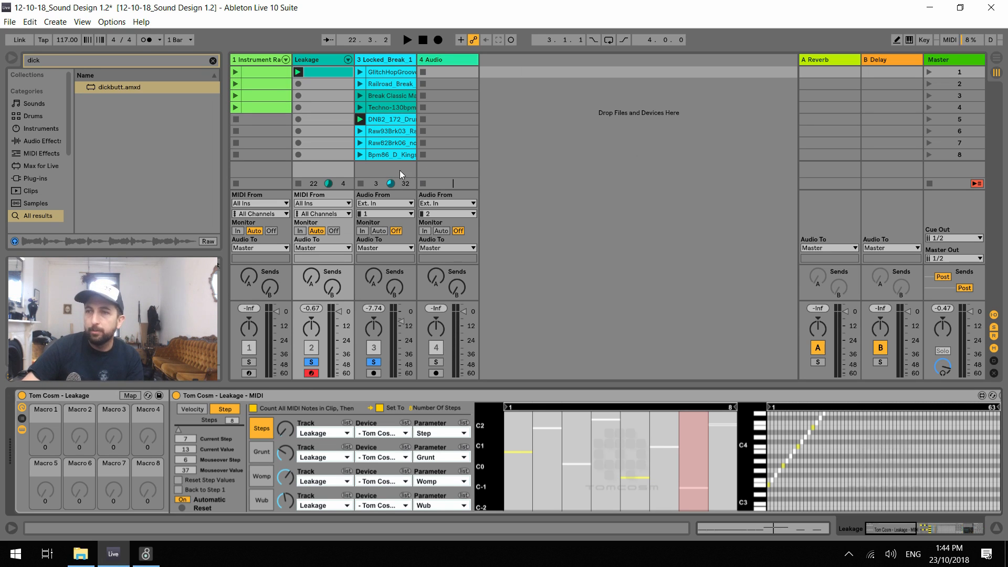
key(space)
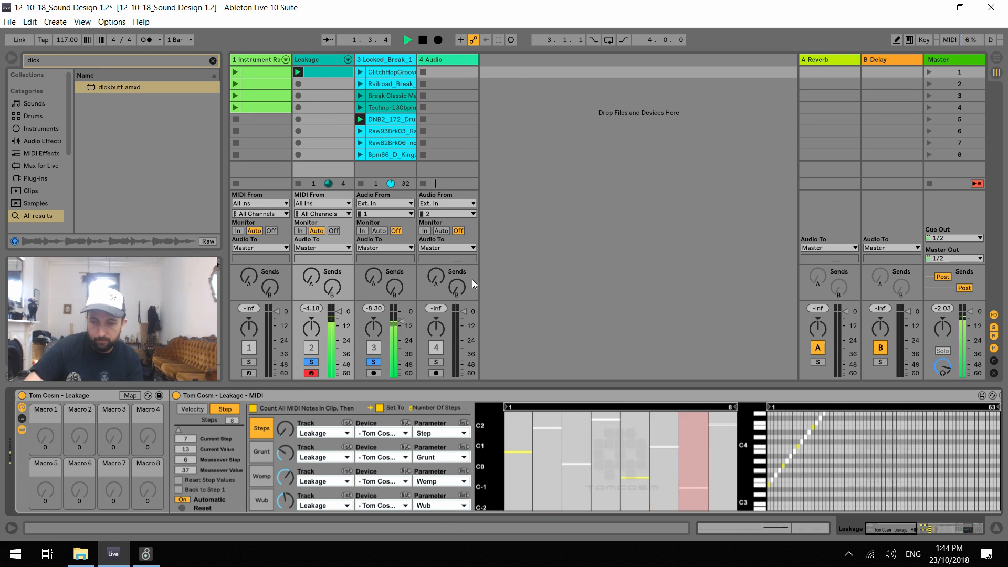
Launch the GlitchHopGroove clip on the Locked_Break track and raise the tempo to 129 BPM
click(361, 84)
click(361, 73)
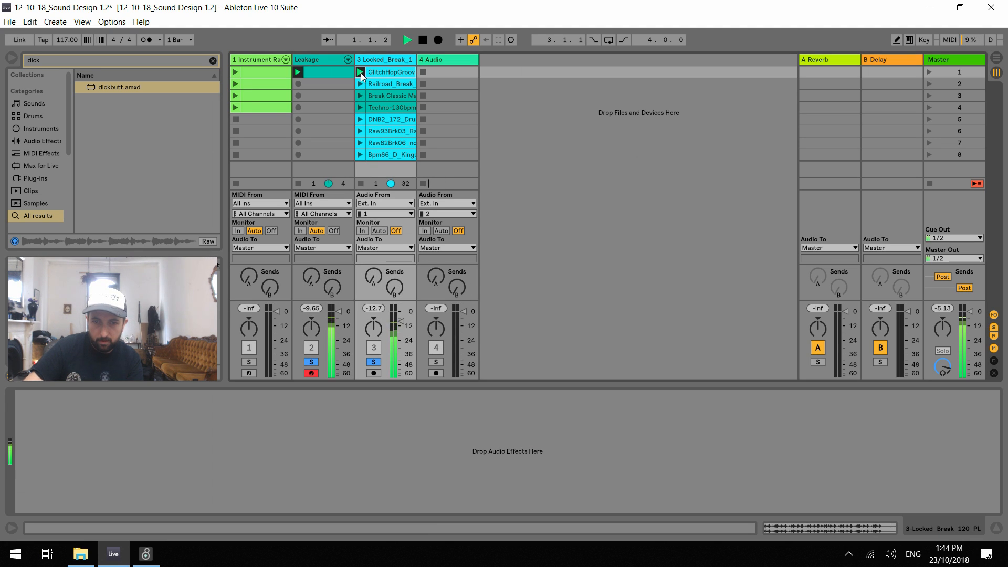
drag(67, 40, 68, 35)
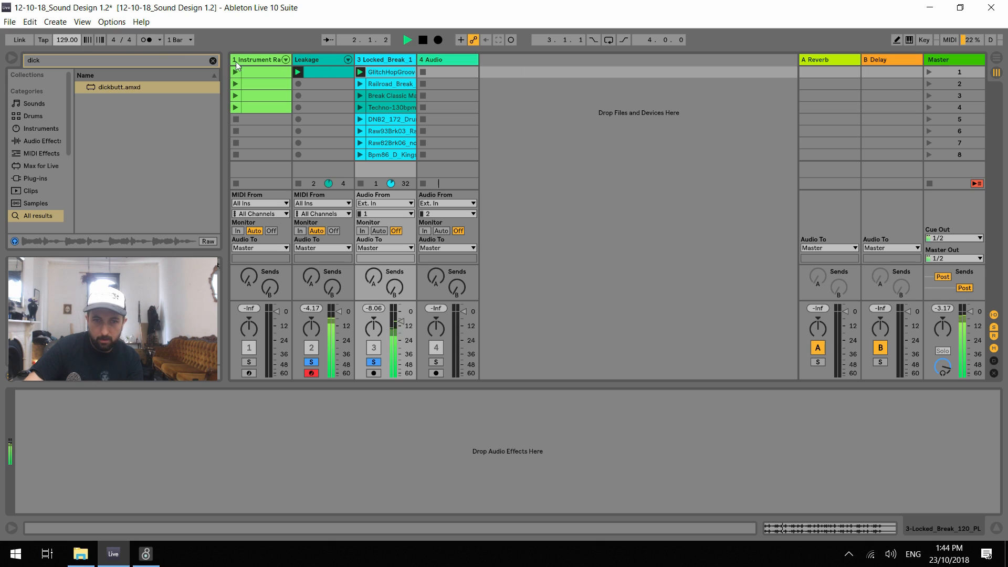
Delete all notes from the Leakage clip and set the Leakage track's monitoring to In
click(321, 69)
key(ctrl+a)
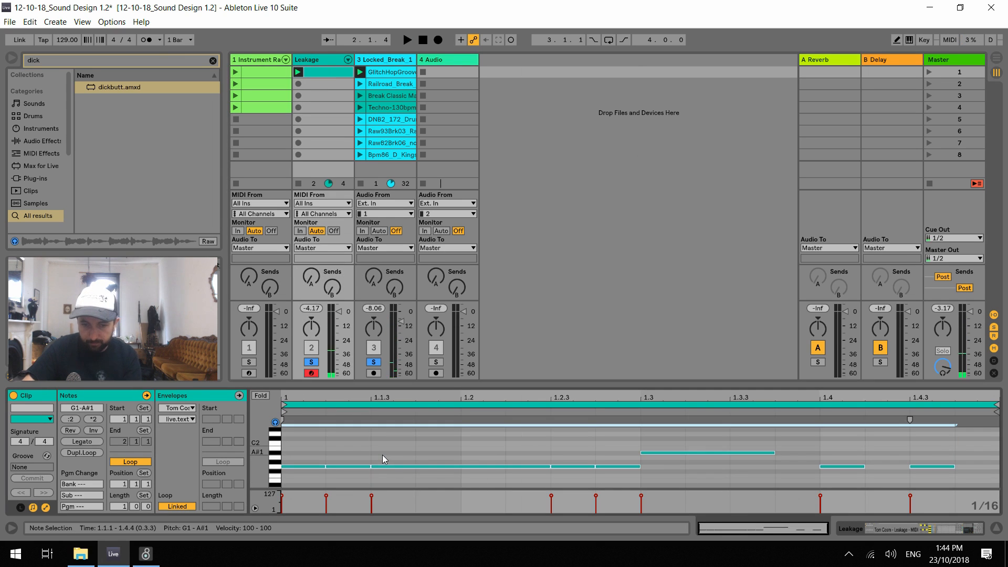
key(Delete)
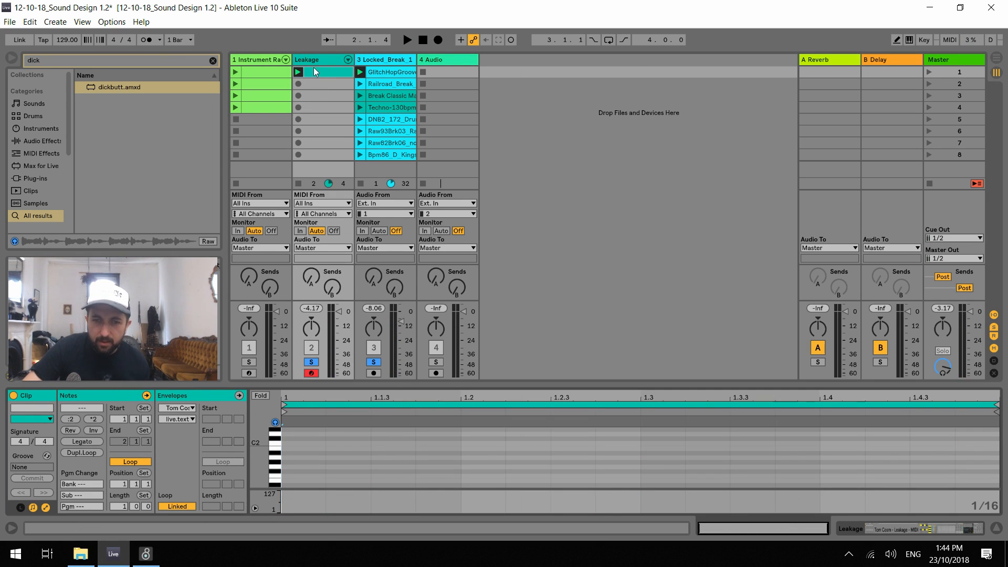
click(313, 55)
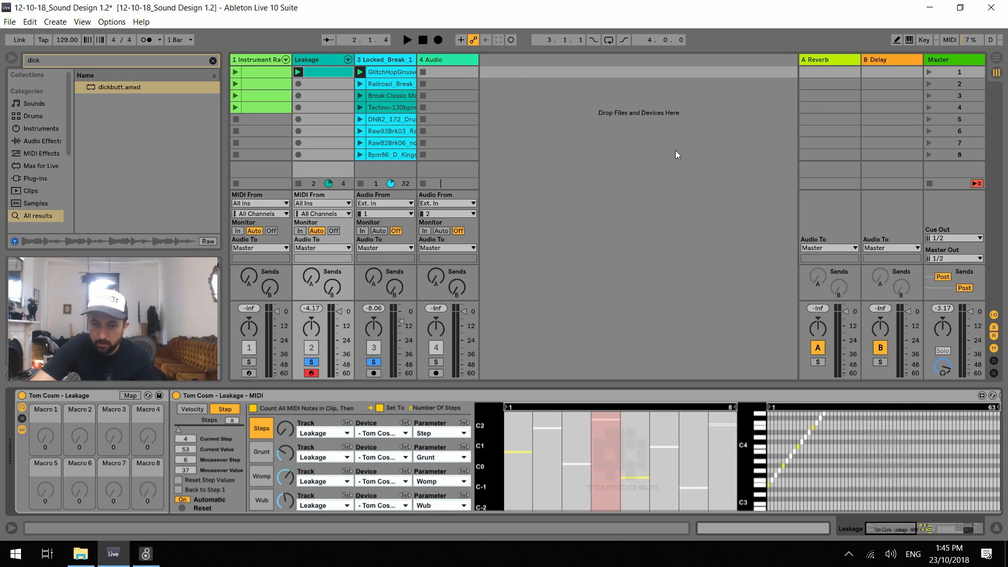
click(300, 231)
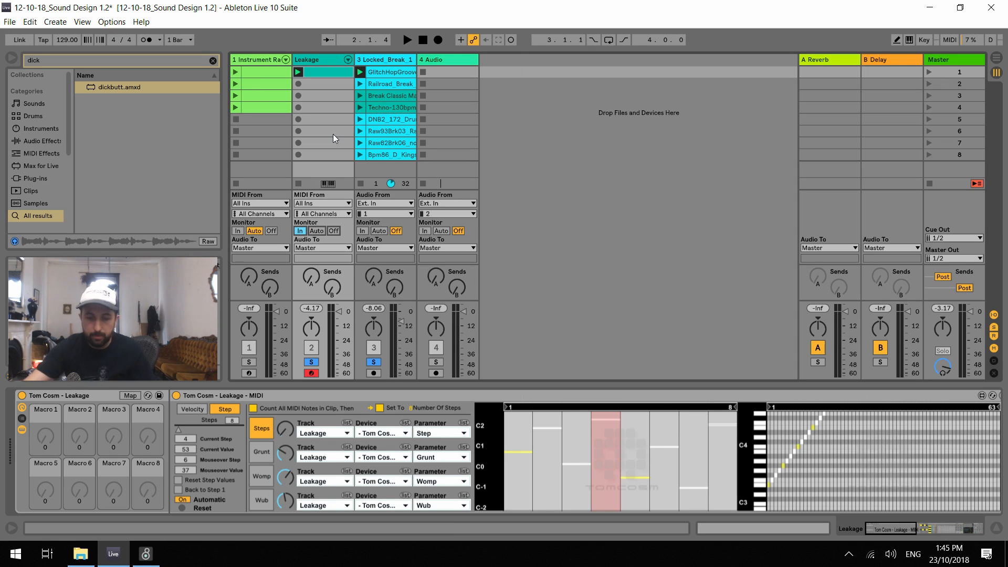
Check the control surfaces and ports in the Link MIDI preferences, and briefly play the set
key(ctrl+comma)
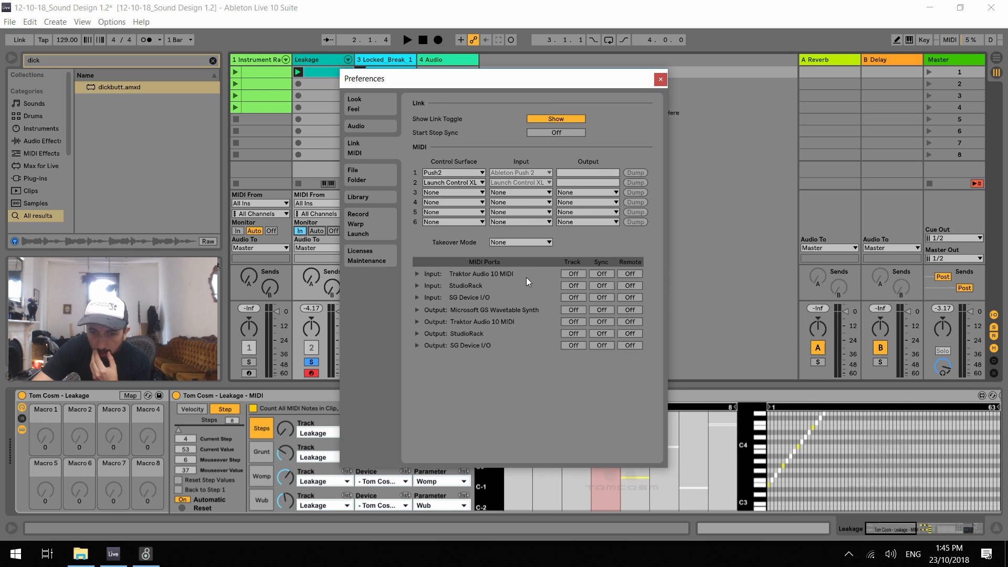
click(660, 79)
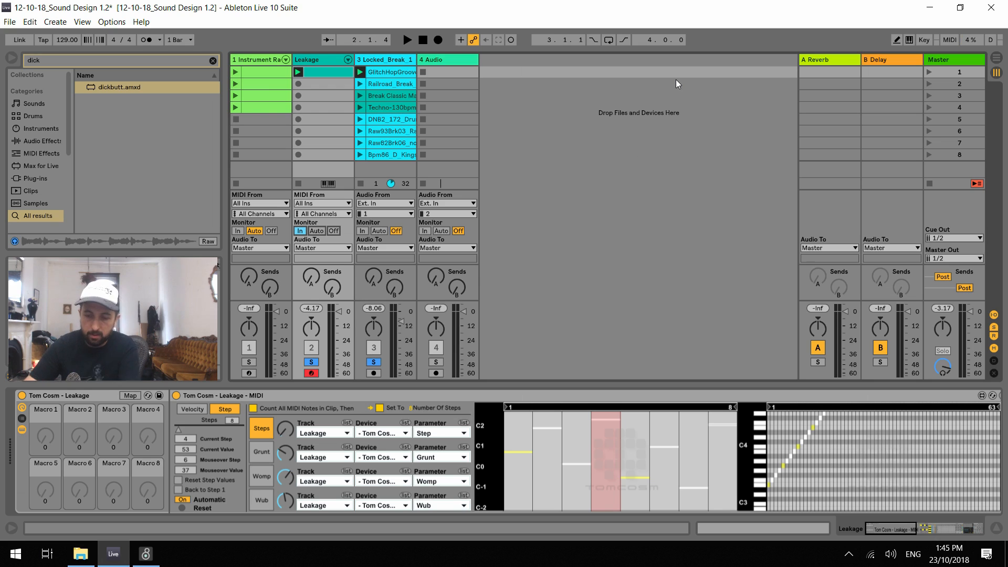
key(ctrl+comma)
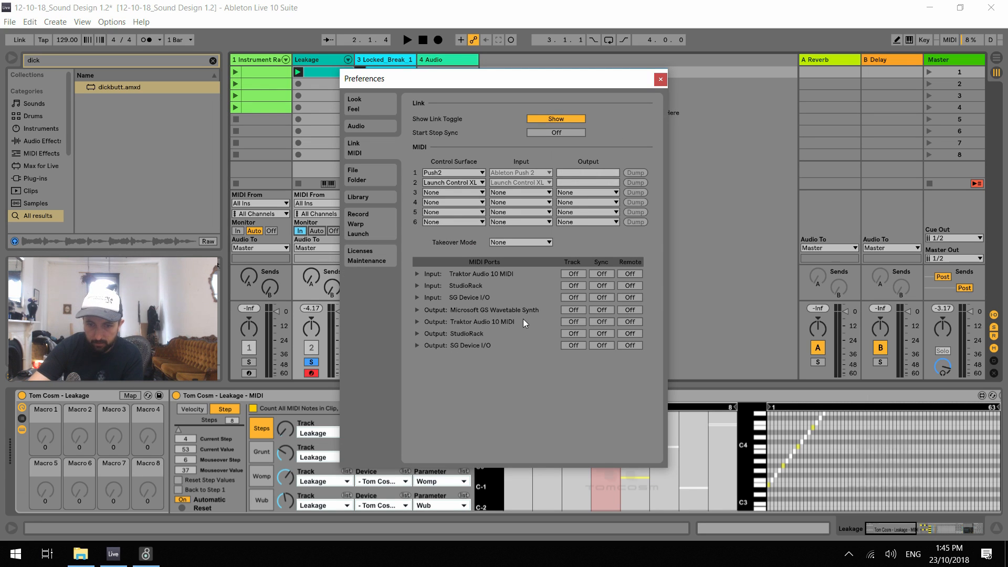
click(661, 81)
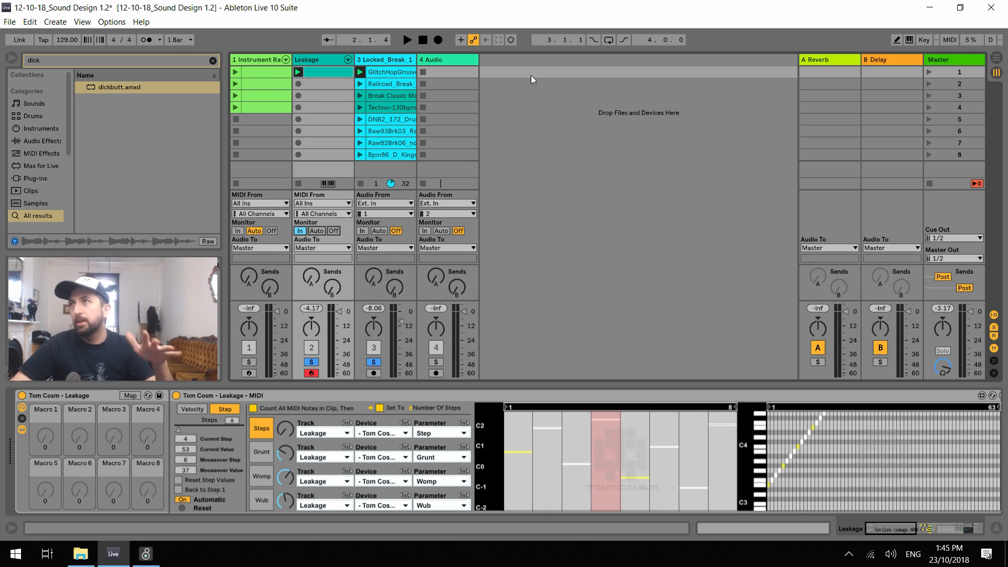
key(space)
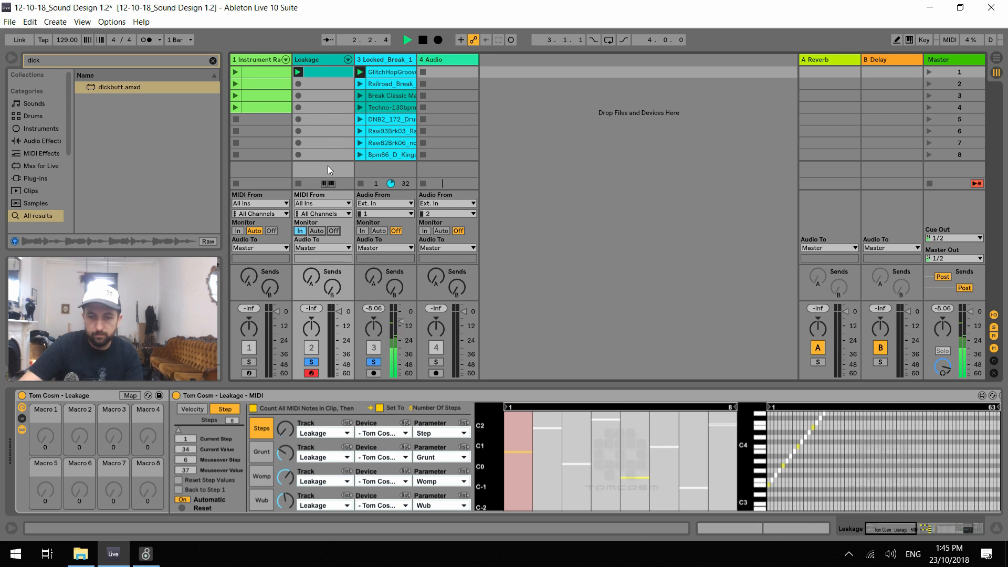
key(space)
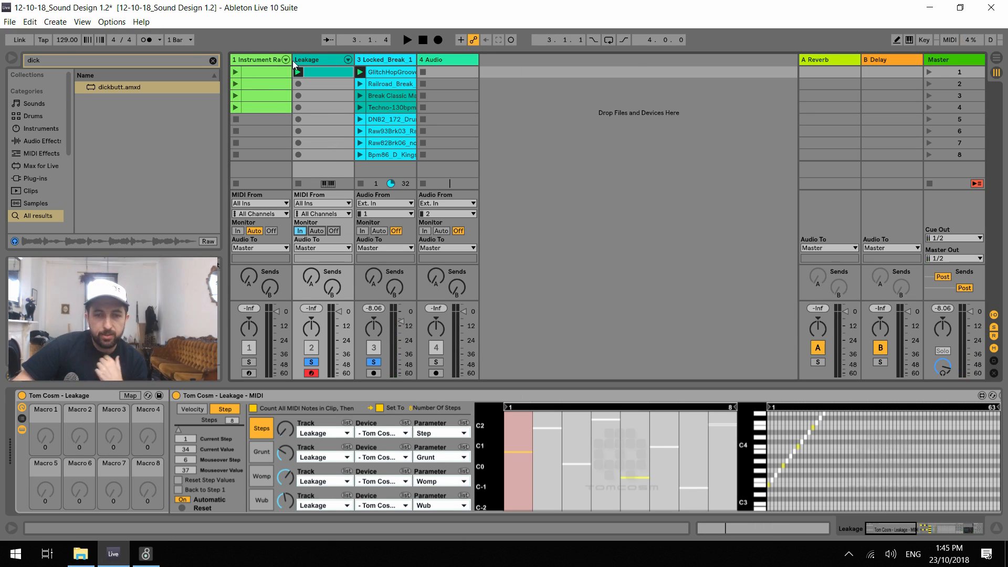
Step through the Instrument Rack's chains and examine their Wavetable devices, ending on Simple 1
click(240, 62)
scroll(208, 476, down, 2)
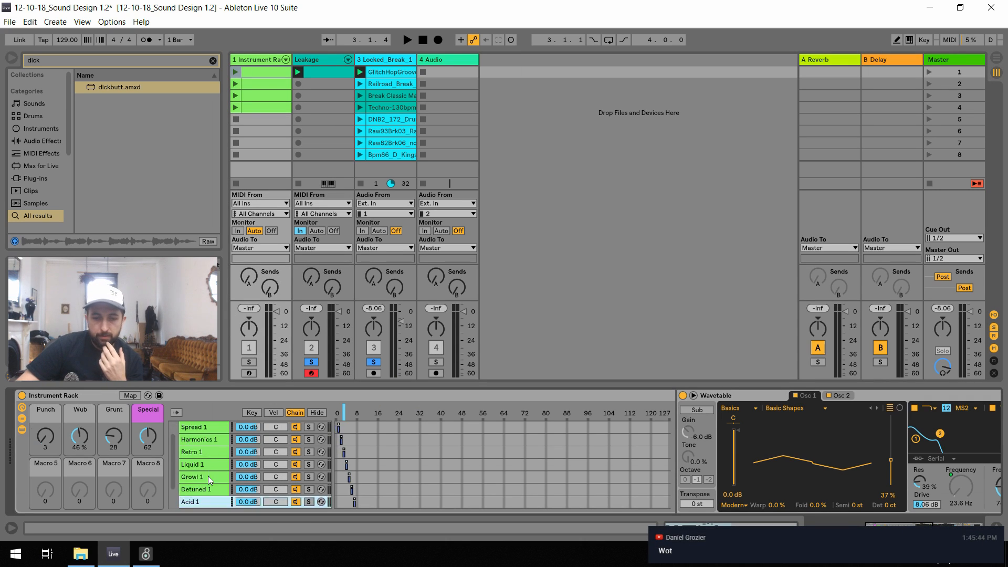
scroll(208, 476, up, 2)
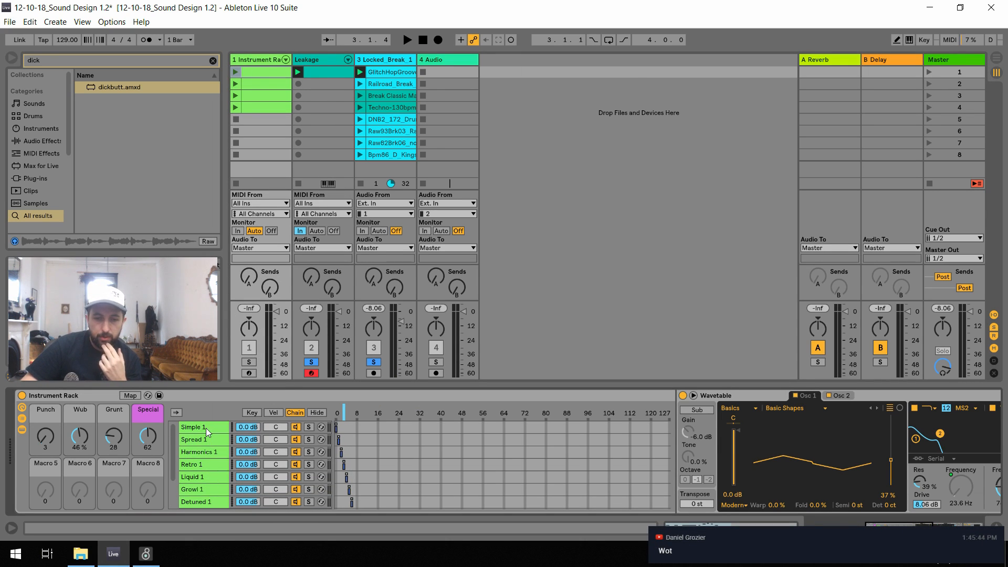
click(206, 428)
click(218, 452)
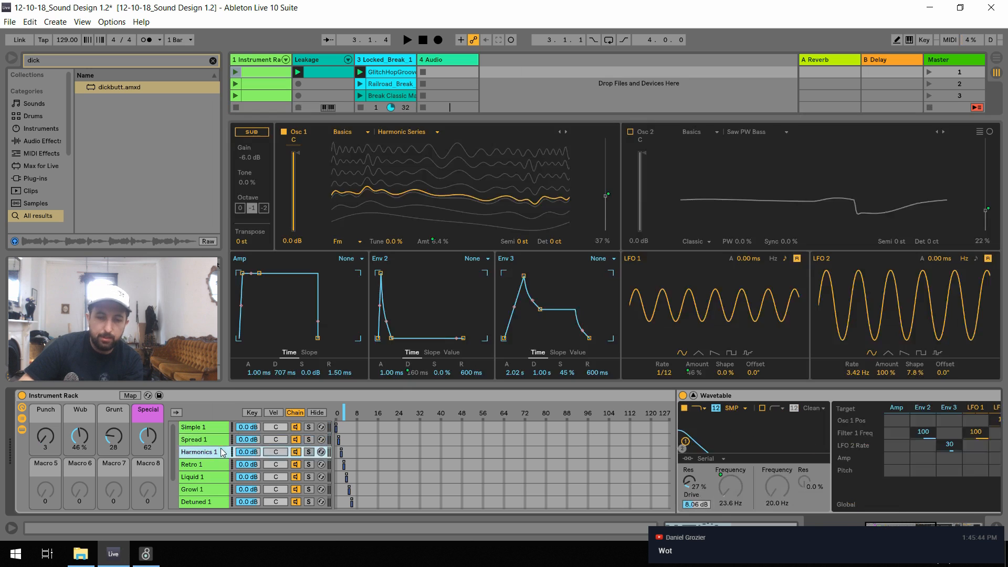
key(Down)
key(Down)
key(Down)
key(Down)
scroll(215, 453, down, 2)
key(Down)
scroll(215, 456, up, 2)
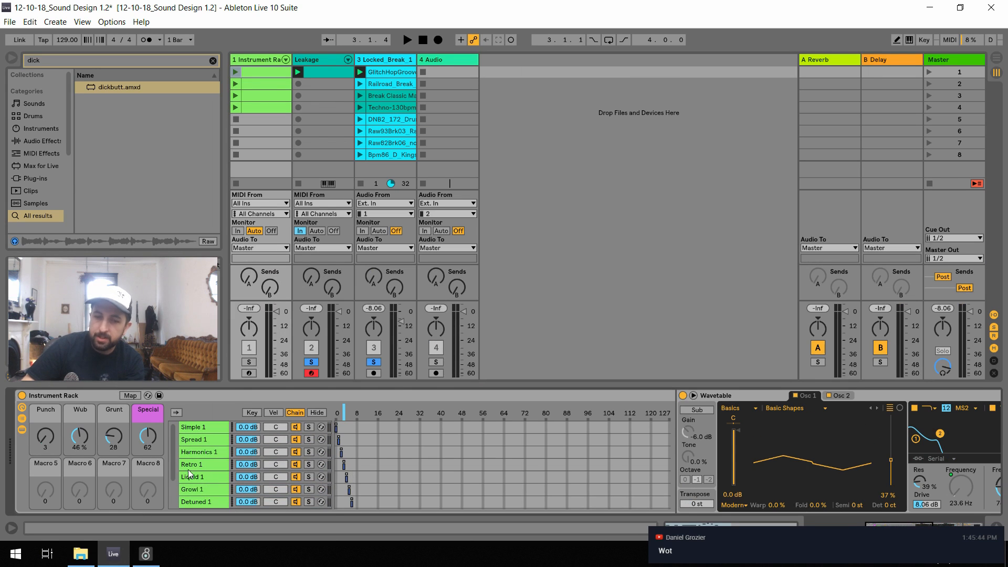
click(209, 429)
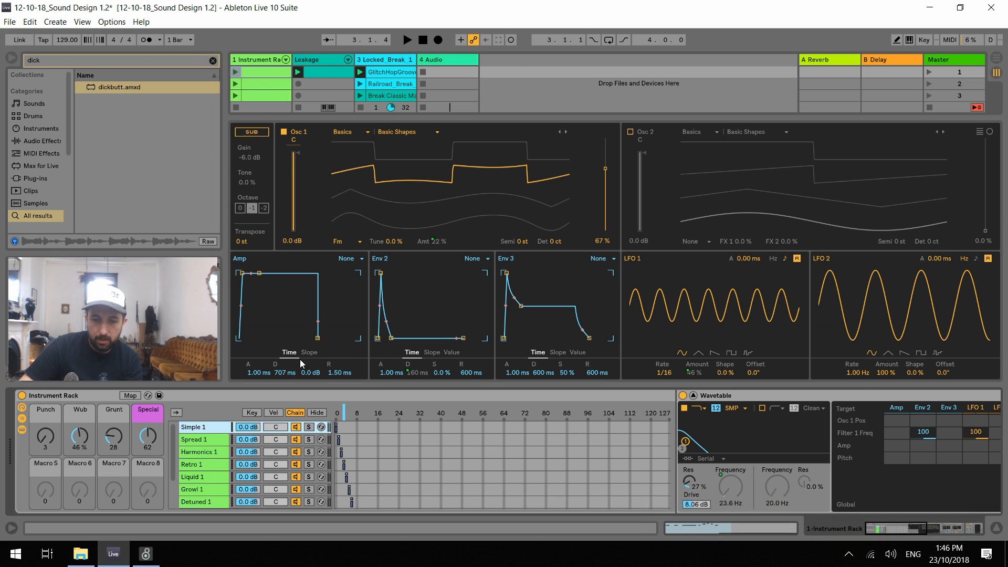
Play the Instrument Rack track's first clip without the drum loop and set the rack's chain selector to Simple 1
scroll(258, 83, down, 2)
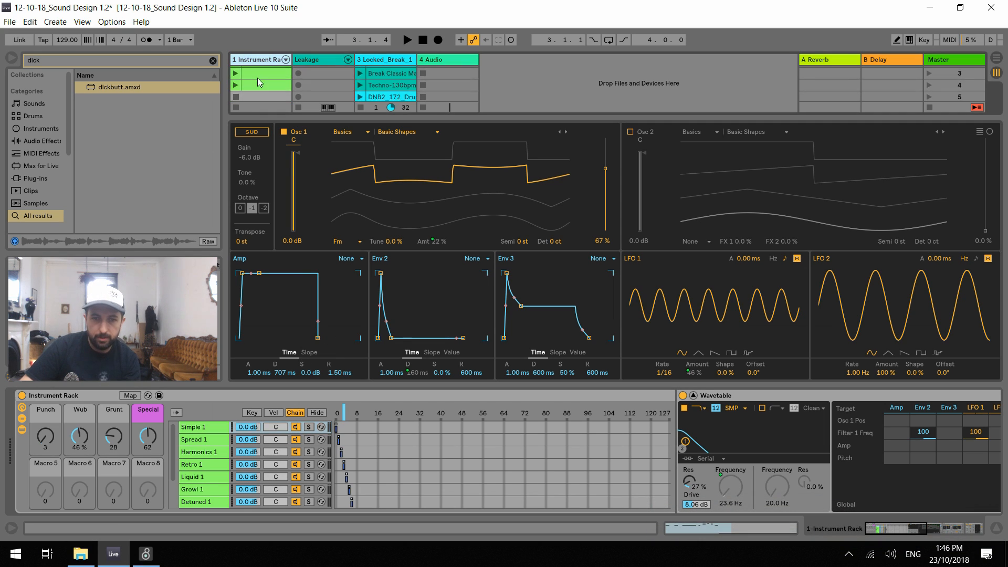
scroll(252, 80, up, 2)
click(236, 73)
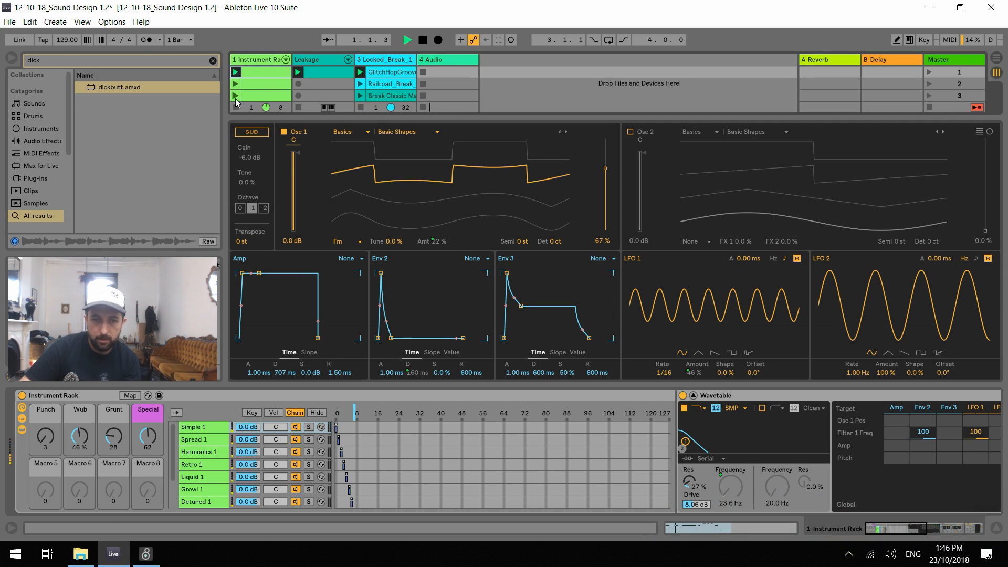
scroll(365, 97, down, 5)
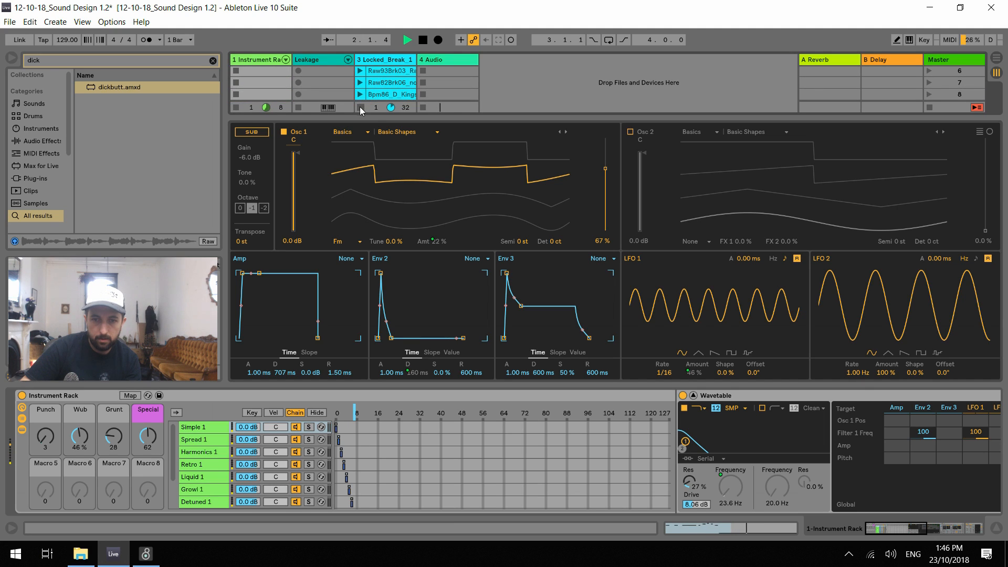
key(space)
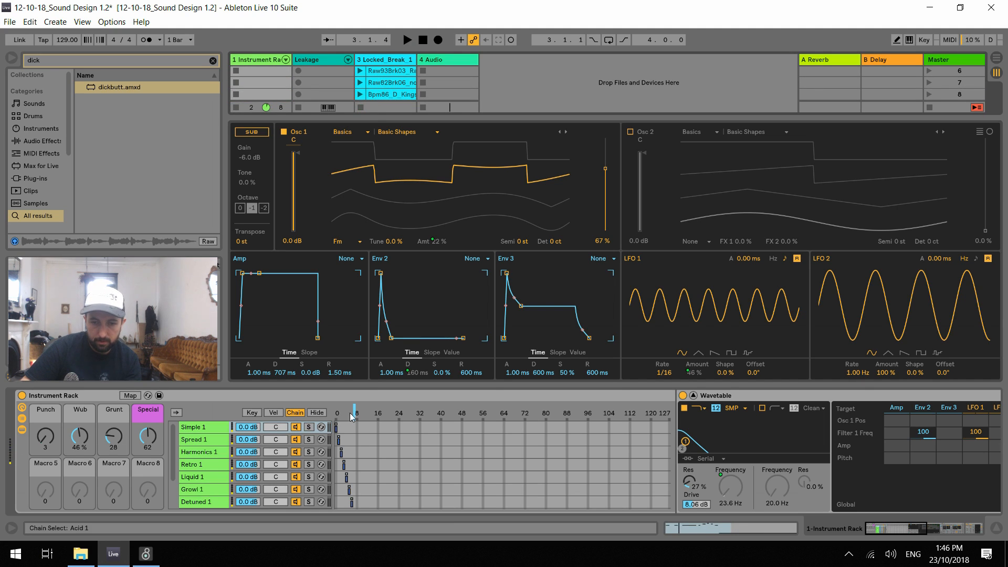
drag(354, 411, 336, 412)
key(space)
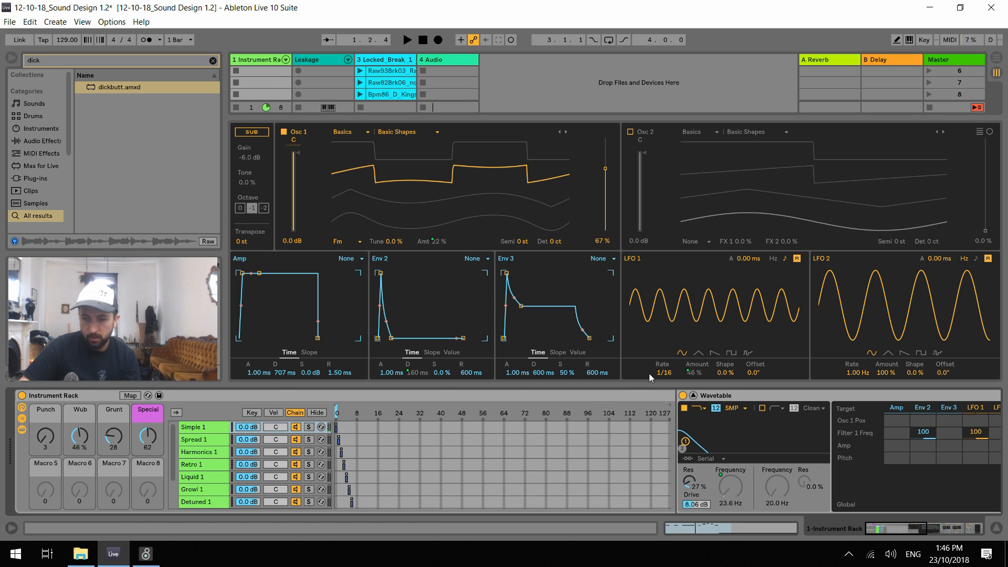
Collapse the expanded Wavetable view and play the Instrument Rack track soloed
click(693, 395)
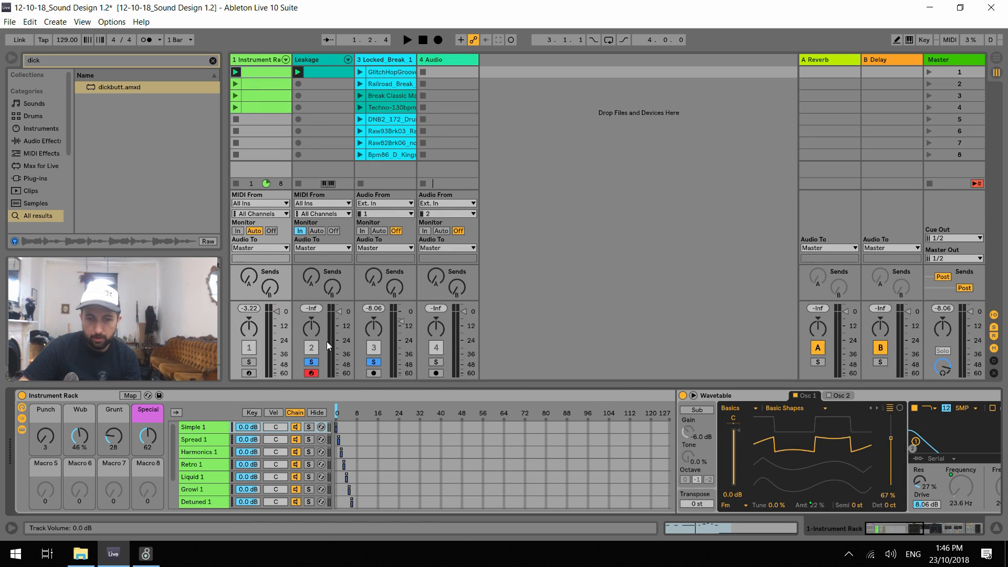
click(249, 362)
key(space)
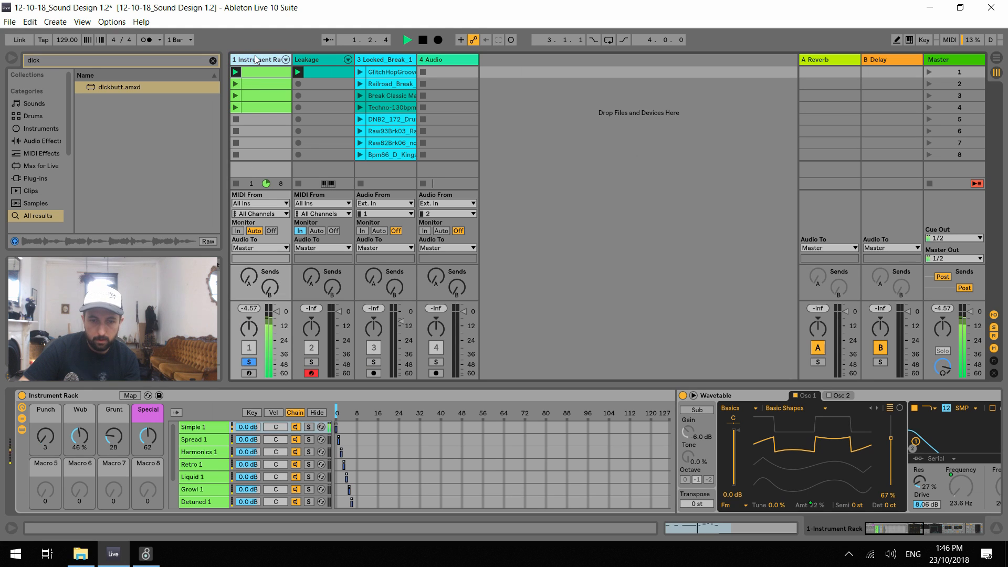
Audition the Simple 1 chain while setting the Punch macro to 48 and the Wub macro to 0%
drag(46, 436, 82, 467)
key(space)
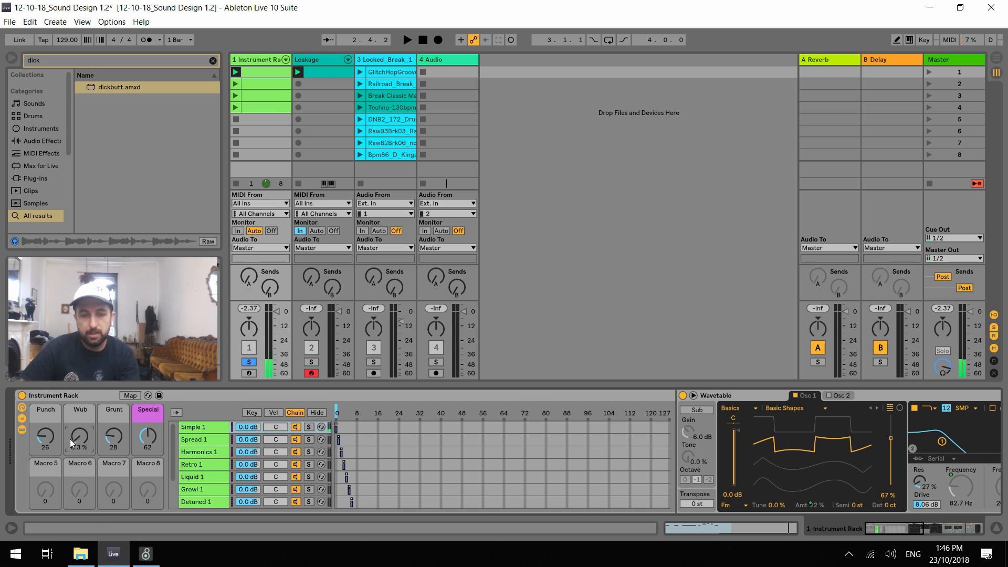
key(space)
mouse_move(46, 437)
mouse_down()
mouse_move(45, 419)
mouse_move(80, 413)
mouse_move(80, 462)
mouse_move(46, 444)
mouse_up()
key(space)
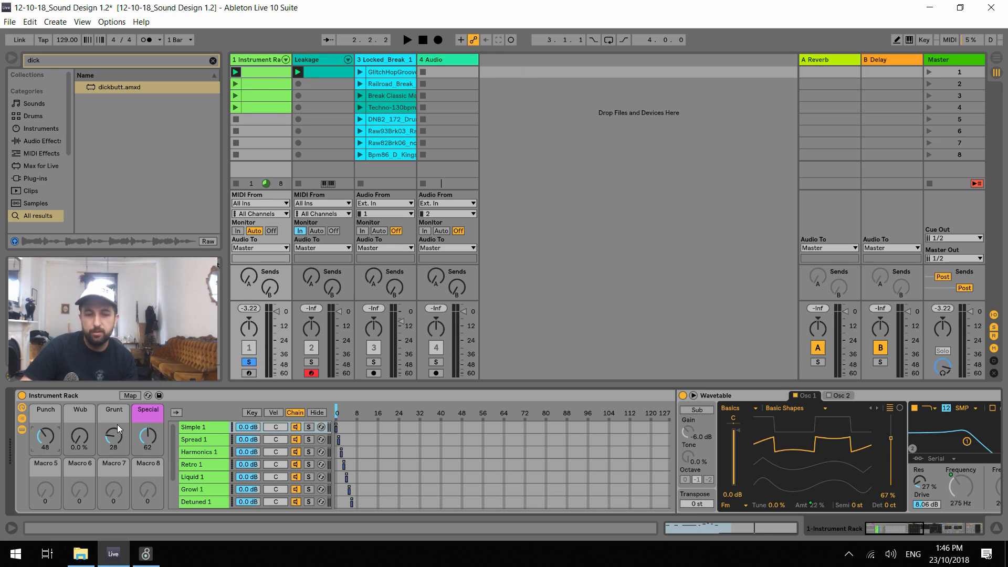
Set the Grunt macro to 44 and the Special macro to 18 while auditioning Simple 1
drag(109, 443, 143, 455)
key(space)
key(space)
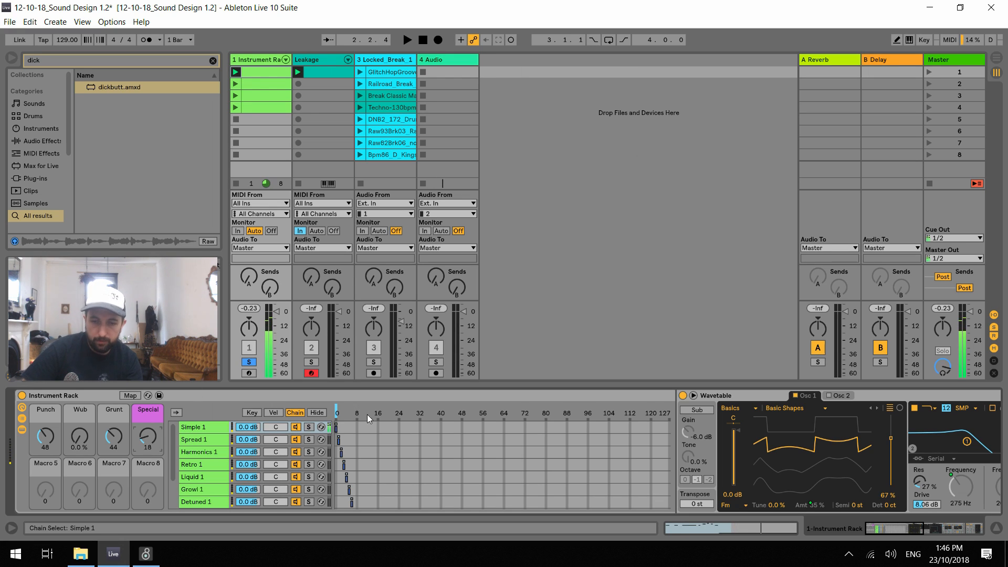
Audition the Spread 1 chain while setting the Punch macro to 10, Grunt to 0 and Special to 127
key(space)
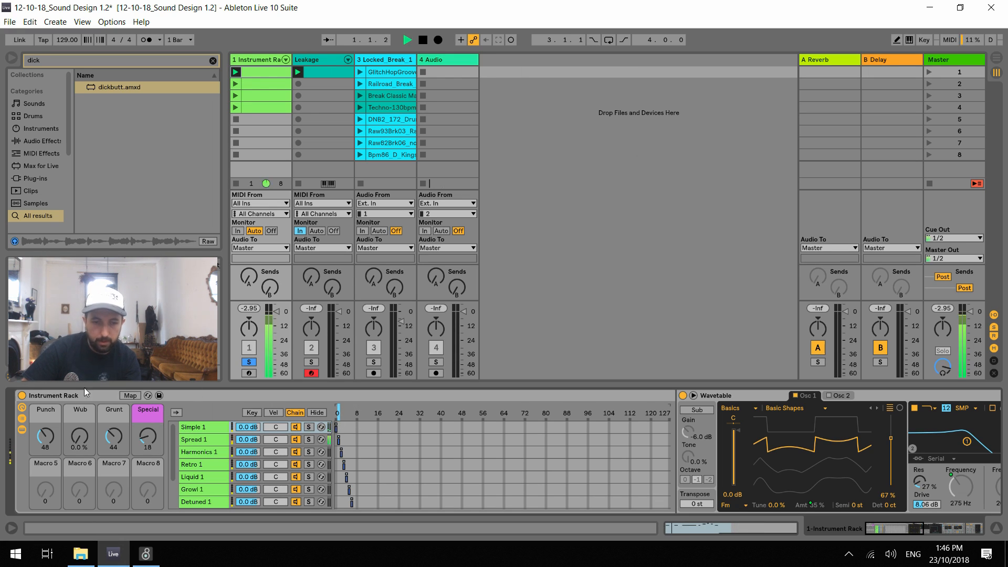
drag(45, 436, 113, 386)
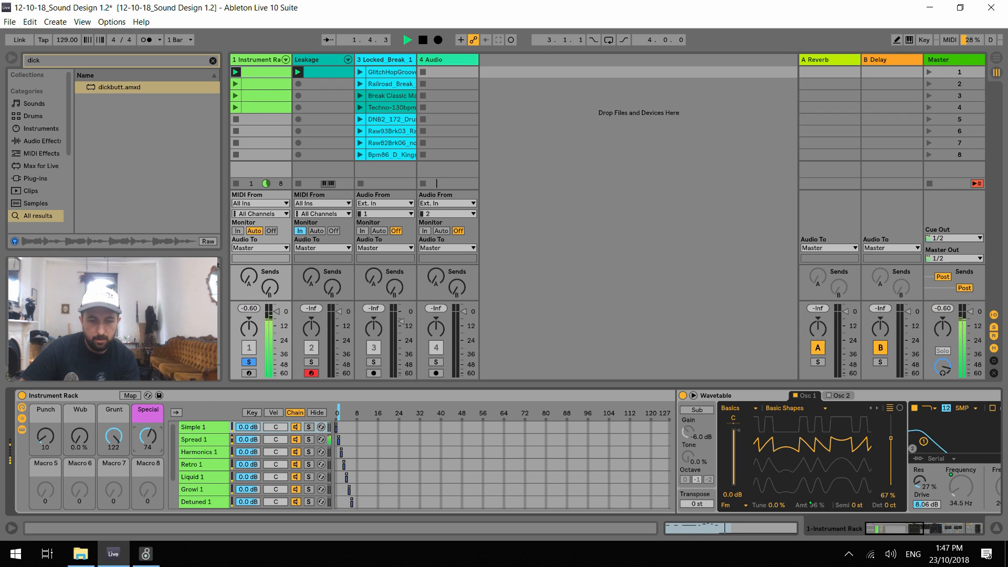
mouse_move(148, 437)
mouse_down()
mouse_move(148, 409)
mouse_move(120, 498)
mouse_move(157, 455)
mouse_move(152, 424)
mouse_up()
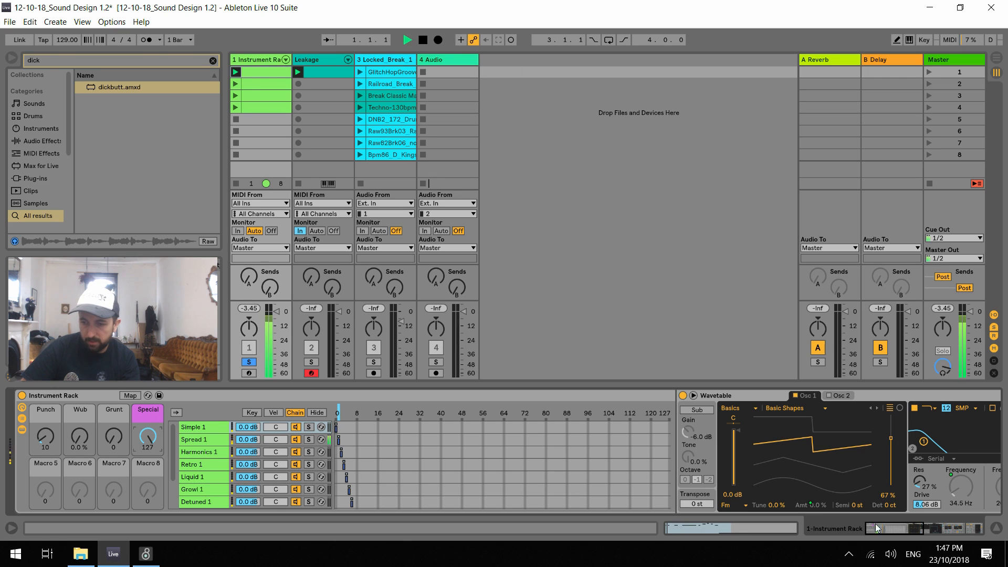
key(space)
Move the rack's chain selector to Harmonics 1 and map the selector to Macro 5
click(939, 527)
drag(942, 525, 725, 526)
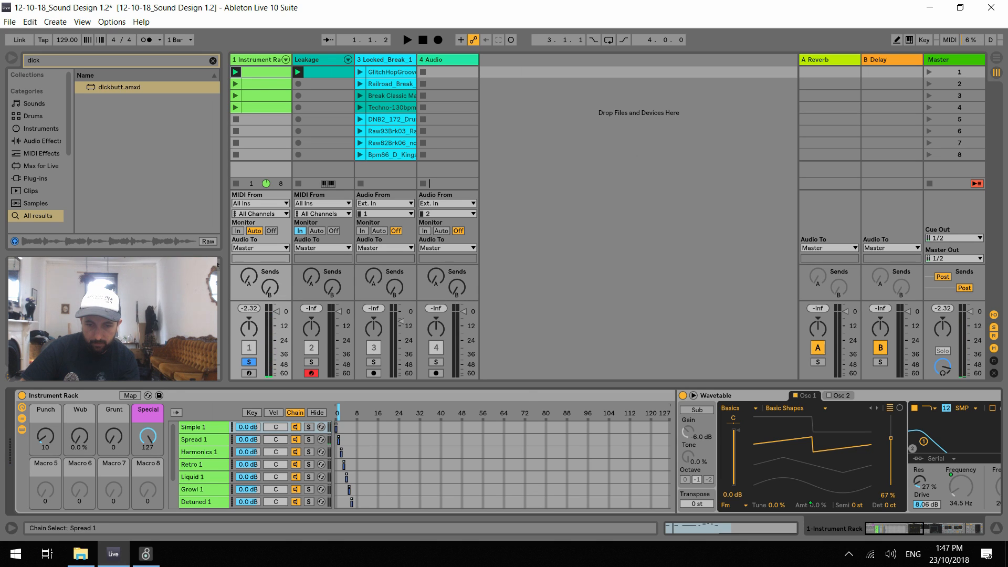
drag(339, 412, 341, 412)
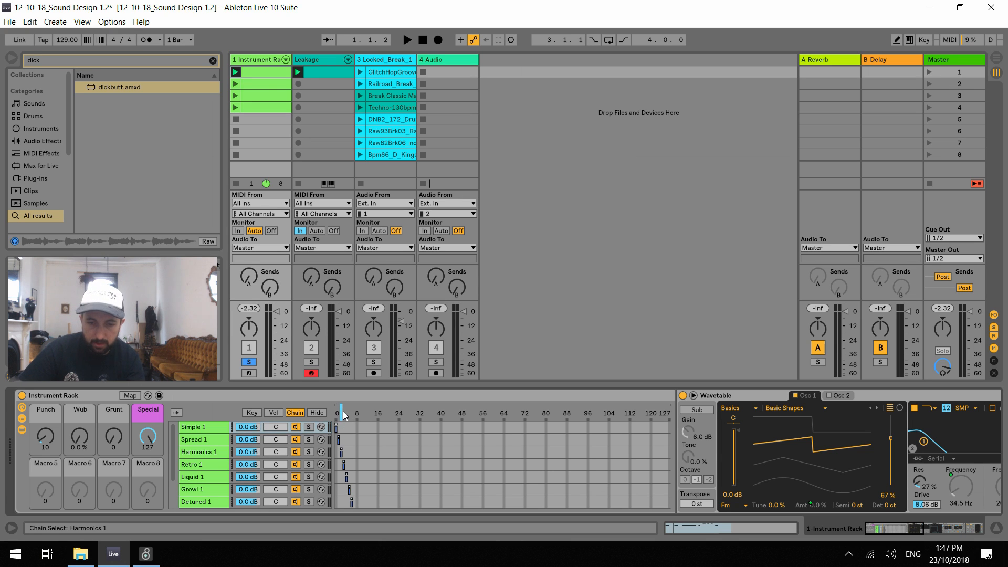
click(130, 395)
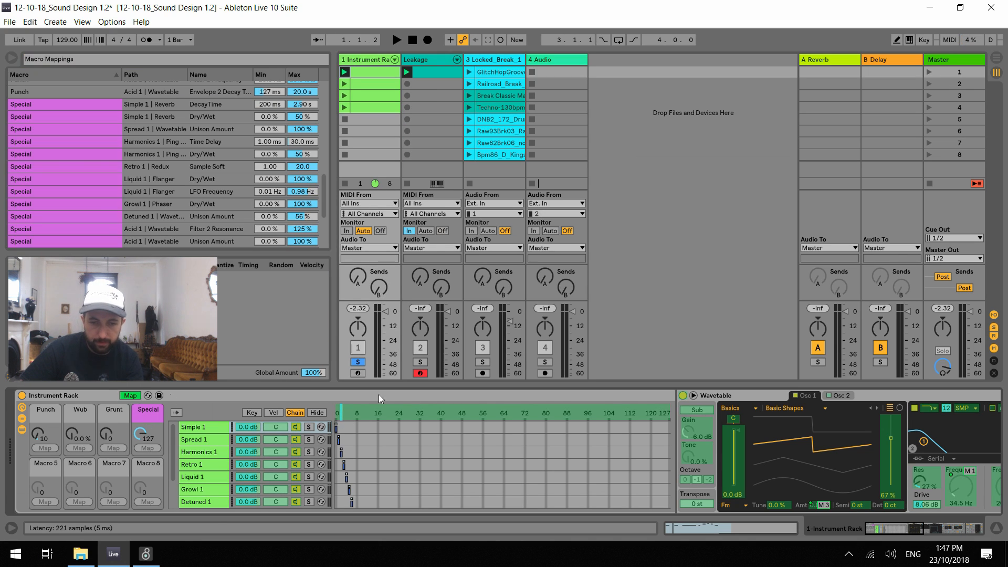
click(48, 501)
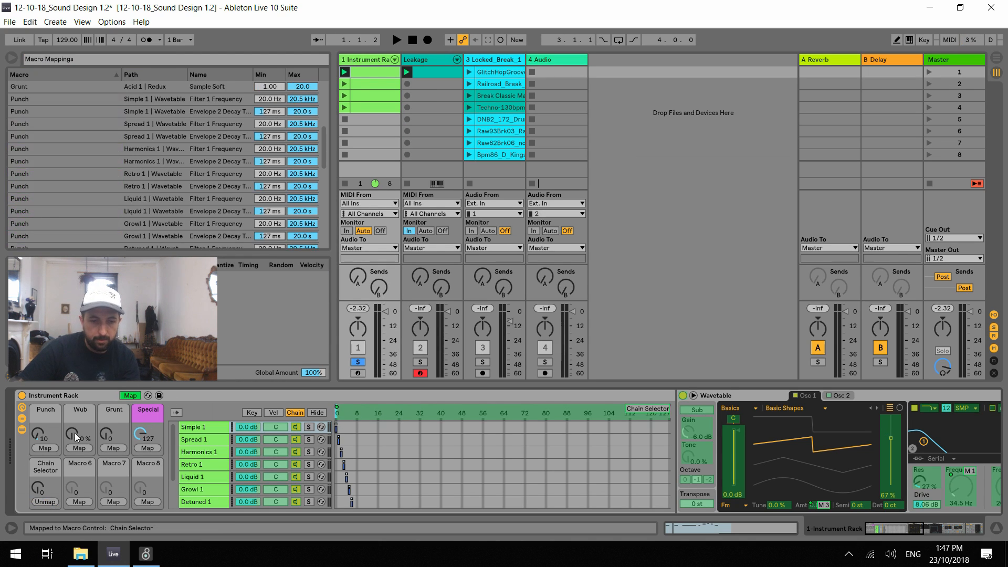
click(131, 396)
Exit macro mapping, set the Chain Selector macro to 1 and audition the Spread 1 chain
drag(45, 489, 44, 493)
key(space)
key(space)
text(1)
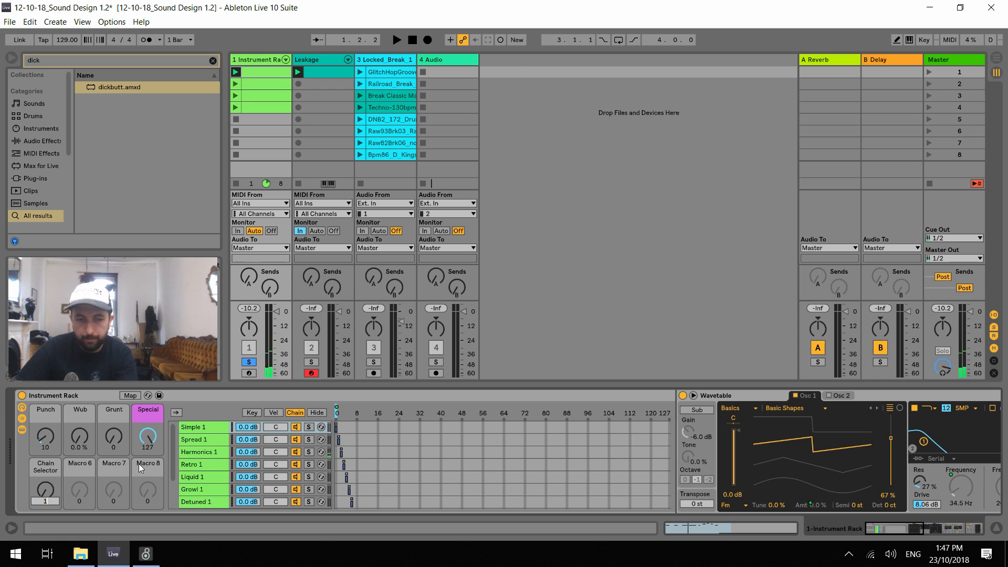
key(Return)
key(space)
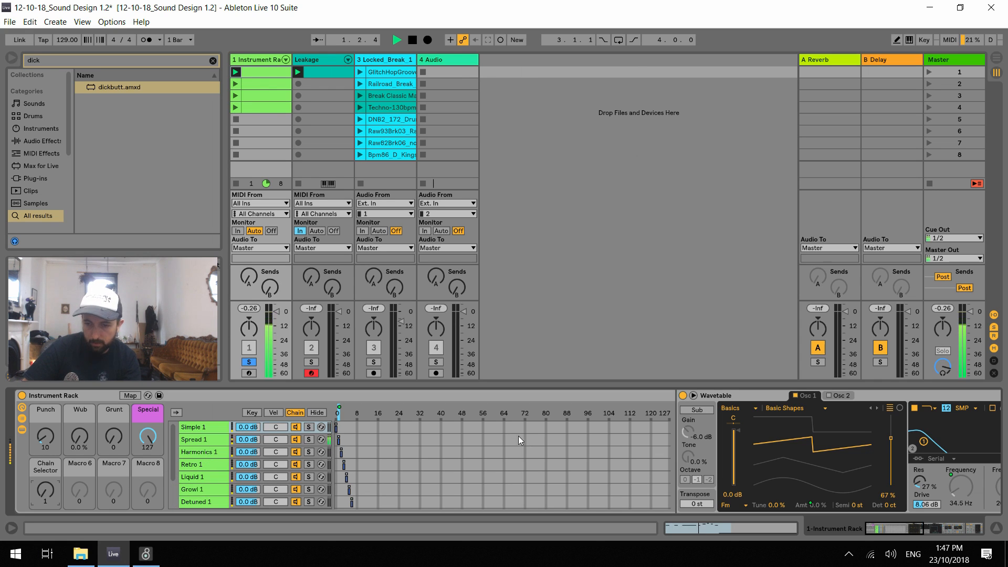
Hide the chain zone editor and collapse the Simple 1 chain's Wavetable, sweeping the Special macro during playback
click(318, 413)
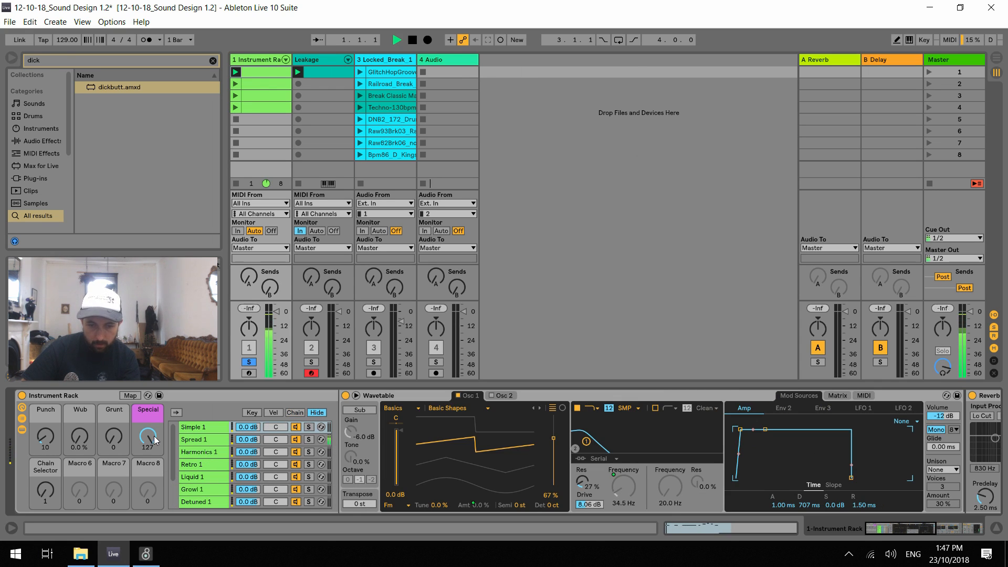
key(space)
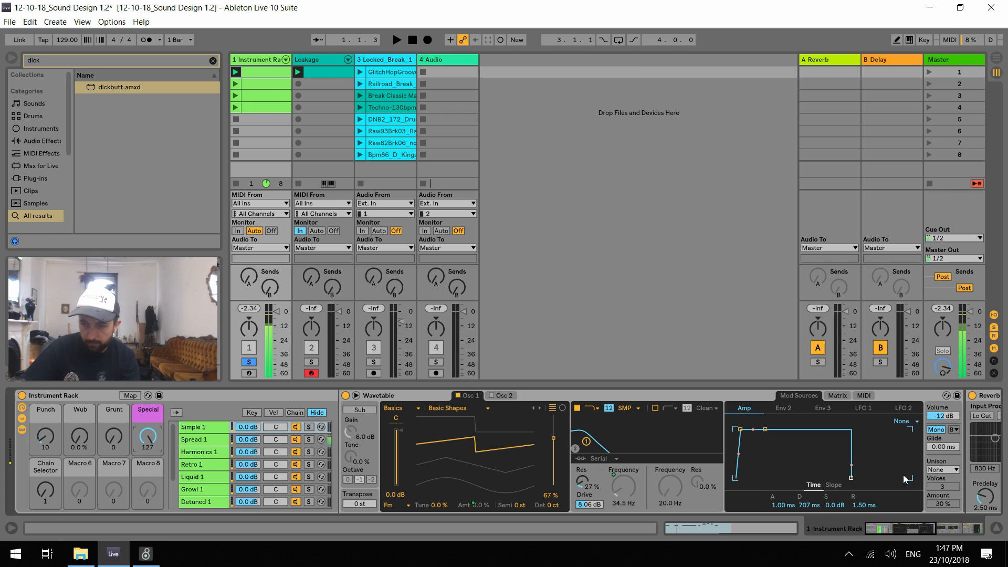
double_click(597, 398)
key(space)
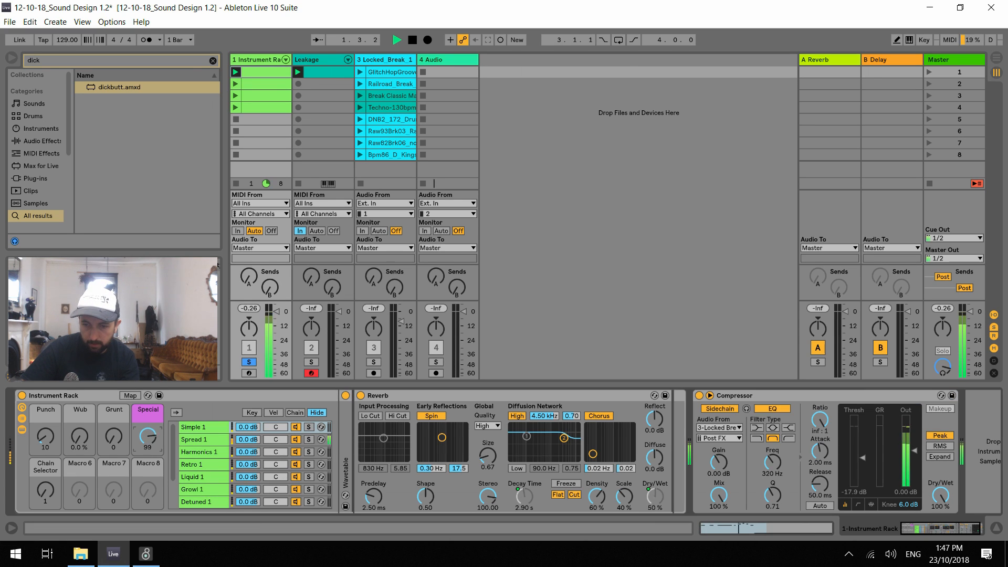
key(space)
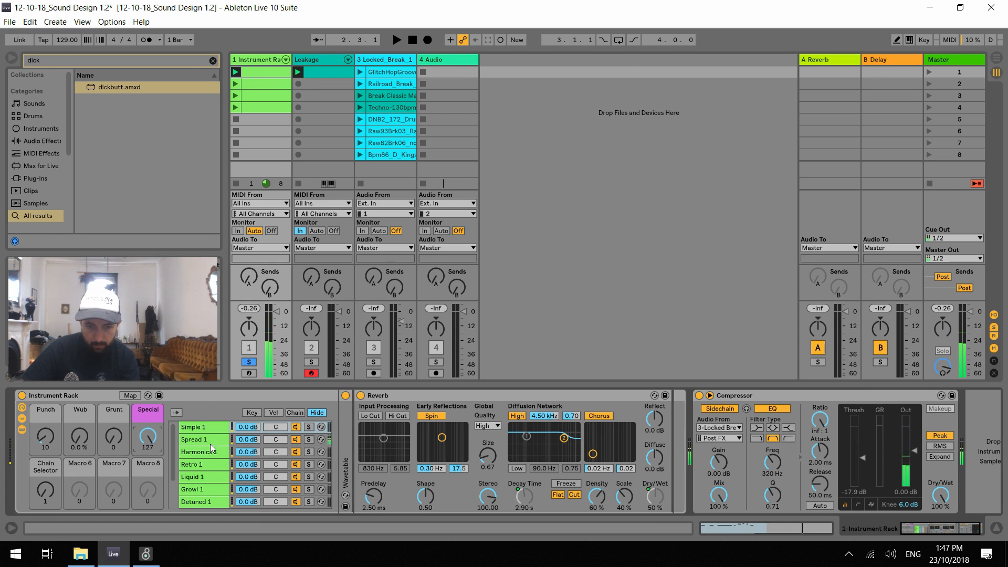
Show the Spread 1 chain's devices, collapsing and re-expanding its Wavetable while auditioning the Special macro at 127
click(210, 439)
key(space)
key(space)
double_click(371, 396)
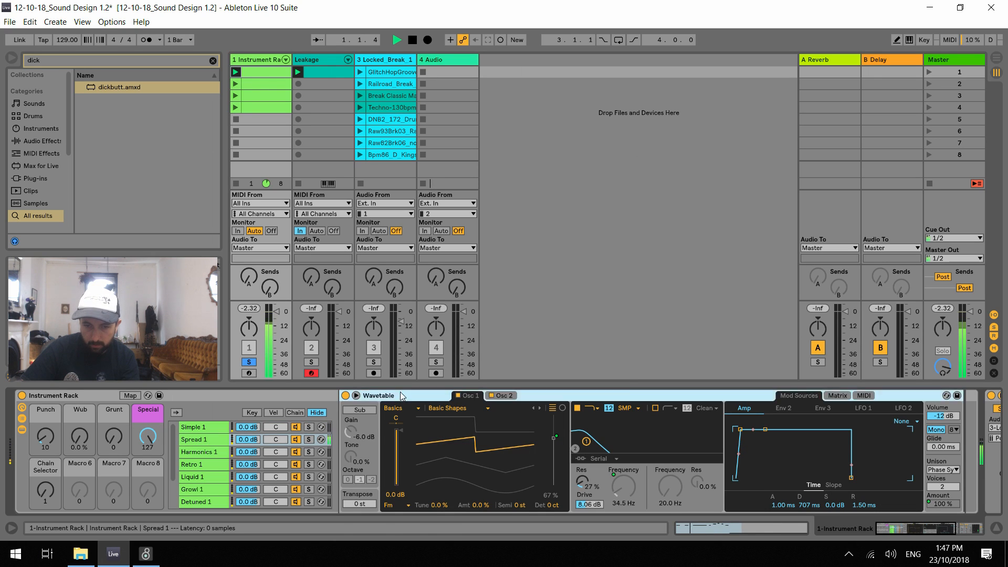
key(space)
key(space)
drag(148, 436, 148, 398)
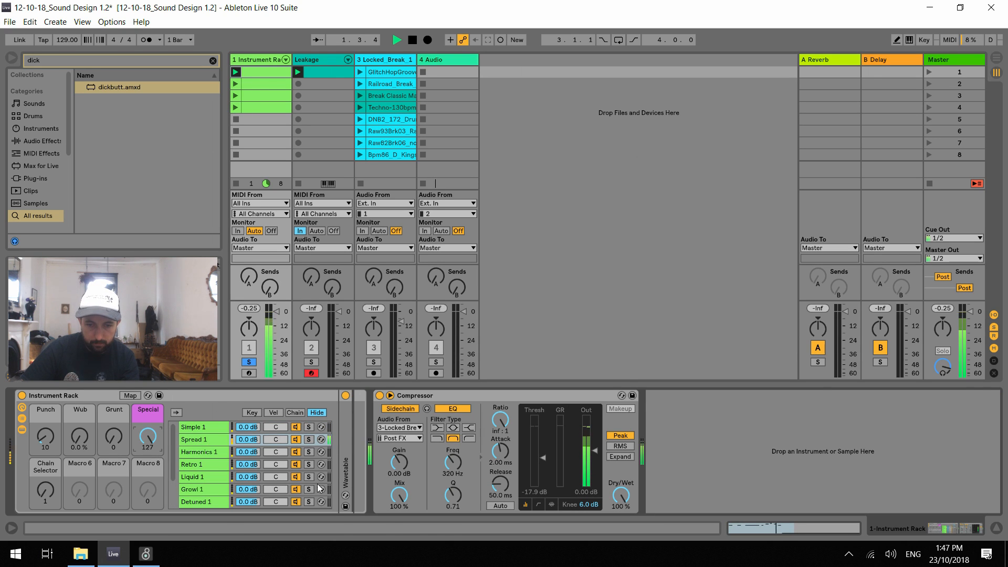
key(space)
double_click(347, 462)
key(space)
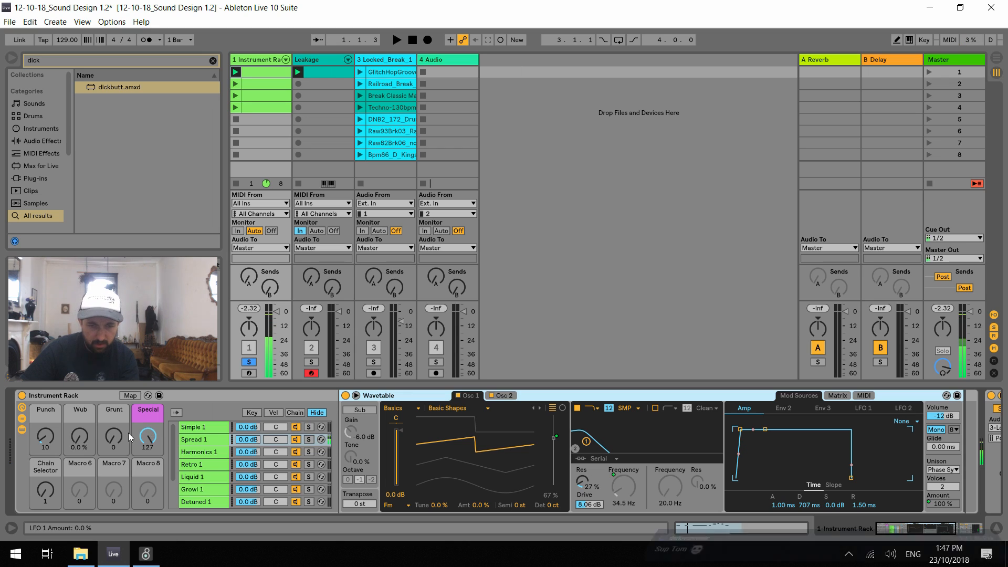
Audition the Spread 1 chain while setting Punch to 0, Wub to 25%, Grunt to 9 and Special to 49
drag(148, 431, 148, 496)
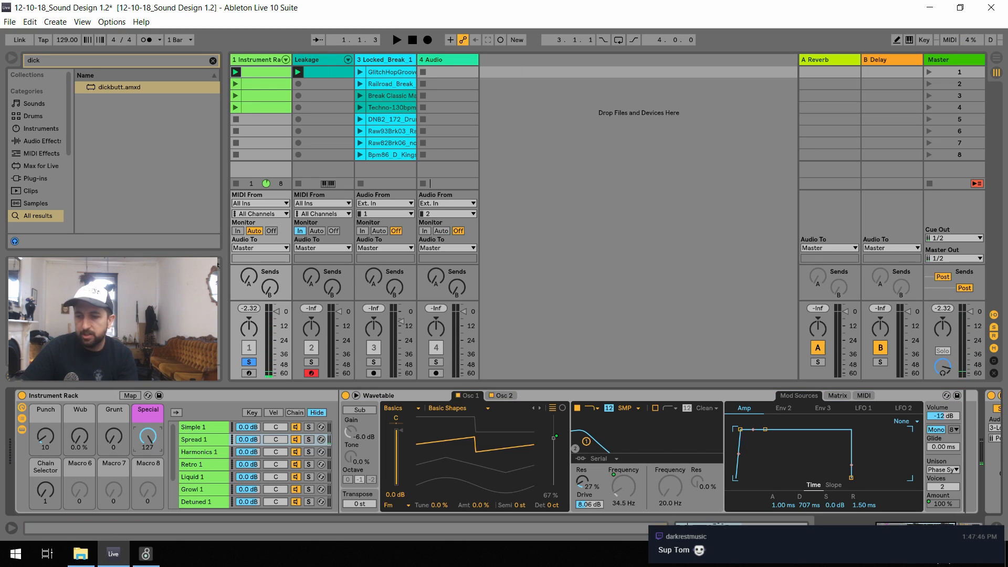
key(space)
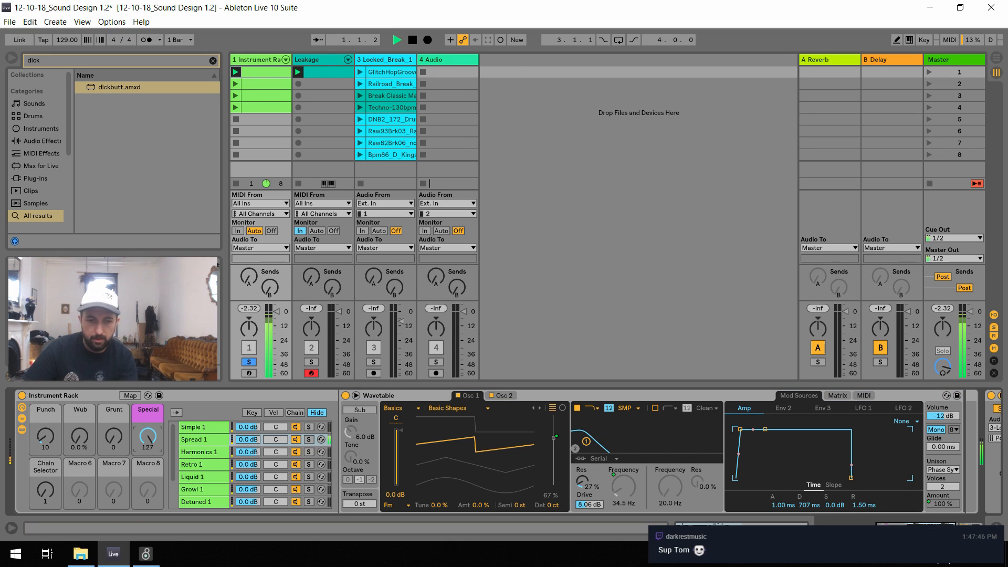
drag(47, 445, 116, 441)
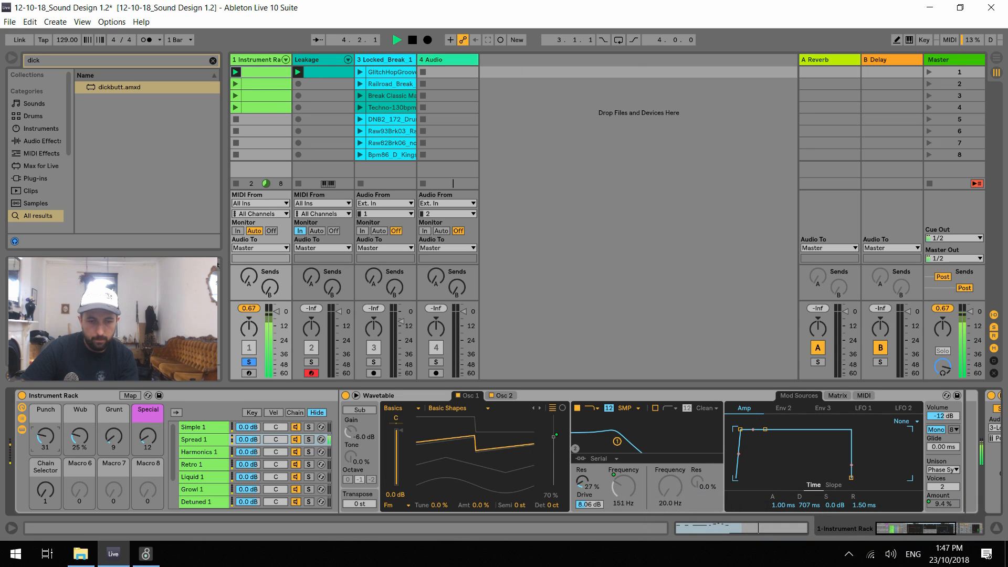
drag(46, 436, 45, 446)
drag(147, 436, 147, 440)
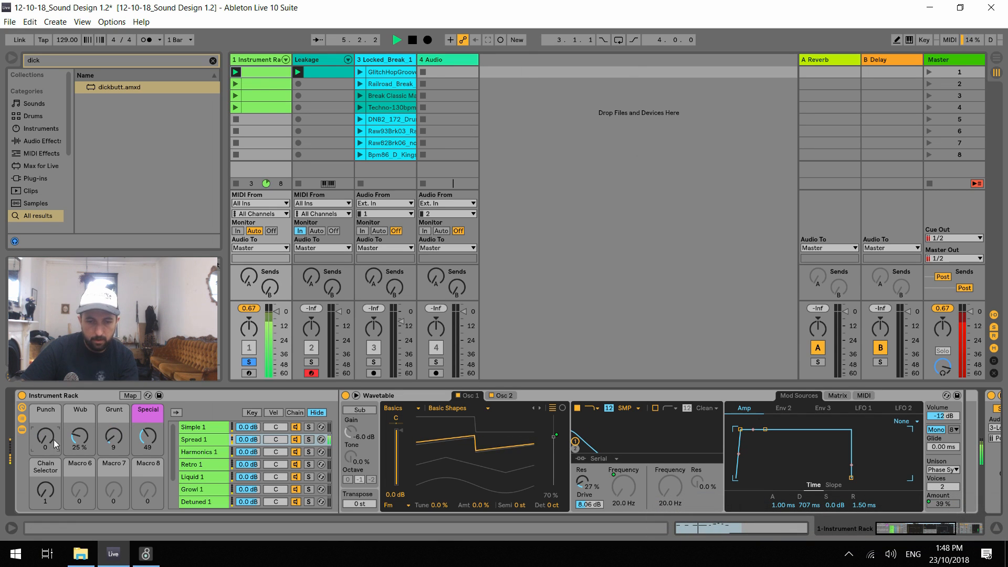
Set the Chain Selector macro to 2 and audition Harmonics 1 with Punch 42, Wub 45%, Grunt 28 and Special 70
click(54, 494)
text(2)
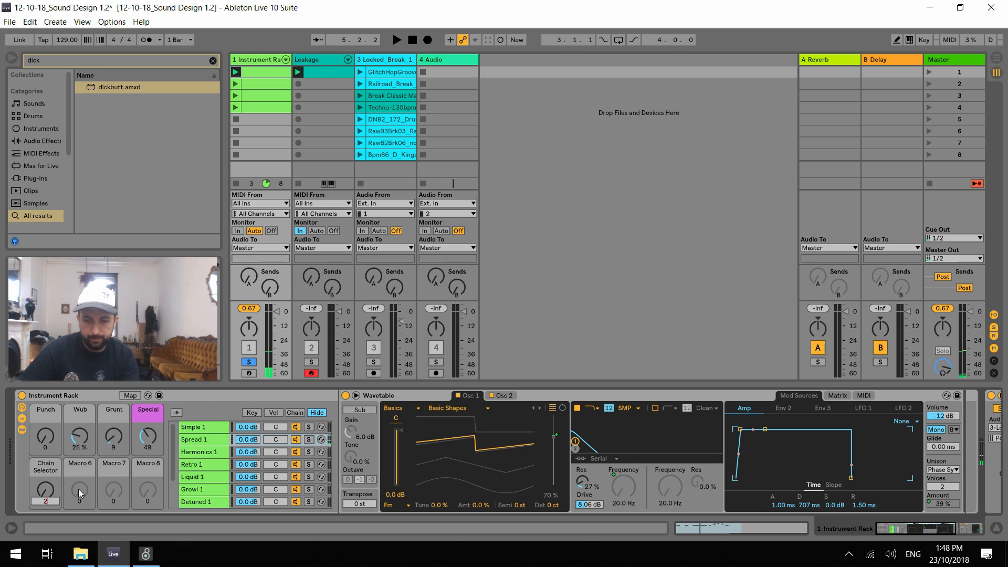
key(space)
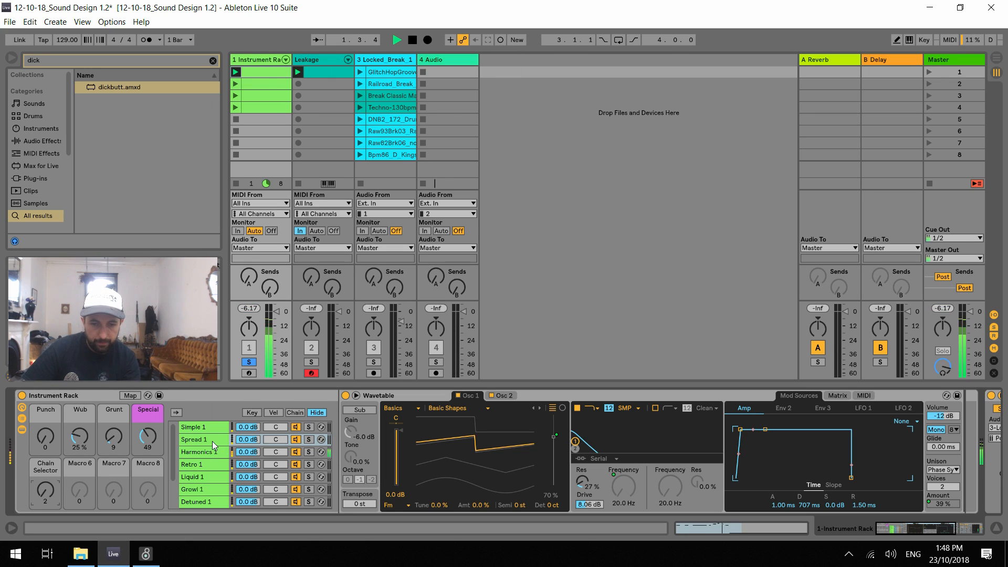
drag(48, 443, 48, 422)
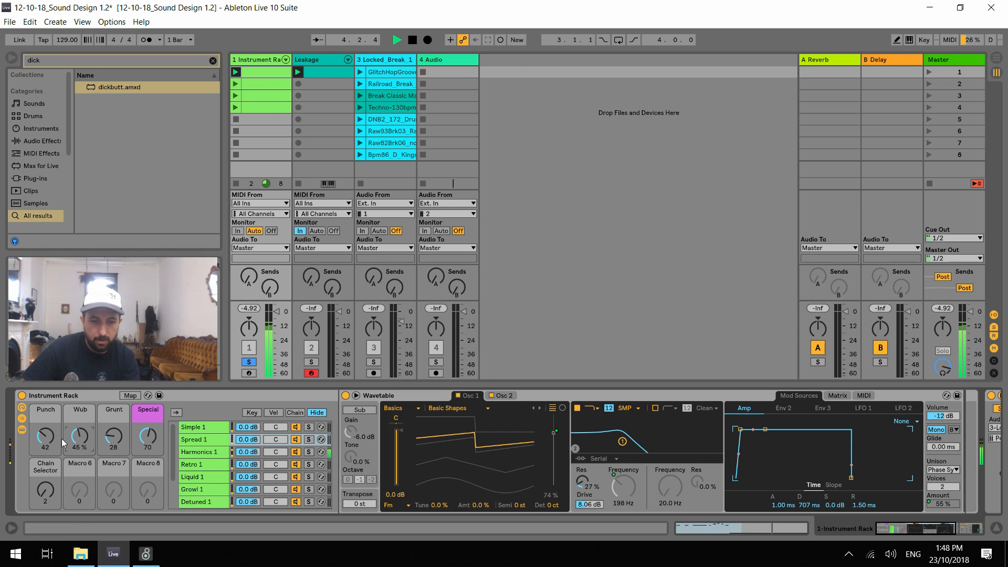
Set Punch to 23, Wub to 4.7% and Grunt to 14 while auditioning the Harmonics 1 chain
drag(79, 438, 48, 381)
drag(119, 436, 118, 391)
drag(46, 436, 46, 493)
drag(105, 436, 105, 491)
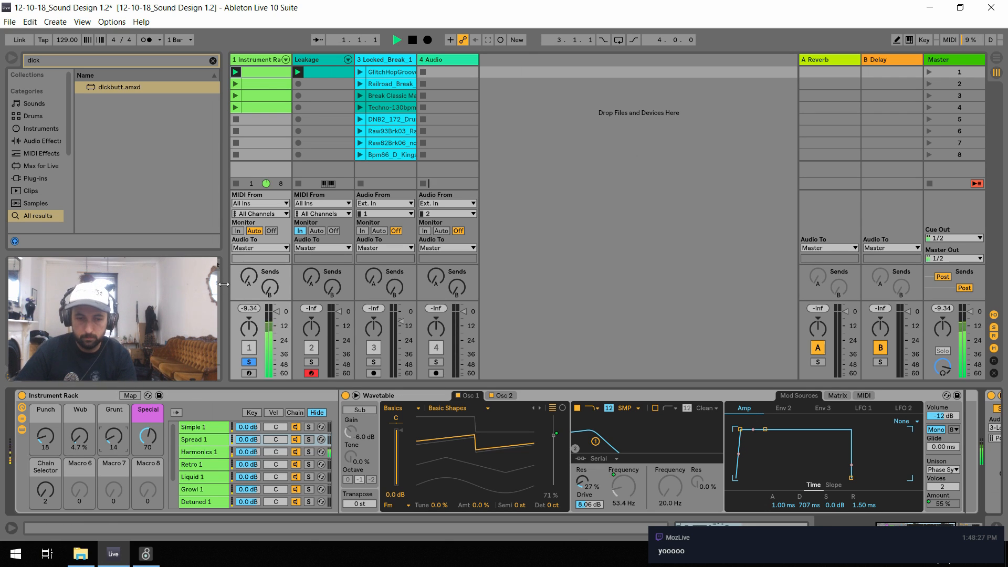
drag(59, 428, 60, 425)
key(space)
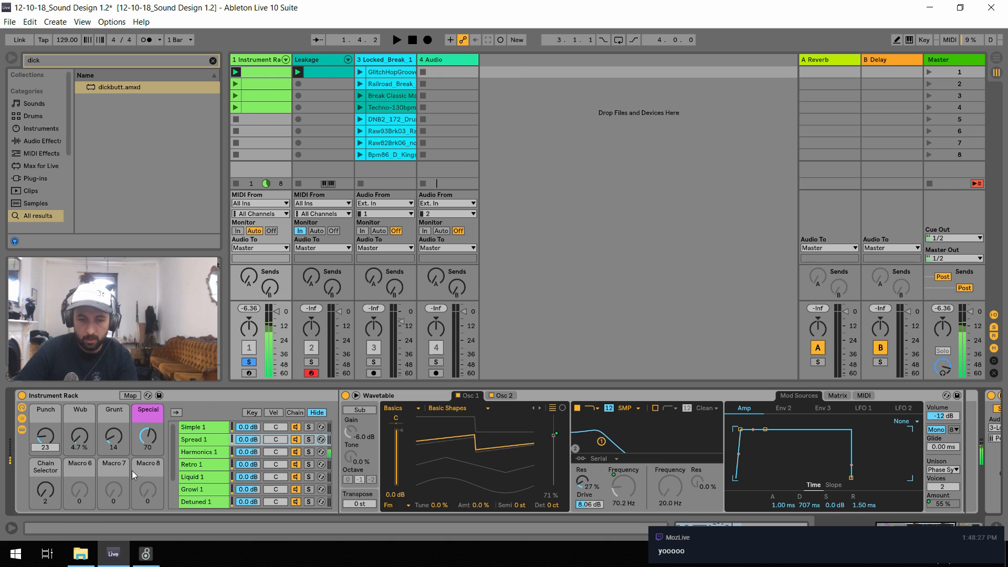
Set the Chain Selector macro to 3, start playback and show the Retro 1 chain's devices
click(48, 490)
text(3)
key(Return)
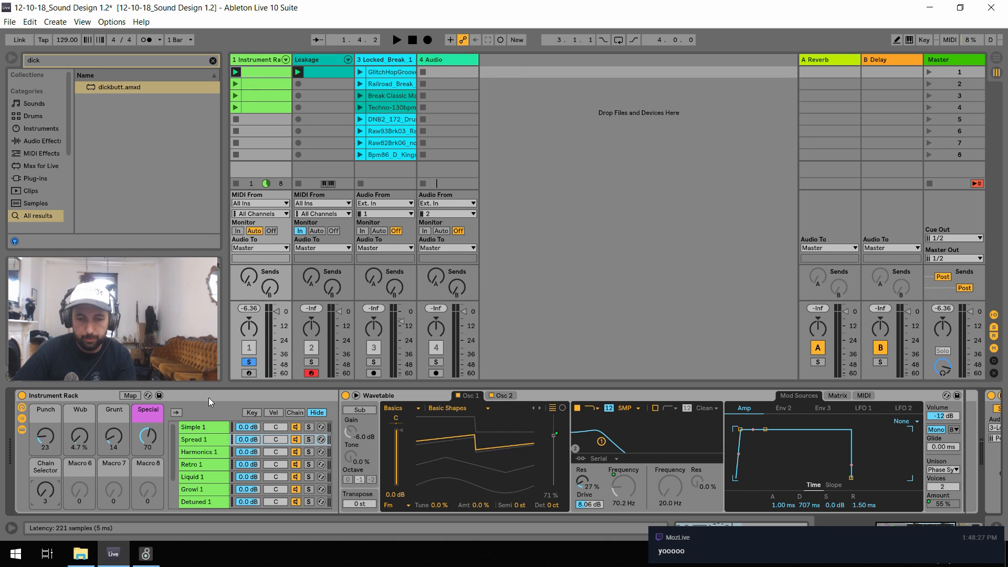
key(space)
click(210, 466)
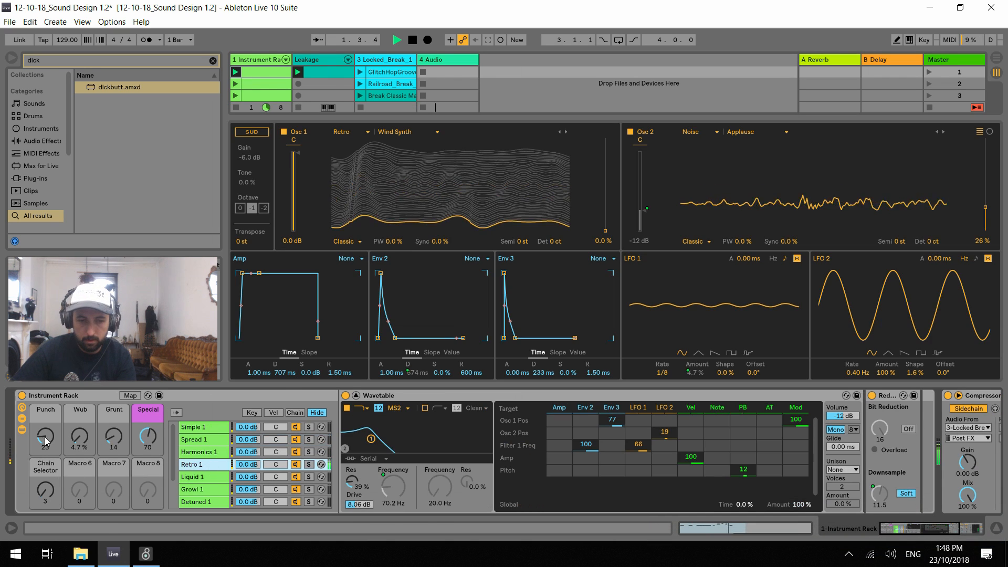
Audition the Retro 1 chain while setting Punch to 127, Wub to 16%, Grunt to 51 and Special to 0
drag(46, 437, 46, 445)
key(space)
drag(148, 436, 148, 489)
key(space)
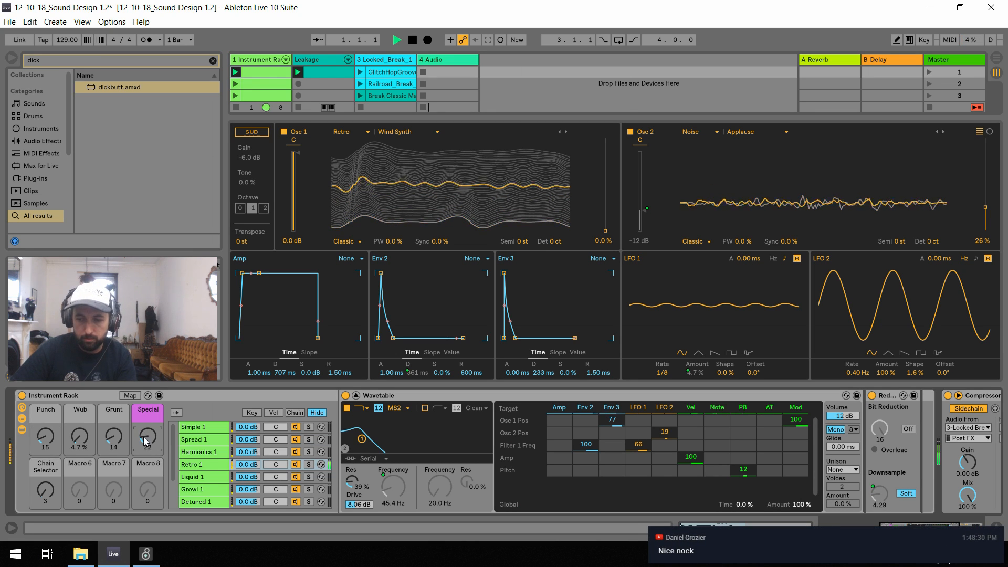
drag(114, 437, 114, 421)
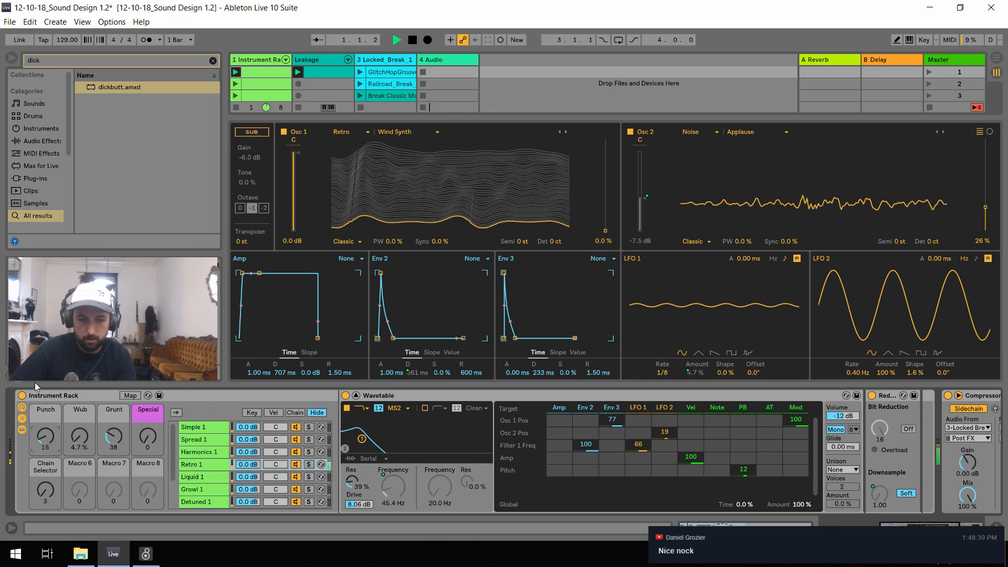
drag(45, 436, 45, 389)
drag(80, 435, 79, 386)
drag(113, 437, 52, 492)
key(space)
Set the Chain Selector macro to 4 and audition Liquid 1 with Punch 18, Wub 0% and Grunt 46
click(44, 495)
key(space)
key(space)
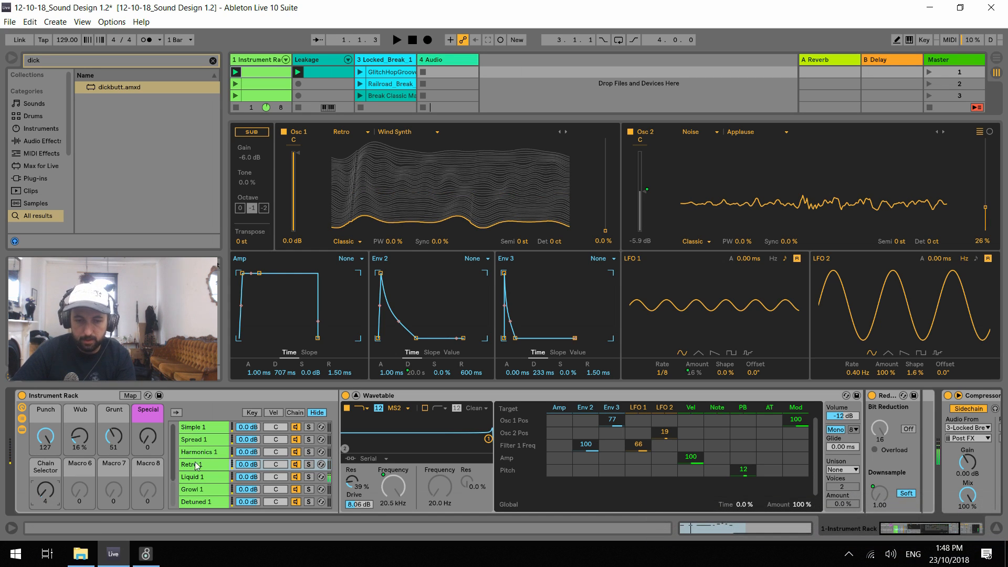
key(space)
drag(77, 445, 78, 455)
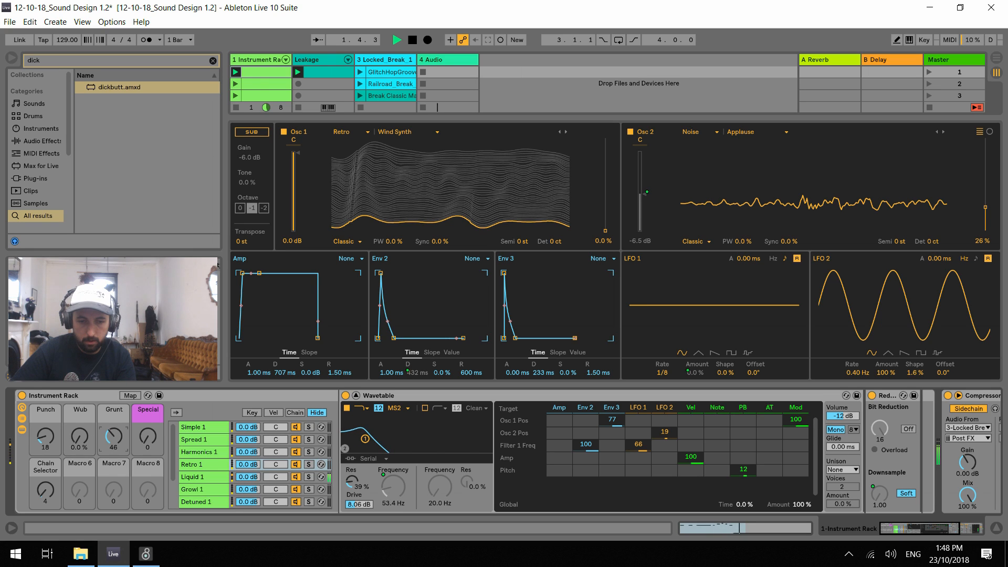
Launch the GlitchHopGroove drum clip and unsolo the Instrument Rack track to hear both together
key(space)
click(361, 72)
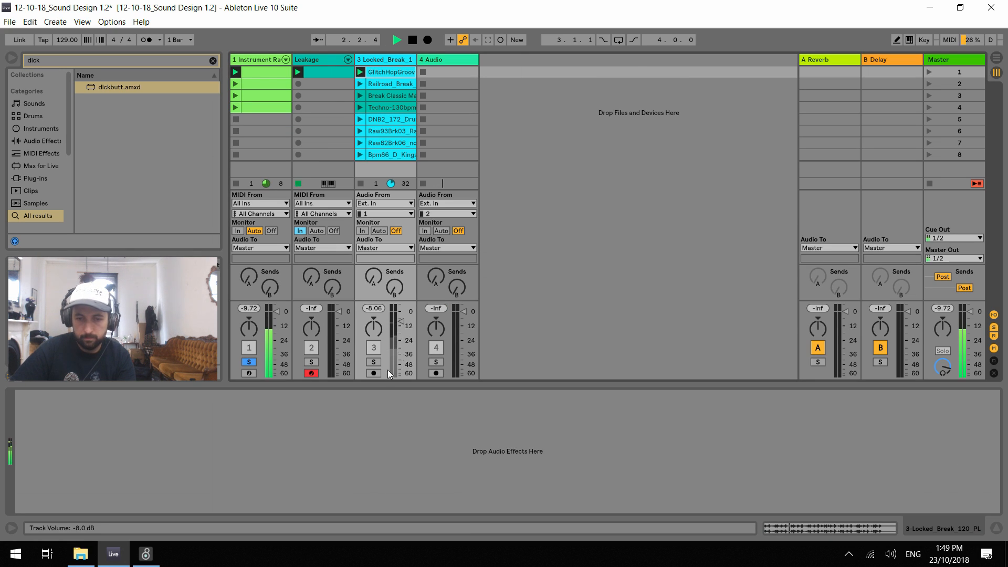
click(251, 362)
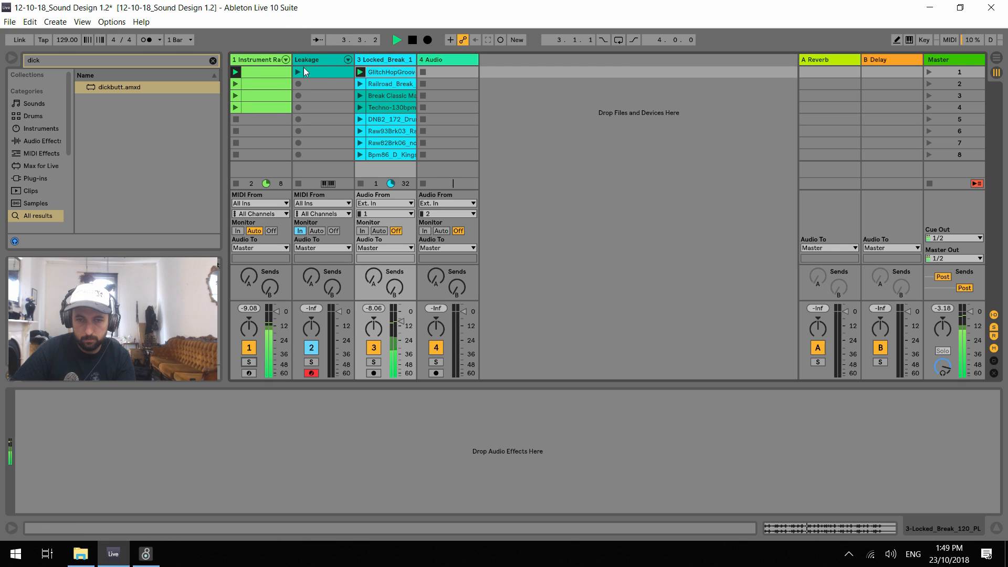
Set the rack's Punch macro to 33, Wub to 18% and Grunt to 48 while Liquid 1 plays over the drums
click(258, 60)
drag(46, 437, 80, 404)
mouse_move(148, 439)
mouse_down()
mouse_move(148, 363)
mouse_move(148, 439)
mouse_up()
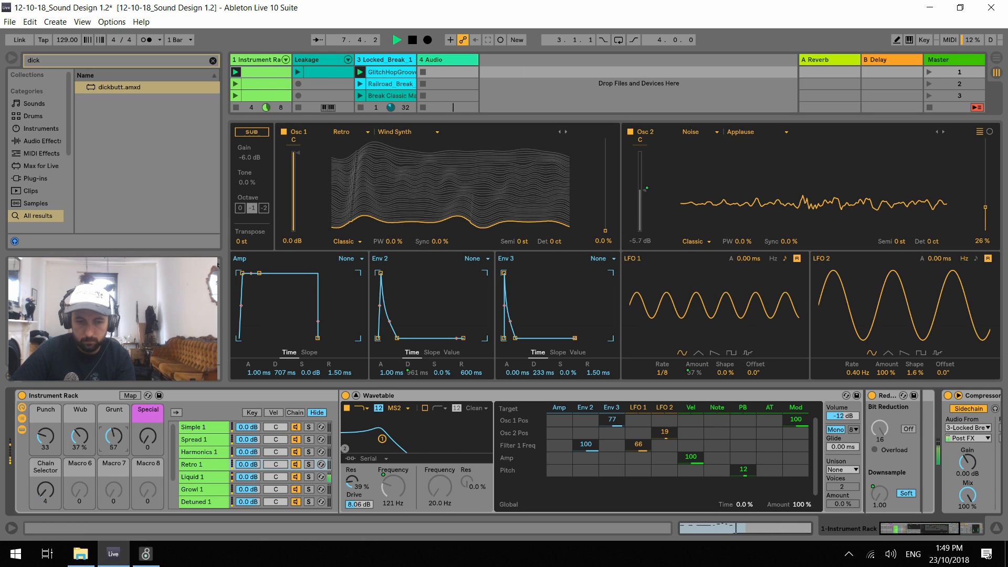
drag(79, 439, 80, 449)
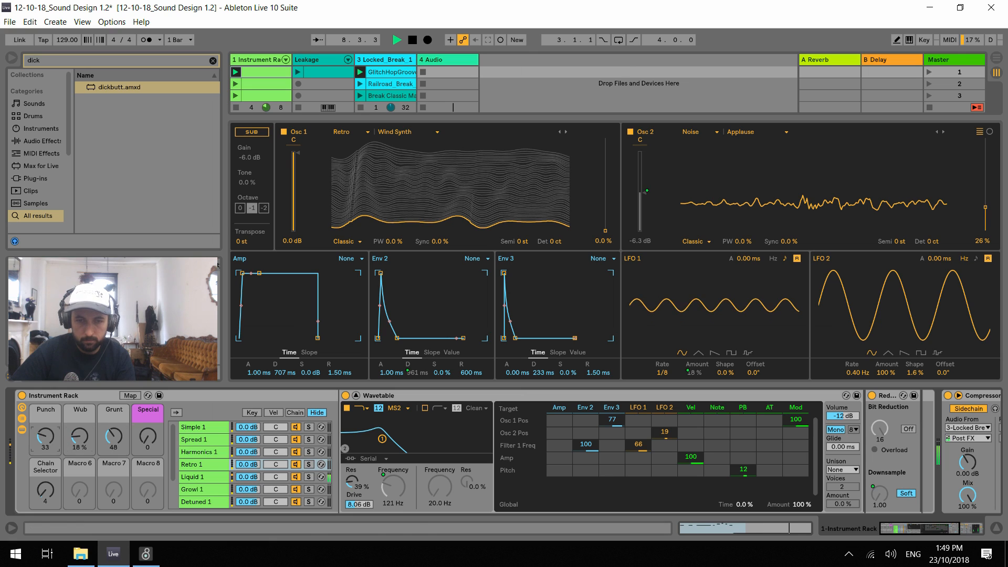
key(space)
Open the GlitchHopGroove clip and shorten its loop to 4 bars, checking it in playback
double_click(384, 73)
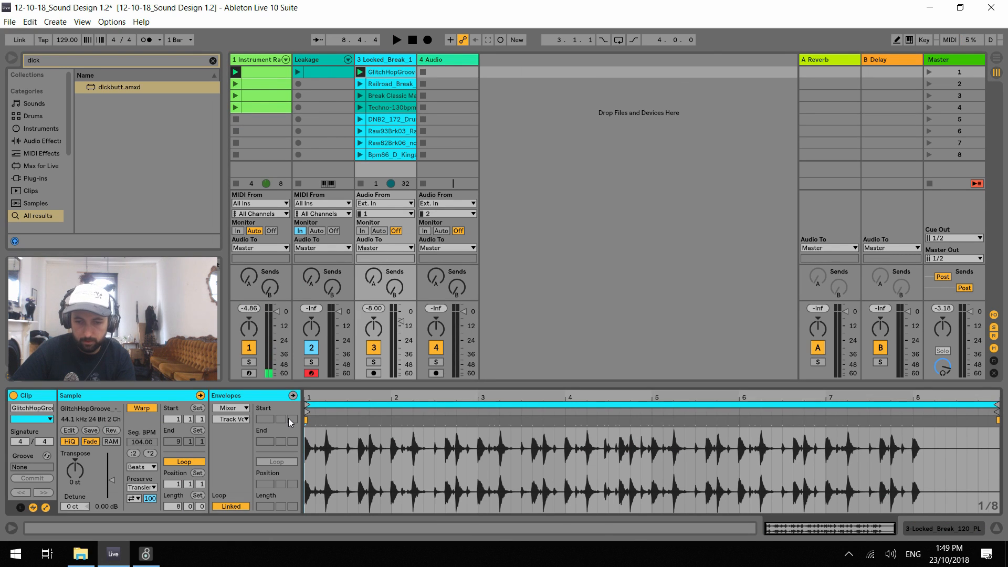
key(space)
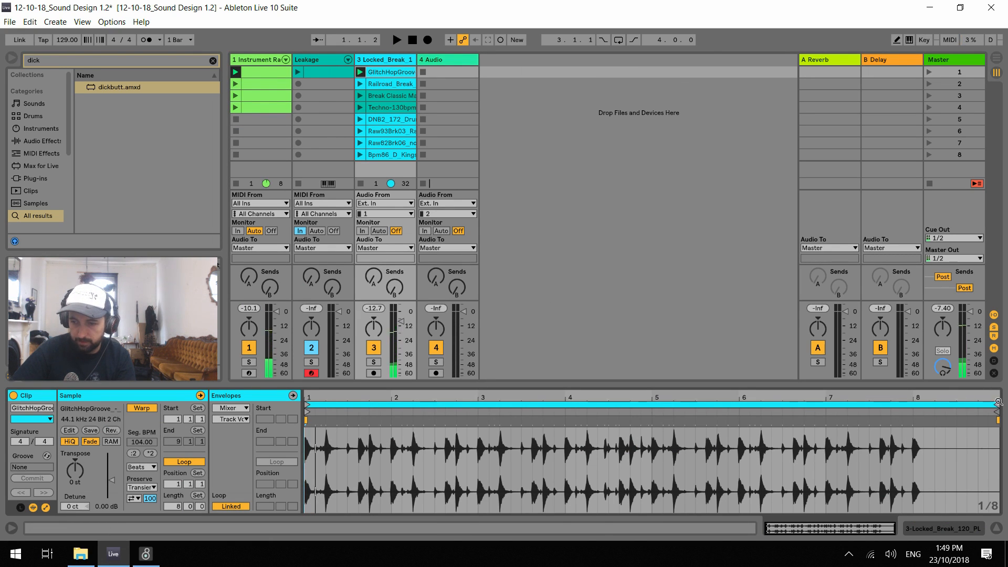
drag(995, 410, 913, 407)
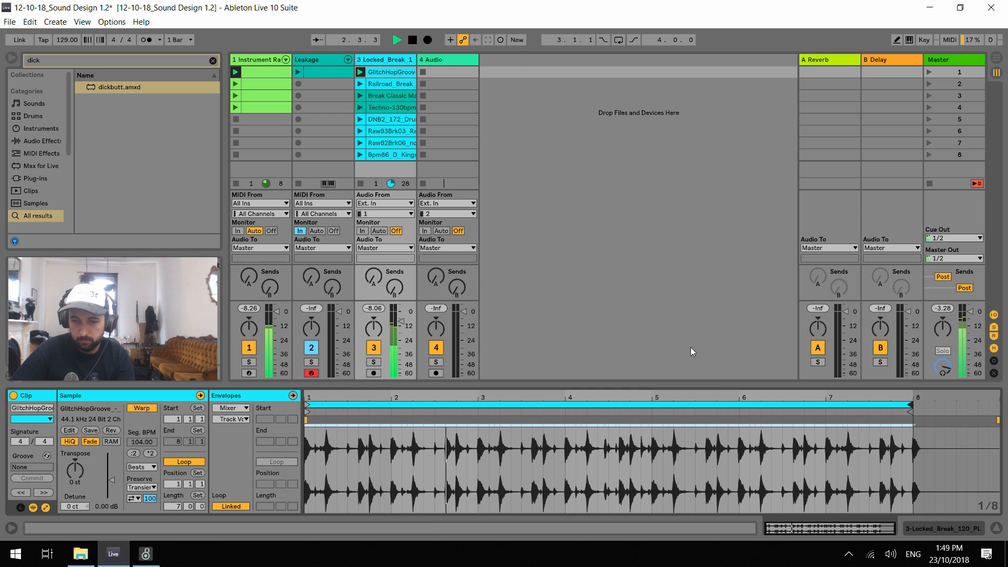
key(space)
drag(910, 402, 649, 402)
key(space)
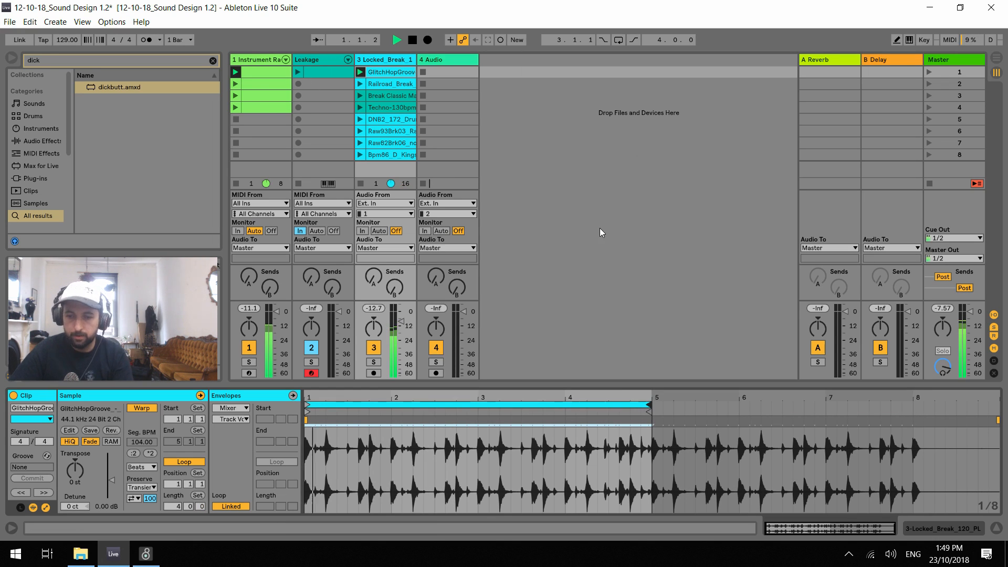
key(space)
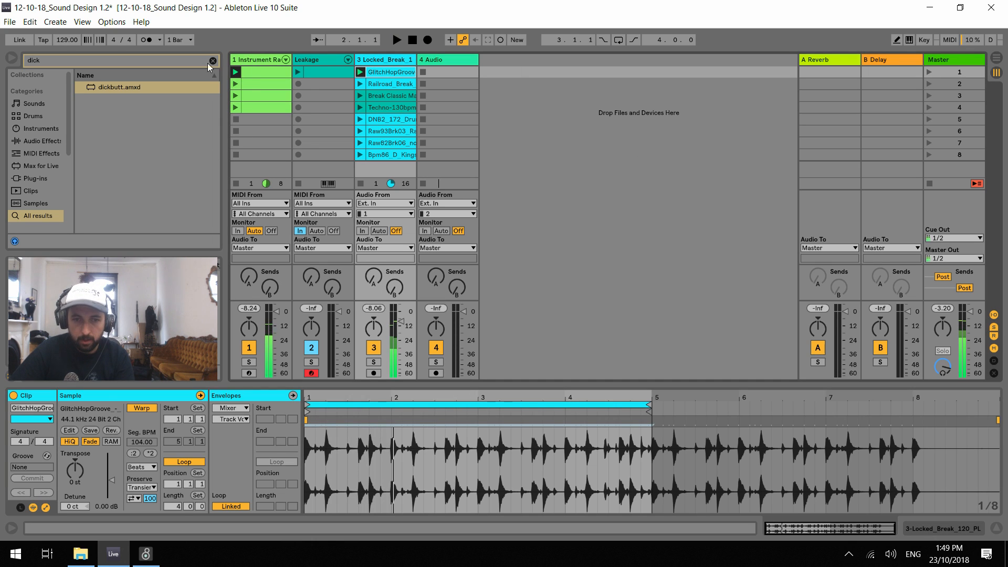
Set the rack's Chain Selector macro to 5, start playback and show the Growl 1 chain's devices
double_click(254, 58)
drag(46, 491, 52, 487)
key(space)
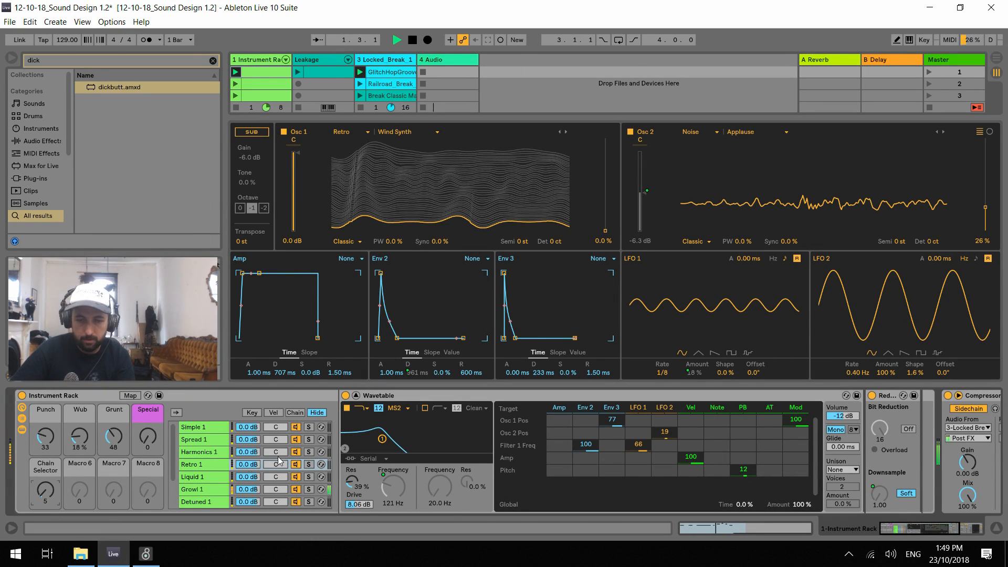
click(220, 491)
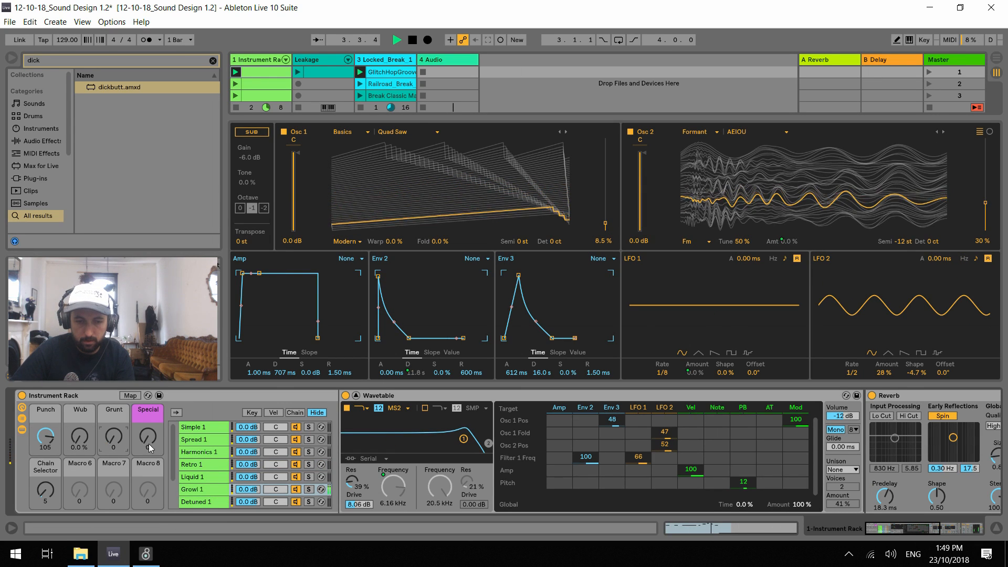
Set the Chain Selector macro to 6 and audition it over the drums with Punch at 111, Grunt at 26 and Special at 103
drag(114, 441, 46, 439)
key(space)
drag(49, 492, 49, 491)
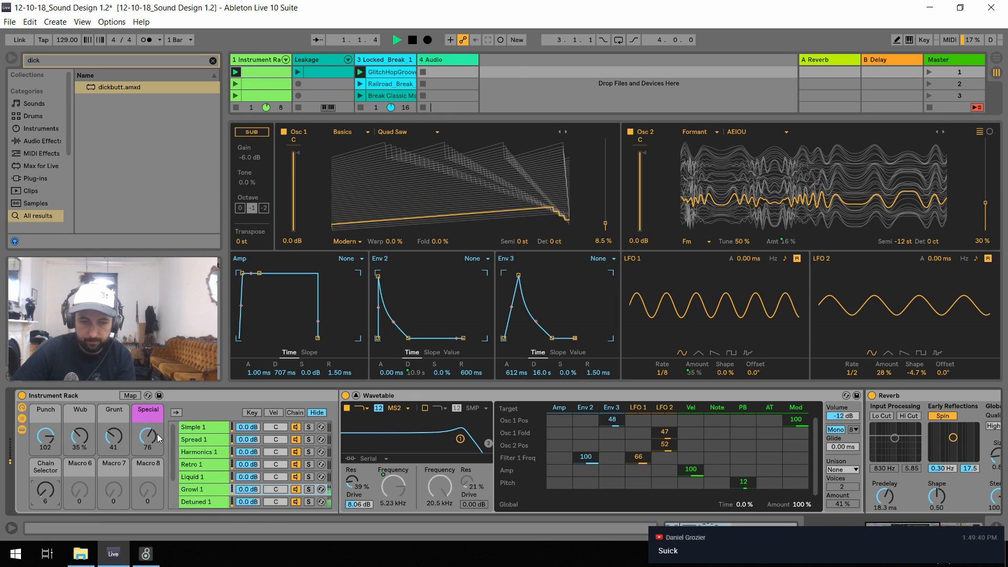
drag(112, 434, 80, 436)
mouse_move(47, 434)
mouse_down()
mouse_move(47, 461)
mouse_move(80, 416)
mouse_move(80, 445)
mouse_move(46, 436)
mouse_up()
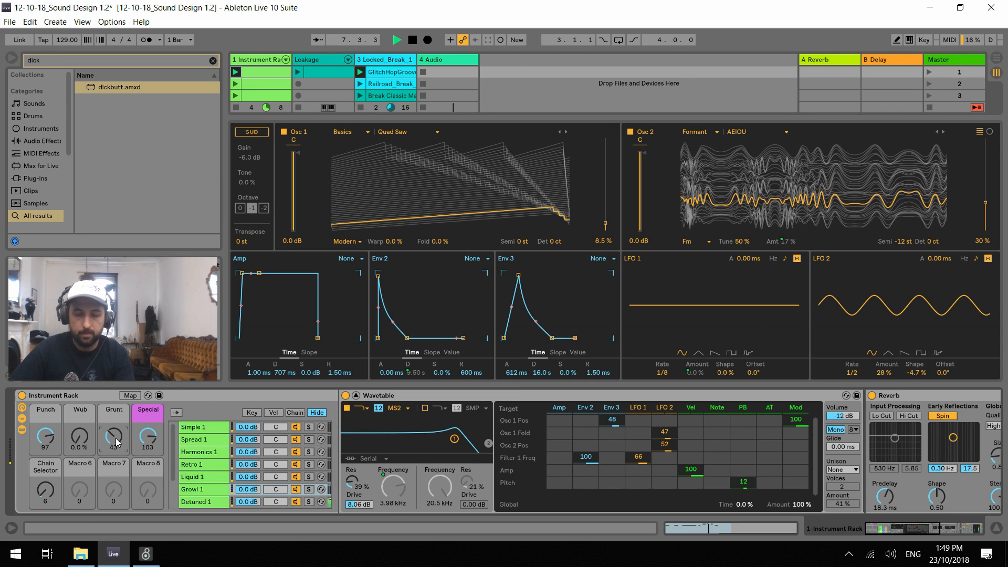
mouse_move(46, 436)
mouse_down()
mouse_move(45, 467)
mouse_move(45, 420)
mouse_move(45, 428)
mouse_up()
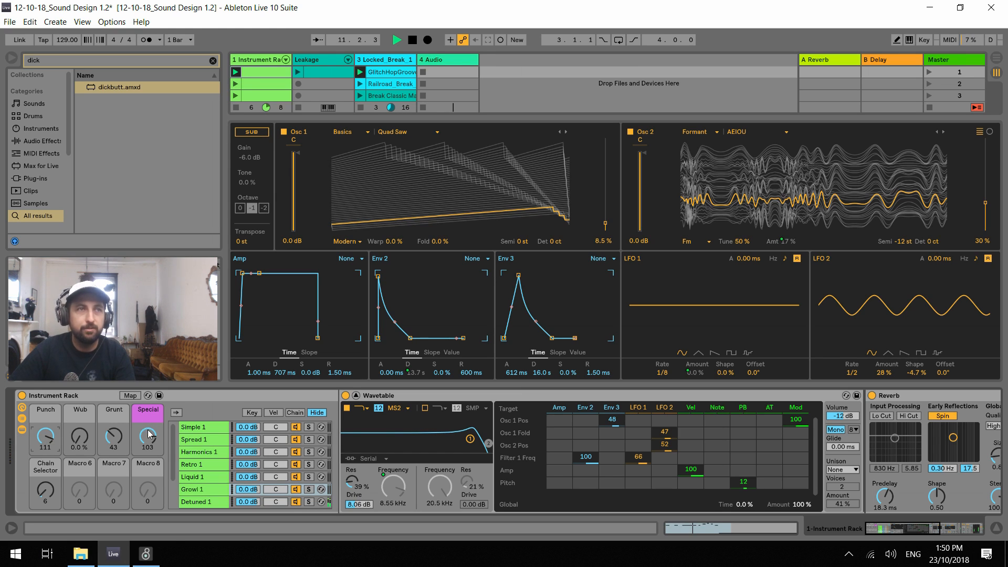
drag(114, 442, 114, 451)
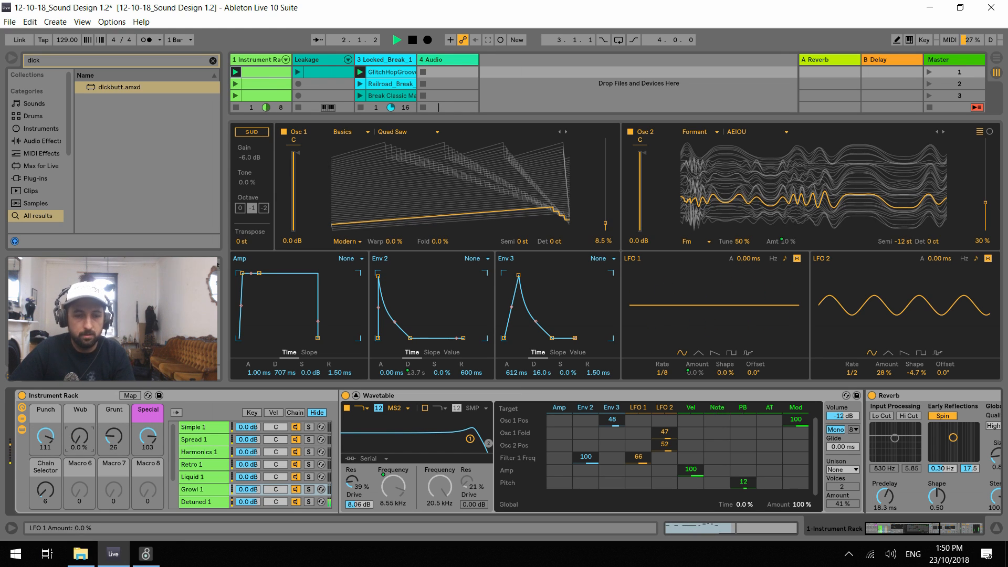
Set the Instrument Rack's Chain Selector macro to 7 and start playback
click(46, 492)
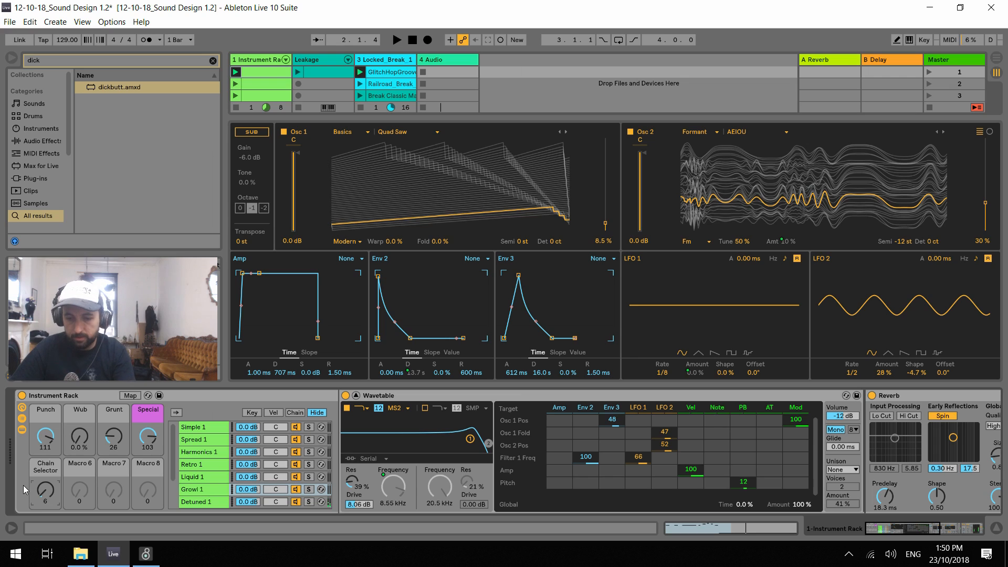
text(7)
key(Return)
key(space)
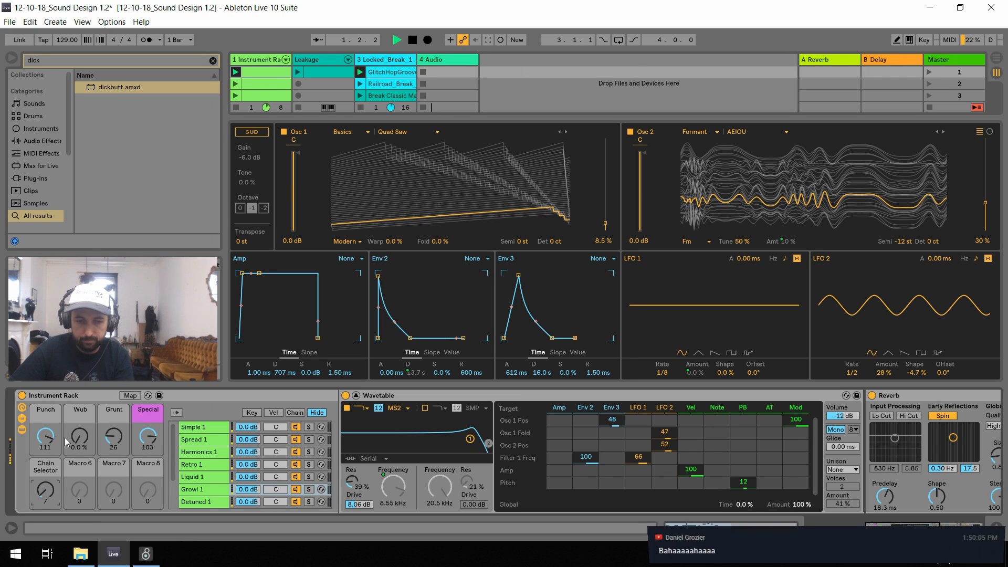
Launch the Instrument Rack track's second clip and set Punch to 50, Wub to 9.4%, Grunt to 79 and Special to 66
drag(46, 436, 45, 482)
drag(113, 442, 117, 401)
click(146, 441)
key(space)
click(238, 84)
mouse_move(47, 438)
mouse_down()
mouse_move(46, 452)
mouse_move(46, 435)
mouse_move(82, 450)
mouse_move(46, 436)
mouse_up()
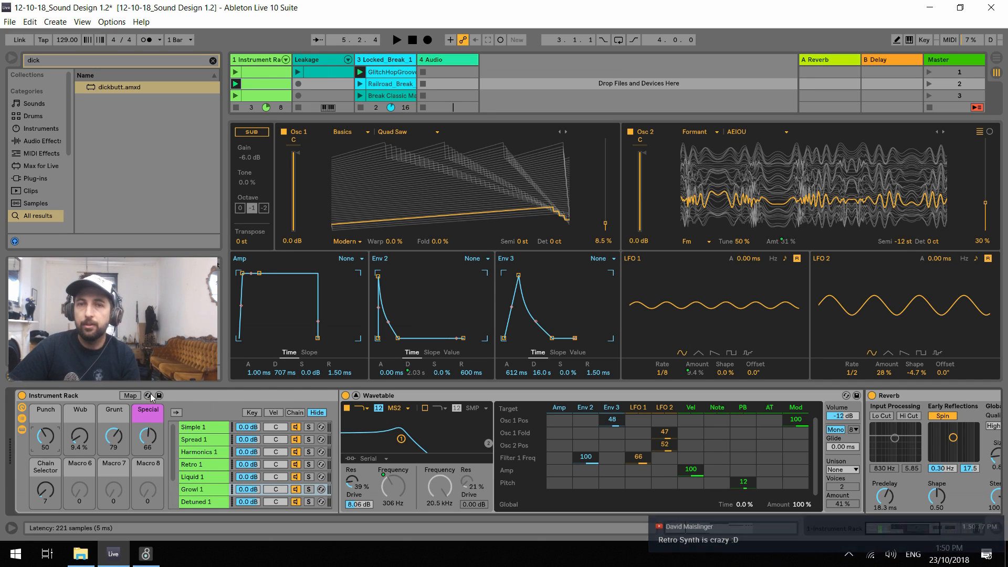
Solo the Acid 1 chain and audition it with the drums
key(space)
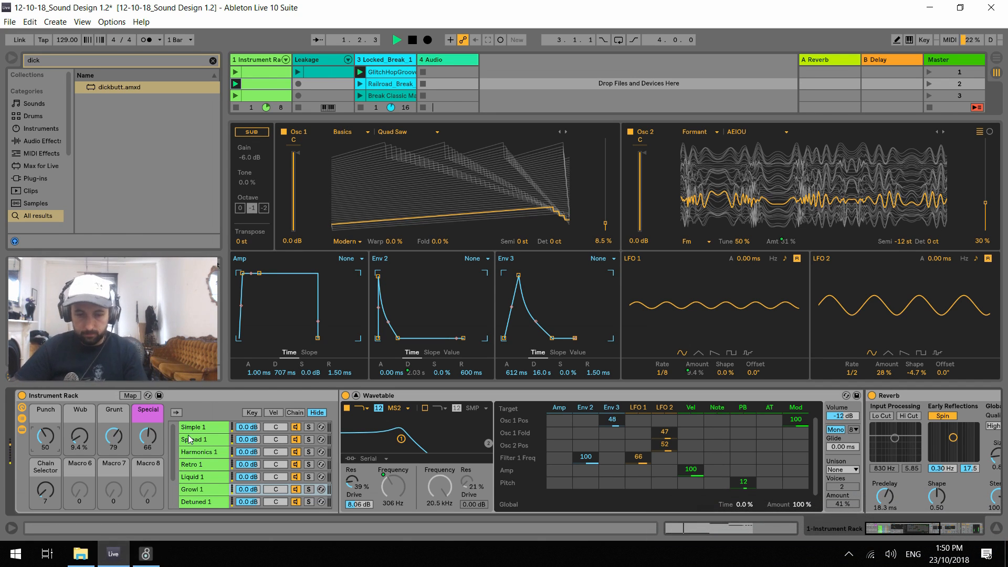
scroll(200, 469, down, 3)
click(308, 479)
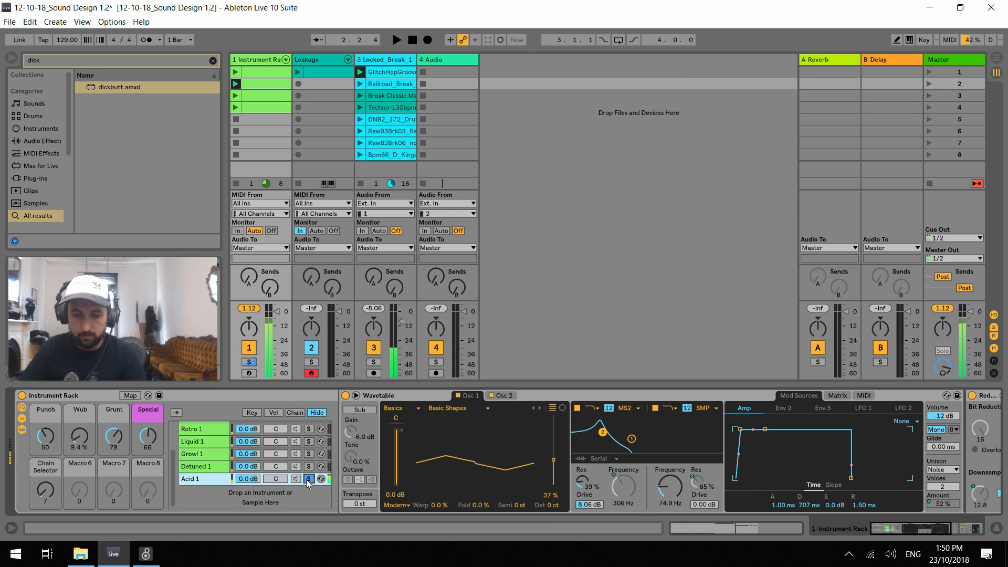
key(space)
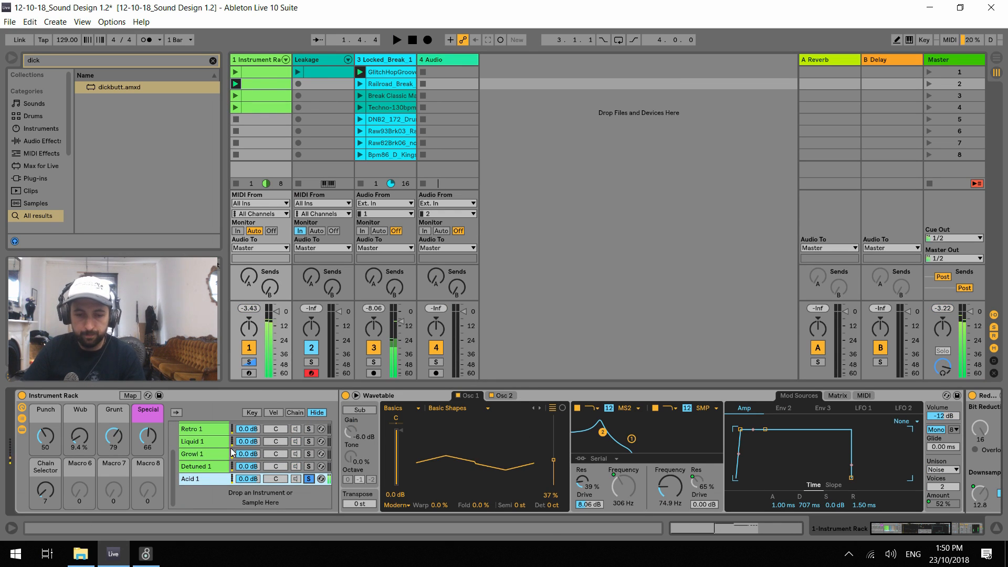
Copy the Simple 1 chain to the end of the rack's chain list, below Acid 1
scroll(211, 475, up, 3)
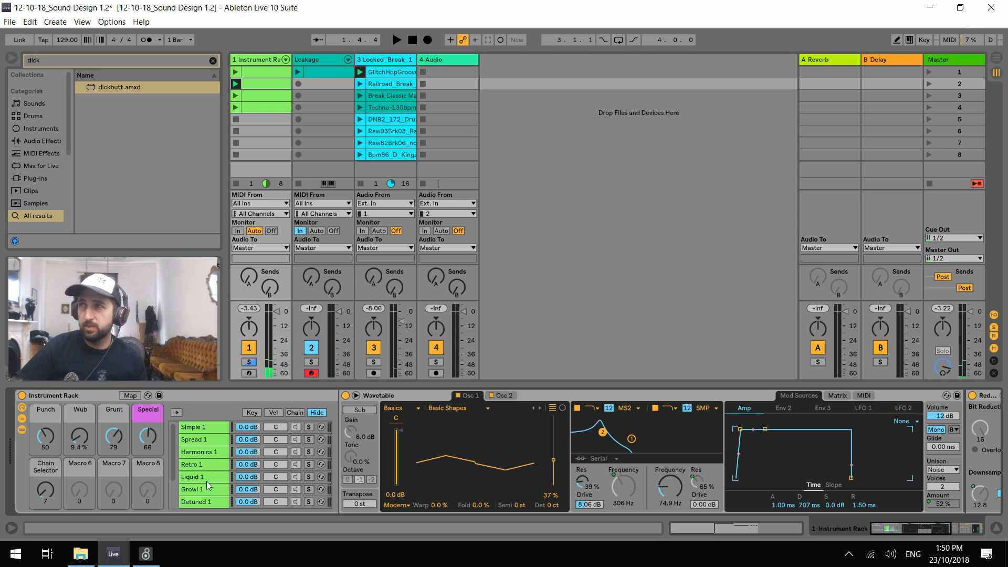
click(216, 425)
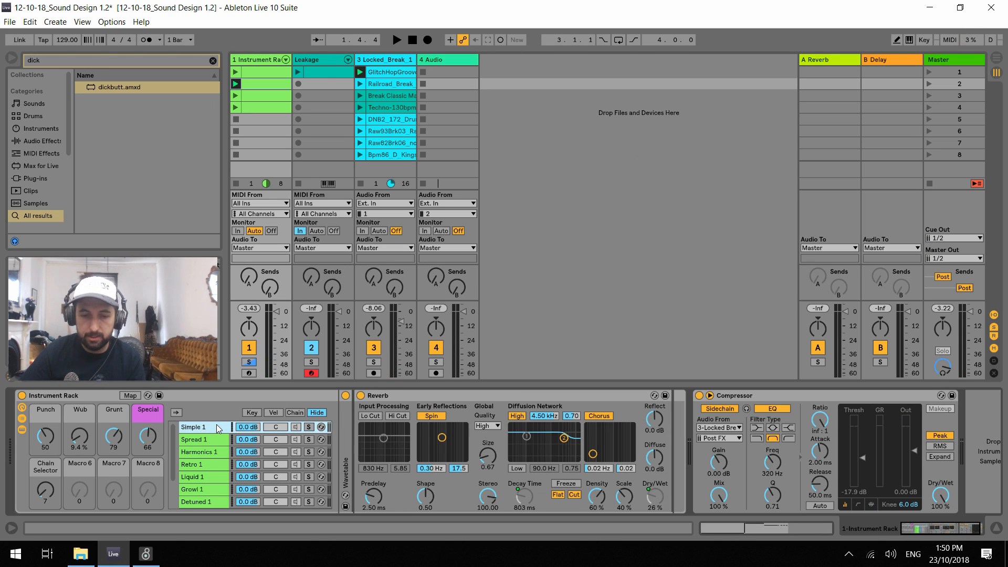
scroll(205, 445, down, 1)
scroll(204, 445, up, 1)
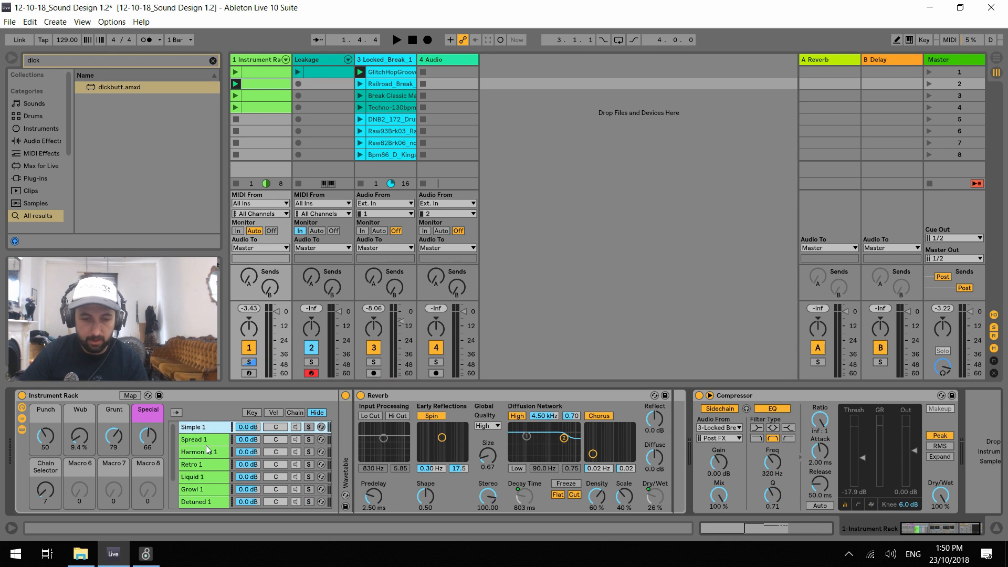
scroll(206, 442, down, 1)
scroll(200, 440, up, 1)
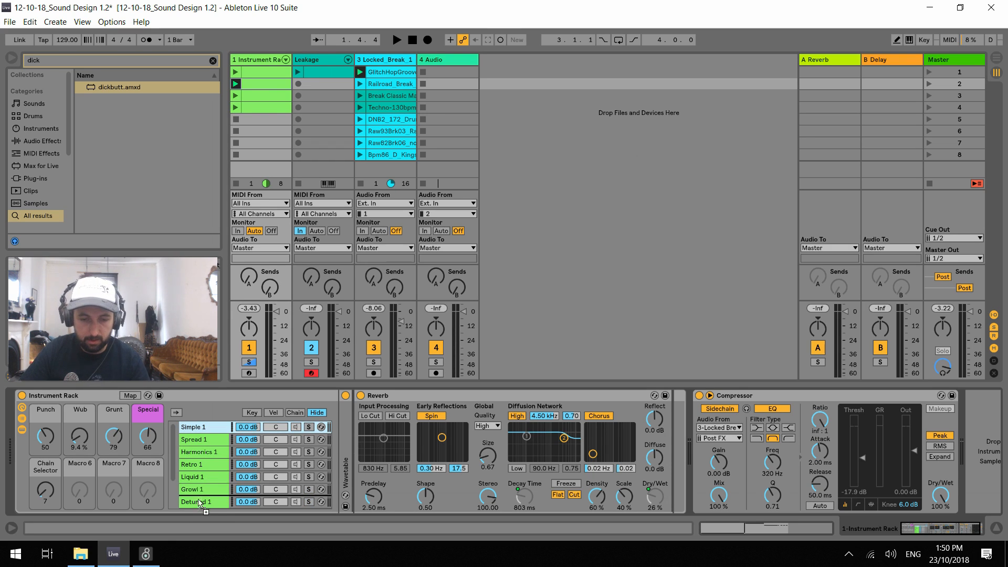
scroll(208, 499, down, 3)
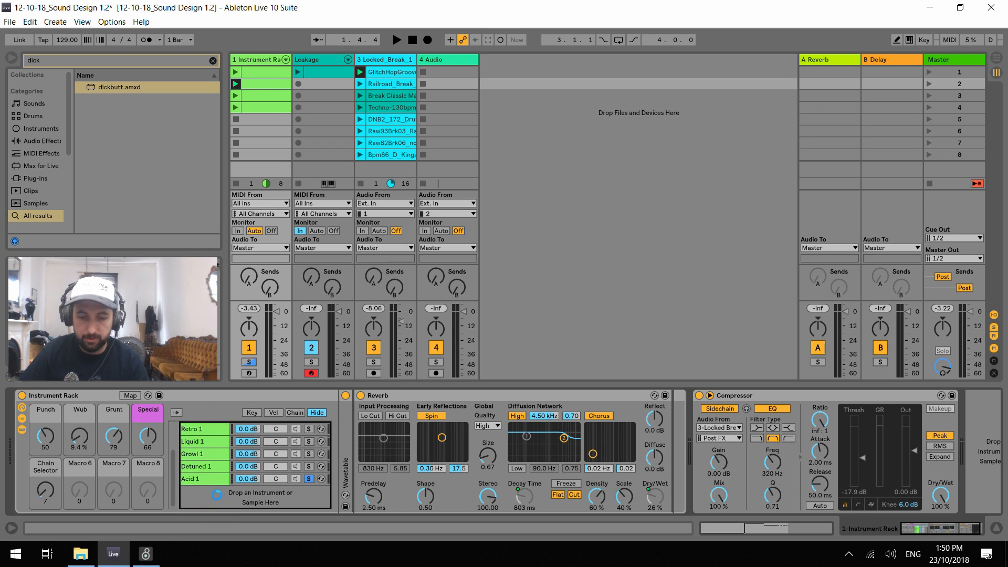
key(ctrl+v)
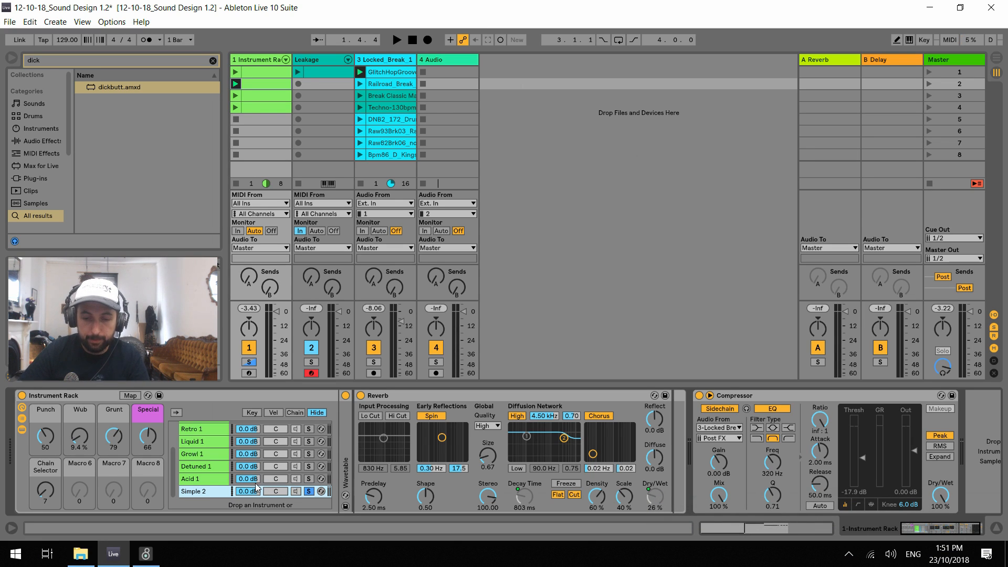
Move the Simple 2 chain's zone to position 8 and set the Chain Selector macro to 8
click(295, 413)
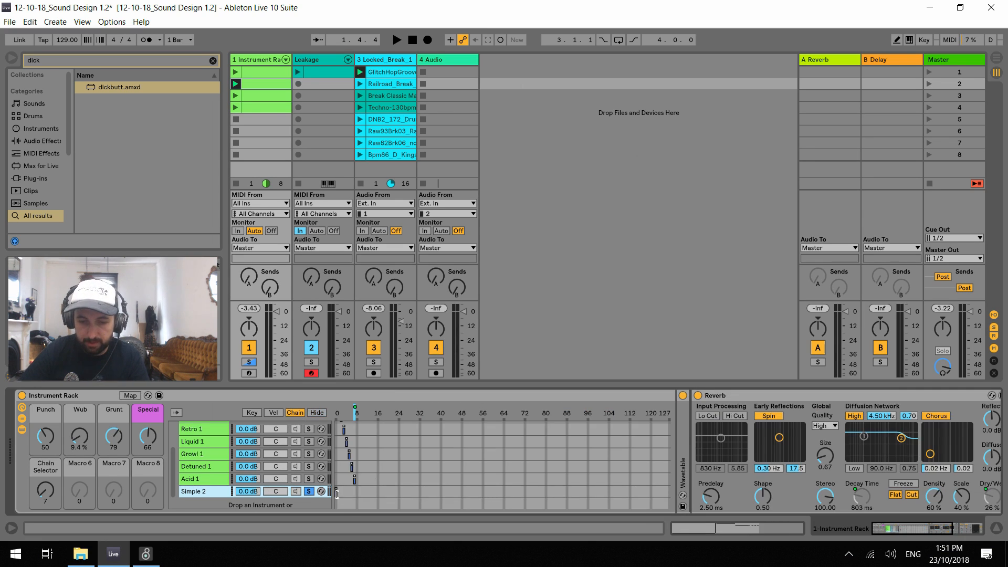
drag(337, 493, 359, 497)
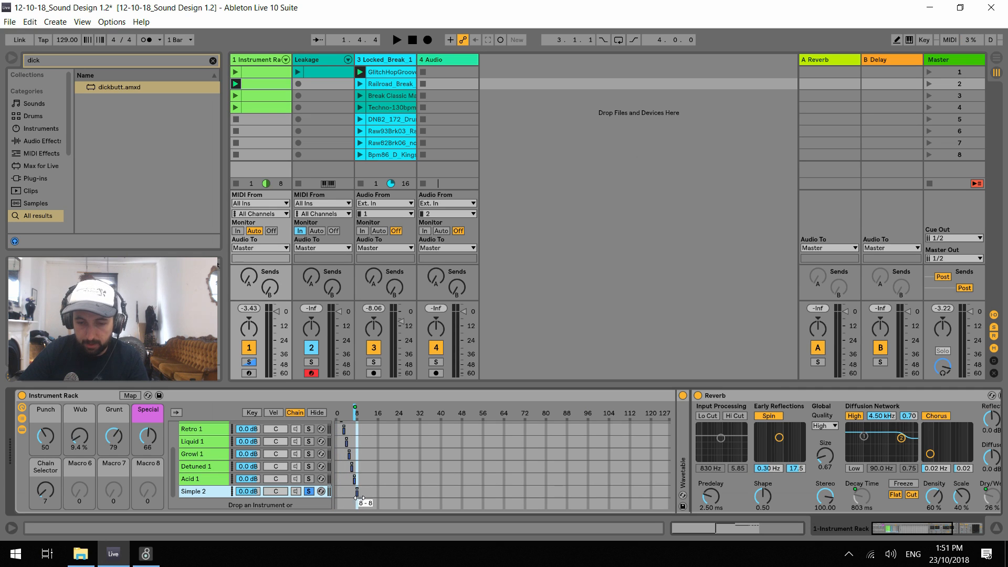
click(44, 494)
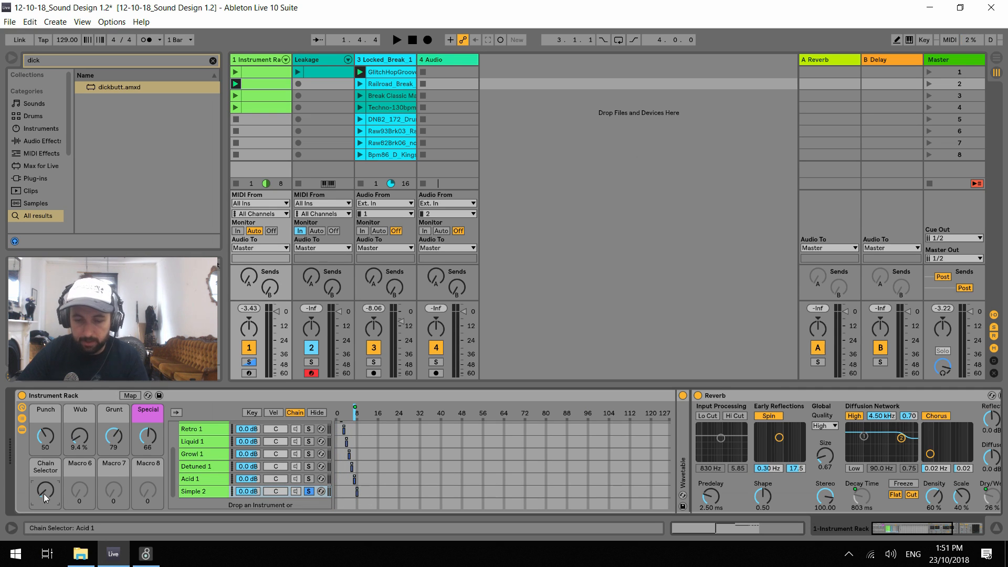
text(8)
key(Return)
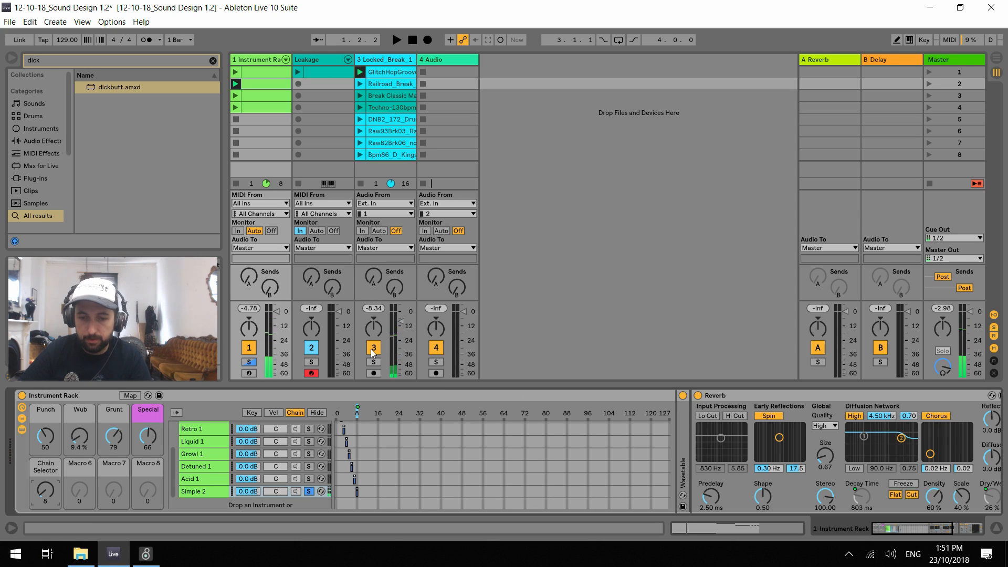
Audition the Simple 2 chain, unsolo it and reset the Special, Grunt and Wub macros to 0
key(space)
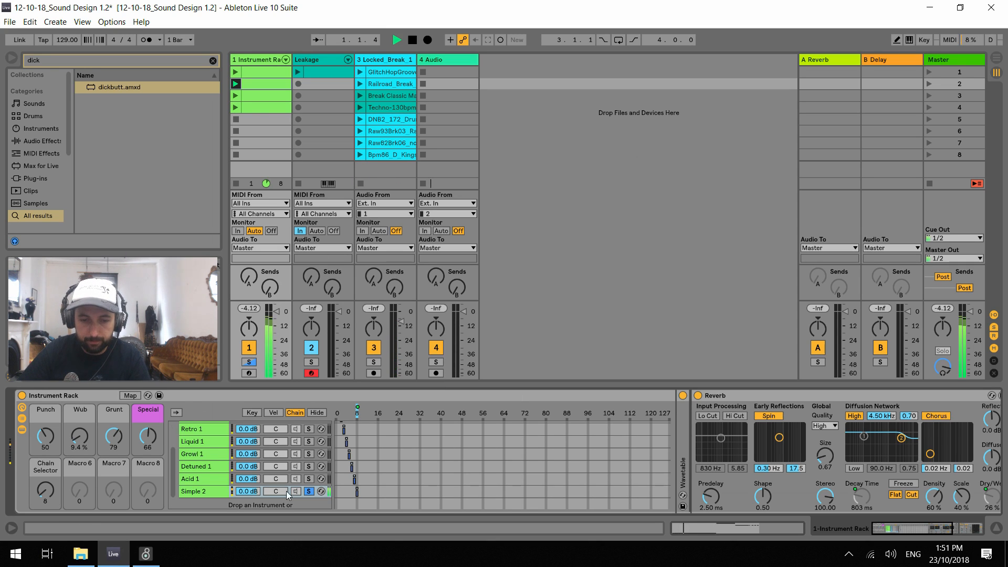
click(310, 491)
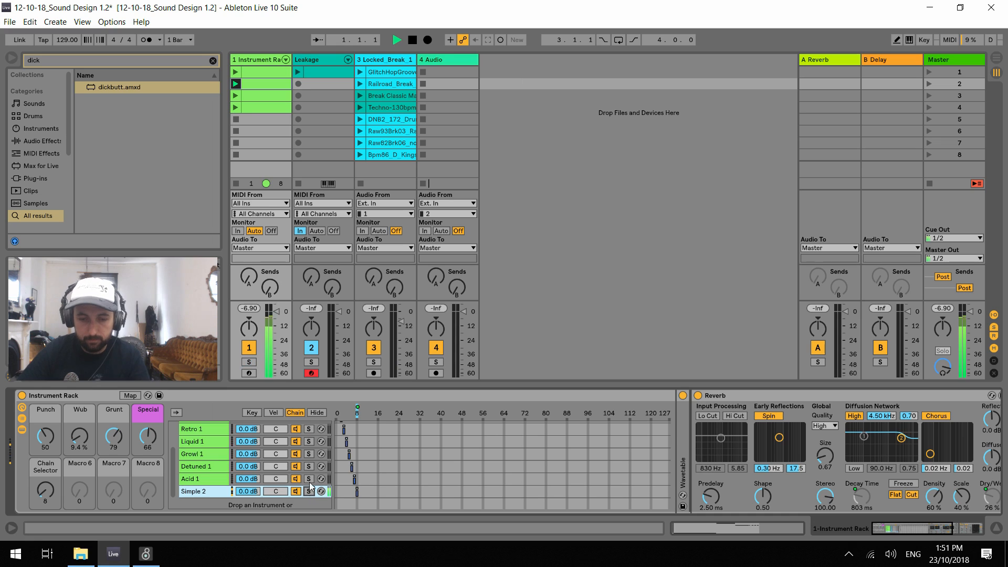
double_click(142, 434)
double_click(114, 435)
double_click(81, 437)
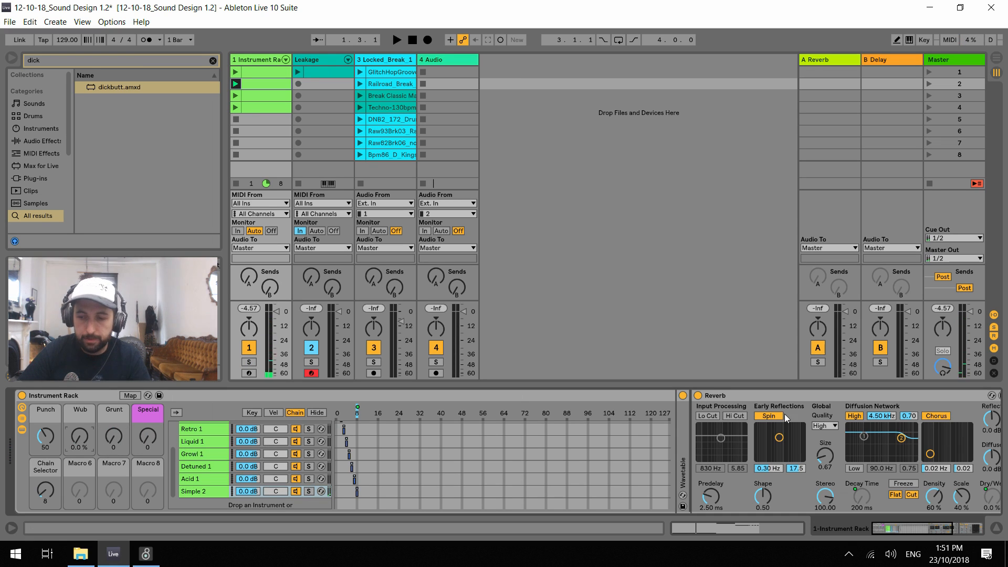
Hide the chain zones and unfold the Simple 2 chain's Wavetable into its expanded view
click(317, 413)
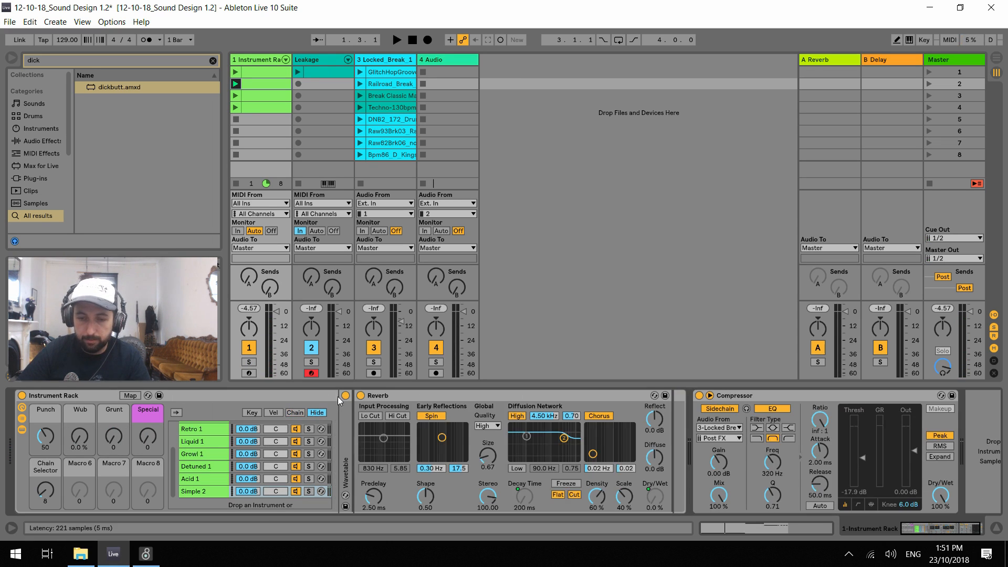
double_click(347, 436)
click(357, 395)
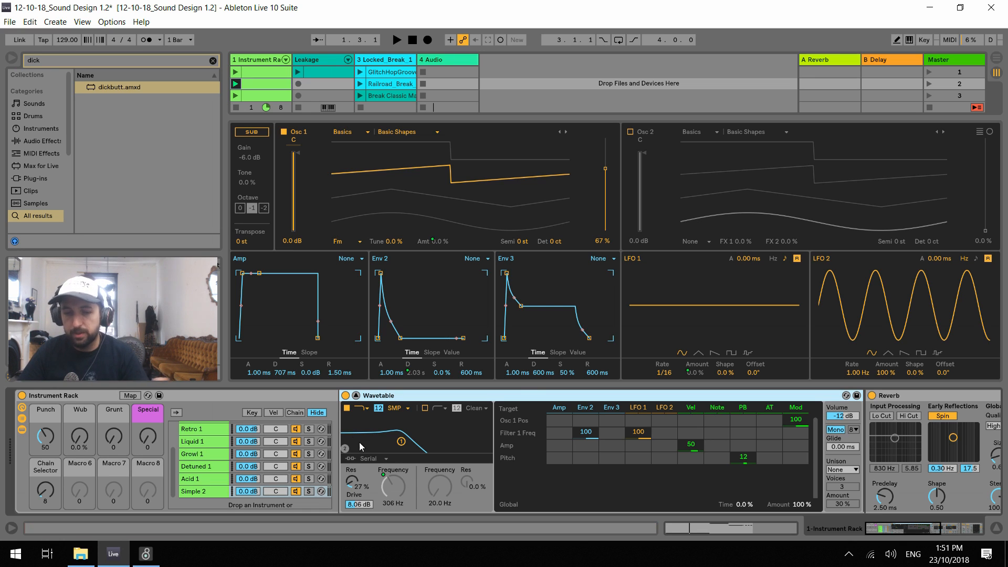
Solo the Simple 2 chain and set the Punch macro to 127 while auditioning the Grunt macro
click(310, 492)
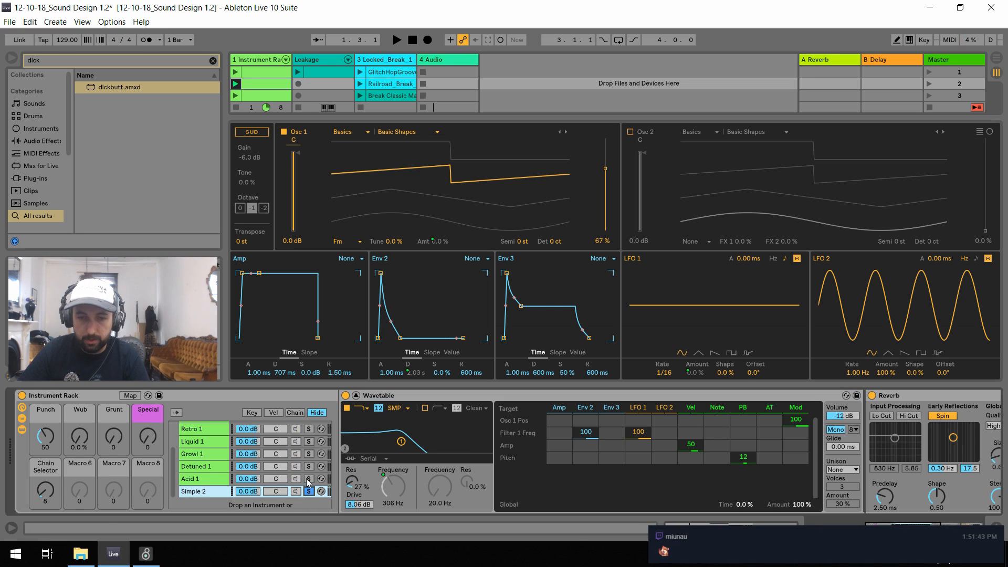
key(space)
key(space)
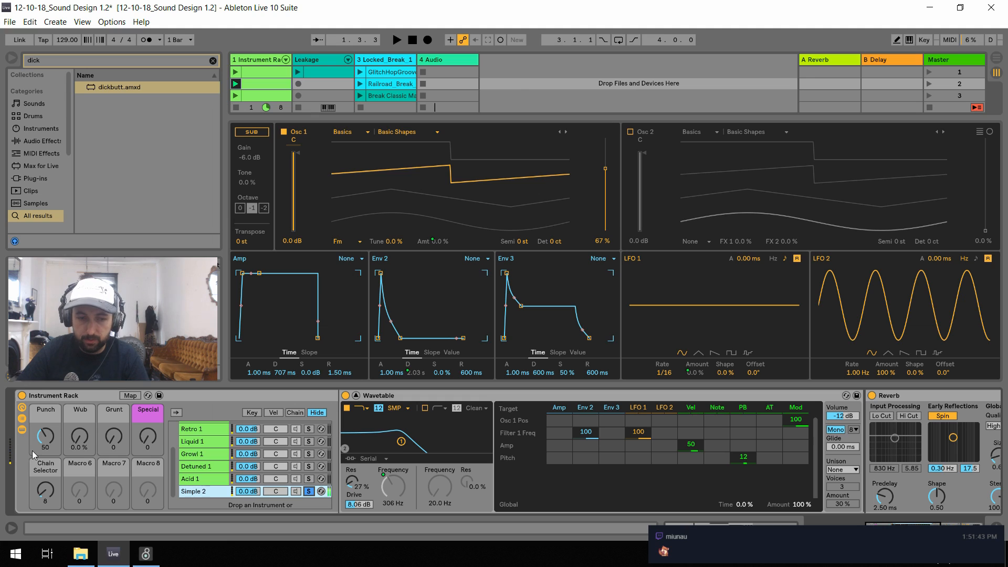
mouse_move(114, 436)
mouse_down()
mouse_move(114, 389)
mouse_move(114, 436)
mouse_up()
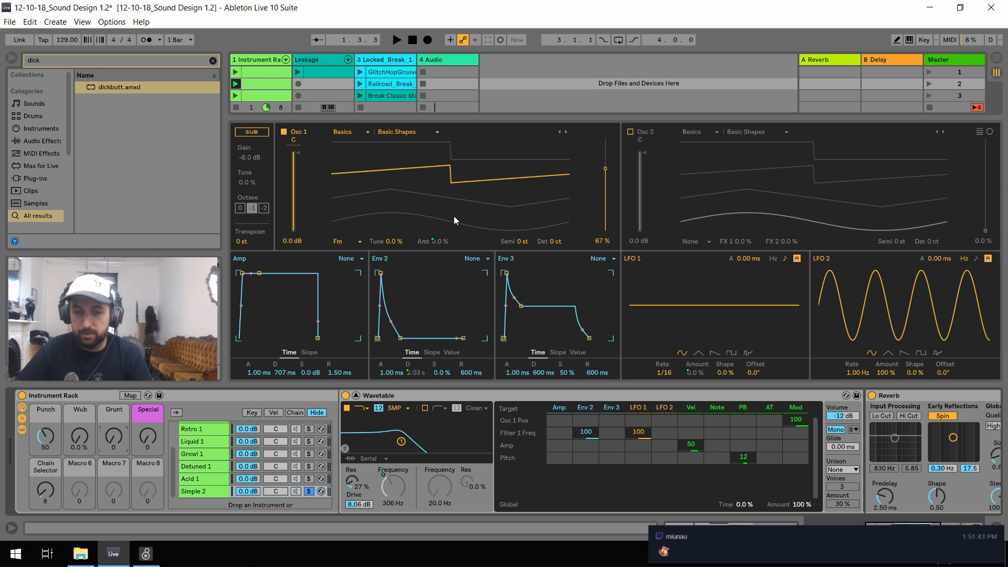
key(space)
mouse_move(114, 437)
mouse_down()
mouse_move(114, 388)
mouse_move(113, 437)
mouse_up()
key(space)
drag(46, 436, 46, 404)
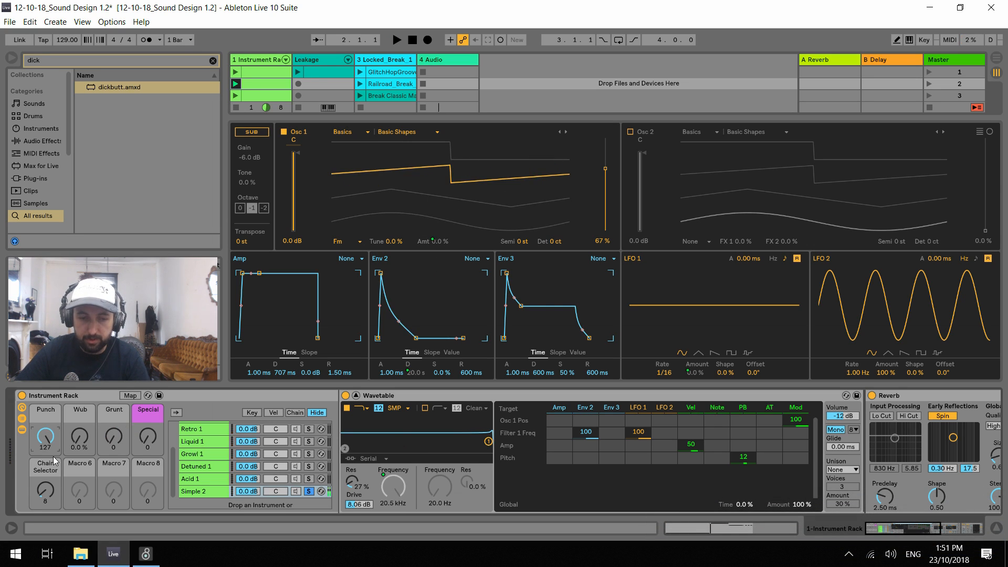
key(space)
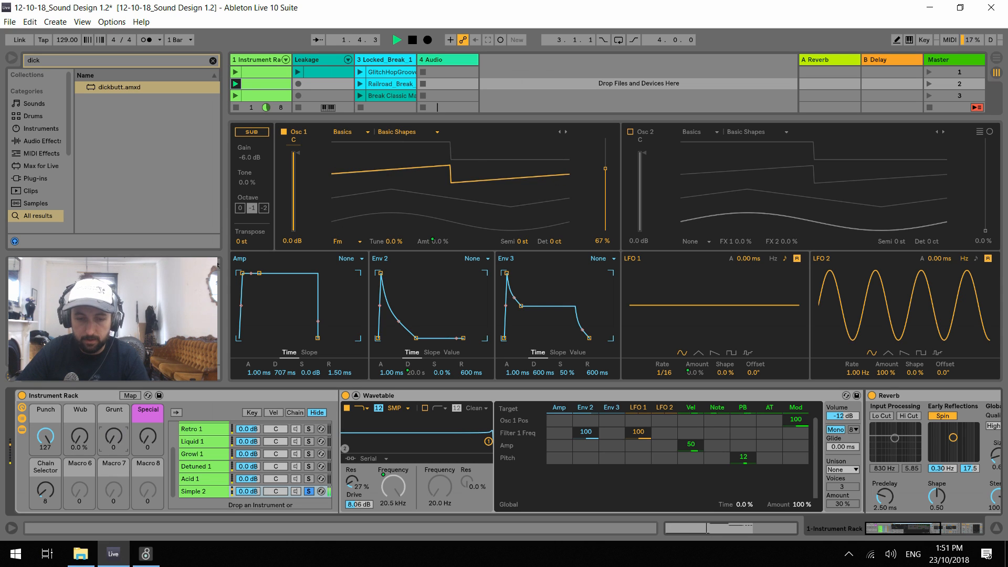
Set Wavetable's Osc 1 position to 100% and audition the sound, sweeping the Grunt macro up and back to 0
drag(610, 169, 610, 142)
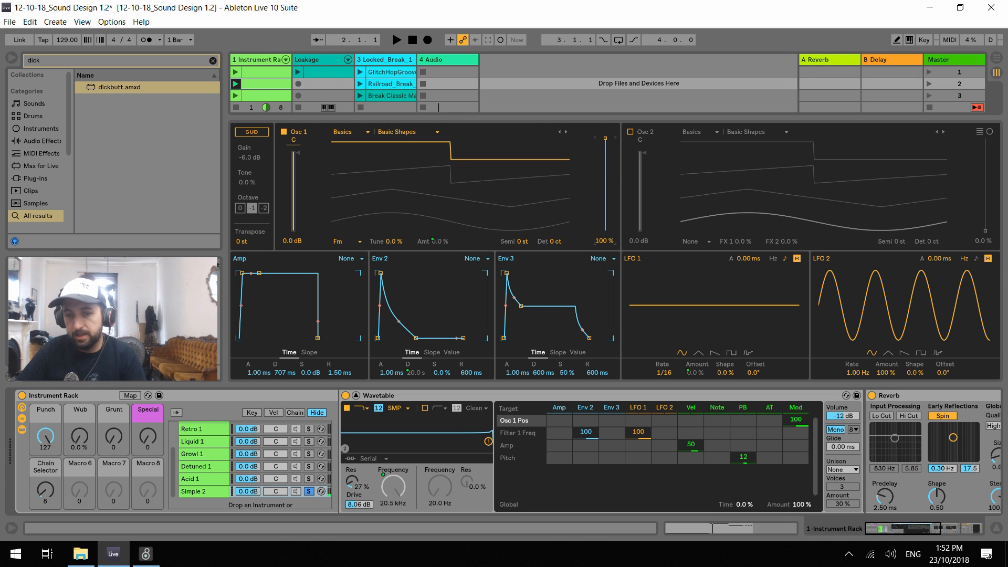
key(space)
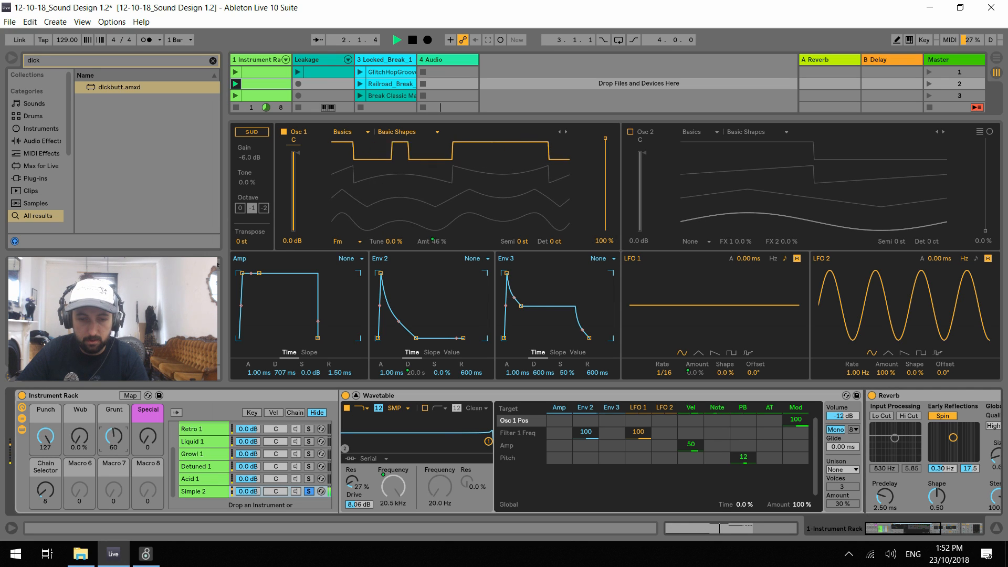
drag(114, 440, 114, 504)
key(space)
key(space)
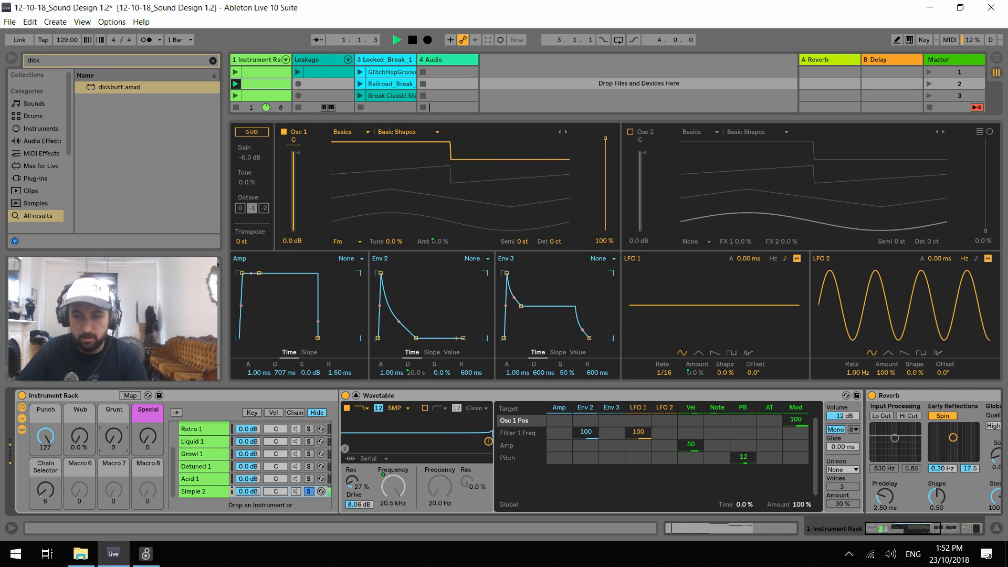
key(space)
key(space)
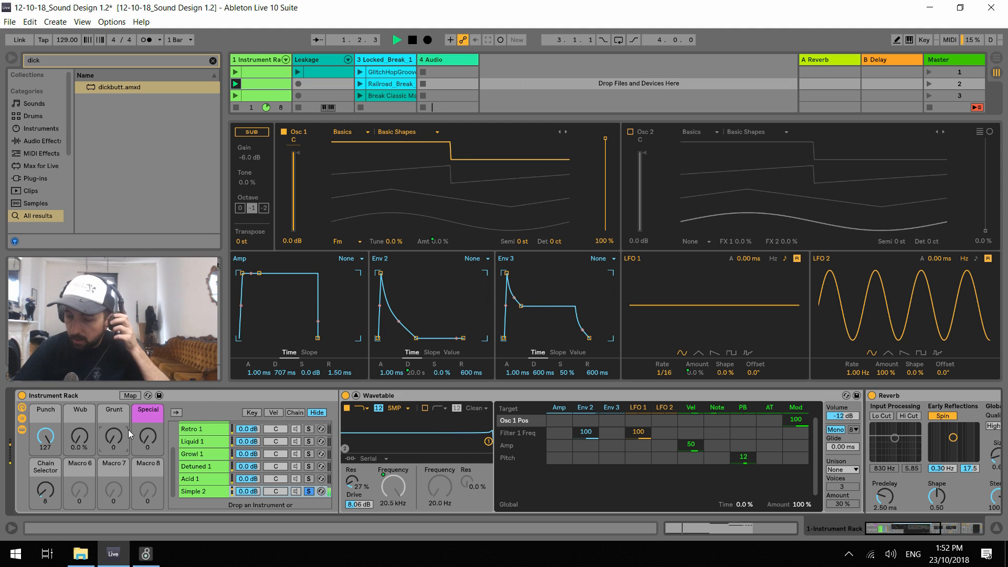
key(space)
key(space)
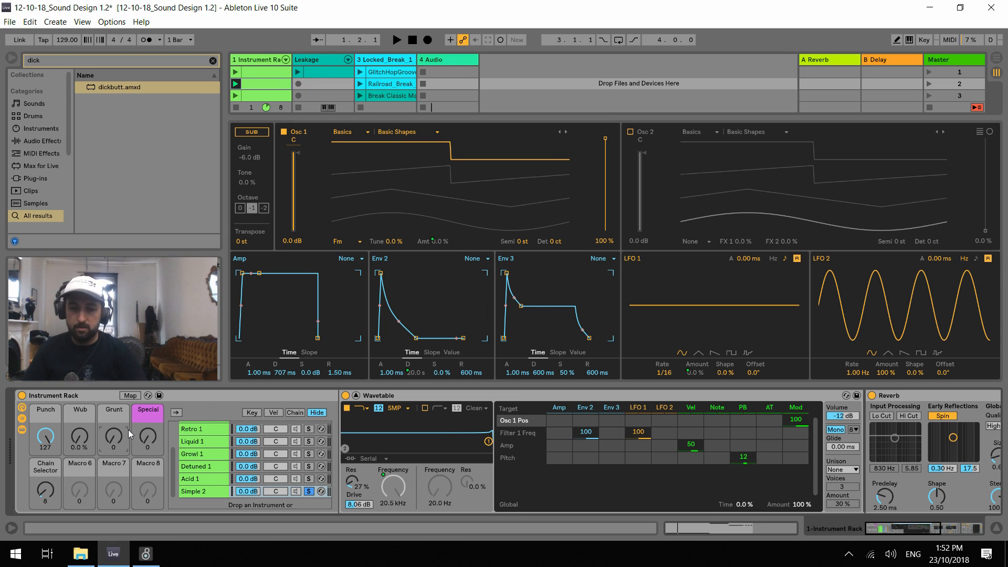
Audition the Simple 2 chain while raising the Grunt macro to about 10 and resetting it to 0
key(space)
mouse_move(114, 437)
mouse_down()
mouse_move(114, 369)
mouse_move(114, 431)
mouse_up()
key(space)
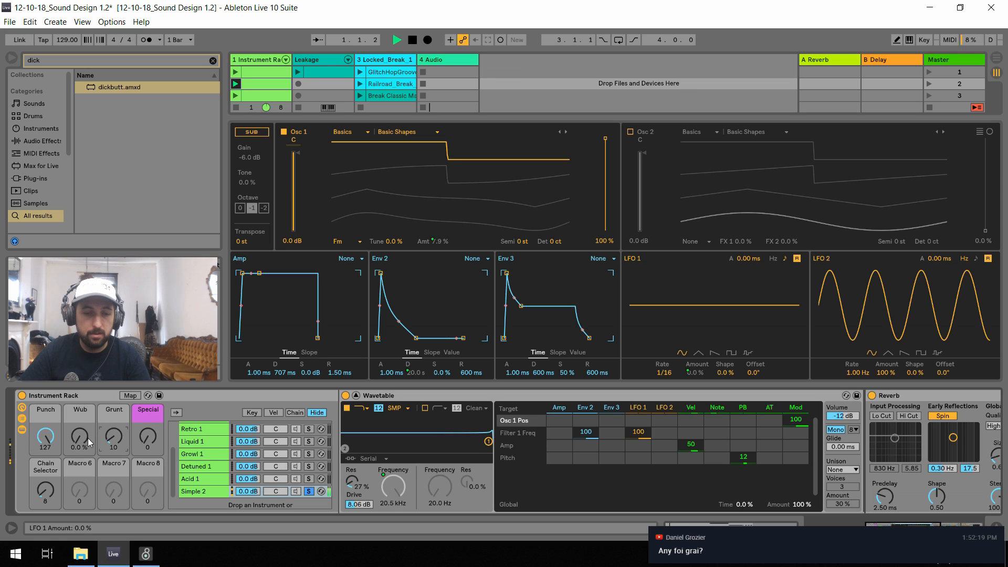
drag(115, 440, 115, 446)
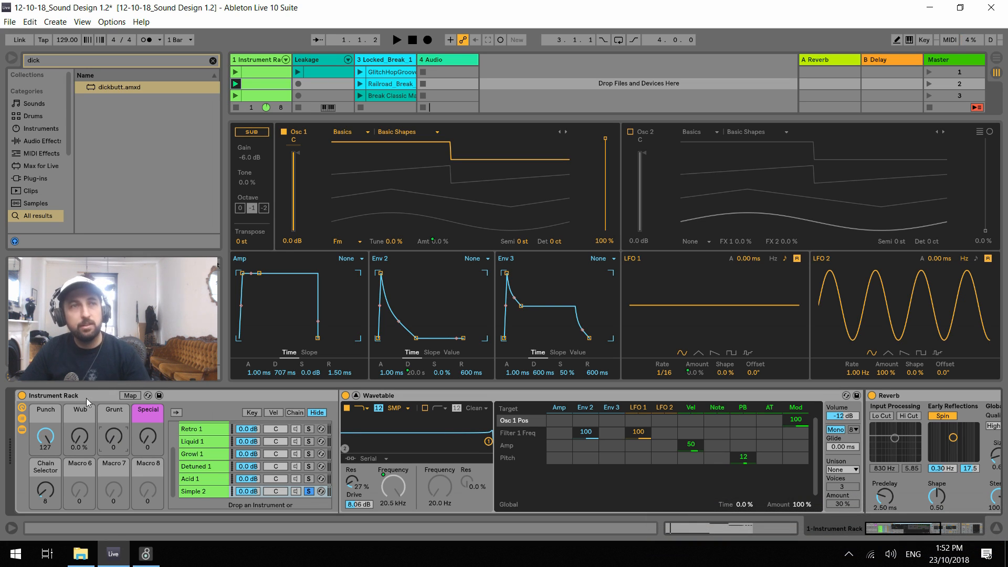
mouse_move(78, 437)
mouse_down()
mouse_move(78, 412)
mouse_move(78, 439)
mouse_up()
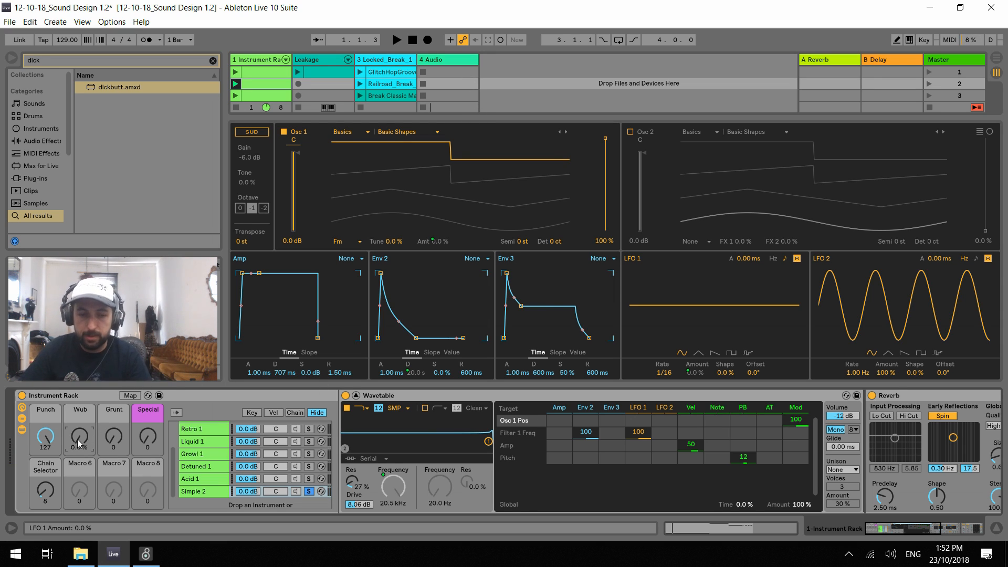
Audition the Simple 2 chain while varying the macros, ending with Punch at 34, Wub at 32% and Grunt at 20
drag(46, 436, 111, 440)
key(space)
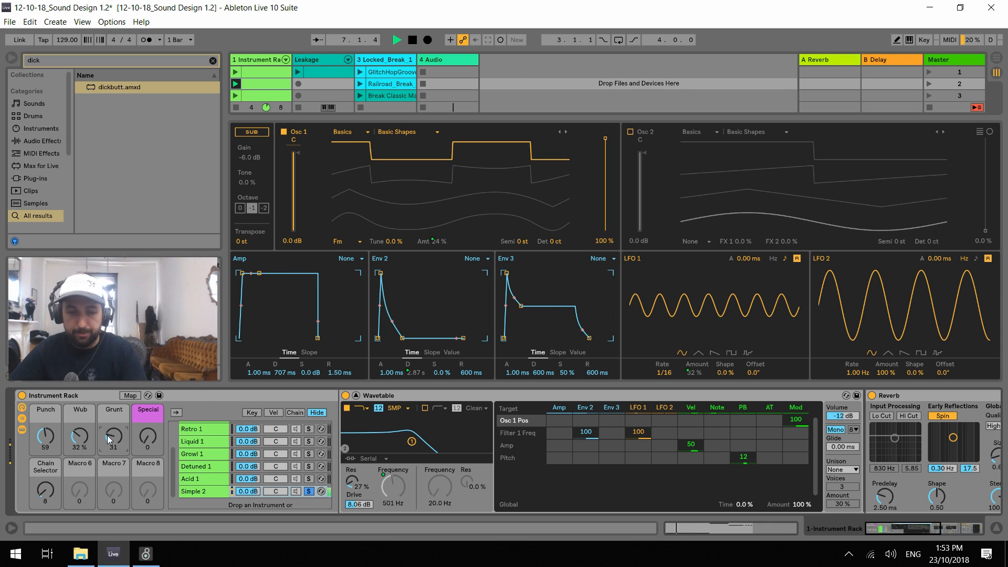
drag(107, 435, 146, 424)
drag(55, 441, 55, 454)
drag(152, 440, 153, 482)
drag(113, 438, 113, 431)
key(space)
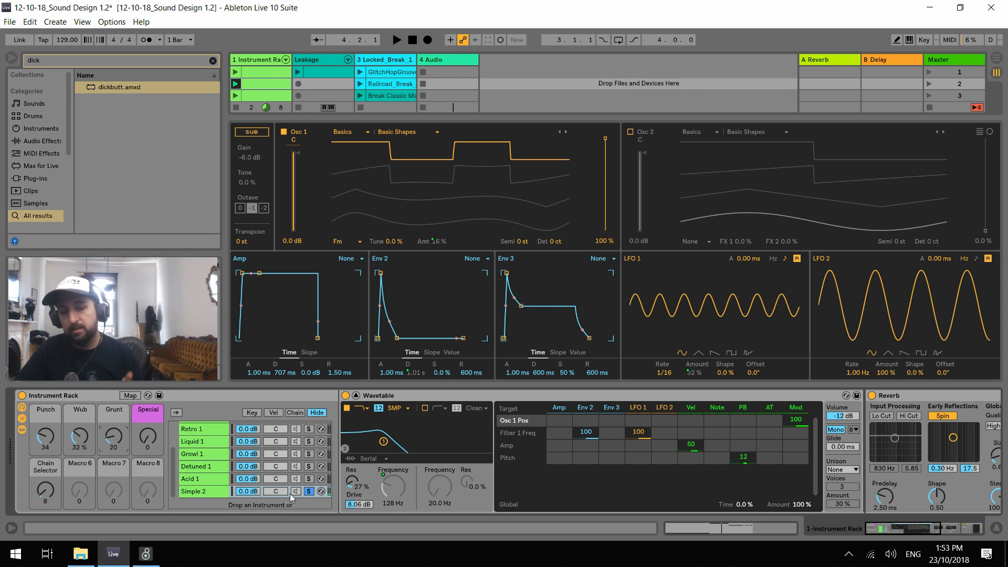
Copy the Spread 1 chain to the end of the rack's chain list, below Simple 2
click(218, 492)
scroll(222, 469, up, 3)
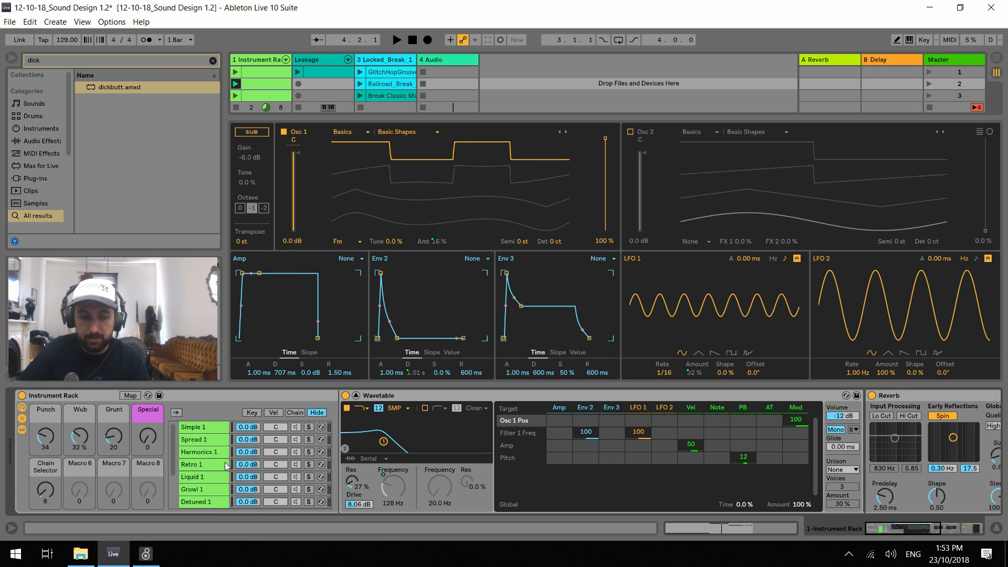
click(200, 442)
drag(199, 443, 205, 507)
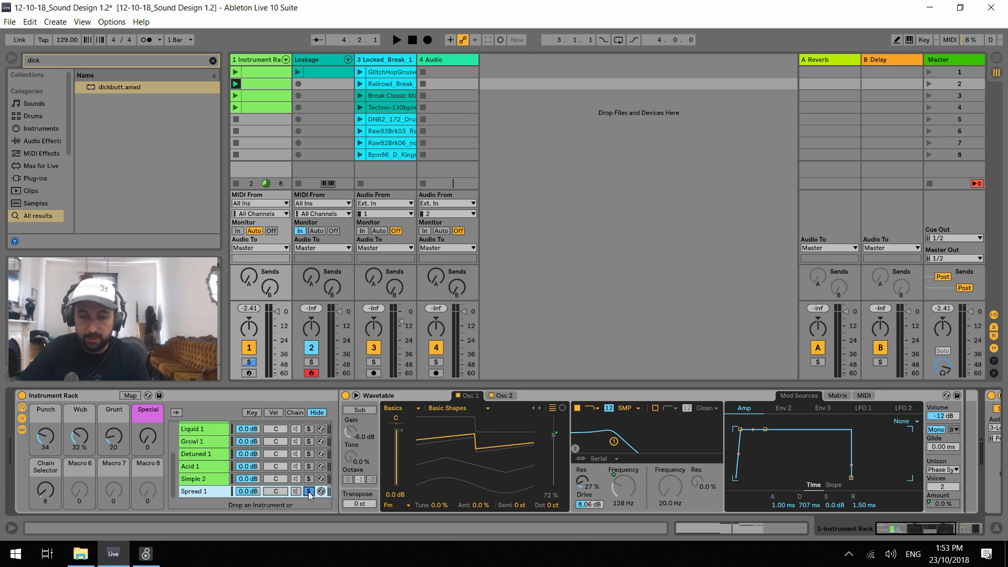
Move the copied Spread 1 chain's zone to 9, set the Chain Selector macro to 9 and audition it with the clips
click(295, 414)
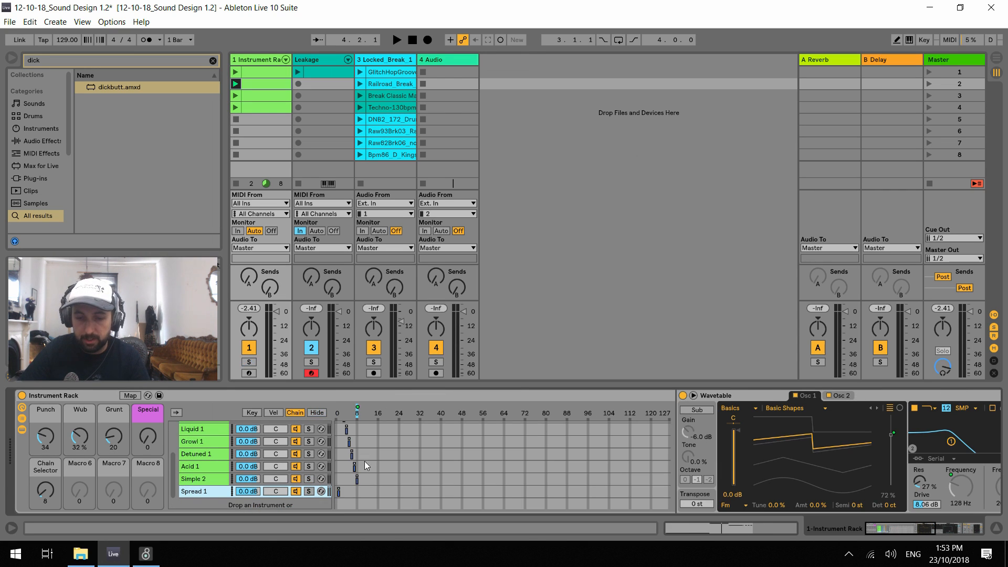
drag(339, 493, 360, 494)
drag(47, 501, 48, 493)
key(space)
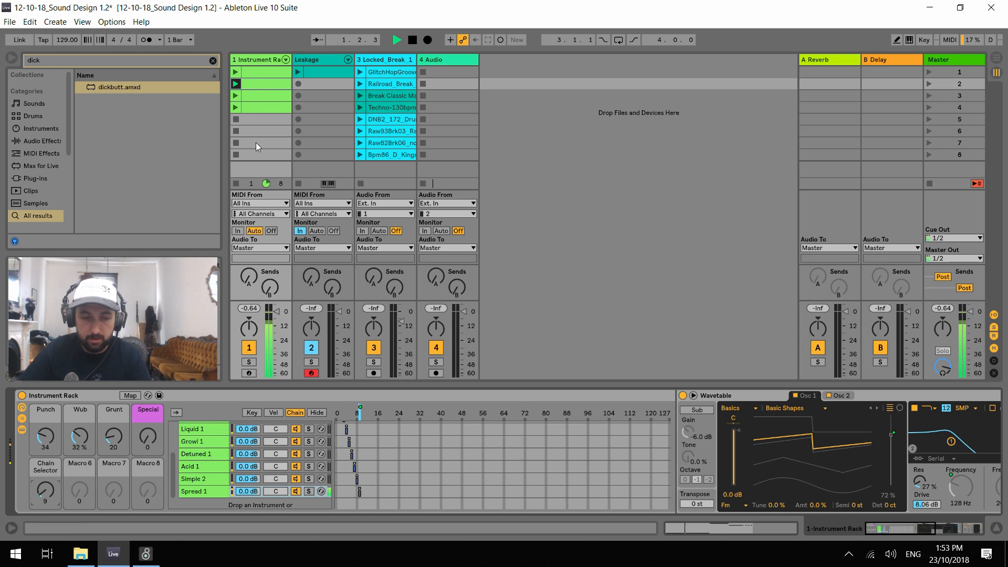
click(237, 95)
click(236, 84)
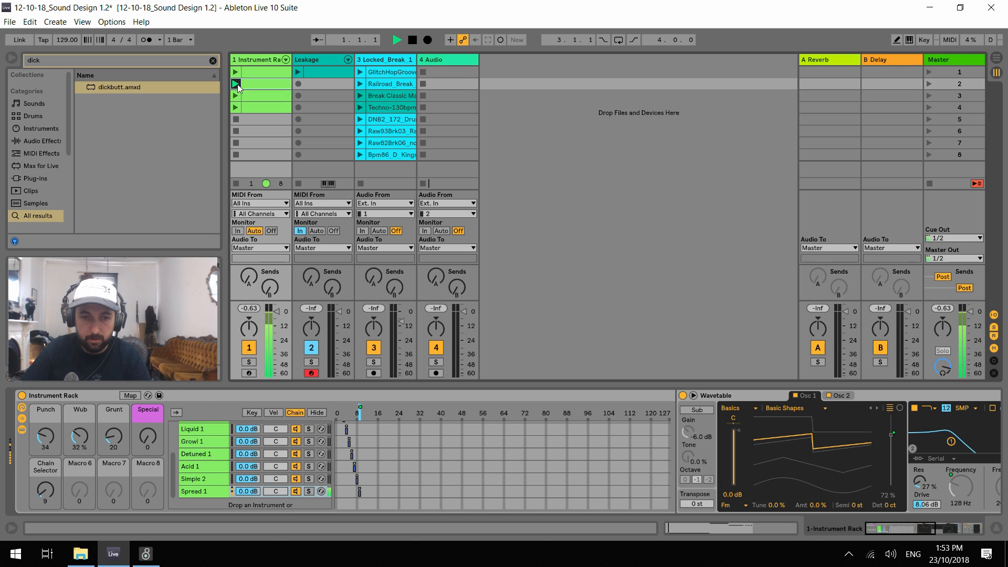
Expand the copied chain's Wavetable and audition it with Grunt and Wub at 0 and Punch at 127
click(693, 395)
double_click(118, 440)
double_click(77, 442)
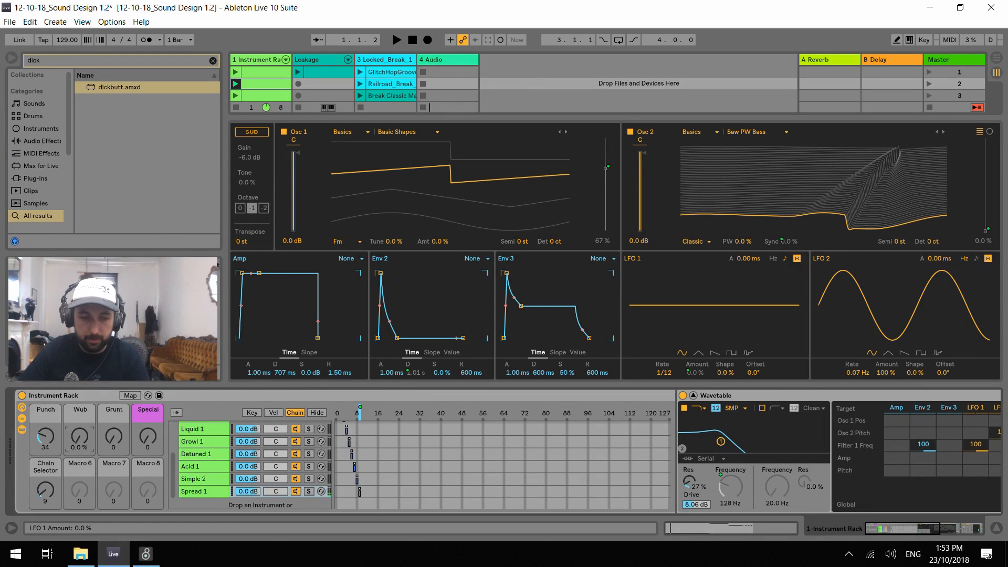
drag(49, 445, 65, 425)
key(space)
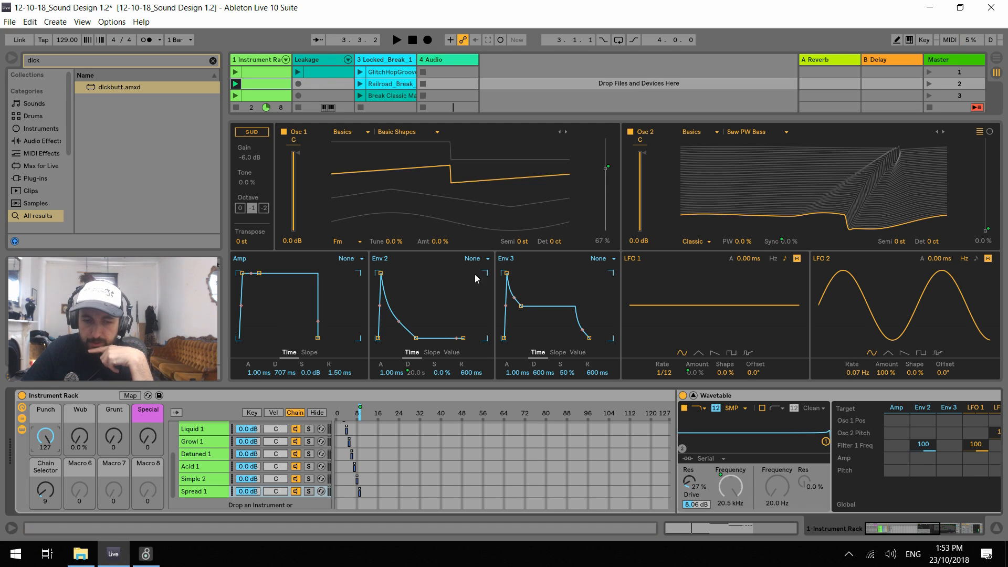
key(space)
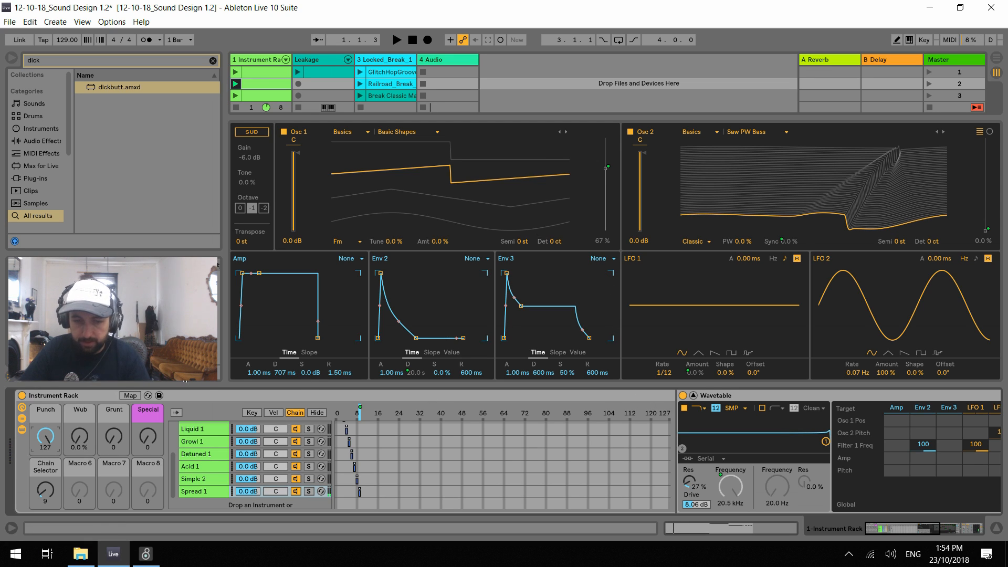
Hide the chain zones and audition the copied Spread 1 chain while checking its Osc 1 position and the macros
click(318, 412)
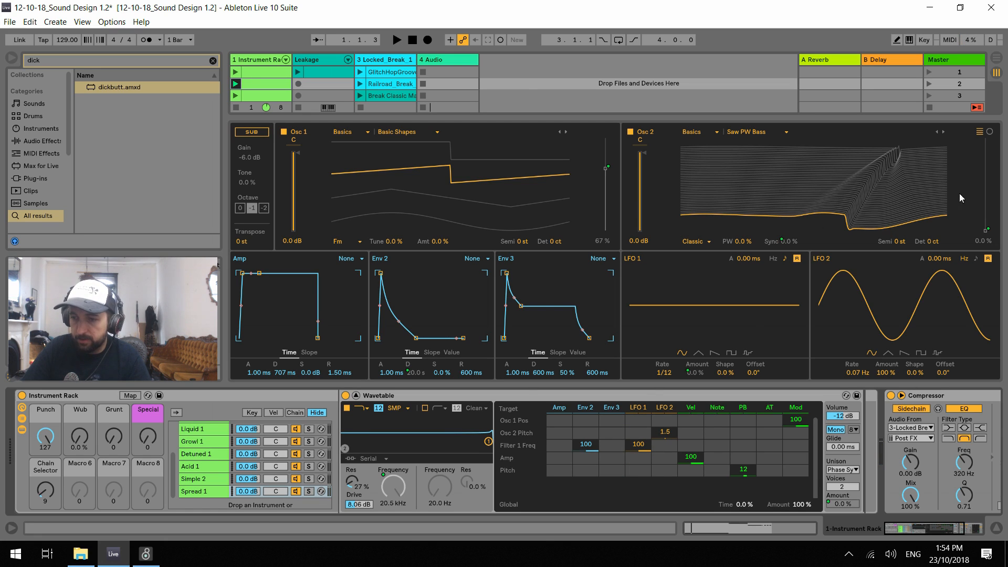
key(space)
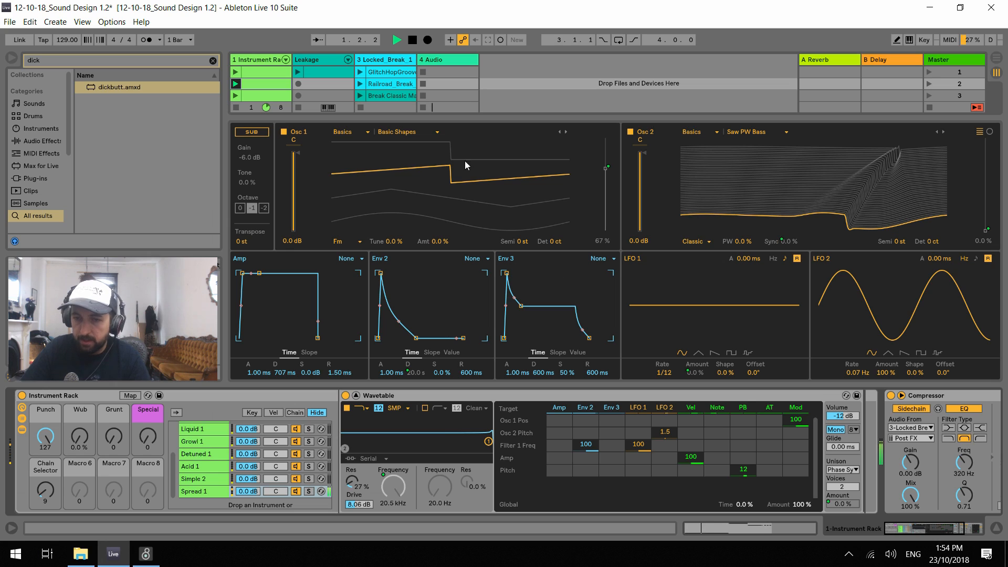
click(605, 168)
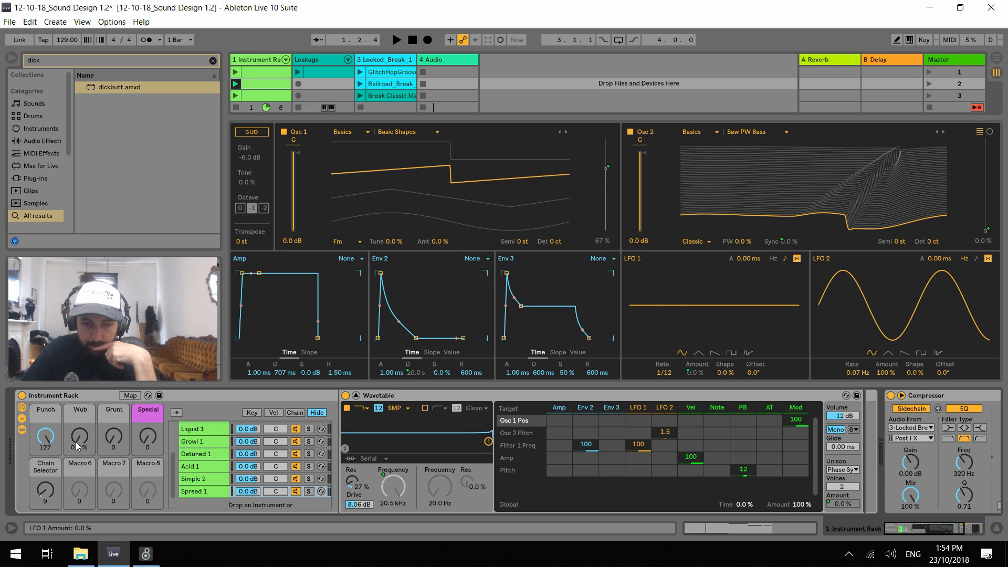
drag(77, 443, 115, 436)
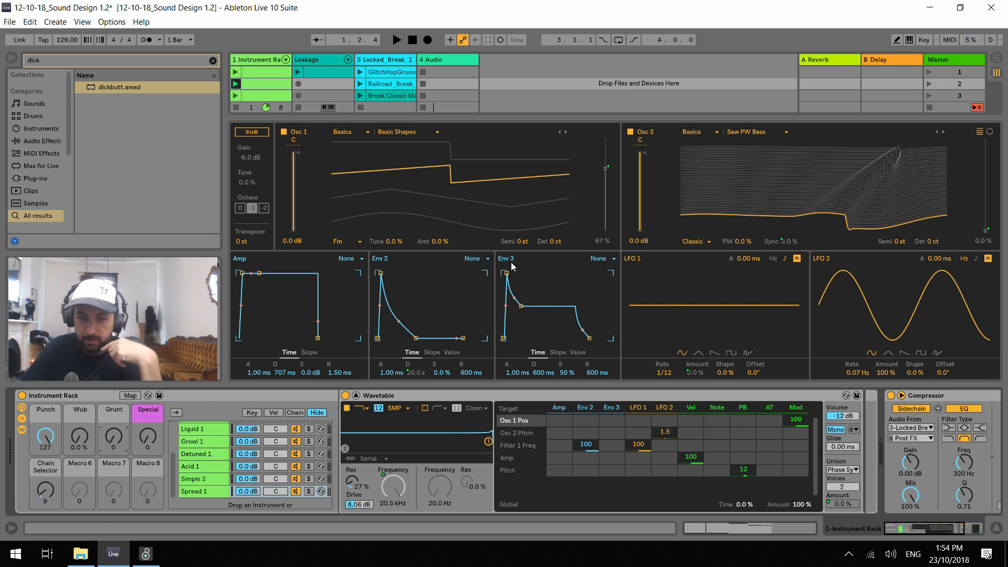
Unmap Wavetable's Osc 1 position from the Grunt macro and set the position to 100%
click(607, 169)
right_click(605, 169)
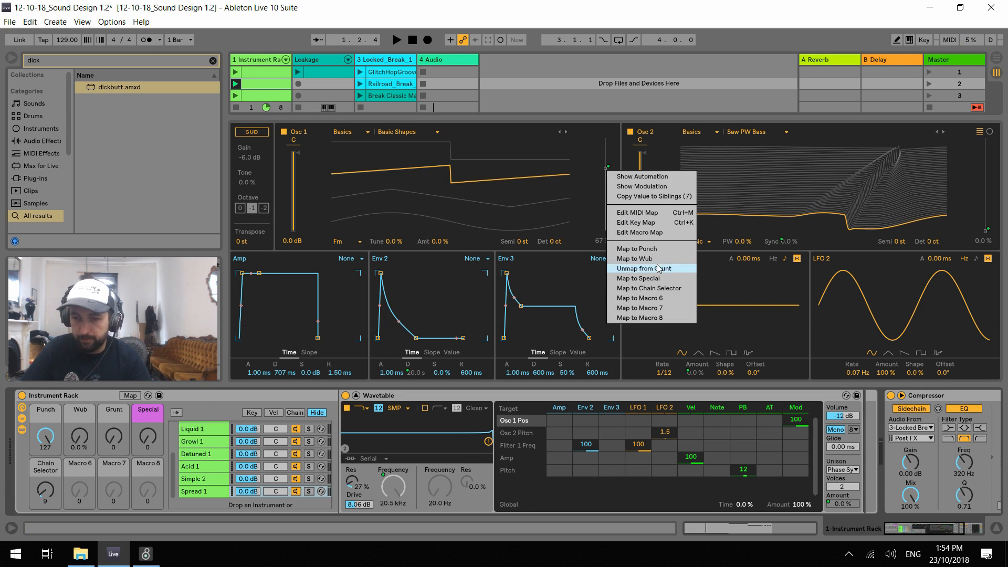
click(657, 266)
drag(608, 171, 605, 139)
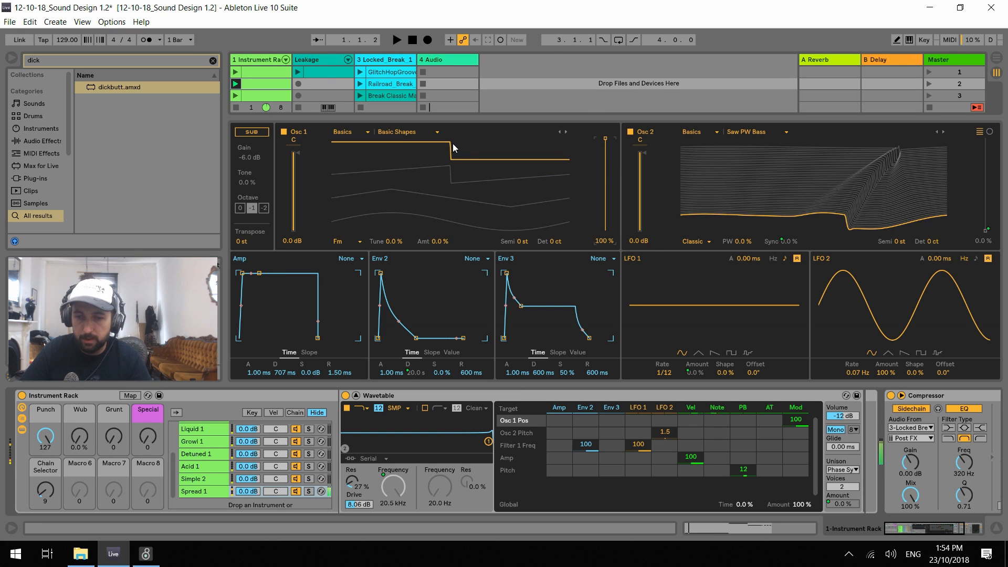
Switch Osc 1 to the Pulse PW wavetable and set its position to 33% while auditioning
click(436, 132)
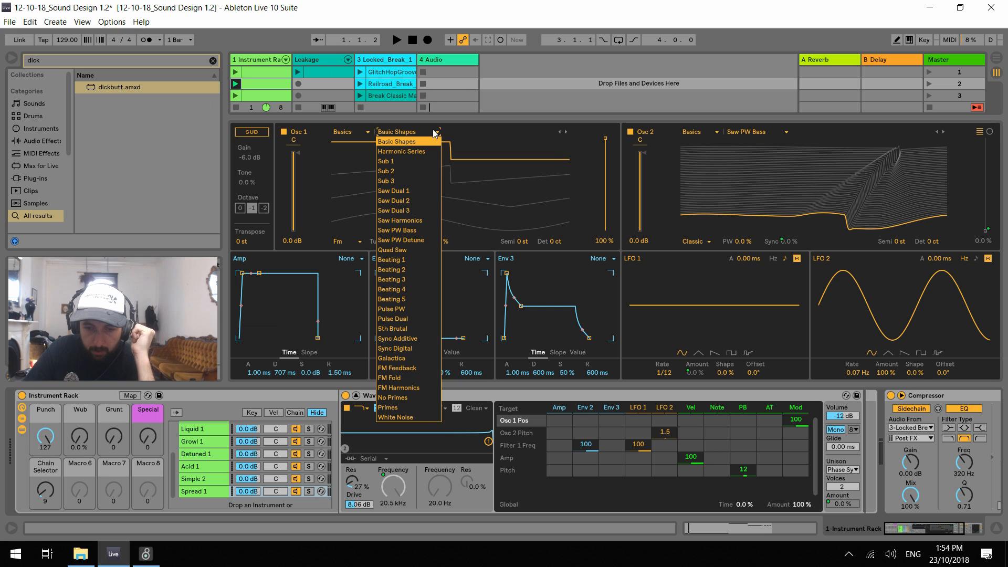
click(397, 310)
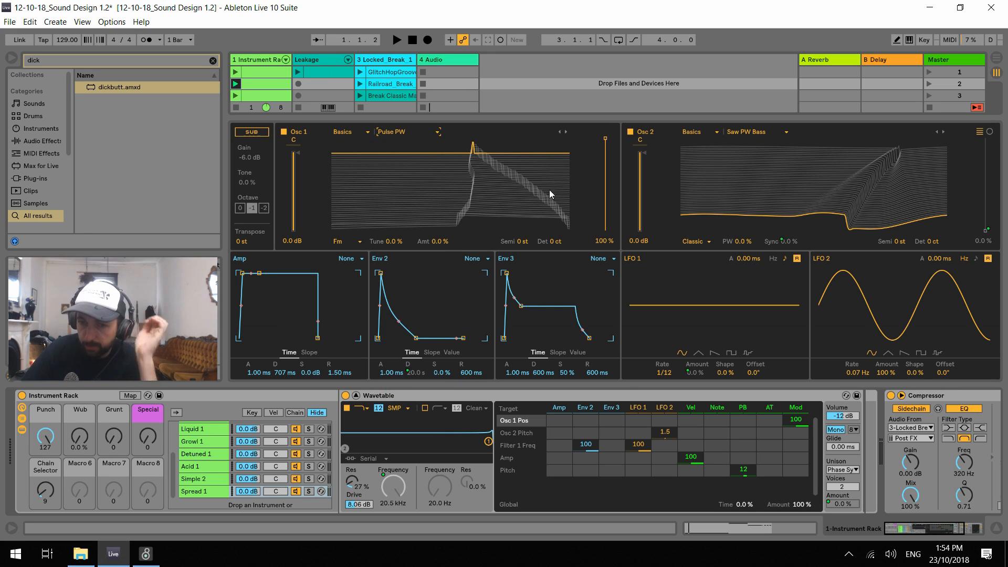
key(space)
drag(605, 143, 606, 200)
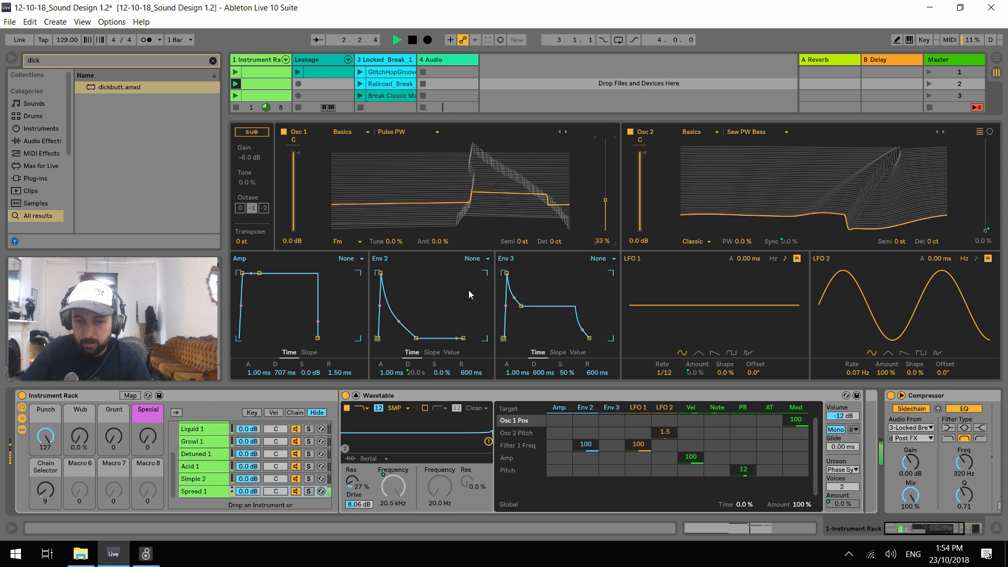
key(space)
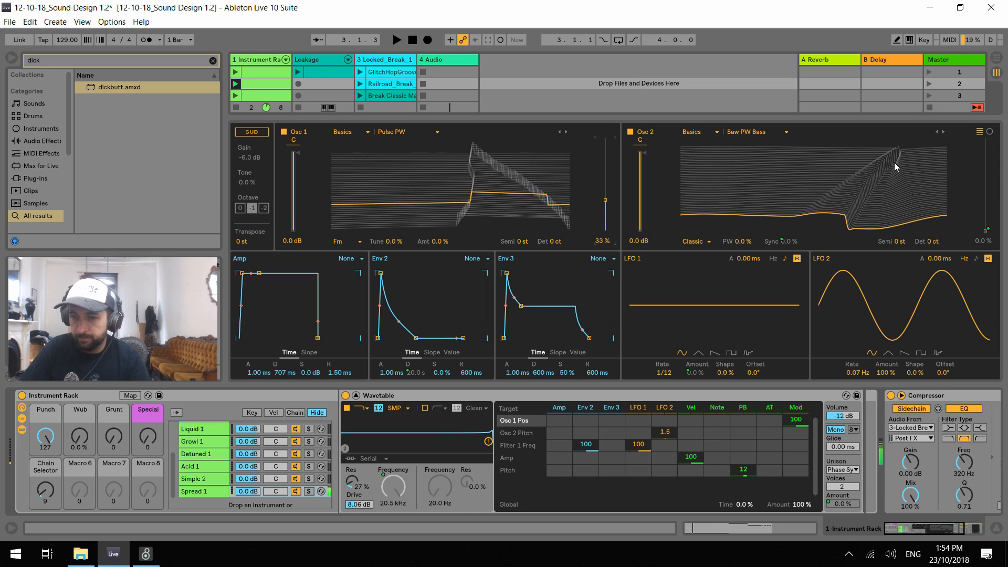
Unmap Wavetable's Osc 2 position from the Grunt macro
click(987, 230)
right_click(988, 223)
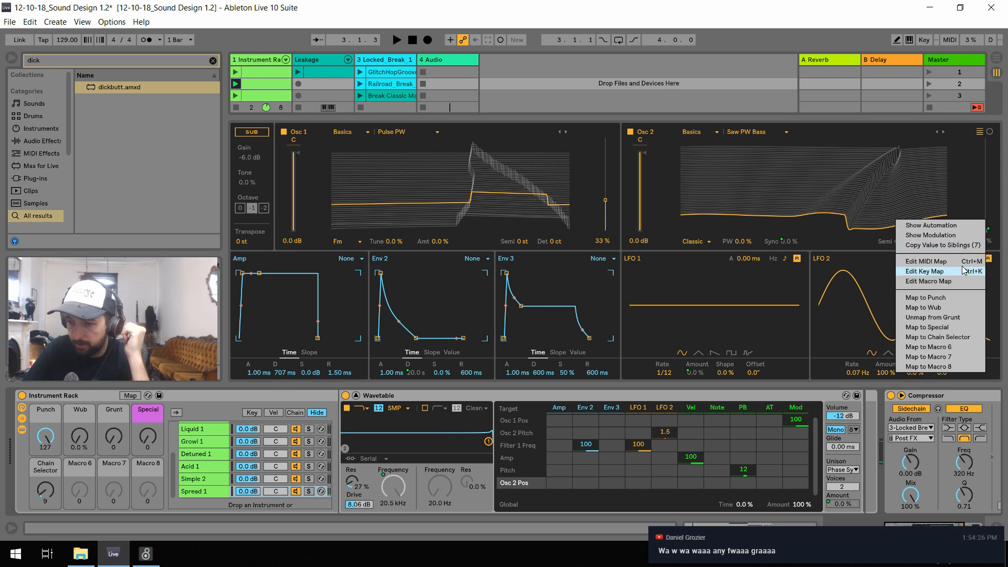
click(953, 318)
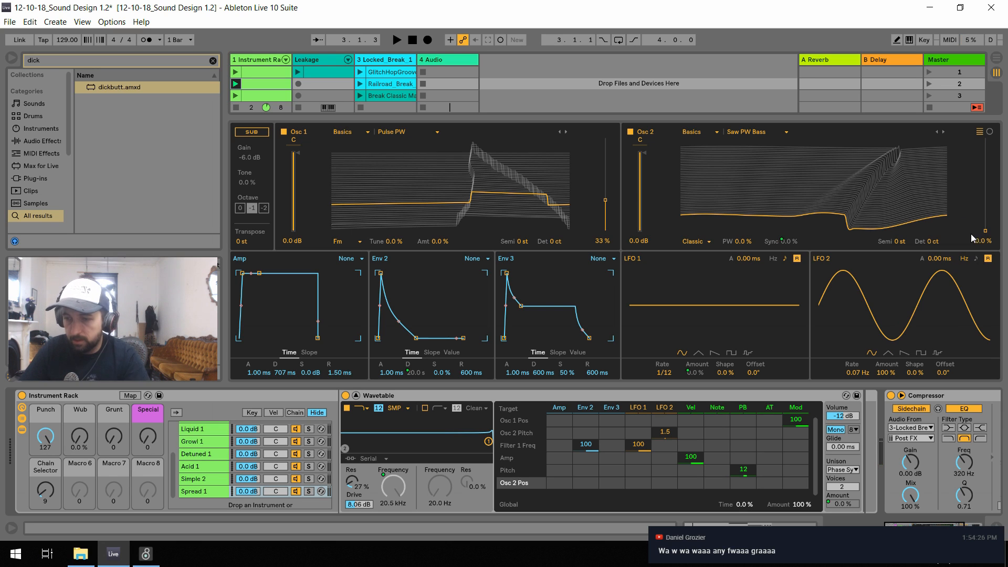
Switch Osc 2 to the Pulse Dual wavetable and set its position to 50%
click(756, 131)
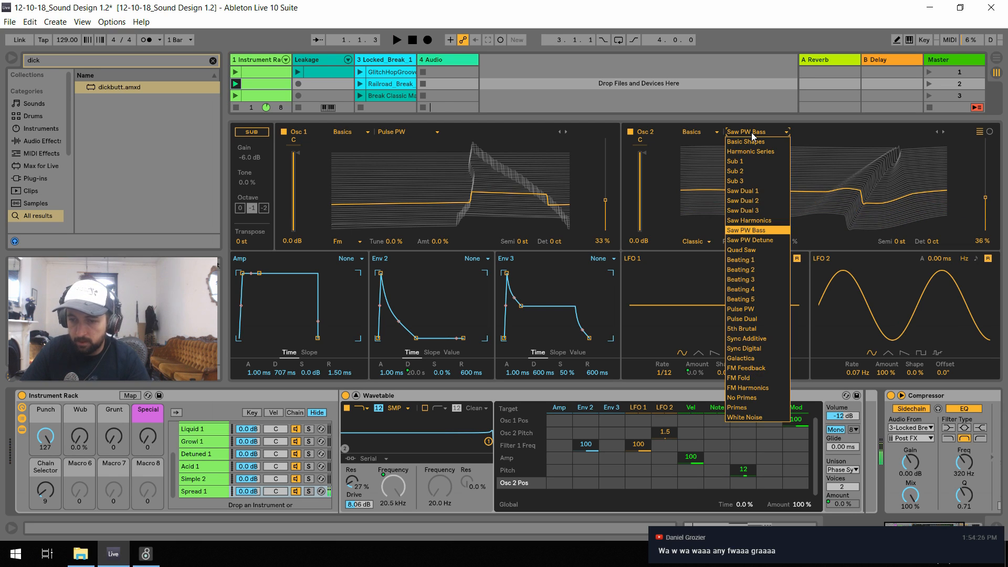
click(761, 319)
drag(985, 206, 986, 185)
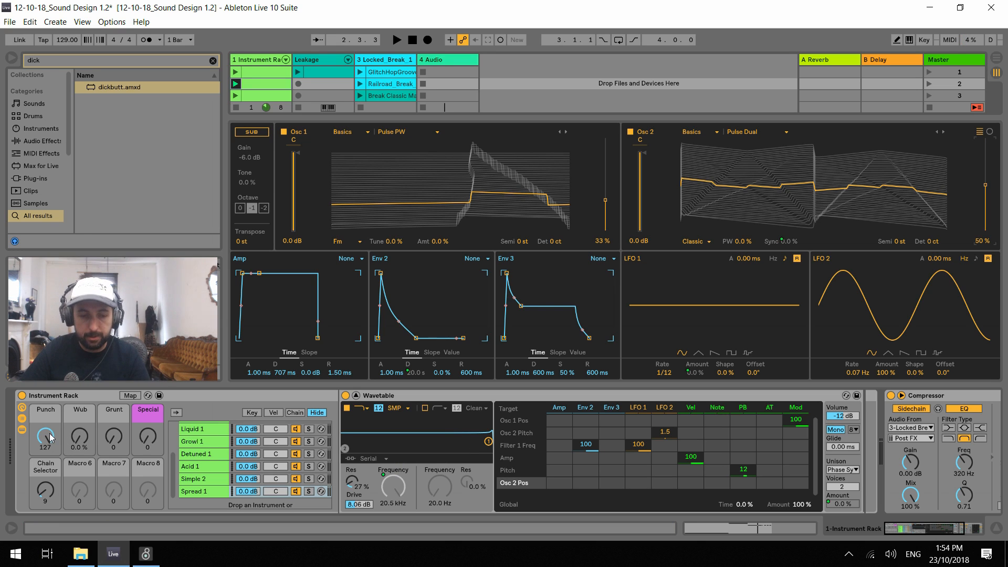
Lower the Punch macro to 17 and audition the sound
drag(49, 435, 49, 480)
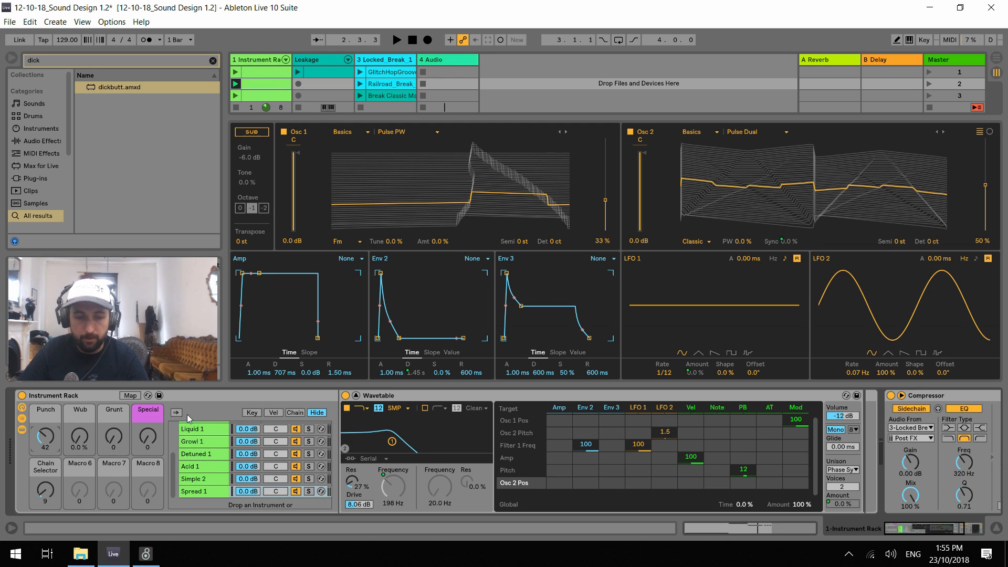
drag(49, 438, 49, 463)
key(space)
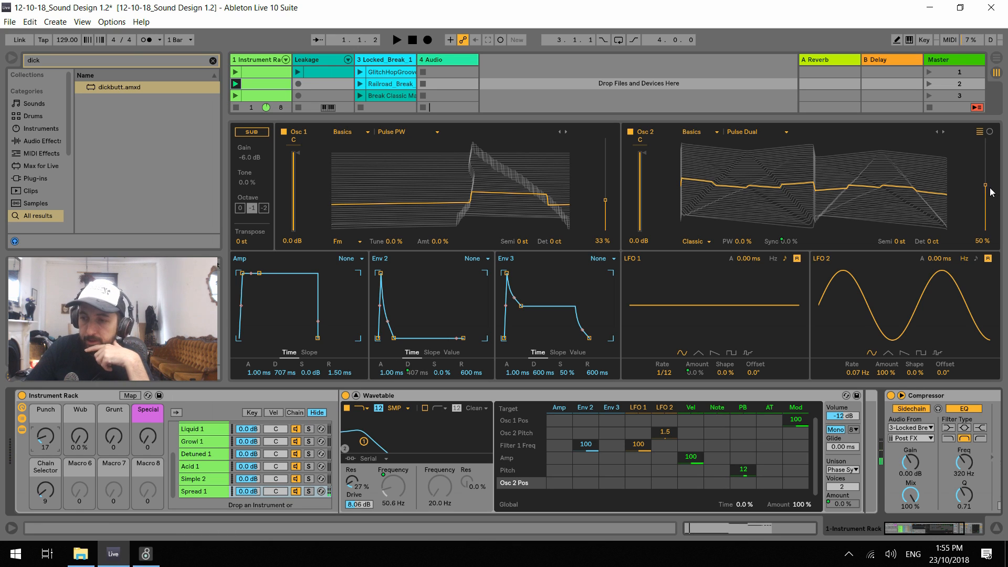
Switch Osc 2 to the 5th Brutal wavetable and set its position to 60% while auditioning
drag(990, 189, 990, 179)
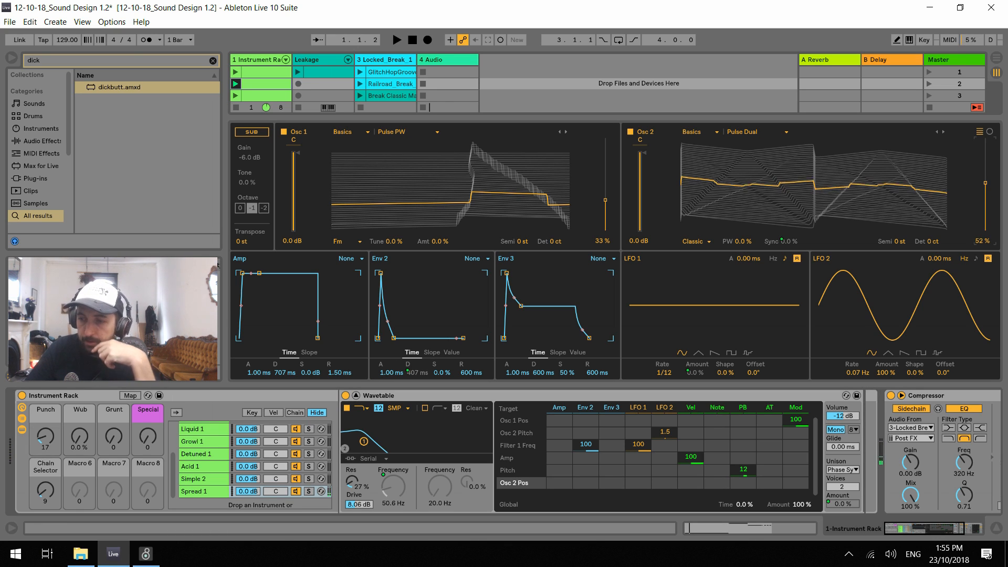
click(943, 132)
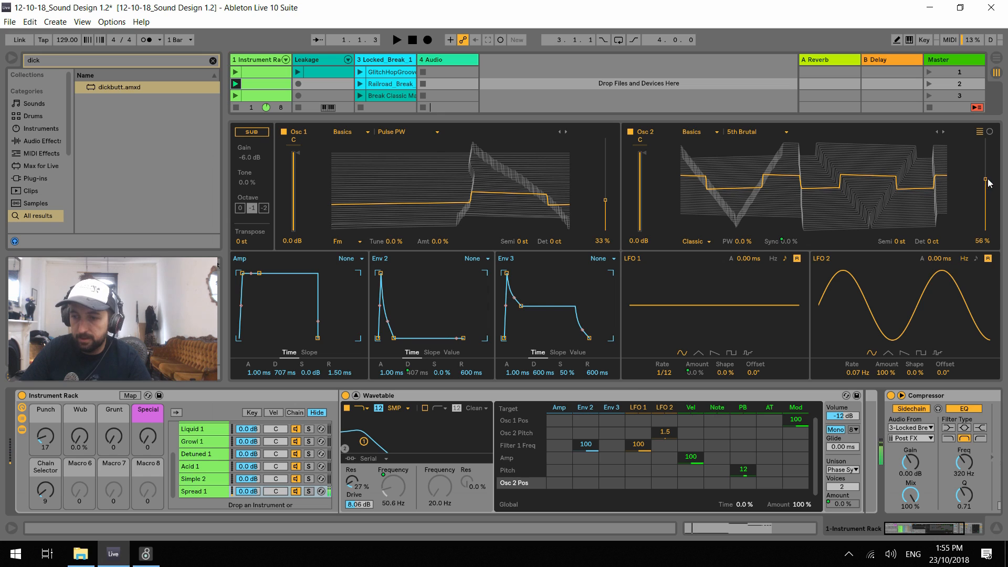
key(space)
mouse_move(987, 179)
mouse_down()
mouse_move(988, 162)
mouse_move(988, 202)
mouse_move(988, 156)
mouse_move(988, 189)
mouse_move(986, 176)
mouse_up()
key(space)
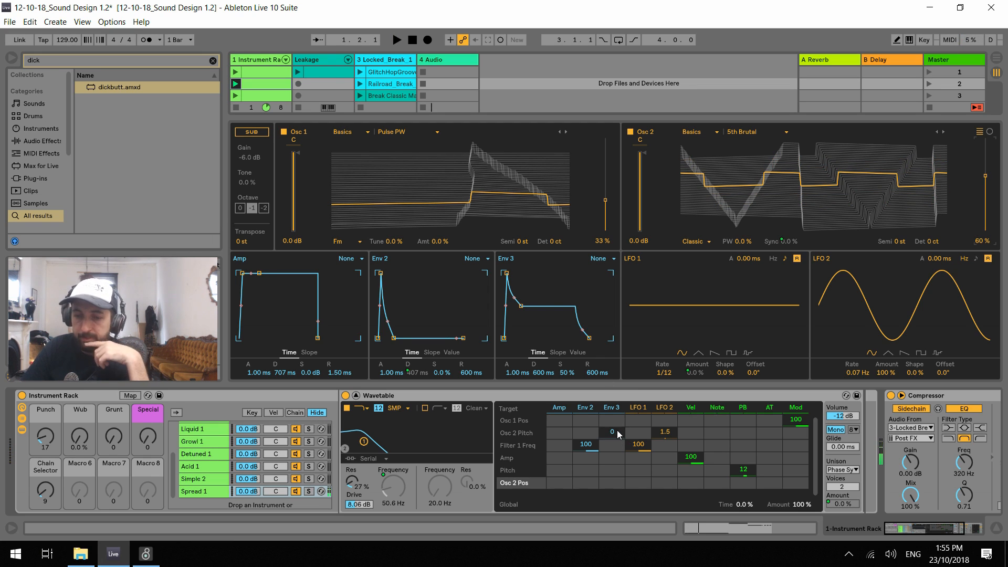
Modulate Osc 2 Pos with Env 2 by 66 and set the Osc 2 position to 34% during playback
drag(585, 483, 585, 448)
key(space)
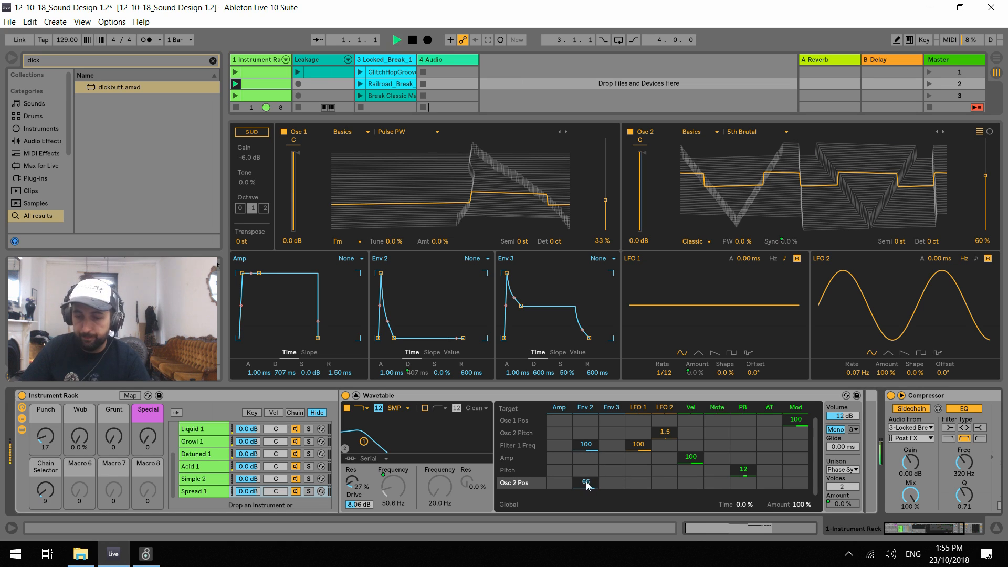
drag(986, 177, 985, 200)
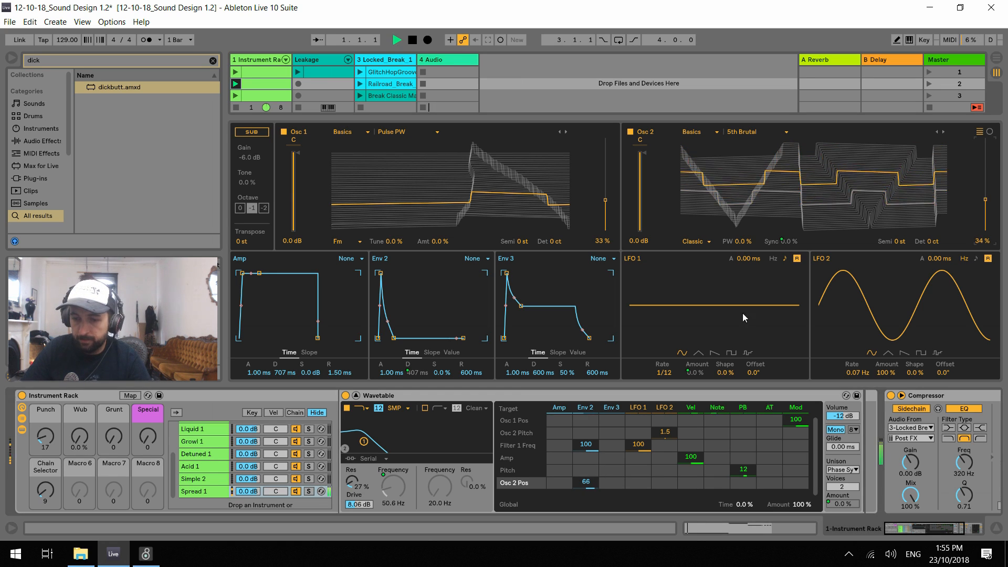
Modulate Osc 1 Pos with Env 2 by 86, set the Osc 1 position to 30% and audition the result
key(space)
click(585, 420)
drag(585, 420, 585, 408)
key(space)
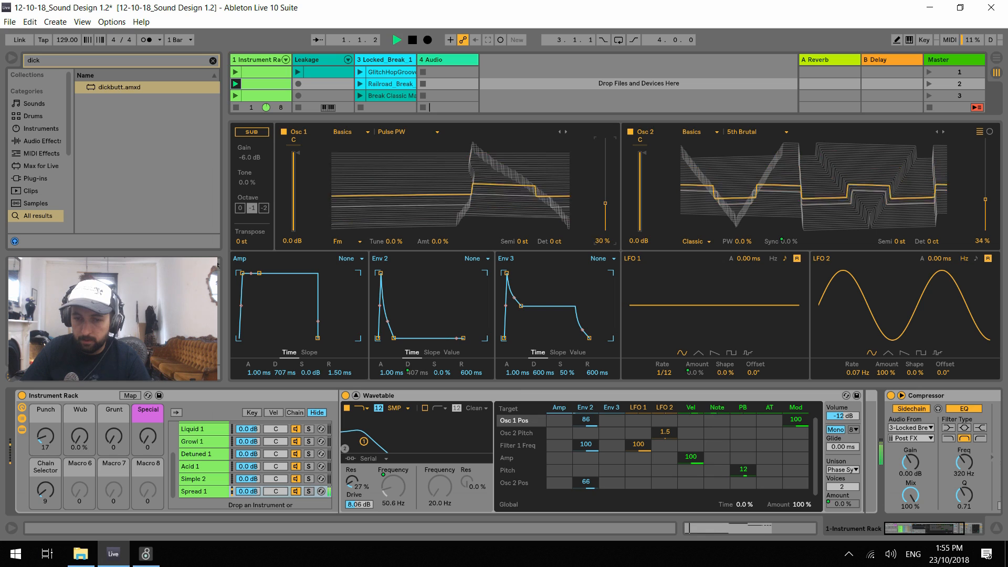
Try adjusting Osc 1's FM amount and audition the sound with repeated playback
key(space)
mouse_move(440, 241)
mouse_down()
mouse_move(441, 231)
mouse_move(441, 244)
mouse_up()
key(space)
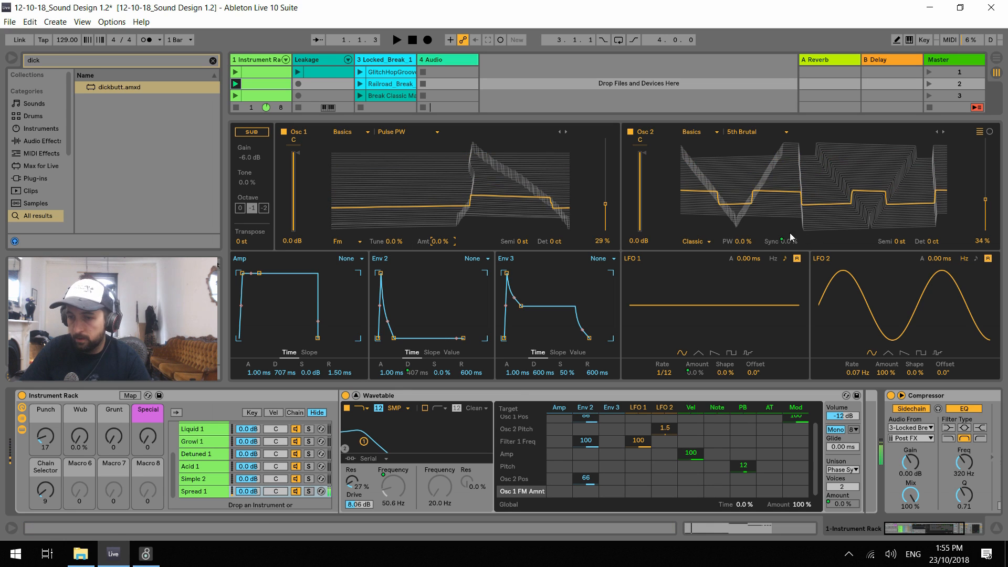
key(space)
key(space)
key(space)
key(space)
key(space)
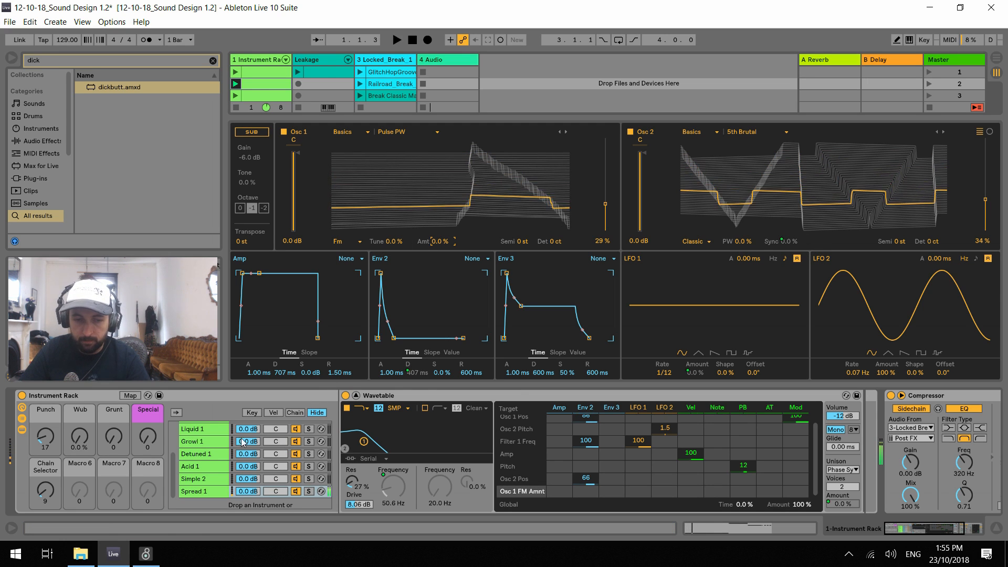
Try the Wub macro at 20% during playback, reset it to 0%, and set the Punch macro to 24
drag(47, 443, 113, 439)
key(space)
key(space)
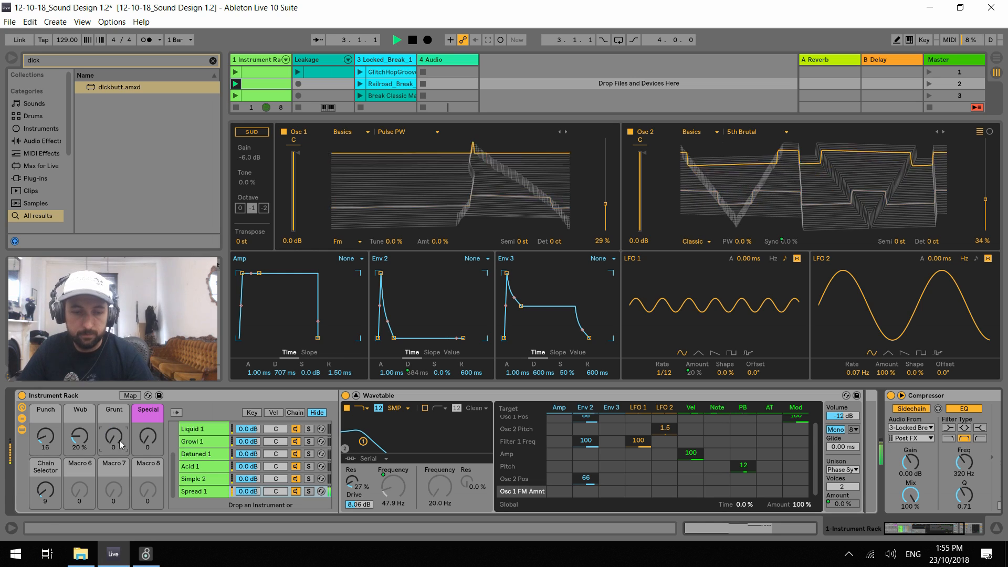
key(space)
drag(46, 443, 77, 455)
key(space)
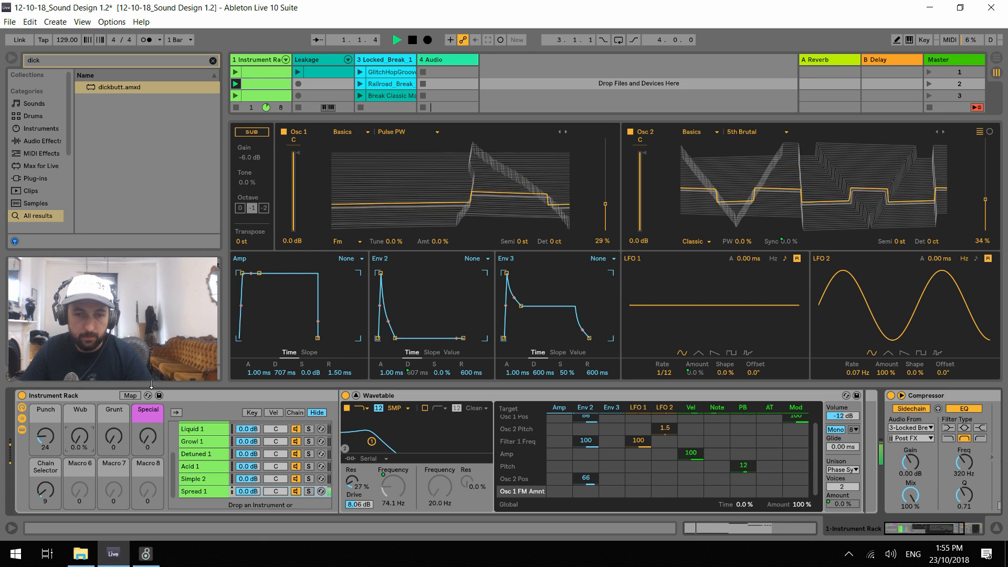
Create an empty one-bar MIDI clip in the Instrument Rack track's fifth slot and add a sixteenth note on G1 at its start
click(356, 395)
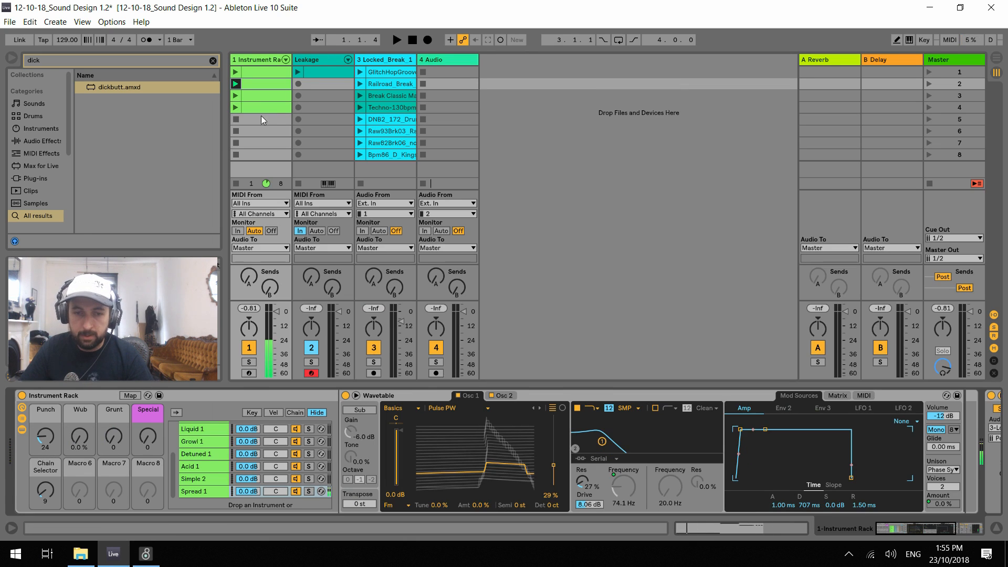
key(shift+Tab)
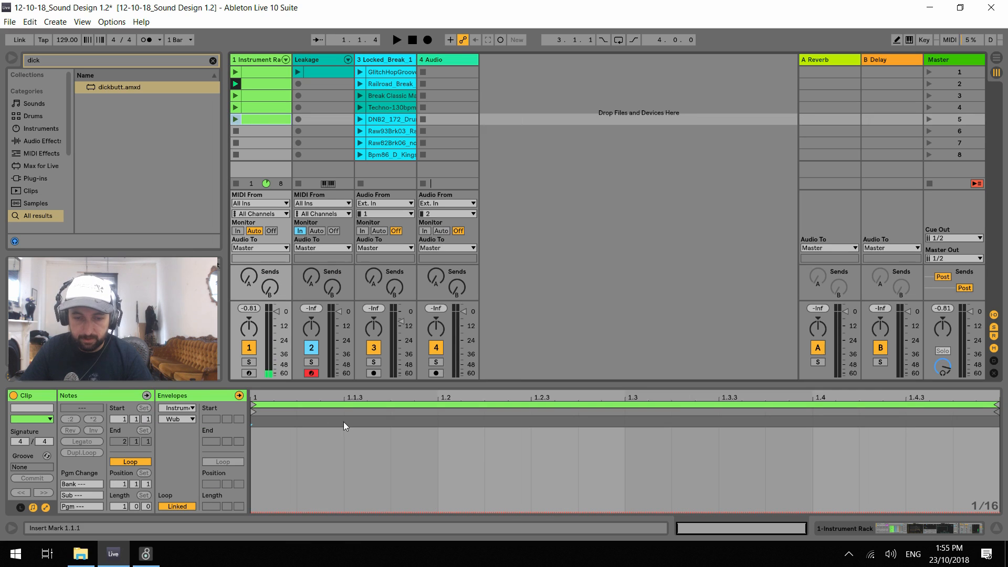
click(136, 397)
scroll(307, 469, down, 2)
scroll(307, 469, down, 3)
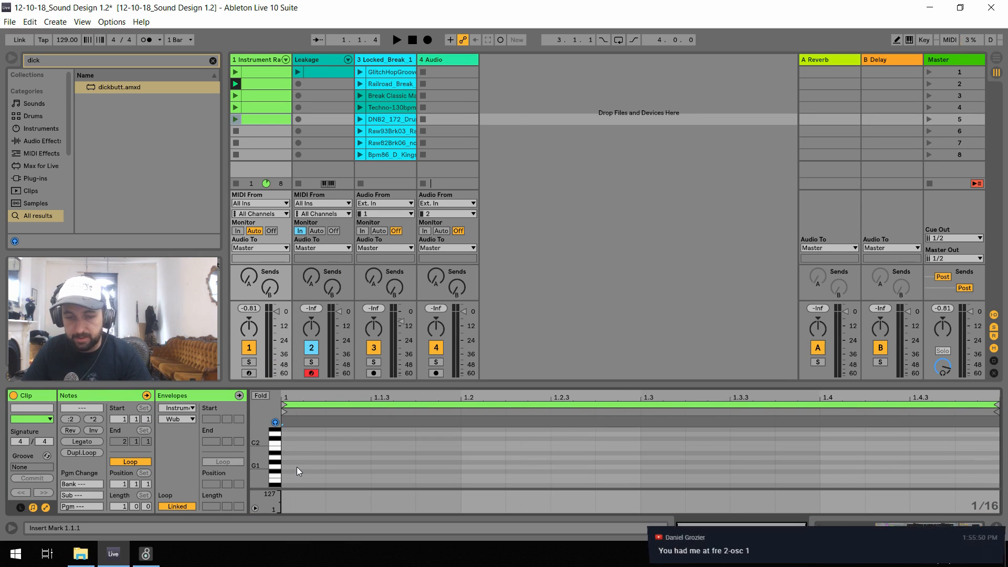
double_click(296, 466)
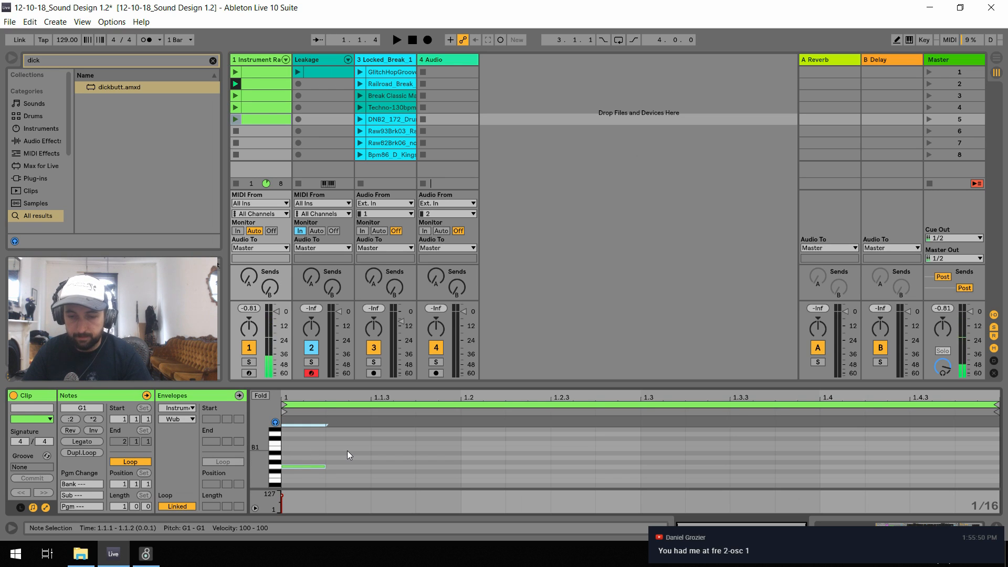
Transpose the note down an octave to G0 and duplicate it three times to fill the first beat
key(shift+Down)
key(ctrl+d)
key(ctrl+d)
key(ctrl+d)
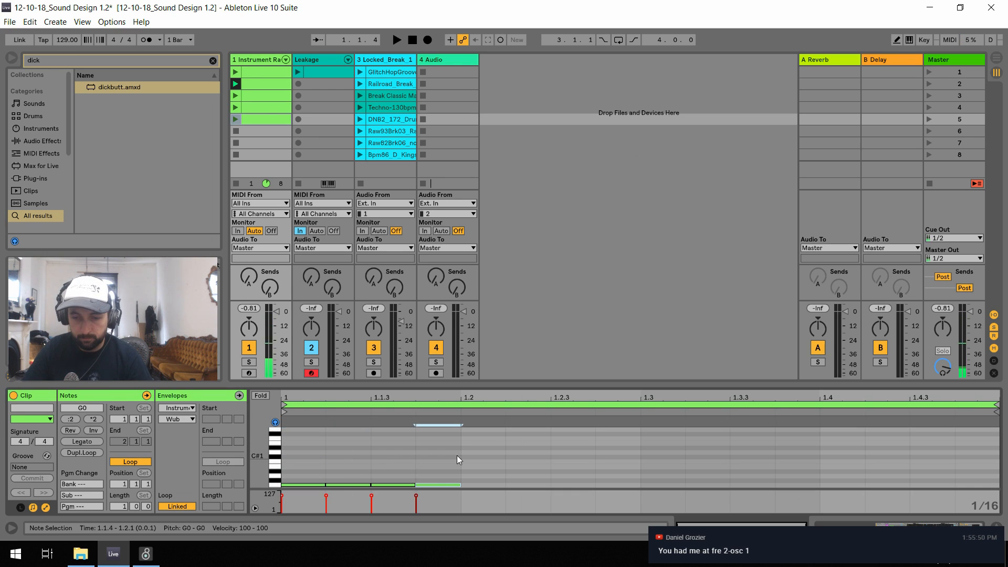
Shorten the four G0 notes and duplicate them across the remaining three beats of the bar
drag(437, 472, 282, 487)
drag(460, 485, 300, 488)
key(ctrl+d)
key(ctrl+d)
key(ctrl+d)
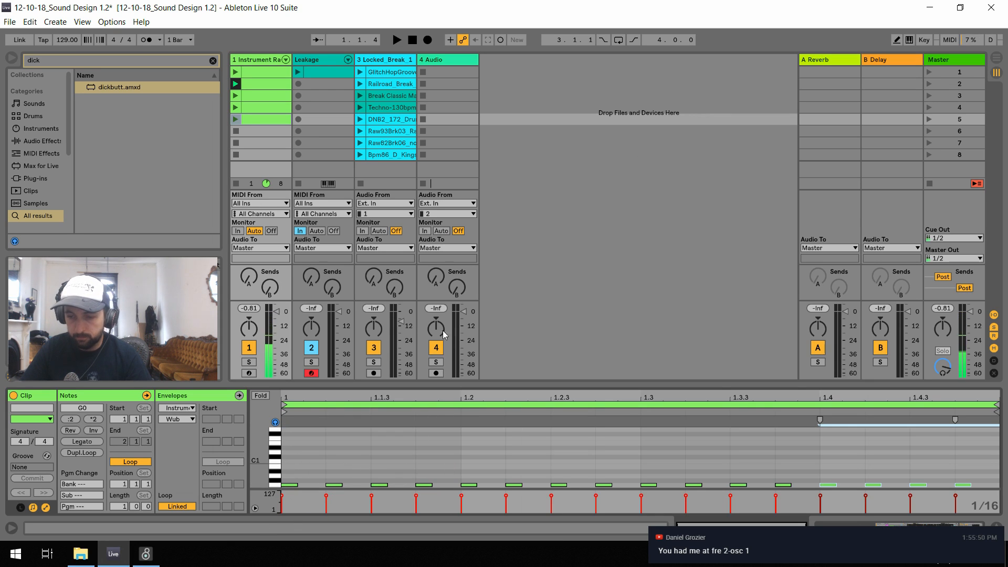
Launch the new clip, lengthen all its notes slightly, and extend the third note over the fourth
click(235, 119)
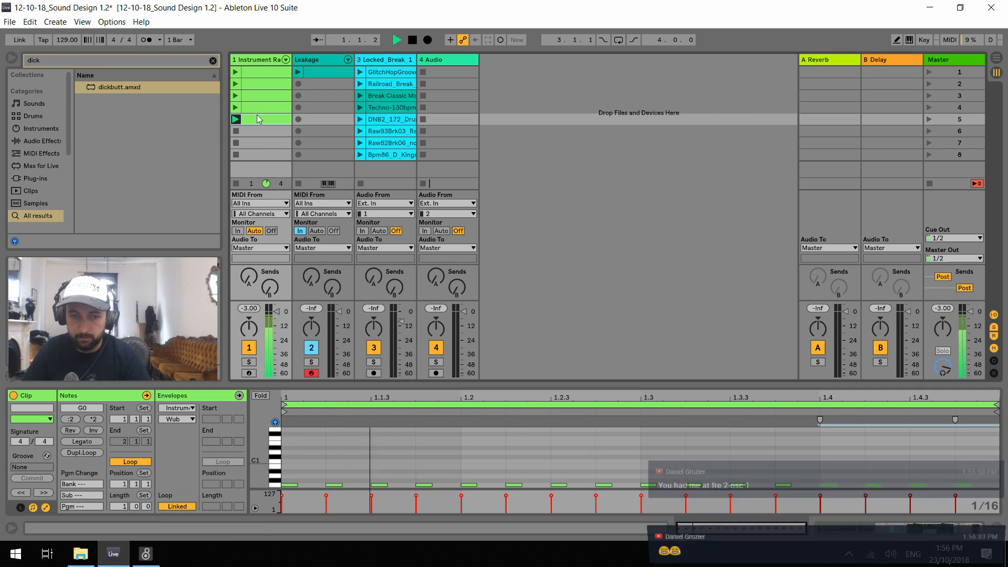
key(ctrl+a)
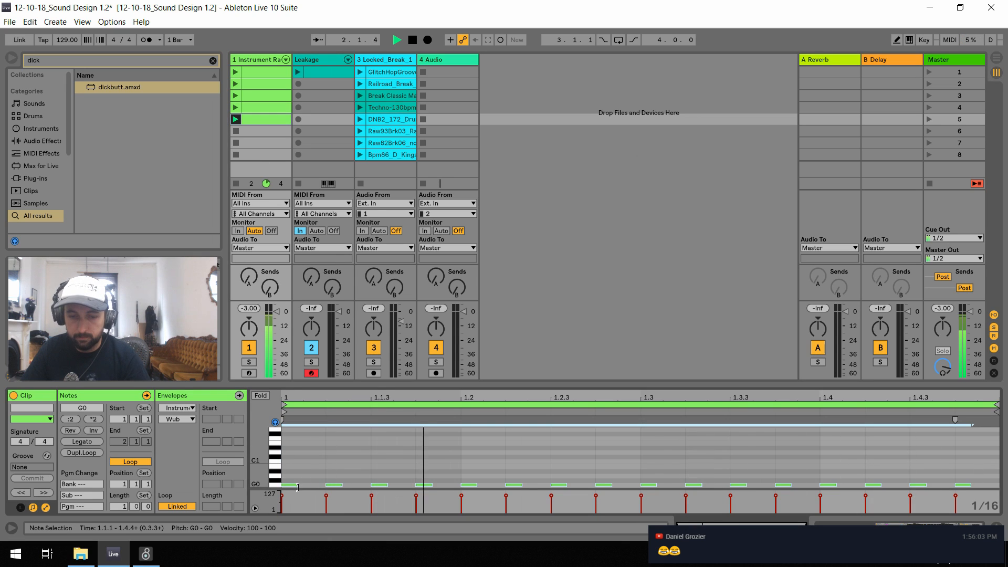
drag(298, 486, 306, 485)
click(385, 469)
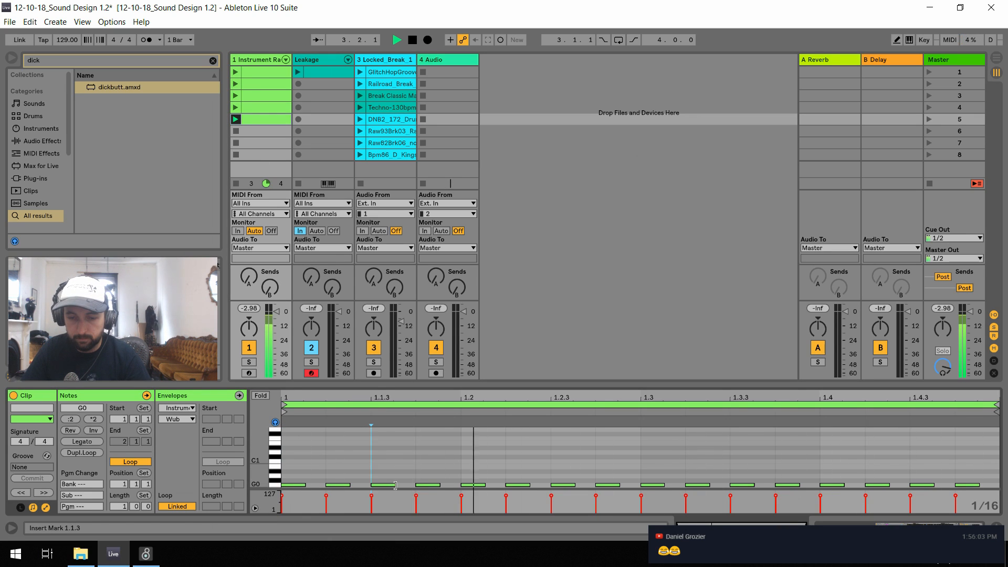
drag(394, 485, 440, 486)
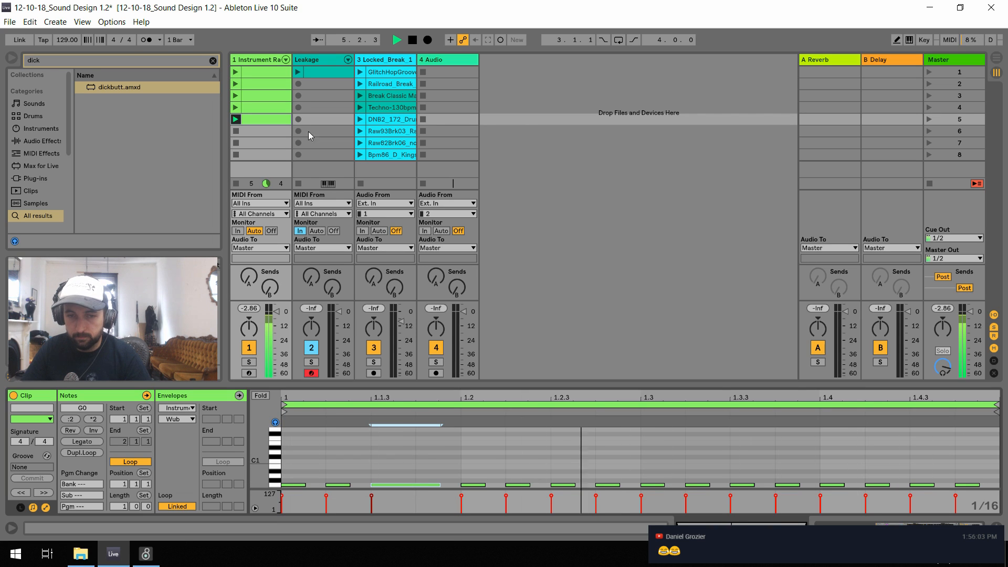
Set the rack's Punch macro to 19 while the new clip plays, and expand the Wavetable view
double_click(254, 59)
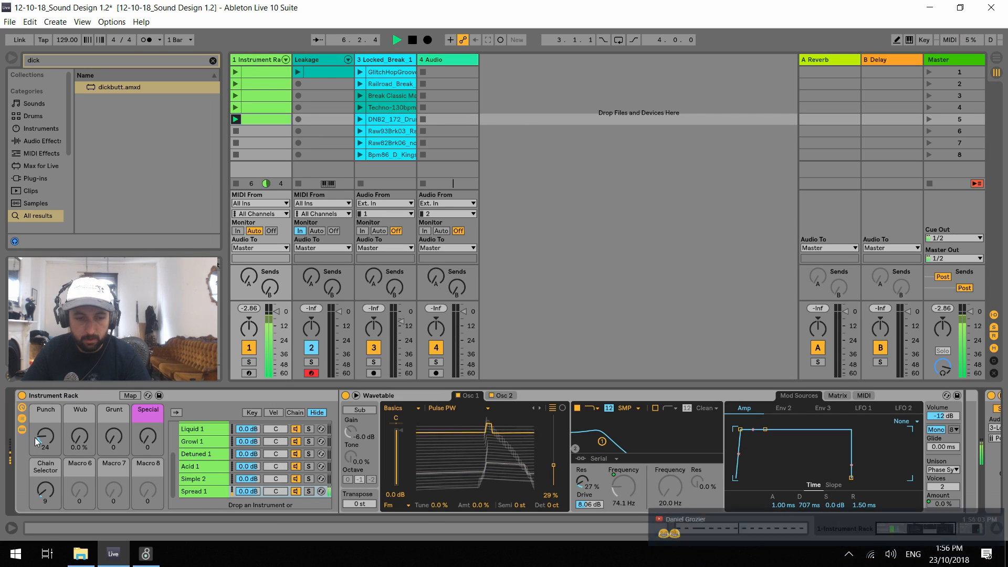
mouse_move(46, 436)
mouse_down()
mouse_move(46, 455)
mouse_move(45, 441)
mouse_up()
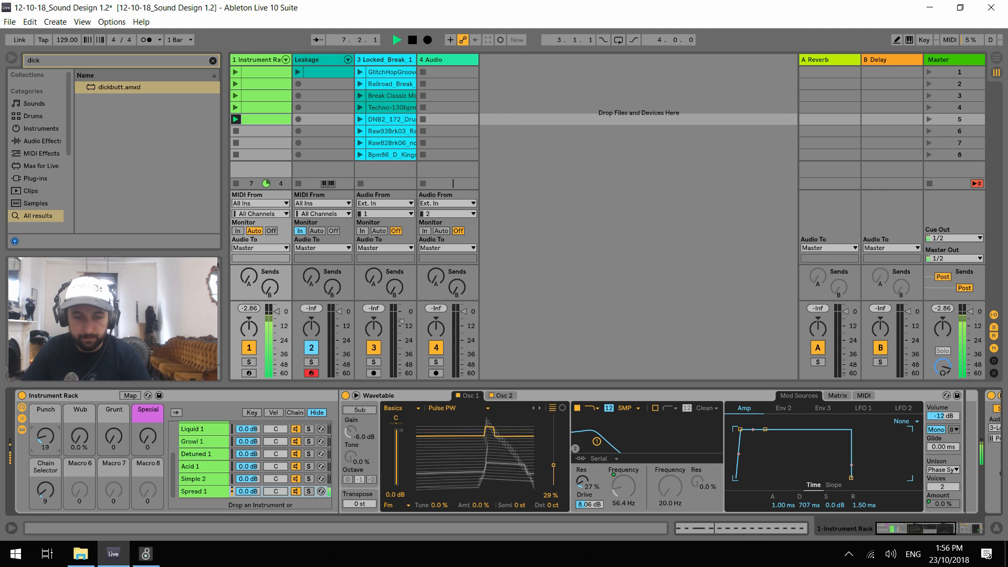
key(space)
click(356, 395)
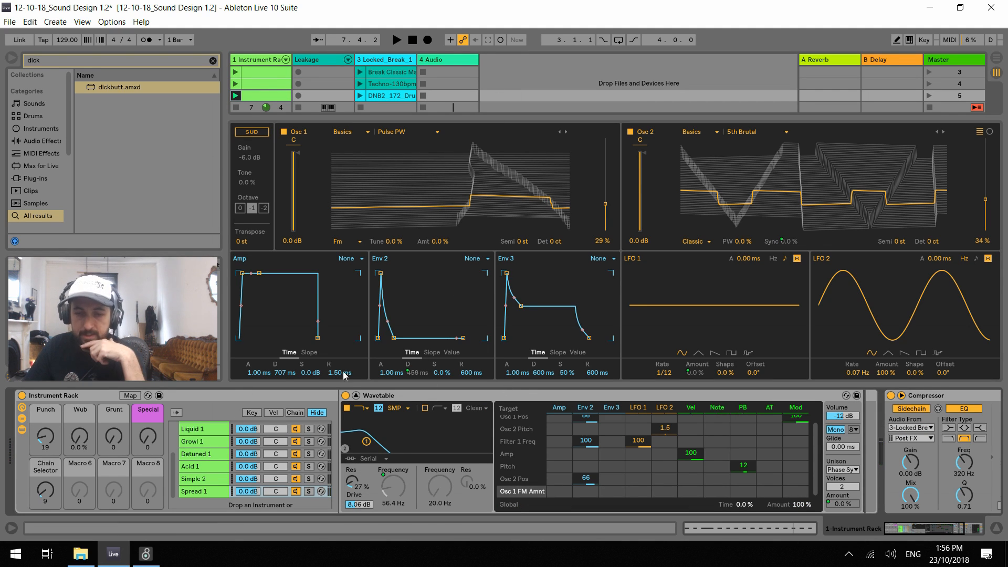
Examine the macro mapping range of Spread 1's Env 2 decay
click(130, 395)
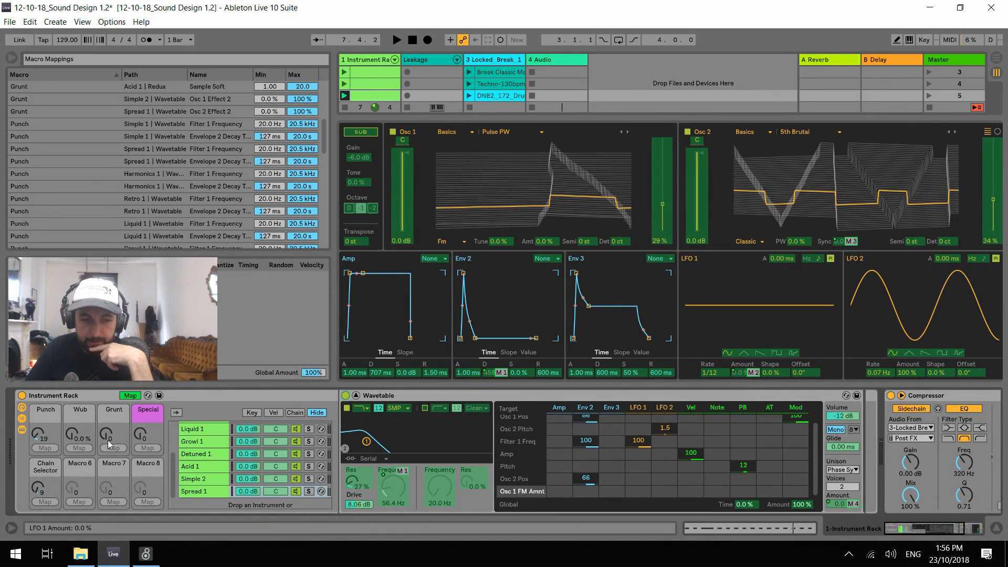
click(501, 373)
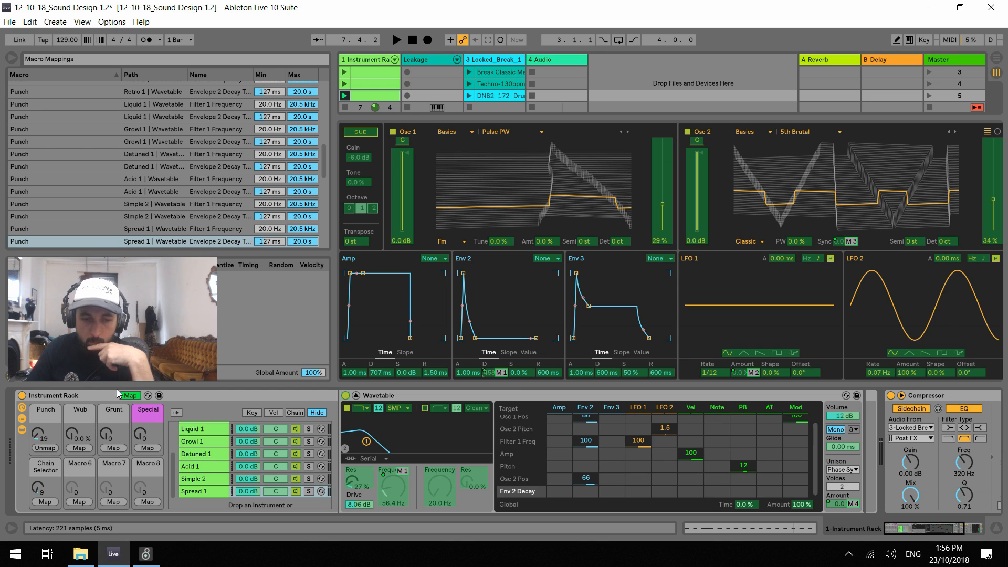
key(ctrl+m)
Lower the Osc 1 position to 18% and remove the Env 2 modulation from Osc 1 Pos and Osc 2 Pos
key(space)
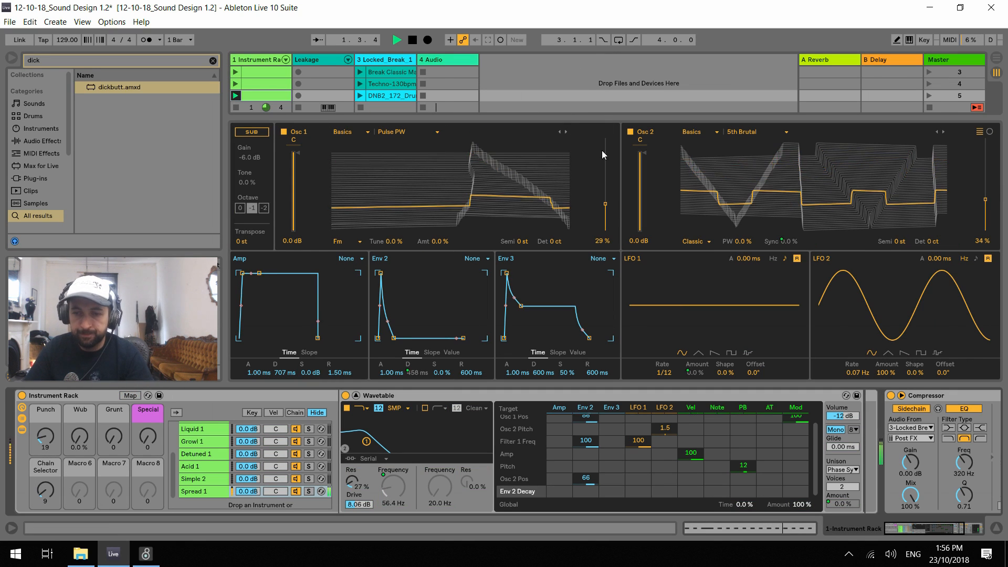
drag(604, 158, 604, 168)
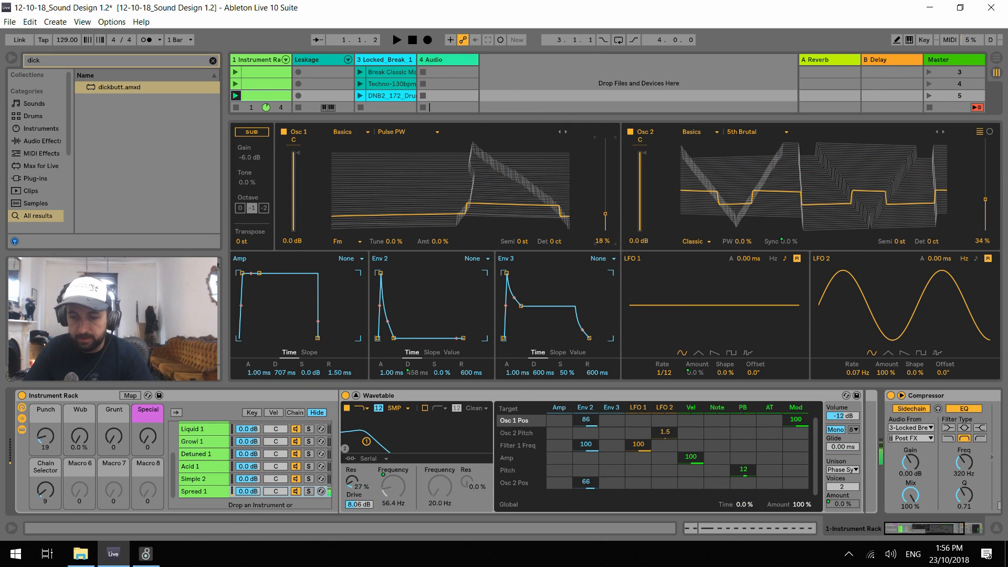
double_click(586, 420)
double_click(586, 482)
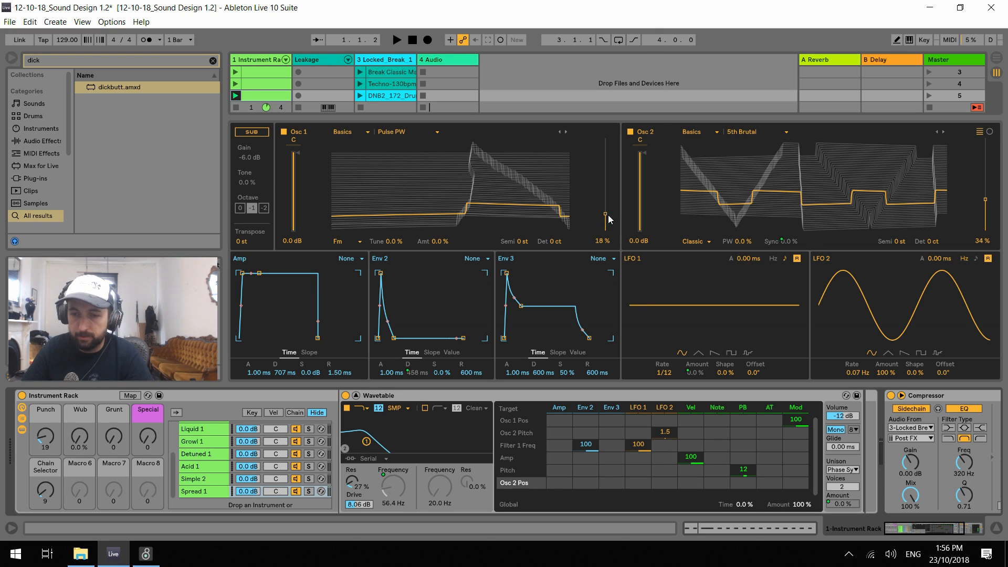
Set the Osc 1 position to 38% and the Punch macro to 17 during playback
key(space)
drag(605, 214, 606, 196)
mouse_move(36, 430)
mouse_down()
mouse_move(35, 447)
mouse_move(36, 434)
mouse_up()
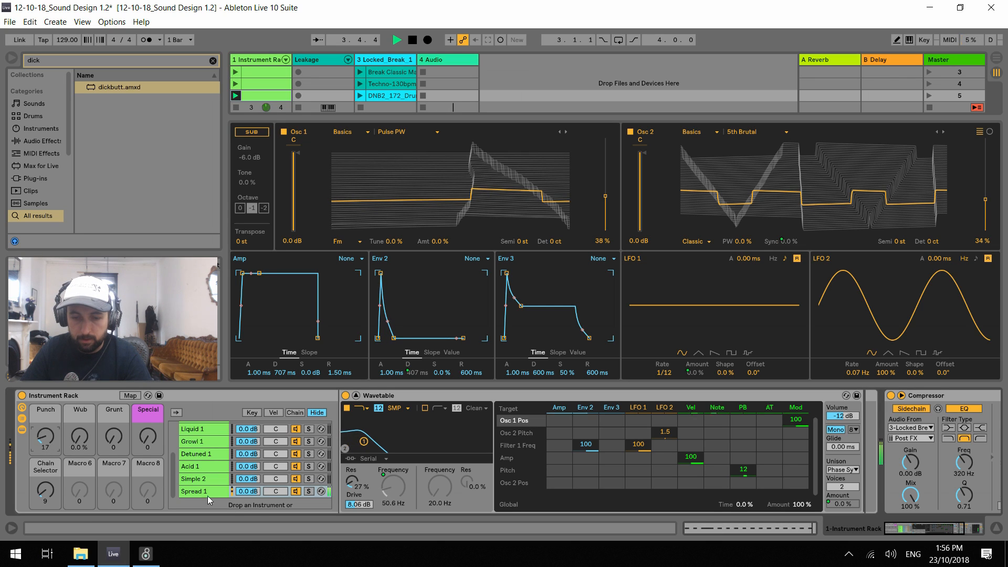
Set Filter 1's resonance to 36% and look through its circuit types, keeping SMP
drag(352, 481, 351, 492)
click(397, 408)
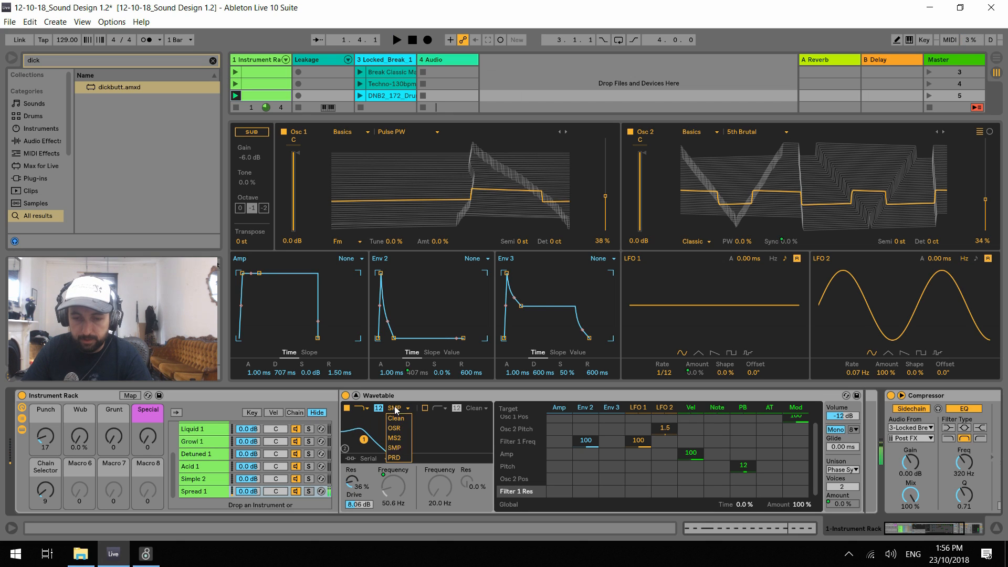
click(206, 438)
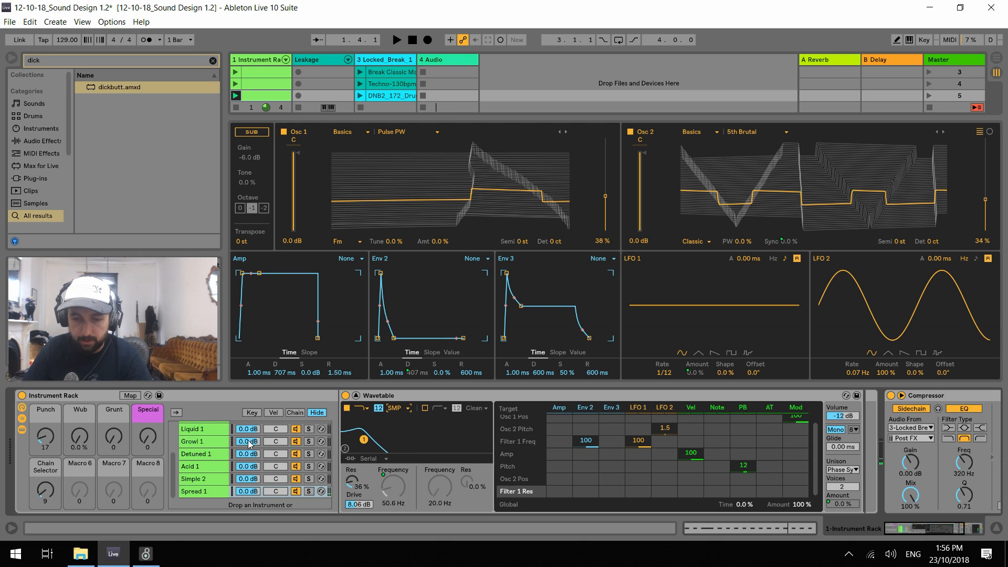
Set the Punch macro to 15, sweep the Special macro, and leave it at 12 while the clip plays
key(space)
drag(53, 438, 54, 441)
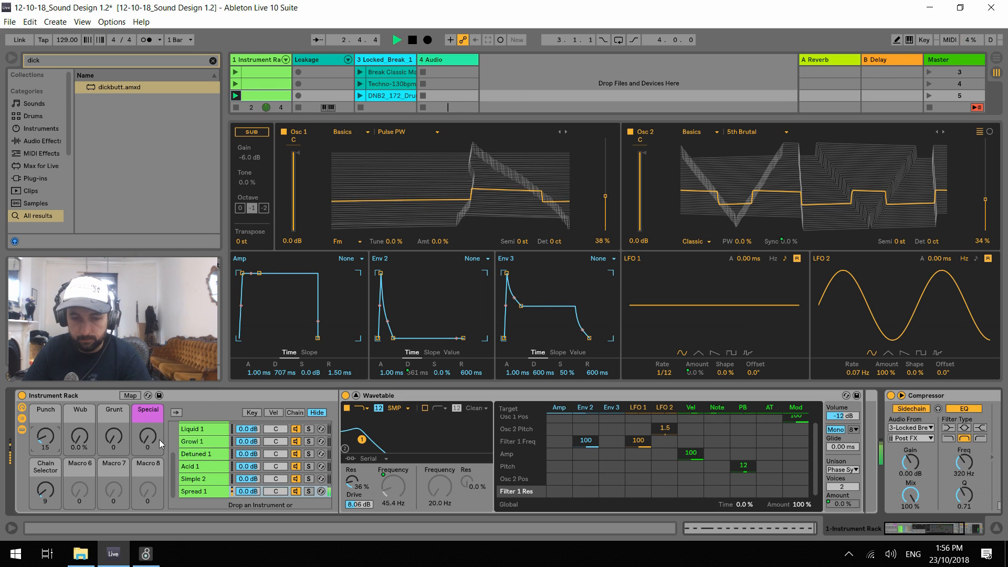
drag(161, 444, 161, 357)
drag(153, 438, 154, 499)
Launch the Break Classic clip, adjust the track levels, and set the Punch macro to 17 against the drums
click(360, 72)
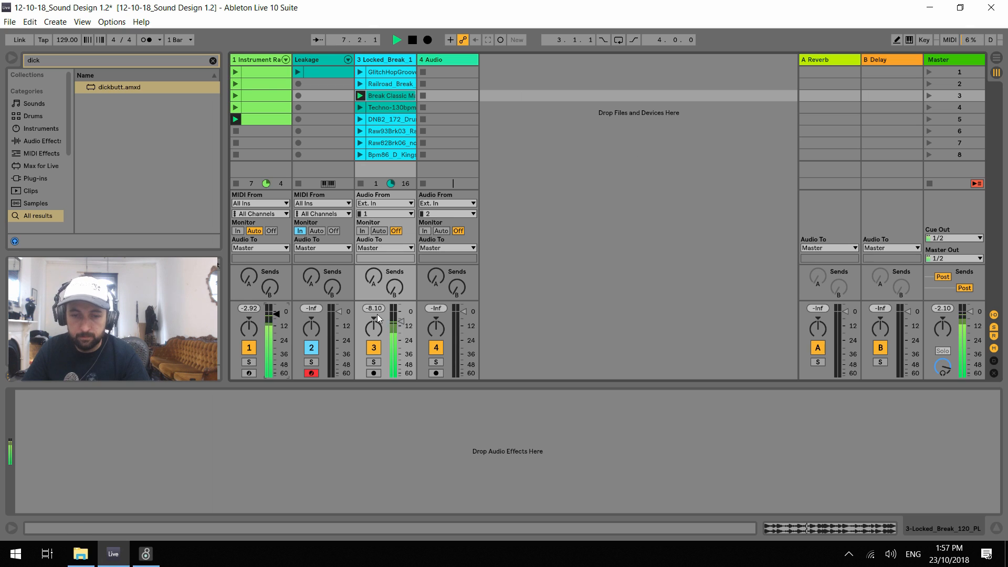
drag(378, 317, 378, 300)
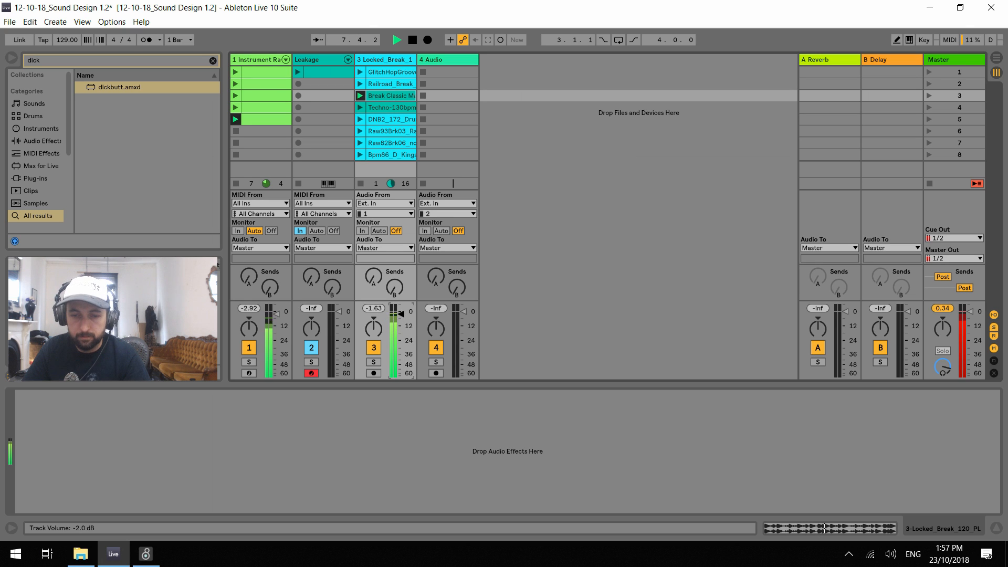
click(256, 59)
drag(46, 436, 45, 437)
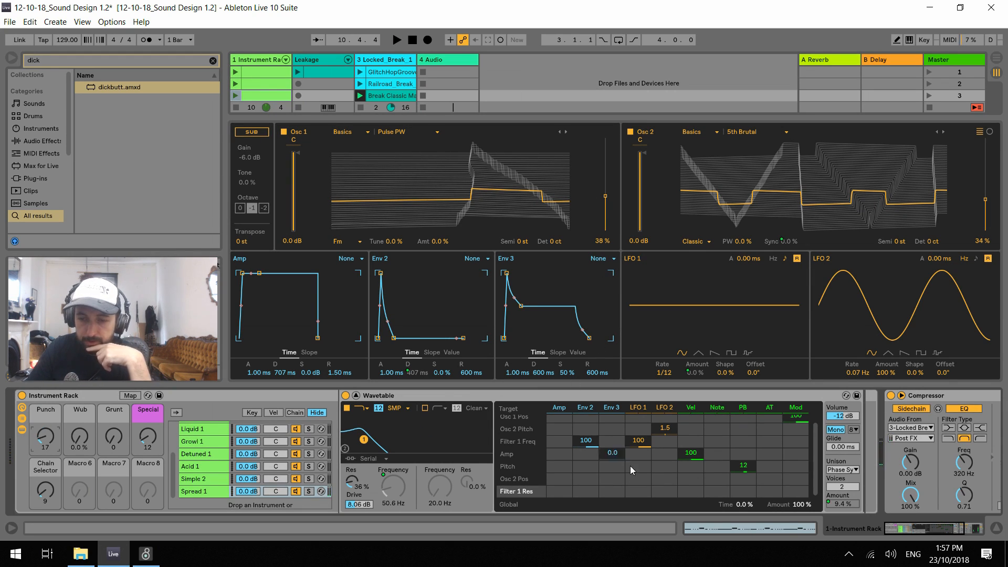
Clear LFO 2's modulation of Osc 2 Pitch and modulate Osc 2 Pos with LFO 2 by 66
click(666, 433)
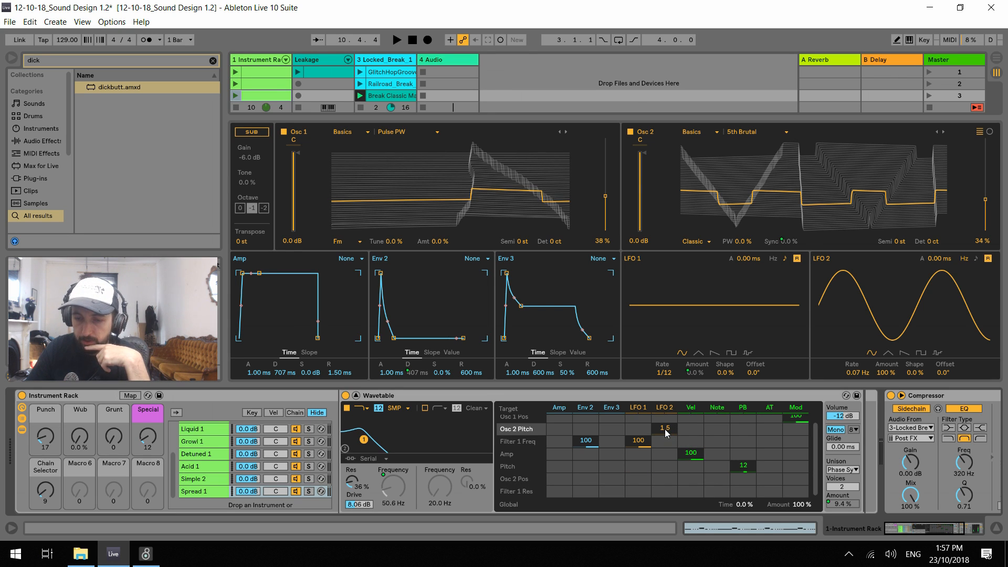
key(Delete)
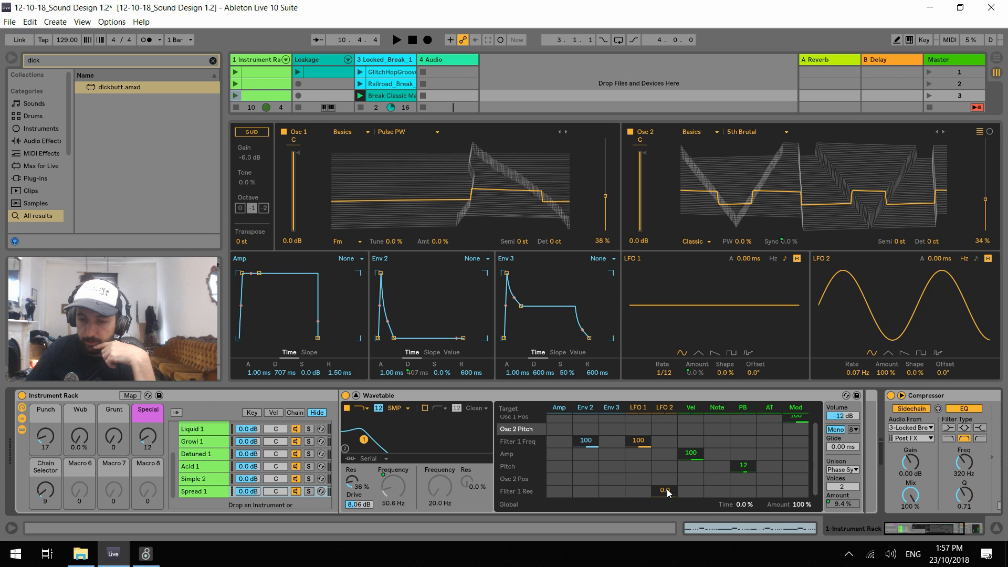
right_click(696, 373)
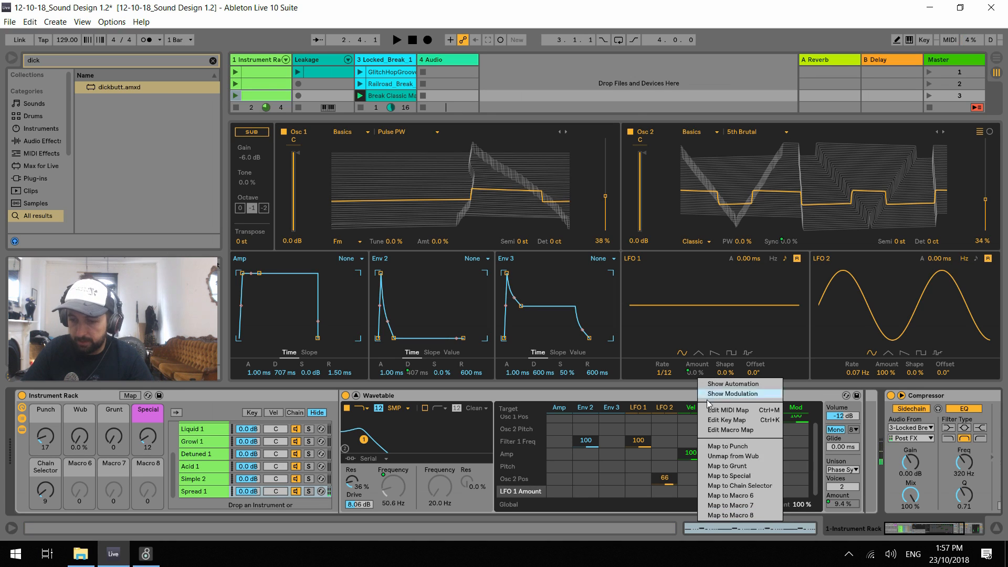
click(753, 456)
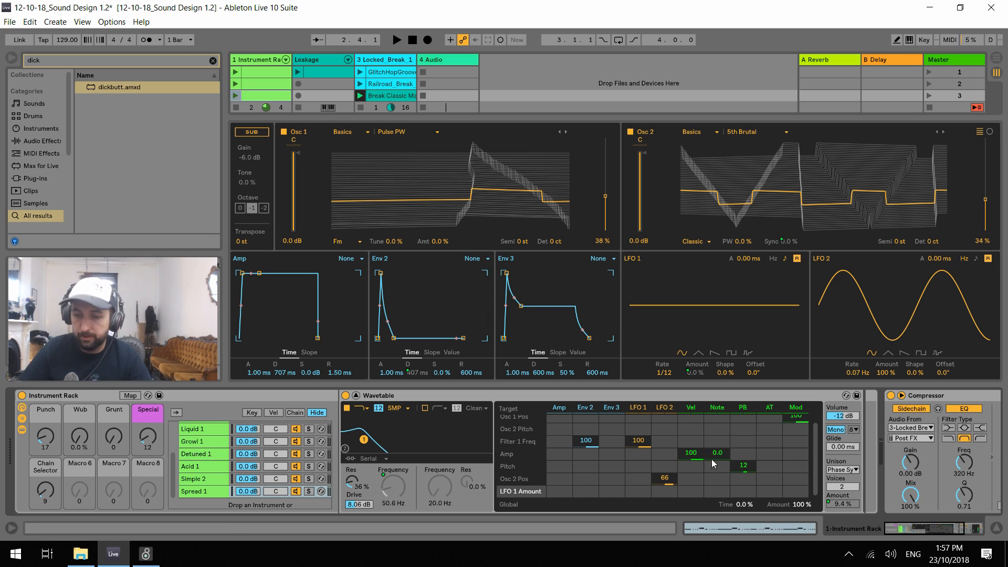
Set LFO 2 to a 0.62 Hz rate and 85% amount, and raise the Osc 2 position to 48%
mouse_move(858, 373)
mouse_down()
mouse_move(857, 388)
mouse_move(858, 363)
mouse_move(861, 387)
mouse_up()
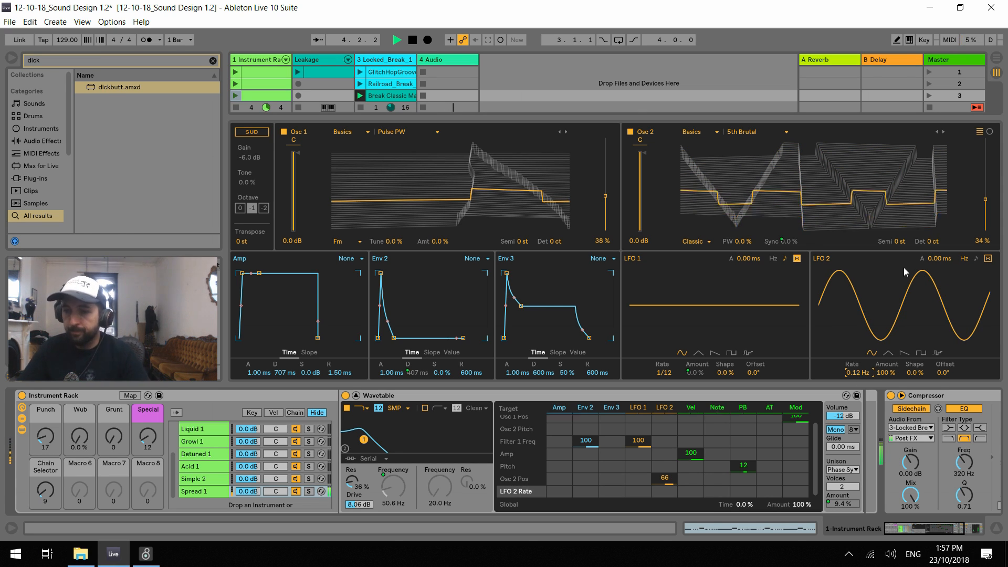
mouse_move(857, 373)
mouse_down()
mouse_move(857, 358)
mouse_move(886, 381)
mouse_move(857, 368)
mouse_up()
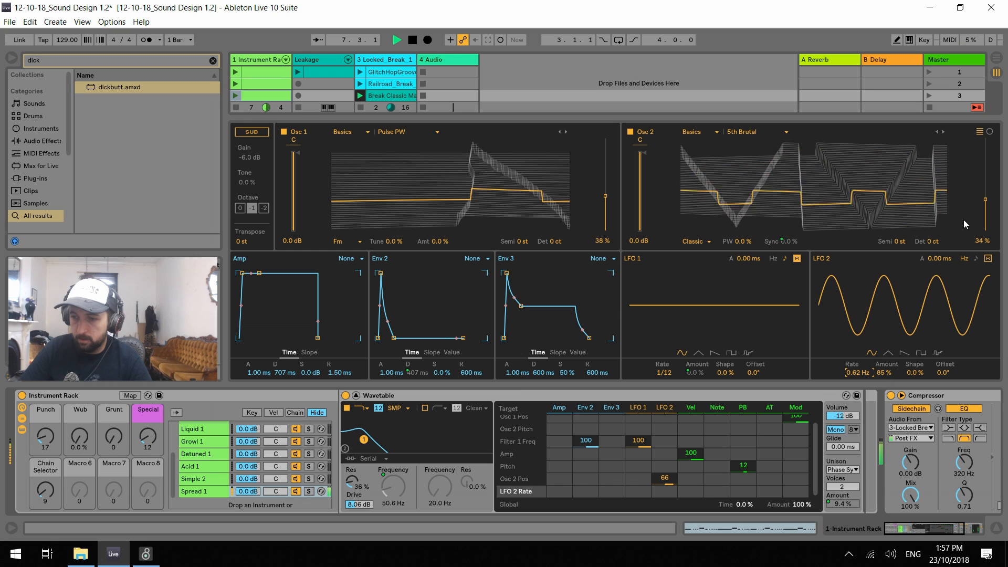
drag(986, 199, 987, 187)
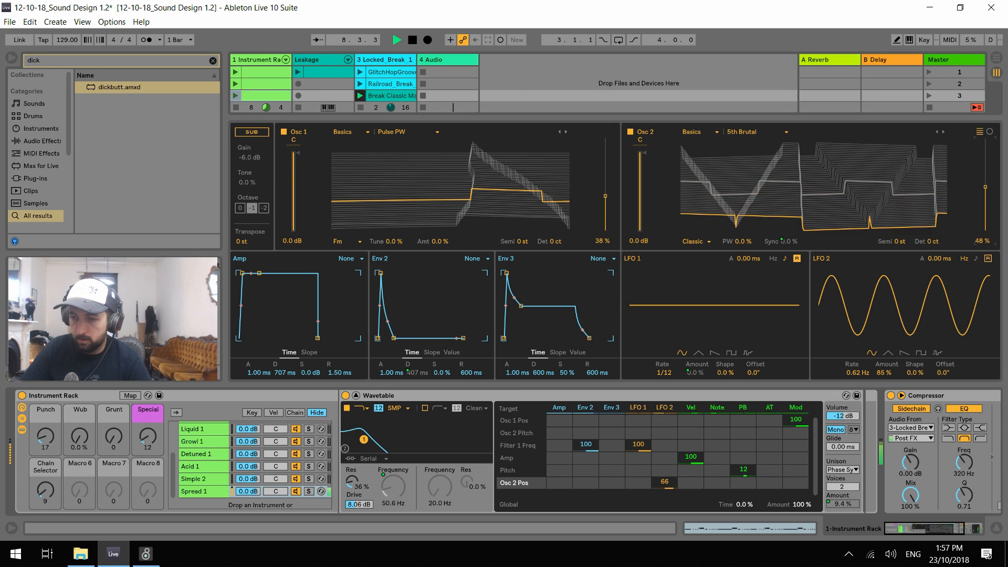
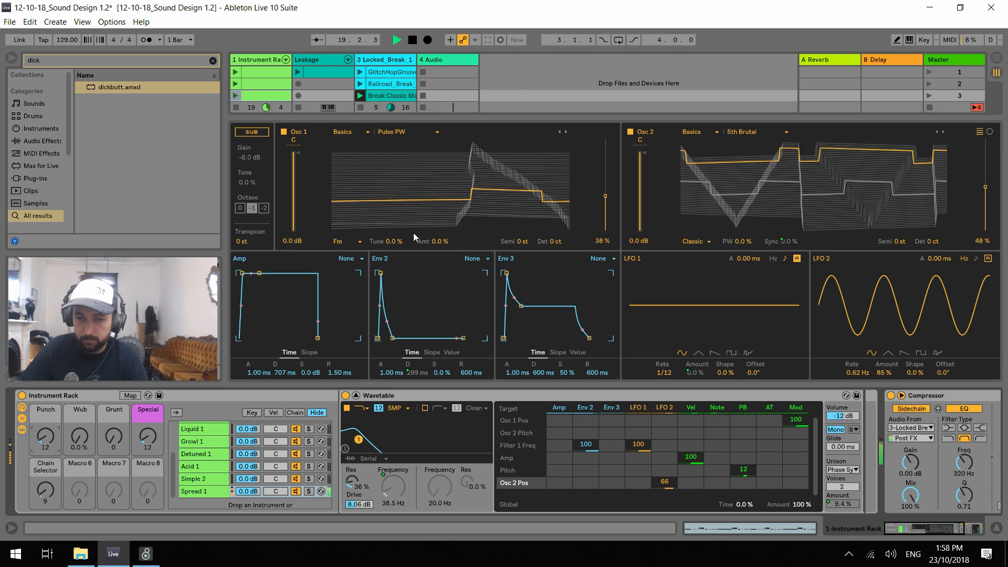
Audition Osc 2 alone, re-enable Osc 1, and play it with Osc 2 switched off
click(284, 131)
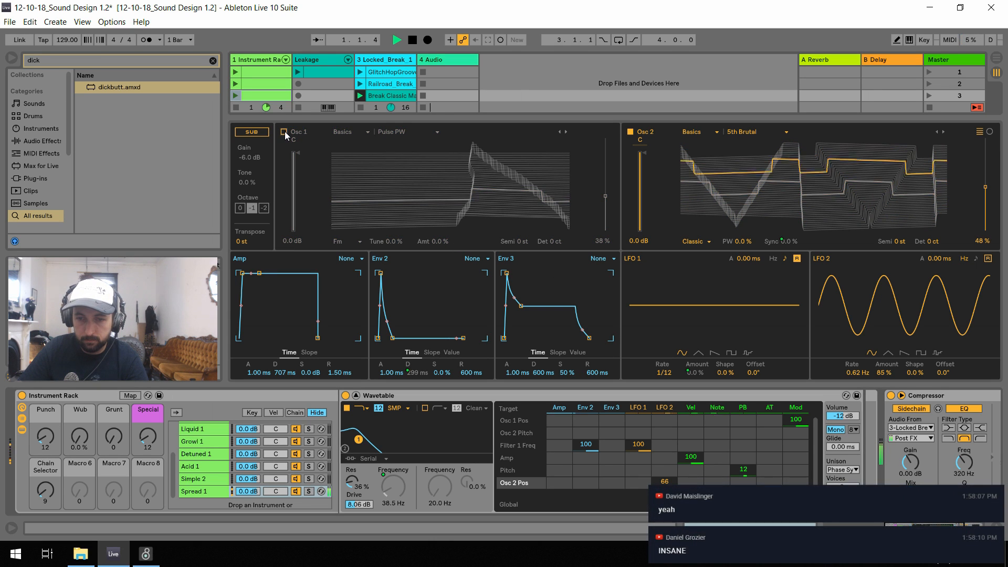
key(space)
click(284, 132)
key(space)
click(630, 132)
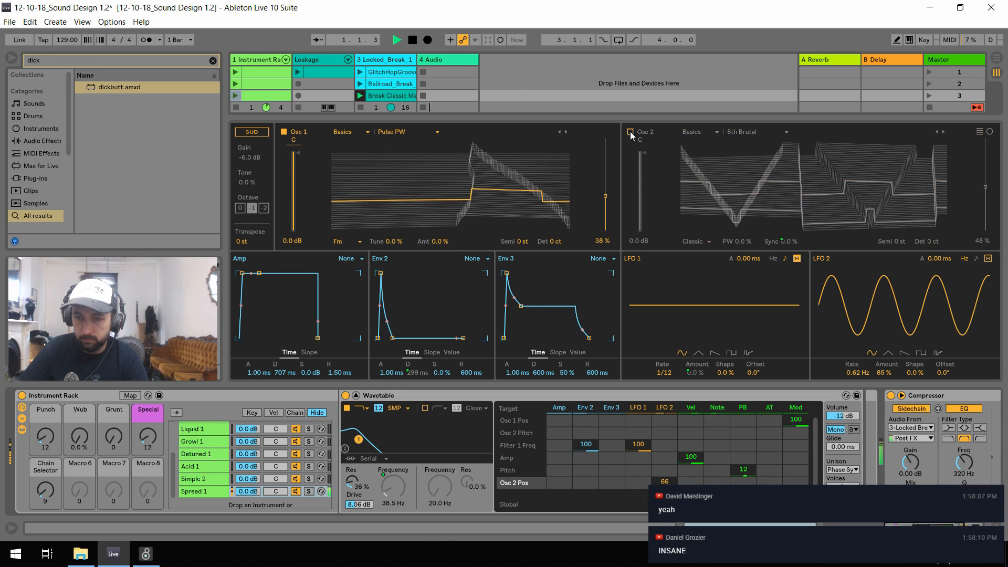
key(space)
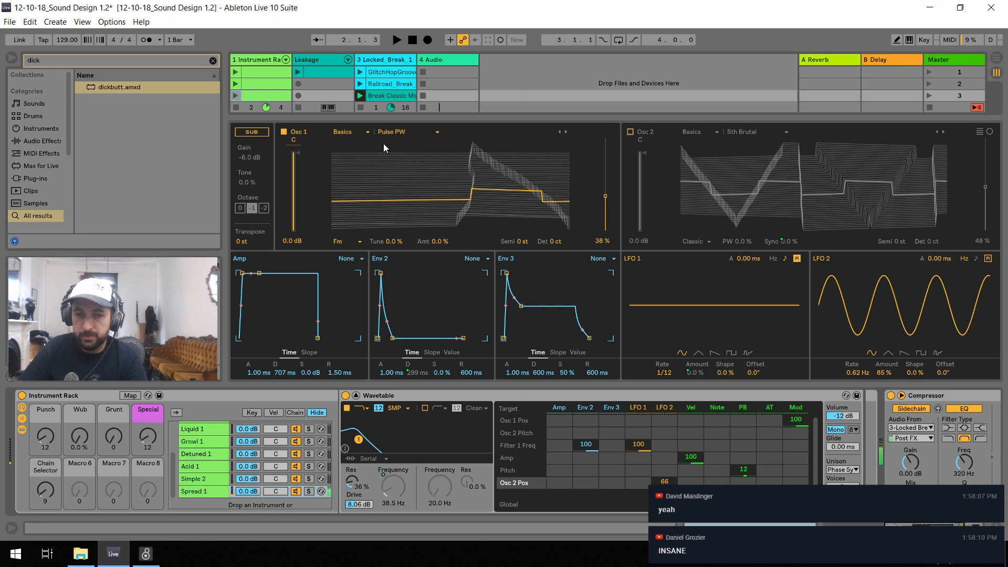
Change Osc 1 to Swept Noise from the Noise category and set its position to 52%, then 35%, while auditioning
click(367, 132)
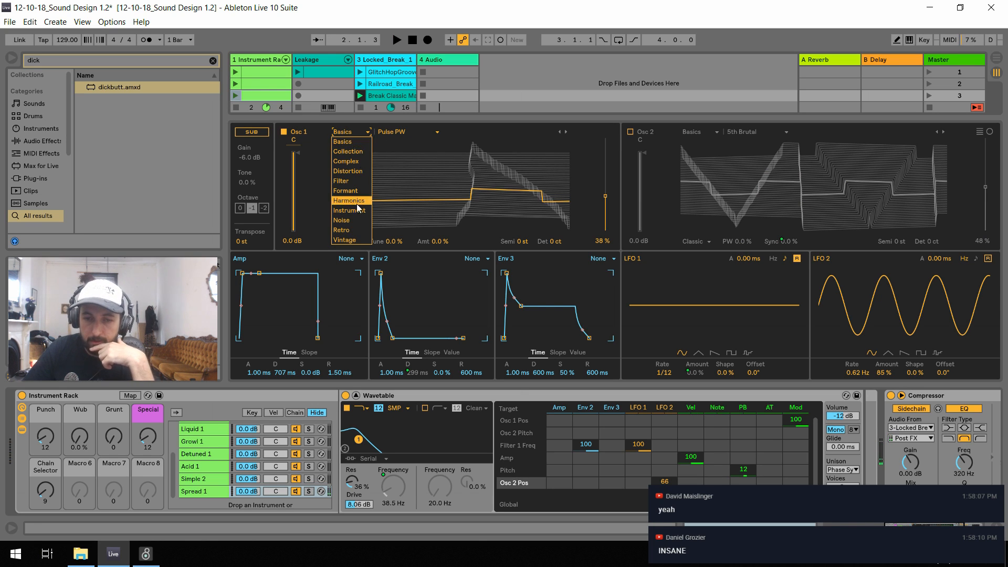
click(353, 221)
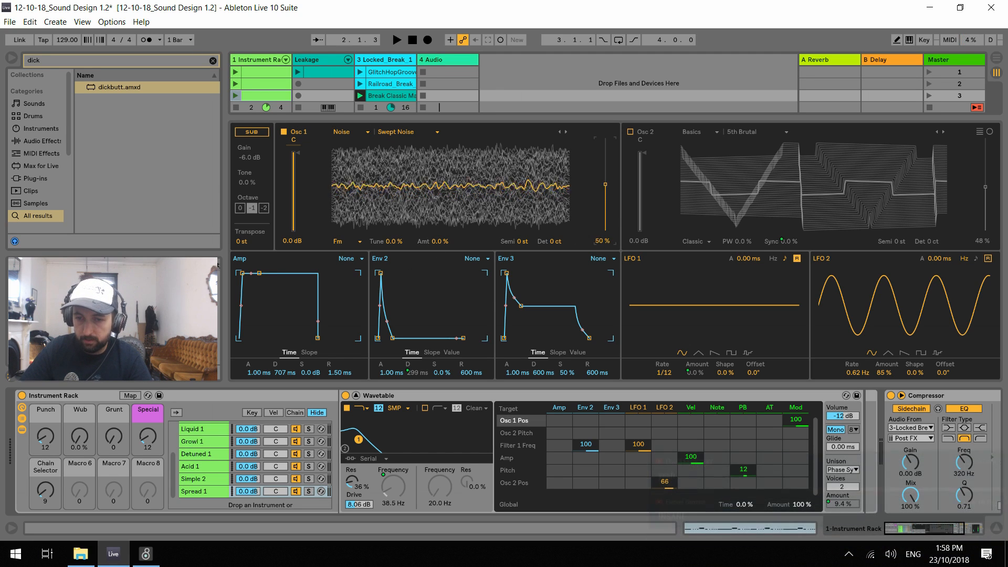
drag(606, 196, 606, 185)
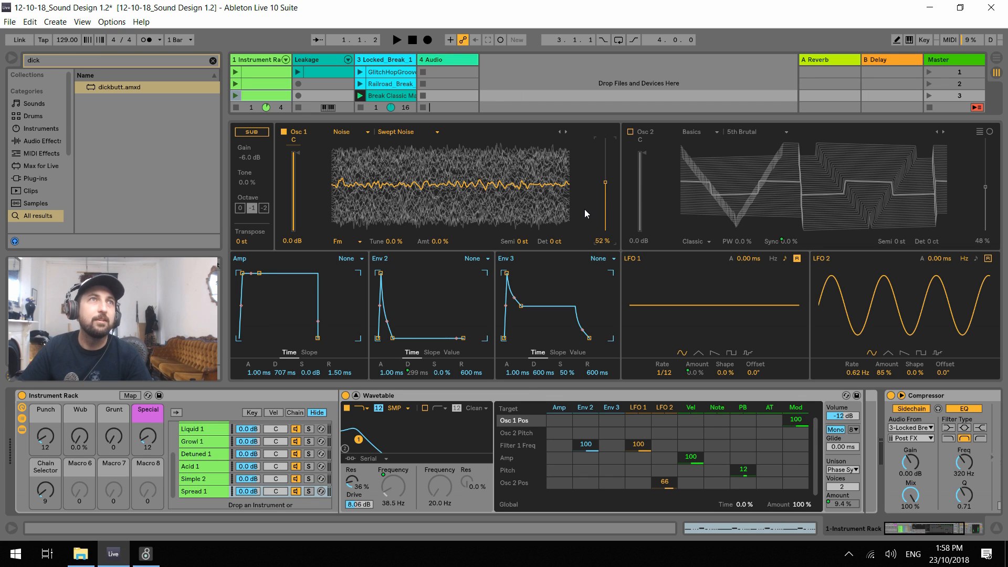
click(396, 40)
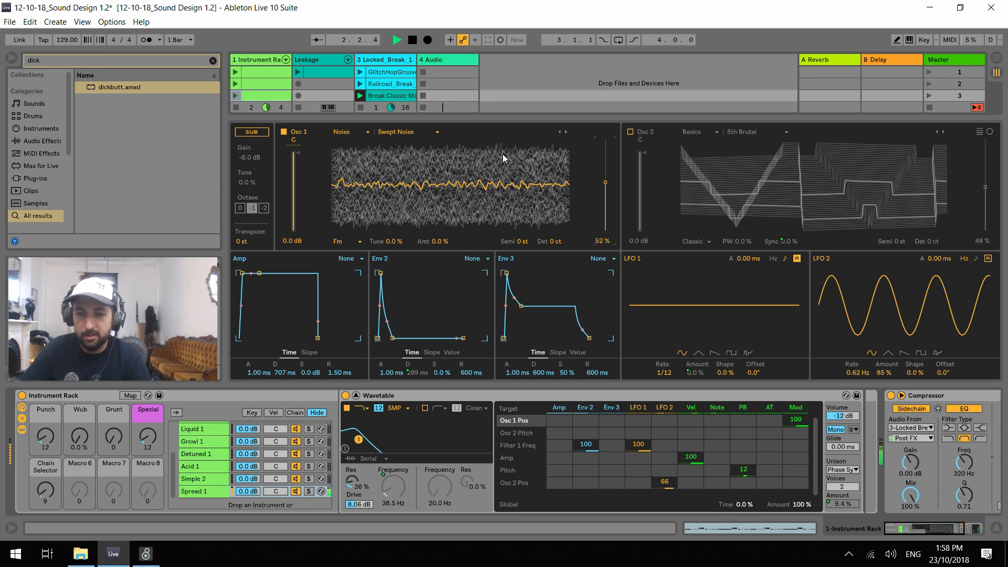
key(space)
drag(605, 188, 606, 200)
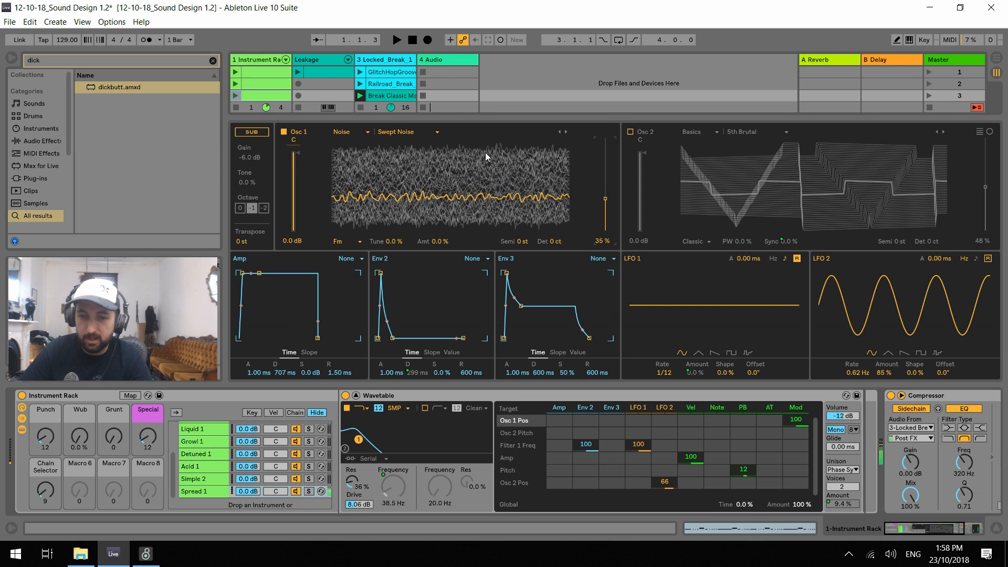
Switch Osc 1 to the HP Noise wavetable at 48% position and turn Osc 2 back on
click(567, 132)
key(space)
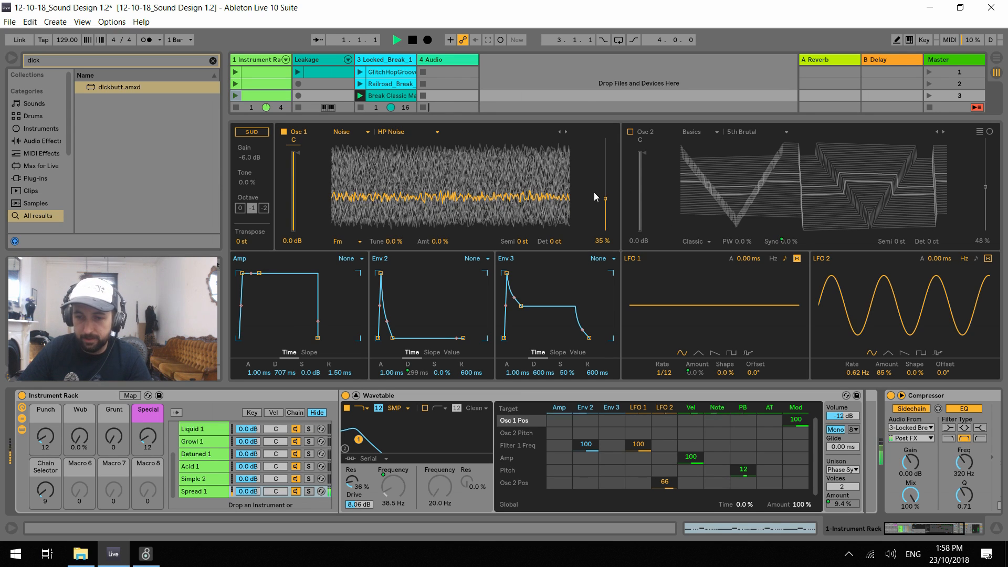
drag(605, 199, 605, 186)
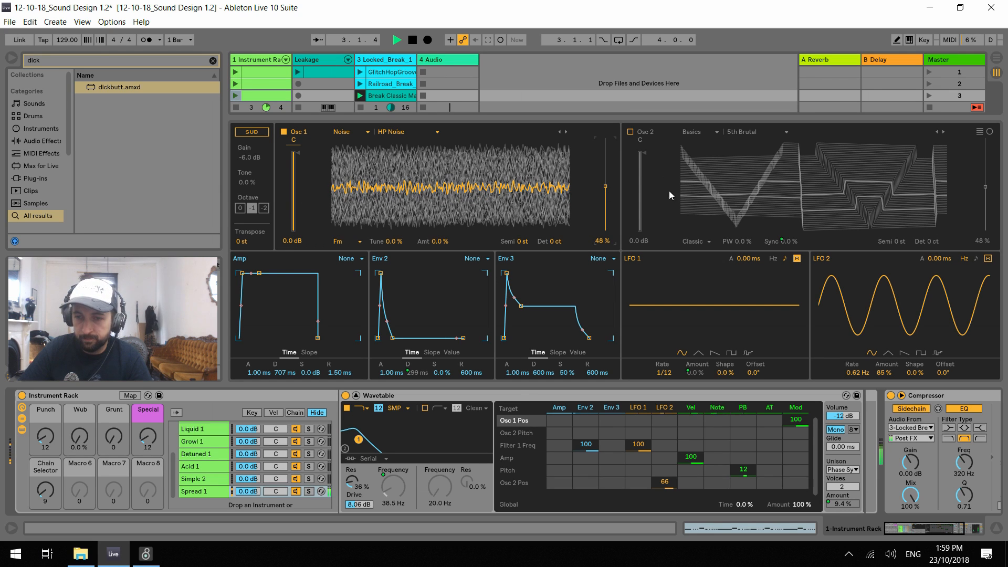
click(630, 132)
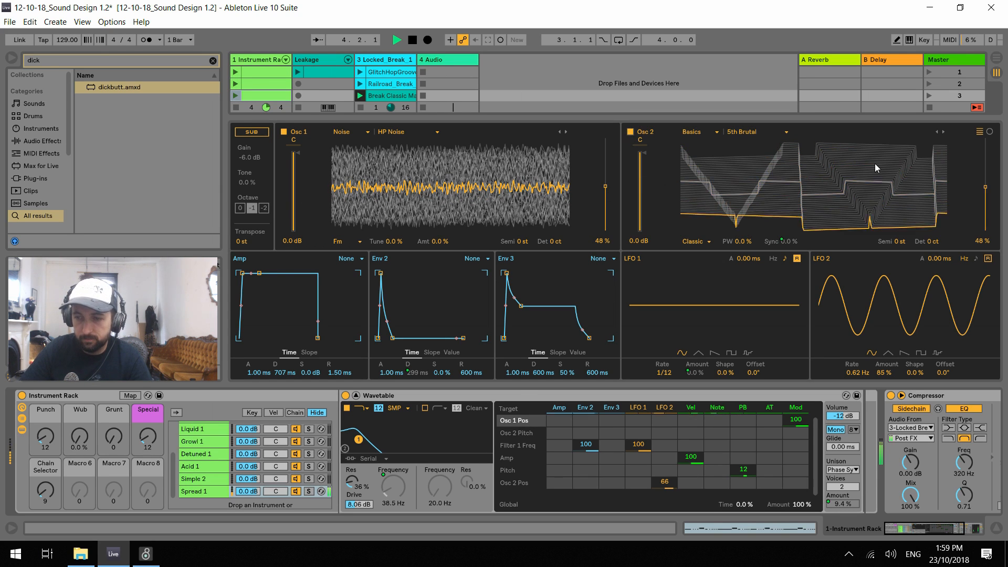
Set LFO 2's modulation of Osc 2 Pos to 39 and audition the sound
drag(665, 482, 664, 492)
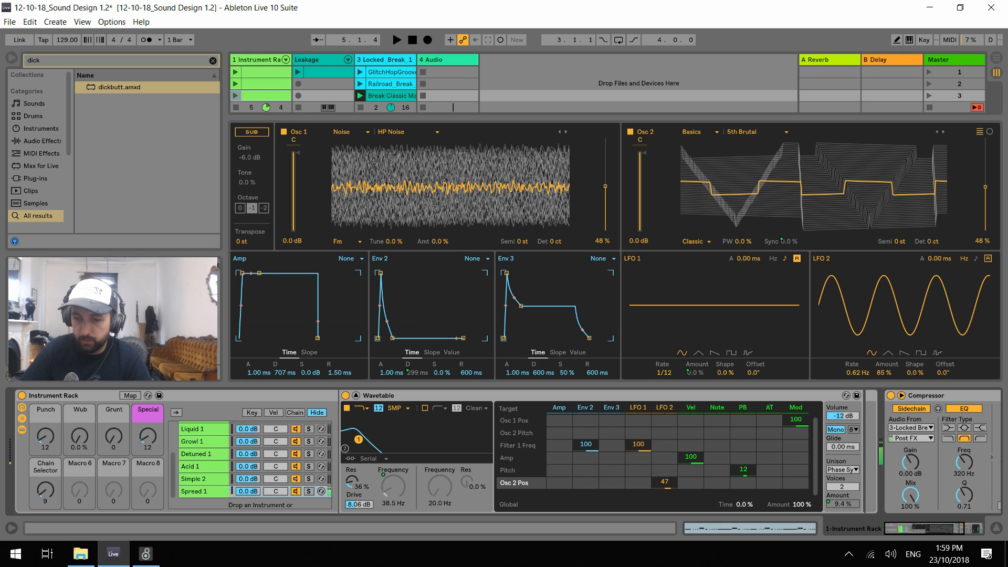
key(space)
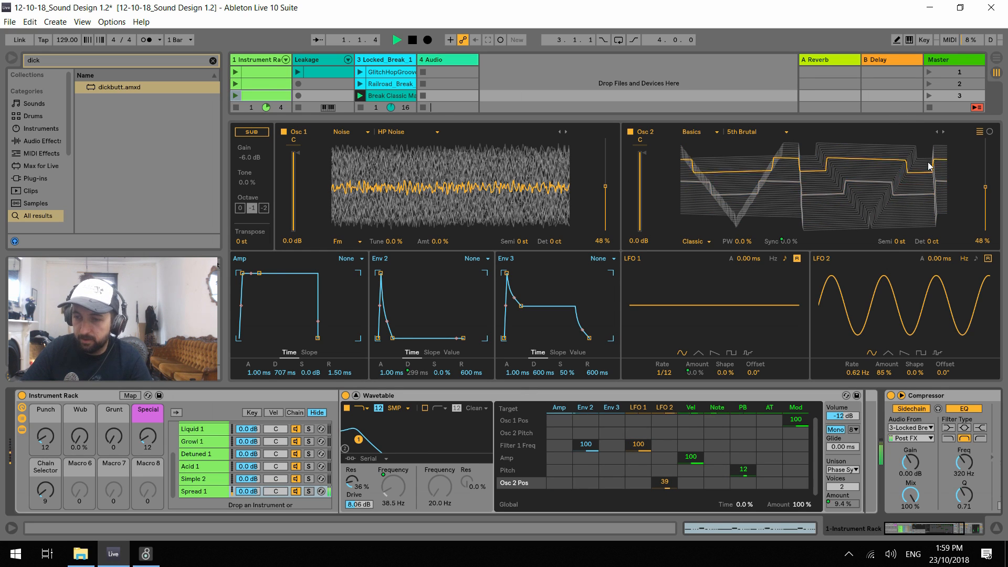
key(space)
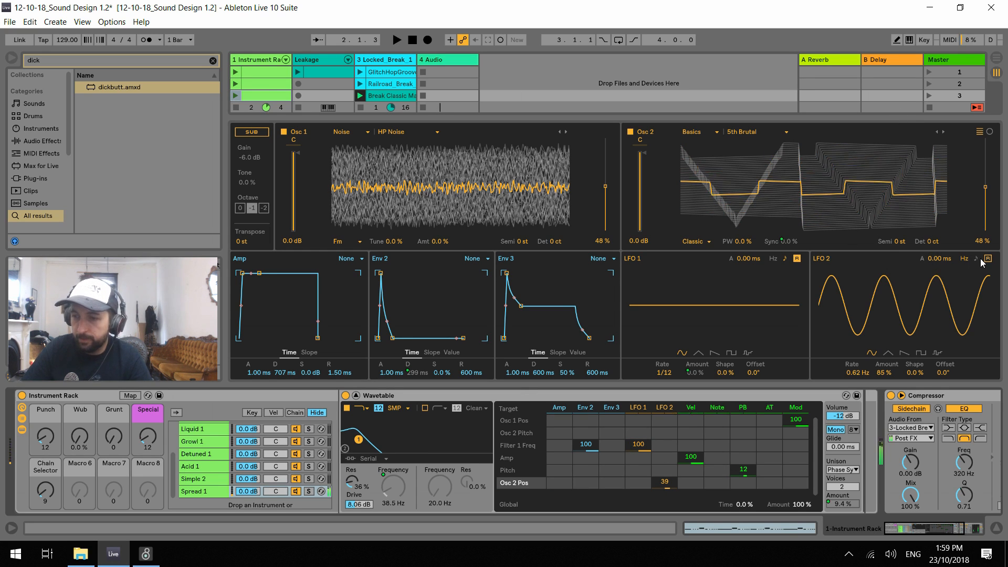
Change LFO 2 to a falling saw shape with a tempo-synced 1/8 rate and play the clip
click(904, 353)
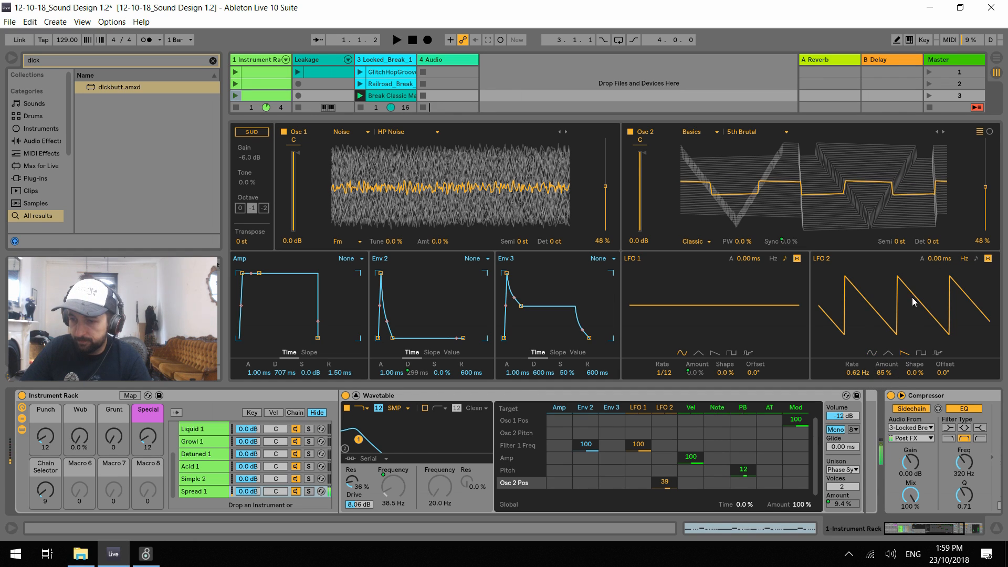
click(976, 259)
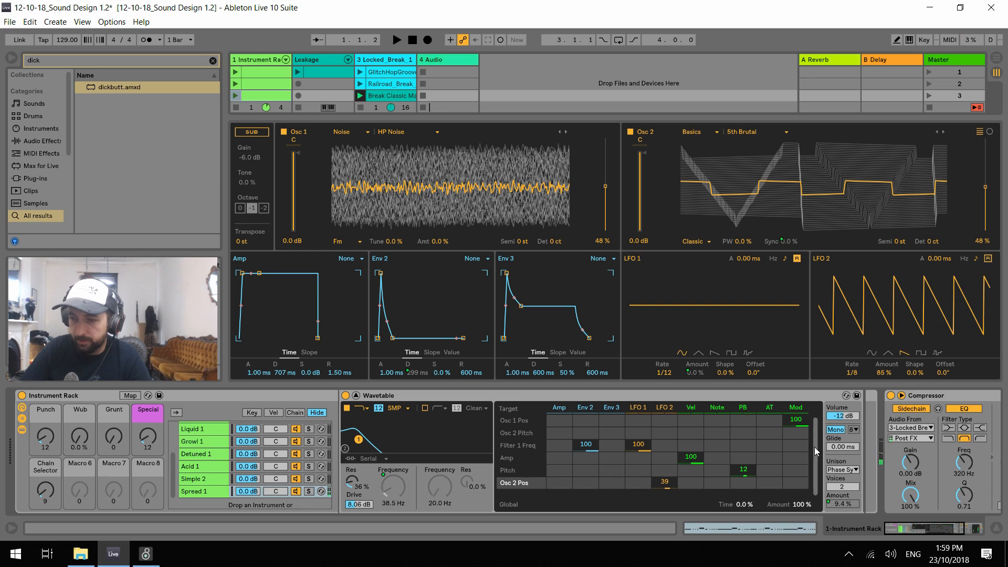
key(space)
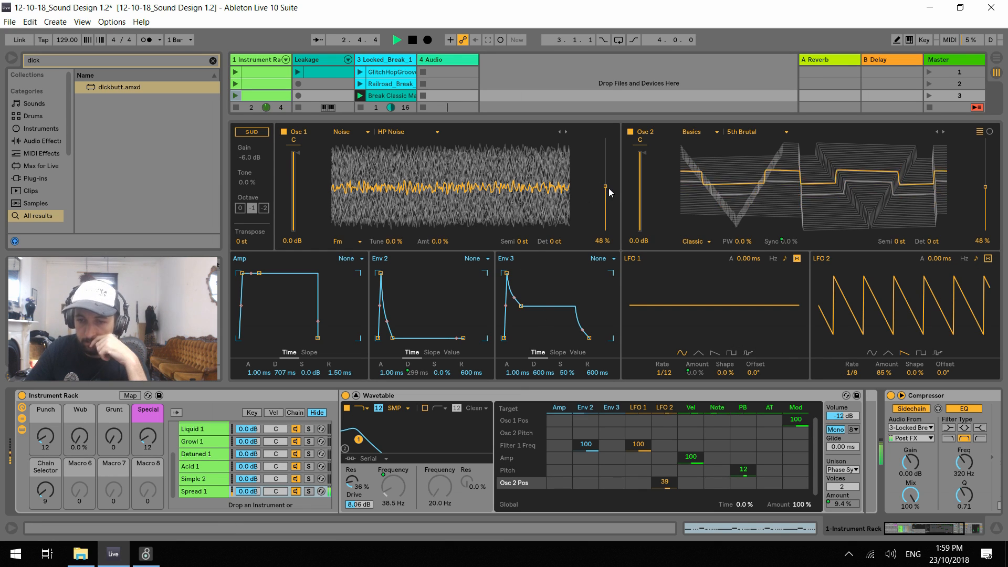
Browse Osc 1's Noise wavetables during playback, choosing Pouring Rain with the position at 44%
drag(605, 186, 606, 165)
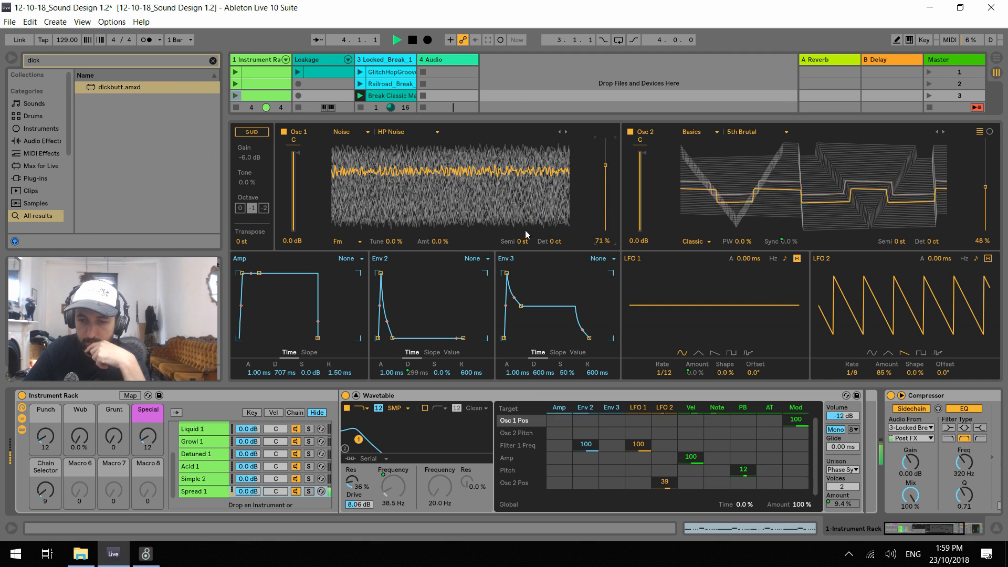
drag(523, 241, 524, 210)
click(563, 132)
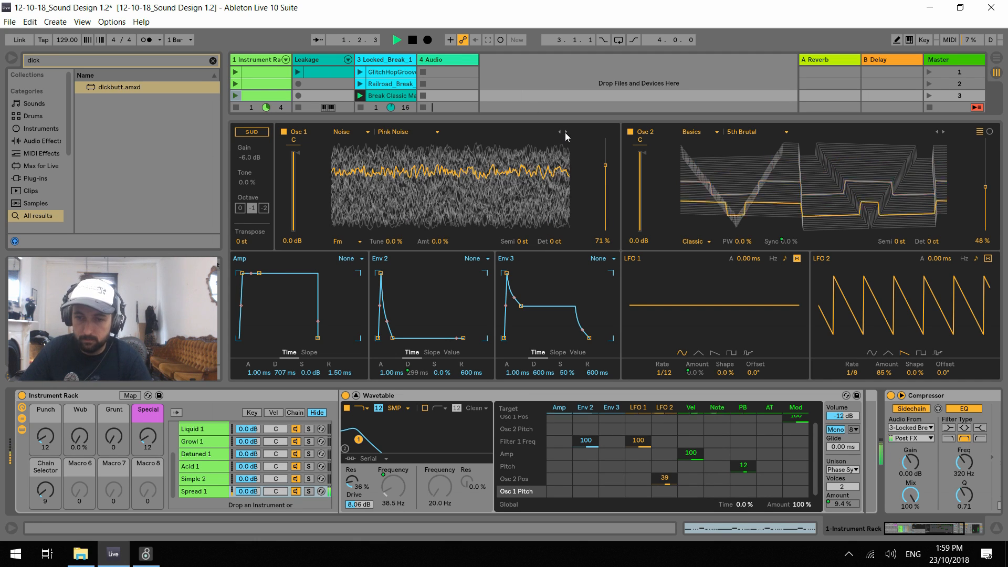
click(563, 133)
click(563, 133)
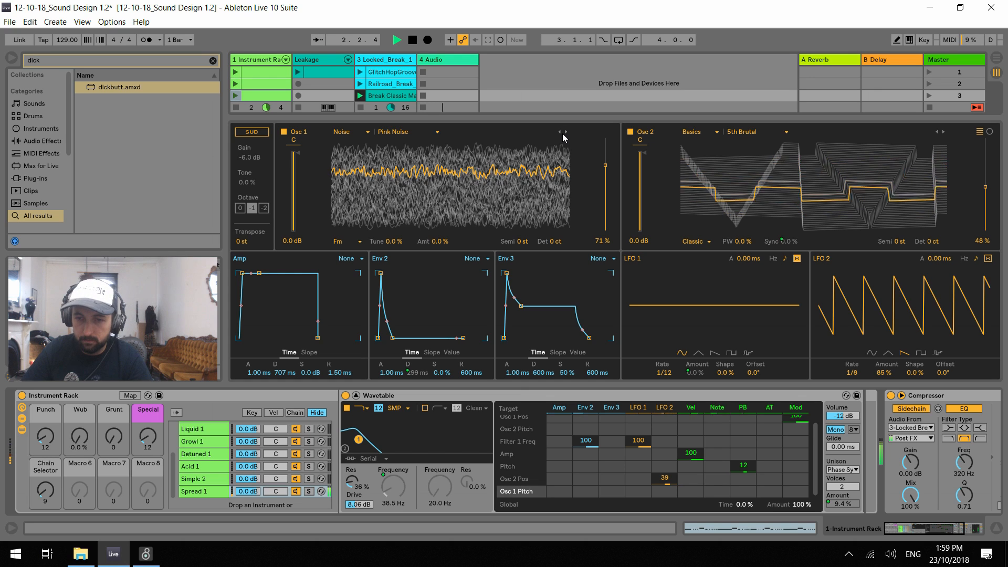
click(563, 133)
click(566, 132)
drag(606, 166, 606, 190)
click(565, 132)
click(565, 134)
Set the Punch macro to 38, Special to 2, and Wub to 28% while auditioning the clip
mouse_move(46, 436)
mouse_down()
mouse_move(46, 392)
mouse_move(45, 443)
mouse_up()
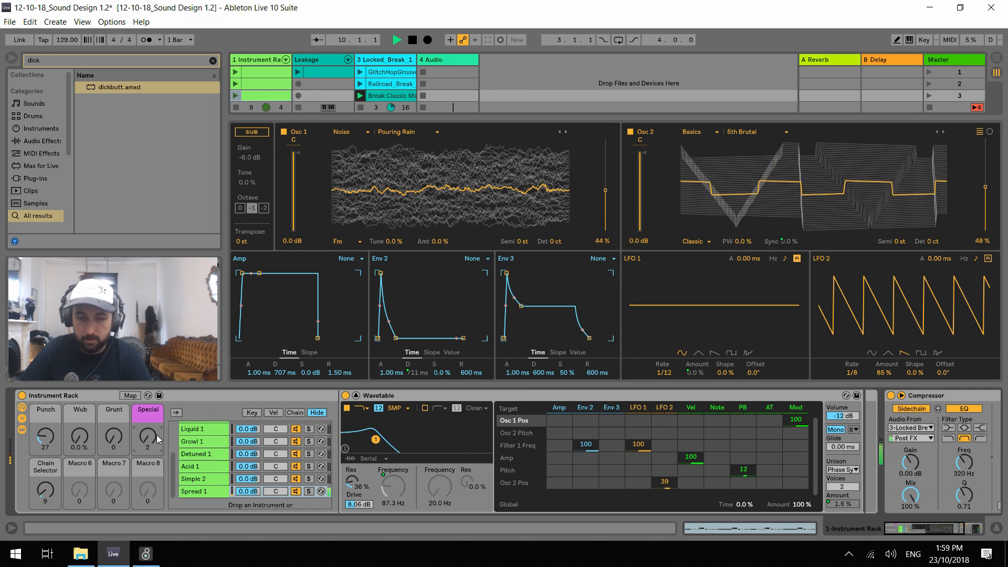
key(space)
drag(83, 439, 83, 412)
key(space)
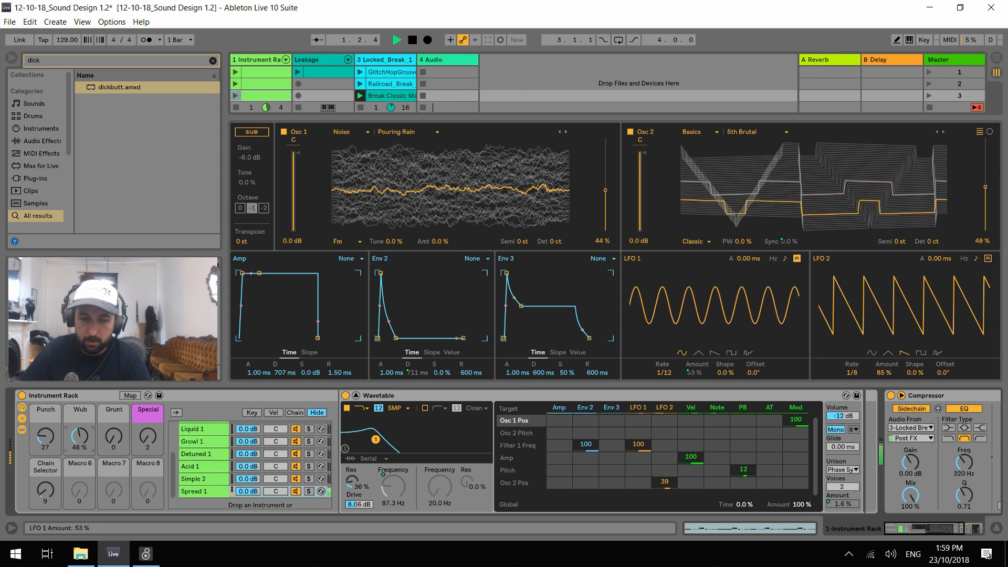
drag(75, 441, 110, 431)
key(space)
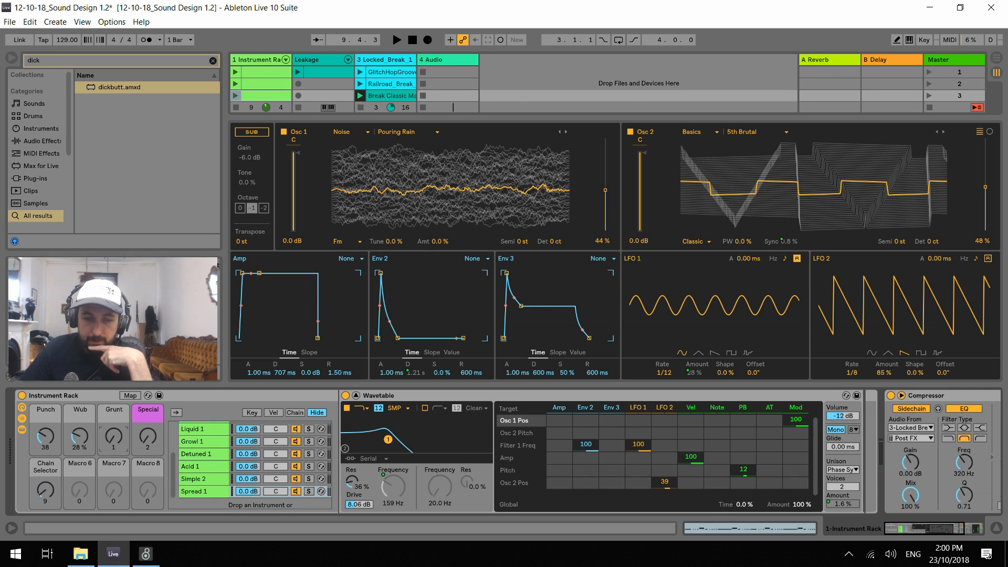
Try the Grunt macro at 78, then reset Grunt and Wub to 0 and set Punch to 16
drag(113, 444, 113, 403)
key(space)
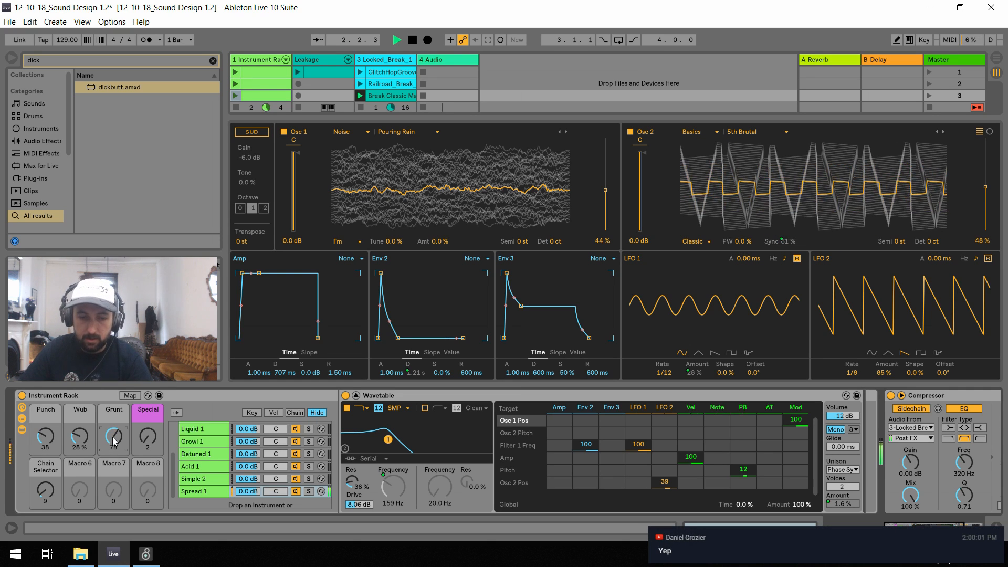
drag(114, 441, 114, 482)
key(space)
click(130, 395)
click(134, 395)
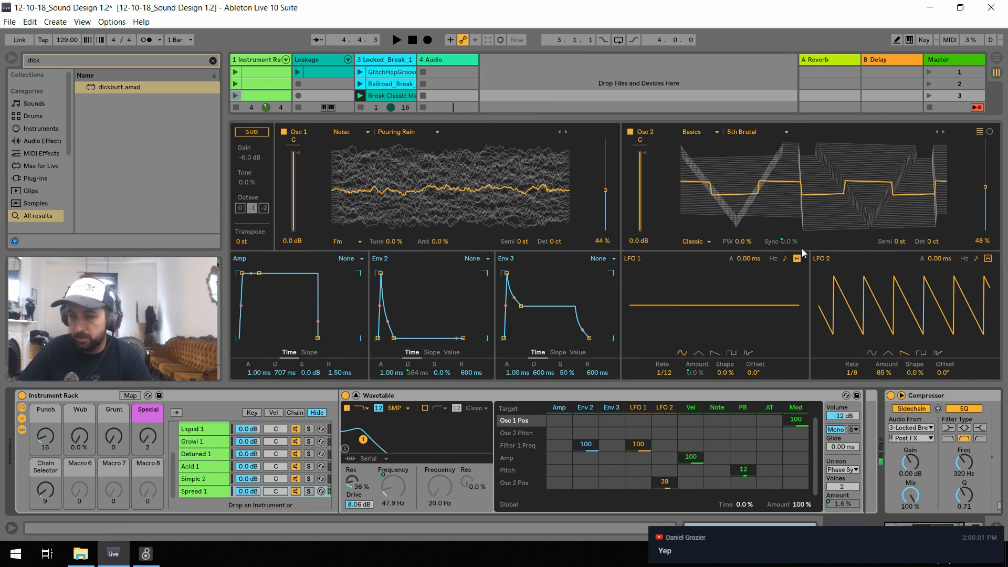
Copy Osc 2's Sync value to the sibling chains
right_click(792, 244)
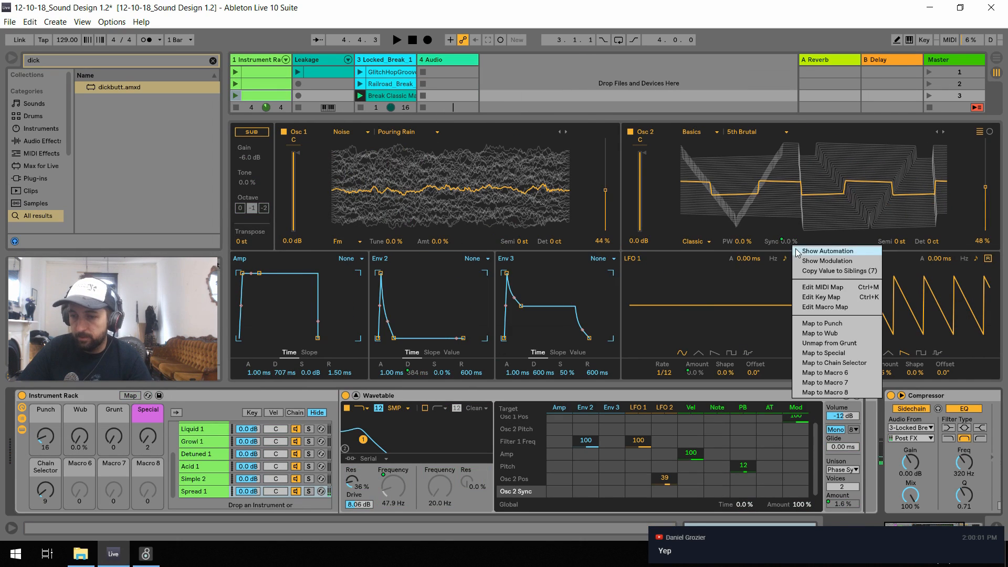
click(862, 271)
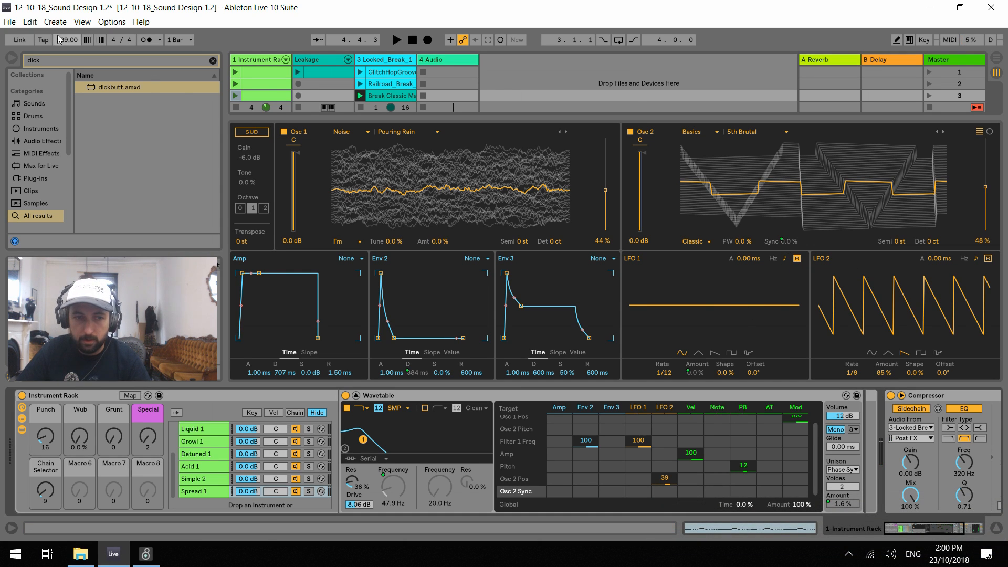
click(30, 22)
click(30, 22)
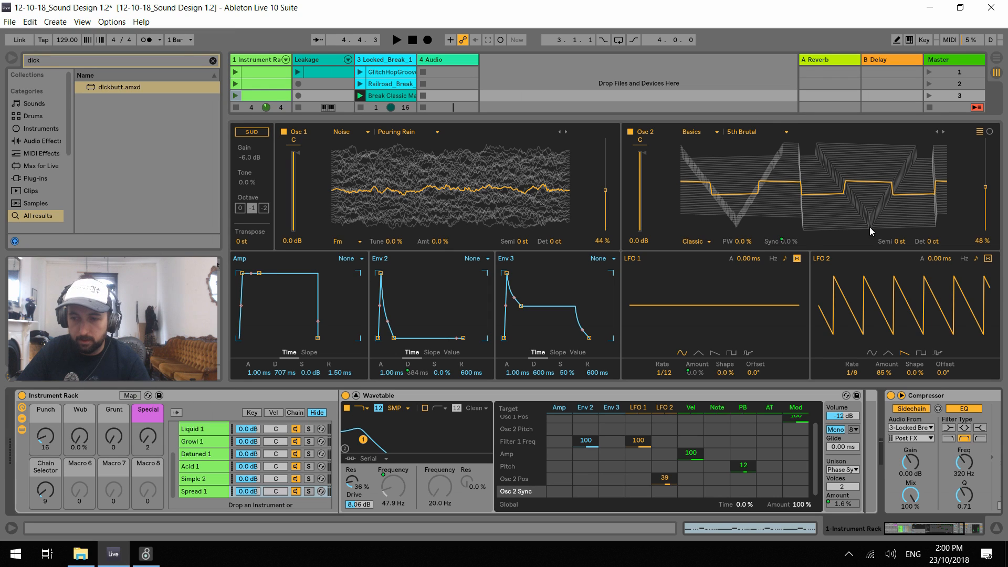
Delete the Live Stream Countdown device from the Master track and return to the Instrument Rack track
click(953, 62)
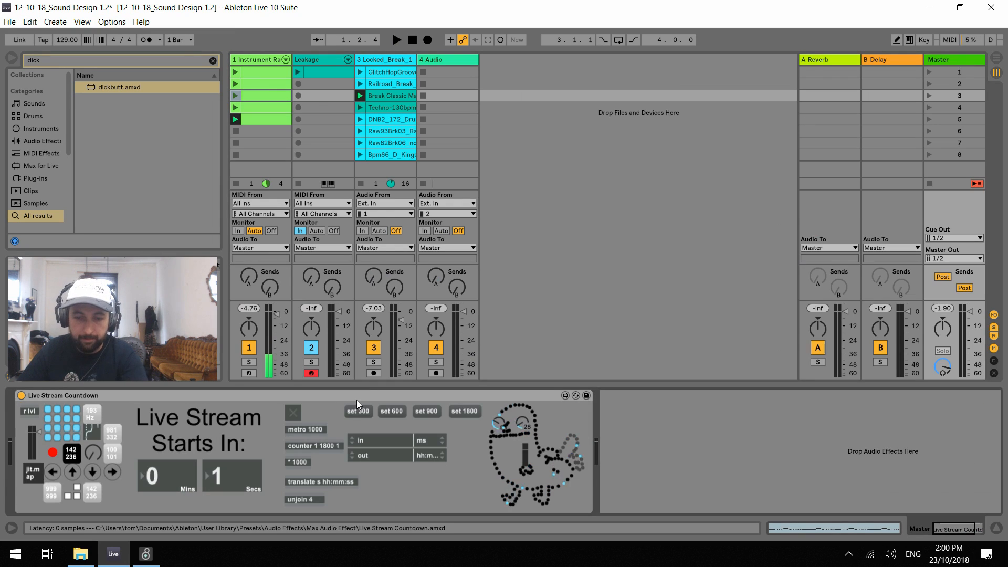
click(403, 398)
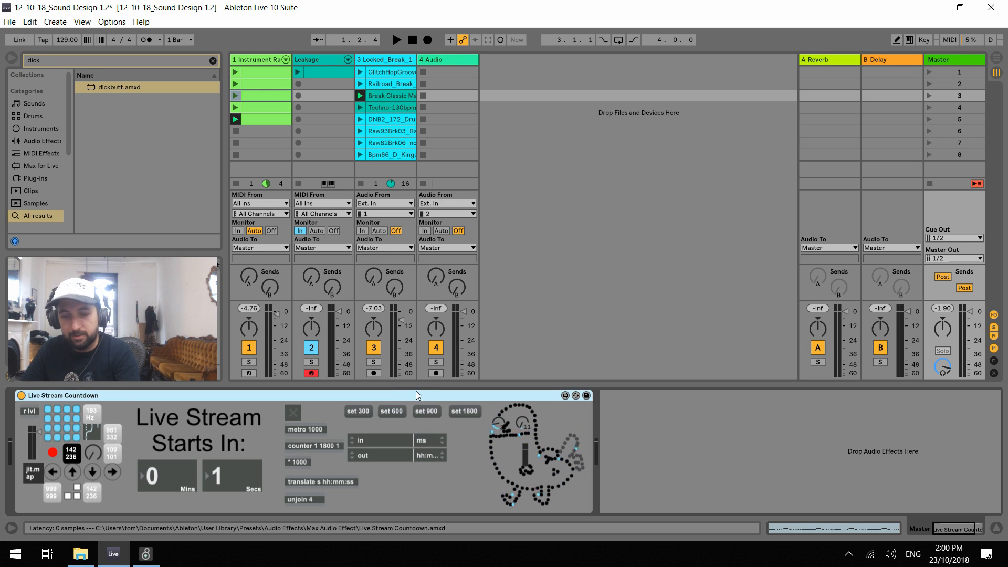
key(Delete)
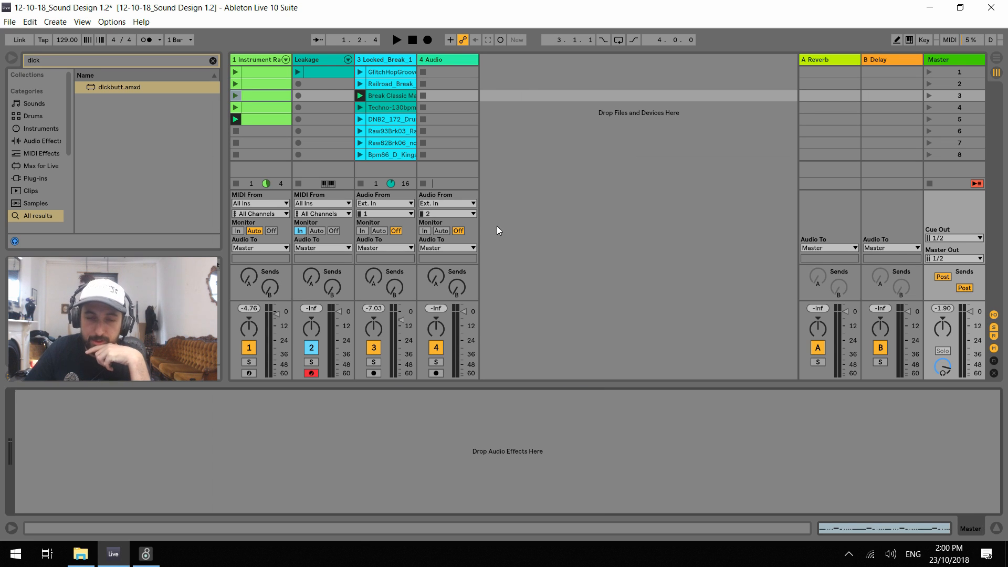
click(258, 60)
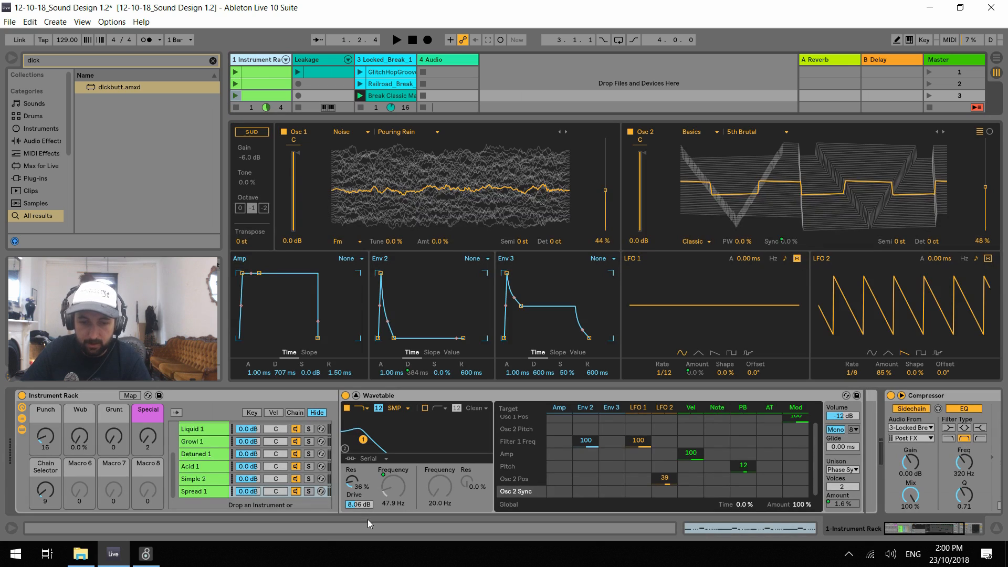
Solo the Spread 1 chain in the rack and play the clip
click(308, 479)
click(309, 491)
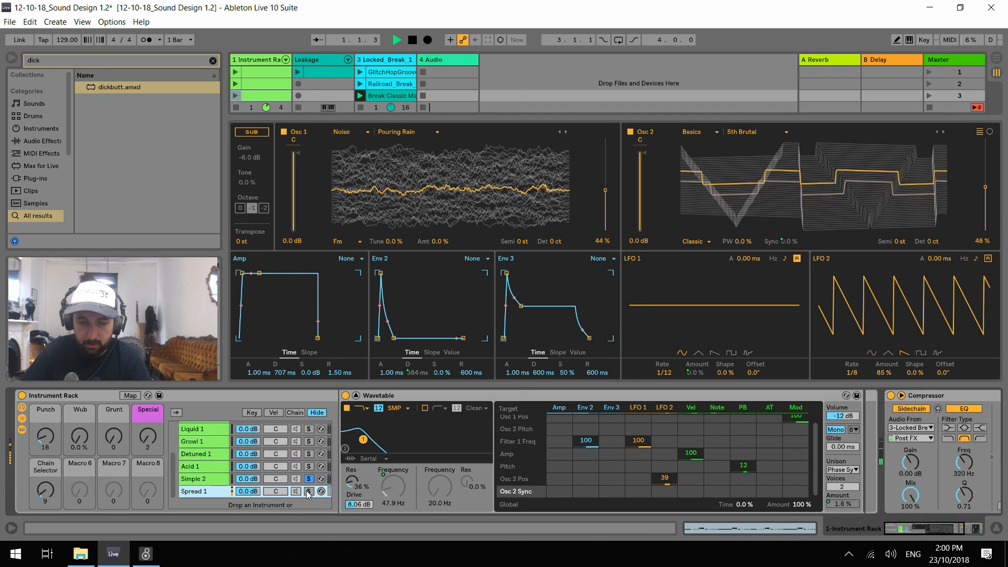
key(space)
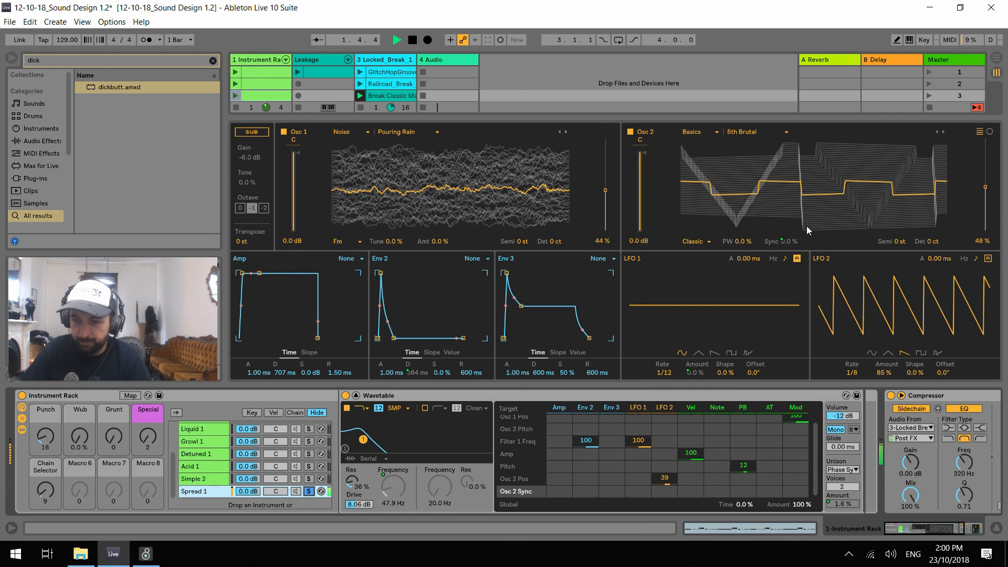
Look through the Wavetable settings of the Simple 2, Acid 1, Detuned 1, Growl 1 and Liquid 1 chains
click(783, 243)
right_click(786, 243)
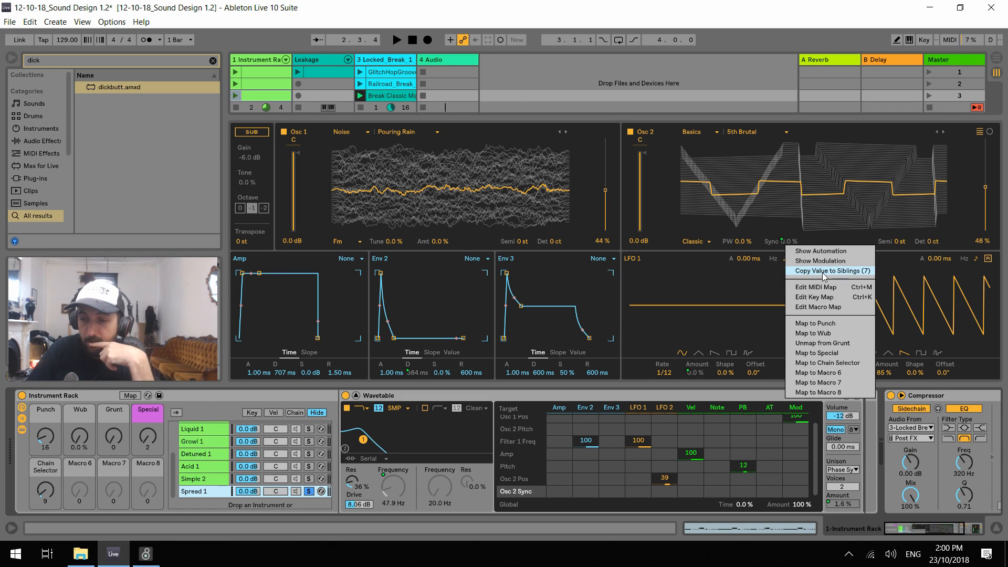
click(208, 481)
click(204, 479)
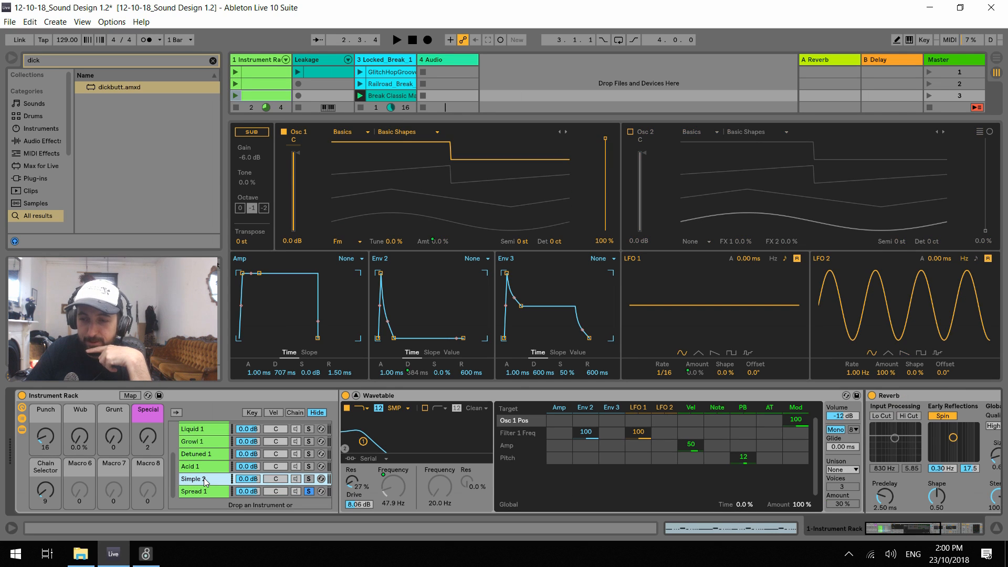
click(203, 467)
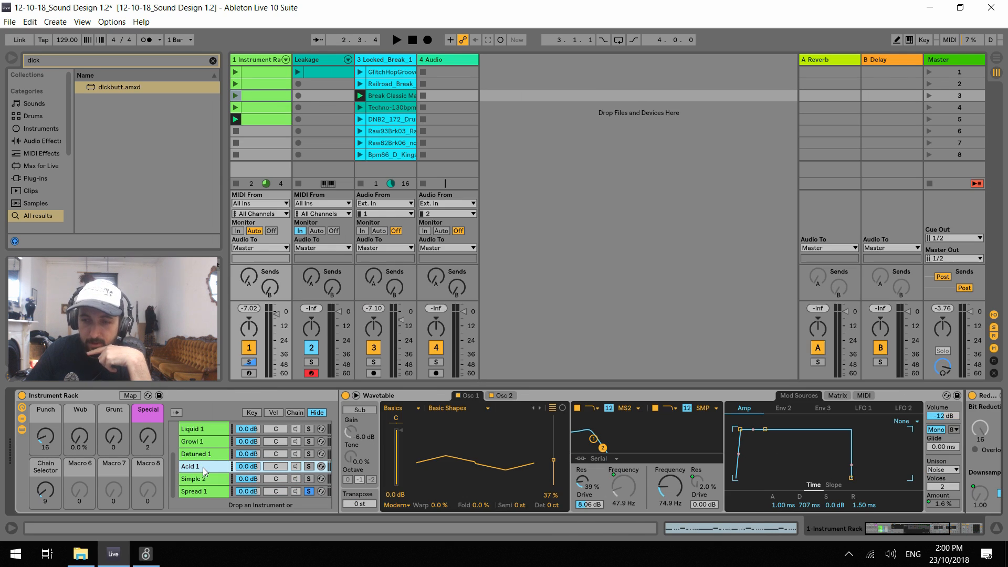
click(358, 396)
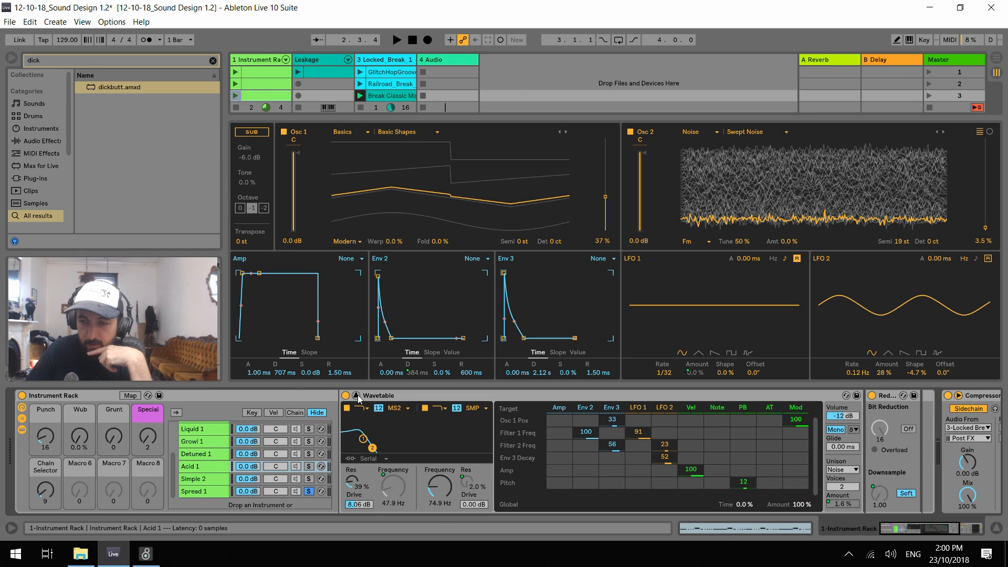
click(204, 455)
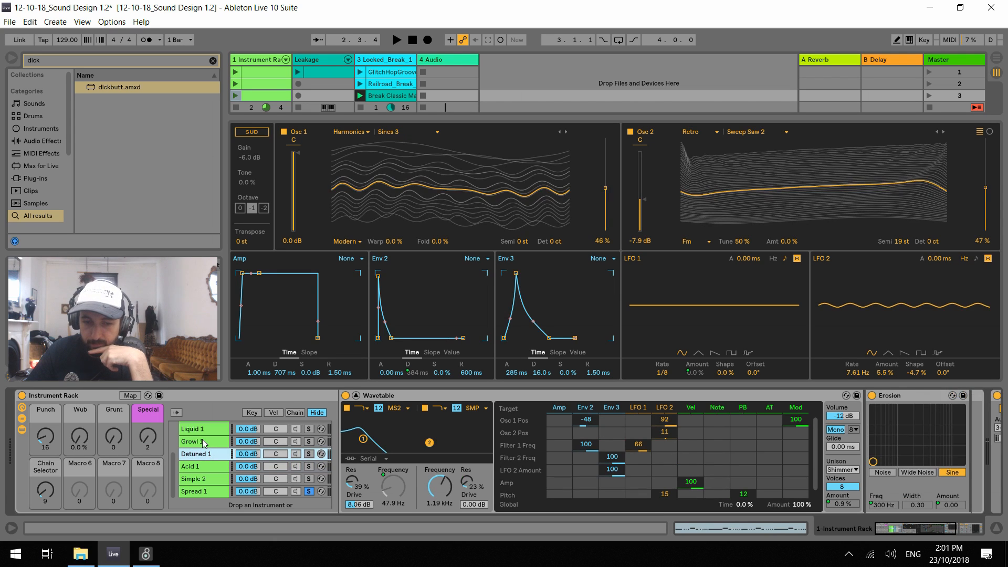
click(204, 444)
click(204, 431)
scroll(207, 461, up, 3)
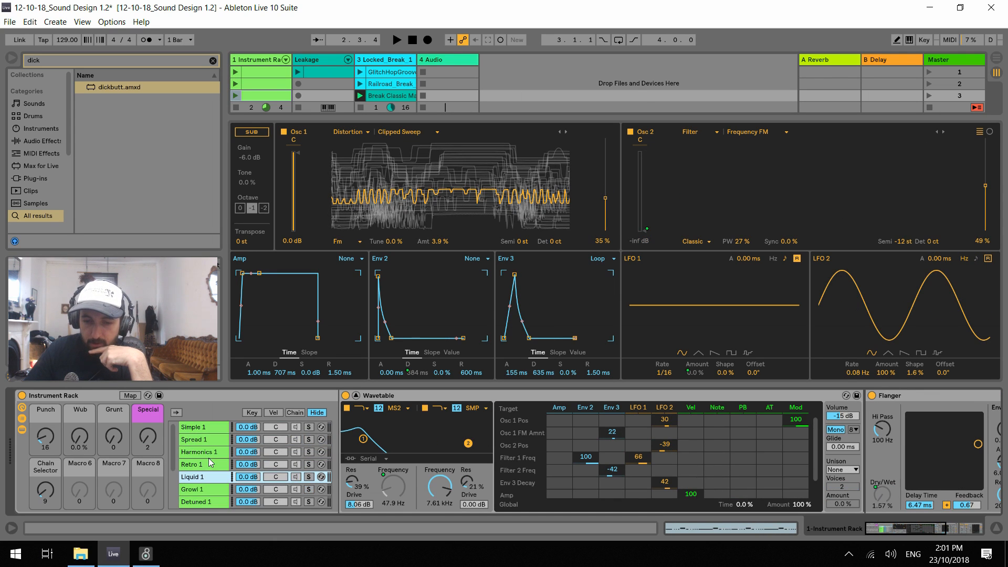
scroll(210, 462, down, 3)
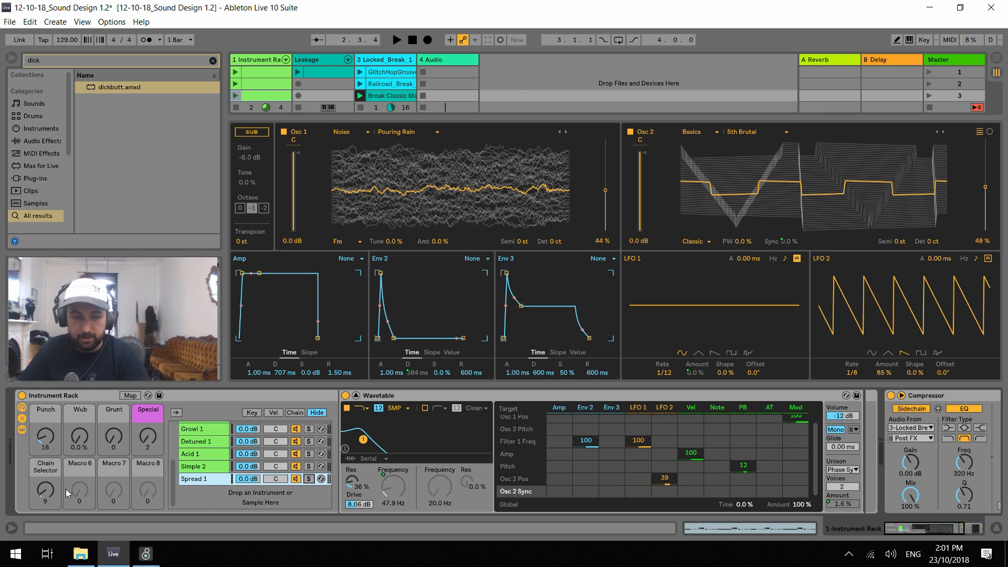
Reset the Chain Selector macro to 0 and step it back up to 9 during playback to audition the chains
drag(45, 490, 45, 509)
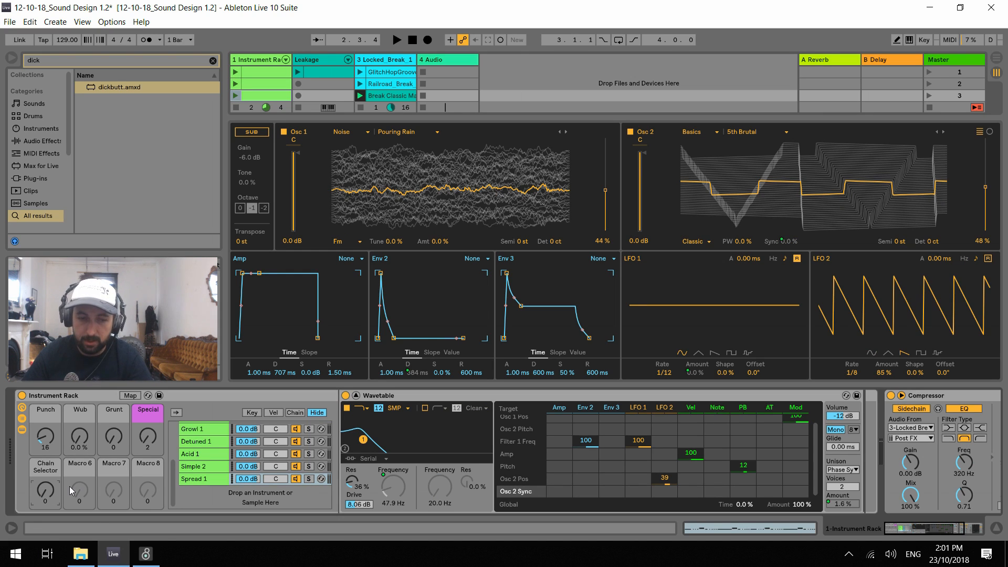
key(space)
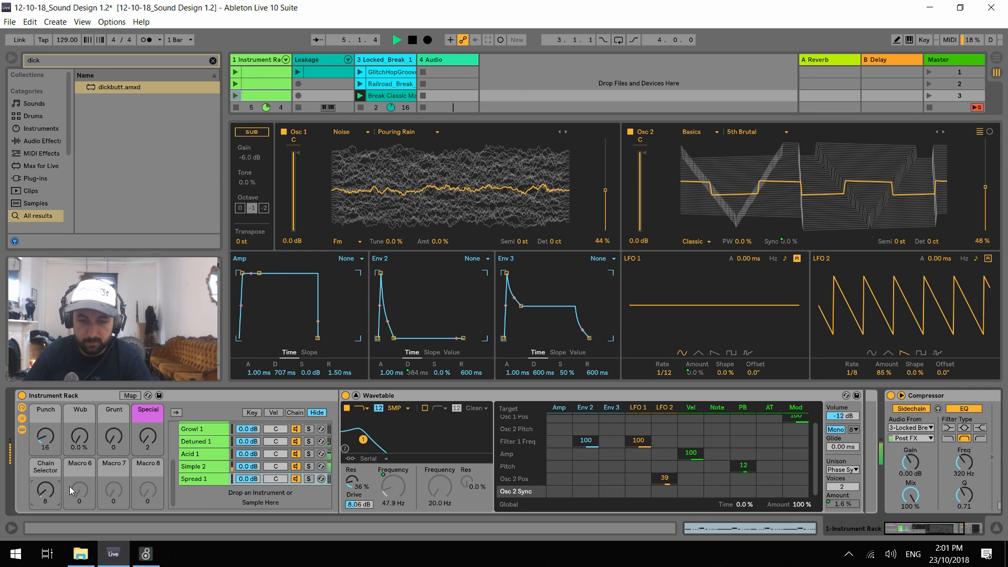
key(Up)
key(space)
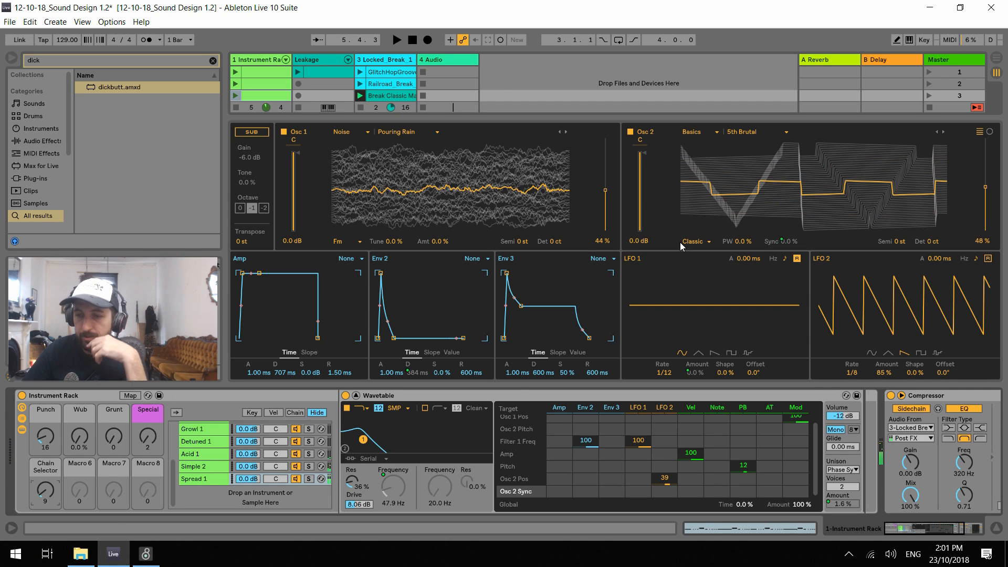
Unmap Osc 2's Sync in the Spread 1 chain from the Grunt macro
right_click(778, 246)
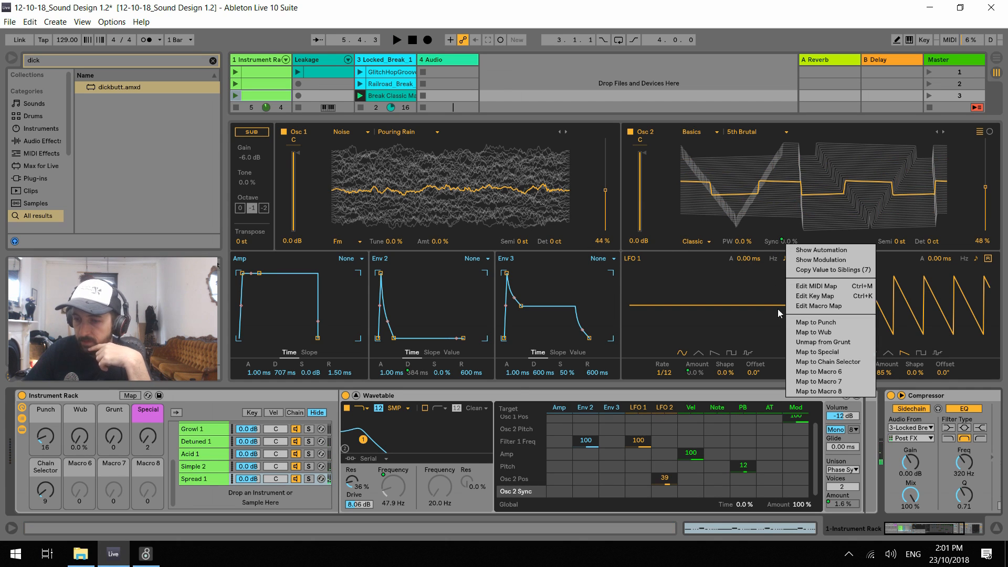
click(837, 344)
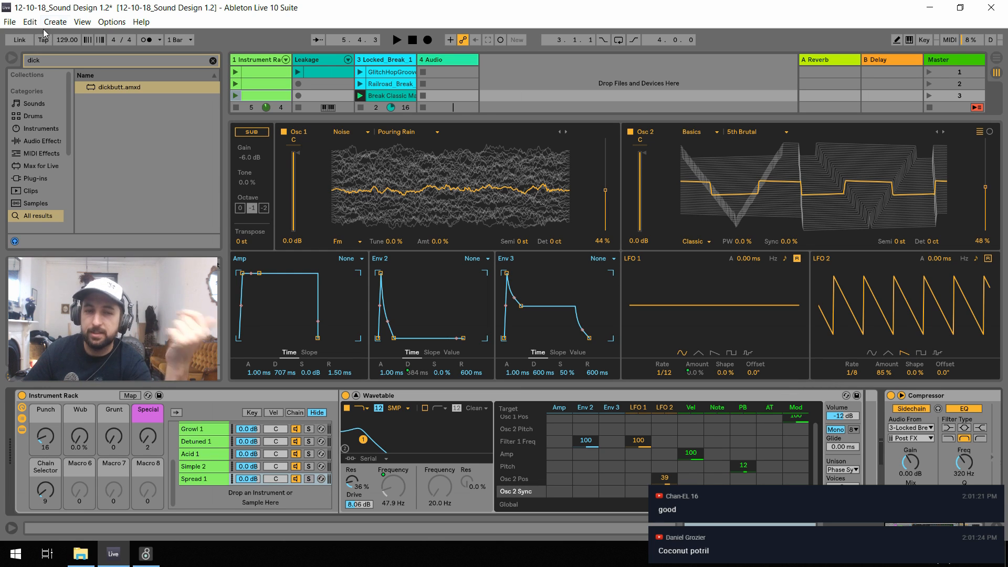
click(30, 23)
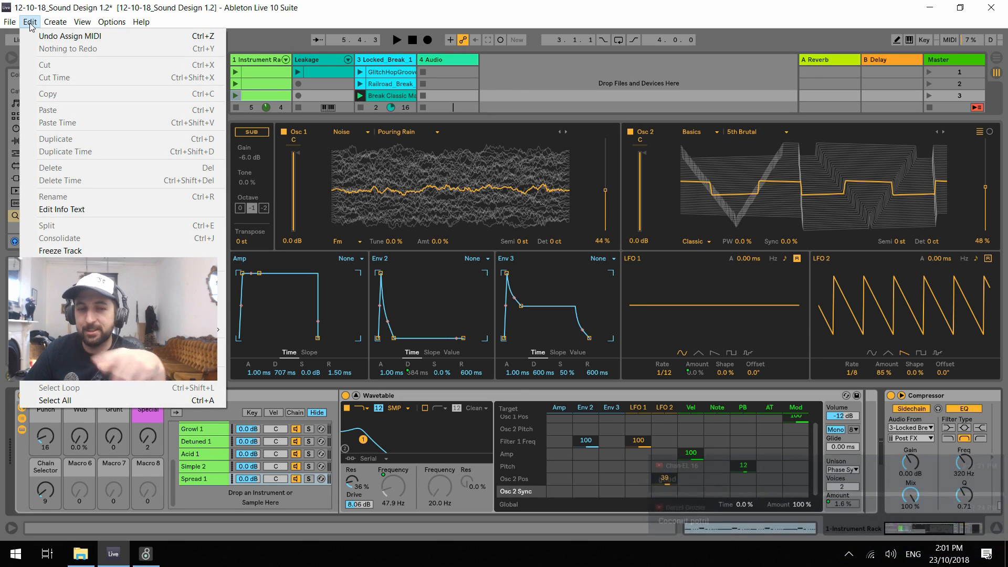
click(30, 23)
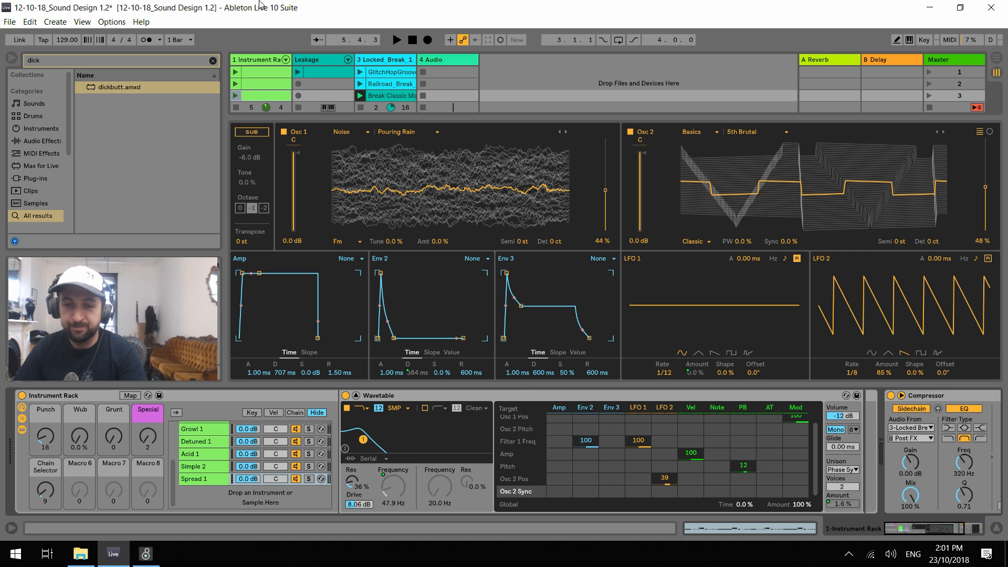
Enlarge the expanded Wavetable view and play the Spread 1 chain in short passes
drag(464, 116, 464, 102)
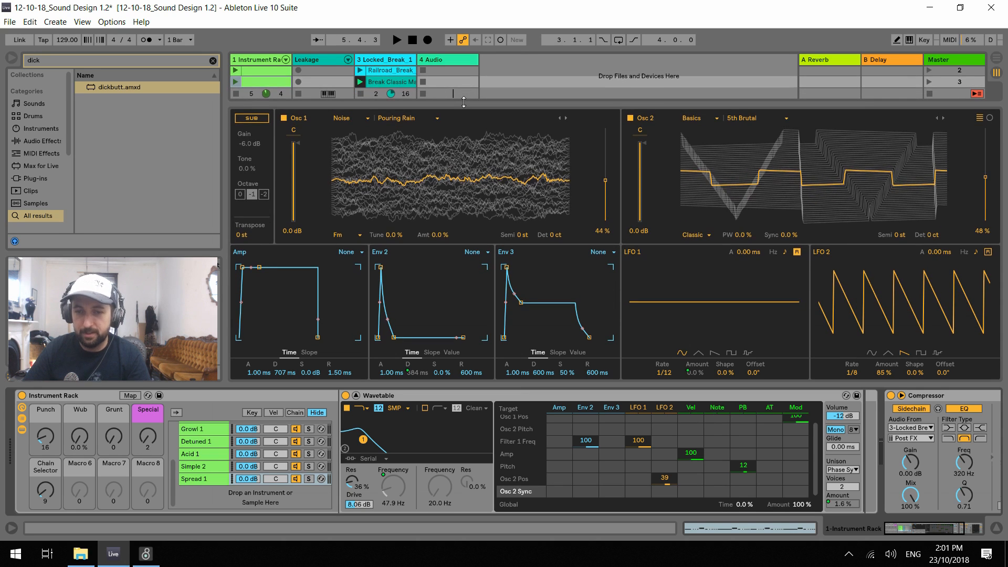
key(space)
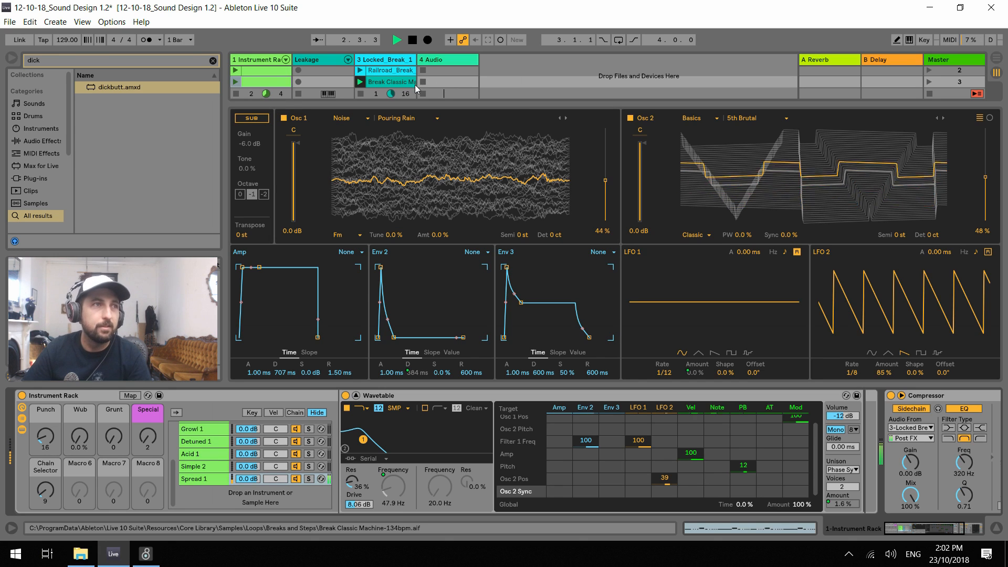
key(space)
key(space)
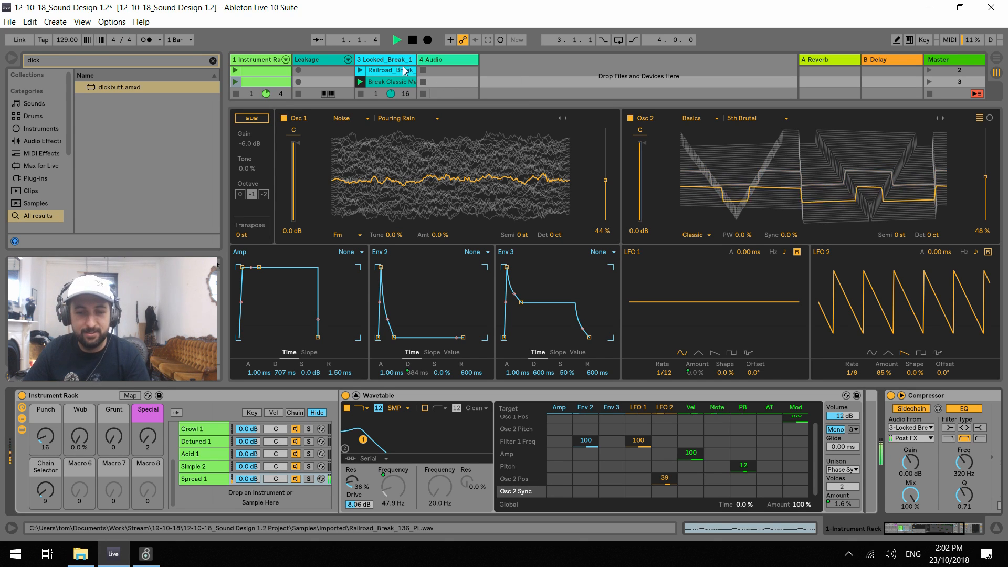
Try the Wub macro at 38% during playback, reset it to 0%, and set Punch to 17
key(space)
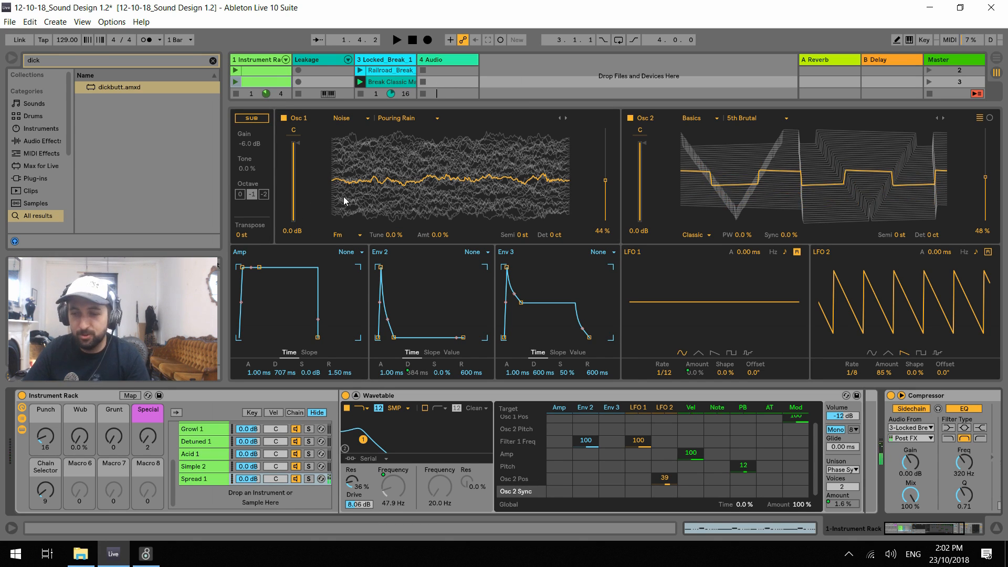
key(space)
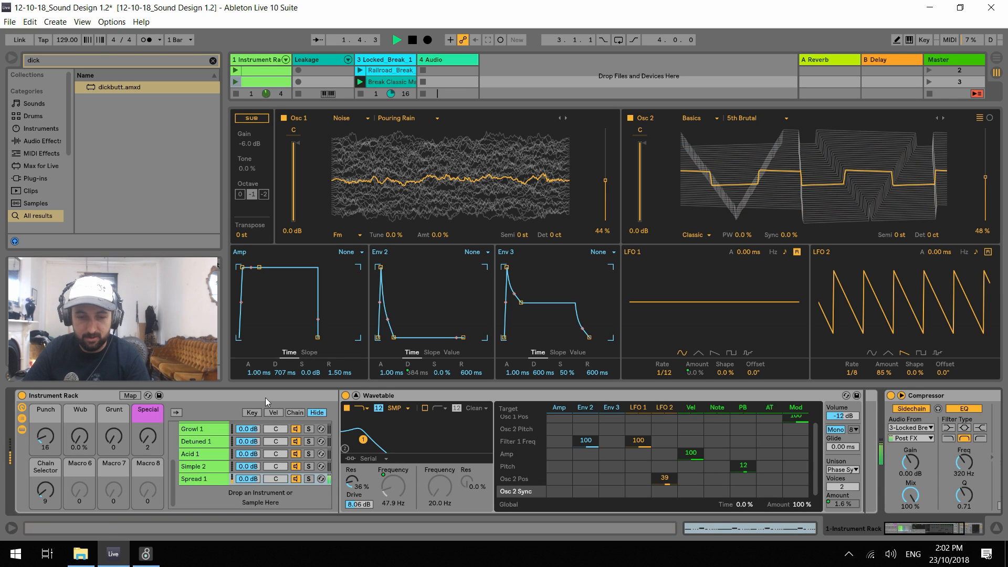
drag(80, 437, 80, 417)
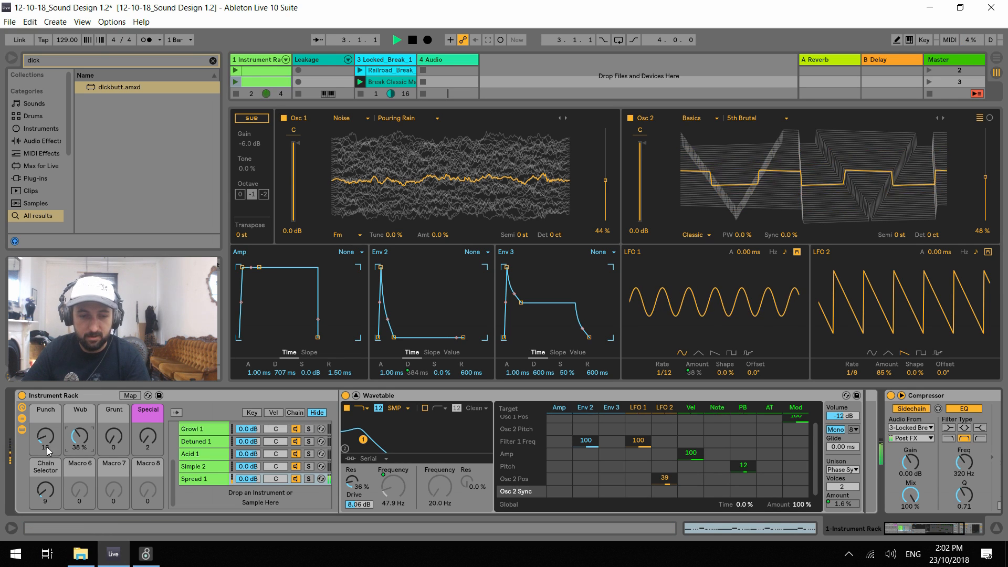
drag(47, 448, 47, 447)
double_click(79, 439)
key(space)
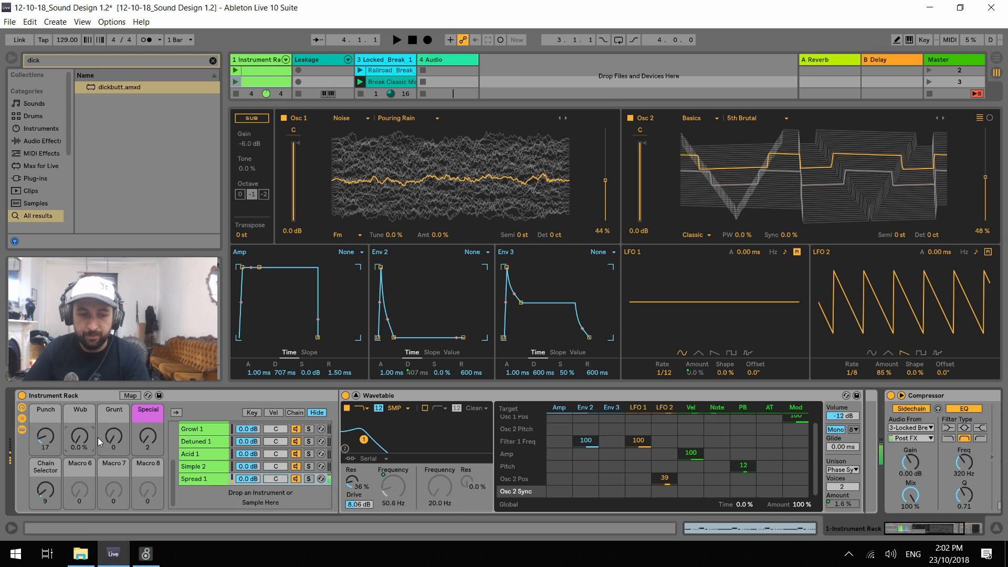
drag(112, 440, 112, 434)
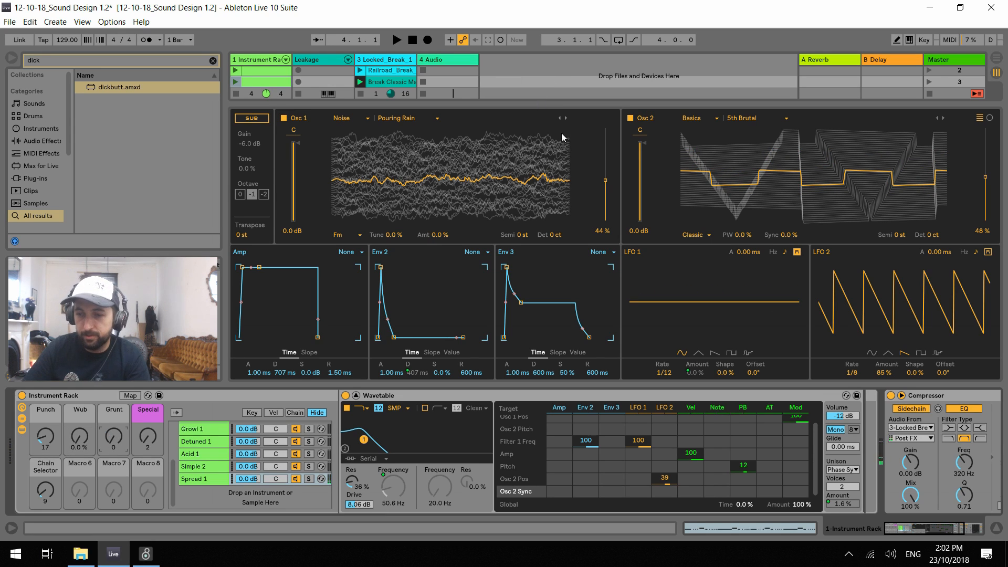
Set the Punch macro to 127 and play the clip to hear the opened filter
drag(46, 440, 48, 423)
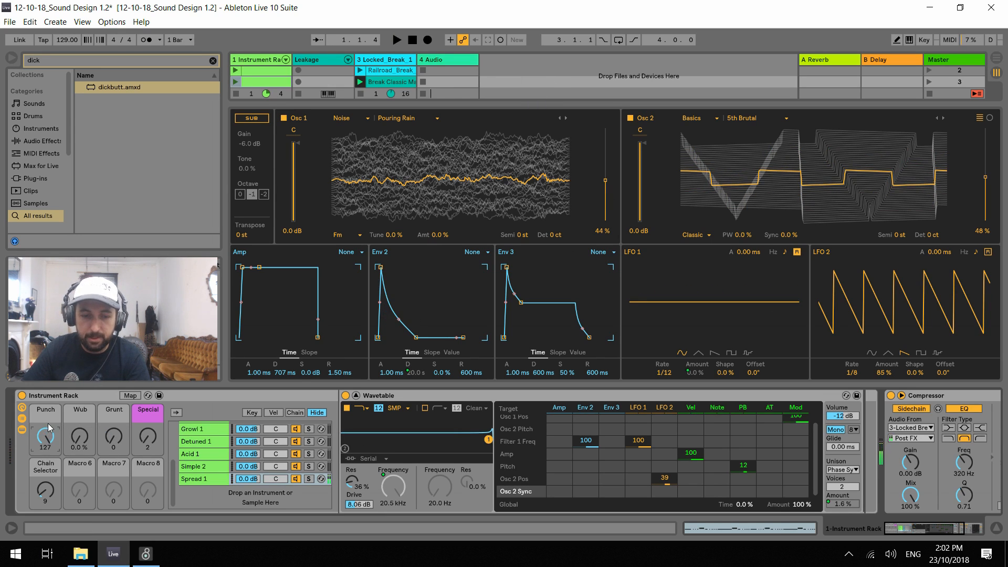
key(space)
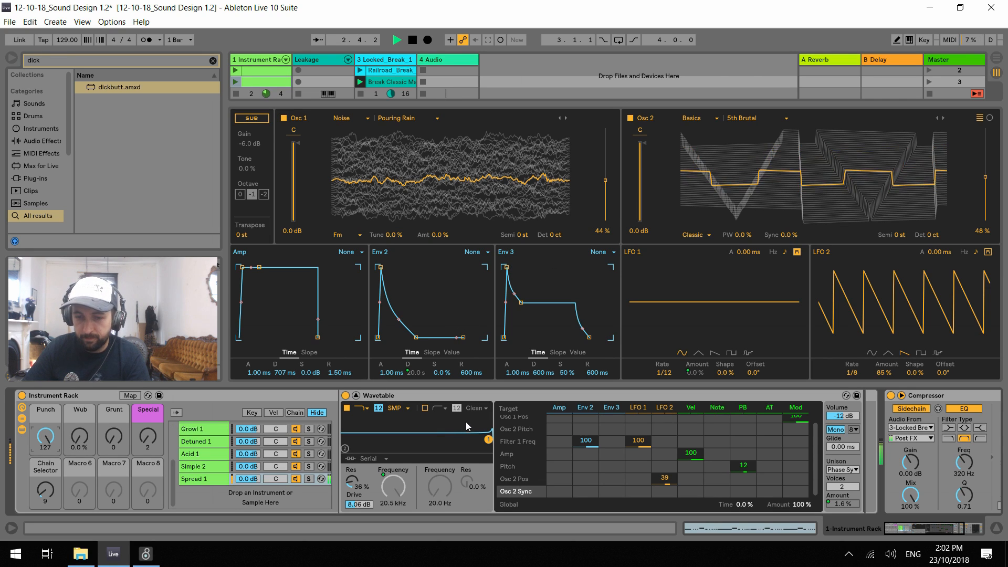
key(space)
Enable Filter 2 as a notch with Parallel routing, 73% resonance and a frequency of about 331 Hz
click(425, 408)
click(443, 409)
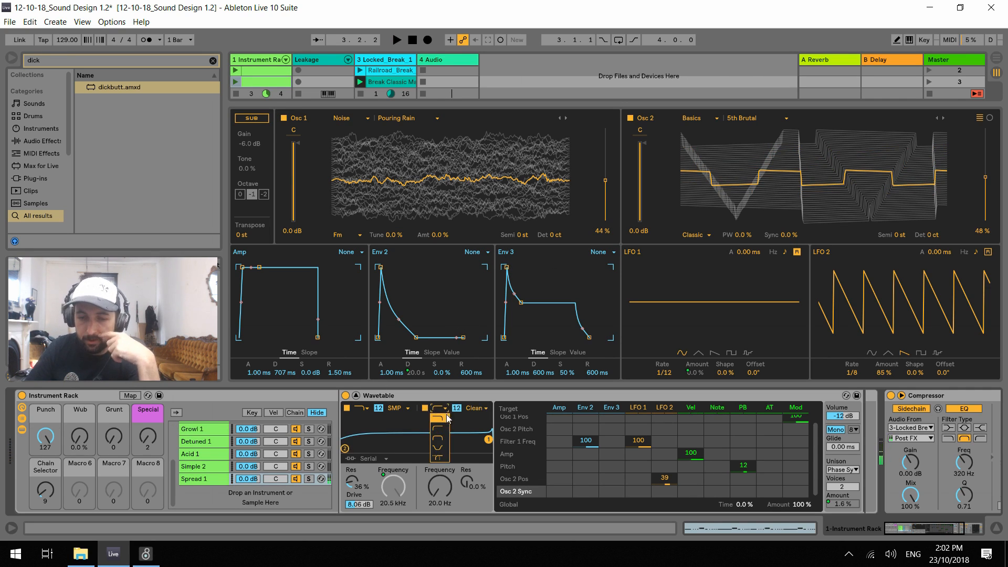
click(444, 447)
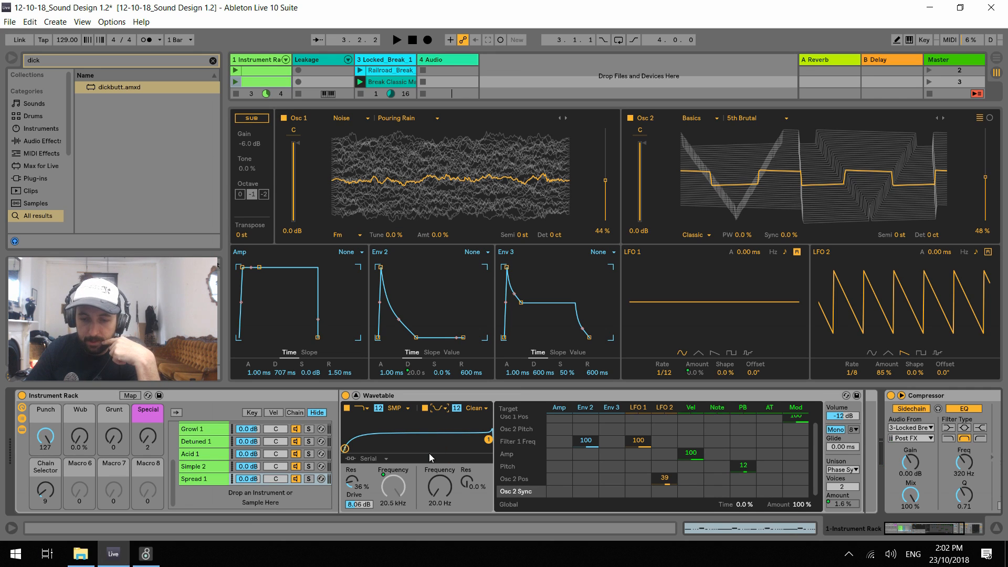
click(356, 463)
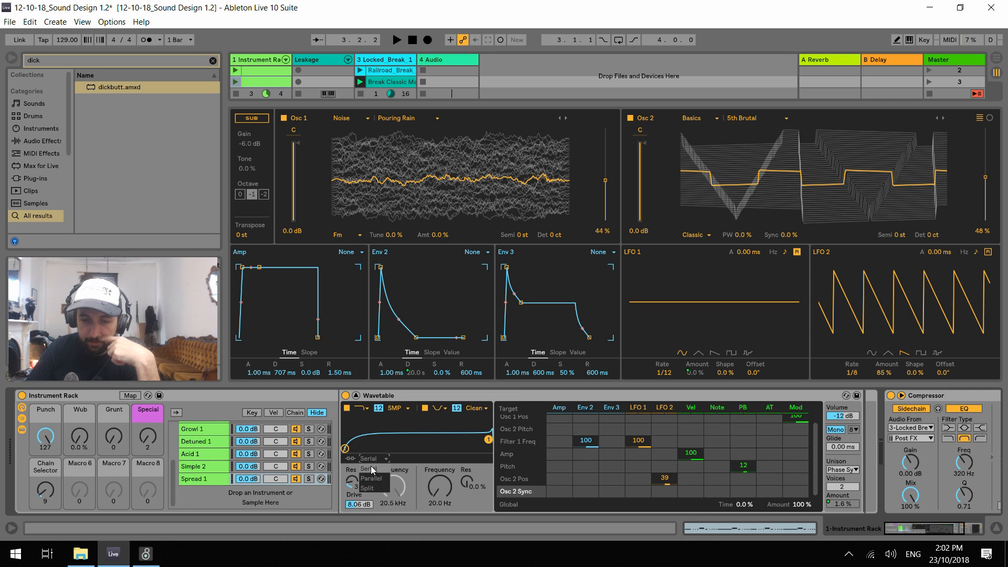
click(371, 476)
drag(466, 482, 466, 457)
drag(450, 490, 450, 472)
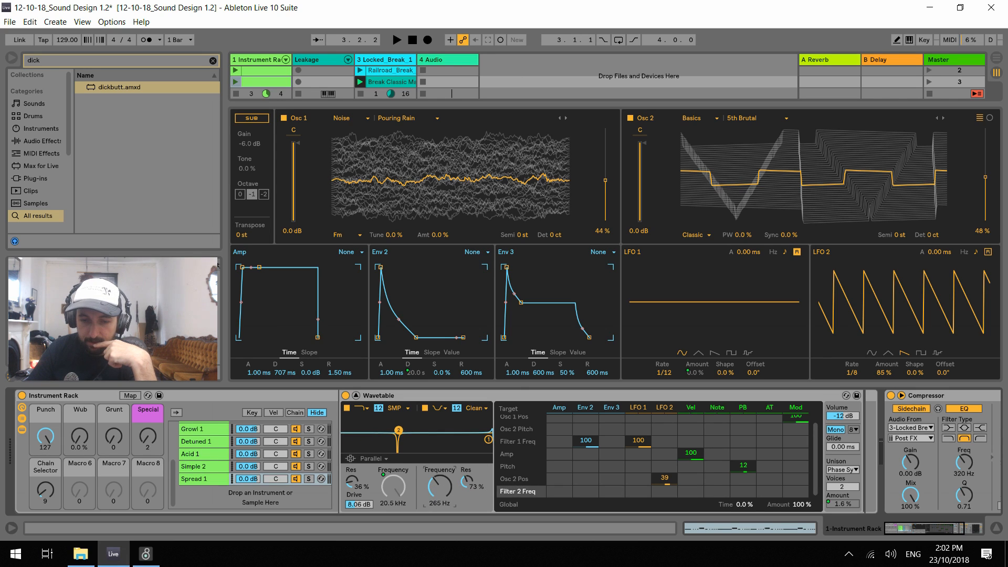
Change Filter 2 to band-pass and, during playback, set its resonance to 90% and frequency to 543 Hz
click(442, 406)
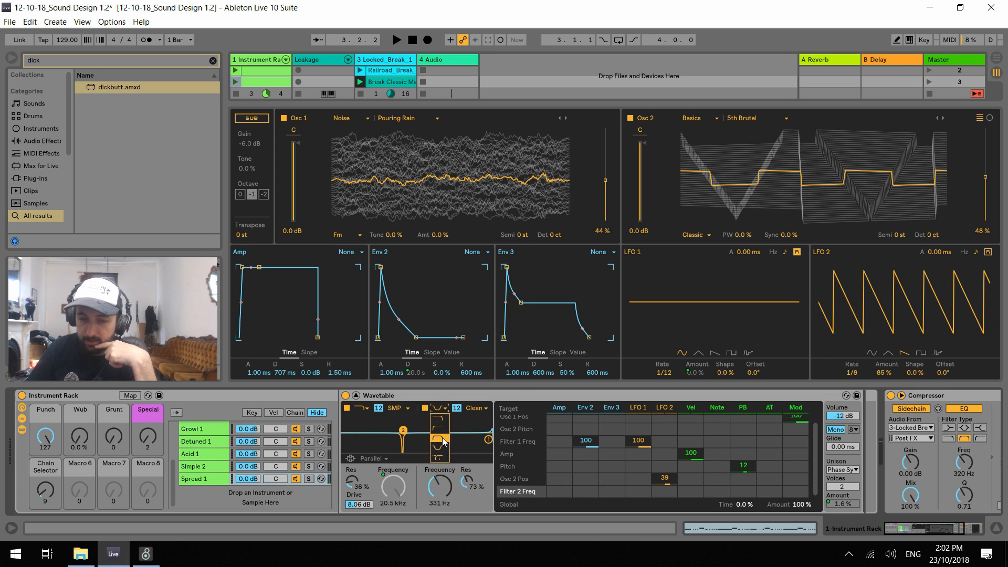
click(442, 439)
key(space)
mouse_move(440, 498)
mouse_down()
mouse_move(440, 472)
mouse_move(466, 467)
mouse_move(440, 488)
mouse_move(440, 504)
mouse_move(466, 488)
mouse_move(447, 485)
mouse_up()
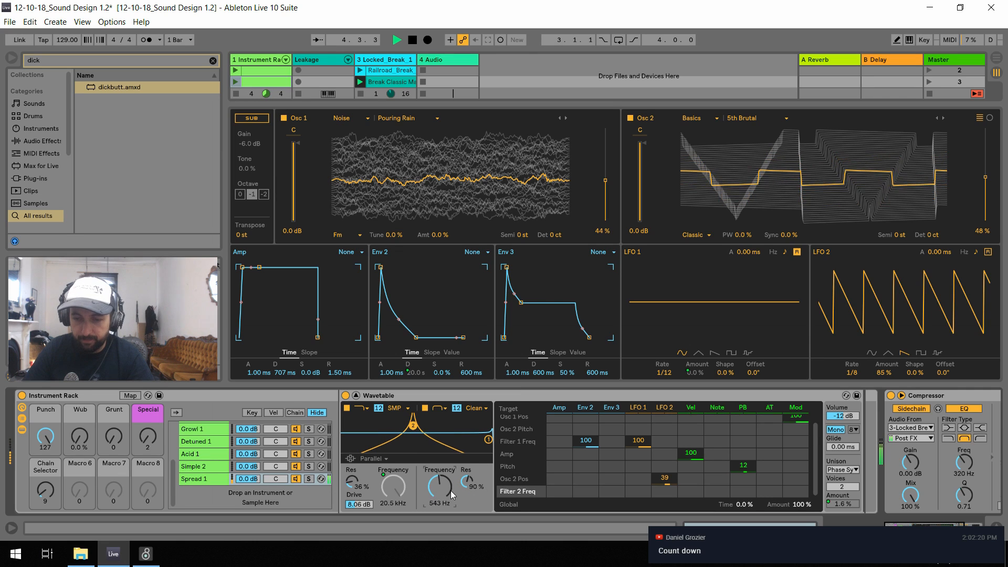
key(space)
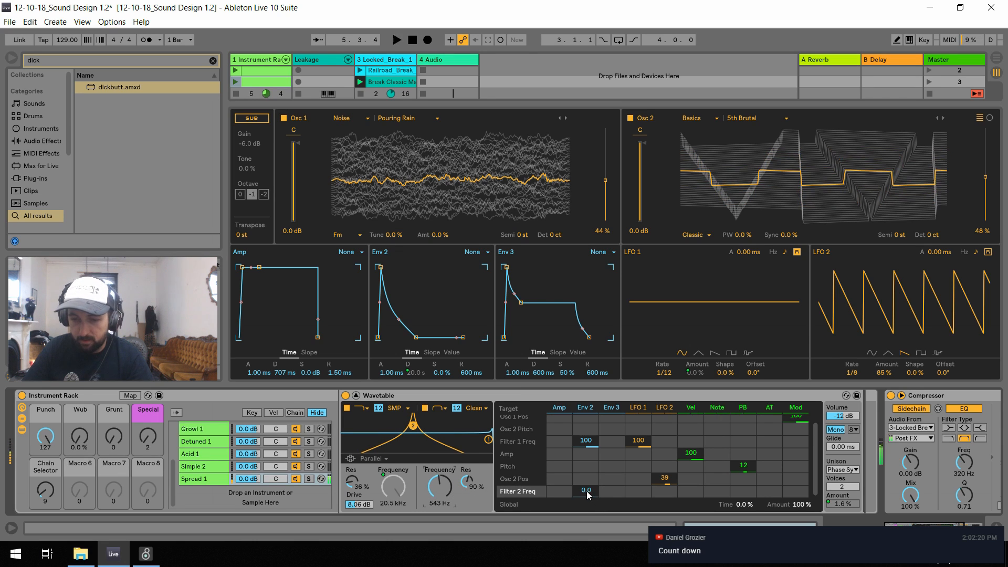
Try Env 2 modulation of 98 on Filter 2's frequency, reset it, and set Filter 2 to 10.0 kHz with 60% resonance
key(space)
drag(587, 491, 587, 467)
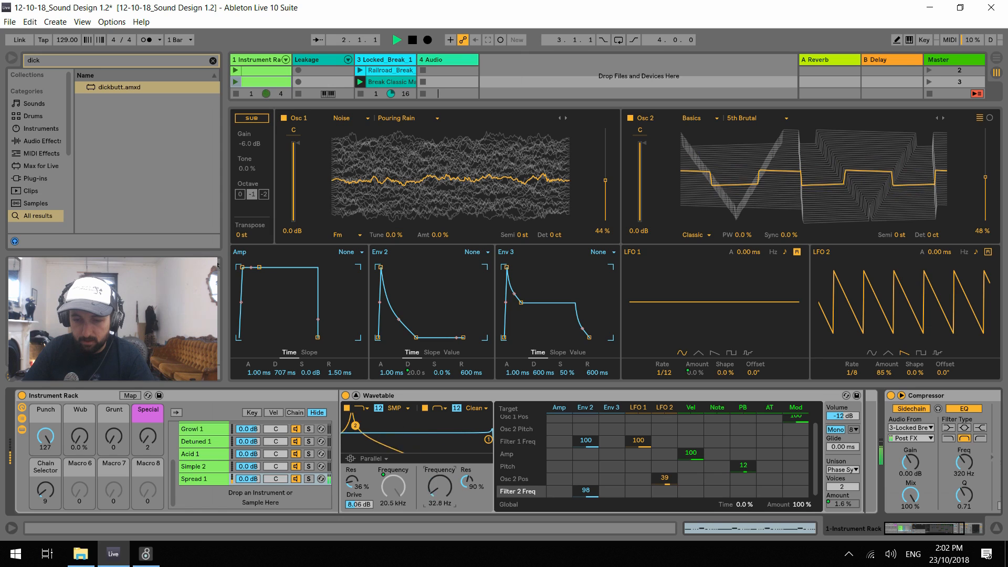
drag(441, 487, 440, 449)
double_click(585, 490)
Switch Filter 2's circuit to OSR, lower its frequency to 171 Hz, and reset its drive to 0.00 dB after trying it
click(475, 408)
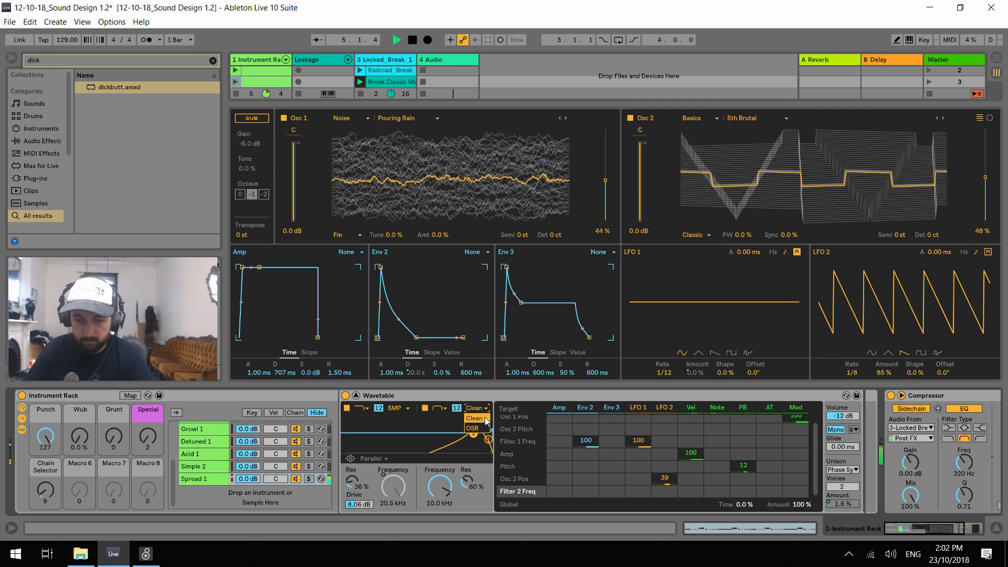
click(474, 428)
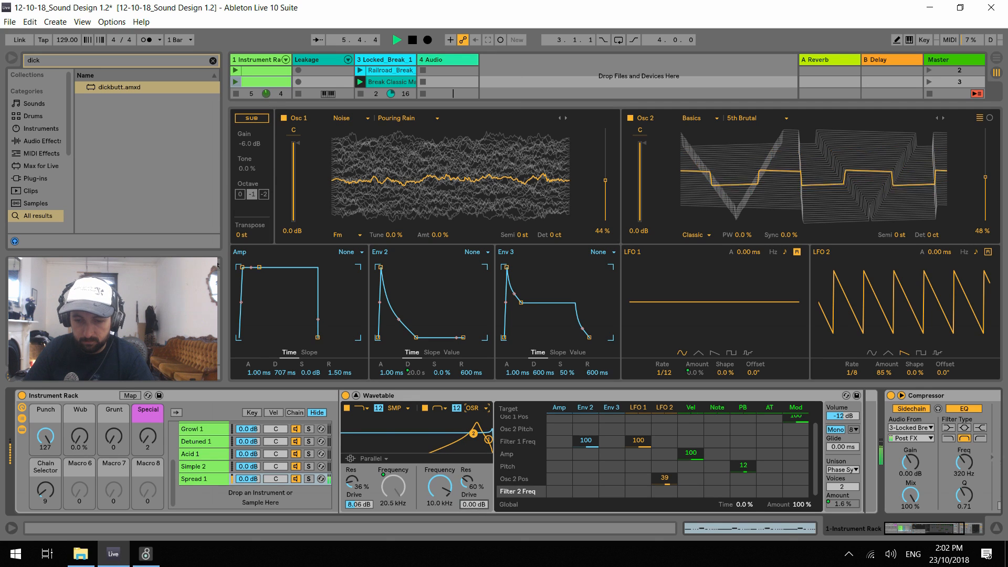
drag(474, 505, 444, 533)
key(space)
double_click(479, 505)
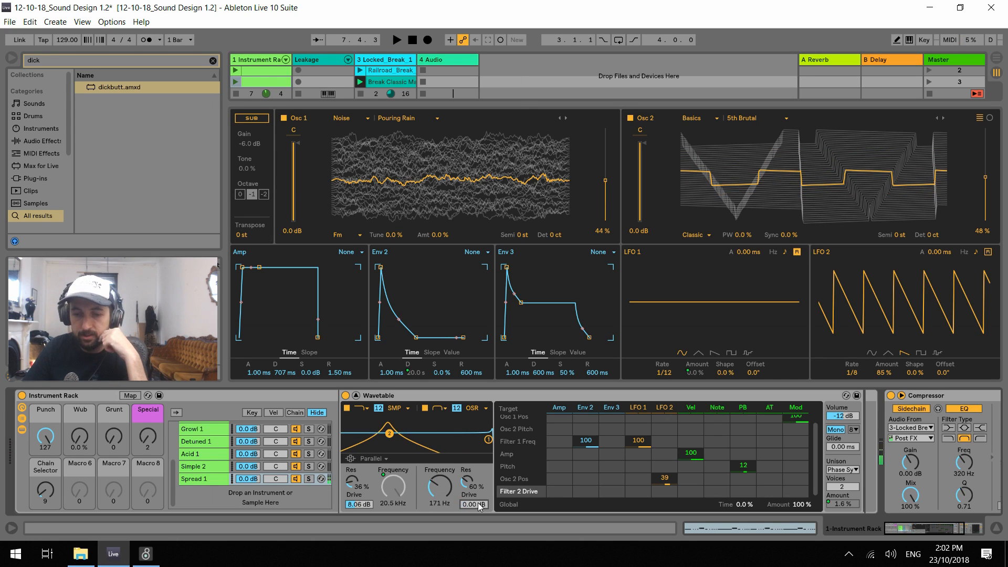
Set Filter 2's frequency to 2.27 kHz, switch that filter off and audition the patch
drag(444, 491, 453, 456)
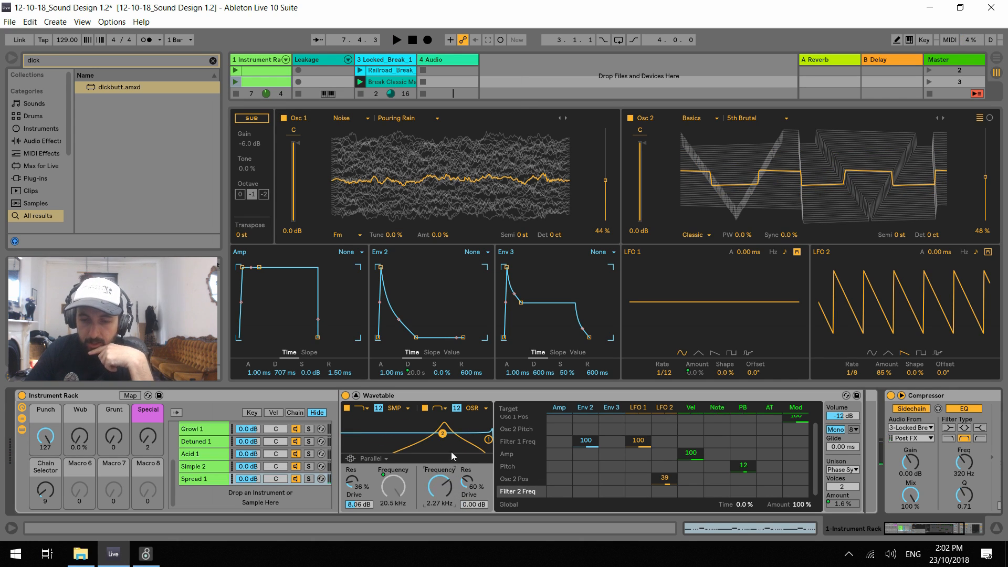
click(425, 408)
double_click(560, 478)
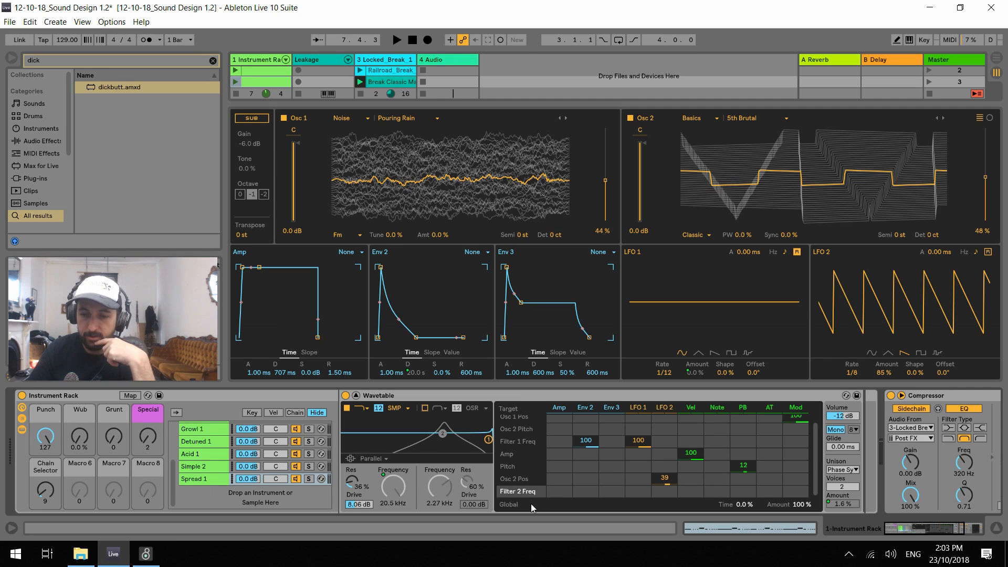
key(space)
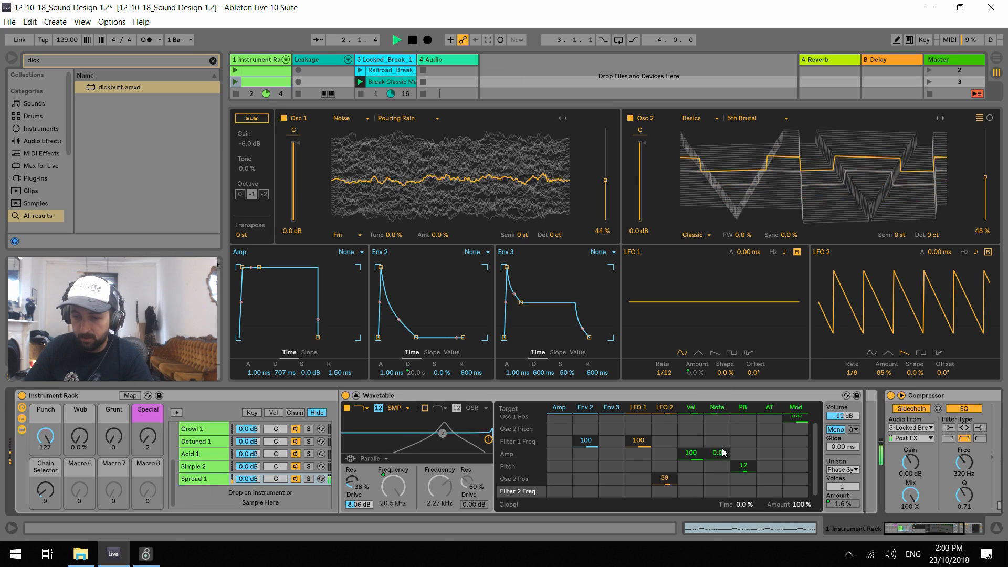
key(space)
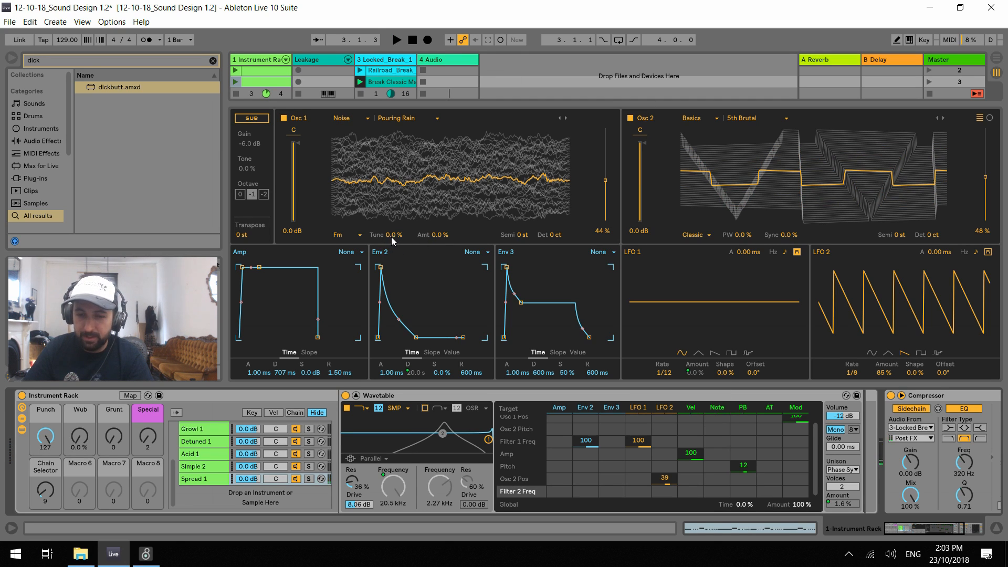
Map Osc 1's FM Tune and Amt parameters to the Grunt macro
drag(392, 238, 392, 234)
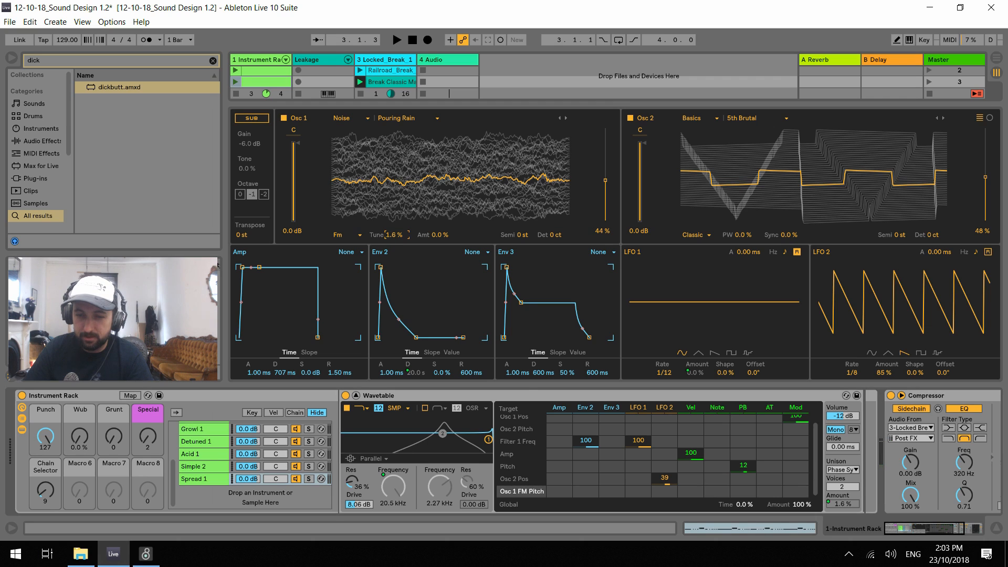
click(129, 396)
click(500, 235)
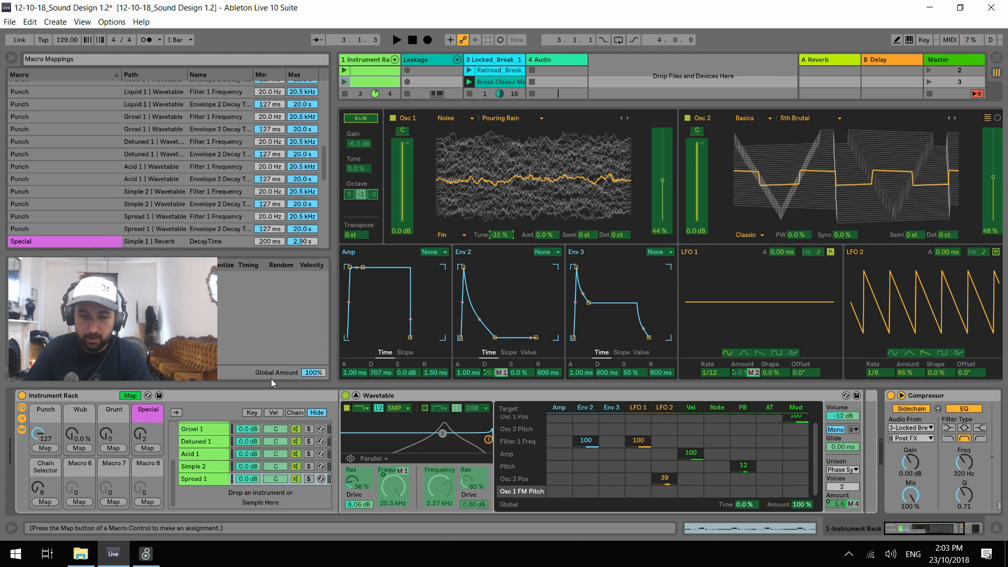
click(114, 448)
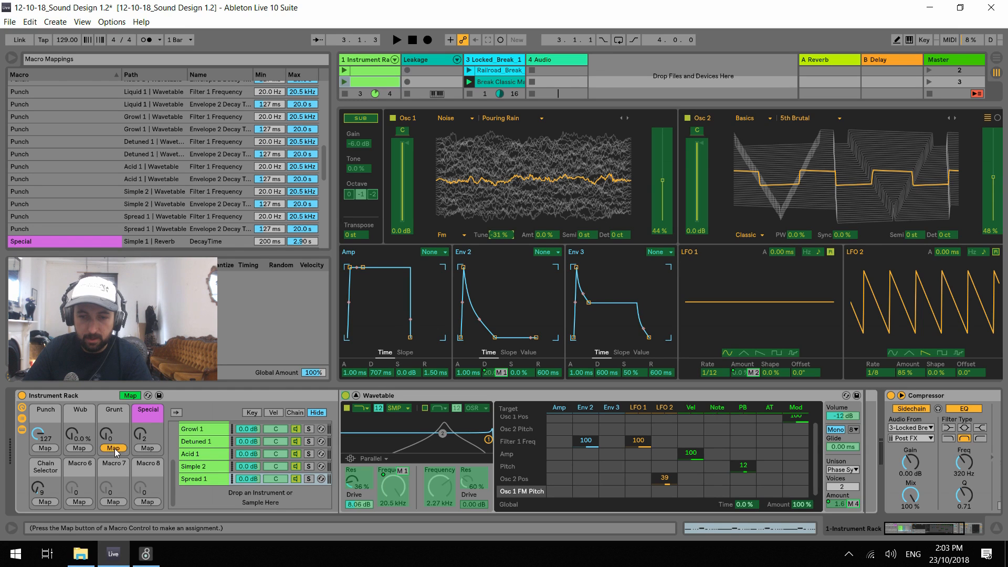
click(549, 237)
click(114, 448)
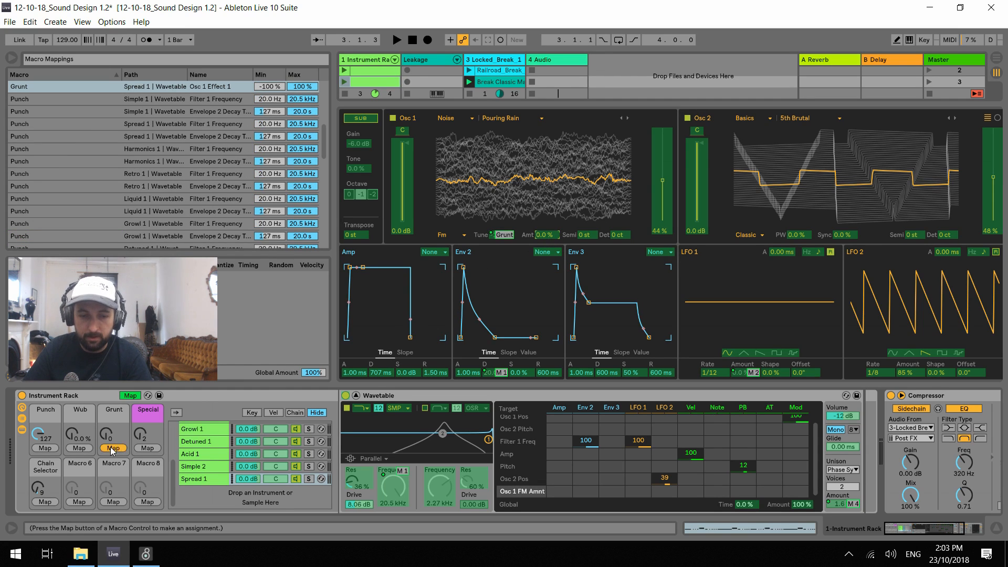
click(131, 395)
Play the track while sweeping the Grunt macro up to 127 and back to 0
key(space)
drag(113, 437, 113, 368)
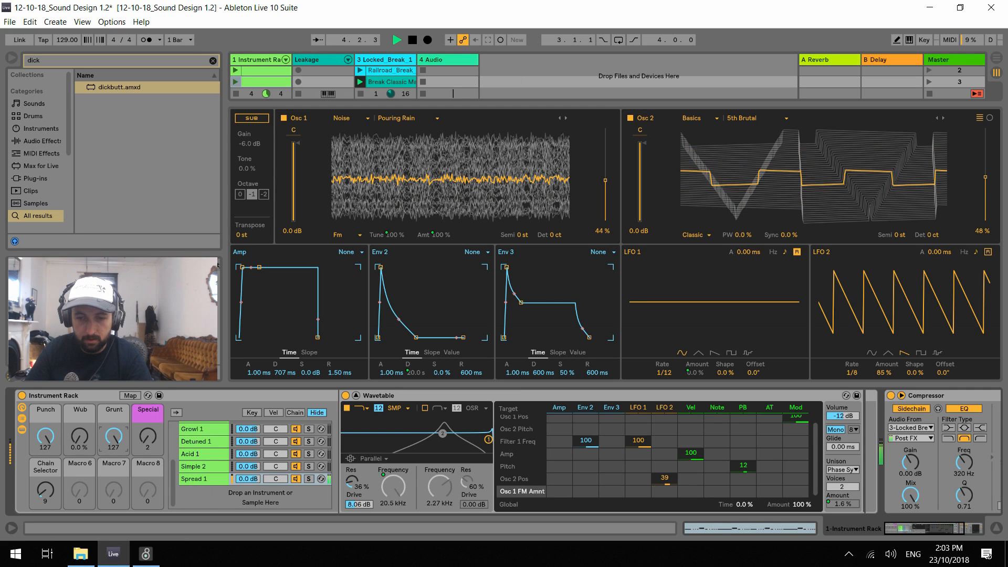
drag(113, 368, 113, 439)
key(space)
Map Osc 1's Semi transposition to the Grunt macro
click(130, 395)
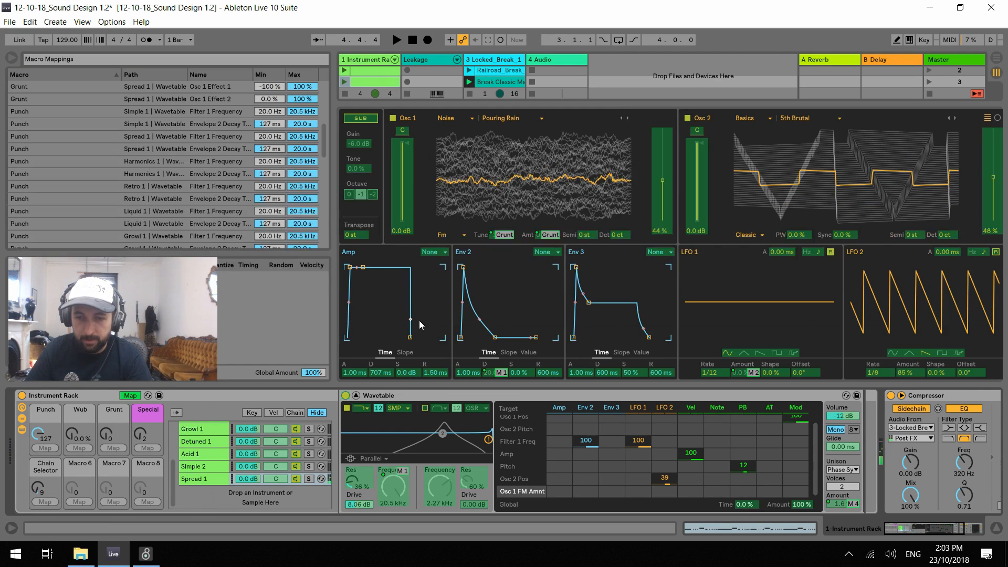
click(584, 236)
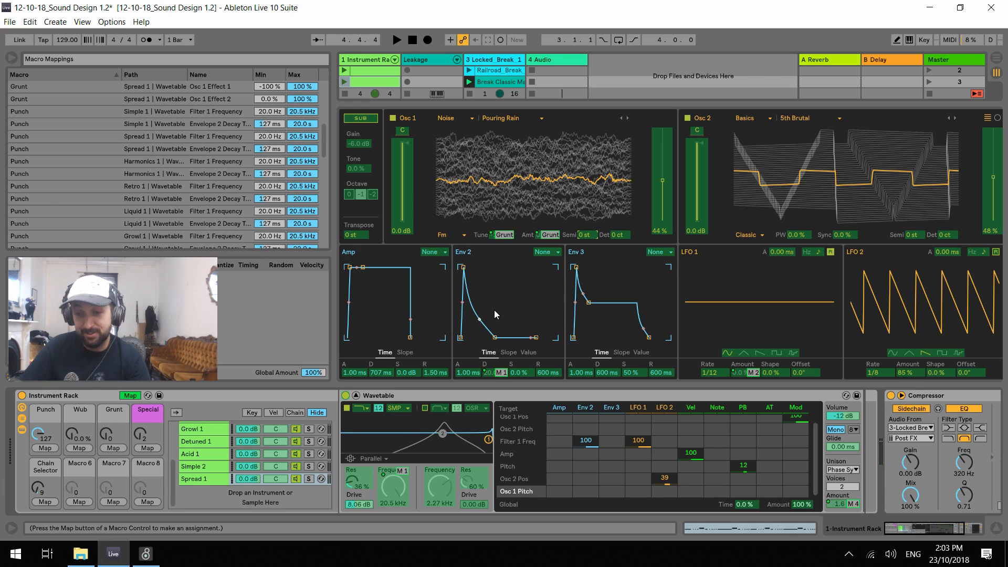
click(130, 395)
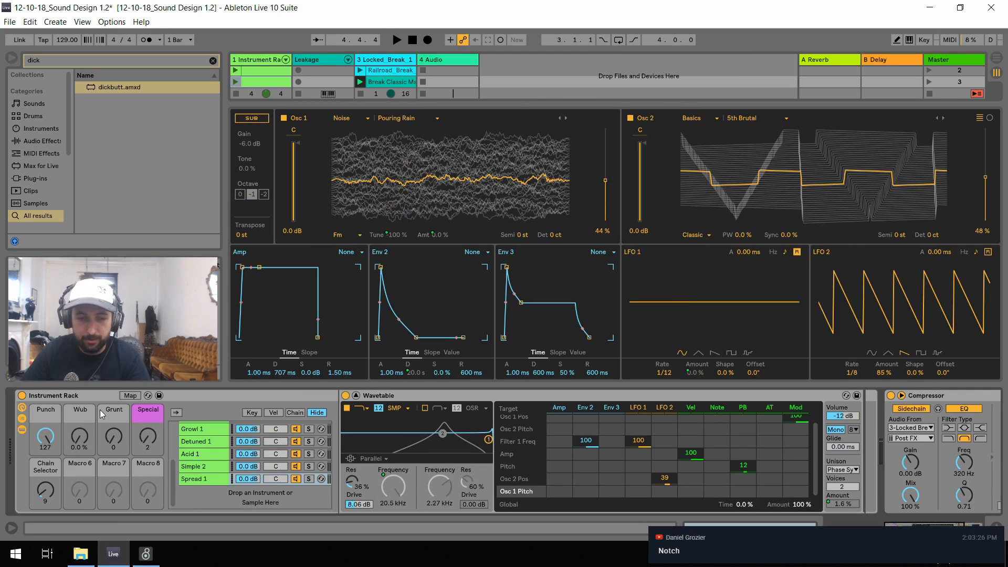
click(130, 395)
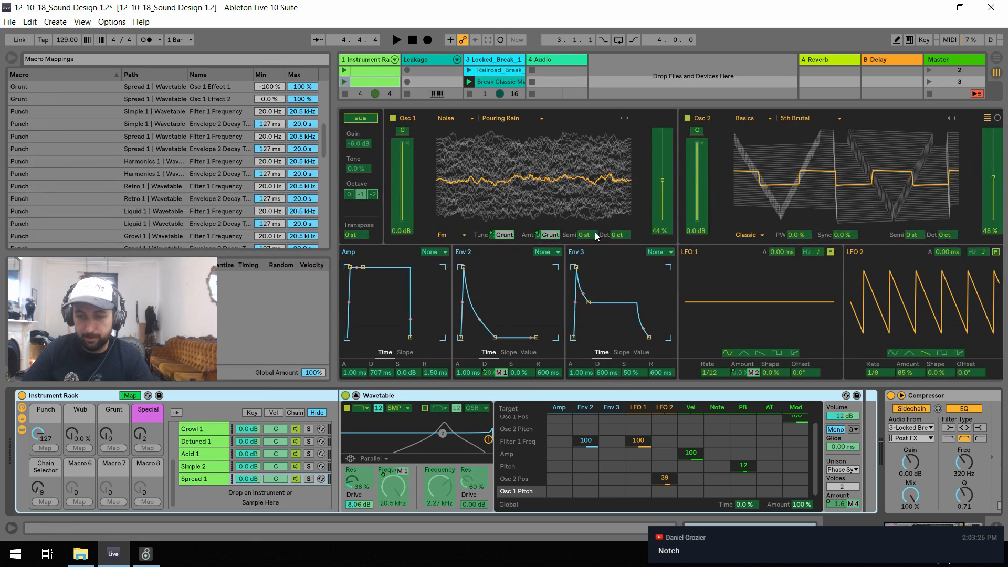
click(119, 447)
click(136, 395)
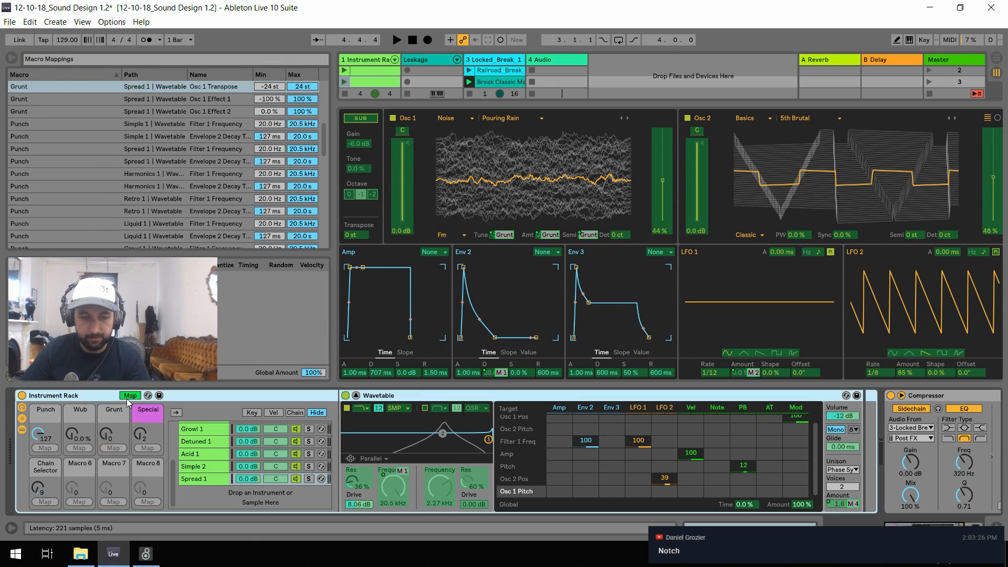
click(136, 395)
click(136, 395)
Audition the Grunt macro's combined FM and transposition sweep during playback, returning it to 0
key(space)
drag(115, 440, 115, 383)
drag(115, 437, 115, 494)
key(space)
key(space)
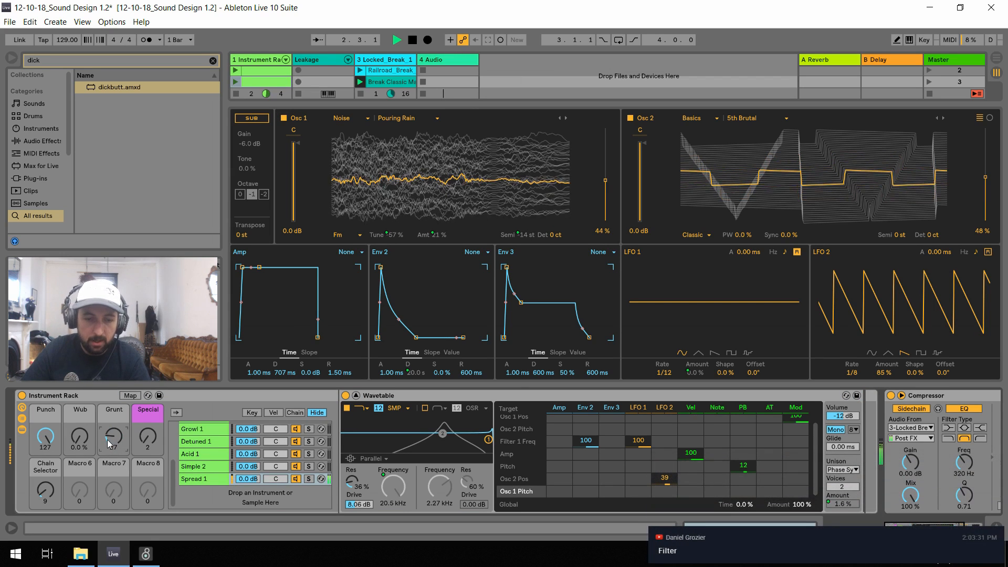
key(space)
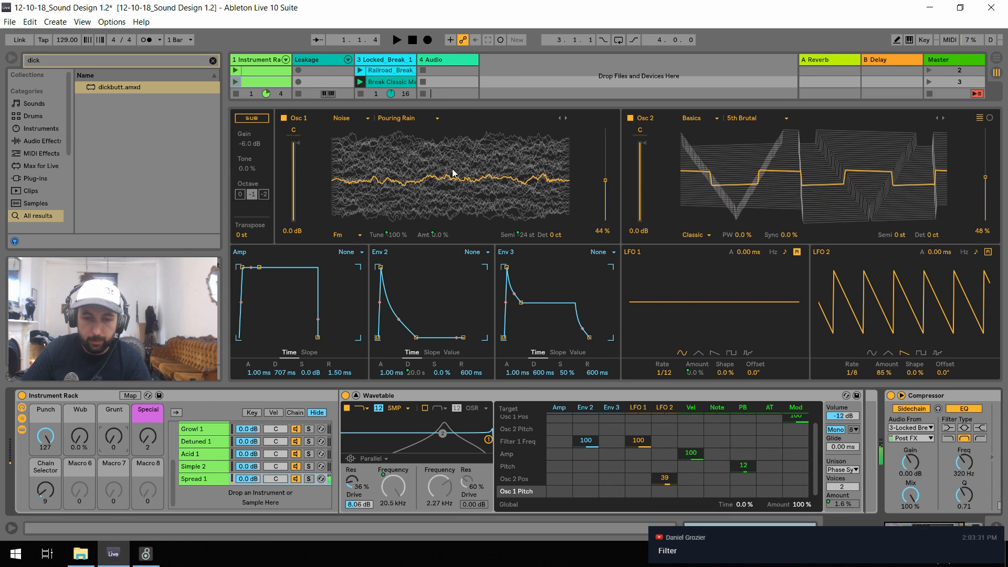
Switch Osc 1's wavetable to Crash and listen to it briefly
click(563, 119)
key(space)
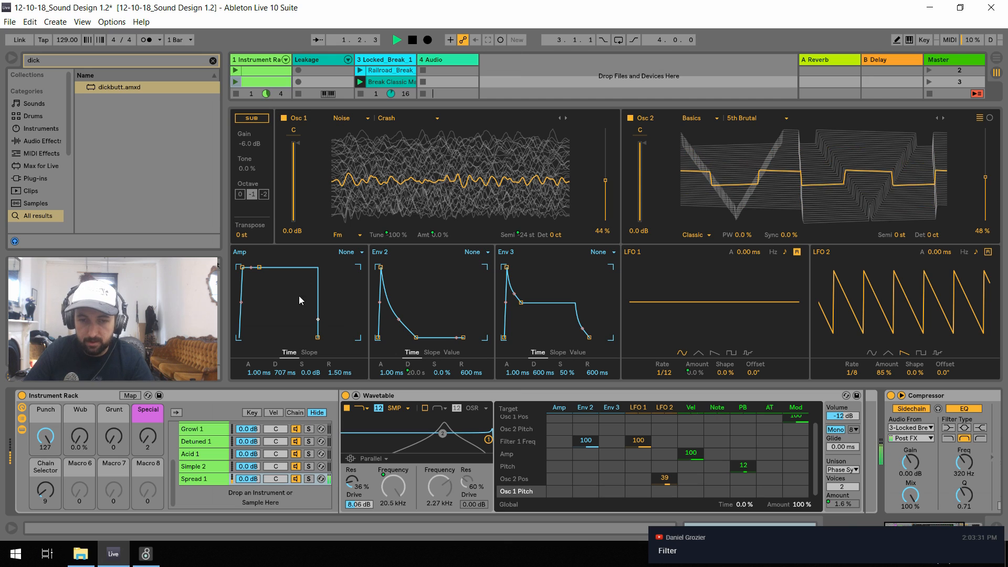
key(space)
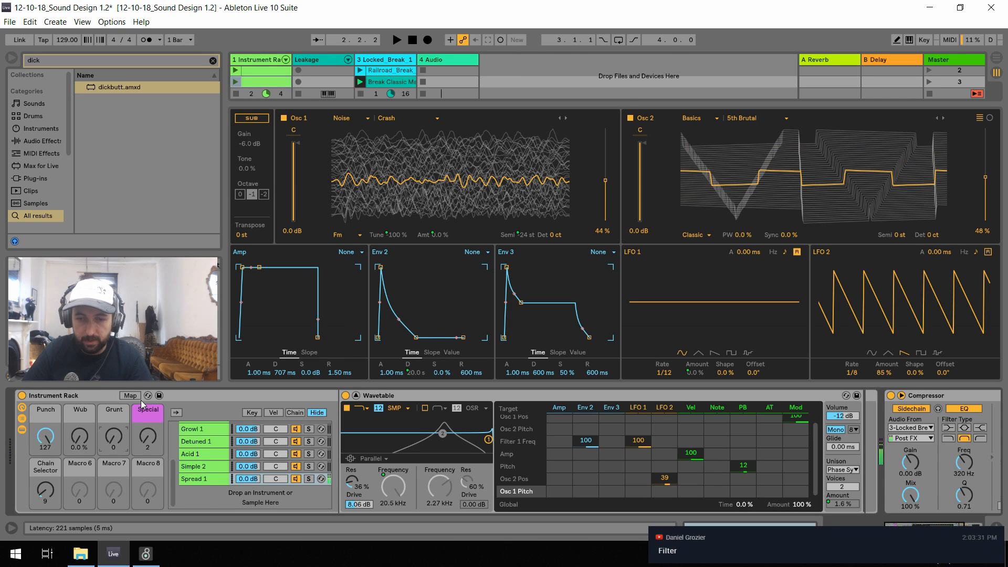
Set the minimum of Grunt's Osc 1 Transpose mapping to 0 st and test the macro during playback
click(130, 396)
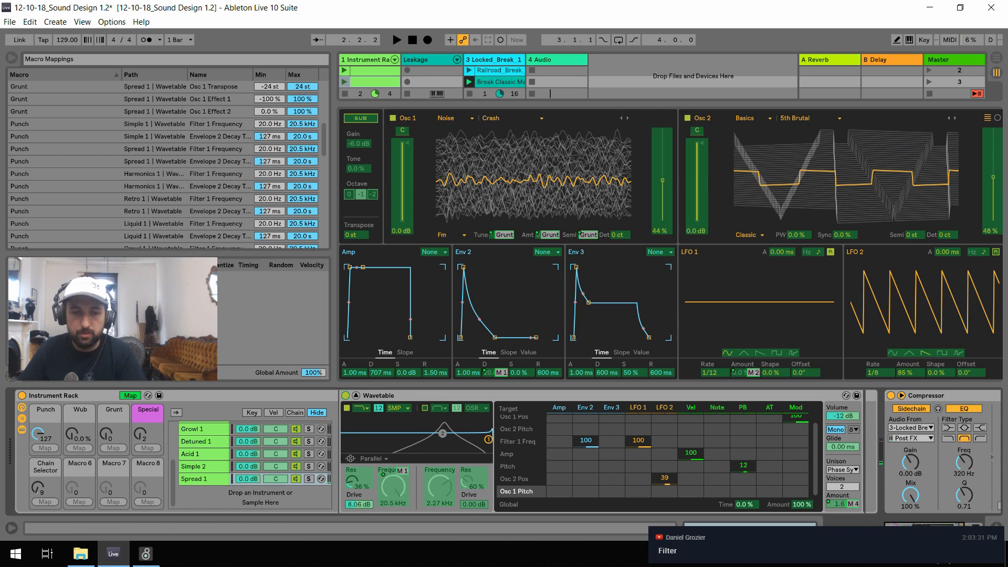
click(265, 87)
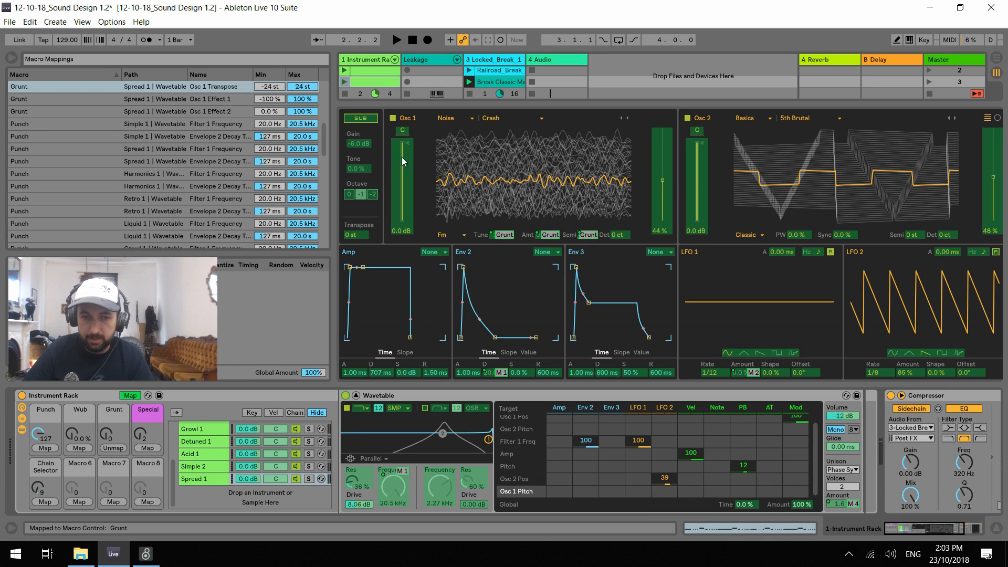
click(266, 90)
text(0)
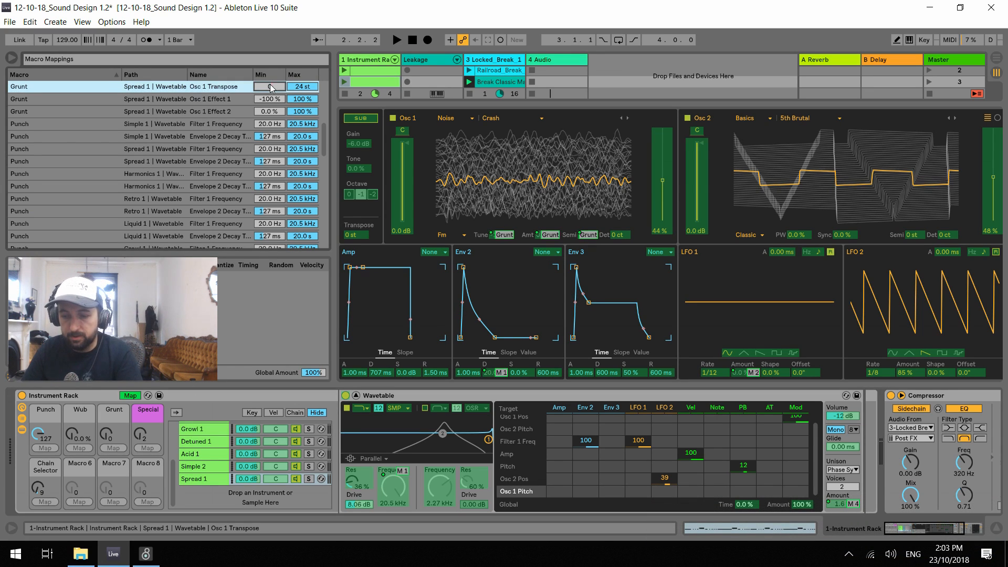
key(Return)
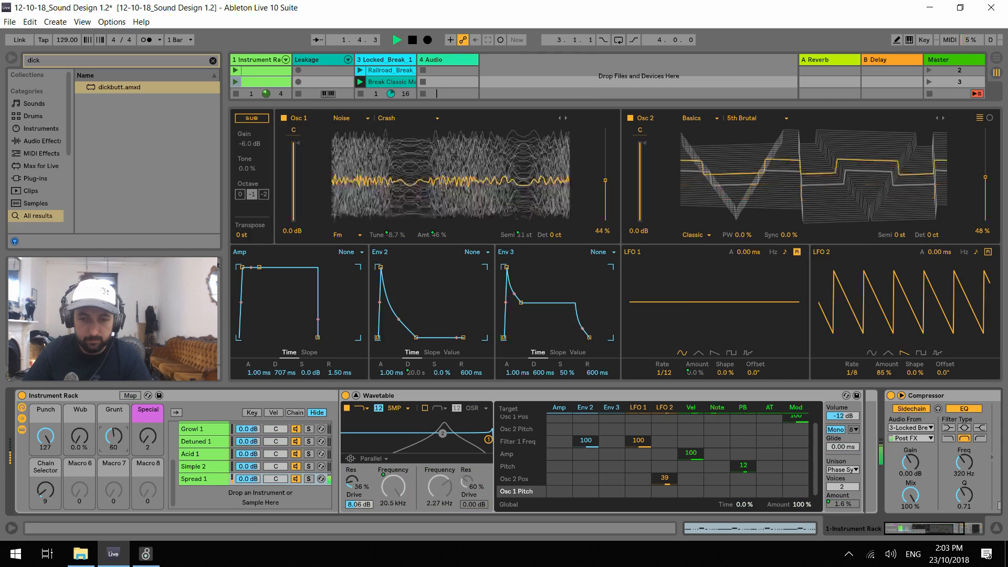
drag(113, 436, 114, 461)
key(space)
Map Osc 2's pulse width to the Grunt macro with a minimum of 0
click(130, 395)
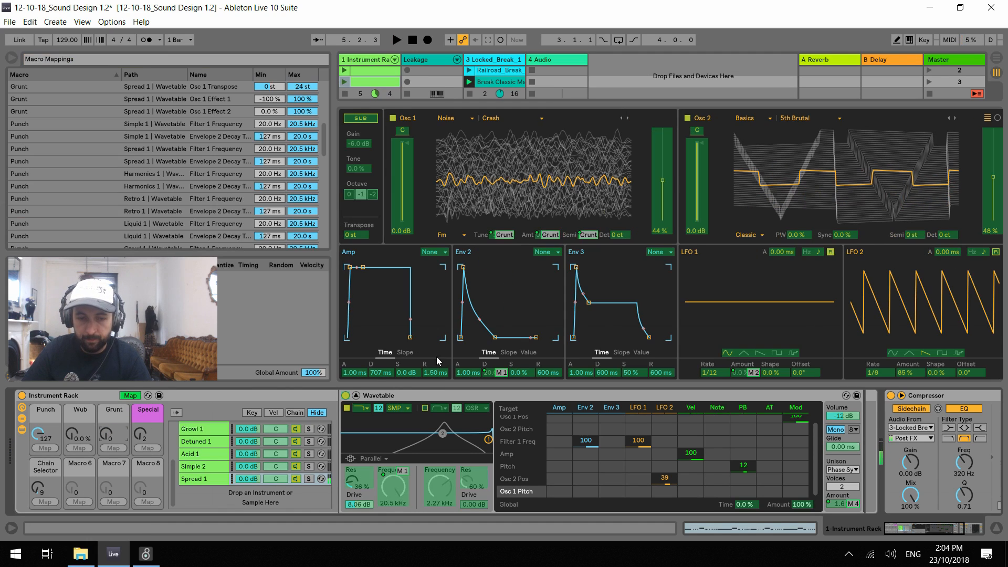
click(113, 448)
click(277, 124)
text(0)
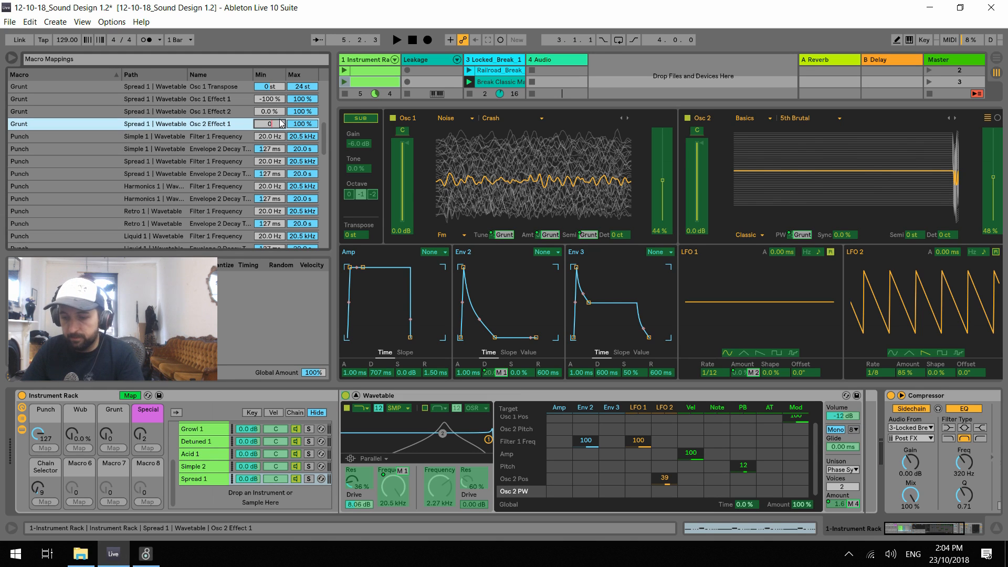
key(Return)
click(130, 395)
During playback, try the Grunt macro at 96 and lower the Punch macro to 16
key(space)
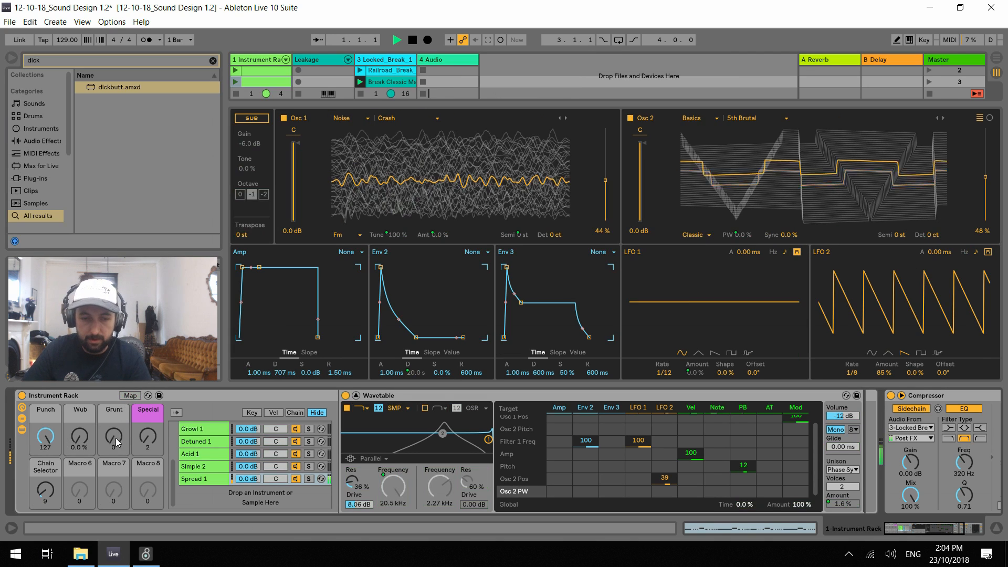
drag(114, 436, 45, 495)
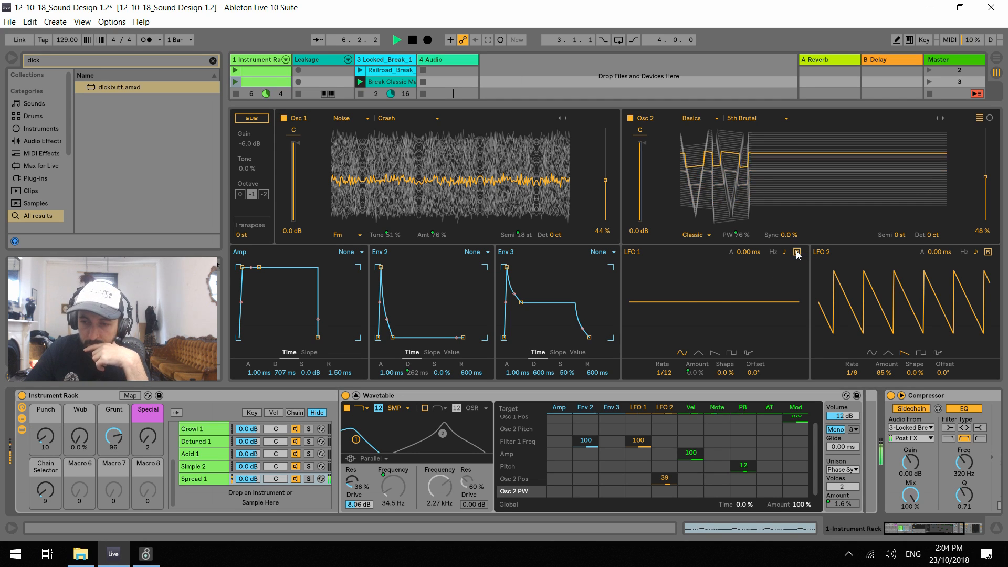
key(ctrl+z)
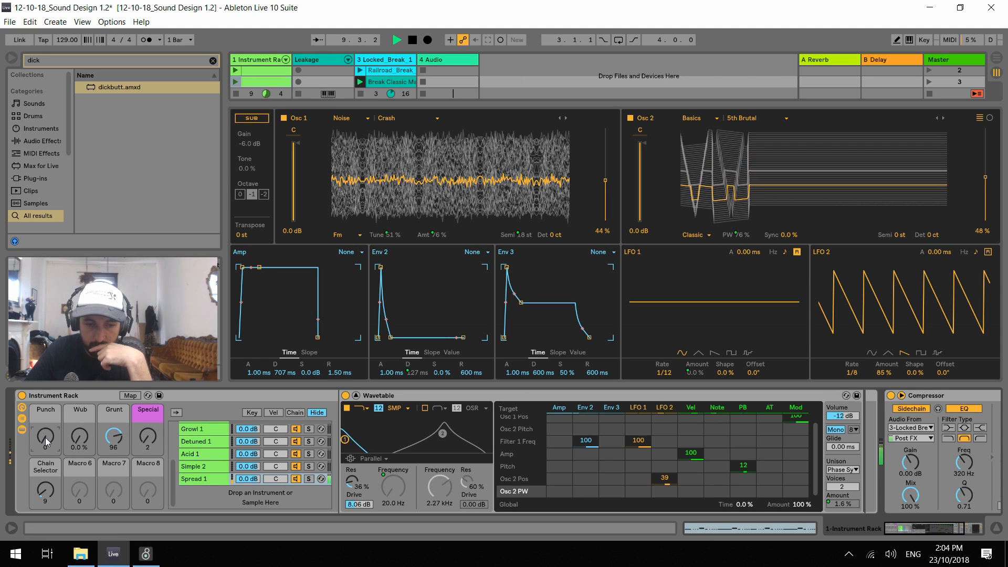
mouse_move(46, 437)
mouse_down()
mouse_move(46, 383)
mouse_move(47, 445)
mouse_up()
Turn off Osc 1, set the Grunt and Punch macros to 0, and audition the patch
click(284, 119)
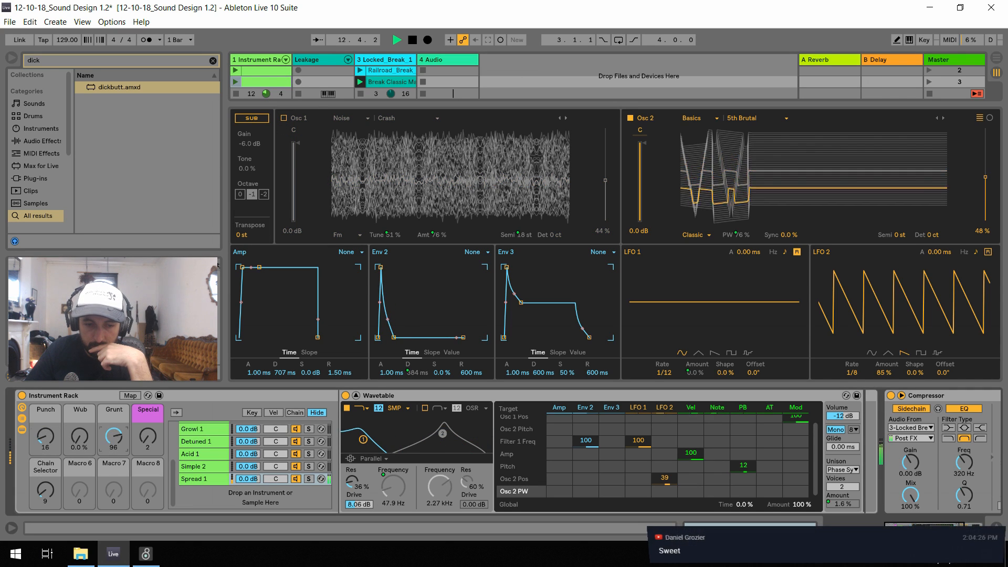
drag(114, 438, 114, 489)
mouse_move(47, 445)
mouse_down()
mouse_move(47, 457)
mouse_move(51, 418)
mouse_move(51, 434)
mouse_up()
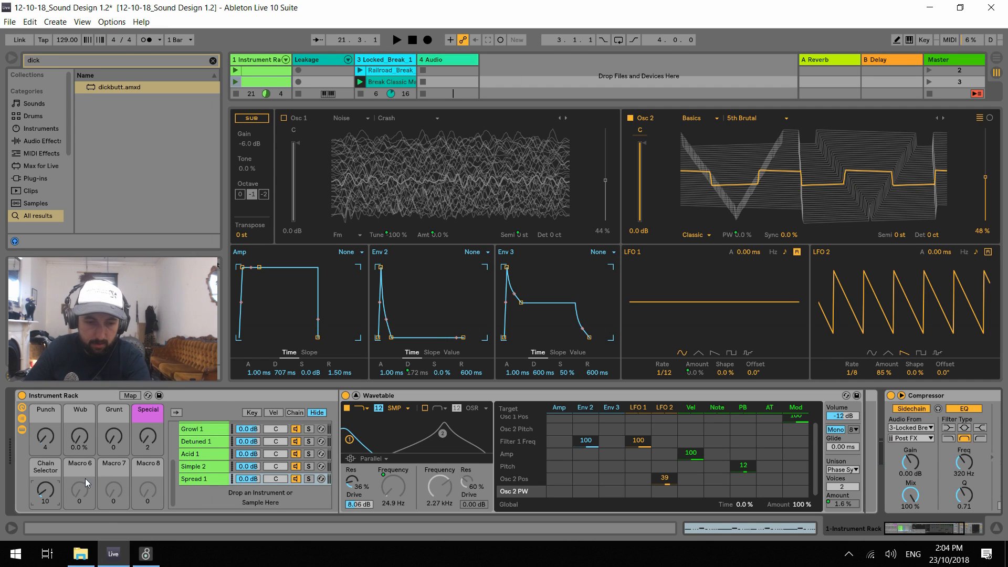
drag(45, 444, 29, 507)
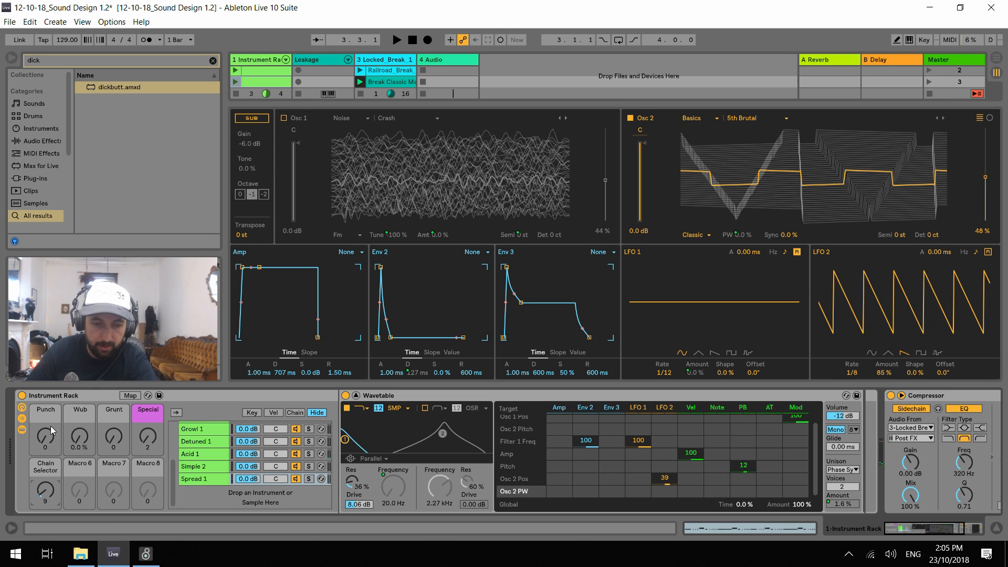
key(space)
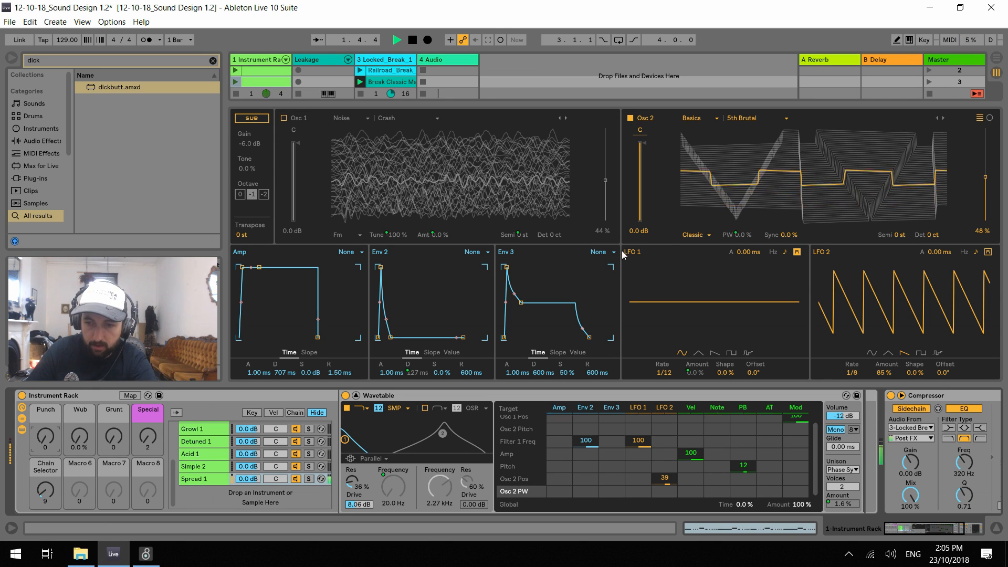
key(space)
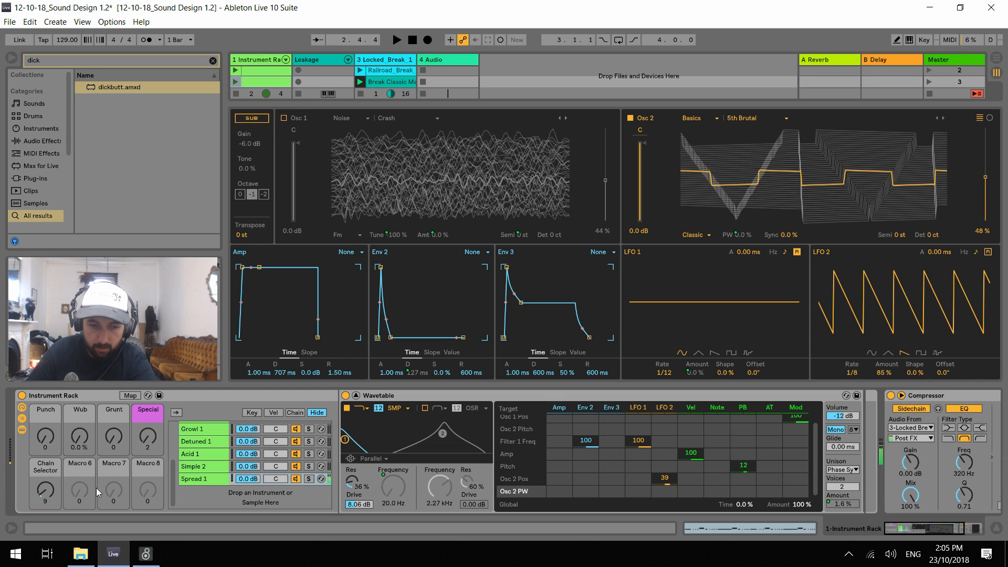
Compare the Wavetable settings of the Simple 2 and Spread 1 chains
click(206, 466)
click(203, 477)
click(202, 468)
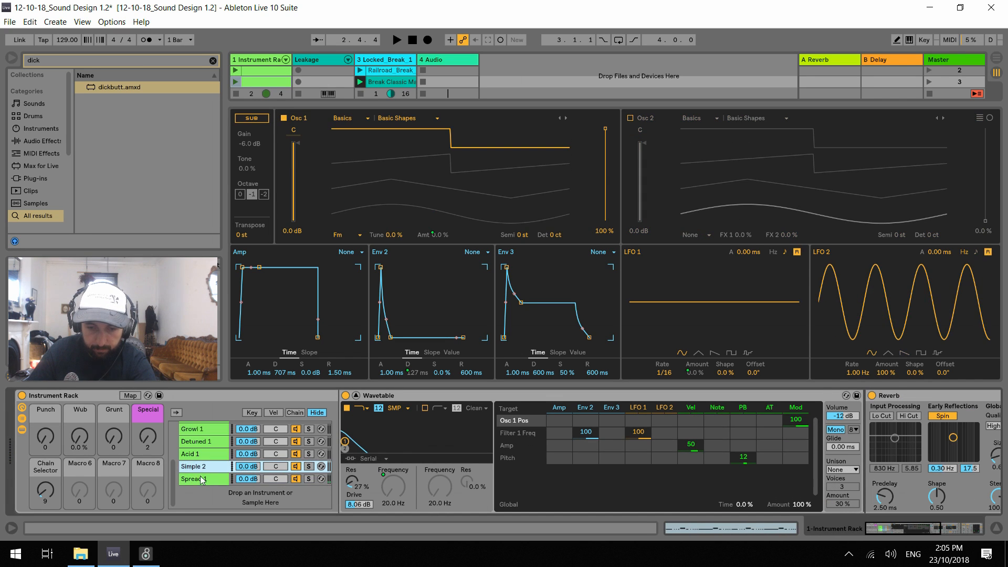
click(200, 477)
click(200, 468)
click(201, 477)
click(202, 468)
click(203, 479)
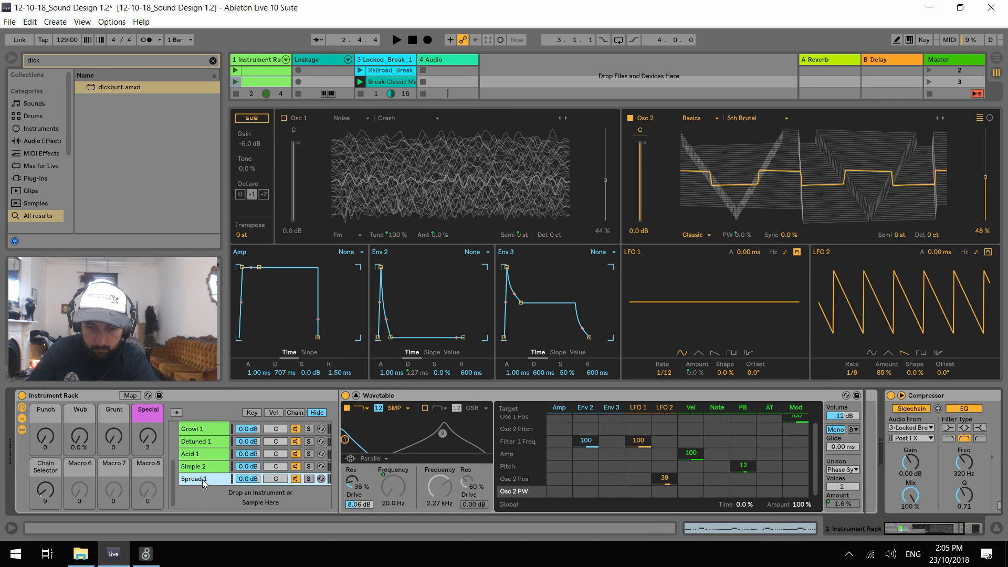
click(204, 468)
click(206, 477)
click(209, 464)
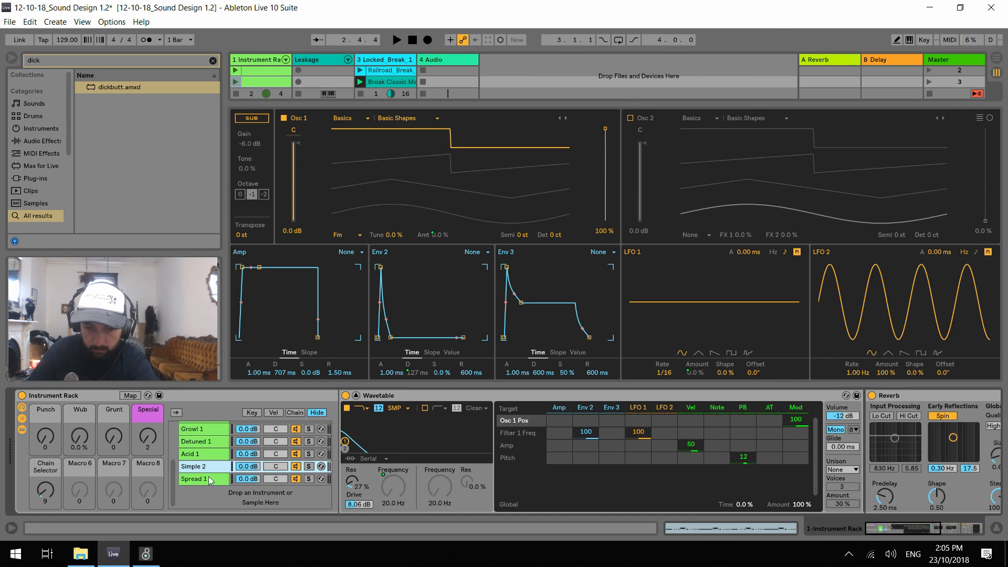
Set the Spread 1 chain's Wavetable filter routing to Serial and audition it with the Punch macro at 33
click(206, 477)
click(373, 458)
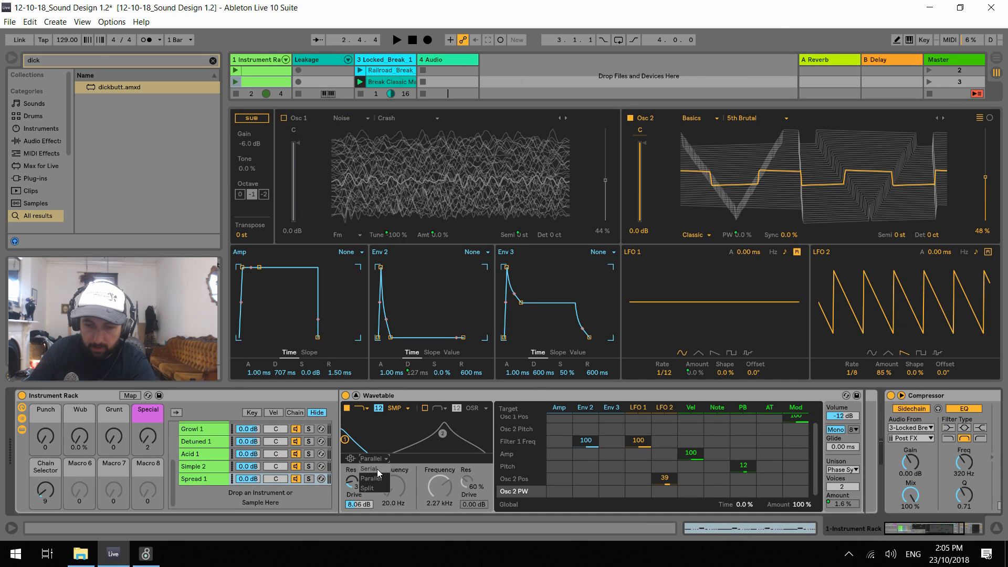
click(377, 468)
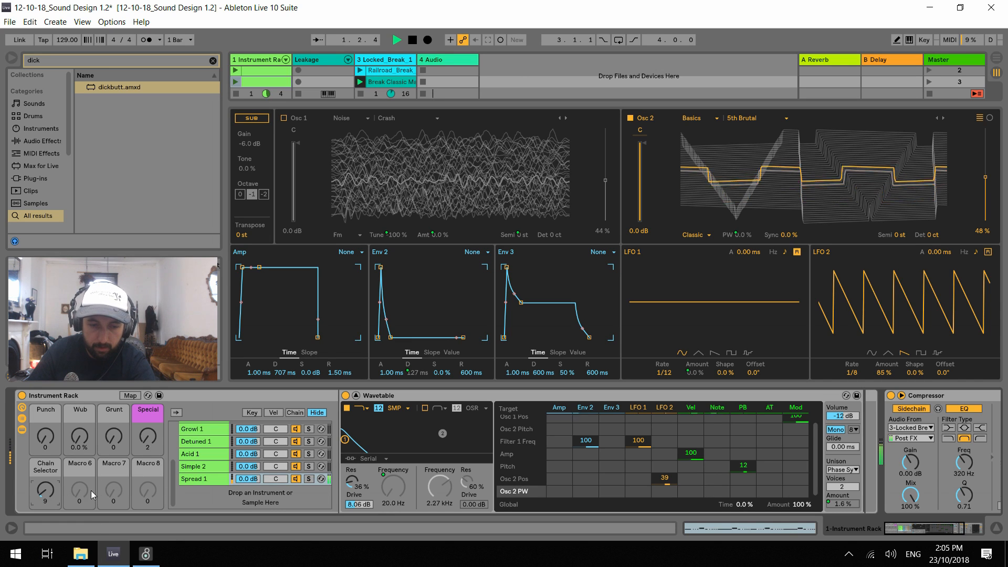
drag(45, 489, 45, 491)
drag(45, 436, 45, 418)
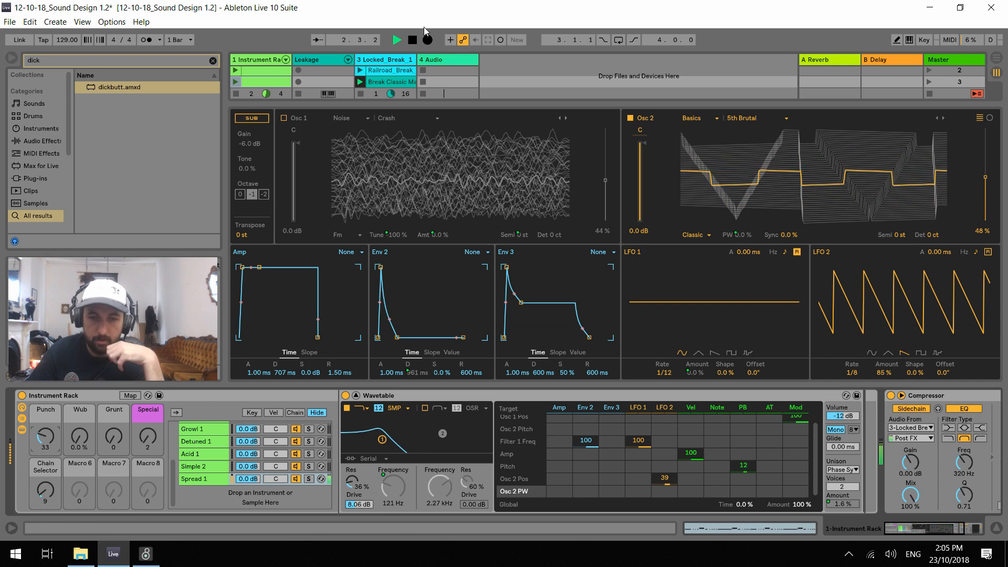
Turn on Osc 1 with the Radio 1 noise wavetable and audition the patch with the Punch macro at 61
click(292, 121)
key(space)
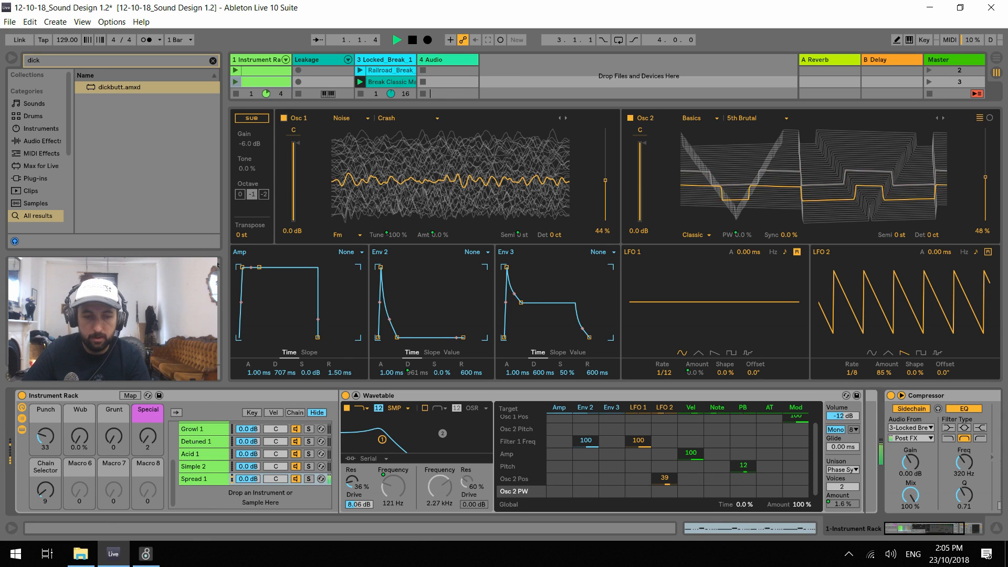
drag(45, 437, 46, 421)
key(space)
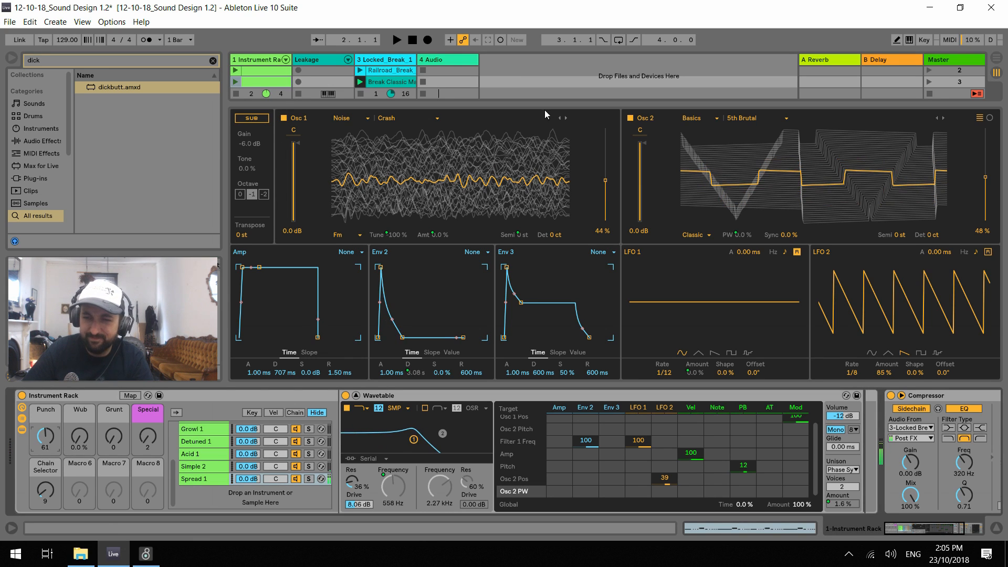
click(568, 118)
key(space)
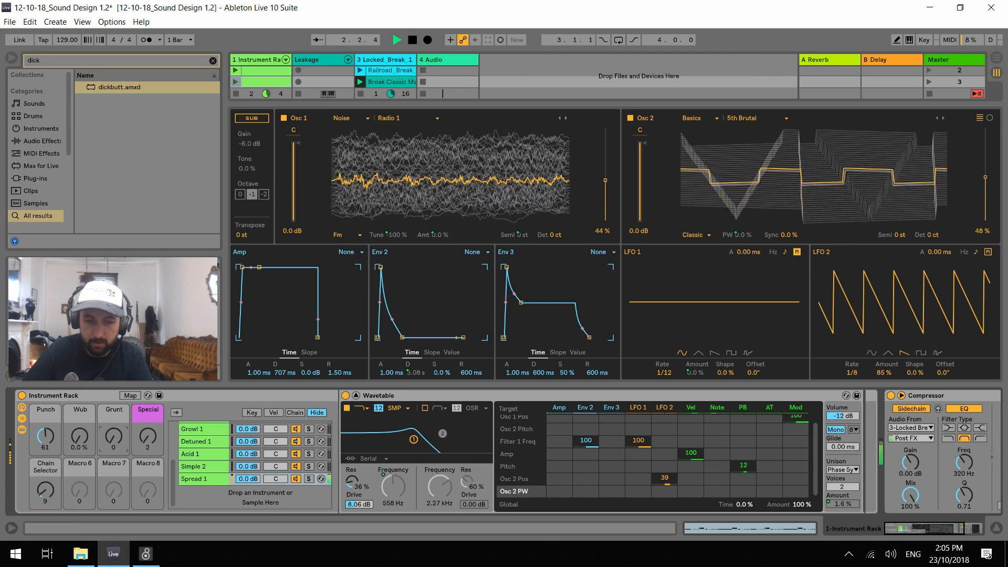
During playback, try the Grunt macro at 75, Punch at 11 and Wub at 54 %
drag(114, 436, 113, 400)
drag(45, 436, 45, 463)
drag(115, 436, 79, 396)
click(79, 437)
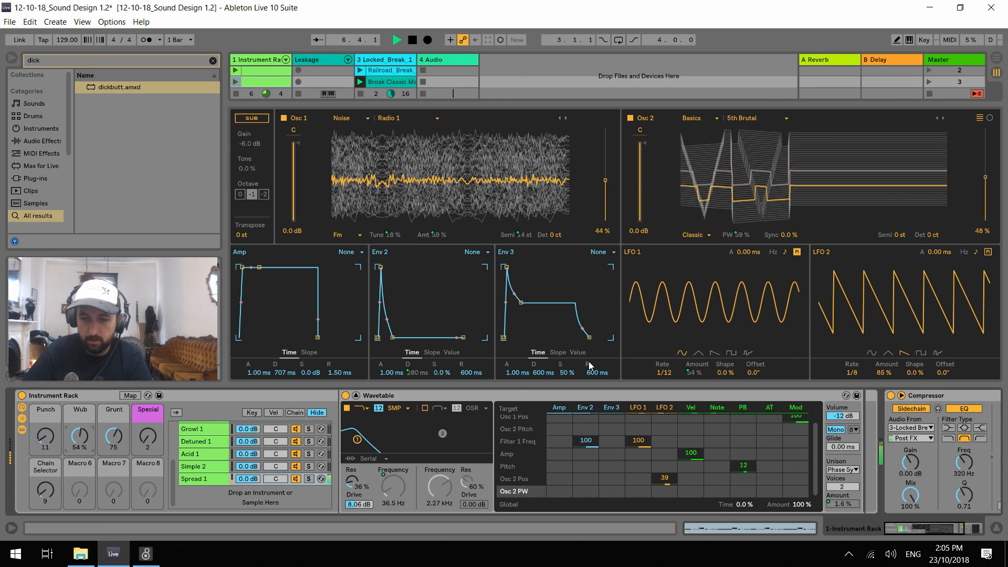
Set LFO 1's rate to 1/24 and audition it while varying the Wub macro and raising Punch to 36
drag(672, 375, 705, 378)
key(Up)
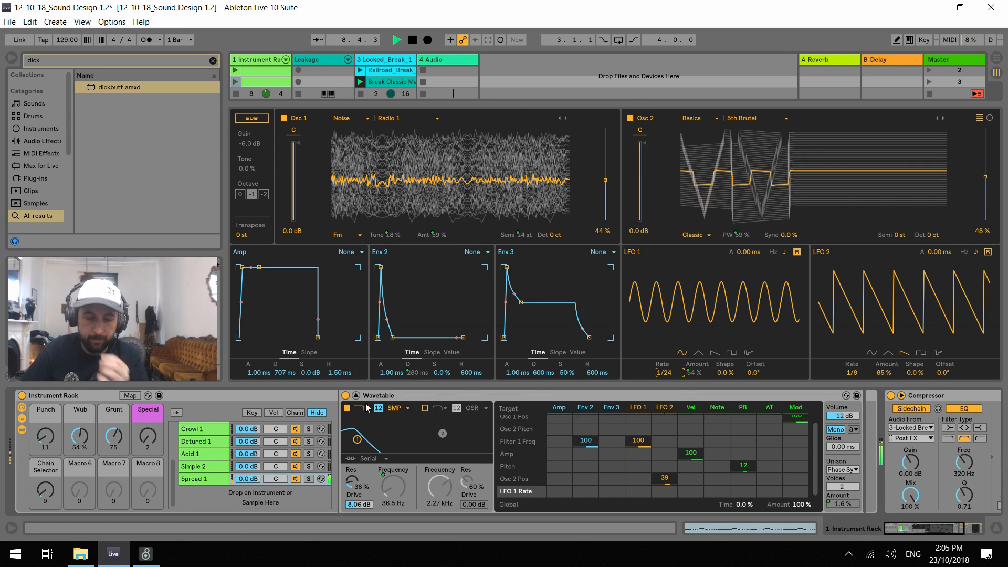
drag(80, 435, 80, 444)
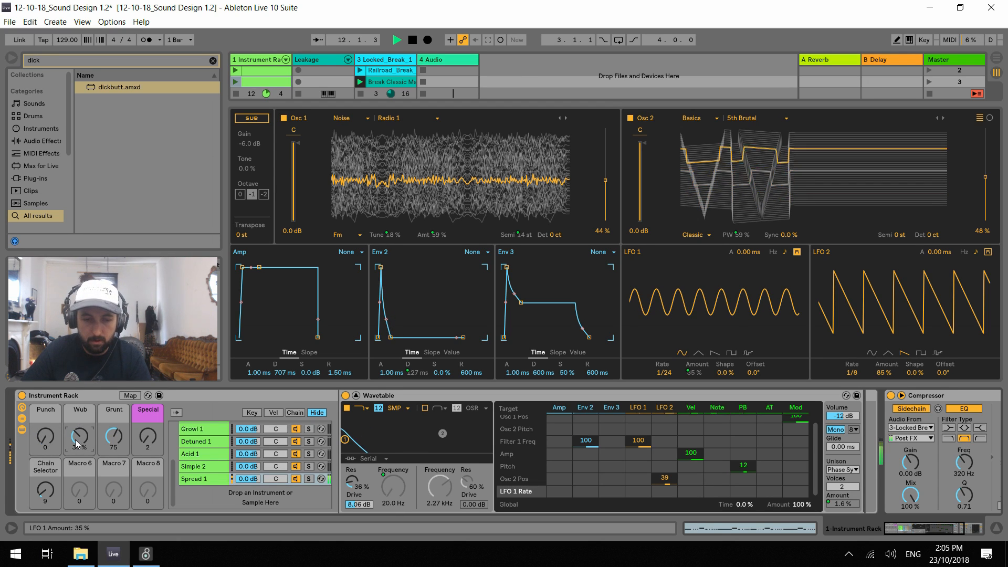
drag(75, 440, 75, 404)
drag(44, 442, 44, 432)
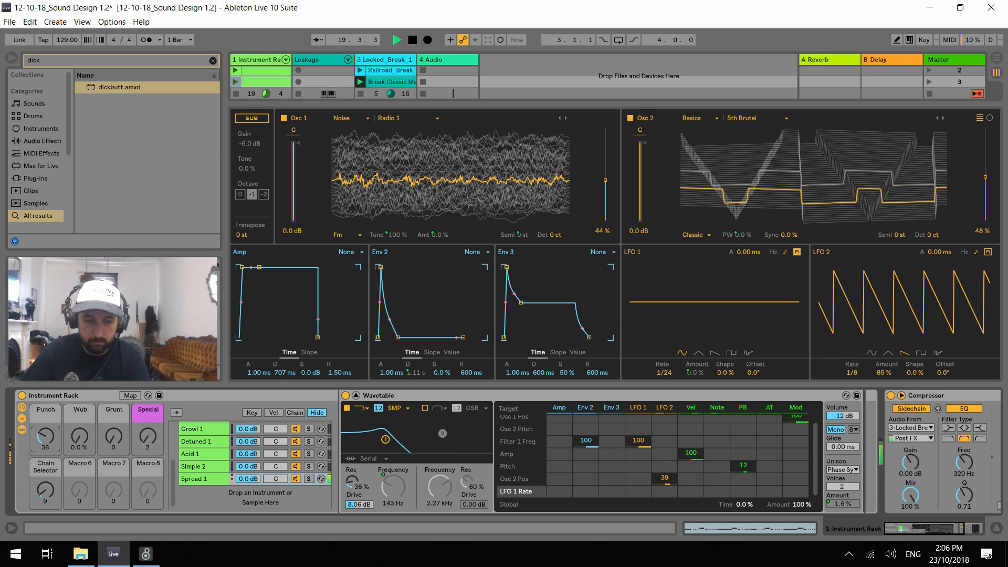
Launch the instrument track's second clip and audition it, bringing the macros to Punch 22, Wub 12 % and Grunt 0
click(236, 72)
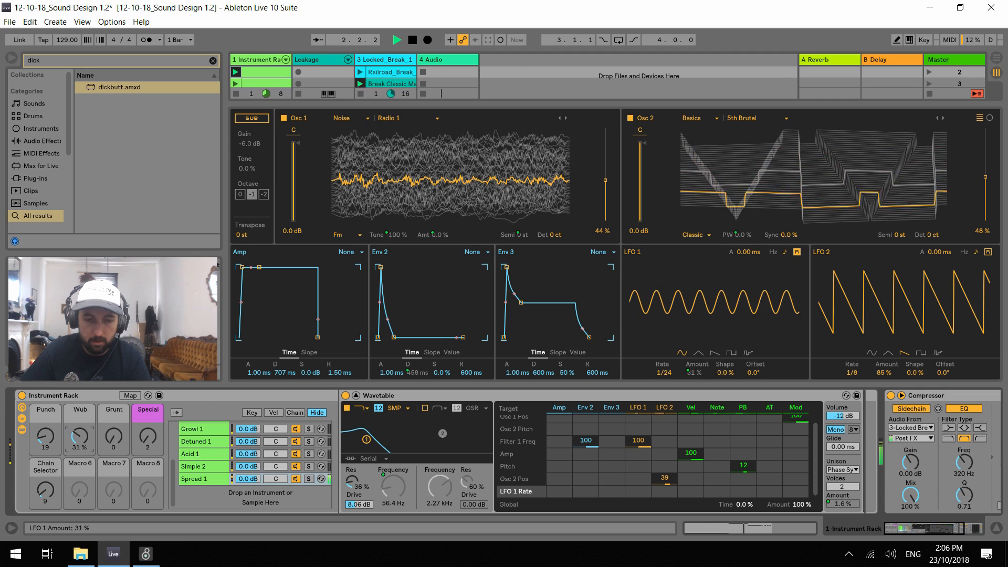
drag(48, 452, 113, 440)
click(42, 437)
drag(42, 436, 42, 446)
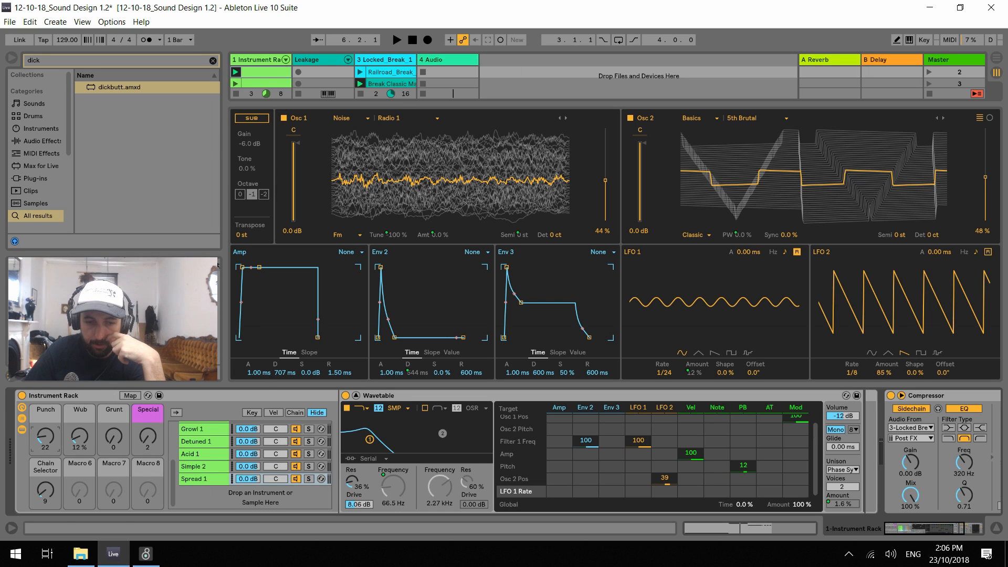
Collapse Wavetable's expanded view to show the session mixer and the compact device
click(356, 395)
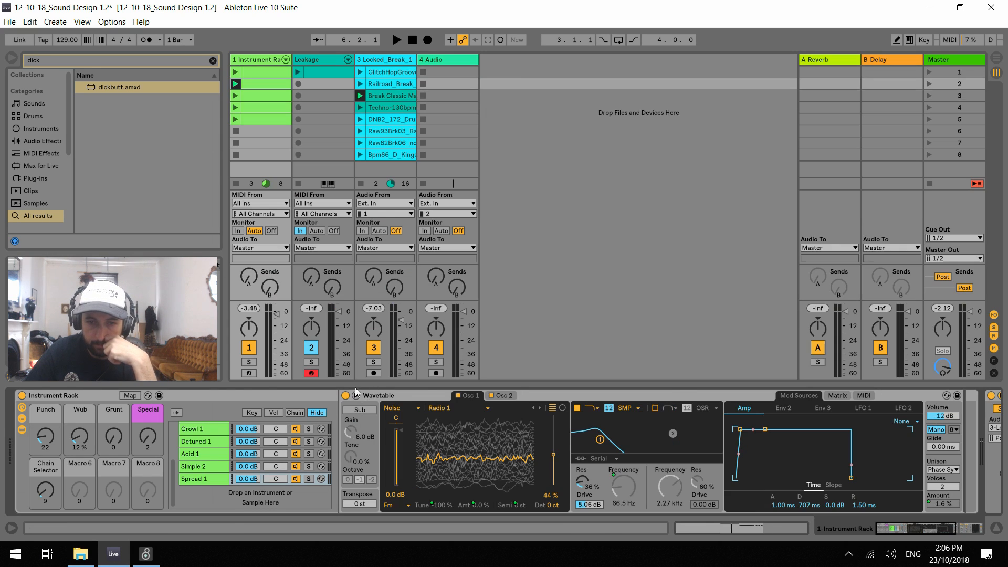
click(357, 395)
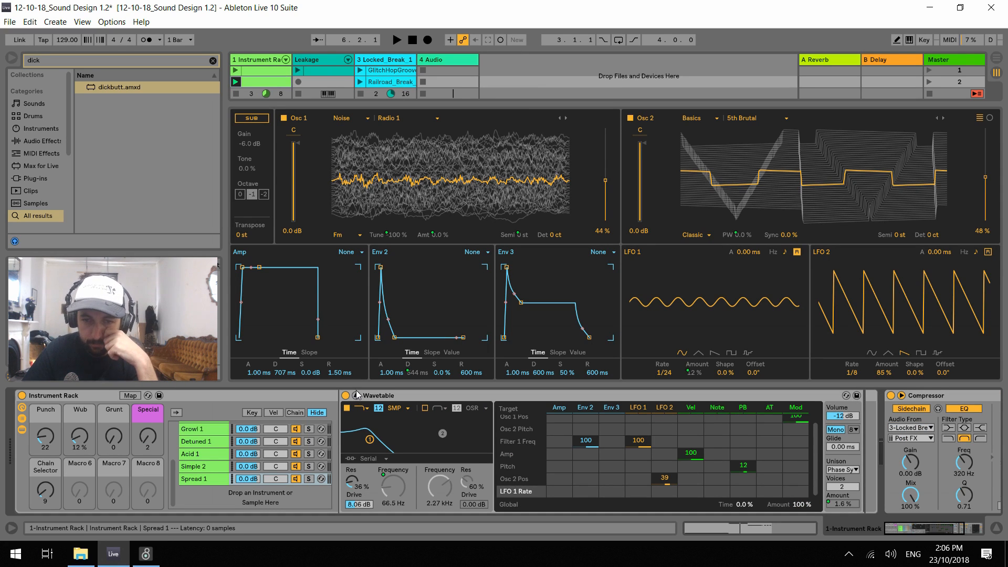
click(356, 396)
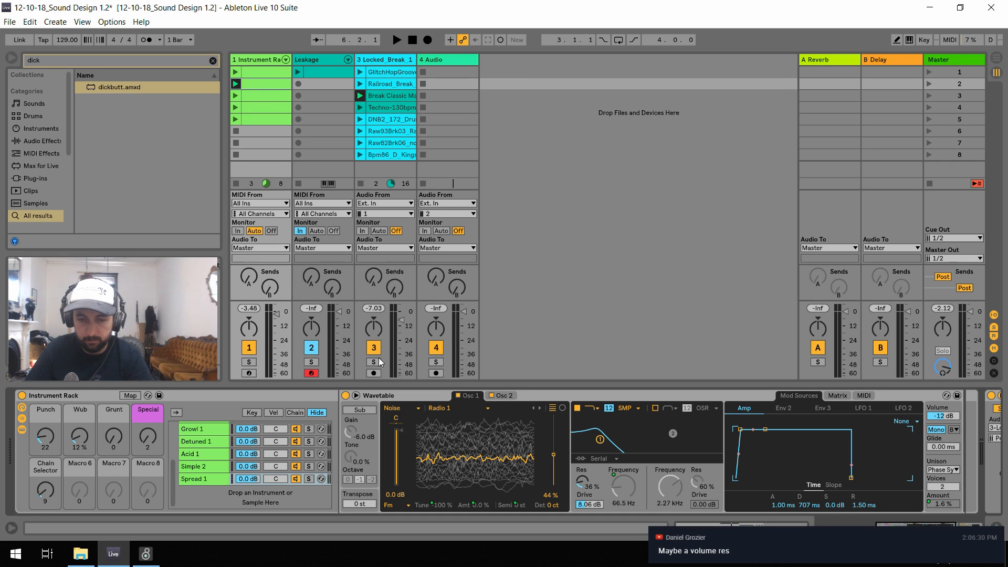
Stop the drum break track's clip, briefly play the instrument track alone, and select the Spread 1 chain
click(358, 182)
key(space)
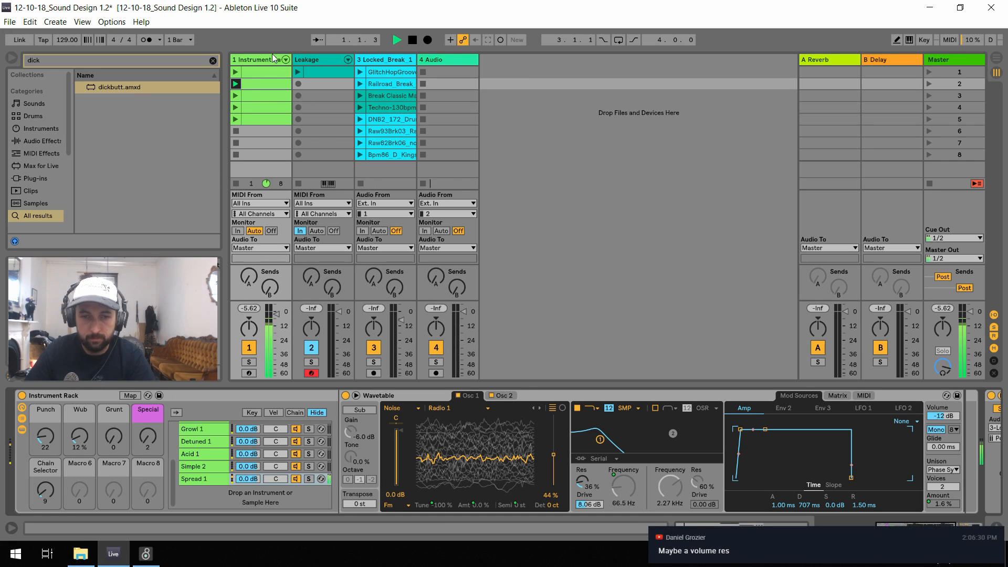
key(space)
double_click(253, 62)
click(193, 479)
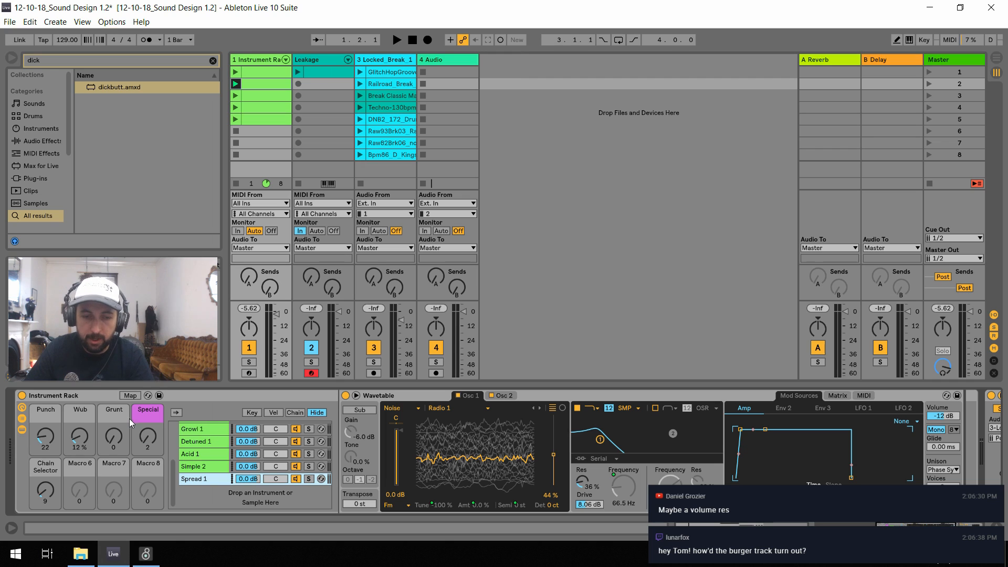
Set the Punch macro to 127, Wub to 0 % and Special to 127, auditioning the sound with short playbacks
drag(41, 441, 41, 384)
drag(80, 436, 81, 452)
key(space)
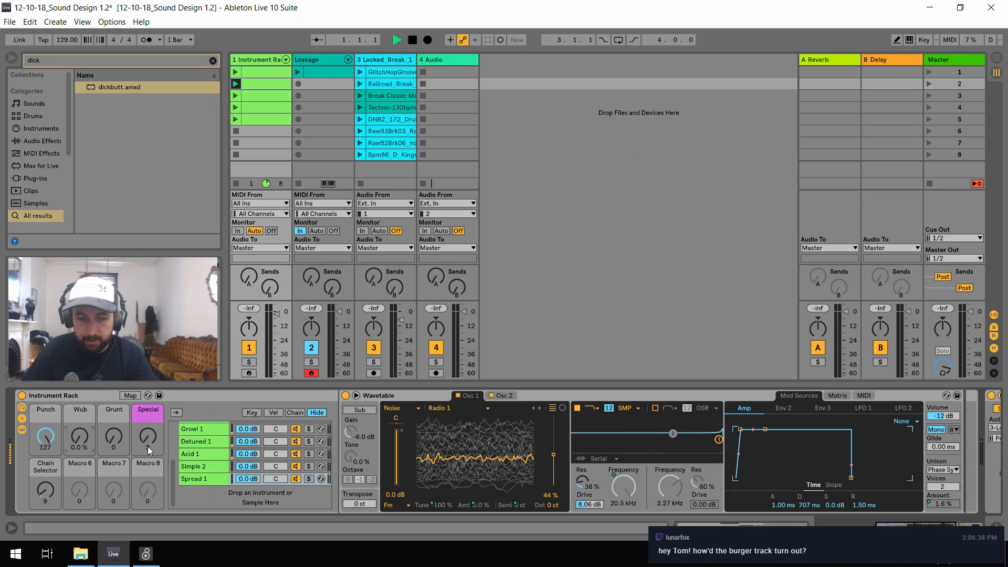
key(space)
drag(147, 446, 148, 379)
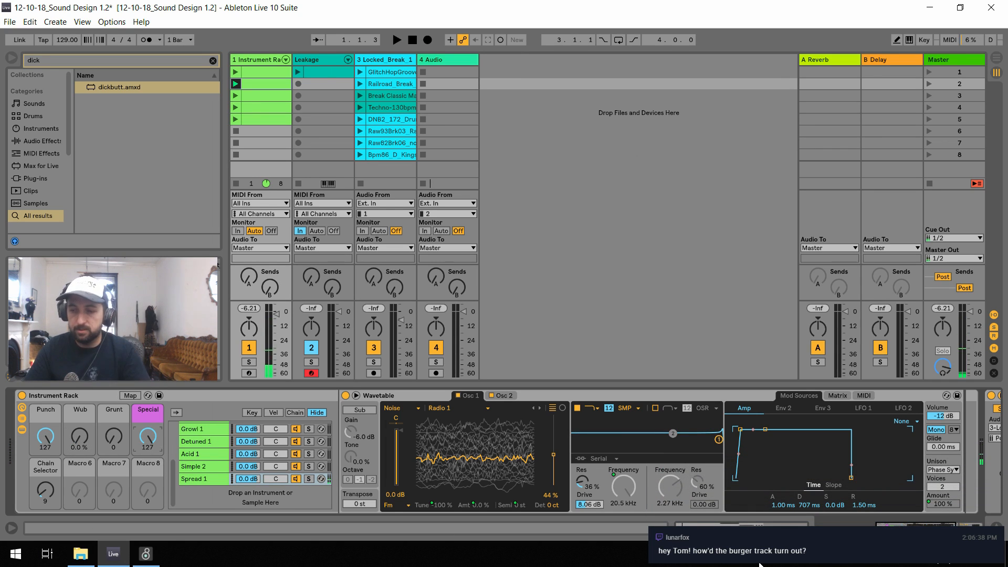
key(space)
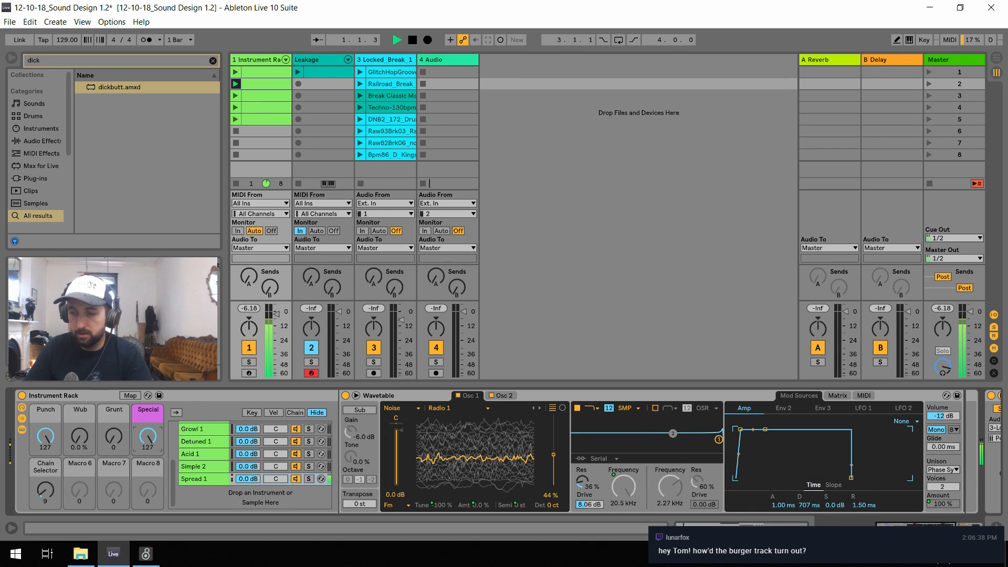
Change Wavetable's unison mode to Classic with 4 voices and audition it
click(952, 469)
key(space)
click(951, 410)
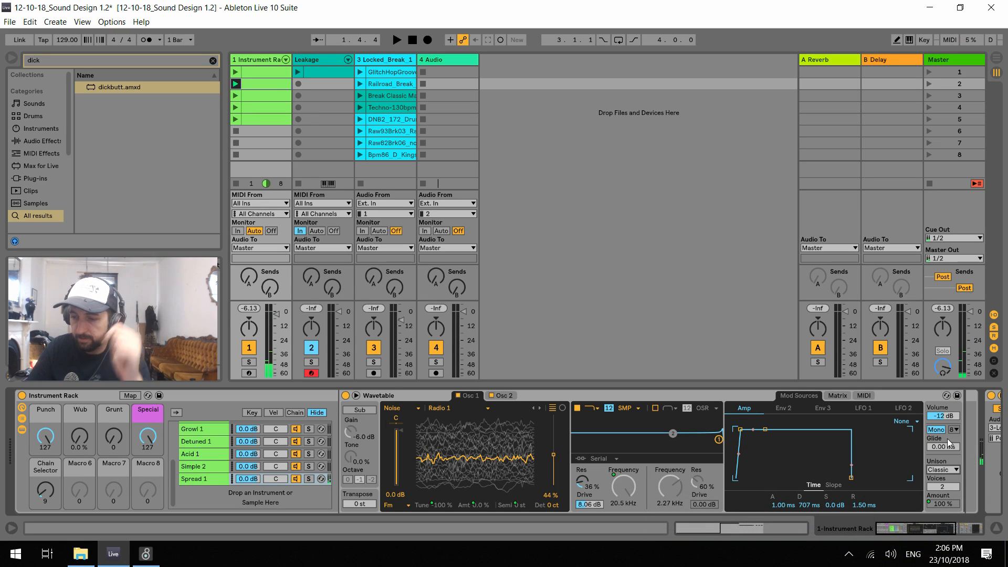
key(space)
drag(943, 487, 943, 478)
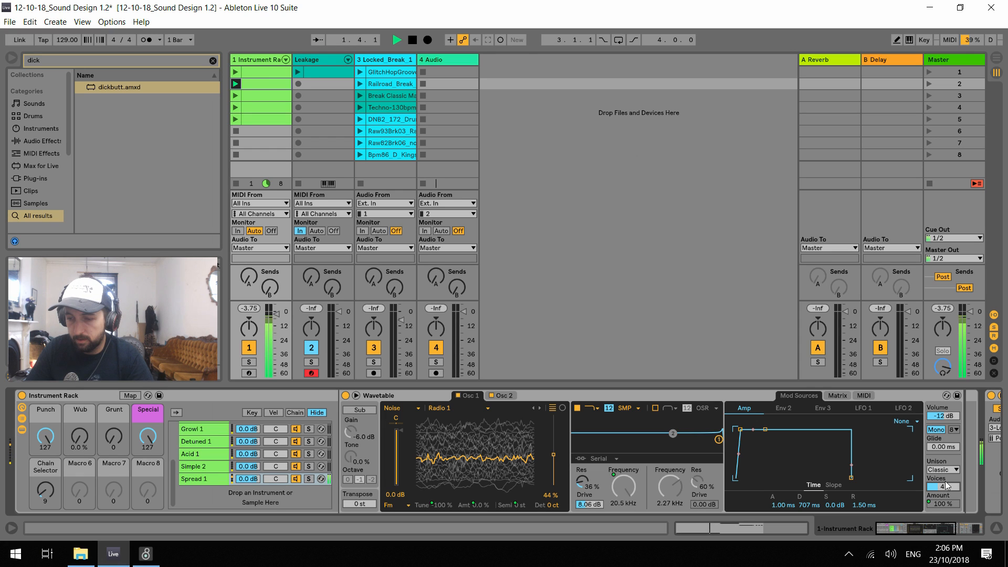
During playback, lower the Special macro to 45 and Punch to 17, and raise Wub to 64 %
drag(154, 444, 153, 473)
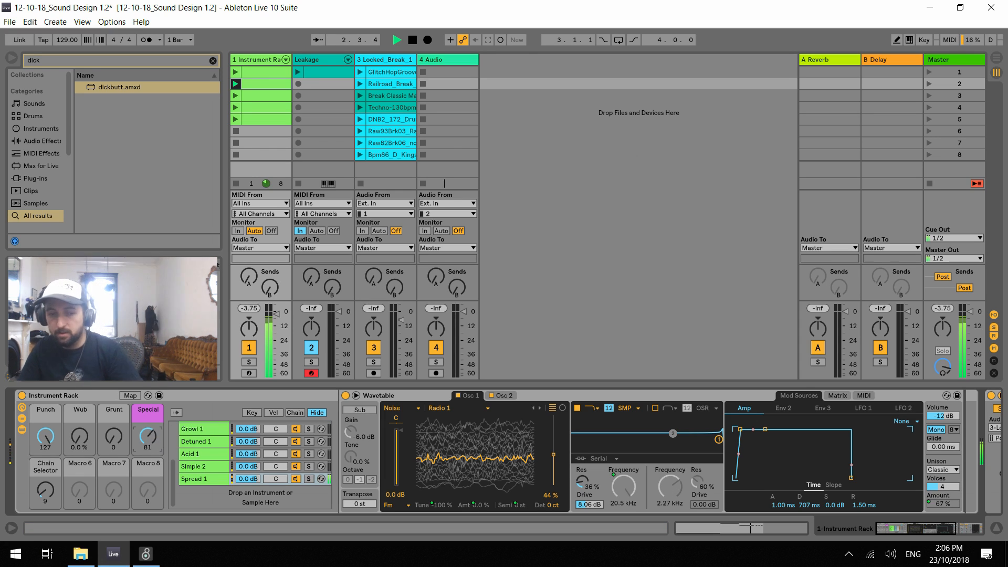
drag(46, 441, 46, 472)
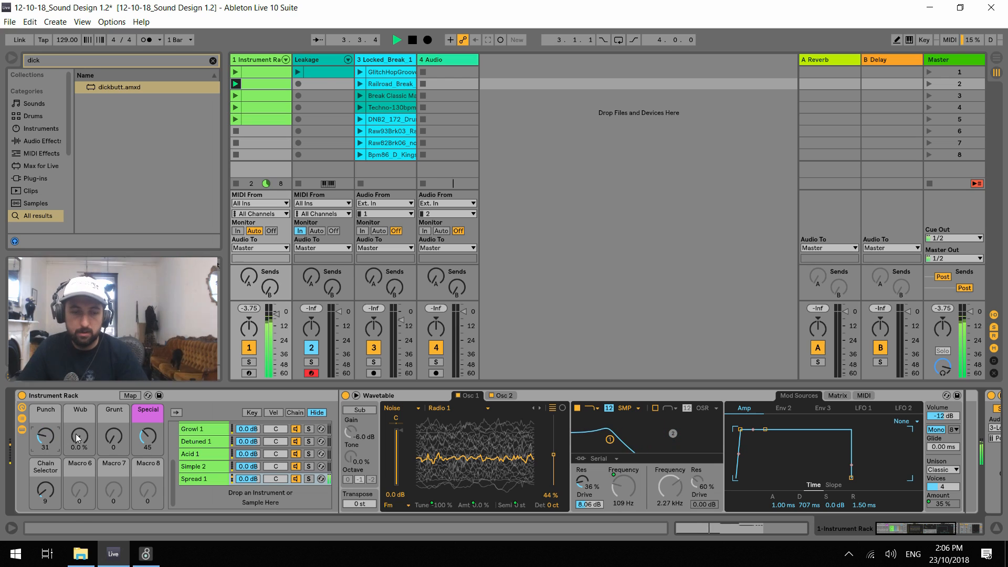
drag(80, 437, 80, 420)
mouse_move(40, 451)
mouse_down()
mouse_move(40, 441)
mouse_move(79, 429)
mouse_move(45, 431)
mouse_move(45, 457)
mouse_up()
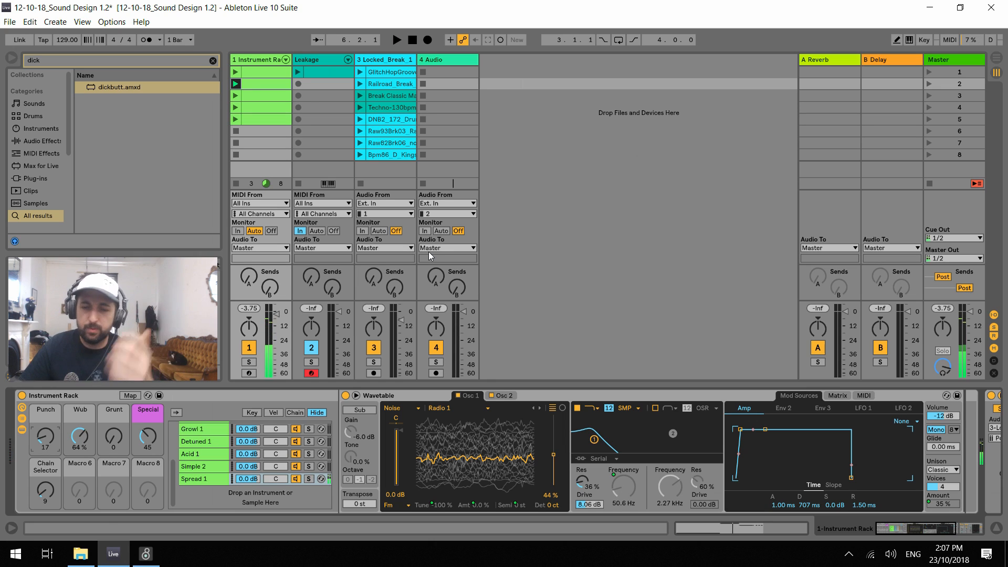
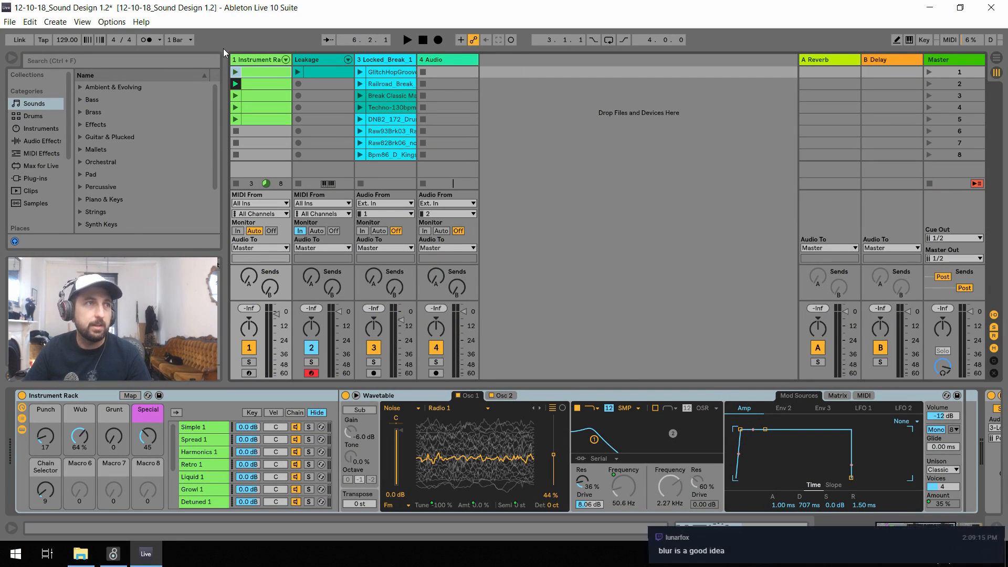
Lower the Wub macro to 24 % and raise Punch to 127, auditioning the sound with playback
key(space)
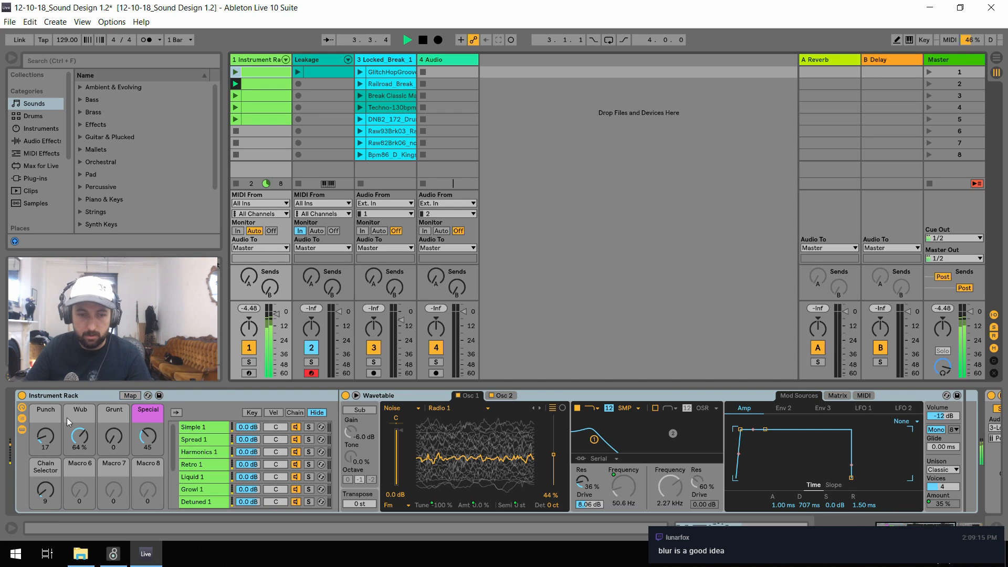
drag(79, 437, 79, 463)
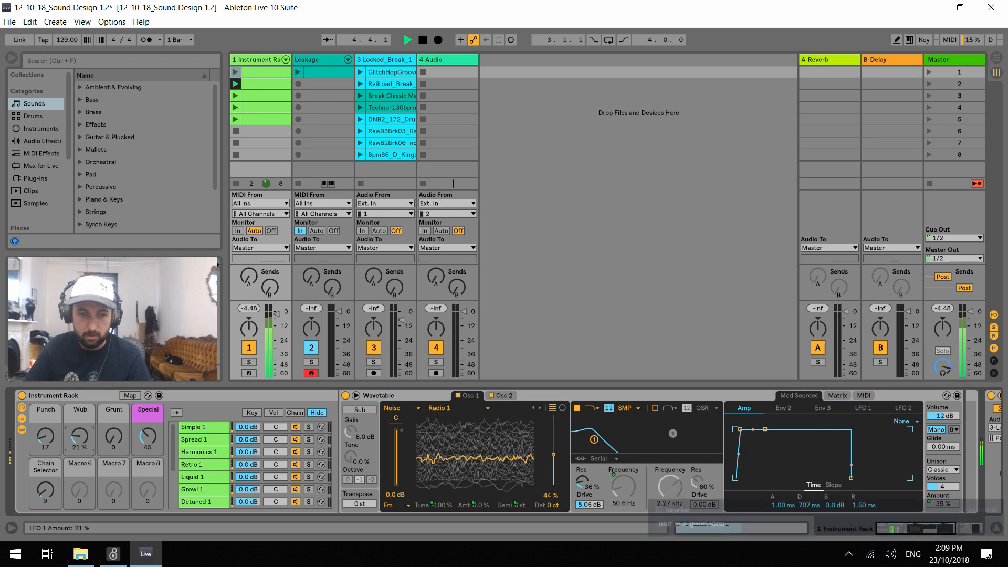
scroll(272, 482, down, 3)
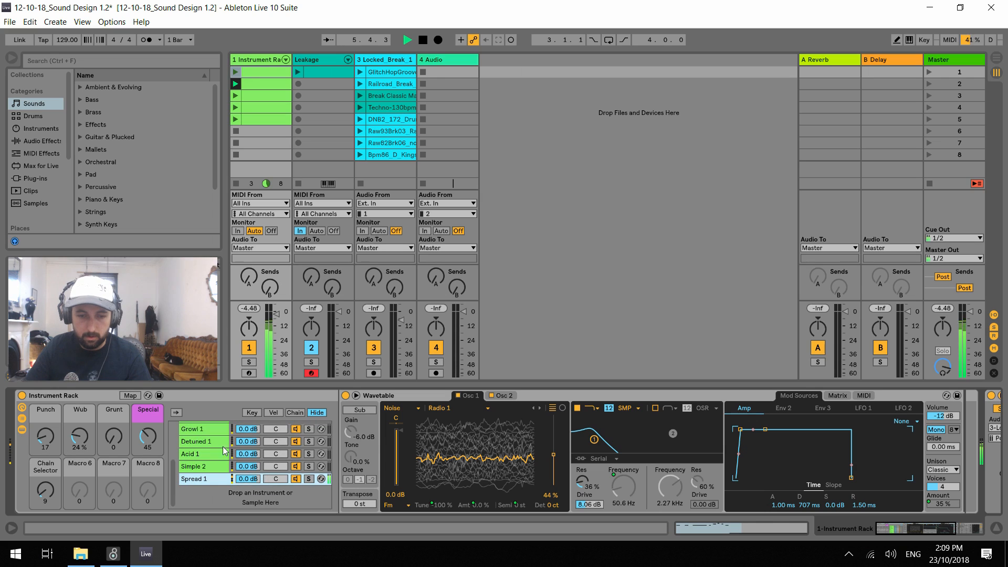
key(space)
drag(46, 437, 45, 379)
key(space)
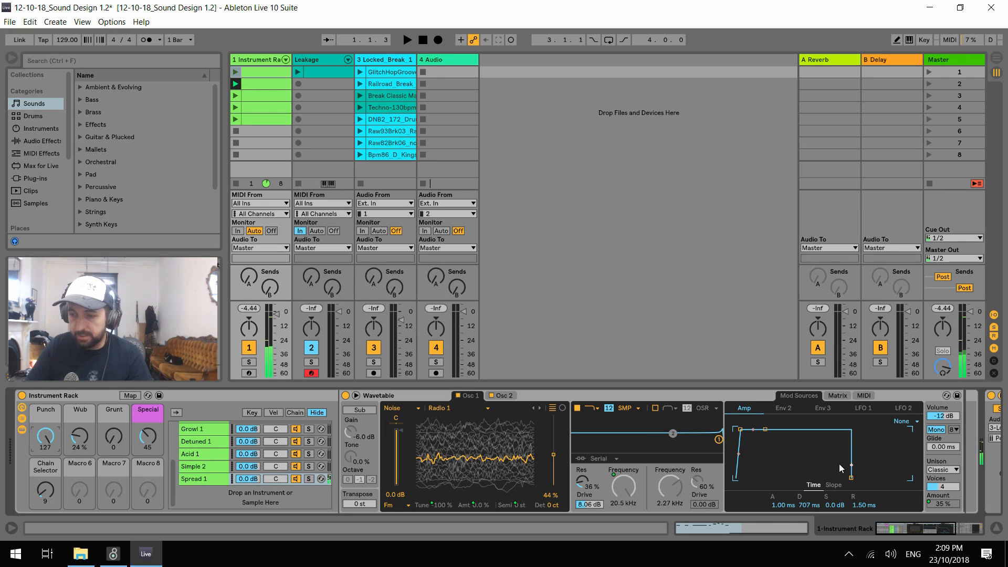
During playback, set the macros to Special 117, Grunt 116, Wub 45 % and Punch 41
drag(147, 436, 147, 393)
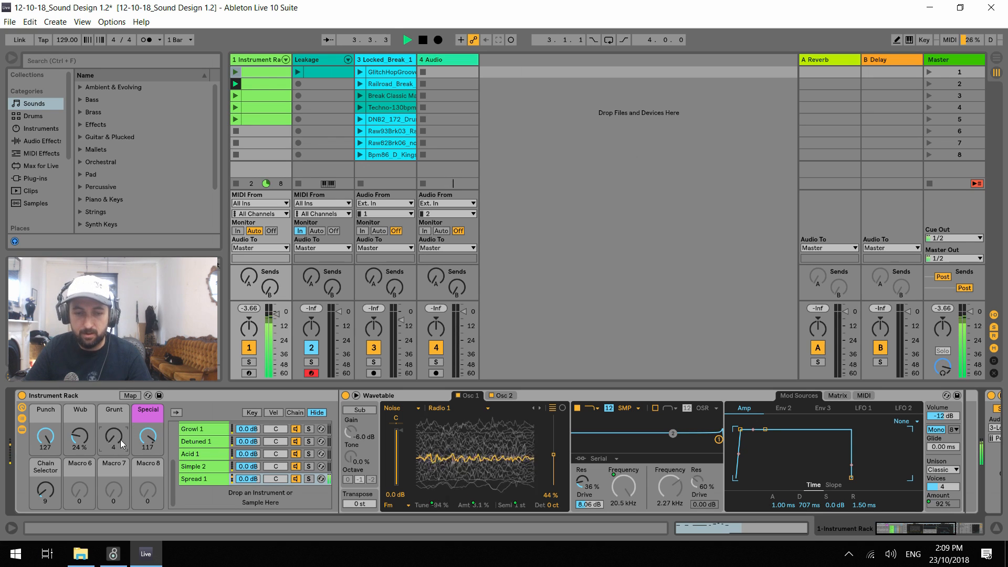
drag(120, 440, 120, 428)
key(space)
key(space)
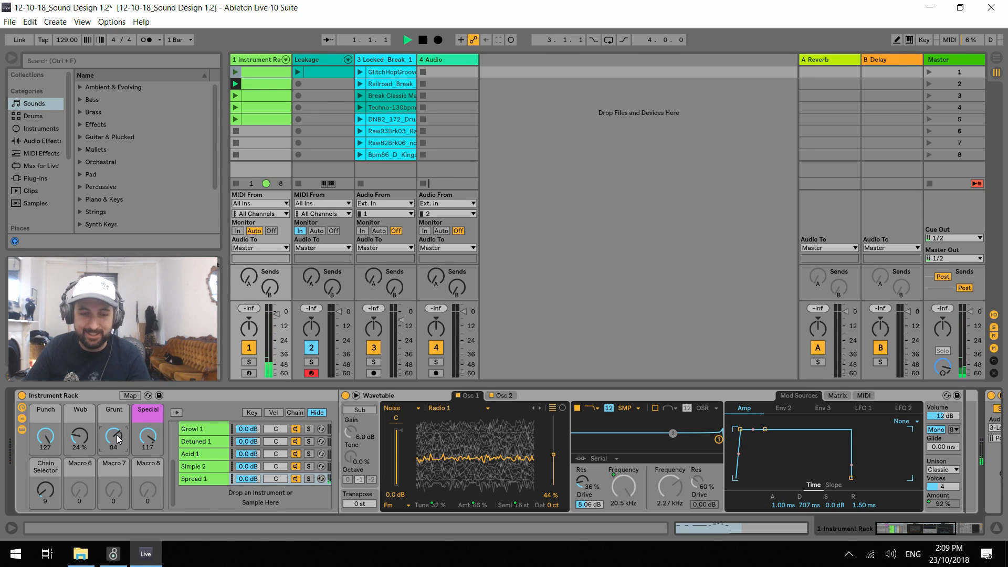
drag(113, 441, 46, 484)
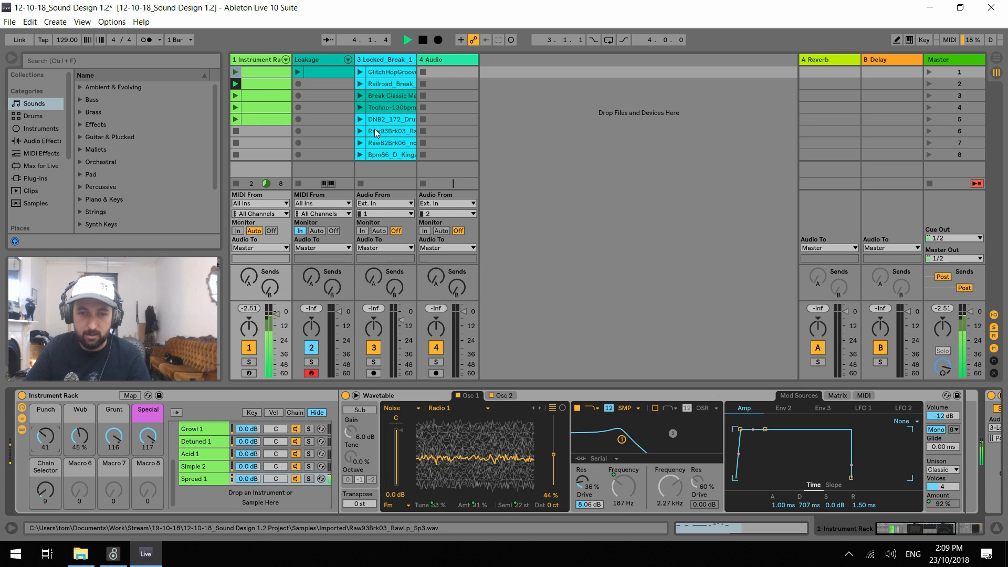
Launch the Techno-130bpm drum clip and the instrument track's clip in scene 5, leaving the instrument track selected
click(358, 108)
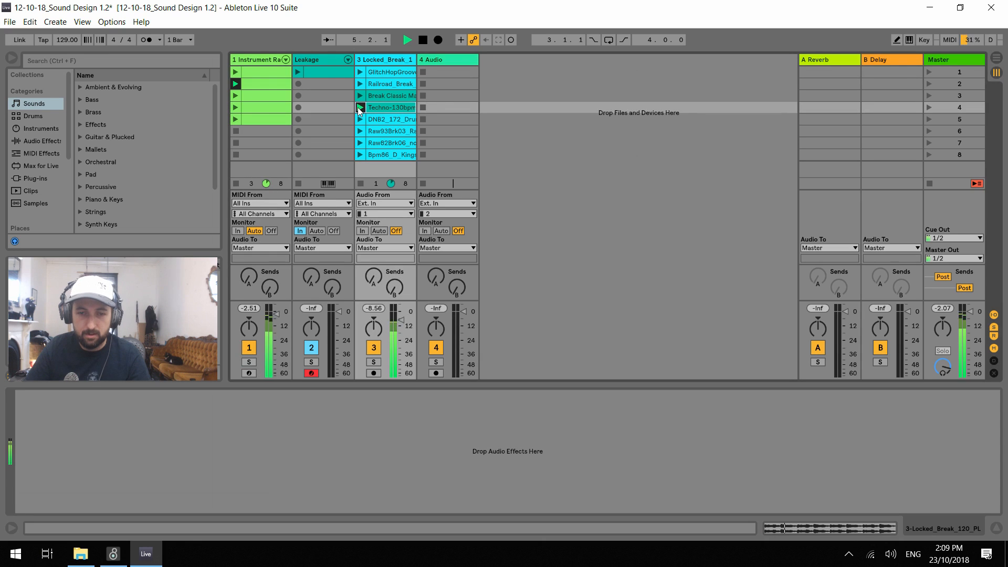
click(236, 95)
click(236, 118)
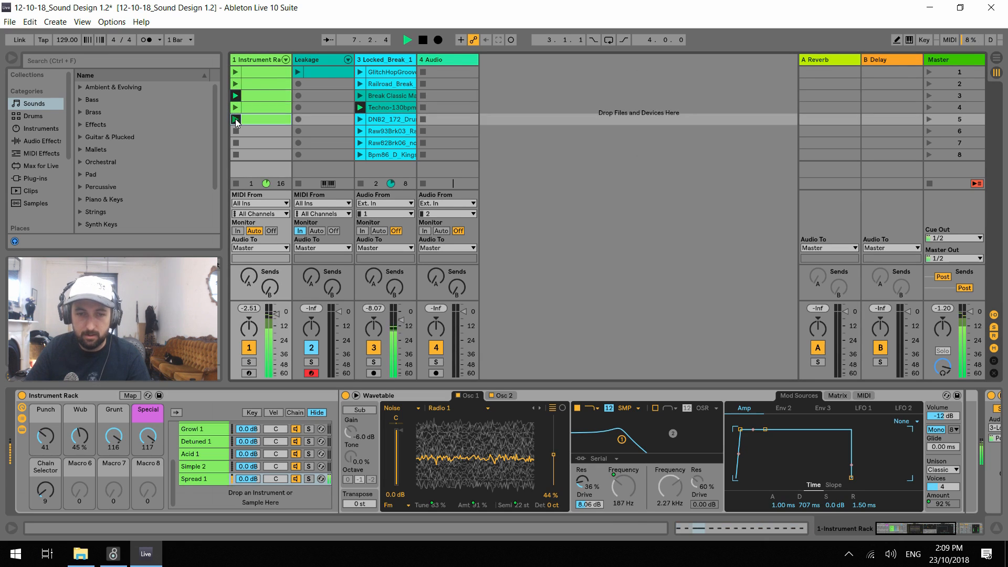
click(256, 57)
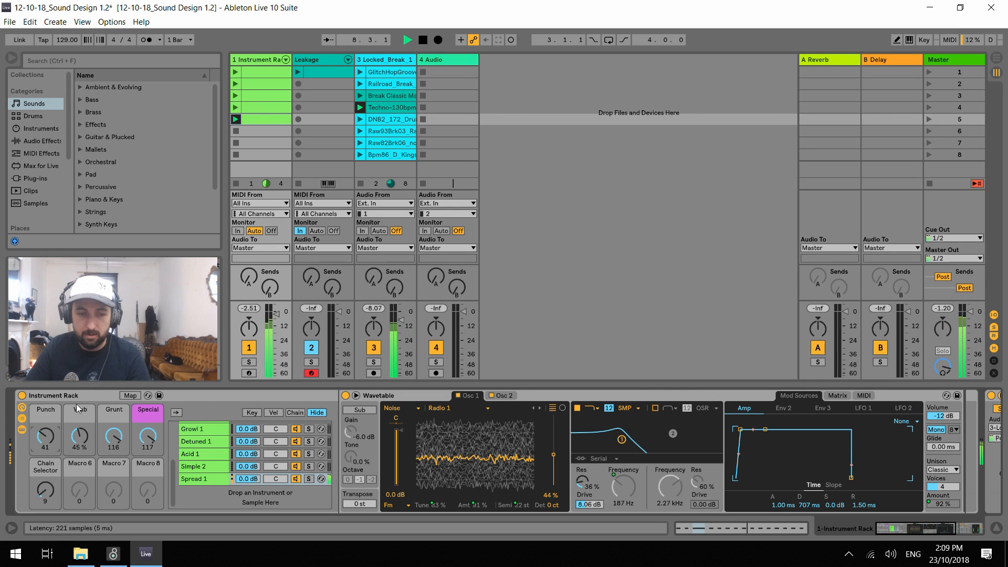
During playback with the drums, lower the Punch macro to 20, Wub to 40 % and Grunt to 0
click(45, 436)
drag(45, 438, 45, 471)
drag(79, 436, 124, 478)
Switch the drum track to the Break Classic clip and set the instrument rack's macros to Special 127, Wub 38 % and Grunt 16
click(360, 84)
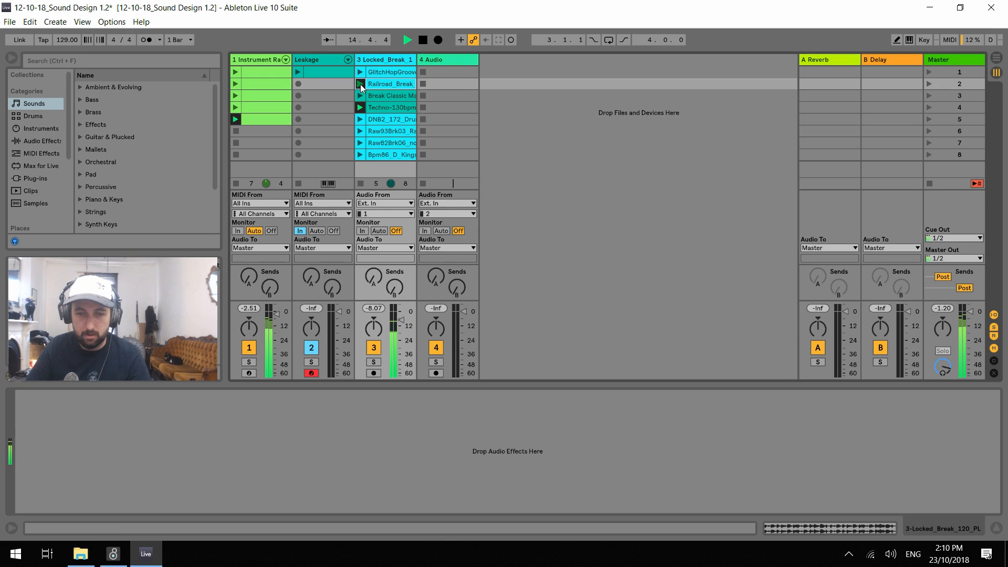
click(361, 95)
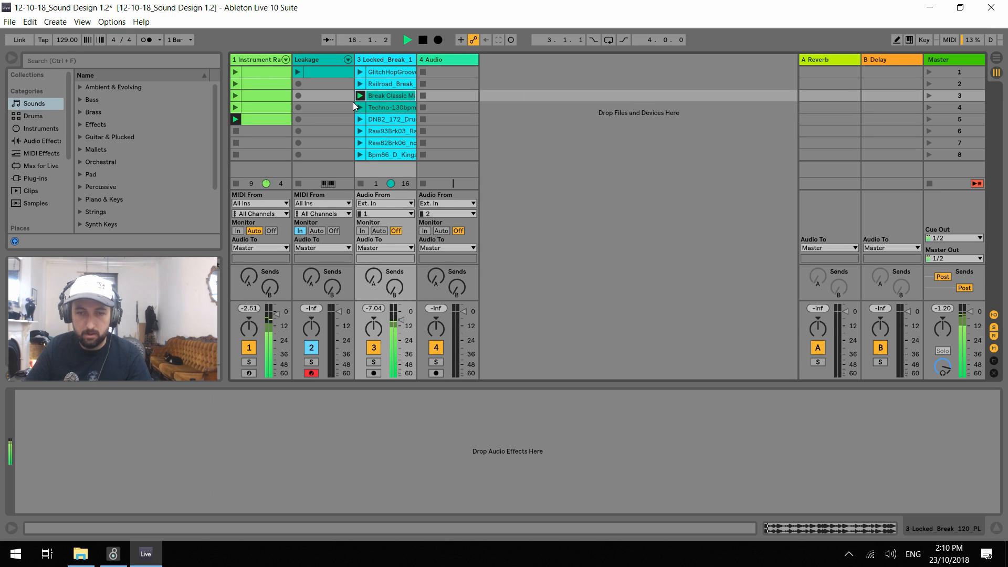
click(266, 62)
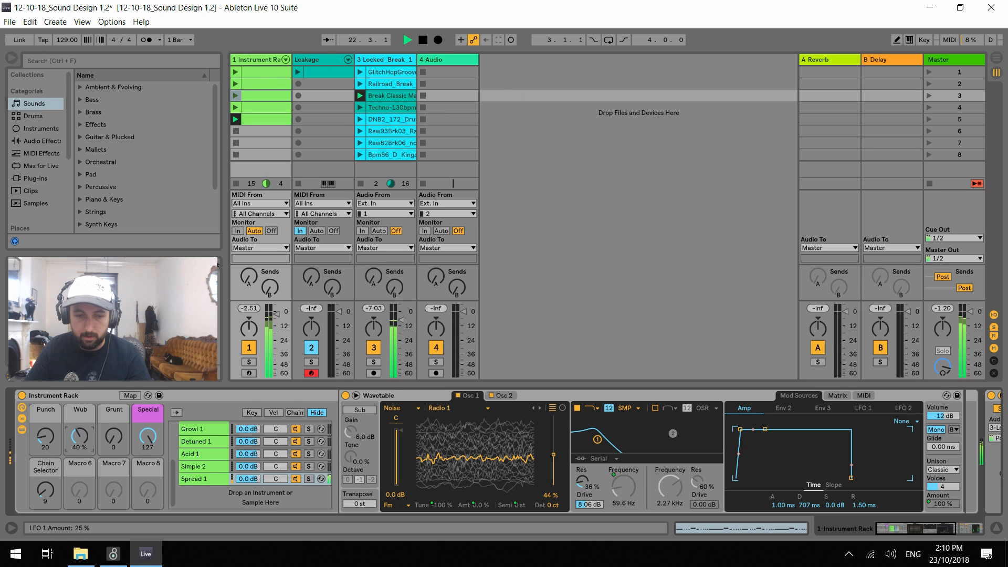
mouse_move(103, 442)
mouse_down()
mouse_move(103, 412)
mouse_move(103, 435)
mouse_up()
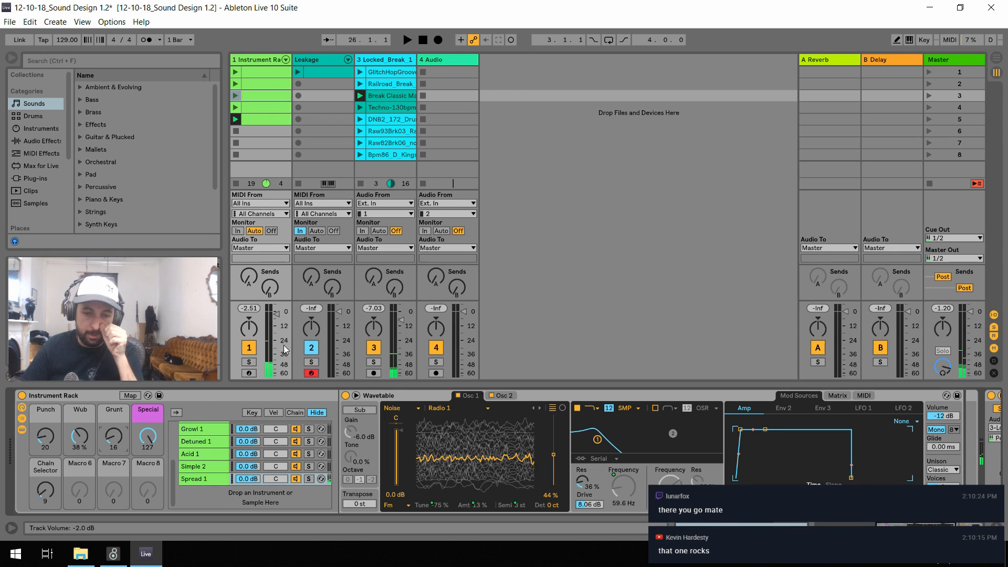
Rename the last chain in the instrument rack as Spread 2
click(210, 479)
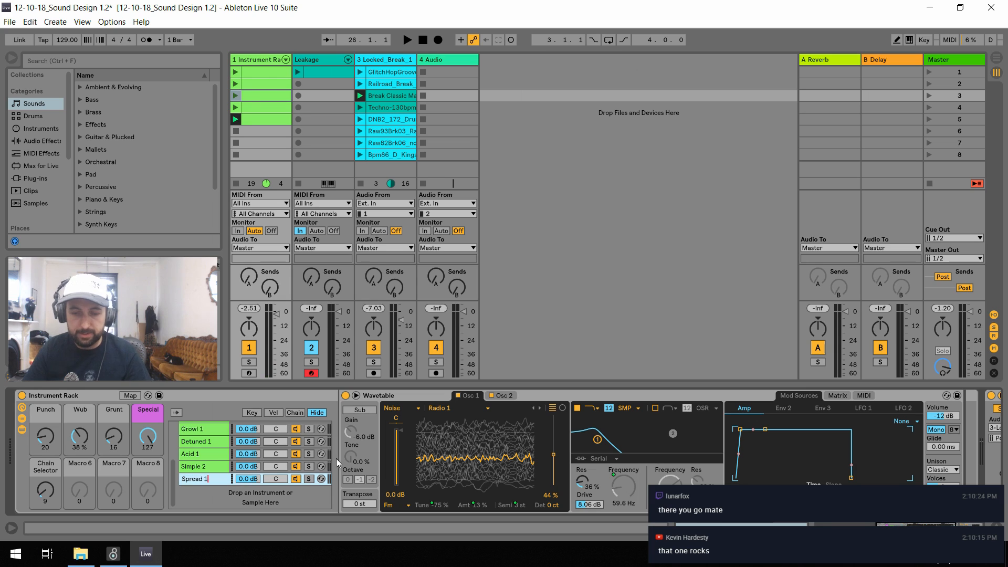
key(BackSpace)
text(2)
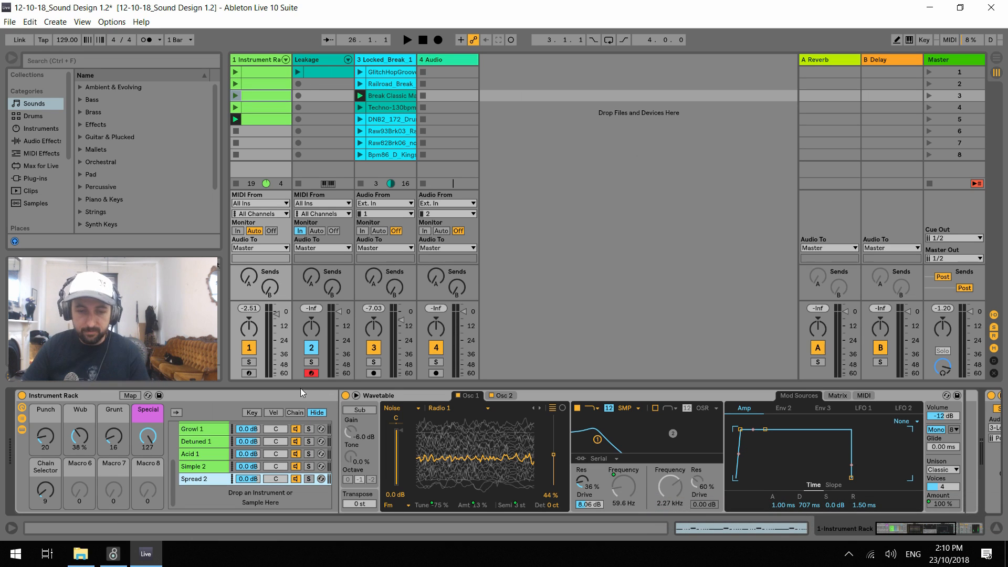
Copy the Harmonics 1 chain to the end of the chain list and rename the copy as Harmonics 2
scroll(238, 469, up, 4)
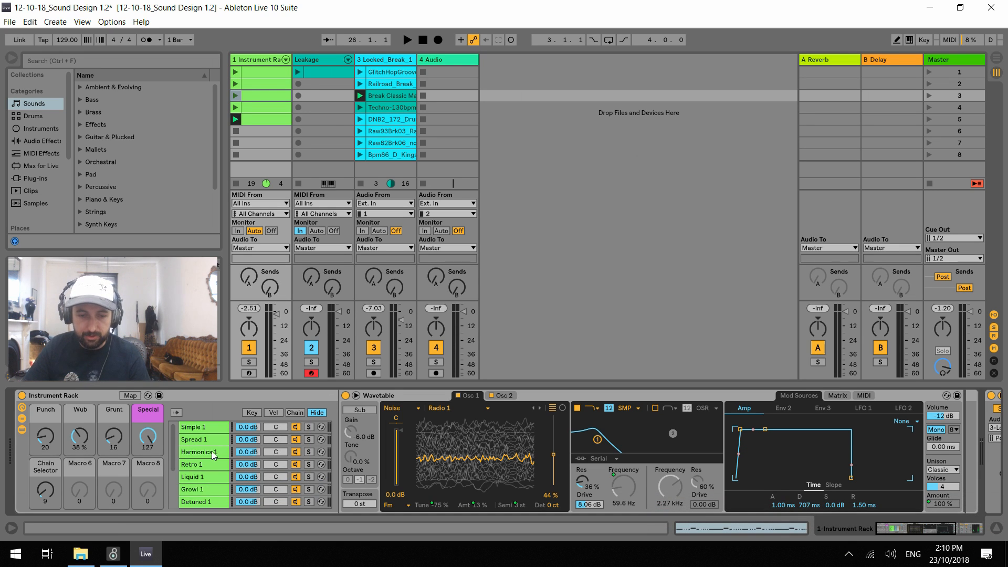
click(205, 452)
drag(203, 454, 266, 493)
key(ctrl+r)
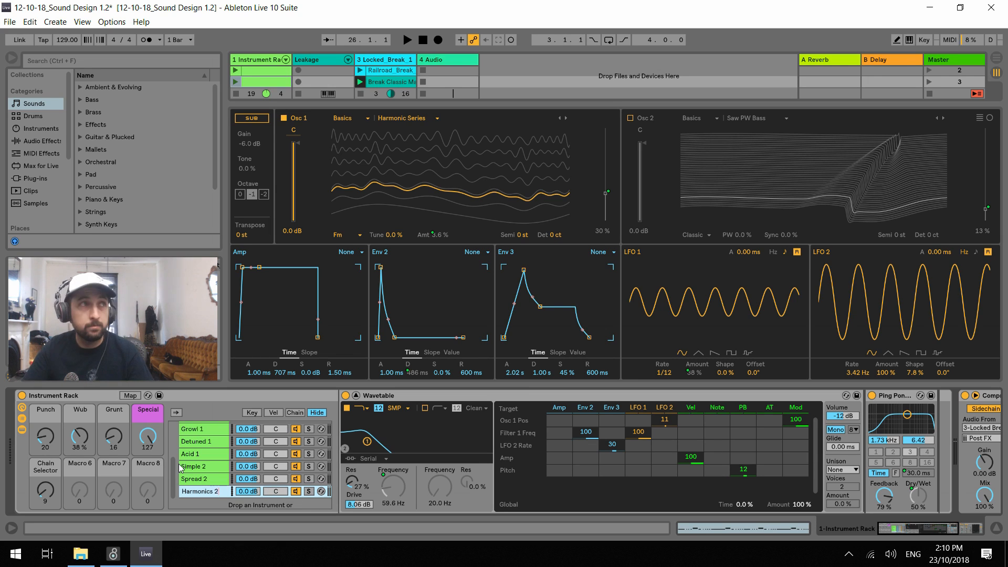
text(2)
key(Return)
After short playbacks, set the Chain Selector macro to 10 and move Harmonics 2's chain zone to 10
key(space)
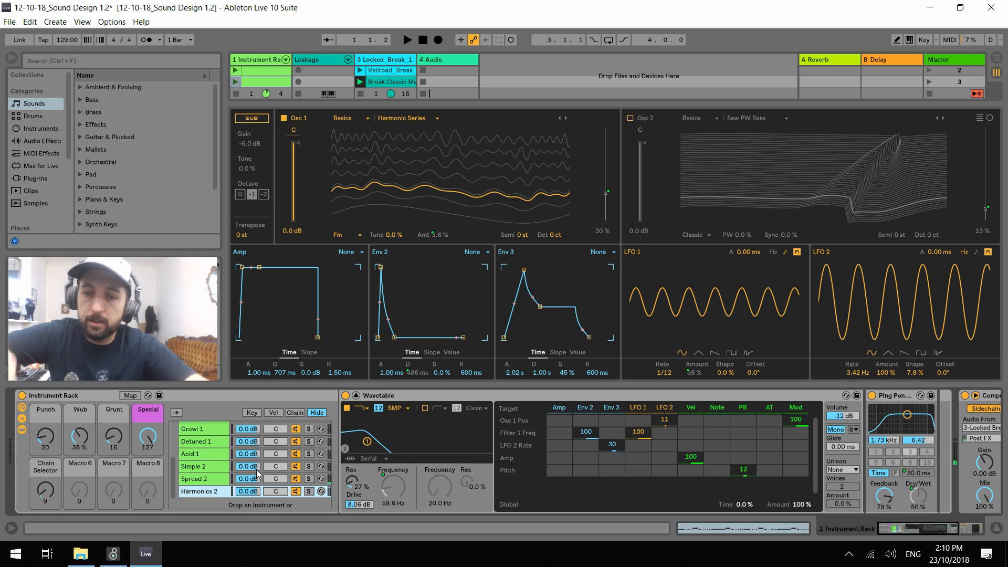
key(space)
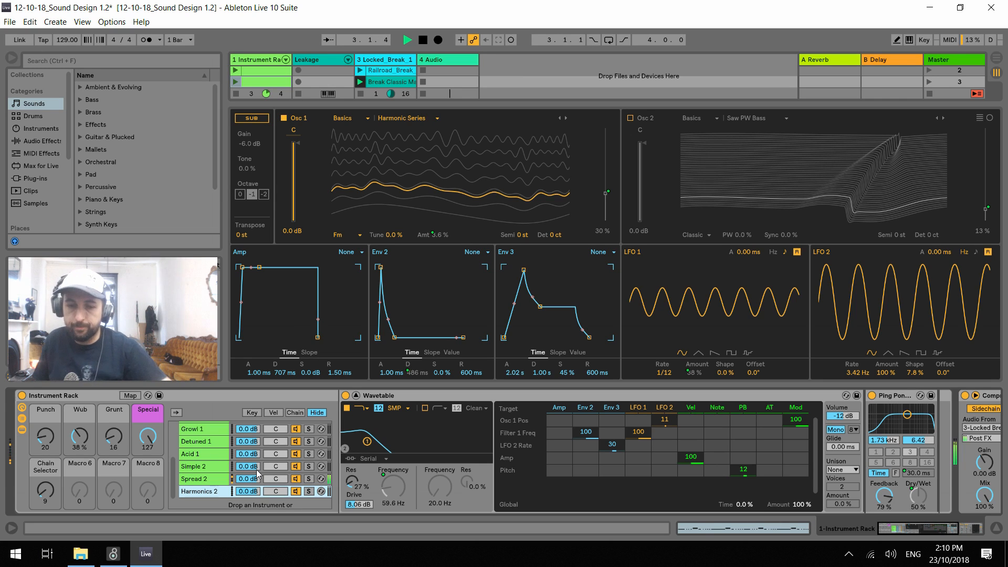
key(space)
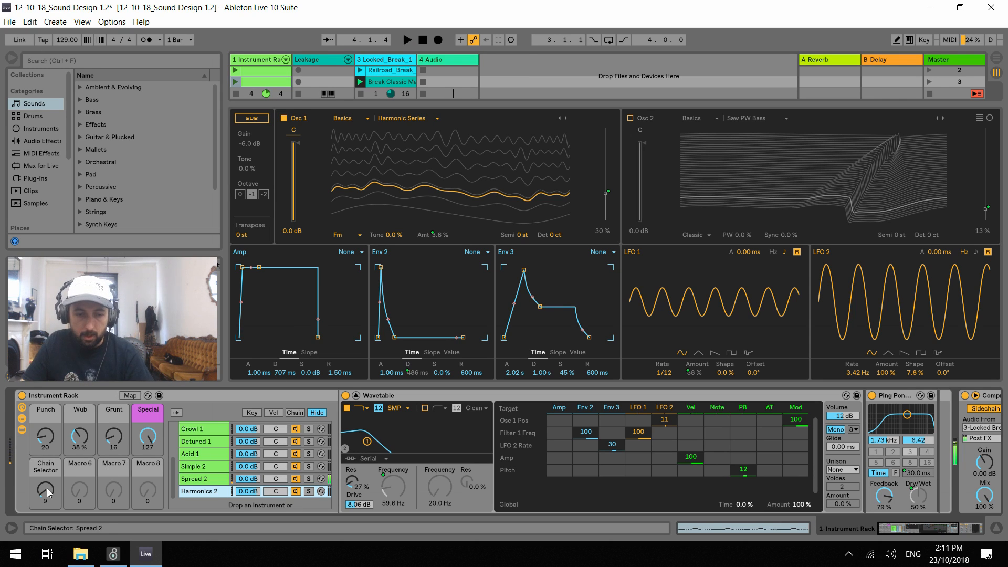
drag(48, 489, 49, 494)
key(Up)
key(Up)
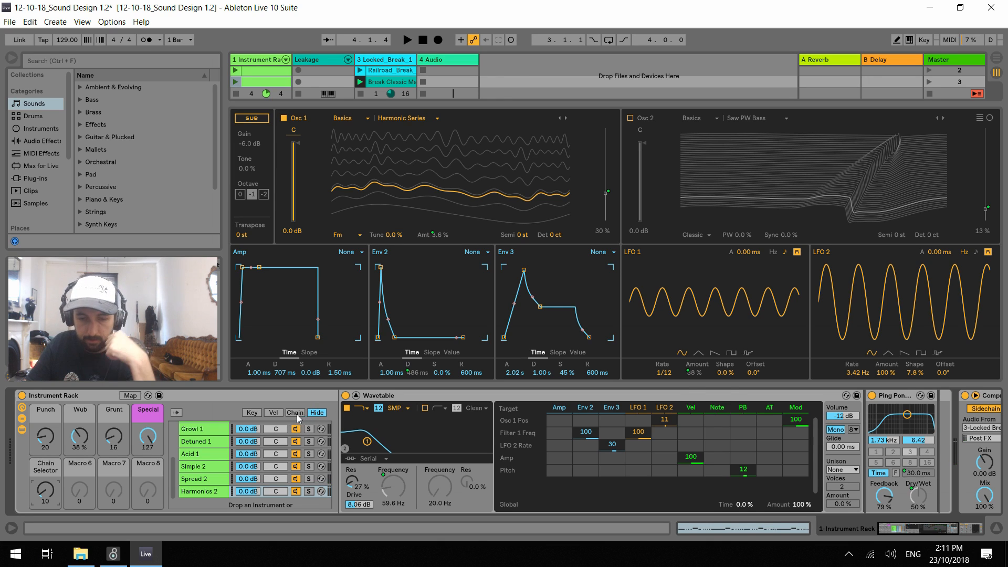
click(303, 414)
drag(340, 496, 362, 496)
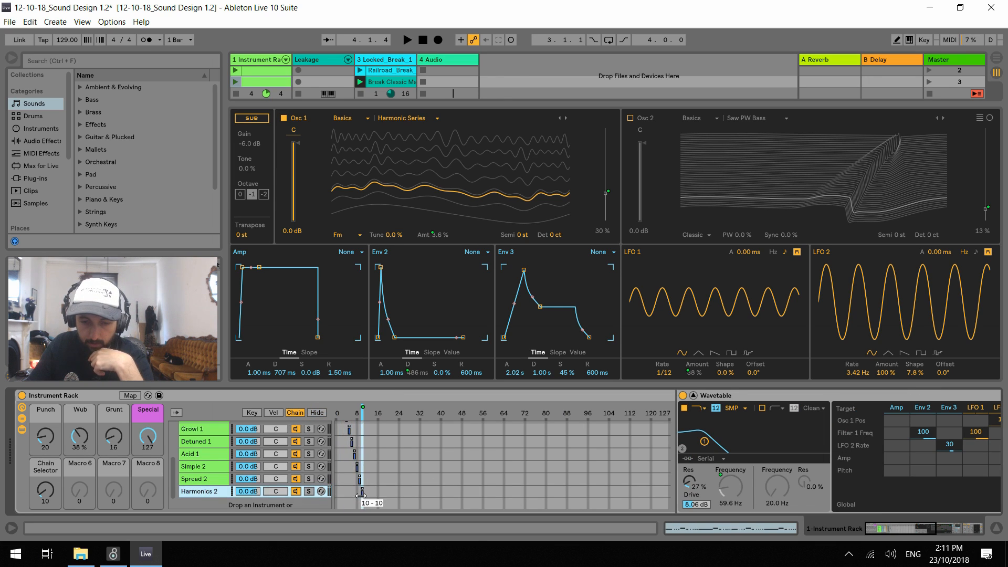
During playback, reset the Special and Grunt macros to 0, and set Punch to 127 and Wub to 0 %
key(space)
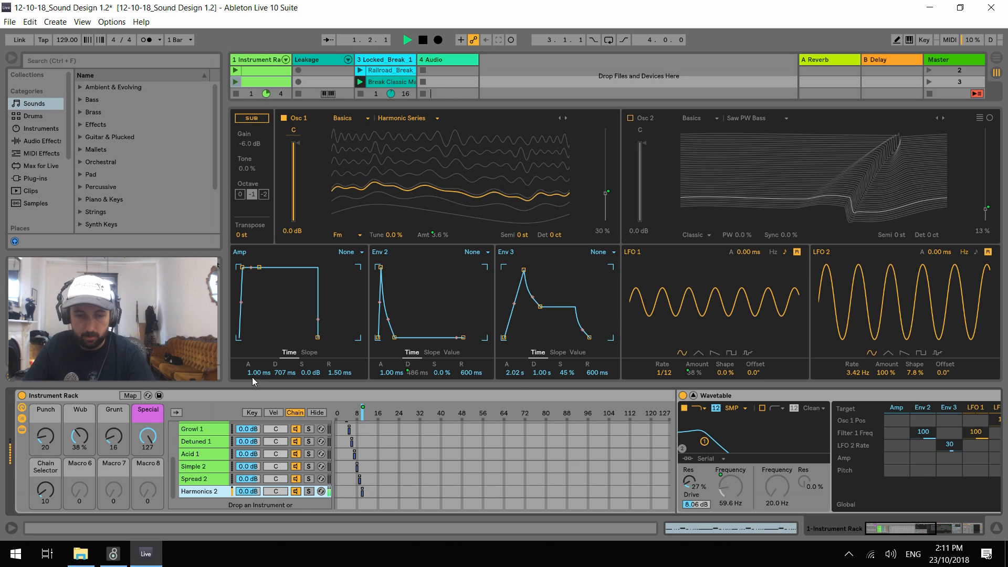
double_click(153, 435)
double_click(117, 435)
drag(85, 434, 56, 372)
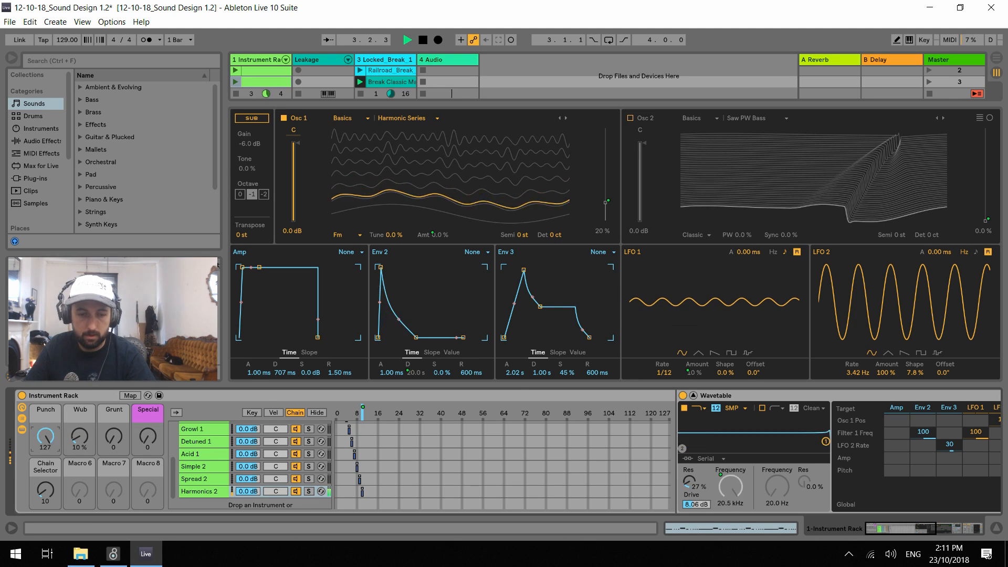
drag(89, 448, 89, 456)
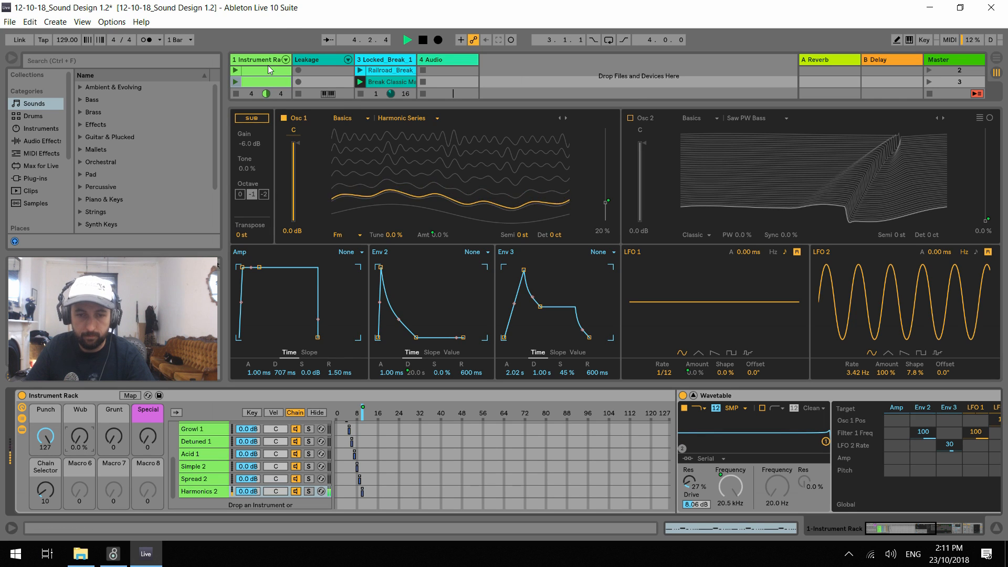
Stop the drum track's clip, enlarge Wavetable's expanded view over the session grid, and halt playback
drag(343, 102, 342, 196)
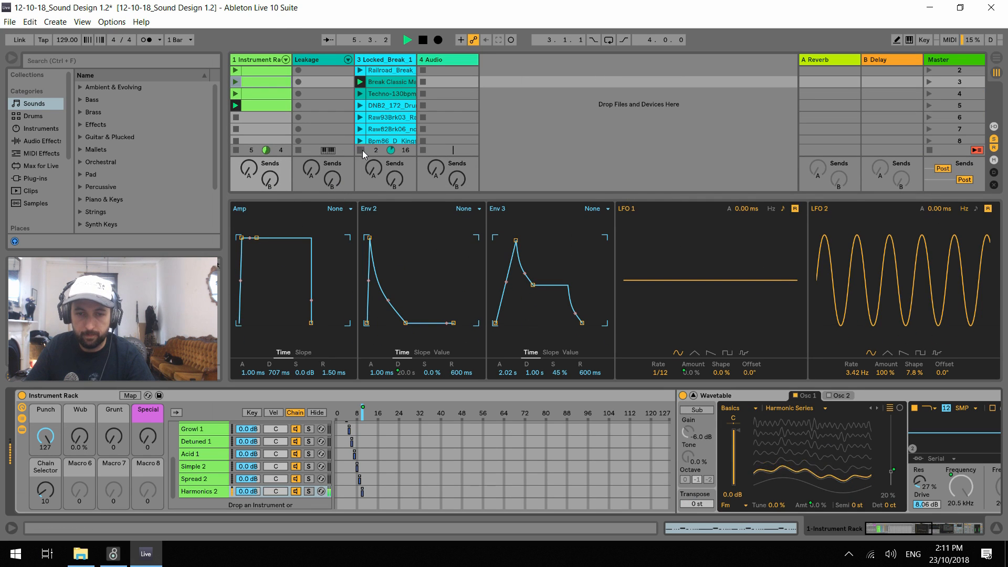
drag(415, 196, 397, 76)
key(space)
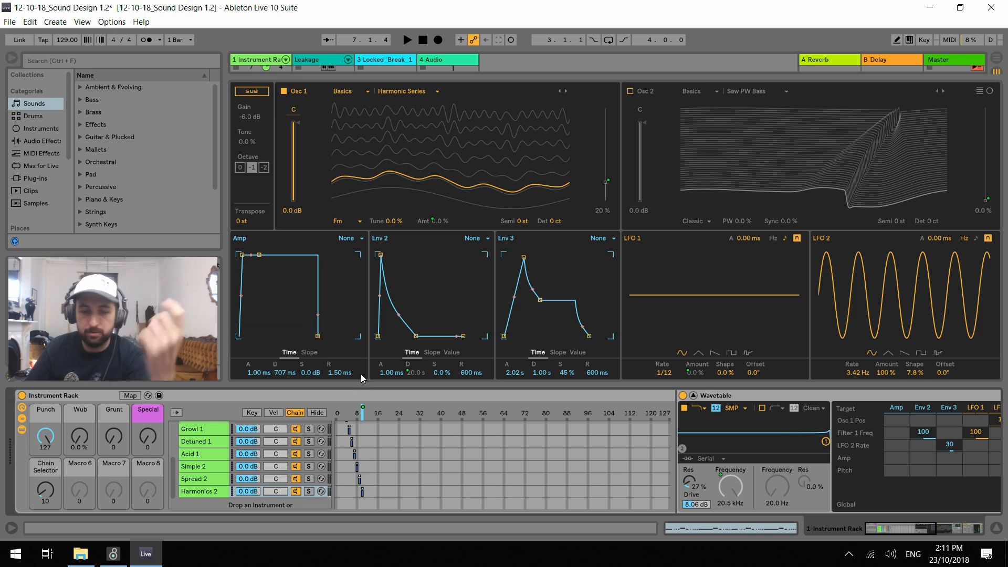
Briefly audition Harmonics 2 soloed, and set its oscillator 1 to the Sines 1 wavetable from the Harmonics category
click(309, 492)
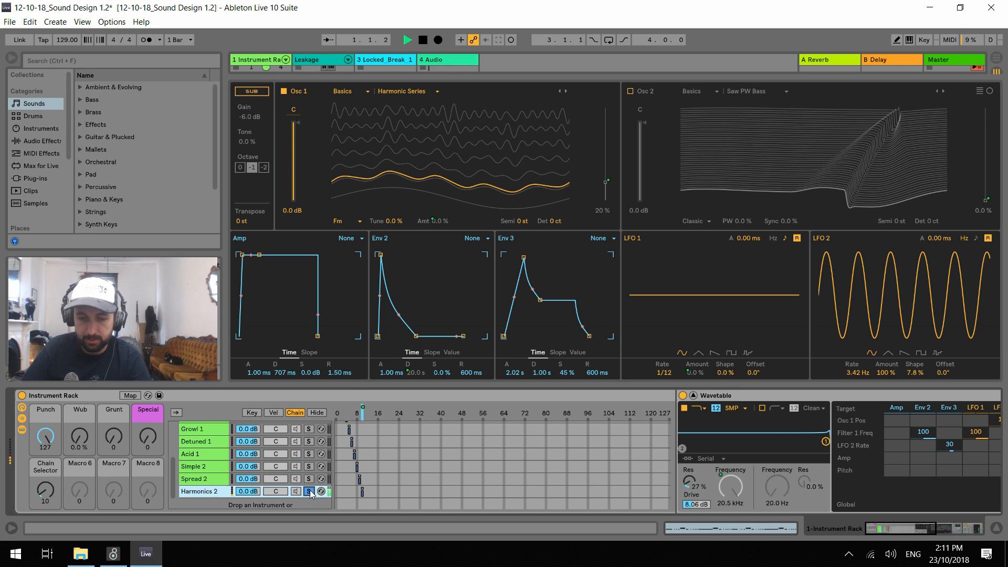
click(310, 491)
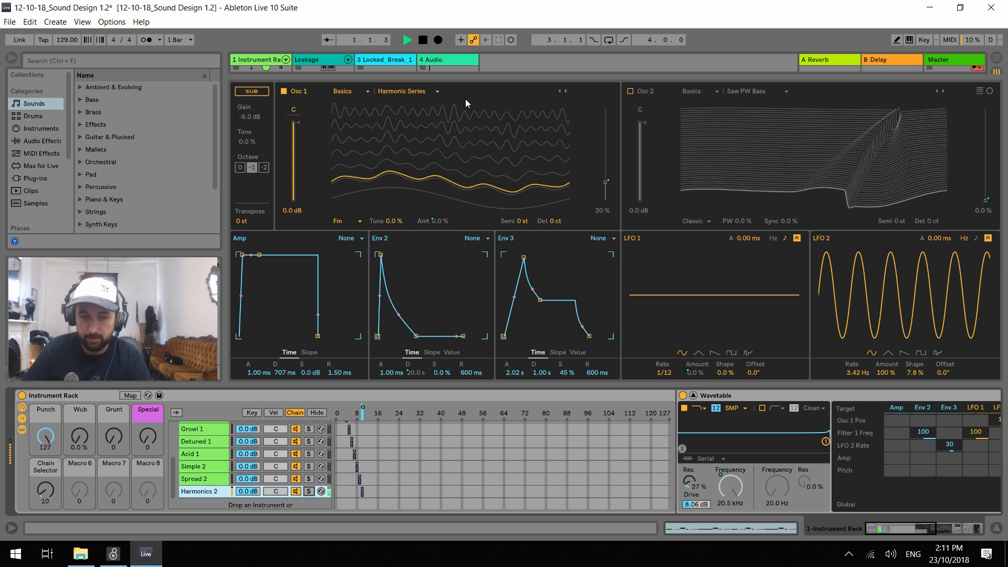
click(423, 93)
click(346, 91)
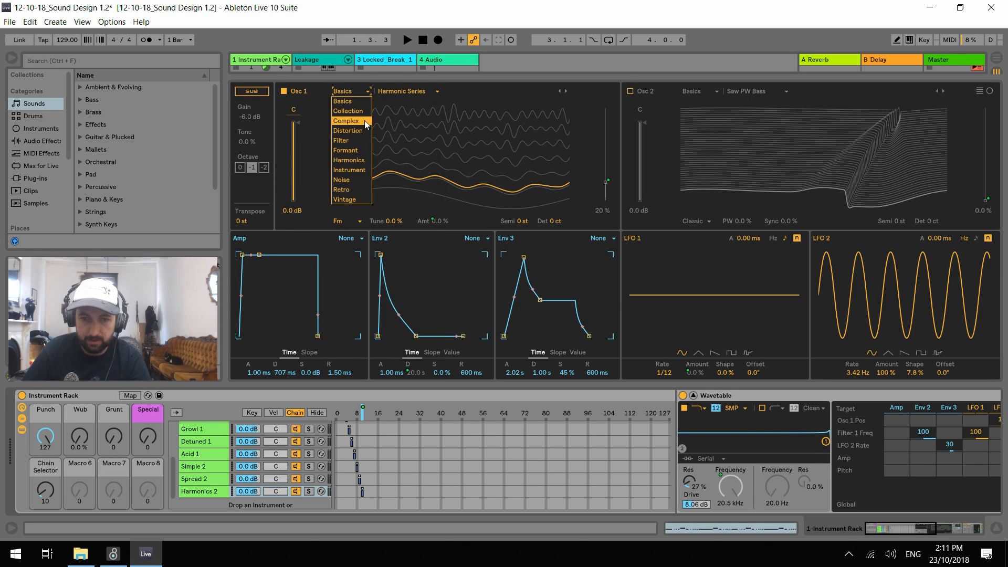
click(360, 160)
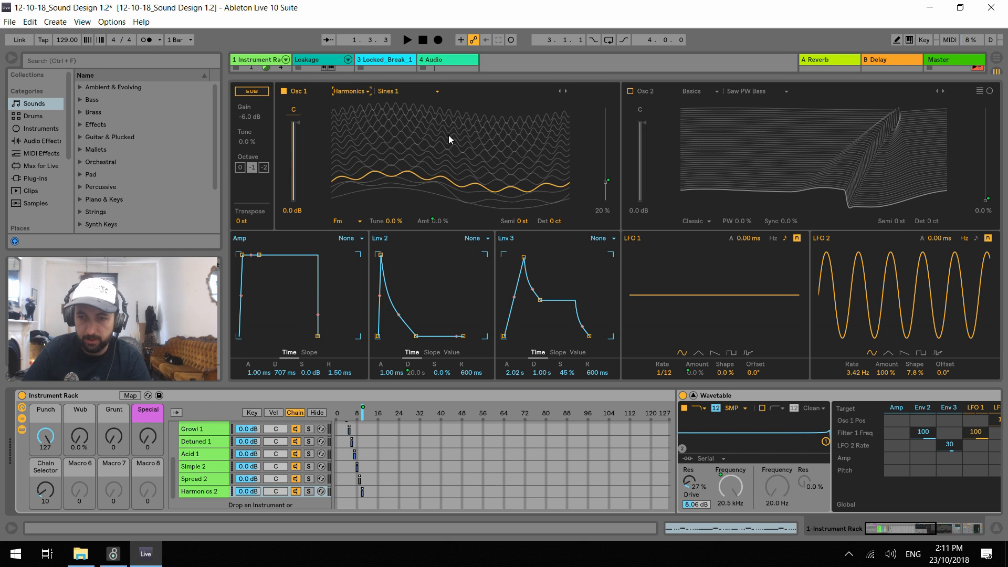
Unmap oscillator 1's wavetable position from the Grunt macro and set it to 14 % during playback
right_click(606, 182)
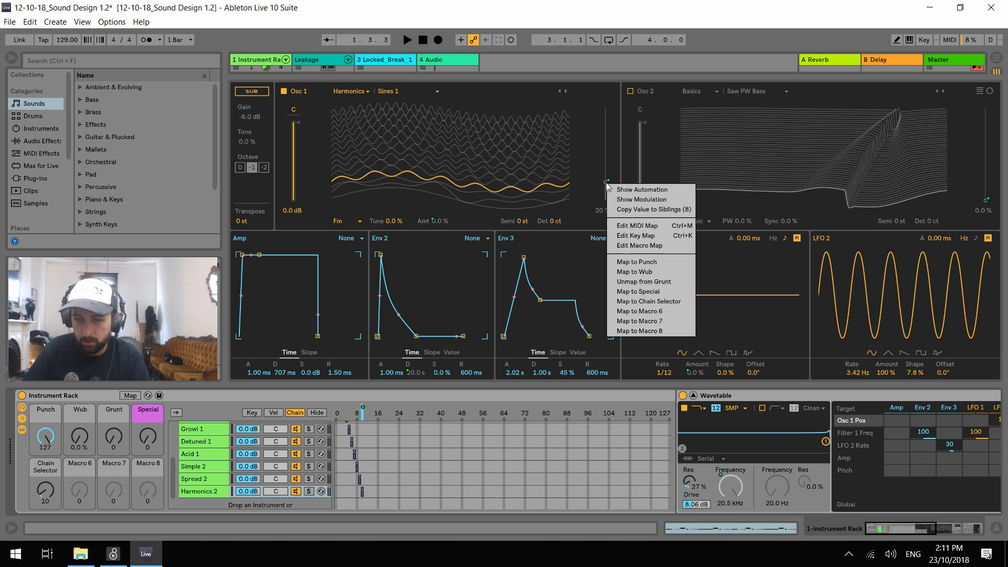
click(657, 282)
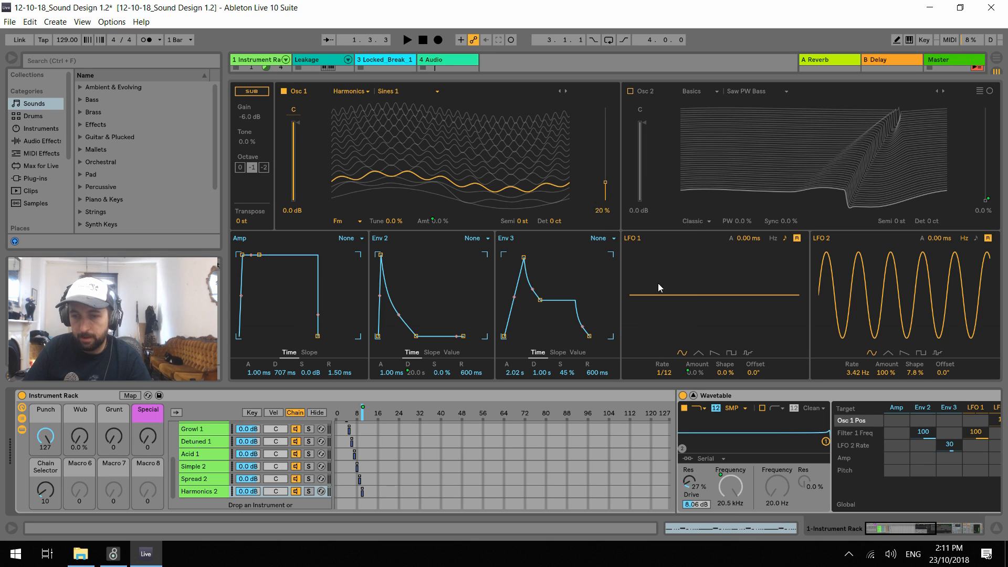
key(space)
drag(609, 184, 606, 188)
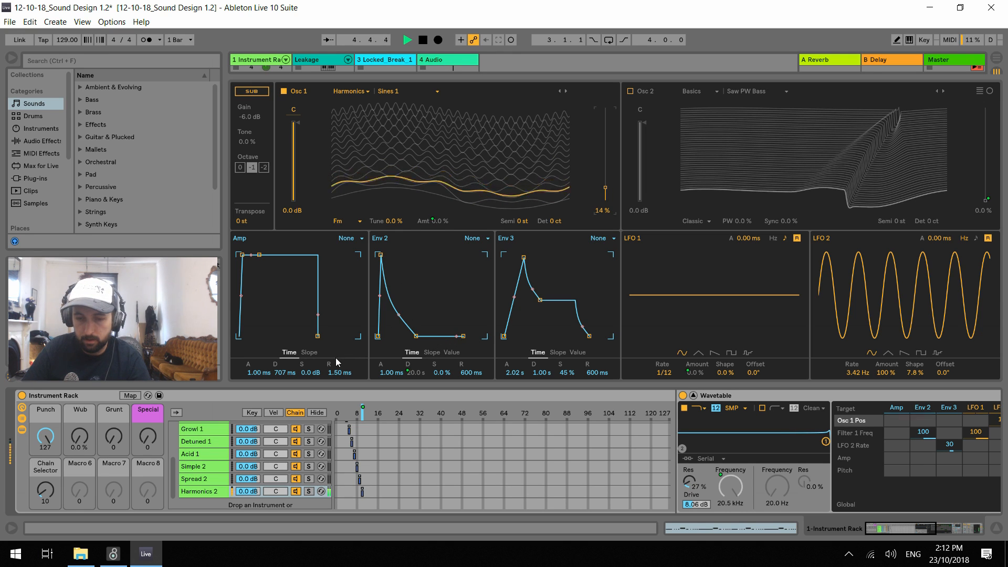
Hide the rack's chain selector zone editor and briefly audition the Harmonics 2 chain
key(space)
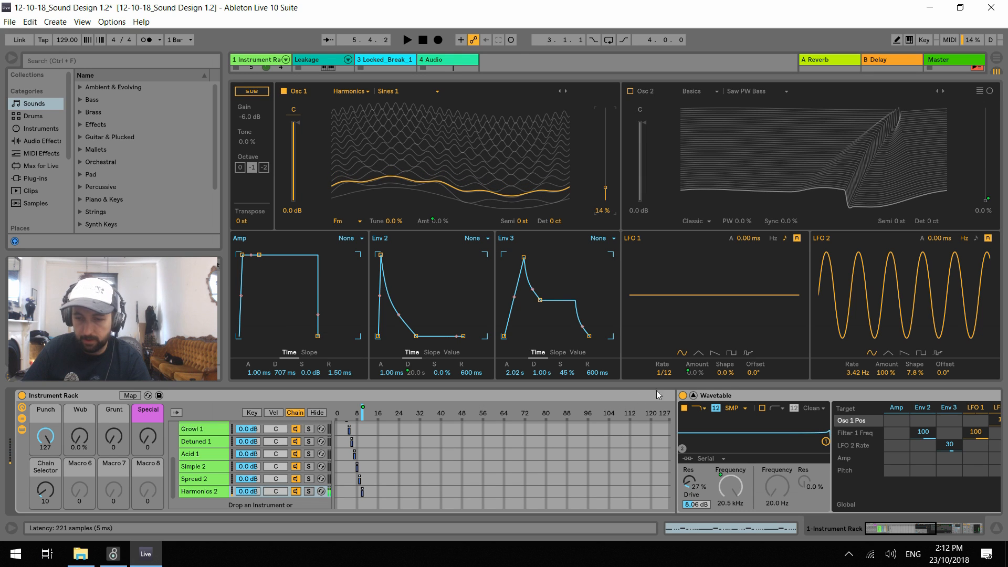
click(317, 413)
key(space)
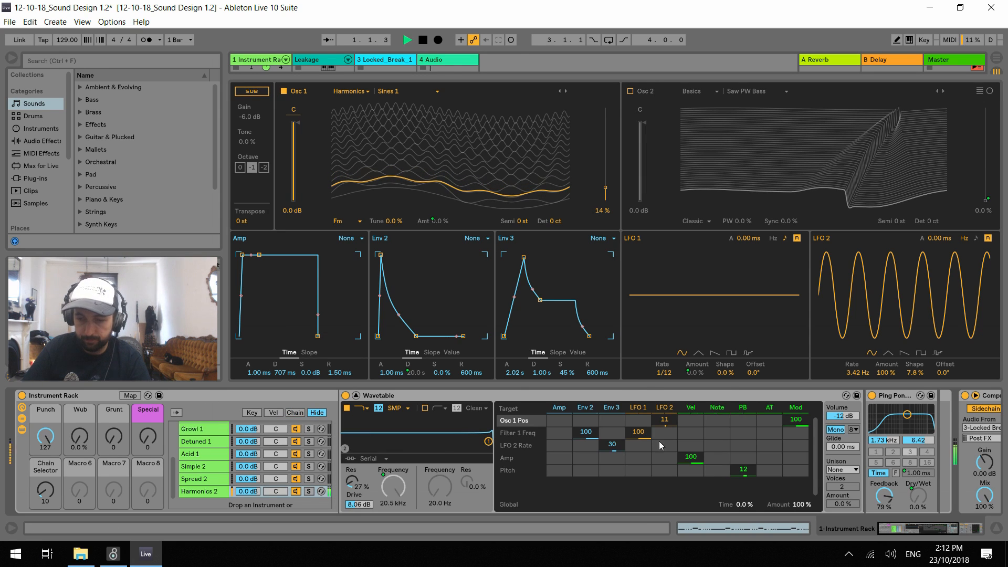
key(space)
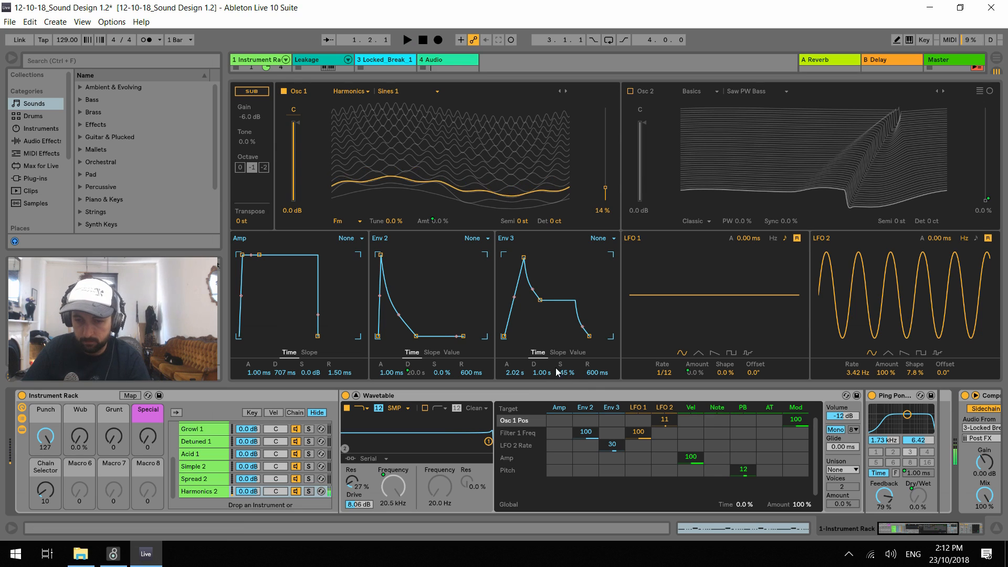
Set envelope 3's attack to 5.82 s while auditioning Harmonics 2, and stop playback
key(space)
mouse_move(513, 375)
mouse_down()
mouse_move(514, 410)
mouse_move(514, 353)
mouse_move(514, 368)
mouse_up()
key(space)
key(space)
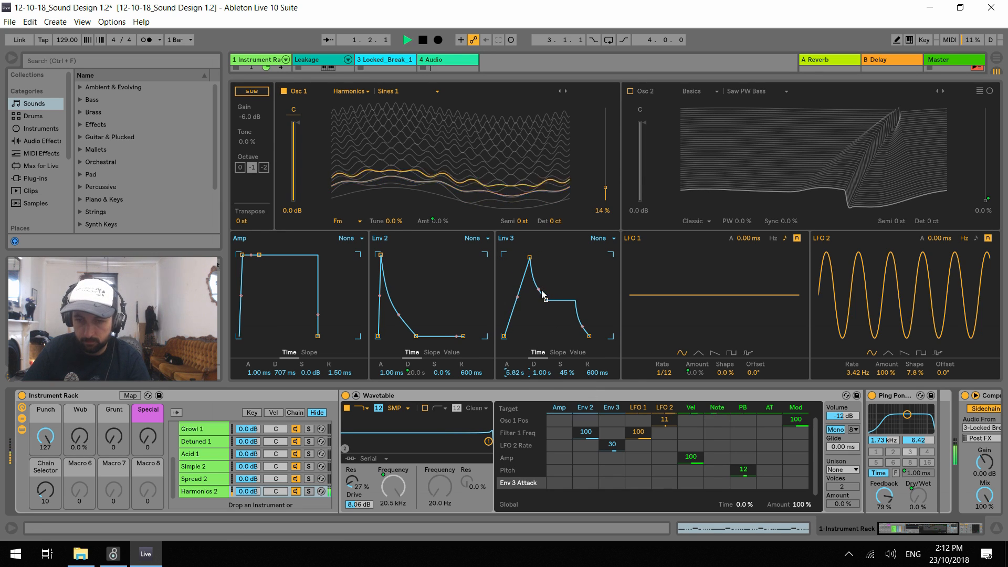
key(space)
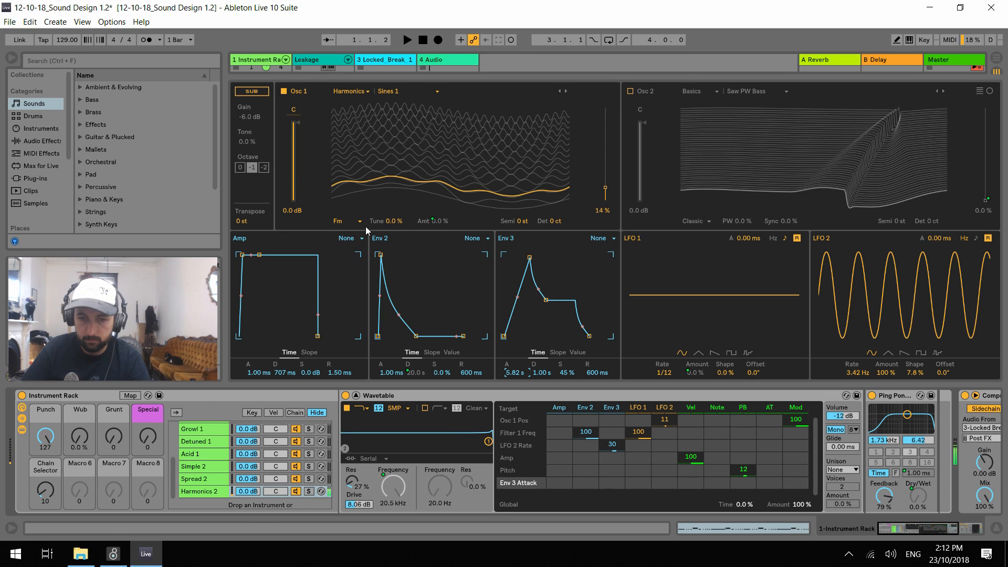
Unmap oscillator 1's FM amount and oscillator 2's wavetable position from the Grunt macro
right_click(434, 220)
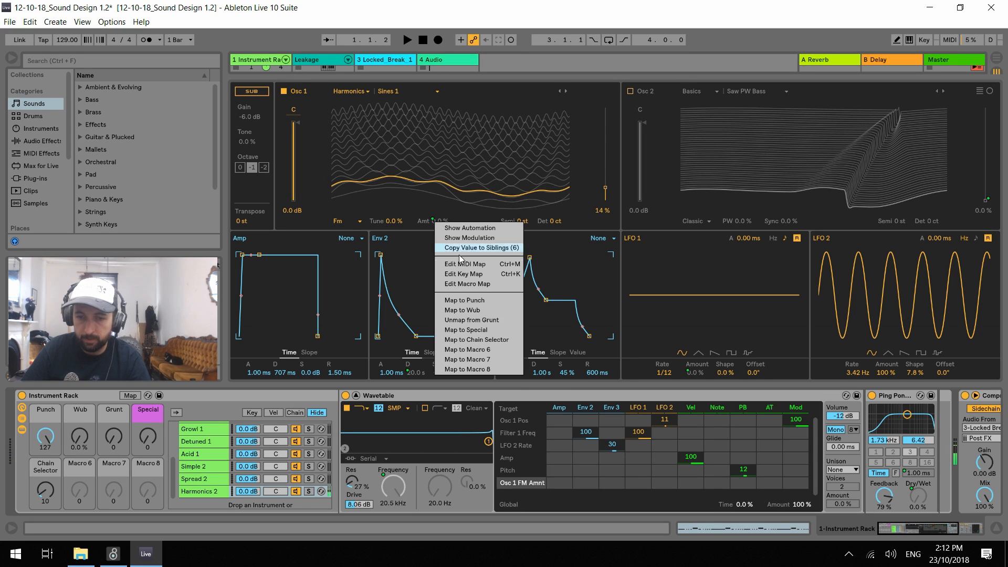
click(490, 329)
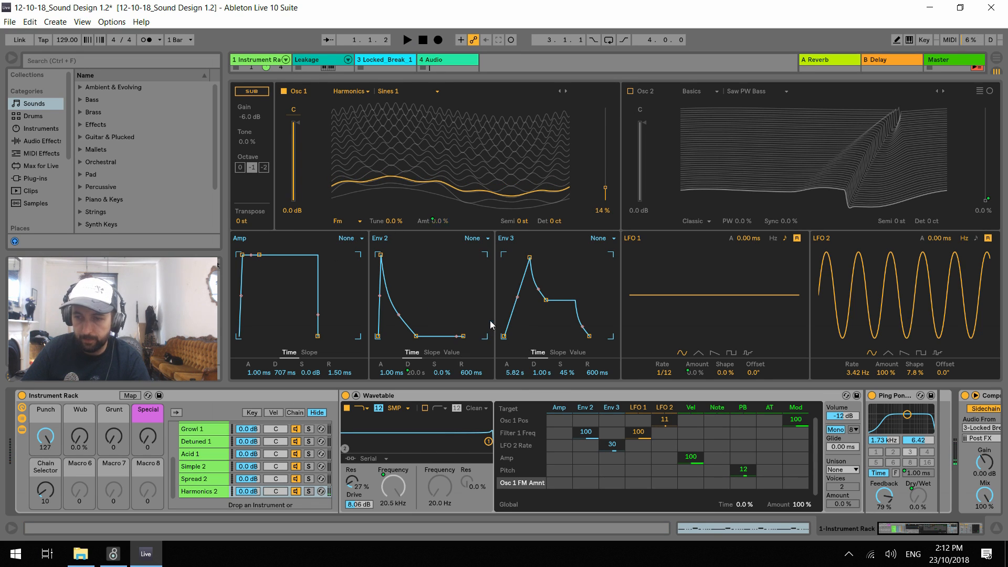
right_click(987, 199)
click(949, 299)
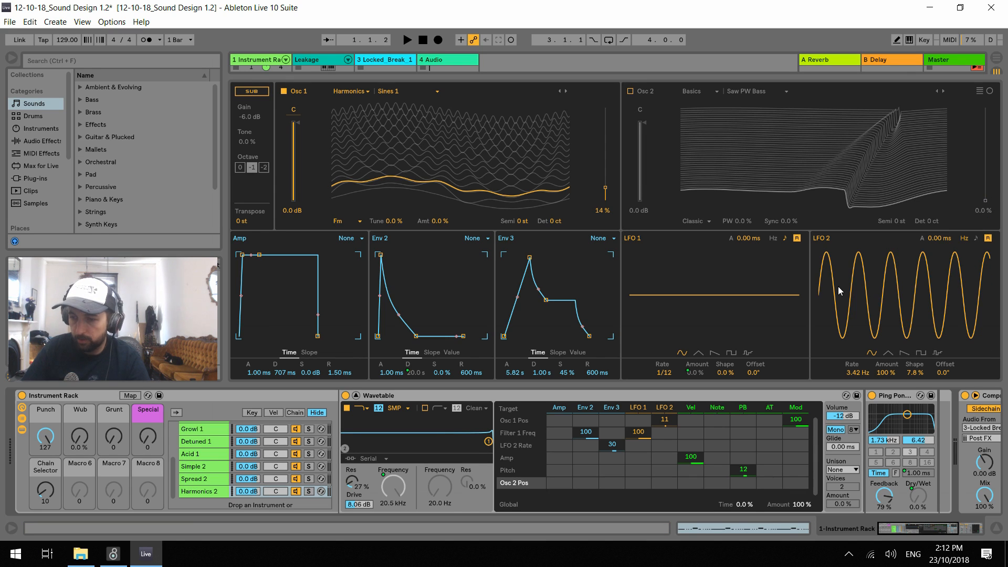
Turn off the Ping Pong Delay on Harmonics 2 and audition the sound without it
click(872, 396)
key(space)
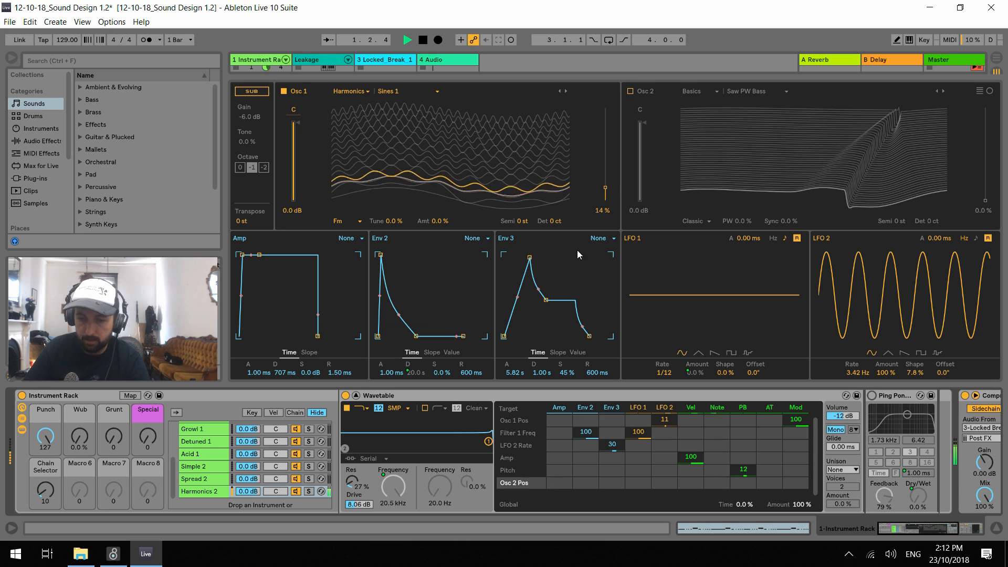
key(space)
Clear LFO 2's modulation of oscillator 1's position and envelope 3's modulation of the LFO 2 rate
click(513, 421)
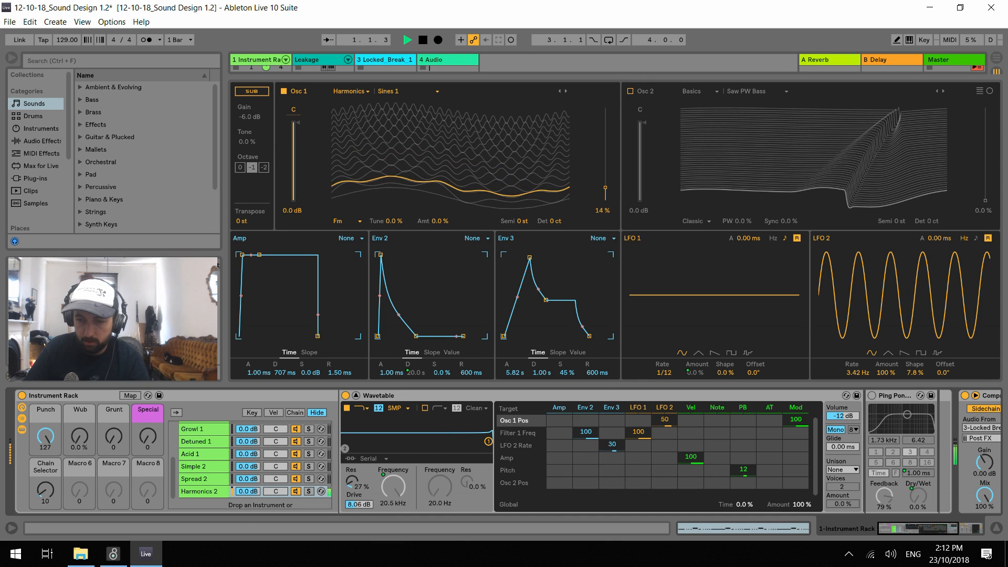
mouse_move(664, 423)
mouse_down()
mouse_move(664, 407)
mouse_move(664, 432)
mouse_up()
double_click(663, 423)
key(space)
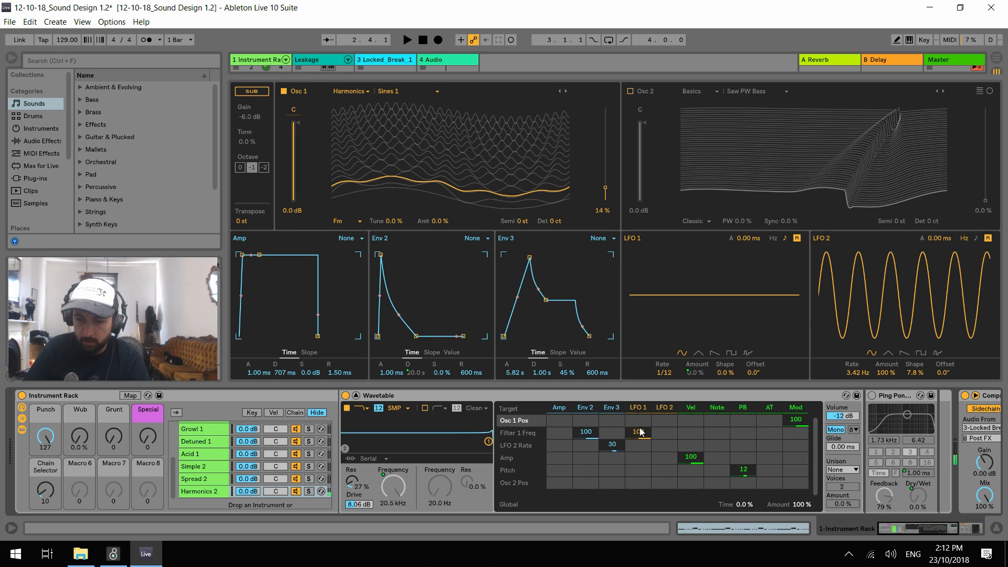
double_click(613, 445)
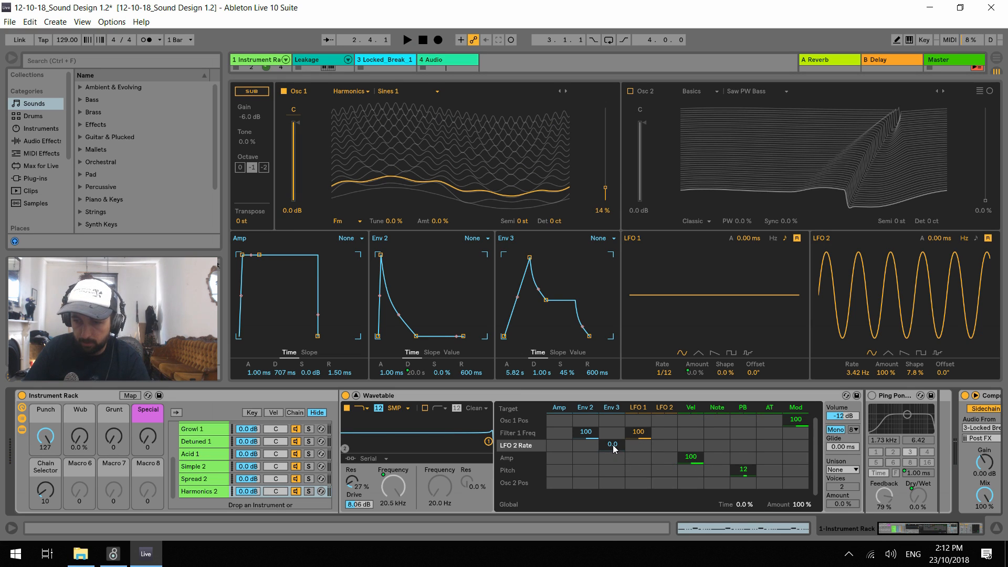
Set oscillator 1's position to 25 % and its effect mode to Classic, and audition pulse width and sync
mouse_move(606, 193)
mouse_down()
mouse_move(606, 158)
mouse_move(605, 177)
mouse_up()
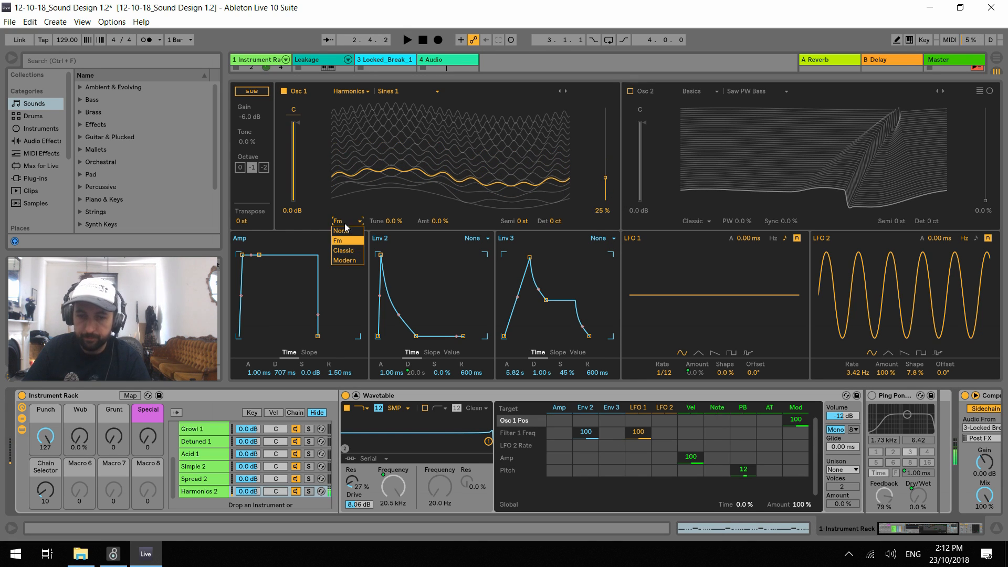
click(344, 251)
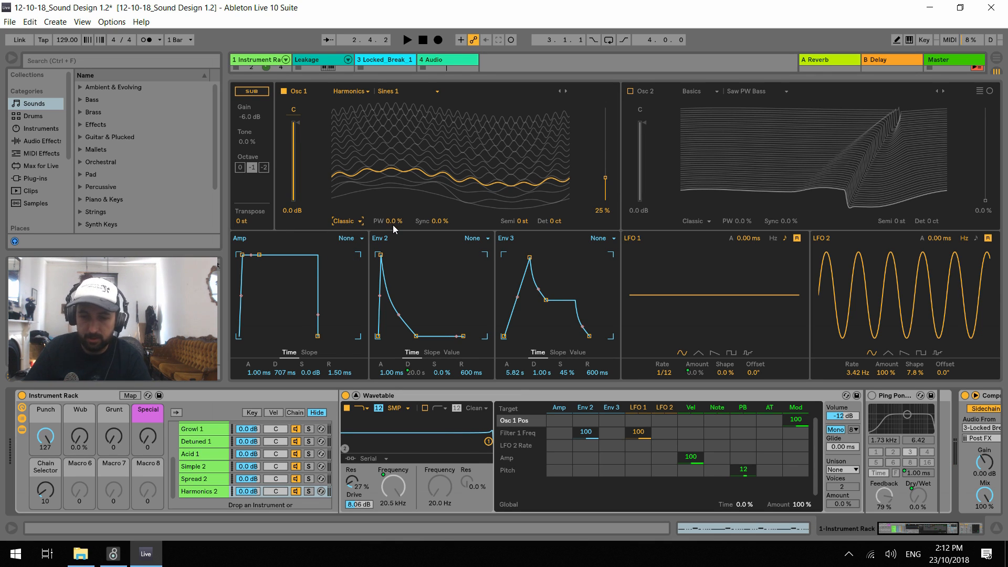
key(space)
drag(393, 225, 438, 221)
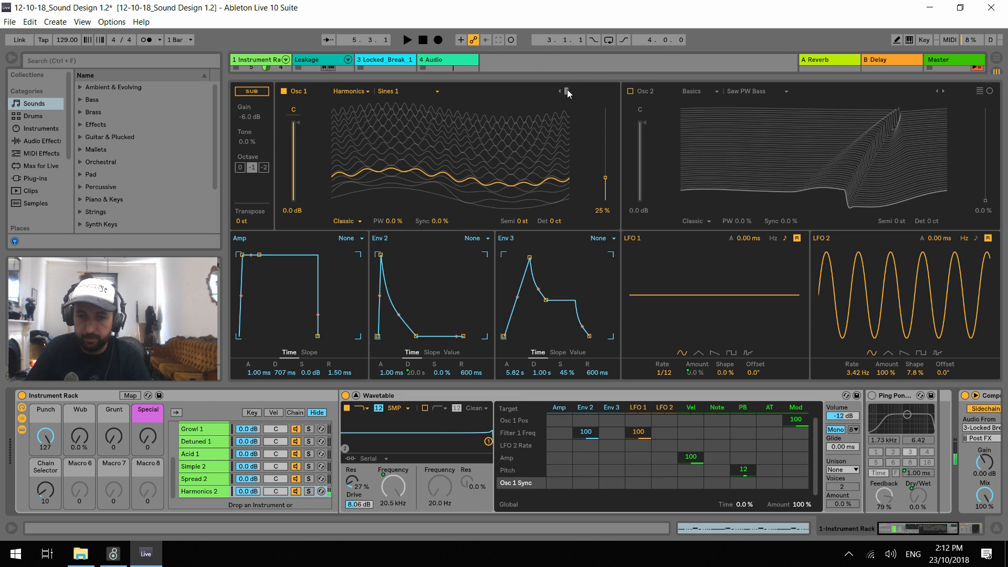
Set oscillator 1 to the Sines 3 wavetable and its position to 0 % while auditioning
click(565, 91)
key(space)
drag(607, 179, 607, 200)
click(565, 90)
key(space)
double_click(665, 420)
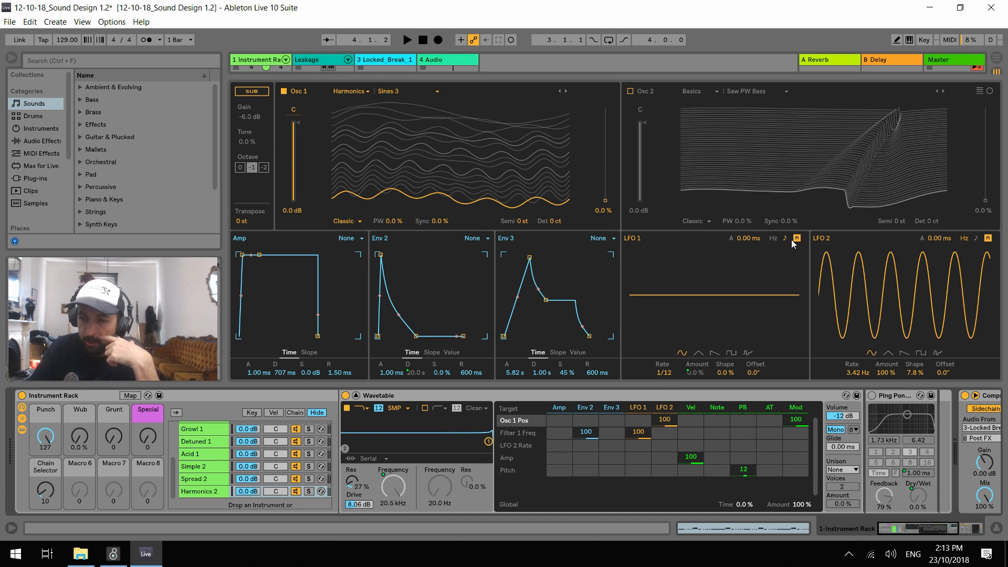
click(748, 352)
click(672, 371)
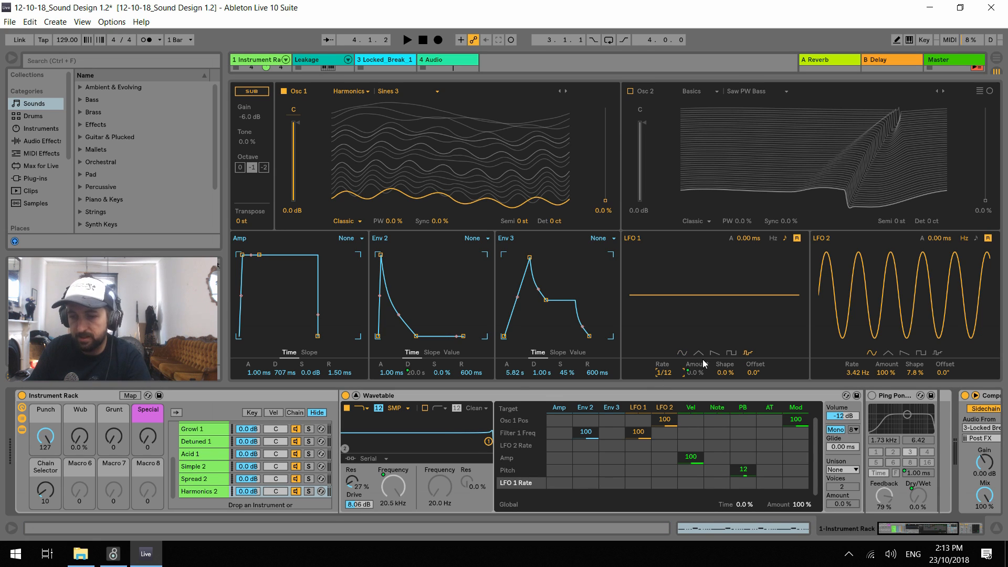
right_click(698, 373)
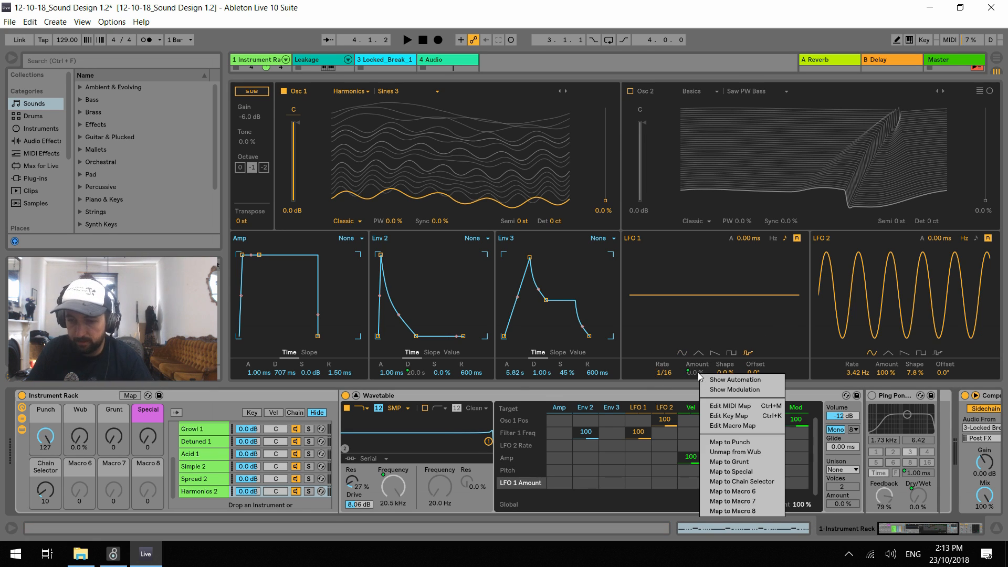
click(720, 313)
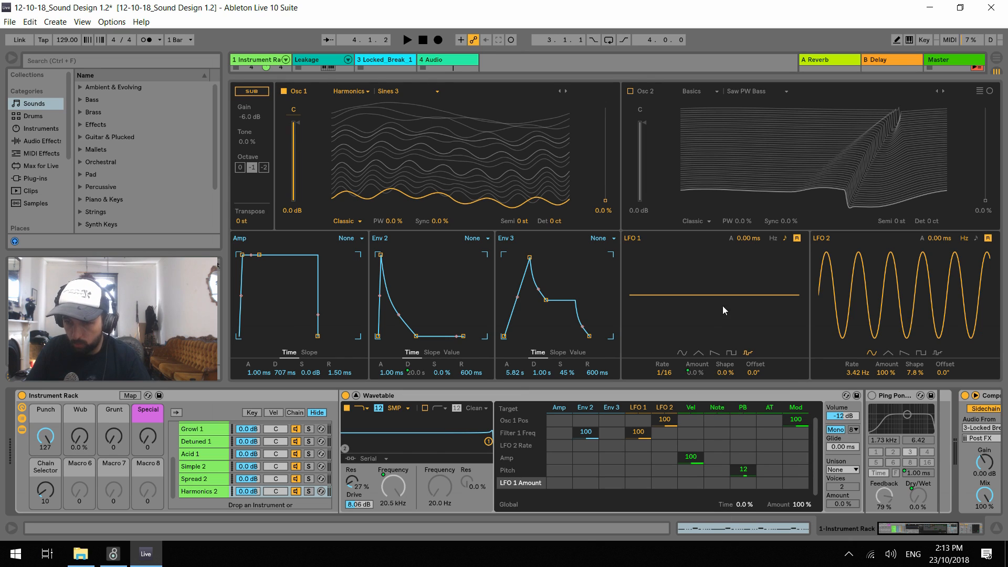
key(ctrl+z)
key(ctrl+z)
key(ctrl+z)
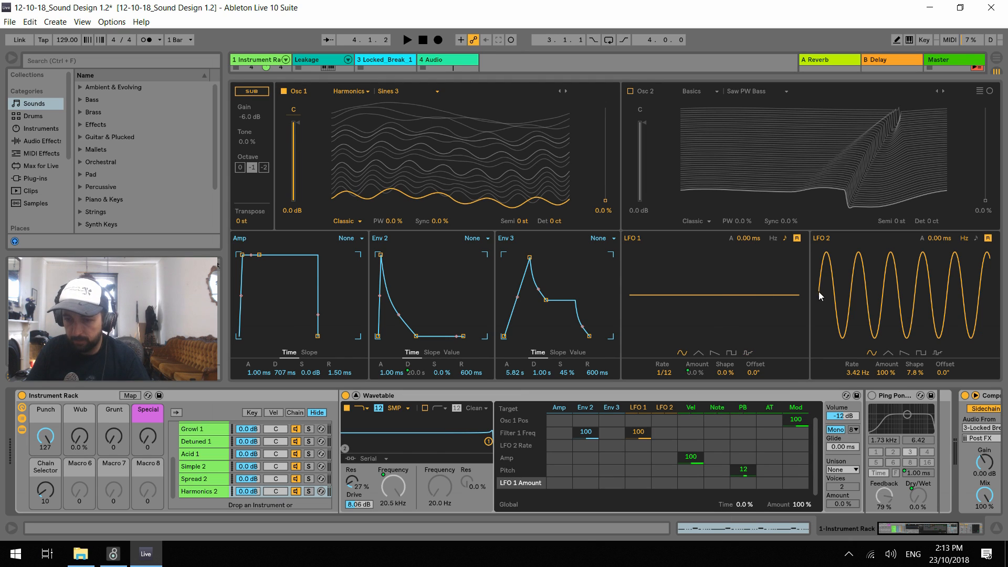
Set LFO 2's modulation of oscillator 1's position to 100 in the modulation matrix
click(668, 435)
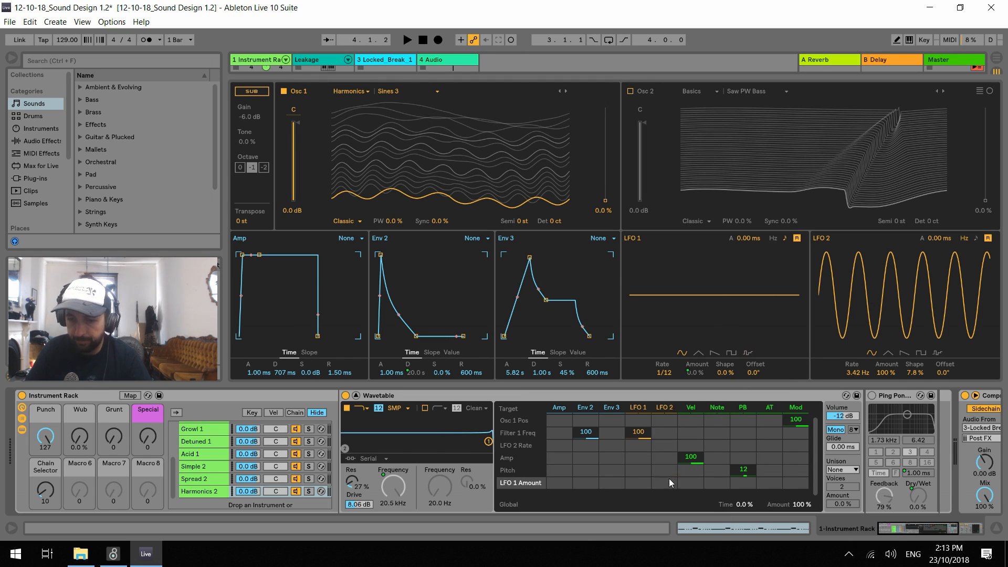
drag(668, 483, 668, 457)
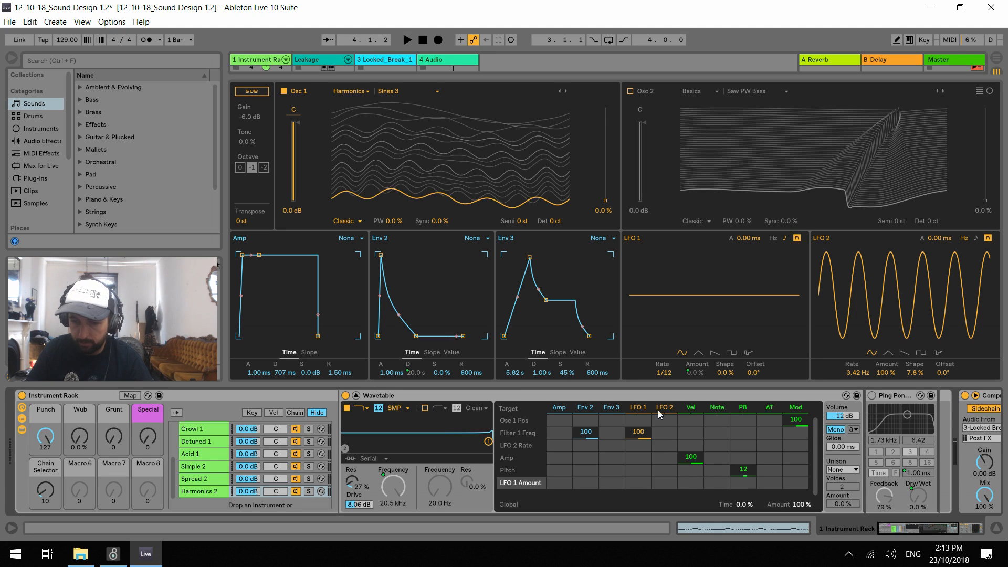
drag(660, 421, 670, 339)
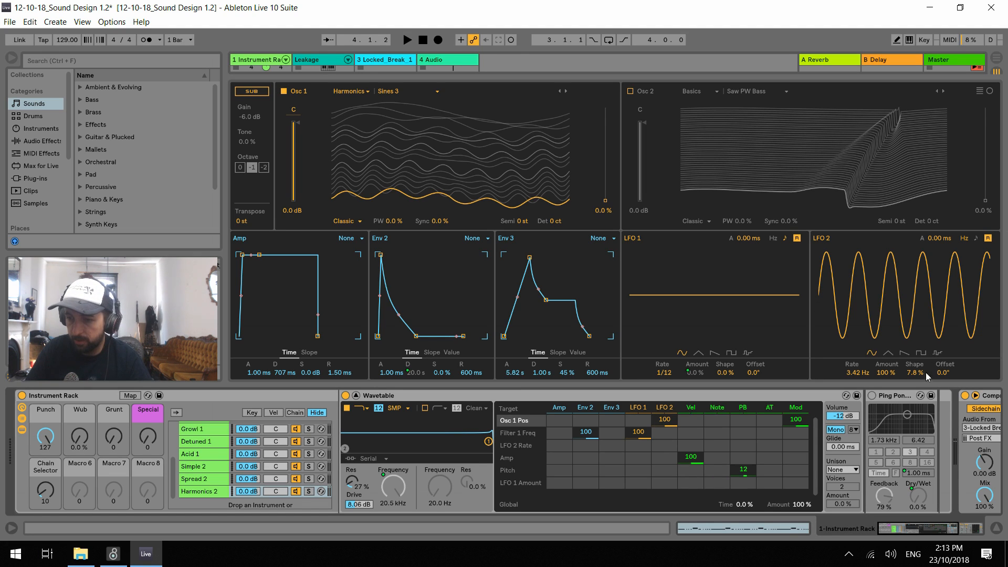
Give LFO 2 the random waveform with a tempo-synced 1/16 rate, and set its shape to -23 % during playback
click(938, 353)
click(976, 239)
drag(850, 373, 851, 356)
key(space)
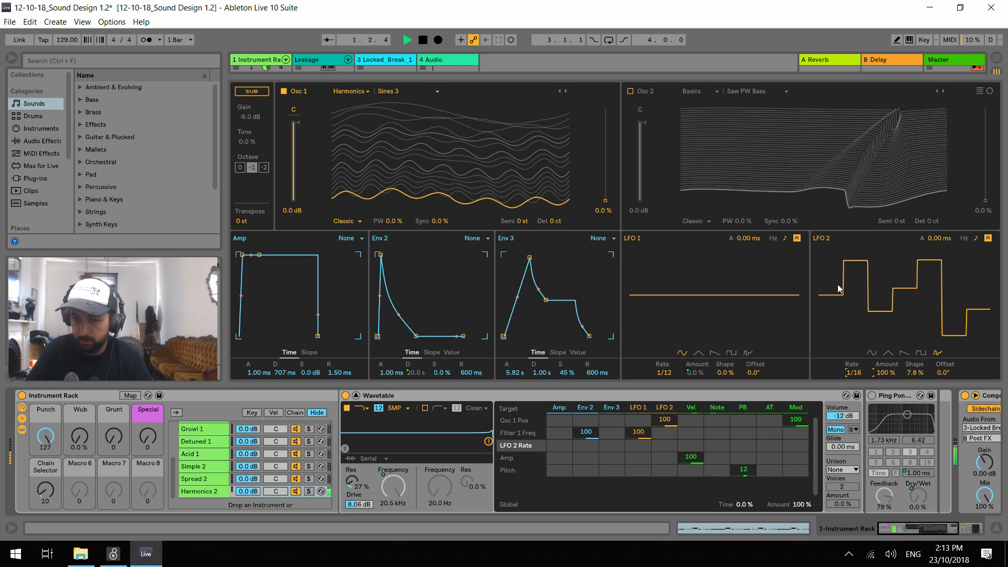
drag(914, 374, 940, 373)
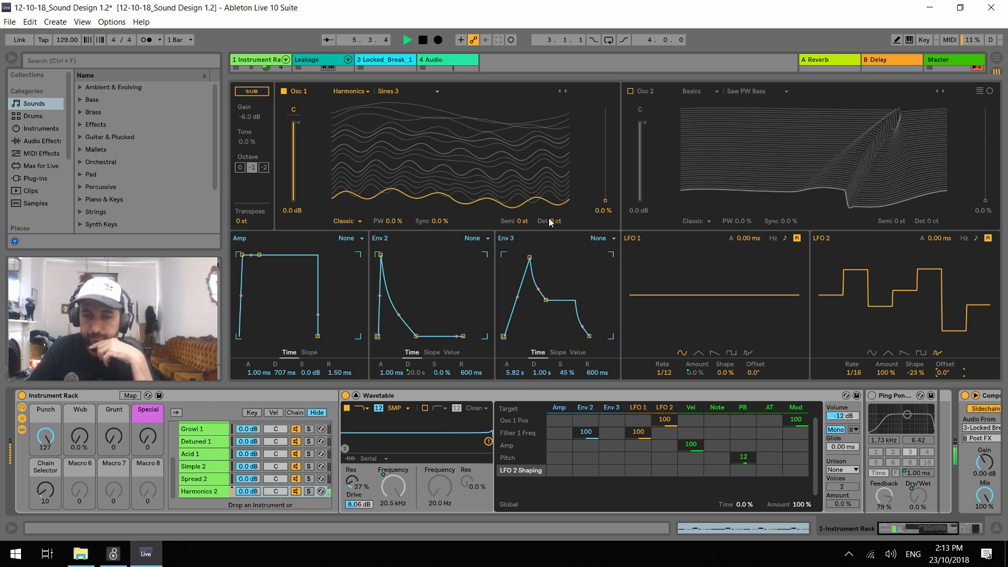
key(space)
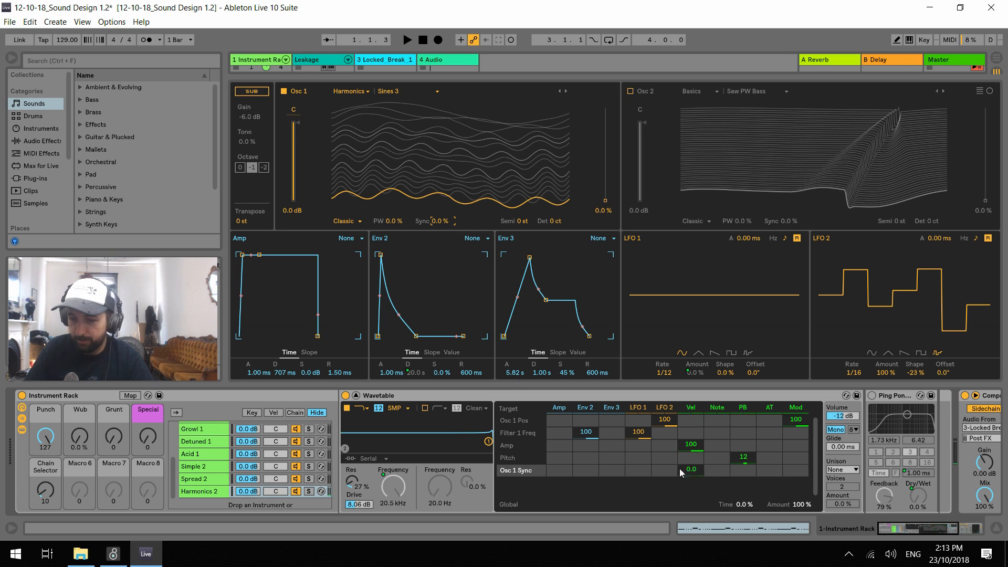
Try modulating oscillator 1's sync from LFO 2 at amounts up to 45, with the sync raised to 30 %
drag(664, 469, 664, 463)
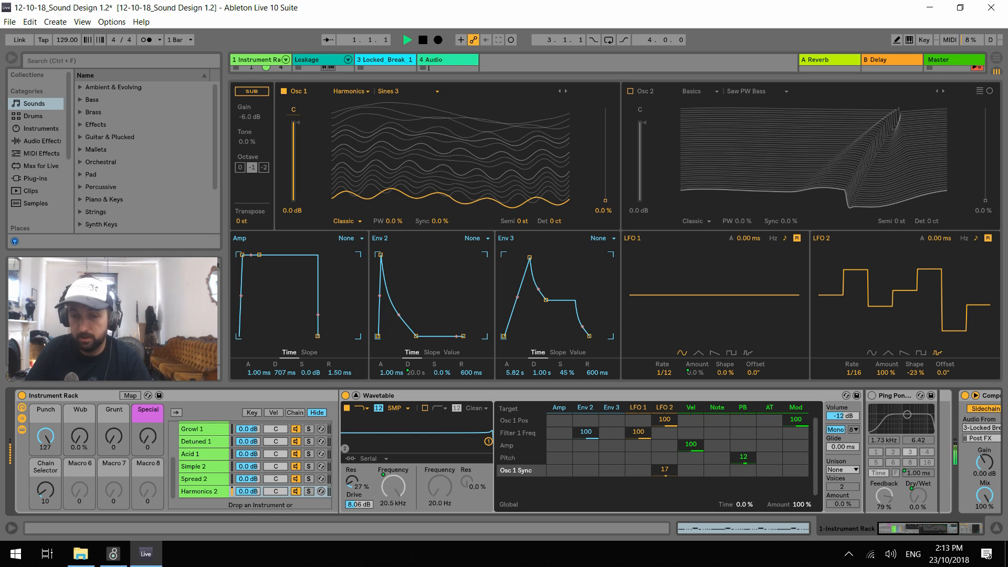
mouse_move(665, 463)
mouse_down()
mouse_move(665, 455)
mouse_move(660, 465)
mouse_up()
drag(450, 227, 442, 216)
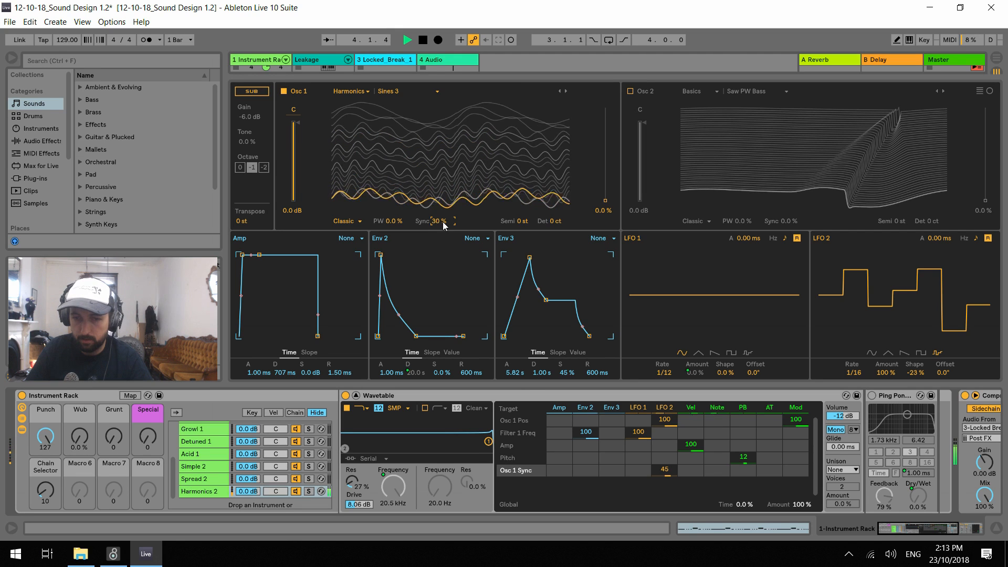
double_click(442, 222)
Change oscillator 1's effect mode to Fm and clear LFO 2's modulation of the effect amount
click(354, 223)
click(357, 237)
drag(665, 462, 663, 476)
click(438, 222)
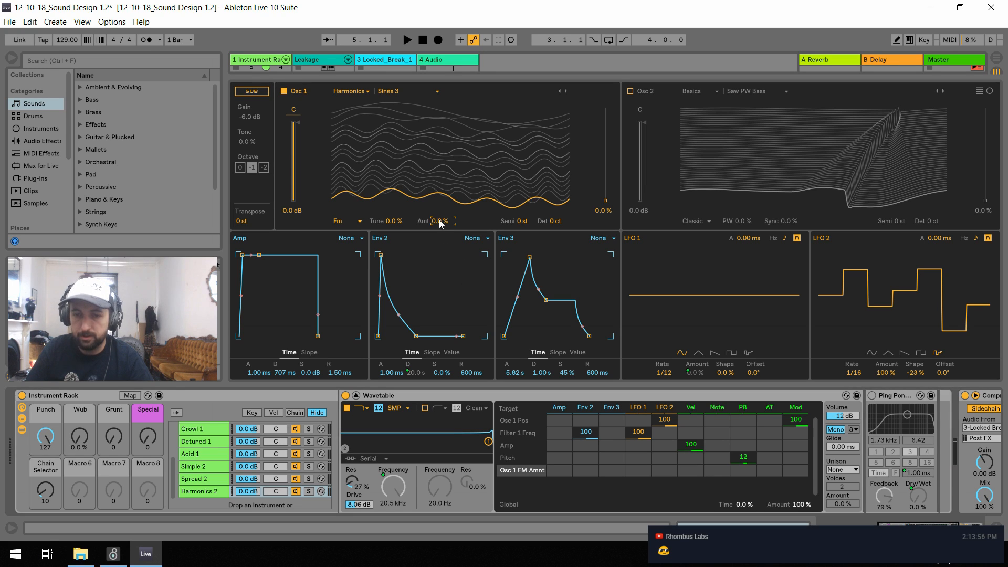
During playback, set oscillator 1's FM amount to 17 % and LFO 2's modulation of it to 16
key(space)
drag(660, 471, 660, 444)
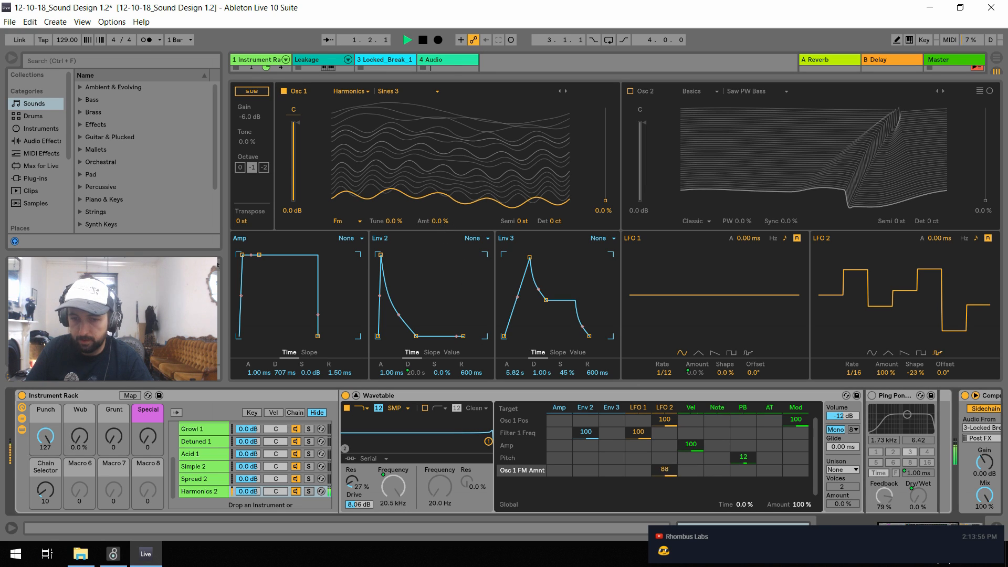
drag(440, 221, 440, 212)
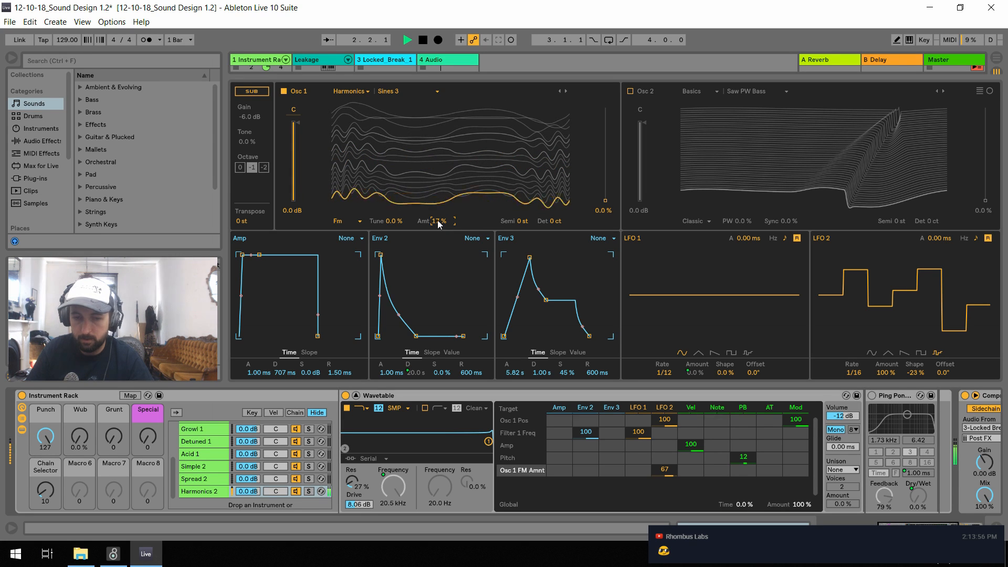
mouse_move(46, 436)
mouse_down()
mouse_move(45, 504)
mouse_move(45, 436)
mouse_up()
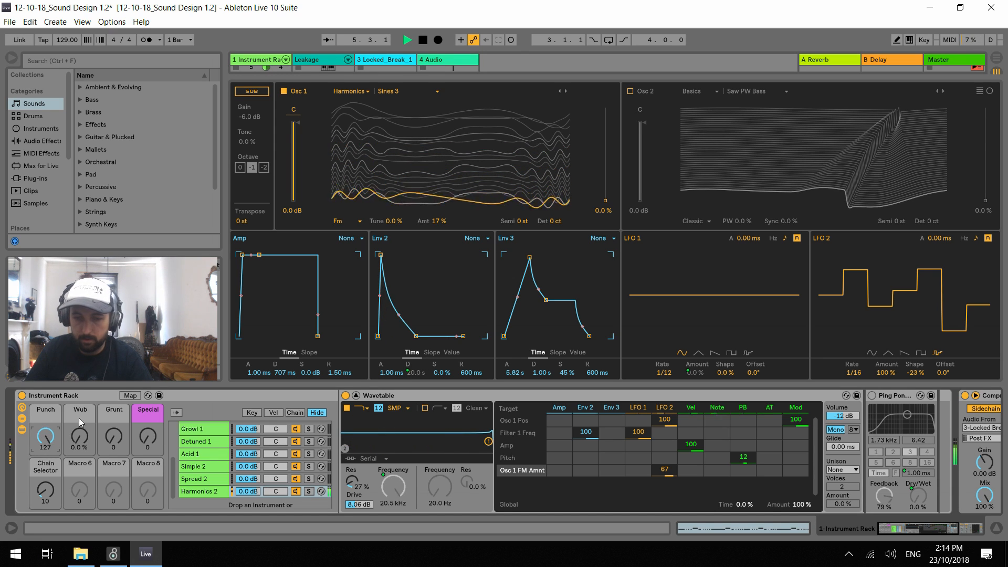
drag(675, 470, 675, 499)
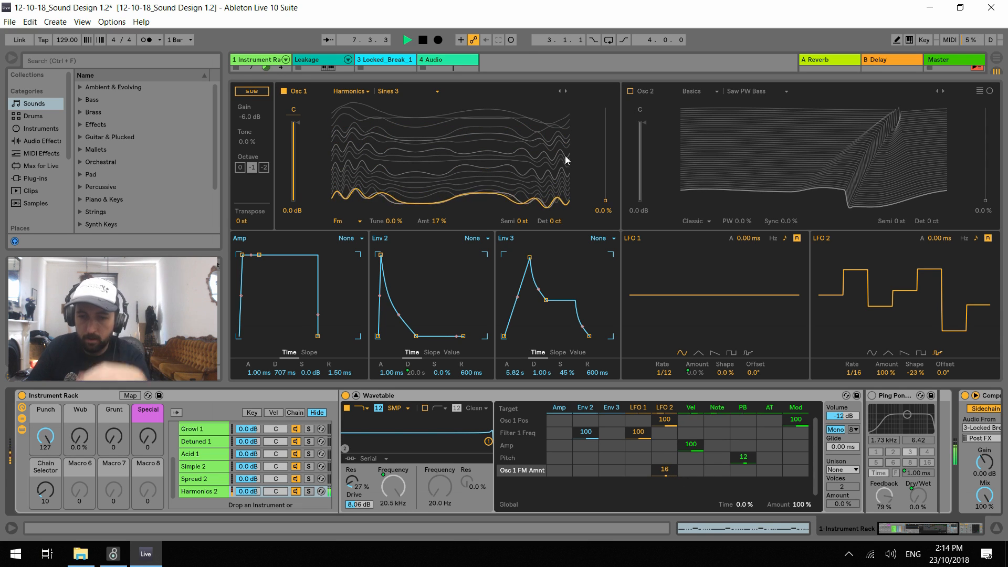
Audition successive Harmonics wavetables on oscillator 1 during playback, ending on Crispy Sines
click(565, 90)
key(space)
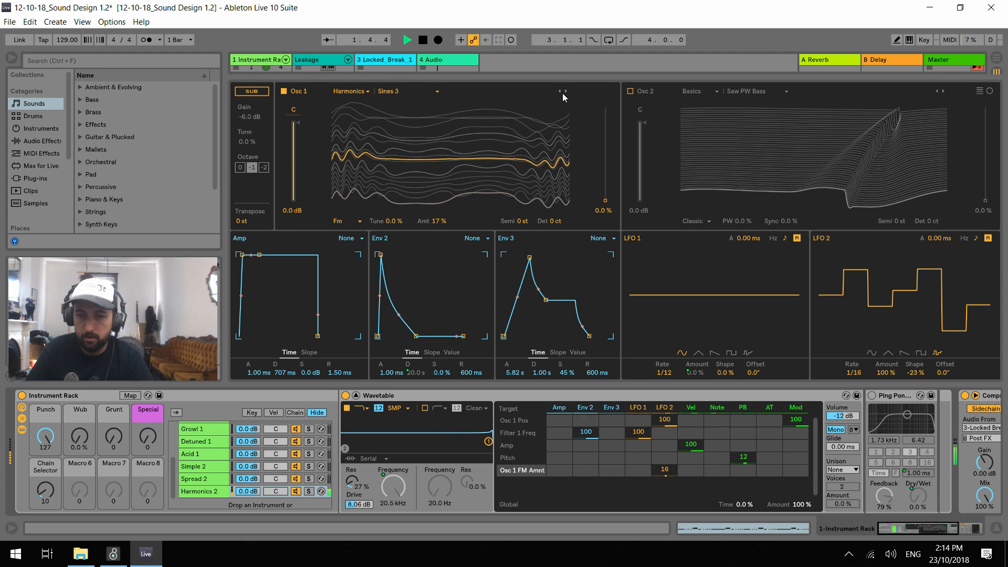
click(567, 93)
click(567, 93)
click(567, 92)
click(567, 93)
click(567, 92)
click(567, 93)
click(567, 92)
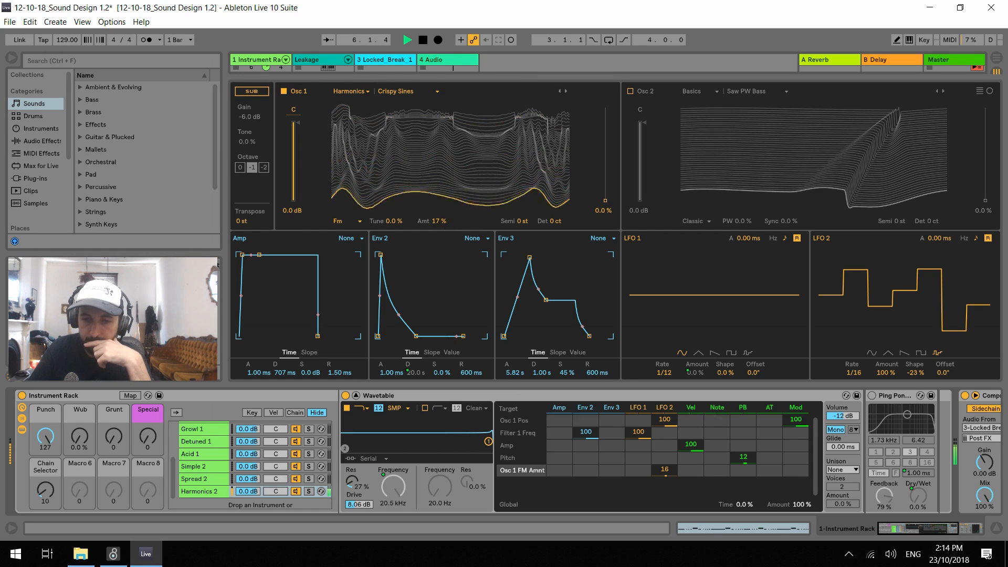
Reset oscillator 1's FM amount to 0 % and try a square wave on LFO 2 during playback
double_click(440, 221)
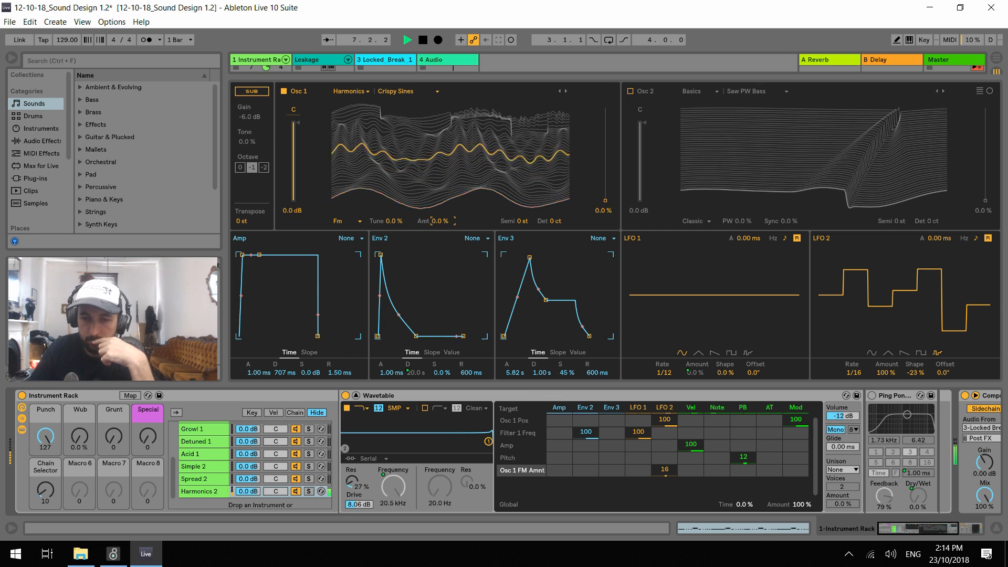
click(921, 353)
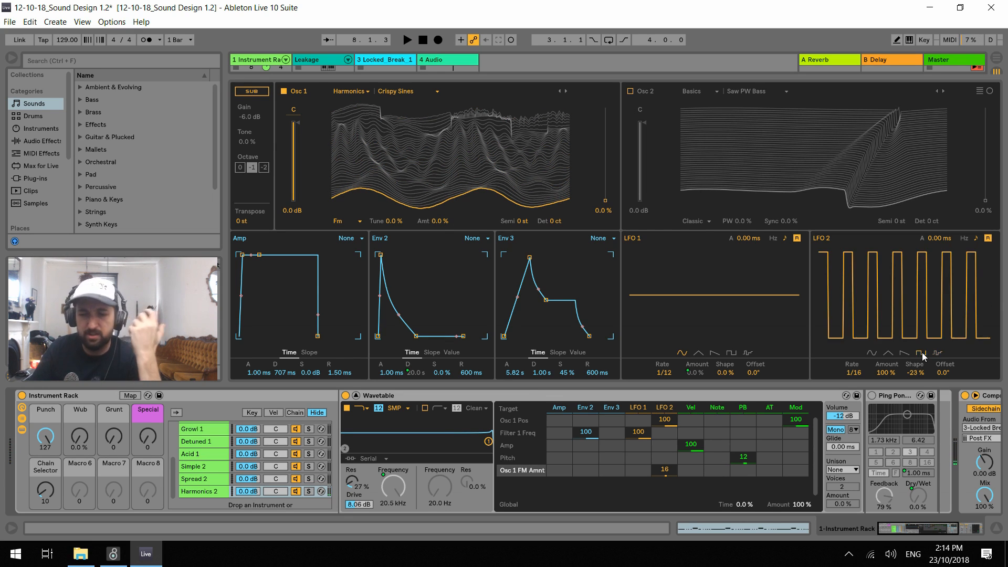
key(space)
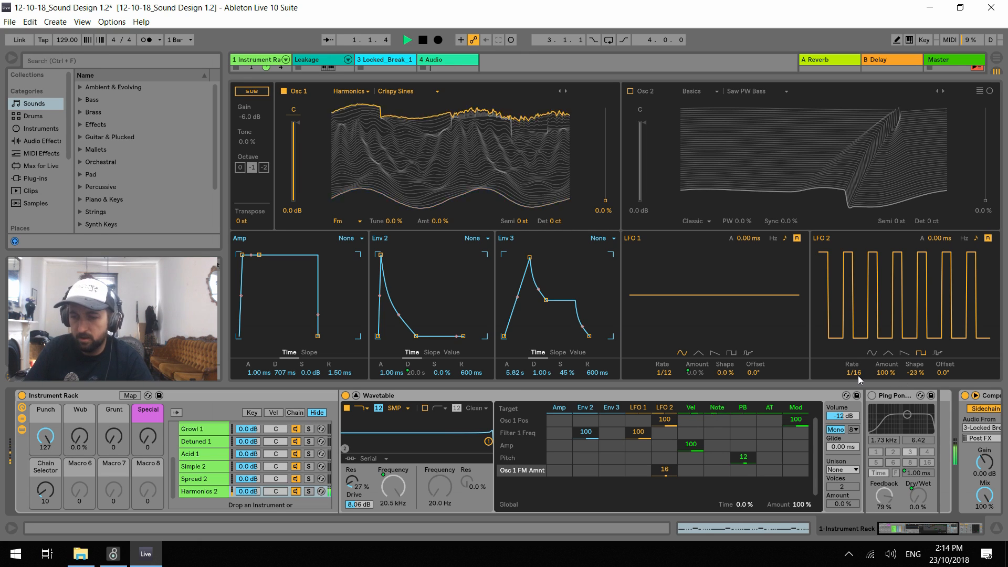
Try different LFO 2 rates with the square wave, including 1/8 and 1/32
key(space)
click(853, 372)
key(Down)
key(Down)
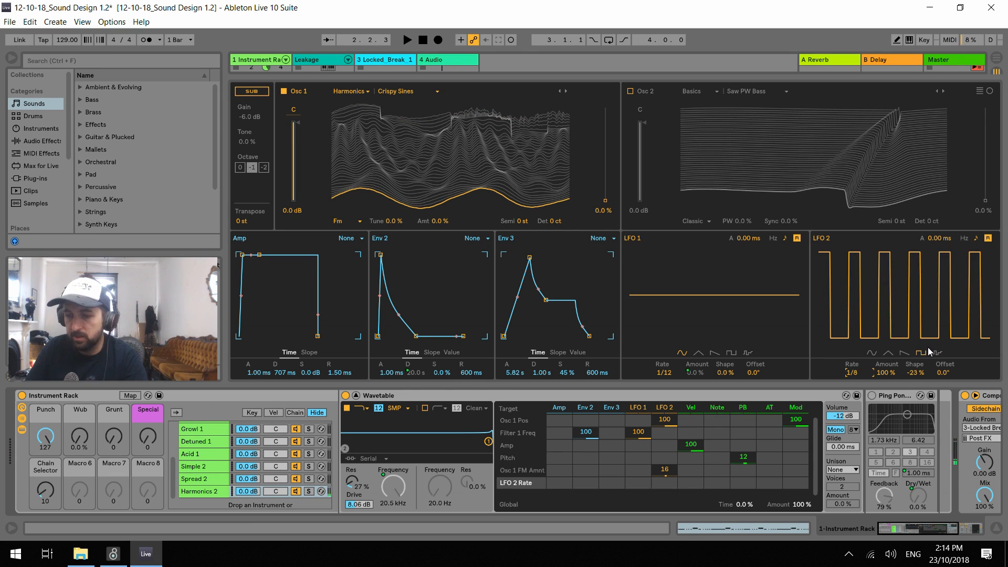
key(space)
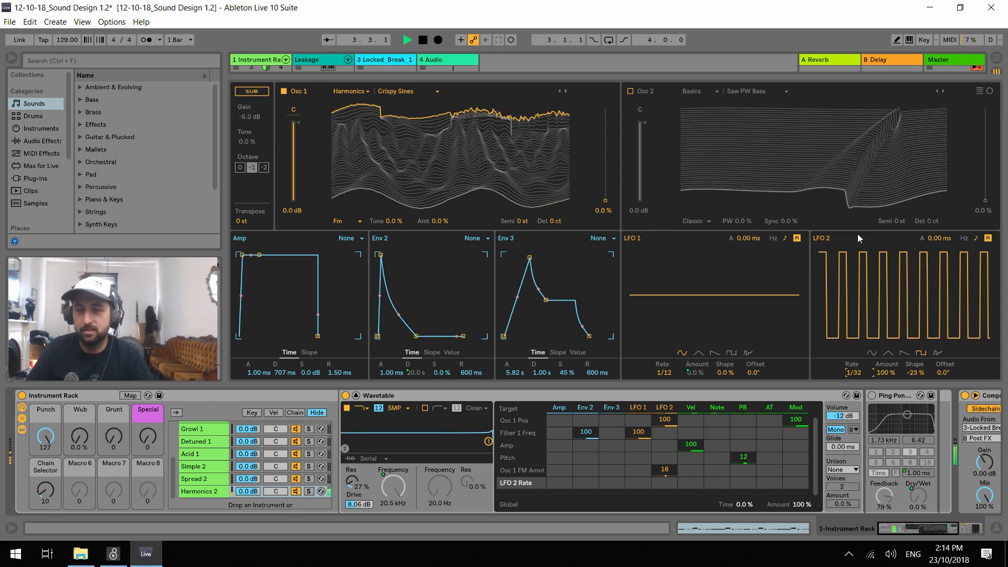
Try a sawtooth wave on LFO 2 with its shape at -27 % and rate at 1/6
click(904, 352)
key(space)
drag(914, 373, 851, 383)
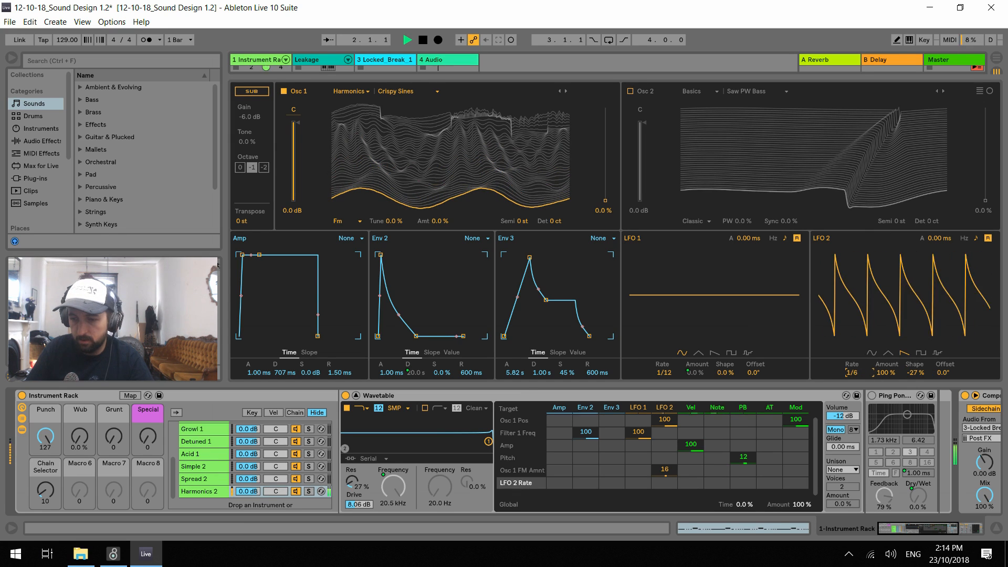
Switch LFO 2 to a sine wave and set its rate to 1/8
click(872, 353)
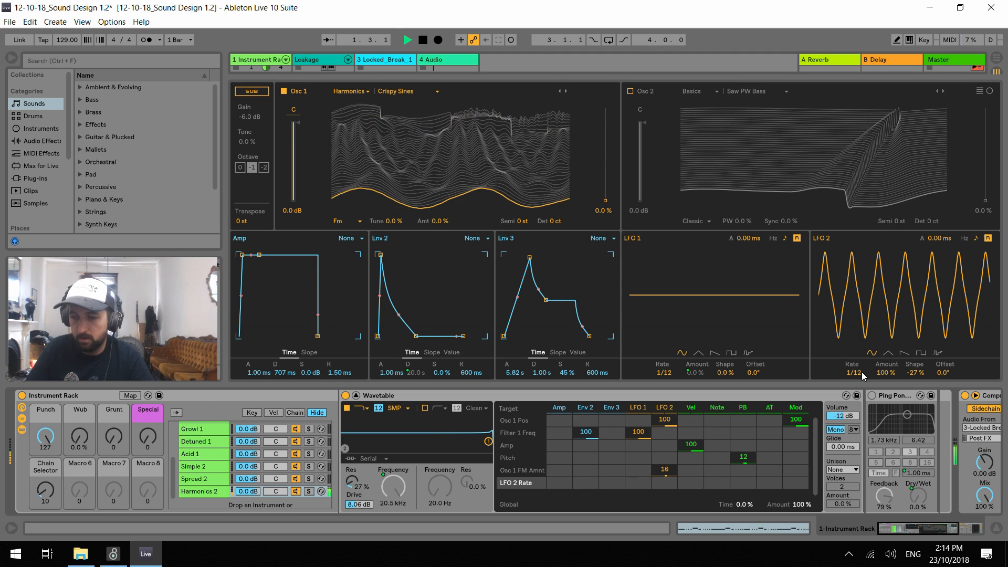
click(862, 373)
key(Up)
key(Down)
key(Down)
key(Up)
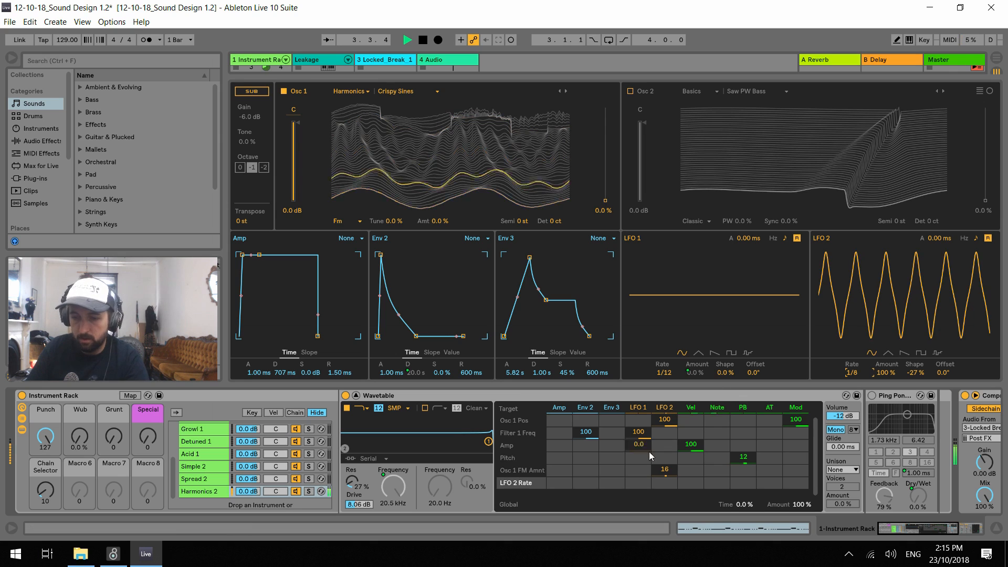
Clear LFO 2's modulation of oscillator 1's FM amount, and set its modulation of oscillator 1's position to 55 and of its own rate to 33
drag(662, 471, 662, 447)
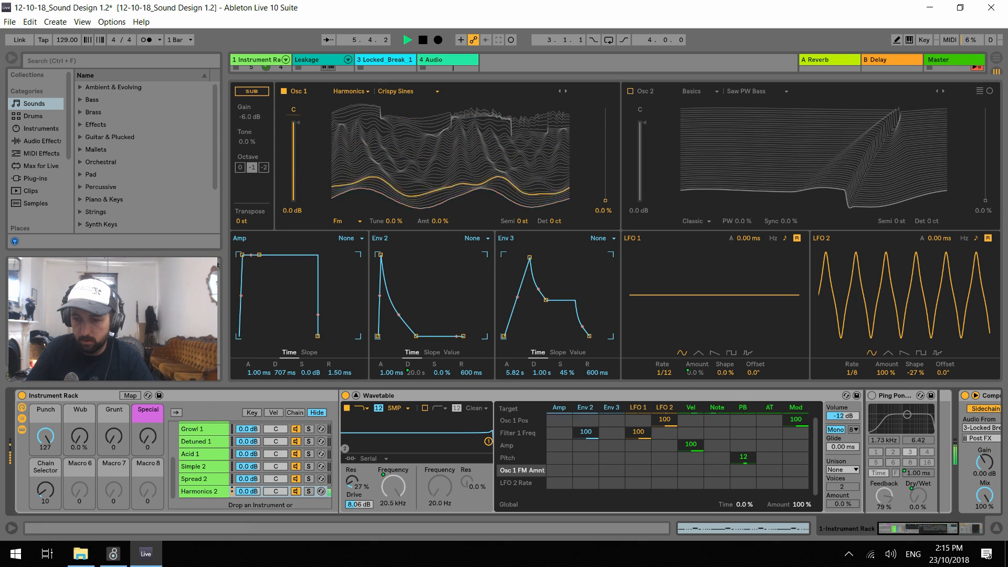
drag(668, 424, 668, 443)
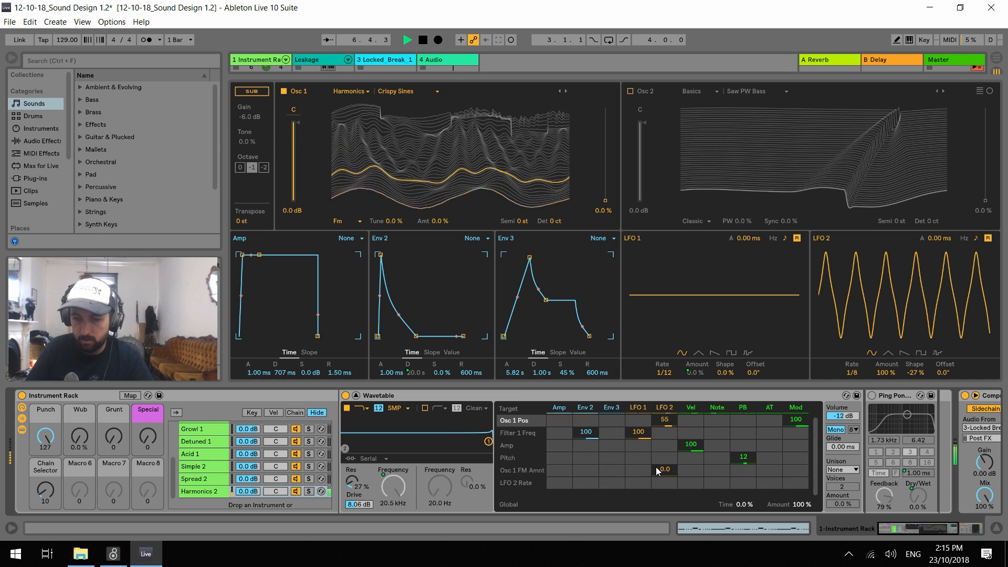
drag(665, 483, 665, 479)
drag(397, 223, 440, 221)
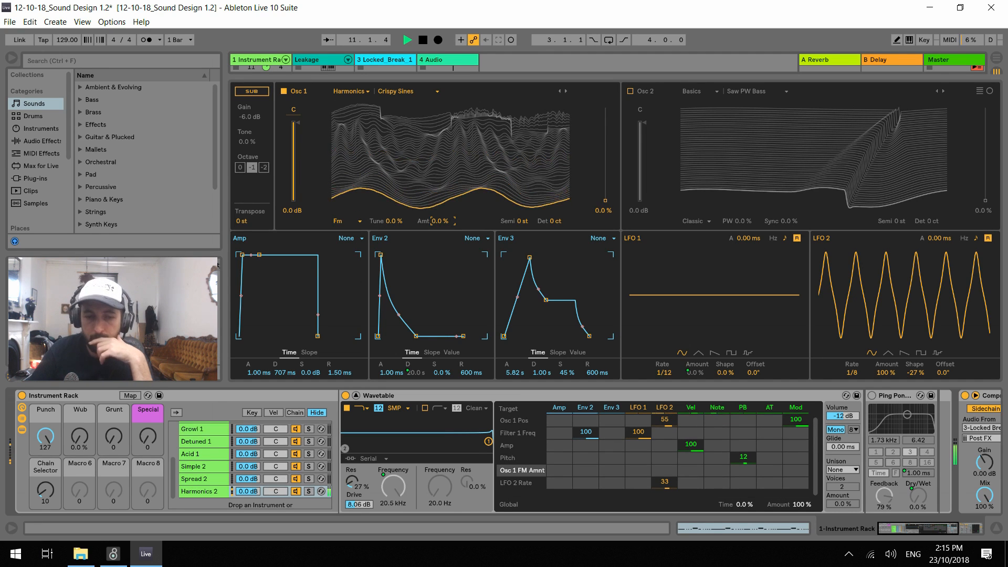
Set the Punch macro to 110 and enable oscillator 2 with the Harmonics wavetable Sines 1 at 57 % position
drag(51, 435, 47, 399)
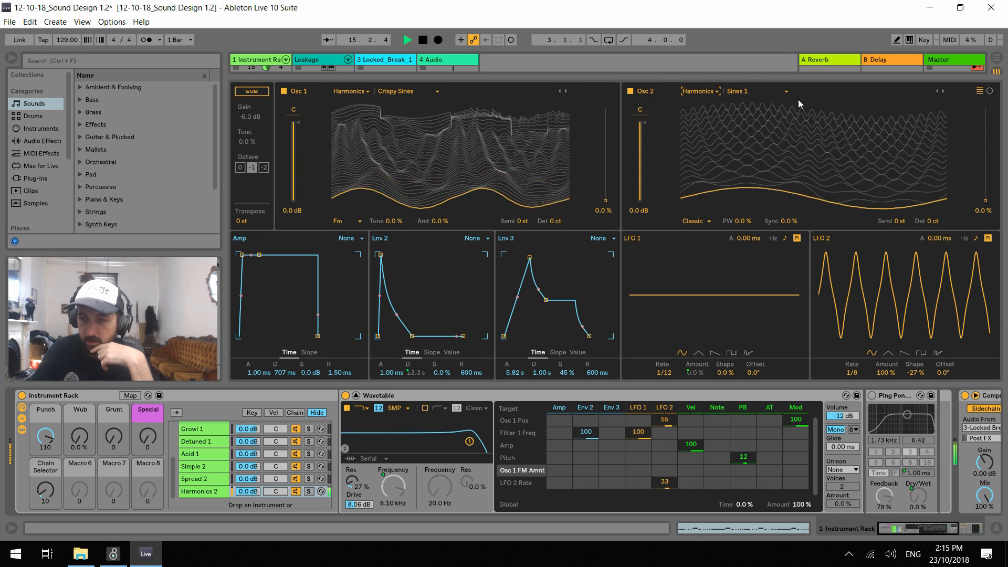
drag(985, 200, 985, 122)
mouse_move(914, 120)
mouse_down()
mouse_move(915, 138)
mouse_move(915, 120)
mouse_up()
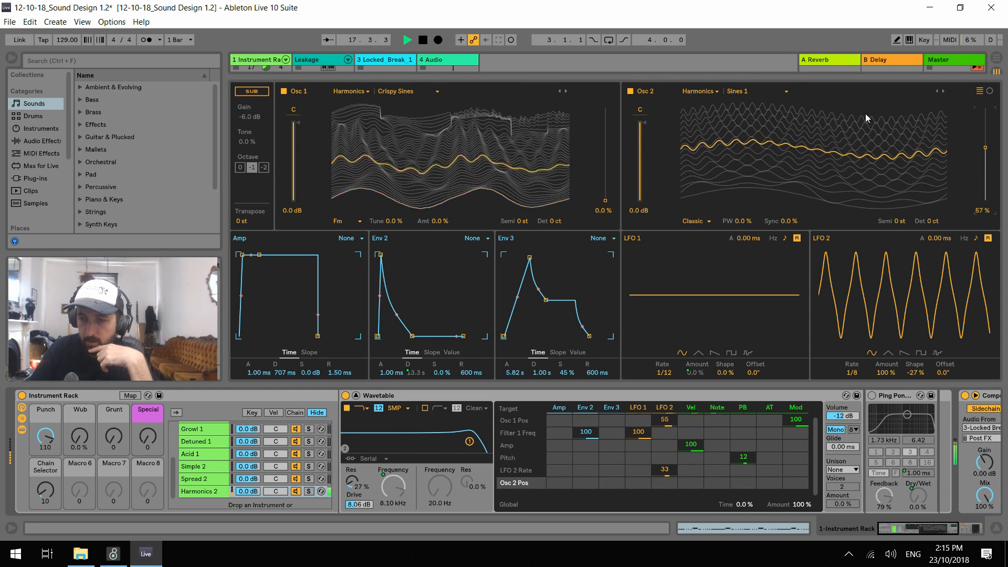
Audition successive Harmonics wavetables on oscillator 2 during playback, ending on Shrinking Saws
click(943, 91)
click(943, 91)
click(942, 91)
click(942, 92)
click(942, 91)
click(942, 92)
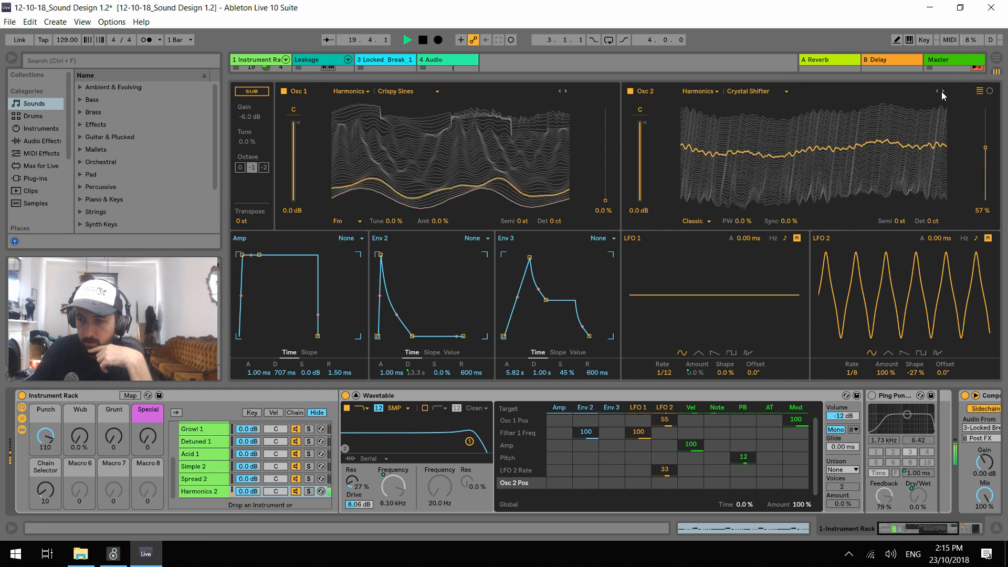
click(942, 91)
click(942, 91)
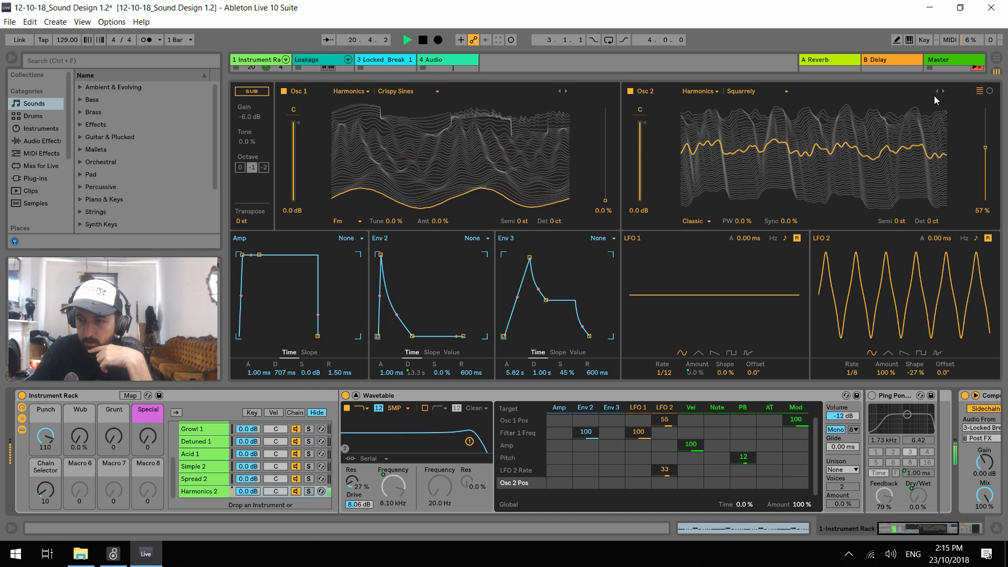
click(937, 92)
Set oscillator 2's position to 0 % and replace LFO 2's modulation of its own rate with a modulation of 36 on that position
drag(986, 148, 986, 200)
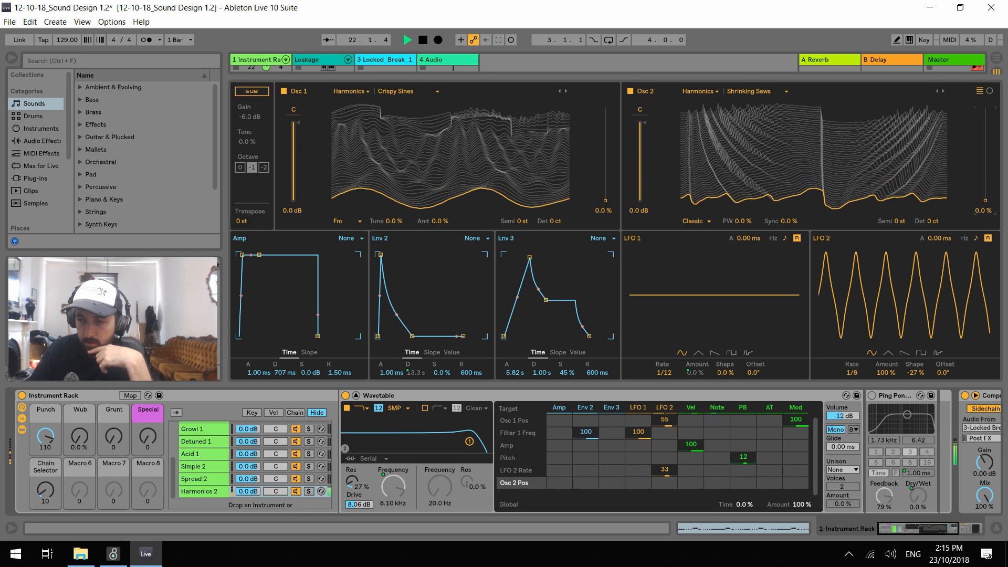
double_click(662, 472)
drag(667, 482, 666, 475)
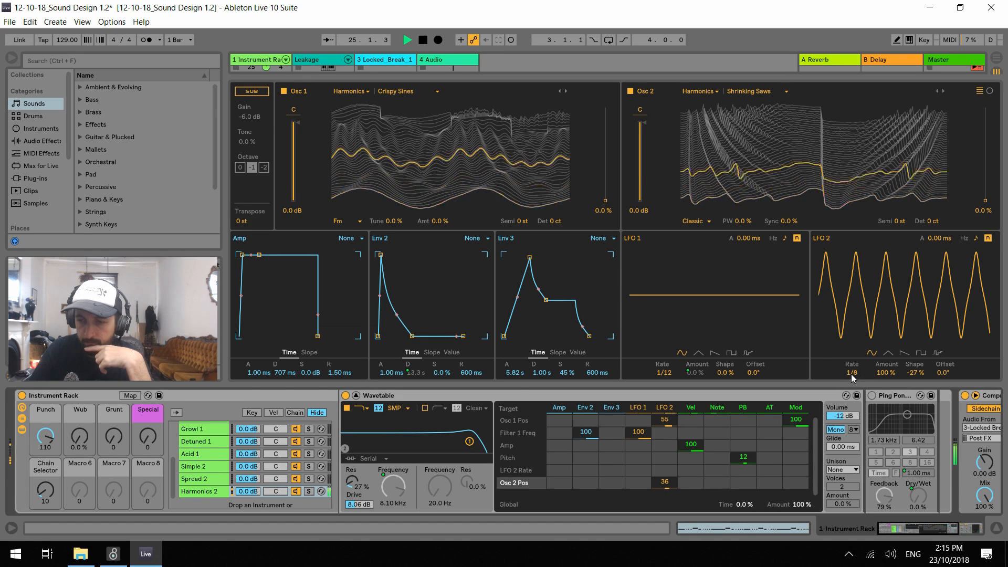
Raise the Punch macro to 127 and set LFO 2's shape to 63 %, rate to 3/8 and amount to 65 %
mouse_move(45, 437)
mouse_down()
mouse_move(45, 492)
mouse_move(45, 428)
mouse_up()
drag(915, 375, 914, 347)
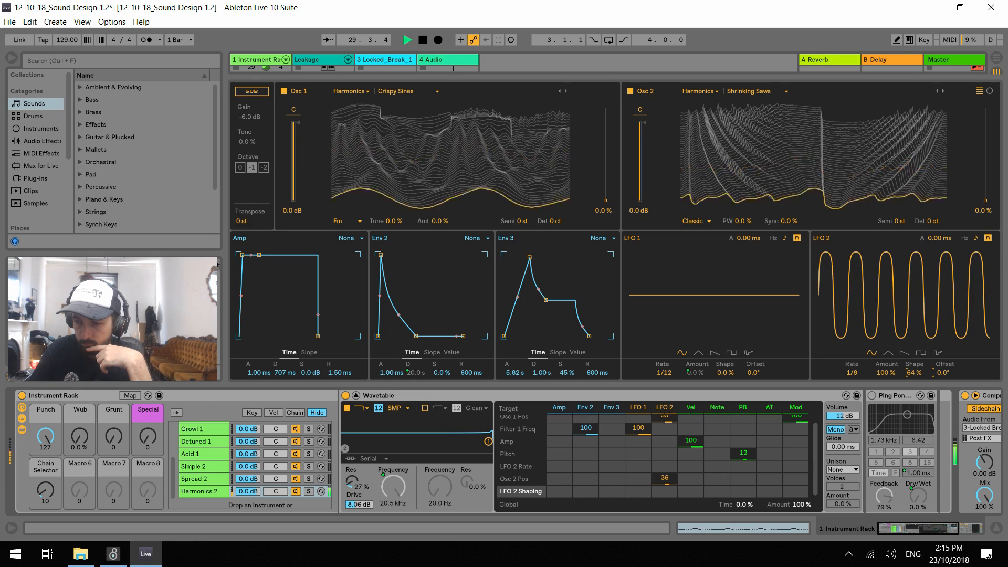
click(852, 373)
drag(884, 373, 854, 381)
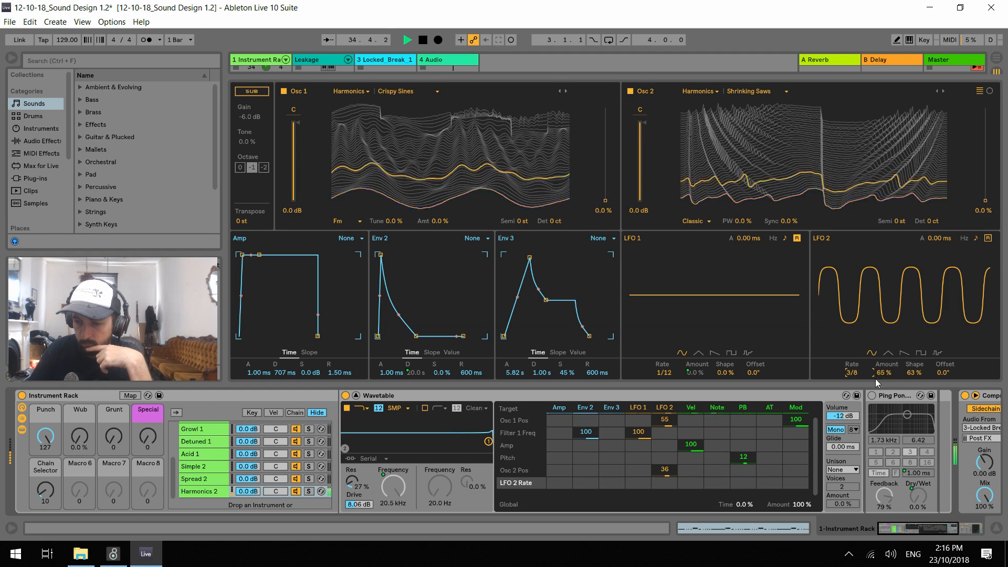
Set LFO 2's modulation of oscillator 2's position to 6.3, and switch oscillator 2 to Synced Sines at 35 % position
drag(665, 469, 665, 489)
drag(986, 200, 985, 168)
click(943, 92)
click(943, 91)
click(944, 91)
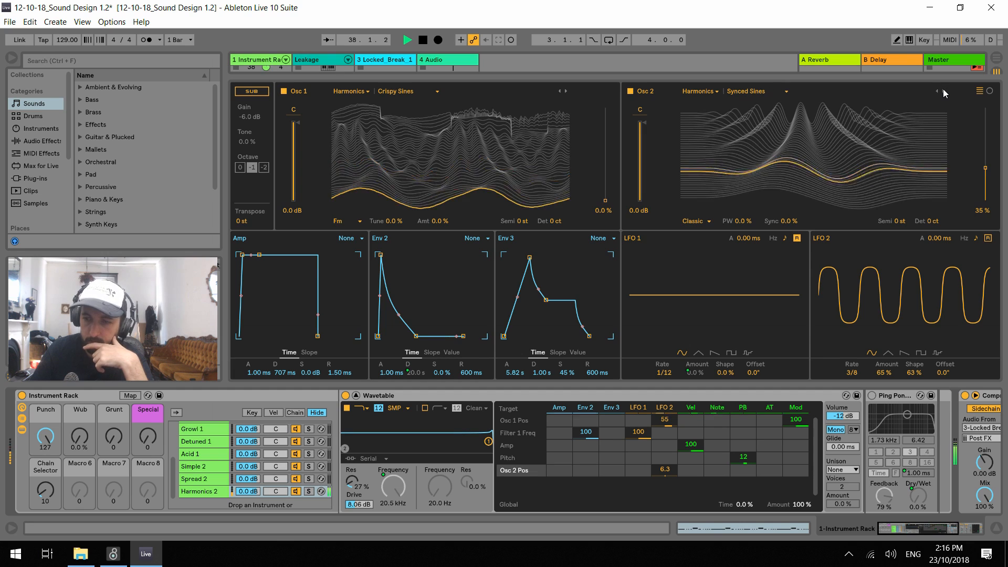
Set oscillator 2's position to 78 %, then try a pulse width of -30 % and reset it to 0 %
drag(985, 168, 986, 129)
drag(742, 221, 742, 242)
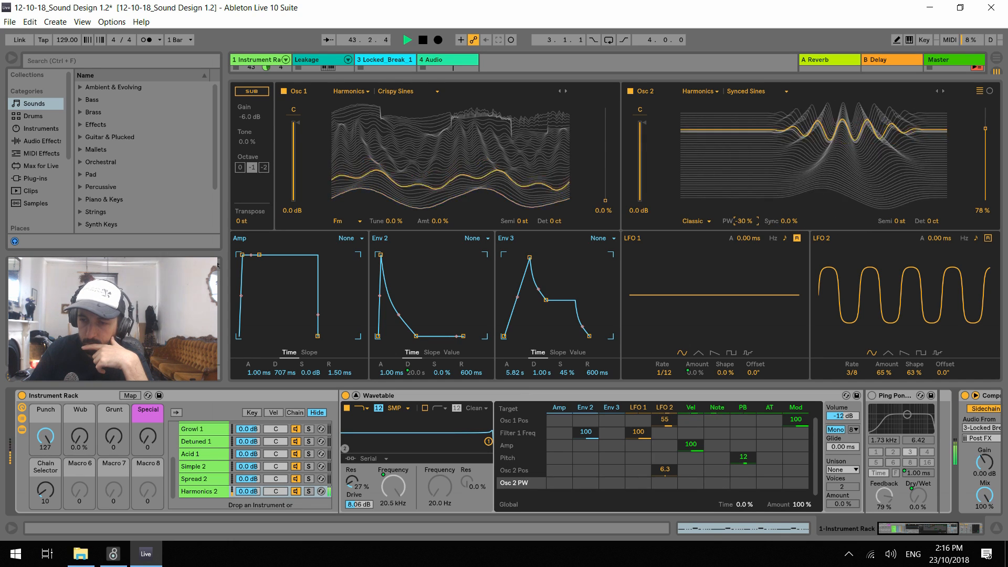
double_click(744, 221)
Launch the Break Classic drum clip and audition the synth against it, sweeping the Punch macro from 4 up to 70
drag(37, 433, 37, 496)
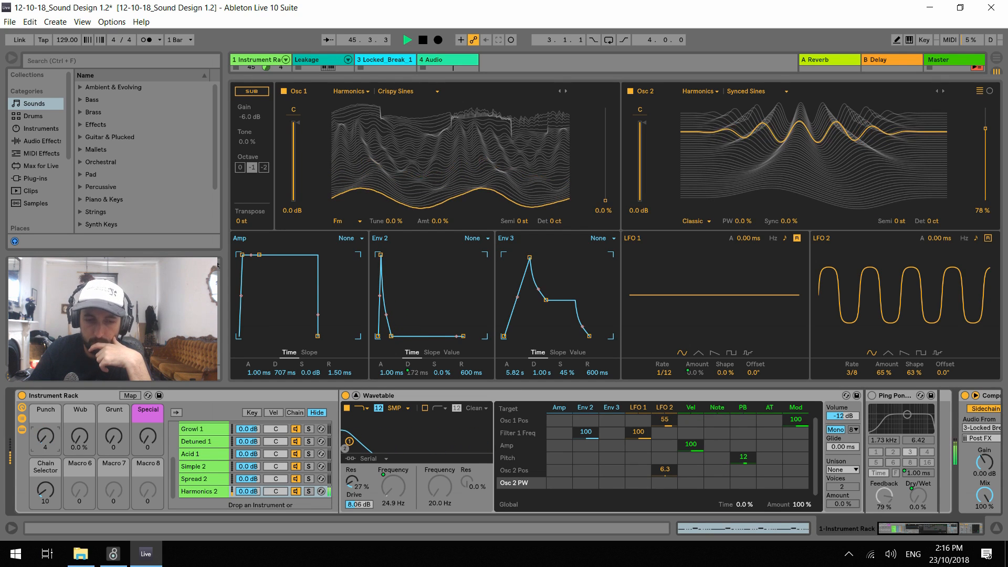
click(356, 396)
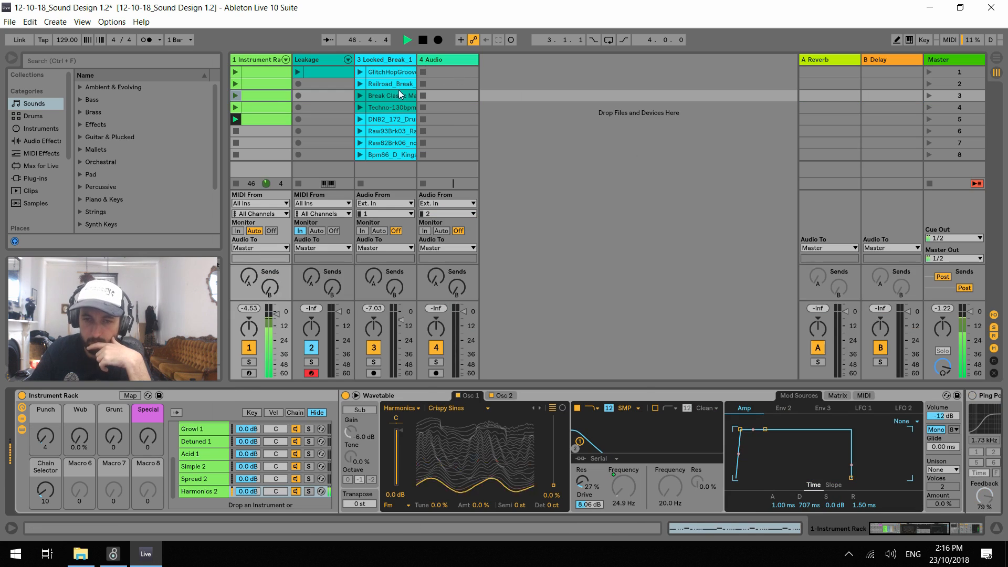
click(360, 96)
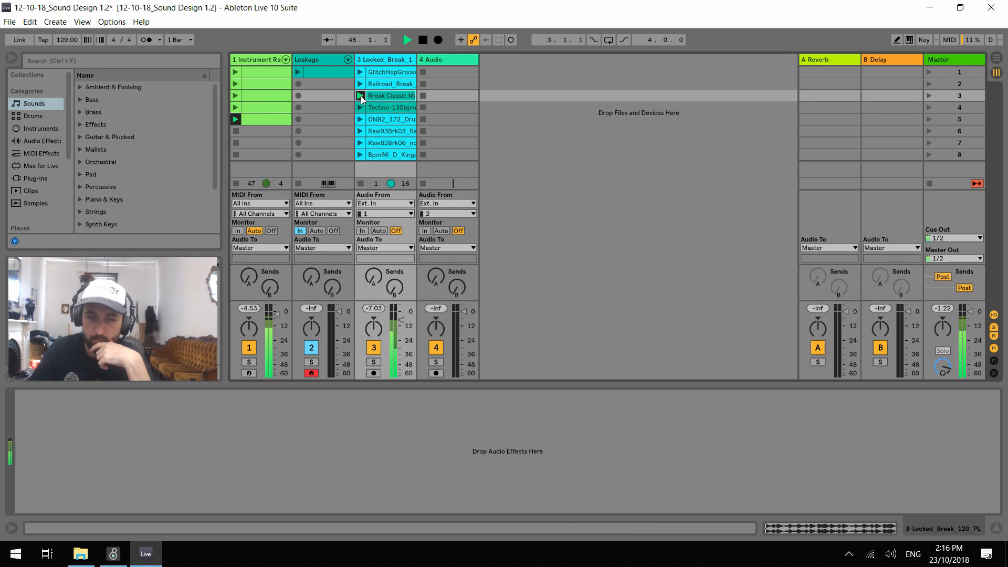
click(259, 60)
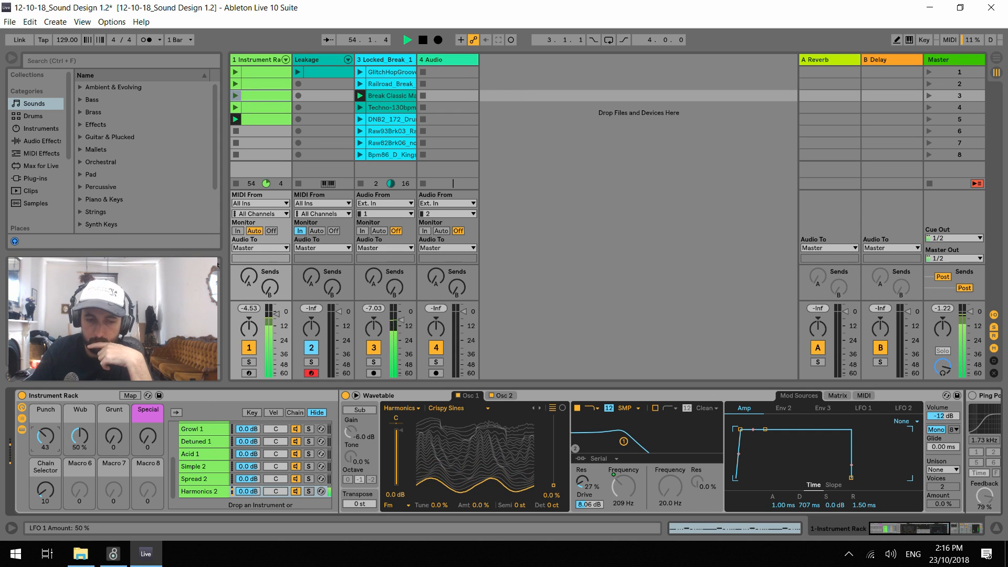
drag(52, 438, 52, 424)
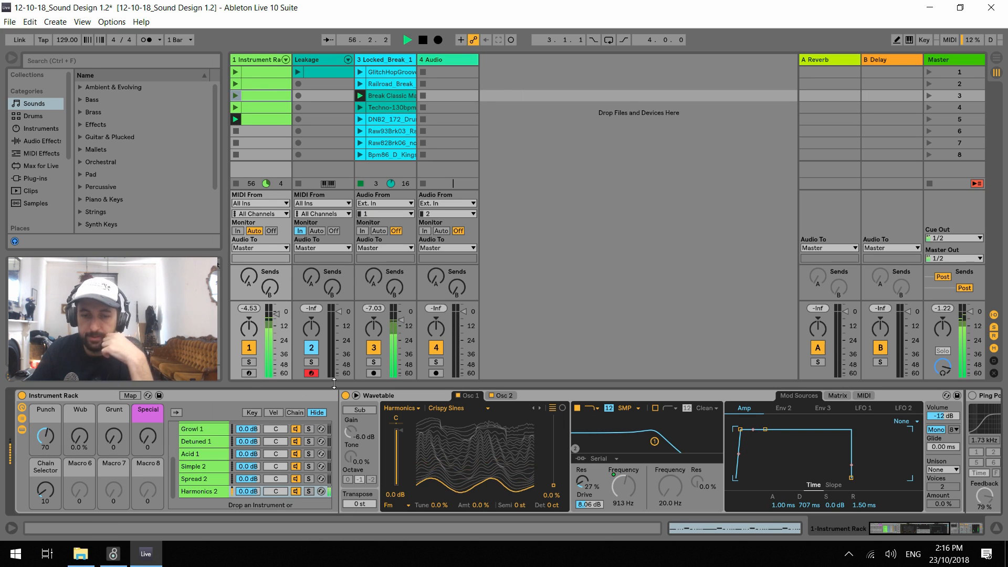
click(356, 395)
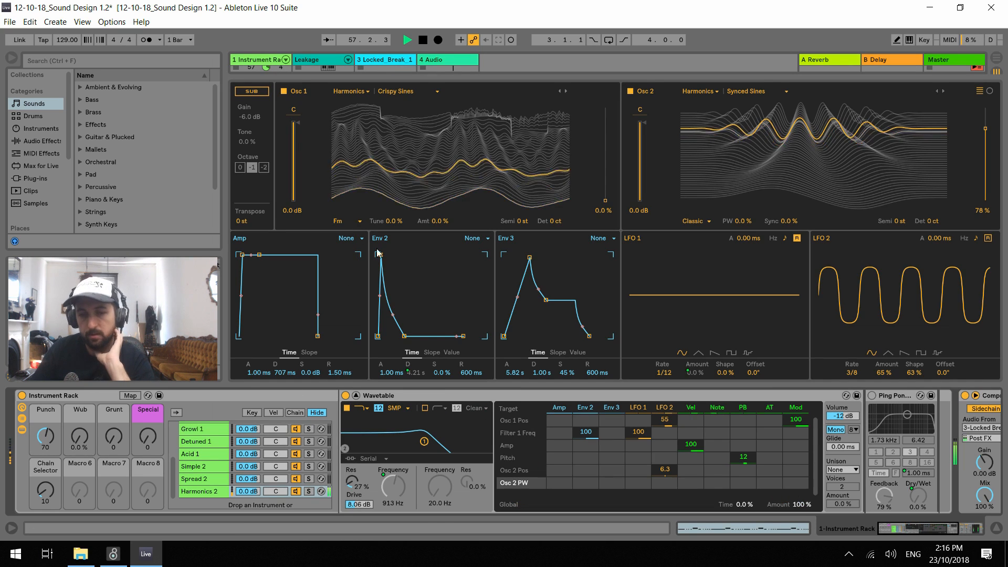
Audition Vocal Sines, Sines Bunch and Transistor Saw on oscillator 2 with its position lowered to 6.4 %, returning to Sines Bunch
mouse_move(990, 162)
mouse_down()
mouse_move(989, 231)
mouse_move(990, 158)
mouse_move(989, 169)
mouse_up()
click(944, 91)
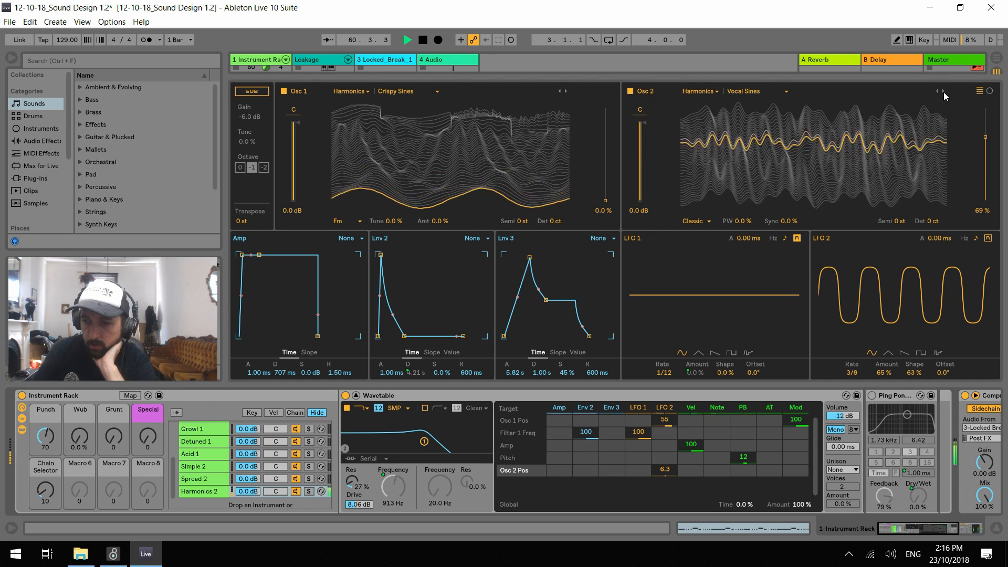
click(943, 91)
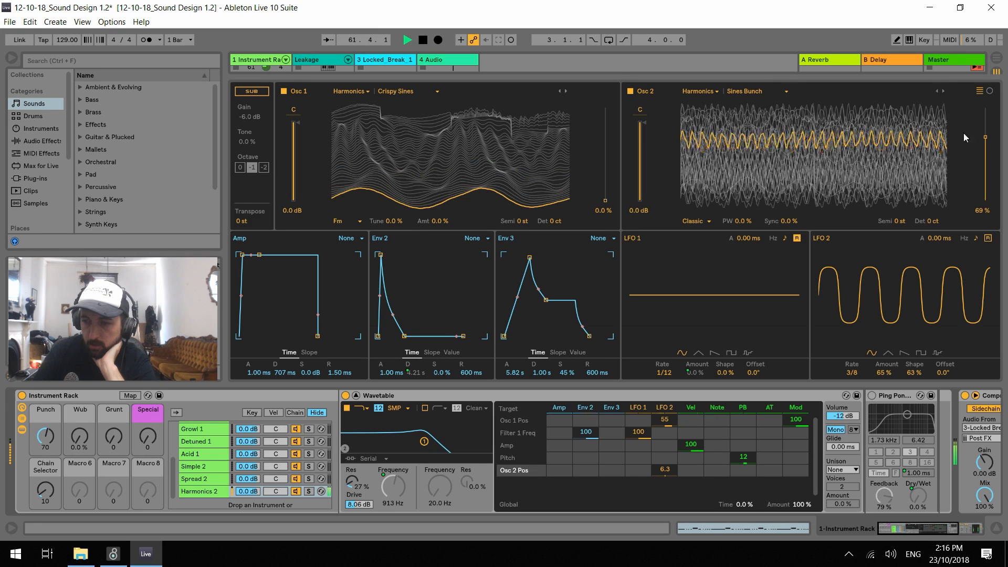
drag(986, 137, 985, 186)
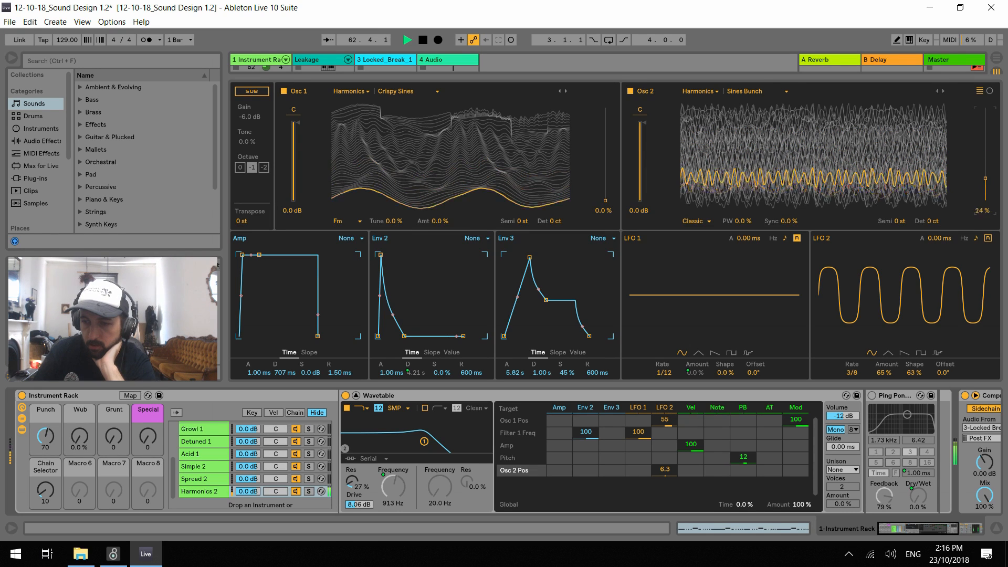
click(944, 91)
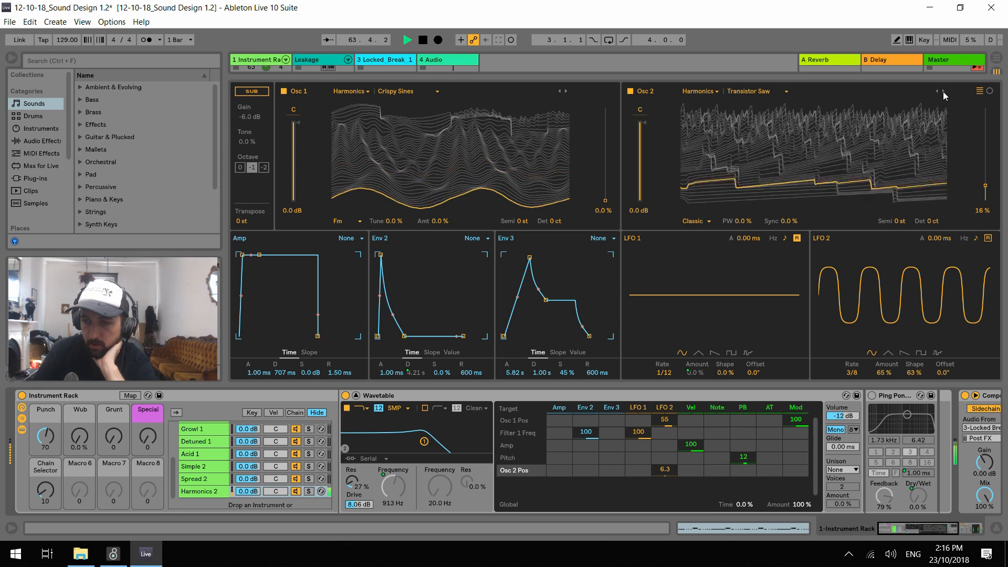
mouse_move(985, 185)
mouse_down()
mouse_move(986, 129)
mouse_move(985, 195)
mouse_up()
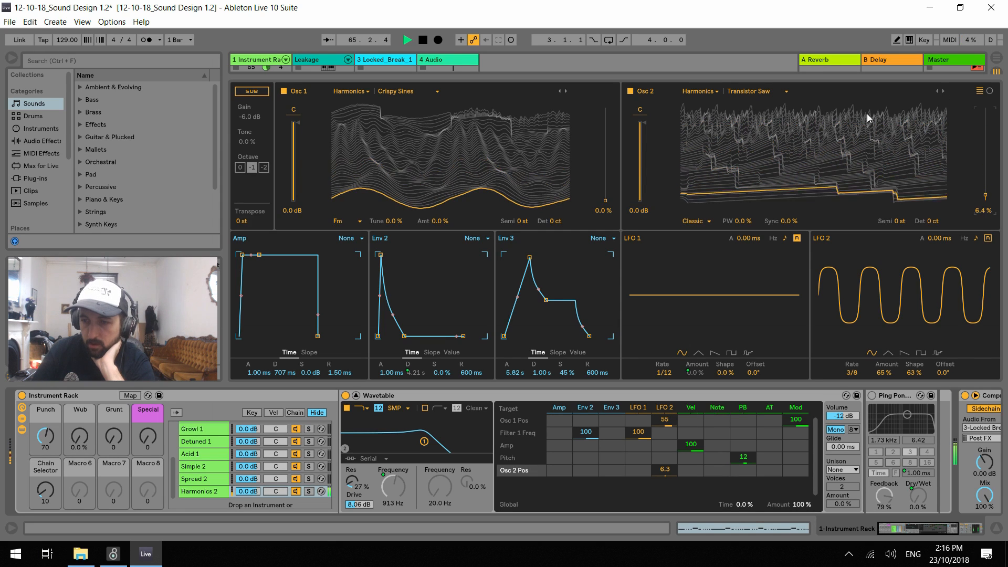
click(944, 92)
double_click(936, 91)
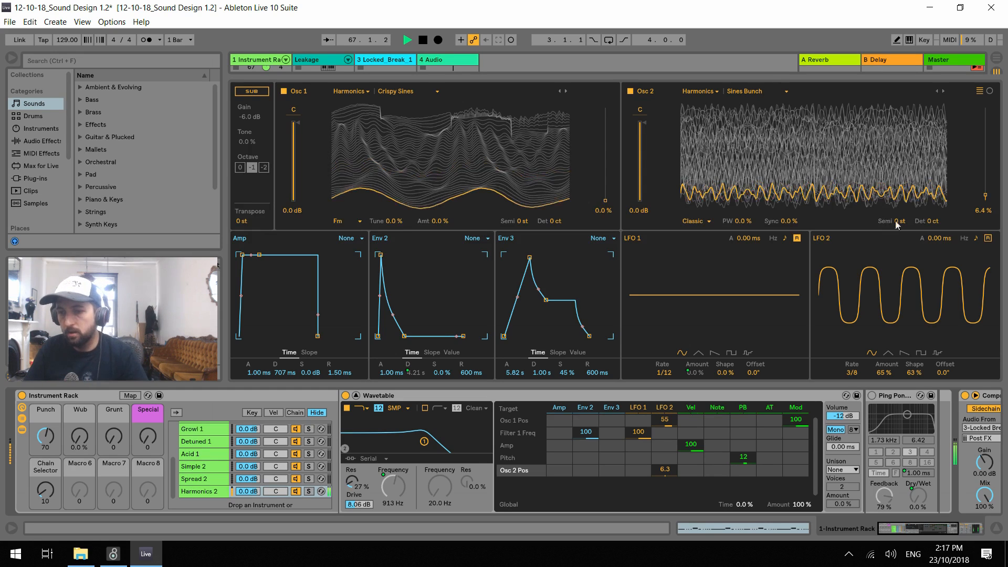
Tune oscillator 2 to -24 st, set its position to 62 %, and audition the Transistor Square wavetable
drag(895, 221, 894, 234)
drag(986, 196, 987, 144)
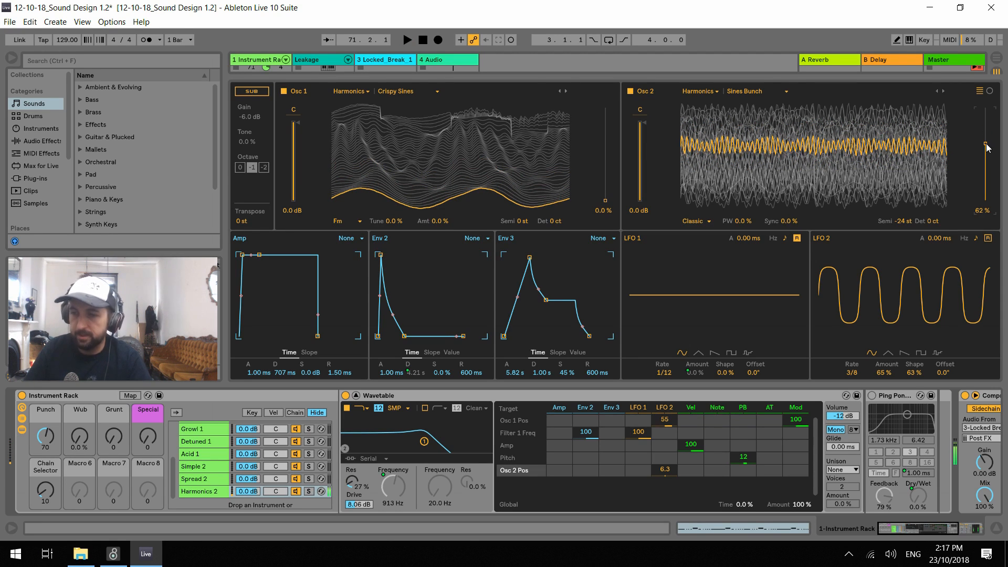
click(943, 93)
key(space)
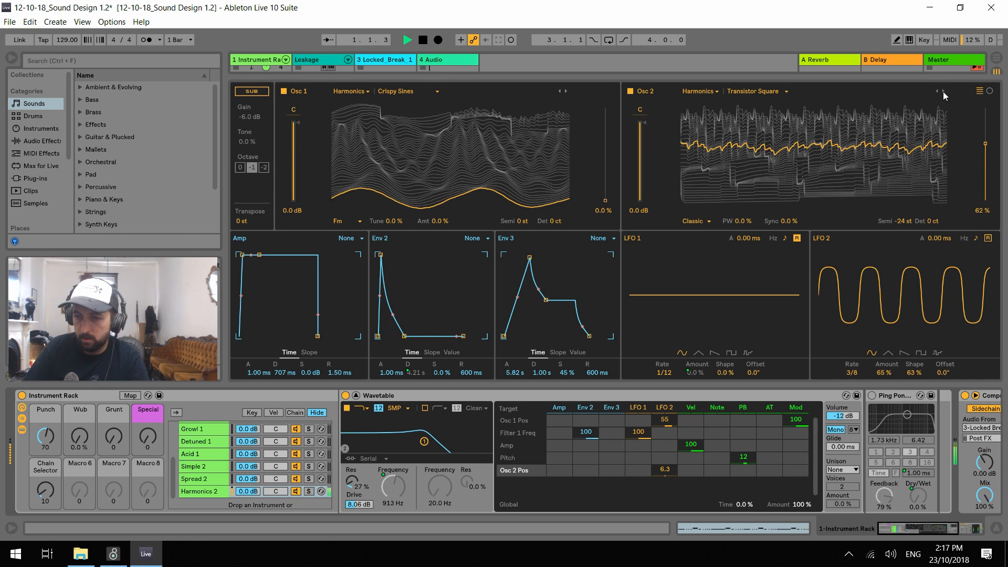
Load the Bell wavetable on oscillator 2, lower its position to 7.8 % and reset its tuning to 0 st
click(944, 92)
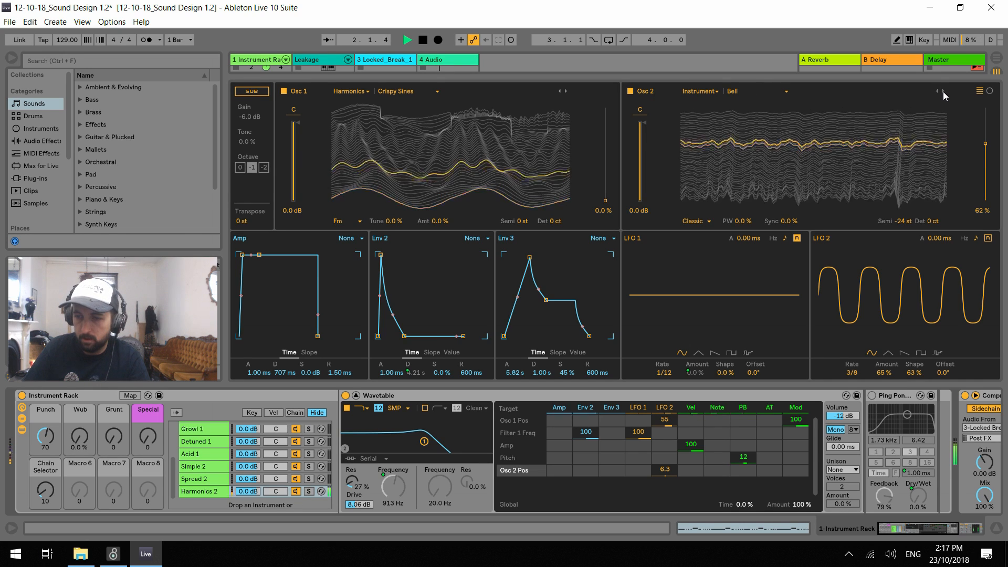
mouse_move(989, 149)
mouse_down()
mouse_move(989, 162)
mouse_move(979, 135)
mouse_up()
double_click(907, 221)
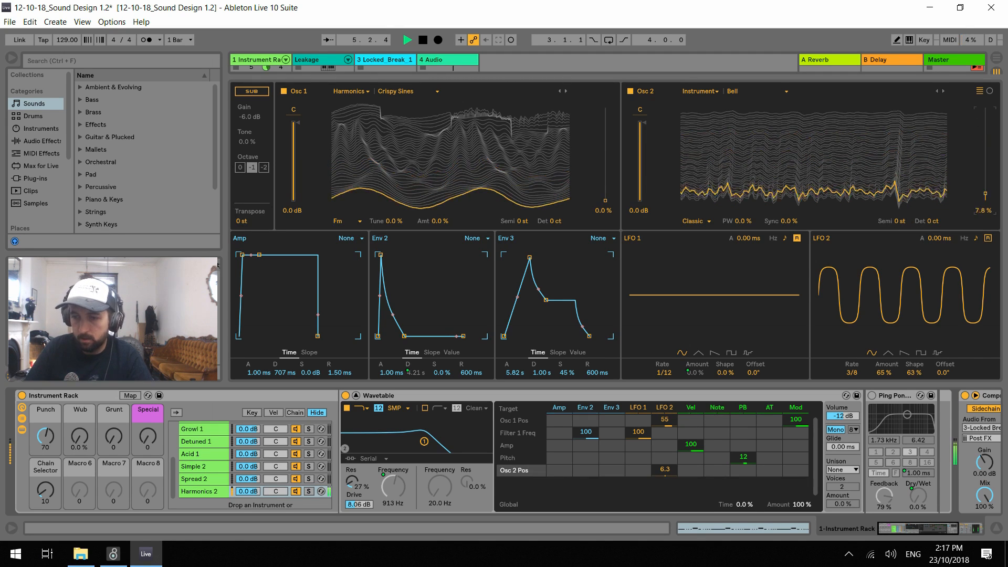
Audition the Instrument wavetables that follow Bell up to Strings 3 on oscillator 2, raising its position to 74 %
click(944, 92)
mouse_move(986, 111)
mouse_down()
mouse_move(985, 192)
mouse_move(985, 131)
mouse_up()
click(947, 90)
click(947, 90)
click(947, 90)
Switch oscillator 2 to the Complex category's Bit Ring wavetable and lower its position to 0 %
click(740, 94)
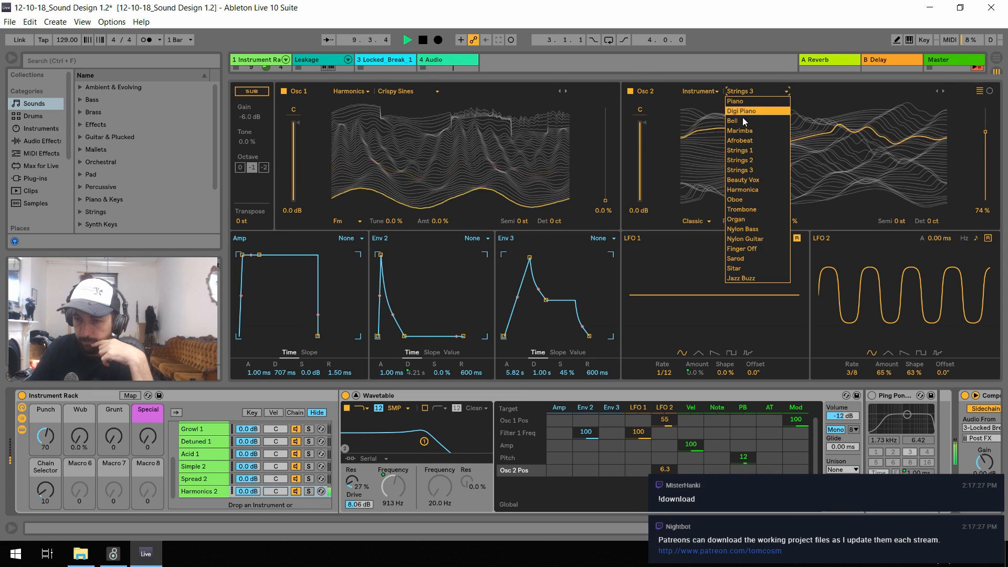
click(704, 91)
click(705, 90)
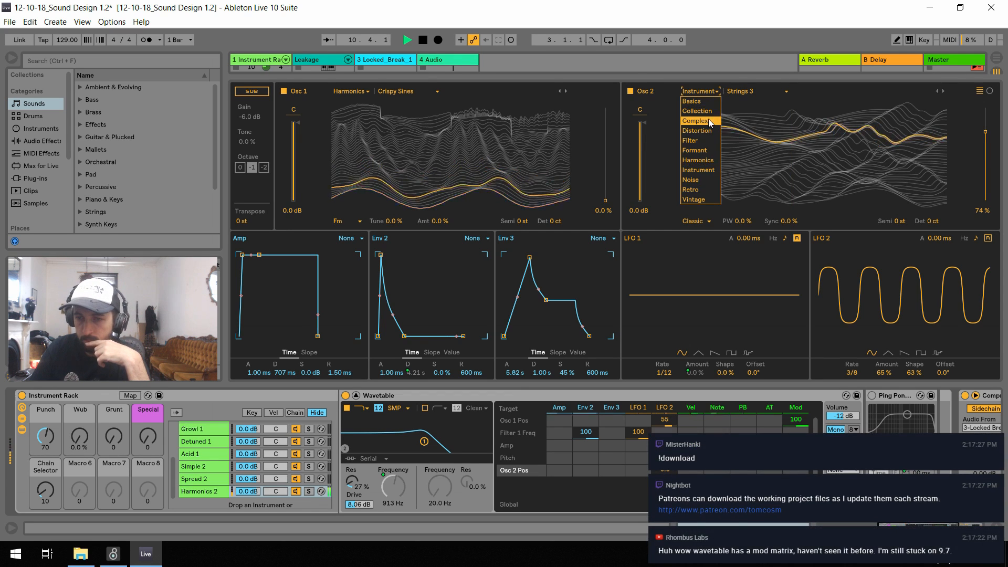
click(706, 147)
drag(985, 132, 986, 200)
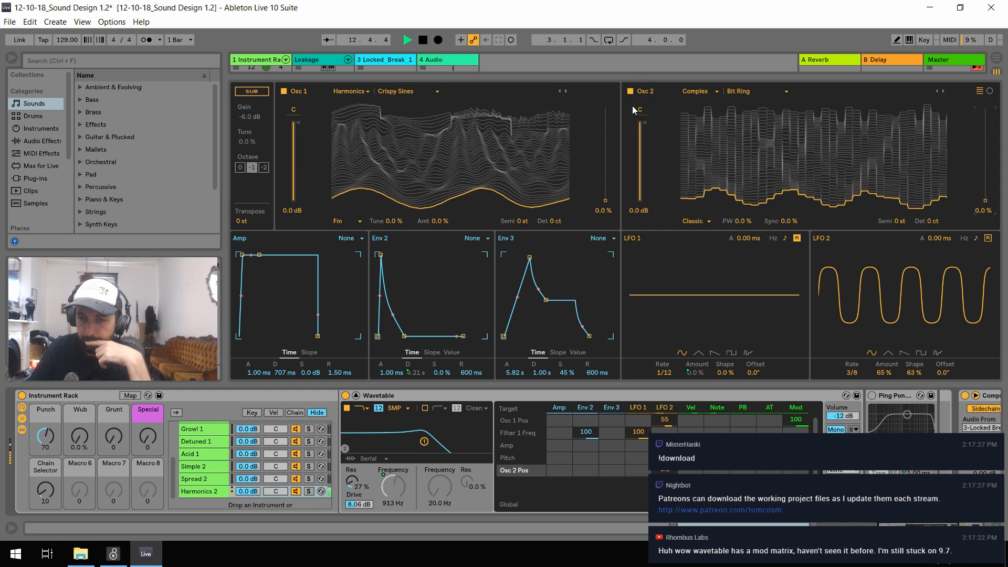
Try modulating oscillator 2's gain with envelope 3 in the modulation matrix at an amount of 100
key(space)
click(645, 122)
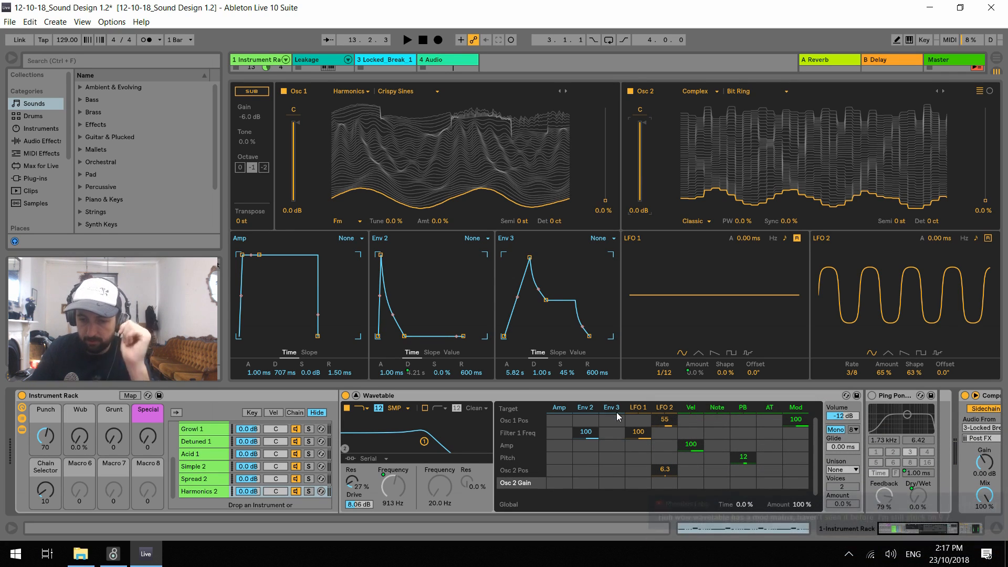
drag(619, 478, 619, 443)
key(space)
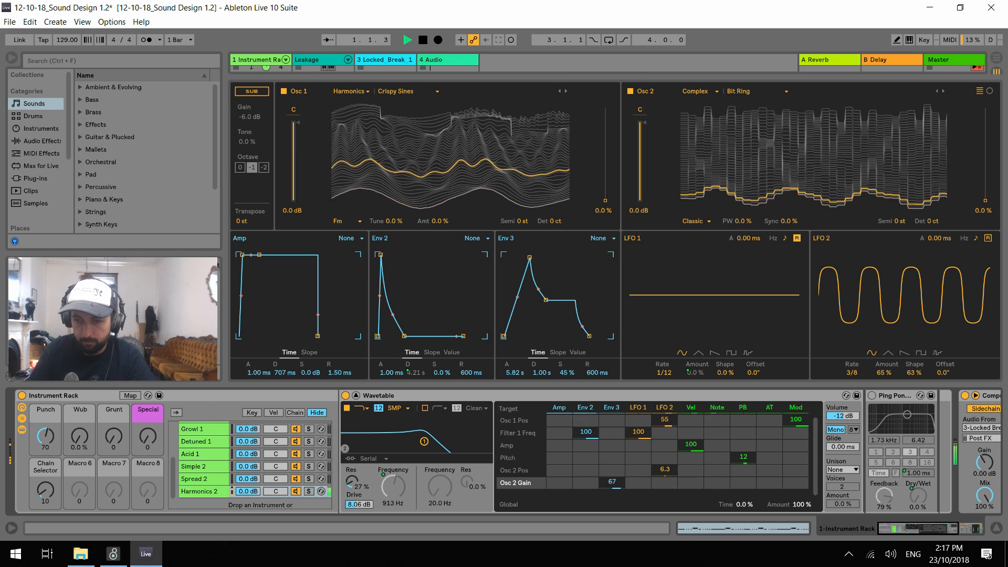
drag(614, 482, 613, 455)
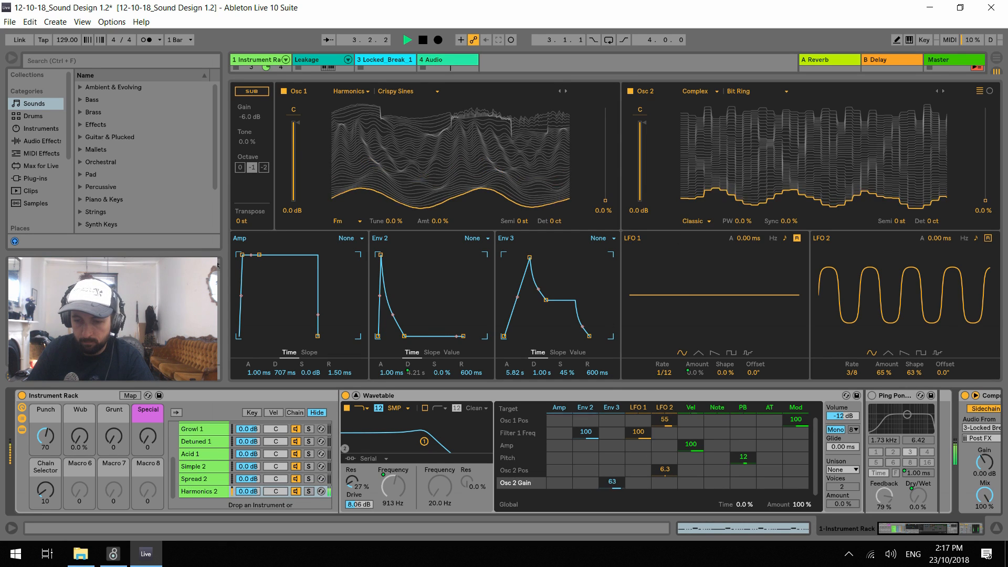
Reshape envelope 3 to a 0 ms attack, 1.08 s decay and 13 % sustain
drag(529, 257, 504, 255)
drag(521, 304, 519, 336)
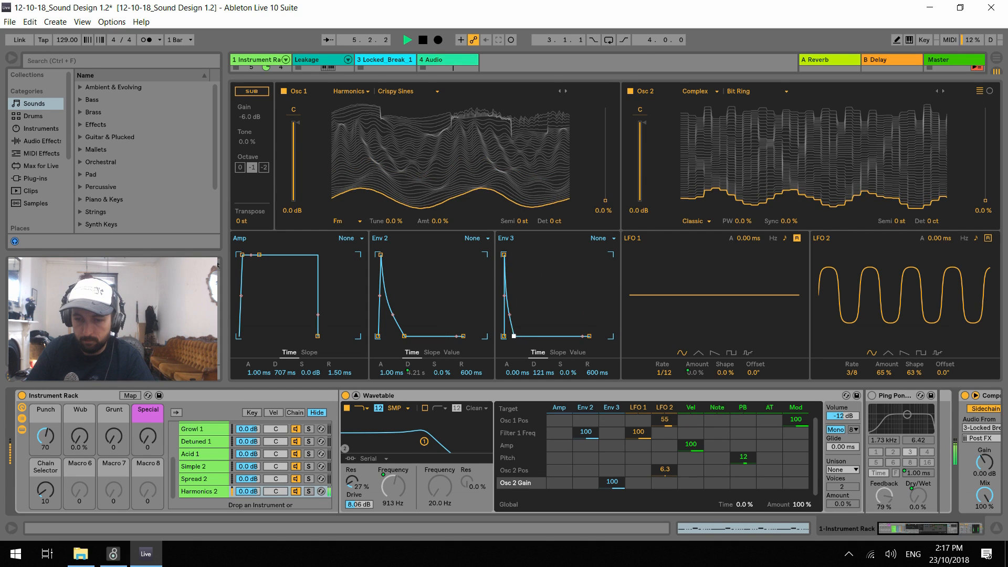
drag(522, 327, 521, 326)
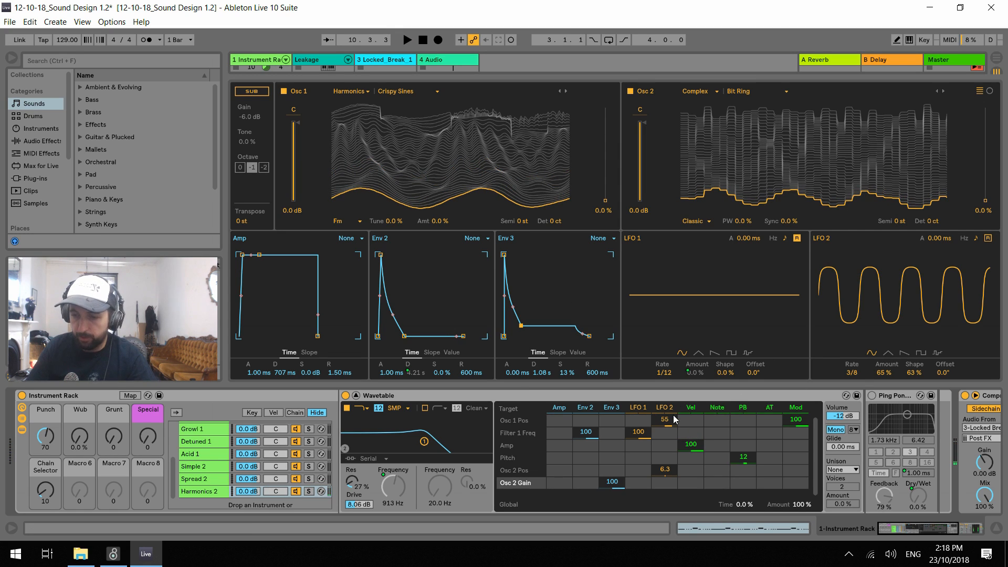
Audition Bit Ring at -7 st and Bitkart on oscillator 2, resetting the tuning to 0 st and raising the position to 27 %
key(space)
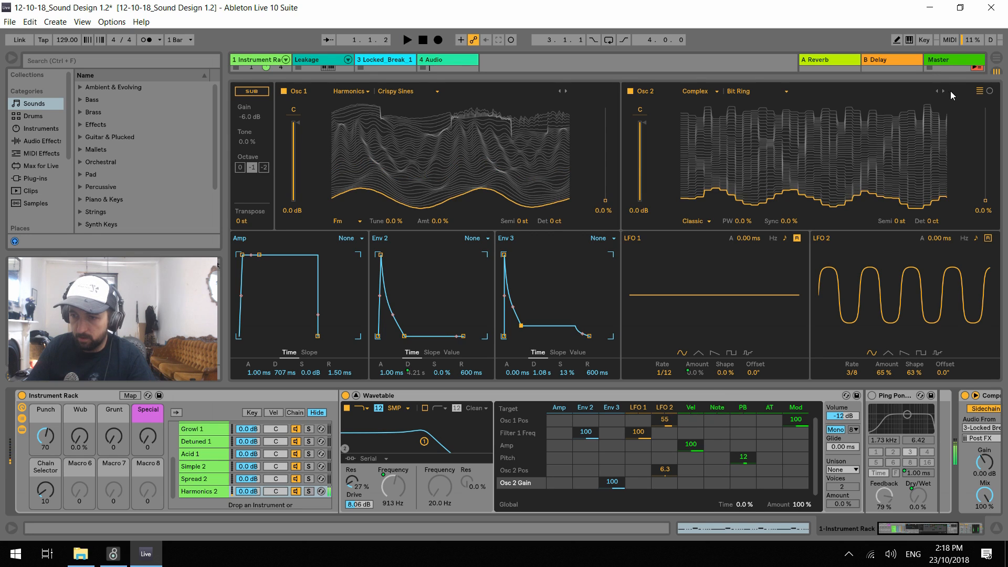
drag(899, 221, 899, 231)
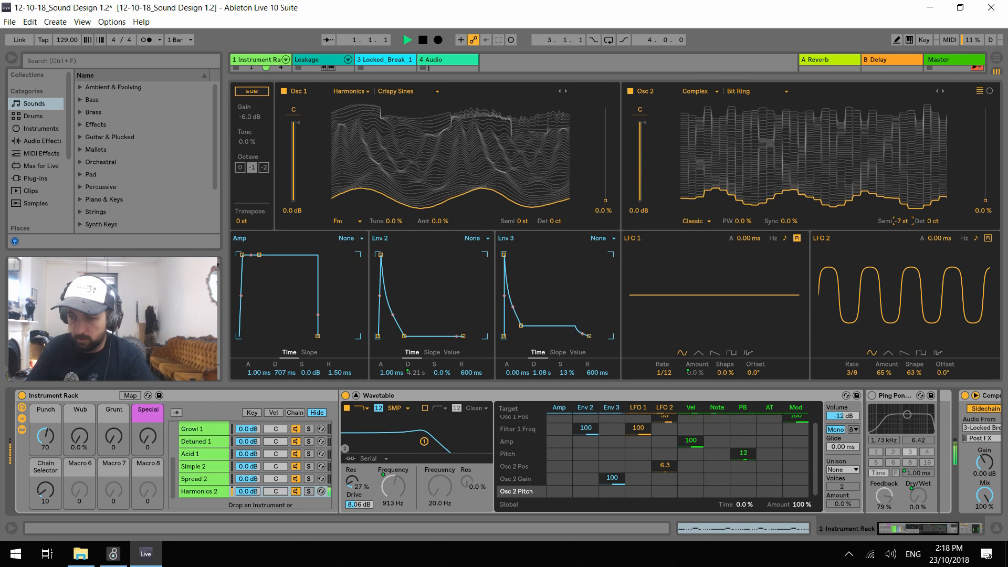
click(943, 91)
mouse_move(899, 221)
mouse_down()
mouse_move(899, 209)
mouse_move(900, 230)
mouse_up()
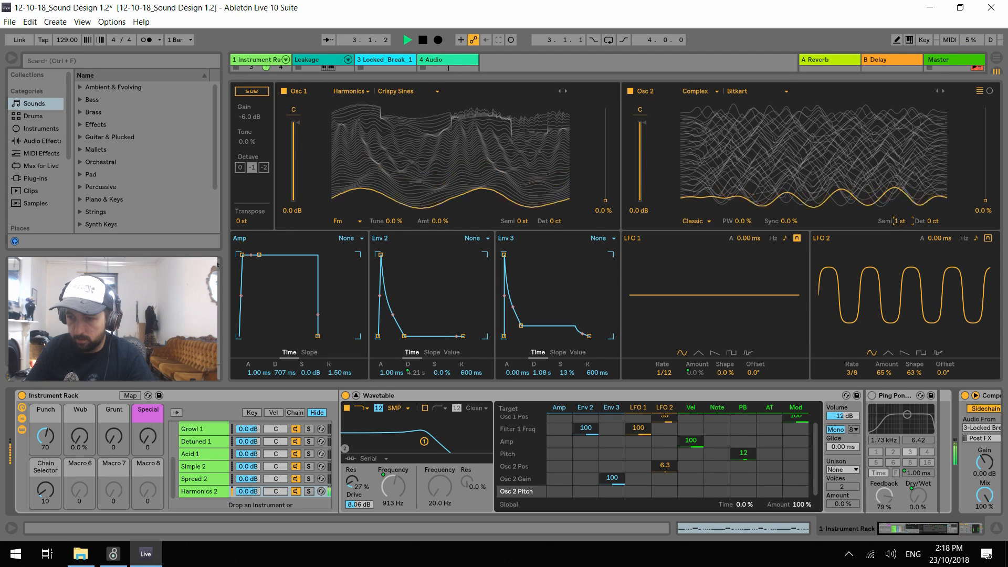
double_click(901, 221)
drag(986, 201, 986, 176)
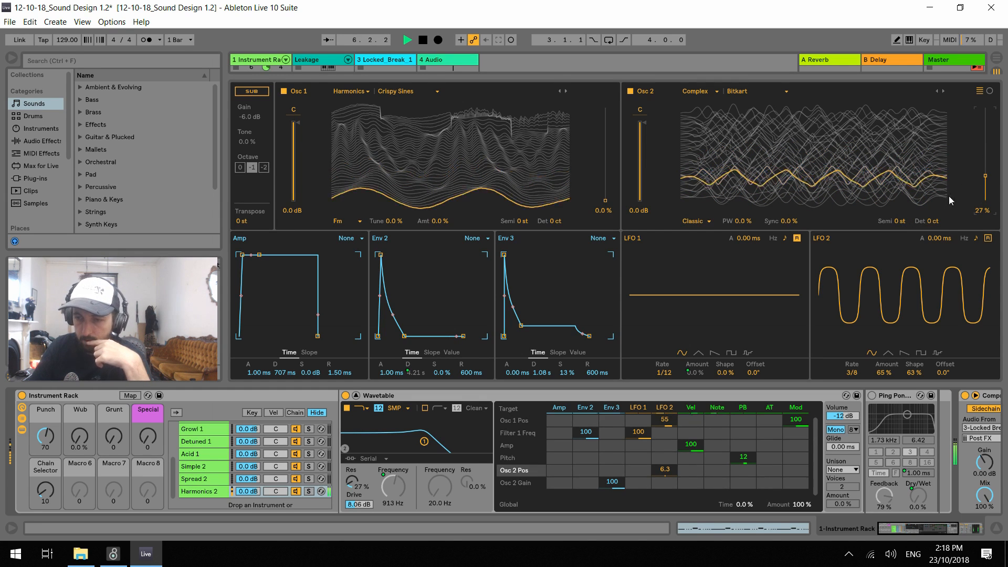
Set LFO 2 to rate 1/2, amount 59 % and shape -4.7 %, and load the Bitter Filter wavetable on oscillator 2
drag(856, 371, 856, 341)
drag(853, 373, 915, 409)
key(space)
click(943, 91)
key(space)
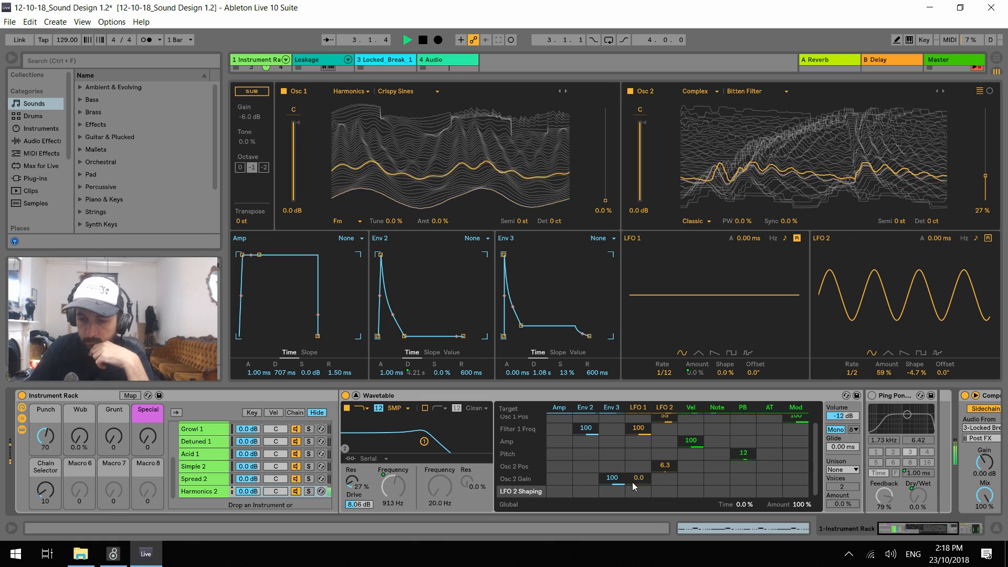
Remove envelope 3's modulation of oscillator 2's gain, route it to oscillator 2's sync at 80, and set the sync to 26 %
double_click(615, 478)
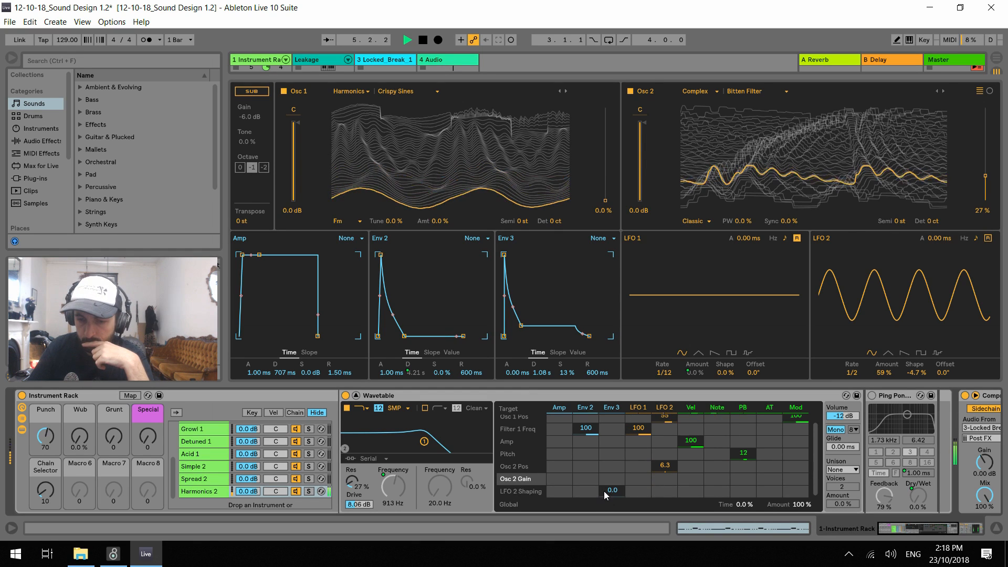
click(787, 221)
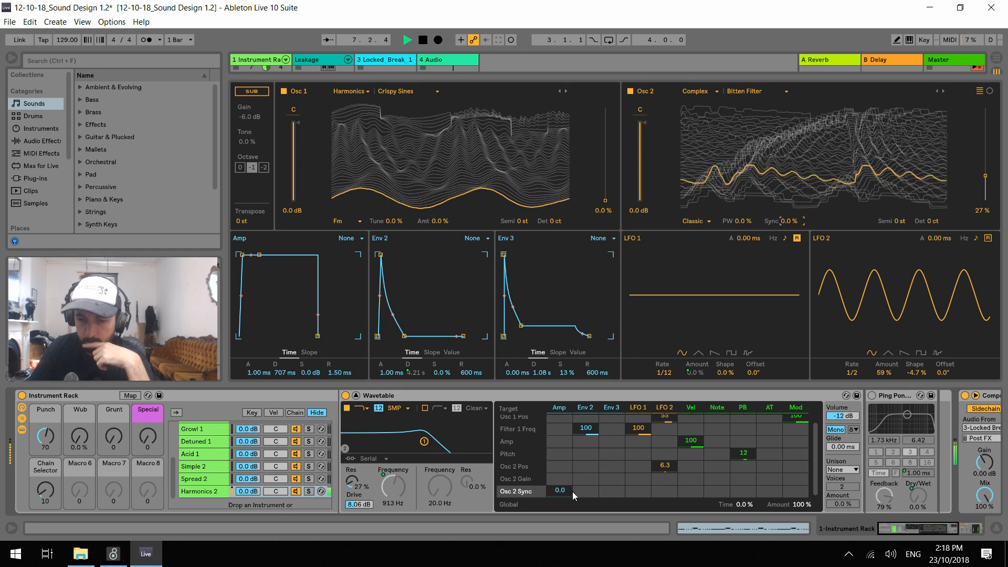
mouse_move(611, 490)
mouse_down()
mouse_move(610, 470)
mouse_move(612, 498)
mouse_up()
drag(789, 221, 789, 202)
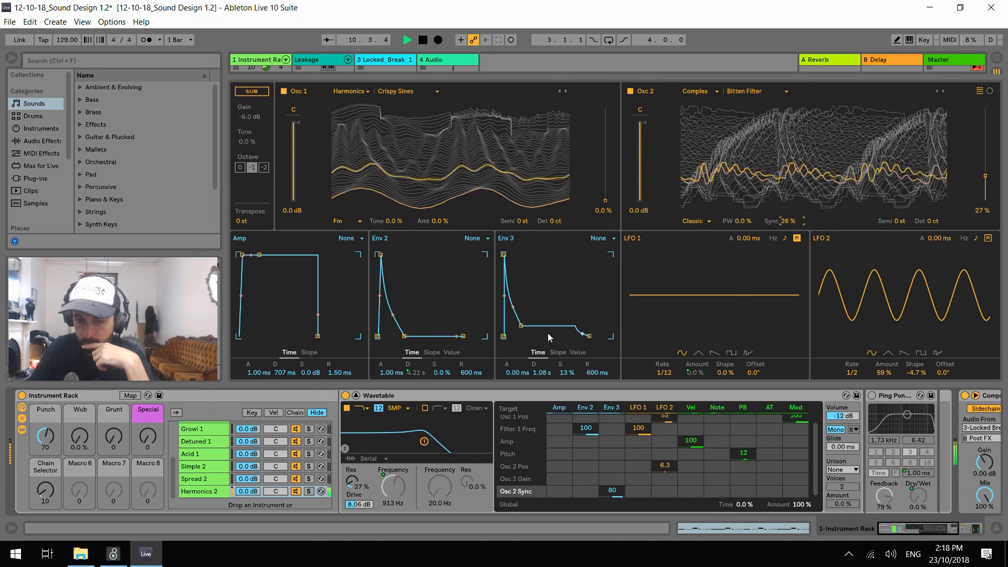
Lower envelope 3's sustain to 0 % and oscillator 2's position to 0 %
drag(520, 329, 514, 336)
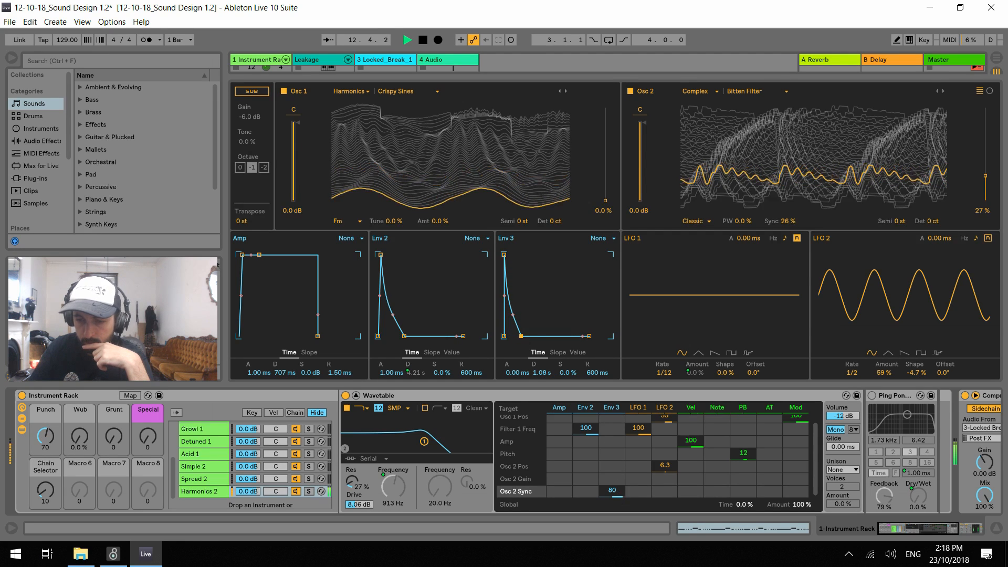
drag(986, 179, 986, 200)
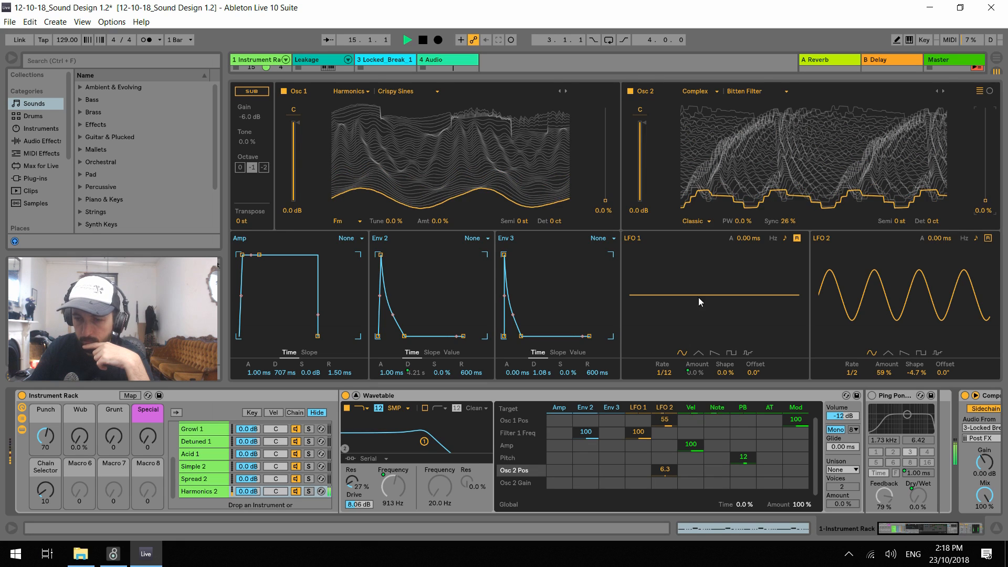
Audition the Harmonics 2 patch with the Punch macro at 20 and the Grunt macro raised to 127
drag(42, 446, 45, 426)
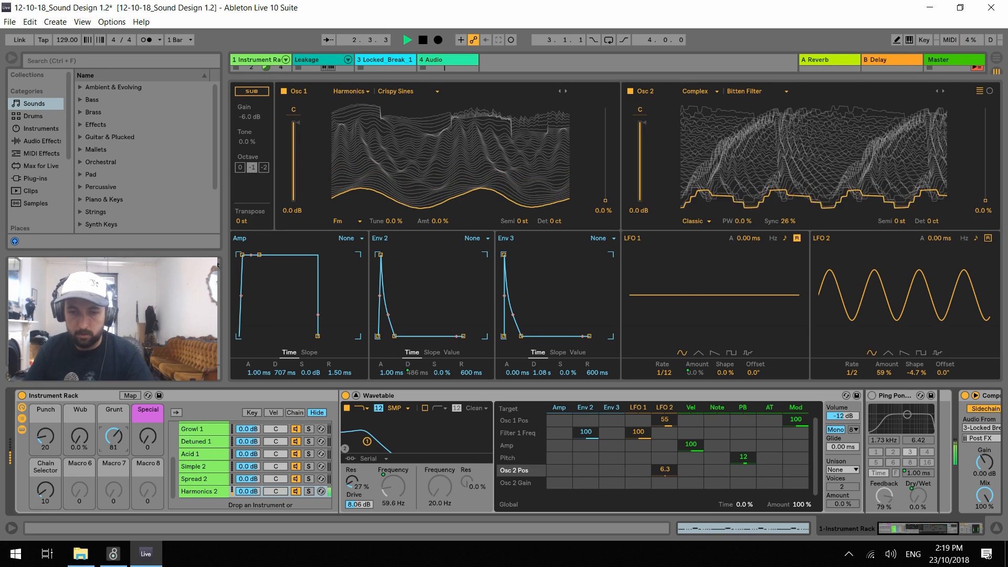
key(space)
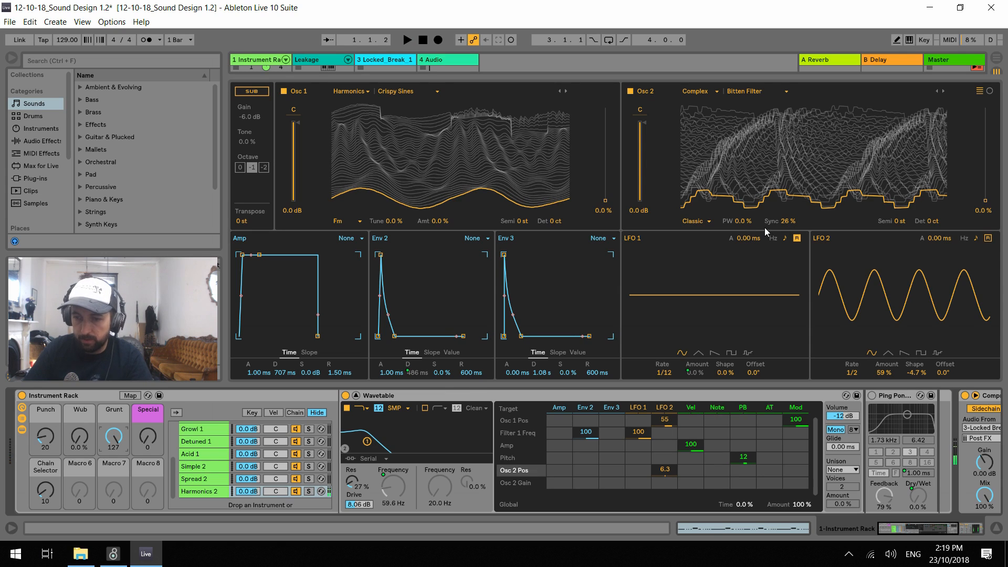
key(space)
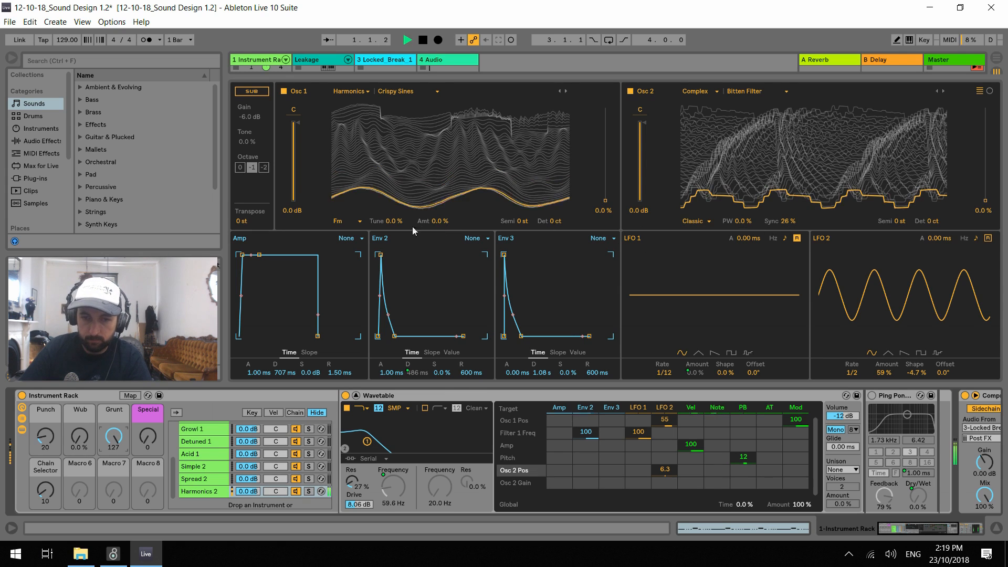
key(space)
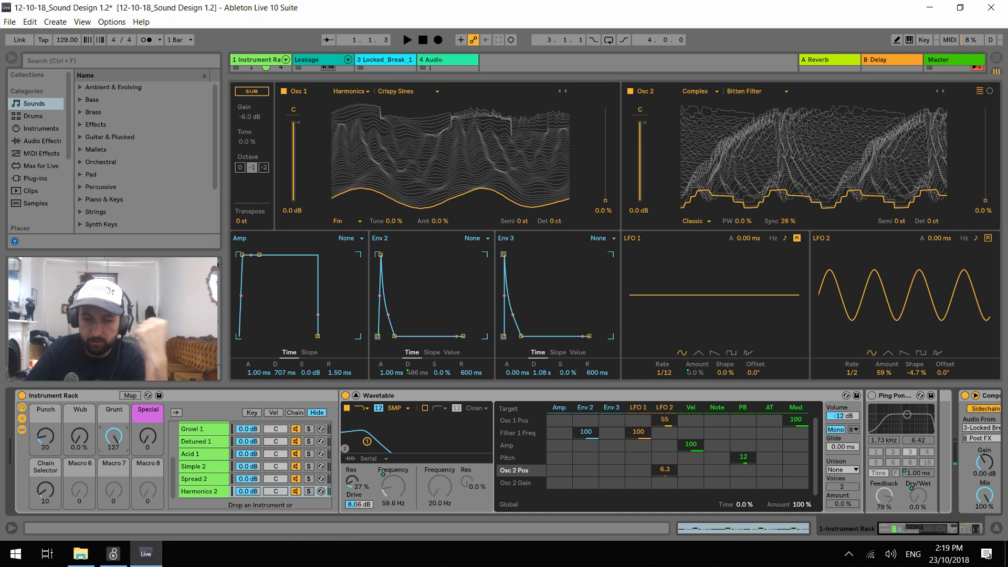
Map oscillator 1's FM amount in Harmonics 2 to the Grunt macro
click(130, 396)
click(537, 221)
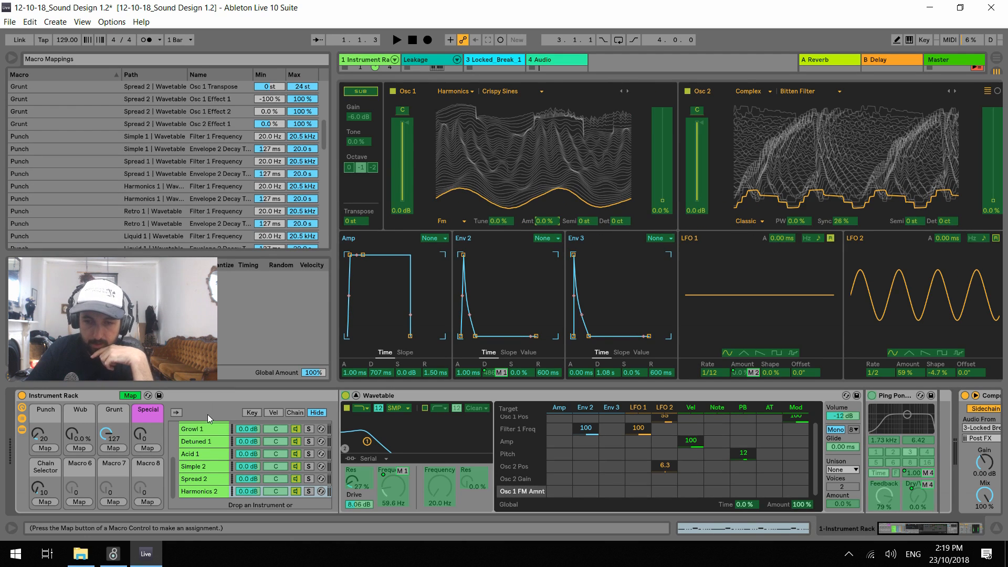
click(113, 448)
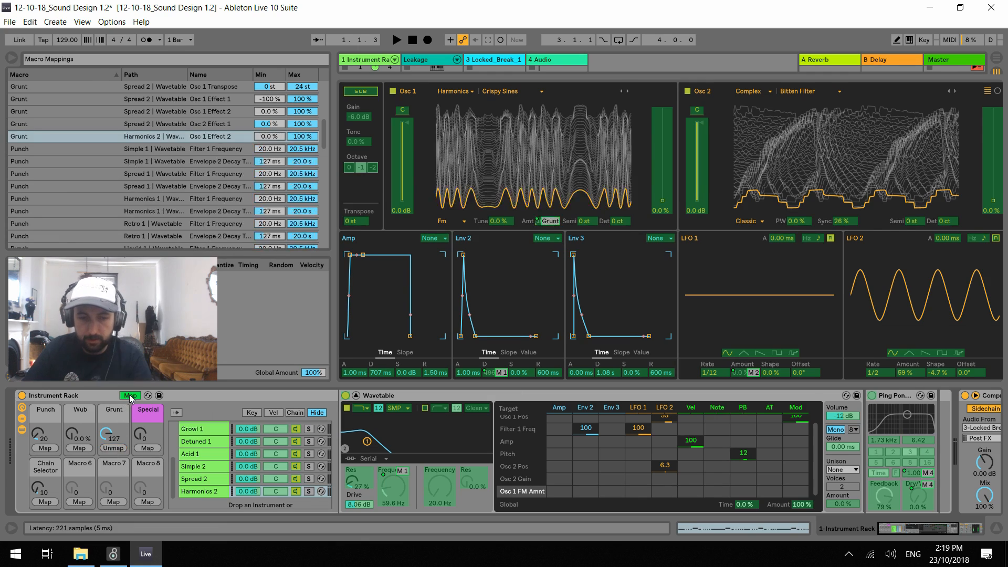
click(130, 396)
Audition Grunt at 78 with Wub at 49 % and Punch at 8, and raise LFO 2's modulation of oscillator 1's position to 73
drag(114, 437, 80, 414)
key(space)
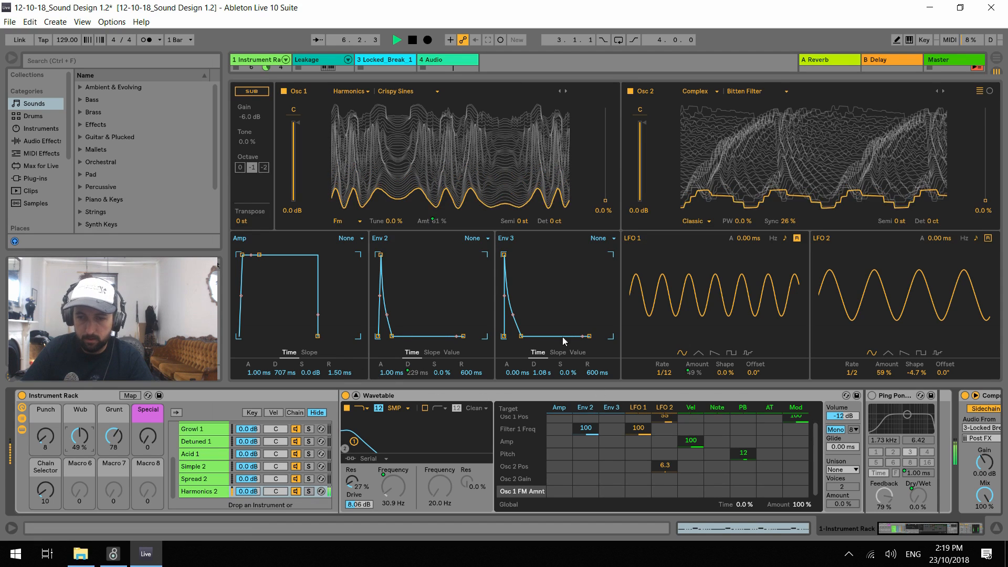
scroll(670, 443, up, 1)
drag(668, 422, 664, 393)
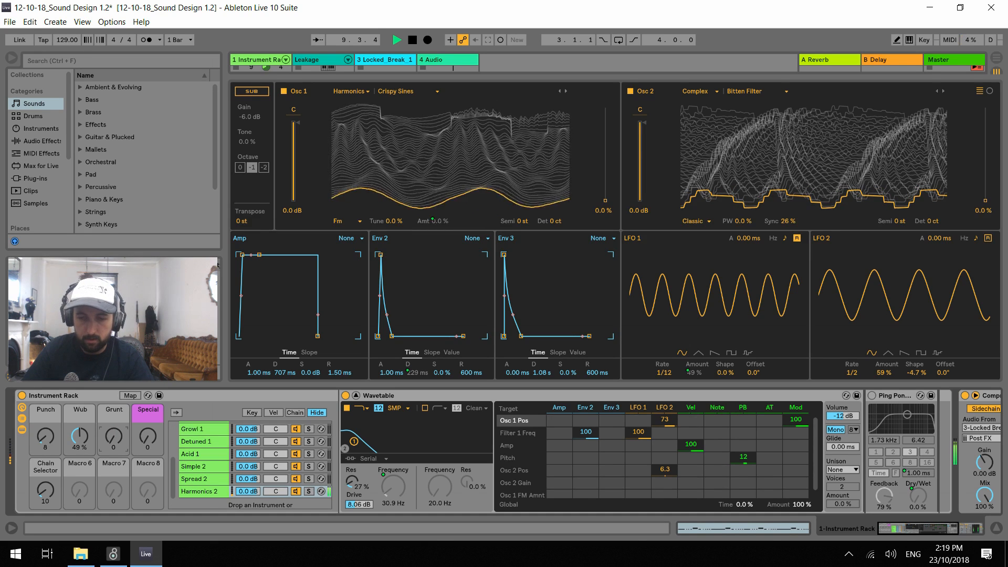
Map oscillator 2's wave position to the Grunt macro and audition it with Grunt at 35, Wub at 0 % and Punch at 7
drag(114, 436, 114, 471)
key(space)
click(130, 396)
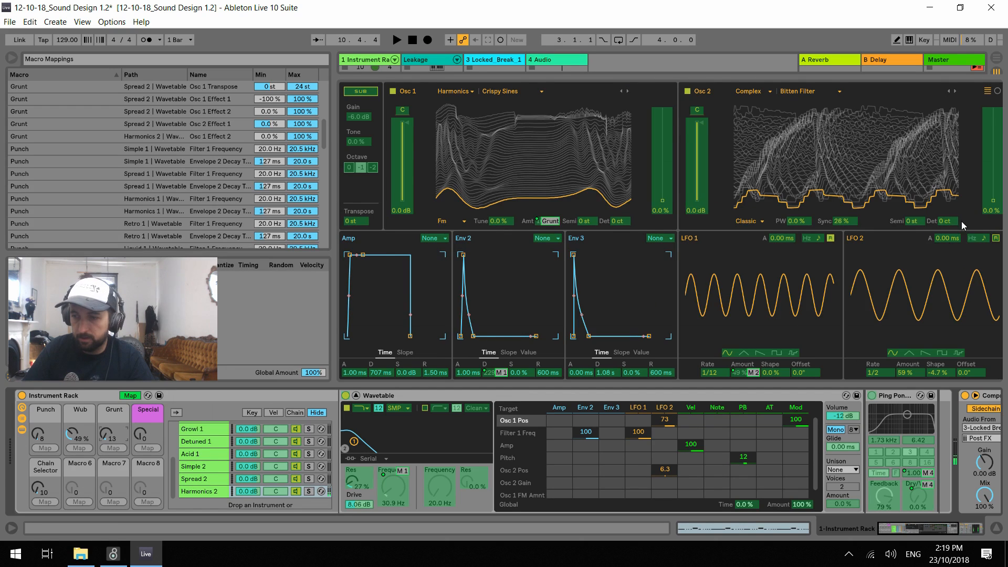
click(130, 396)
key(space)
drag(114, 436, 79, 462)
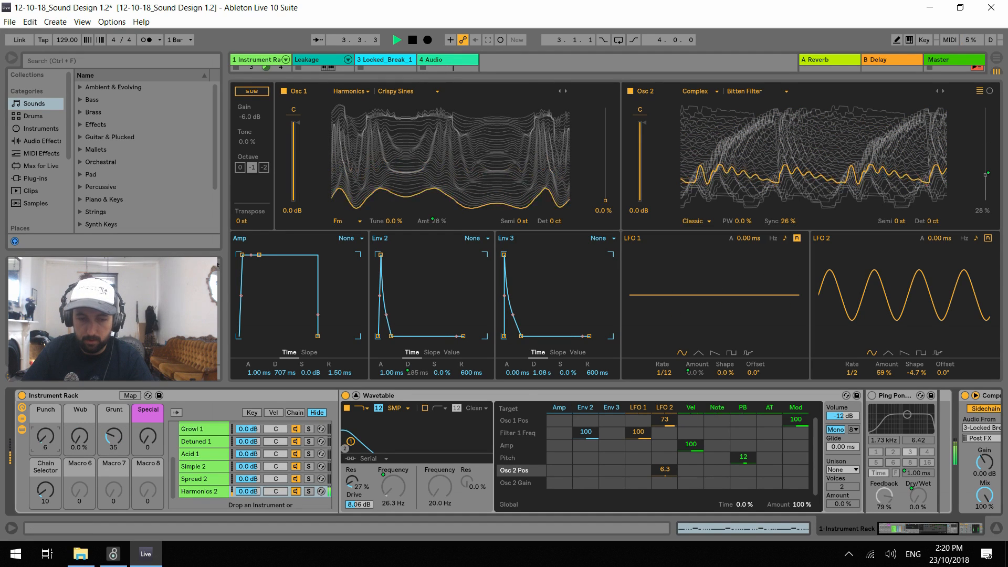
Collapse the expanded Wavetable view, launch the Bpm86_D_KingsCrown drum clip and lower the song tempo to 81 BPM
click(356, 396)
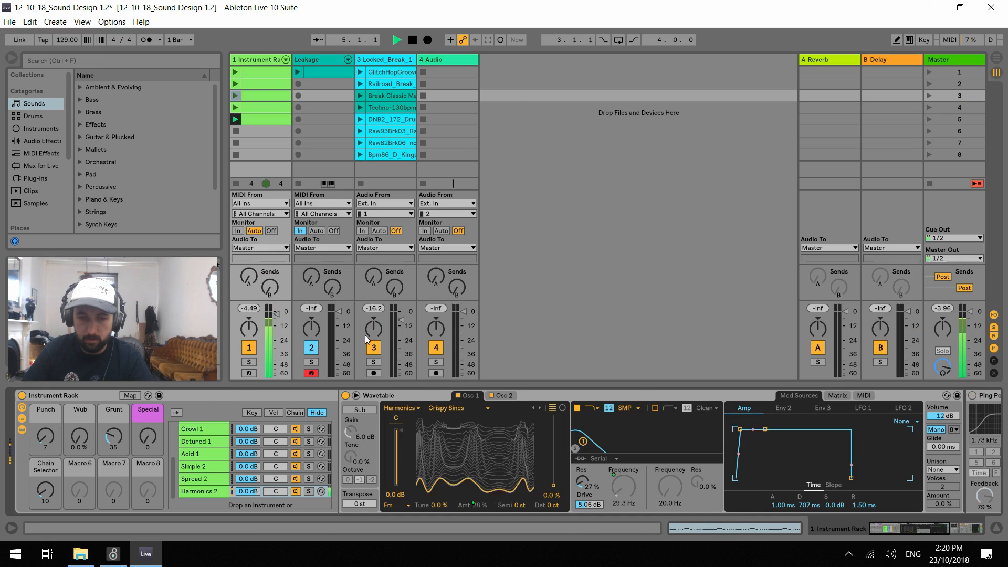
click(360, 155)
drag(59, 38, 58, 43)
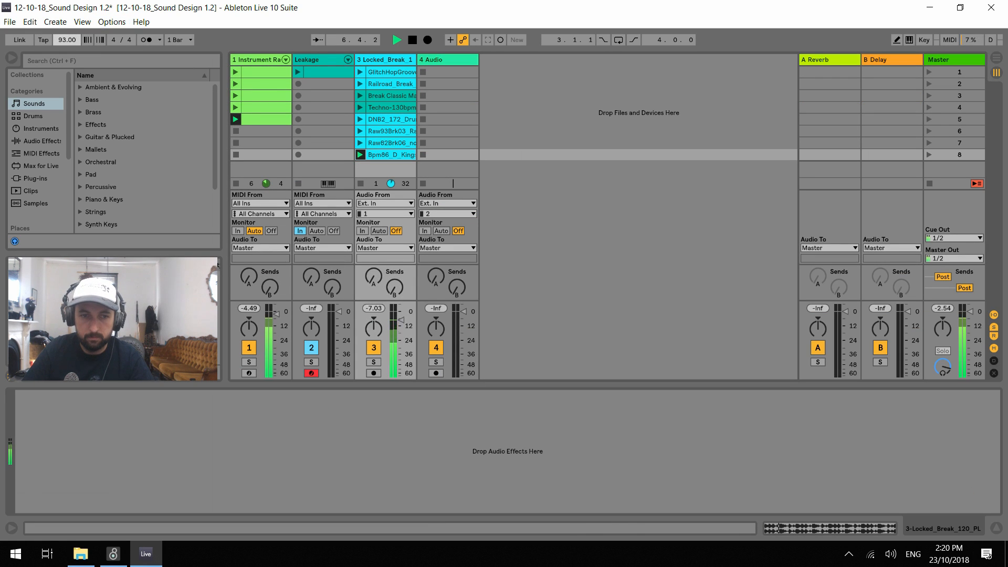
Halve the Bpm86_D_KingsCrown clip's segment tempo to 86 BPM and restart playback
key(space)
double_click(389, 156)
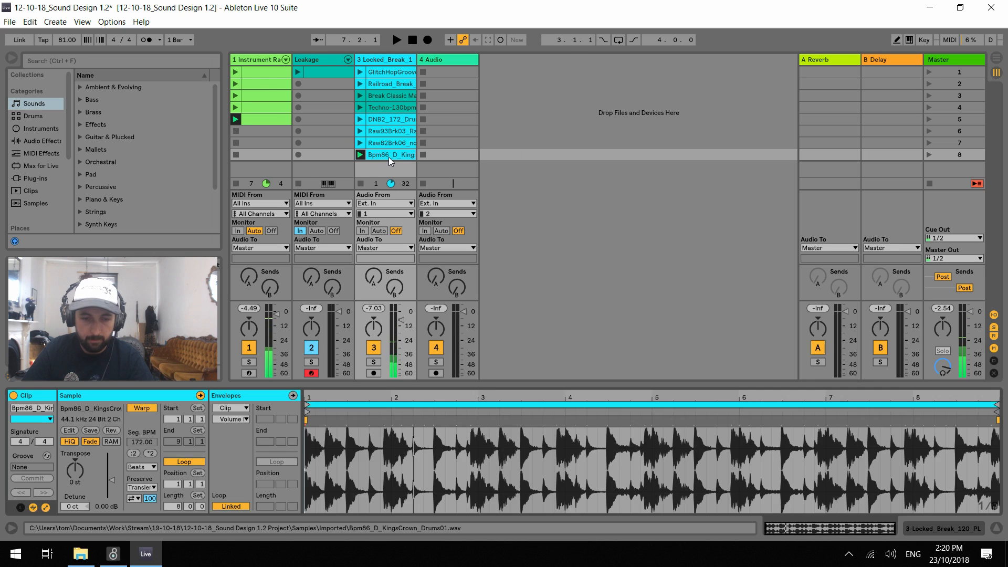
click(150, 453)
click(135, 453)
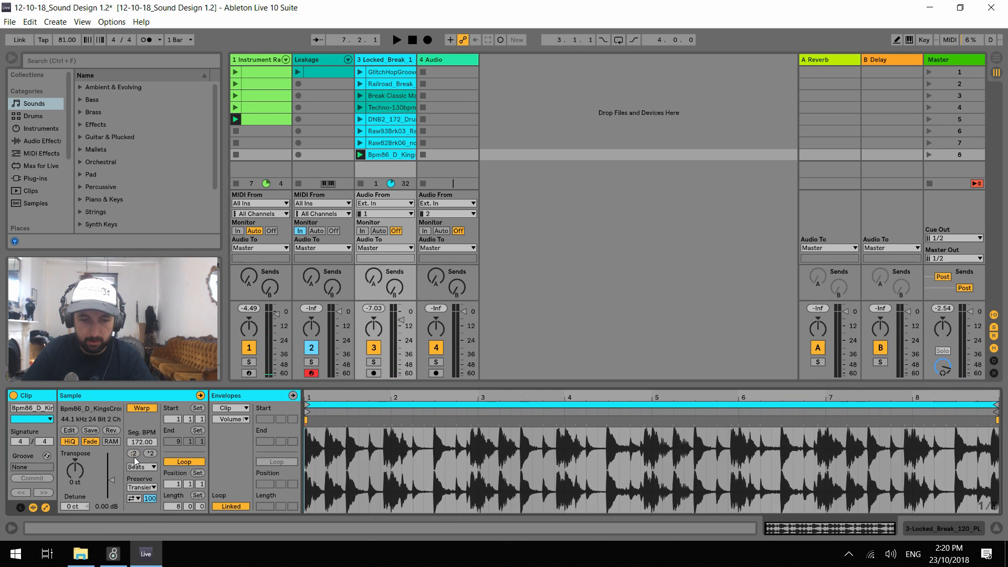
click(135, 453)
key(space)
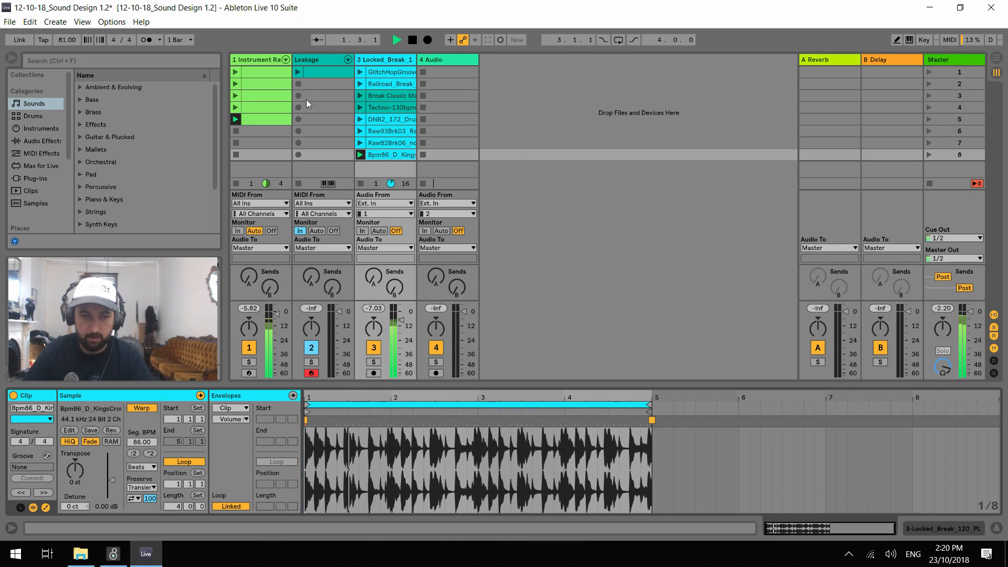
Return to the Instrument Rack's devices and audition Harmonics 2 with Punch at 10, Wub at 0 % and Grunt at 36
click(255, 59)
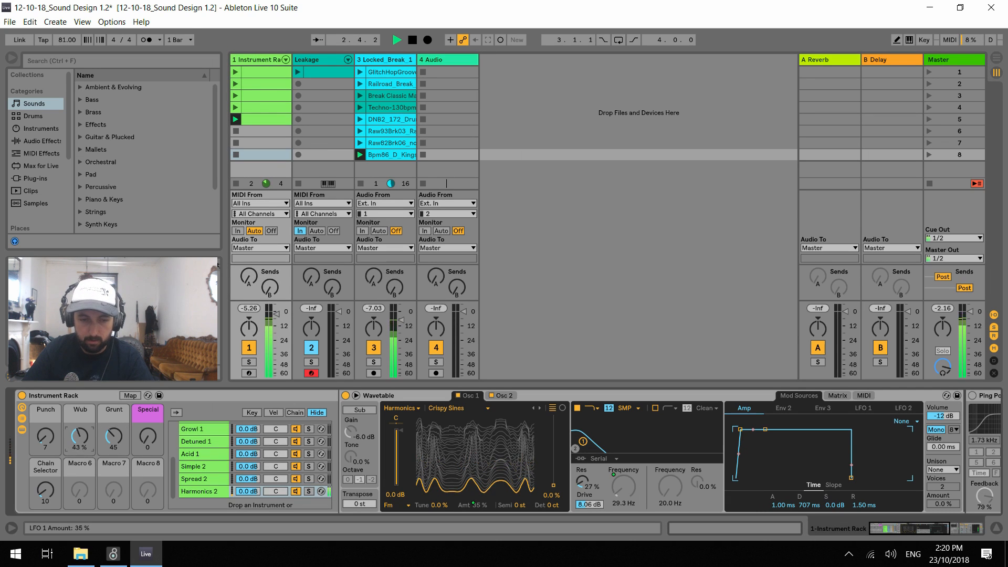
drag(79, 436, 46, 395)
drag(114, 436, 114, 474)
drag(46, 436, 46, 476)
drag(114, 437, 114, 422)
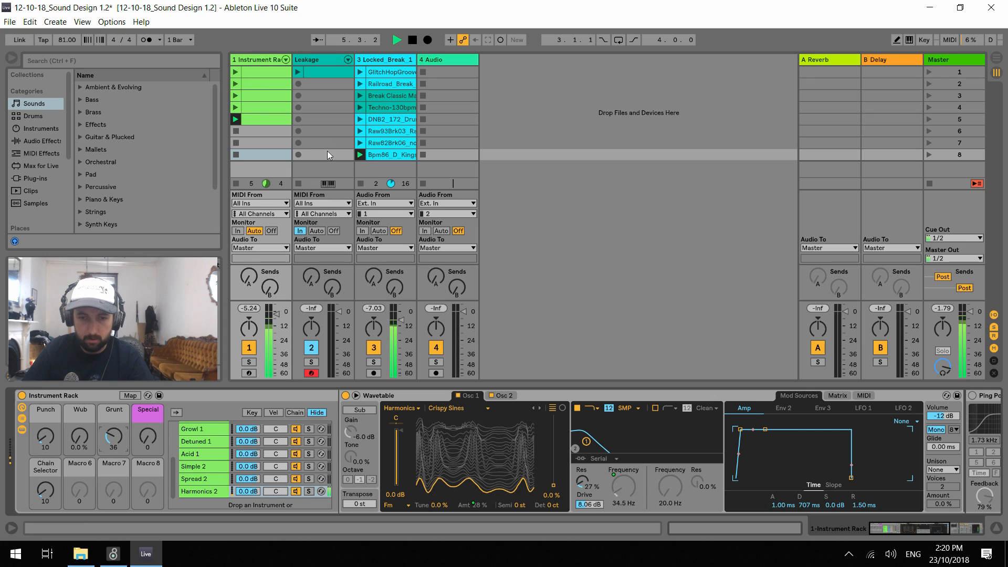
Launch the Raw82Brk06_noHAT drum clip, halve its segment tempo, restart playback and raise the song tempo to 124 BPM
click(361, 143)
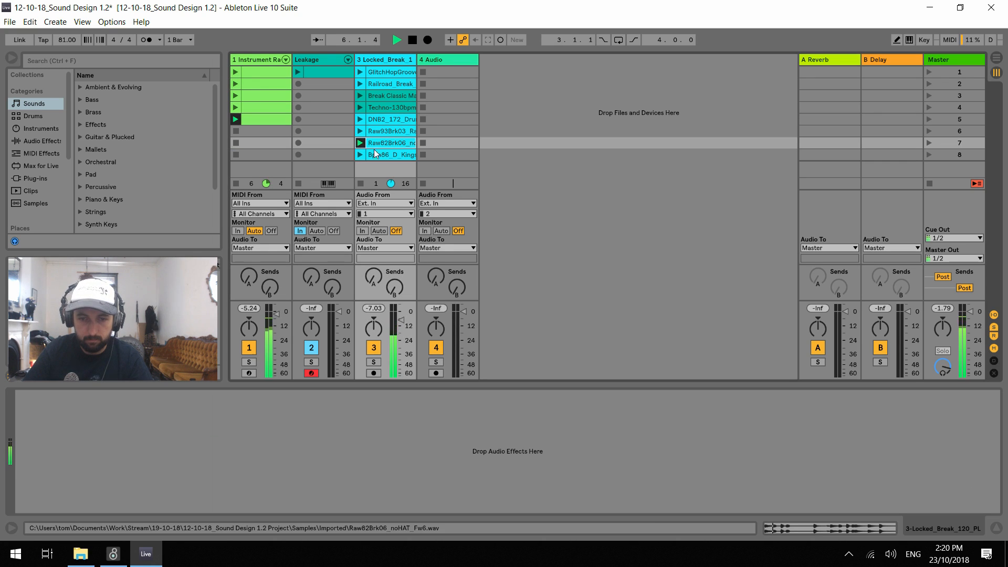
click(389, 142)
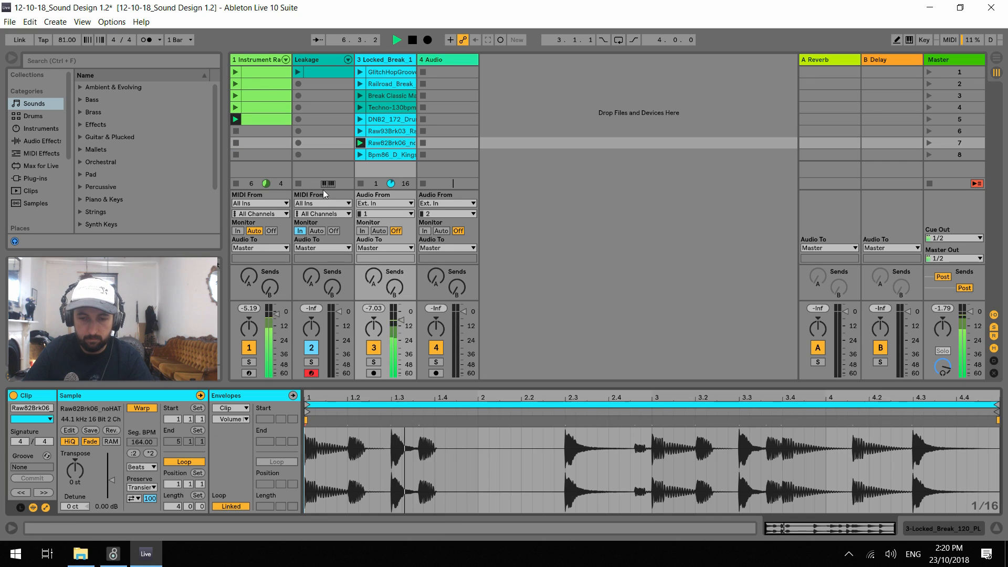
click(134, 454)
key(space)
key(space)
drag(67, 40, 67, 17)
Audition the third, first and second MIDI clips of the Instrument Rack track against the drum loop
click(234, 96)
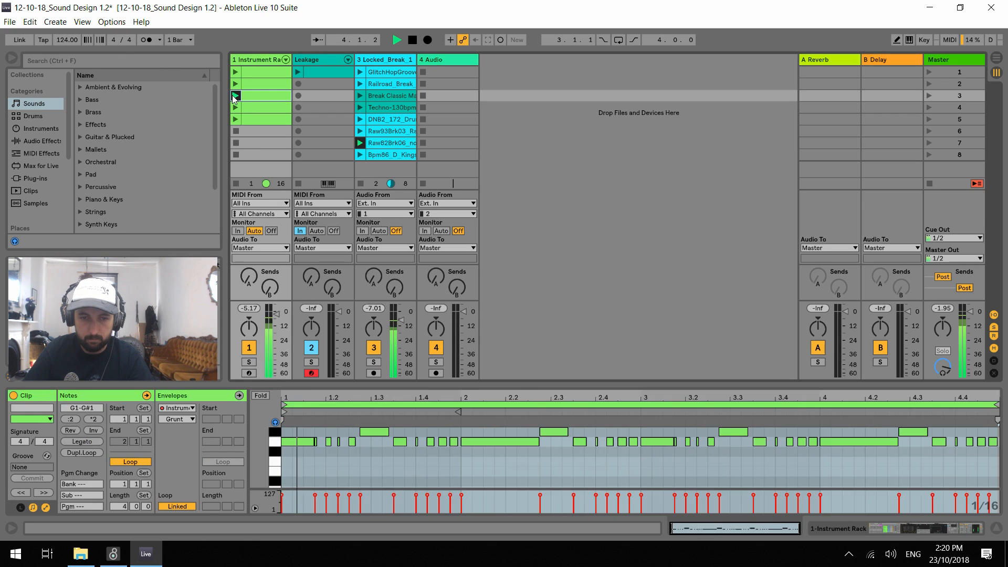
click(235, 72)
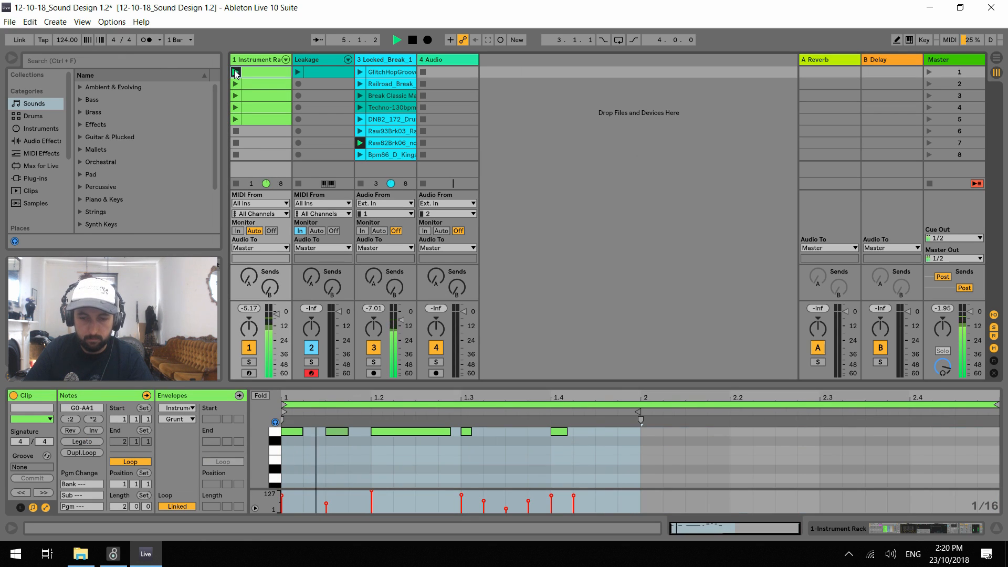
click(236, 84)
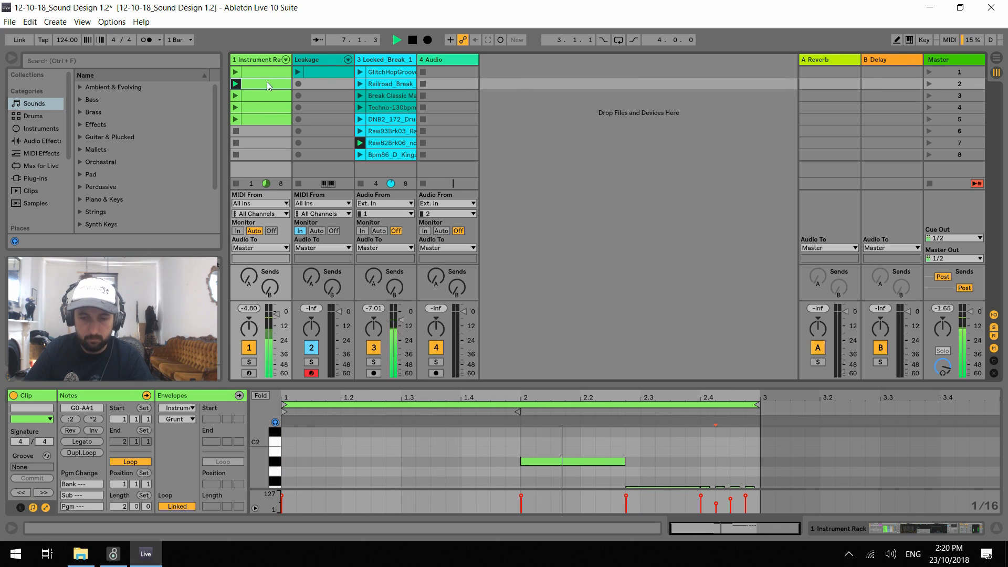
Audition the rack with Punch at 17, Wub at 25 % and Grunt at 37, and switch the drums to the Techno-130bpm clip
click(251, 59)
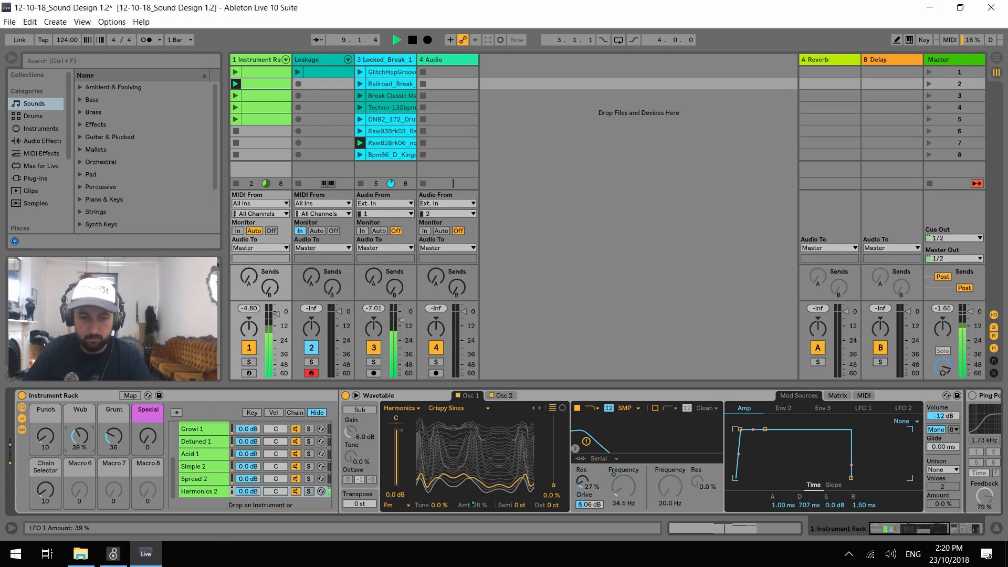
drag(118, 439, 119, 458)
mouse_move(45, 440)
mouse_down()
mouse_move(45, 422)
mouse_move(45, 435)
mouse_up()
drag(114, 441, 148, 424)
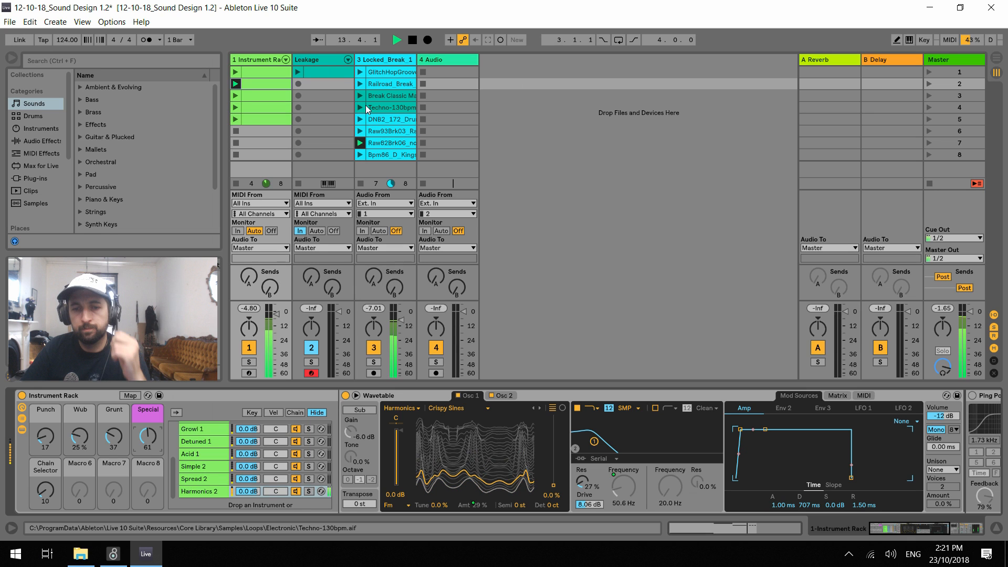
click(366, 109)
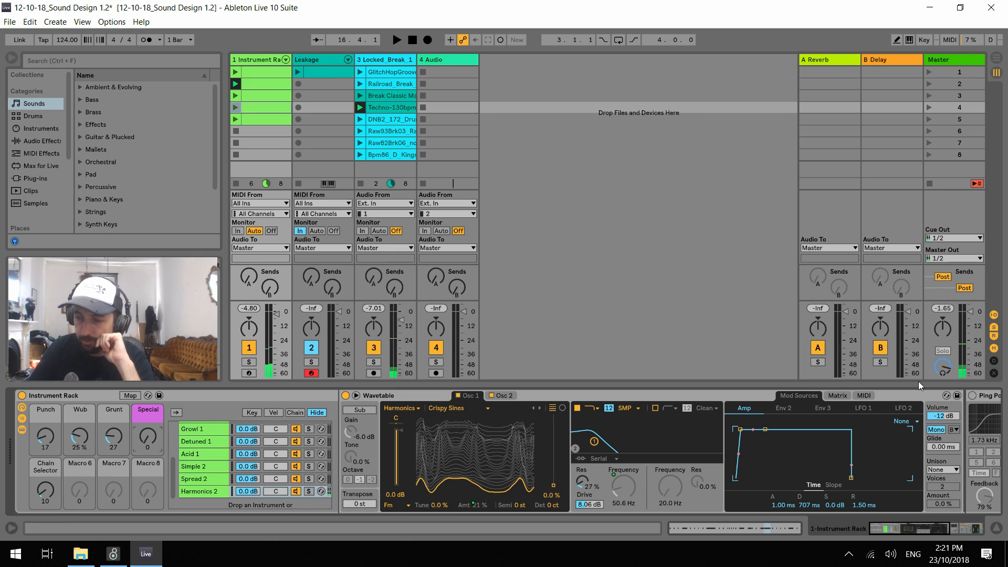
Enable the Ping Pong Delay in the Harmonics 2 chain, check its Dry/Wet mapping and fold the Wavetable device
drag(940, 533, 952, 534)
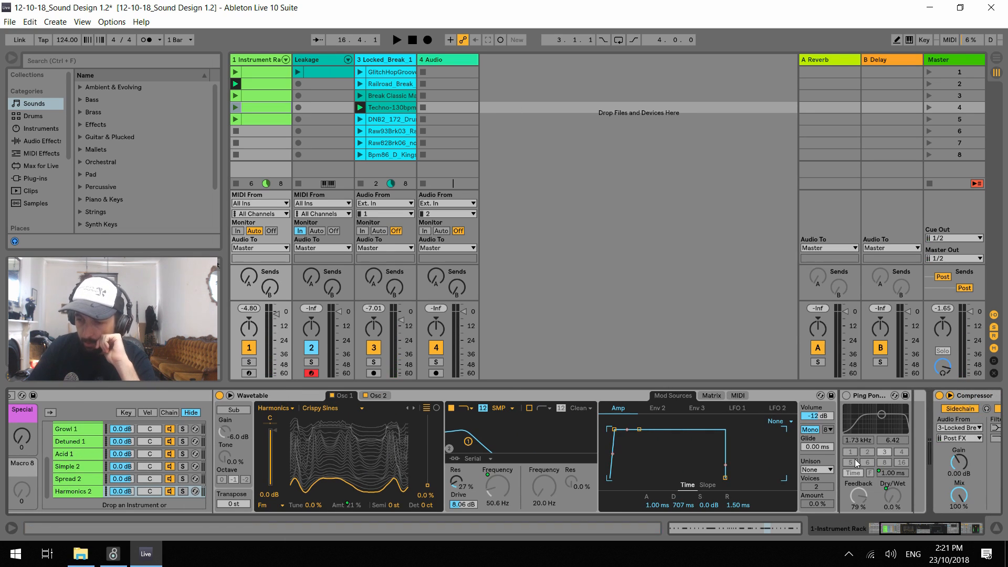
click(846, 395)
click(883, 476)
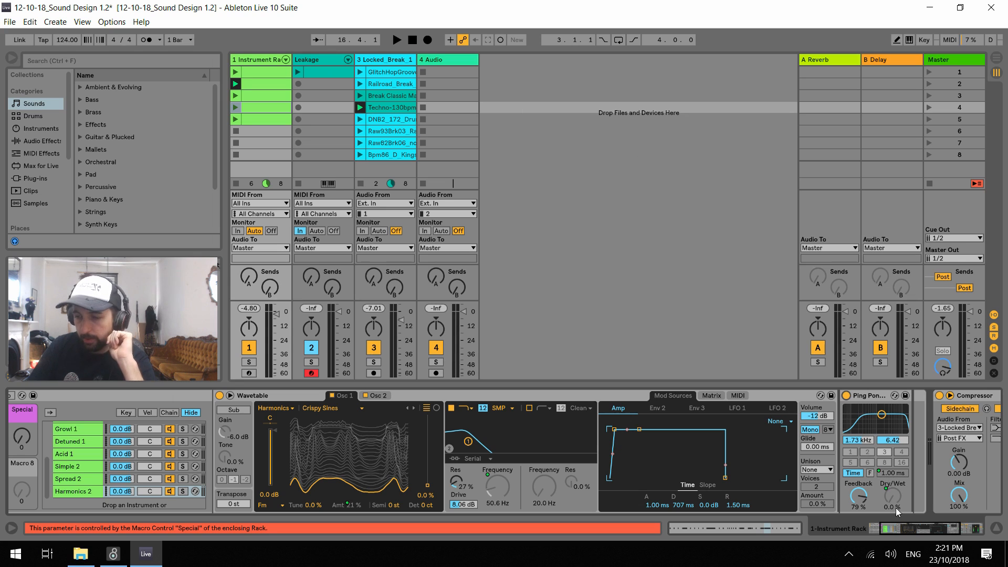
drag(909, 526, 892, 527)
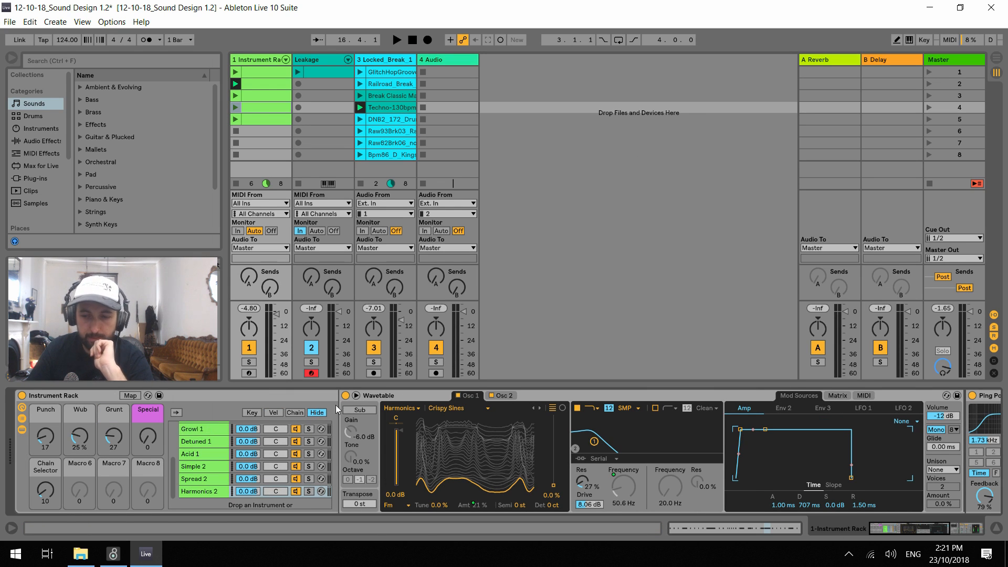
double_click(412, 396)
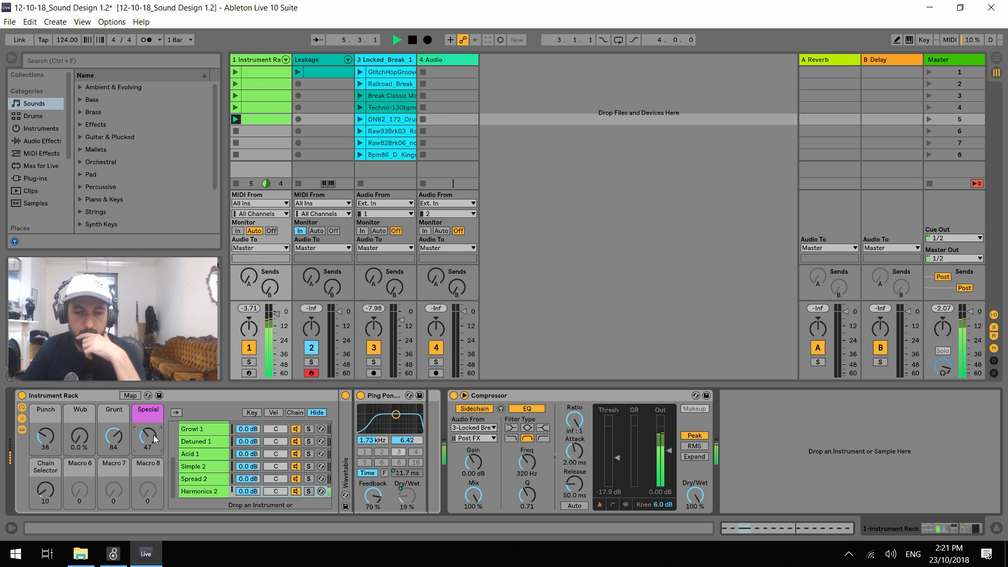
Audition the delay, set Punch to 14 and Special to 30, and save the Live set
drag(52, 441, 51, 429)
drag(147, 441, 148, 427)
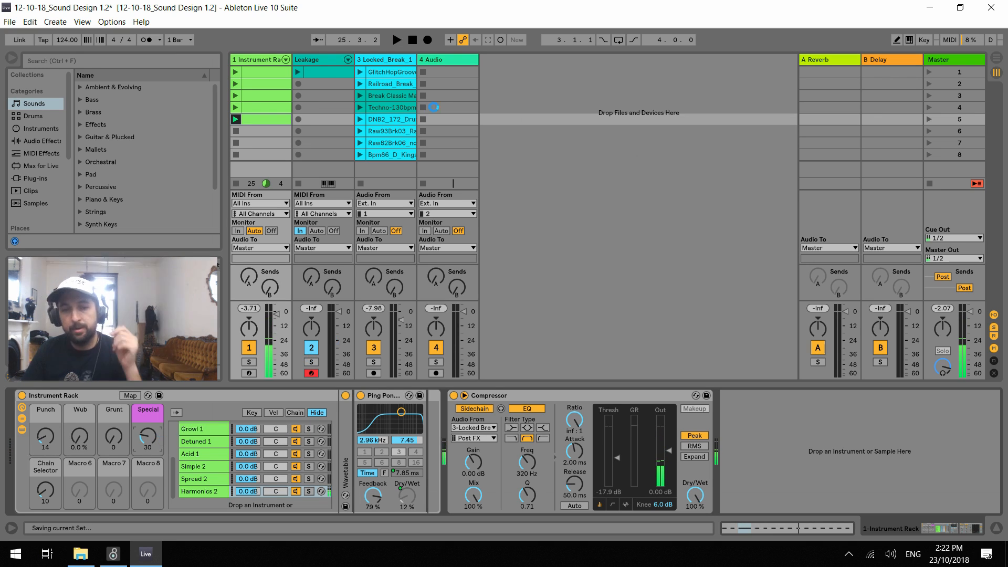
key(ctrl+s)
Copy the Retro 1 chain to the end of the chain list and name the copy Retro 2
scroll(220, 483, up, 5)
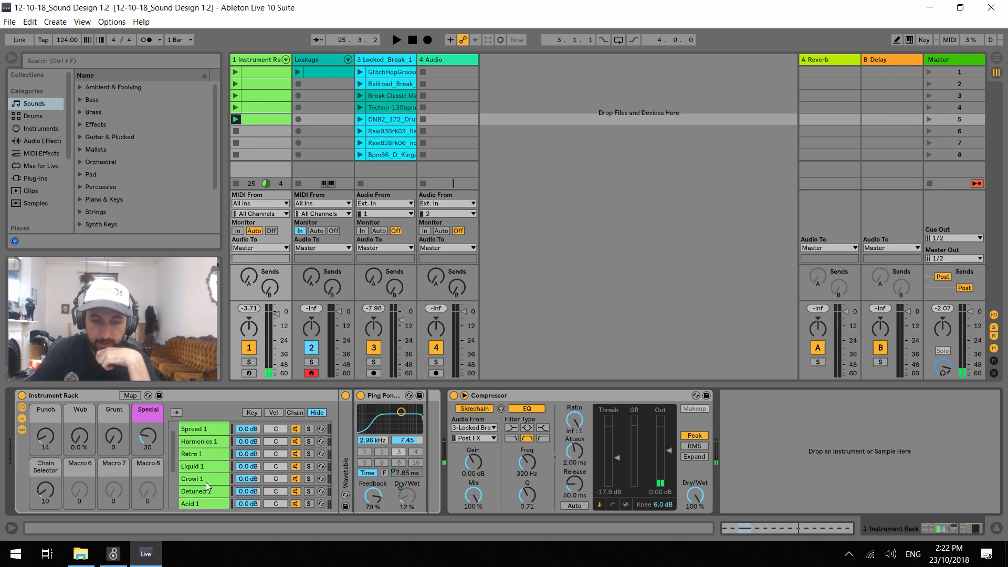
click(209, 465)
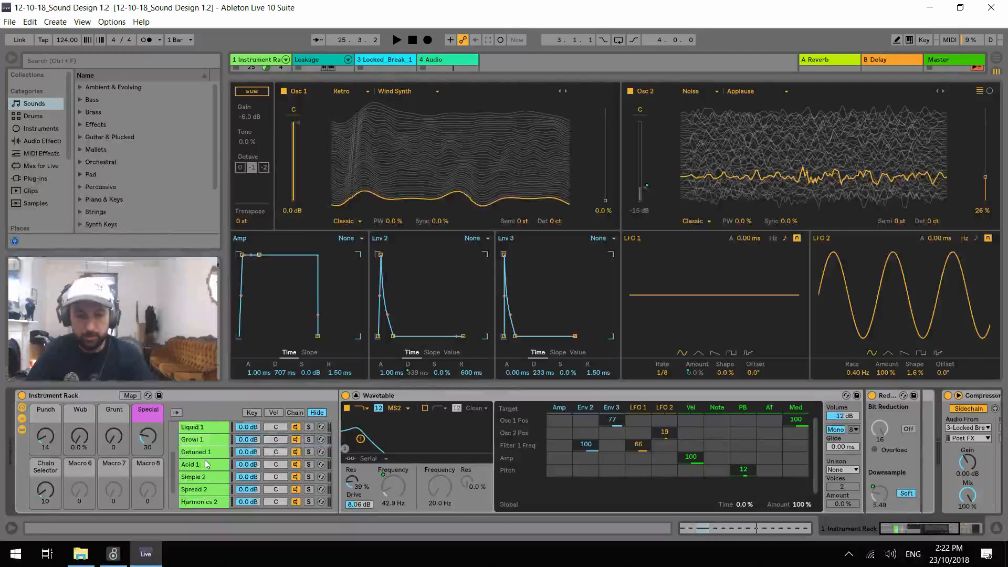
scroll(202, 461, down, 1)
drag(202, 524, 220, 494)
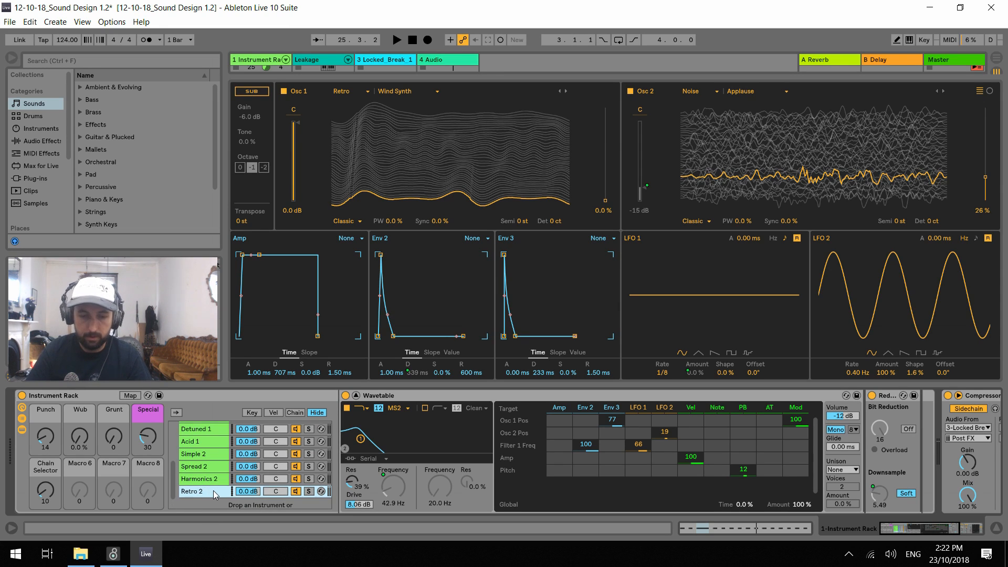
Move Retro 2's chain-select zone to 11 and set the Chain Selector macro to 11
click(294, 412)
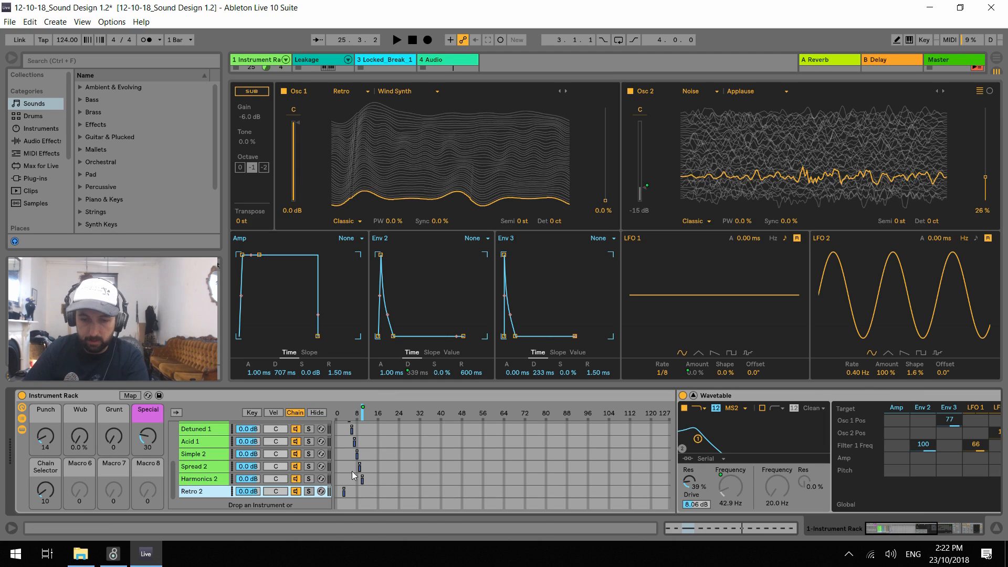
drag(353, 495, 365, 495)
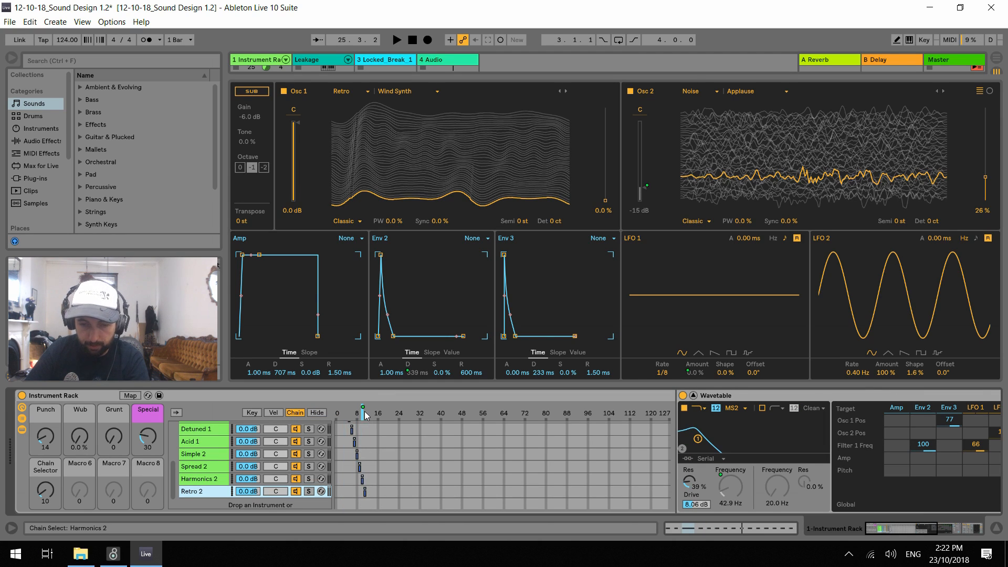
drag(47, 493, 116, 478)
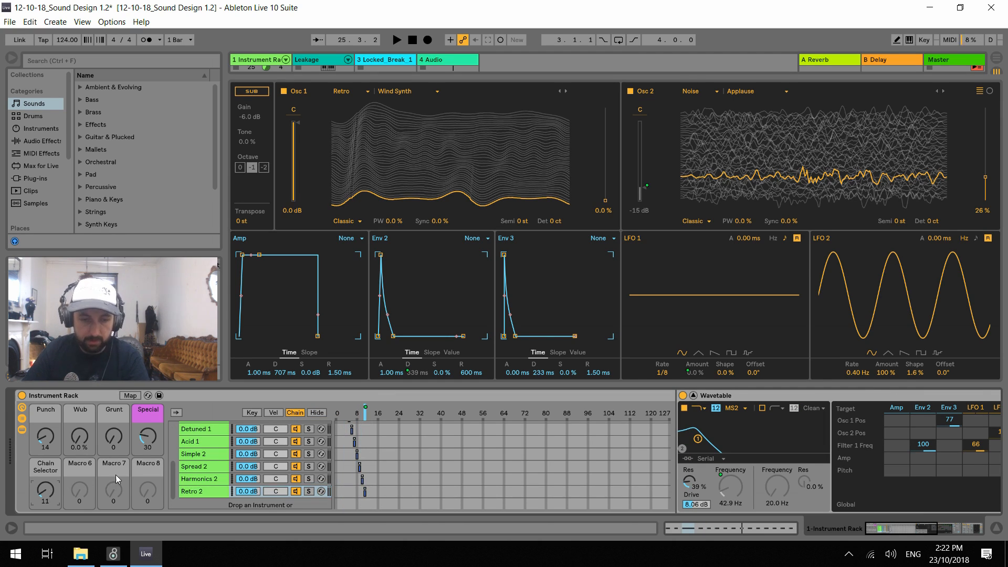
Audition Retro 2 with Special at 0 and Punch at 127, and hide the chain zone editor
key(space)
drag(147, 437, 145, 482)
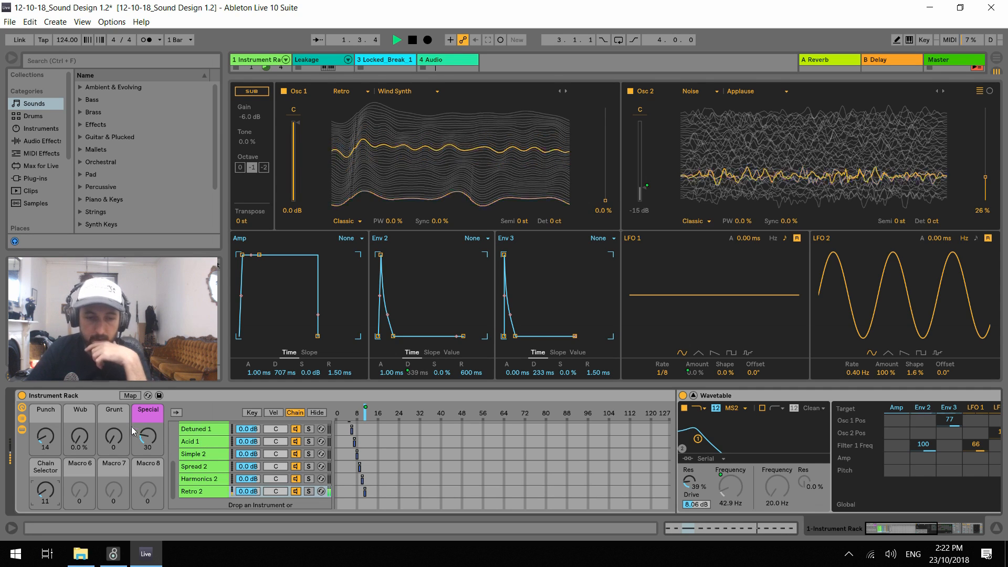
drag(45, 439, 45, 368)
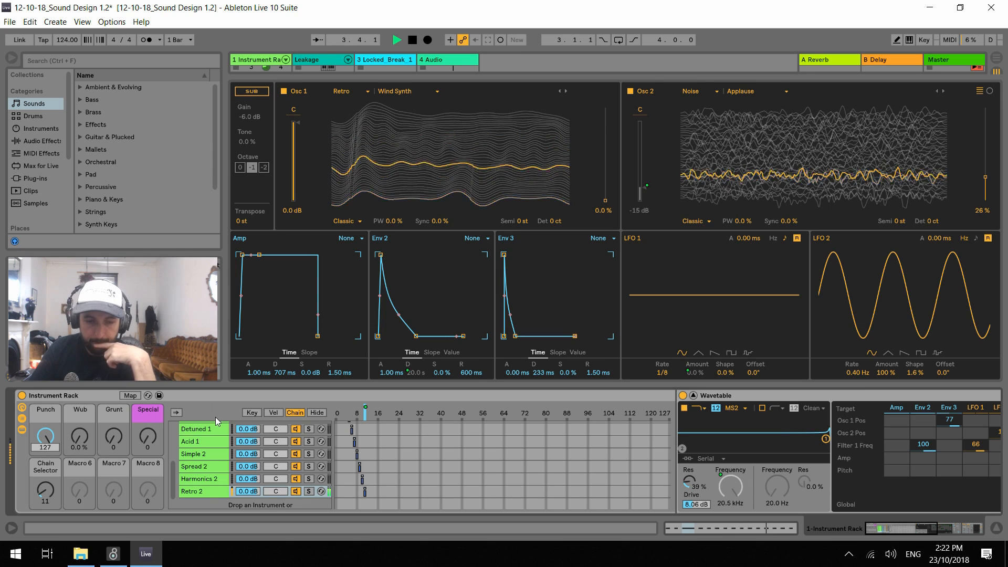
key(space)
click(316, 413)
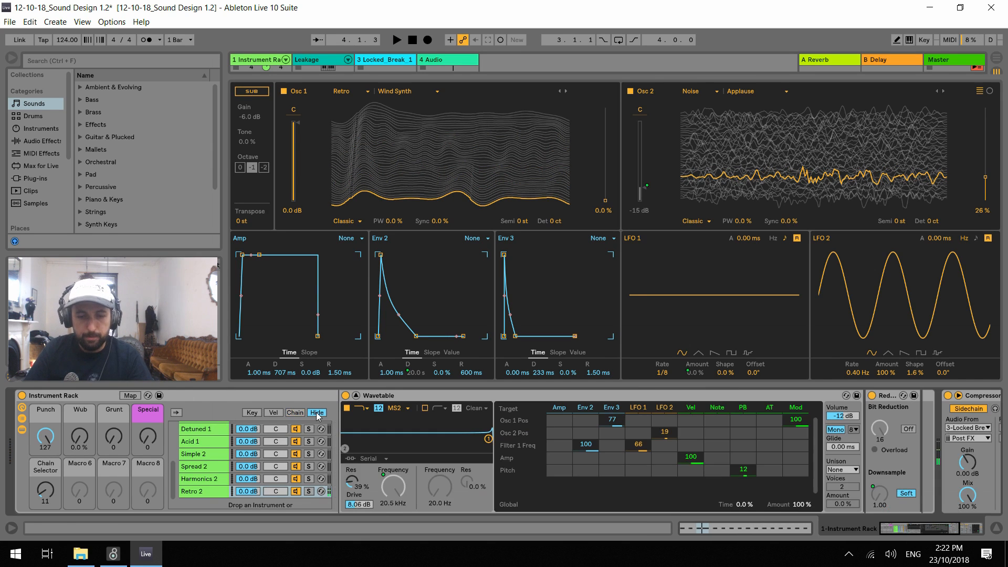
click(356, 396)
key(space)
key(space)
click(356, 397)
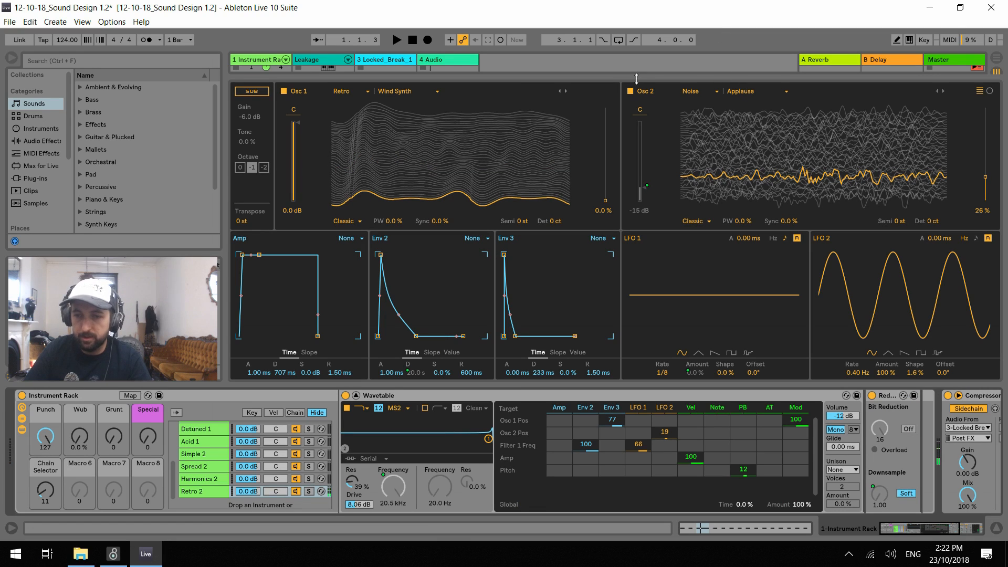
Switch off Retro 2's oscillator 2, audition the chain and set envelope 3's decay to 431 ms
click(631, 92)
key(space)
key(space)
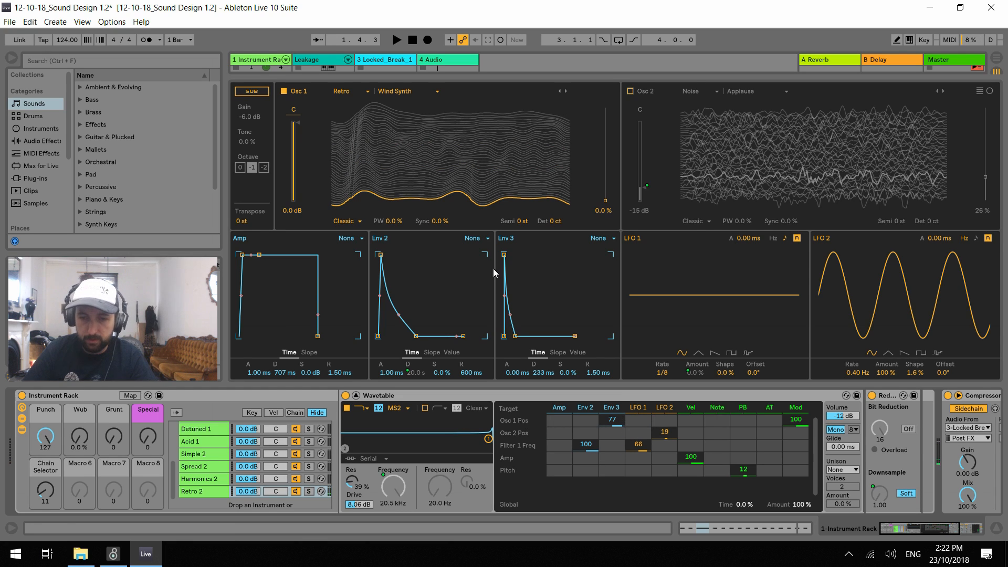
key(space)
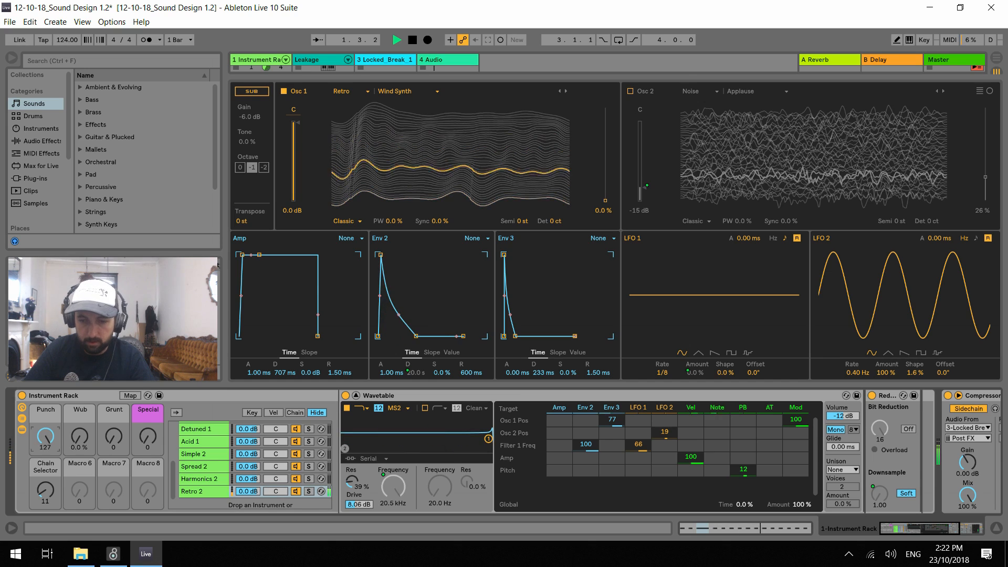
drag(544, 372, 543, 365)
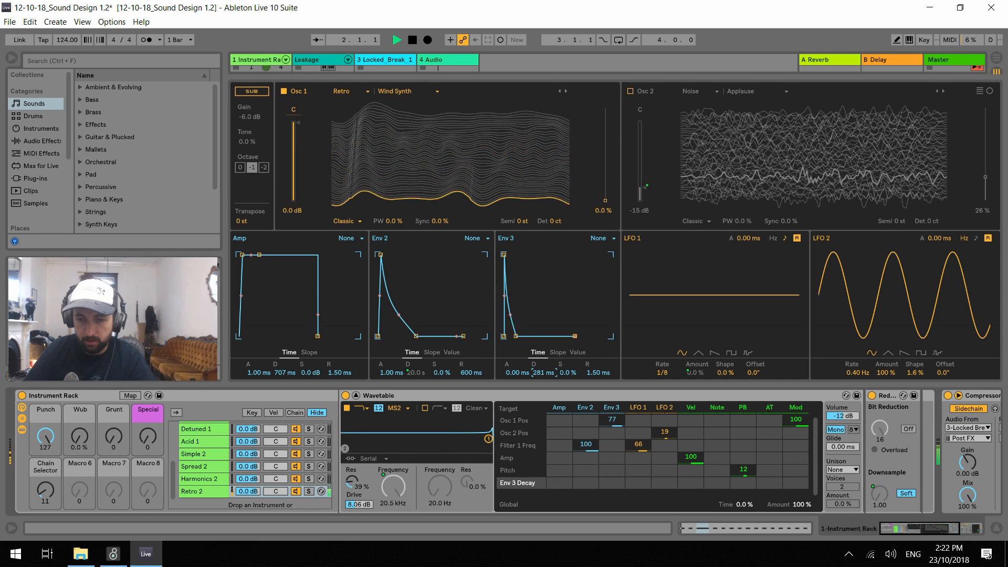
Browse oscillator 1 to the Vintage wavetable JUN Square Stack and set envelope 3's modulation of its position to 22
click(566, 92)
click(566, 92)
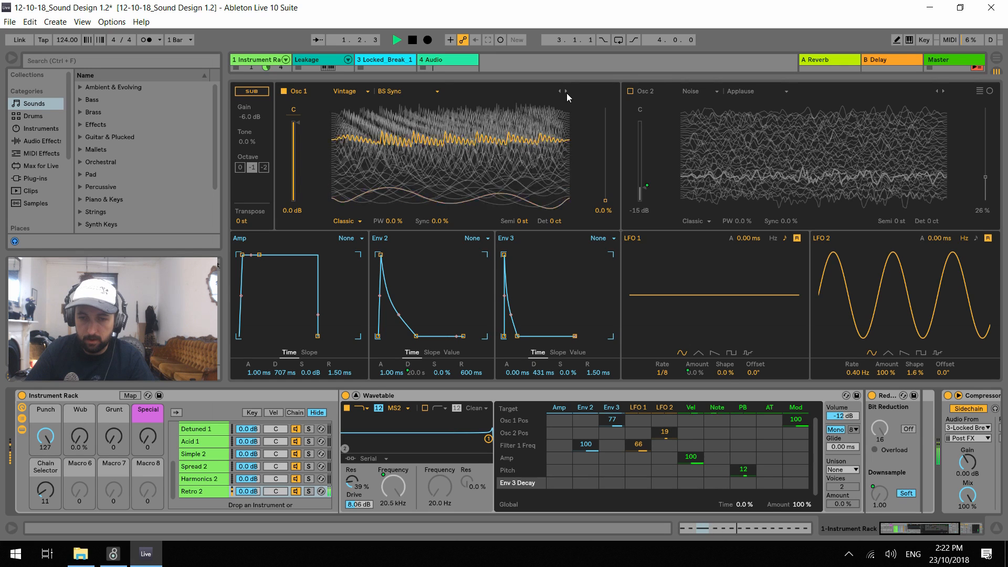
click(566, 92)
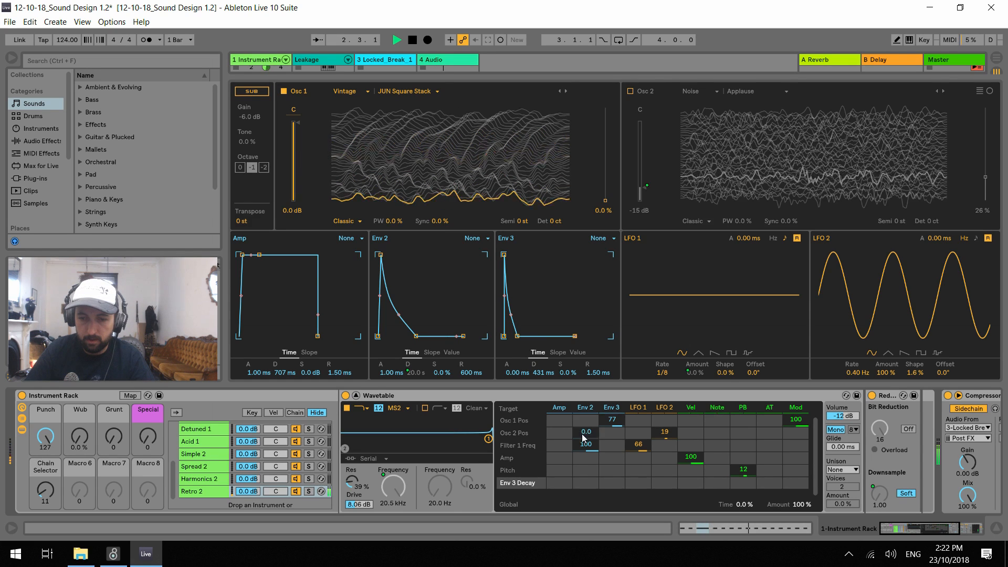
click(610, 421)
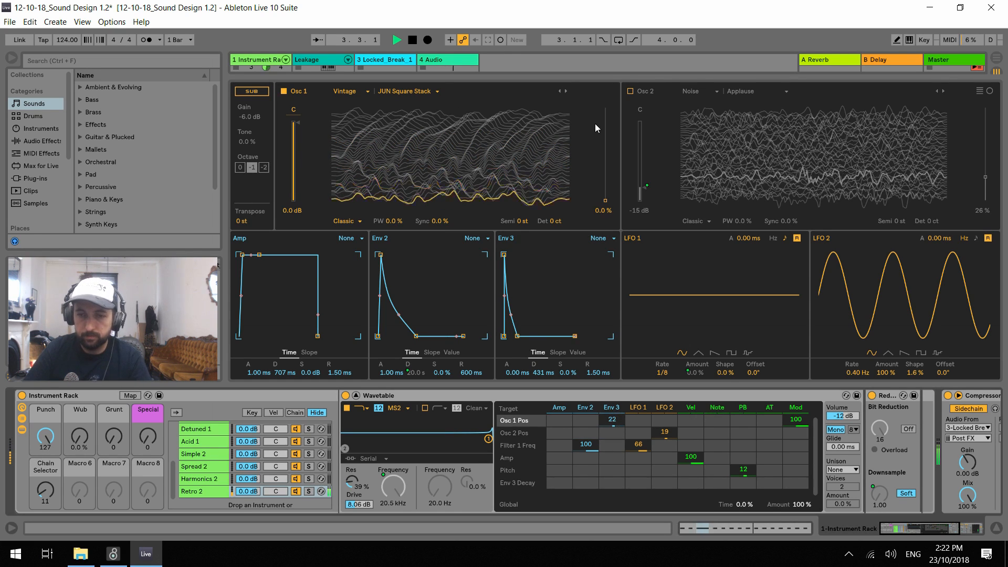
Step through oscillator 1's wavetables during playback and choose Saw Dual 1 from the Basics category
click(566, 92)
click(566, 92)
click(566, 92)
click(566, 91)
click(566, 91)
click(566, 91)
click(566, 91)
click(566, 91)
click(566, 92)
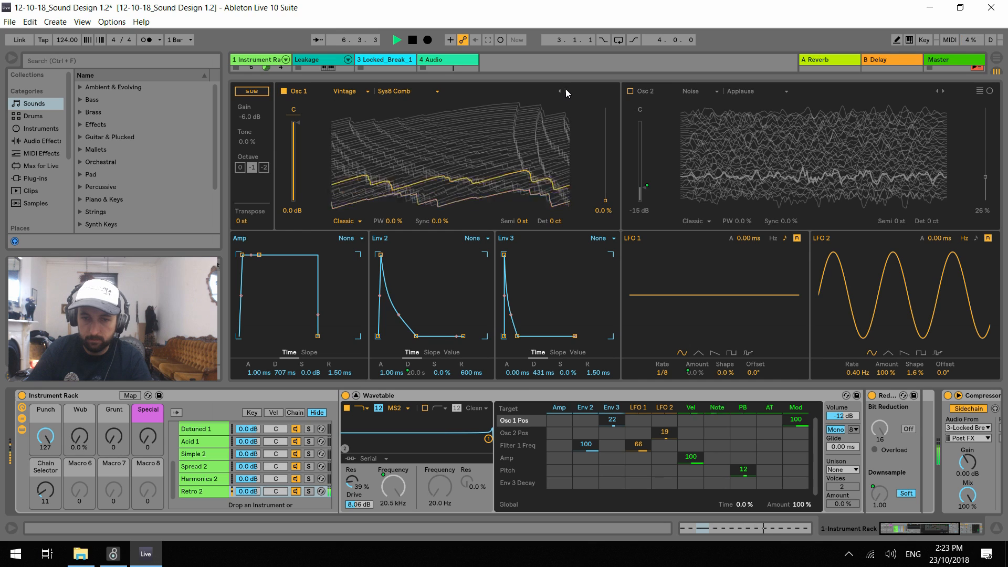
click(566, 92)
click(567, 91)
click(566, 91)
click(567, 91)
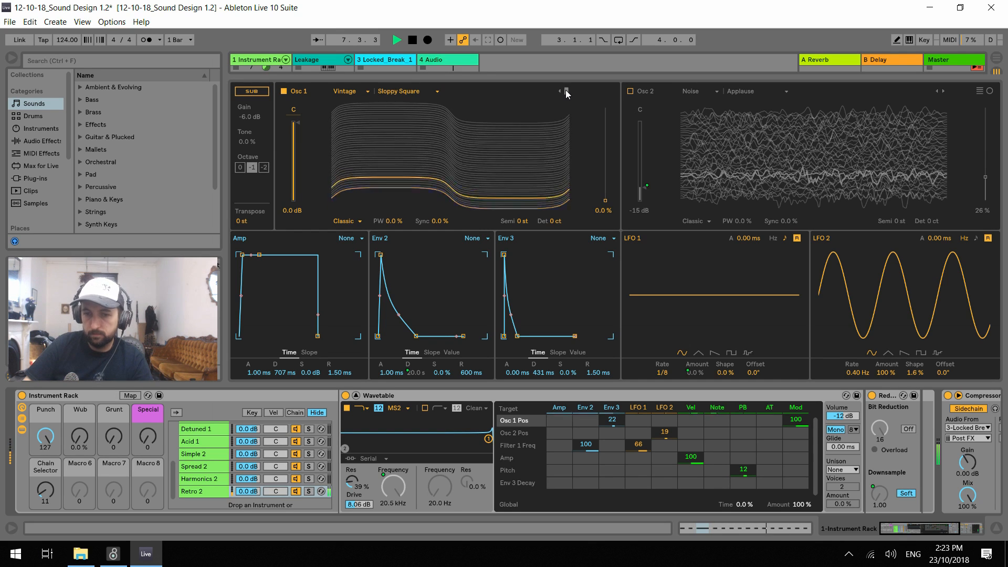
click(566, 92)
click(566, 91)
click(566, 91)
click(566, 92)
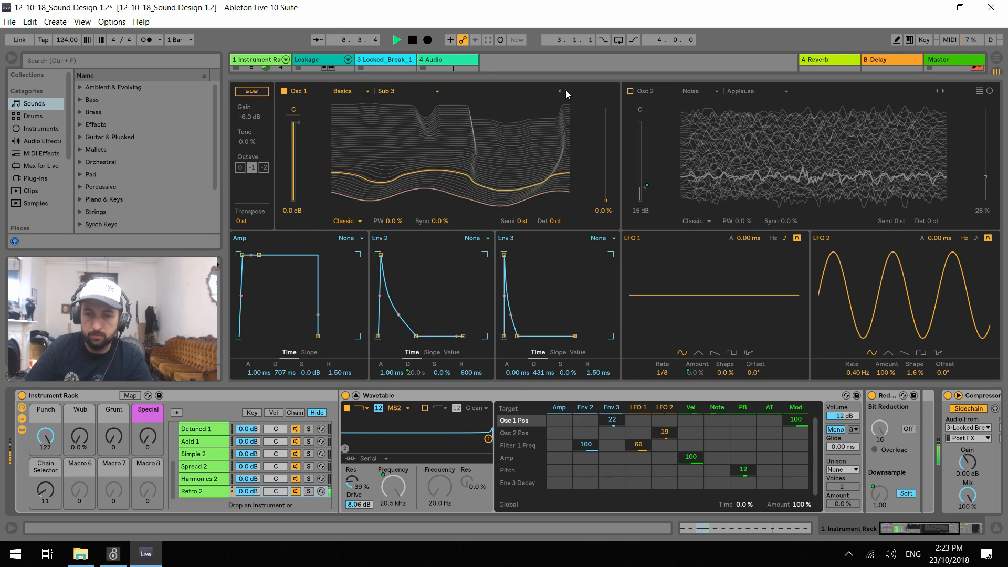
click(566, 92)
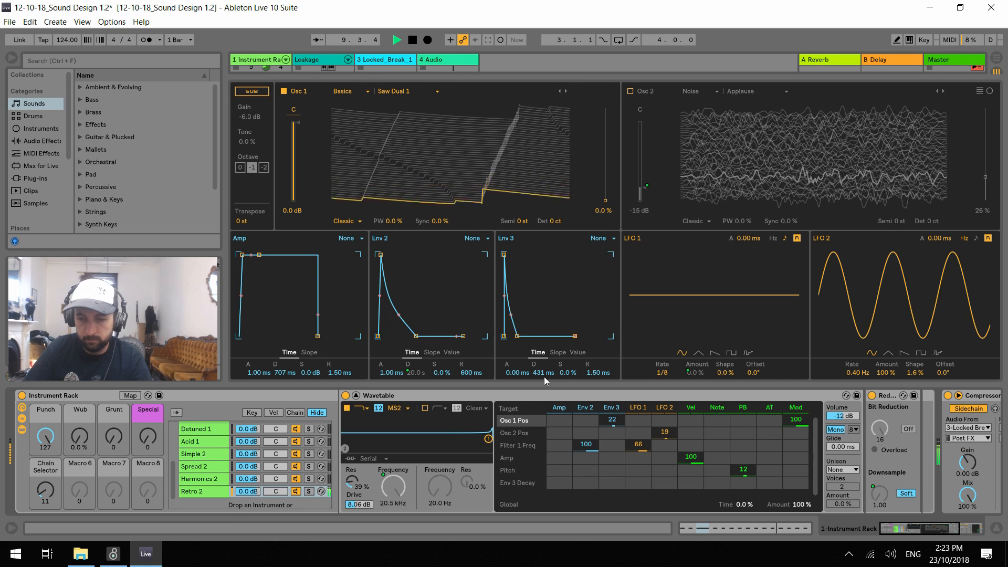
Set envelope 3's decay to 467 ms and its oscillator 1 position modulation to 27, and choose the Saw Dual 3 wavetable for oscillator 1
drag(544, 373, 544, 357)
drag(613, 420, 612, 459)
drag(612, 417, 612, 420)
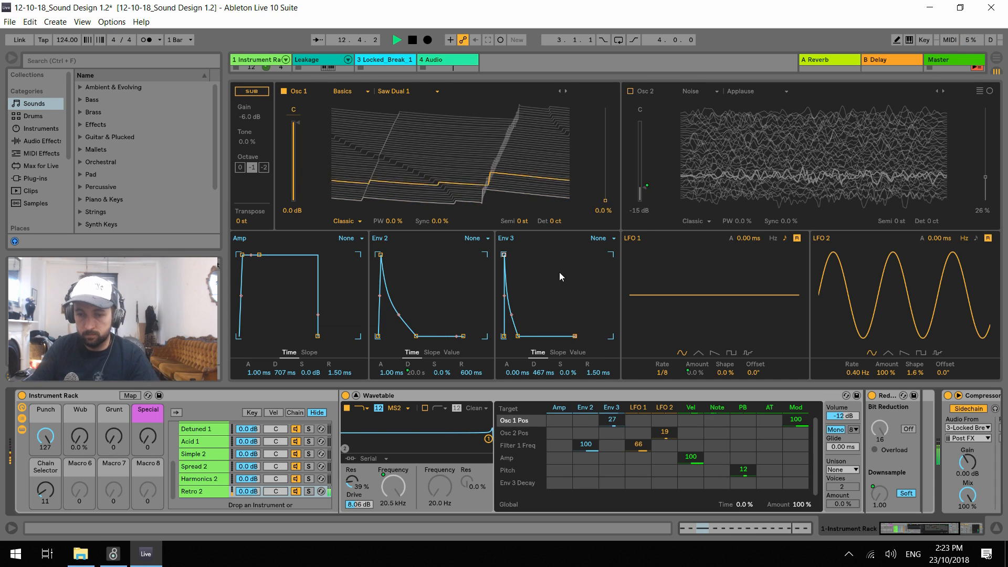
click(564, 92)
click(565, 92)
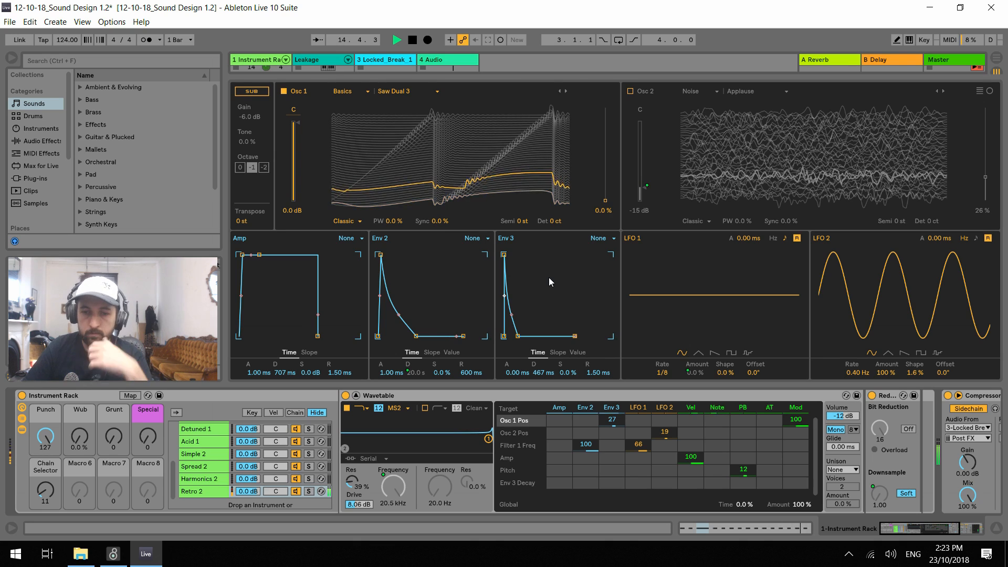
Set oscillator 1's effect to Modern with envelope 3 modulating Warp by 66, and set envelope 3's attack to 504 ms and decay to 54.2 ms
click(443, 221)
click(345, 221)
click(345, 260)
drag(439, 221, 395, 223)
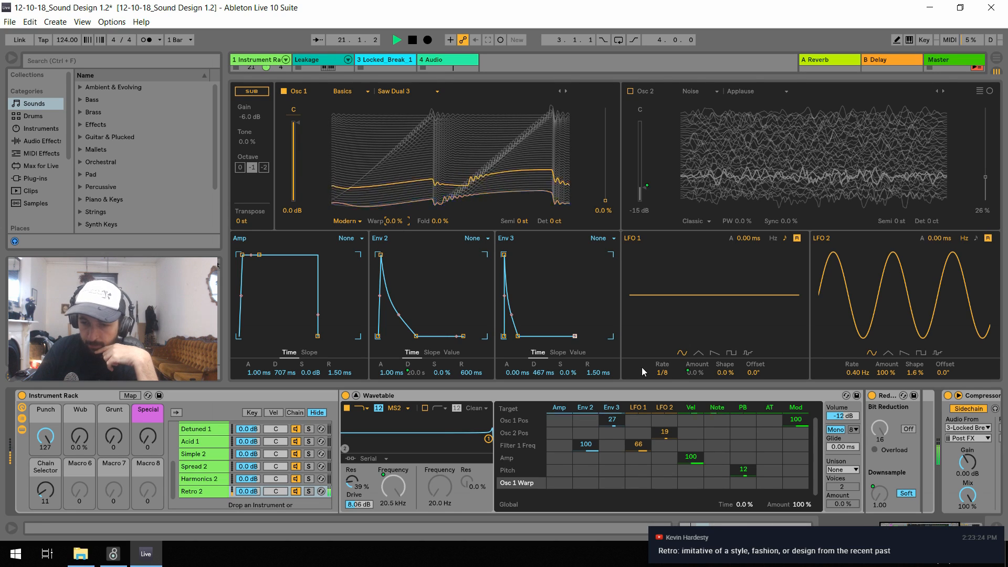
click(613, 482)
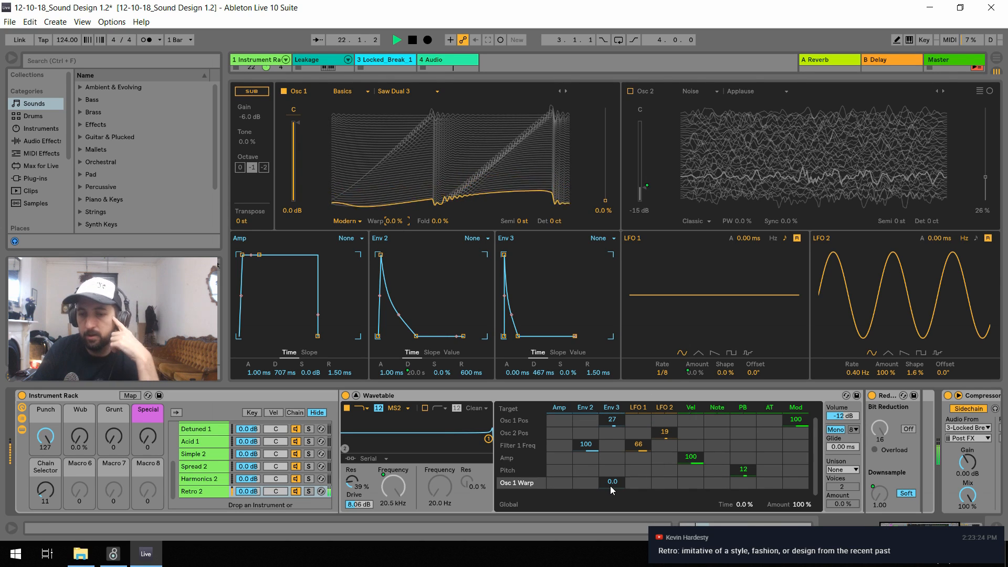
drag(610, 486, 610, 470)
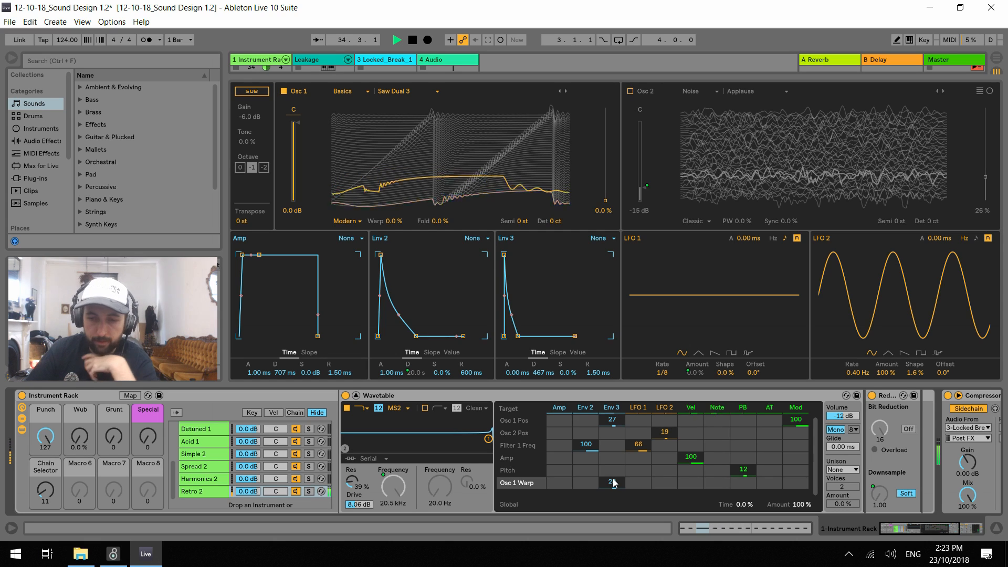
drag(613, 482, 613, 470)
drag(541, 373, 516, 370)
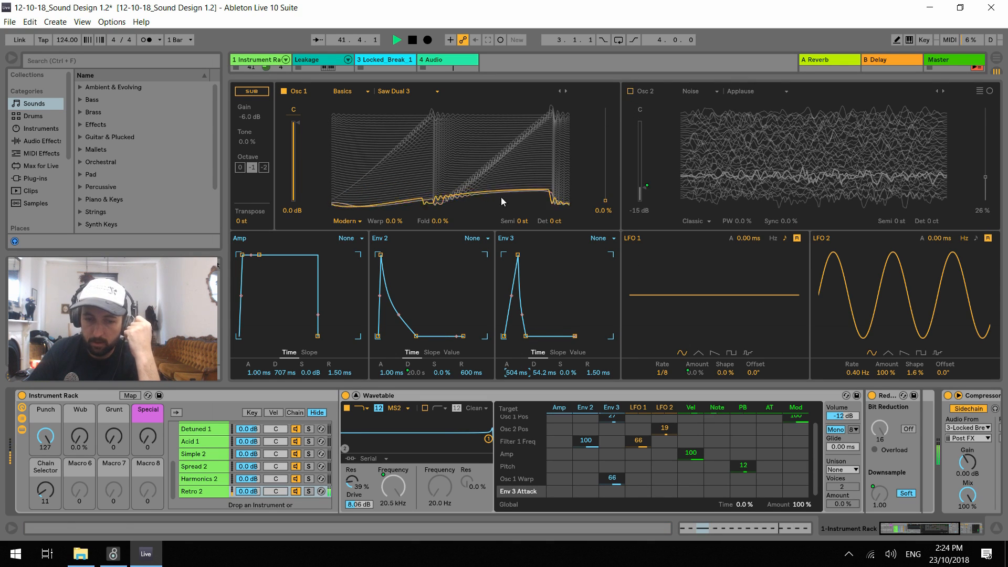
Free oscillator 2's gain from its macro mapping, raise it to -0.3 dB and switch oscillator 2 on
right_click(646, 186)
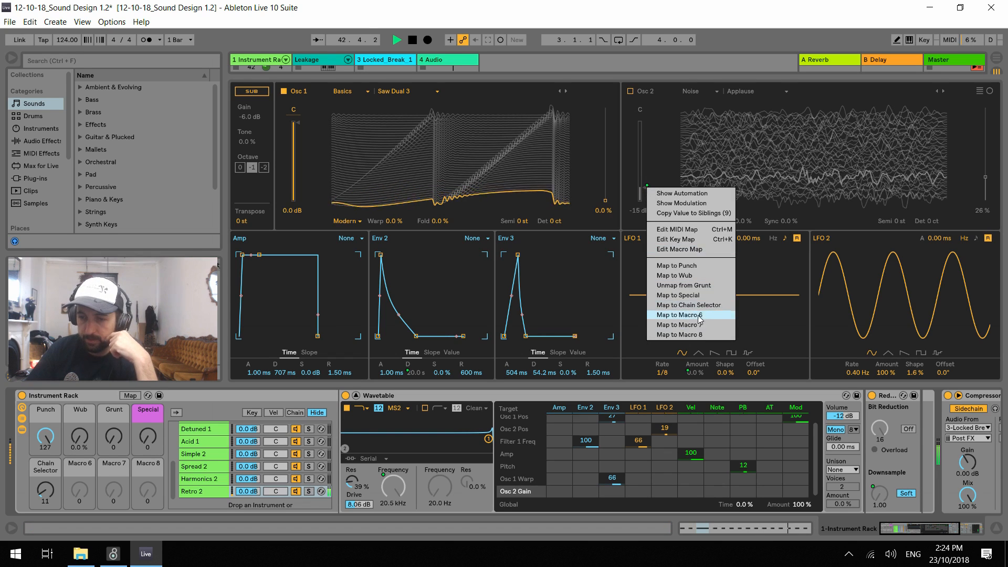
click(675, 275)
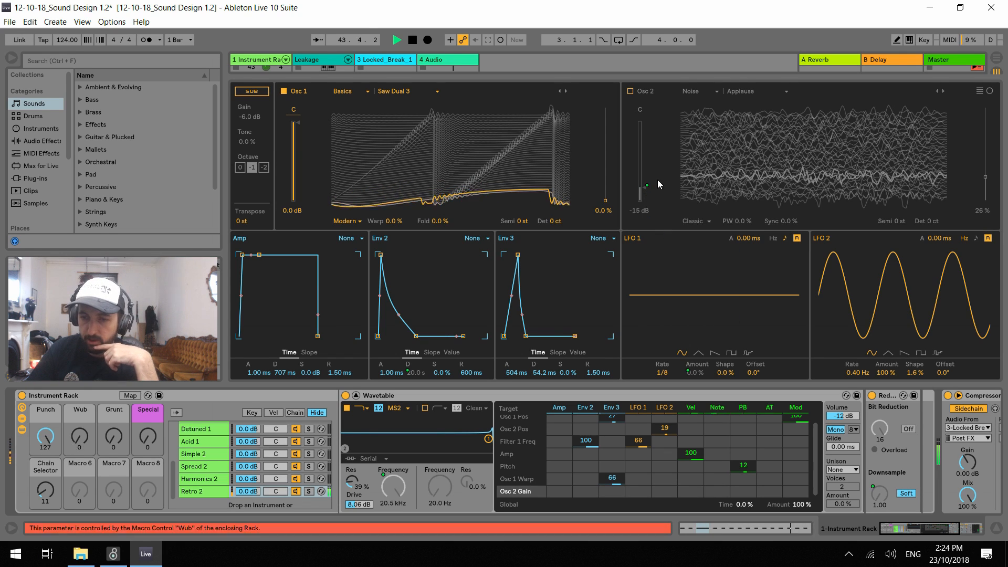
right_click(647, 185)
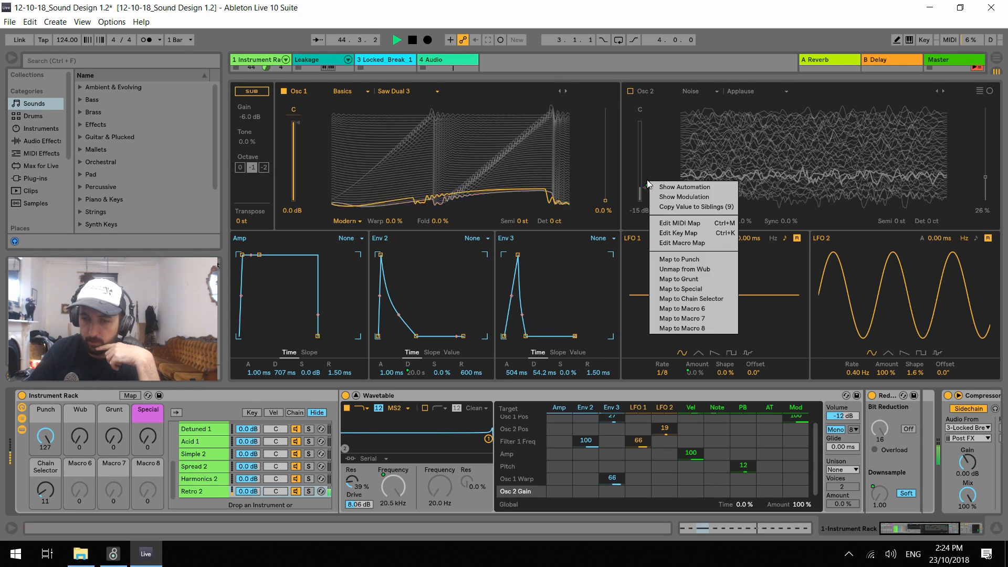
click(698, 270)
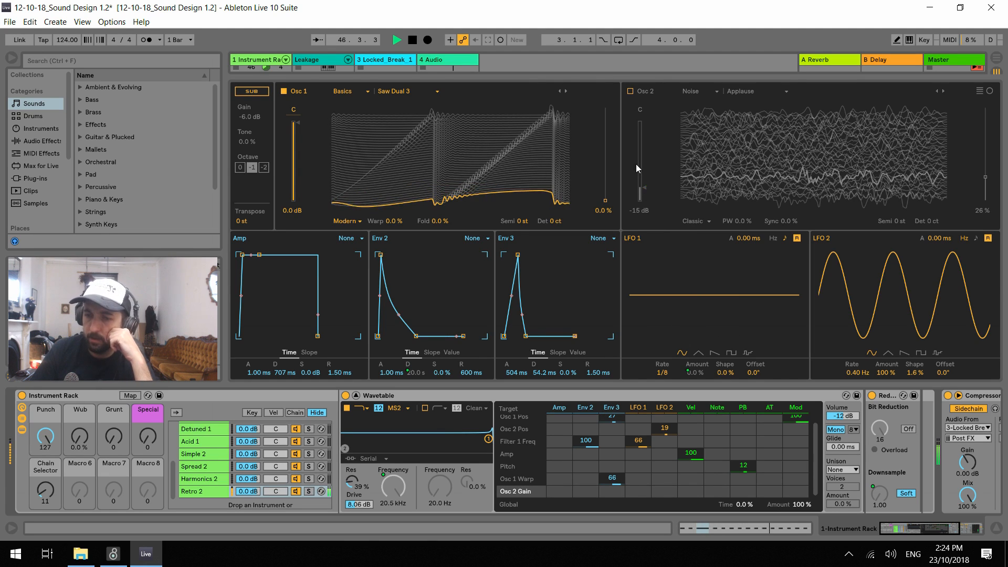
drag(642, 186, 644, 129)
click(631, 91)
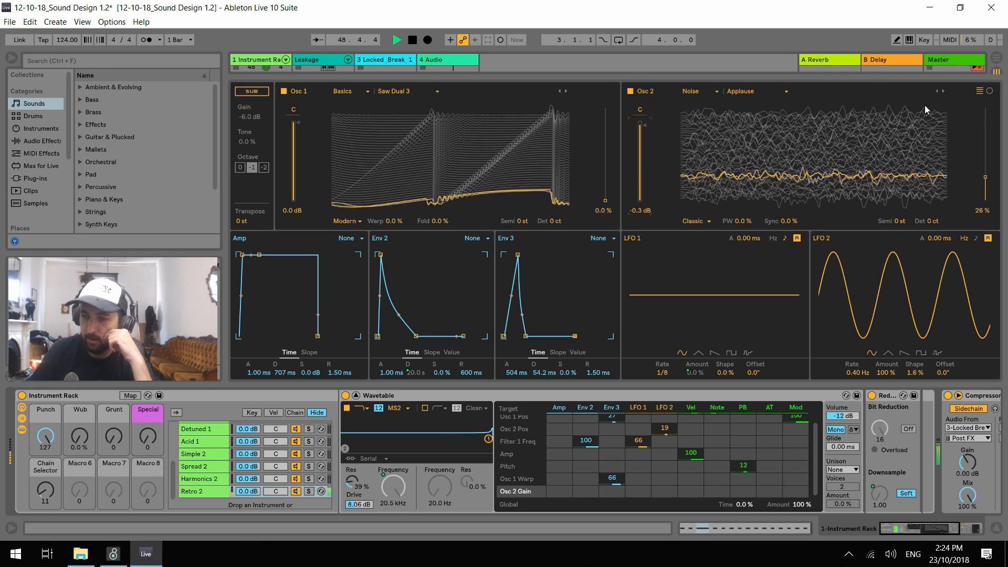
Try the Crash noise wavetable on oscillator 2 with its position raised to 84%
click(943, 92)
click(943, 91)
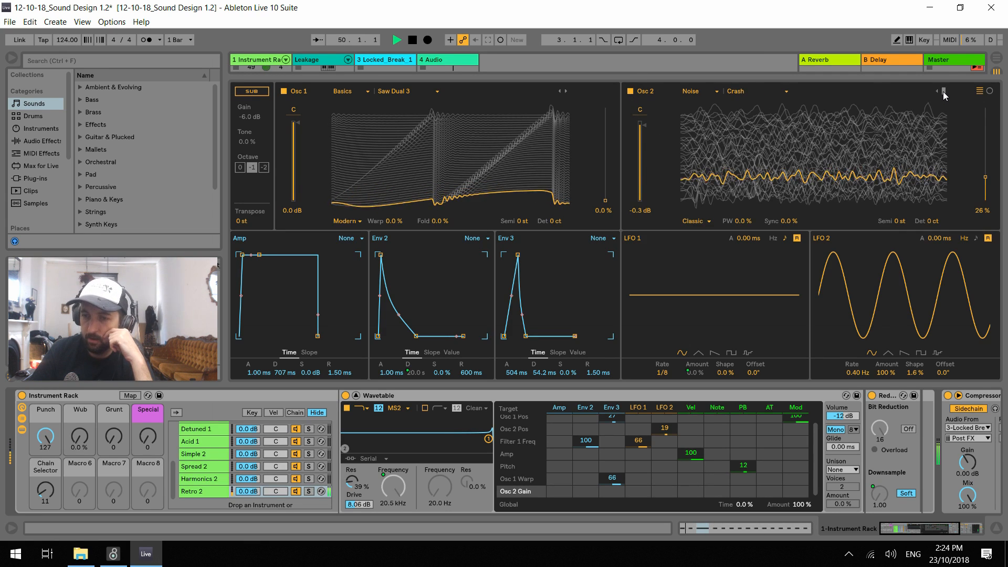
click(943, 91)
click(937, 92)
drag(986, 177, 986, 123)
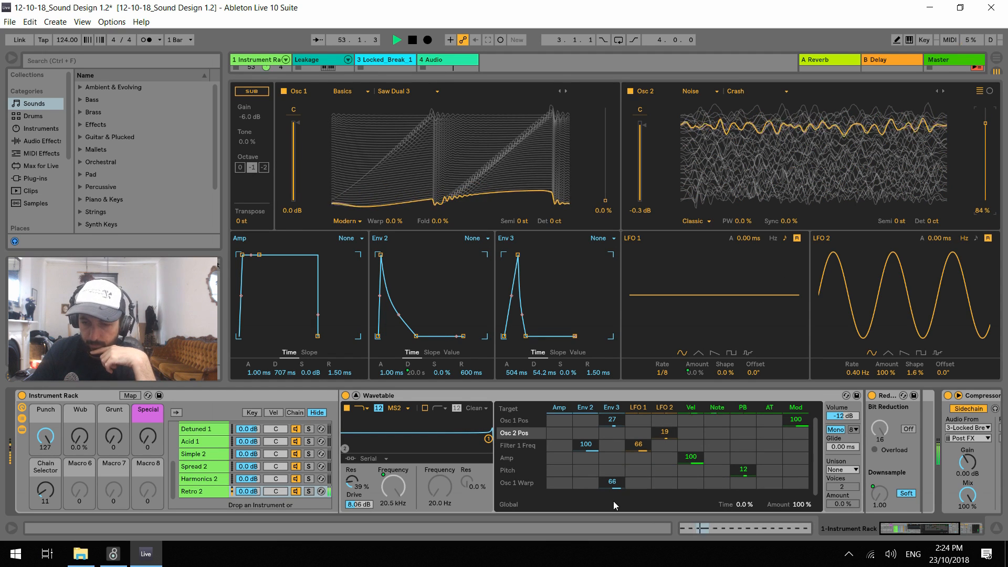
Try envelope 3 modulation of -48 on oscillator 2's position with the position at 49%, and reset that modulation
drag(618, 432, 618, 458)
drag(985, 125, 985, 157)
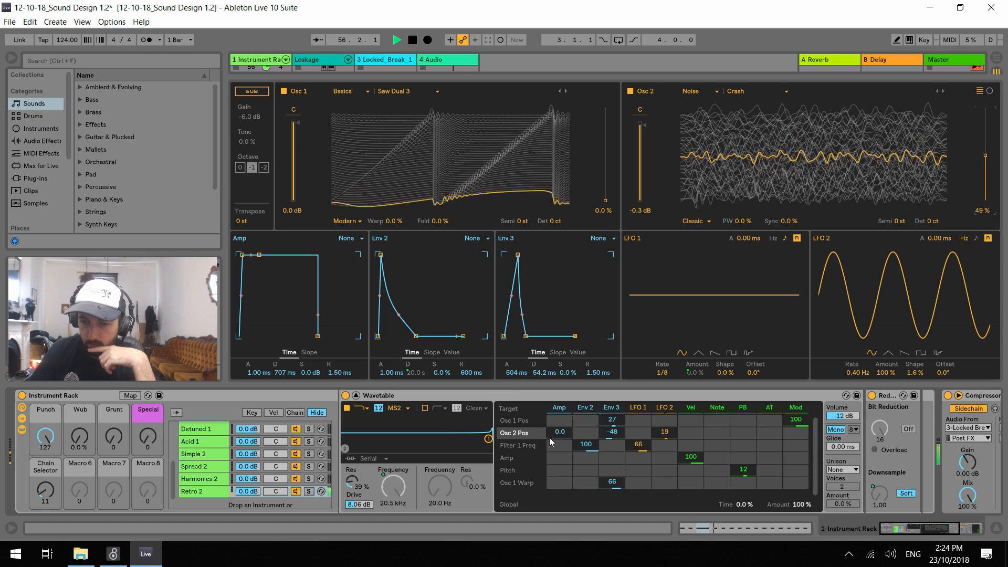
double_click(614, 433)
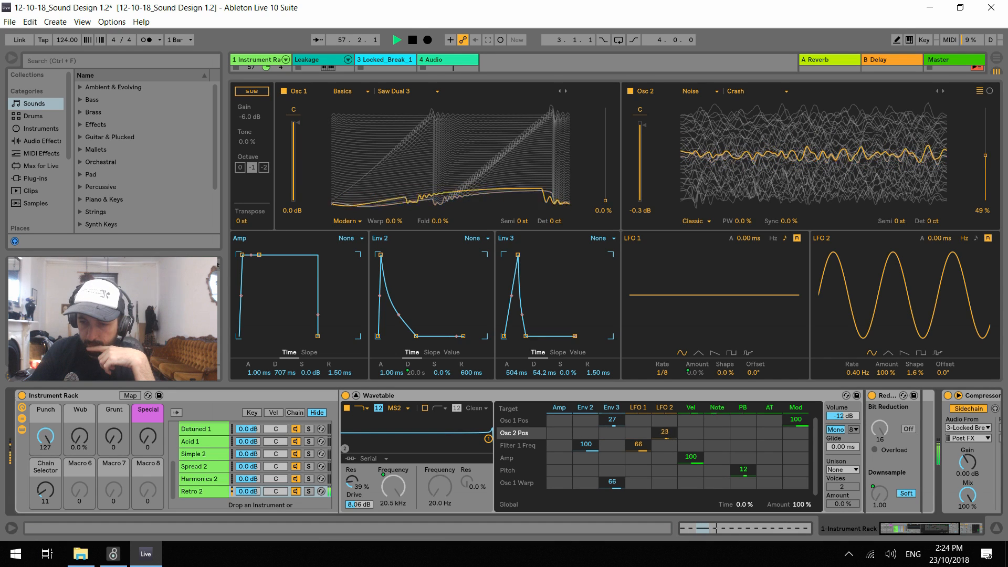
Set oscillator 2's position to 28% with LFO 2 modulation of 91, and choose the Vinyl Dirt Constant wavetable
drag(985, 156, 987, 181)
click(943, 91)
click(943, 91)
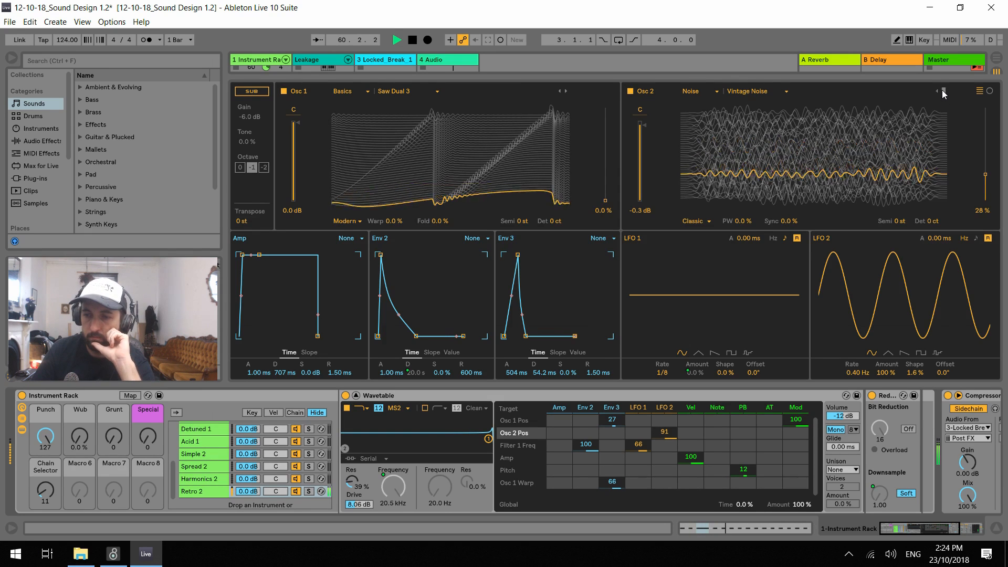
click(942, 91)
click(942, 91)
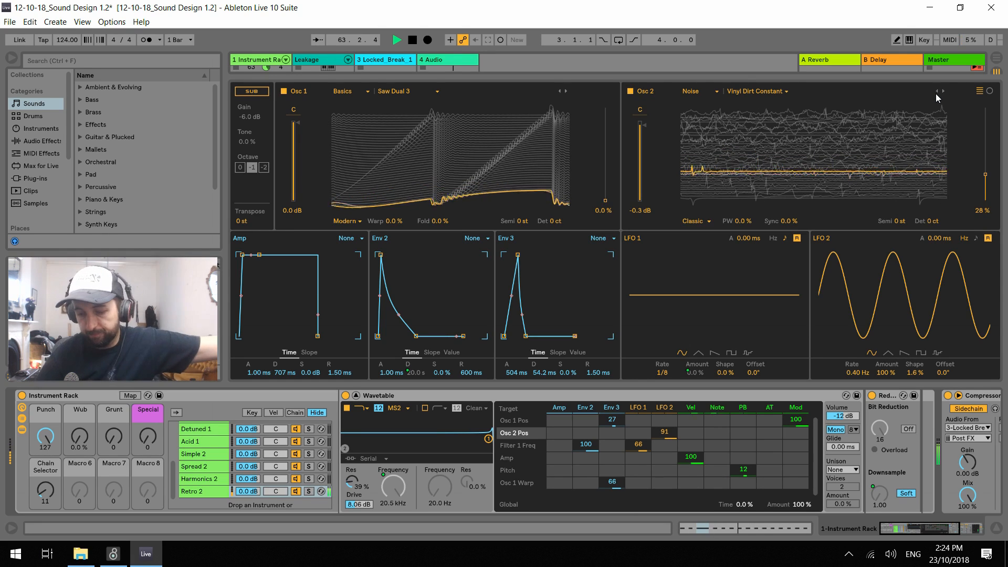
Restart playback and audition the chain with Punch at 127, Wub at 28% and Grunt at 1
key(space)
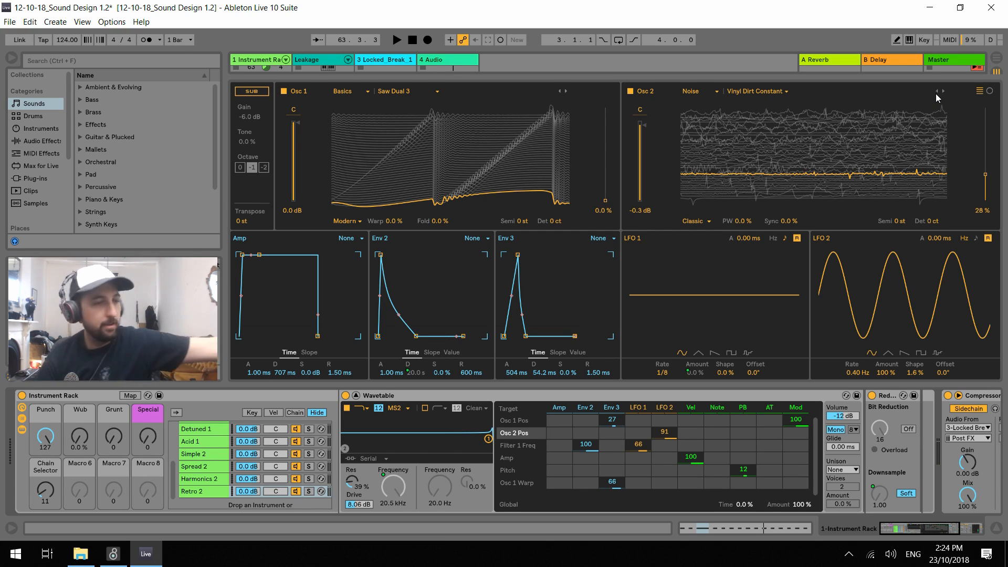
key(space)
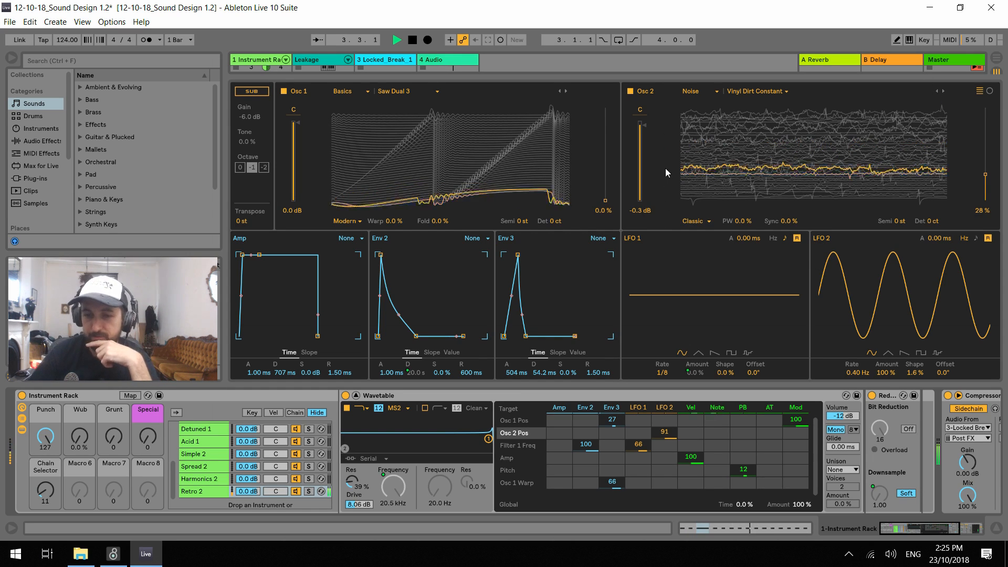
mouse_move(78, 442)
mouse_down()
mouse_move(79, 434)
mouse_move(46, 460)
mouse_move(46, 474)
mouse_move(77, 429)
mouse_move(46, 461)
mouse_move(45, 444)
mouse_move(78, 436)
mouse_up()
drag(45, 439, 45, 376)
key(space)
drag(114, 447, 113, 446)
key(space)
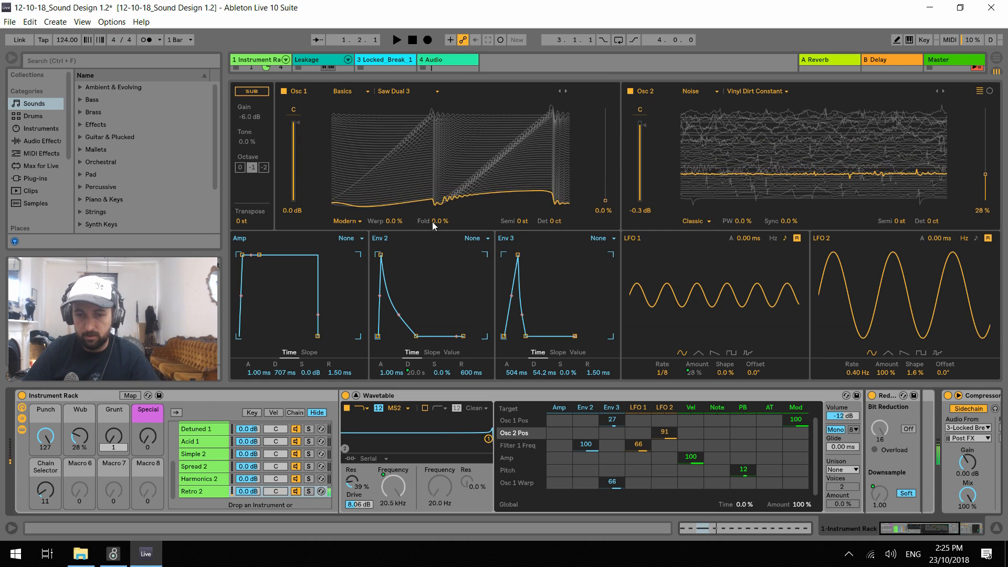
Map oscillator 1's Fold amount to the Grunt macro and leave macro mapping mode
click(433, 221)
key(space)
key(space)
click(131, 395)
click(546, 221)
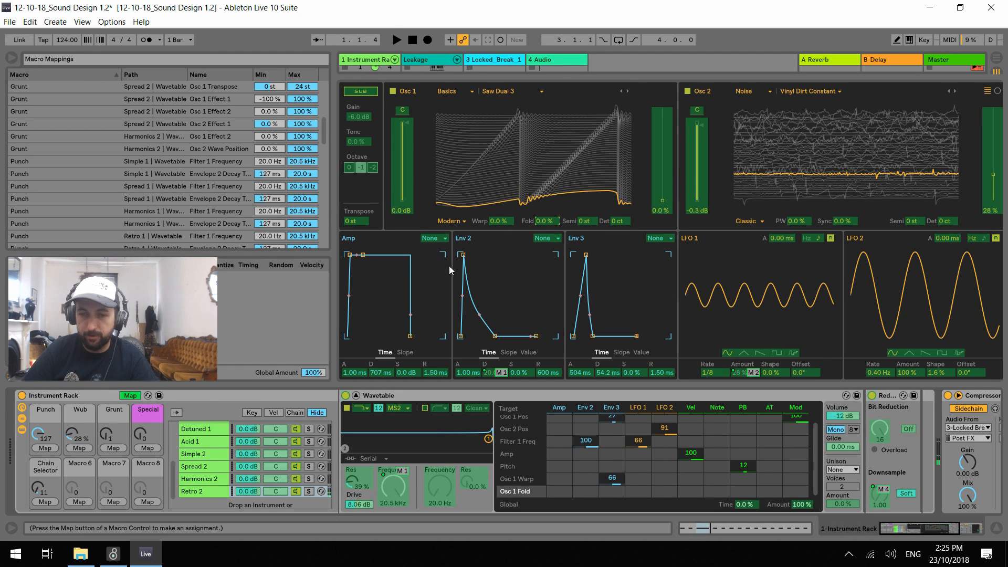
click(113, 448)
click(130, 396)
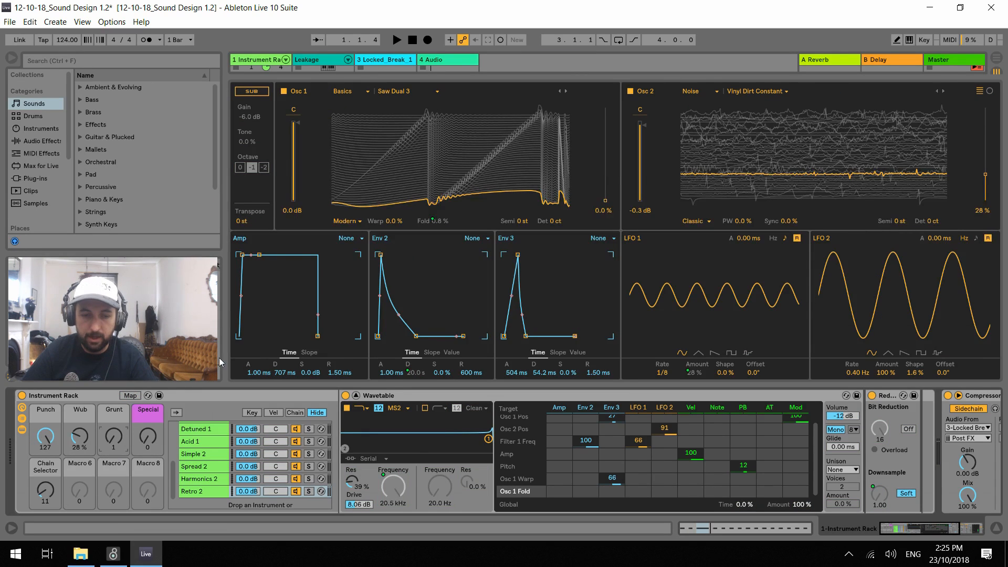
Change oscillator 1's effect to FM and raise its Tune to 100% while auditioning the Grunt macro
click(353, 225)
click(351, 239)
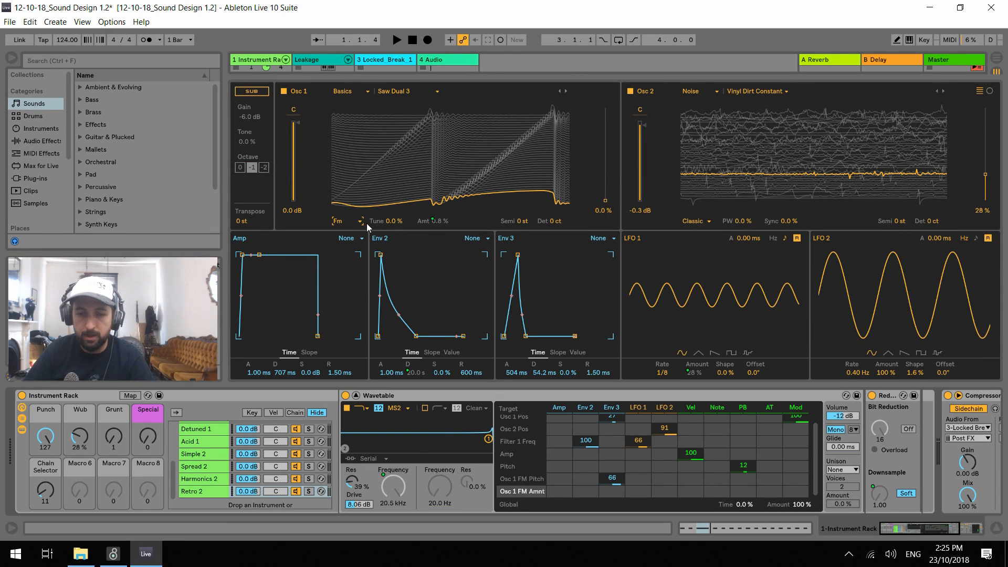
drag(388, 221, 388, 200)
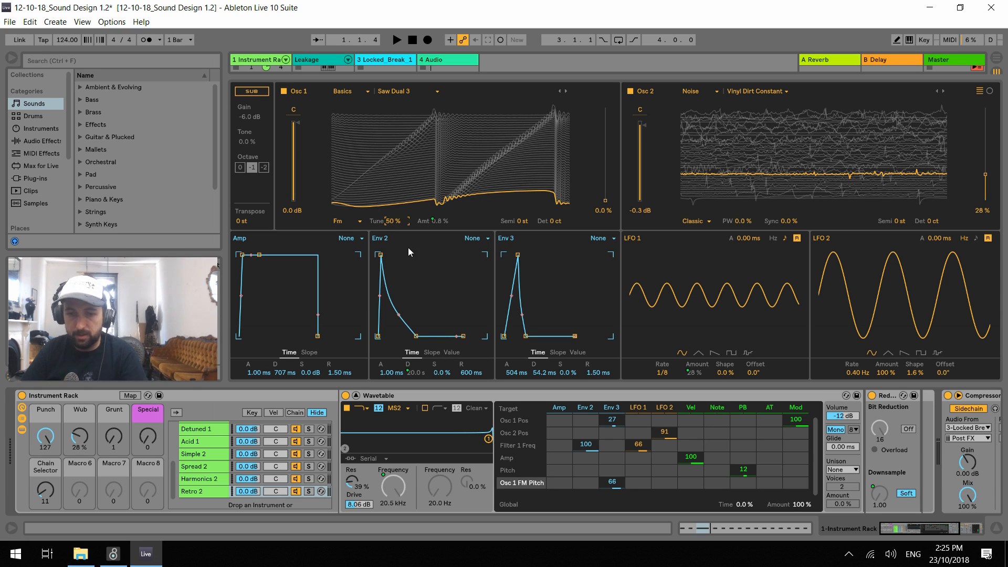
key(space)
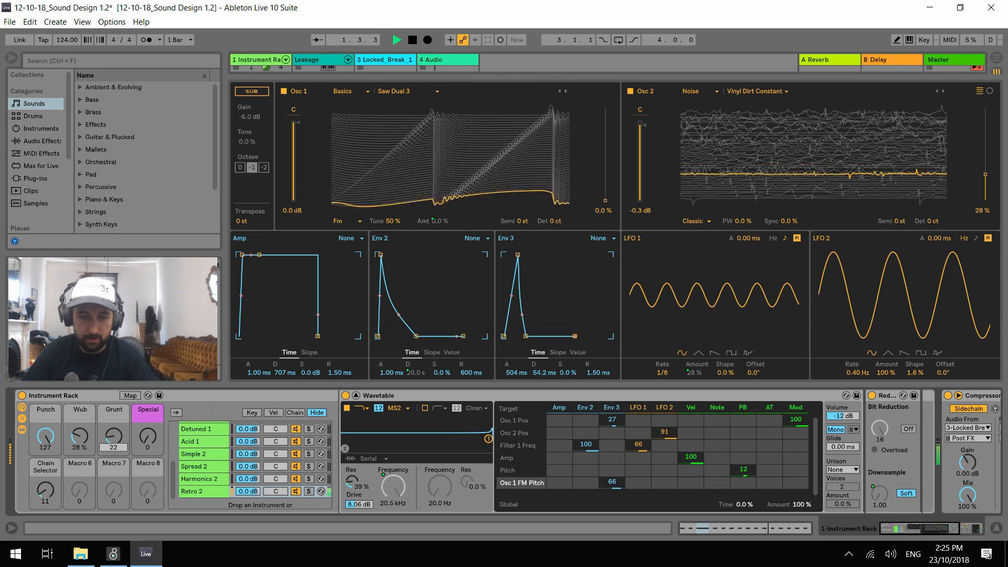
drag(114, 435, 114, 457)
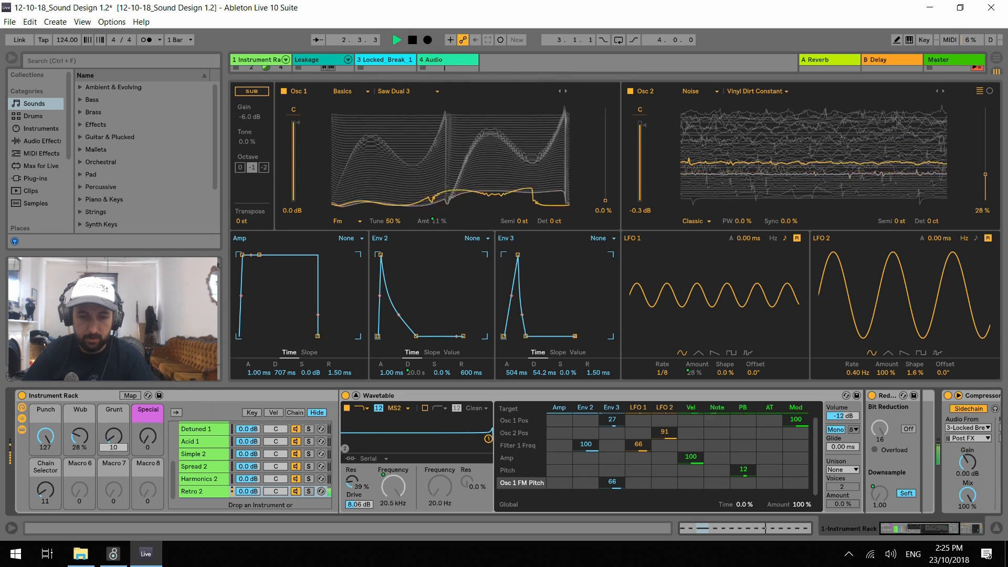
drag(387, 221, 388, 195)
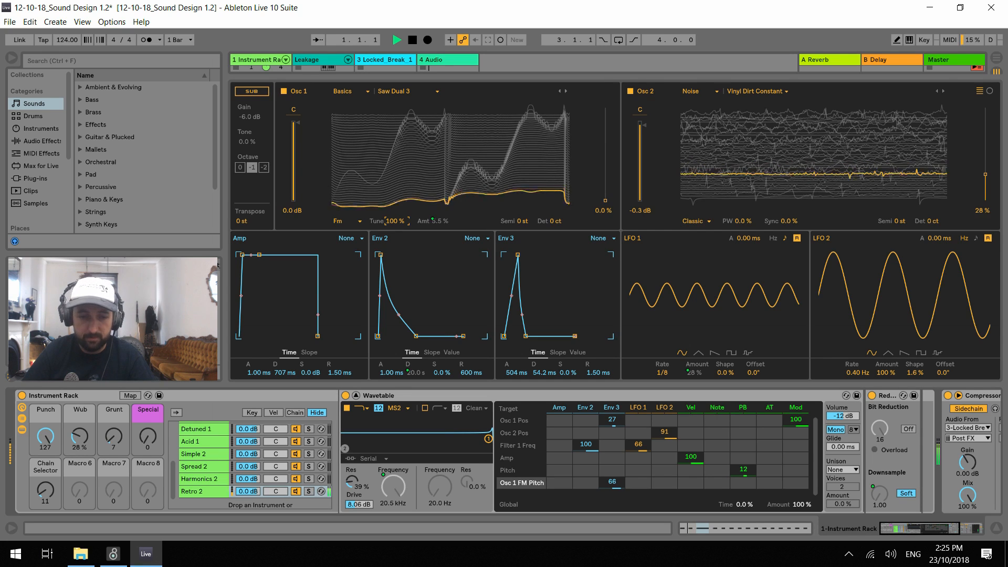
Sweep the macros during playback, settle on Punch 16, Wub 0%, Grunt 23 and Special 85, and stop playback
drag(112, 441, 112, 388)
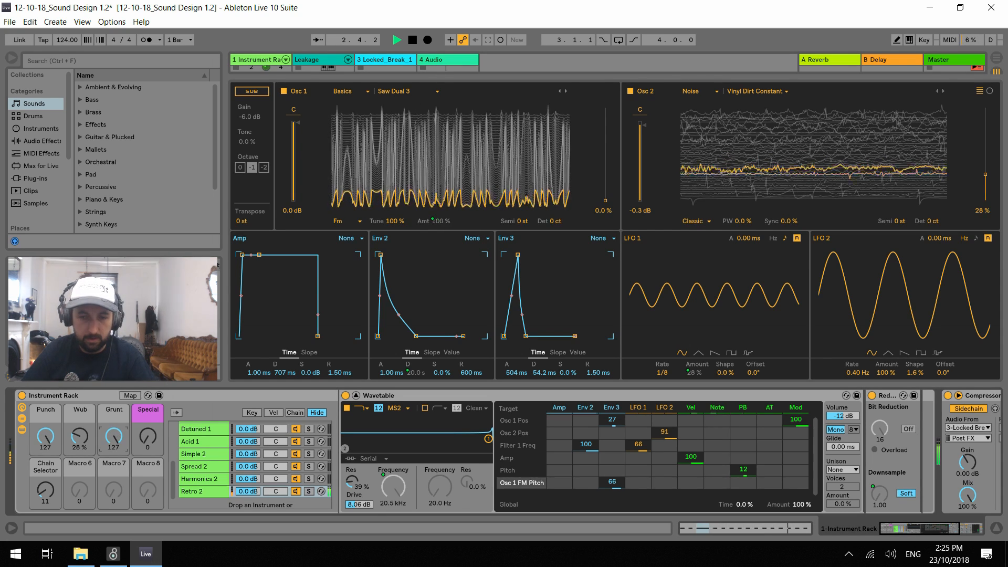
drag(45, 438, 45, 484)
drag(113, 438, 114, 491)
drag(45, 436, 59, 440)
drag(120, 442, 93, 441)
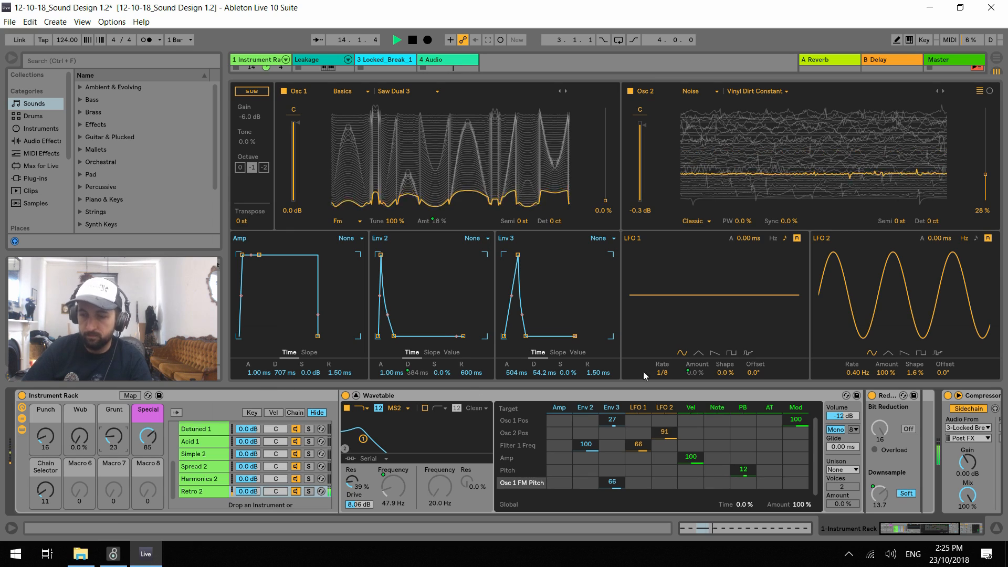
key(space)
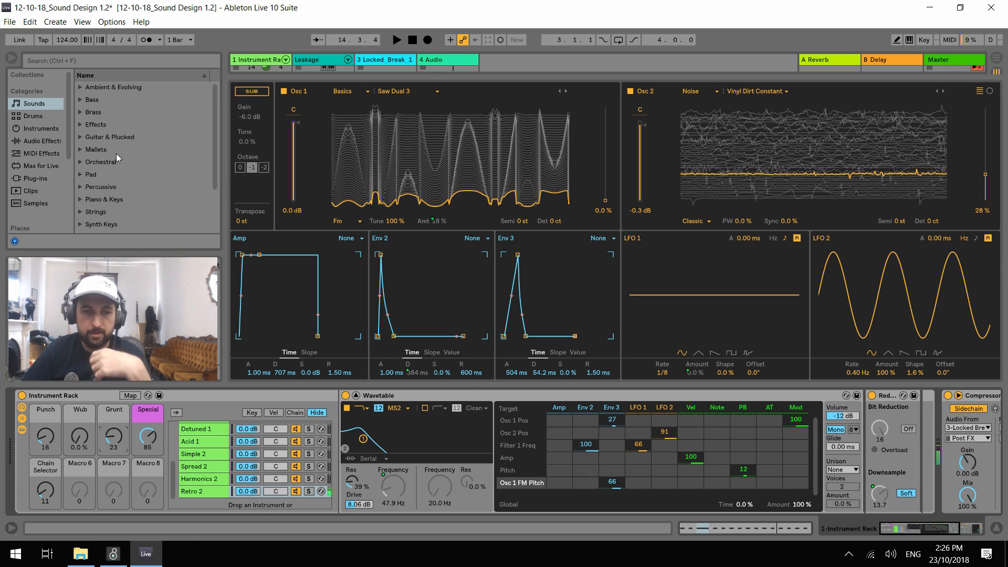
Add a Chorus audio effect to the Retro 2 chain after the Redux device
click(39, 128)
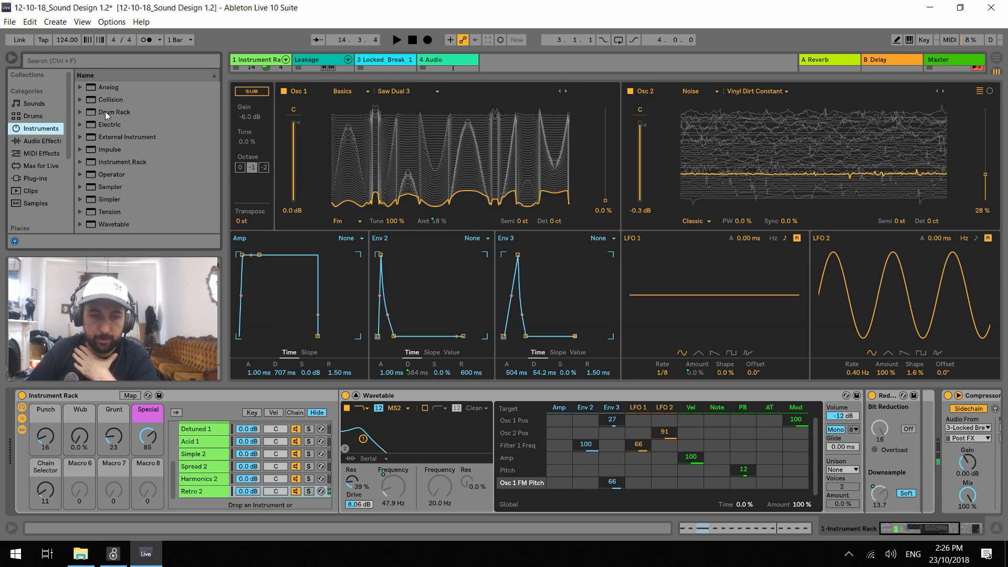
click(44, 141)
click(103, 162)
drag(957, 380, 923, 430)
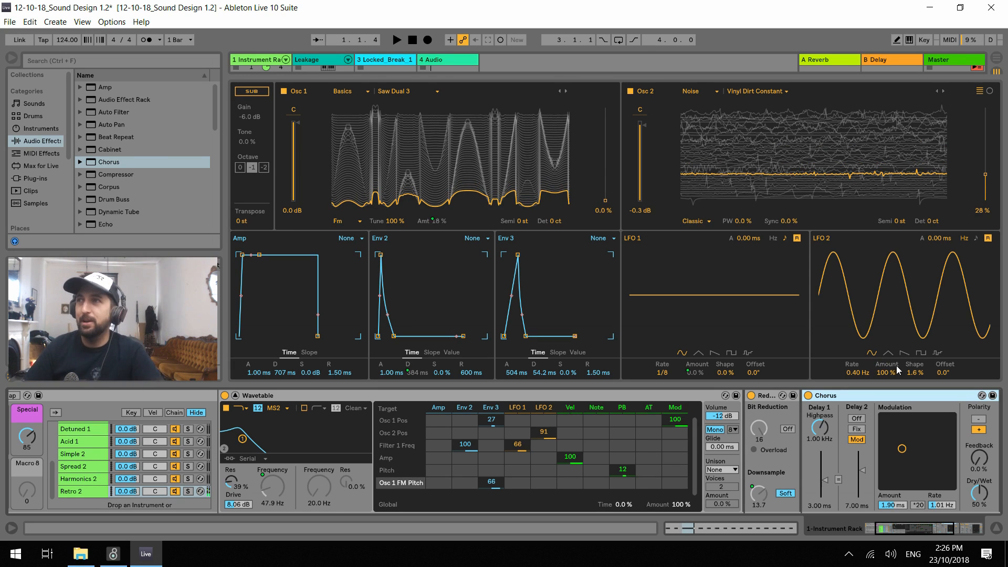
Set the Chorus to 44% feedback, 69% dry/wet, 1.33 ms modulation amount and 0.50 Hz rate during playback
key(space)
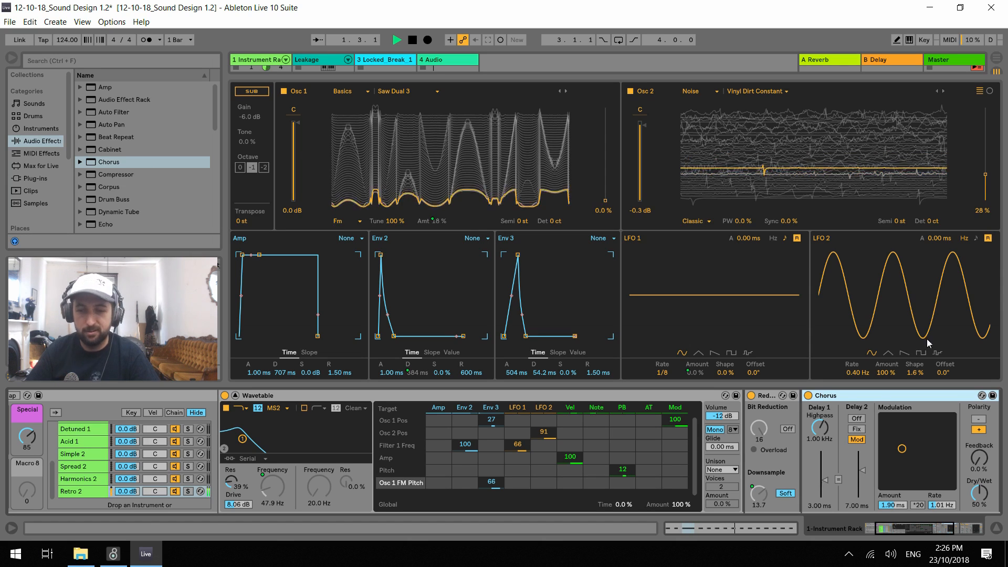
drag(902, 449, 902, 457)
drag(980, 458, 980, 405)
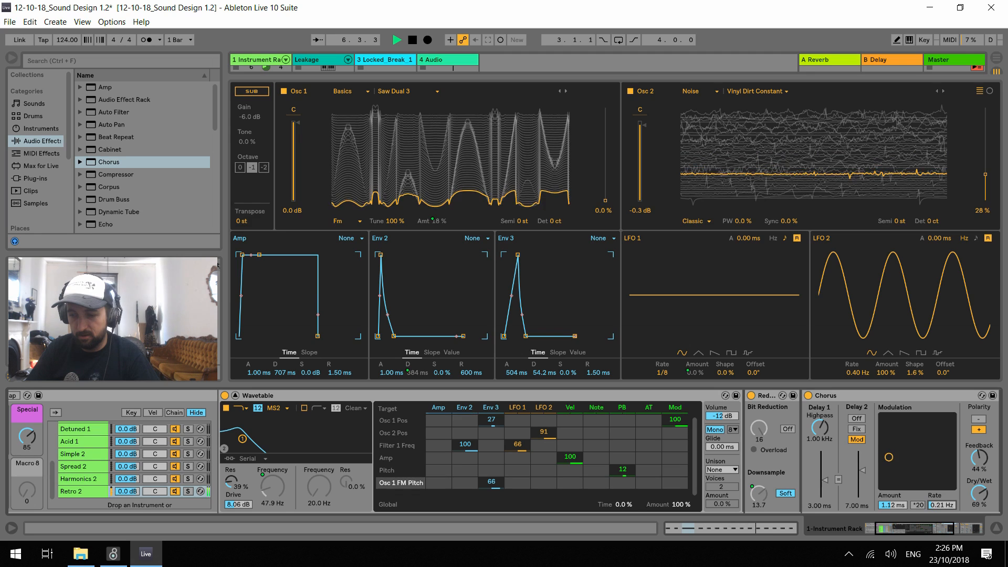
drag(894, 506, 894, 501)
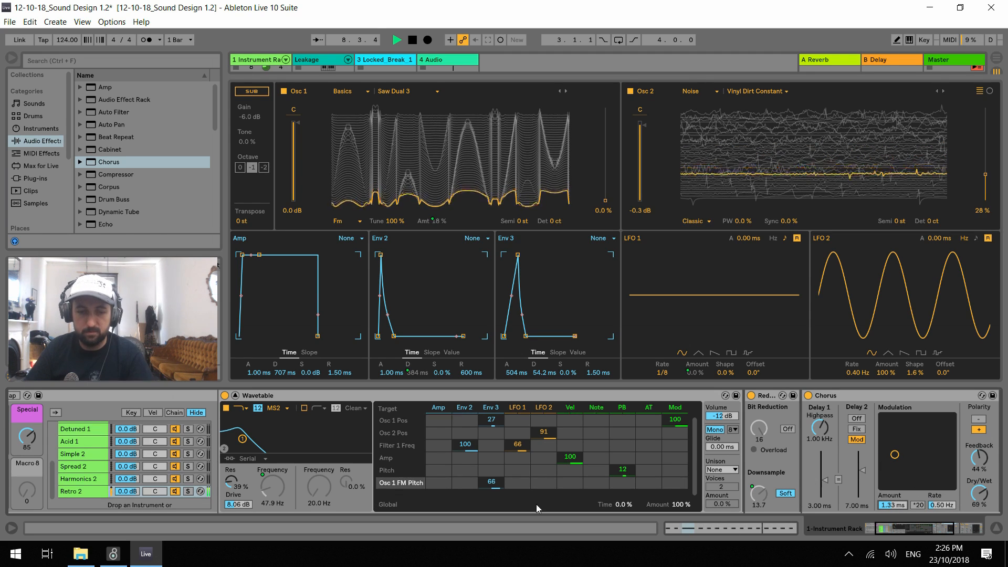
Audition the Retro 2 chain while adjusting the rack macros to Punch 10, Grunt 37 and Special 0, and stop playback
drag(953, 531, 938, 530)
key(space)
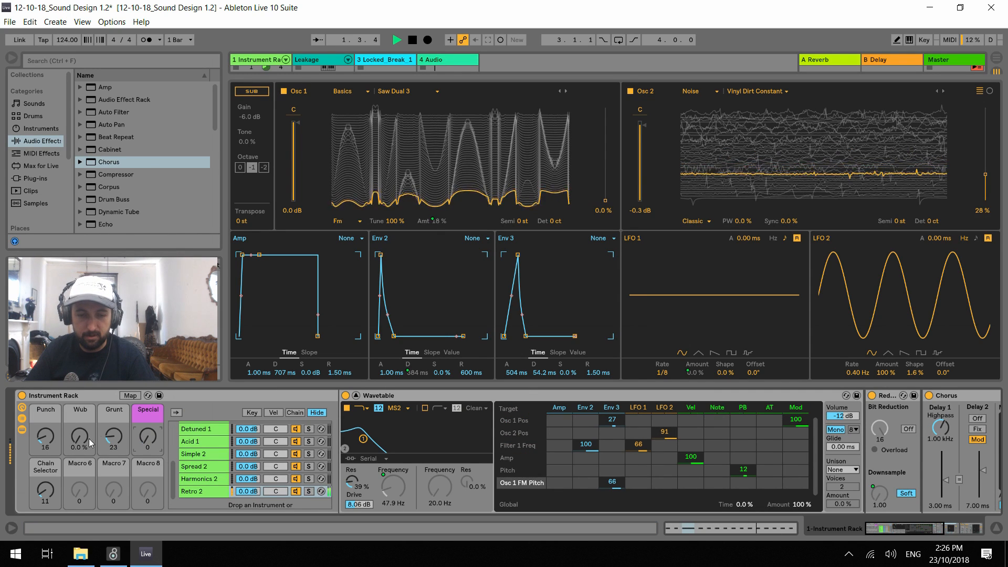
drag(46, 436, 46, 435)
mouse_move(114, 436)
mouse_down()
mouse_move(114, 414)
mouse_move(114, 438)
mouse_move(114, 426)
mouse_up()
key(space)
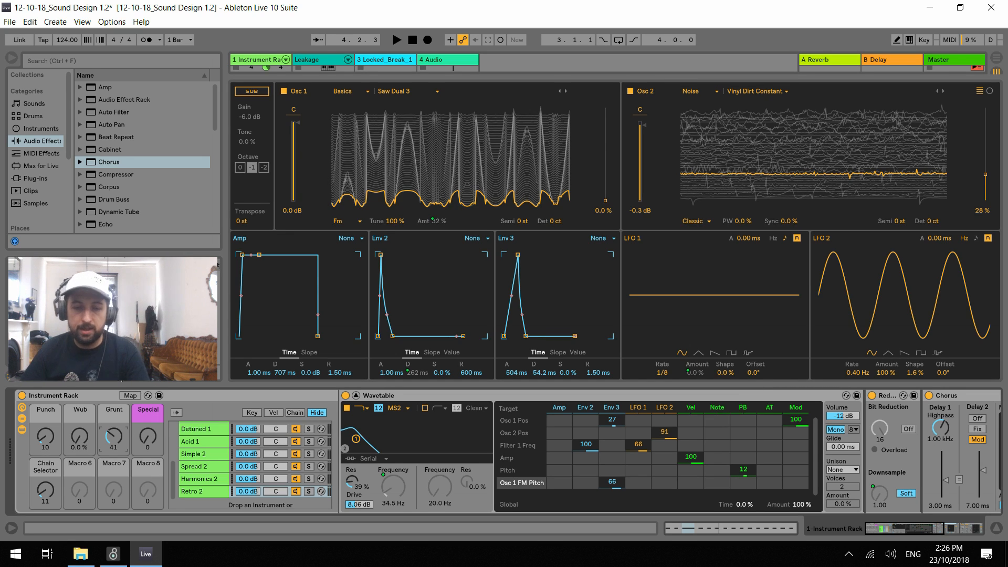
key(space)
mouse_move(114, 436)
mouse_down()
mouse_move(114, 447)
mouse_move(114, 438)
mouse_up()
key(space)
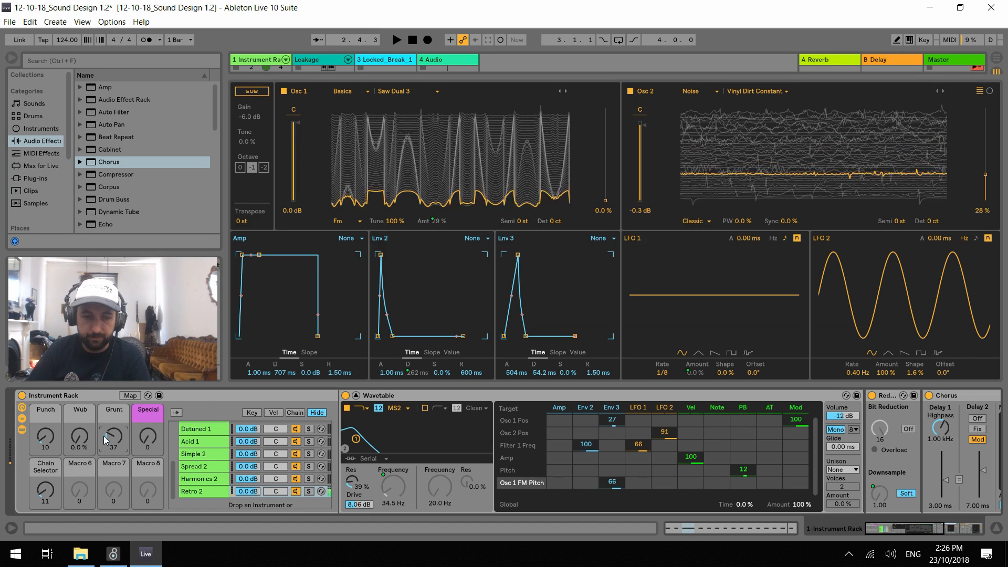
Save the Live Set and rename the Instrument Rack as Ups
click(77, 399)
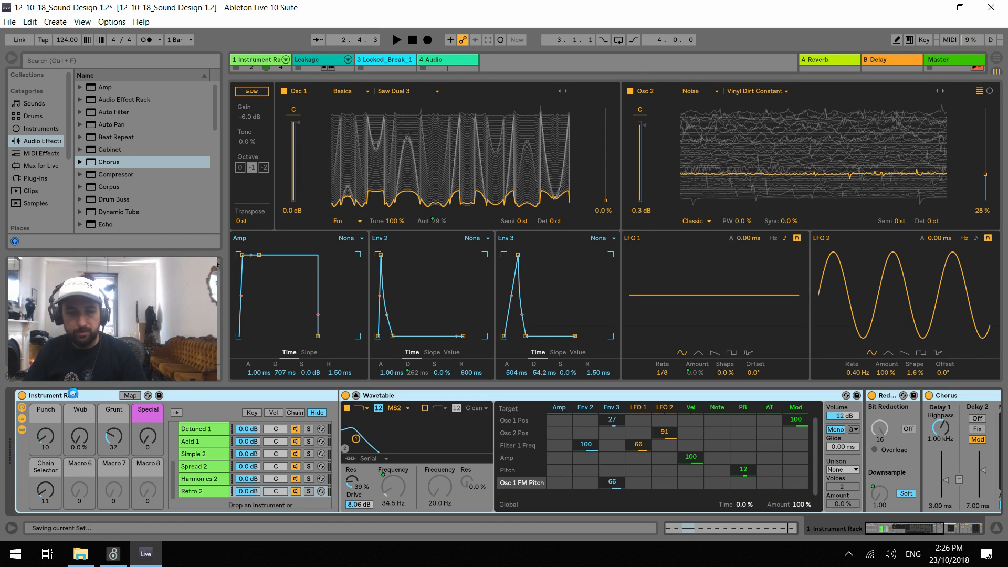
key(ctrl+s)
key(ctrl+r)
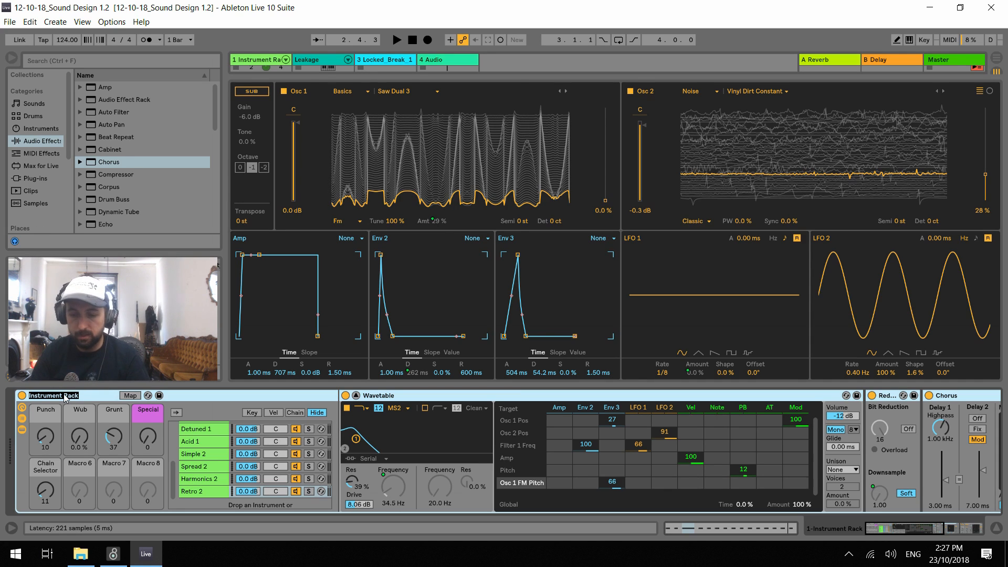
text(Ups)
key(Return)
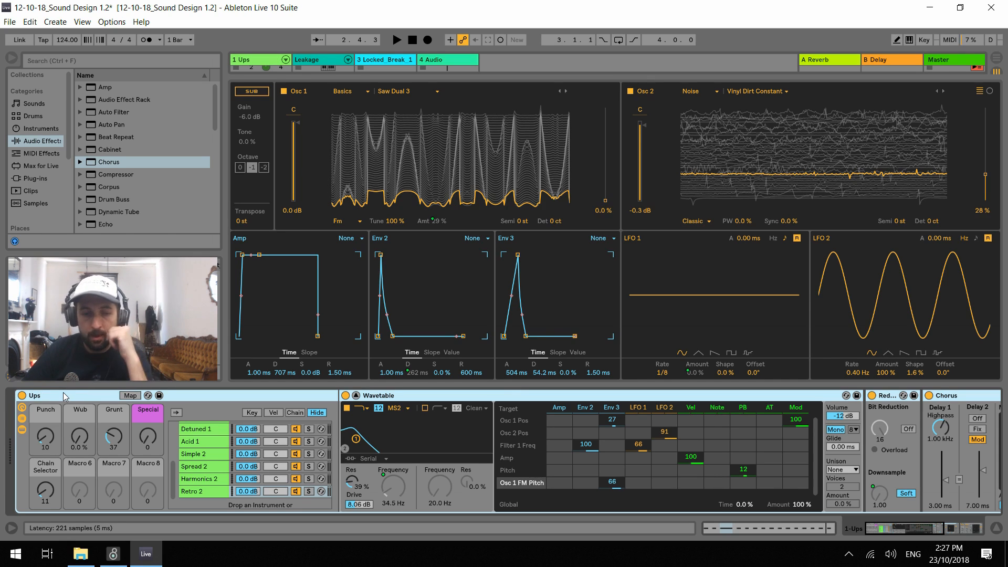
Group the Ups rack inside a new outer Instrument Rack
right_click(63, 393)
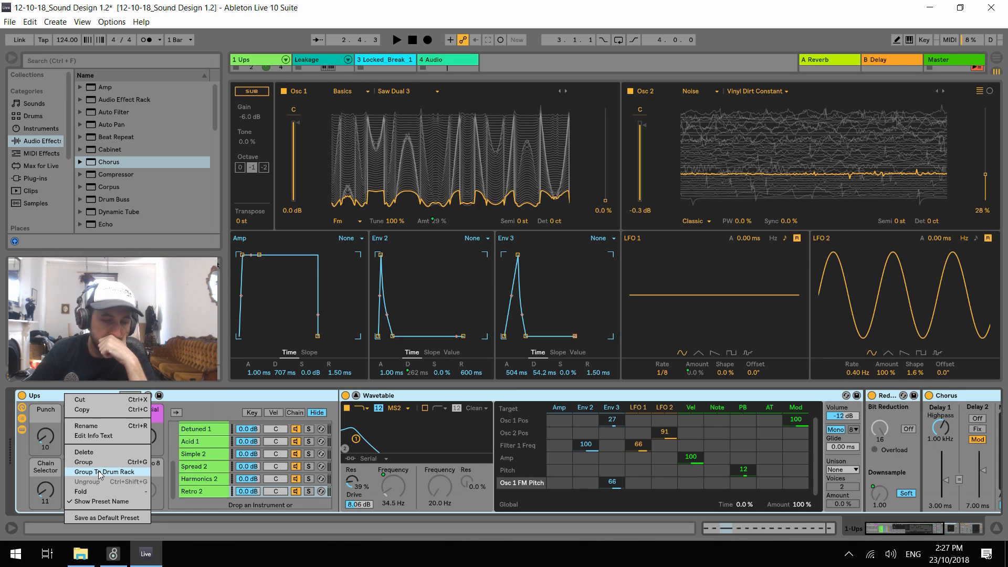
click(49, 399)
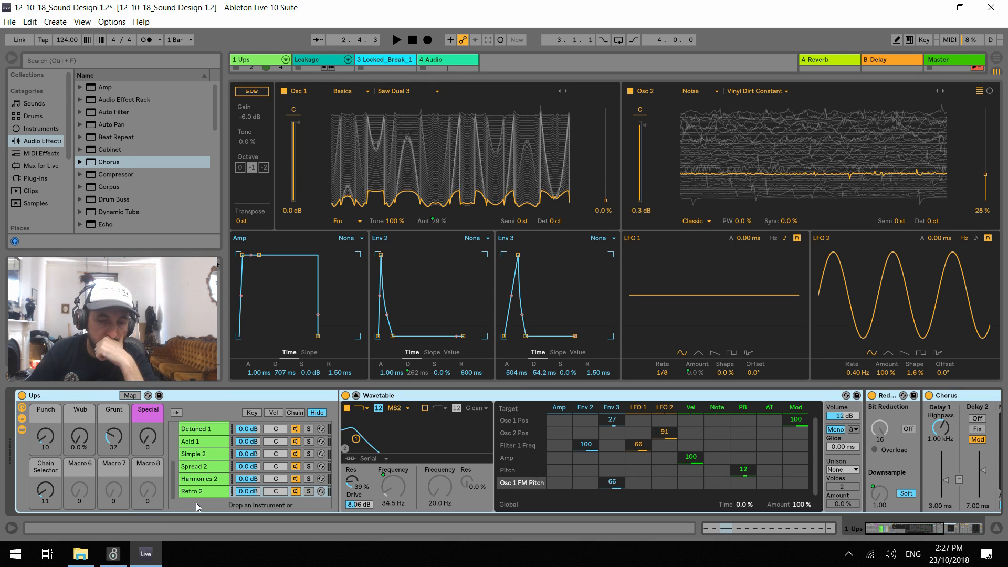
right_click(83, 397)
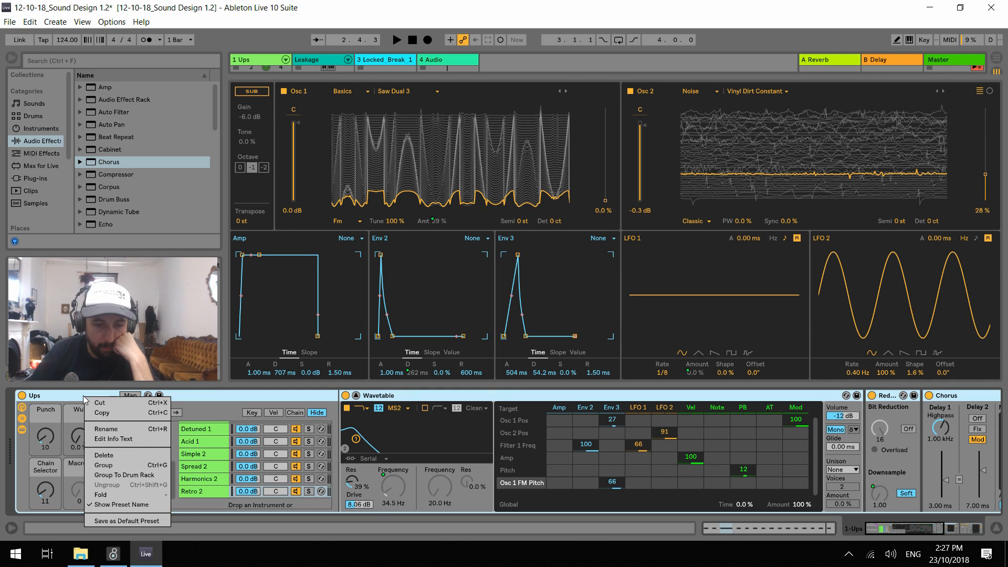
click(105, 465)
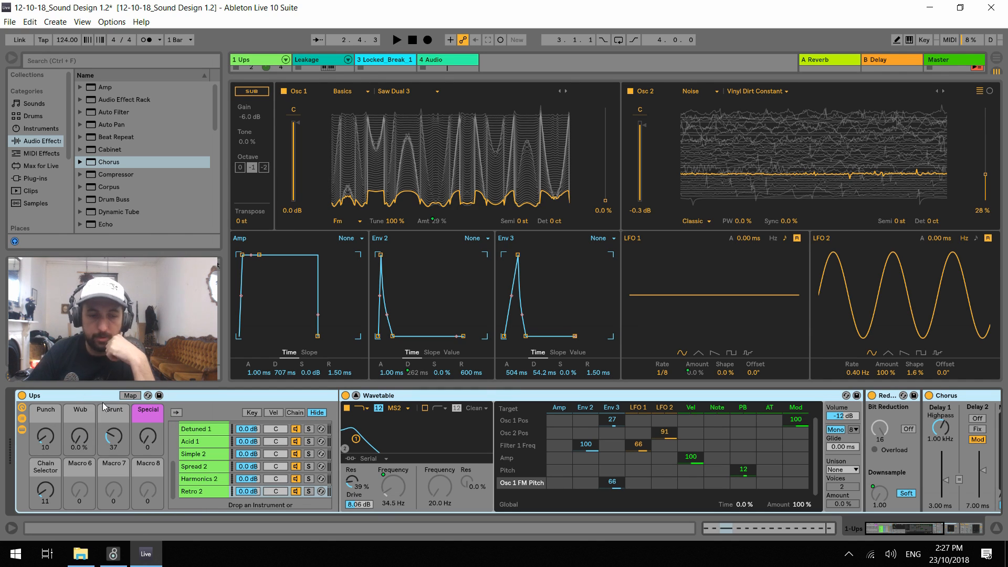
Show the outer rack's chain list and rename that rack as Parent
click(22, 418)
key(ctrl+r)
key(BackSpace)
text(Parent)
key(Return)
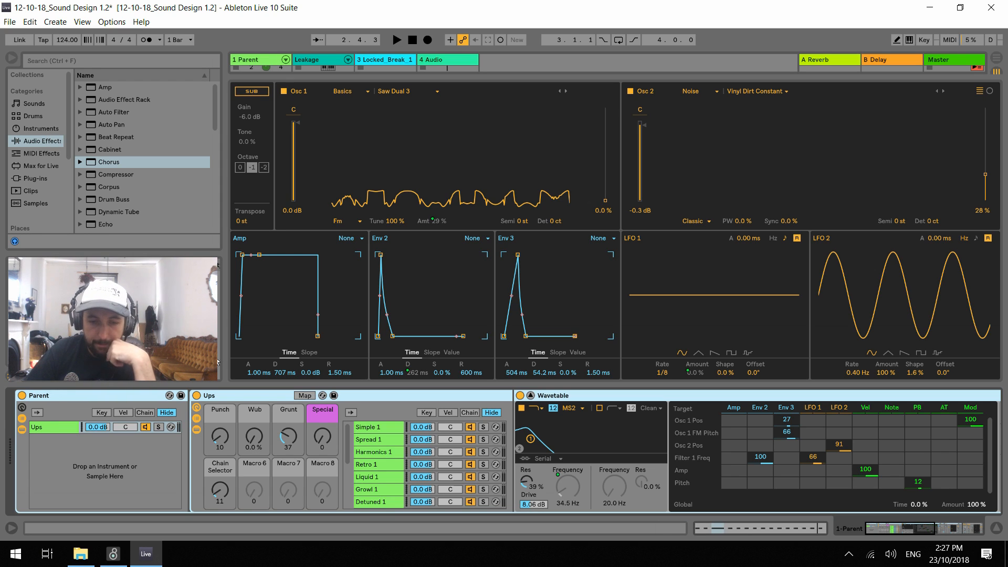
Add an EQ Eight to the end of the Ups chain and make band 1 a low-cut filter at about 100 Hz
click(51, 432)
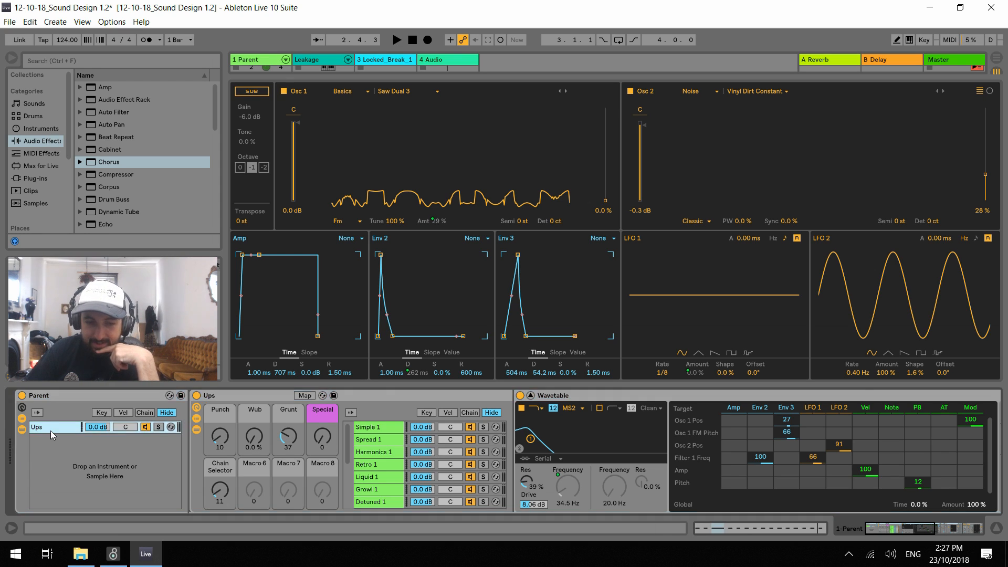
scroll(112, 225, down, 2)
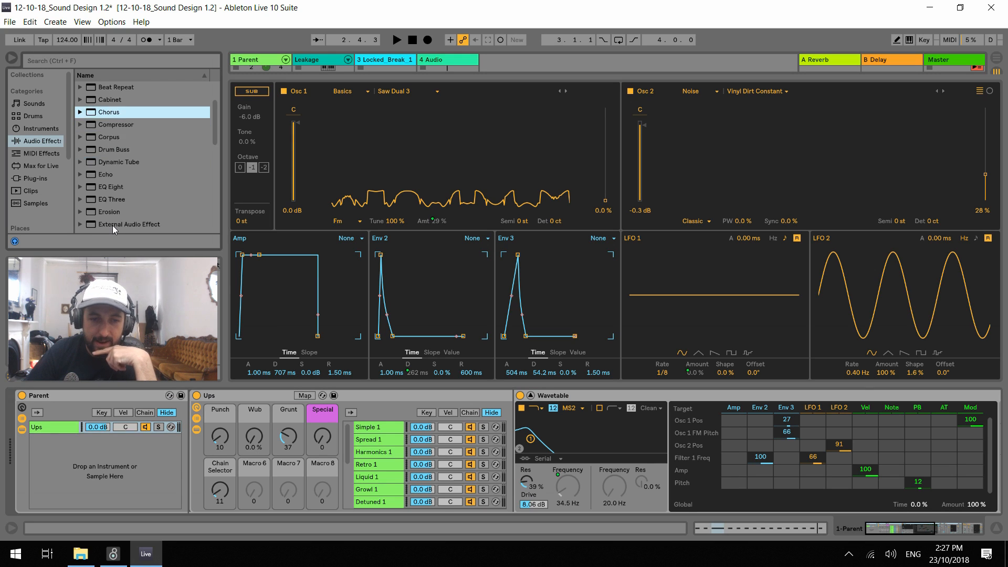
drag(108, 188, 58, 428)
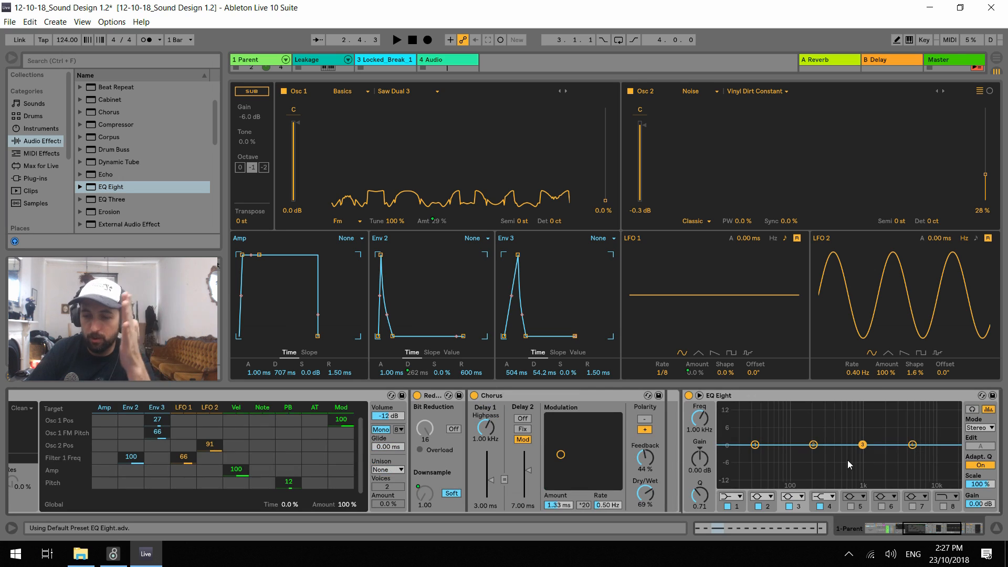
click(733, 496)
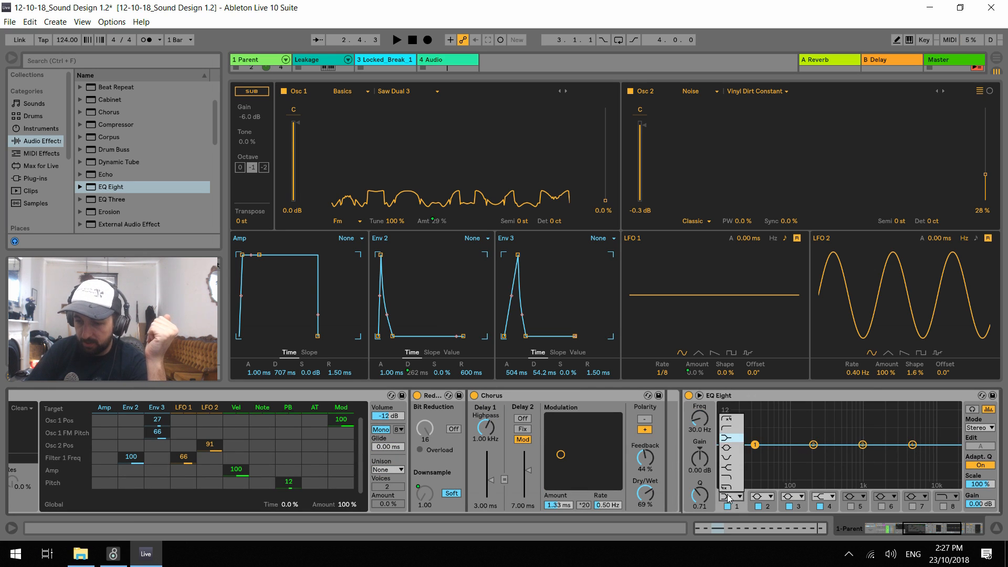
click(729, 432)
drag(757, 452, 794, 451)
Add an Operator instrument as a second chain in the Parent rack and name that chain Downs
drag(932, 530, 877, 528)
click(41, 129)
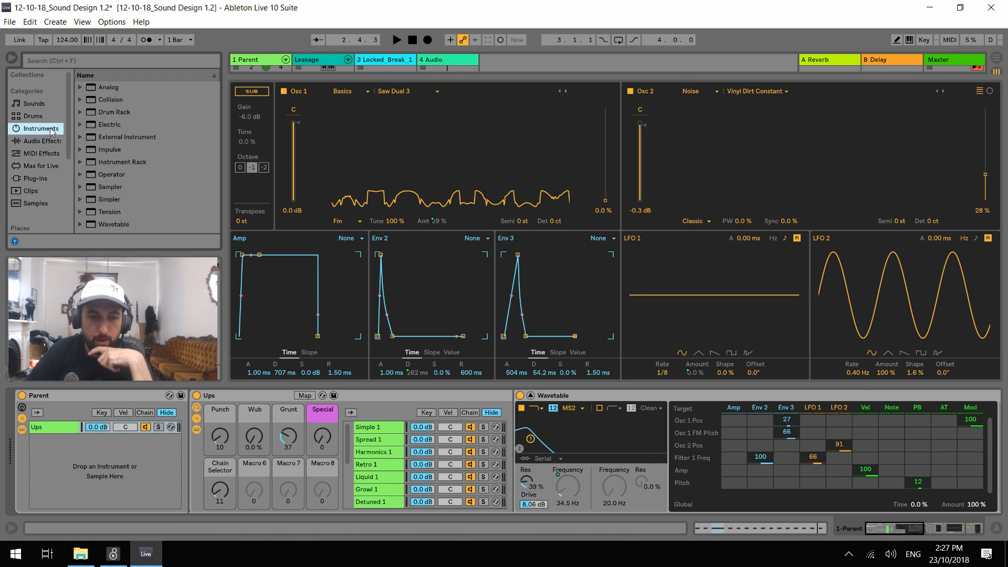
drag(128, 174, 78, 462)
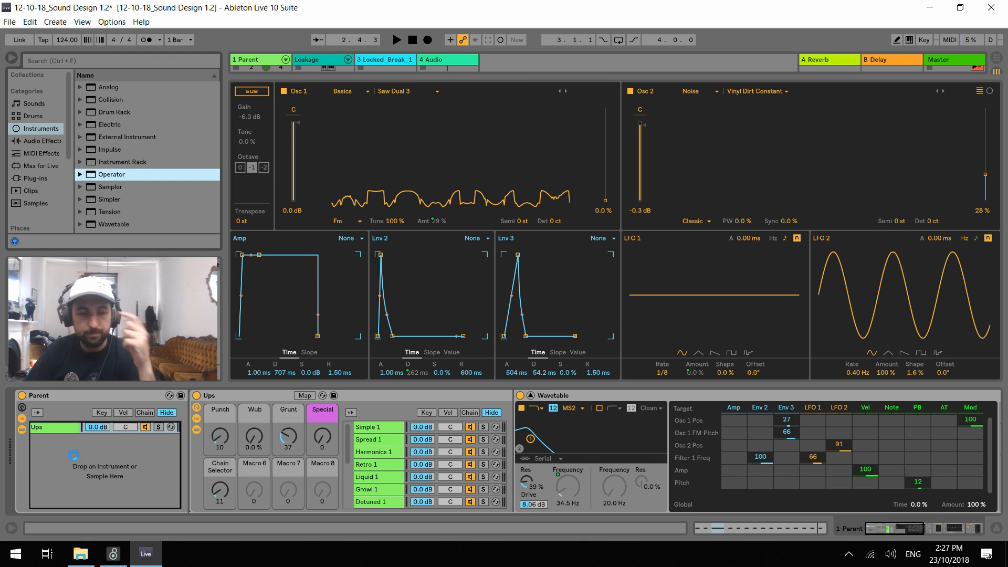
text(Downs)
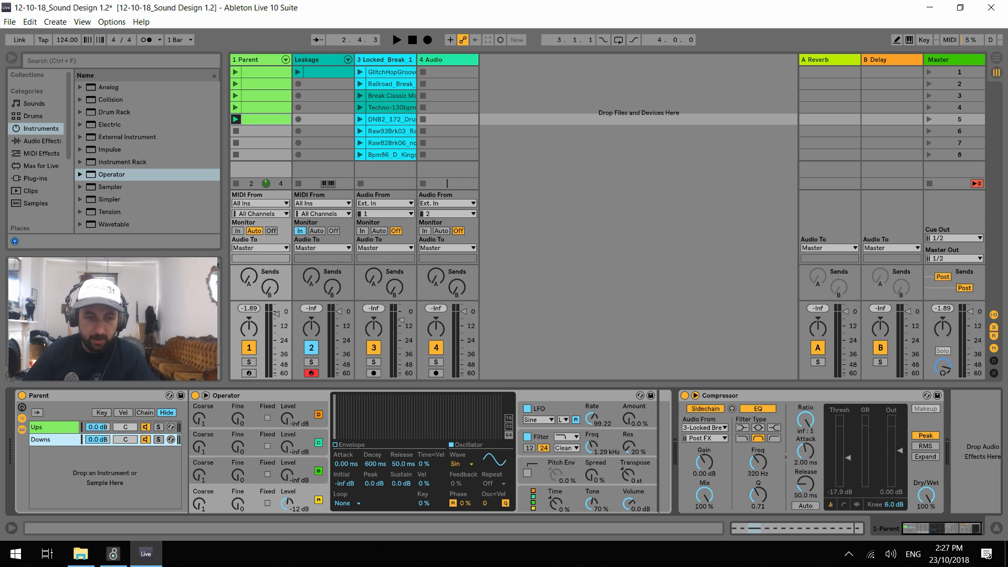
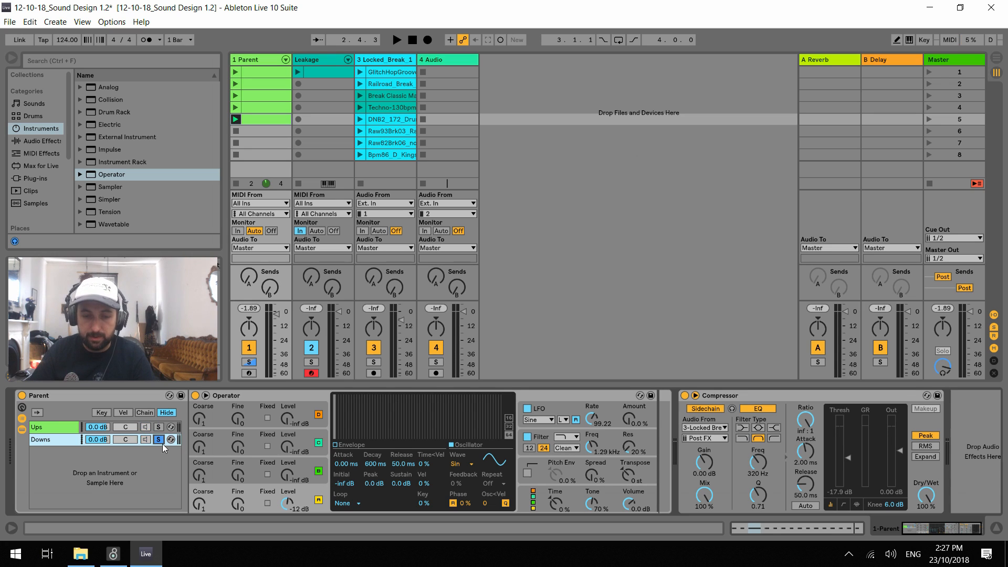
Set oscillator B of the Downs chain's Operator to Coarse 0.5 and Level -29 dB while auditioning the soloed chain
key(space)
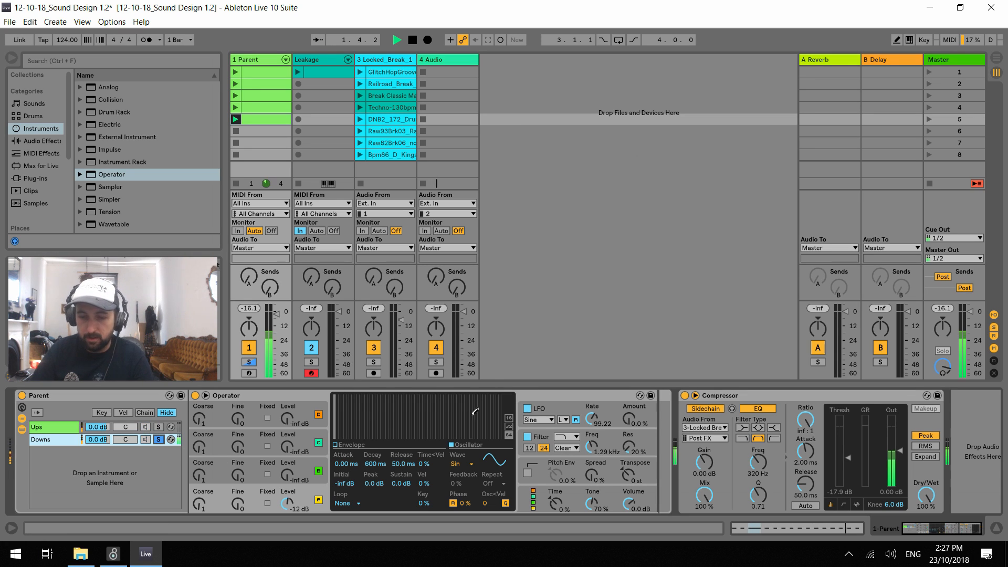
click(203, 484)
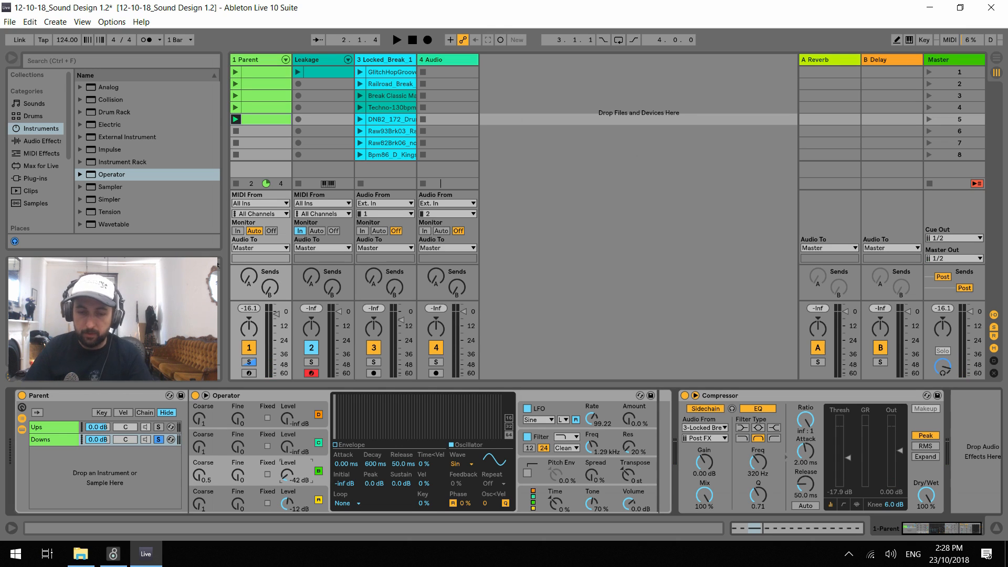
key(space)
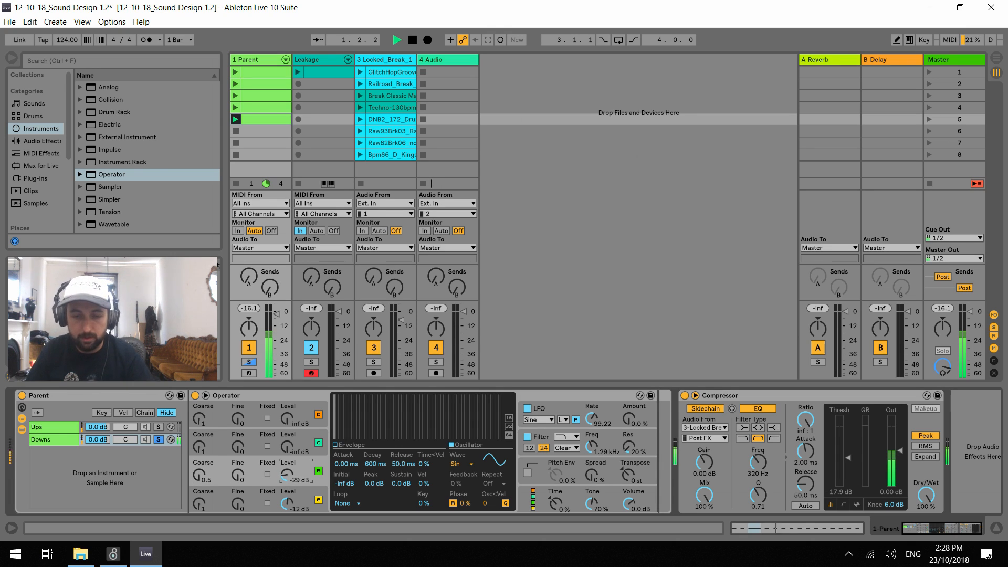
key(space)
Enable Operator's pitch envelope with an amount of 68% and a decay of 73.5 ms, and audition the result
click(569, 469)
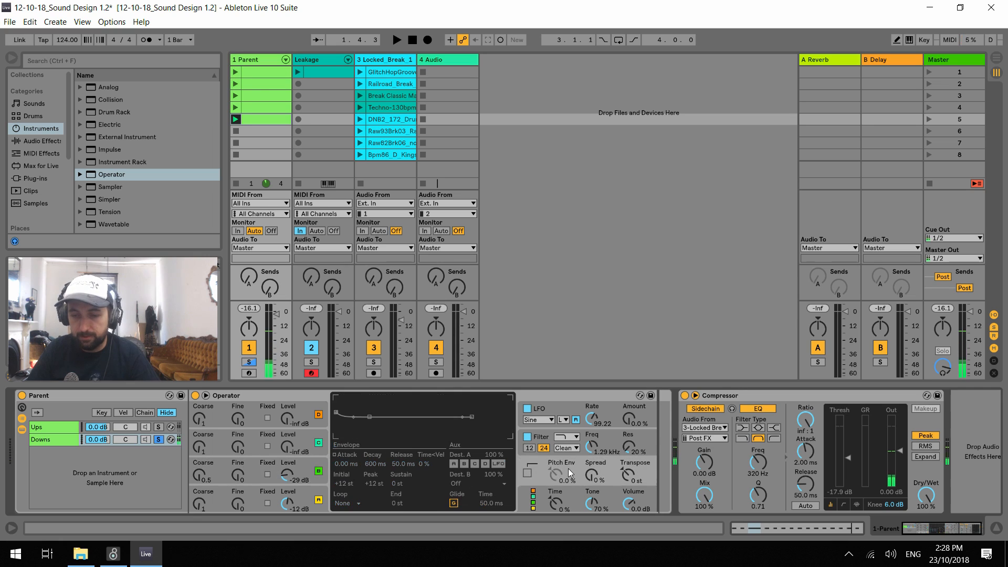
click(527, 473)
drag(556, 475, 555, 463)
key(space)
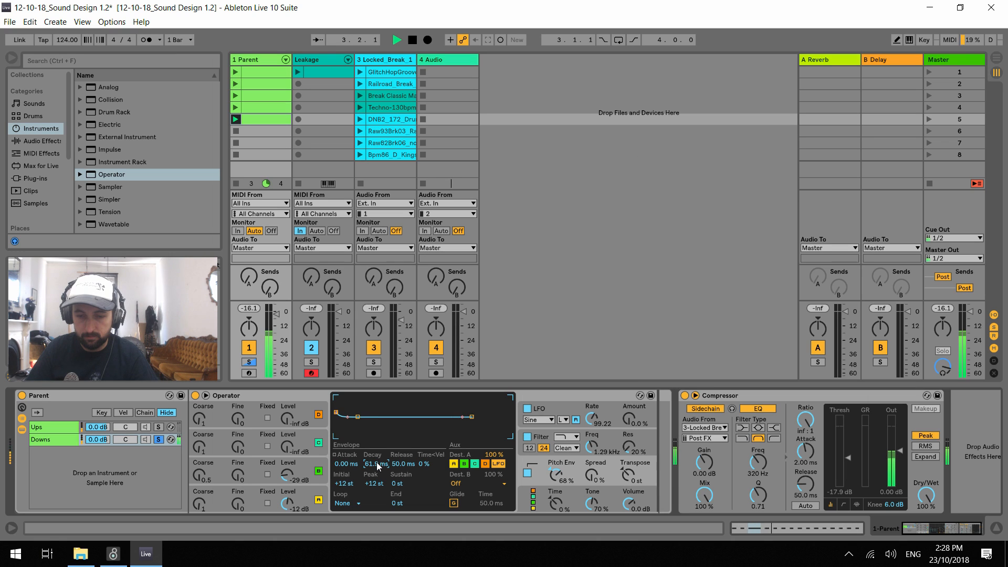
Solo the Ups chain instead of Downs, turn its Chain Selector to 0, and clear the solo to hear both chains together
click(158, 427)
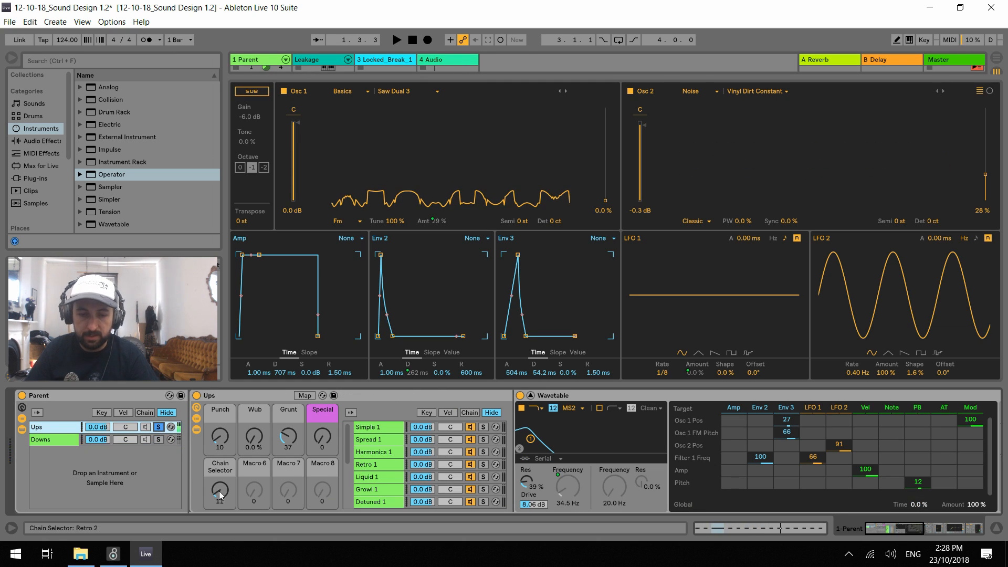
drag(219, 493, 220, 506)
key(space)
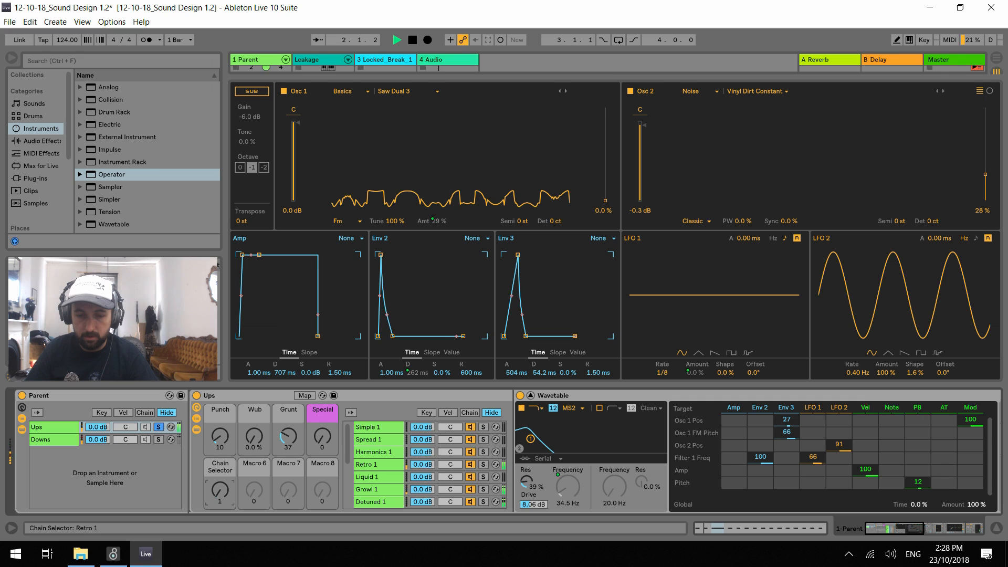
click(159, 428)
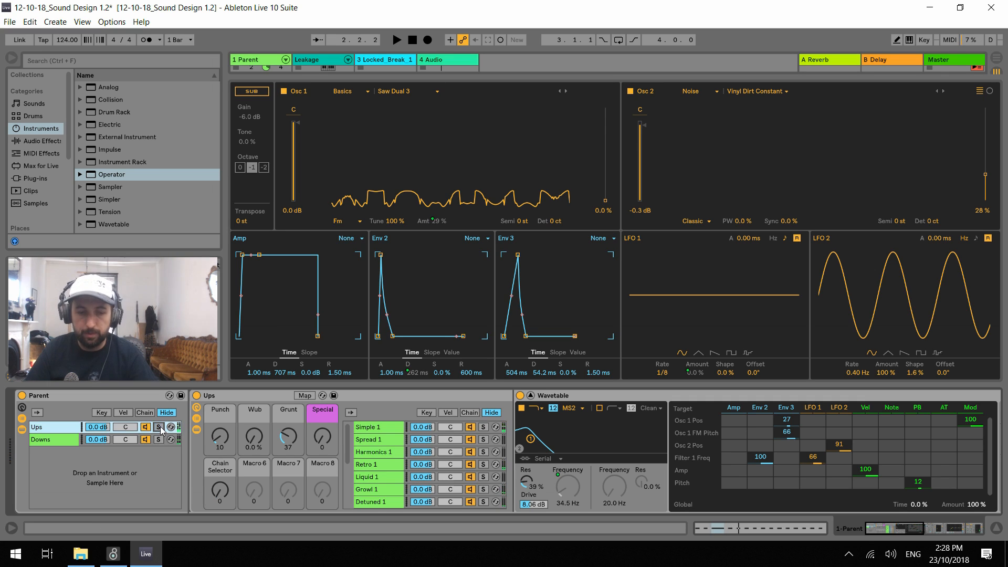
key(space)
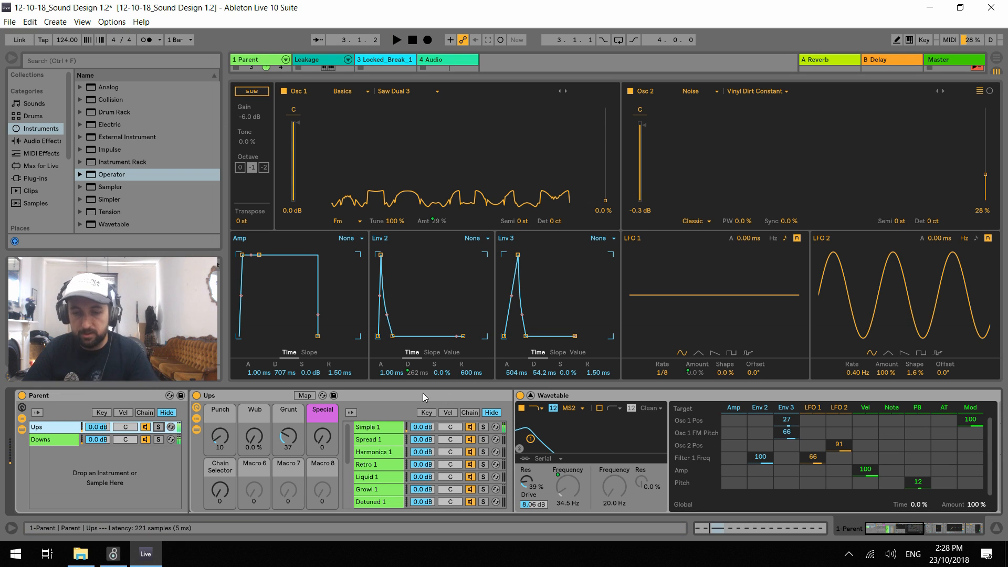
Collapse the expanded Wavetable view and launch the third, followed by the fourth clip on the Parent track
click(530, 395)
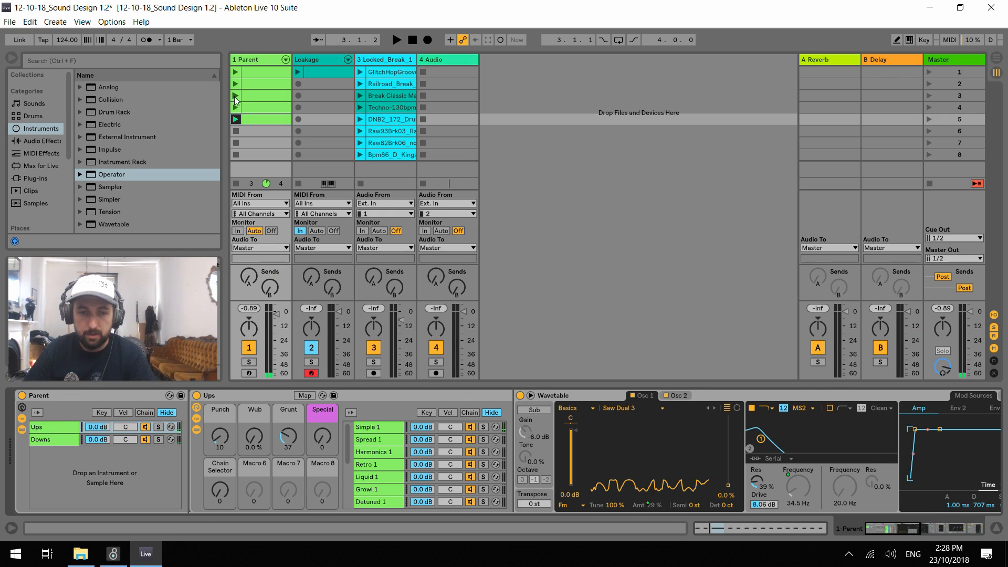
click(236, 108)
click(235, 95)
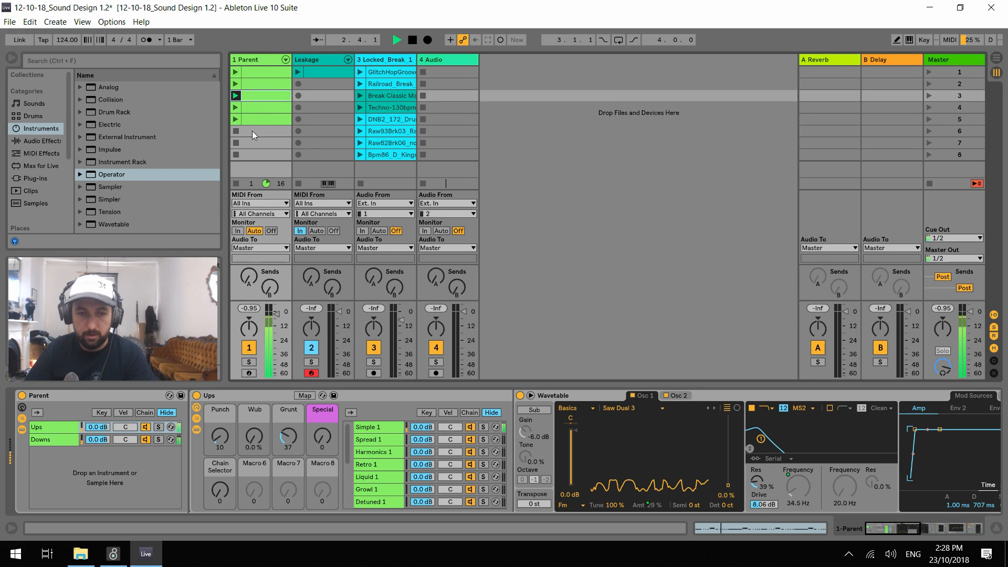
click(236, 108)
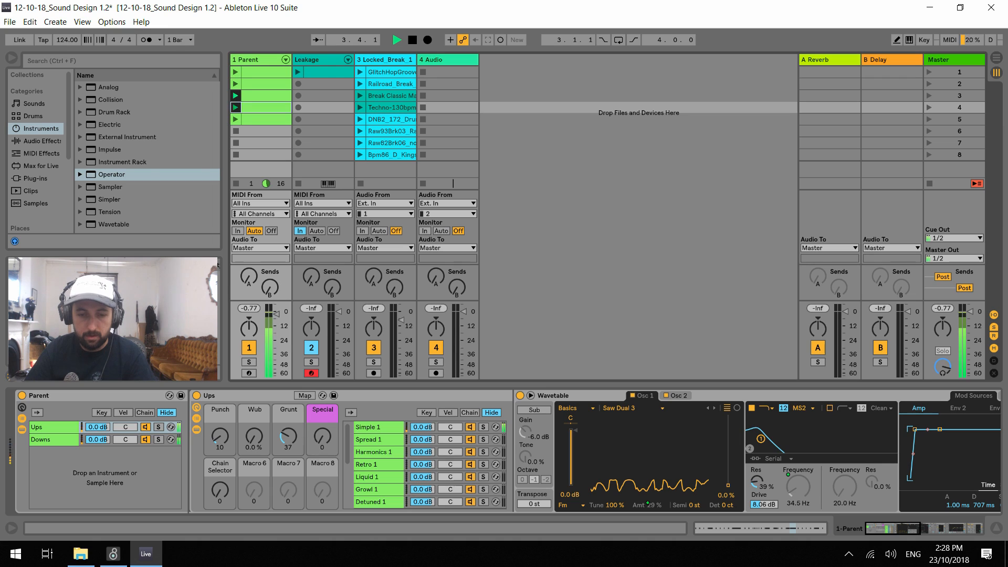
Audition the Ups macros with Chain Selector at 0 and 7, ending with Punch 24, Wub 0%, Grunt 23 and Special 28
drag(326, 443, 326, 431)
drag(245, 443, 287, 433)
click(220, 490)
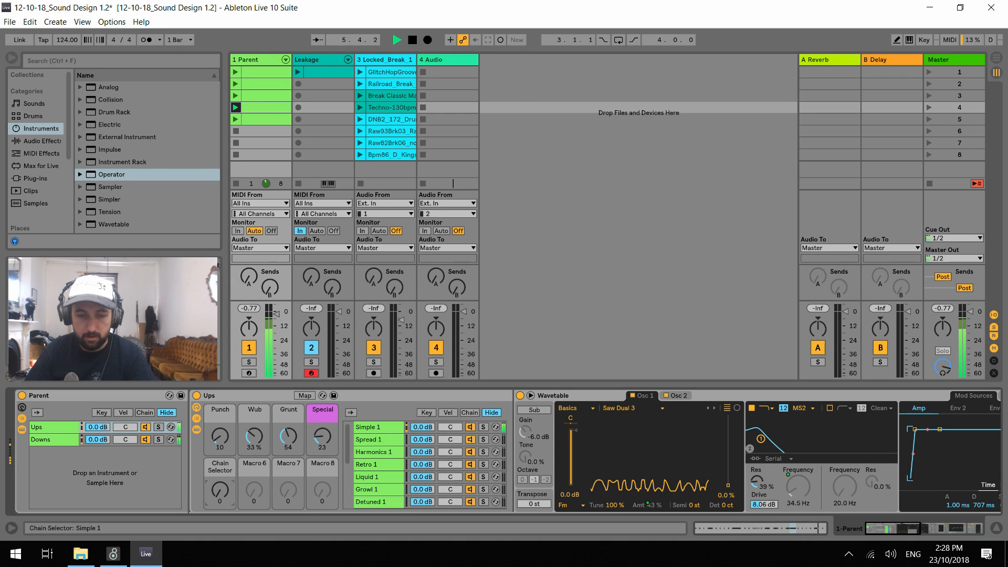
drag(251, 439, 226, 431)
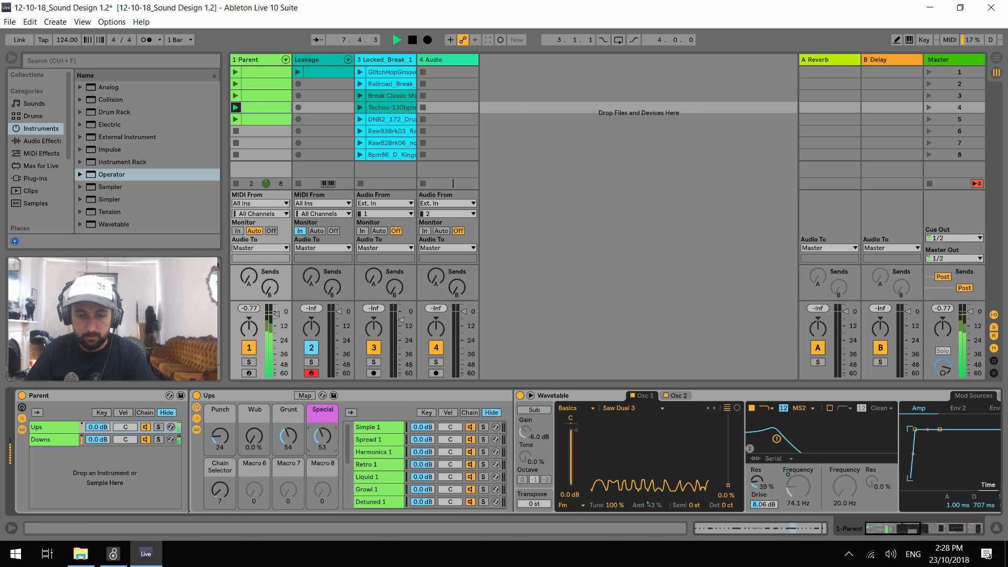
drag(288, 435, 288, 452)
Sweep the Ups macros on other chains, ending with Chain Selector 5, Punch 0, Wub 0%, Grunt 83 and Special 111
drag(222, 488, 222, 492)
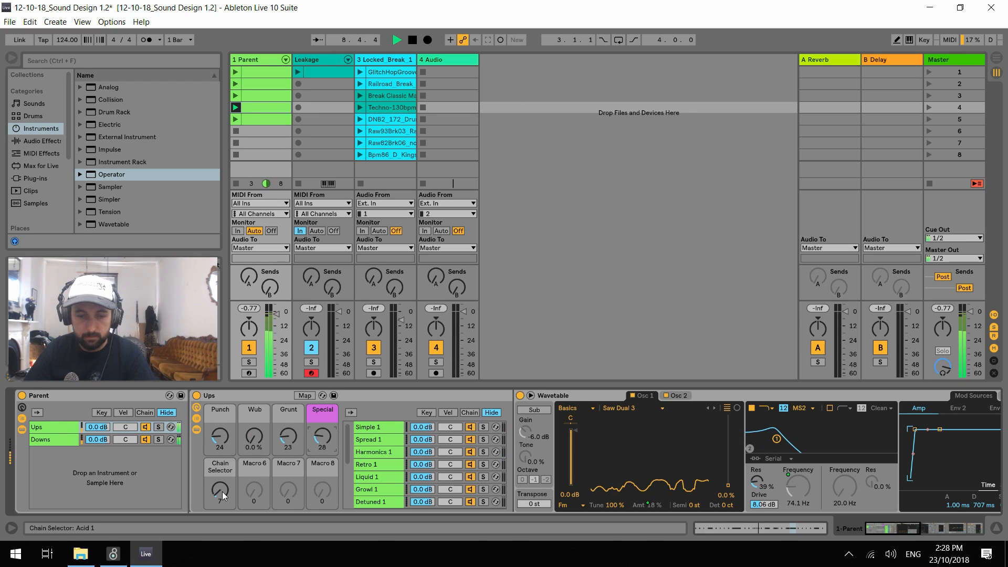
drag(223, 444, 222, 438)
drag(320, 438, 320, 451)
drag(224, 442, 250, 407)
drag(224, 446, 289, 409)
drag(321, 441, 322, 385)
drag(252, 441, 252, 473)
drag(221, 437, 223, 462)
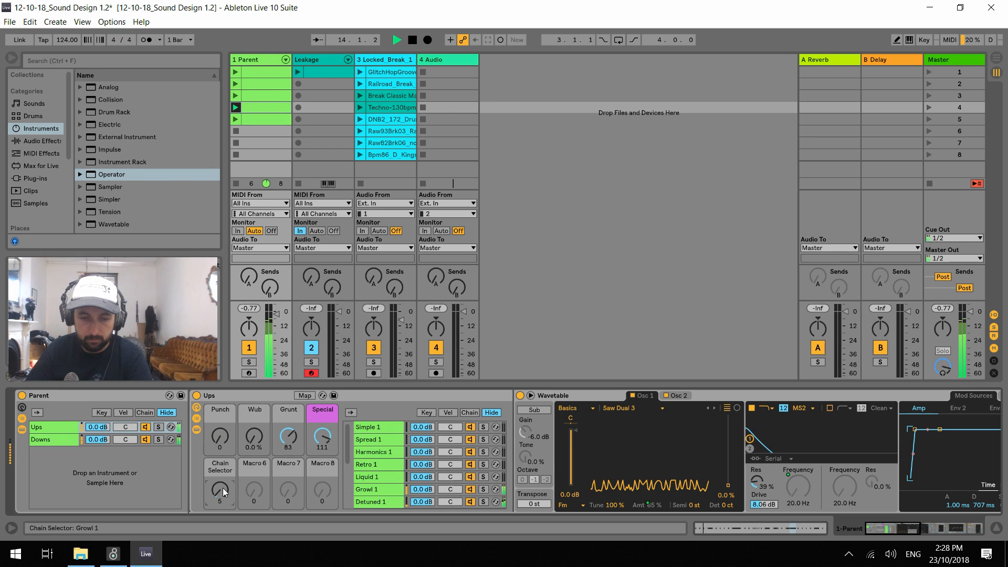
Set the Ups macros to Punch 127, Wub 41%, Grunt 0 and Special 0, with the Chain Selector at 4
drag(220, 436, 220, 388)
drag(288, 438, 289, 480)
drag(322, 438, 258, 409)
drag(223, 491, 223, 494)
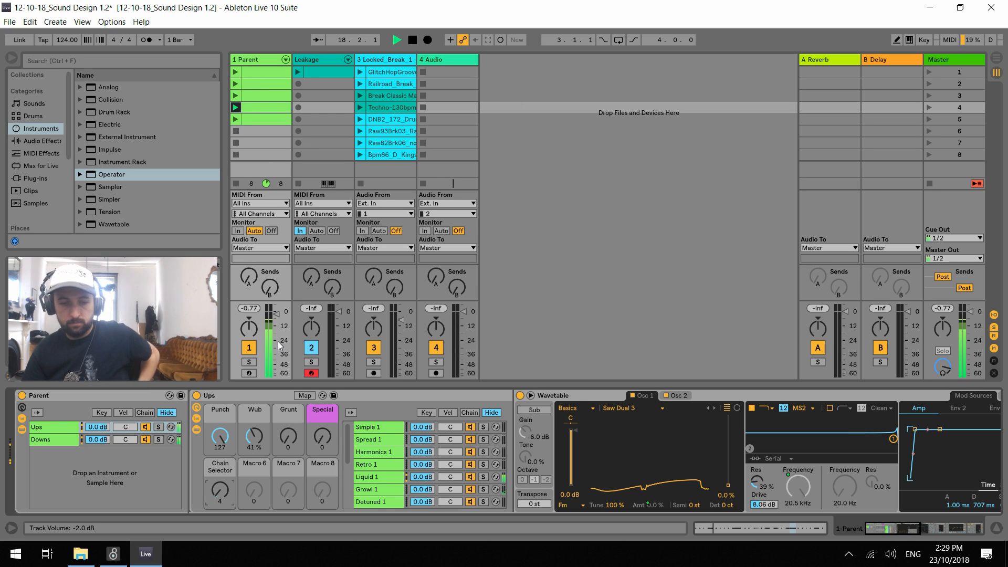
Solo the Retro 2 chain briefly, clear the solo, and raise the Ups Chain Selector to 11 to play that chain
scroll(431, 467, down, 5)
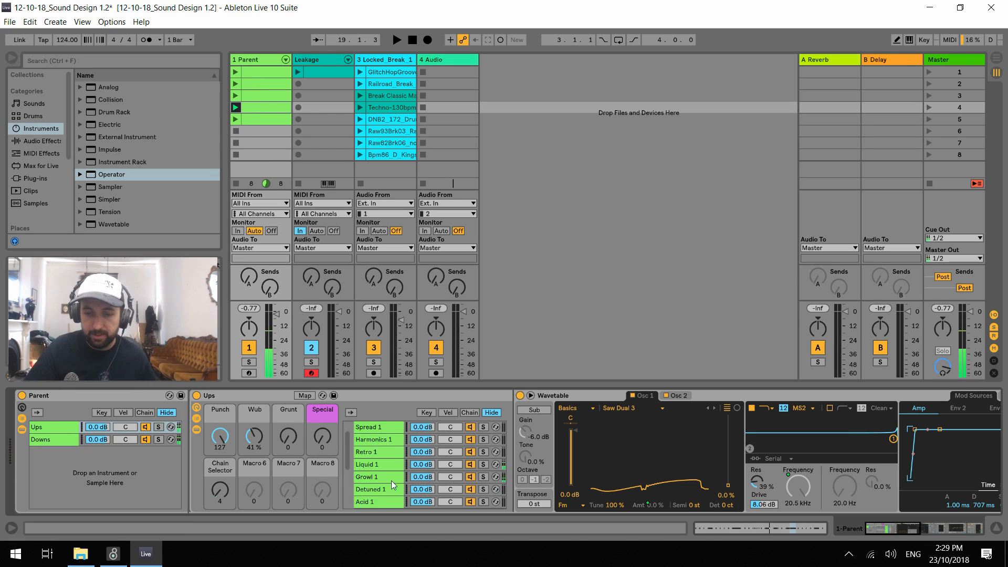
click(484, 479)
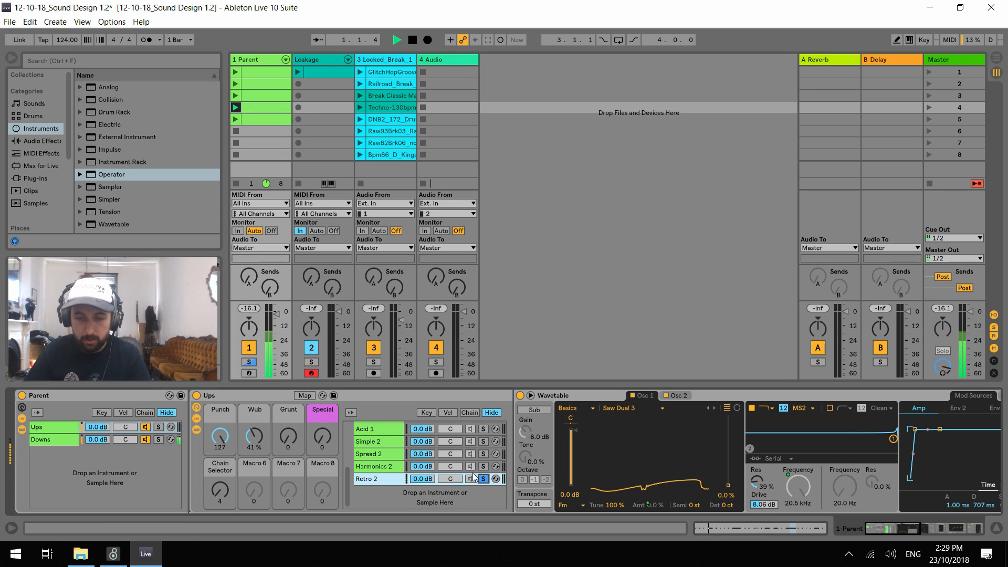
click(221, 488)
key(Up)
key(Up)
key(Up)
key(Up)
key(Up)
key(Up)
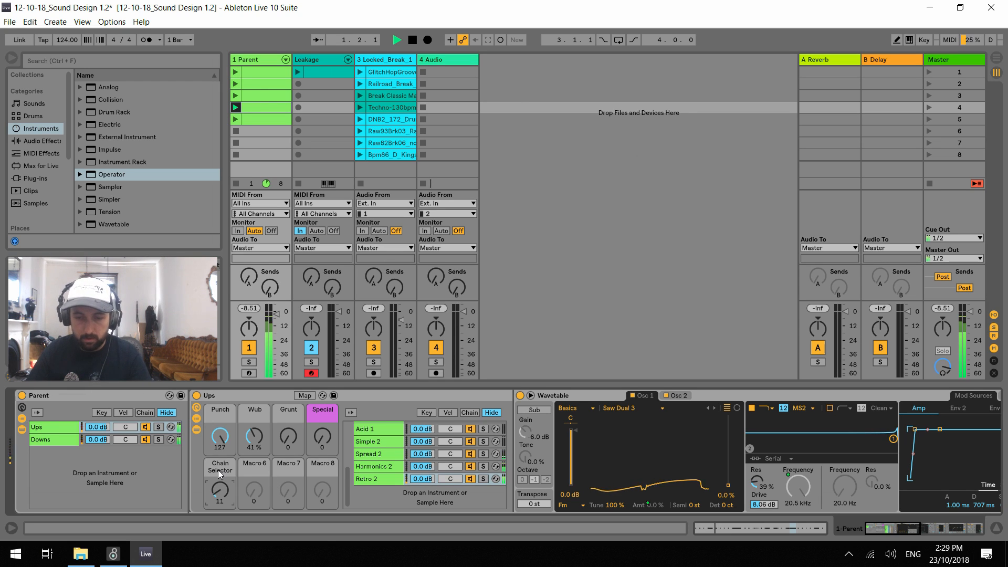
Set the Punch macro to 36, Wub to 0% and Special to 0 on the Ups rack
click(254, 436)
drag(255, 436, 254, 473)
drag(220, 436, 221, 484)
mouse_move(322, 437)
mouse_down()
mouse_move(323, 407)
mouse_move(322, 440)
mouse_up()
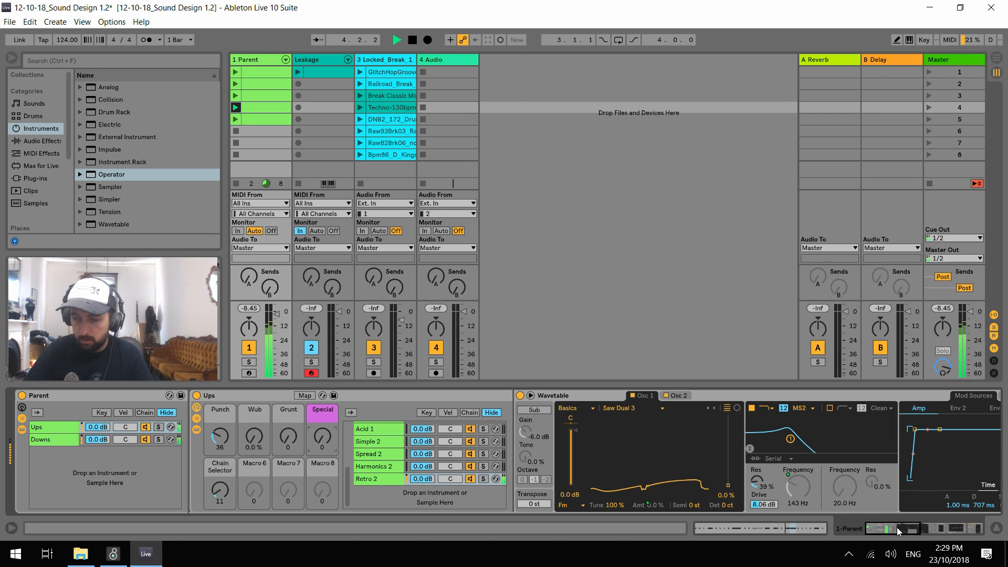
Set the Retro 2 chain's Chorus Dry/Wet to 29% and its Wavetable Osc 2 position to 52%
click(530, 395)
scroll(891, 530, down, 3)
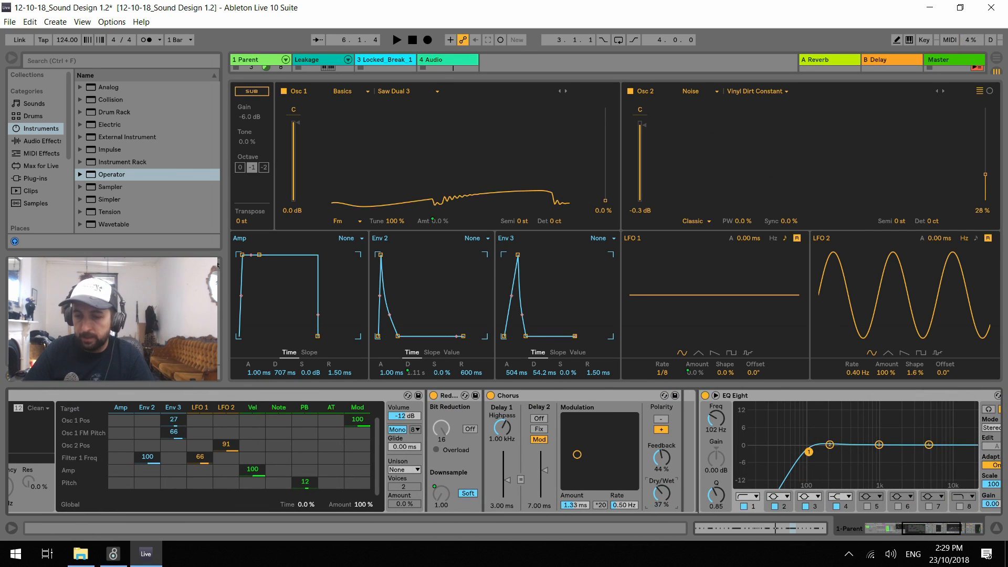
key(space)
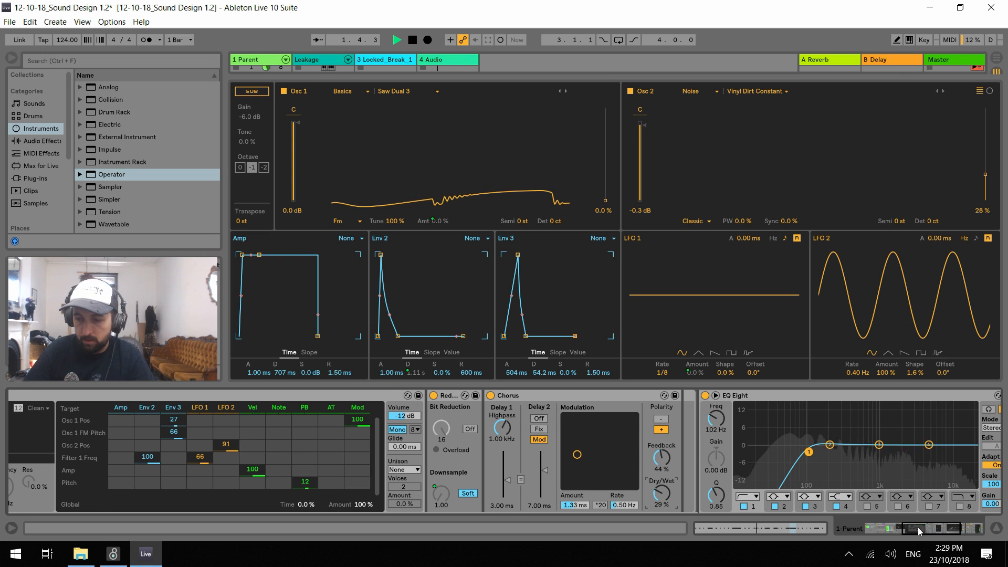
scroll(918, 528, up, 3)
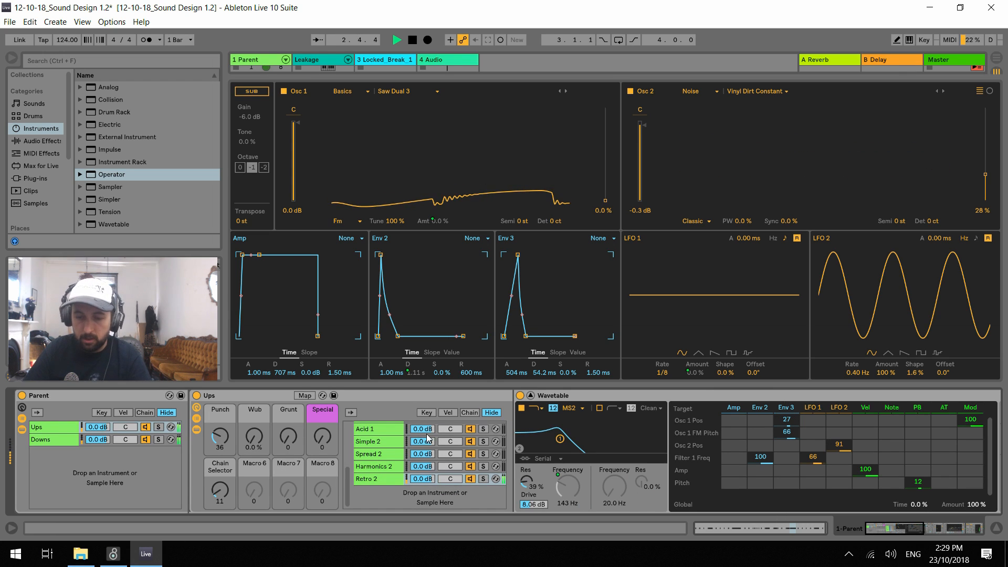
key(space)
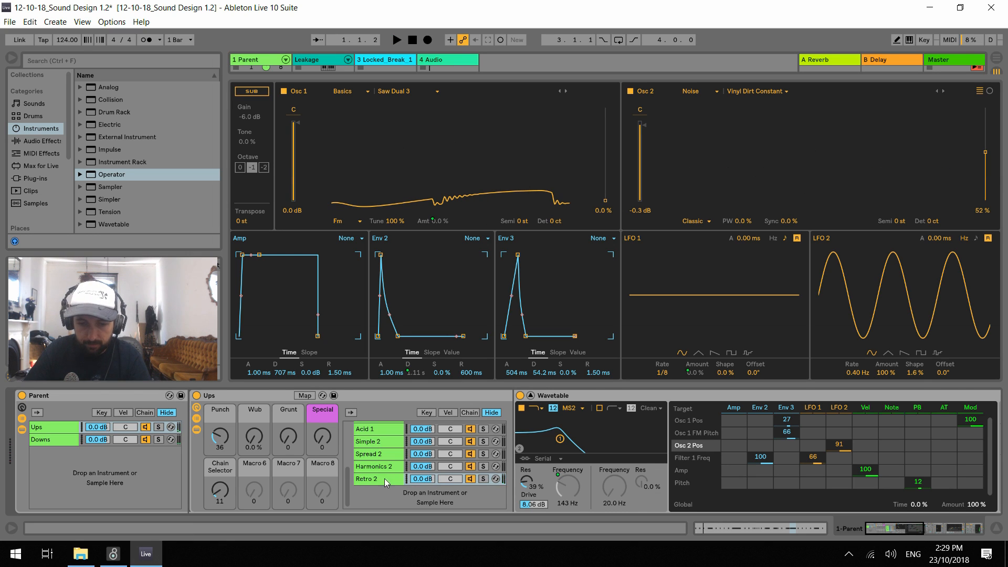
Compare the Wavetable settings of the Harmonics 2 and Retro 2 chains, and save the Live Set
click(376, 467)
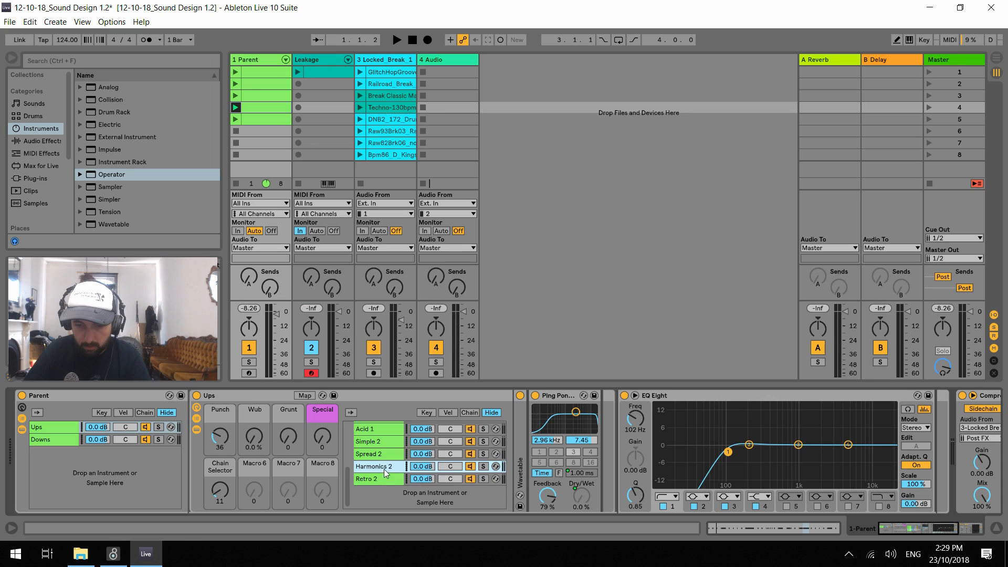
double_click(519, 460)
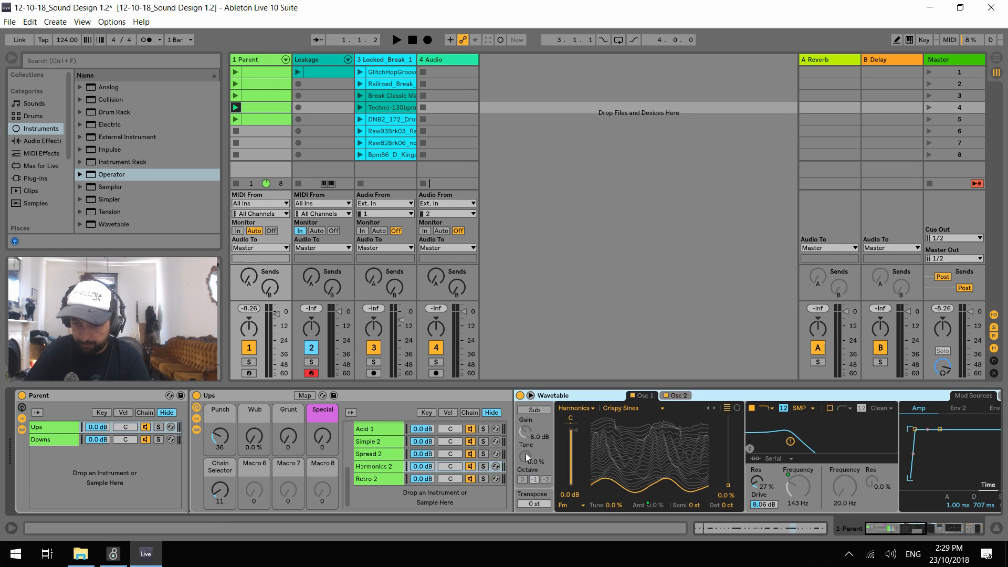
click(389, 474)
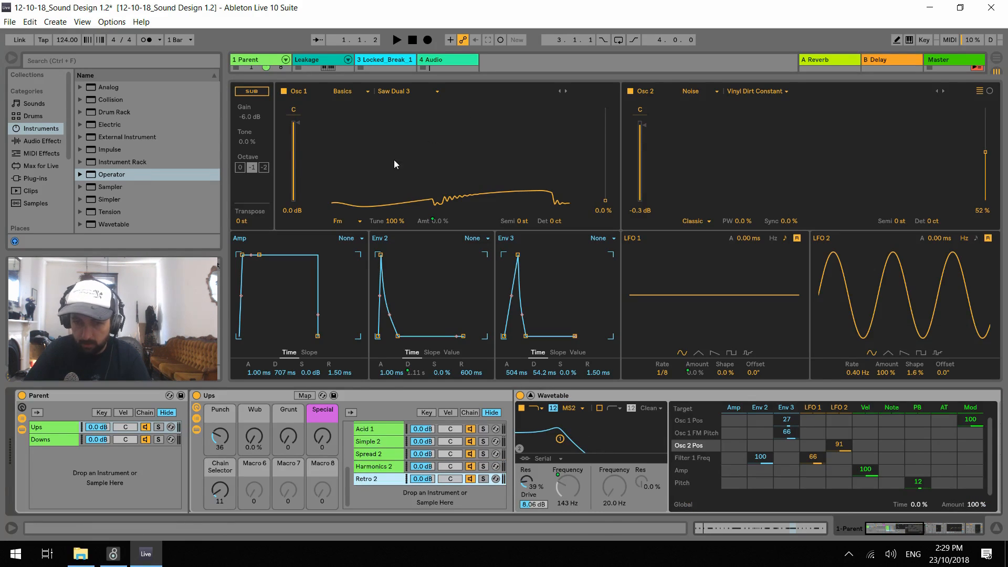
click(530, 396)
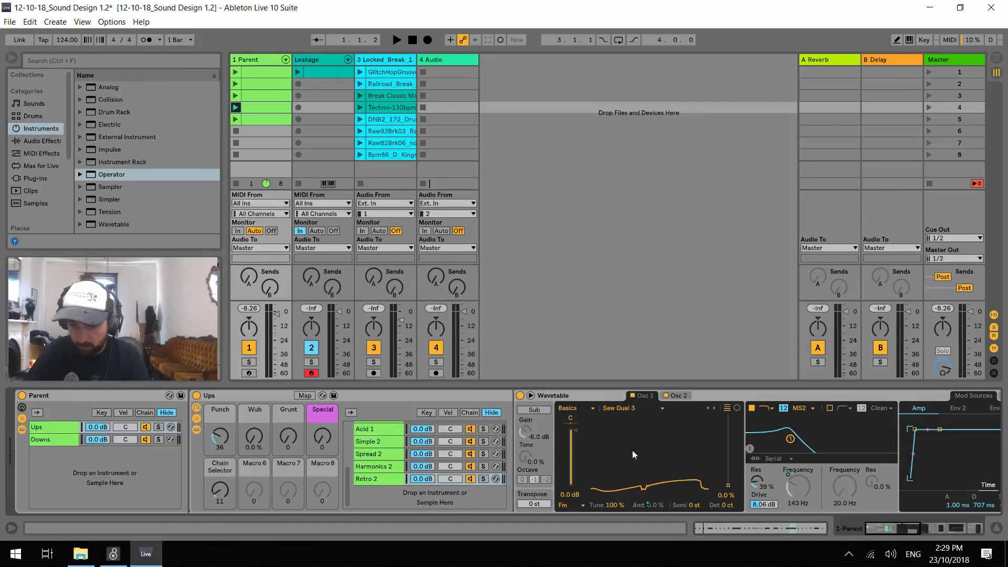
click(531, 397)
key(ctrl+s)
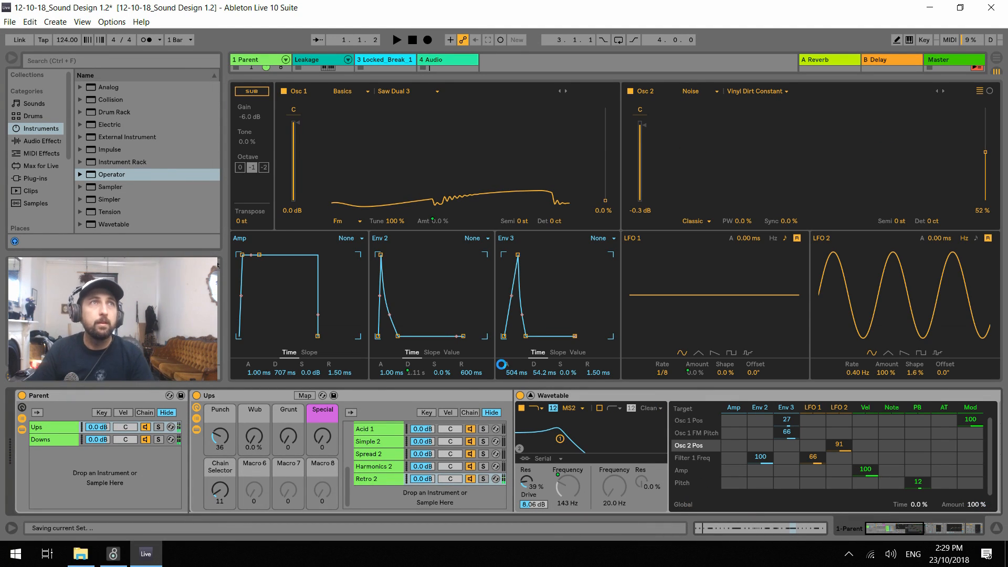
Play the Retro 2 chain and set Punch to 13, Wub to 91%, Grunt to 66, Special to 32 and LFO 1 rate to 1/24
key(space)
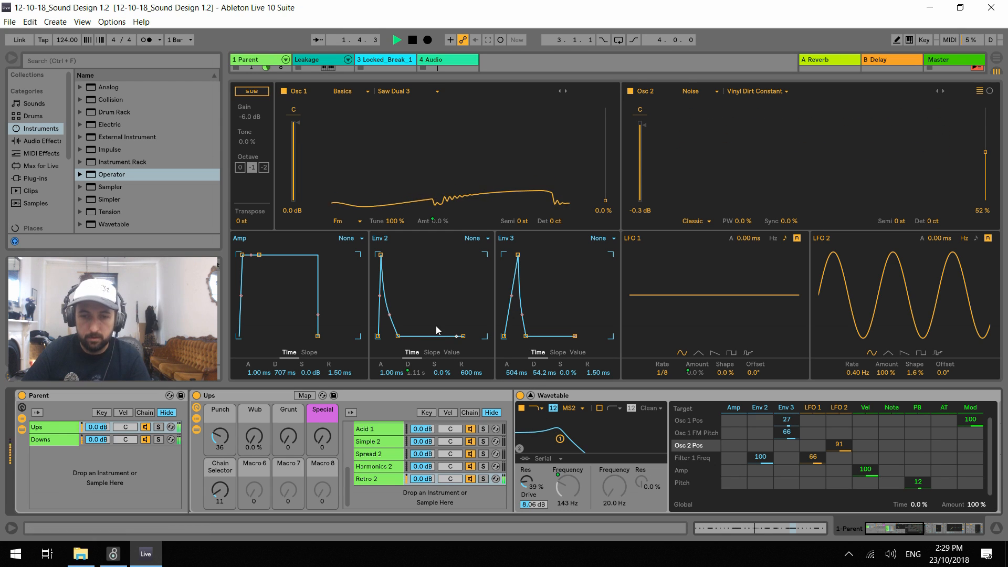
mouse_move(220, 436)
mouse_down()
mouse_move(220, 424)
mouse_move(220, 450)
mouse_move(221, 442)
mouse_up()
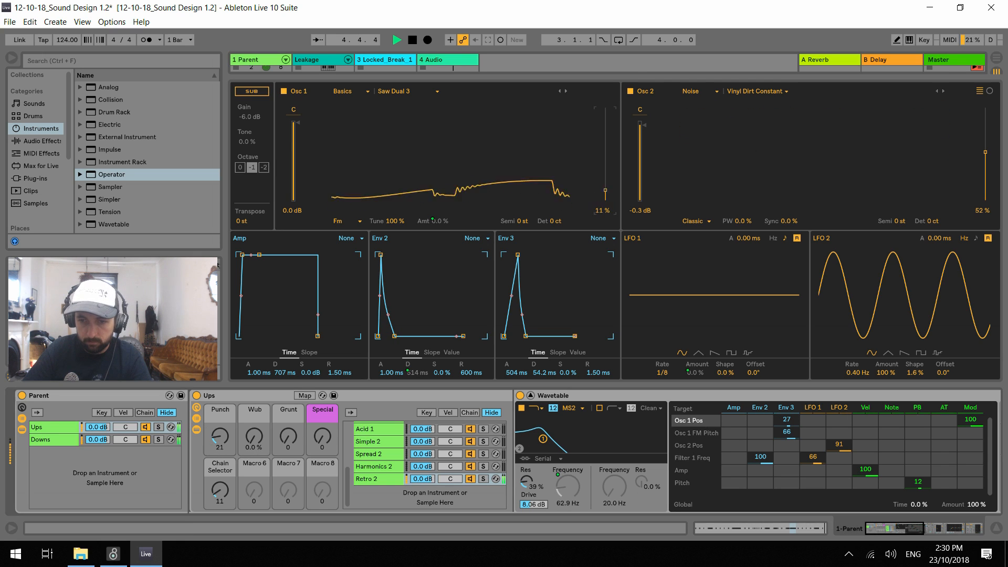
drag(290, 438, 288, 415)
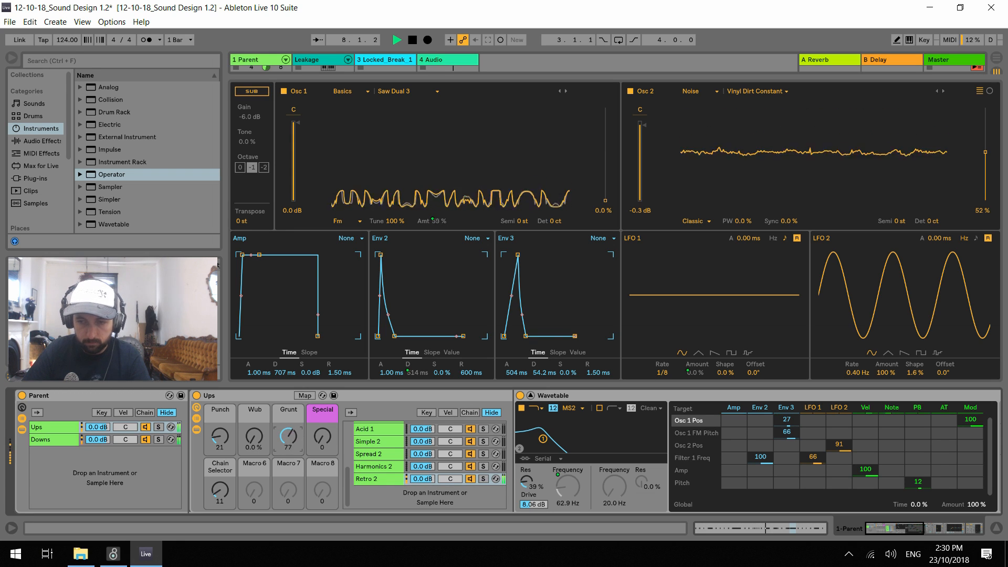
drag(323, 438, 323, 403)
drag(288, 442, 289, 402)
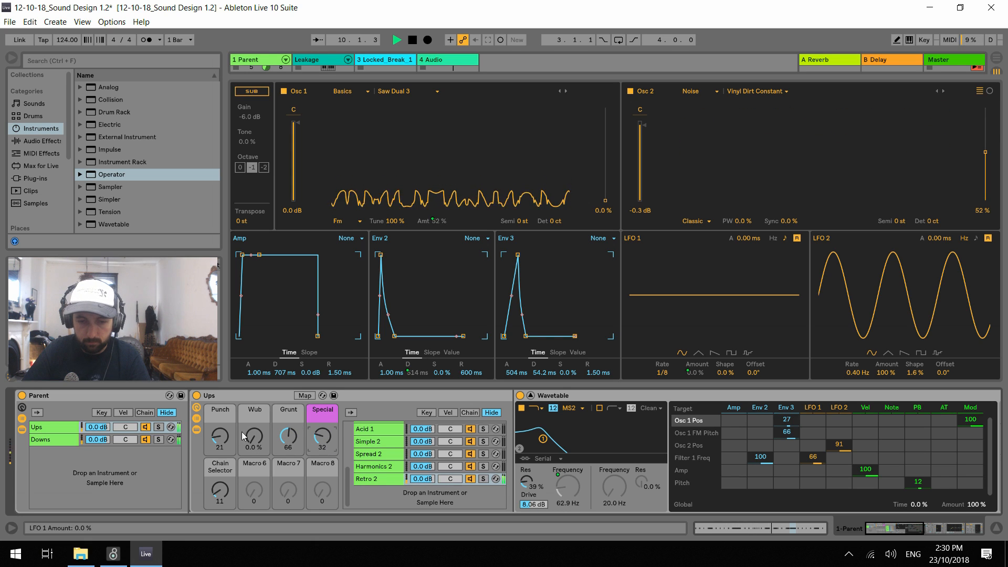
drag(251, 443, 251, 396)
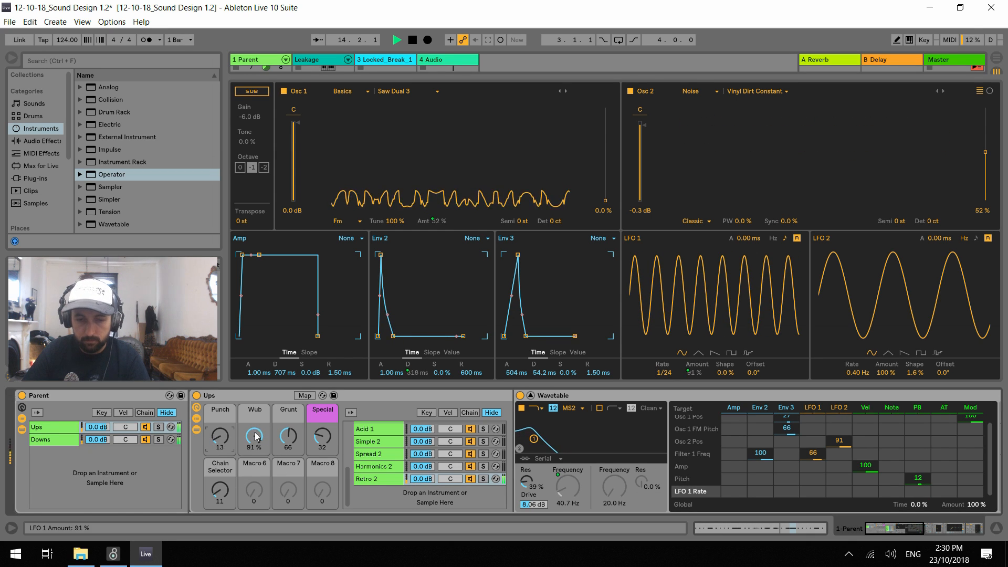
Play the Retro 2 chain and set the Ups macros to Punch 127, Wub 0%, Grunt 0 and Special 0
drag(254, 436, 254, 504)
drag(221, 453, 221, 446)
key(space)
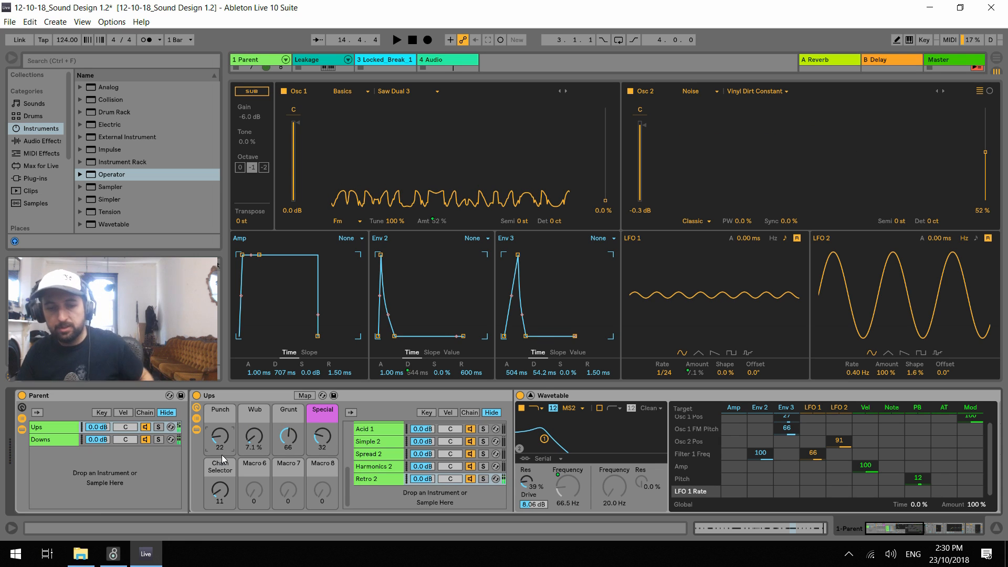
key(space)
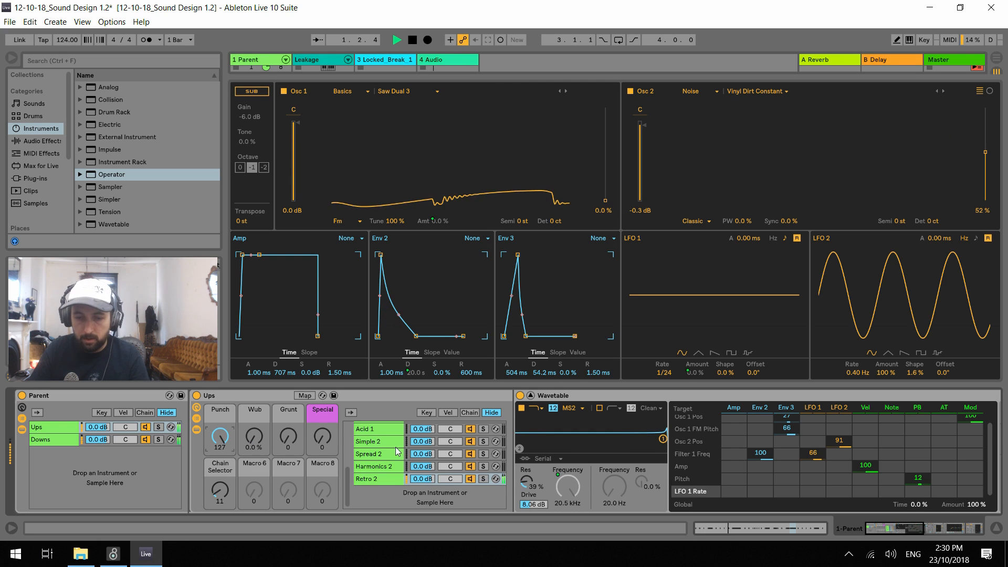
Duplicate the Liquid 1 chain to the end of the Ups chain list and rename the copy Liquid 2
scroll(396, 462, up, 3)
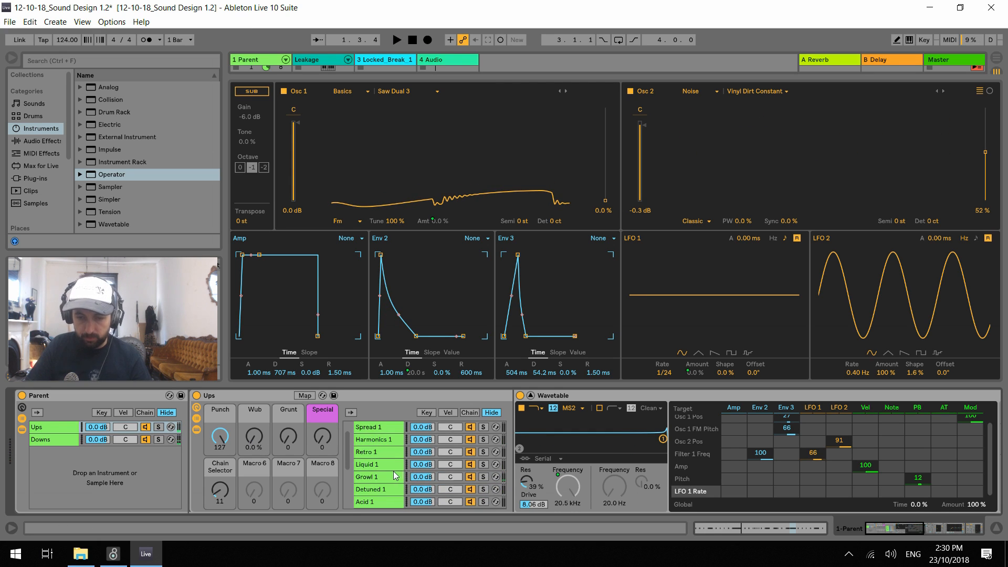
click(382, 466)
scroll(382, 457, down, 1)
drag(374, 443, 383, 501)
key(BackSpace)
text(Liquid 2)
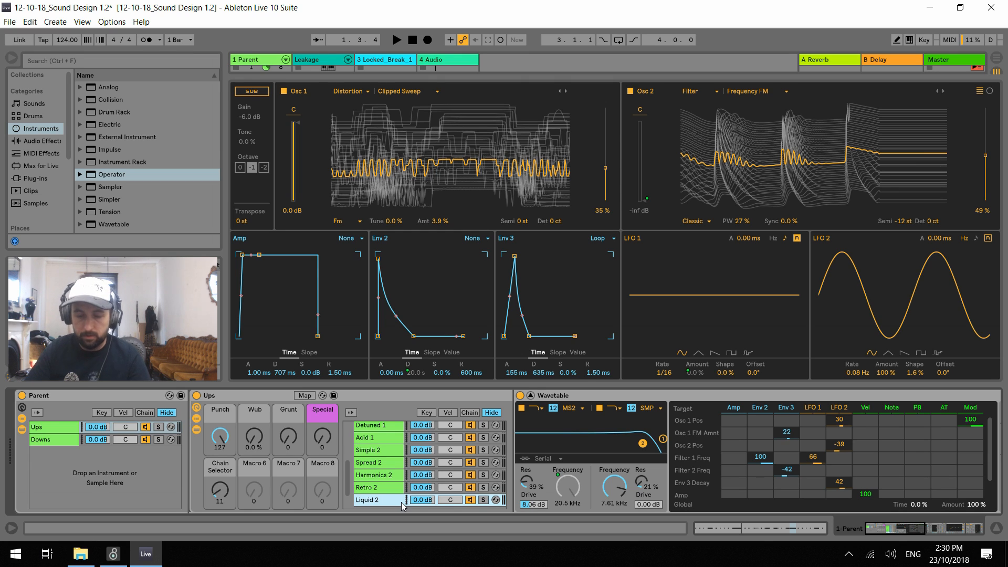
Set the Chain Selector macro and the Liquid 2 chain's zone to 12, and solo that chain during playback
click(483, 500)
key(space)
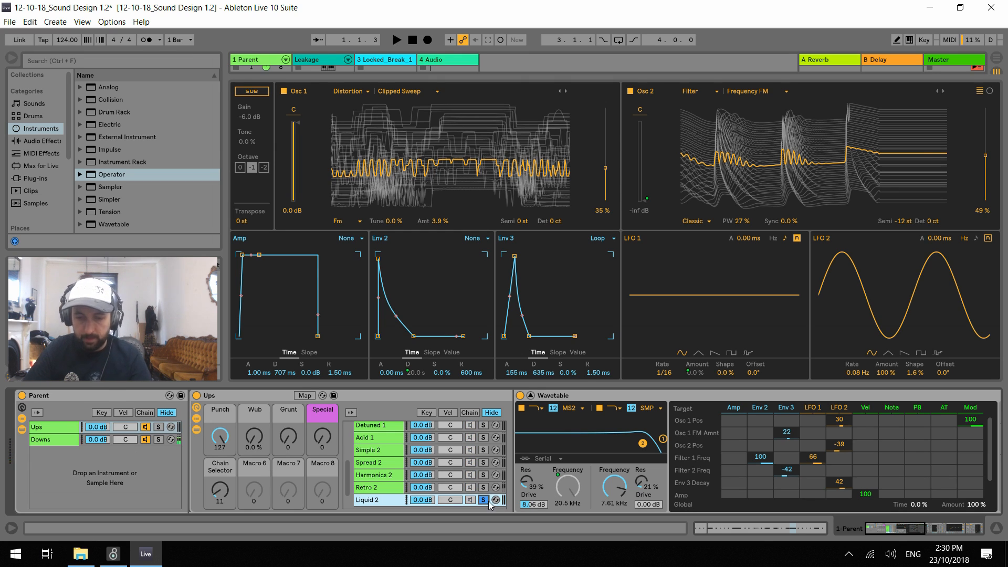
click(225, 492)
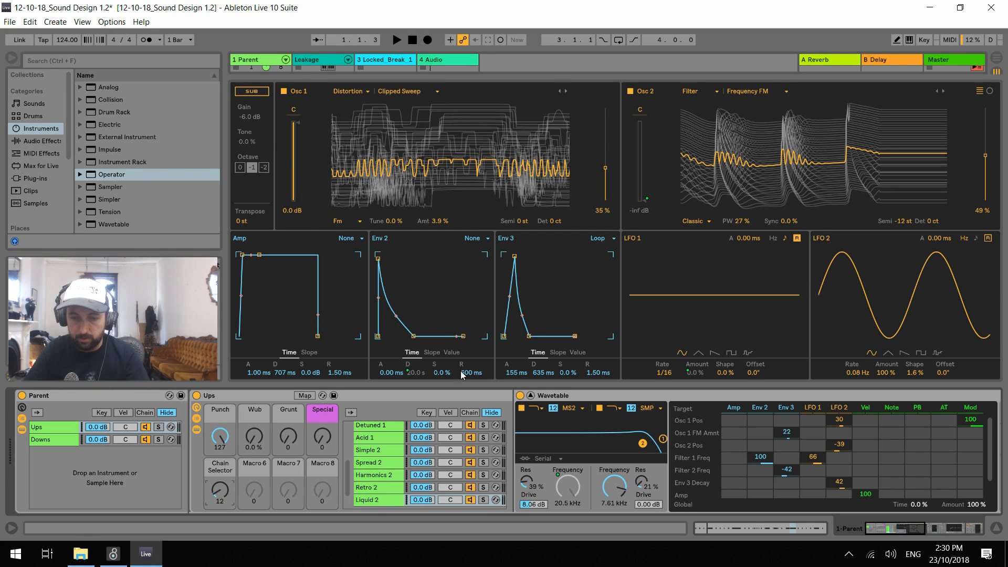
click(470, 413)
drag(521, 502, 543, 503)
key(space)
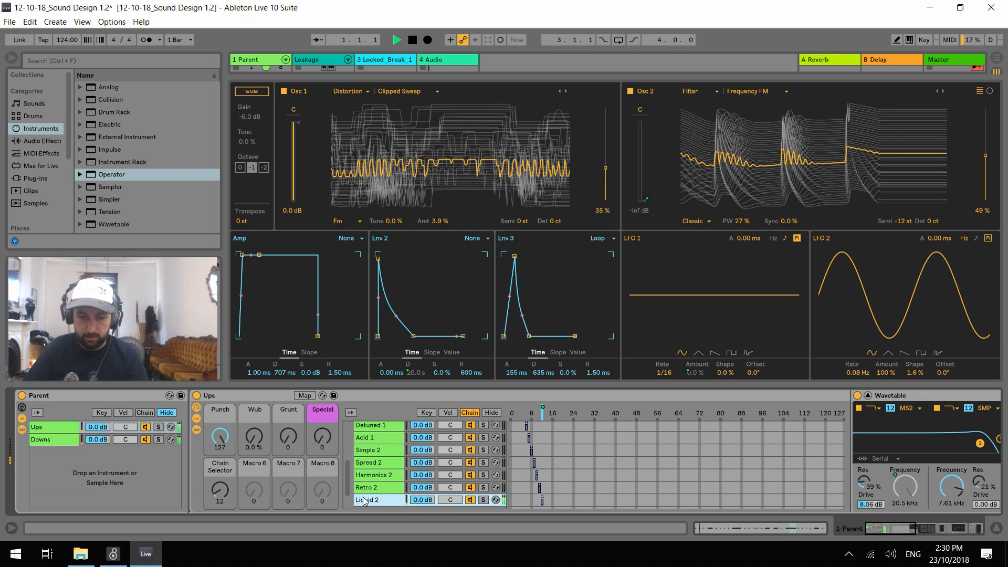
click(483, 500)
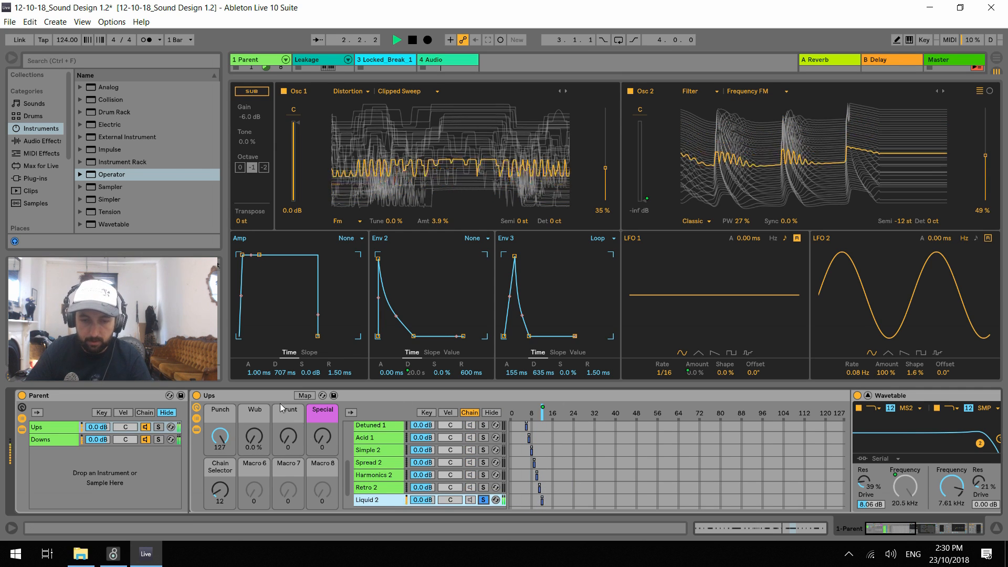
Delete the Flanger between Wavetable and EQ Eight in the Liquid 2 chain, and restart playback
click(471, 413)
click(530, 396)
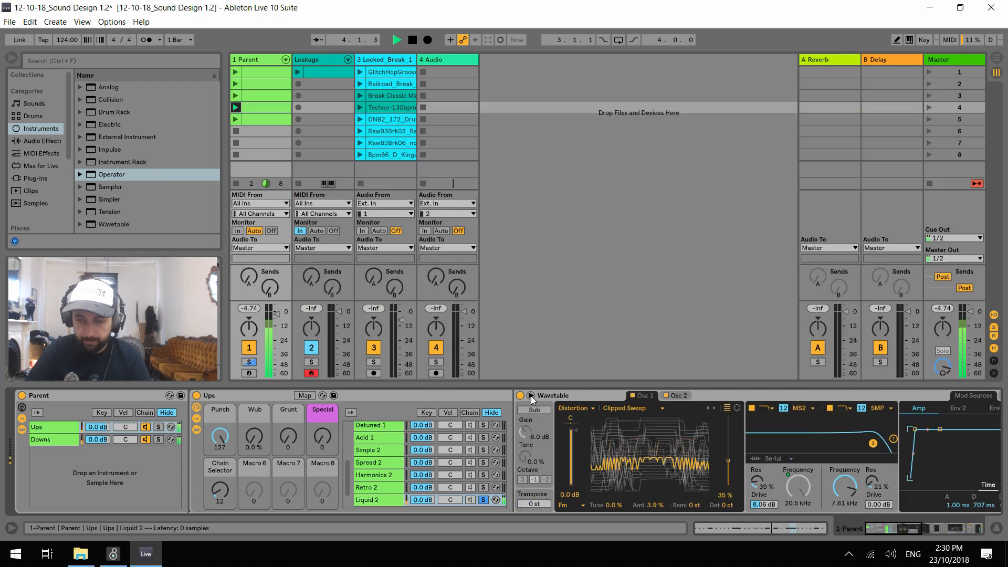
drag(904, 530, 923, 528)
click(770, 398)
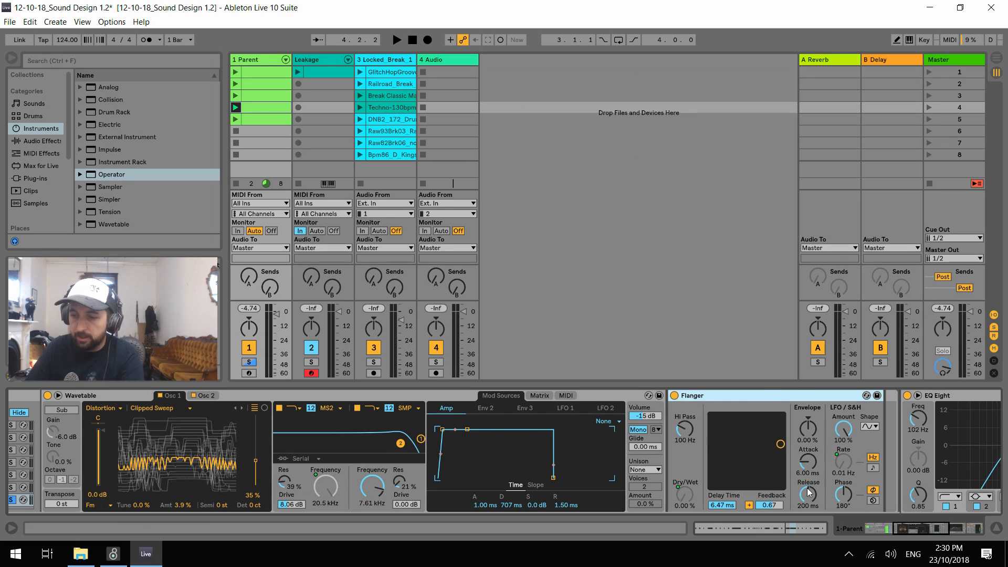
drag(912, 525, 894, 527)
key(space)
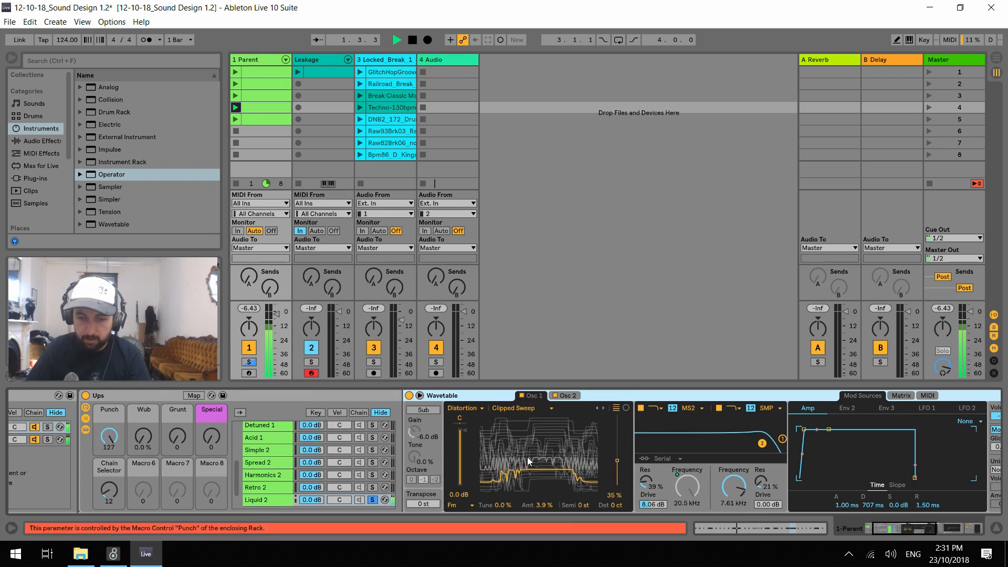
Unmap Liquid 2's Wavetable Osc 2 gain from the Grunt macro and turn off Osc 2
click(419, 396)
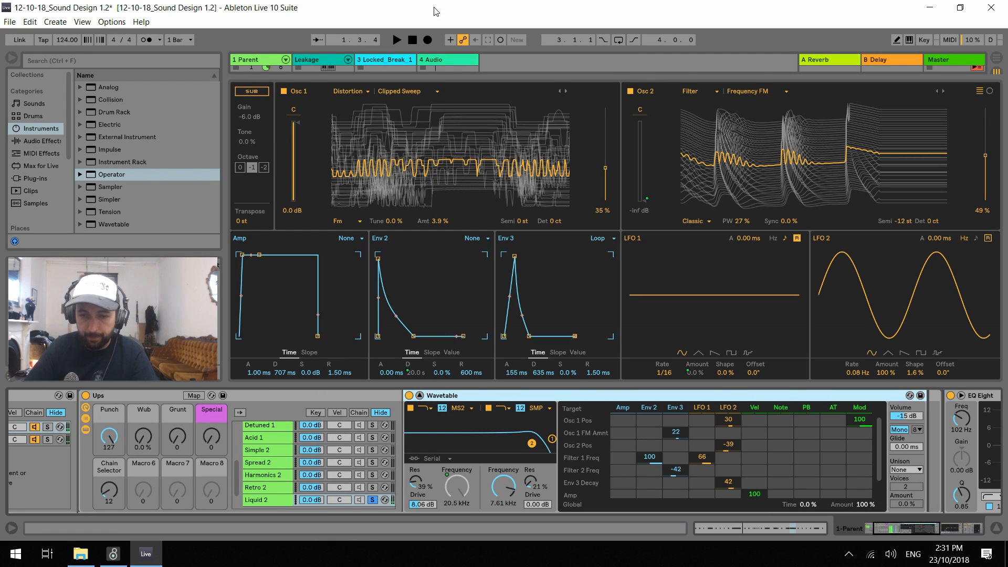
right_click(644, 200)
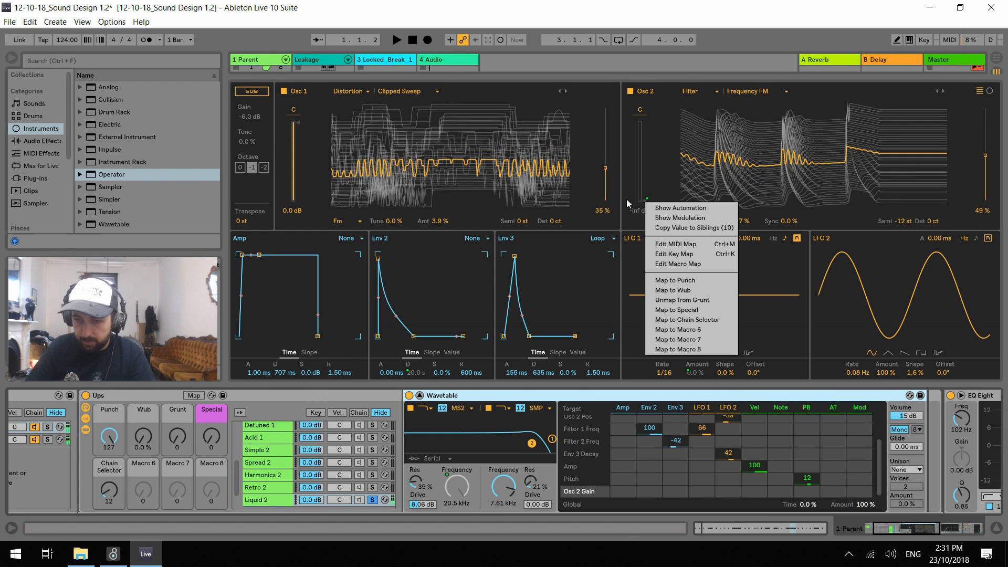
click(700, 300)
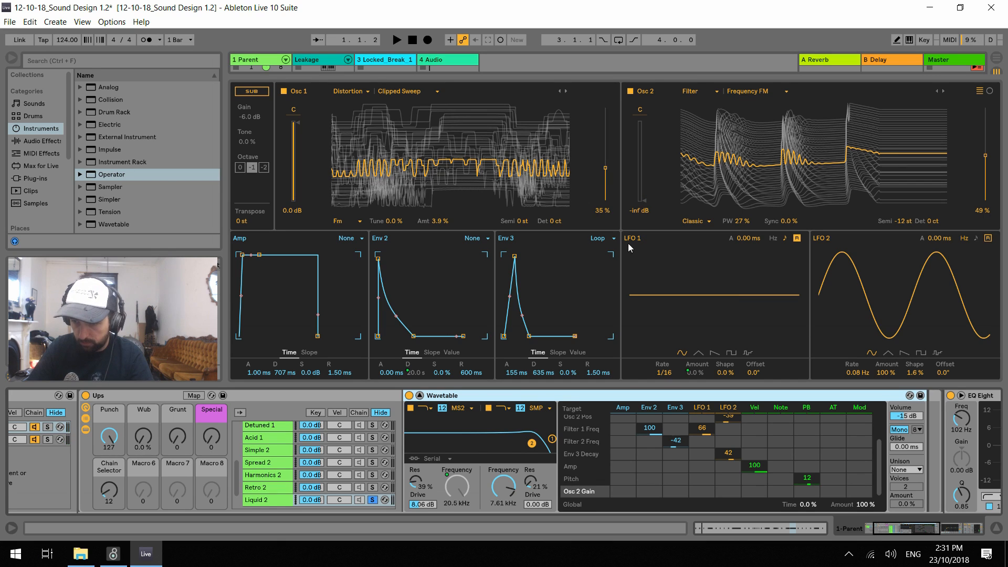
drag(177, 436, 177, 434)
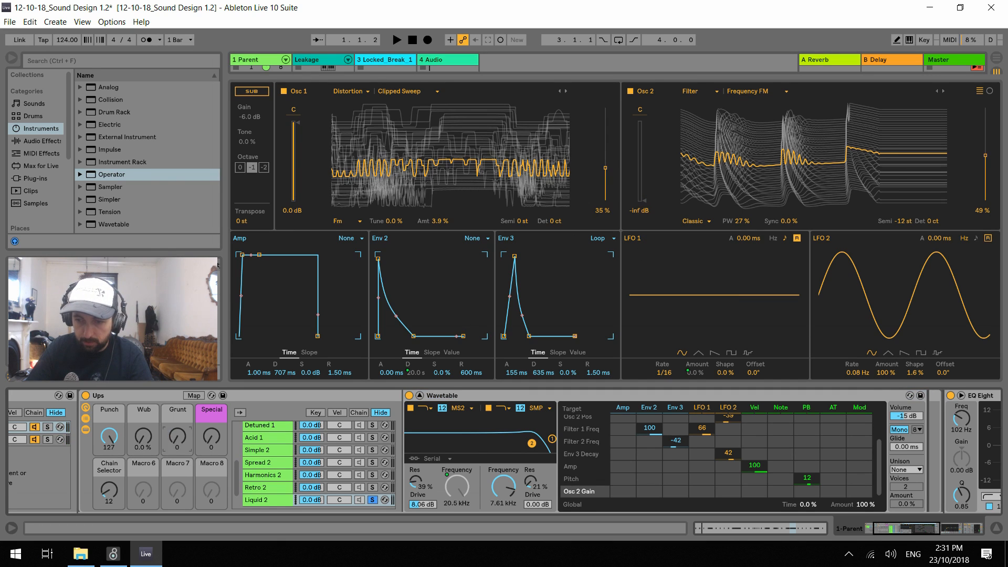
key(space)
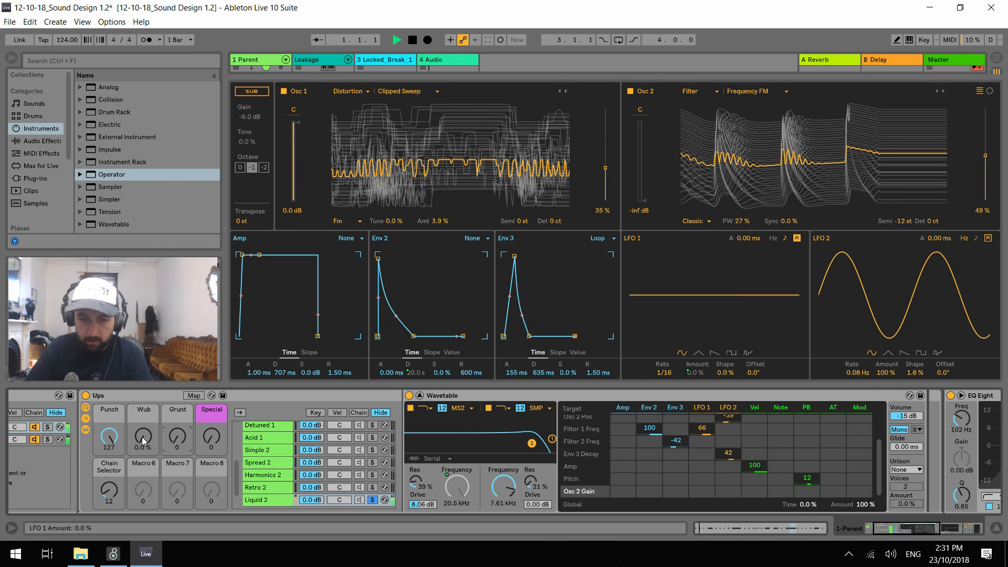
click(109, 437)
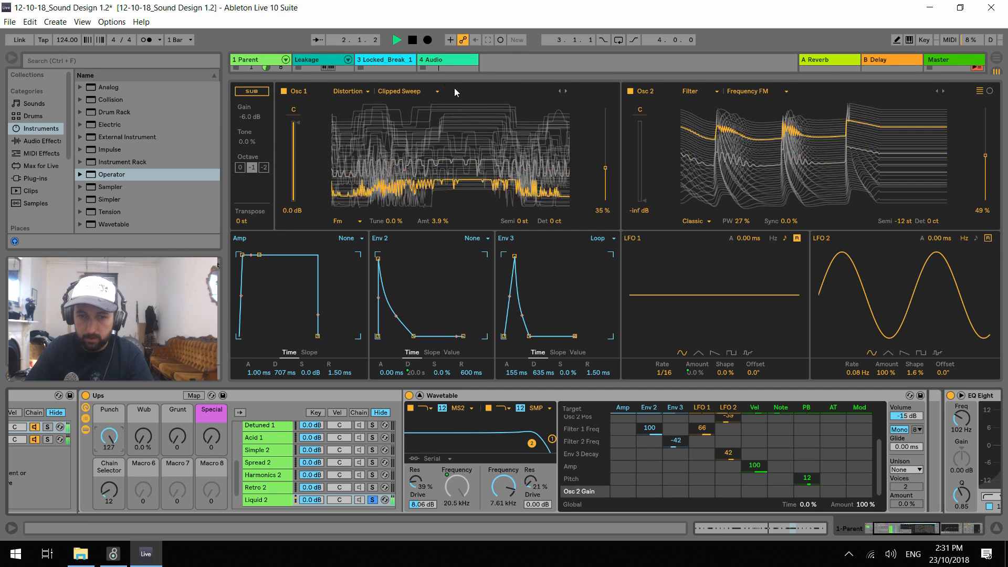
click(630, 91)
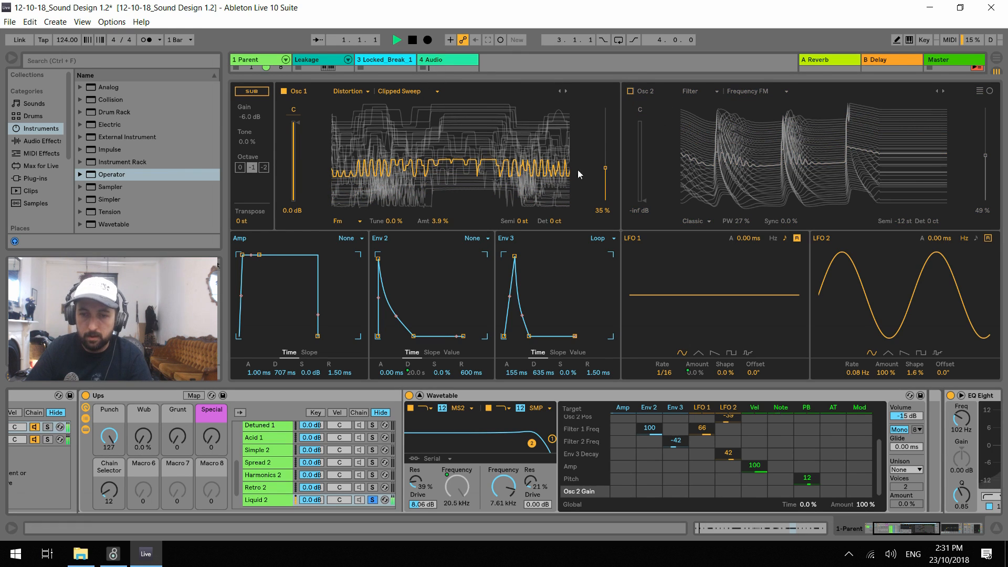
Set Liquid 2's Osc 1 FM amount to 0.0% and its wavetable to Westcost Fold
click(439, 221)
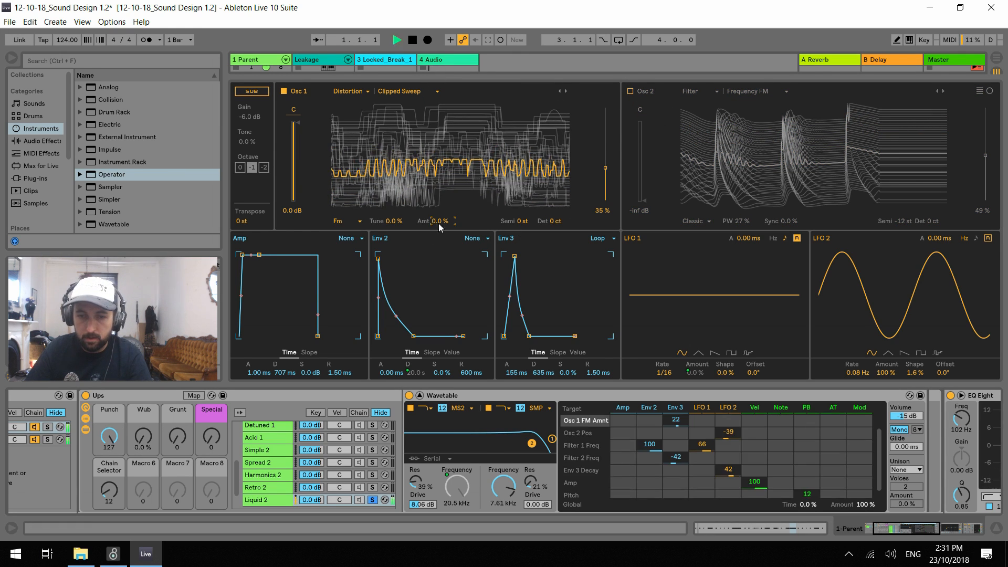
click(565, 91)
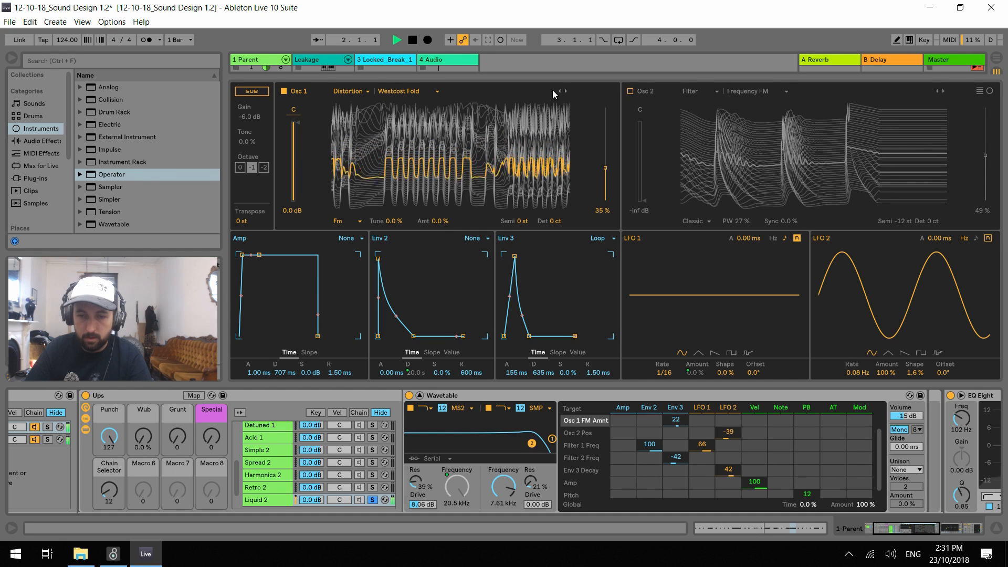
key(space)
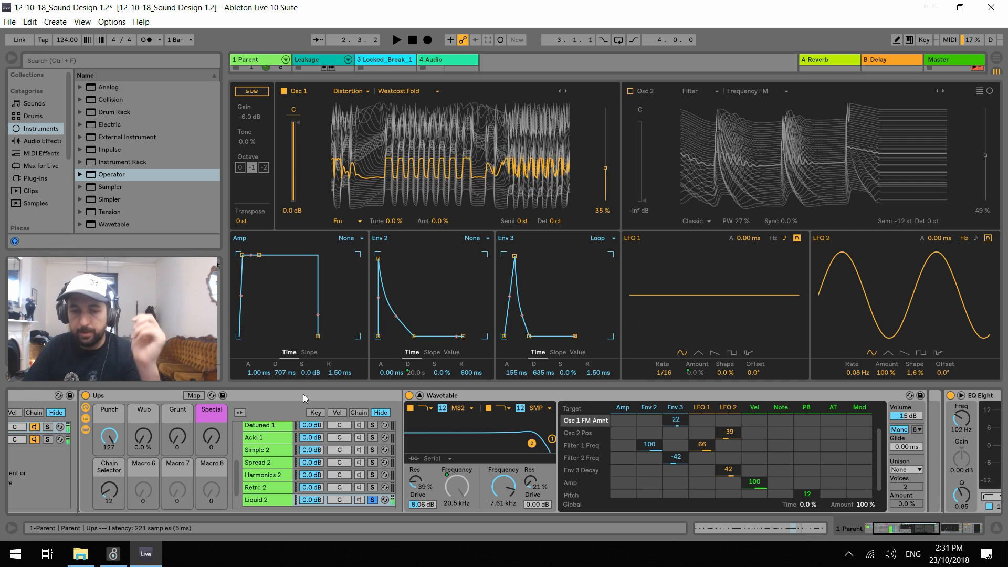
Create a MIDI clip in the Parent track's sixth slot with a one-beat G1 note at its start, and launch it
click(420, 396)
double_click(259, 130)
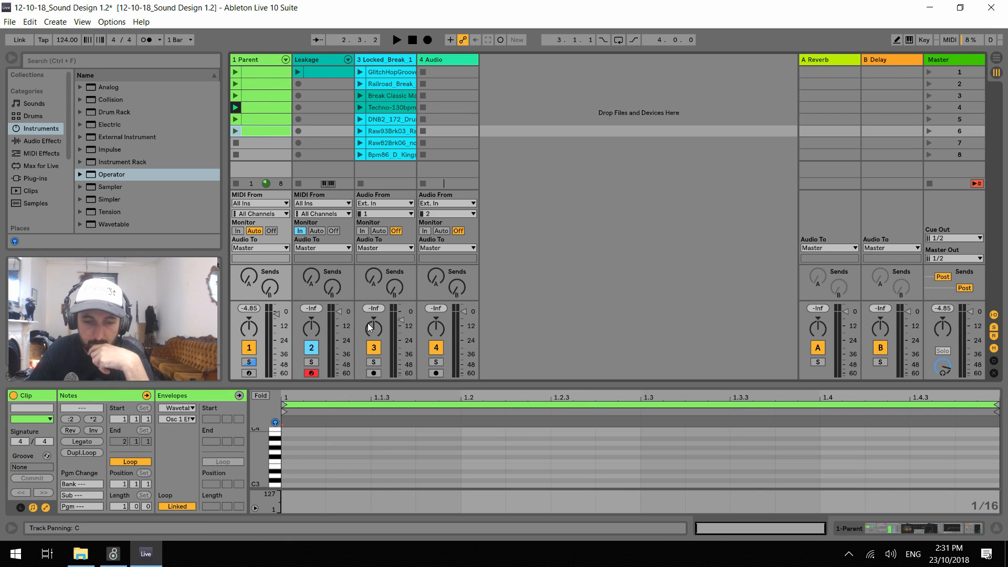
scroll(319, 468, down, 5)
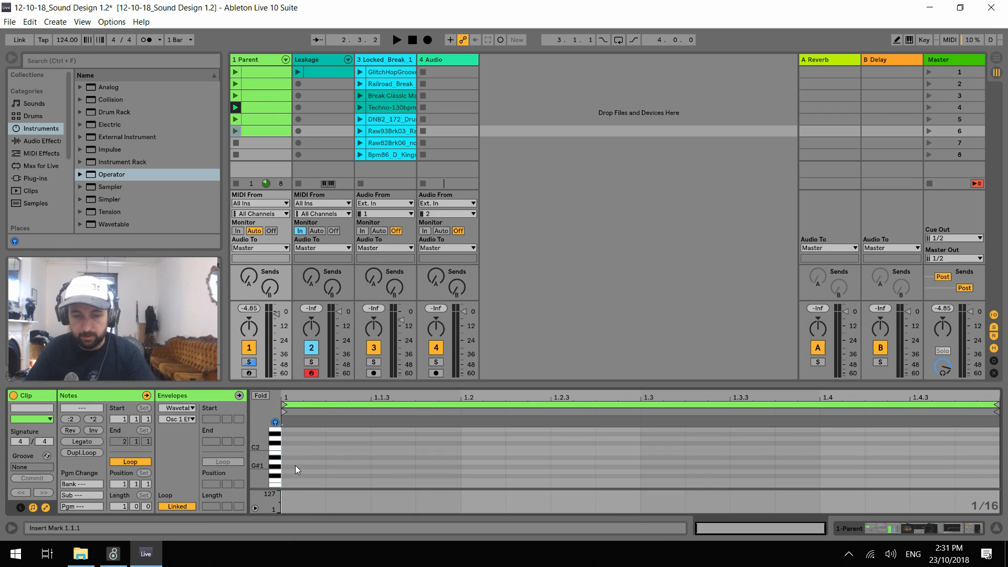
double_click(288, 472)
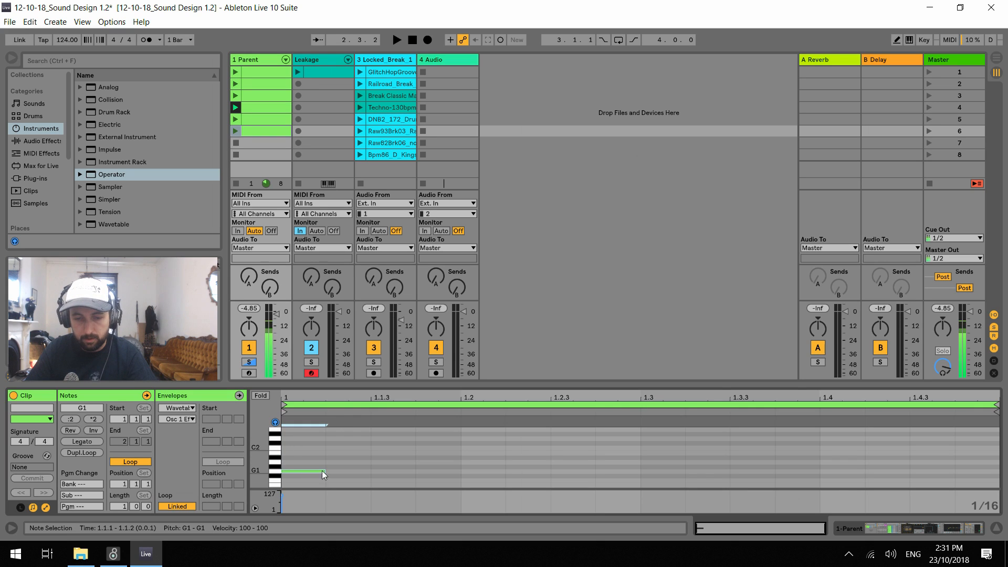
mouse_move(404, 470)
mouse_down()
mouse_move(641, 471)
mouse_move(461, 471)
mouse_up()
click(235, 131)
Duplicate the G1 note onto beat 2, lower the copy an octave to G0, and play the clip
key(ctrl+d)
key(shift+Down)
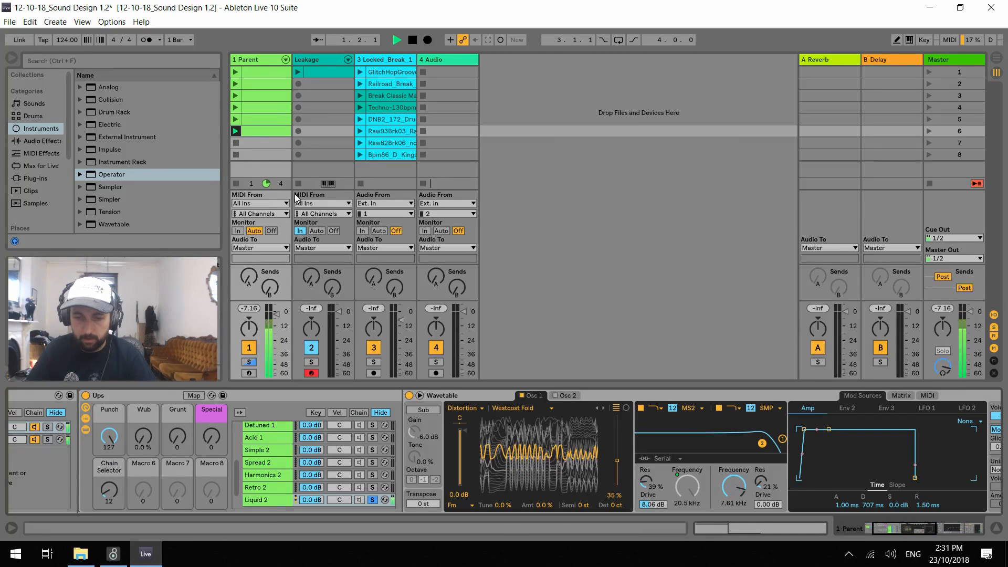
click(259, 135)
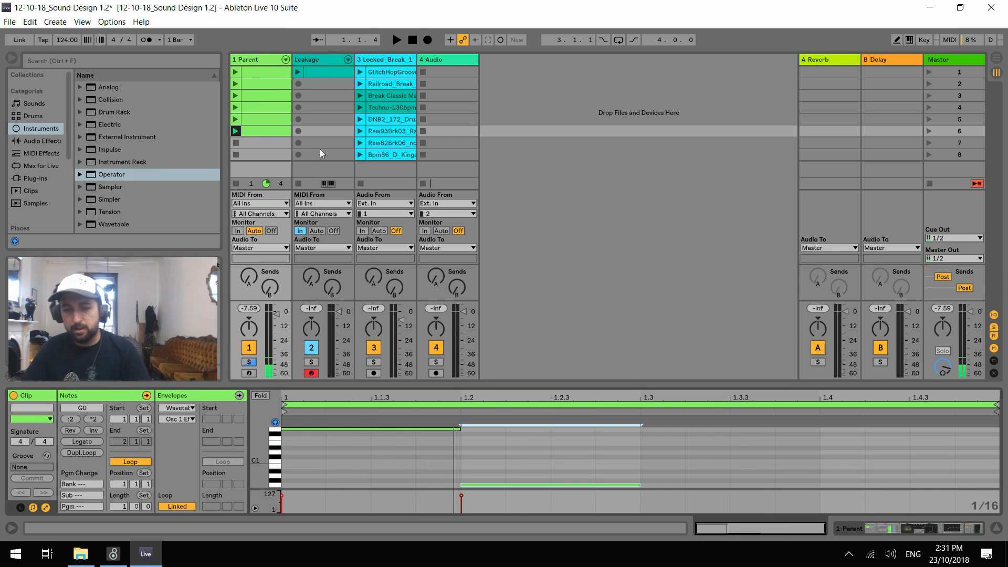
key(space)
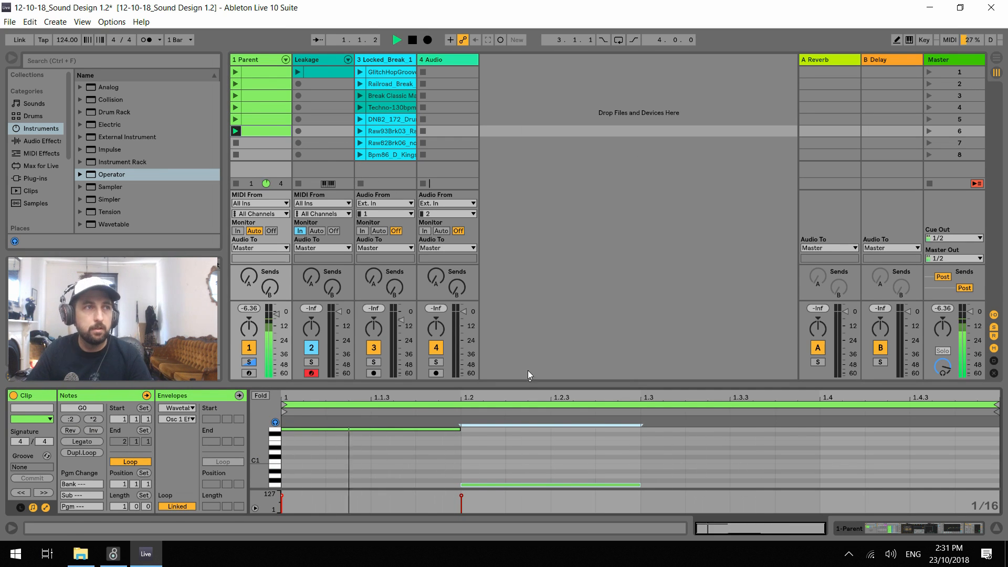
key(space)
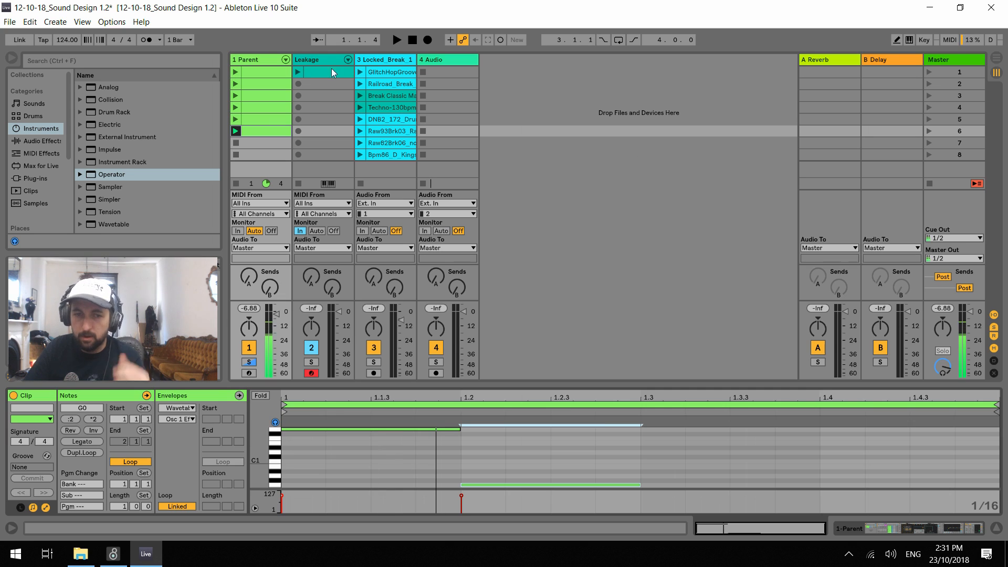
Set Env 3 of Liquid 2's Wavetable to loop mode None with an attack of 843 ms while playing the clip
key(shift+Tab)
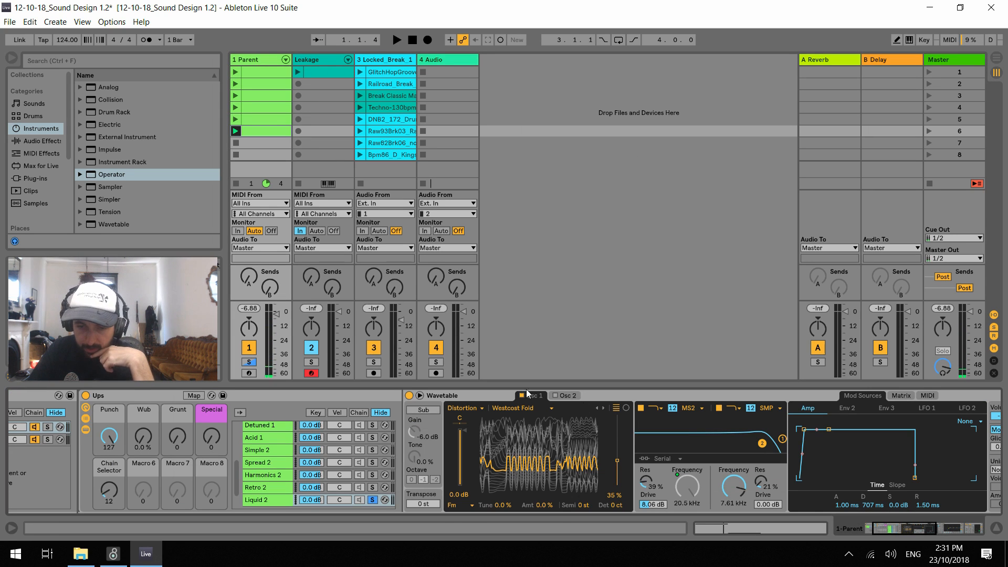
click(420, 396)
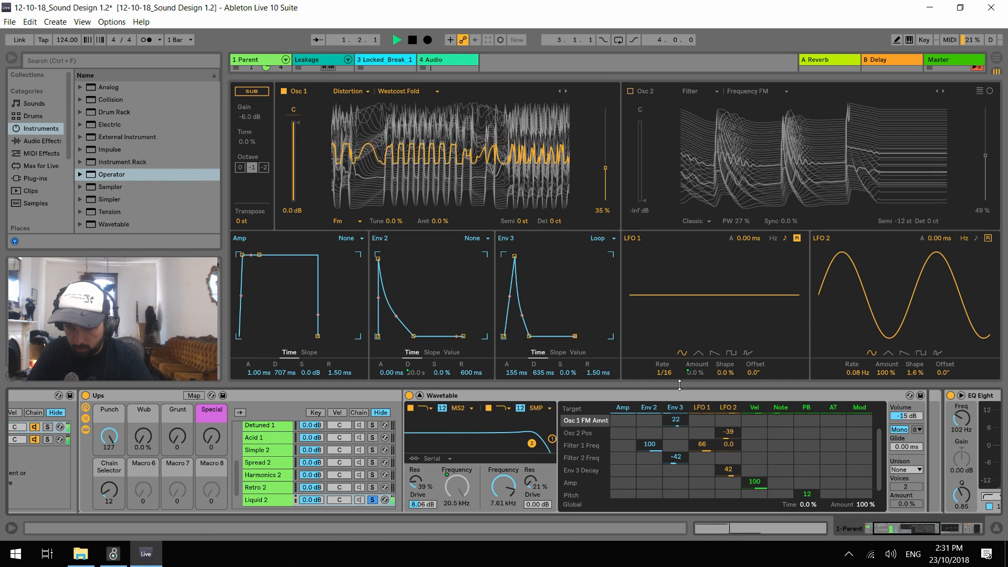
click(598, 239)
click(597, 249)
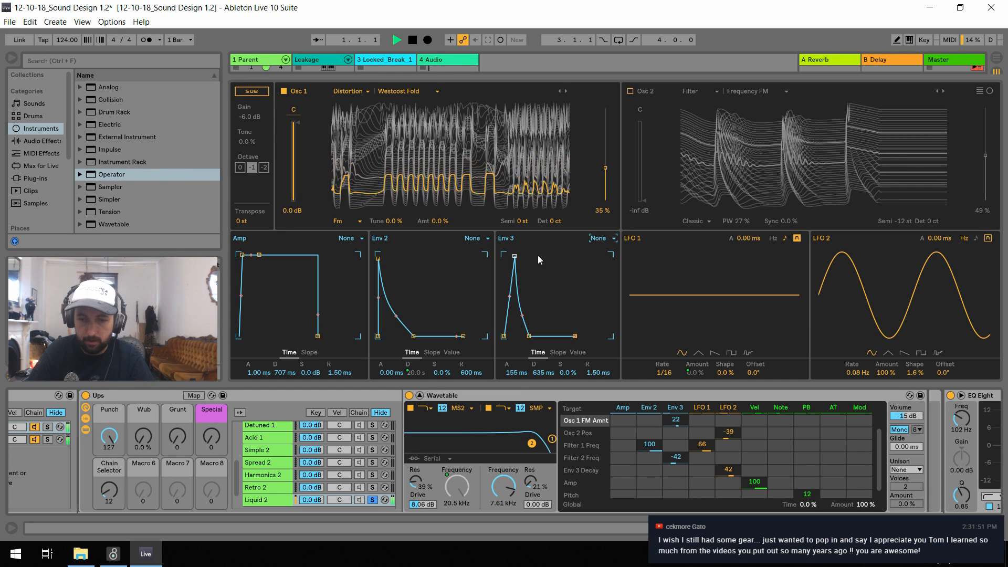
drag(516, 373, 516, 361)
key(space)
key(space)
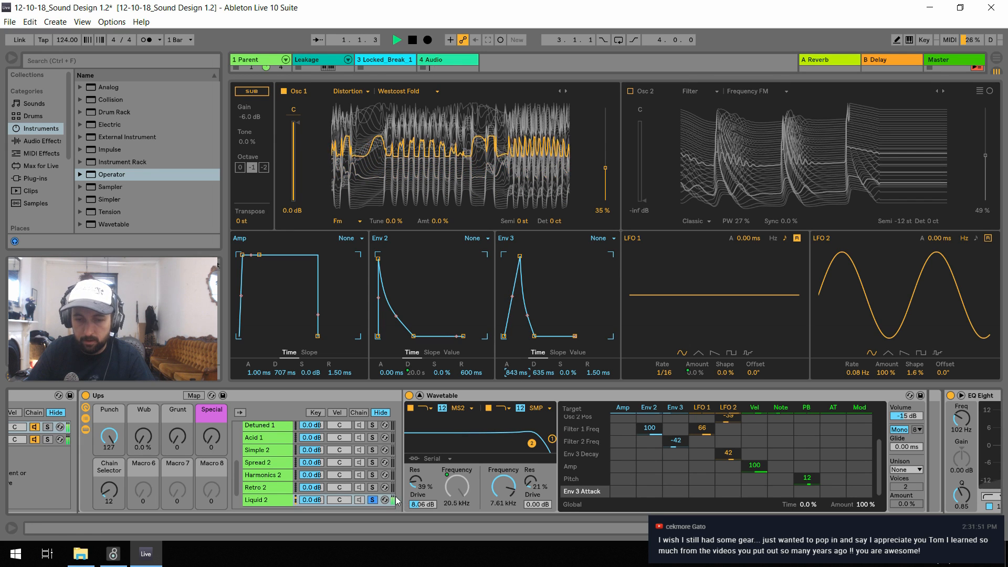
key(space)
Add an A#0 note shorter than a sixteenth on beat 3 of the Parent track's sixth clip
click(420, 395)
click(250, 130)
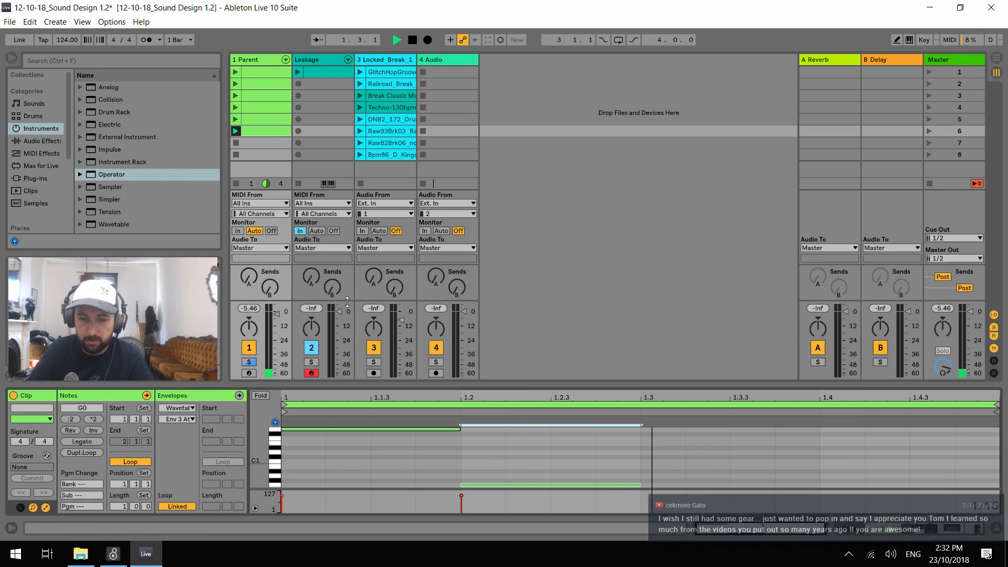
double_click(647, 468)
key(space)
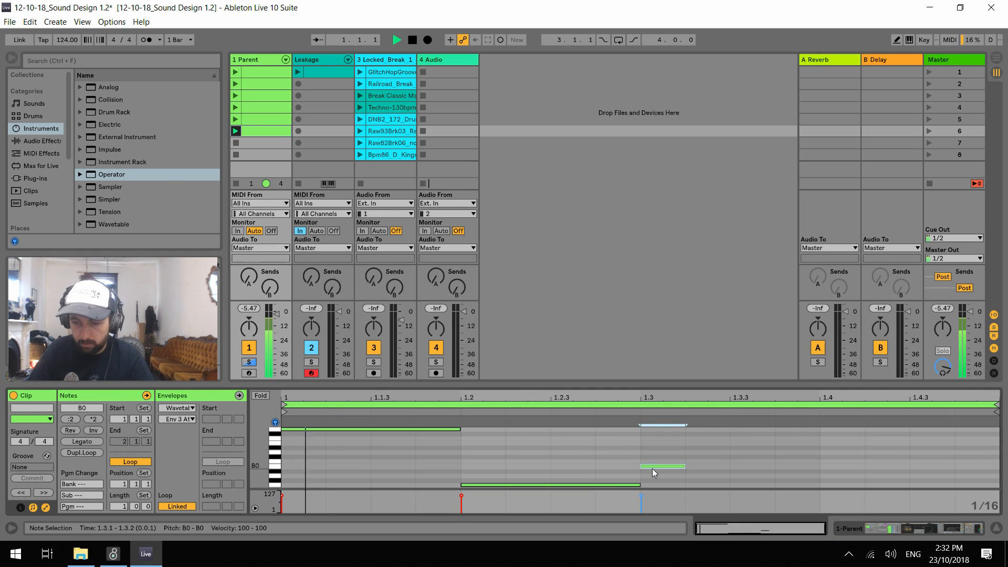
key(space)
drag(683, 472, 644, 477)
key(ctrl+z)
Duplicate the short A#0 note twice at sixteenth intervals, and select the middle copy
shift+click(641, 485)
key(ctrl+d)
key(ctrl+d)
click(711, 471)
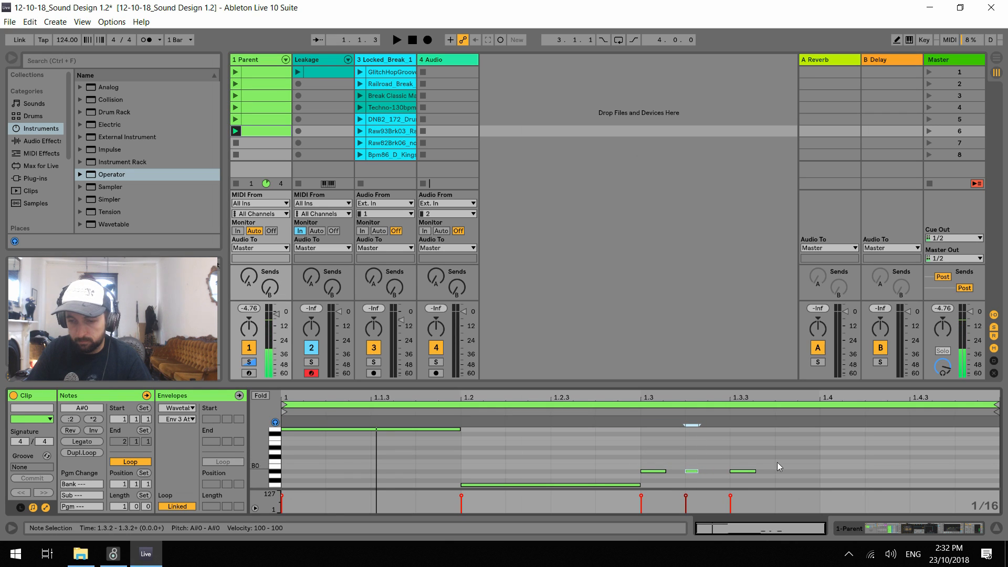
Duplicate the first two short A#0 notes of beat 3 onto 1.3.3 and 1.3.4, and play the clip
drag(722, 451, 638, 483)
drag(650, 445, 748, 472)
key(ctrl+d)
key(space)
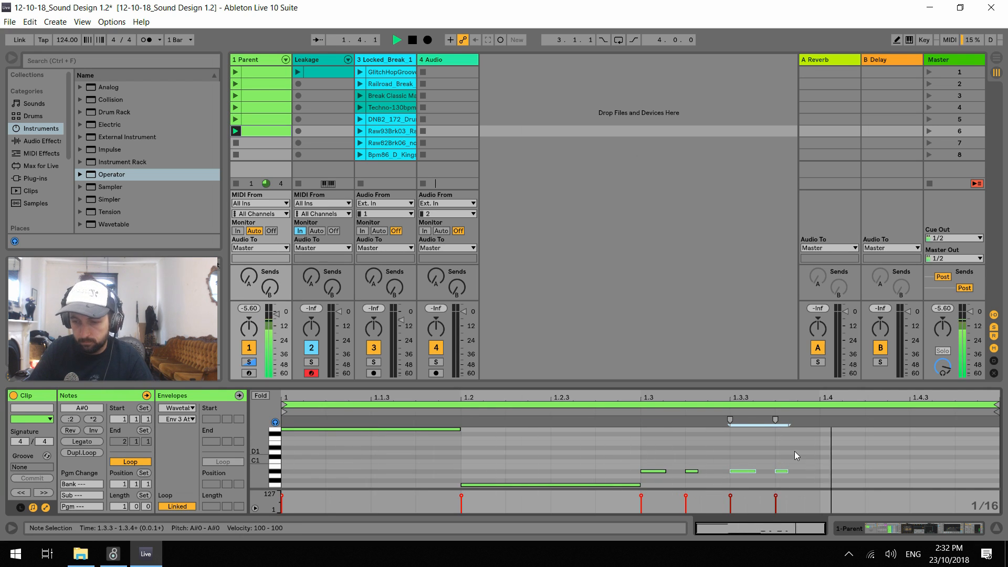
Stop playback and add a G#0 note on beat 4 lasting until the end of the bar
click(804, 480)
key(space)
double_click(855, 478)
key(Down)
drag(867, 480, 987, 484)
Set the clip's loop length to 4 bars
click(122, 509)
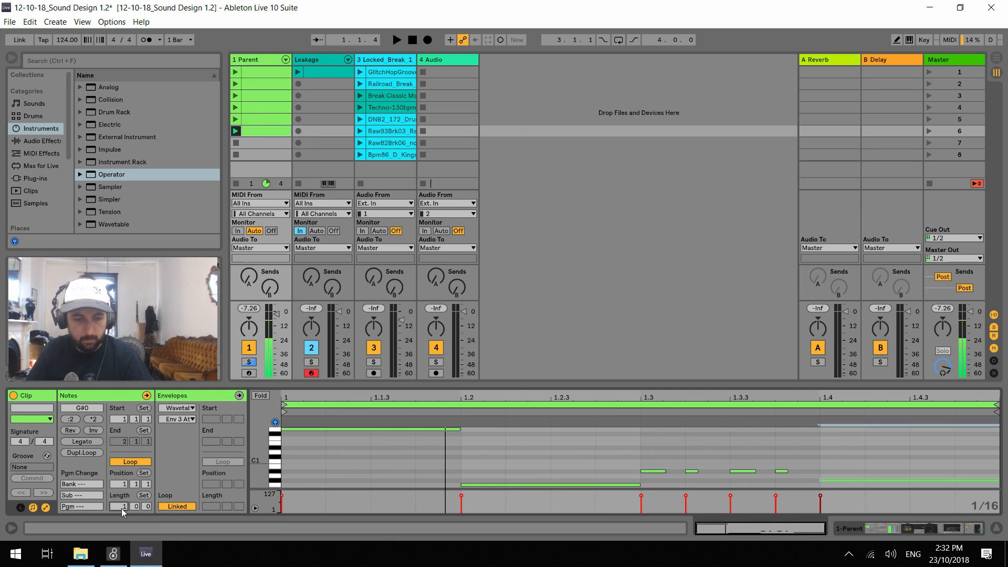
text(4)
key(Return)
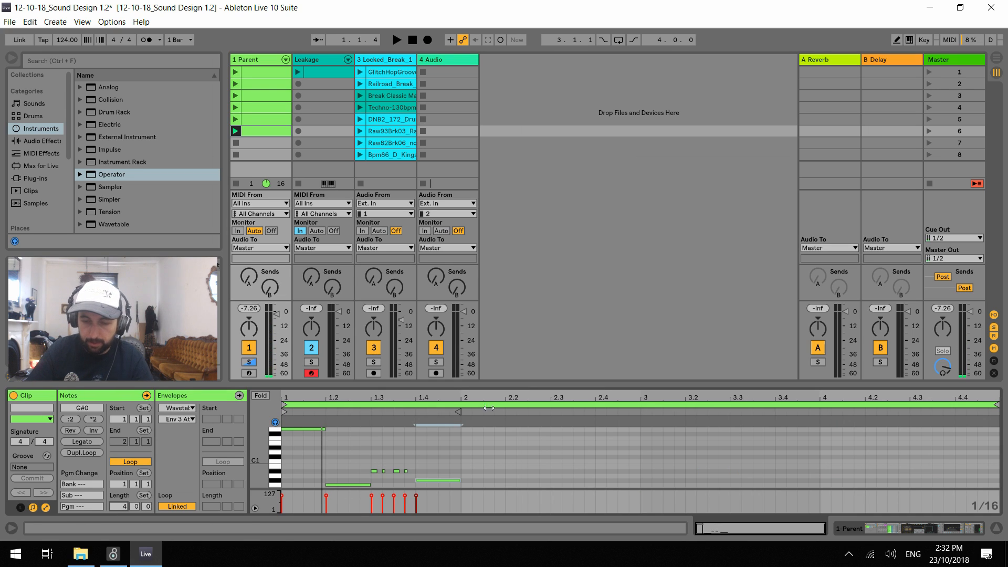
Lower the beat 4 note to G0 and trim its start to 1.4.2 while the clip plays
scroll(473, 451, down, 3)
drag(460, 479, 453, 444)
key(Down)
key(space)
click(482, 446)
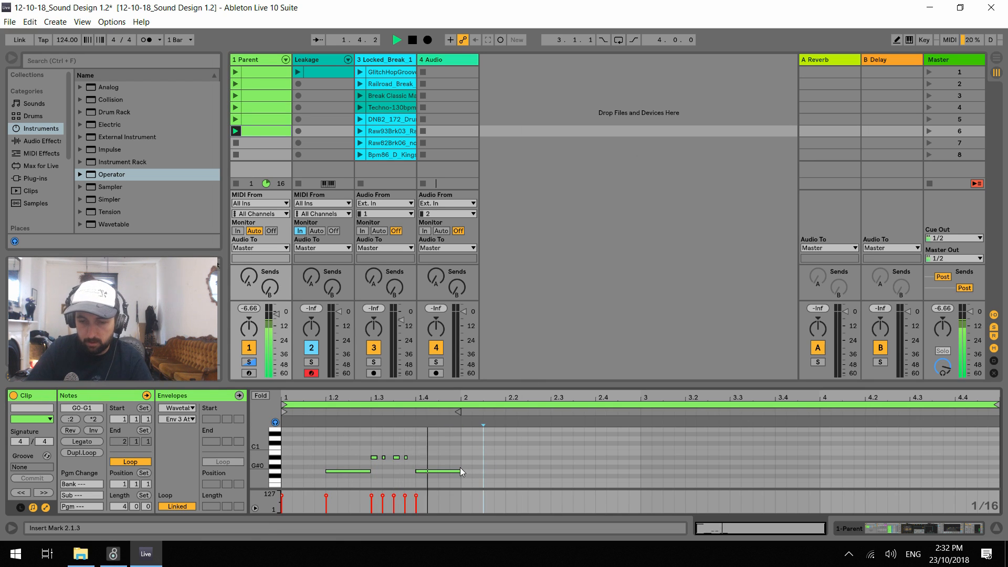
drag(421, 471, 462, 486)
scroll(444, 474, up, 1)
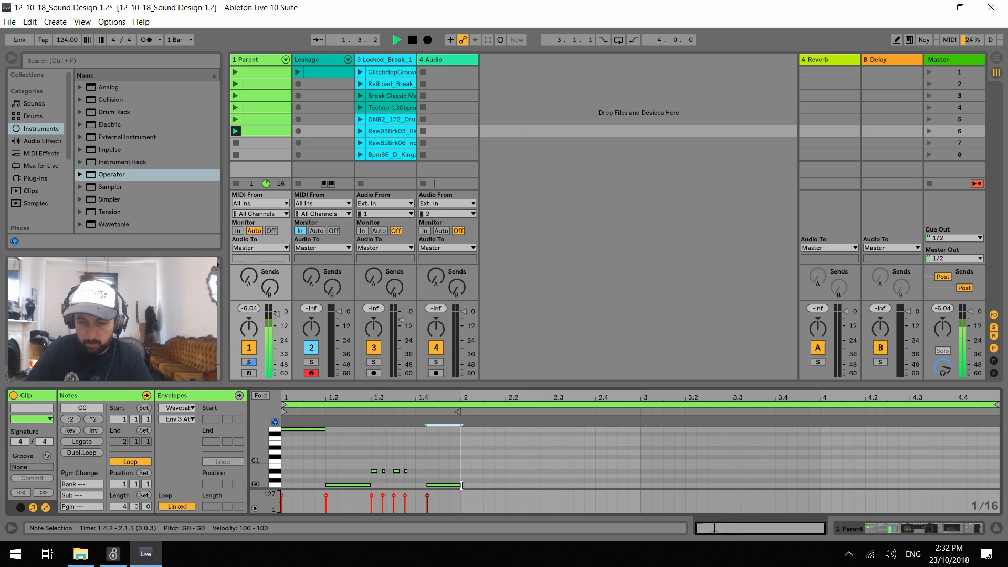
Add a three-sixteenth D1 note at bar 2 and duplicate it twice, each copy a semitone lower
key(space)
click(472, 452)
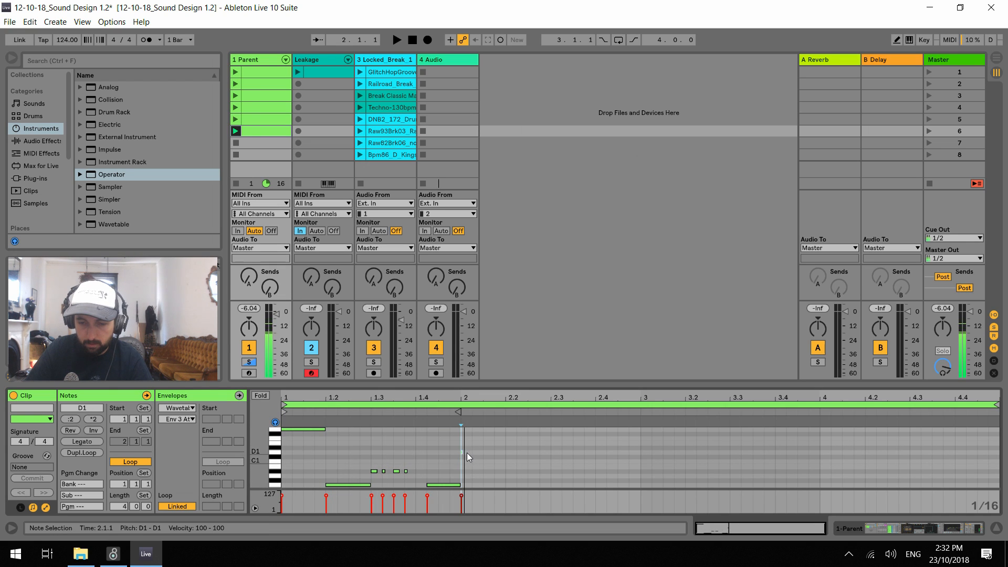
drag(460, 451, 494, 452)
key(ctrl+d)
key(Down)
key(ctrl+d)
key(Down)
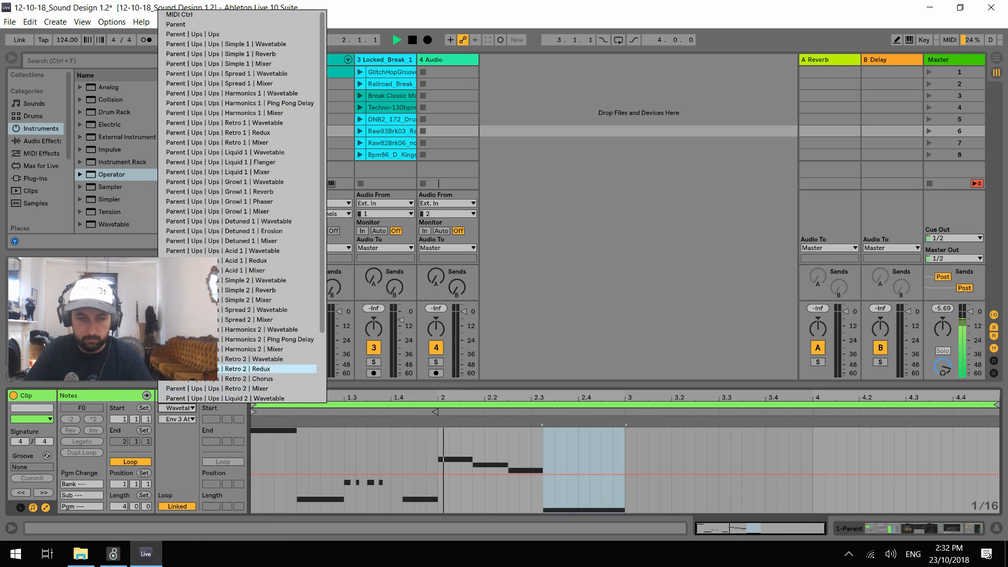
Show the MIDI Ctrl Pitch Bend envelope and draw an upward bend from 2.4.3 to bar 3 over the low F0 note
click(176, 15)
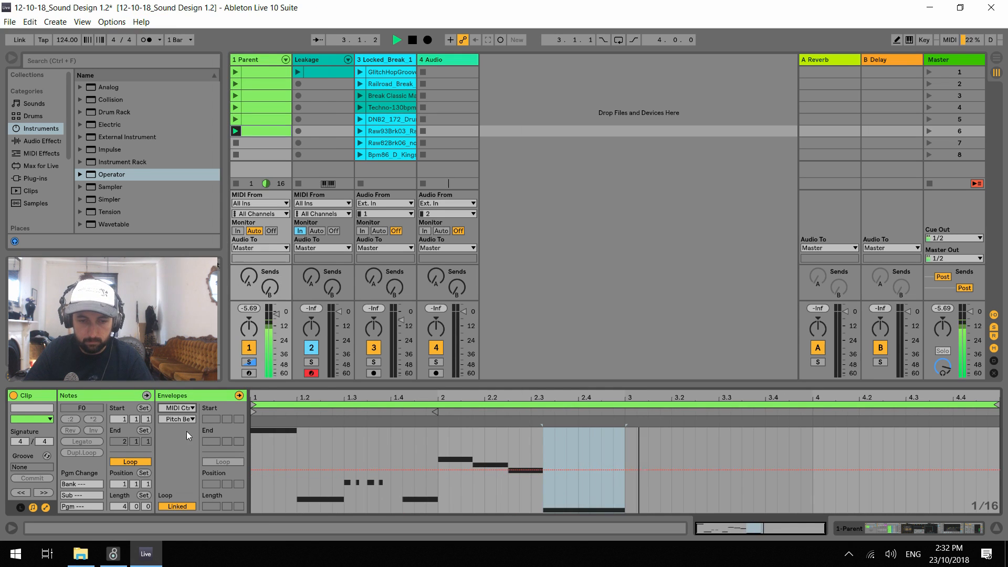
click(553, 471)
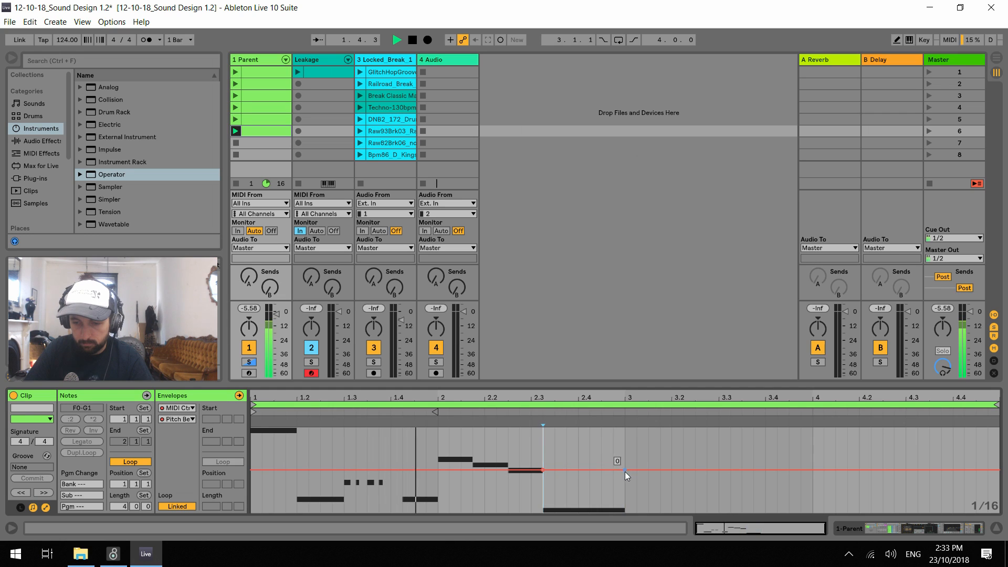
drag(625, 471, 601, 472)
key(space)
key(space)
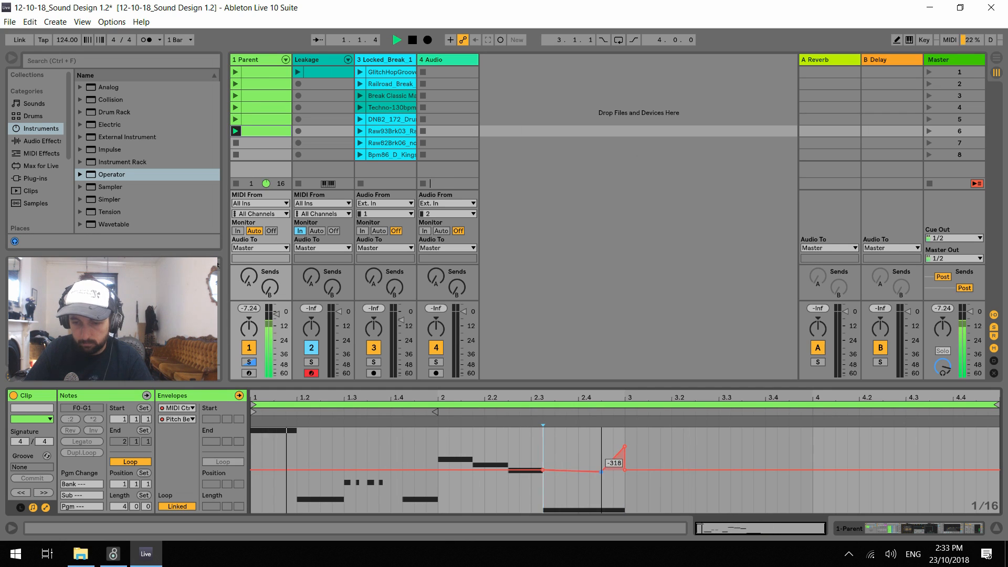
Return to the notes and add sixteenth notes F1, G1, F1, D1 and F0 in sequence from bar 3
click(88, 396)
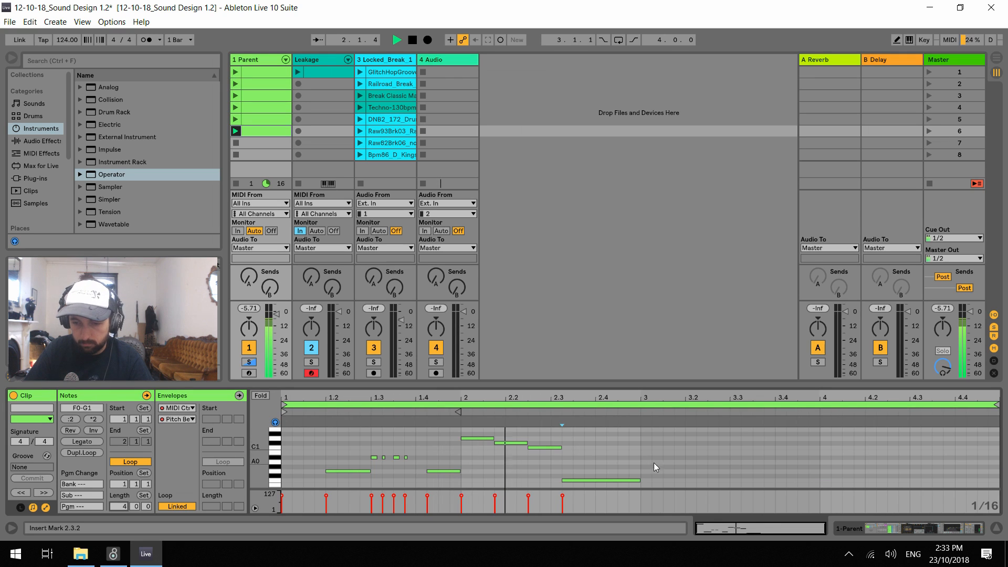
key(space)
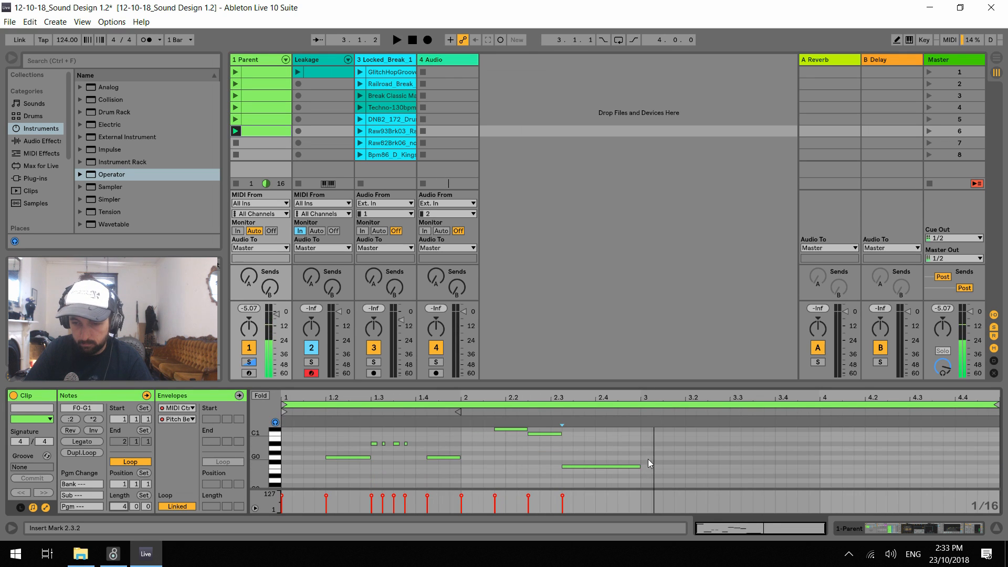
key(space)
scroll(648, 462, up, 3)
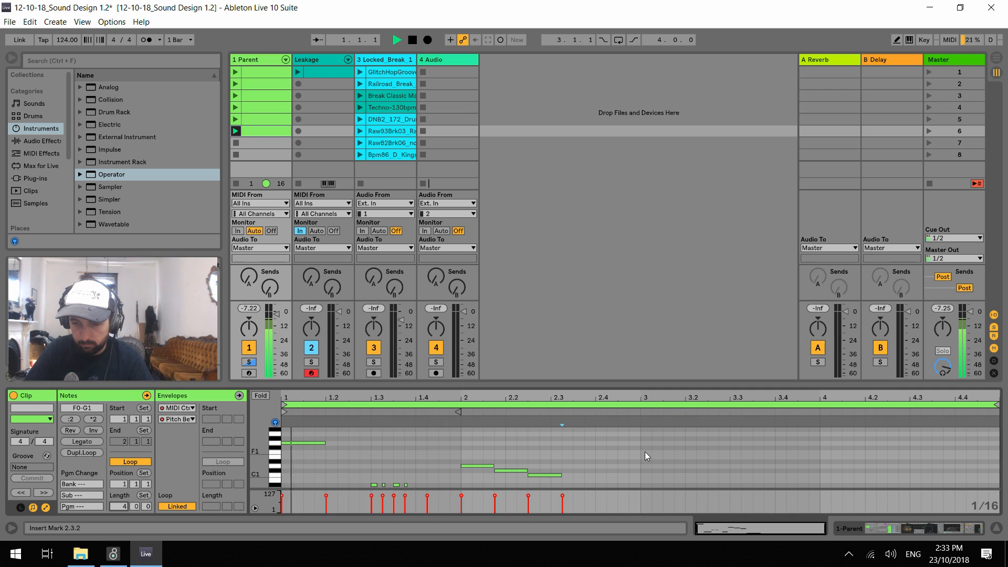
double_click(647, 452)
double_click(658, 444)
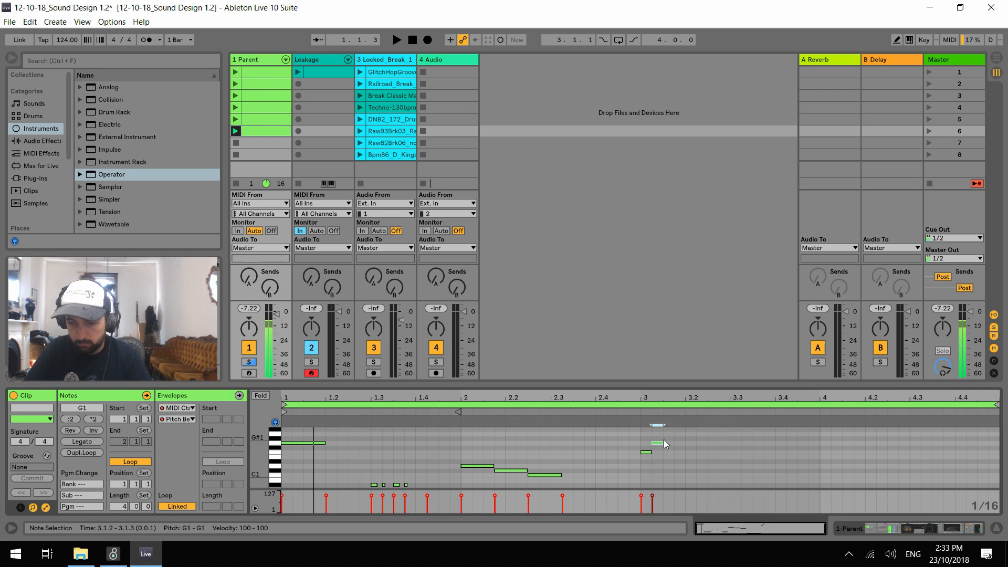
double_click(670, 452)
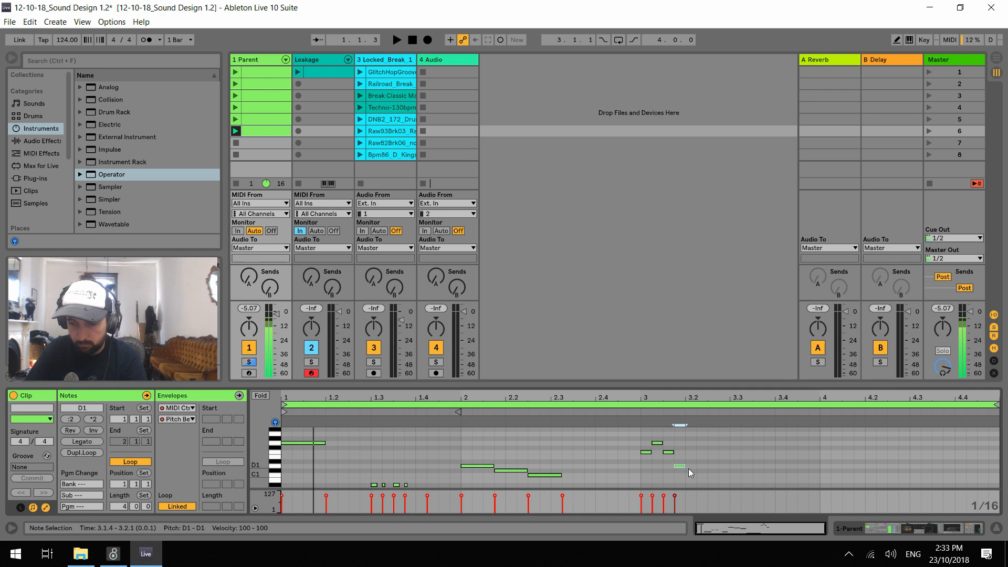
scroll(691, 474, down, 3)
double_click(691, 481)
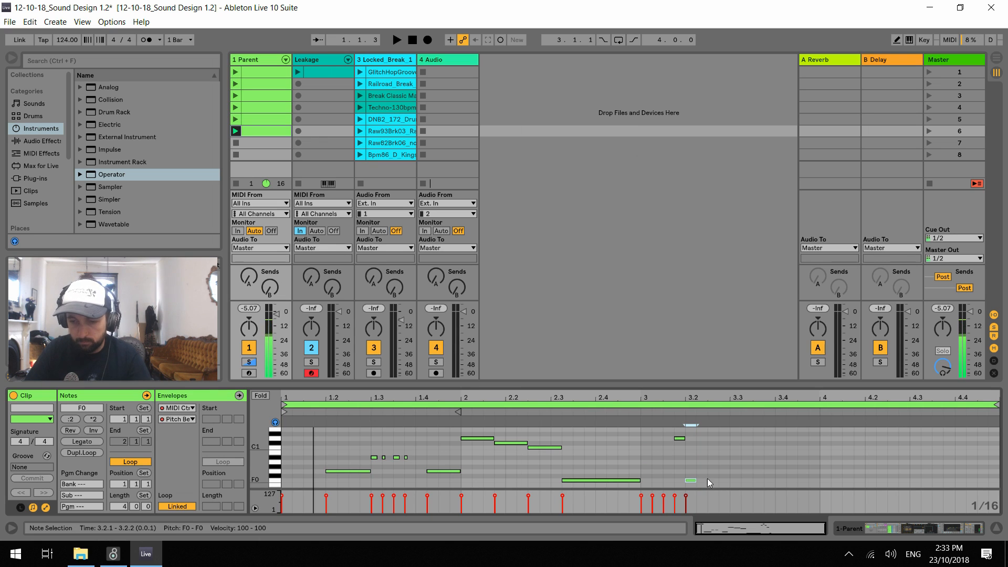
Raise the long F0 note before bar 3 and the short F0 note on 3.2 to G0
scroll(703, 471, down, 1)
click(602, 467)
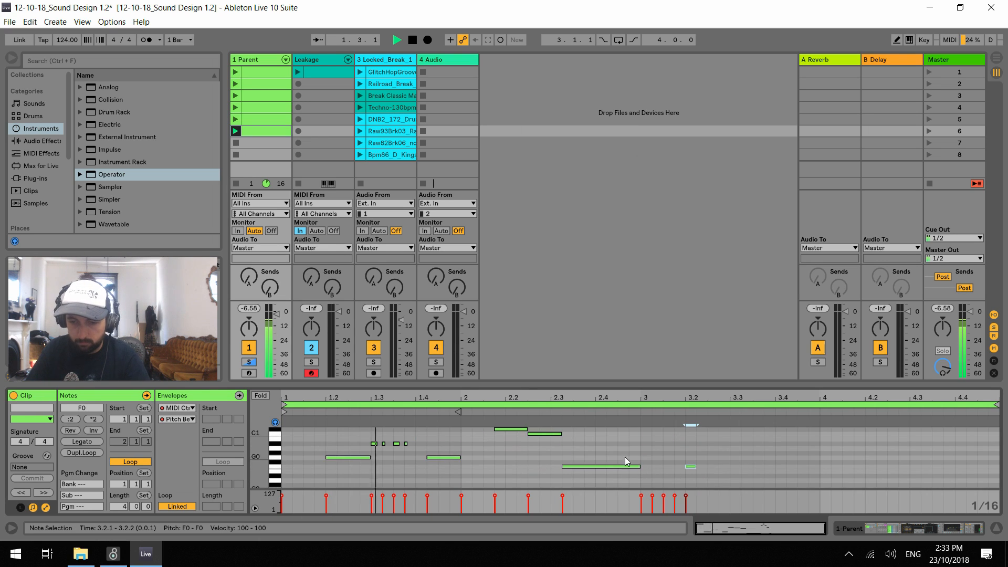
key(Up)
key(Up)
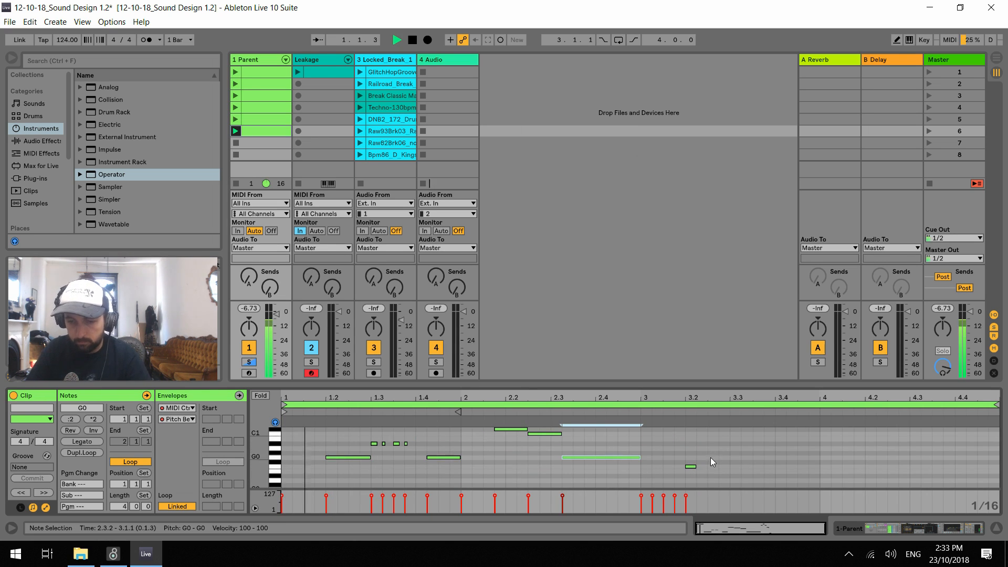
click(691, 468)
key(Up)
key(Up)
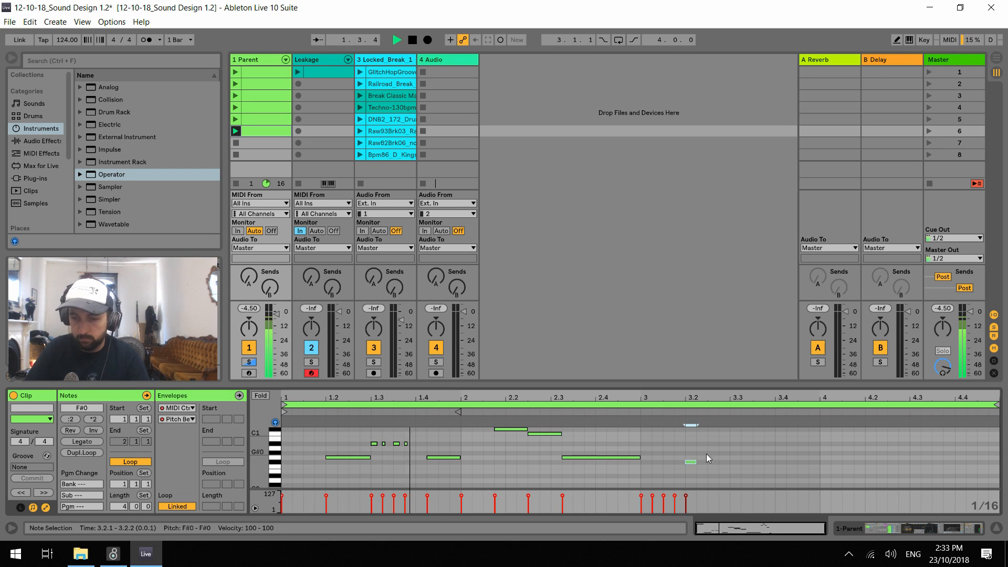
Launch the Raw93Brk03 drum loop, switch to the Break Classic loop, and reopen the Parent track's sixth clip
click(360, 131)
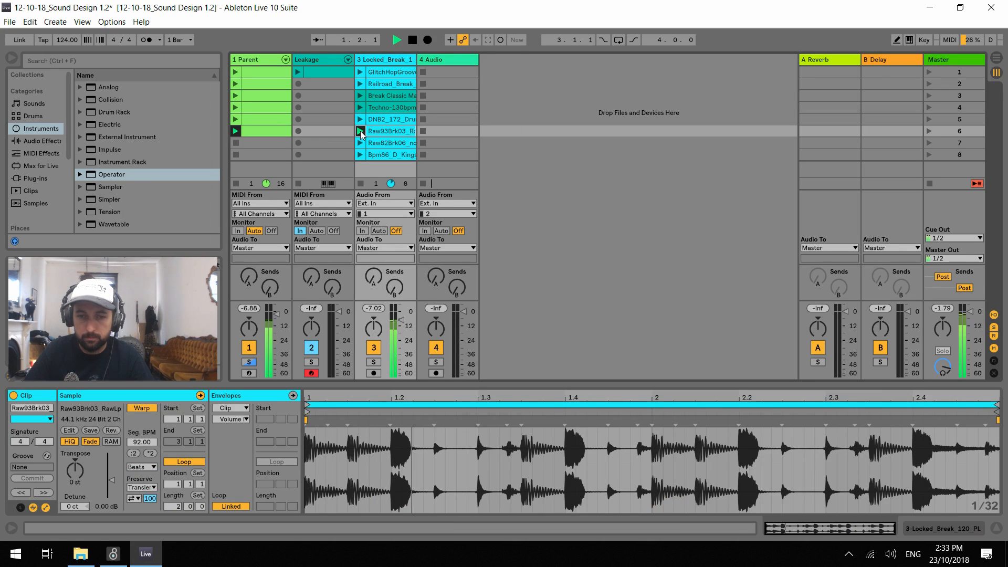
click(360, 95)
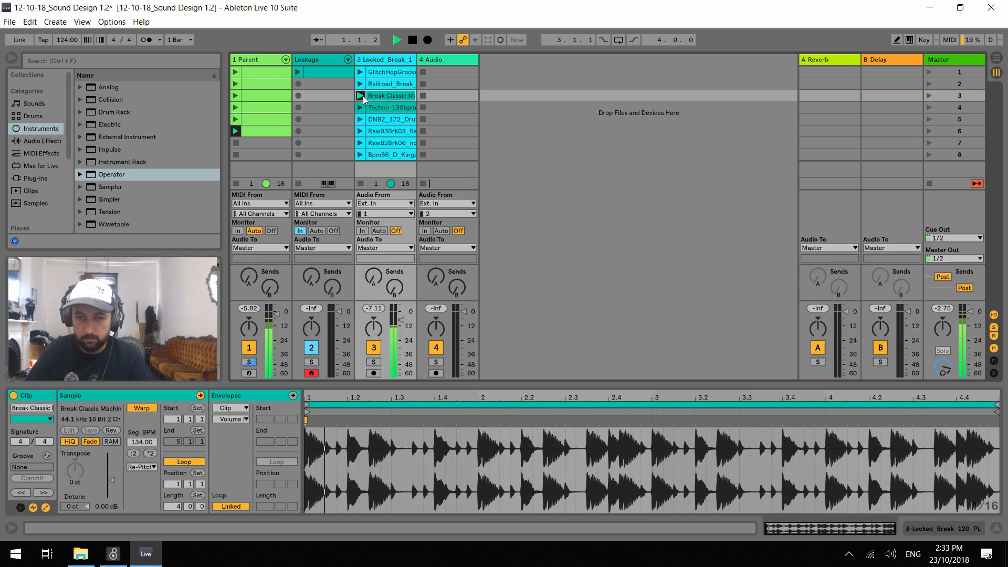
click(250, 131)
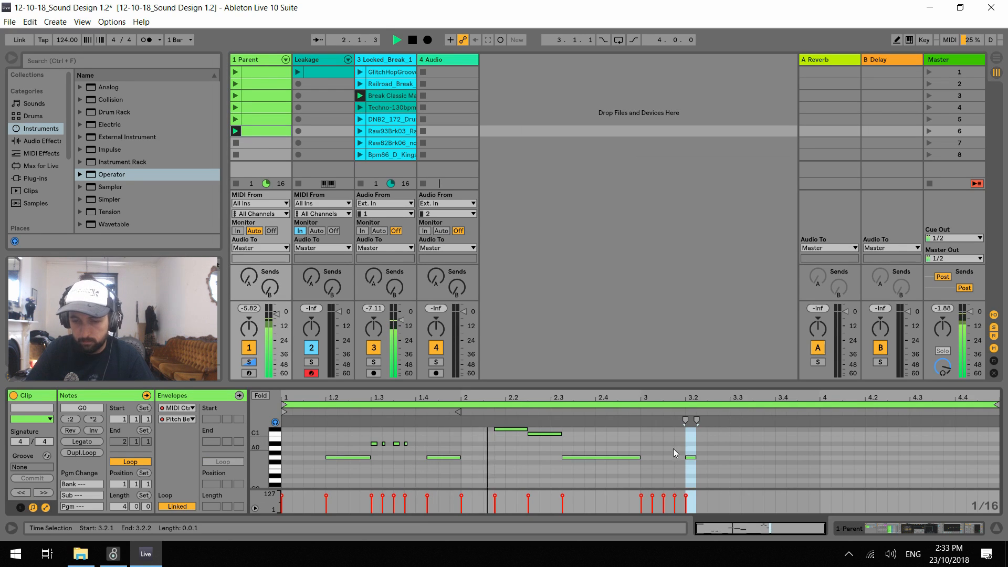
Lower the long note before bar 3 to F0, lengthen the G0 note on 3.2 to three sixteenths, and audition the clip
drag(602, 459, 602, 467)
drag(695, 457, 719, 457)
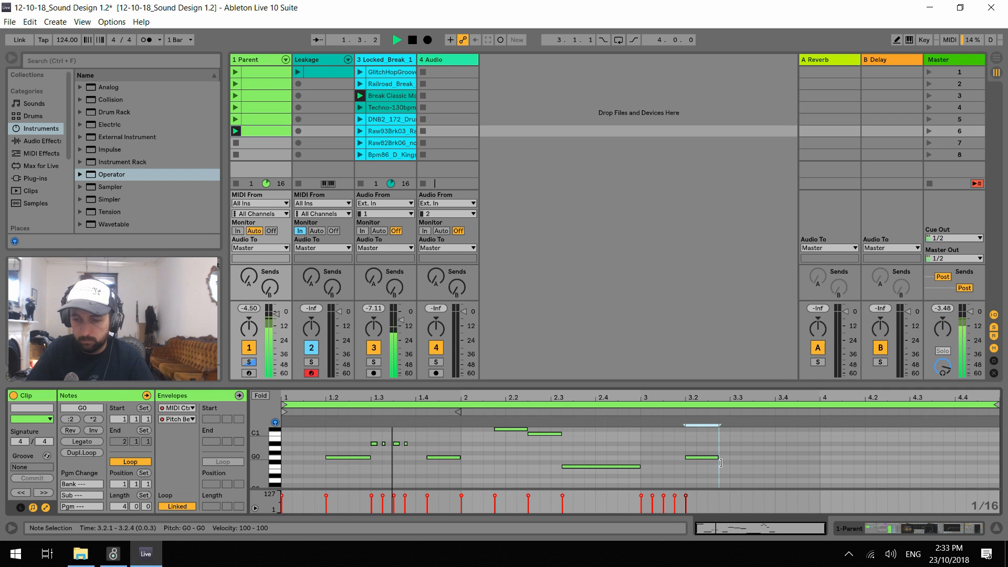
scroll(732, 464, up, 3)
key(space)
key(space)
scroll(730, 471, down, 1)
scroll(715, 473, up, 1)
key(space)
Move the bar 3 note figure one beat later to 3.2 and add a one-beat A#1 note at bar 3
drag(639, 418, 755, 482)
scroll(656, 444, up, 2)
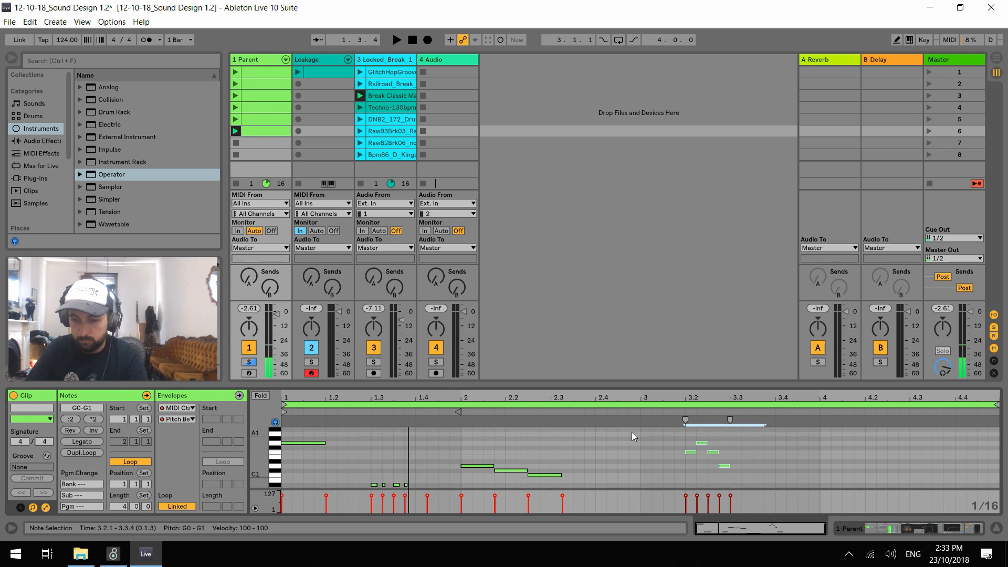
double_click(647, 429)
drag(651, 429, 685, 429)
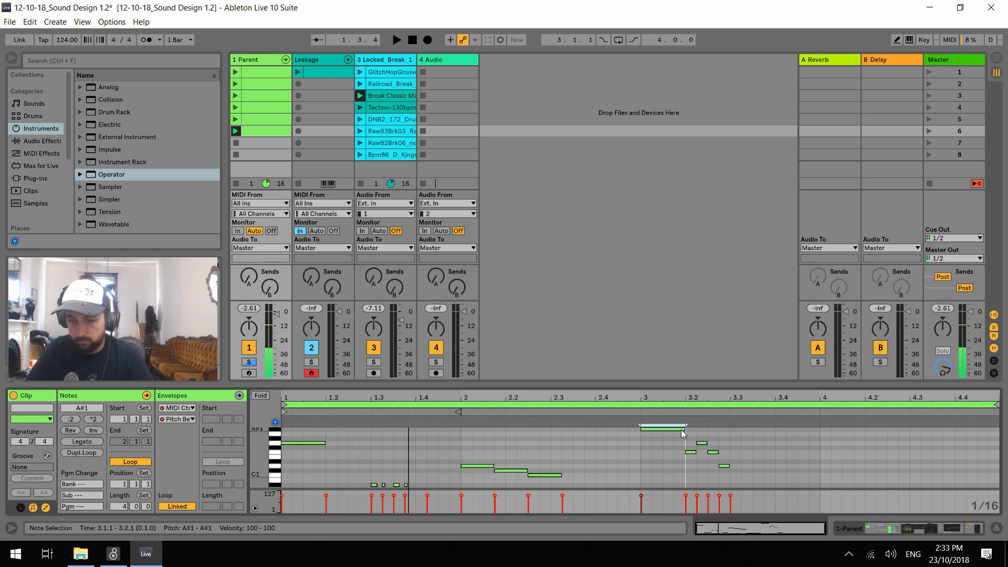
Draw a zigzag pitch bend over the second half of bar 3's A#1 note, returning the envelope to zero at 3.2
key(space)
click(186, 405)
key(space)
click(649, 470)
drag(657, 398, 712, 474)
key(ctrl+z)
key(ctrl+z)
key(ctrl+z)
key(ctrl+z)
key(space)
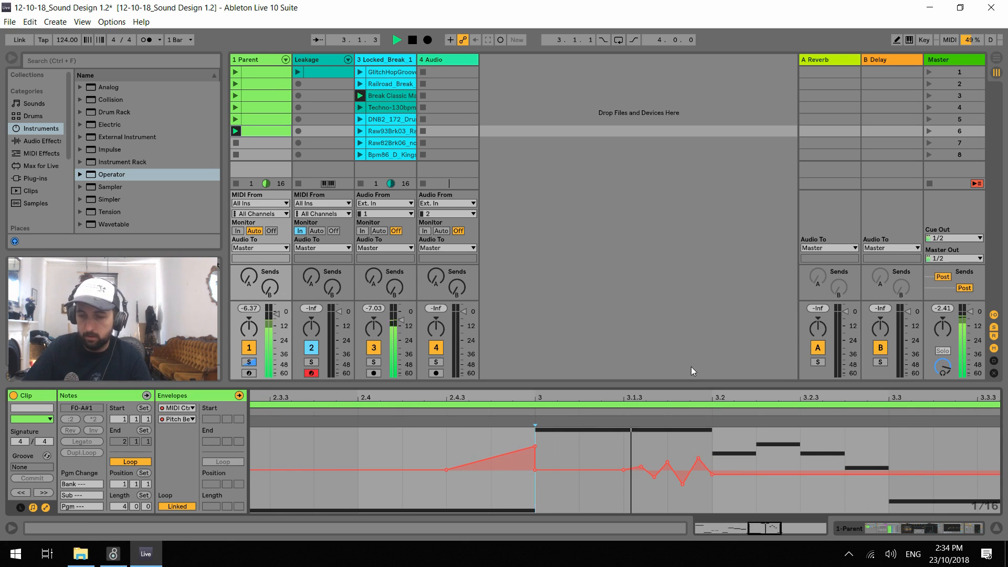
drag(712, 474, 712, 469)
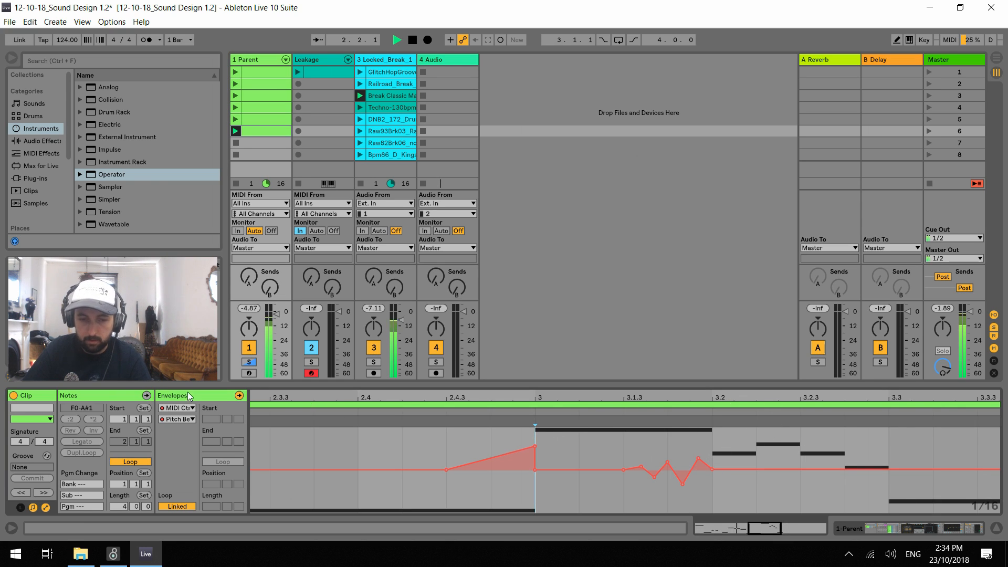
Return to the notes and shorten the F1 notes at 3.2.1 and 3.2.3 to less than a sixteenth
click(146, 395)
scroll(806, 449, down, 1)
scroll(793, 452, up, 1)
drag(764, 452, 756, 453)
drag(850, 452, 833, 452)
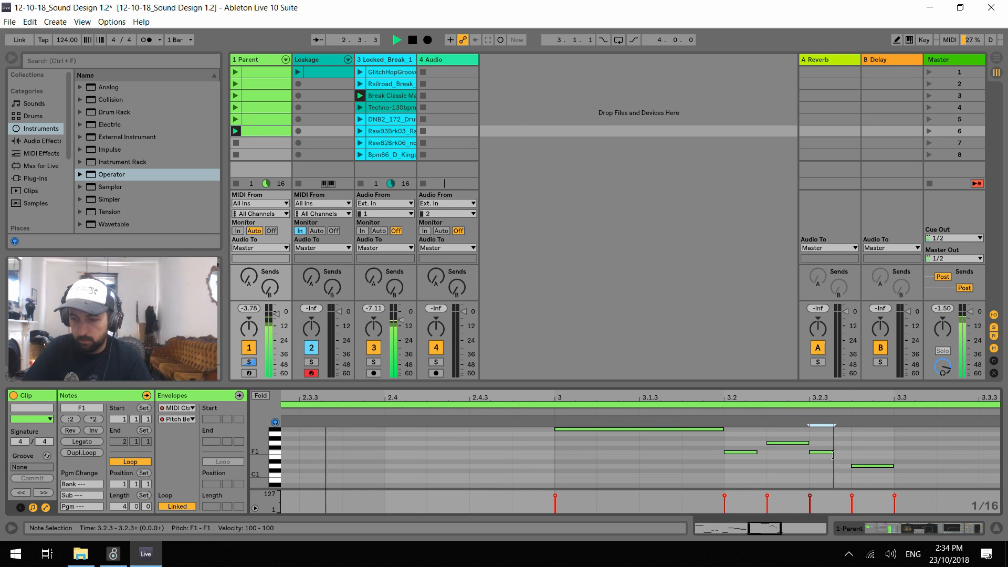
Replace the G0 note on 3.3 with a half-sixteenth G0 note and a longer G0 note starting at 3.3.2
drag(824, 398, 619, 367)
scroll(725, 472, down, 4)
scroll(716, 478, up, 4)
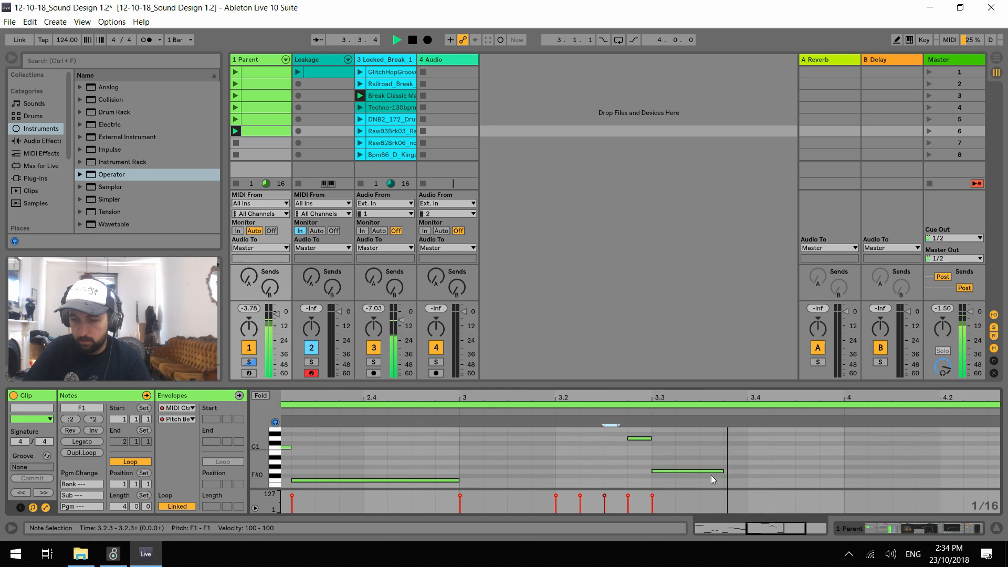
scroll(661, 475, down, 3)
drag(662, 457, 718, 462)
double_click(663, 458)
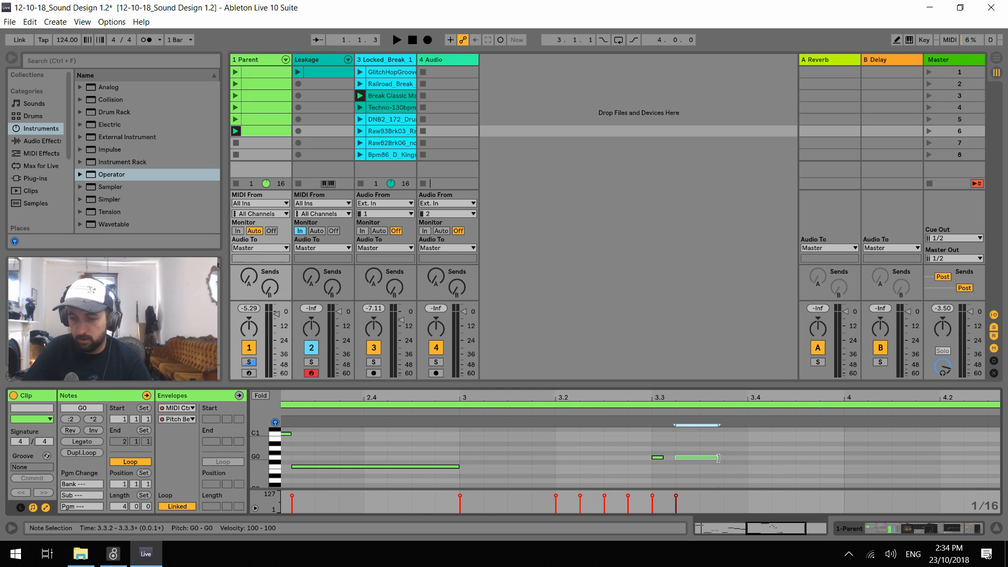
Add short G0 notes at 3.3.4, 3.4.1 and 3.4.2
click(658, 458)
double_click(730, 457)
double_click(754, 457)
click(777, 461)
double_click(778, 458)
Duplicate the last two short G0 notes onto 3.4.3 and 3.4.4, and raise the copies an octave to G1
drag(790, 447, 753, 461)
key(ctrl+d)
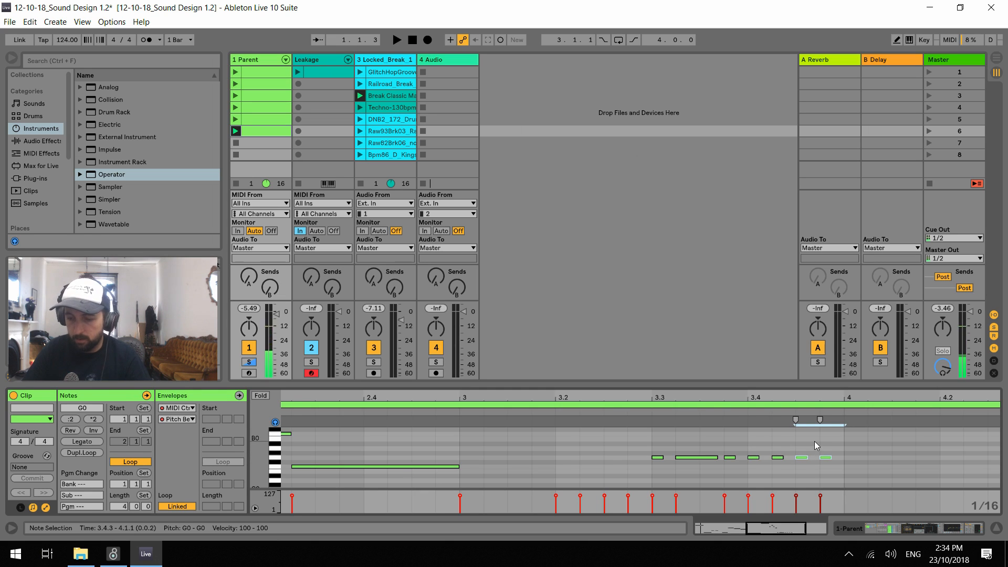
key(shift+Up)
scroll(846, 443, down, 1)
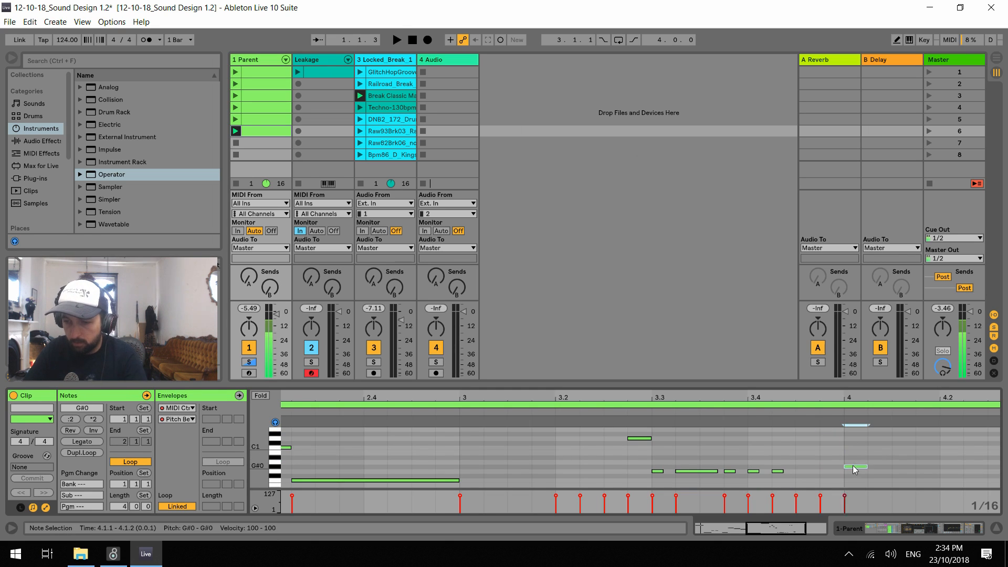
double_click(863, 458)
scroll(868, 466, up, 1)
click(845, 477)
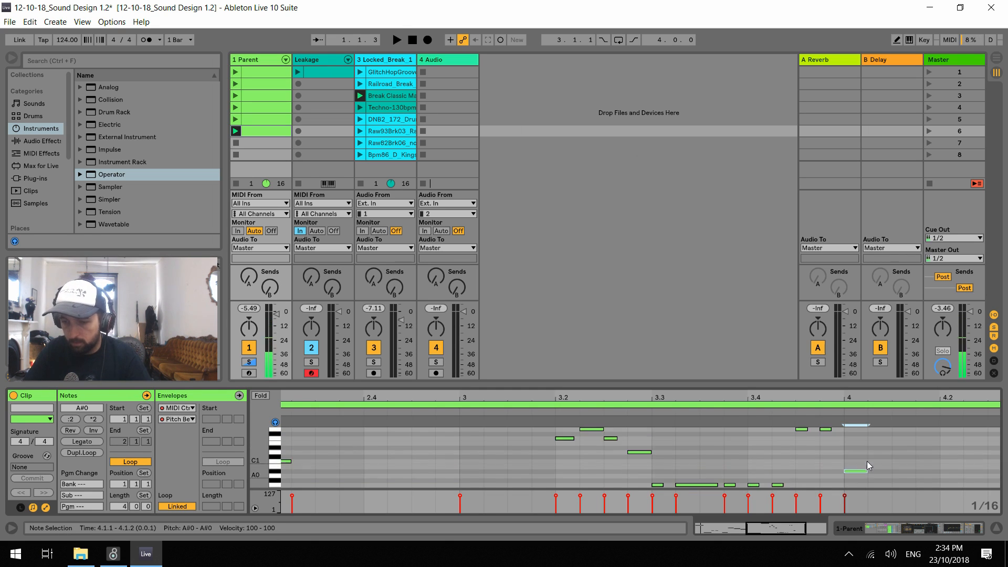
double_click(847, 471)
Duplicate the four short notes of 3.4 to the start of bar 4 and raise the copies three semitones to A#0 and A#1
drag(838, 429, 750, 494)
key(ctrl+d)
key(Up)
key(Up)
Duplicate the four raised notes onto beat 2 of bar 4 and transpose the copies up to D1 and D2
key(Up)
key(ctrl+d)
key(Up)
key(Up)
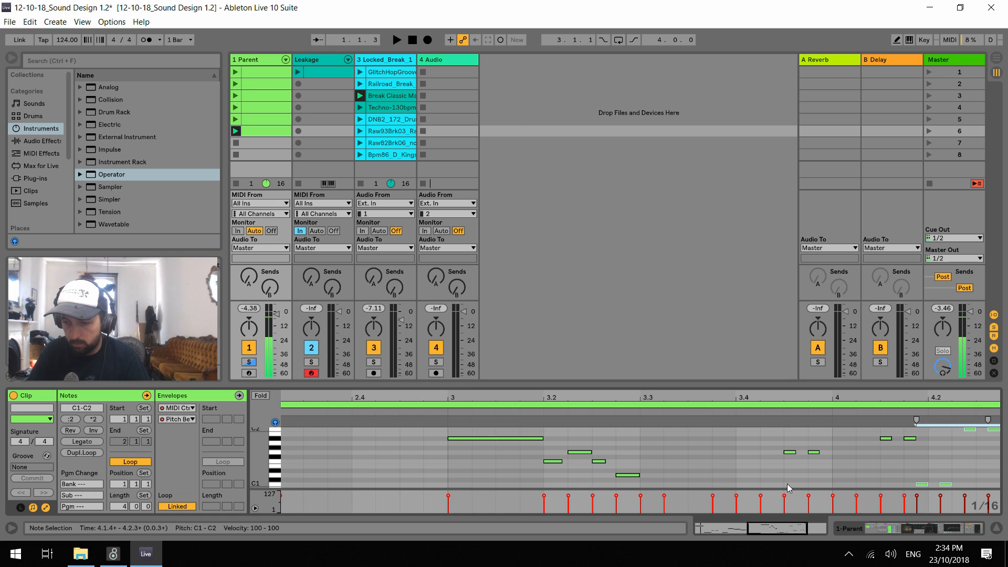
key(Up)
key(Up)
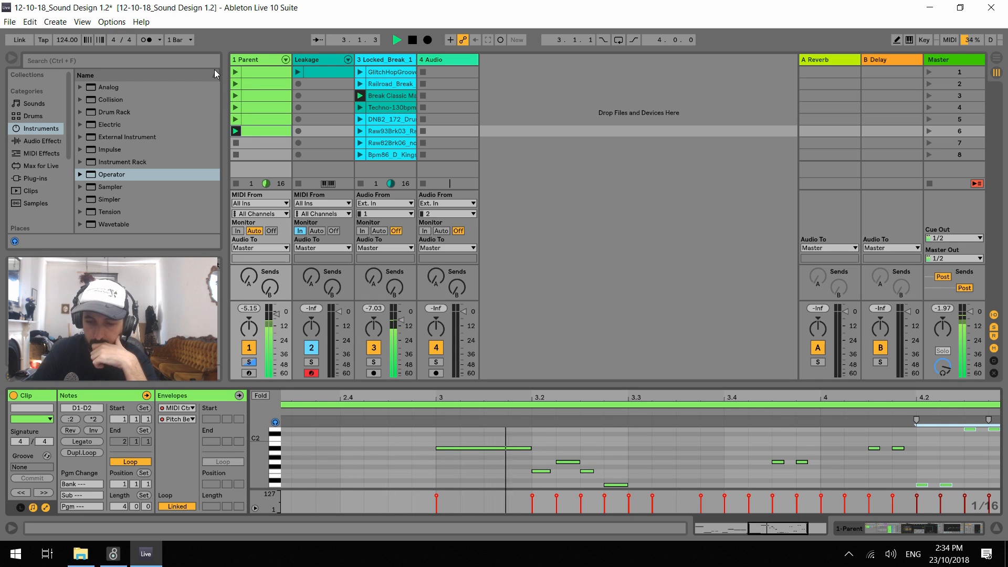
Raise the short note at 3.3.1 to A#0 and move the long G0 note from 3.3.2 to 3.3.3
scroll(651, 462, down, 3)
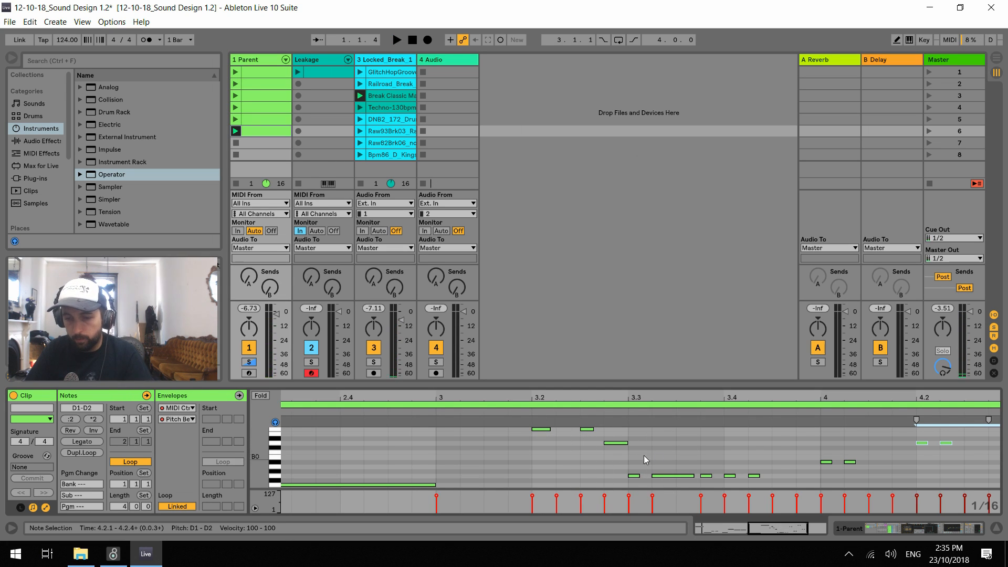
click(633, 476)
drag(666, 476, 679, 477)
key(Right)
key(space)
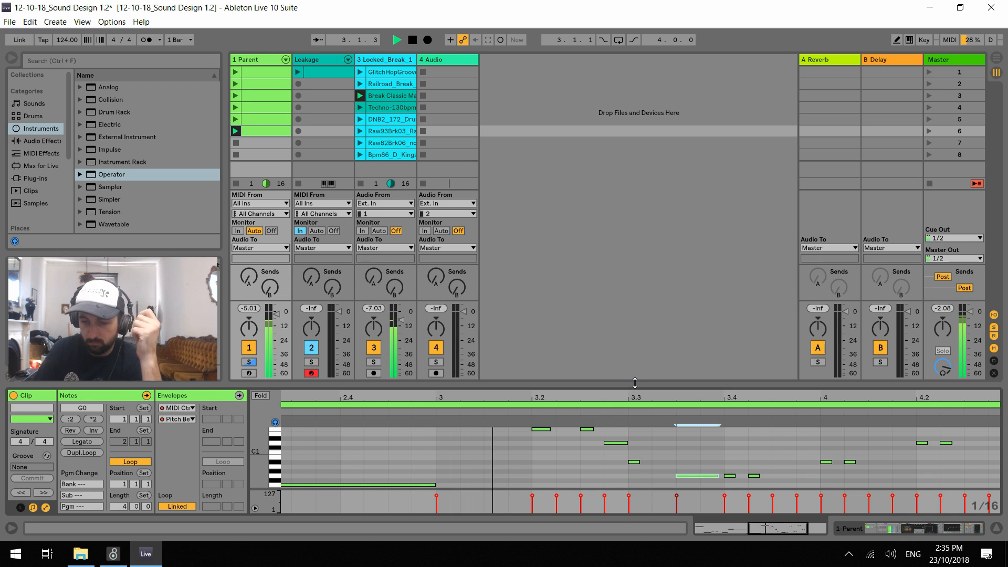
Delete the short note at 3.3.1 and slightly shorten the D1 note at 3.2.4
click(637, 463)
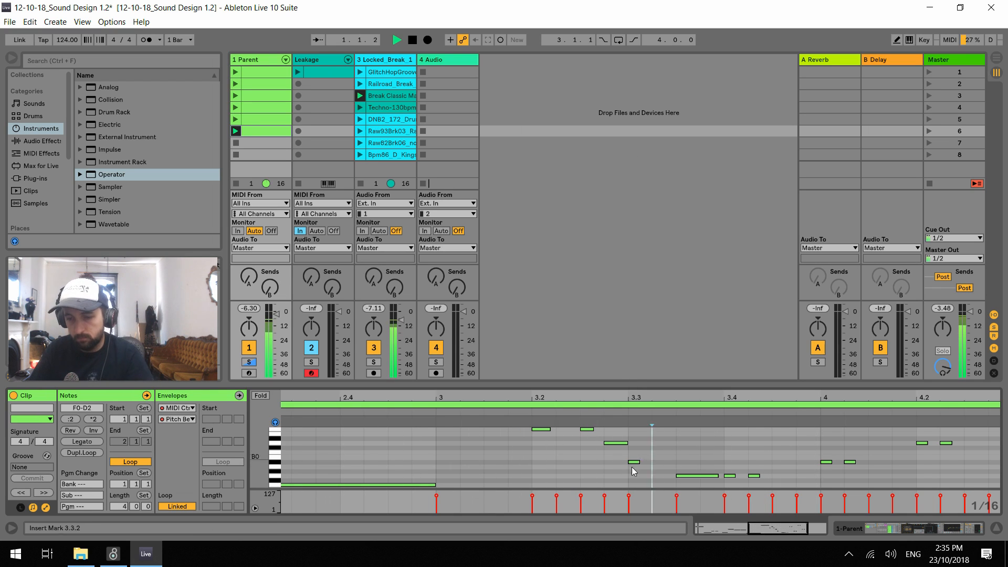
click(623, 443)
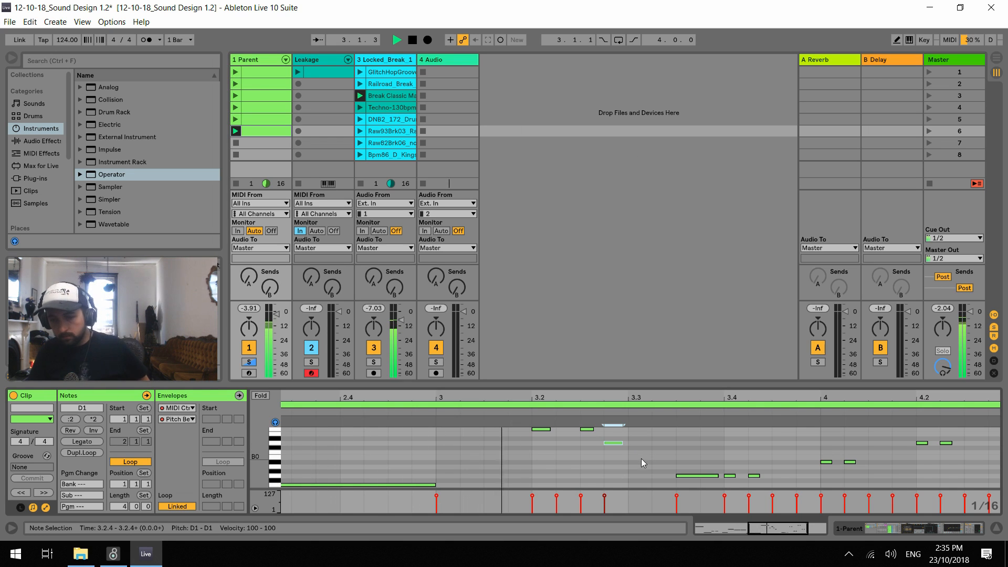
Enlarge the note editor and delete the eight short notes in bar 4
scroll(789, 461, up, 3)
scroll(790, 462, up, 1)
drag(794, 528, 803, 521)
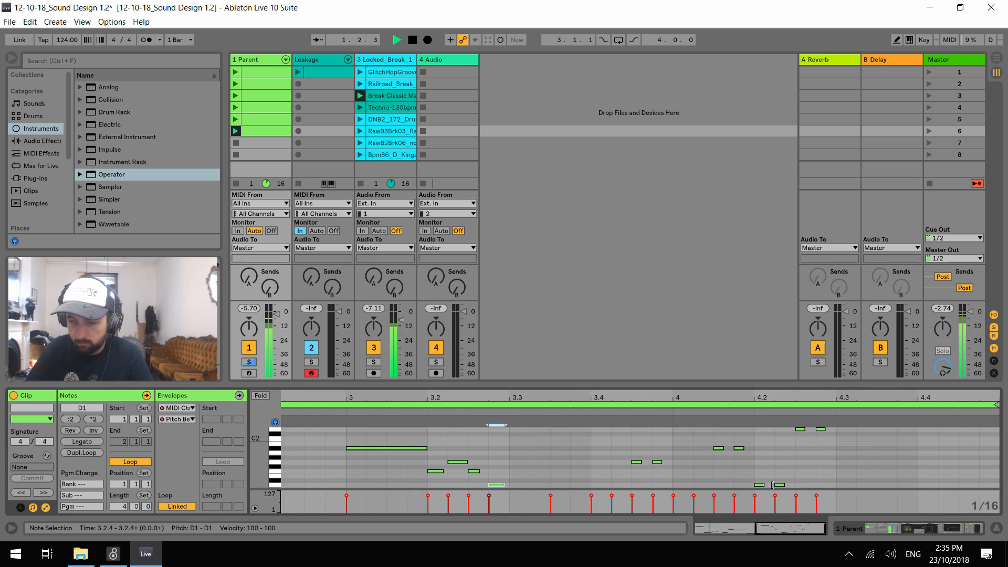
scroll(743, 447, up, 2)
scroll(743, 448, up, 3)
drag(732, 387, 730, 264)
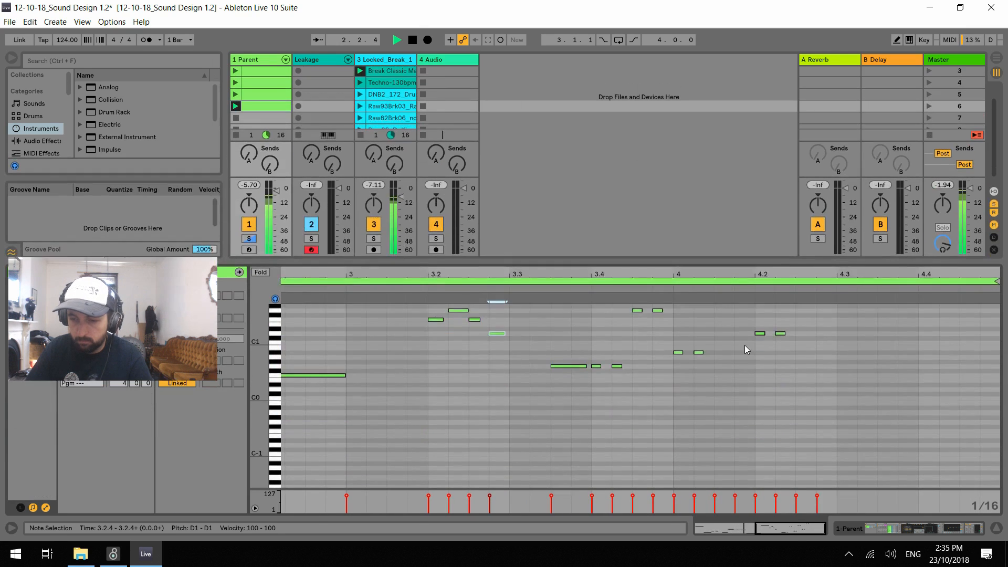
drag(686, 331, 845, 463)
drag(680, 332, 876, 461)
key(Right)
key(Right)
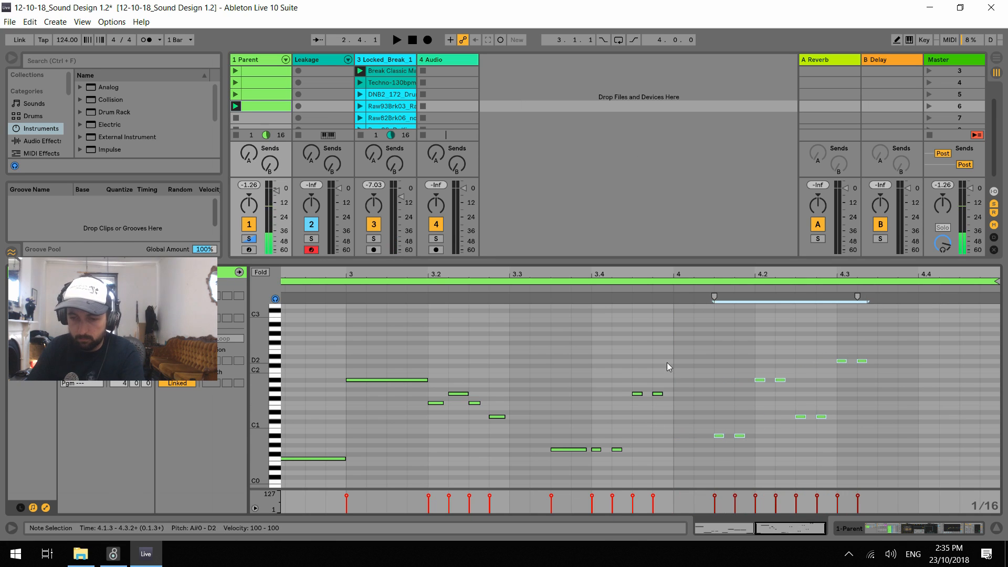
key(Delete)
Duplicate the four short notes of 3.4 onto beats 1 and 2 of bar 4, lowering the second copy to F0 and F1
drag(669, 365, 594, 461)
key(ctrl+d)
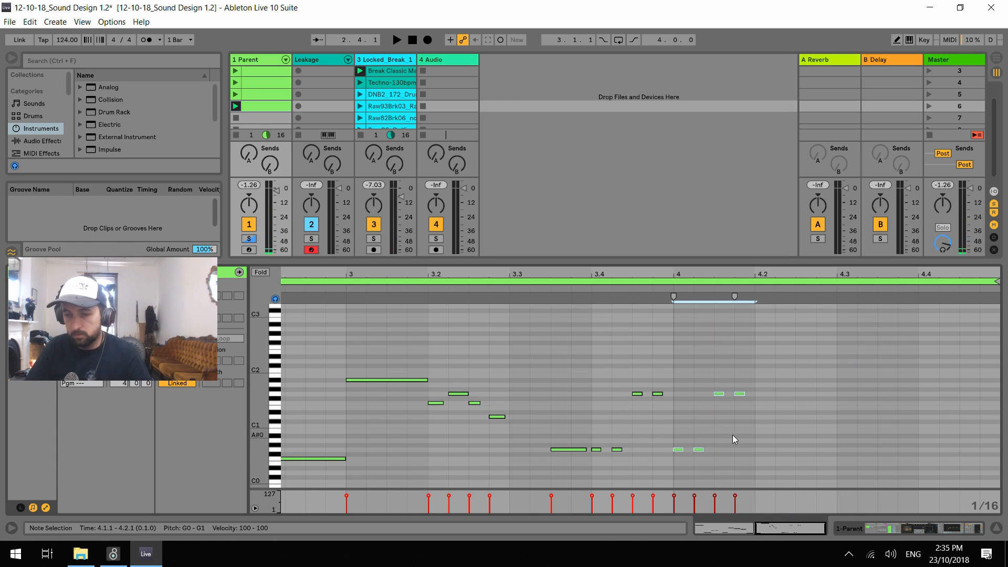
key(ctrl+d)
key(Down)
key(Down)
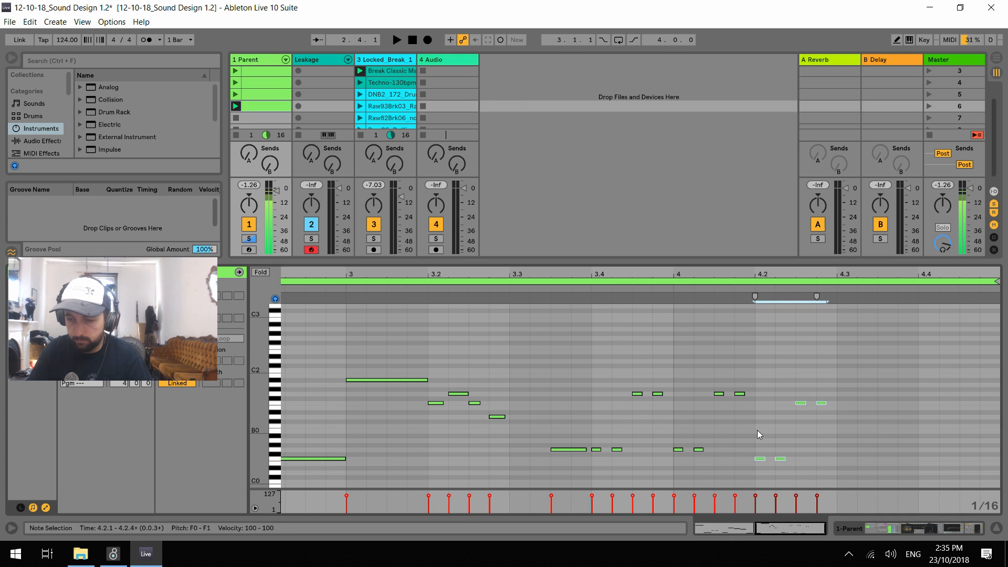
Duplicate the four notes onto beats 3 and 4 of bar 4, lowering the copies to D0 and D1, and to C0 and C1
key(ctrl+d)
key(Down)
key(Down)
key(Down)
key(Right)
key(ctrl+d)
key(Down)
key(Down)
key(Right)
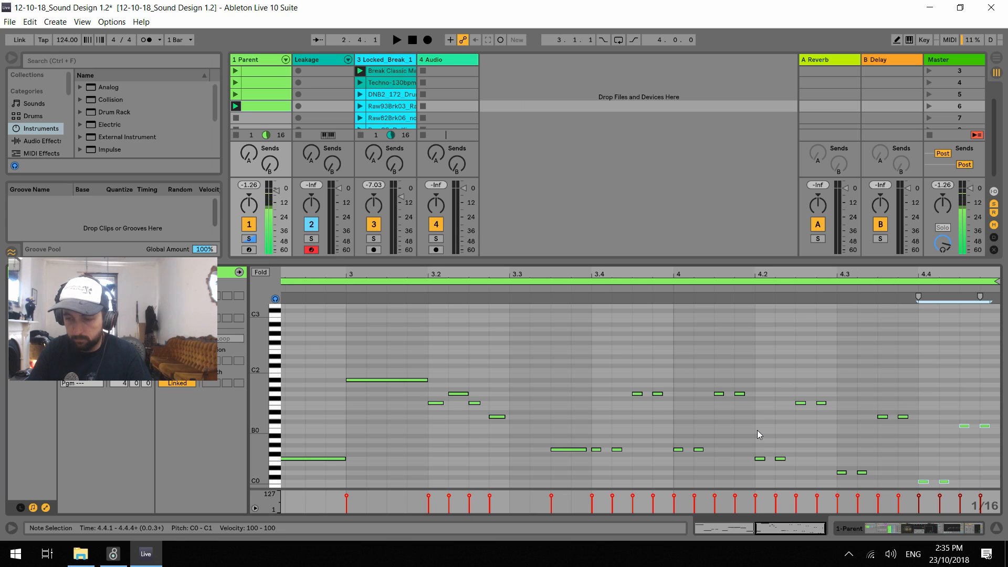
Play back the extended bassline with the drum loop to check the new bar 4 notes
key(space)
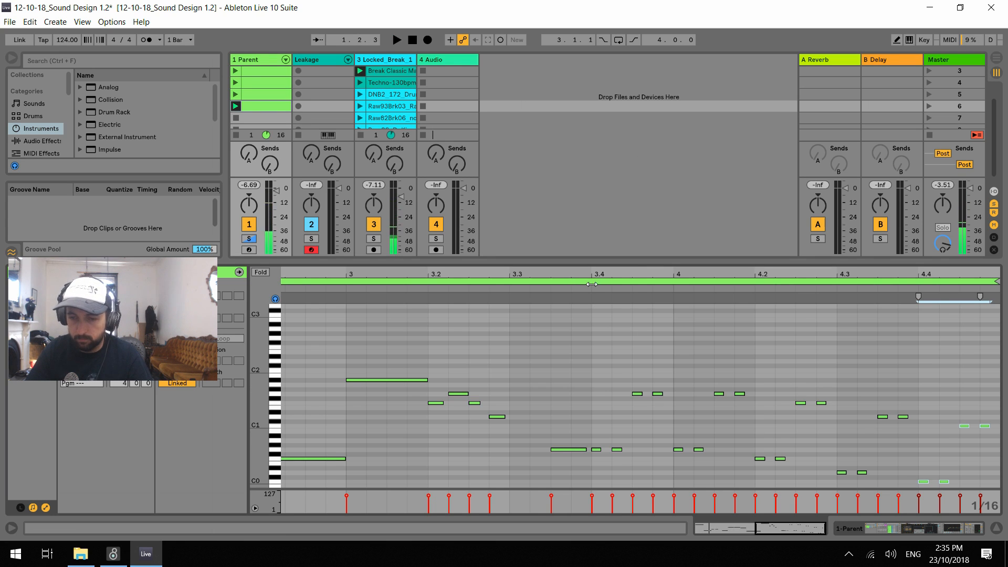
click(592, 284)
key(space)
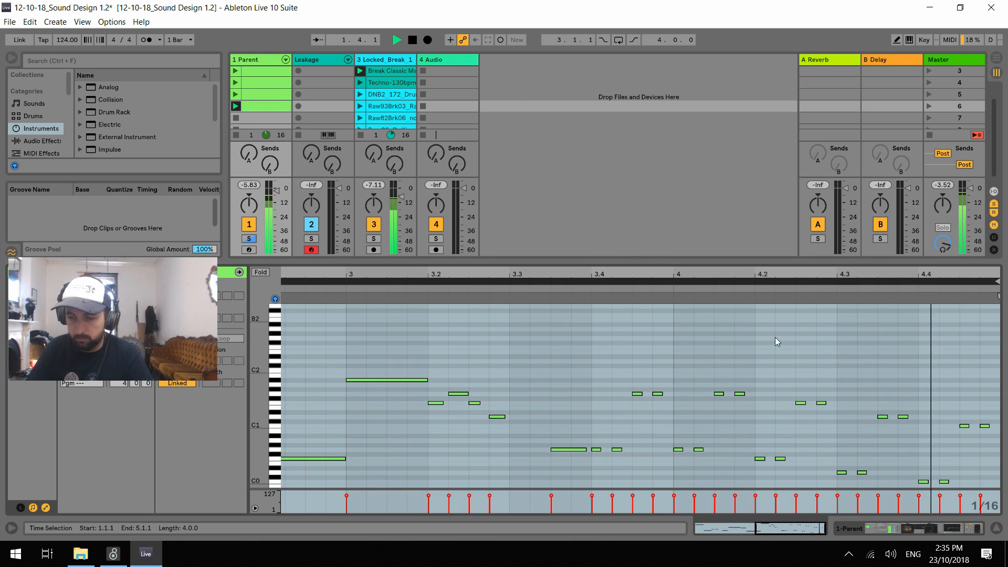
key(space)
drag(680, 428, 713, 462)
drag(710, 371, 760, 422)
key(space)
Raise the four notes on beat 3 of bar 4 to A#0 and A#1
drag(836, 392, 907, 471)
key(Up)
key(Up)
key(Up)
key(Up)
key(Up)
key(Up)
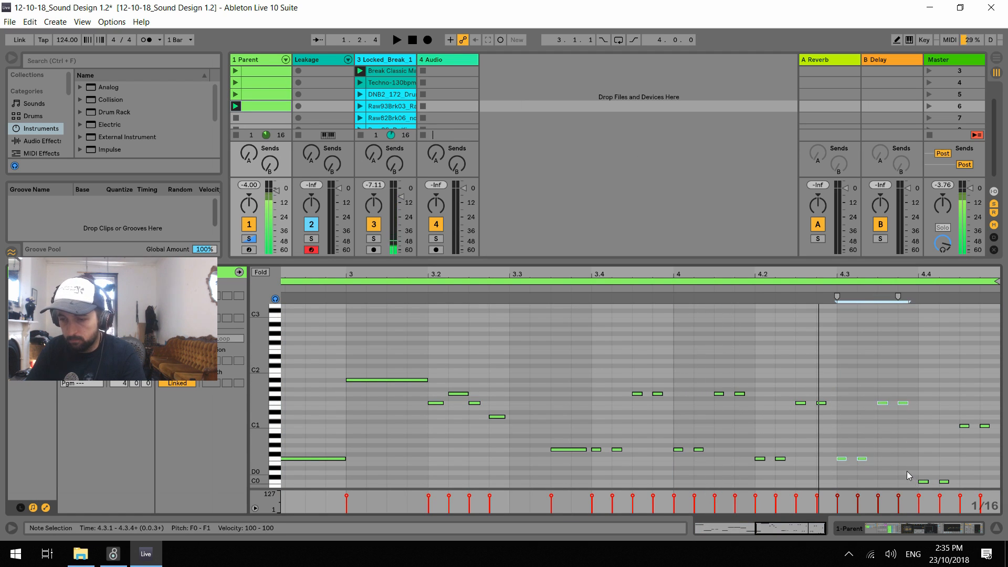
key(Up)
key(Up)
Retune the four notes on beat 4 of bar 4 into a rising run of G0, B0, D1 and G1
drag(922, 383, 942, 444)
key(Up)
key(Up)
key(Up)
key(Up)
key(Up)
key(Up)
key(Up)
key(Up)
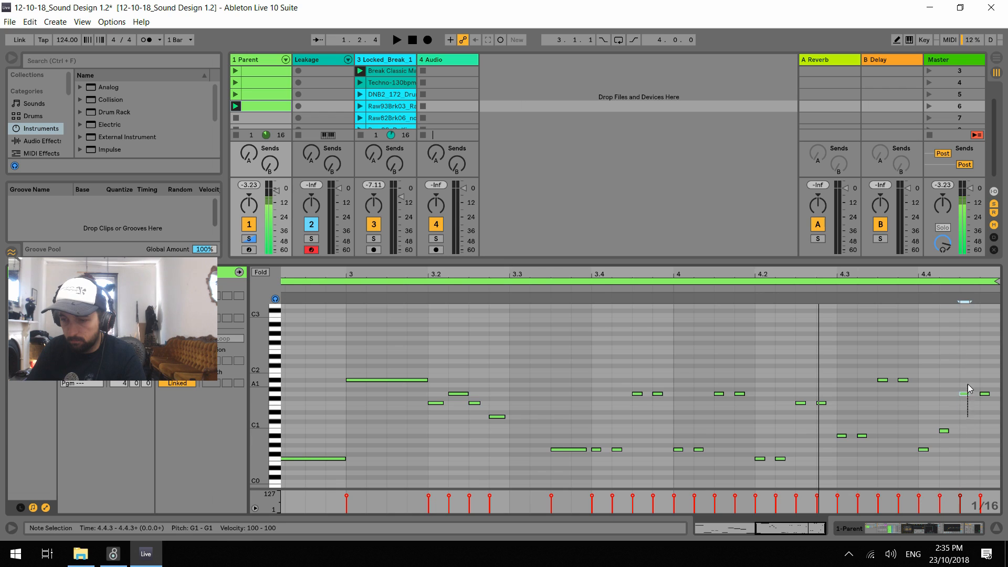
click(984, 393)
key(Up)
key(Up)
key(Up)
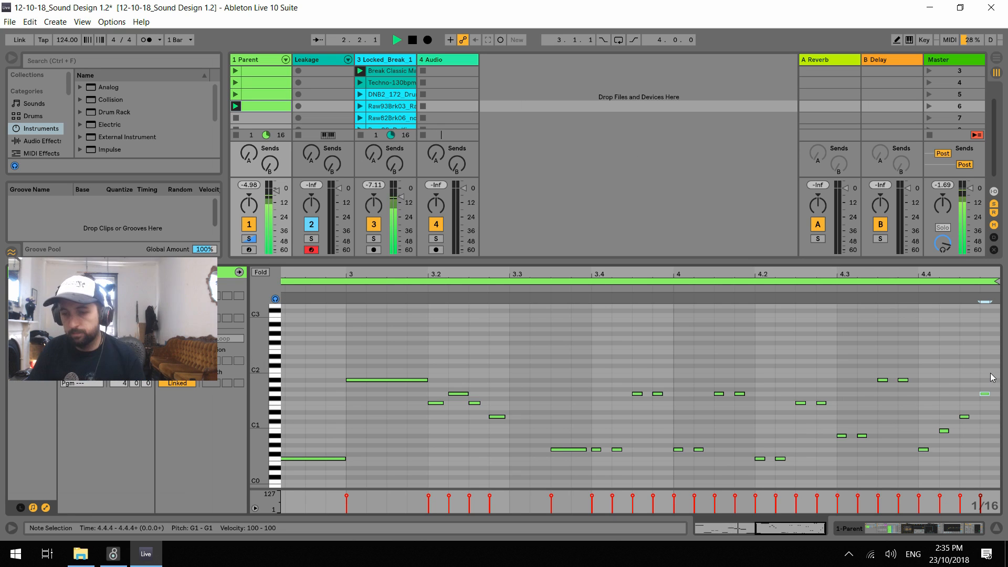
Slightly lengthen the notes at 4.2.3, 4.3.2 and 4.3.4 while the clip plays
click(802, 403)
click(864, 436)
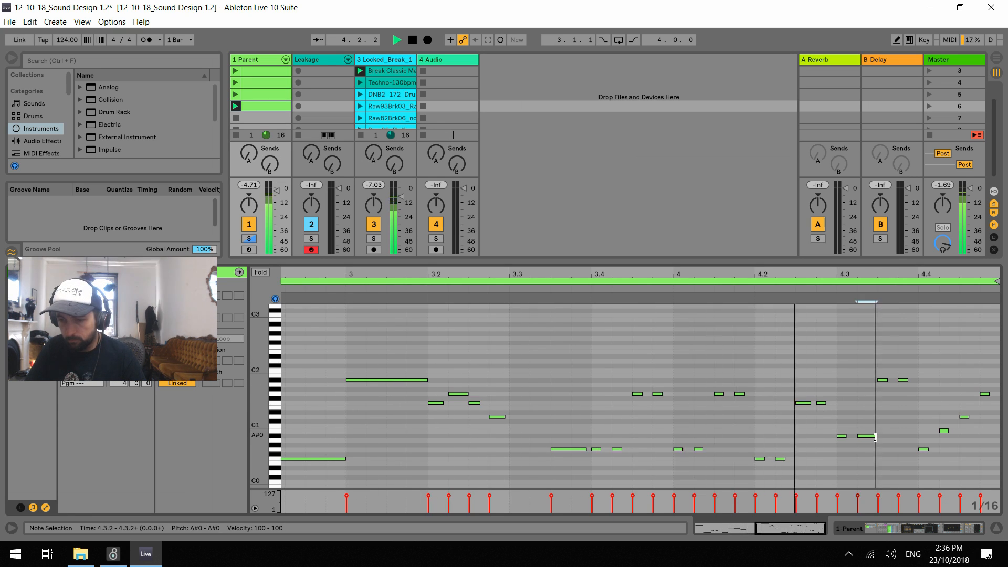
click(906, 380)
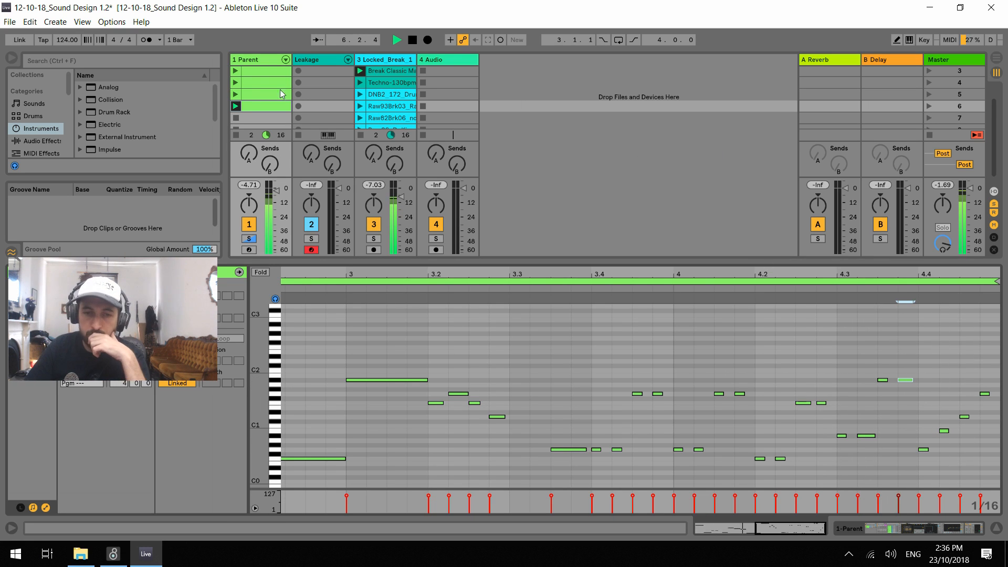
Set the Punch macro of the Parent track's Ups rack to 19 and replay the bassline with the drum loop stopped
double_click(244, 60)
mouse_move(116, 436)
mouse_down()
mouse_move(117, 489)
mouse_move(141, 440)
mouse_move(109, 438)
mouse_up()
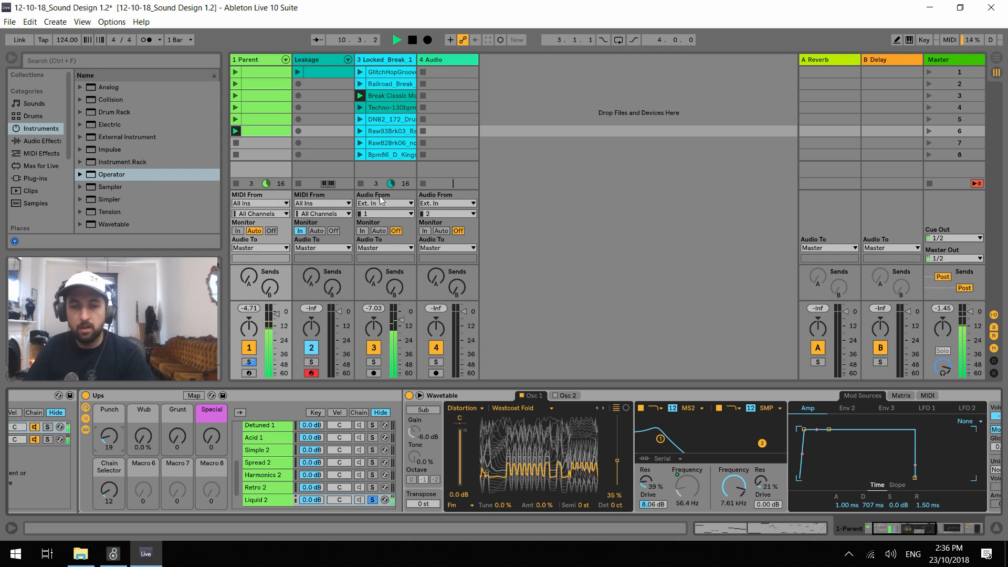
key(space)
key(space)
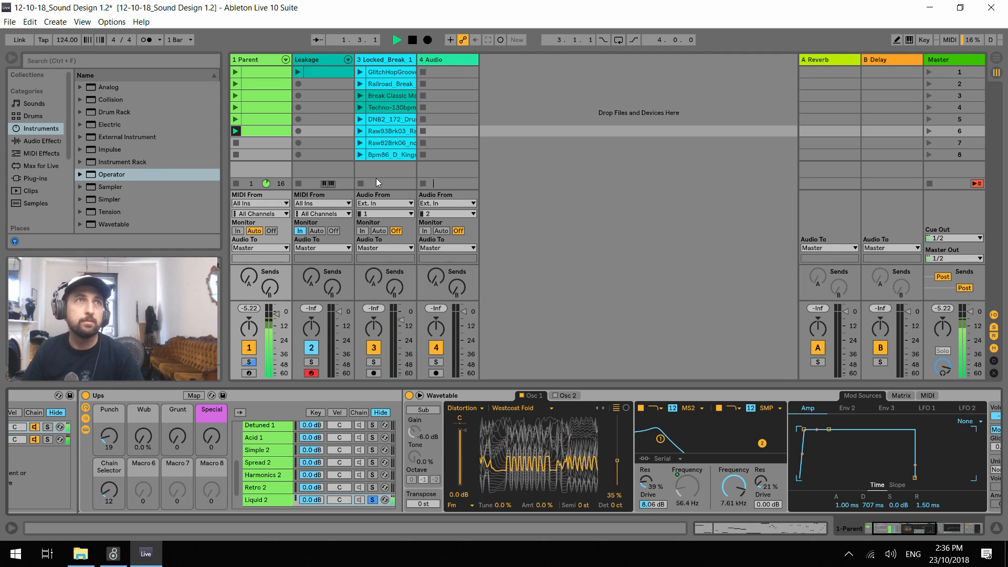
key(space)
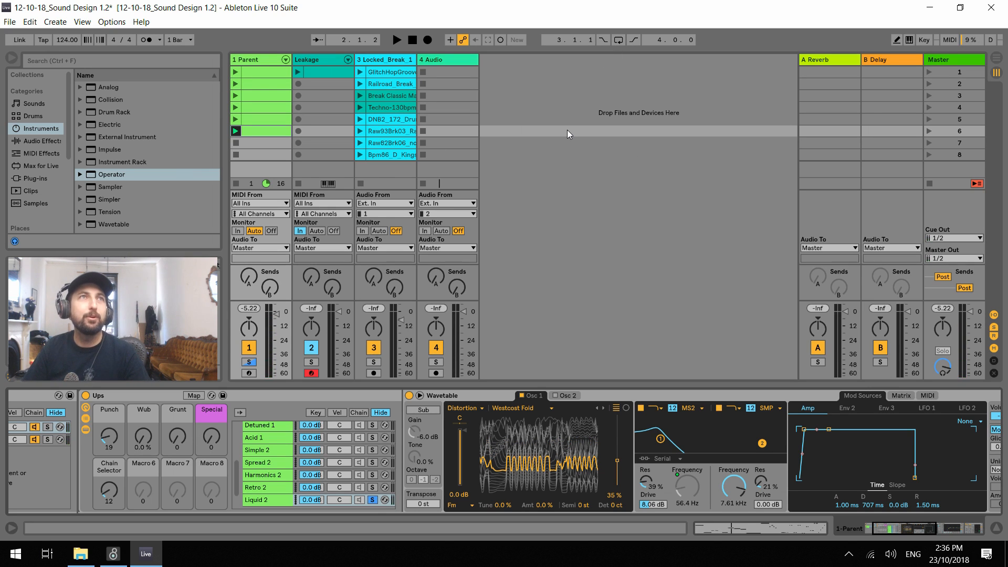
key(space)
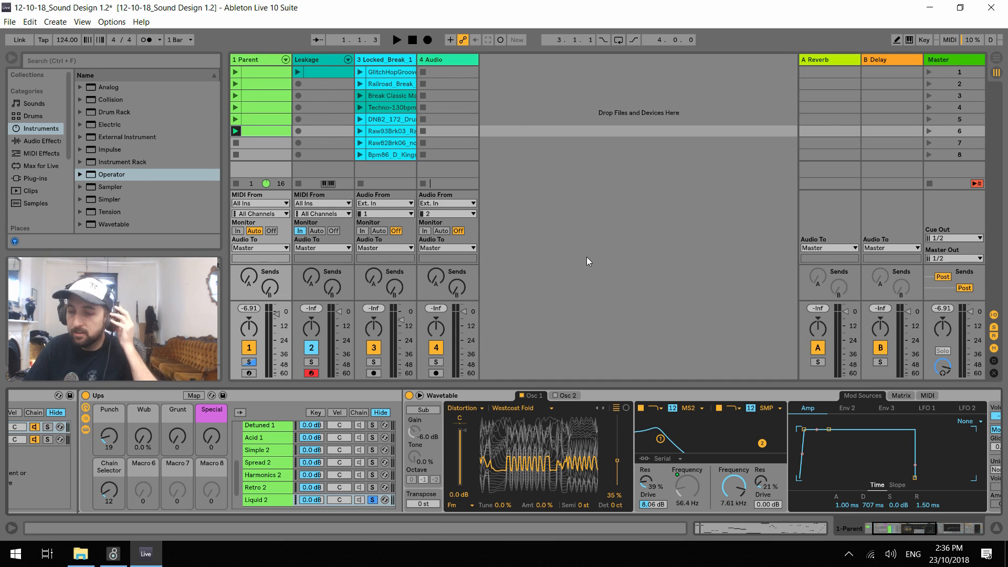
key(space)
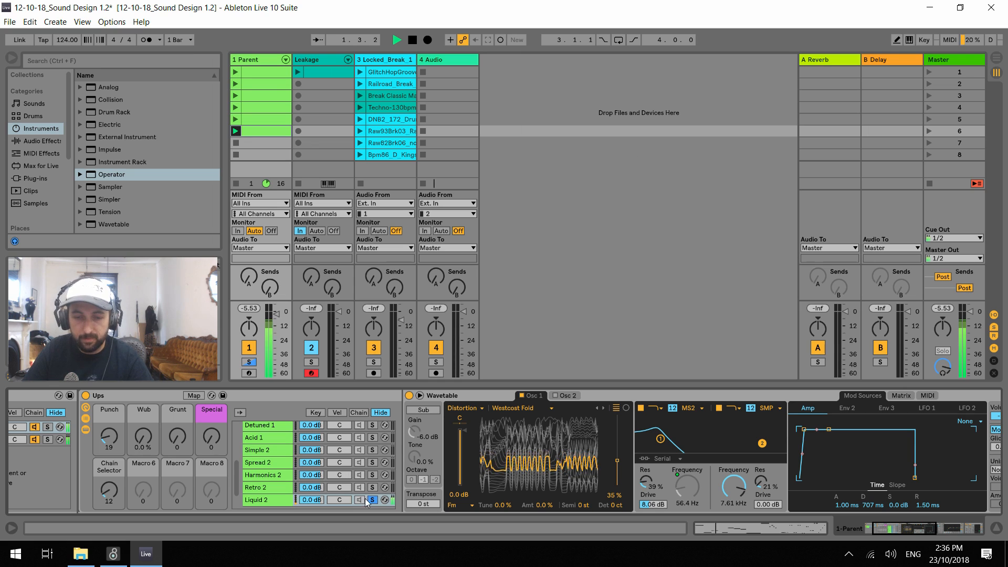
Expand the Liquid 2 chain's Wavetable synth to its full view and replay the bassline
click(419, 395)
key(space)
Audition the JN60 Bitter and Malice wavetables on Osc 1 against the bassline
key(space)
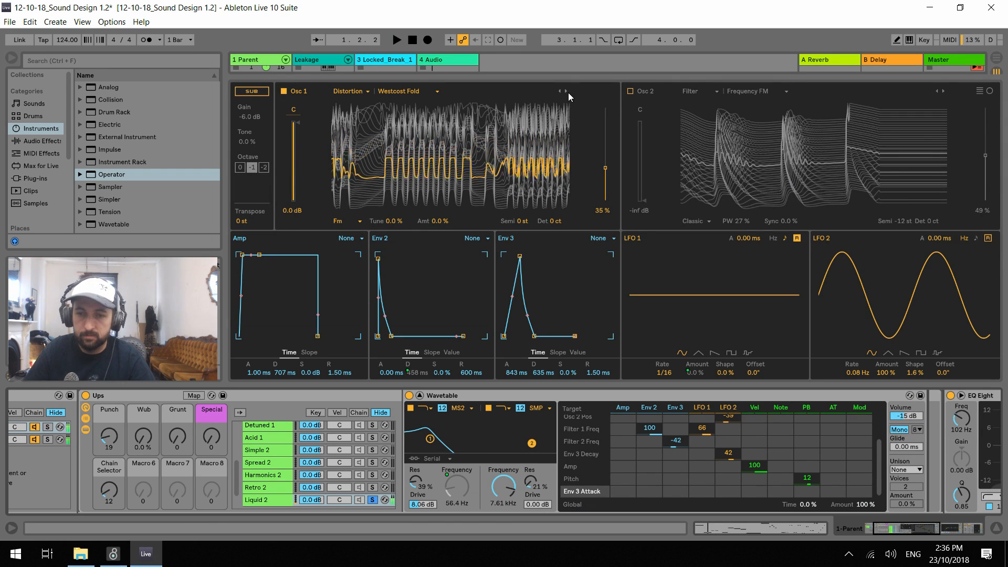
click(563, 92)
key(space)
key(space)
click(566, 92)
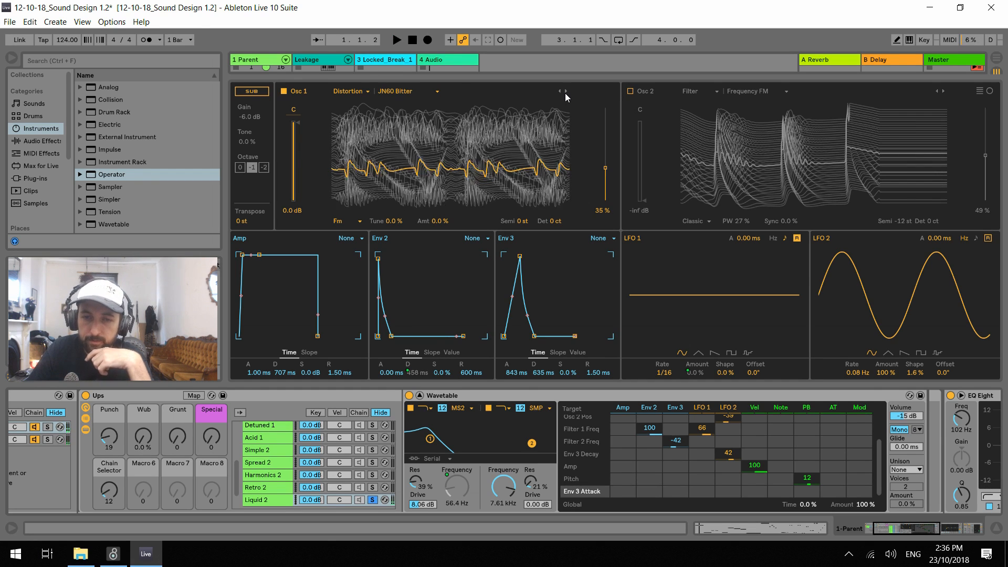
key(space)
Switch Osc 1 to the Formant wavetable AEIOU and set its FM Tune to -98%
click(350, 91)
key(space)
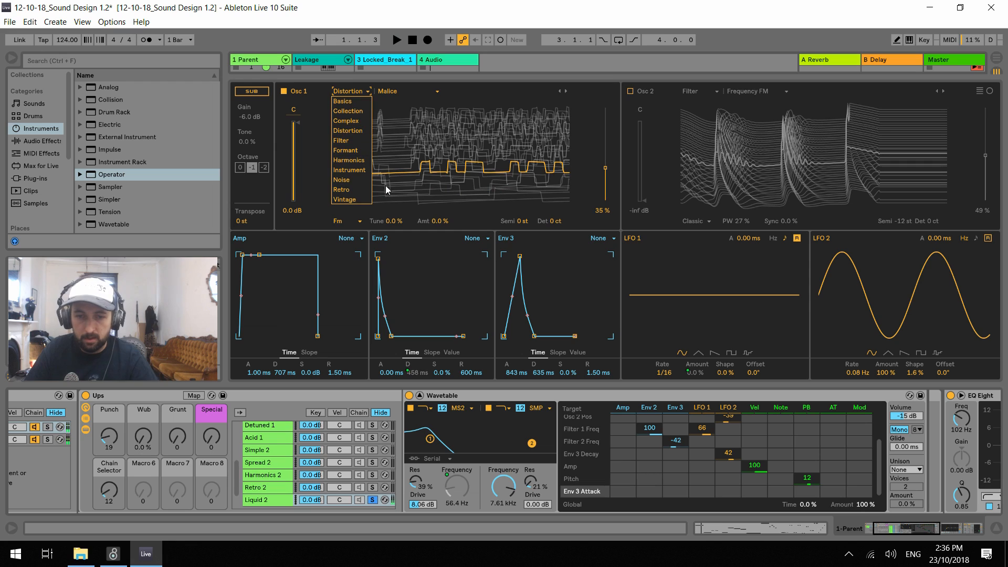
click(356, 153)
key(space)
drag(393, 221, 393, 273)
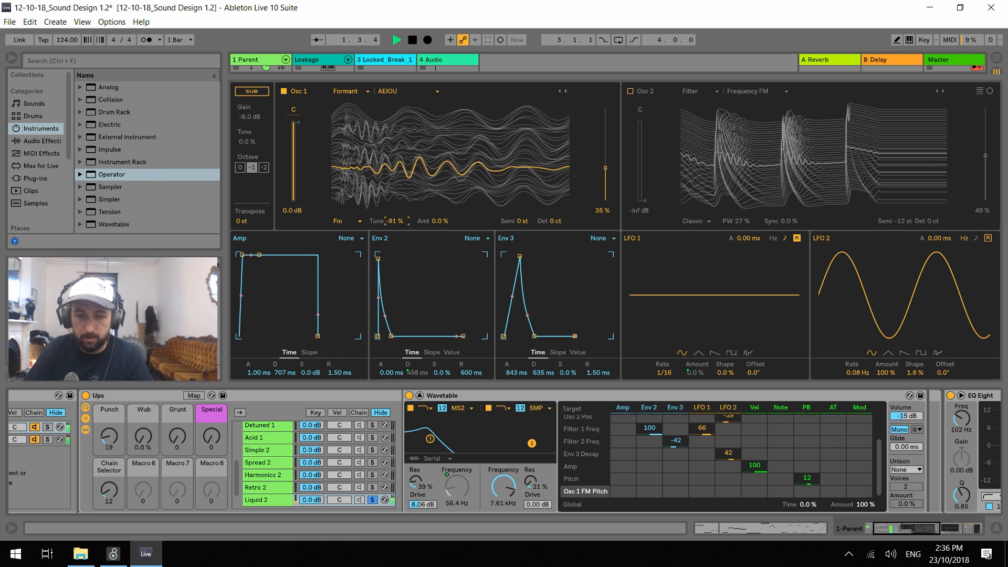
Clear the Env 3 modulation of Filter 2 Freq and the LFO 2 modulations of Osc 2 Pos and Env 3 Decay
scroll(726, 438, up, 2)
key(space)
drag(729, 447, 679, 440)
click(678, 480)
drag(678, 475, 678, 478)
drag(678, 478, 677, 475)
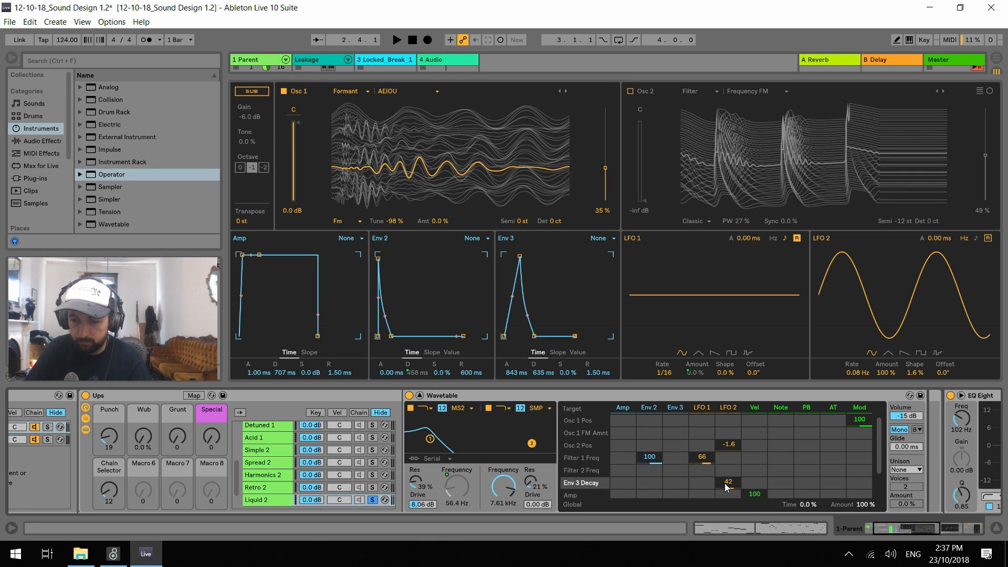
key(space)
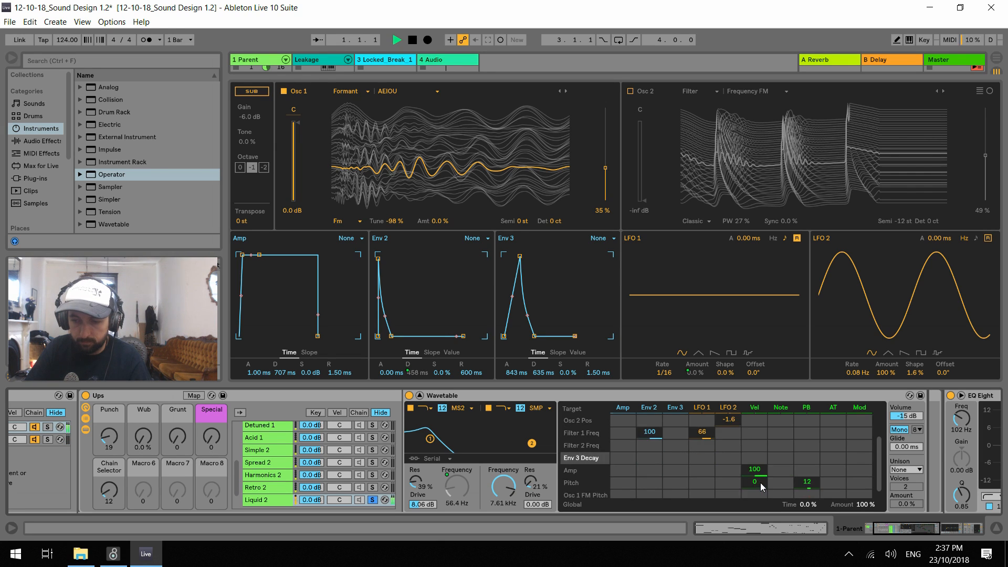
double_click(729, 444)
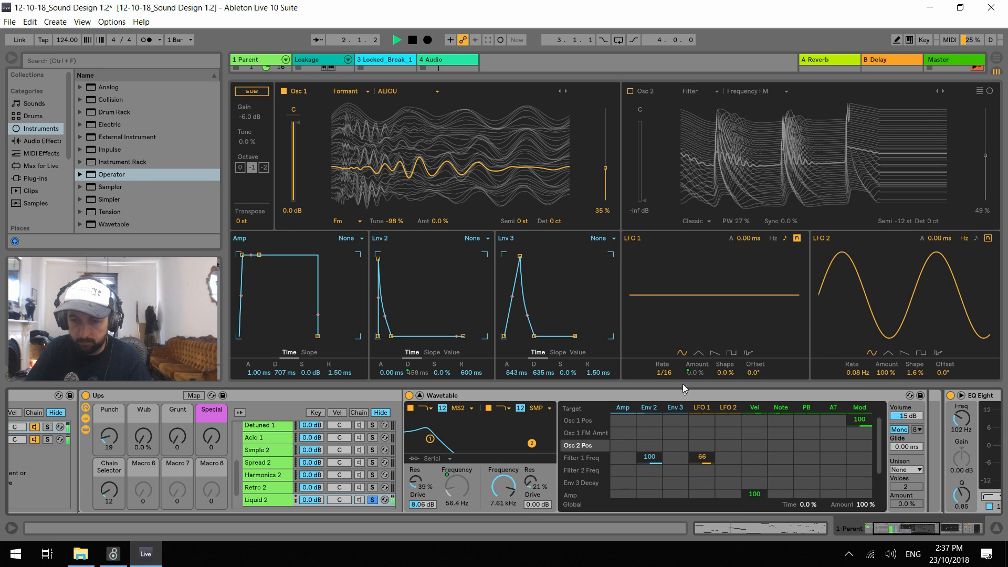
Set the Punch macro to 127 and Osc 1's wavetable position to 40%, auditioning the bassline
drag(606, 165, 606, 141)
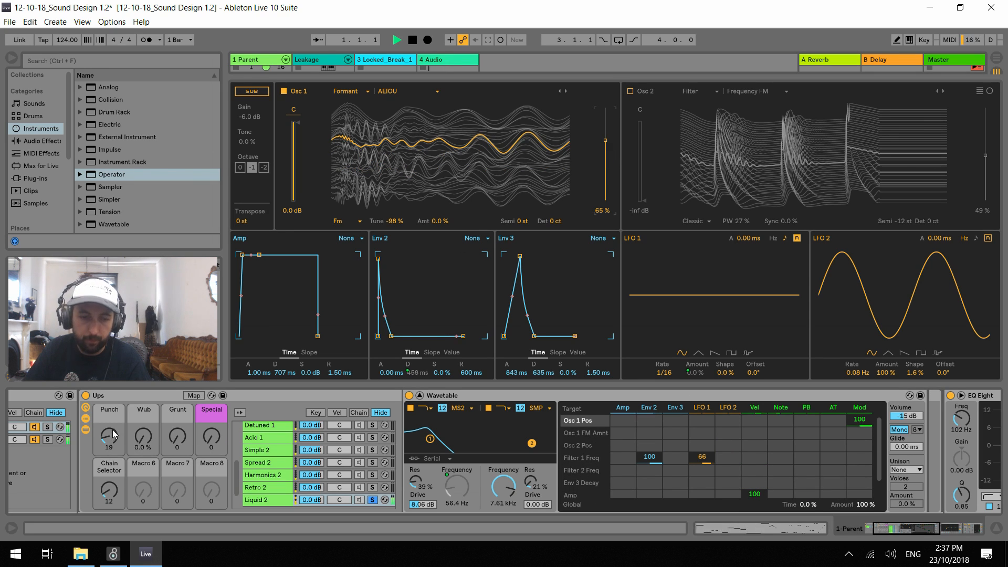
key(space)
drag(116, 433, 124, 437)
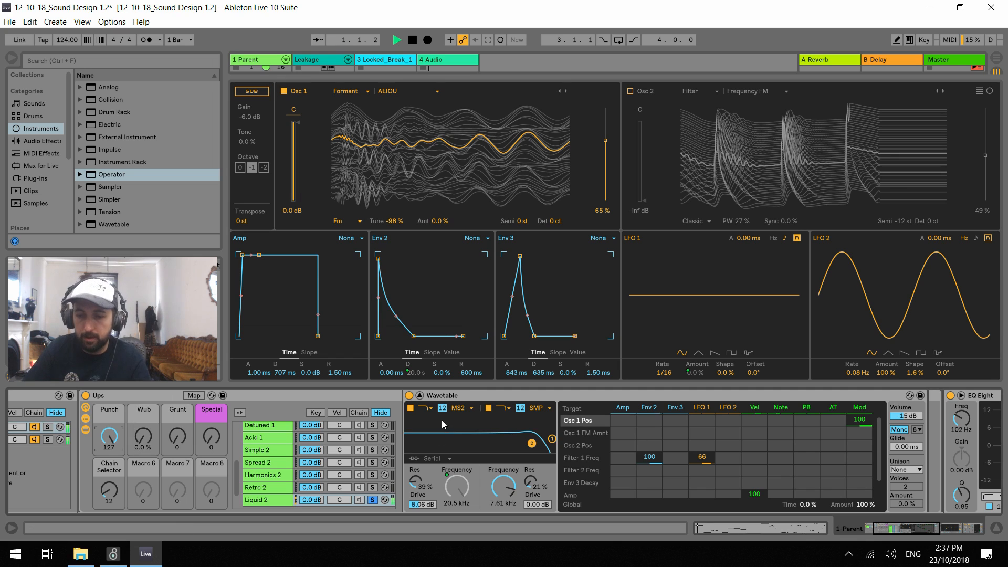
mouse_move(608, 148)
mouse_down()
mouse_move(605, 185)
mouse_move(606, 153)
mouse_move(606, 175)
mouse_move(606, 163)
mouse_up()
key(space)
key(space)
key(space)
key(space)
key(space)
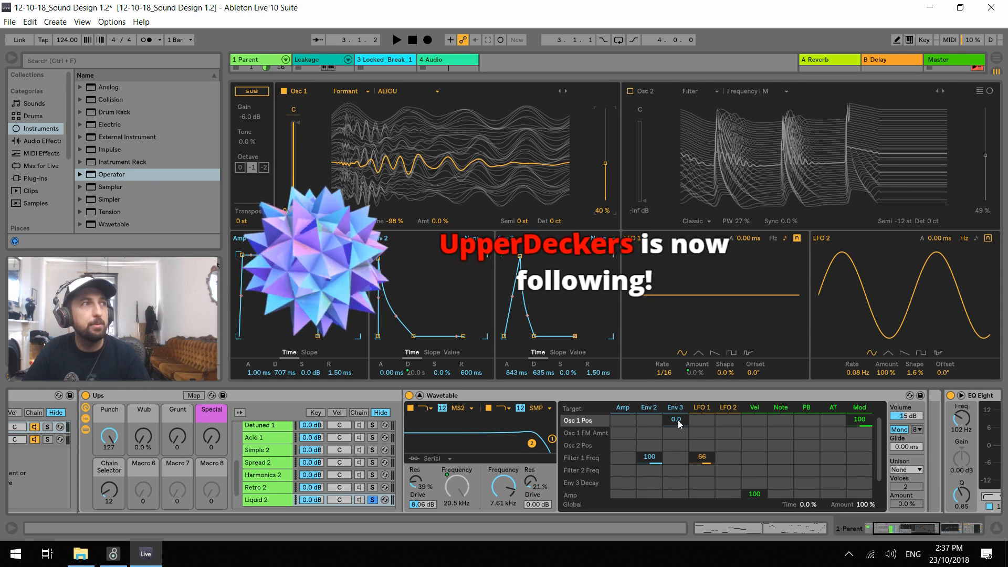
Modulate Osc 1 Pos from Env 3 by 47, and set Env 3 to Loop mode with a decay of 1.08 s
mouse_move(674, 425)
mouse_down()
mouse_move(674, 397)
mouse_move(672, 426)
mouse_up()
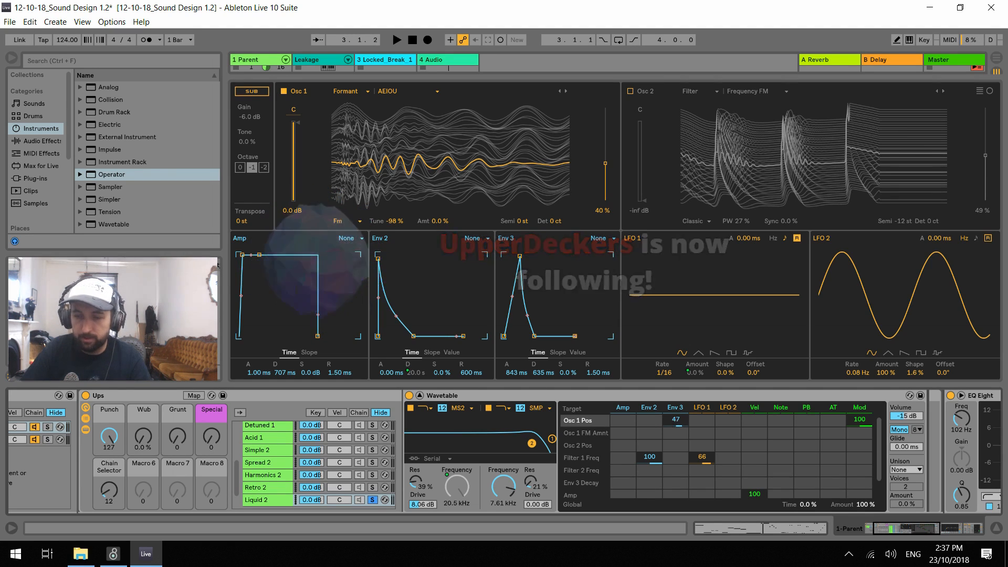
click(596, 238)
click(597, 268)
key(space)
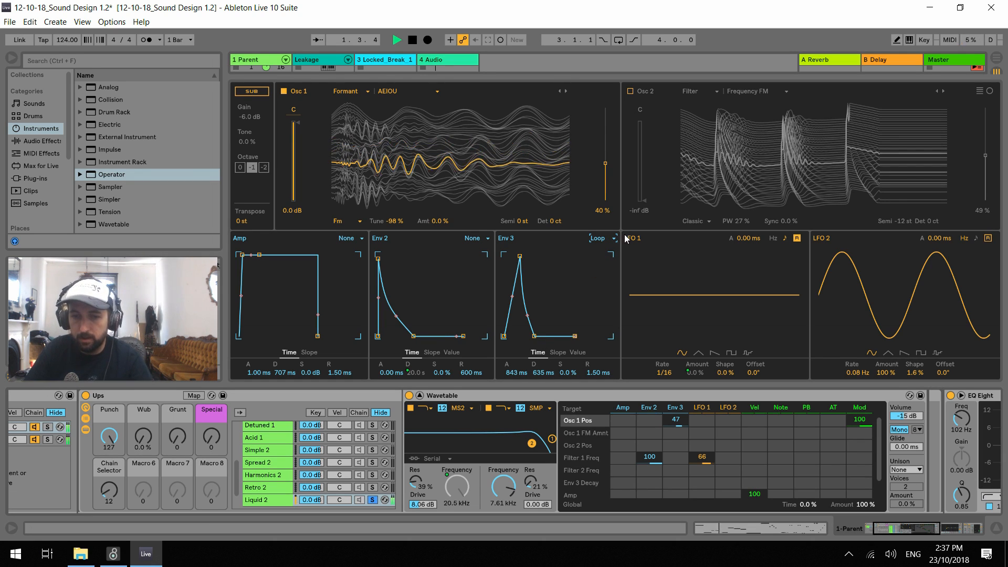
drag(535, 336, 537, 336)
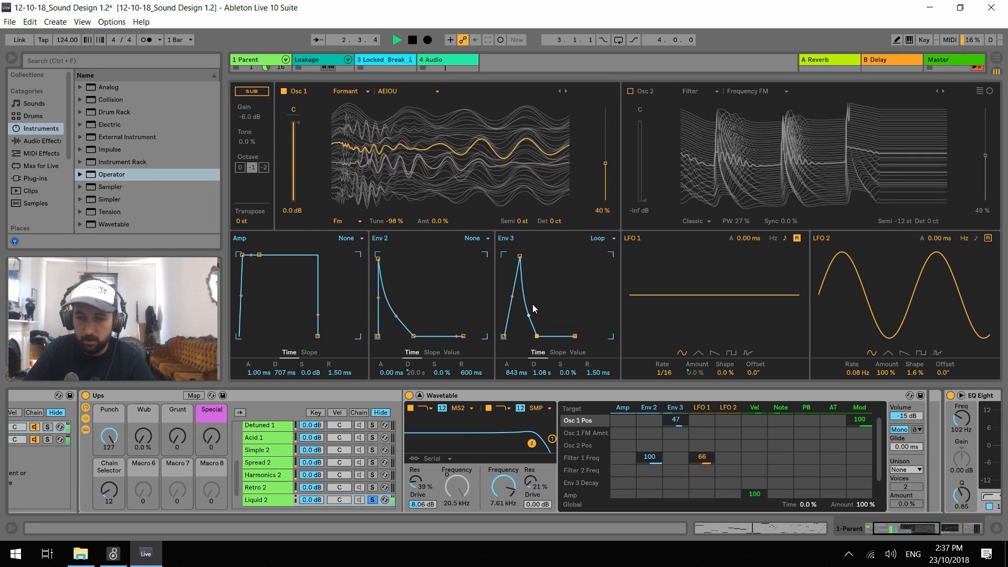
Reshape Env 3 to a 1.45 s attack, 4.41 s decay and 0.0% sustain, and set its Osc 1 Pos modulation to 70
drag(520, 257, 518, 256)
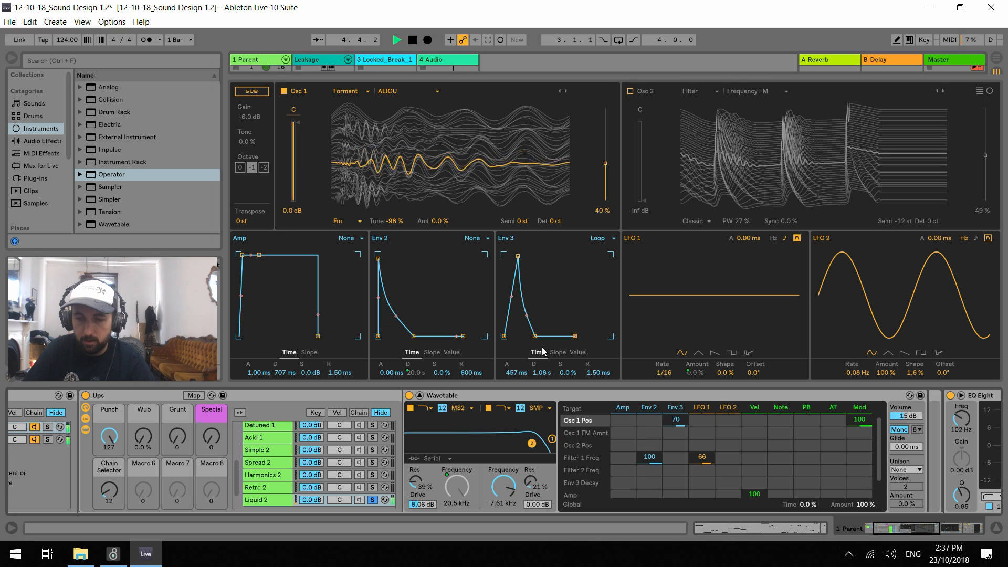
drag(535, 336, 542, 334)
drag(518, 256, 521, 257)
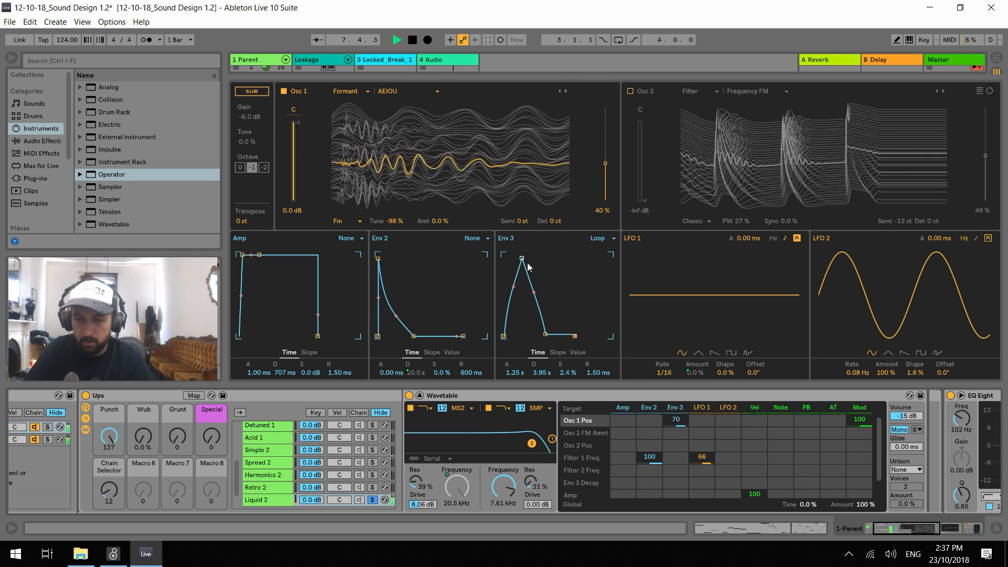
click(547, 336)
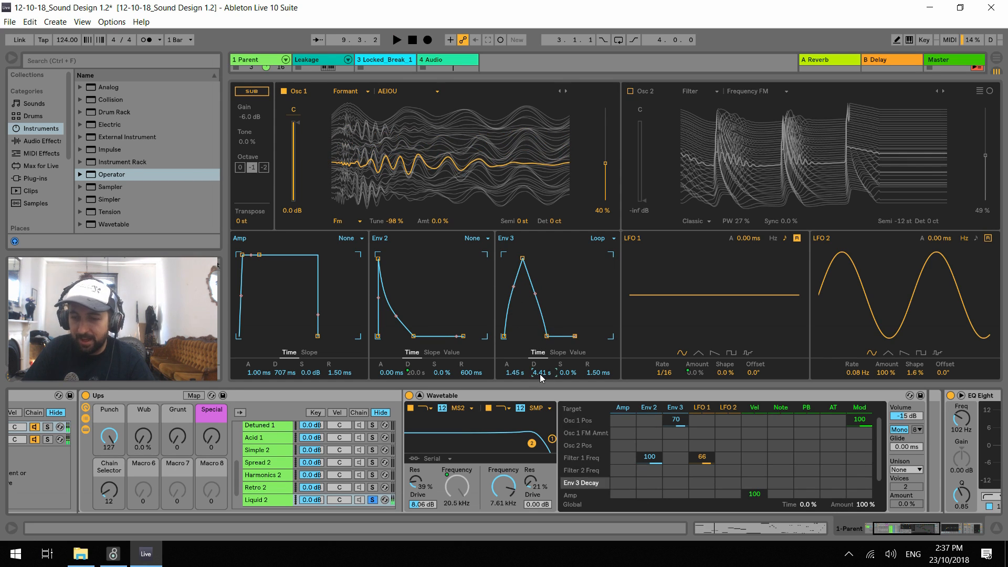
Modulate Env 3 Decay from LFO 2 by 42 and set the LFO 2 rate to 3.59 Hz
drag(723, 484, 728, 467)
key(space)
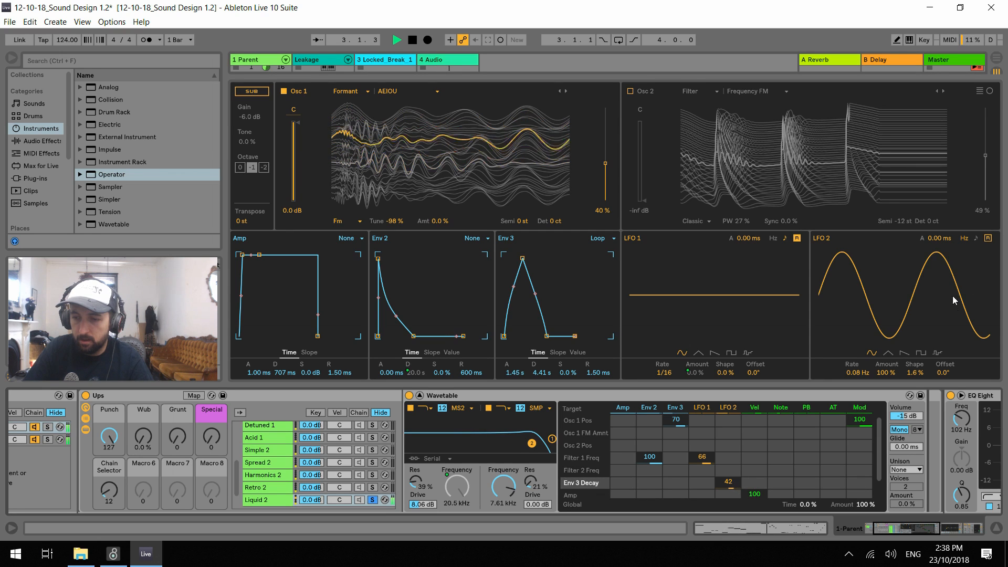
drag(856, 373, 856, 333)
key(space)
Set Env 3's decay to 1.89 s and modulate Env 3 Attack from LFO 2 by 25
click(542, 373)
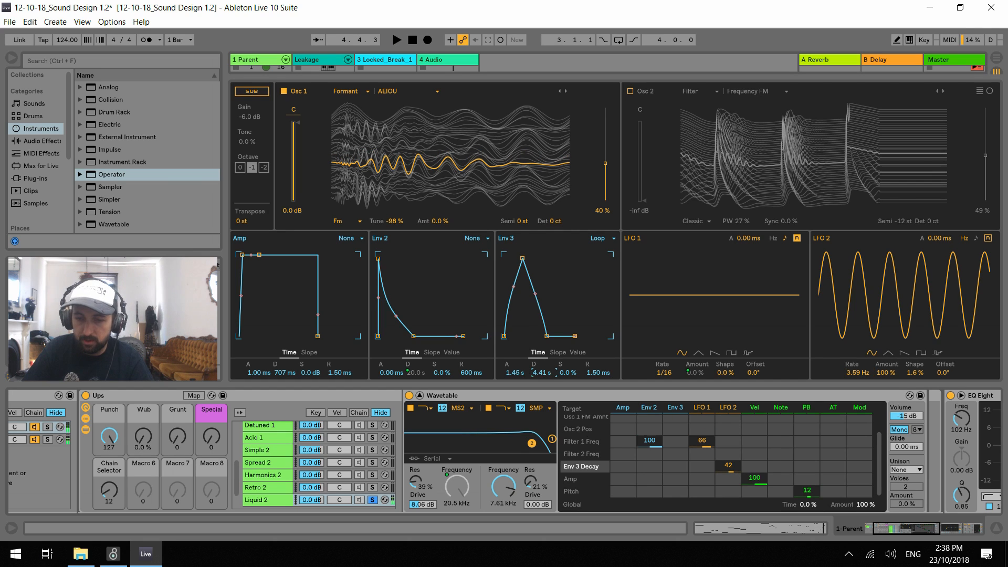
drag(542, 373, 542, 344)
key(space)
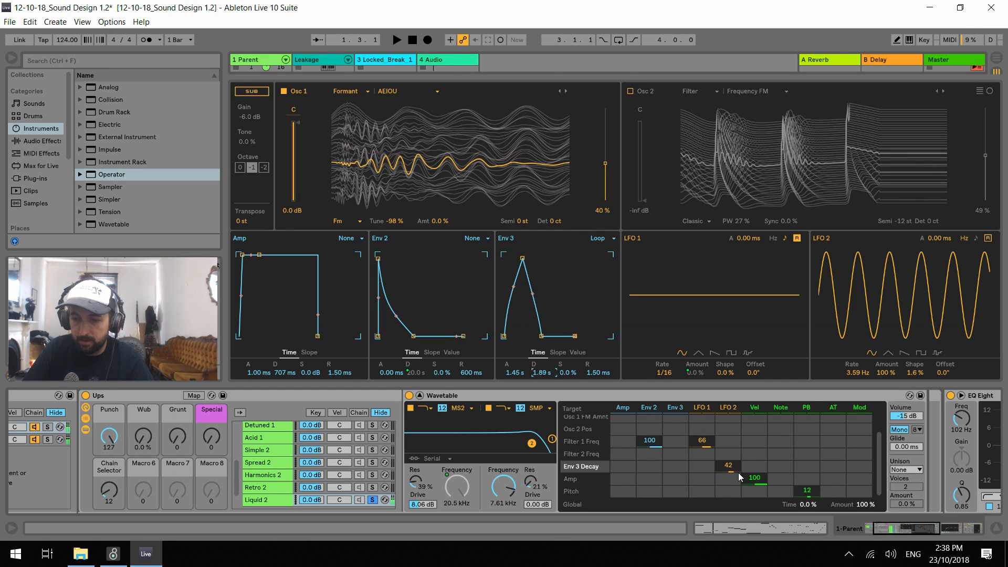
click(518, 373)
drag(727, 495, 727, 472)
key(space)
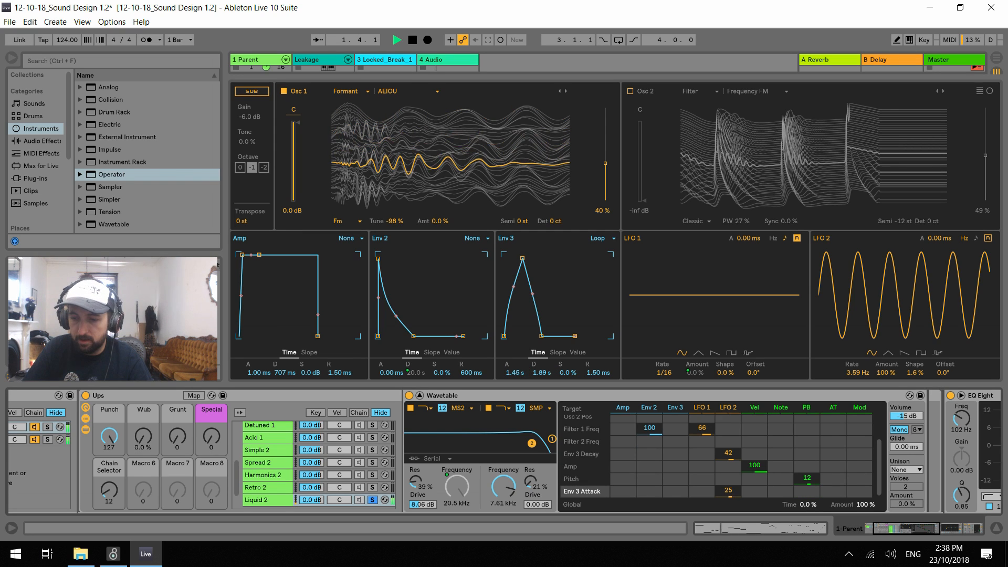
Set the LFO 2 rate to 0.26 Hz and its modulation of Env 3 Attack to 22 and Env 3 Decay to 28
mouse_move(861, 372)
mouse_down()
mouse_move(861, 457)
mouse_move(856, 369)
mouse_up()
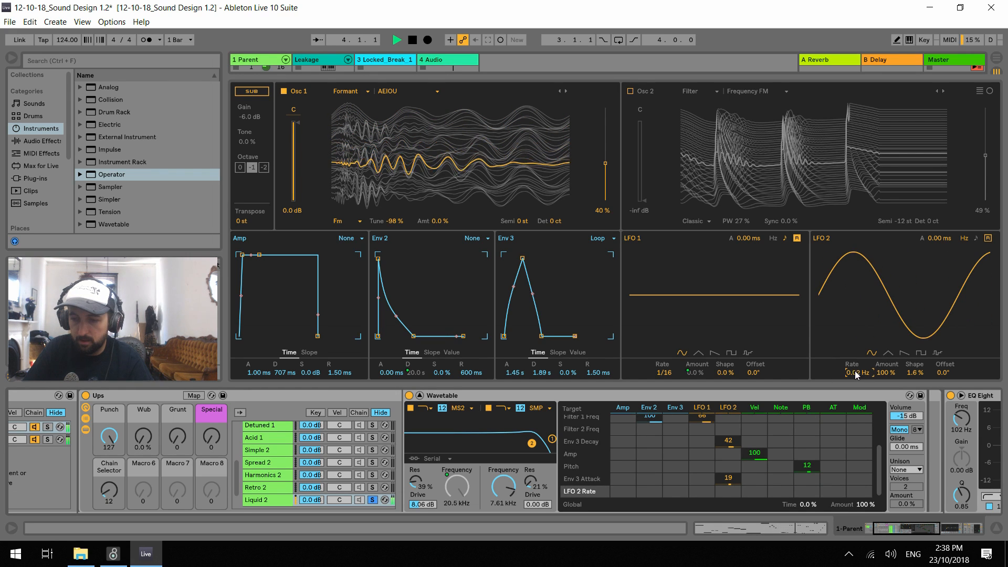
click(728, 480)
drag(729, 480, 728, 450)
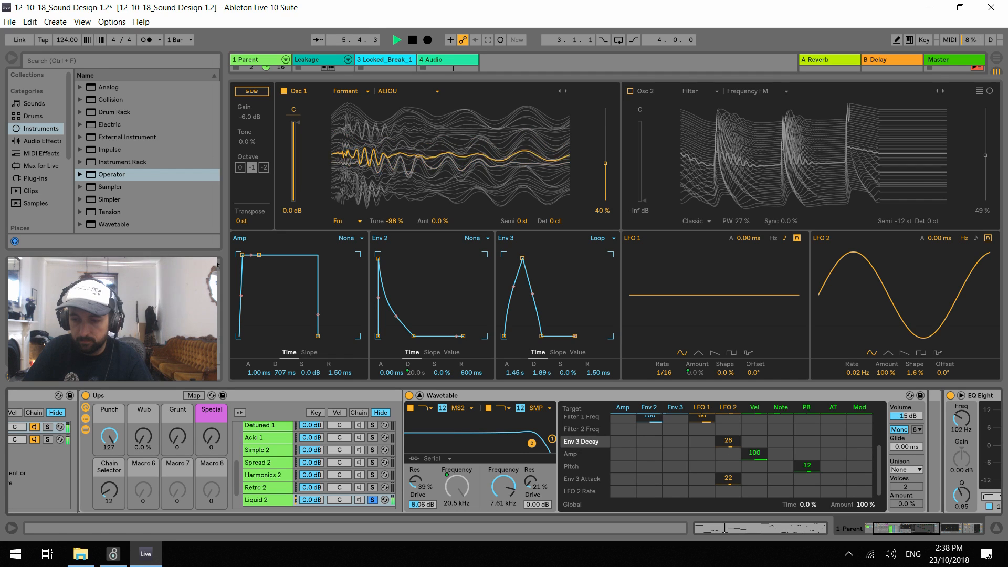
drag(855, 372, 856, 376)
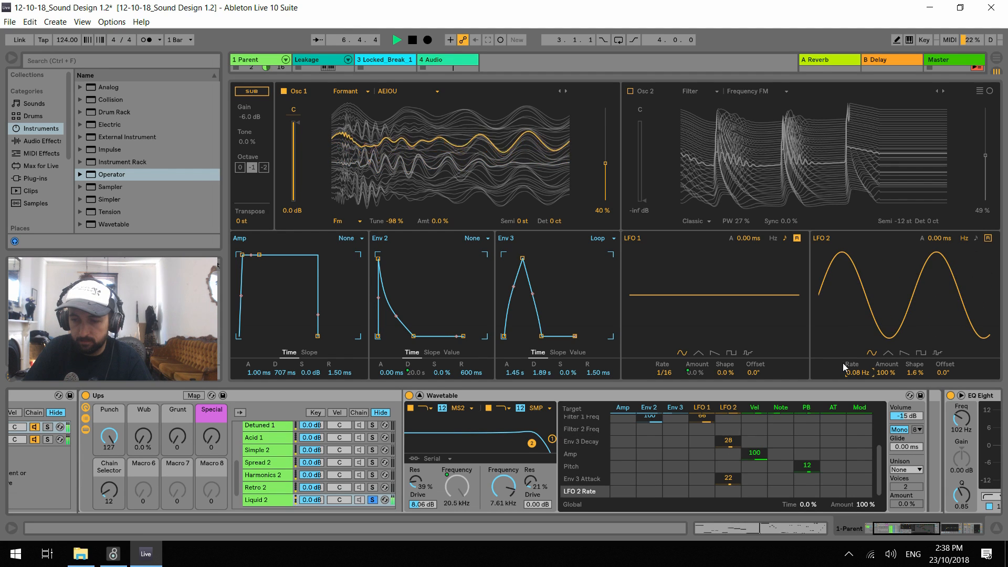
mouse_move(858, 374)
mouse_down()
mouse_move(856, 365)
mouse_move(856, 383)
mouse_up()
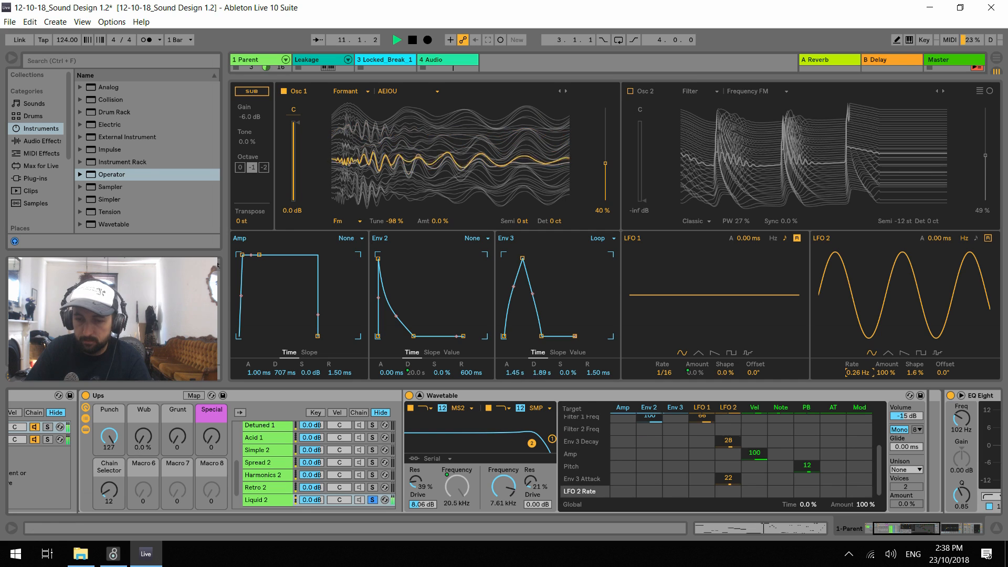
Set Env 3's attack to 1.10 s and decay to 4.27 s, with LFO 2 modulating Env 3 Attack by 14
click(535, 373)
mouse_move(516, 372)
mouse_down()
mouse_move(516, 415)
mouse_move(516, 353)
mouse_up()
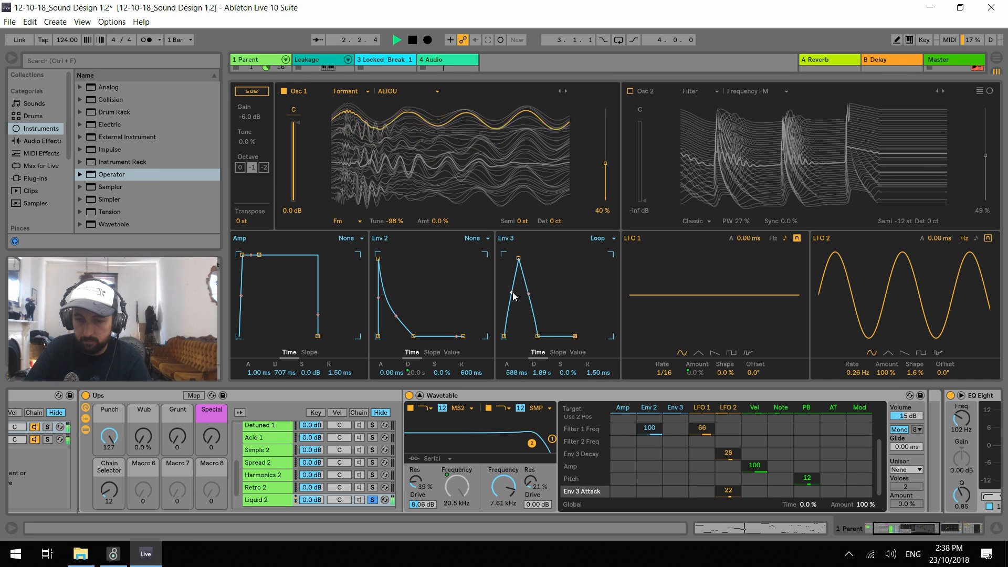
drag(541, 372, 516, 363)
click(598, 373)
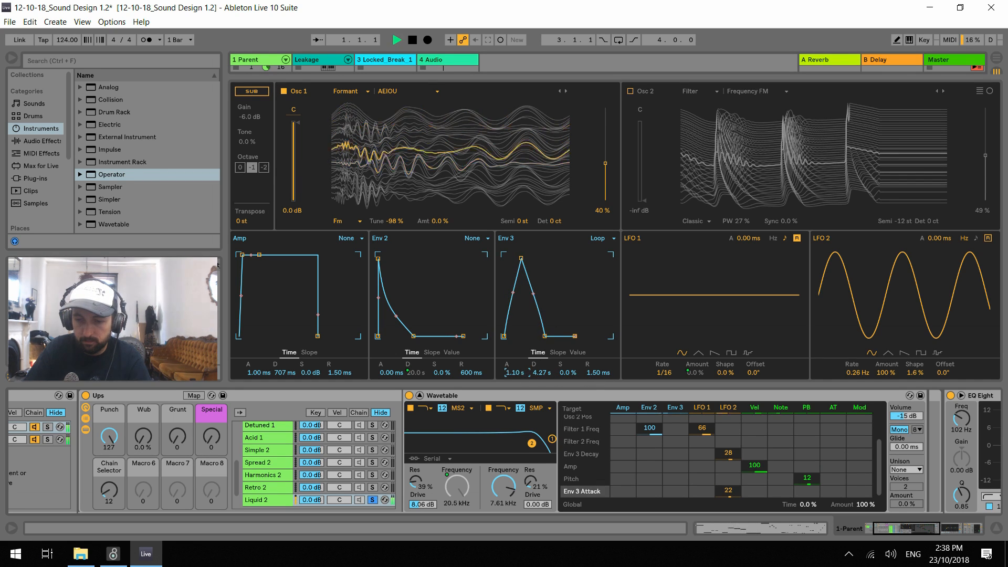
drag(729, 492, 728, 496)
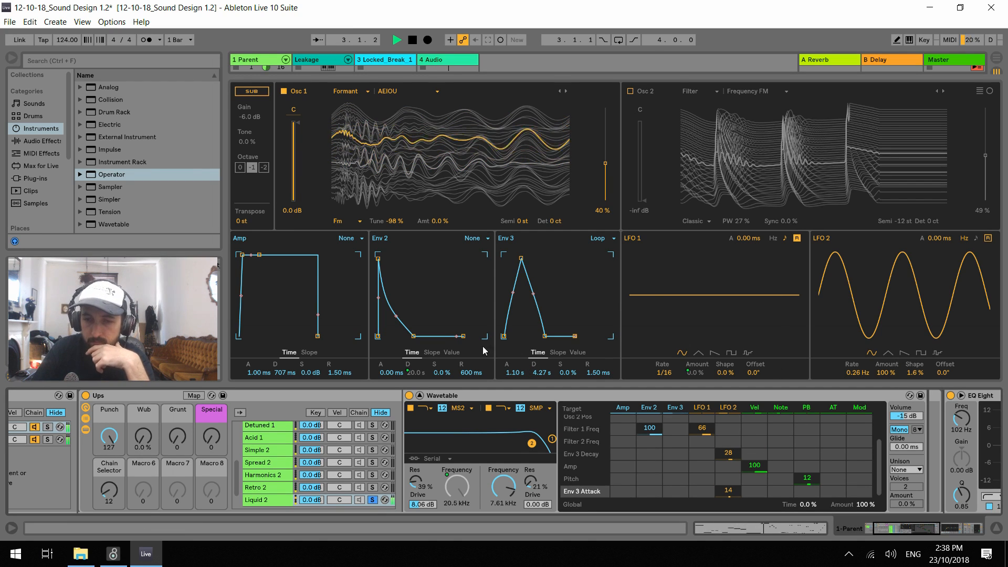
Audition the bassline with the Punch macro at 4 and Wub at 54%, and return them to 127 and 0.0%
drag(110, 437, 109, 503)
drag(143, 438, 143, 411)
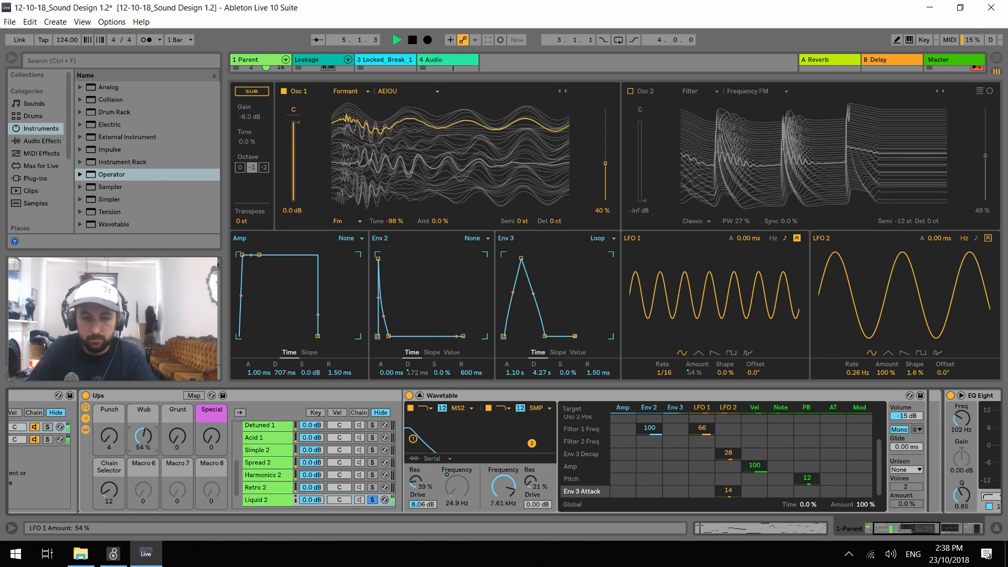
drag(110, 447, 142, 480)
drag(110, 441, 110, 384)
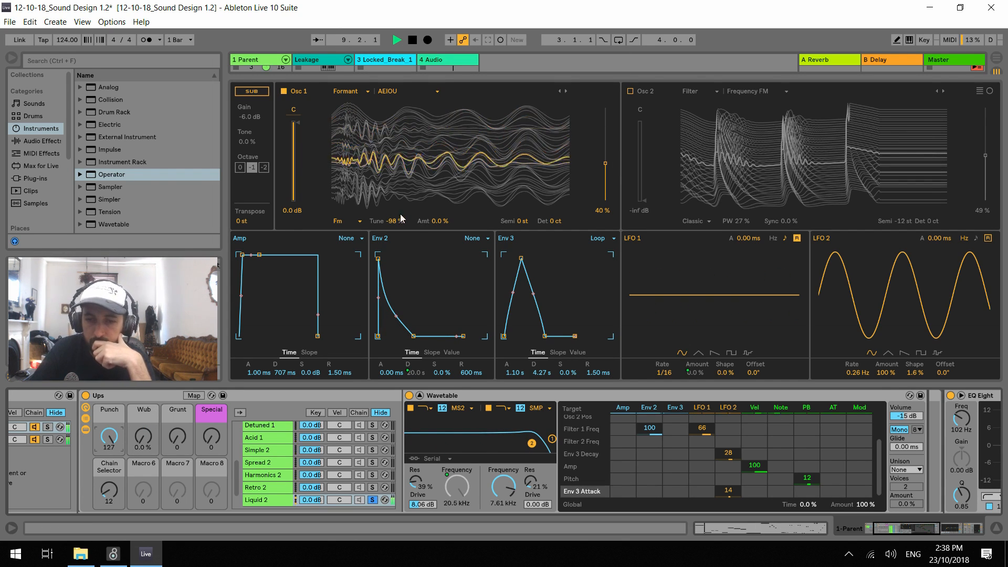
Try Osc 1's FM with Tune at 50% and Amt at 10%, auditioning the bassline between changes
drag(395, 223, 438, 189)
double_click(438, 221)
double_click(393, 221)
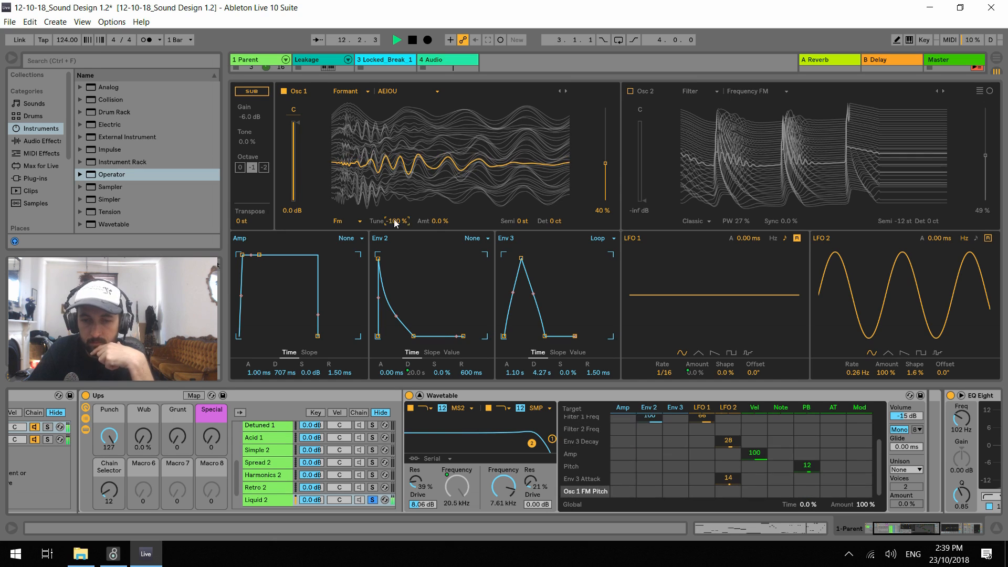
key(space)
drag(440, 224, 396, 223)
key(space)
key(space)
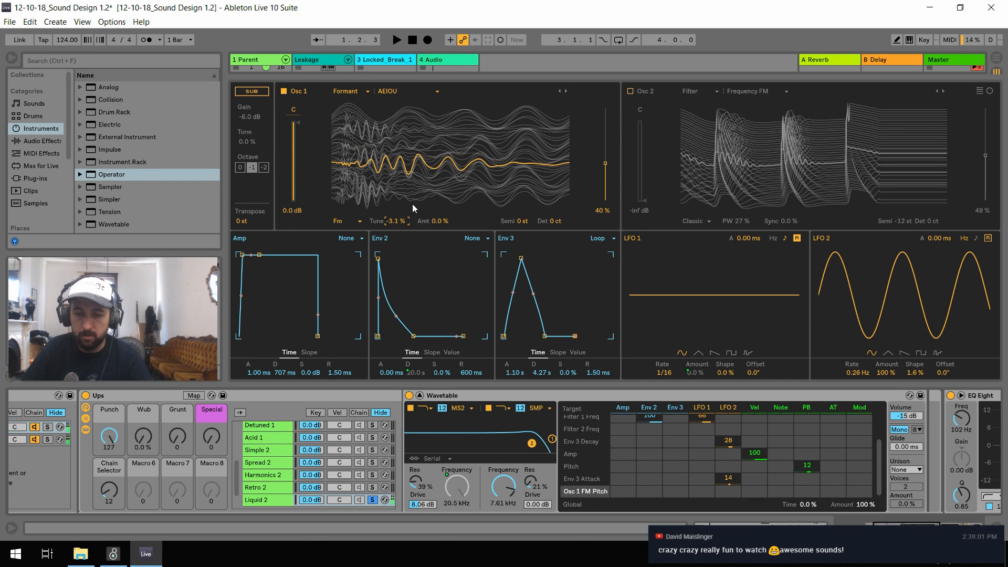
key(space)
drag(433, 225, 433, 221)
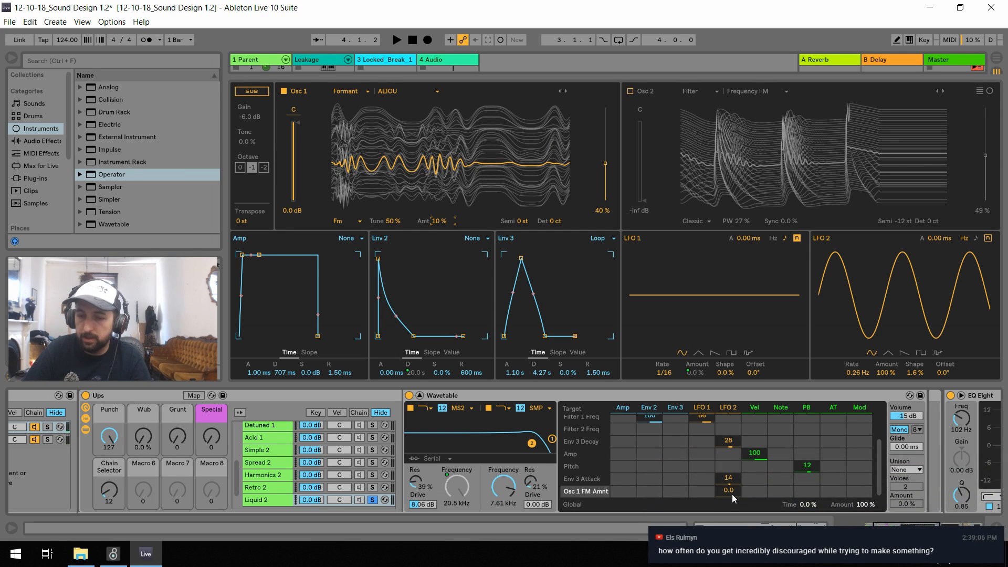
Modulate Osc 1 FM Amnt from LFO 2 by 3.1 and audition the bassline
drag(732, 494, 732, 495)
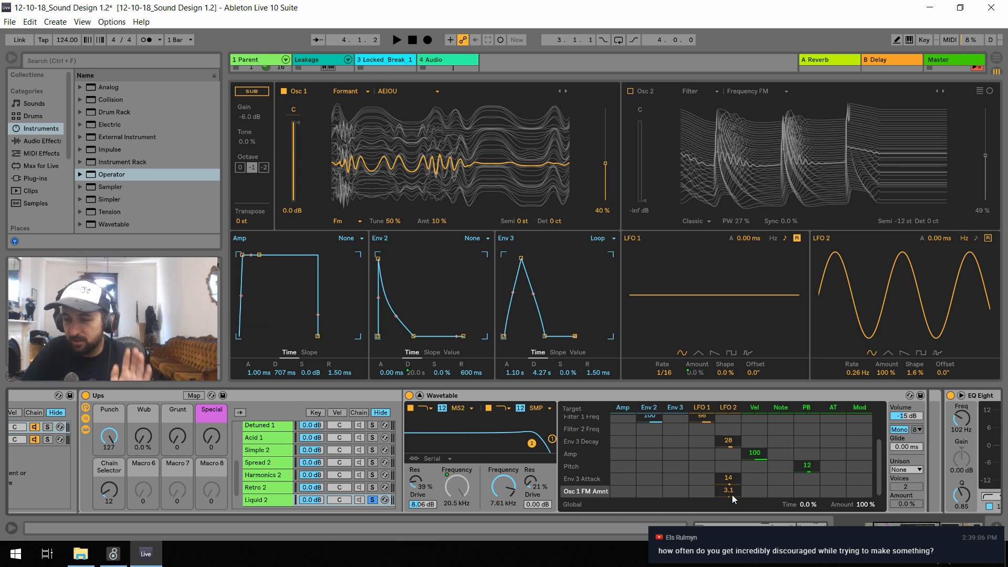
key(space)
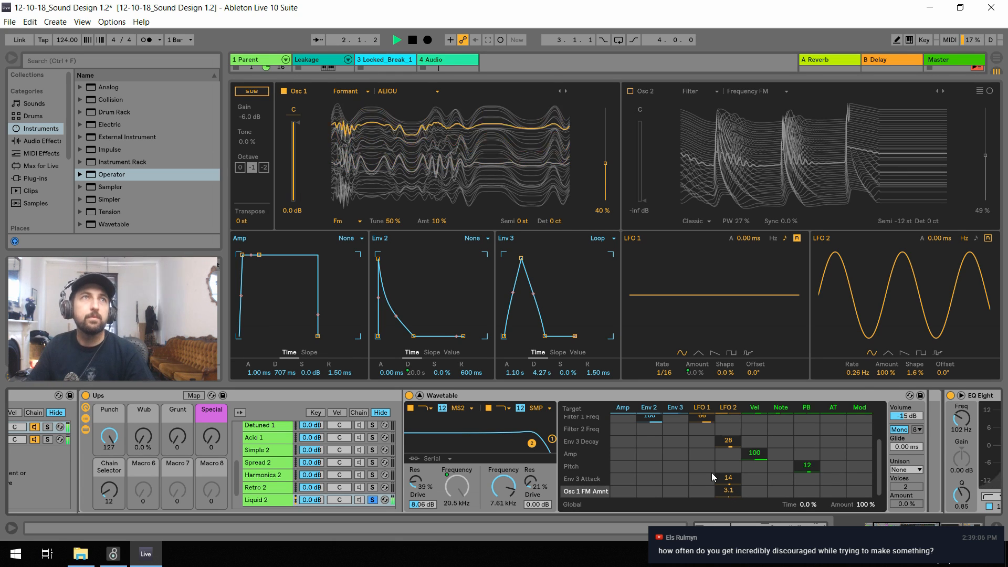
click(711, 471)
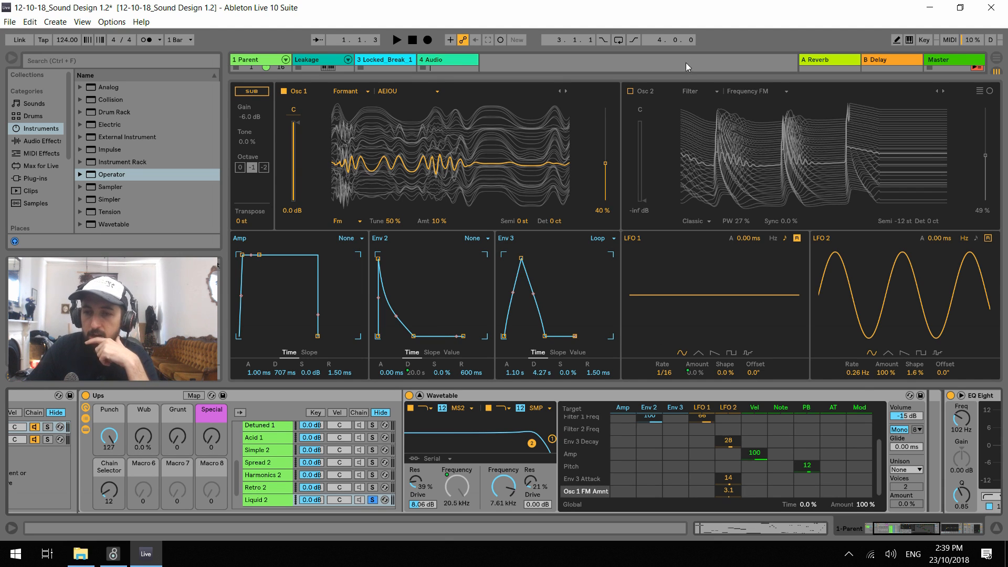
Enlarge the Session clip area above the expanded Wavetable display and briefly audition the bassline
drag(677, 75, 676, 85)
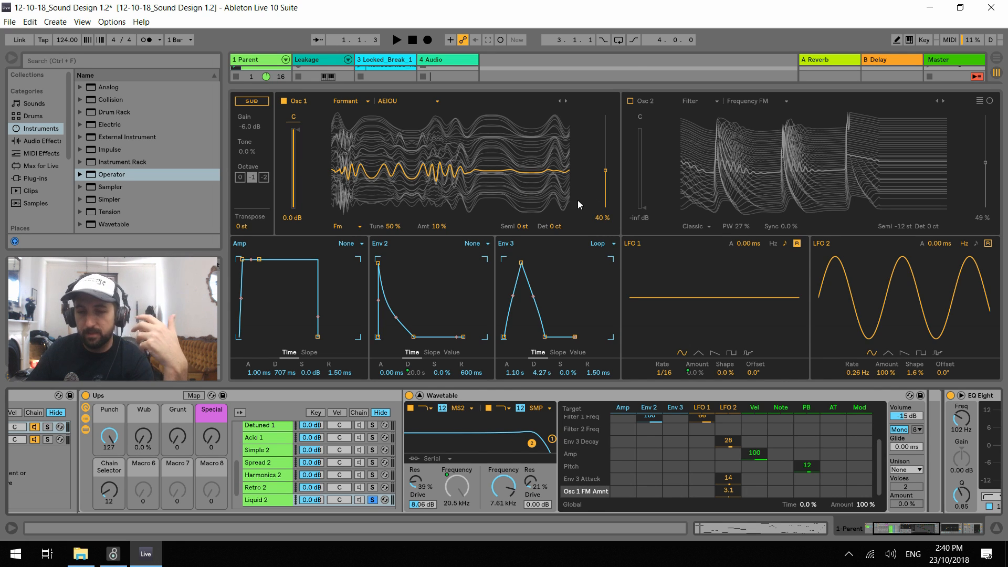
drag(523, 87, 525, 111)
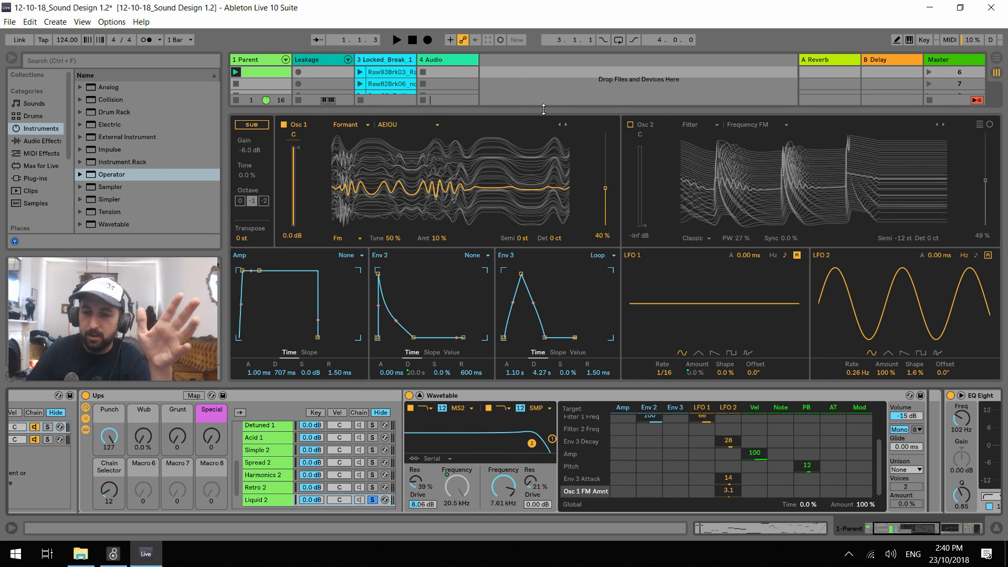
key(space)
key(space)
Set Osc 1's FM Amt to 46% and its wavetable position to 44%
drag(437, 238, 437, 238)
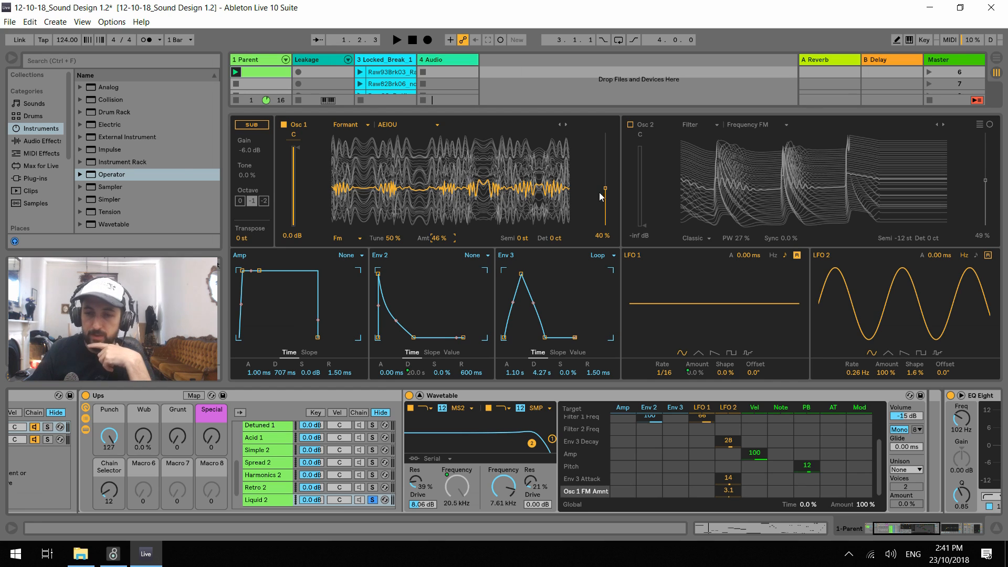
drag(606, 195, 609, 197)
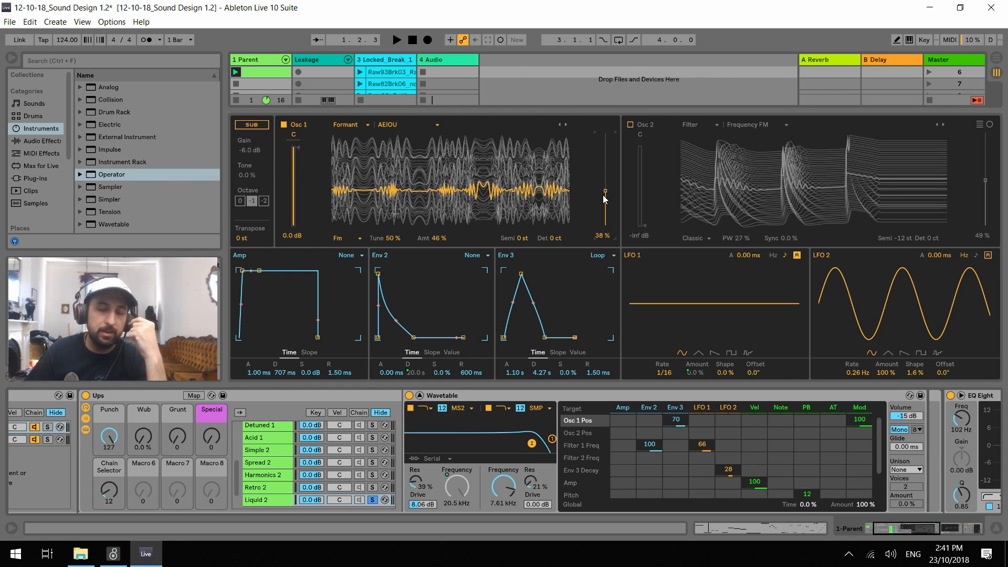
mouse_move(604, 198)
mouse_down()
mouse_move(611, 178)
mouse_move(611, 188)
mouse_up()
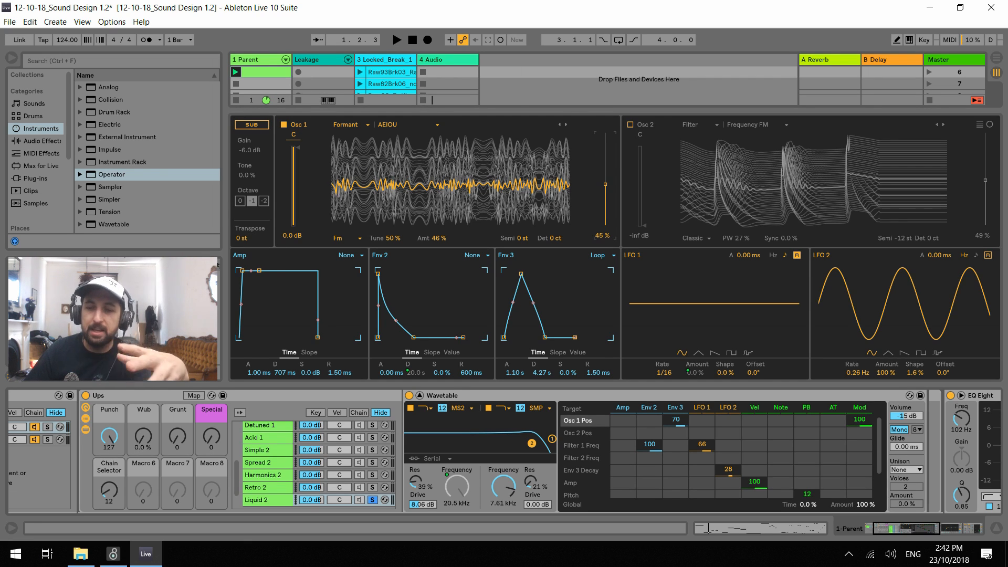
drag(605, 184, 605, 185)
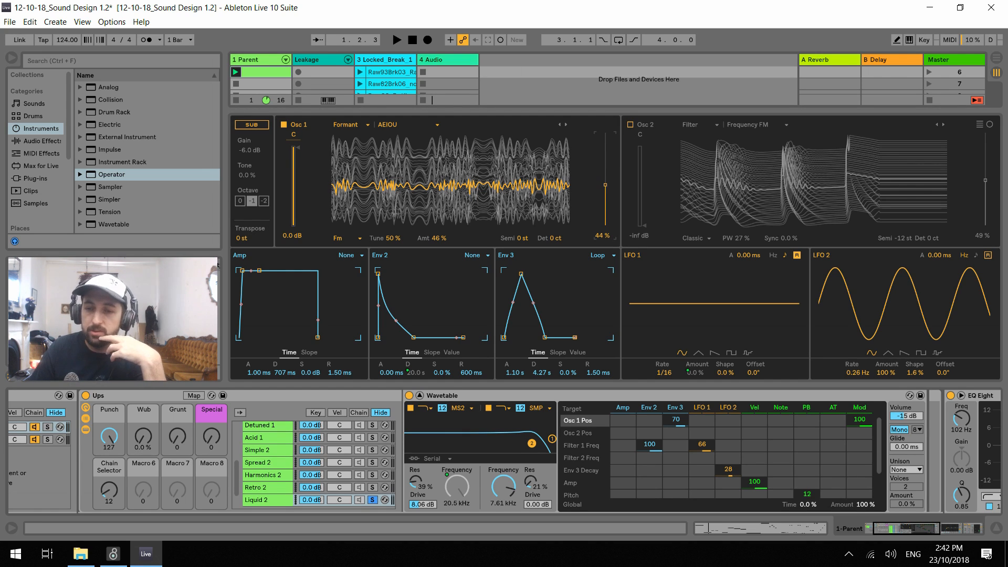
drag(606, 185, 605, 185)
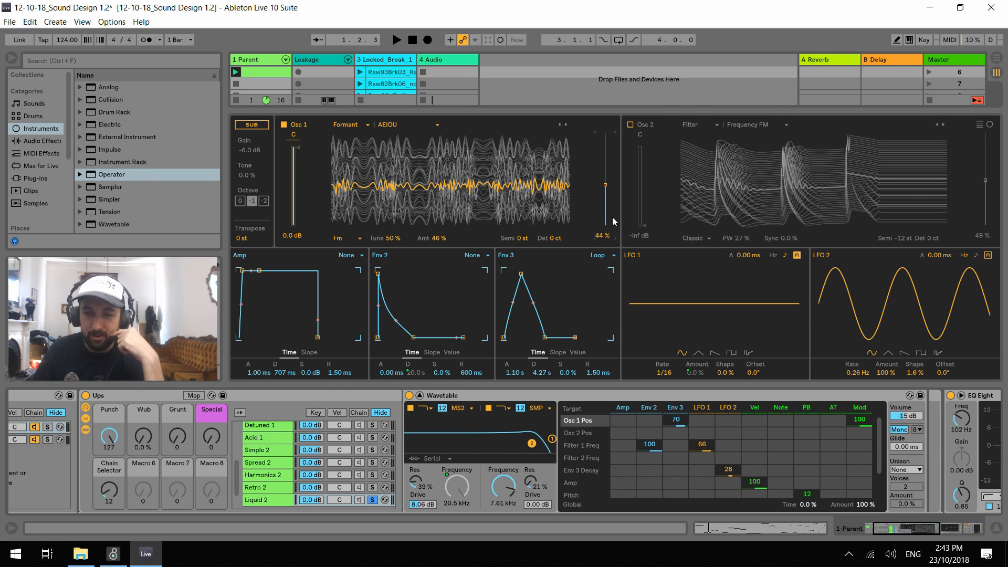
Audition the bassline while lowering Osc 1's wavetable position to 0.0%
key(space)
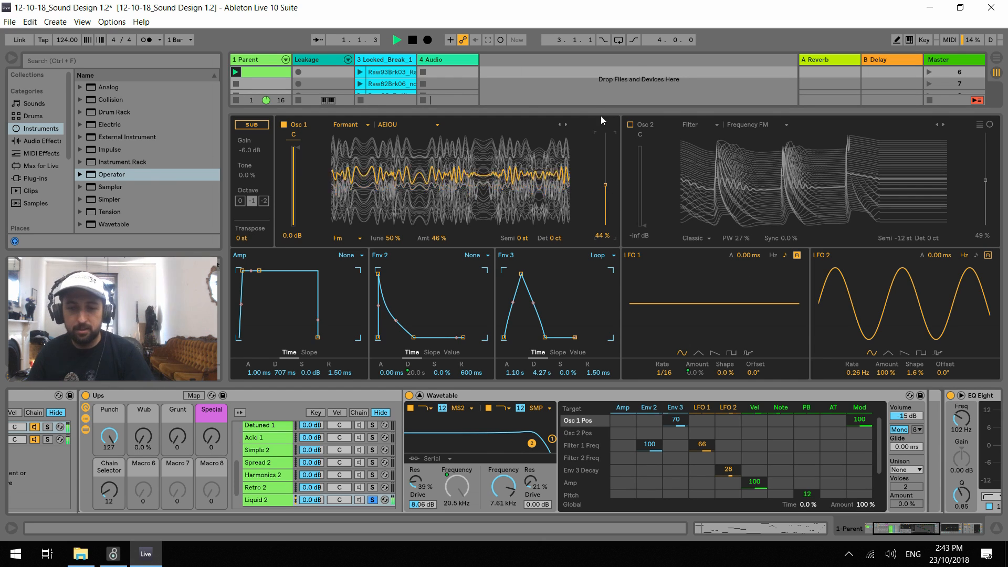
drag(605, 183, 606, 229)
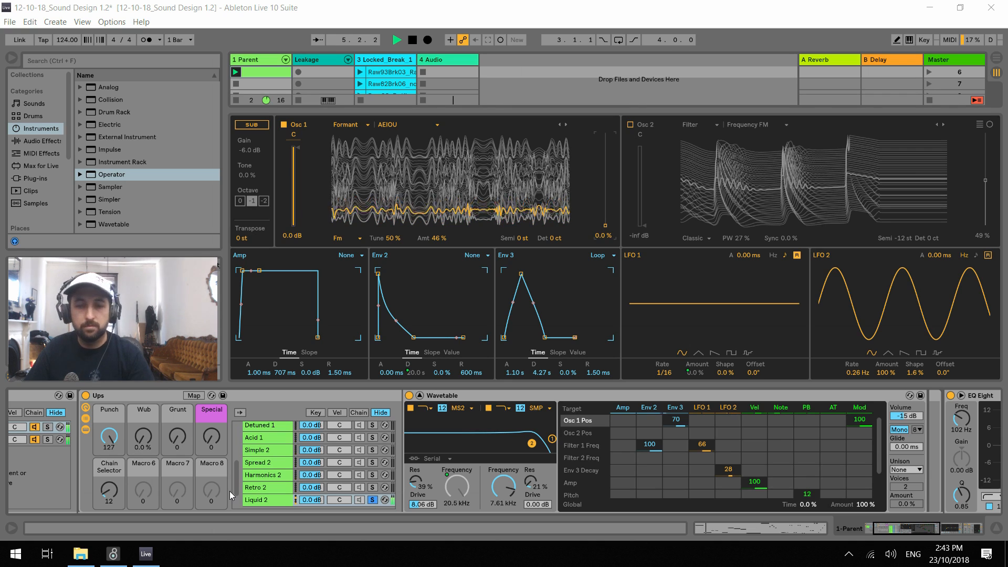
click(357, 8)
key(space)
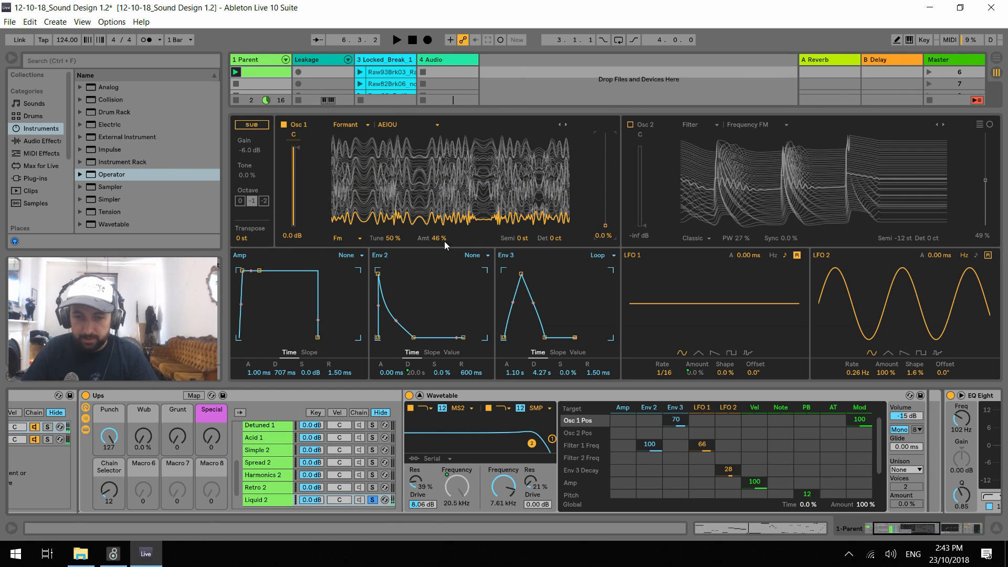
Reset Osc 1's FM Amt and FM Tune to 0.0%
click(436, 238)
drag(440, 238, 440, 265)
drag(395, 238, 405, 242)
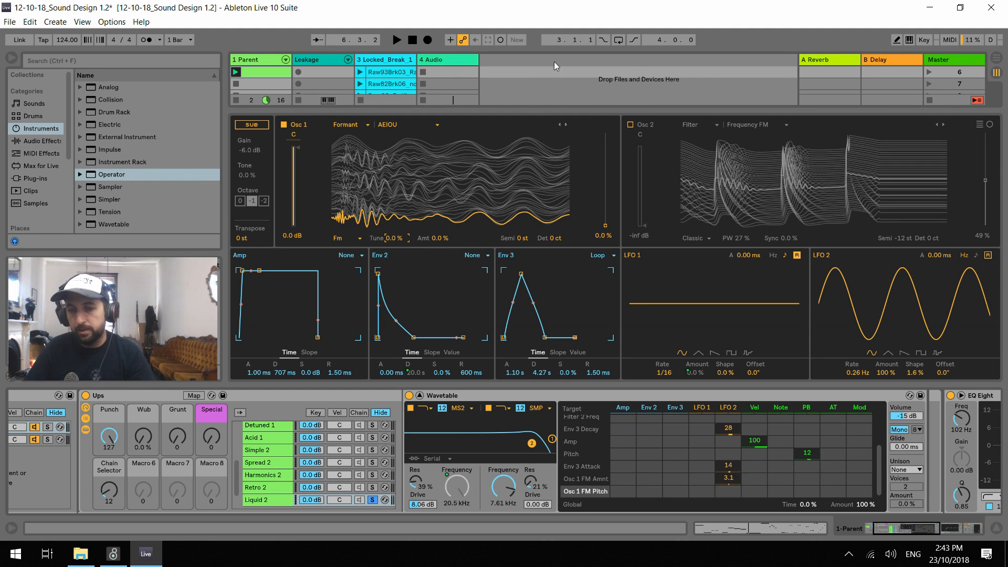
Set Osc 1's wavetable position to 49% while auditioning the bassline
key(space)
drag(602, 207, 605, 186)
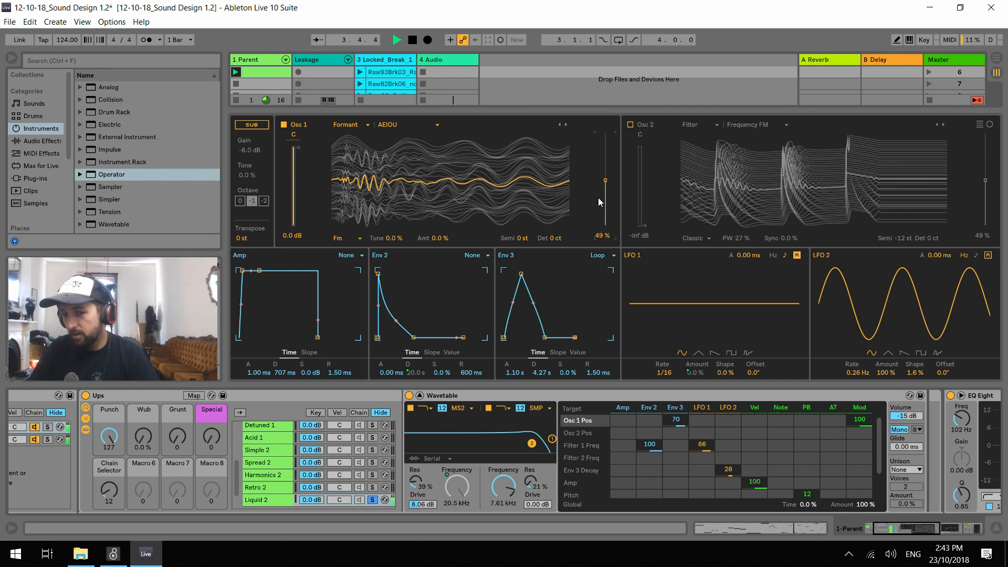
key(space)
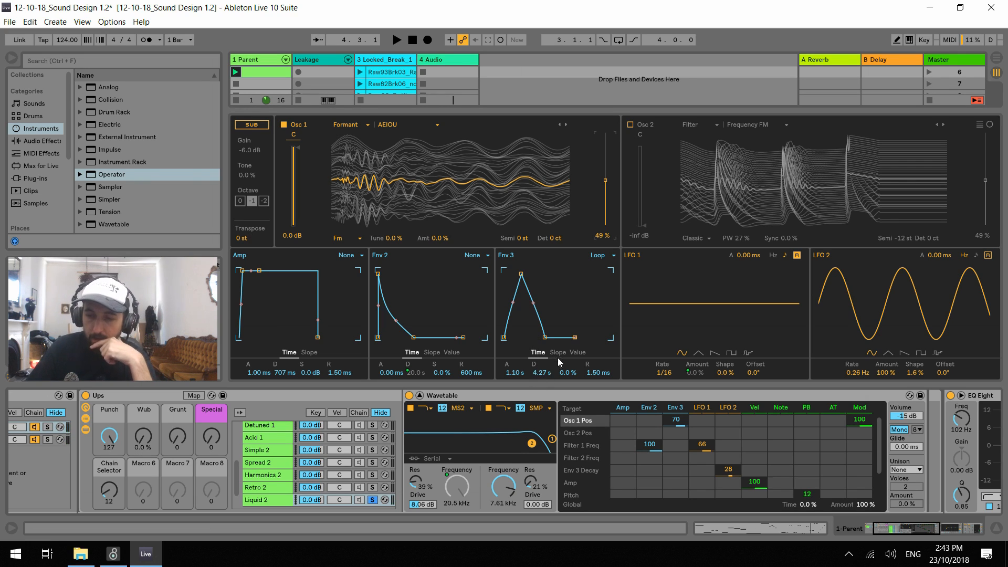
Set Env 3's attack to 2.62 s and decay to 5.34 s while auditioning the bassline
drag(515, 371, 514, 368)
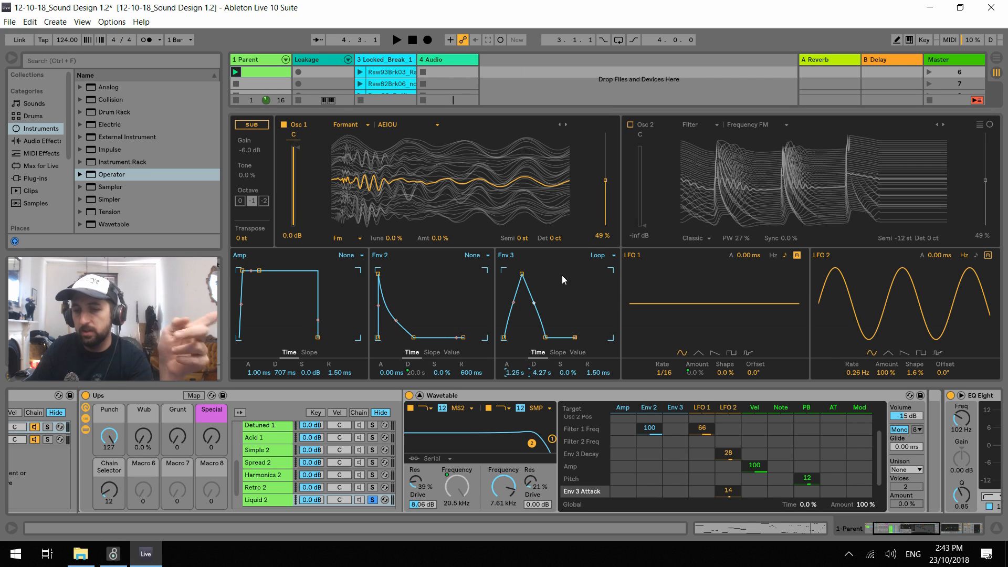
key(space)
drag(515, 372, 542, 362)
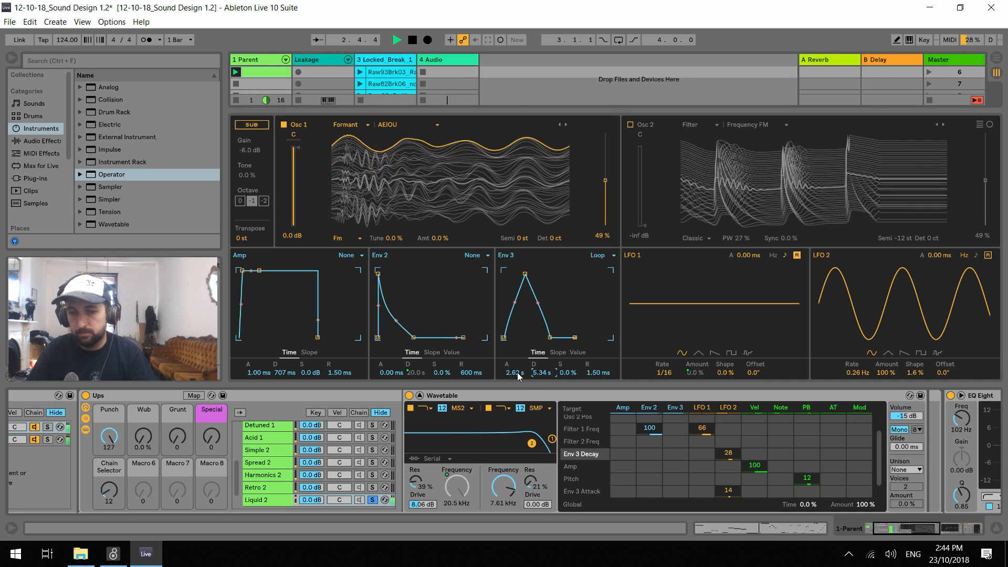
Try Osc 1's wavetable position at 38% during playback and set it to 44%
mouse_move(606, 187)
mouse_down()
mouse_move(606, 220)
mouse_move(605, 181)
mouse_move(606, 191)
mouse_up()
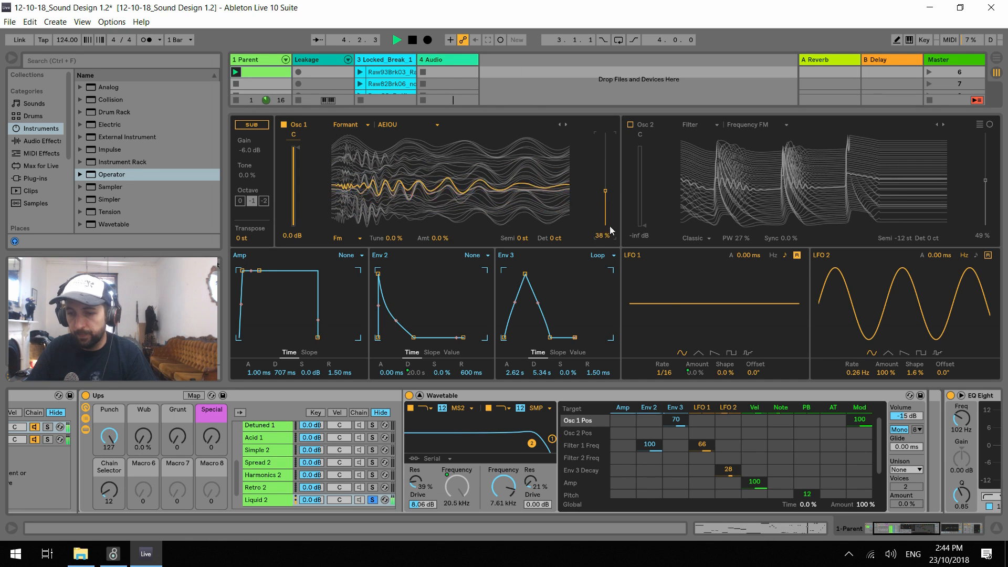
key(space)
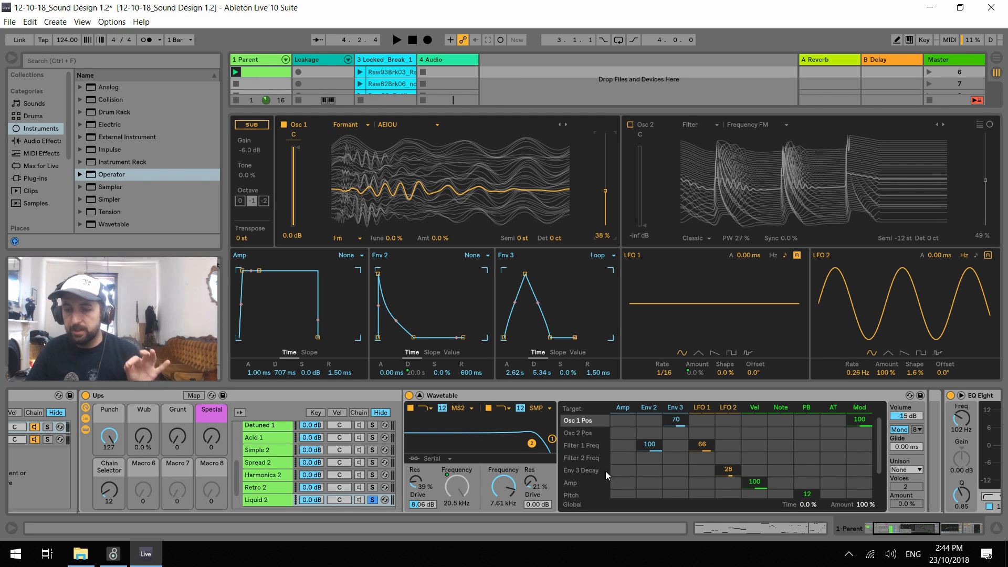
scroll(723, 481, down, 2)
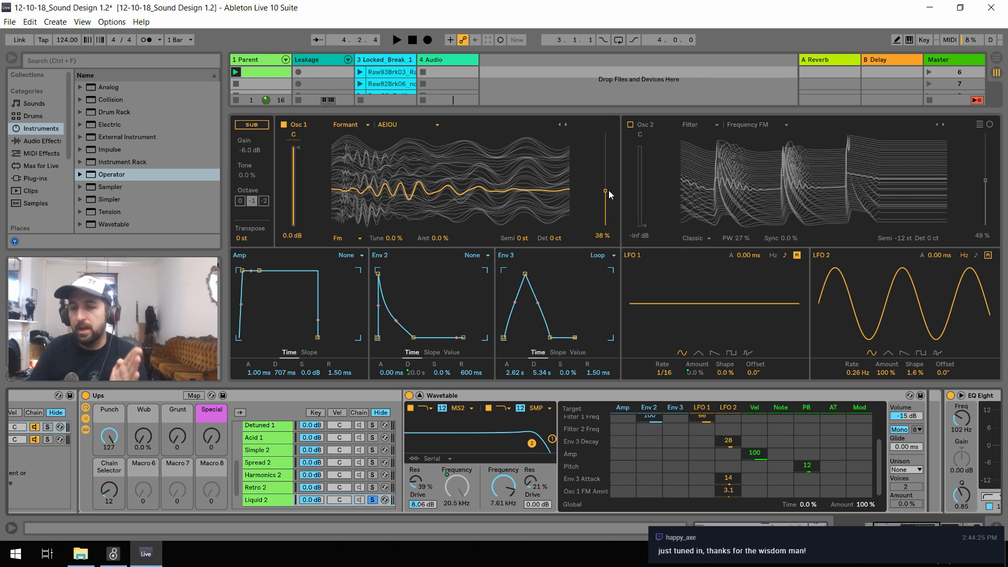
drag(608, 195, 607, 189)
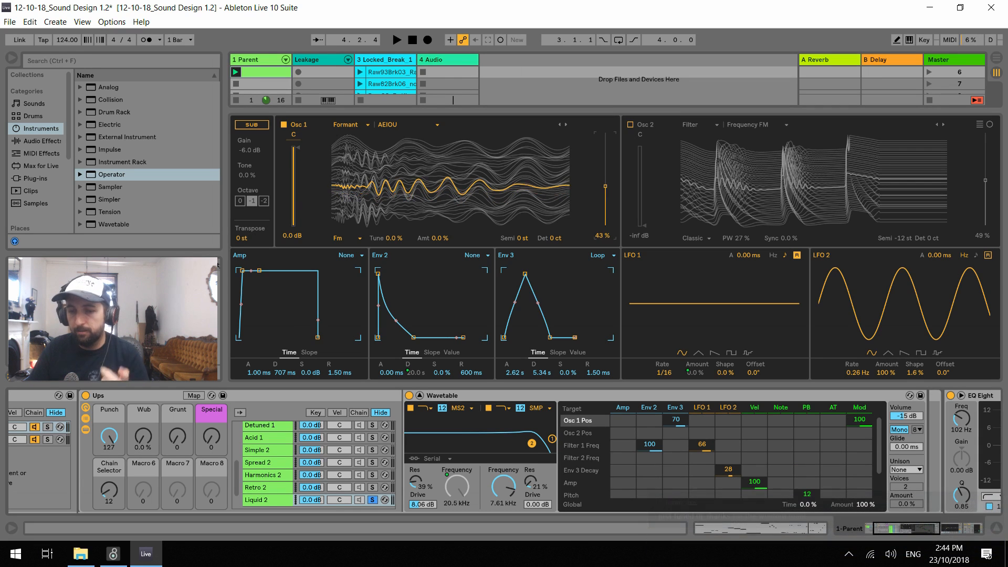
Modulate Osc 1's position from LFO 2 by 41 in the modulation matrix and audition the bassline
drag(728, 420, 728, 399)
key(space)
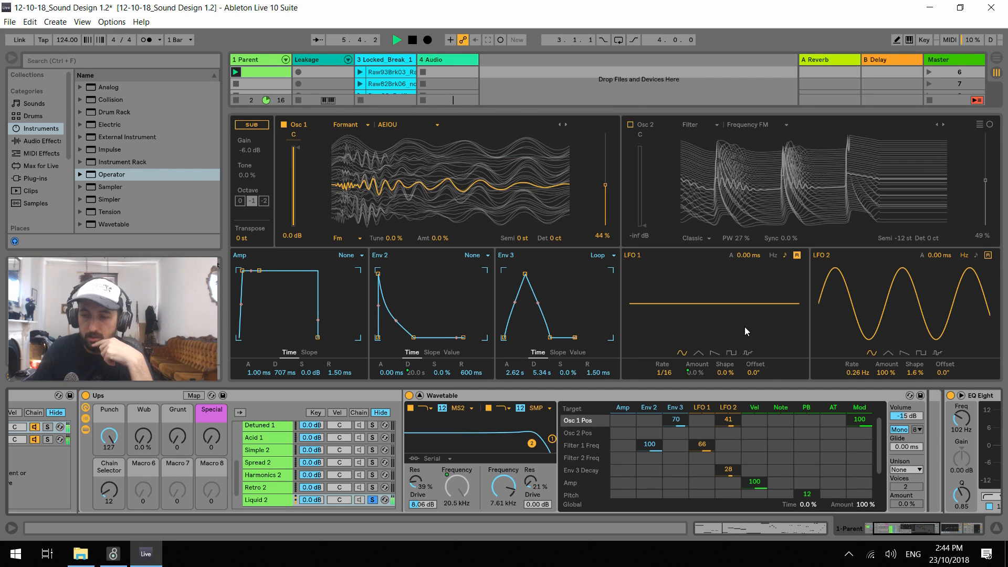
key(space)
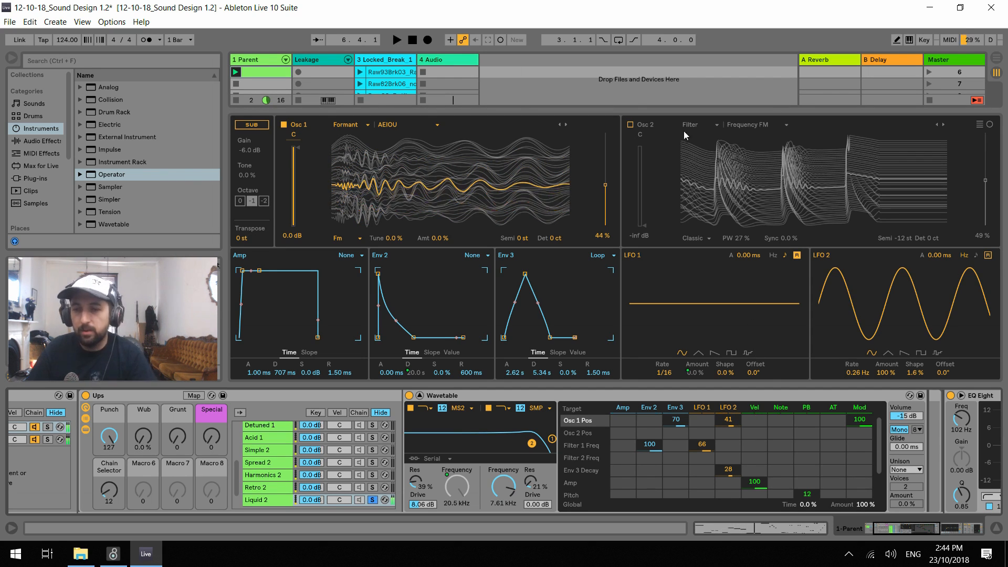
Enable Osc 2 with the Formant AEIOU wavetable and reset its pulse width to 0.0%
click(630, 125)
click(693, 124)
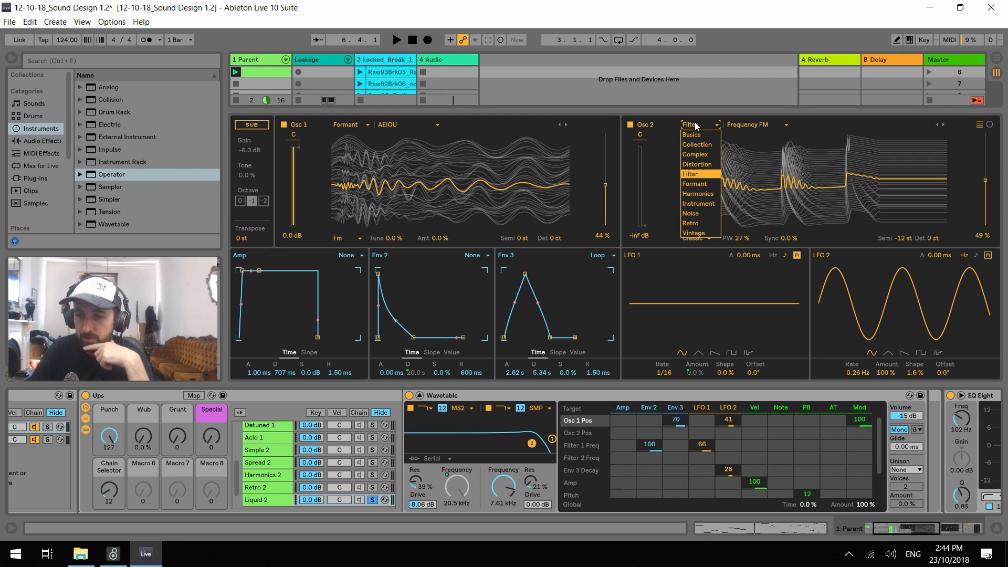
click(715, 183)
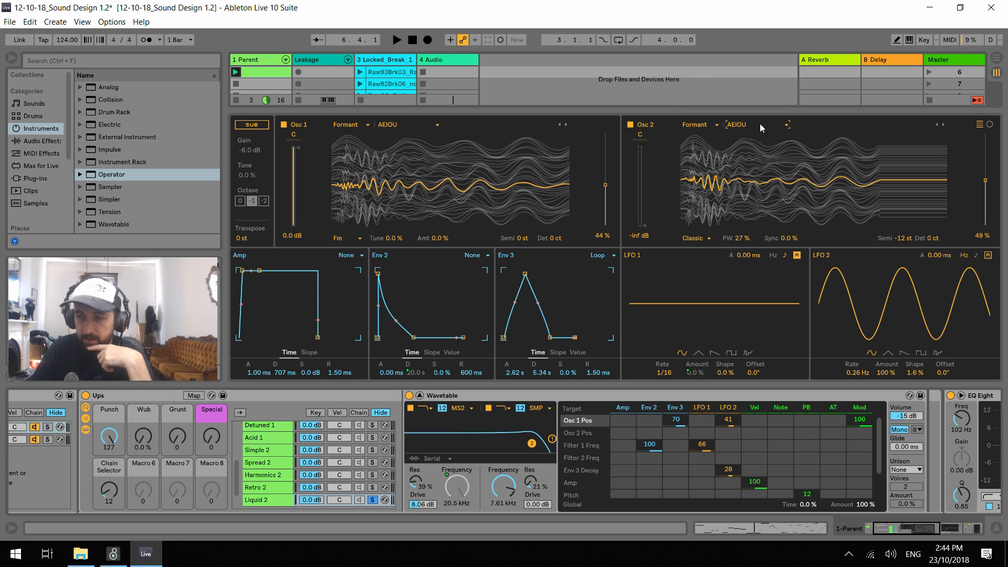
click(739, 238)
key(Delete)
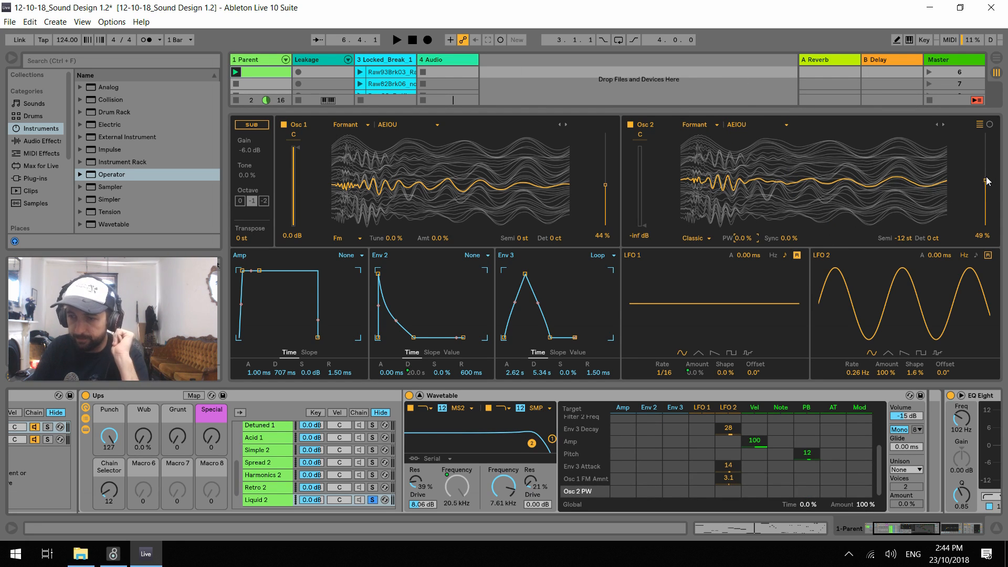
Set Osc 2's wavetable position to 44%
drag(986, 182, 985, 185)
drag(980, 236, 986, 242)
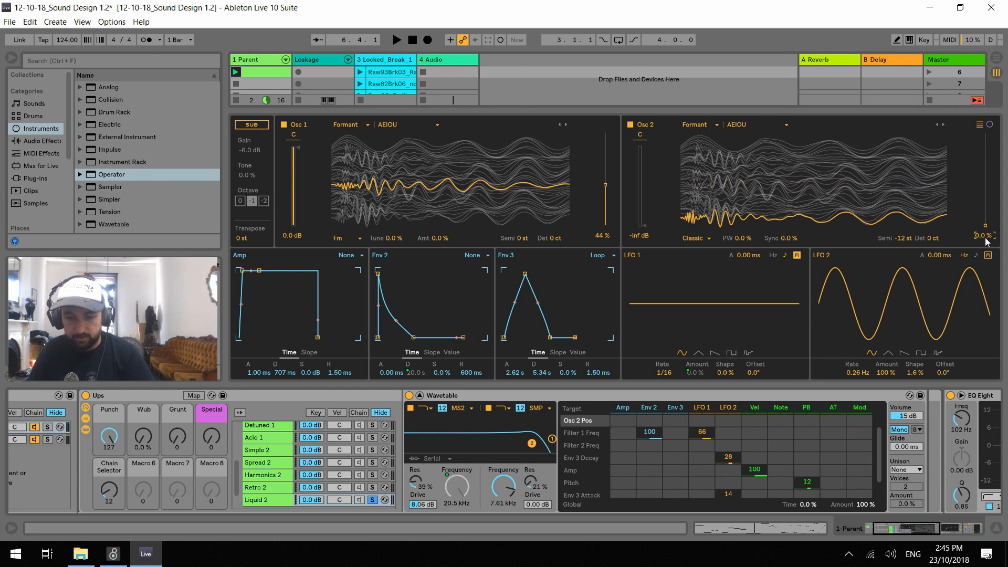
key(Return)
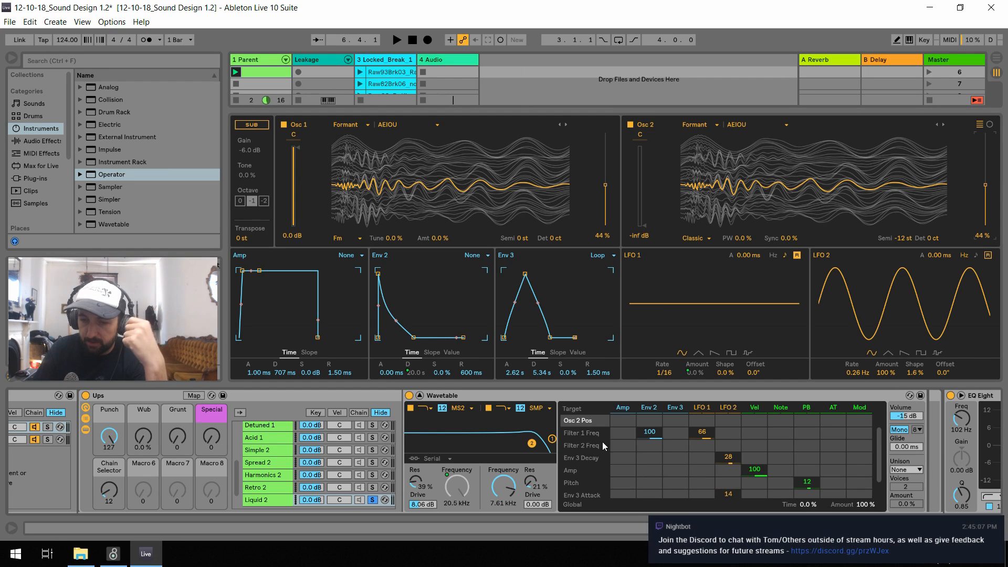
Give Osc 2's position inverse modulation of -70 from Env 3 and -41 from LFO 2
scroll(611, 445, up, 1)
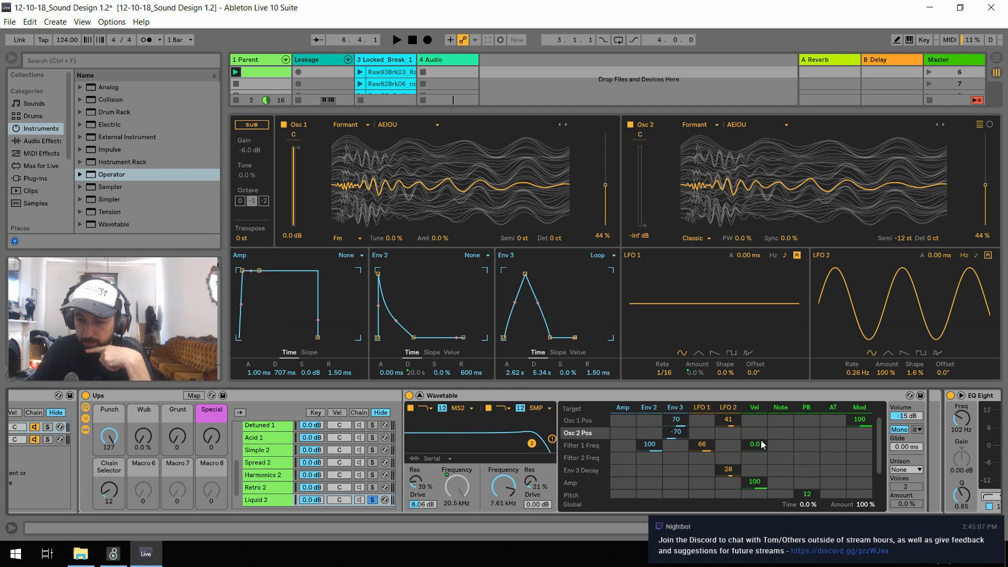
drag(730, 433, 730, 437)
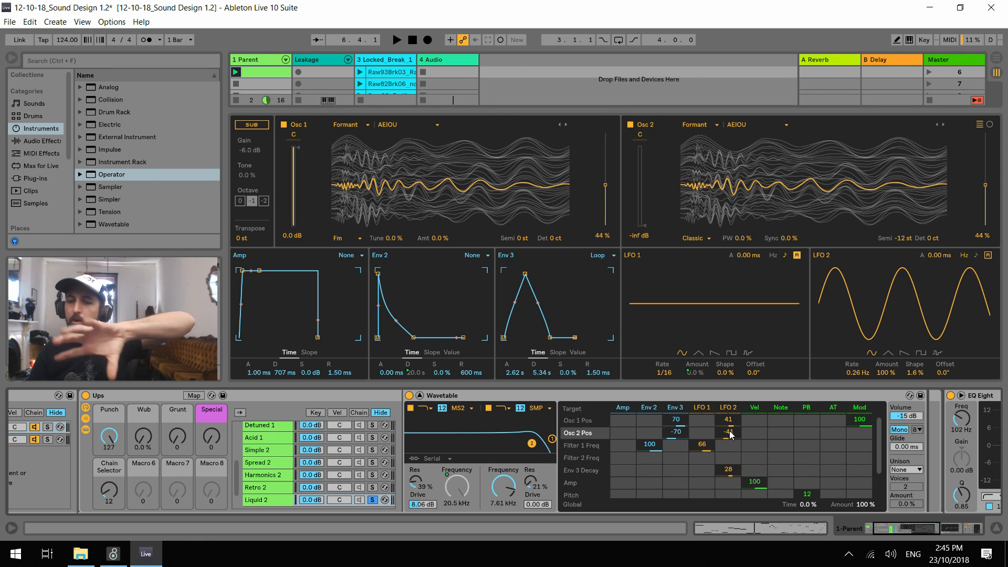
scroll(735, 436, down, 3)
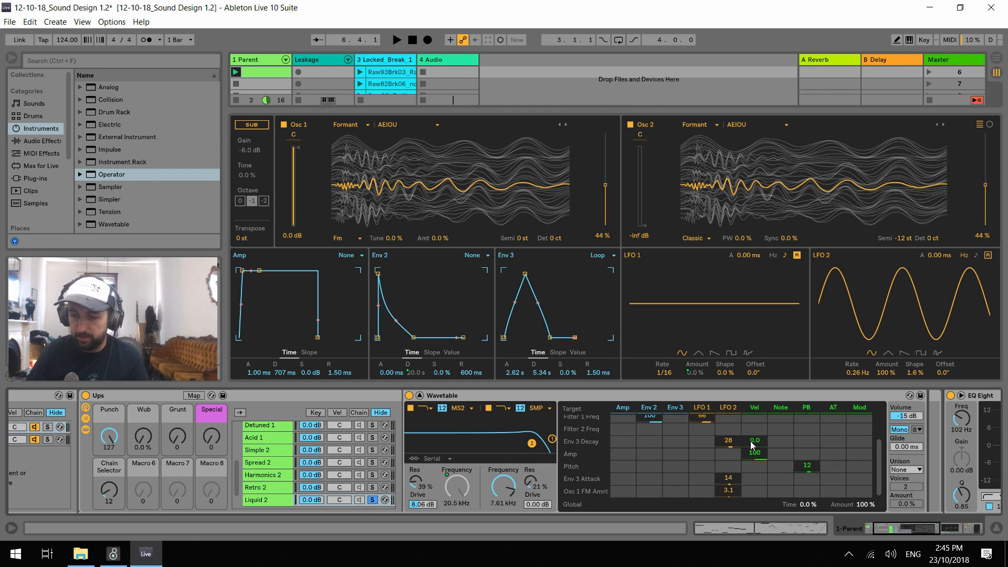
scroll(749, 443, up, 3)
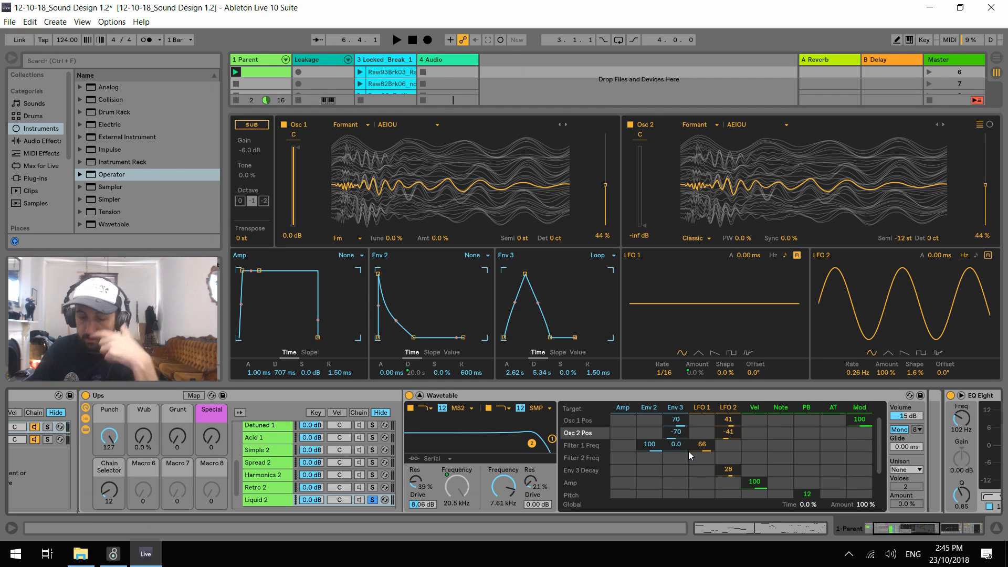
Raise Osc 2's gain to 0.0 dB and set its semitone offset to 0 st while auditioning the bassline
key(space)
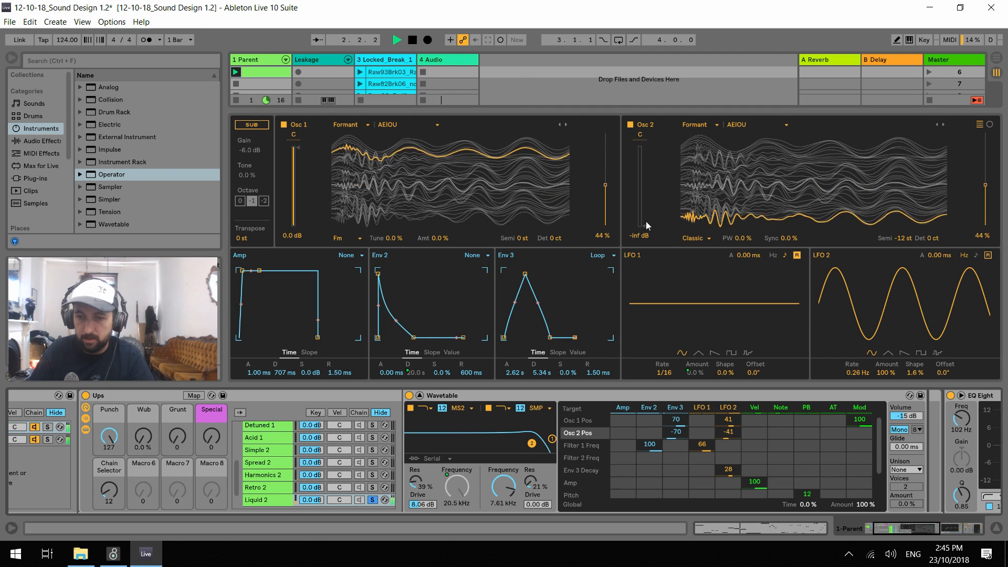
drag(639, 225, 639, 217)
key(space)
click(903, 238)
key(space)
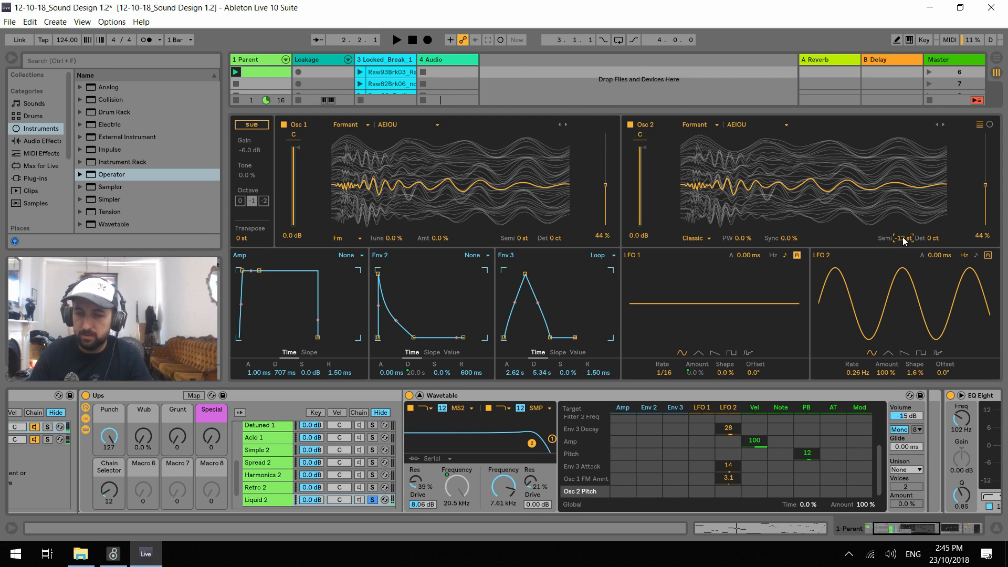
key(space)
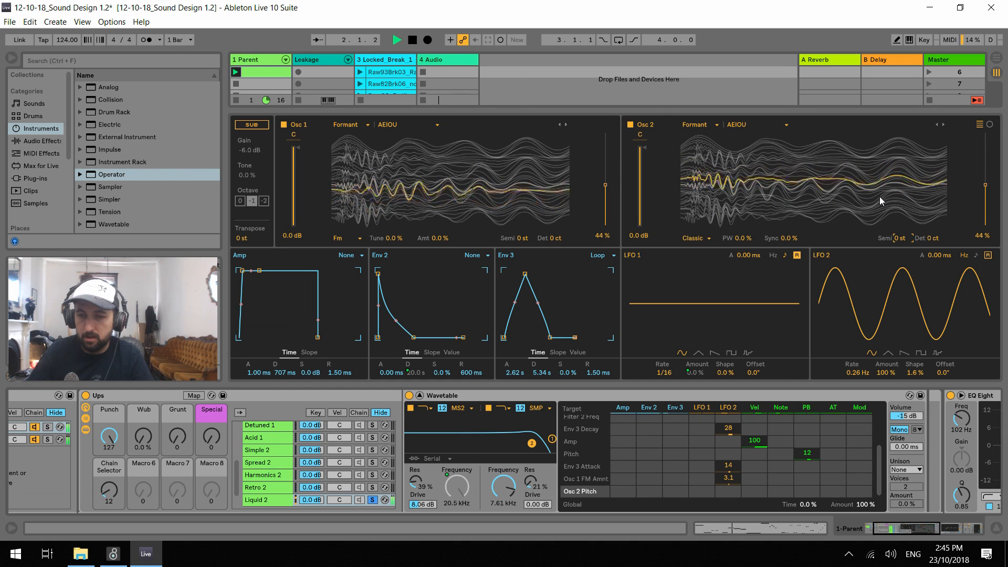
Compare the oscillators by switching Osc 1 and Osc 2 off in turn during playback, turning both back on
key(space)
click(284, 124)
key(space)
click(284, 124)
click(630, 125)
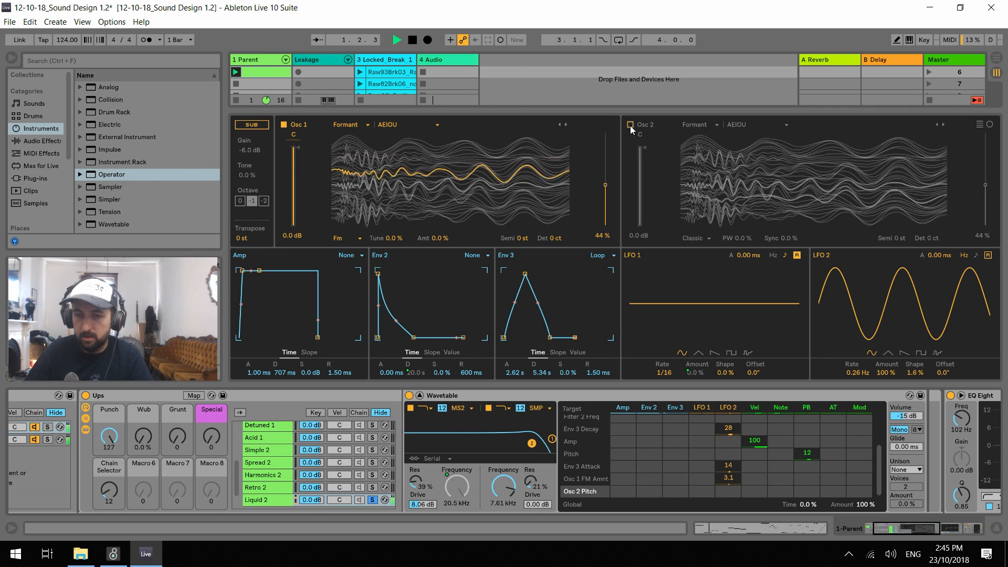
key(space)
click(630, 125)
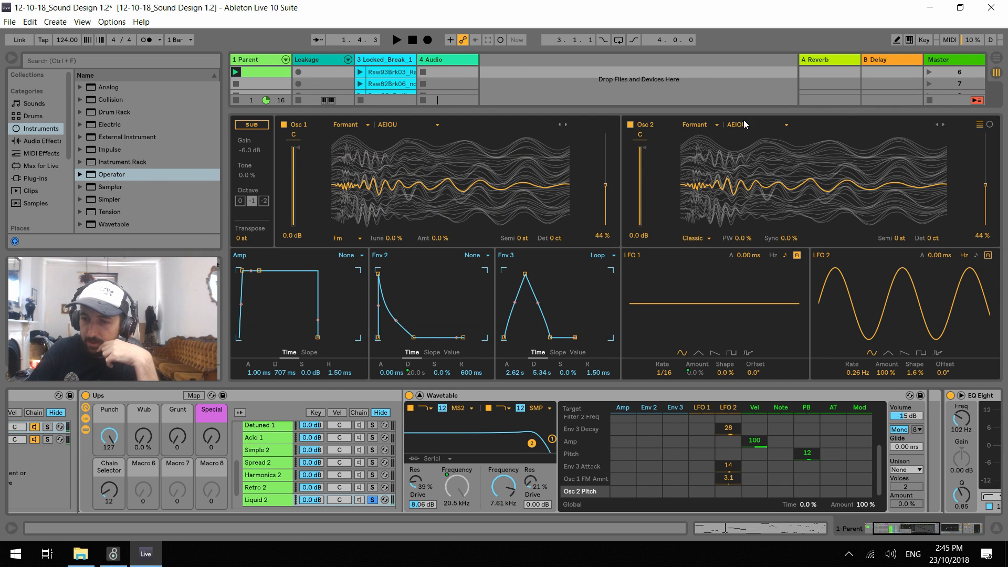
Switch Osc 2's wavetable to FOF while auditioning the bassline
key(space)
click(943, 124)
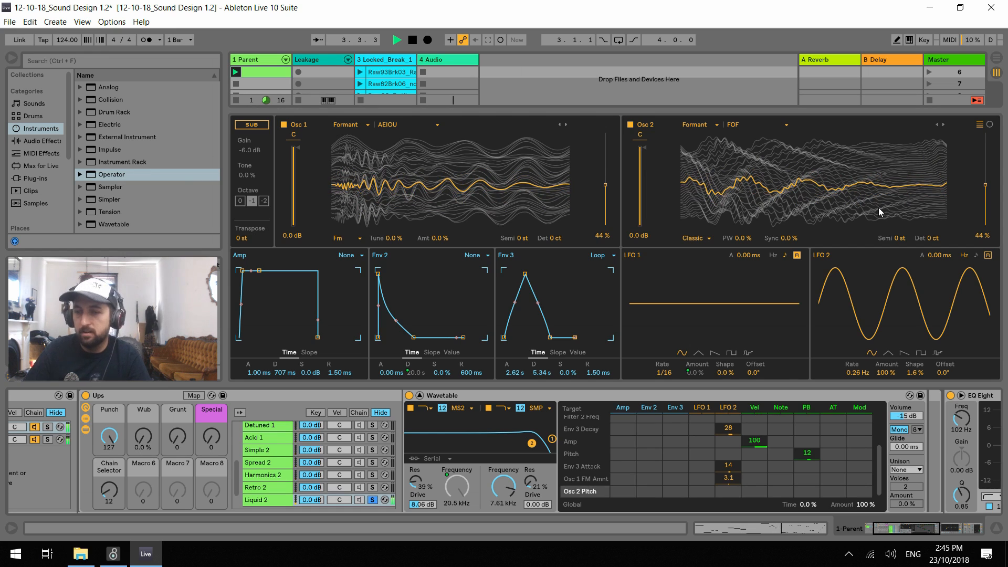
Try the Punch macro at 14 and the Wub macro at 36% against the playing bassline
drag(110, 437, 110, 503)
drag(149, 440, 150, 411)
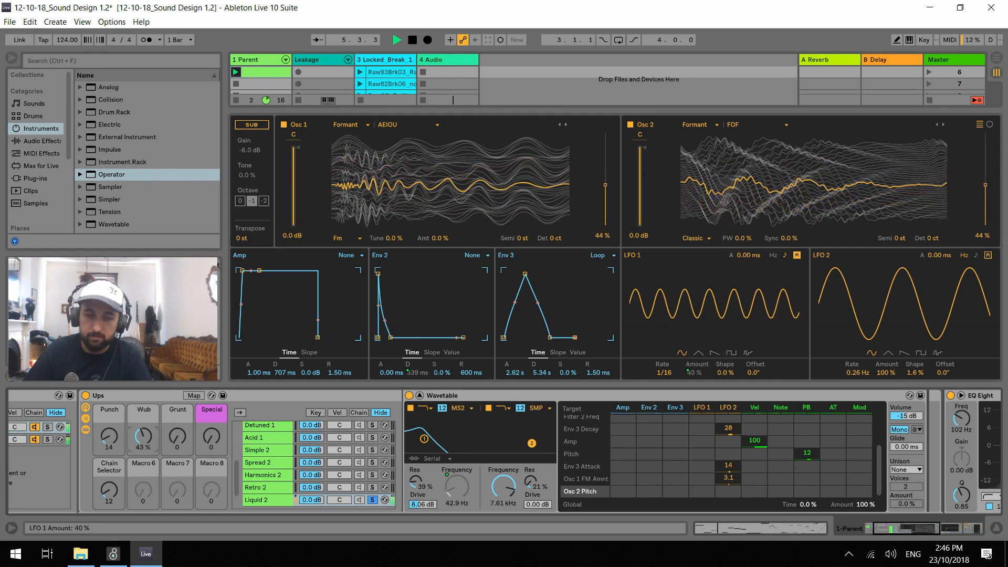
drag(110, 442, 137, 445)
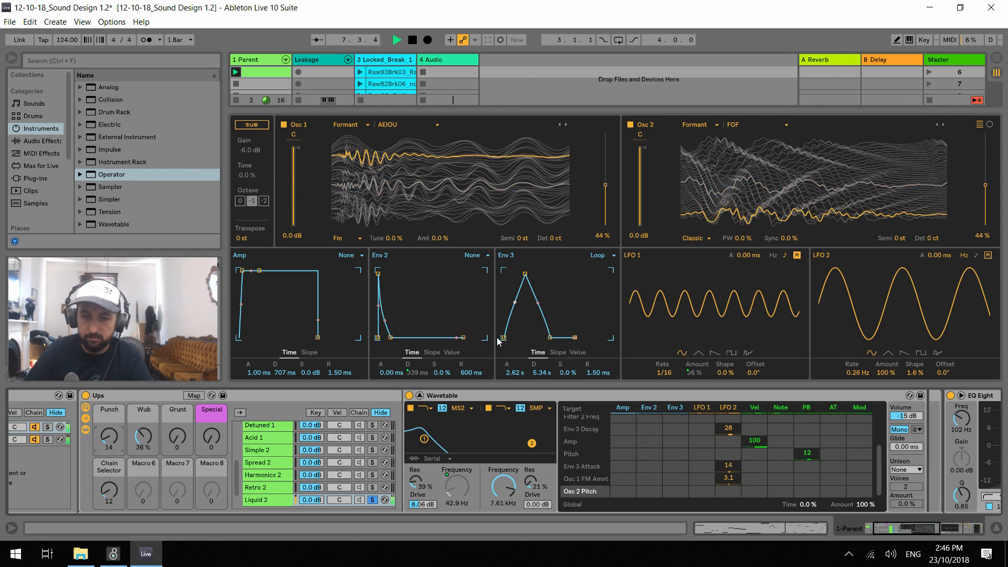
Audition the bass with the Break Classic drum clip and return Punch to 127 and Wub to 0.0%
click(420, 396)
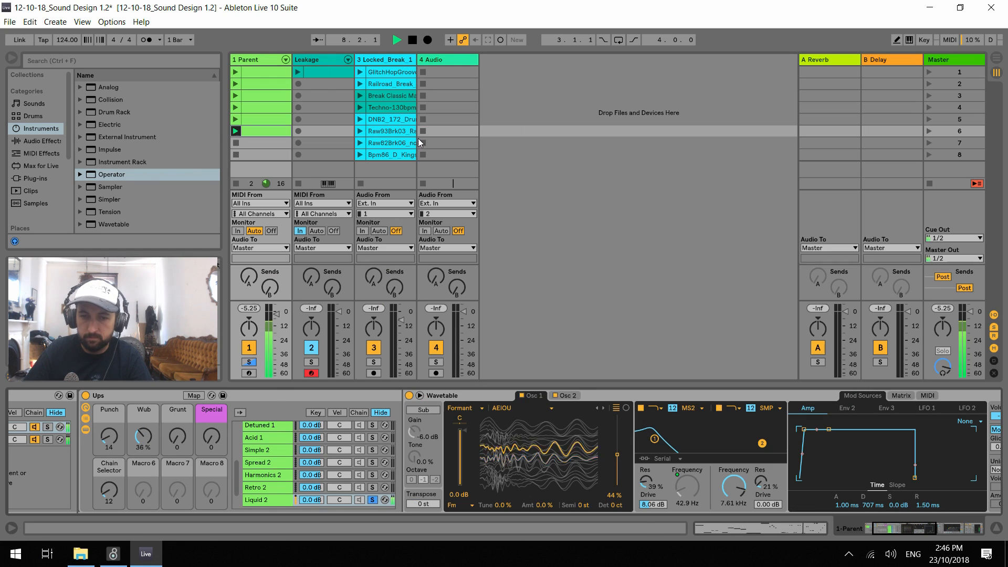
click(361, 97)
click(260, 59)
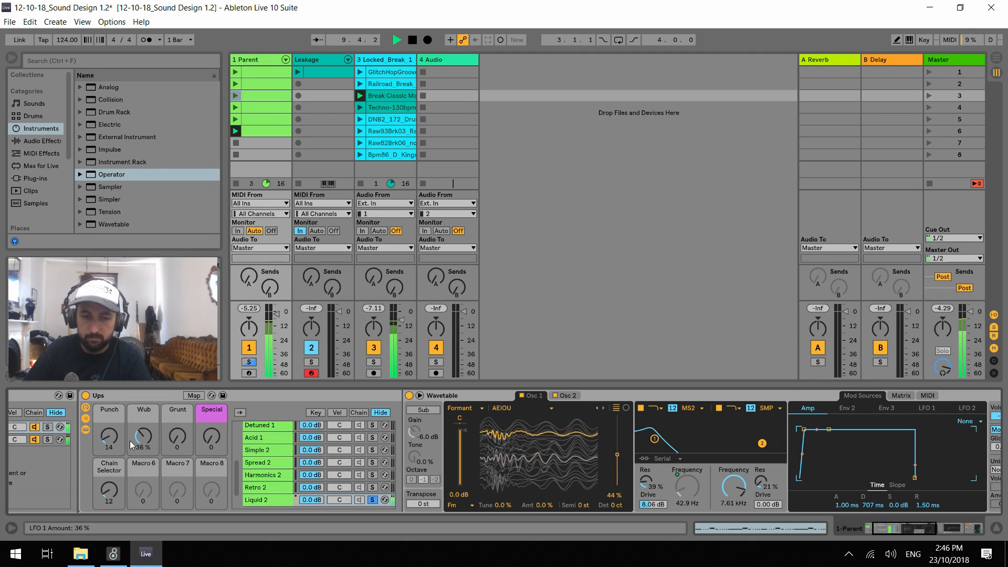
drag(109, 436, 110, 399)
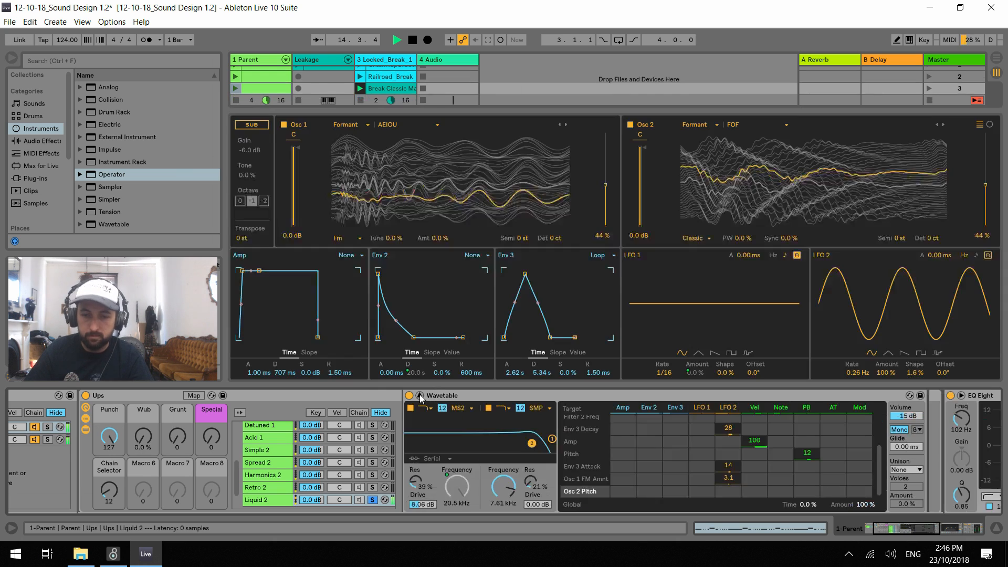
click(420, 395)
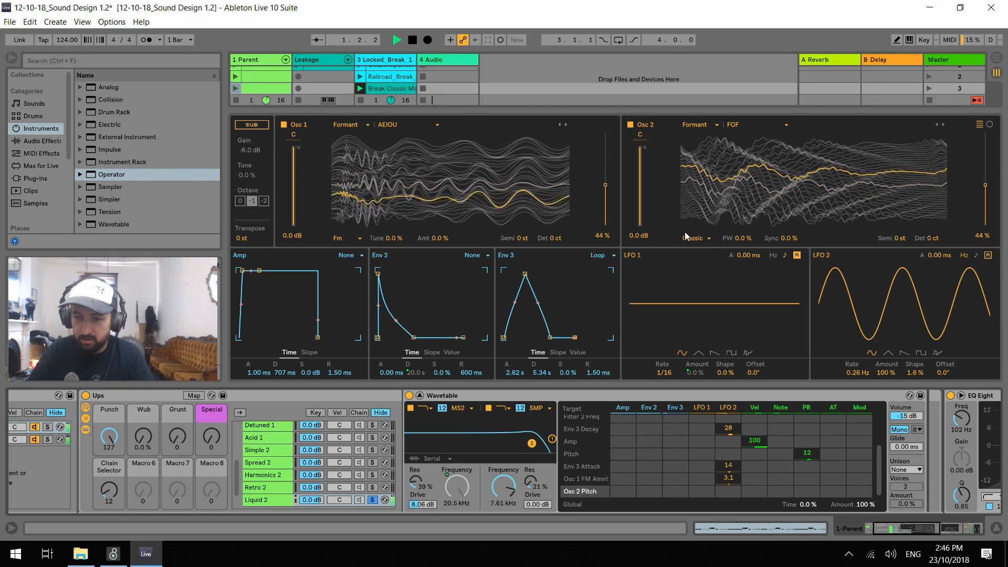
key(space)
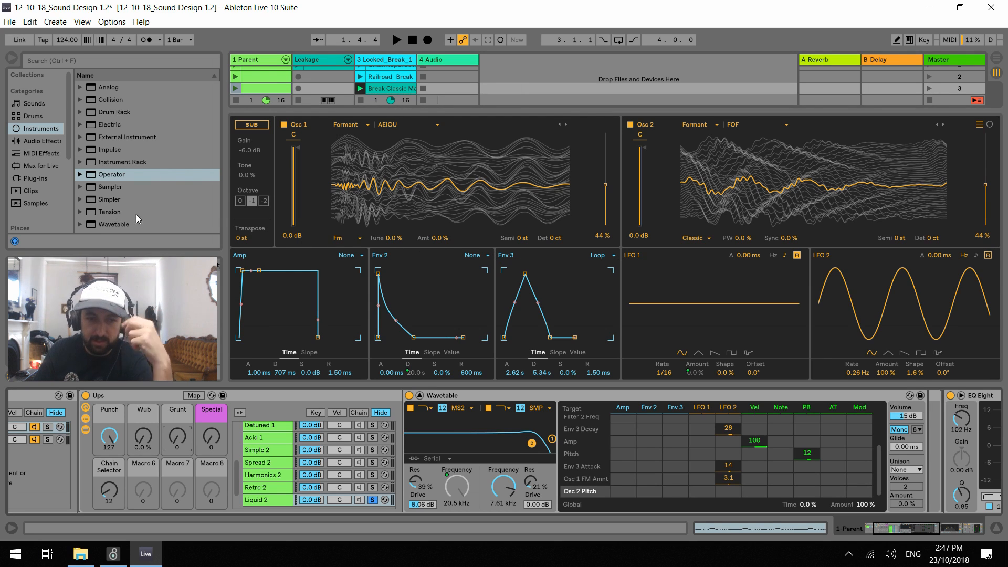
Add a Vocoder audio effect directly after Wavetable on the Liquid 2 chain and audition it
click(36, 139)
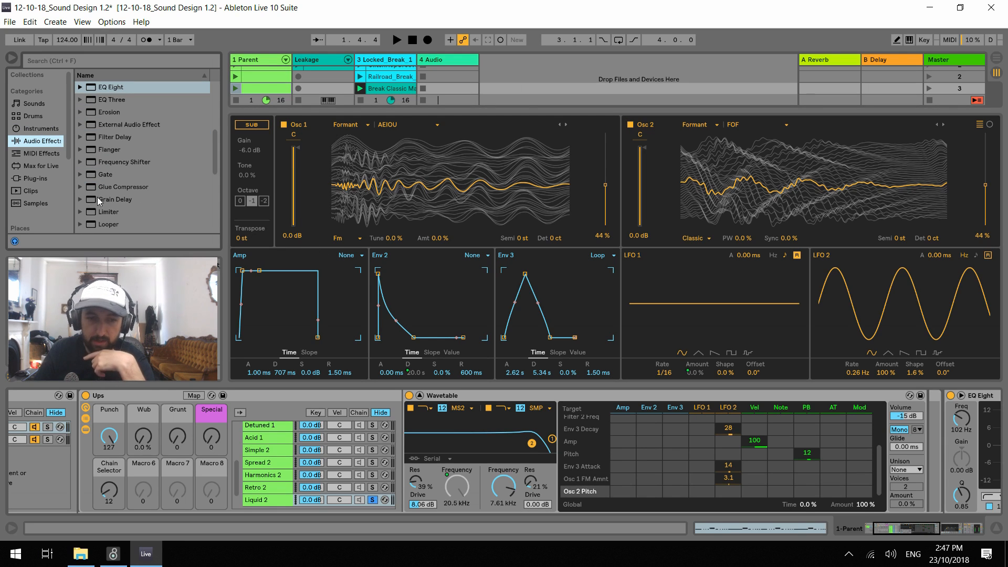
scroll(122, 188, down, 3)
scroll(119, 197, down, 4)
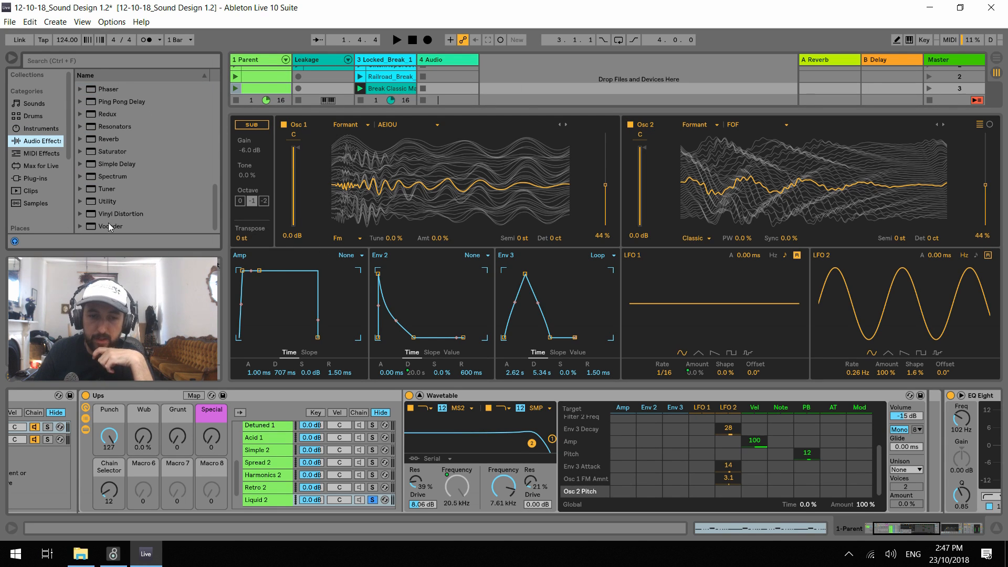
click(109, 224)
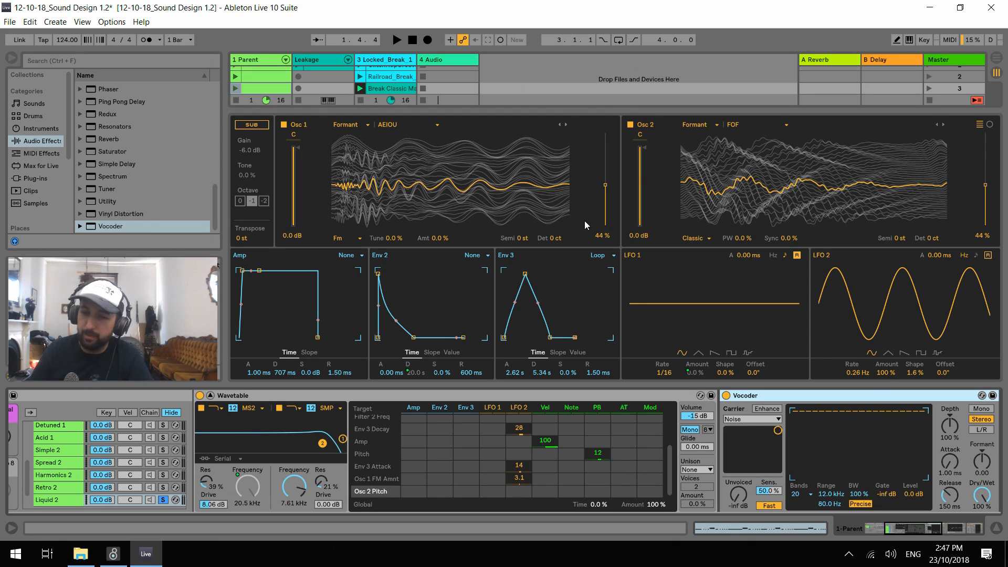
key(space)
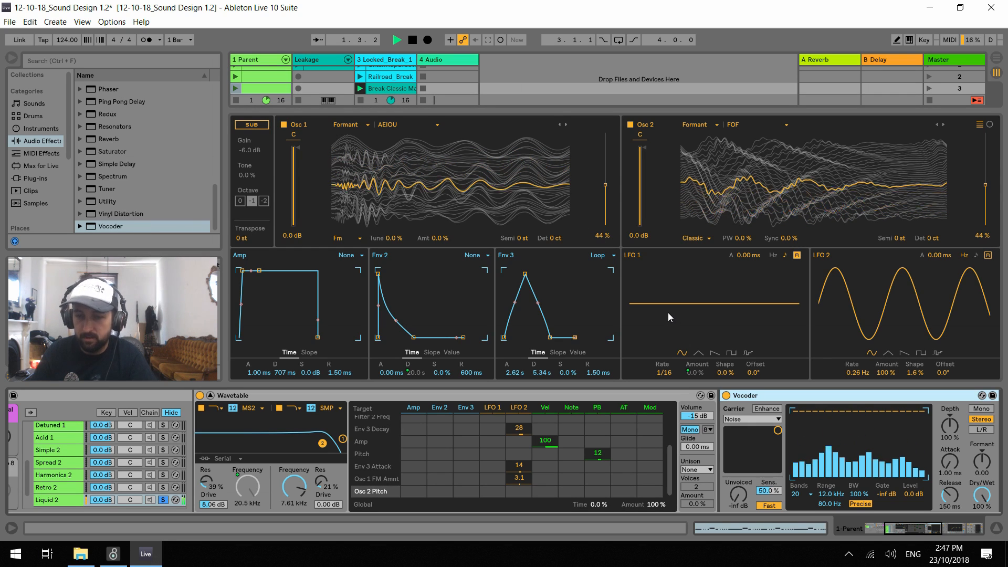
key(space)
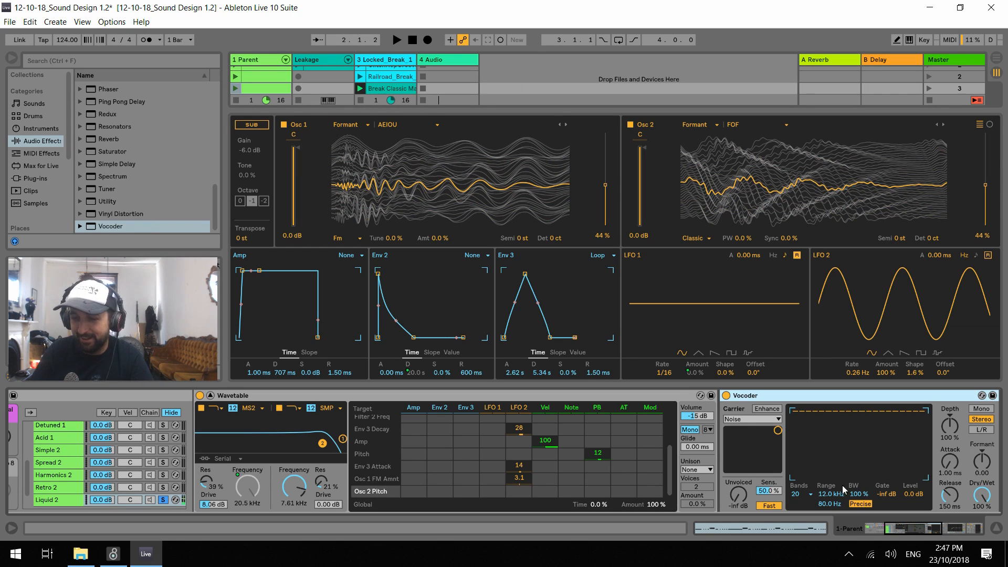
Compare the bassline with the Vocoder's Dry/Wet at 0.0% and at 100% during playback
drag(982, 495, 981, 557)
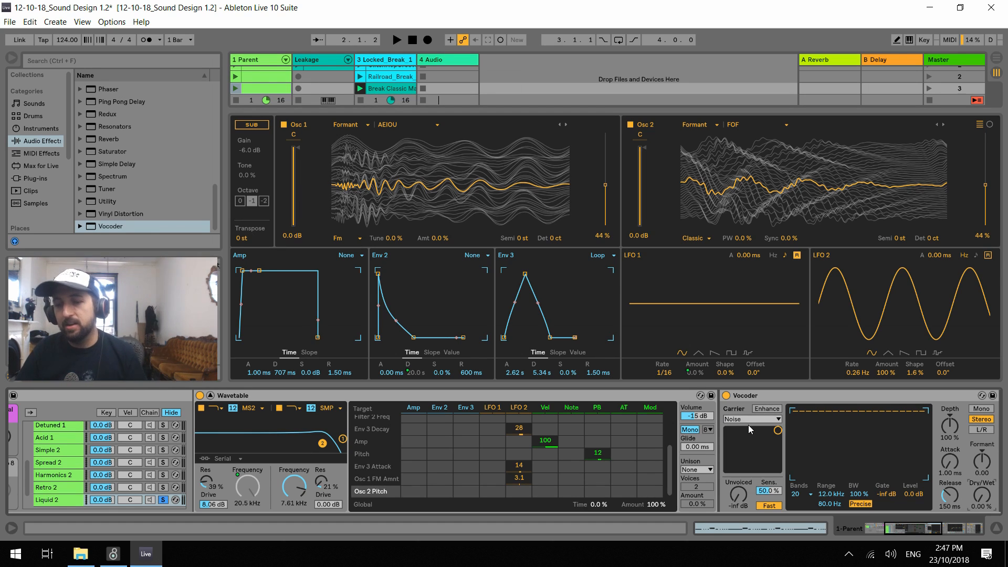
key(space)
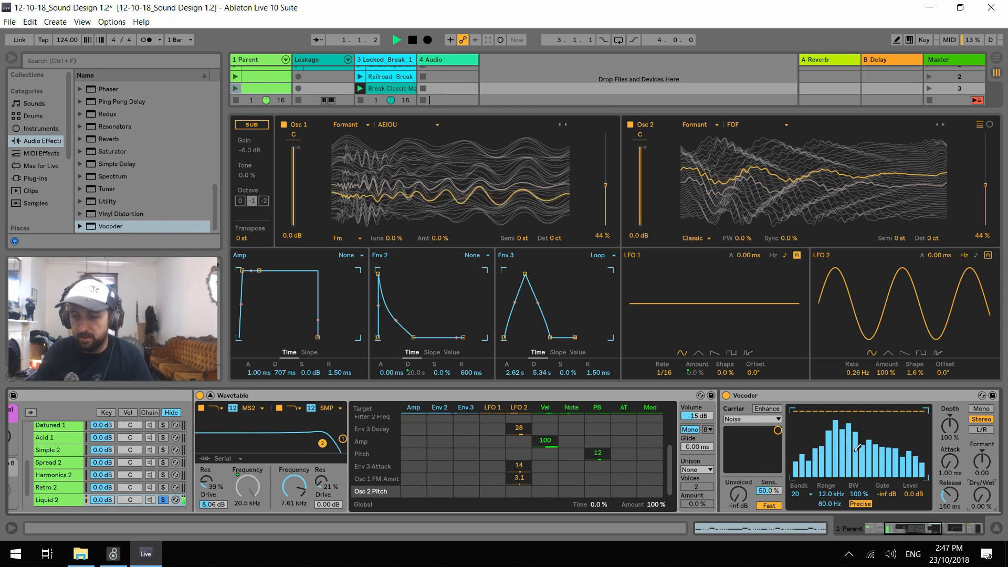
key(space)
key(space)
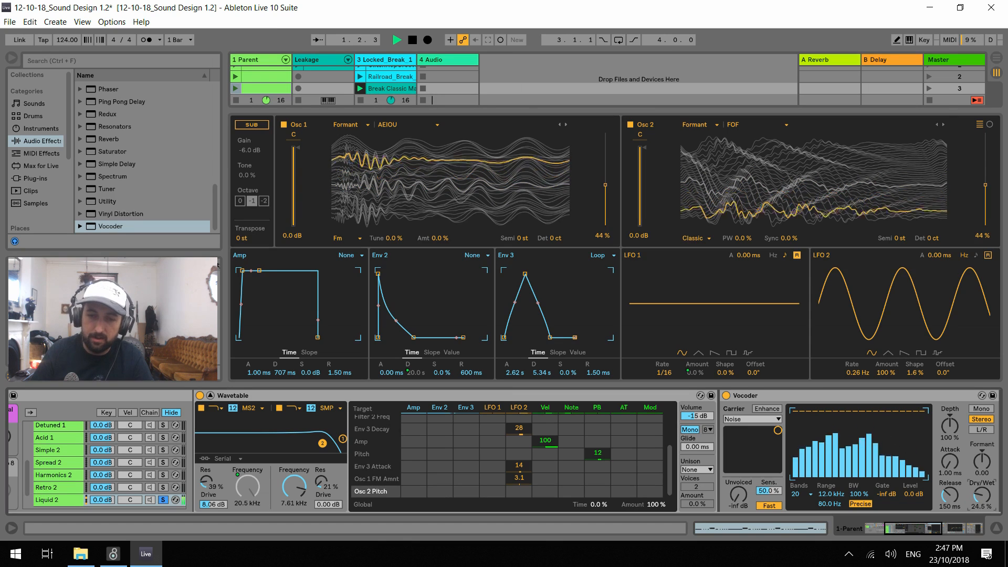
drag(982, 496, 982, 434)
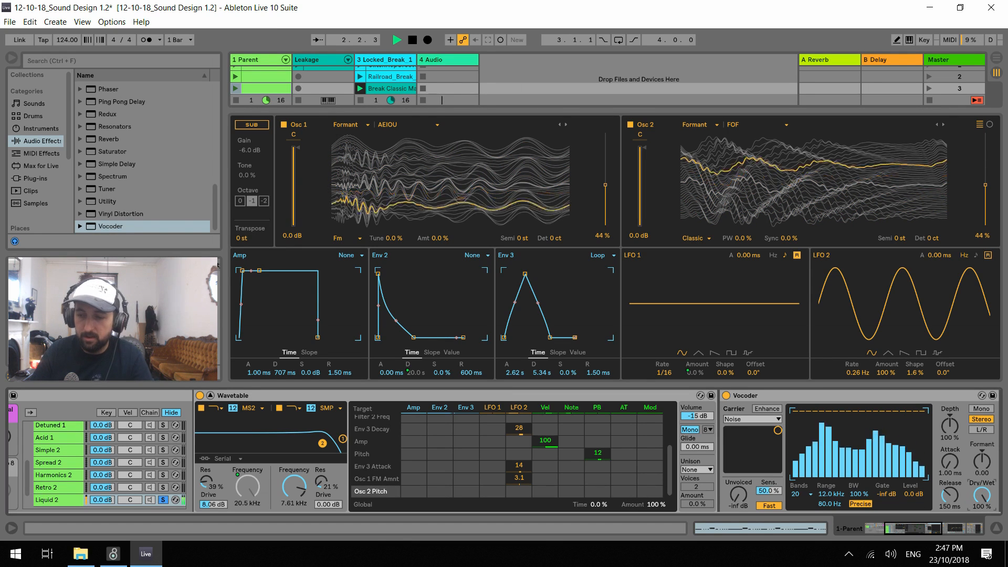
key(space)
Set the Vocoder's Bands to 40 and audition the bassline
click(796, 494)
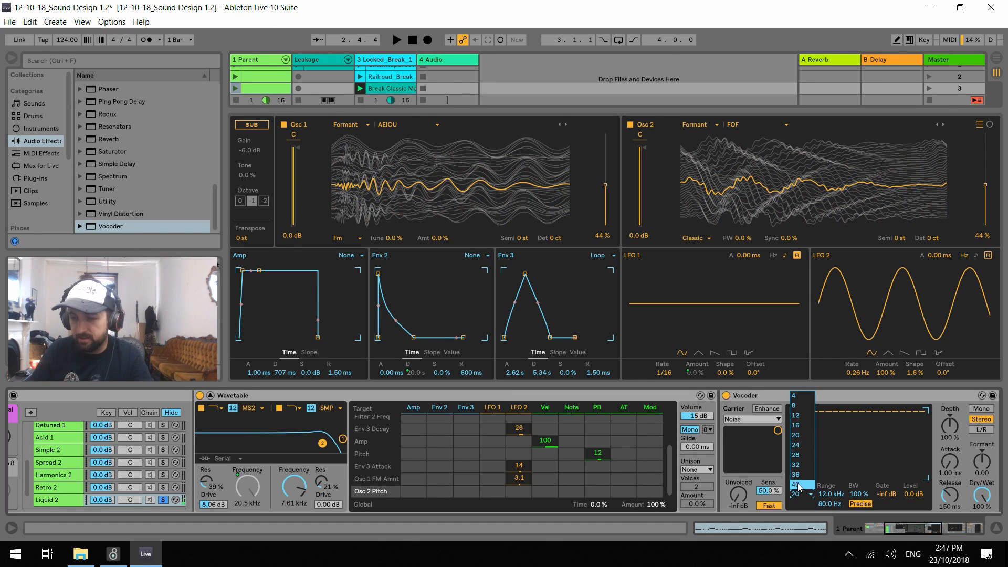
click(796, 486)
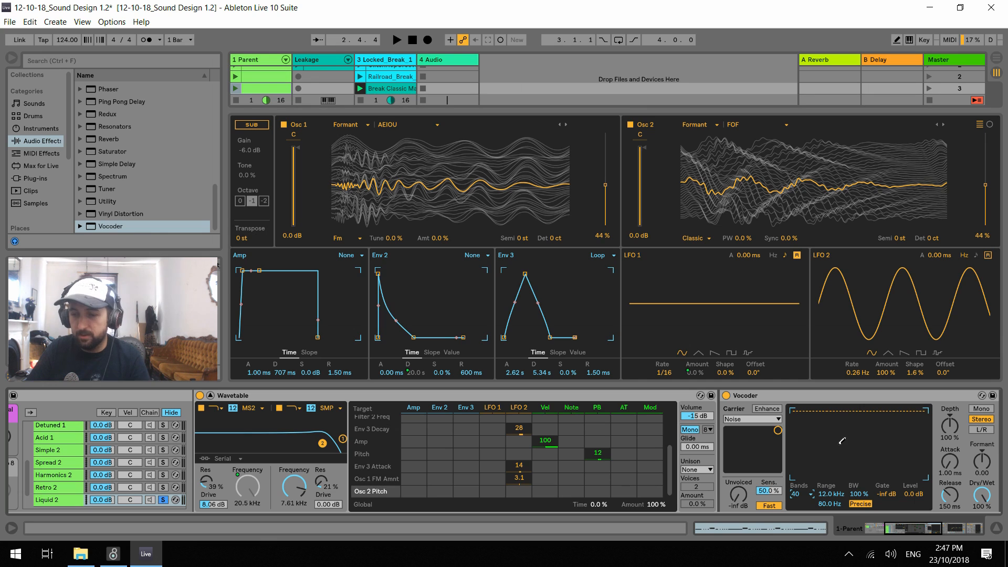
key(space)
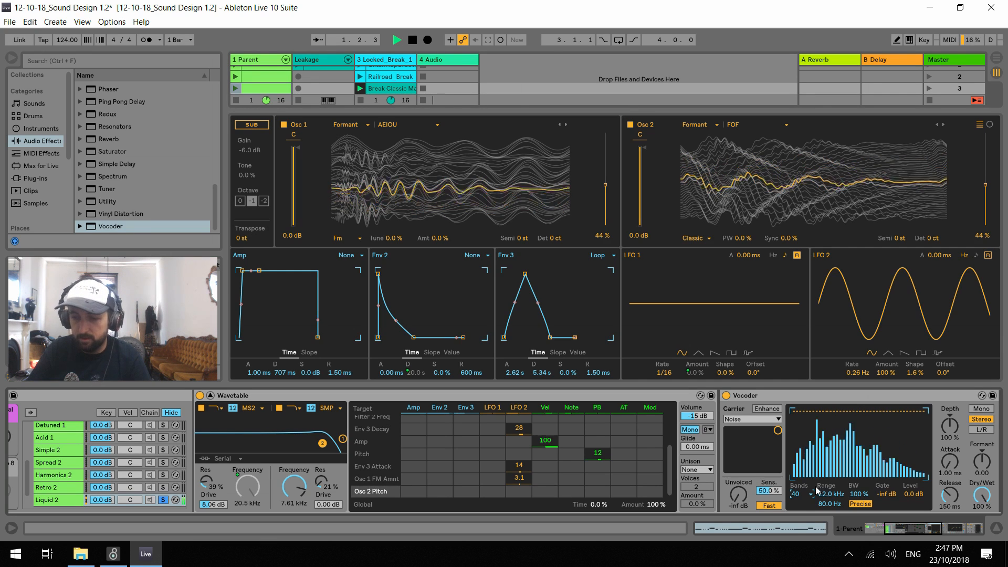
Set the Vocoder's Unvoiced to -70 dB, Dry/Wet to 95.0%, Formant to -3.38 and Depth to 122% while auditioning the bassline
drag(738, 495, 739, 493)
key(space)
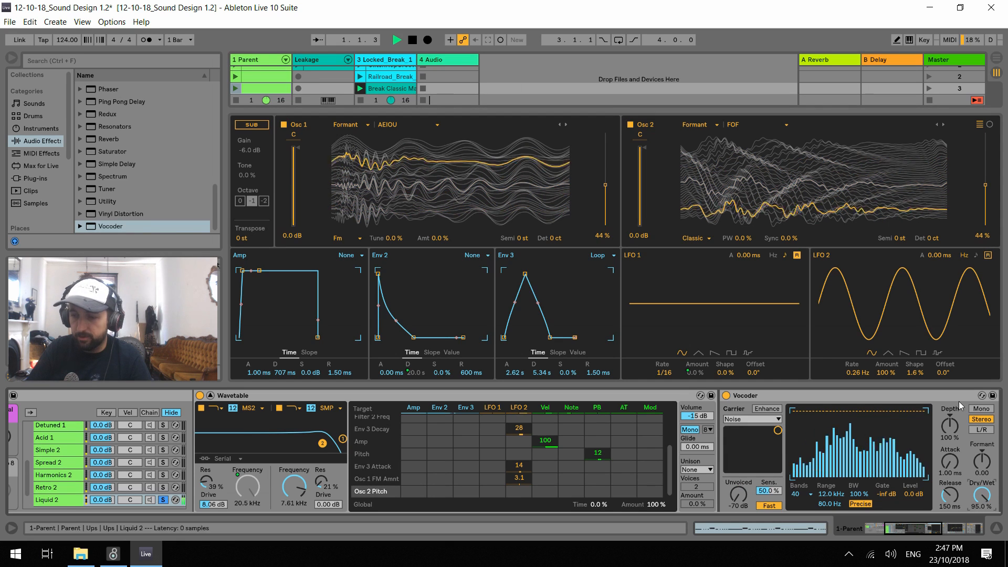
key(space)
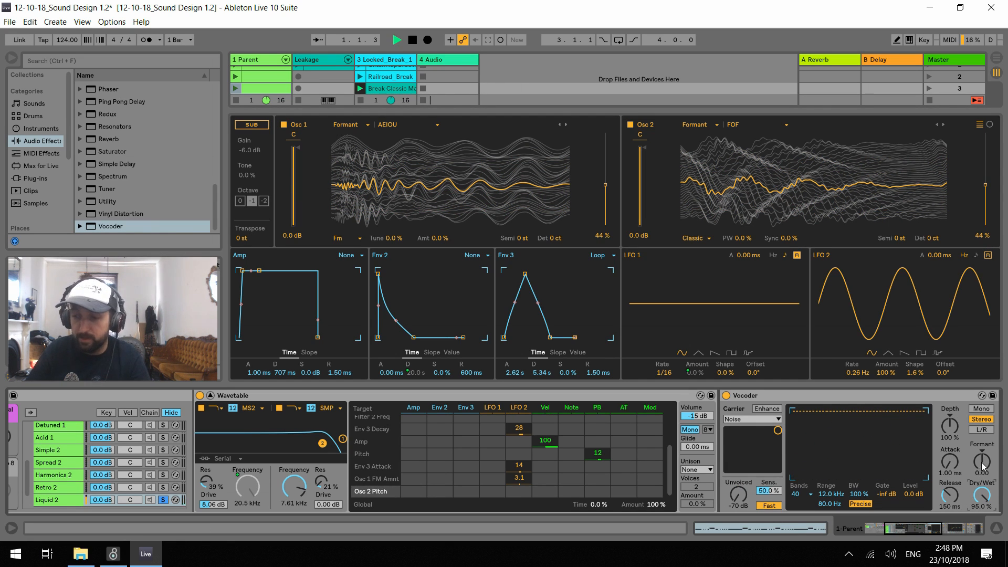
drag(984, 466, 984, 456)
drag(950, 425, 950, 444)
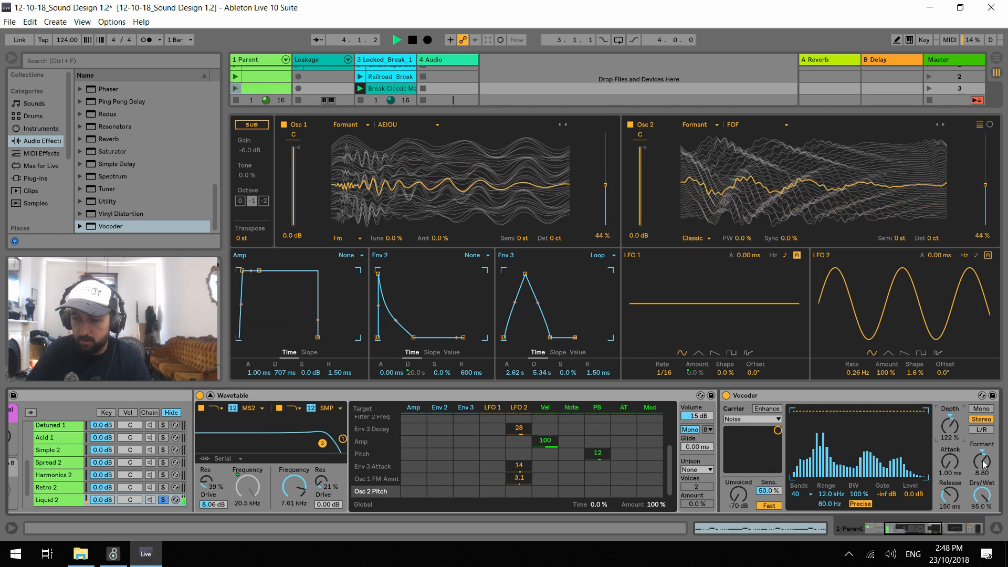
Reduce the Vocoder to 8 bands and set Formant to -8.20, Release to 154 ms and Dry/Wet to 70.0%, auditioning the bass
click(809, 492)
click(807, 407)
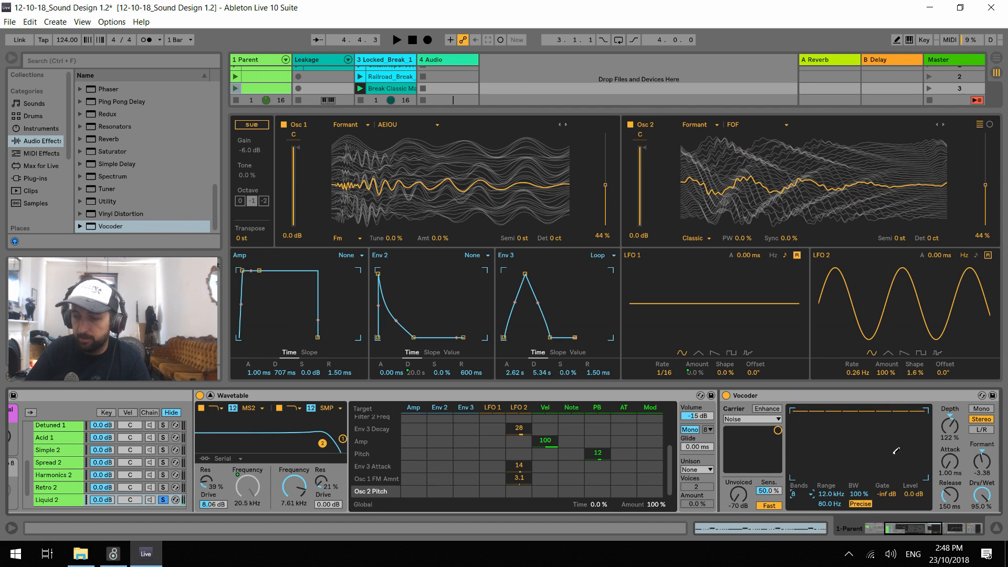
drag(983, 462, 983, 458)
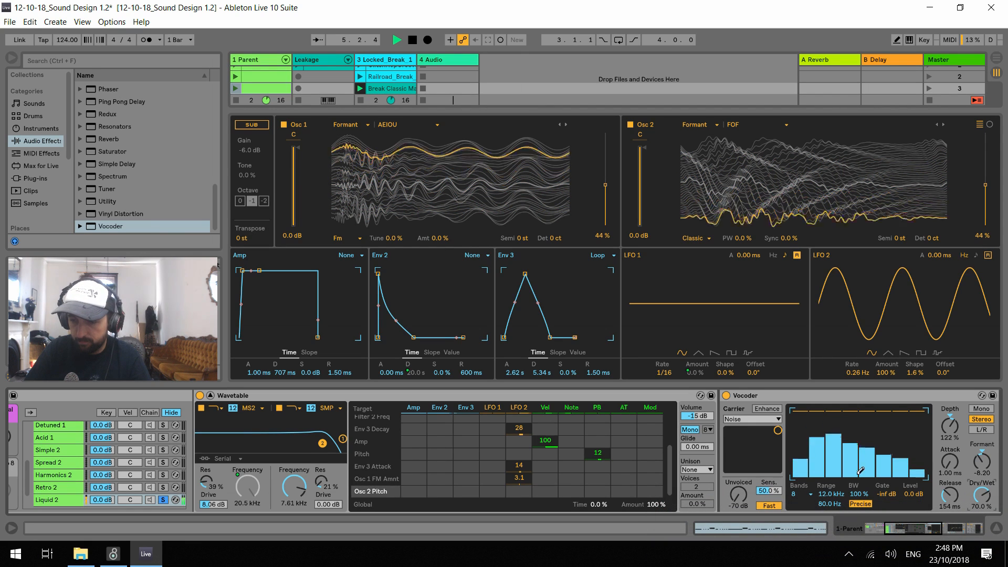
key(space)
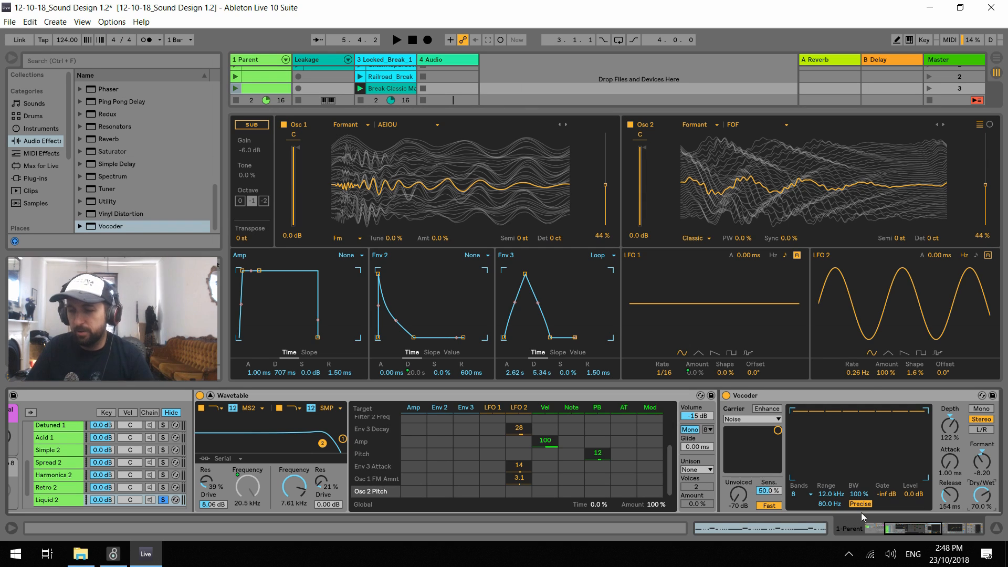
Narrow the Vocoder's BW to 57.5% and audition the bassline repeatedly
mouse_move(857, 498)
mouse_down()
mouse_move(857, 532)
mouse_move(858, 515)
mouse_up()
key(space)
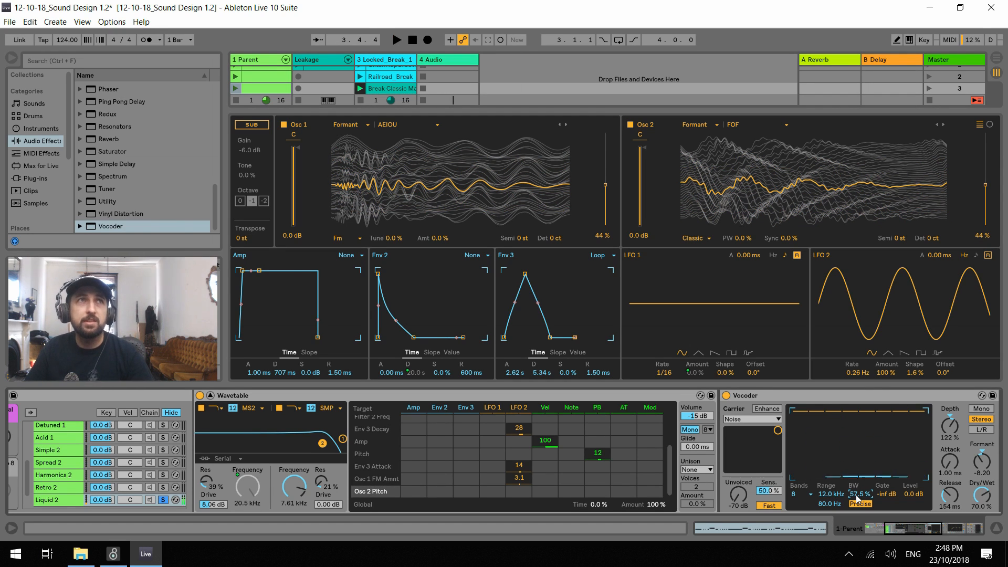
key(space)
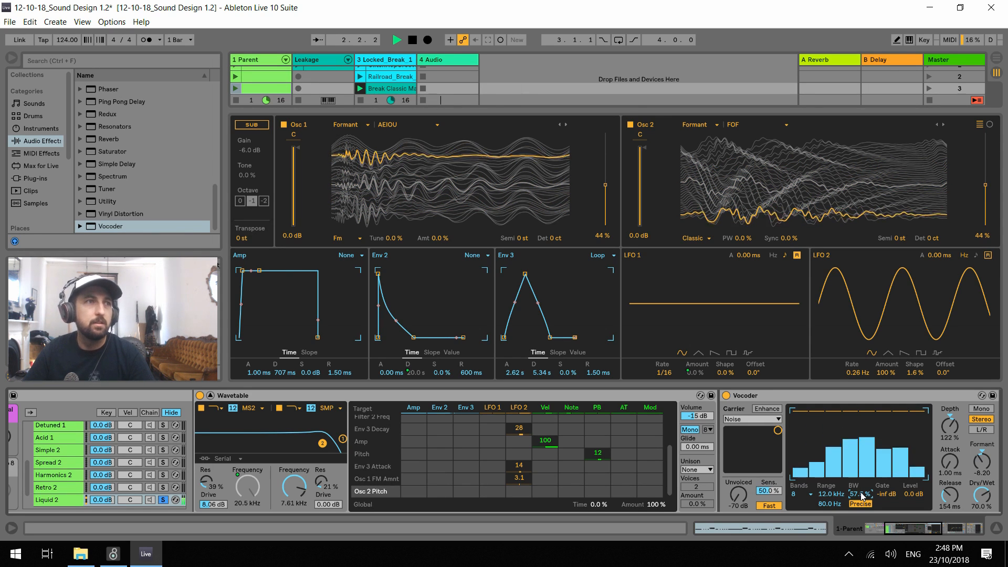
key(space)
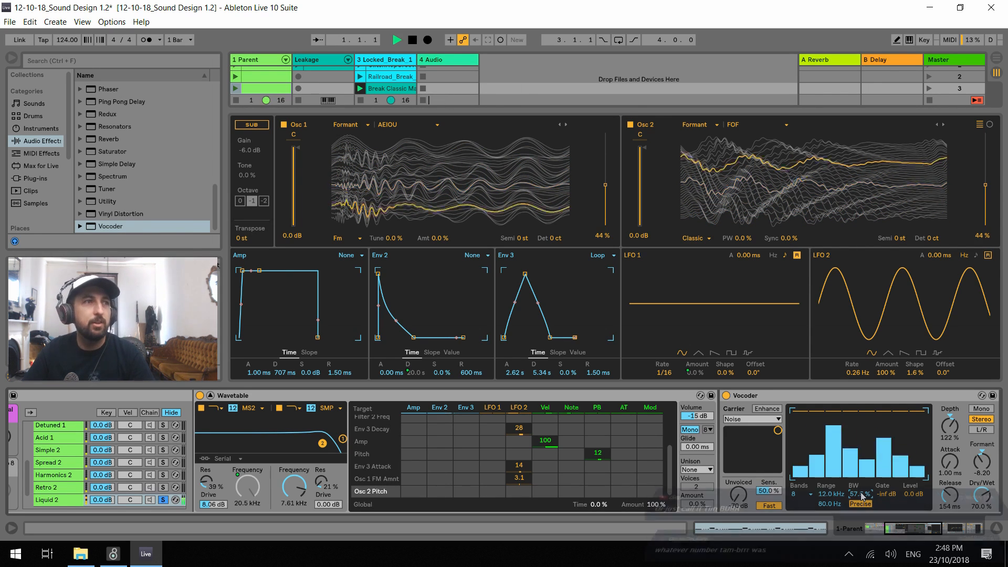
key(space)
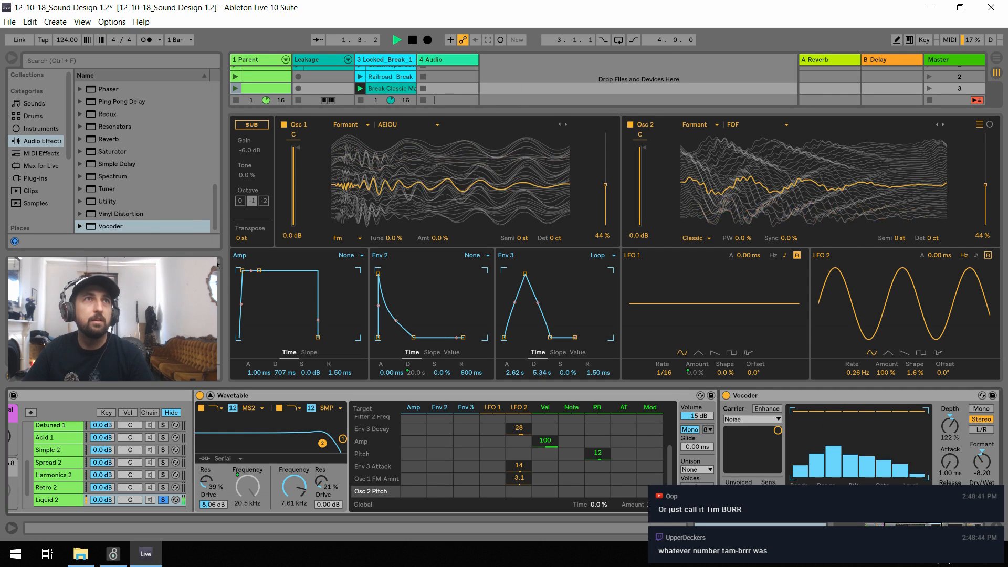
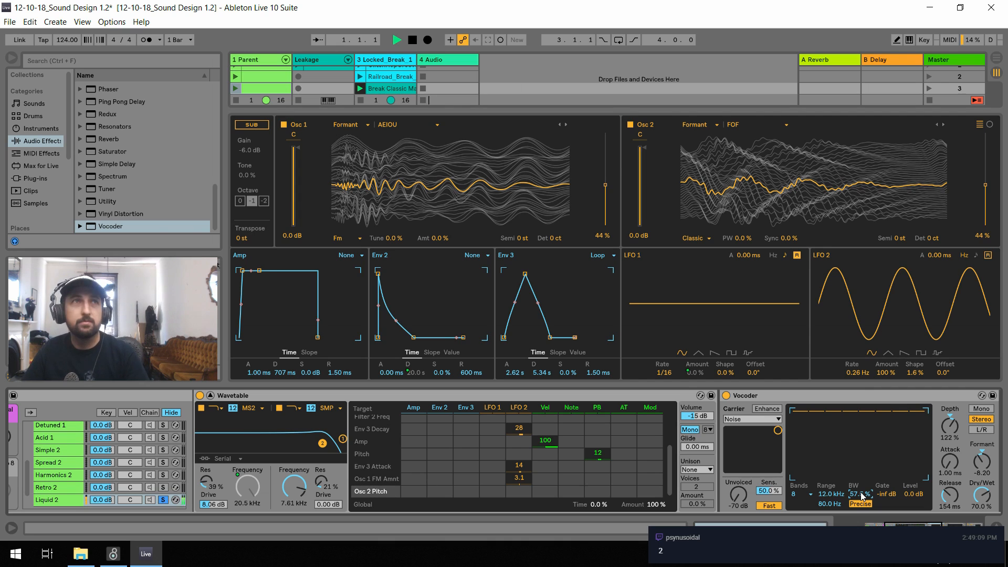
Play the loop several times to hear the soloed Liquid 2 chain through its Vocoder
key(space)
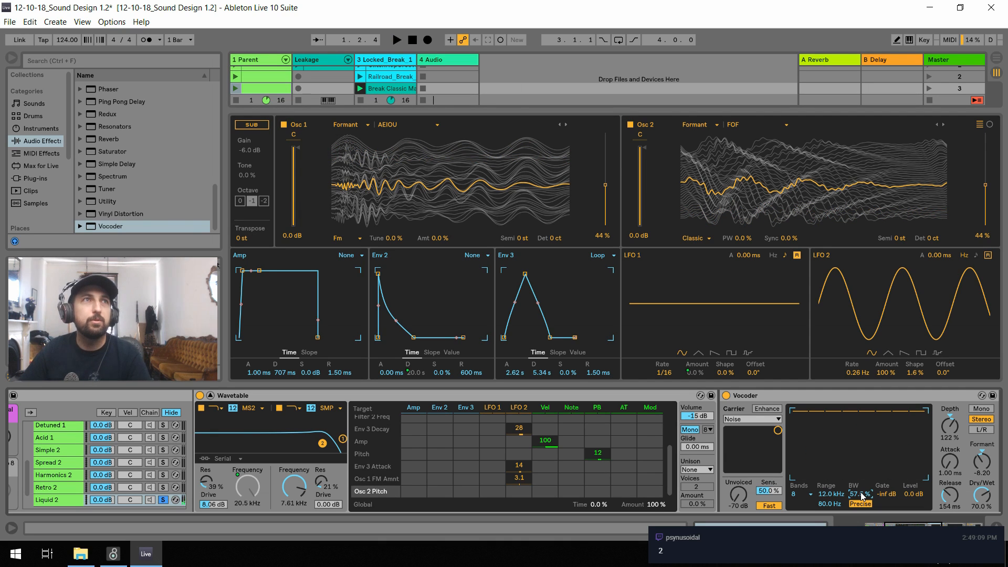
key(space)
key(space)
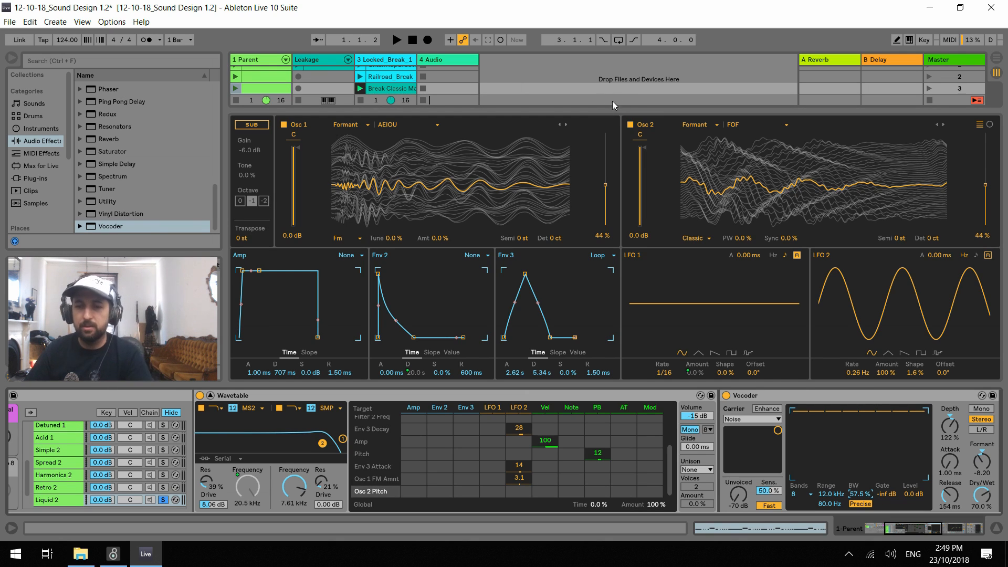
key(space)
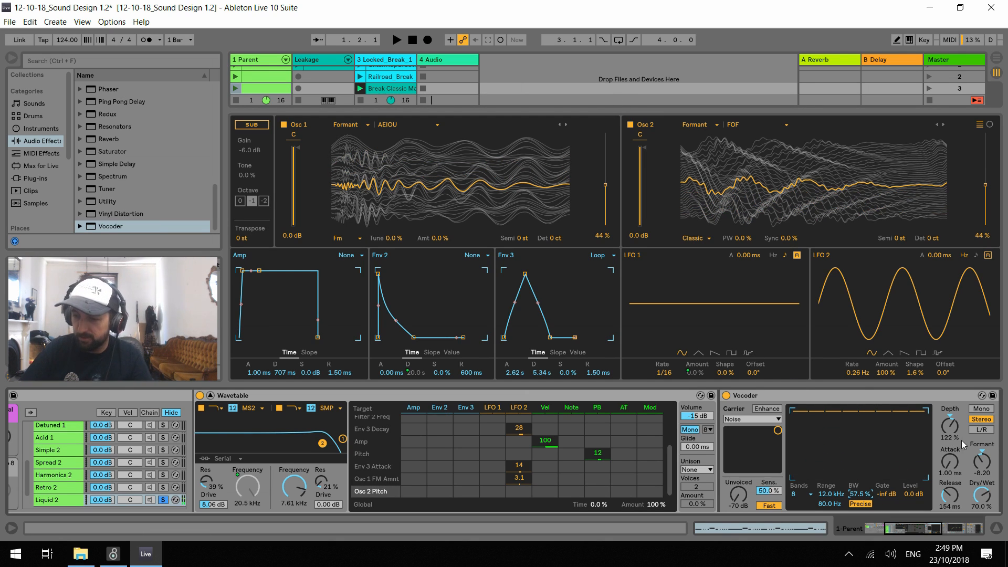
key(space)
key(space)
Set the Vocoder's Formant to -7.00 and its bandwidth to 194 % while auditioning the loop
drag(981, 468, 981, 462)
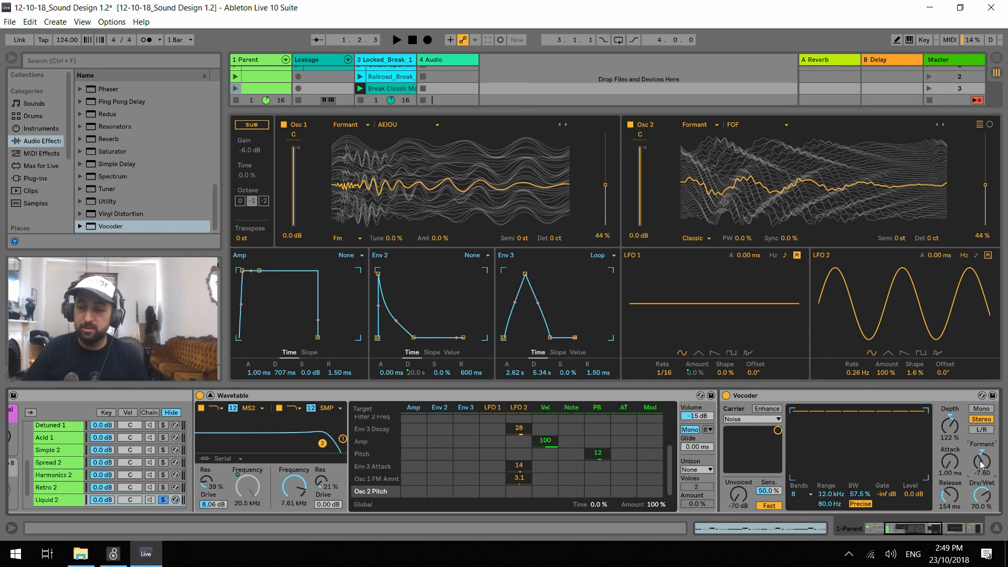
drag(975, 466, 975, 461)
key(space)
key(space)
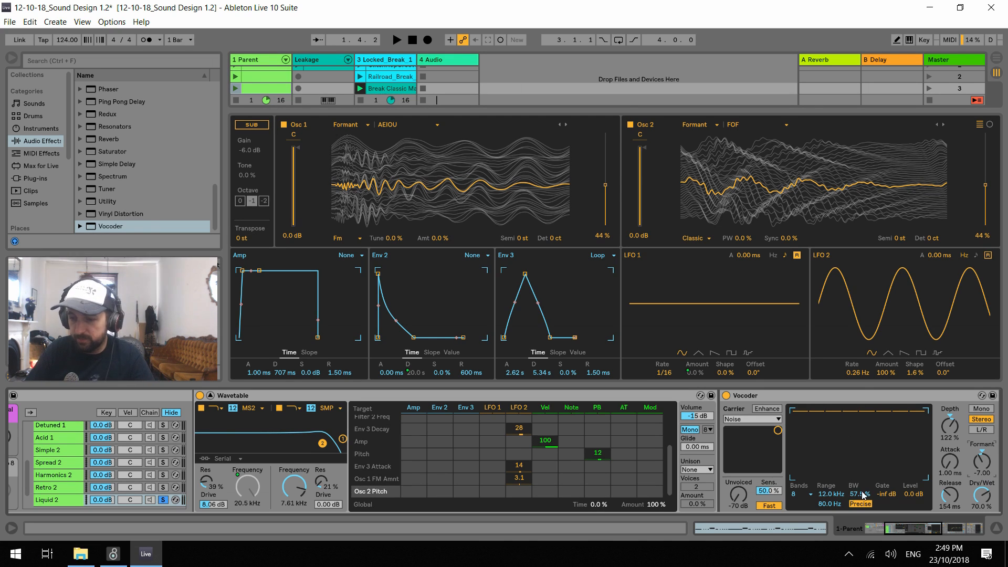
key(space)
drag(854, 498, 854, 463)
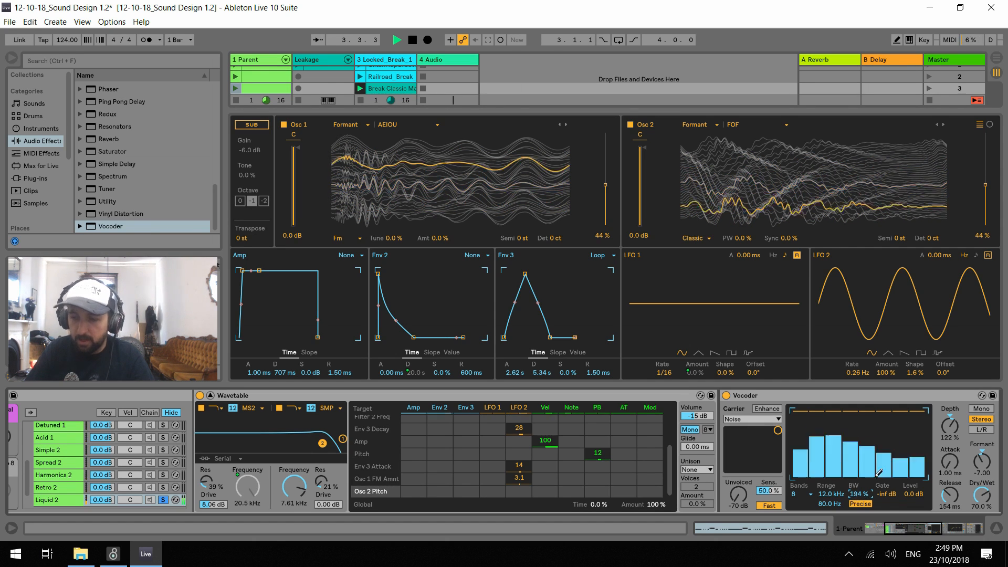
key(space)
Map the Liquid 2 Vocoder's Dry/Wet to the Grunt macro of the Ups rack and sweep Grunt during playback
drag(921, 531, 859, 535)
click(161, 395)
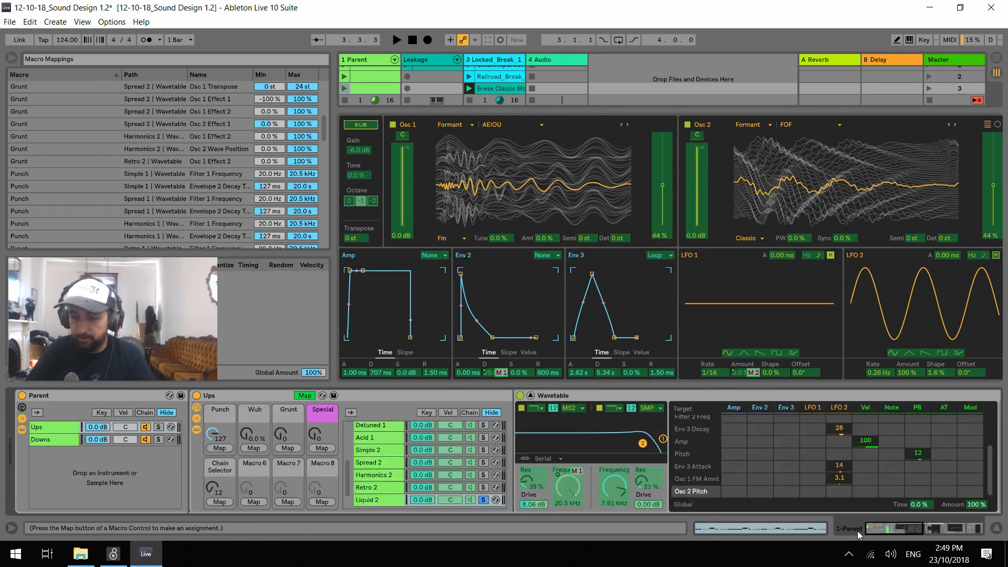
click(288, 449)
key(space)
drag(282, 436, 282, 399)
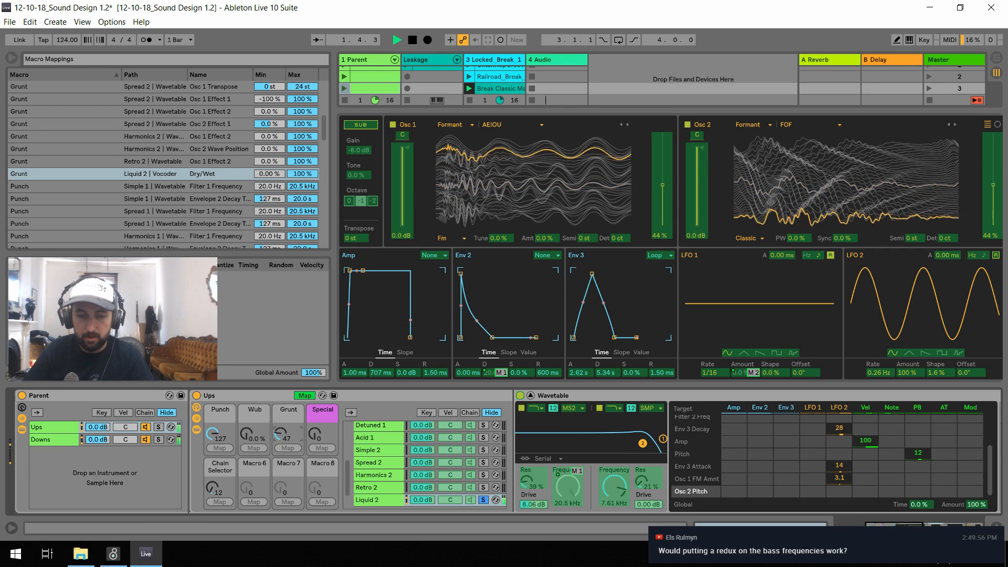
drag(283, 399, 282, 437)
key(space)
Audition the patch with the Punch macro lowered to 21 and Wub raised to 75 %
drag(212, 435, 213, 461)
key(space)
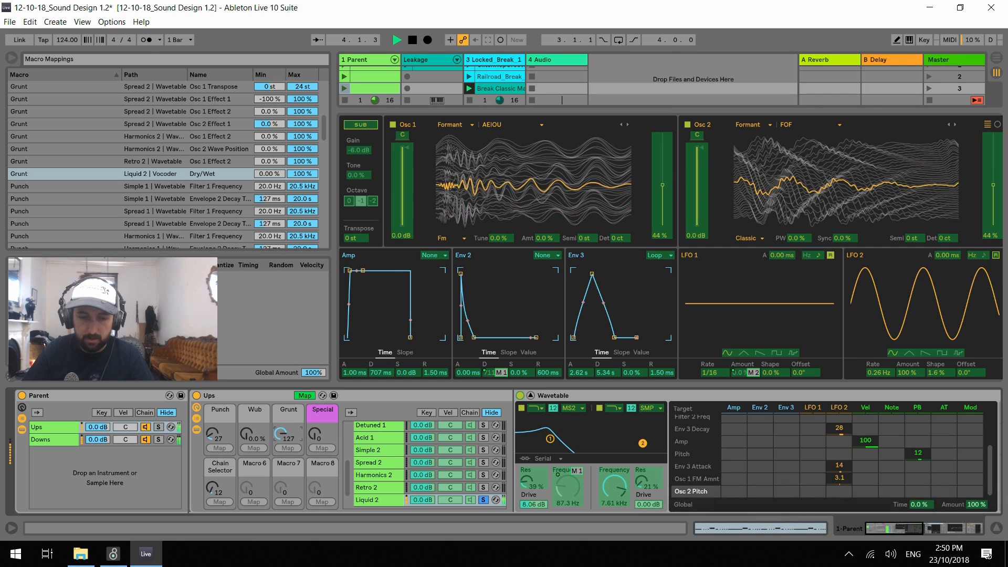
key(space)
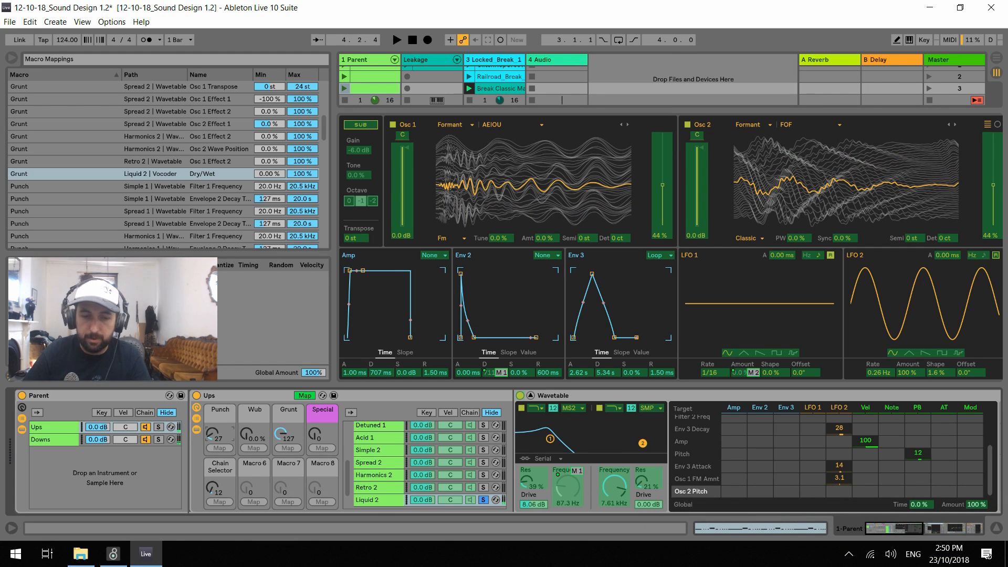
key(space)
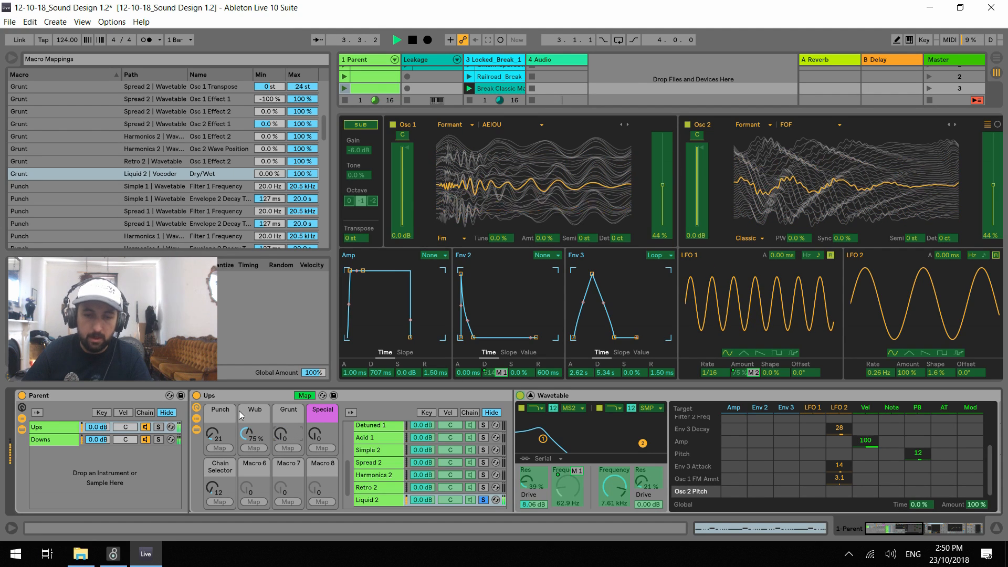
Collapse the Liquid 2 Wavetable device, leave macro mapping and return the Wub macro to 0.0 %
double_click(580, 398)
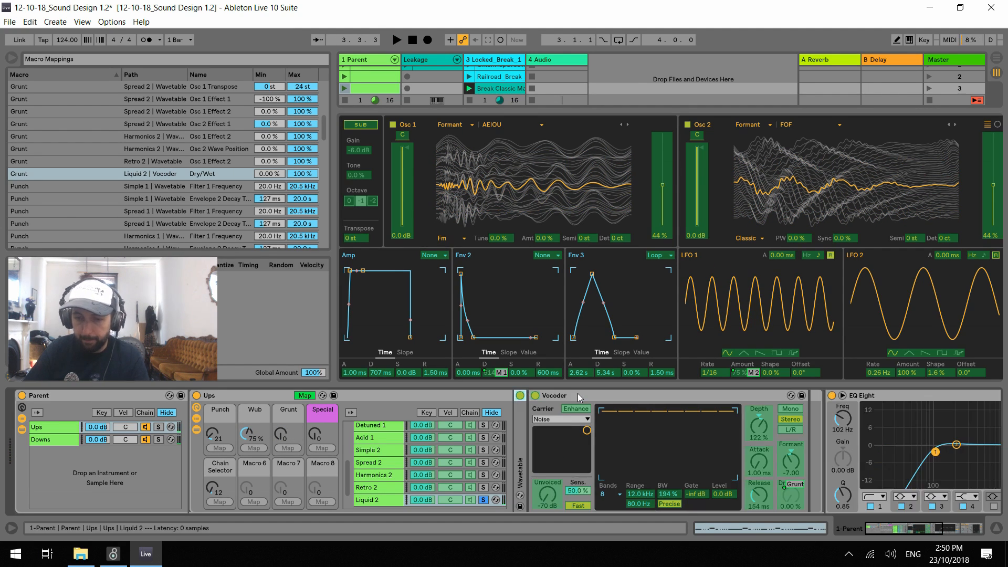
click(303, 395)
drag(254, 437, 232, 442)
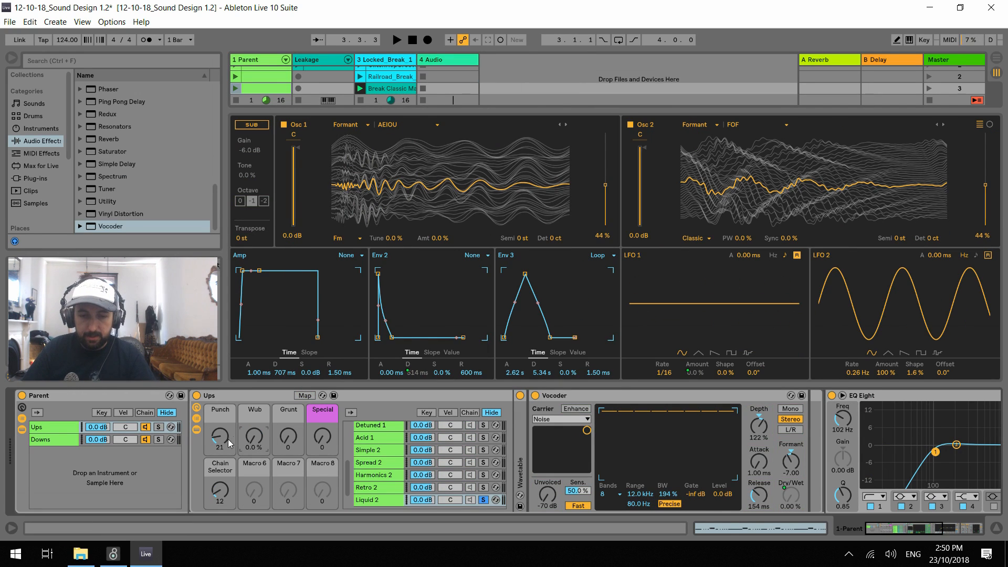
With Punch and Grunt at 127, try 16 Vocoder bands during playback and settle on 12
key(space)
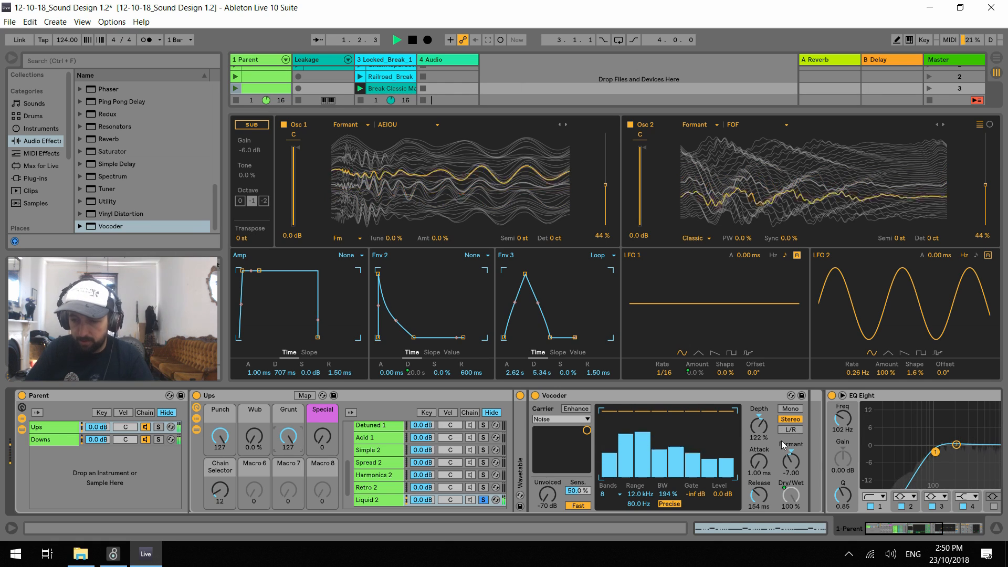
click(604, 494)
click(609, 430)
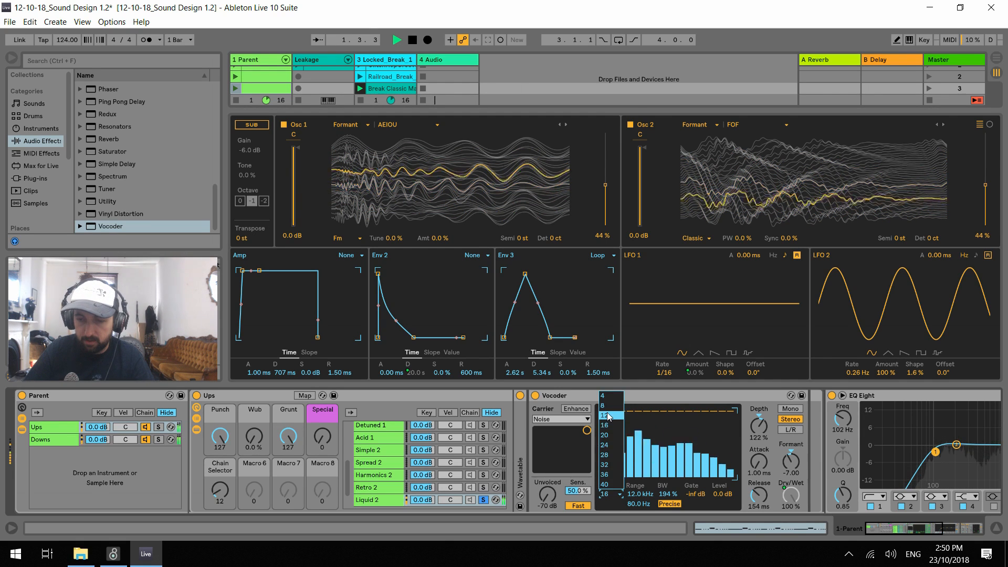
click(610, 495)
click(609, 419)
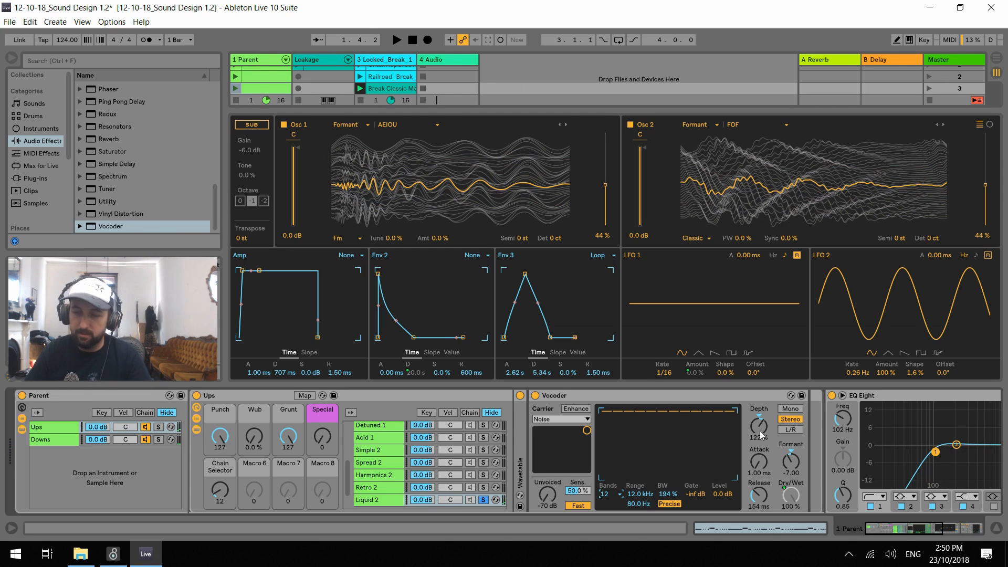
Raise the Vocoder's Depth to 138 % and reset its bandwidth to 100 %
key(space)
mouse_move(761, 428)
mouse_down()
mouse_move(761, 452)
mouse_move(761, 419)
mouse_up()
drag(786, 465, 786, 477)
key(space)
key(Delete)
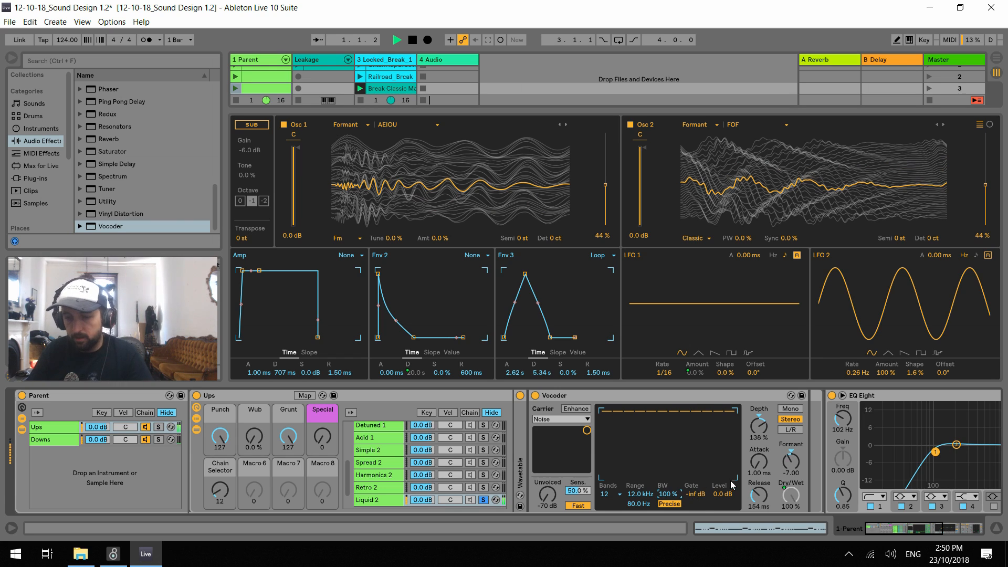
key(space)
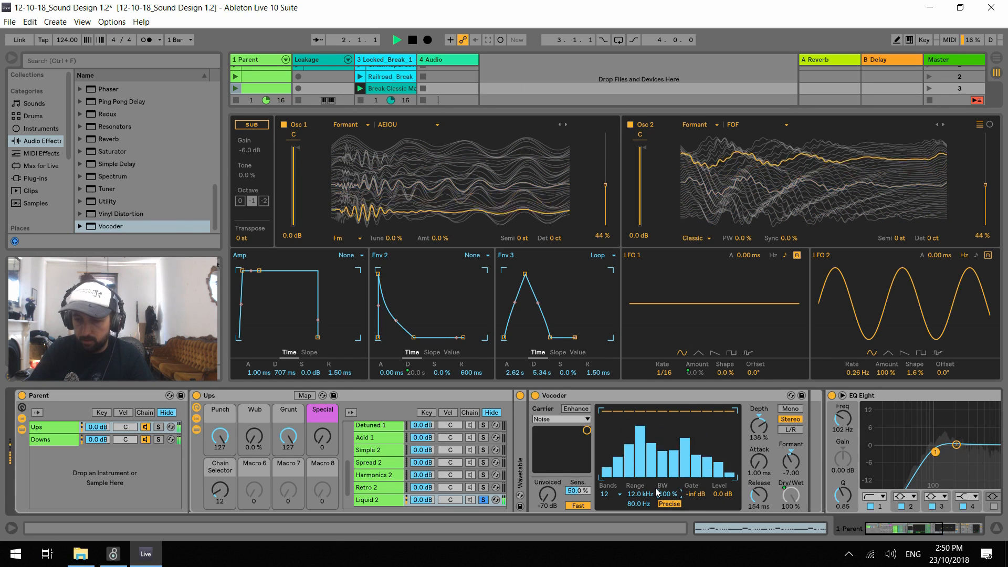
Set the Vocoder's Formant to -2.00 and its Release to 98.5 ms during playback
mouse_move(791, 461)
mouse_down()
mouse_move(791, 430)
mouse_move(791, 450)
mouse_up()
drag(756, 496, 756, 505)
key(space)
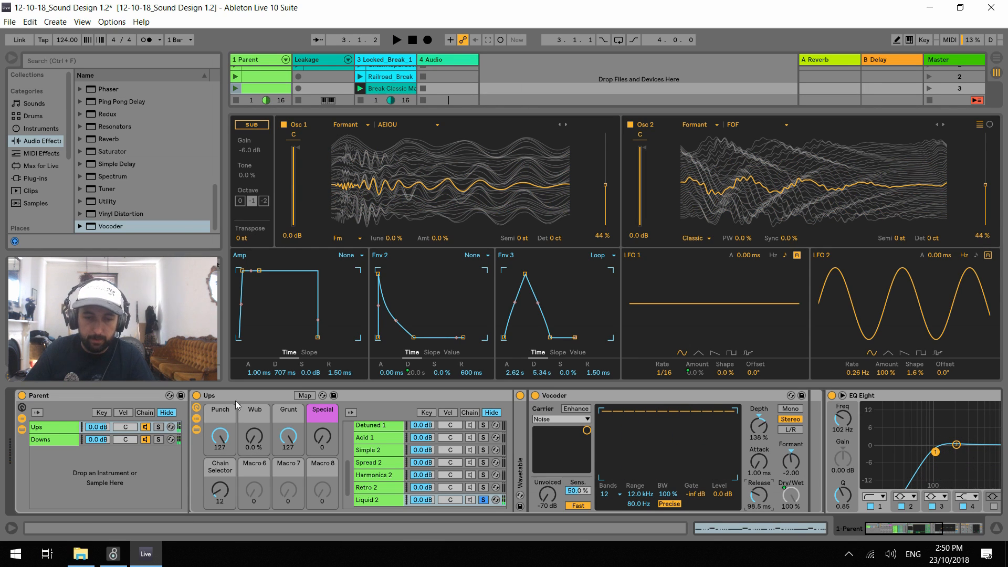
Map the Vocoder's Release to the Special macro and raise Special to 127 while listening
key(ctrl+m)
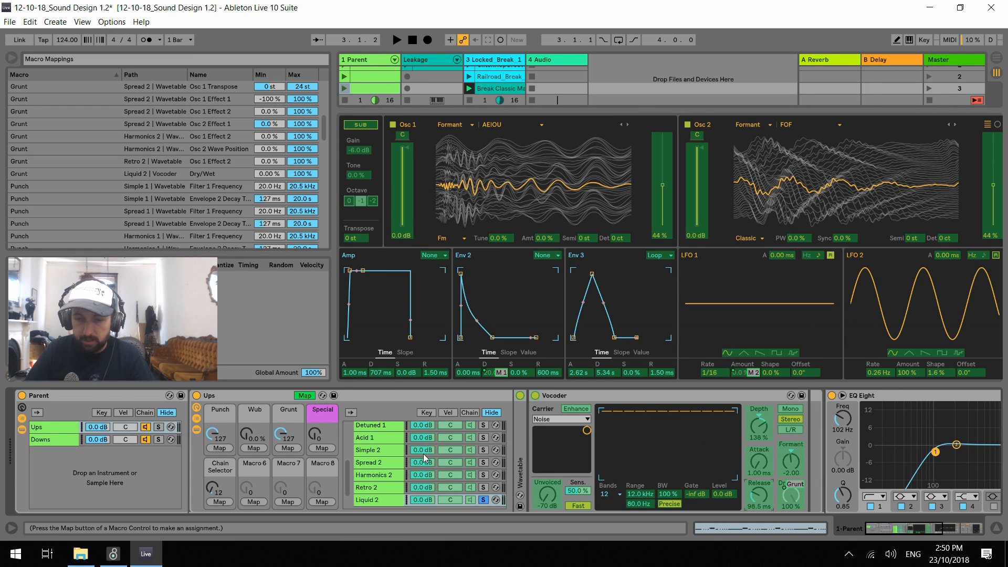
click(322, 449)
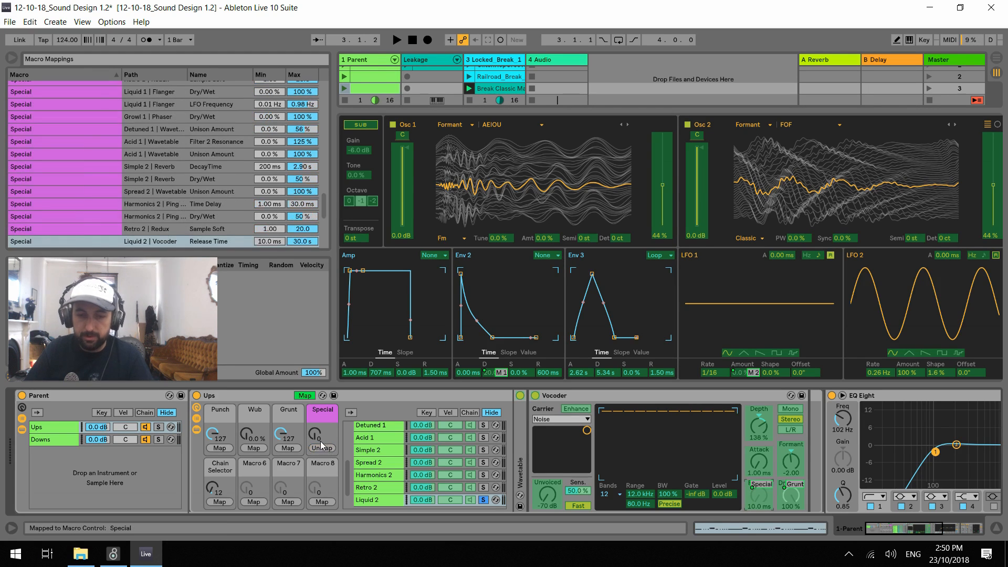
key(space)
drag(315, 434, 315, 402)
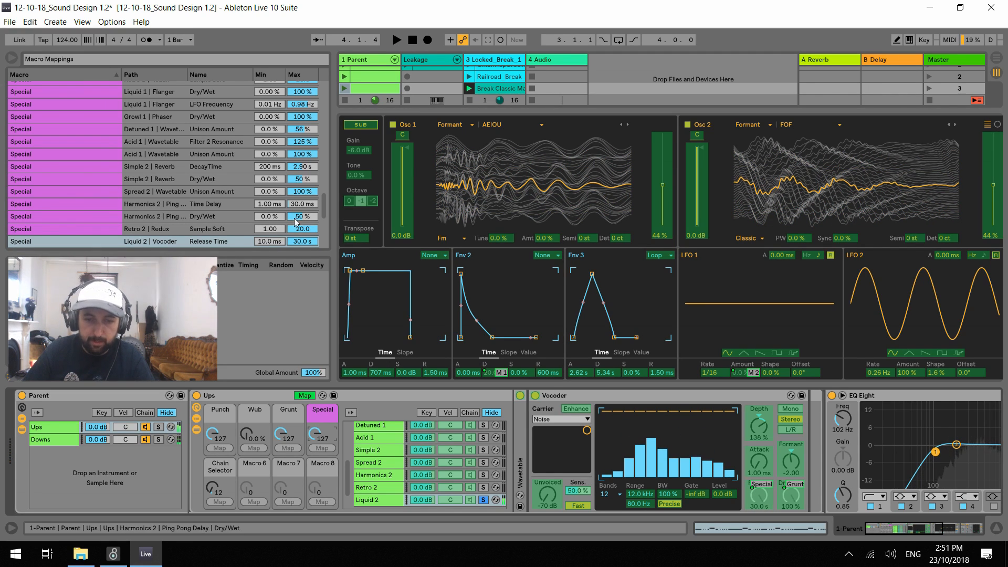
Set the maximum of Special's Vocoder Release Time mapping to 78.8 ms and audition it
click(302, 241)
text(69.5)
key(Return)
key(space)
drag(300, 241, 301, 232)
key(space)
key(space)
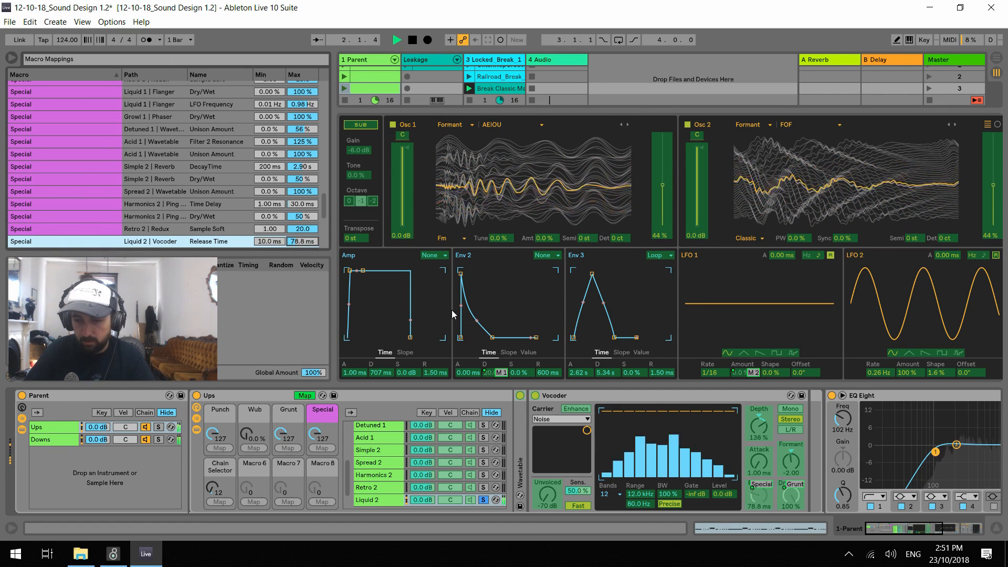
key(space)
Map the Vocoder's Formant to the Special macro and audition it, ending with Grunt at 93 and Special at 67
click(793, 457)
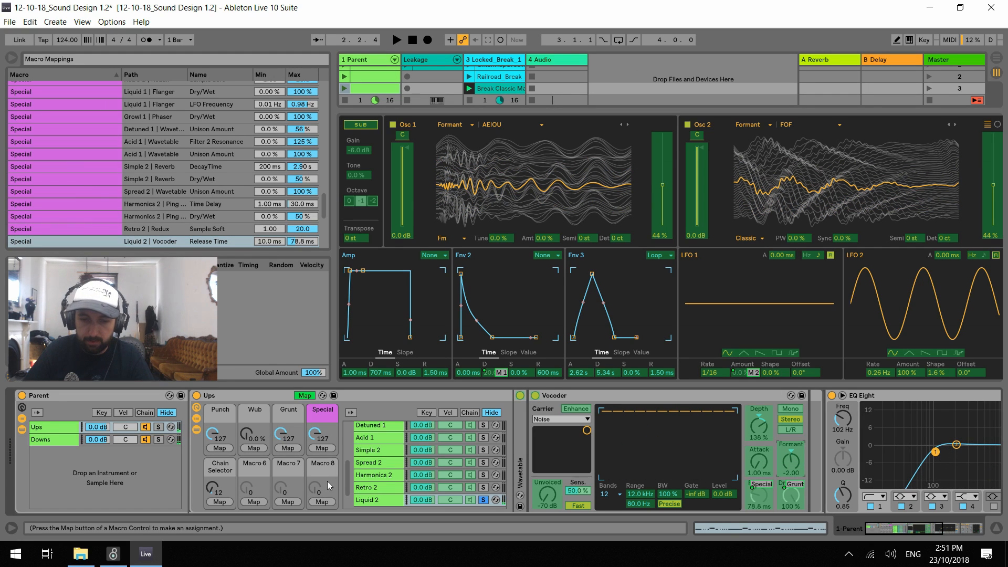
click(322, 449)
click(305, 395)
key(space)
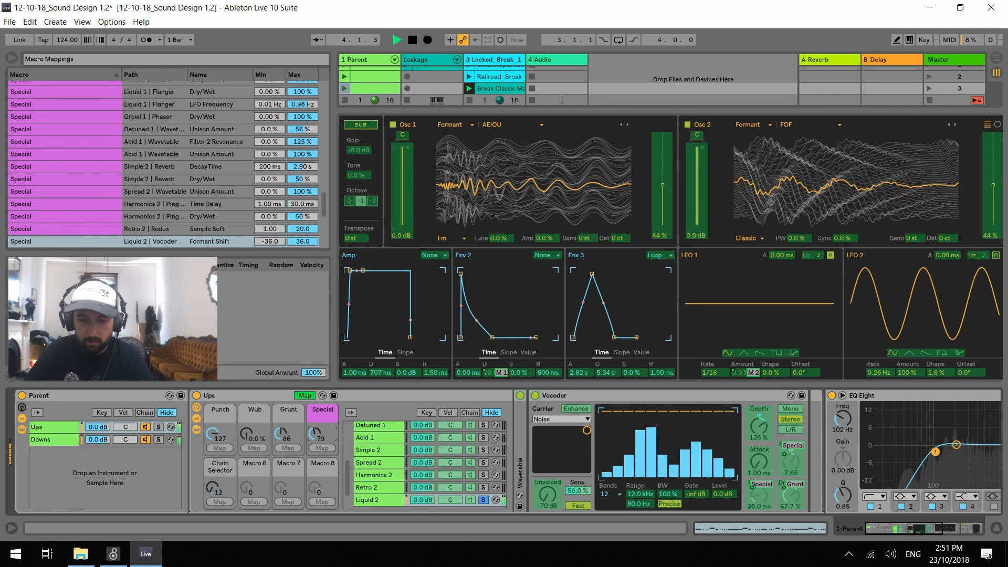
key(space)
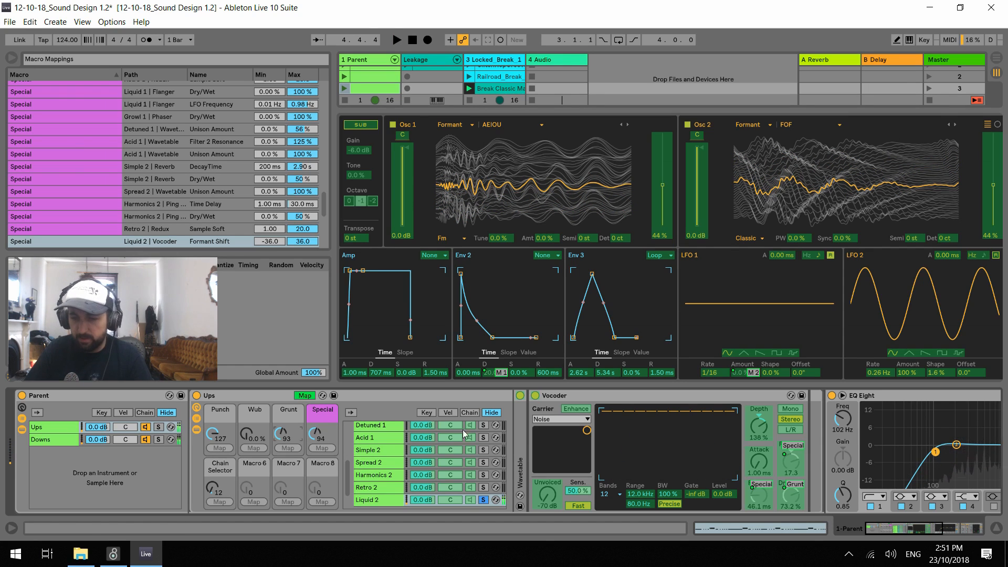
click(305, 396)
key(space)
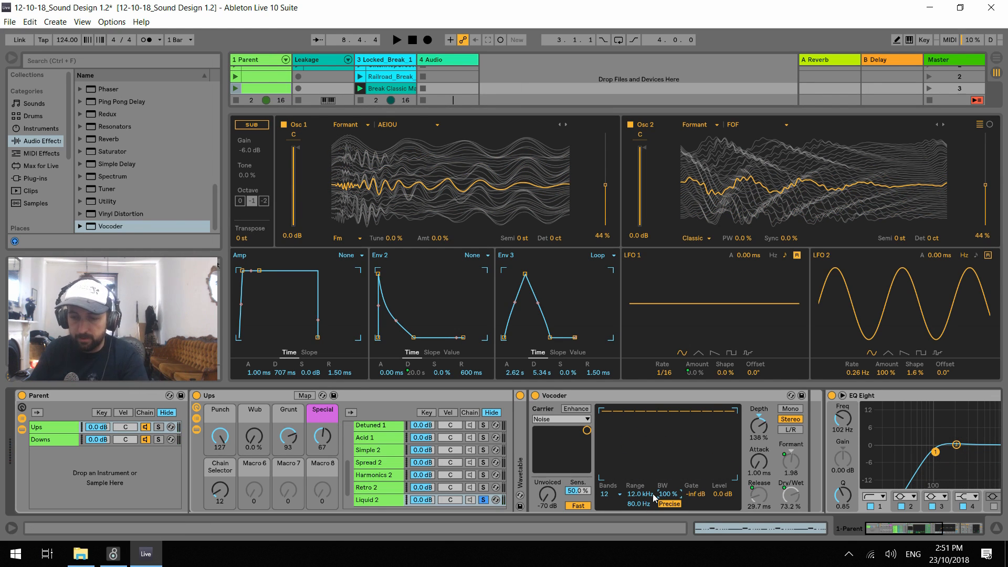
Map the Vocoder's filter bandwidth to the Grunt macro with a minimum of 100 % and a maximum of 10 %
click(305, 395)
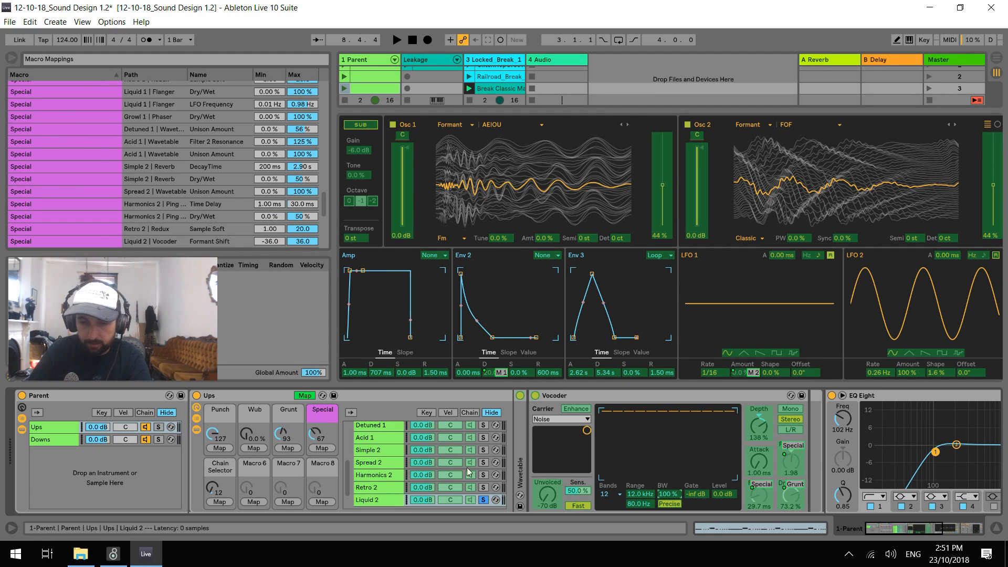
click(297, 448)
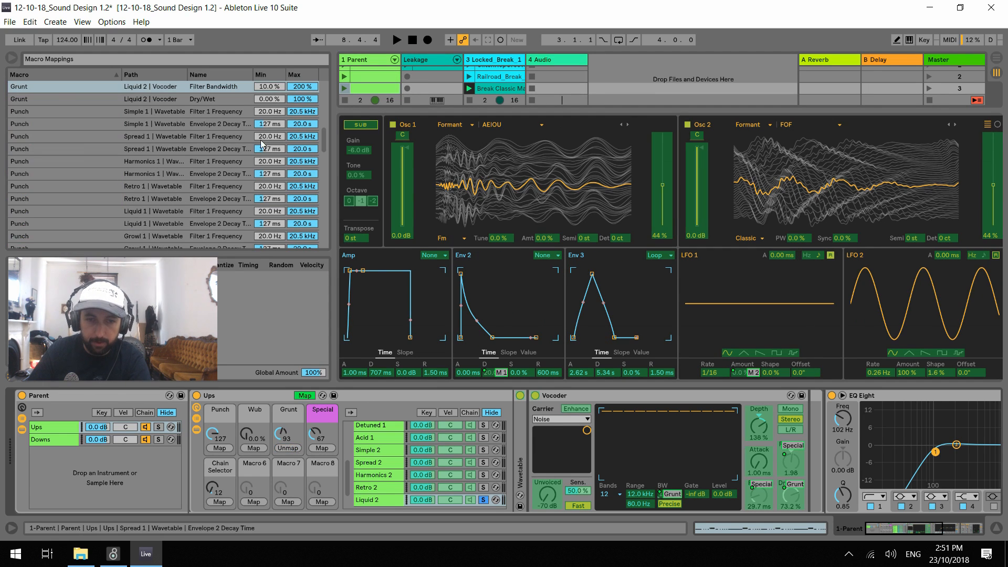
click(309, 89)
text(10)
key(Return)
Audition the Grunt macro's bandwidth sweep and set that mapping's maximum to 70 %
key(space)
drag(282, 434, 313, 440)
key(space)
click(302, 86)
text(70)
key(Return)
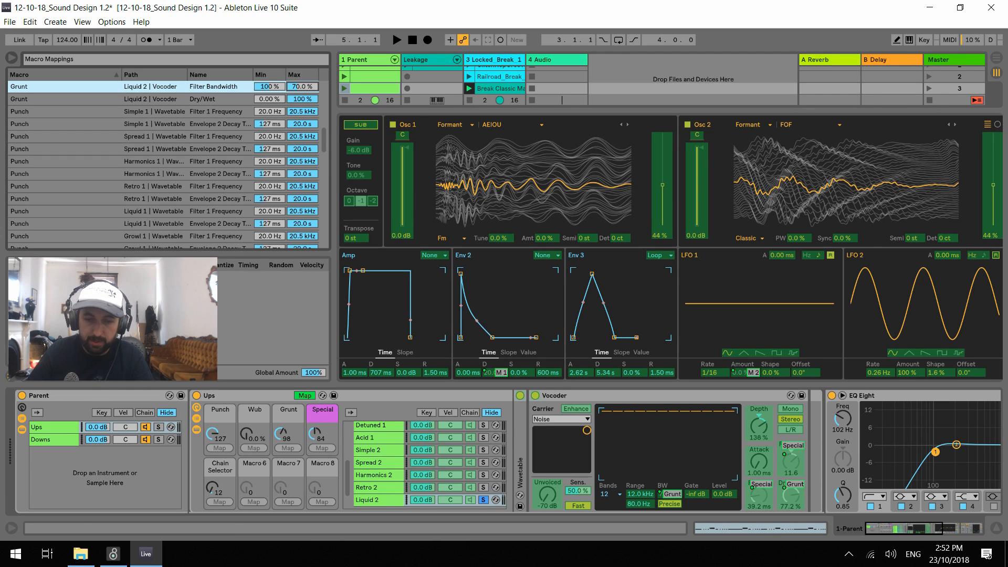
Audition the Liquid 2 macro movements, ending with Punch at 90 and both Grunt and Special at 0
drag(282, 434, 282, 448)
key(space)
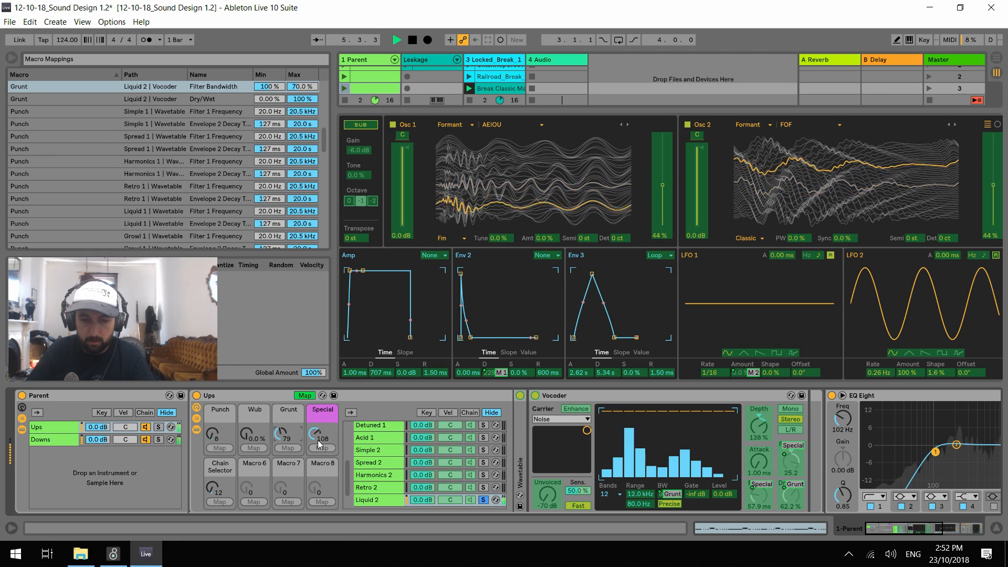
drag(209, 434, 240, 494)
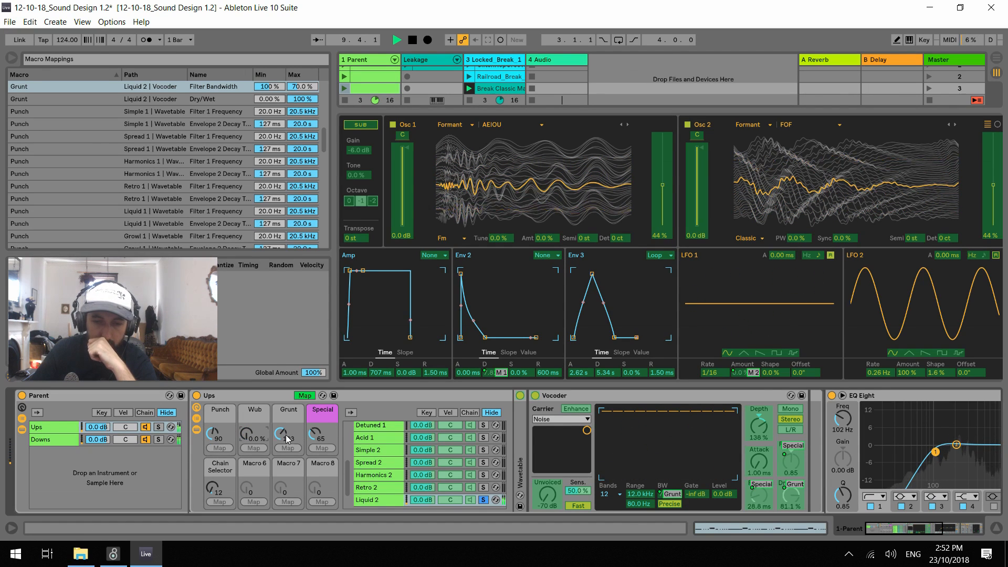
drag(282, 434, 282, 488)
drag(315, 434, 318, 468)
key(space)
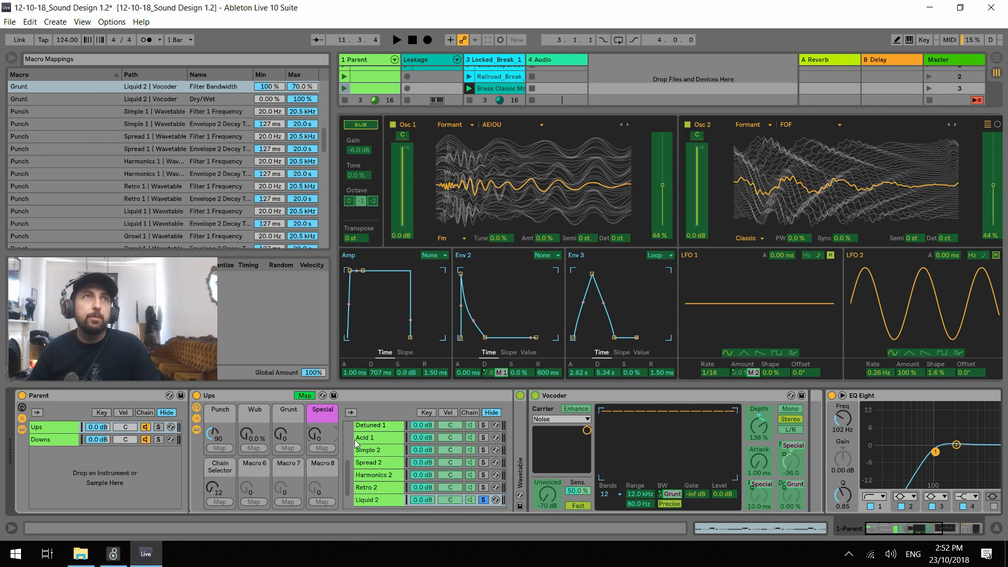
Unsolo the Liquid 2 chain, select the Retro 2 chain and collapse its Wavetable device
click(483, 499)
click(376, 488)
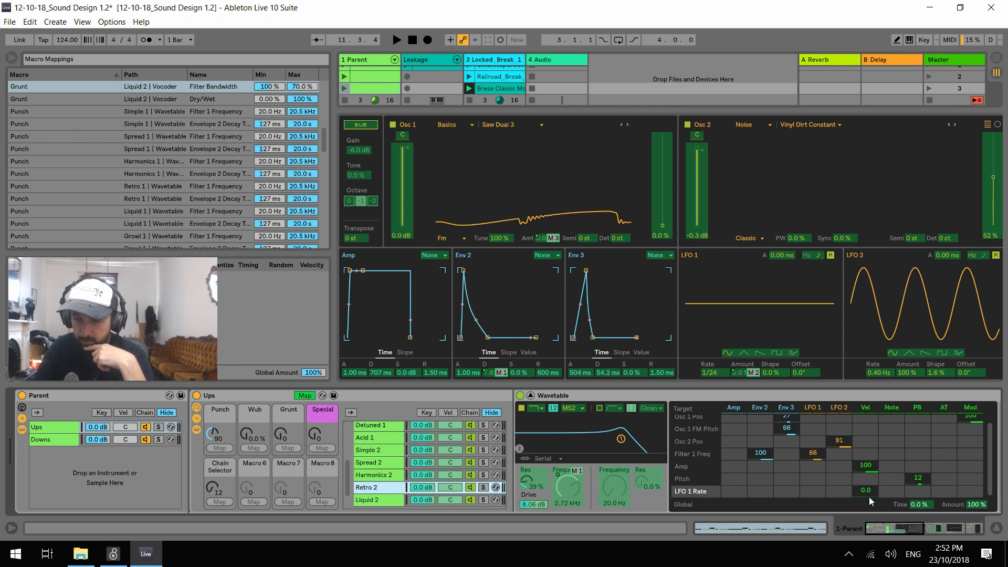
double_click(589, 395)
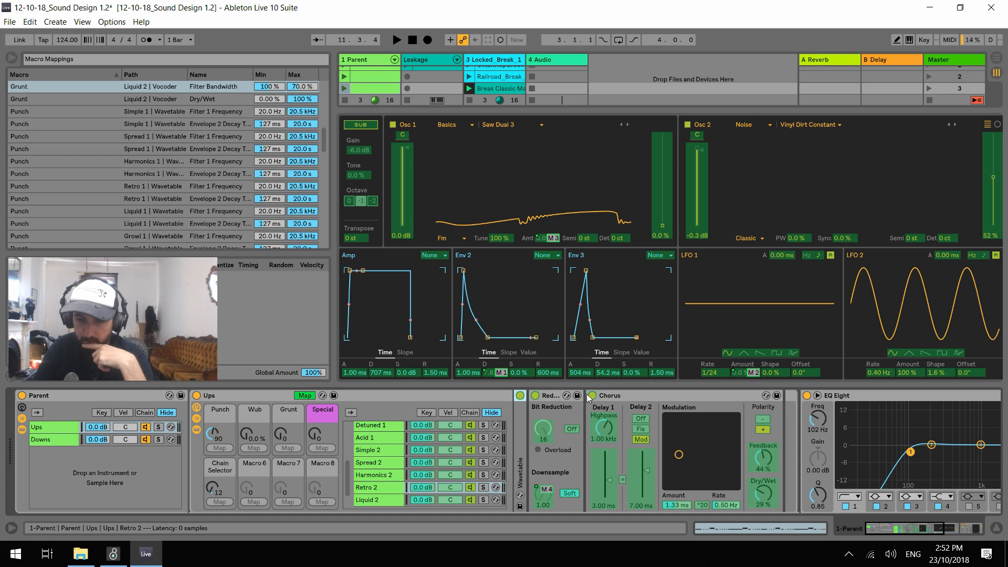
Collapse the Wavetable devices on the Harmonics 2 and Spread 2 chains and leave macro mapping mode
click(389, 475)
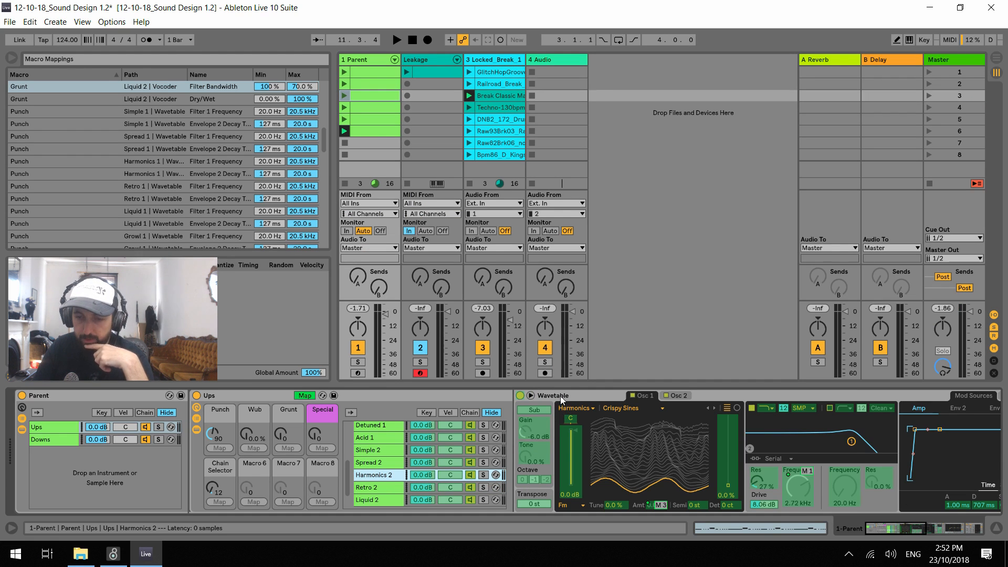
double_click(560, 396)
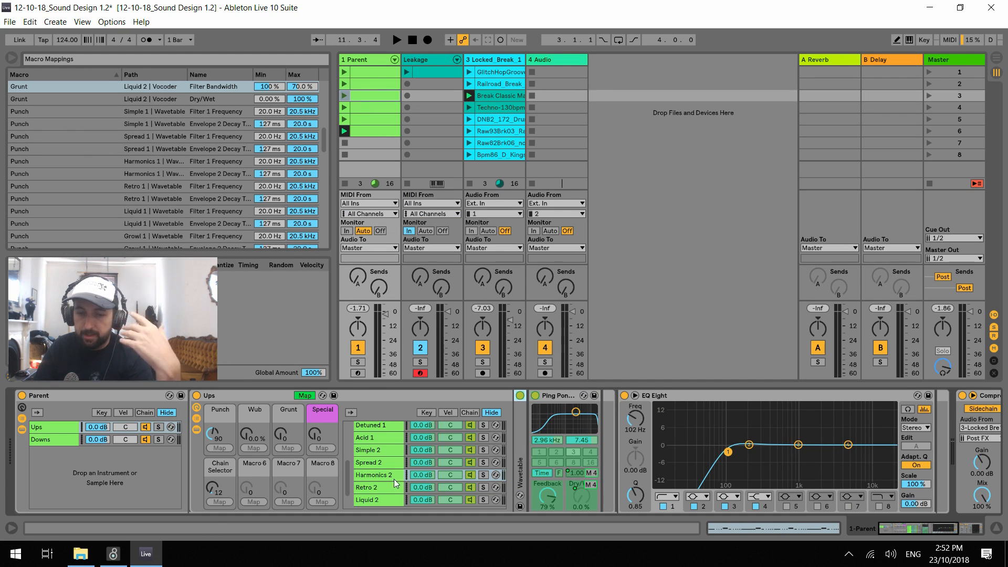
click(376, 462)
key(ctrl+z)
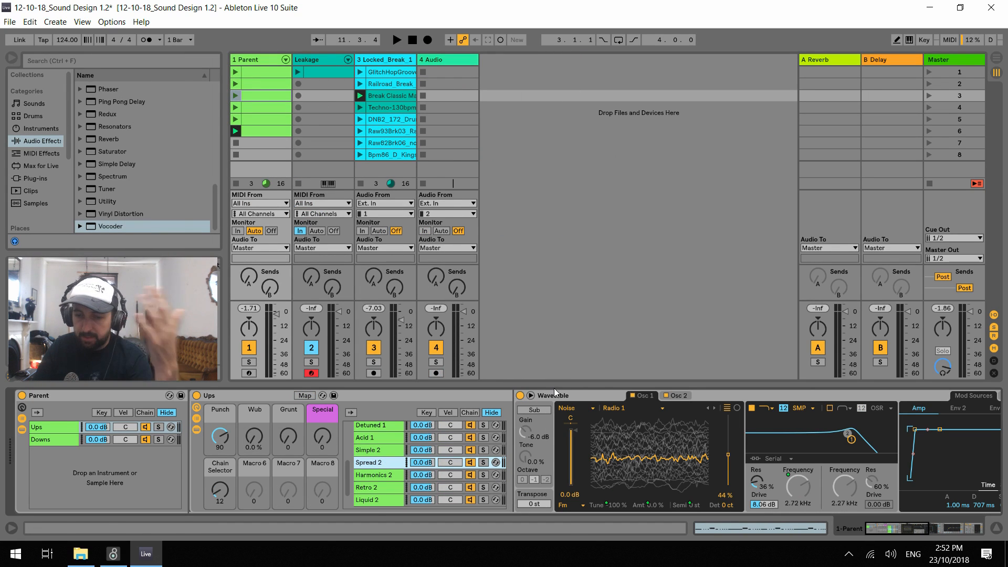
double_click(554, 395)
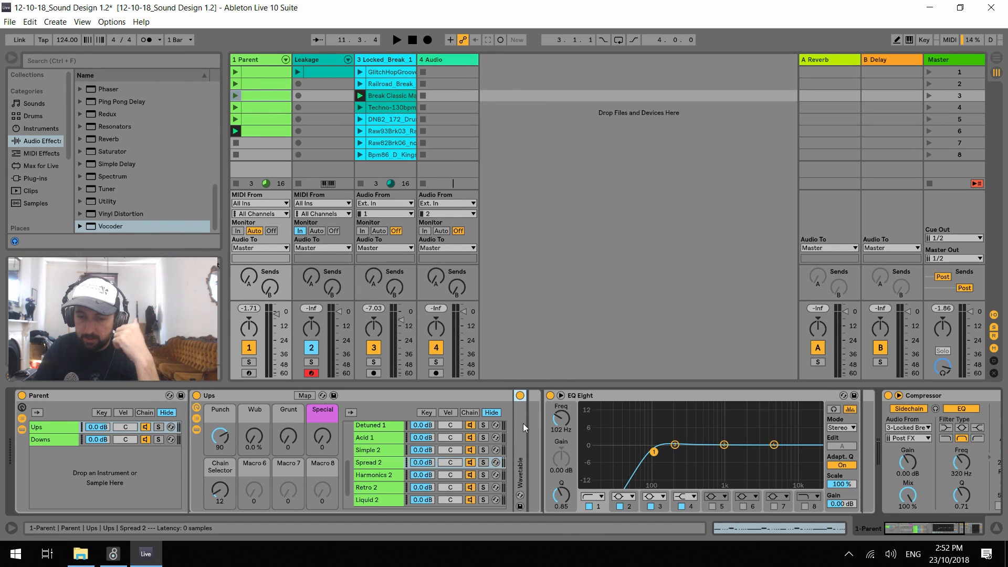
Look through the effect devices on the Simple 2, Liquid 2 and Retro 2 chains
click(387, 448)
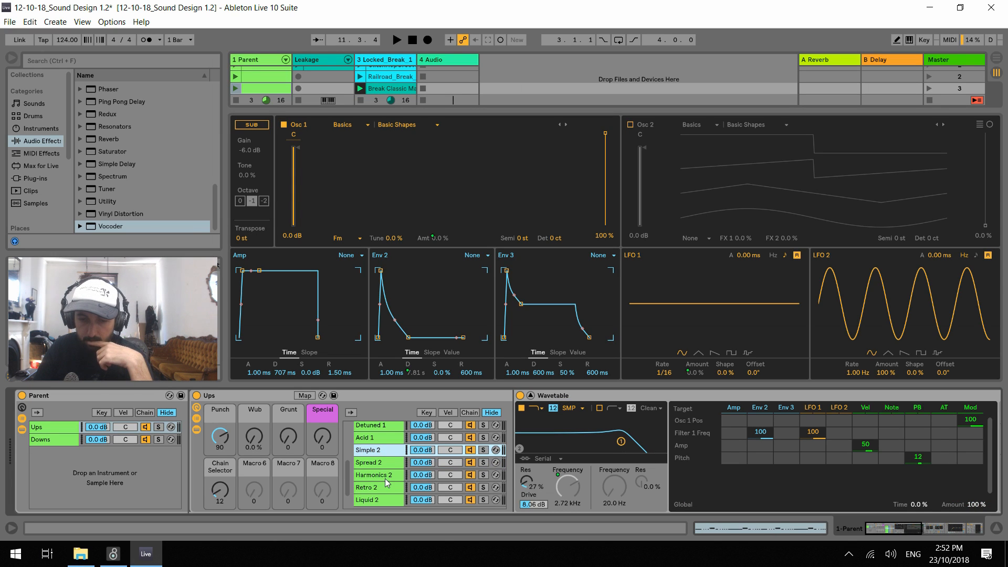
scroll(385, 477, down, 2)
click(394, 479)
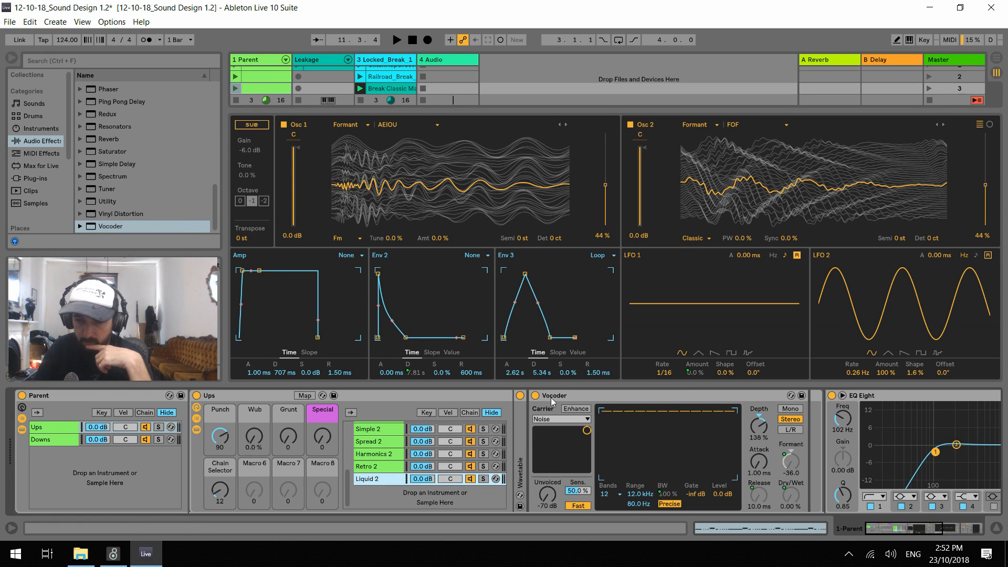
click(379, 467)
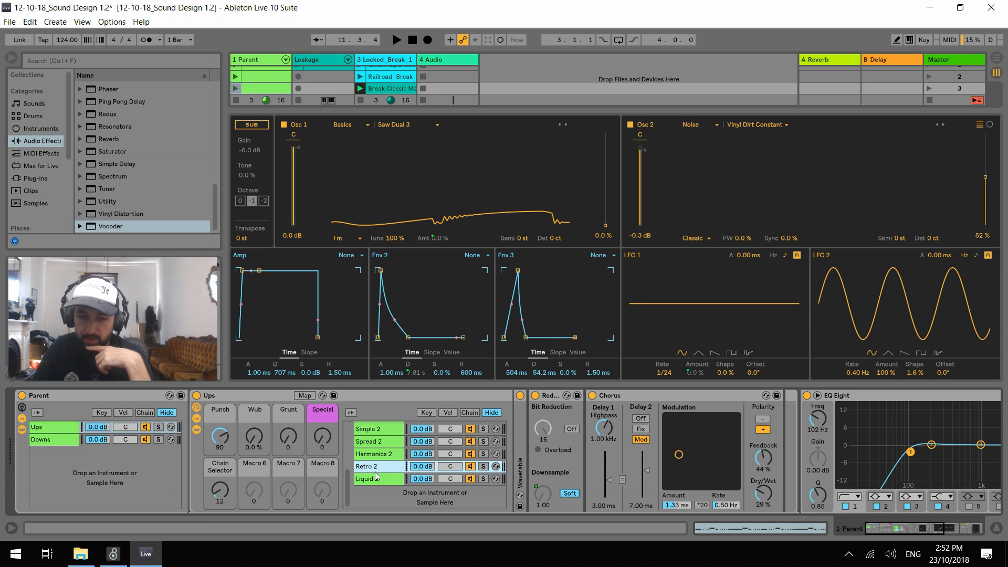
Set the Chain Selector macro to 11 and audition Retro 2 while moving the Special and Grunt macros
click(223, 491)
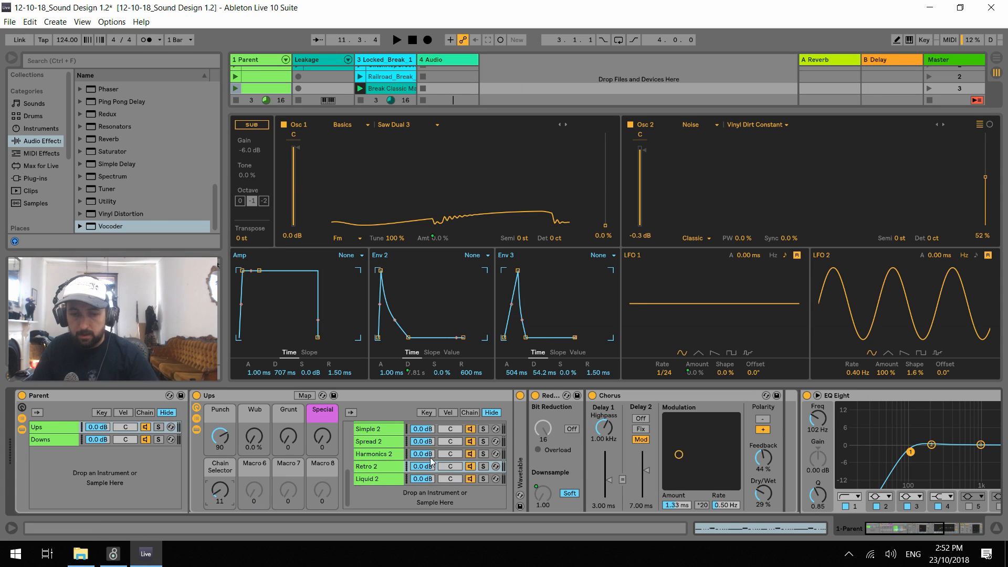
key(space)
drag(323, 438, 323, 392)
drag(289, 437, 288, 439)
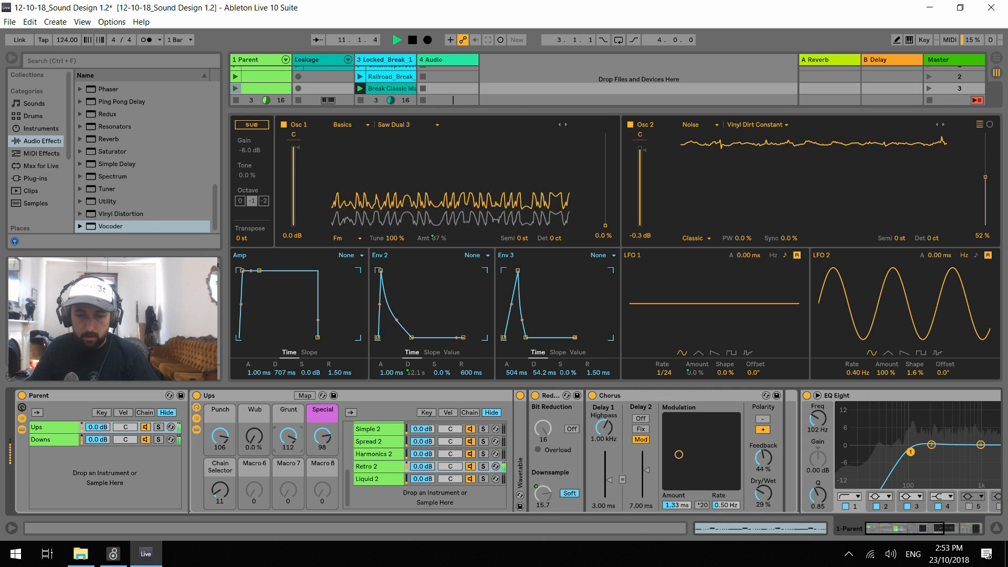
Set the Chain Selector macro to 12, show the Liquid 2 chain and lower Grunt to 0 during playback
drag(226, 495, 225, 487)
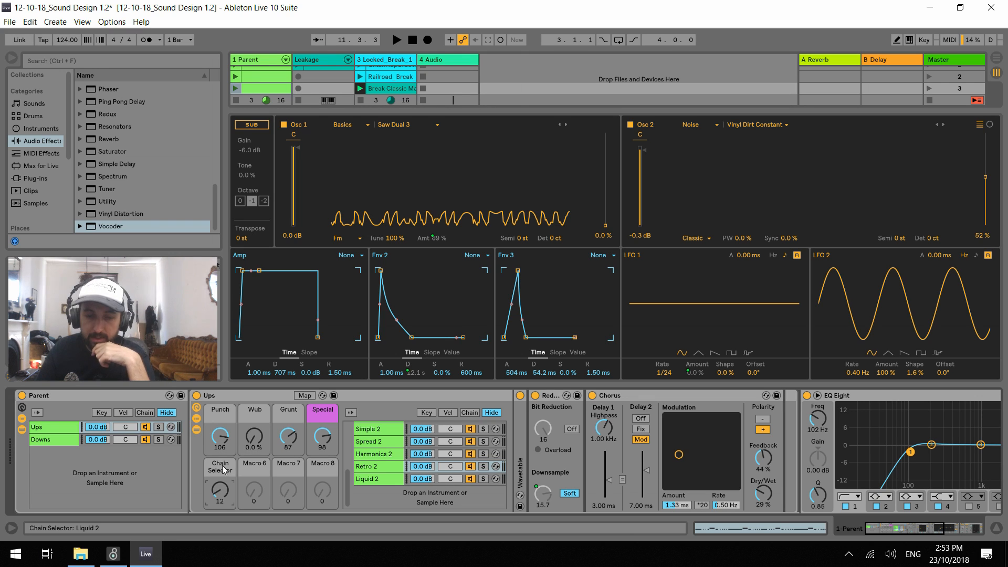
click(377, 479)
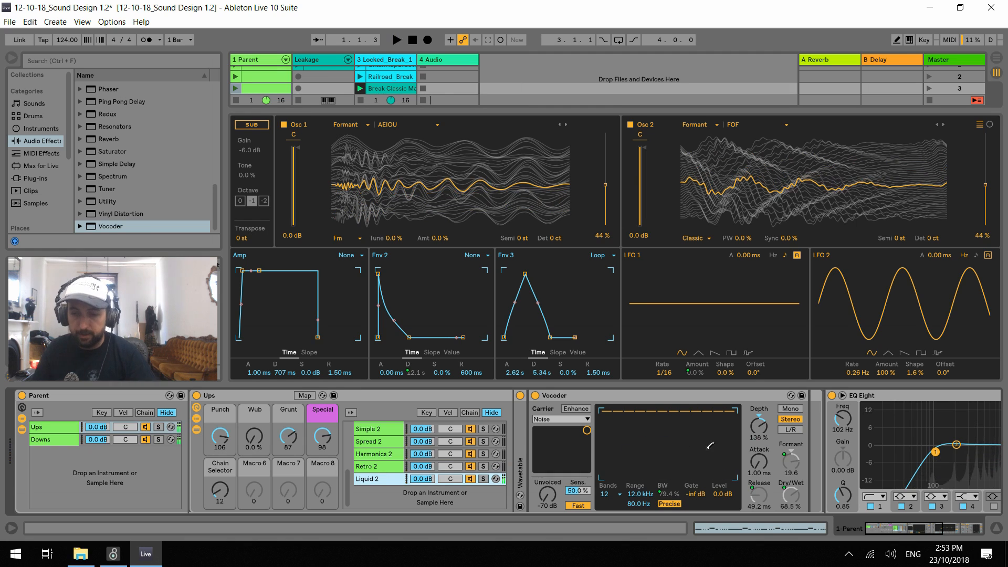
drag(289, 436, 288, 490)
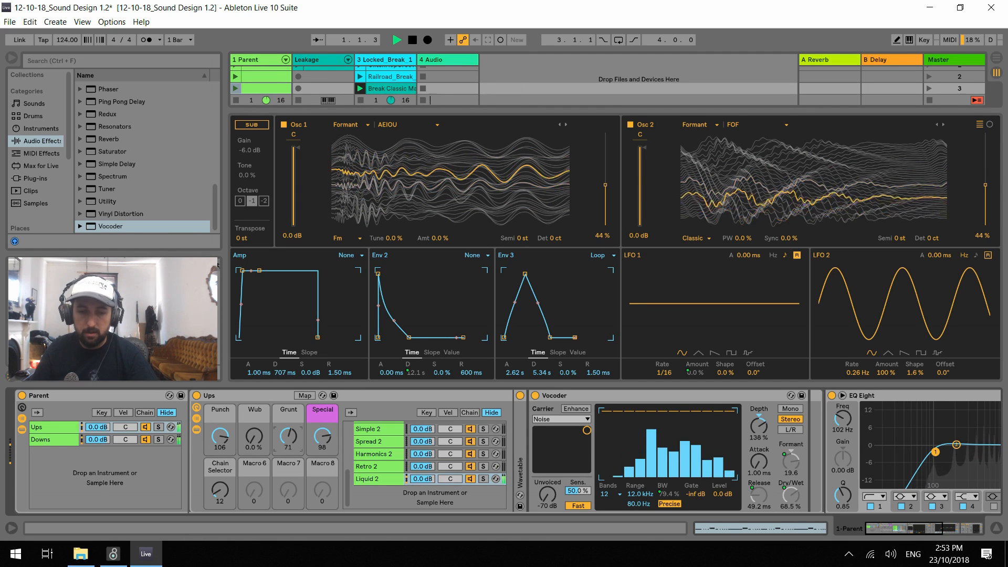
Insert Redux between the Vocoder and EQ Eight on Liquid 2, with Soft downsampling at about 7, and audition it
scroll(134, 164, up, 3)
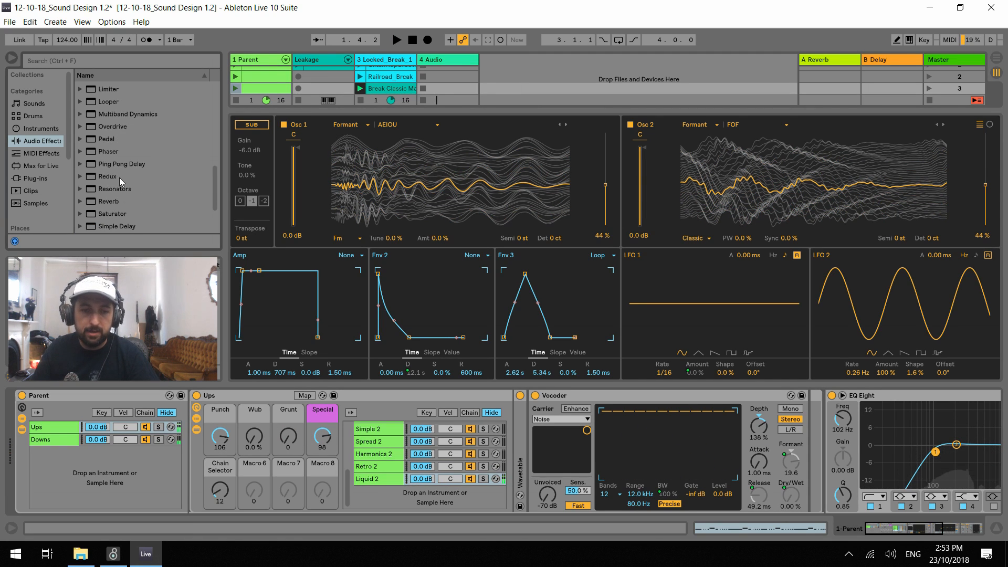
mouse_move(105, 176)
mouse_down()
mouse_move(702, 306)
mouse_move(781, 437)
mouse_up()
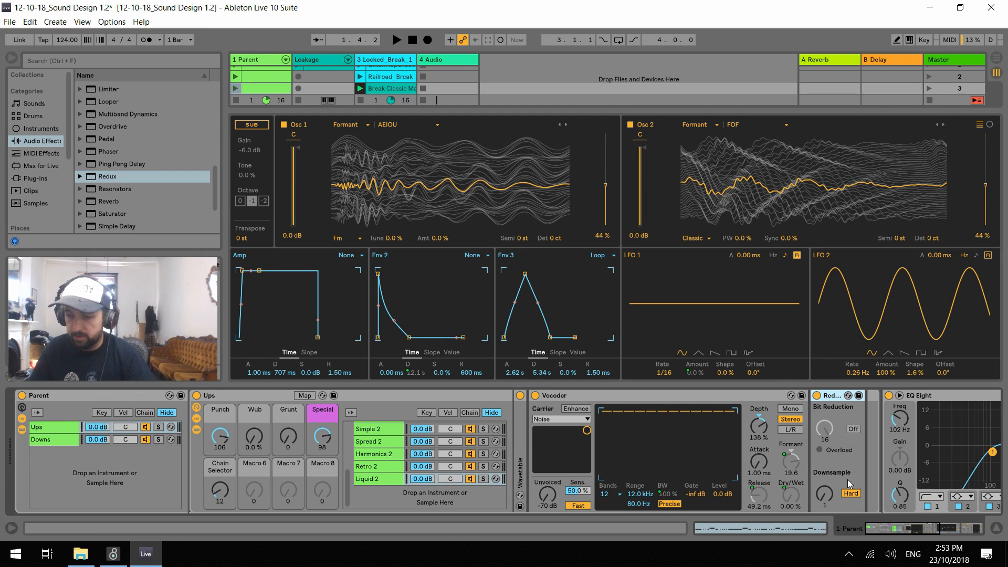
drag(809, 419, 844, 486)
key(space)
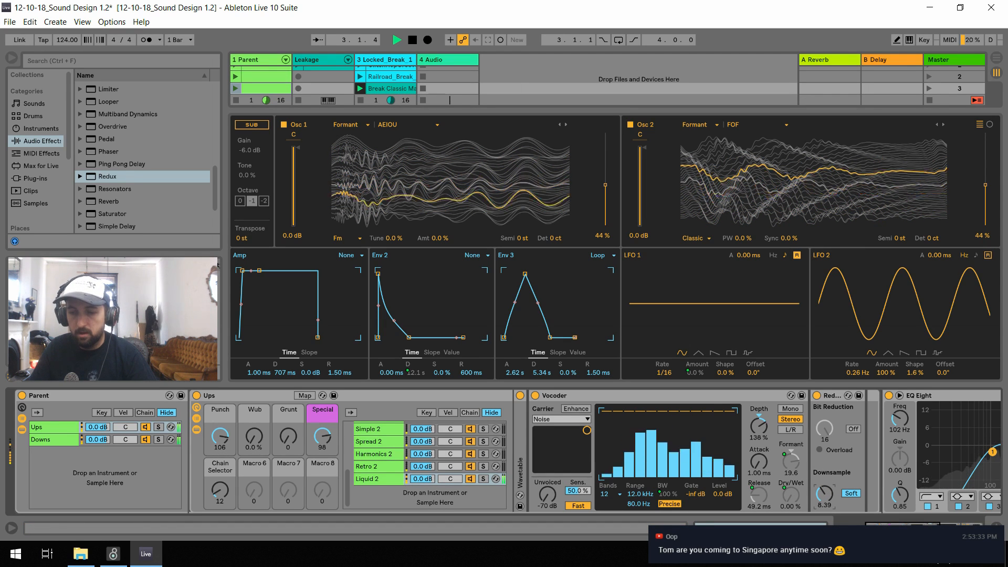
key(space)
Map the Liquid 2 Redux's downsample amount to the Special macro
click(303, 397)
click(302, 397)
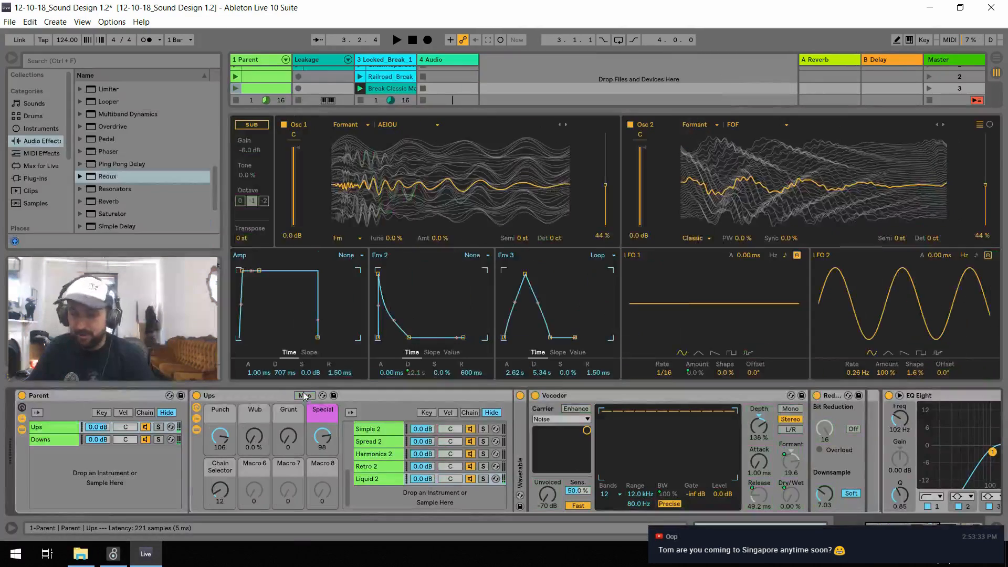
click(302, 396)
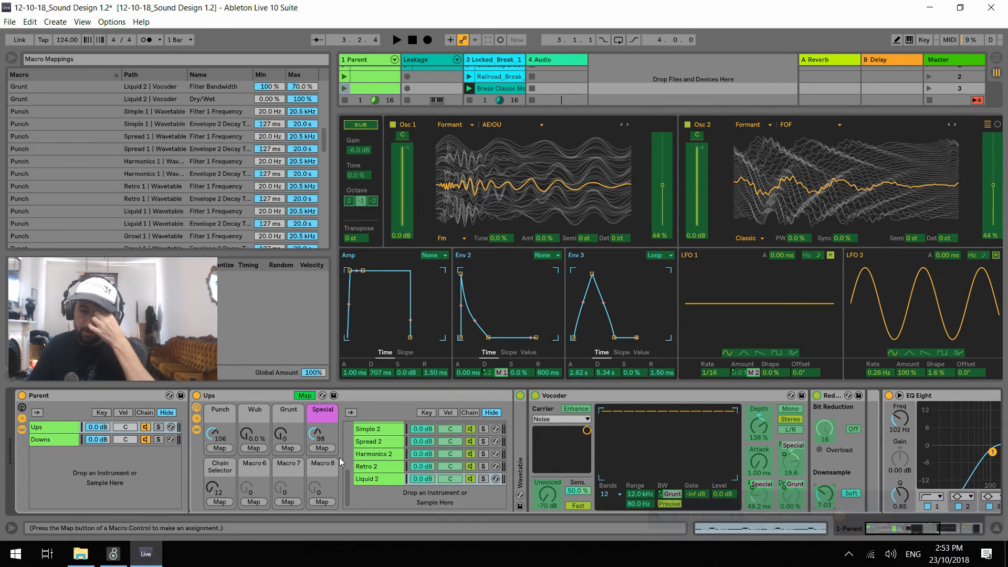
click(322, 448)
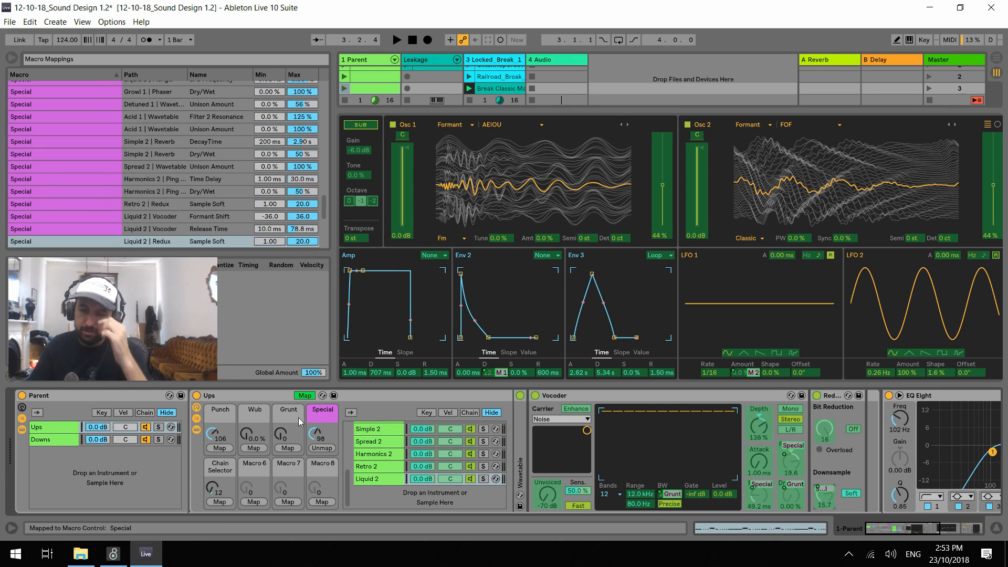
click(303, 397)
Audition Liquid 2 with Special at 0 while moving Grunt to 127 and down to 117
key(space)
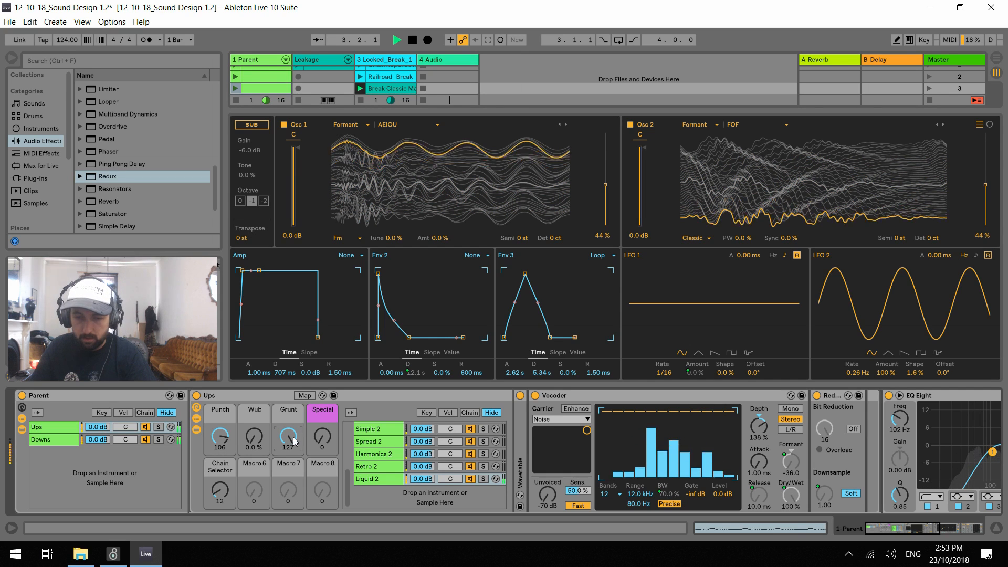
key(space)
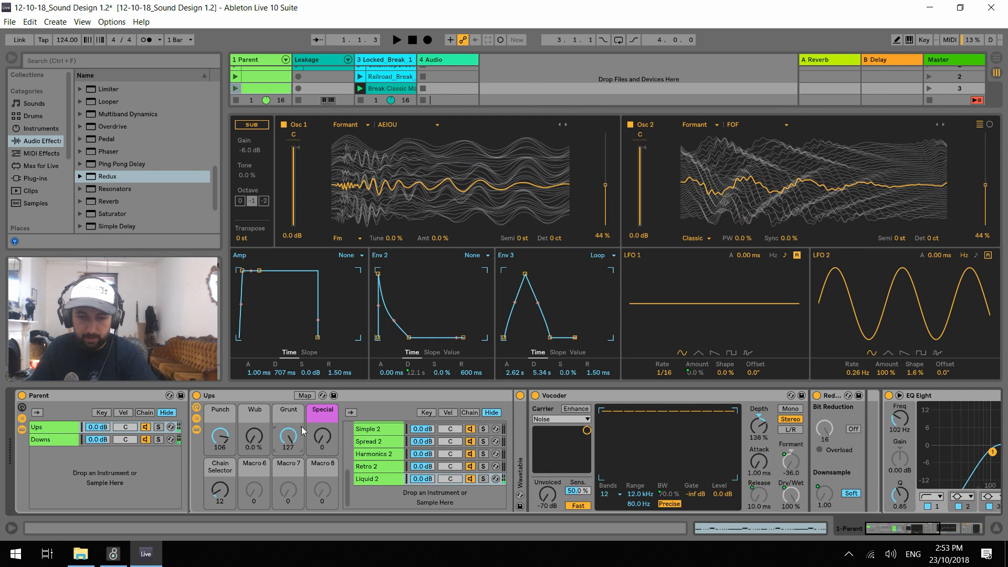
key(space)
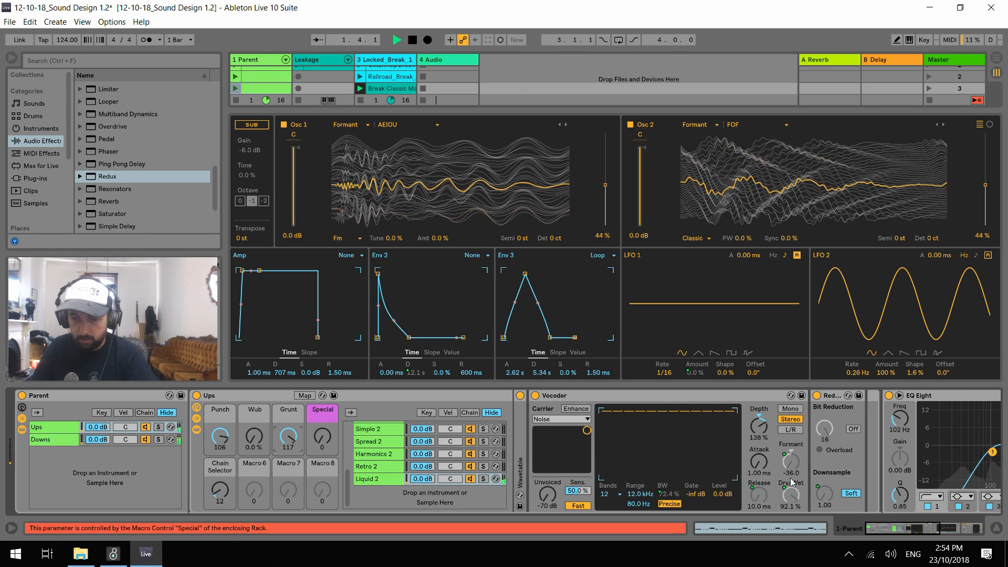
key(space)
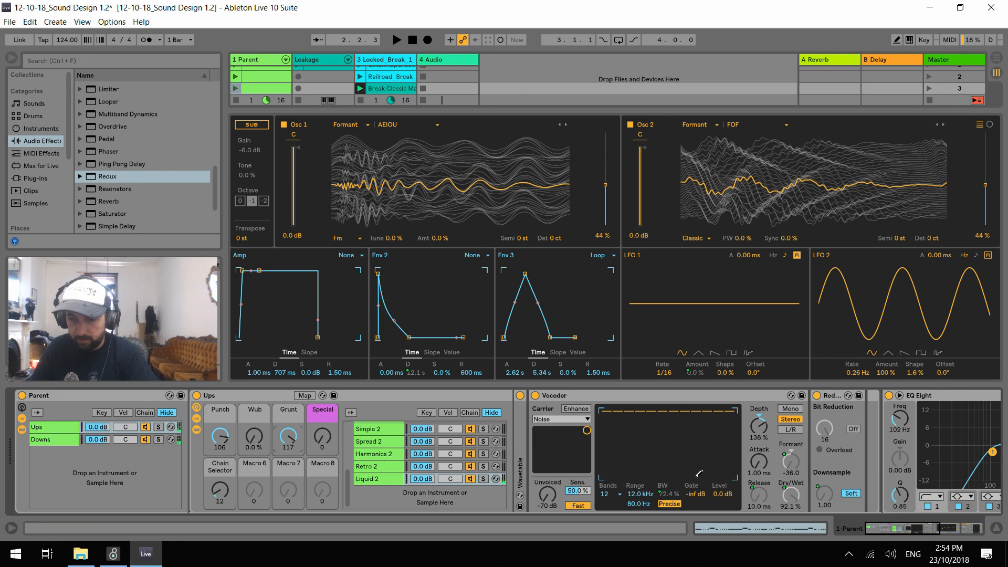
key(space)
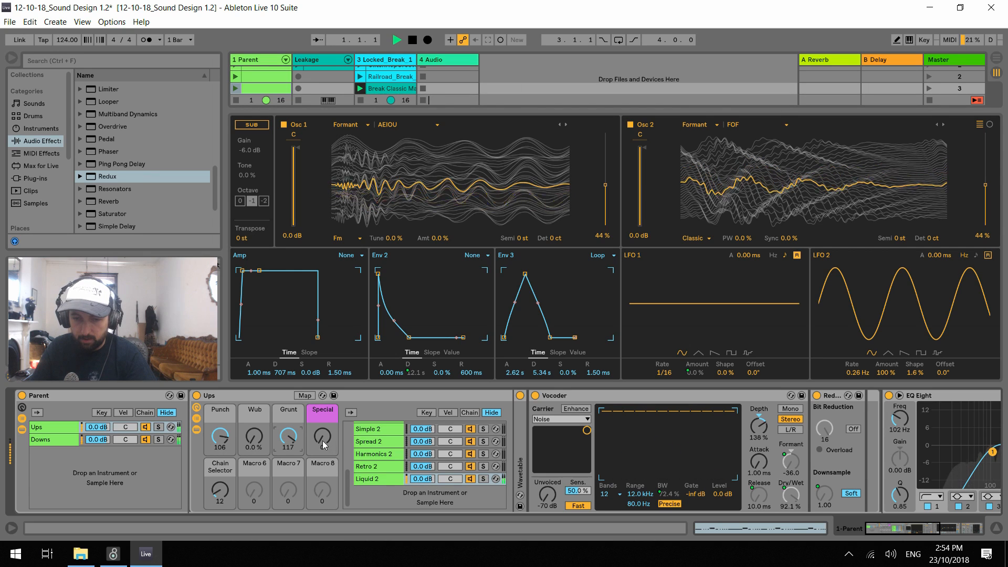
Audition Liquid 2 with moving macros, ending with Punch at 15, Grunt at 127 and Special at 0
drag(322, 440, 322, 379)
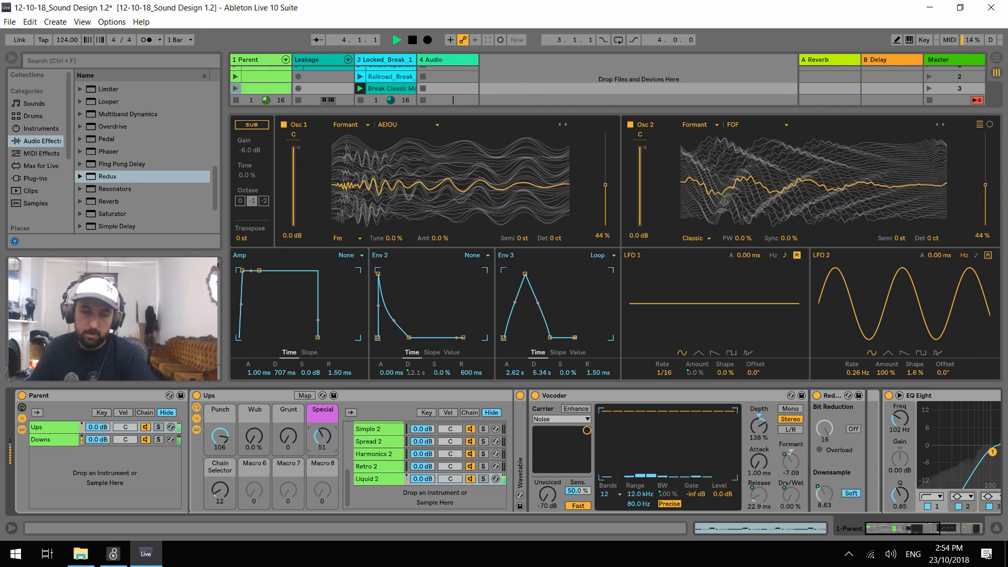
drag(288, 437, 288, 400)
drag(322, 436, 322, 461)
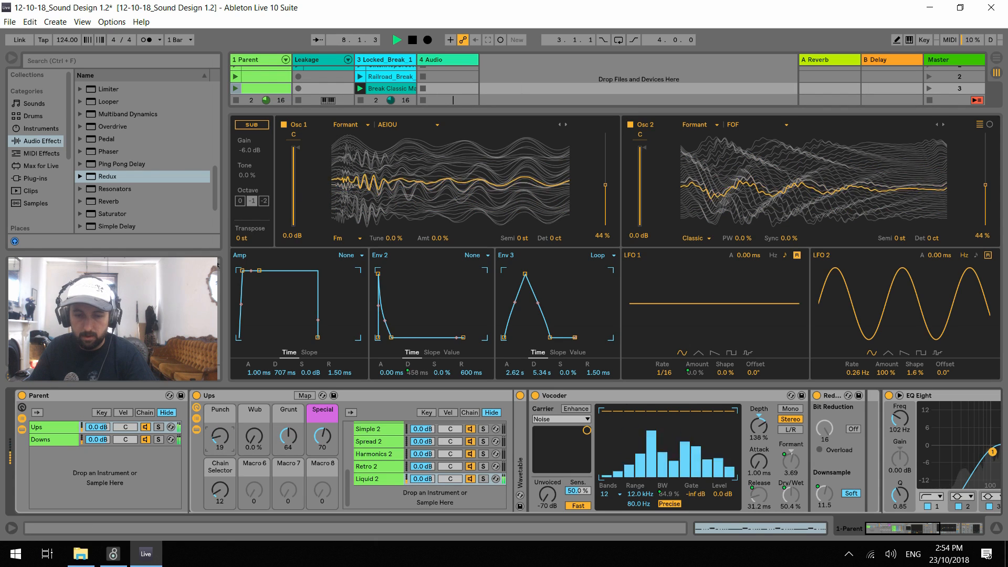
drag(223, 440, 223, 487)
drag(319, 436, 322, 491)
drag(286, 433, 288, 376)
key(space)
Unmap the Liquid 2 Redux's downsample amount from the Special macro
click(304, 396)
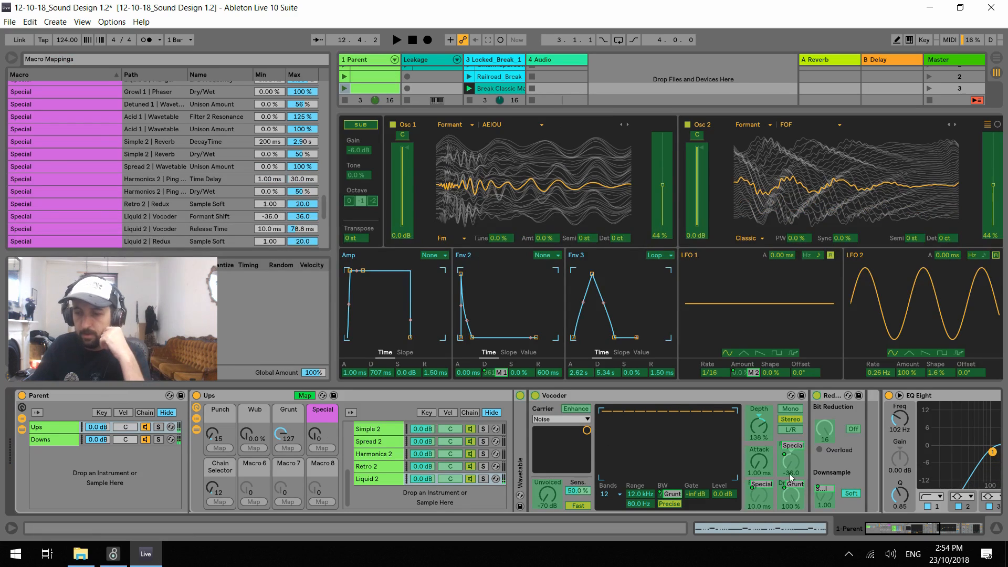
right_click(821, 496)
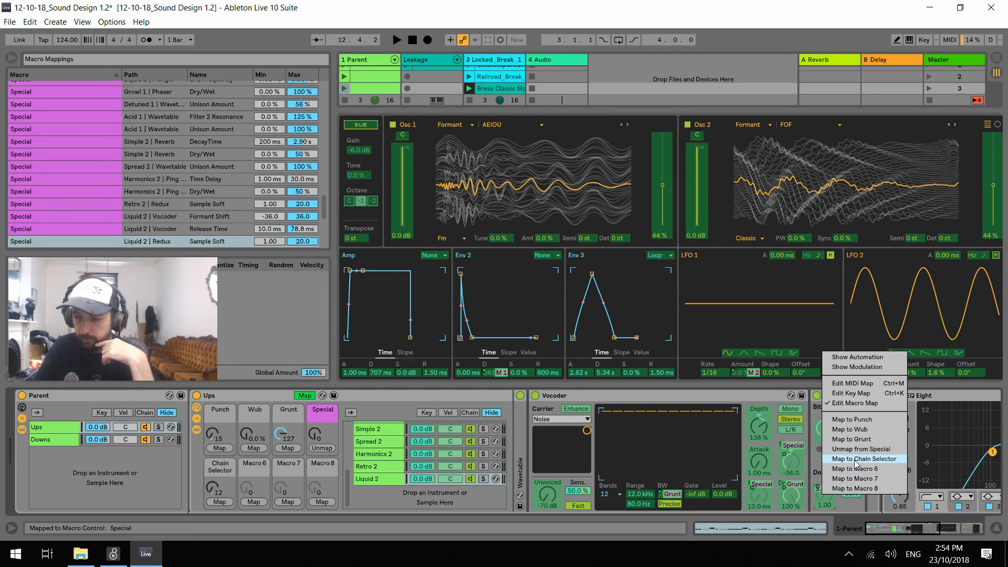
click(829, 455)
click(302, 398)
click(304, 398)
Audition Liquid 2 while lowering the Grunt macro to 0
key(space)
drag(291, 435, 290, 501)
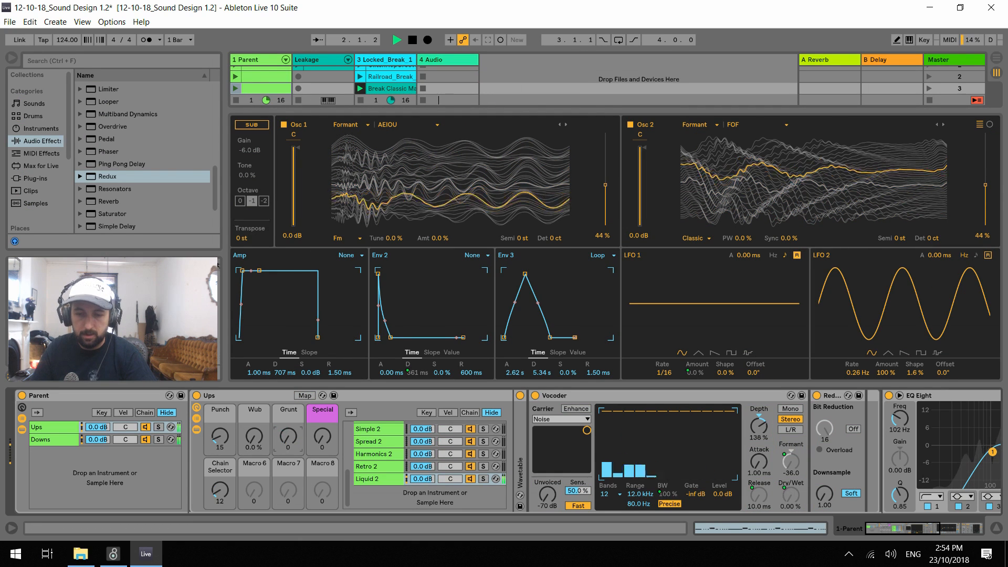
key(space)
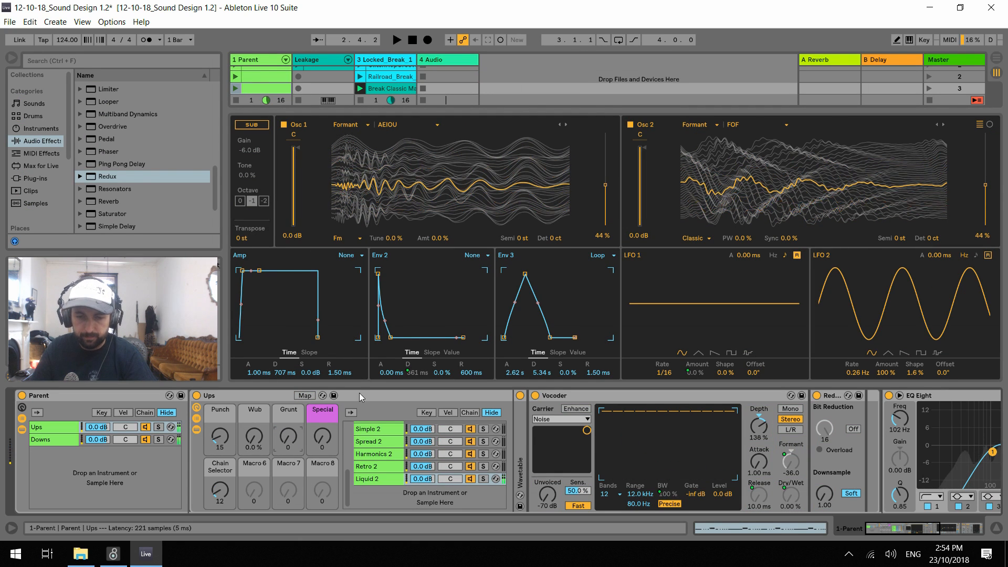
Map the Liquid 2 Redux's downsample amount to the Grunt macro
click(305, 395)
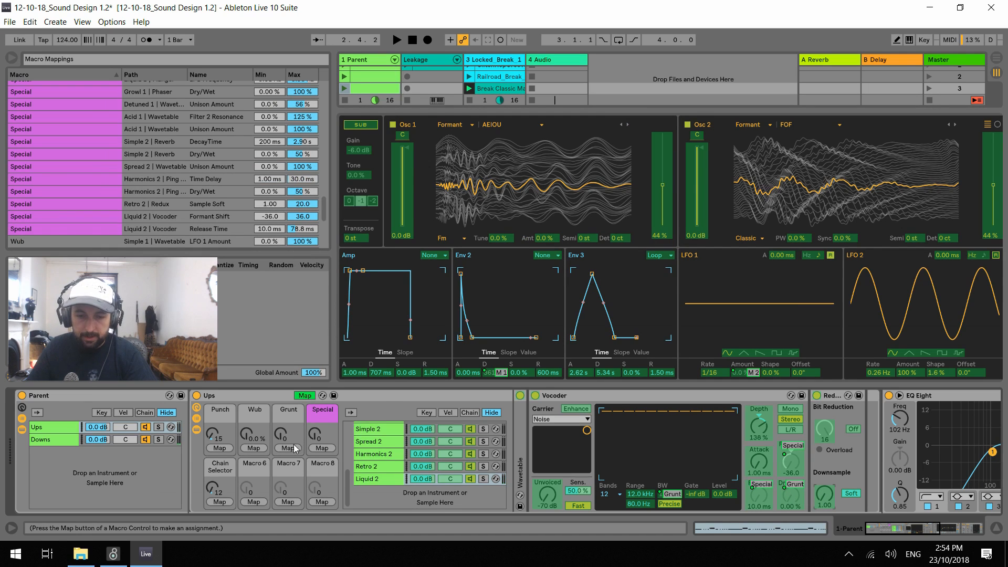
click(294, 447)
click(304, 395)
click(293, 434)
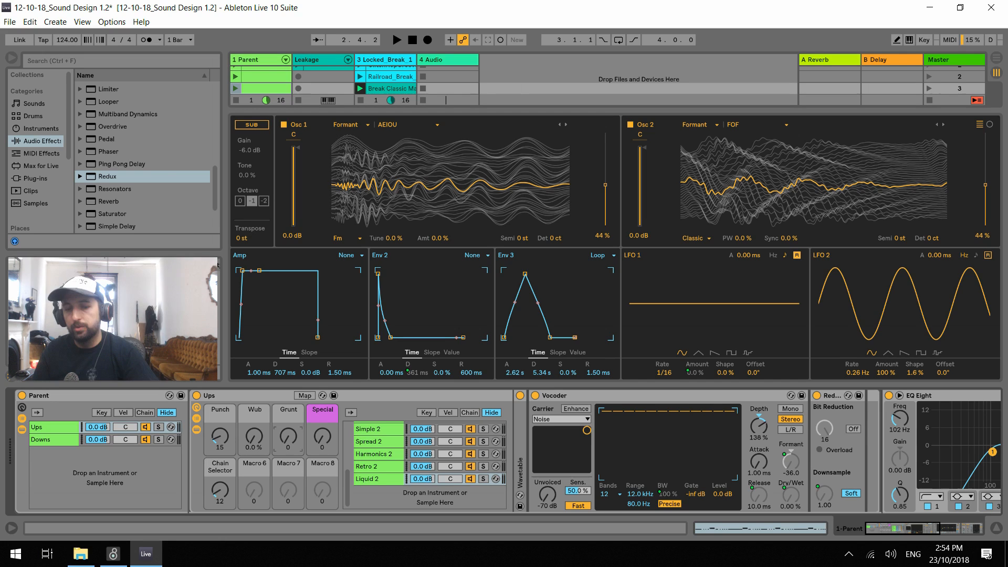
Audition the new Grunt mapping on Liquid 2, ending with Punch at 127, Grunt at 55 and Special at 21
key(space)
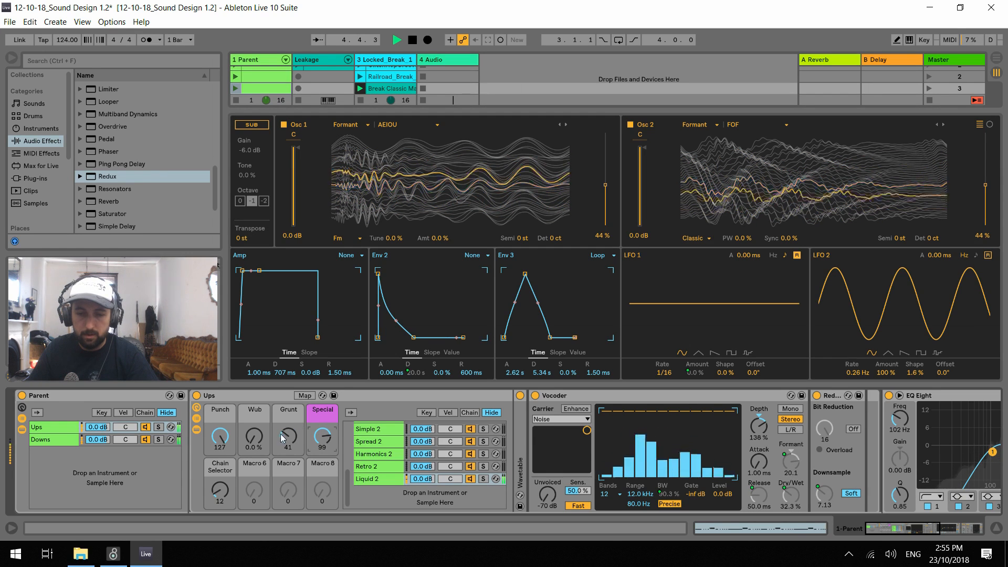
drag(289, 436, 289, 394)
drag(320, 437, 319, 460)
drag(297, 434, 296, 472)
drag(321, 436, 321, 454)
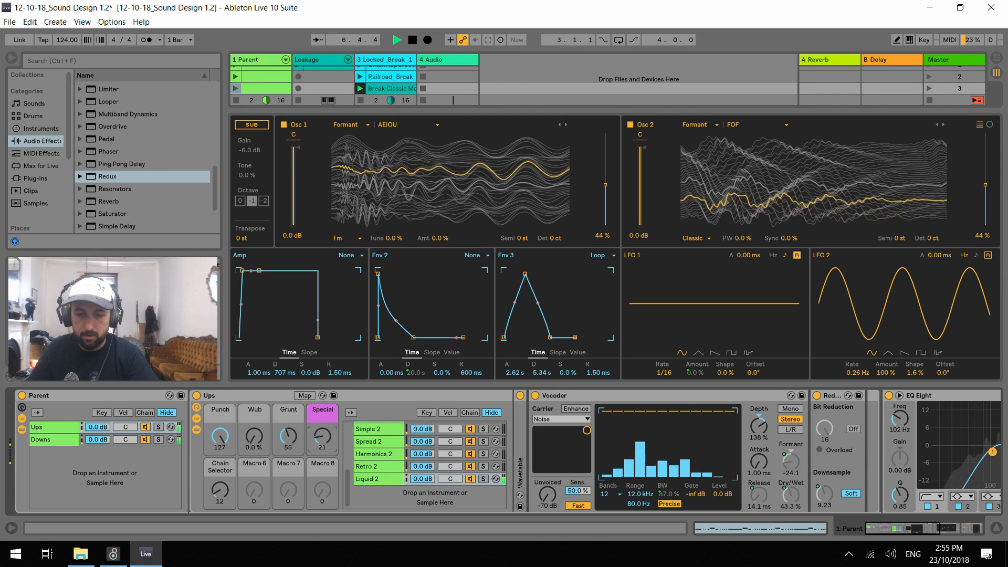
Set LFO 1's rate to 1/12 while auditioning the macros, ending with Punch at 103, Wub at 7.9 %, Grunt at 23 and Special at 92
drag(219, 436, 219, 465)
drag(254, 436, 254, 407)
drag(219, 436, 219, 443)
drag(254, 436, 219, 444)
drag(664, 377, 627, 441)
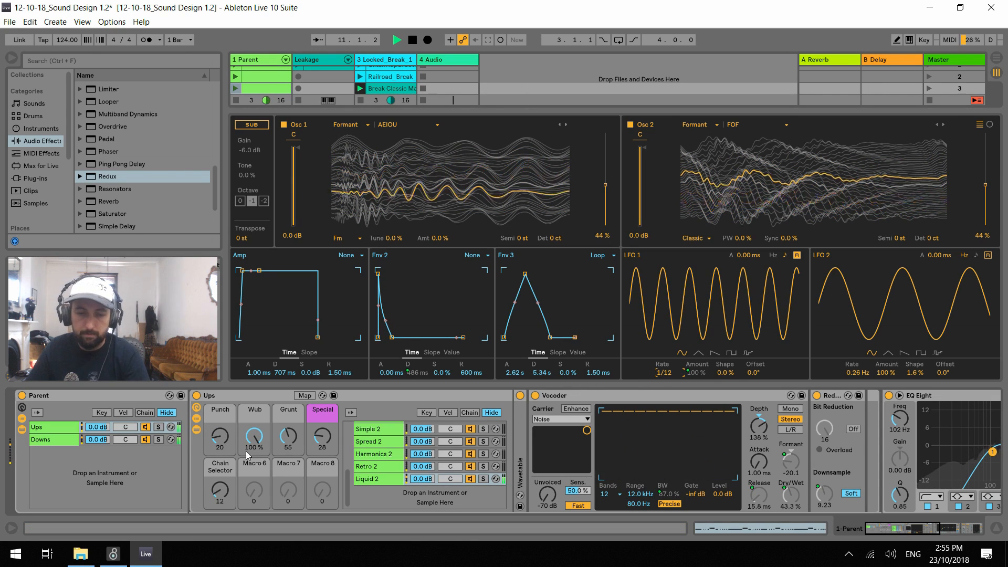
drag(220, 436, 219, 394)
mouse_move(322, 437)
mouse_down()
mouse_move(323, 419)
mouse_move(288, 438)
mouse_move(288, 454)
mouse_move(254, 457)
mouse_move(254, 482)
mouse_move(322, 423)
mouse_up()
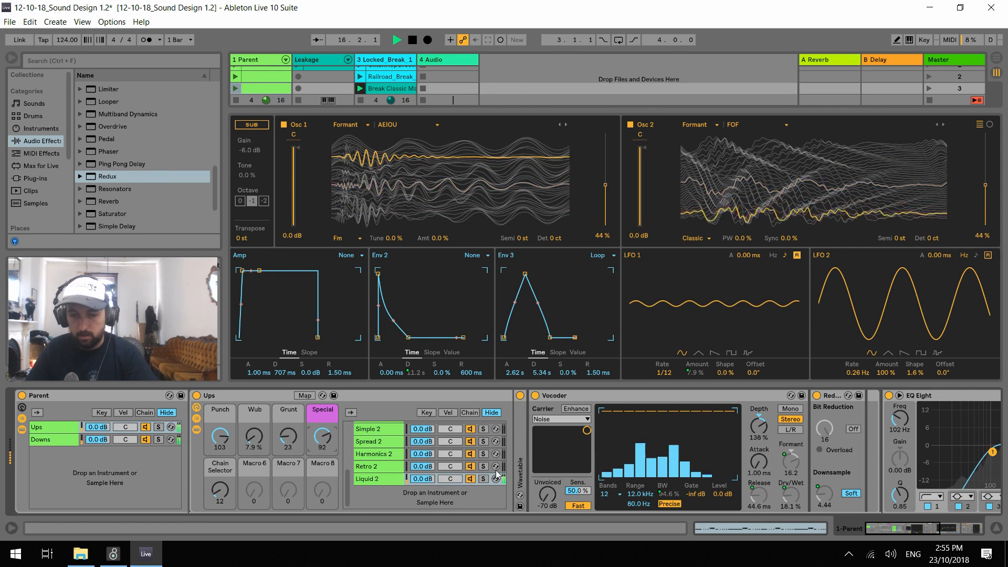
Set the unison mode of Liquid 2's Wavetable to Random Note with an amount of 44 %
double_click(521, 469)
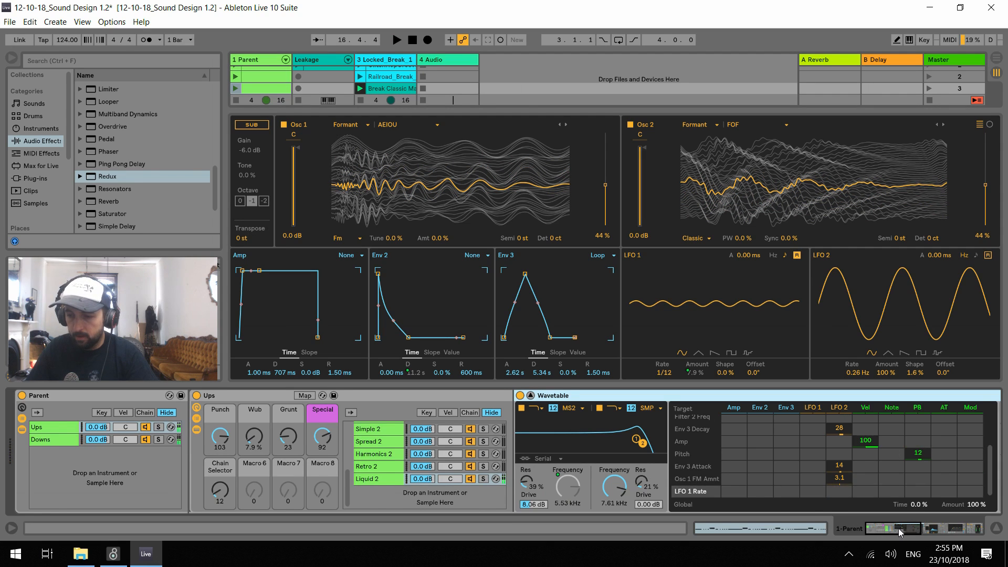
drag(899, 528, 910, 528)
click(822, 469)
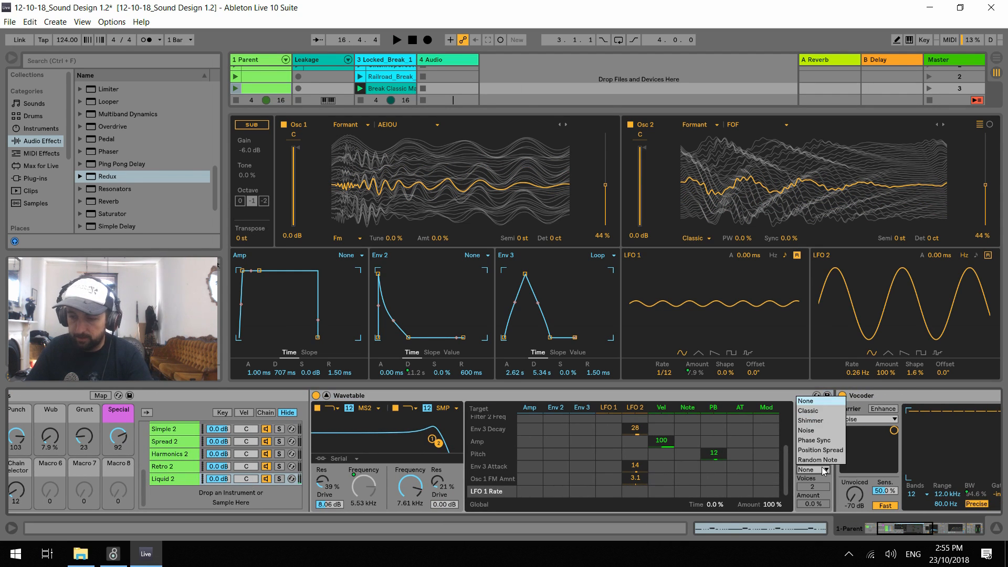
click(823, 463)
drag(812, 504, 812, 484)
key(space)
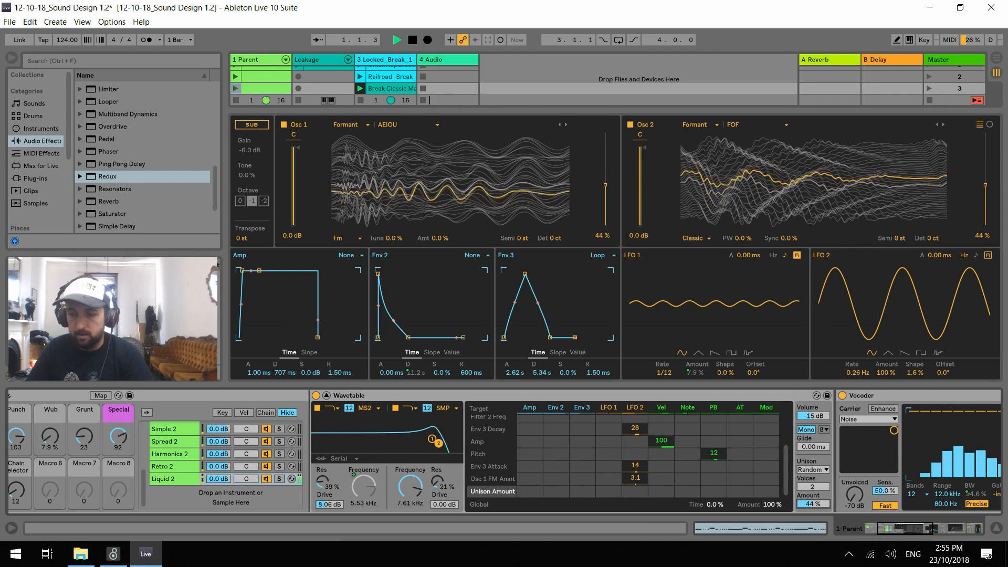
Audition the unison on Liquid 2 while sweeping the macros, ending with Punch at 127, Wub at 0 %, Grunt at 37 and Special at 70
scroll(542, 480, left, 5)
drag(322, 440, 220, 420)
drag(323, 437, 323, 472)
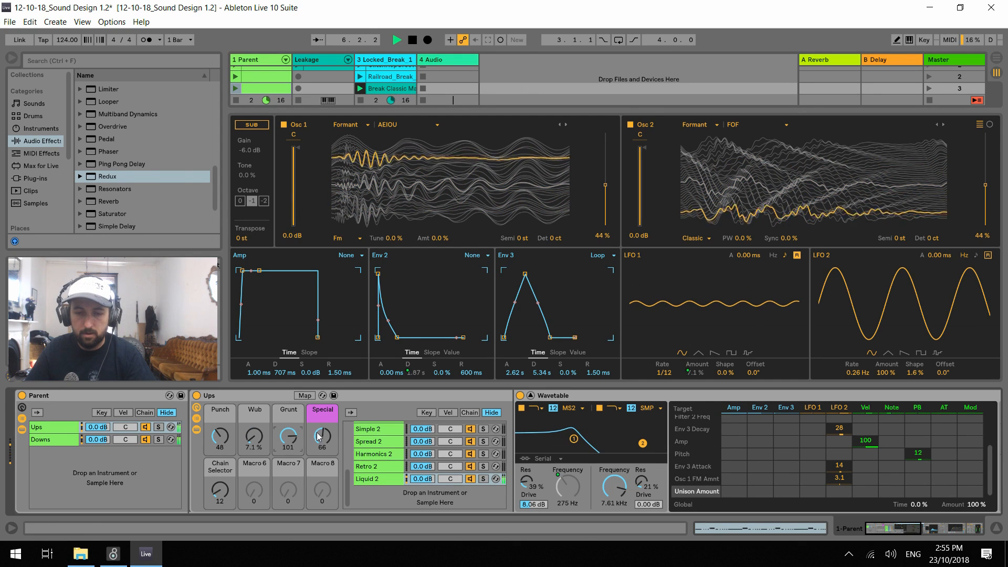
drag(289, 437, 254, 445)
click(220, 437)
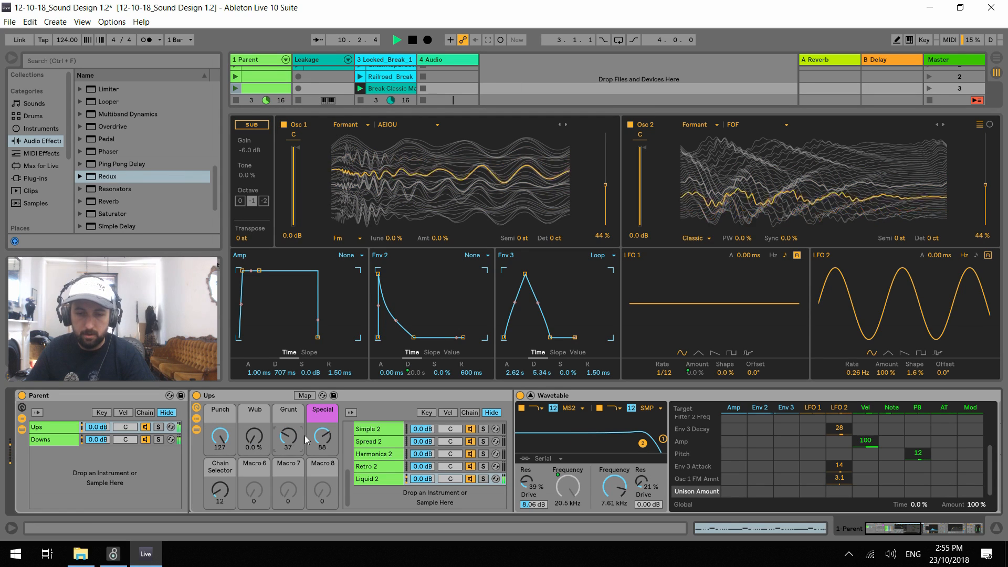
drag(323, 437, 323, 467)
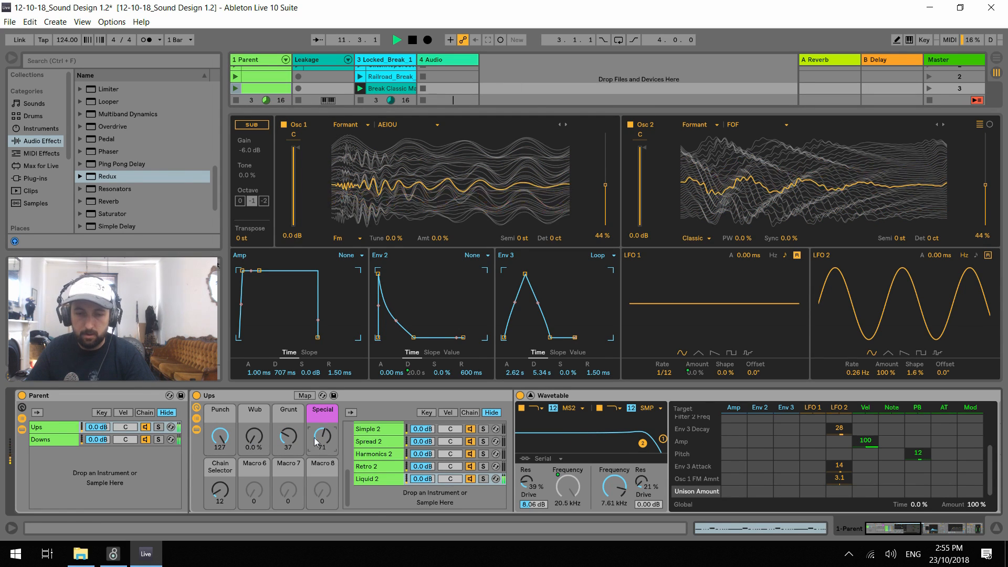
Compare Liquid 2 with the neighbouring Ups chains through the Chain Selector, raising Grunt to 127 and Special to 76, and return the selector to 12
click(229, 489)
key(Down)
key(Down)
key(Down)
key(Down)
key(Down)
key(Down)
key(Down)
key(Down)
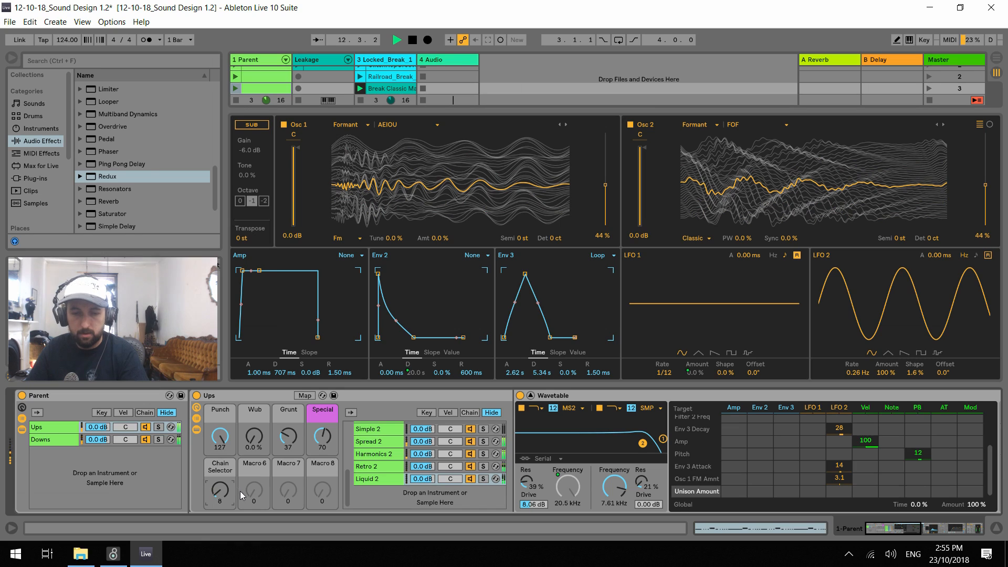
key(Up)
key(Up)
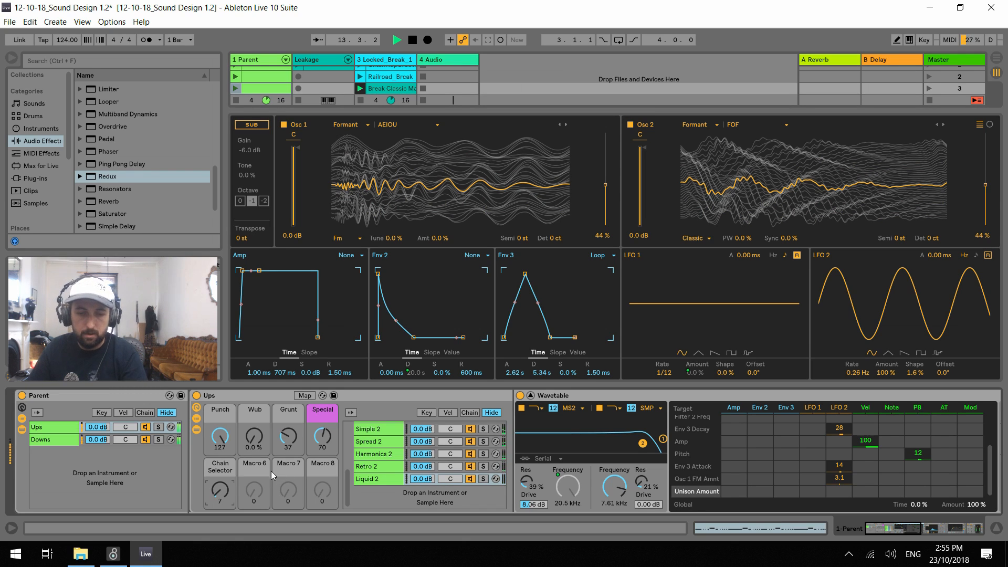
key(Down)
key(Down)
key(Down)
key(Down)
drag(323, 437, 288, 389)
click(219, 487)
key(Down)
key(Down)
key(Up)
key(Up)
key(Up)
key(Up)
key(Up)
key(Up)
key(Up)
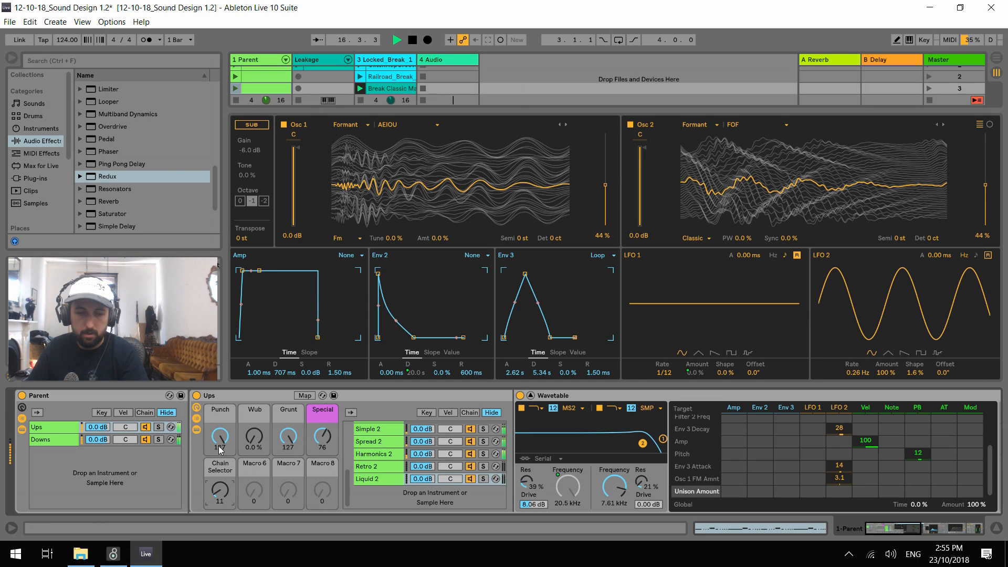
key(Up)
Audition Liquid 2 while setting Punch to 111, Wub to 43 %, Grunt to 0 and Special to 22
double_click(289, 437)
drag(319, 431, 312, 442)
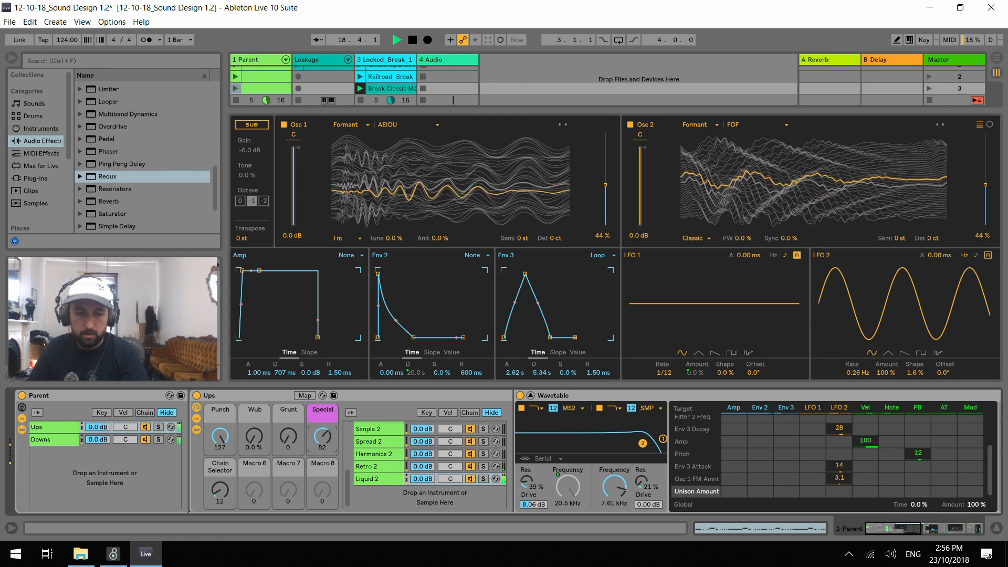
mouse_move(219, 440)
mouse_down()
mouse_move(219, 482)
mouse_move(226, 437)
mouse_up()
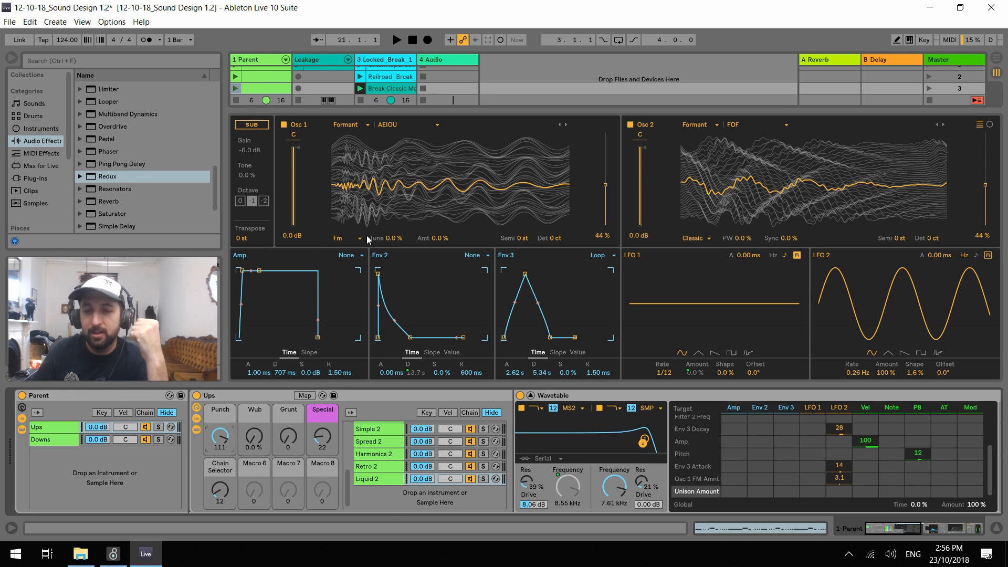
key(space)
drag(256, 442, 288, 447)
key(space)
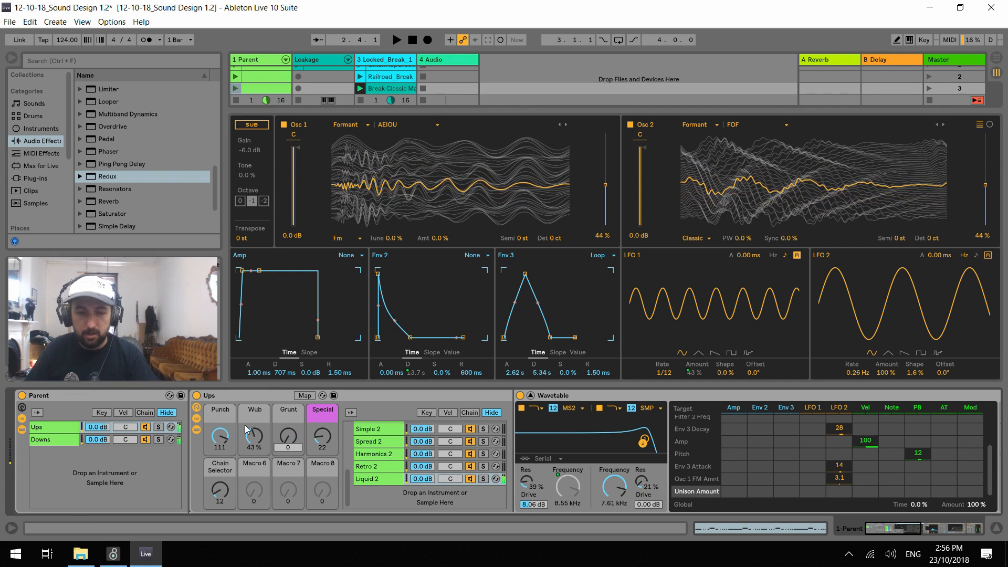
Check the Parent rack's chain zones and play back Liquid 2 with the current macro settings
click(145, 413)
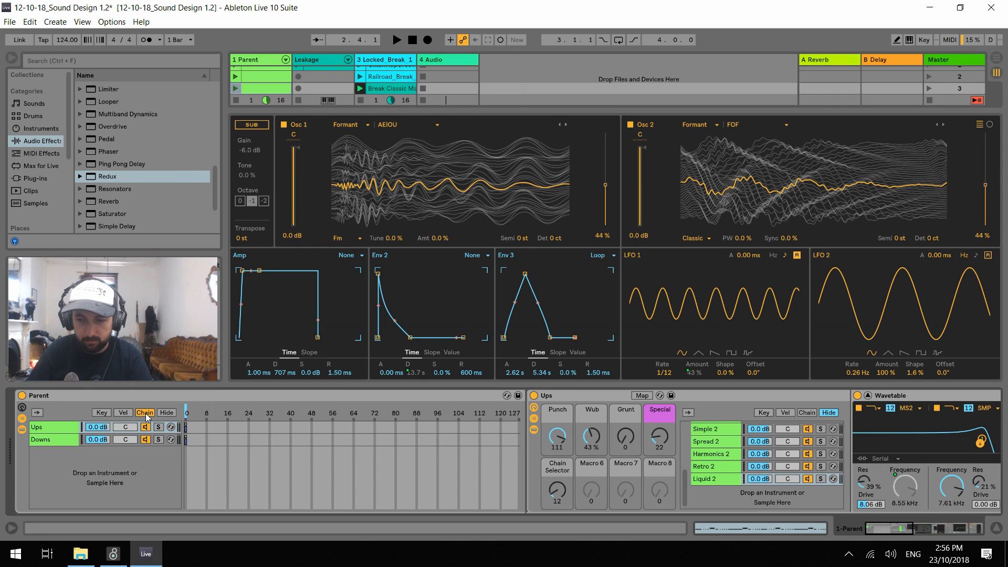
click(166, 413)
key(space)
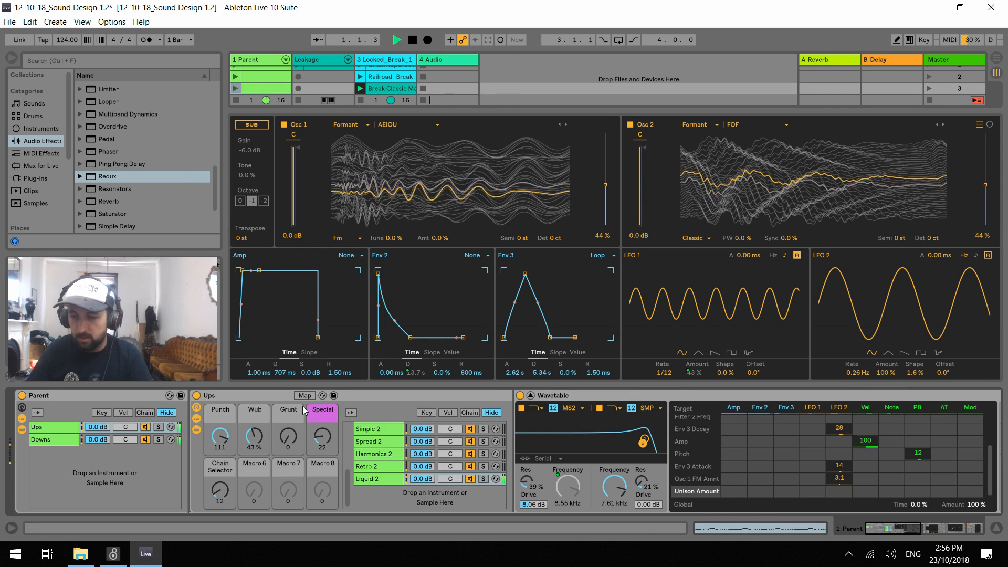
key(space)
key(b)
key(space)
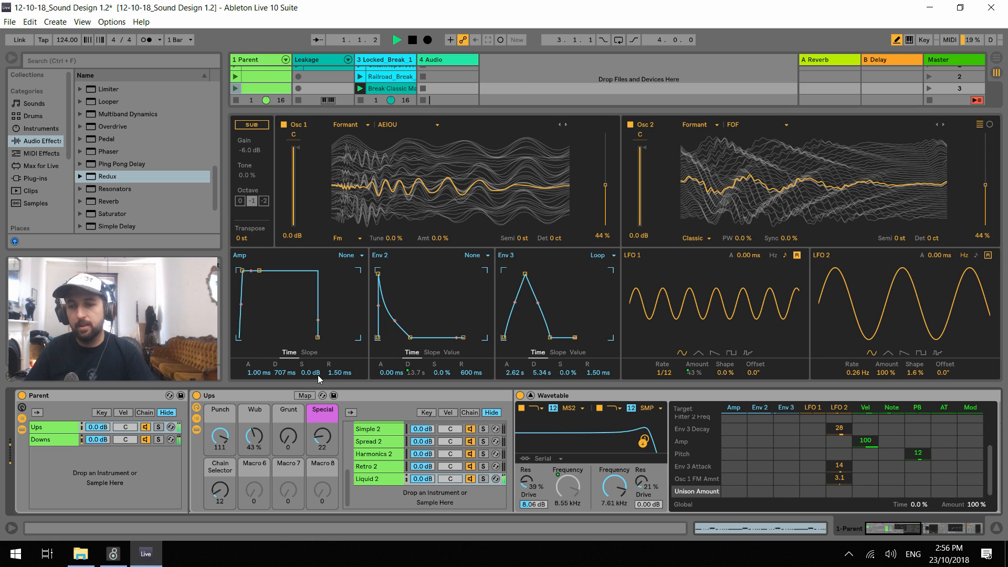
key(space)
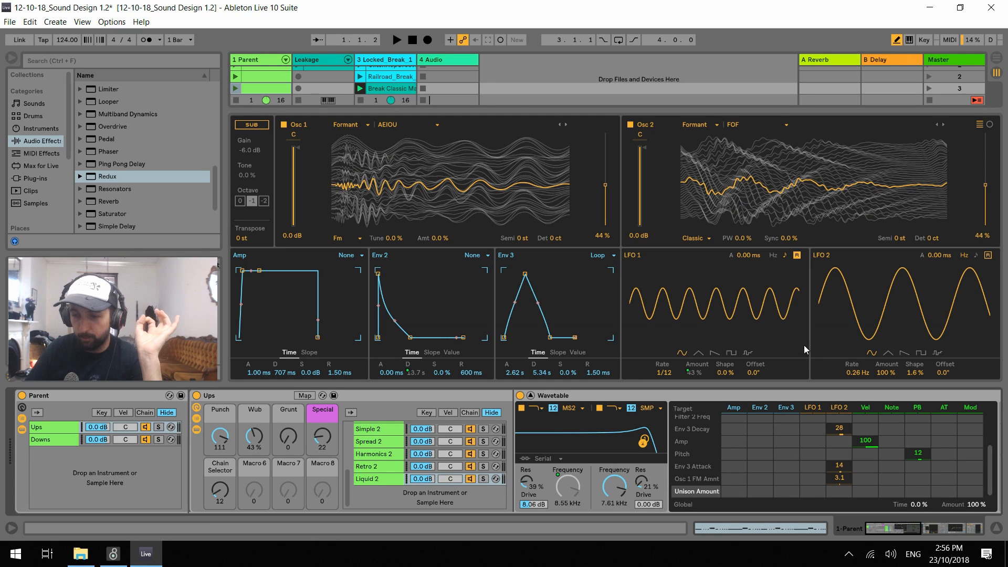
key(space)
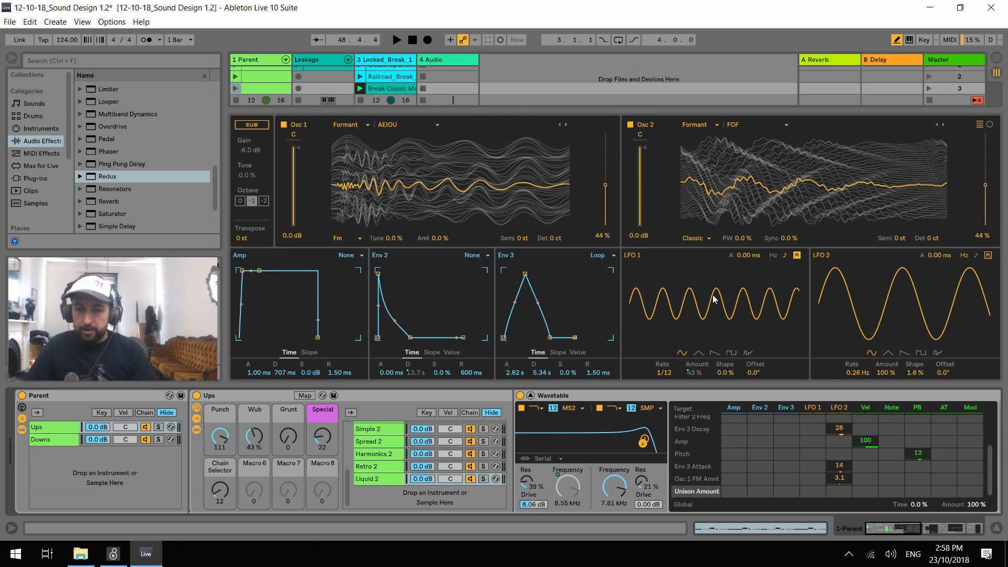
Place a copy of the Growl 1 chain below Liquid 2, name it Growl 2, and save the set
click(380, 480)
key(Up)
key(Up)
key(Up)
key(Up)
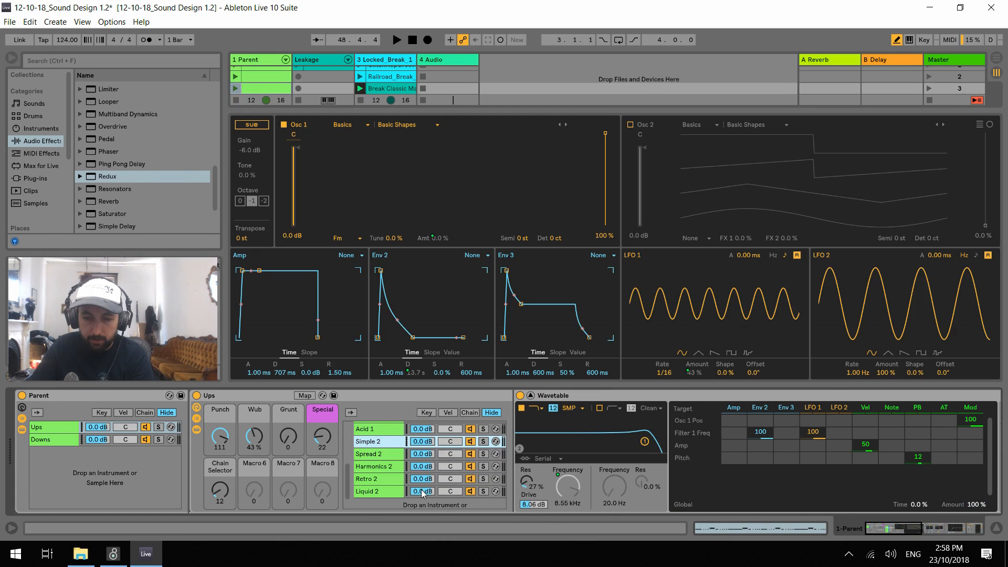
scroll(408, 475, up, 4)
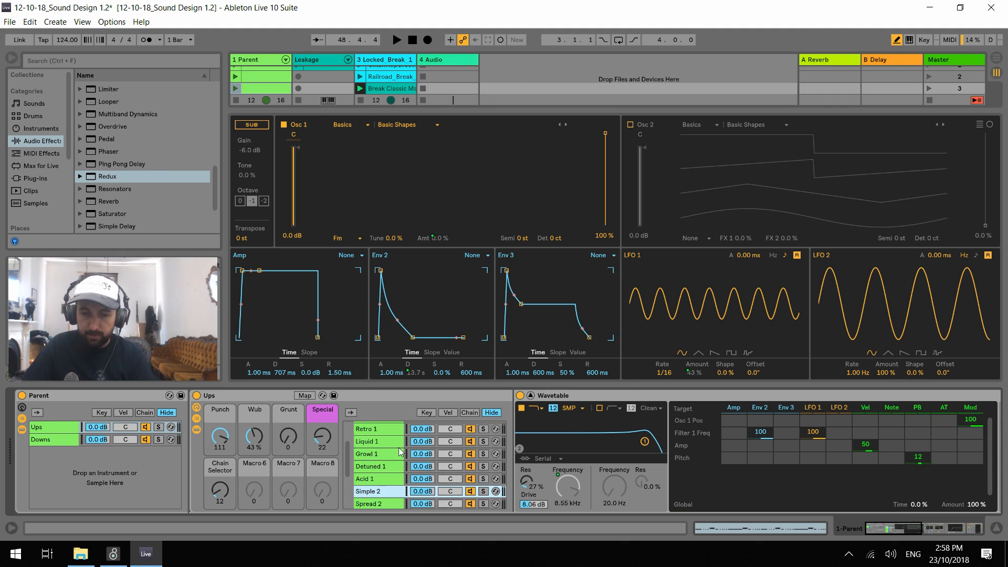
click(376, 454)
drag(376, 455, 386, 493)
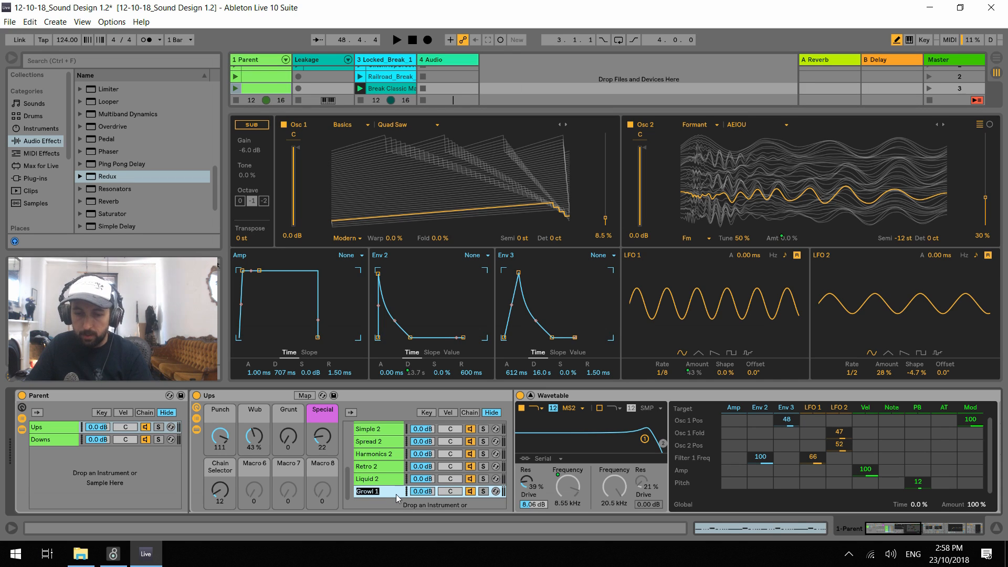
text(Growl 2)
key(ctrl+s)
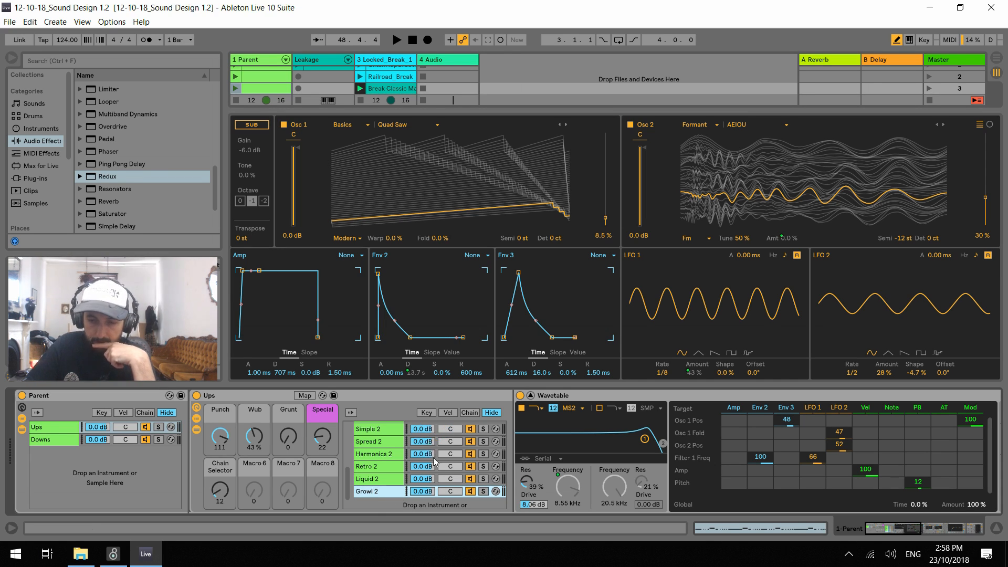
Solo Growl 2, set the Chain Selector to 13 and move the chain's zone to 13
click(483, 492)
key(space)
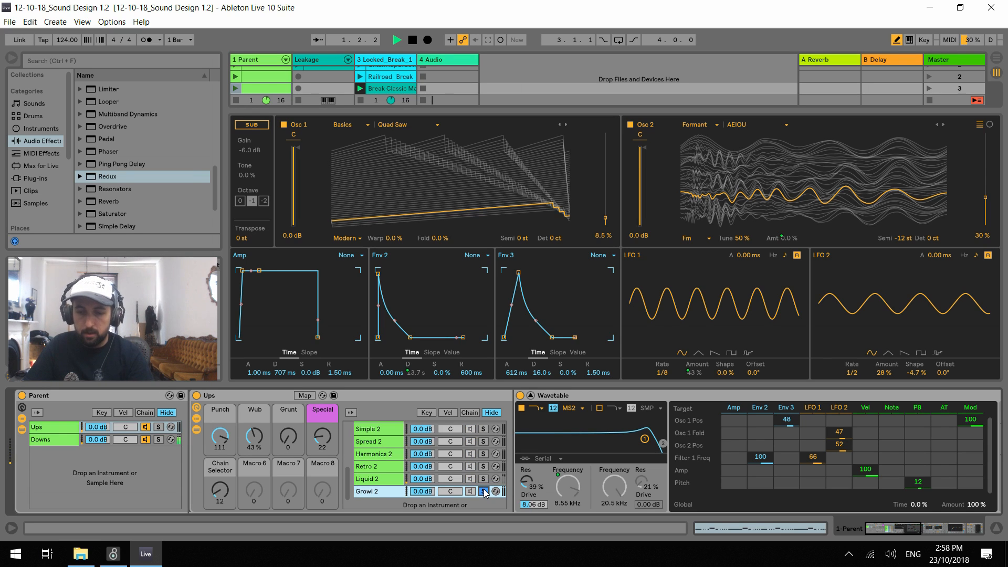
click(219, 495)
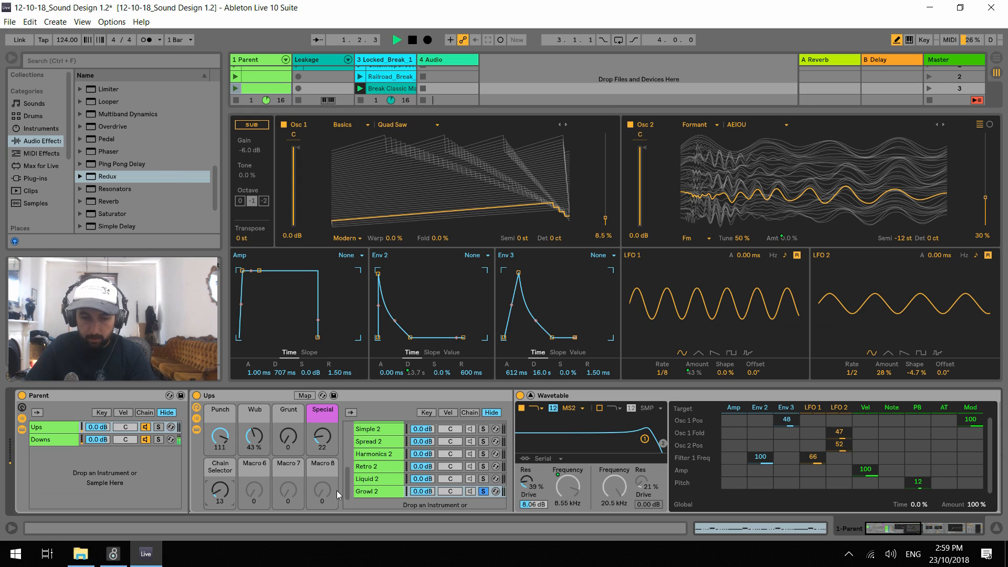
click(375, 492)
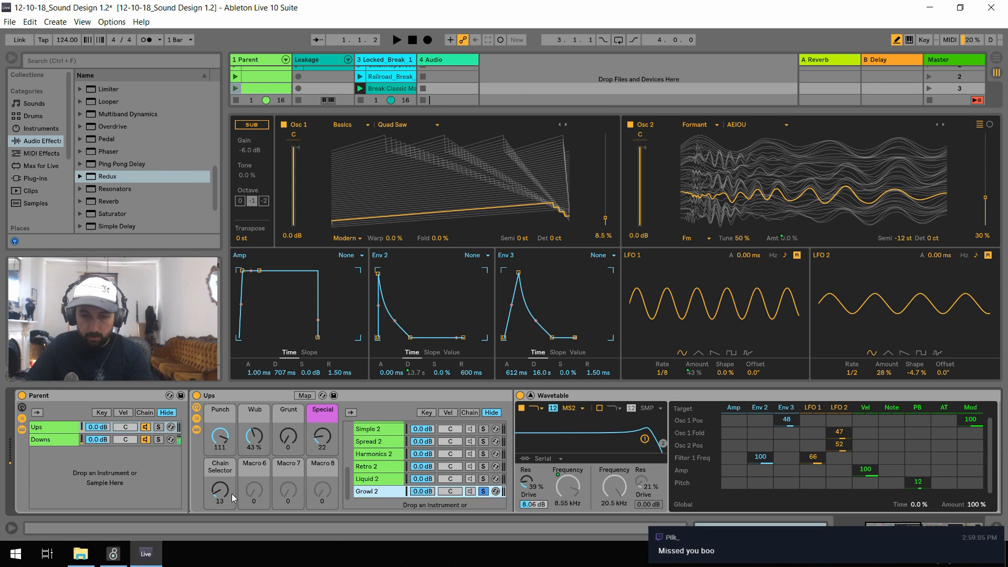
click(470, 413)
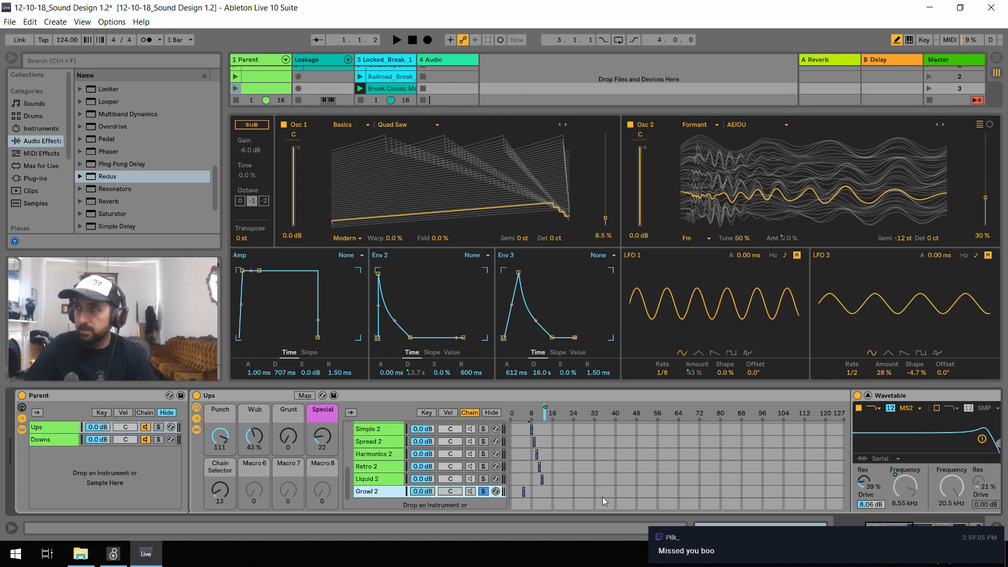
drag(524, 492, 542, 496)
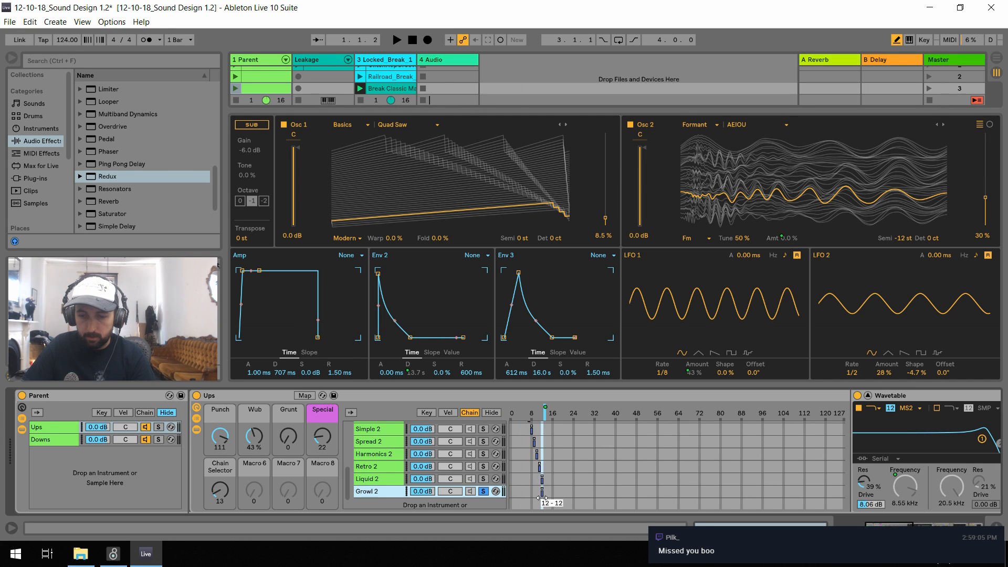
Audition Growl 2 while setting Punch to 127, Wub to 0 % and Special to 0
key(space)
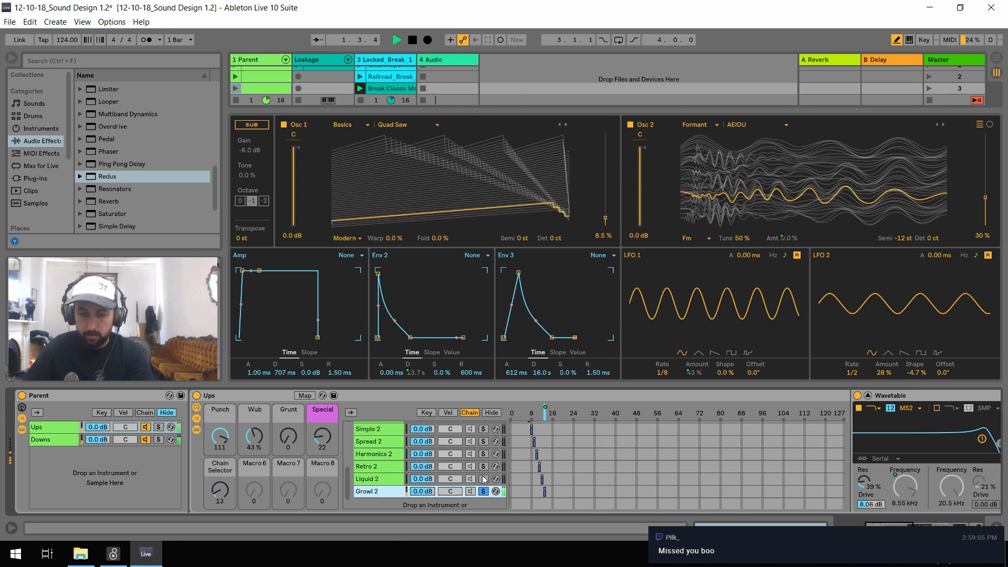
drag(319, 442, 319, 468)
drag(255, 442, 256, 483)
mouse_move(220, 438)
mouse_down()
mouse_move(220, 488)
mouse_move(220, 430)
mouse_up()
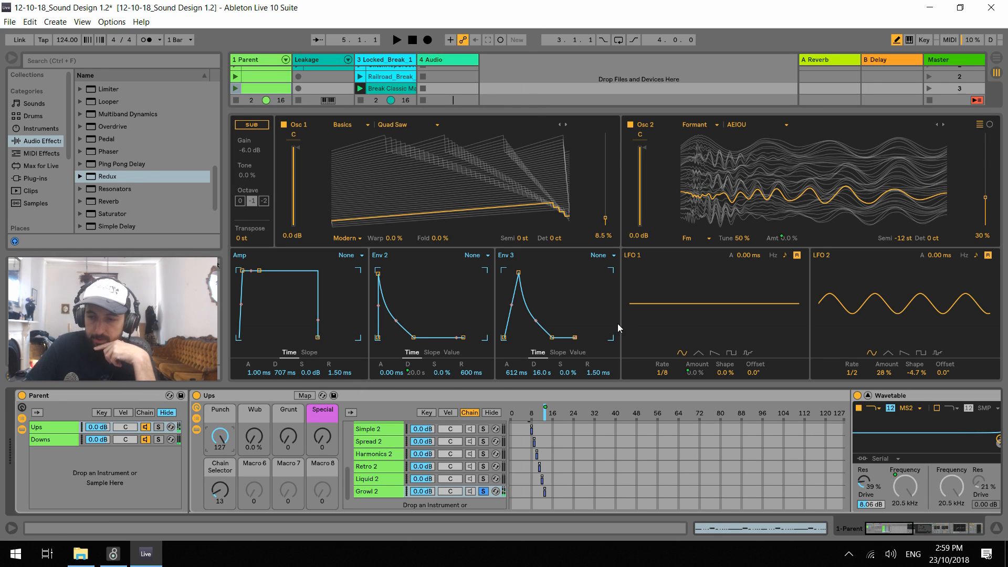
Clear the Env 3 and LFO 2 modulation of Growl 2's Osc 1 and set LFO 2's amount on Osc 2 position to -1.6
click(489, 413)
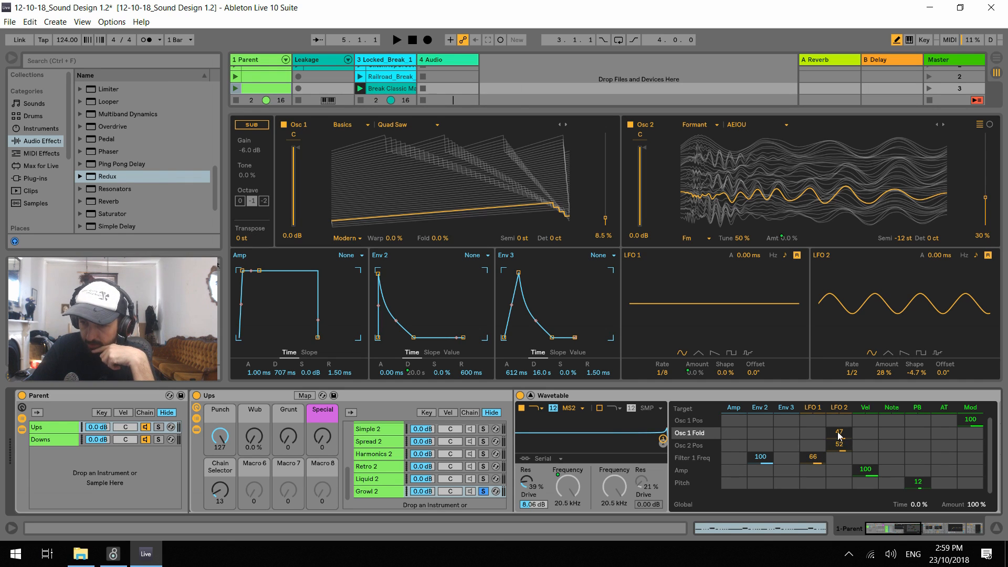
drag(836, 450, 836, 478)
Switch off Osc 2 in Growl 2 and unmap its FM amount from the Grunt macro
click(630, 125)
right_click(794, 245)
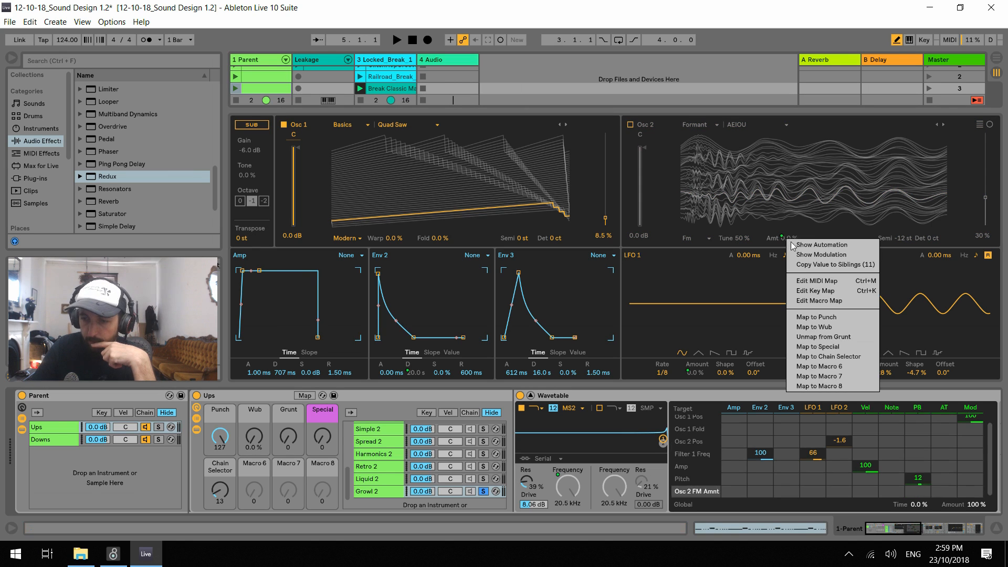
click(837, 338)
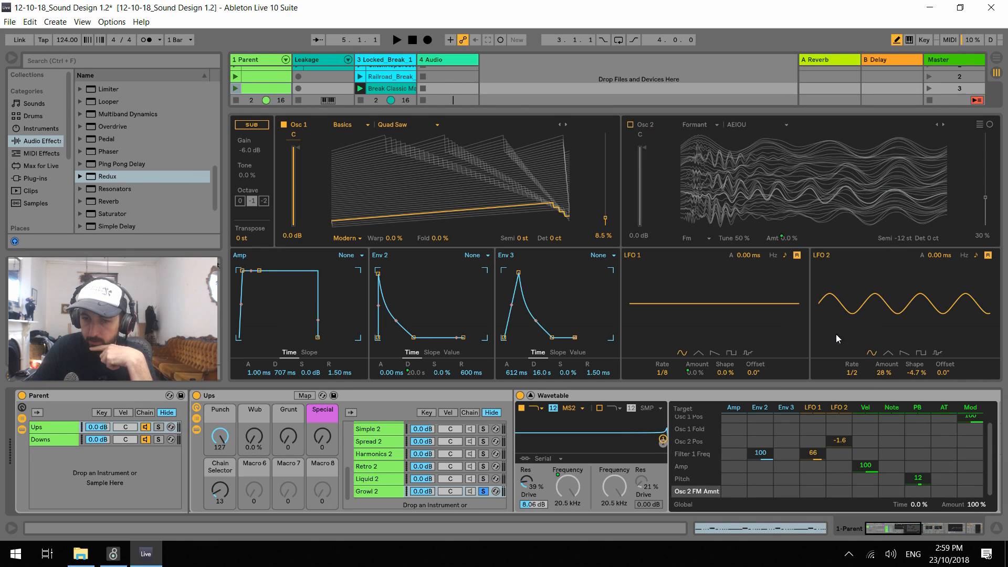
right_click(694, 372)
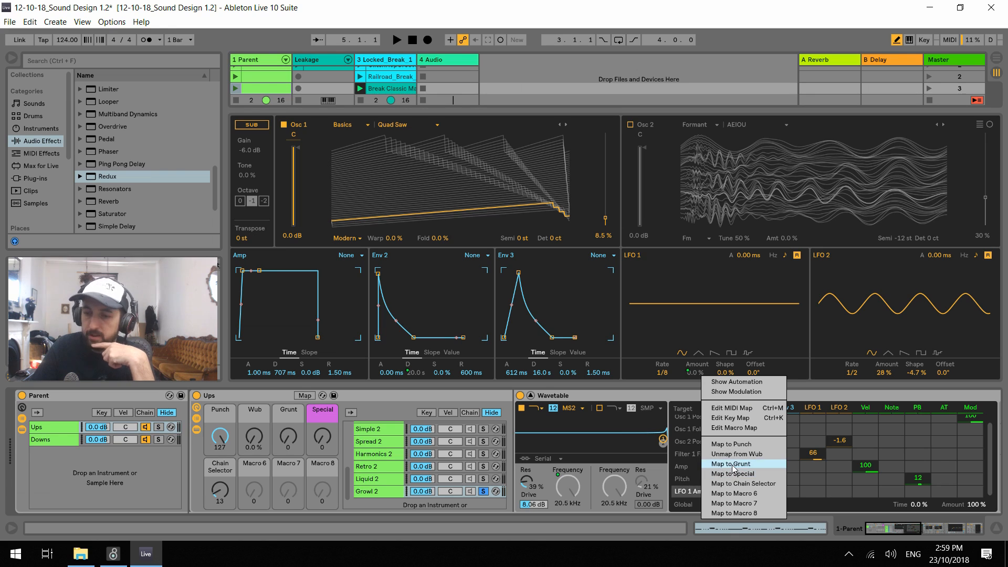
click(813, 319)
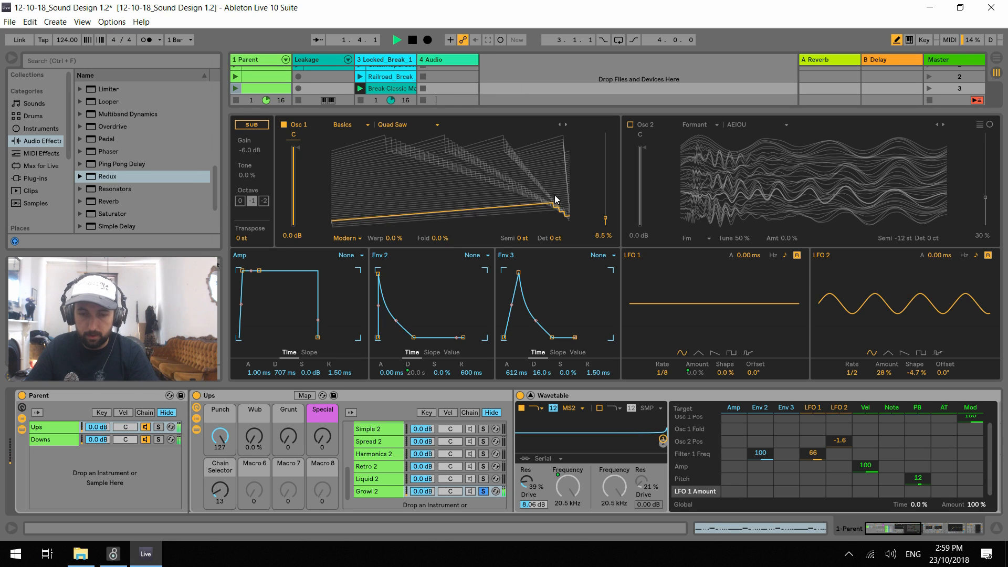
Load the Clipped Sweep wavetable from the Distortion category into Osc 1, audition it and set the wavetable position to 60 %
drag(605, 217, 596, 180)
click(367, 126)
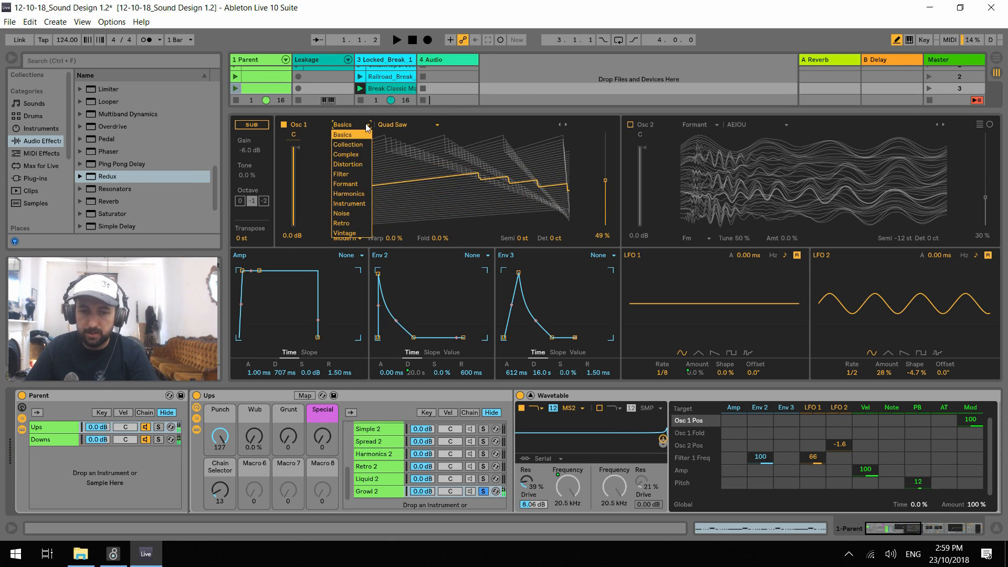
click(351, 165)
key(space)
key(space)
mouse_move(605, 180)
mouse_down()
mouse_move(606, 212)
mouse_move(605, 148)
mouse_move(606, 170)
mouse_up()
key(space)
key(space)
key(space)
key(space)
key(space)
key(space)
drag(898, 531, 834, 517)
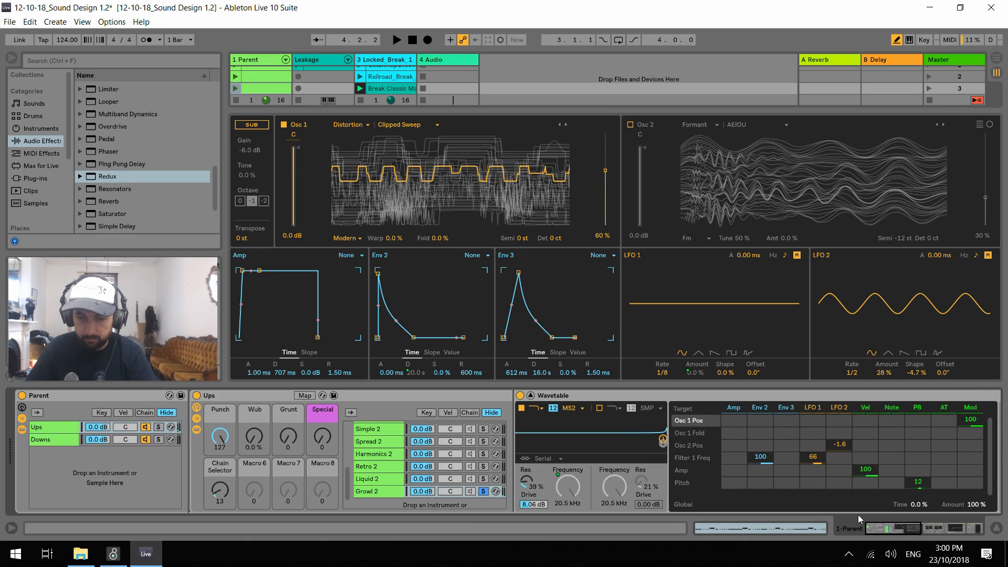
Switch off the Reverb that follows Growl 2's Wavetable and audition the chain
scroll(860, 514, right, 2)
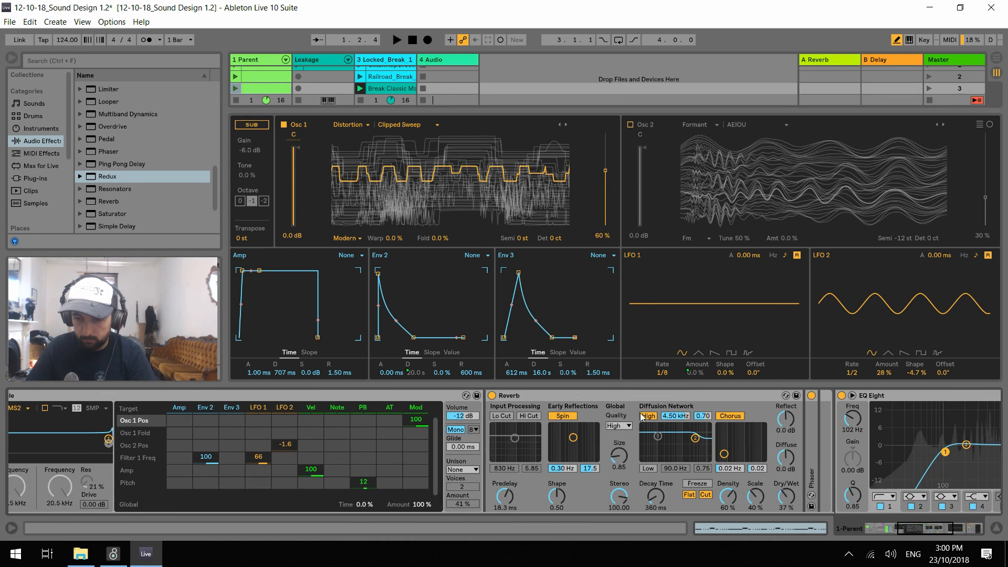
click(492, 395)
key(space)
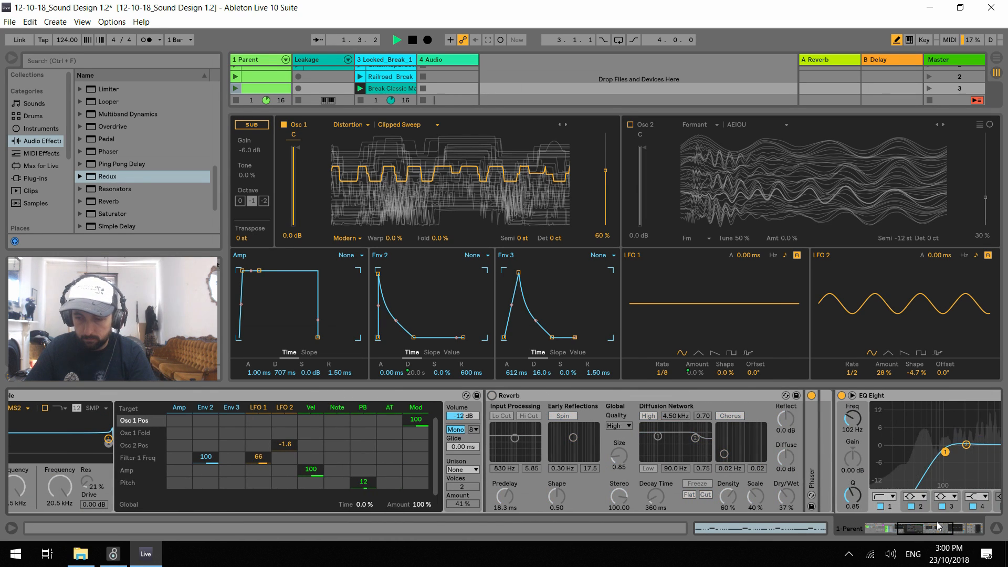
drag(939, 527, 863, 529)
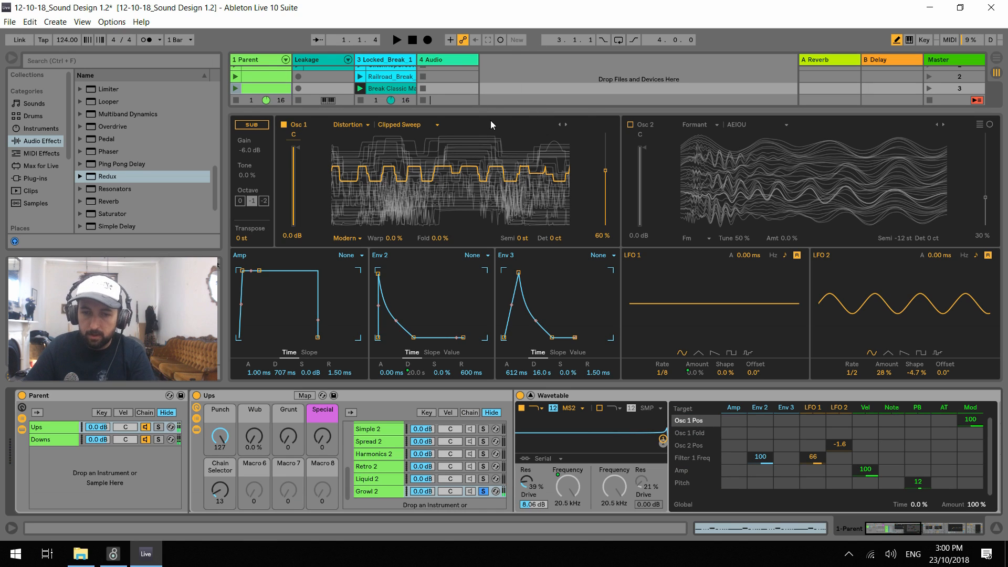
Step Osc 1 through the Brutal Metal and DP Fold wavetables to Westcost Fold, auditioning each one
click(566, 125)
key(space)
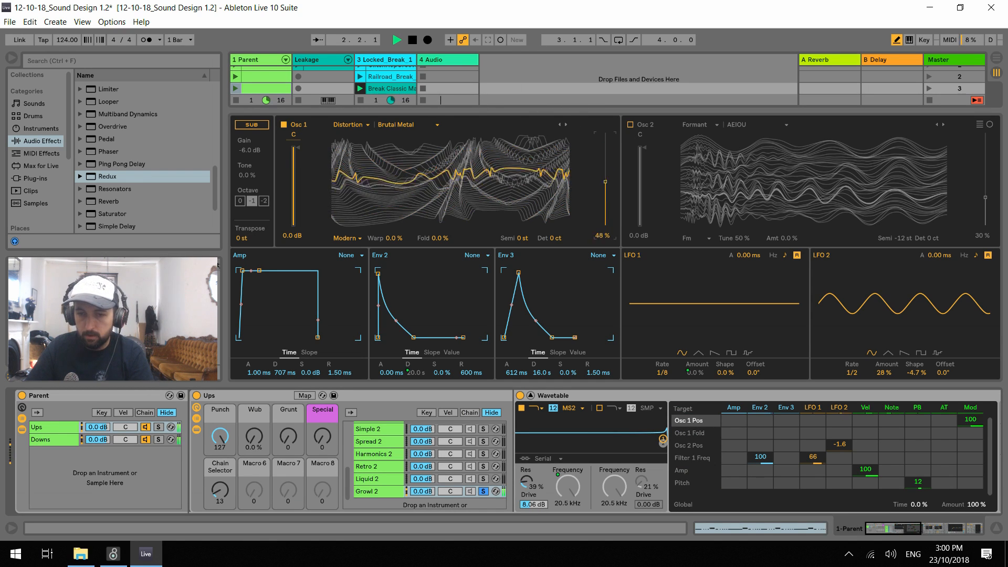
click(565, 125)
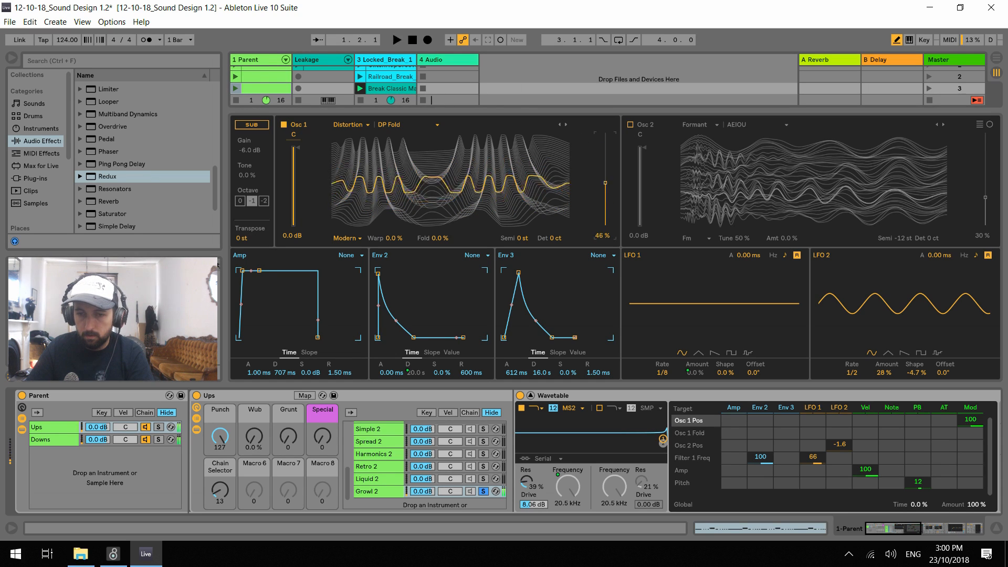
key(space)
click(566, 125)
key(space)
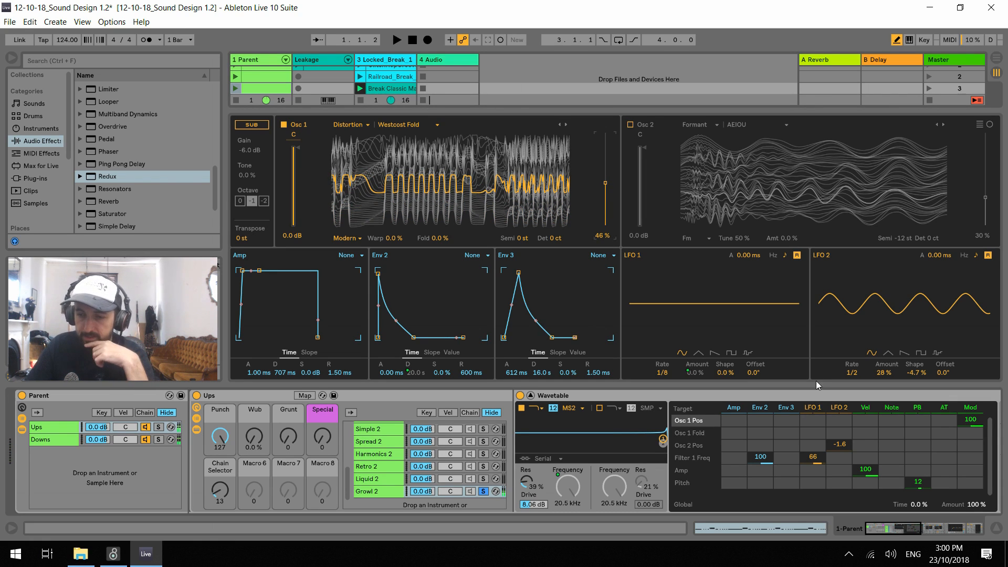
Set Env 3's amount on Osc 1 position to 100 with 1.91 s attack, and lower the wavetable position to 0 %
drag(786, 423, 795, 364)
drag(517, 286, 524, 286)
drag(605, 184, 606, 230)
key(space)
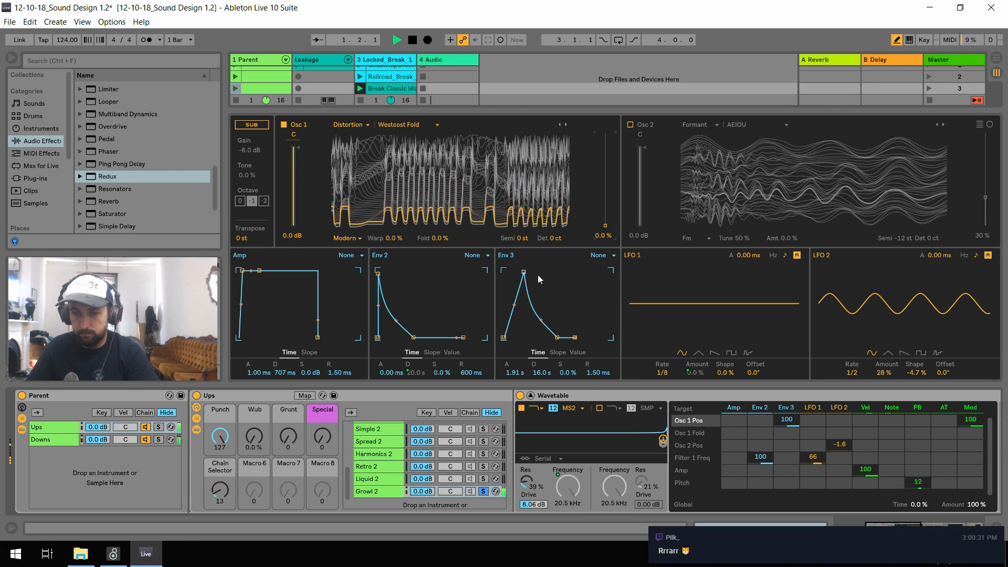
Adjust Env 3's attack to 551 ms while auditioning the position sweep
drag(524, 272, 528, 280)
key(space)
key(space)
key(space)
key(space)
Load the Malice wavetable into Osc 1, transpose it to -12 st and audition it
click(566, 126)
click(523, 238)
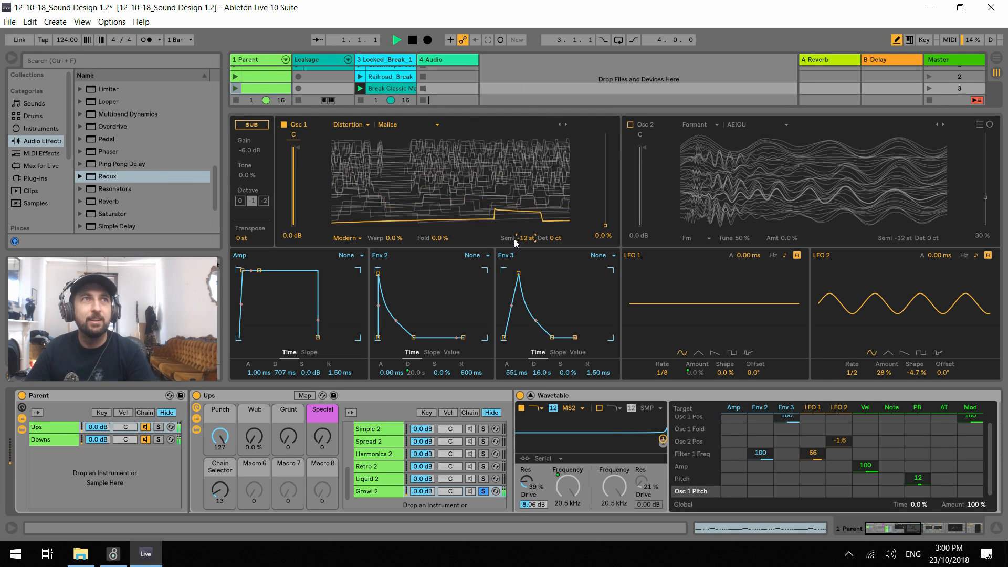
key(space)
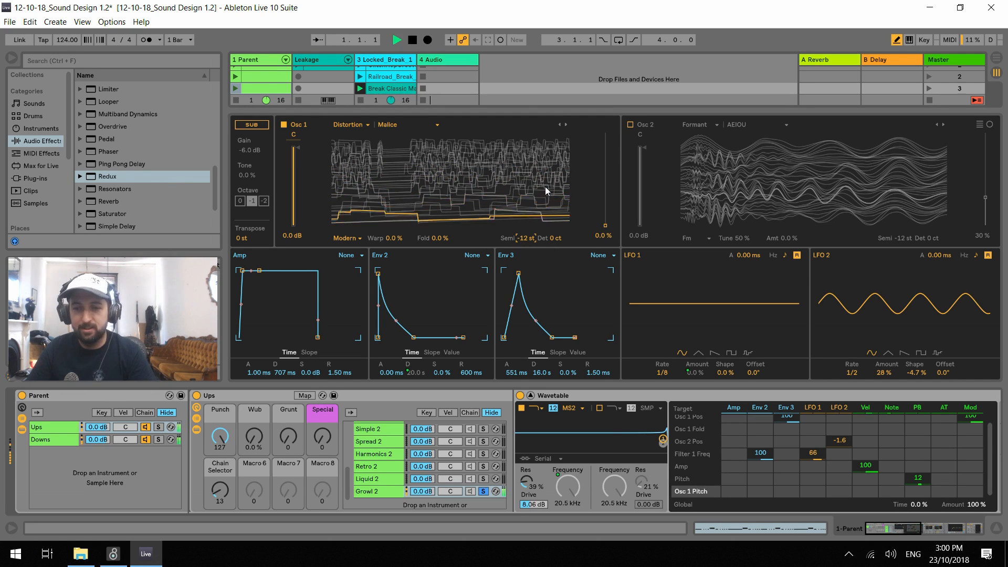
key(space)
key(space)
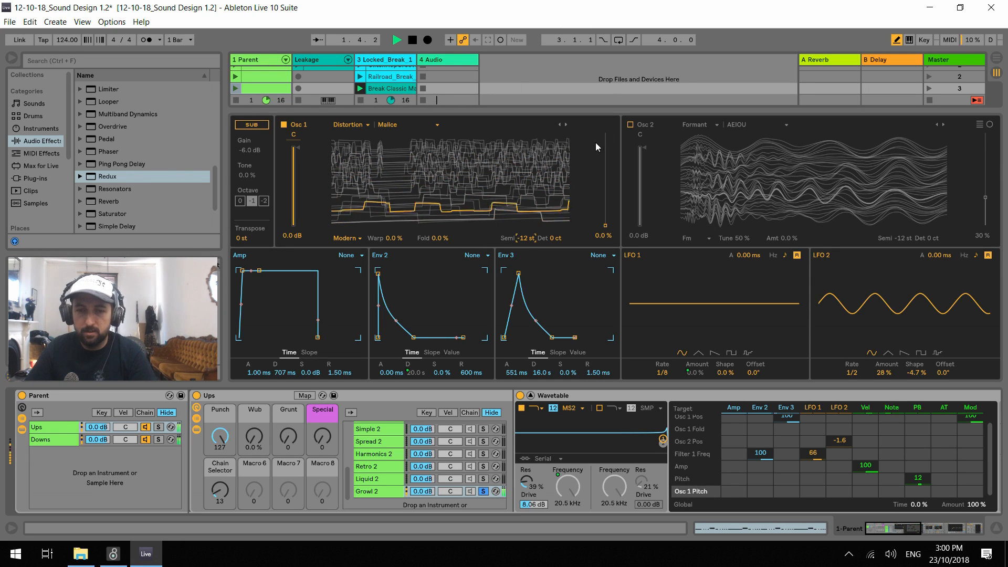
Advance Osc 1 past Phased to the Wow wavetable, setting Env 3's attack to 232 ms and Osc 1 to 0 st
click(565, 124)
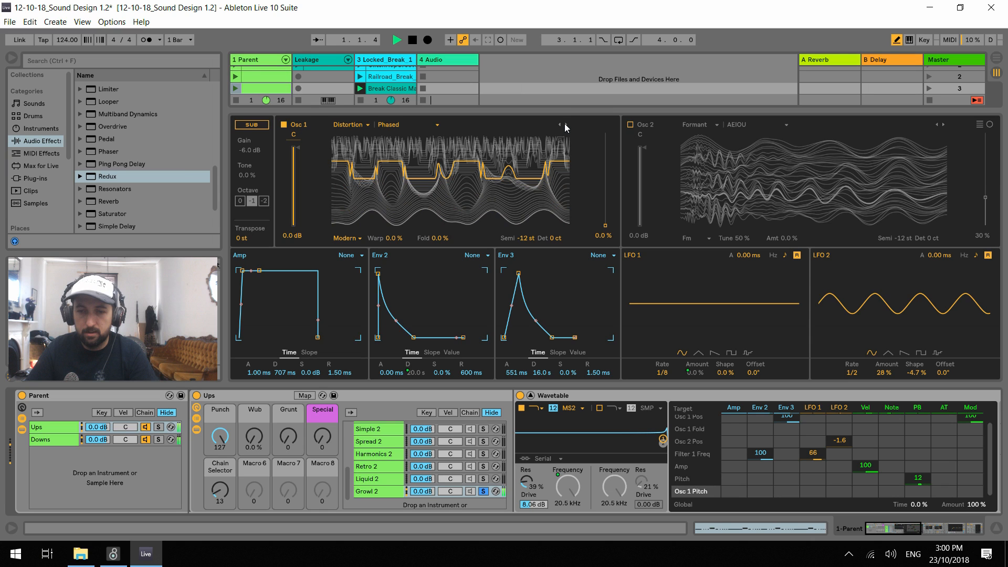
click(565, 125)
drag(508, 372, 509, 405)
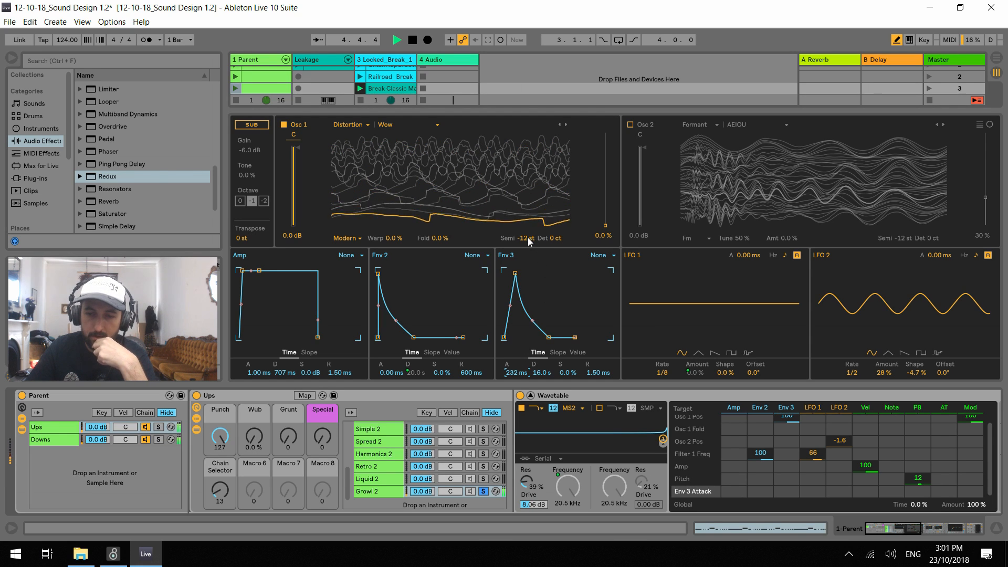
drag(529, 241, 530, 228)
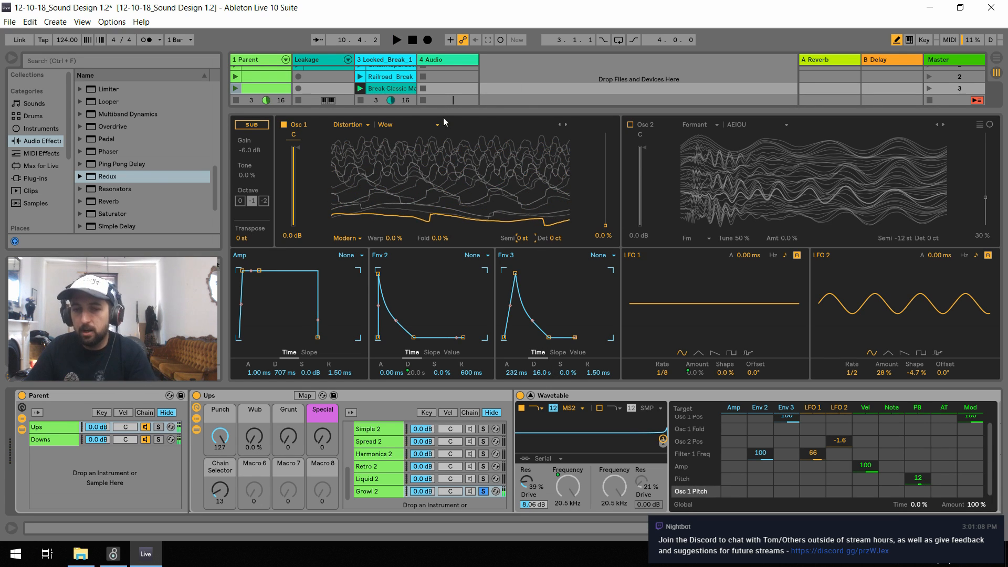
Try the Modern Sweep 1 wavetable in Osc 1, then go back to Wow
click(565, 125)
key(space)
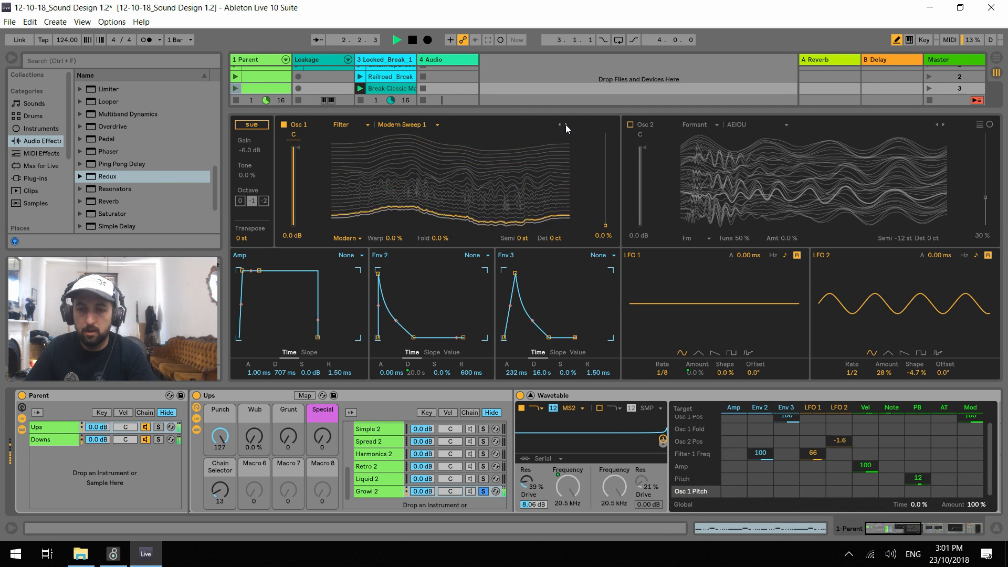
click(561, 125)
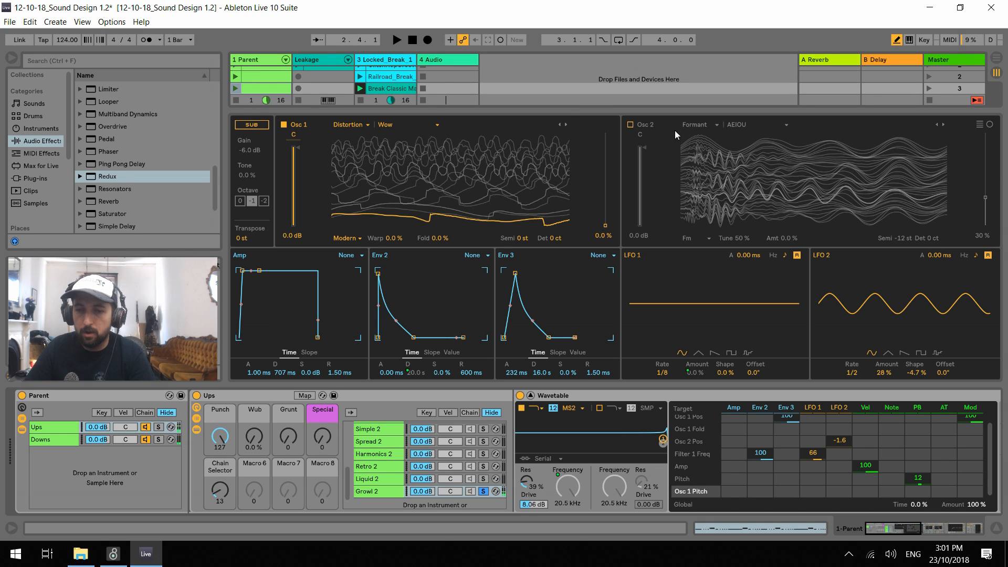
Switch on Osc 2, load Modern Sweep 1 from the Filter category and audition it at 33 % position
click(631, 125)
click(704, 129)
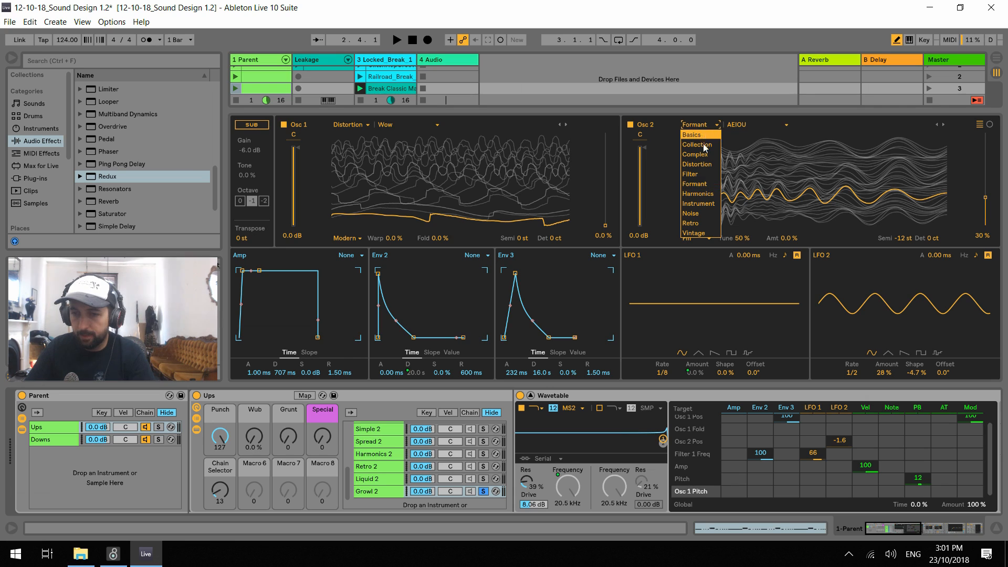
click(704, 178)
click(772, 125)
click(771, 124)
key(space)
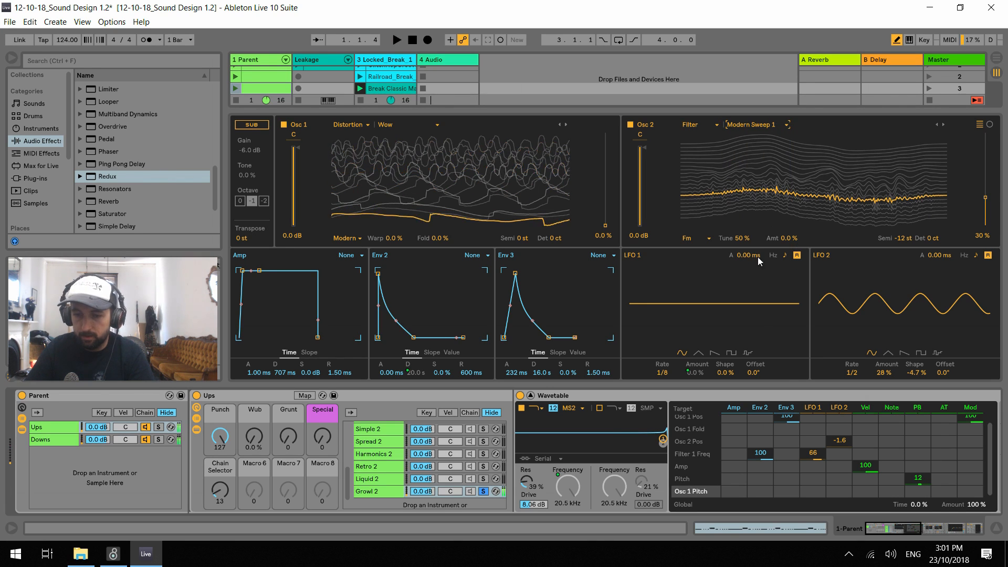
drag(986, 198, 985, 195)
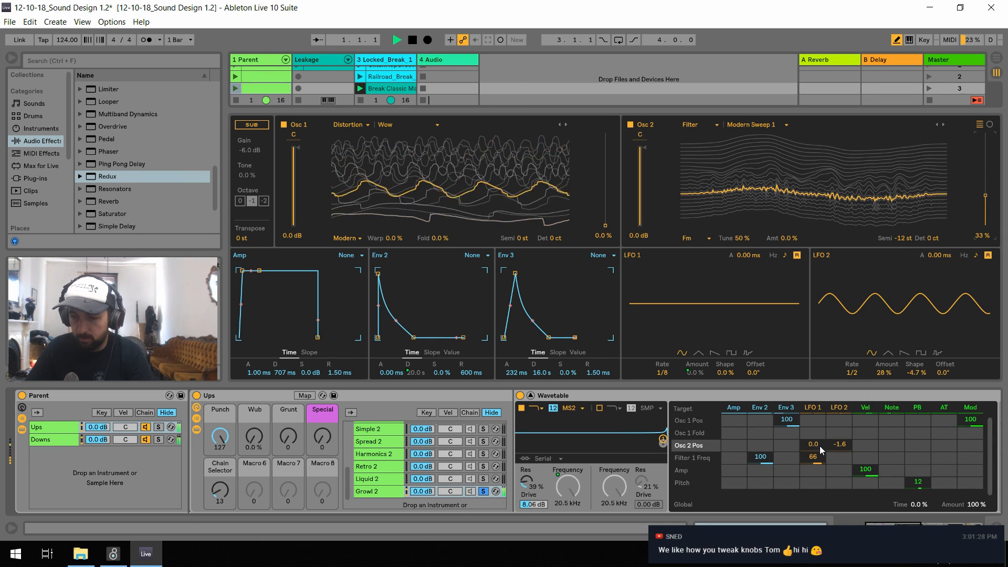
key(space)
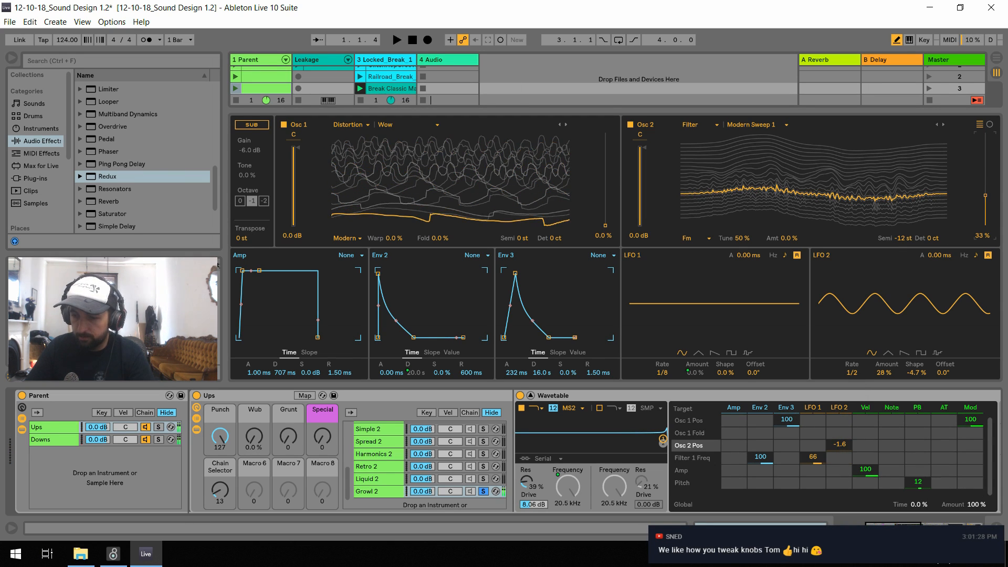
Clear LFO 2's amount on Osc 2 position and set Env 3's amount there to 100
double_click(840, 448)
drag(787, 447, 787, 394)
key(space)
With Osc 1 switched off, set Osc 2 to 0 st, its position to 0 % and Env 3's position amount to 56
click(284, 125)
click(904, 238)
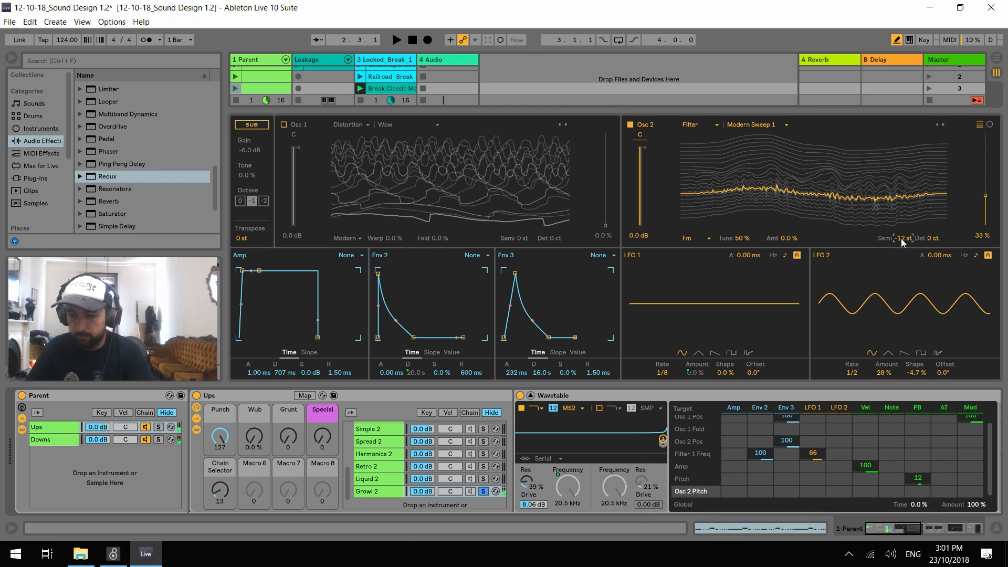
text(0)
key(Return)
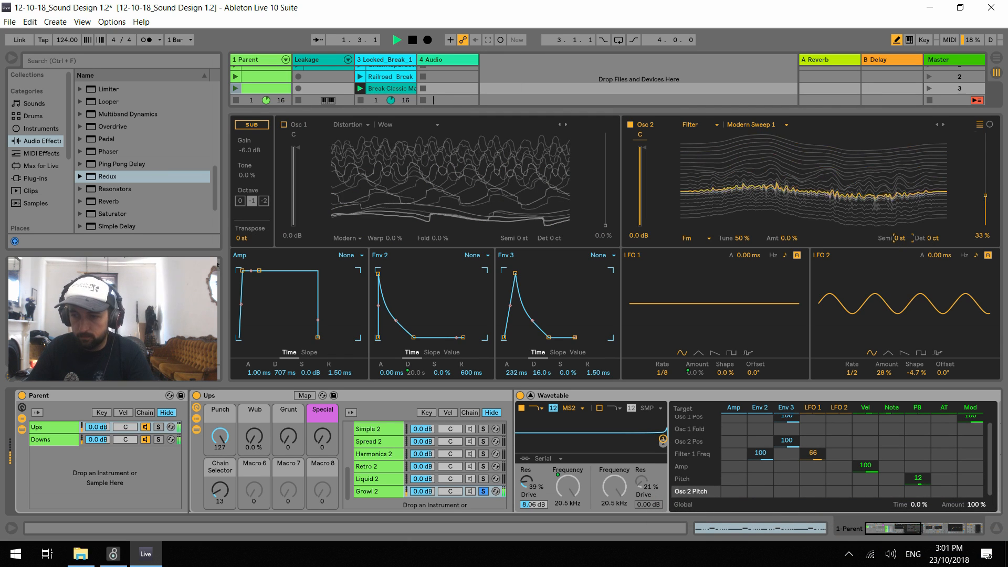
drag(985, 197, 985, 230)
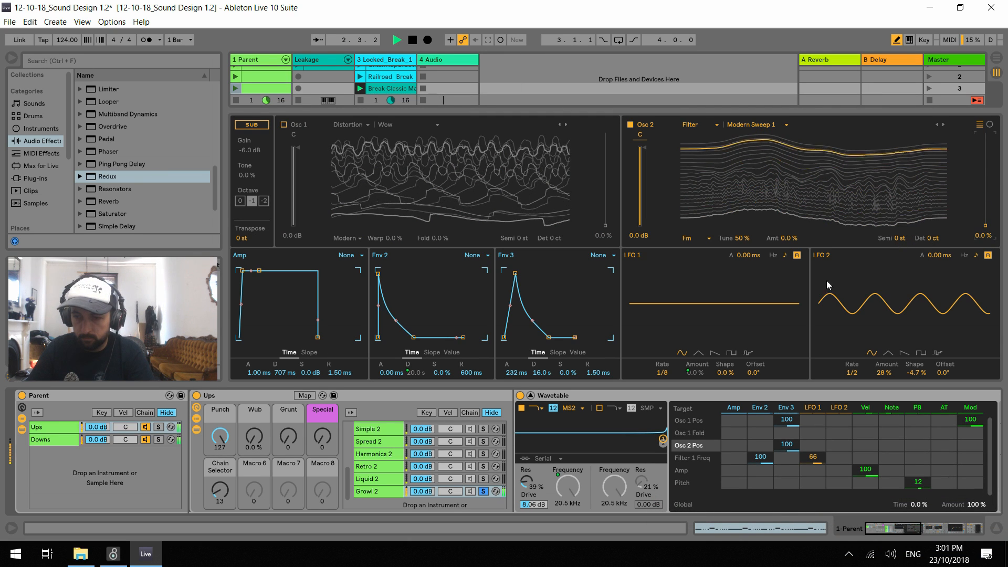
drag(787, 444, 787, 468)
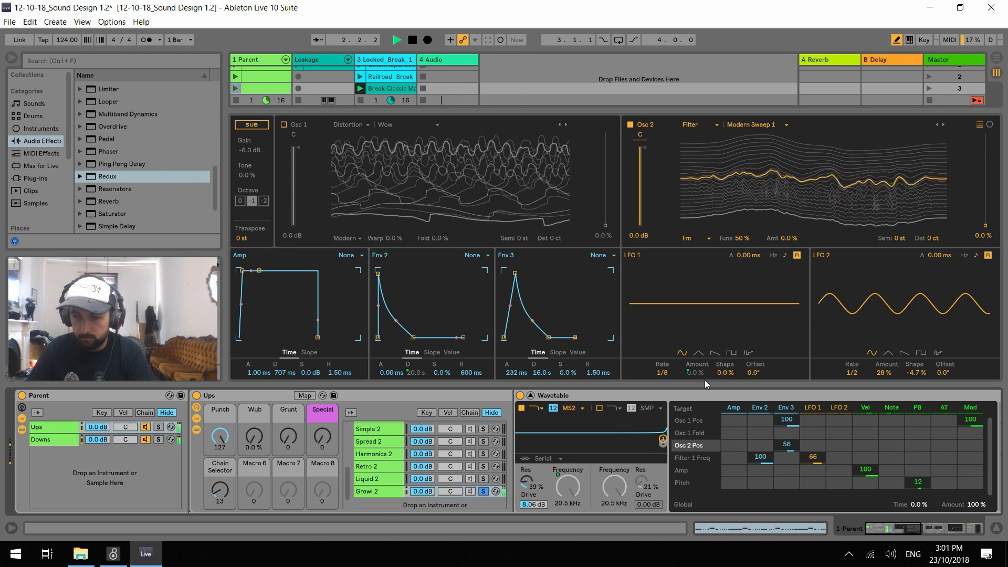
Switch Osc 1 back on at -1.5 dB gain and transpose it to -12 st
click(283, 125)
drag(297, 150, 297, 160)
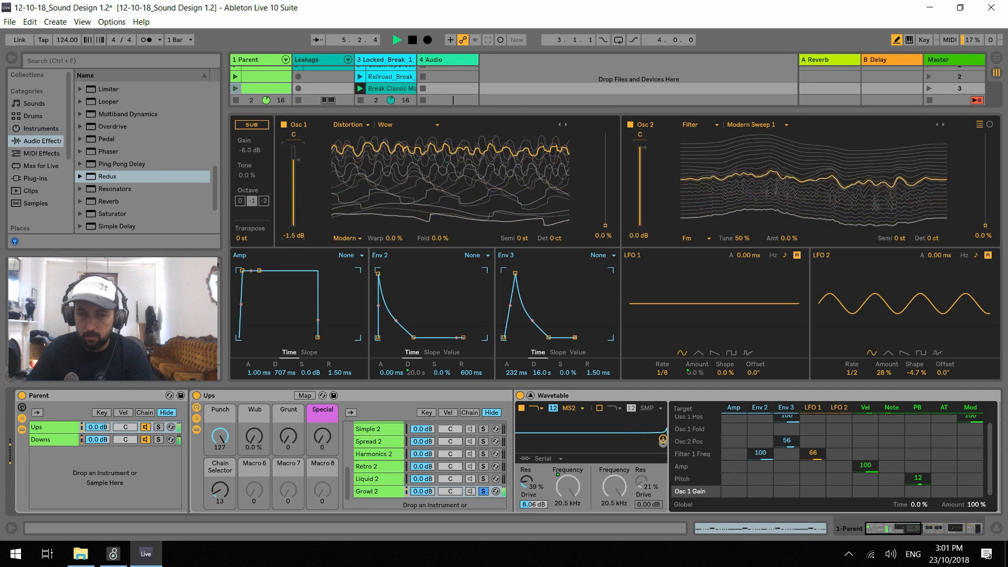
key(space)
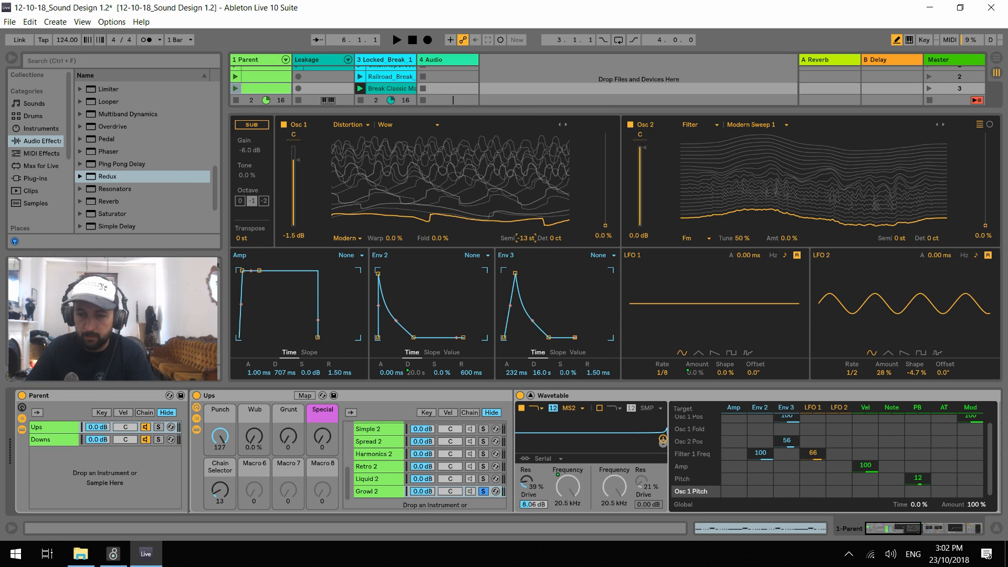
key(space)
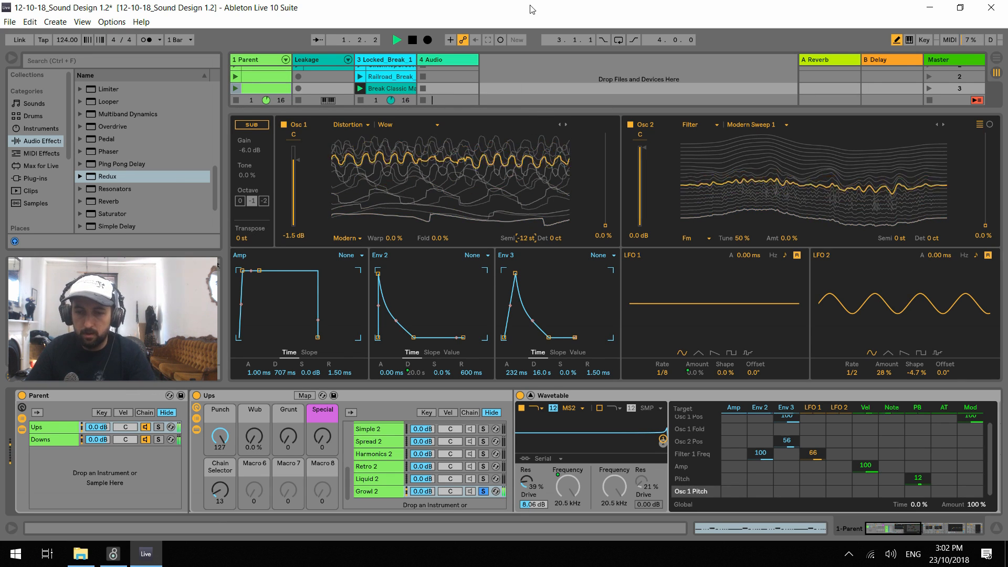
Set Env 3's attack to 843 ms and audition Growl 2 while moving the Punch macro
click(516, 373)
key(space)
drag(516, 372, 516, 358)
key(space)
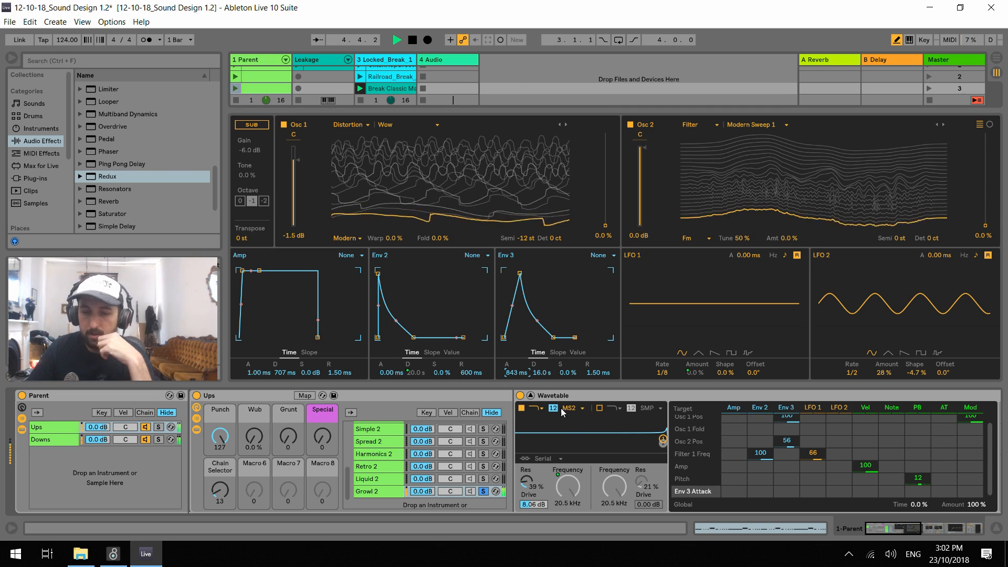
mouse_move(220, 436)
mouse_down()
mouse_move(220, 497)
mouse_move(220, 456)
mouse_up()
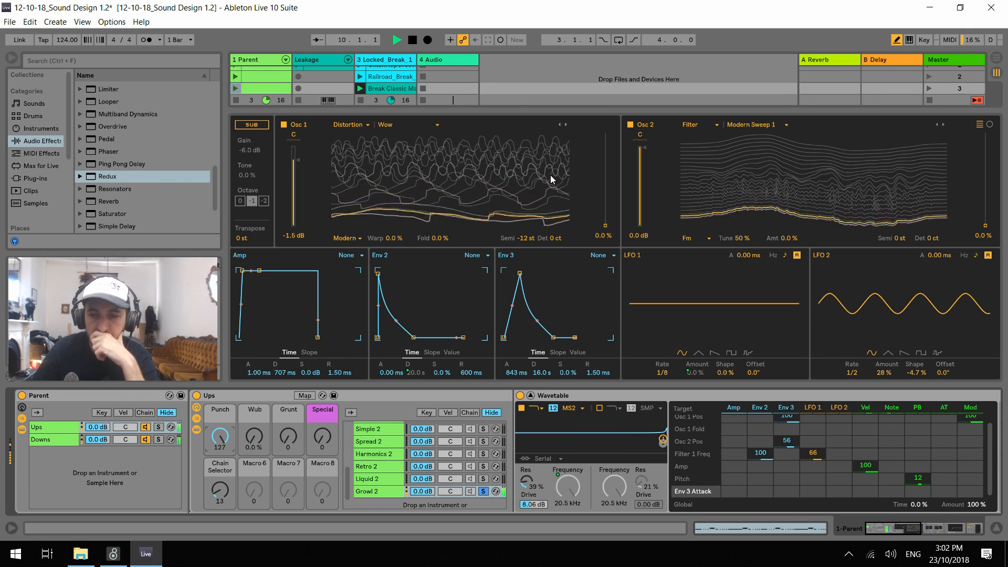
Set Osc 1's position to 68 % with an Env 3 amount of -78, and return its transposition to 0 st
drag(606, 227, 587, 149)
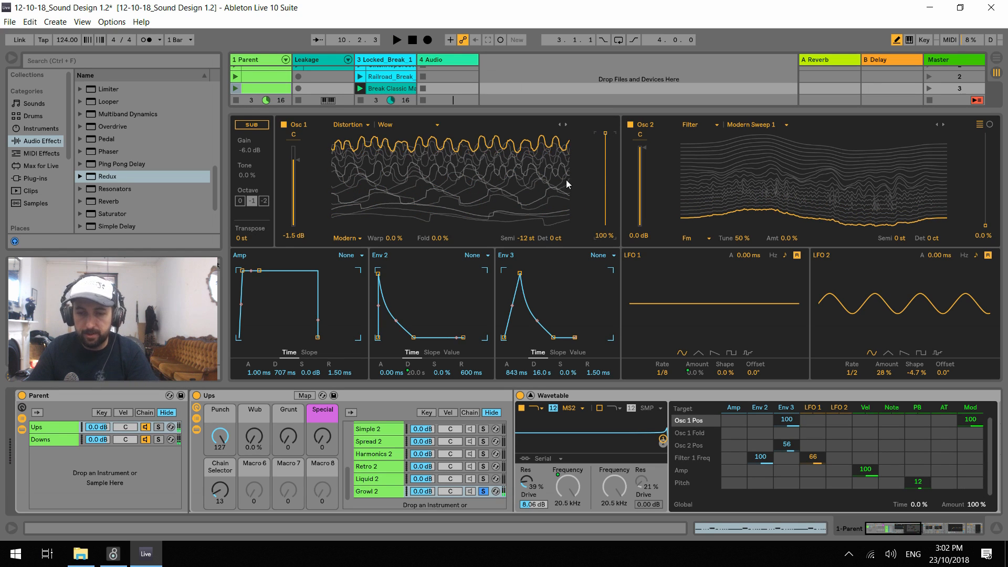
drag(787, 424, 788, 441)
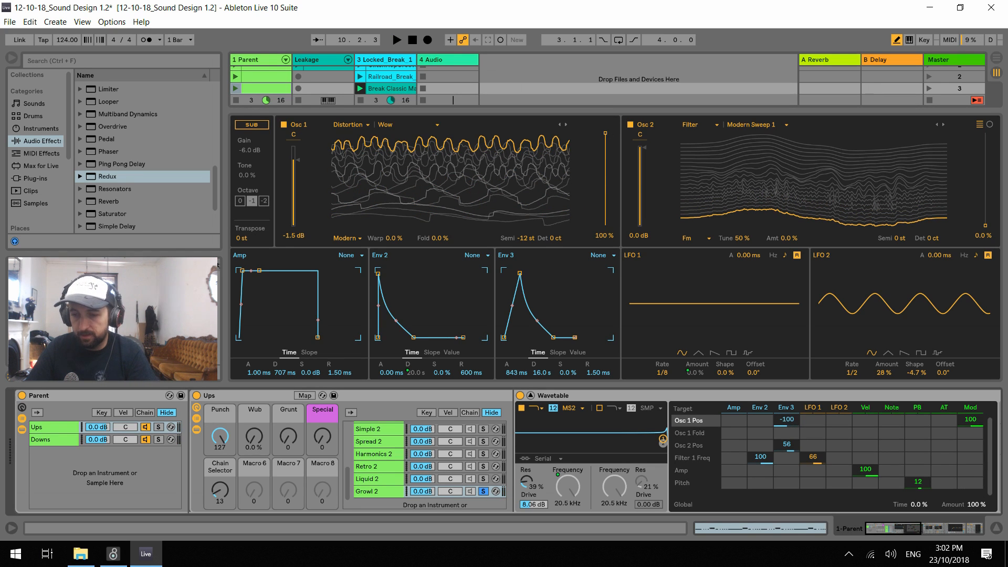
key(space)
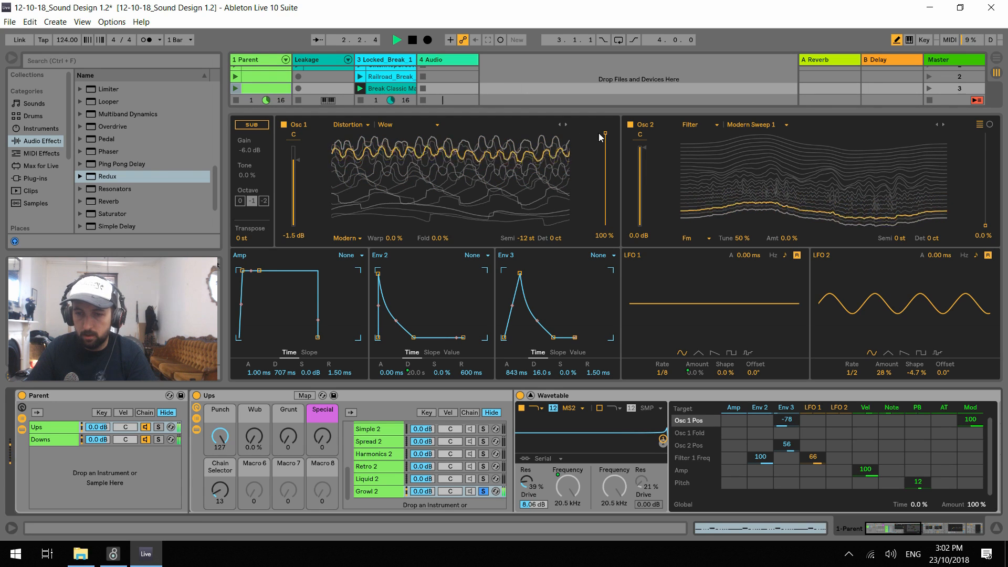
drag(600, 137, 600, 151)
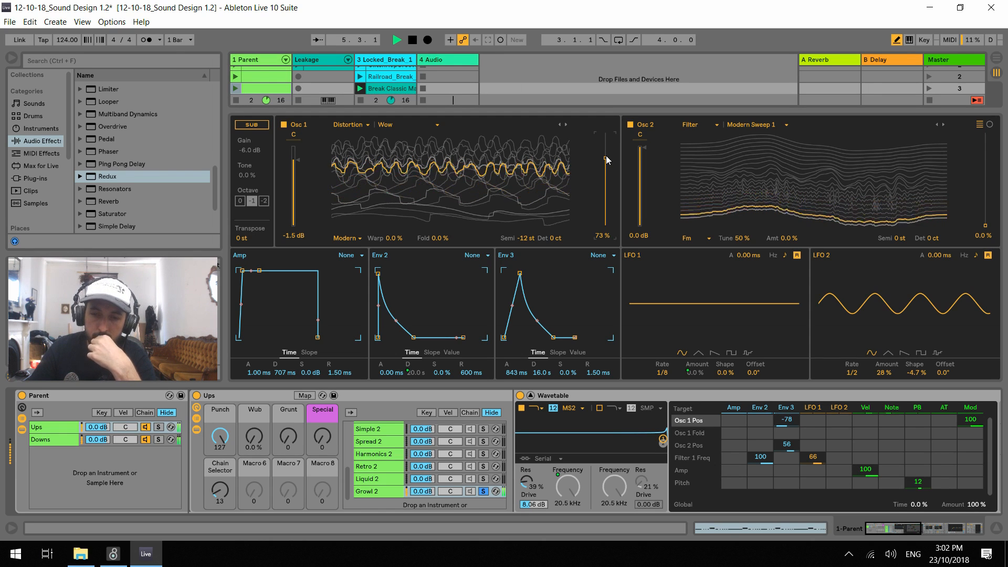
double_click(523, 241)
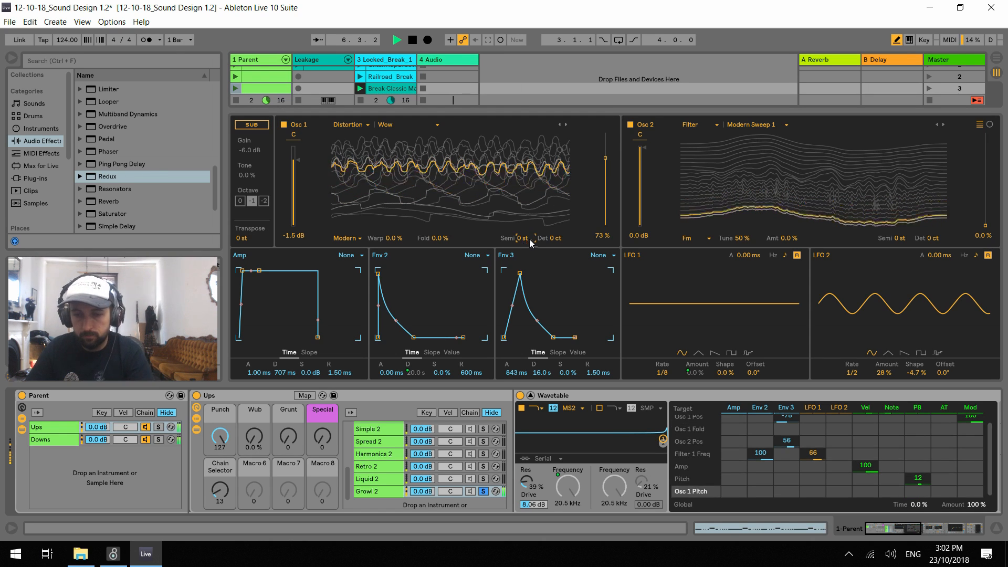
drag(604, 164, 604, 169)
Change Osc 1's effect mode to Fm and set its amount to 56 % and the wavetable position to 69 %
mouse_move(405, 240)
mouse_down()
mouse_move(406, 260)
mouse_move(406, 240)
mouse_up()
click(349, 240)
click(348, 258)
click(439, 237)
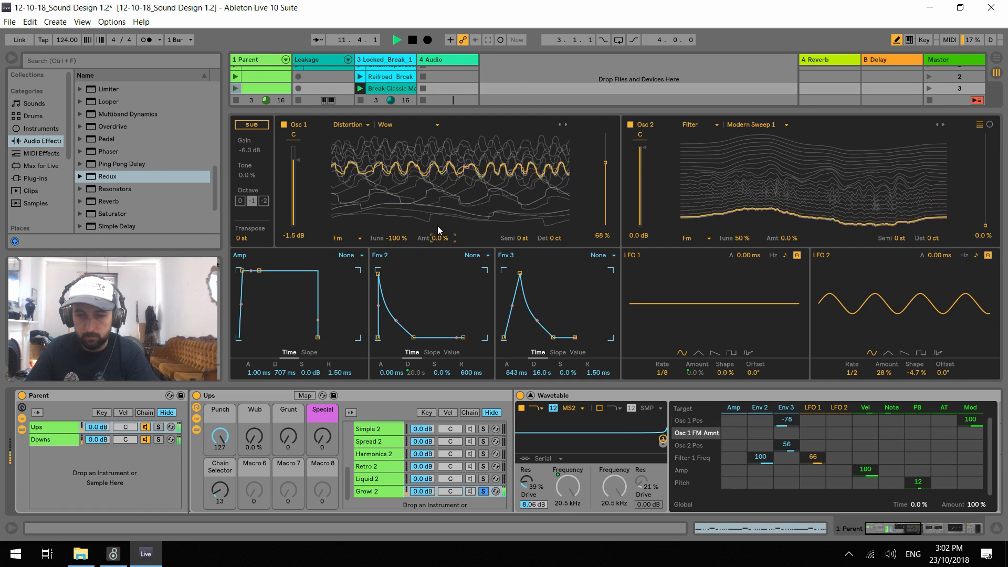
click(338, 231)
key(space)
drag(437, 238, 437, 221)
drag(606, 190, 605, 143)
drag(439, 238, 439, 240)
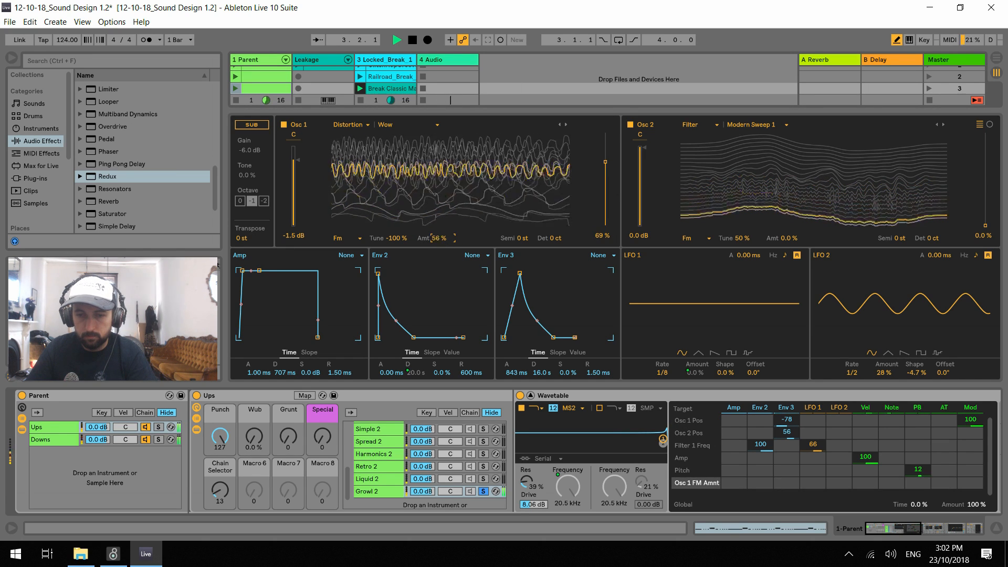
Reset Osc 1's FM amount and tune, change its effect mode to Classic, and set the pulse width to 63 %
key(Delete)
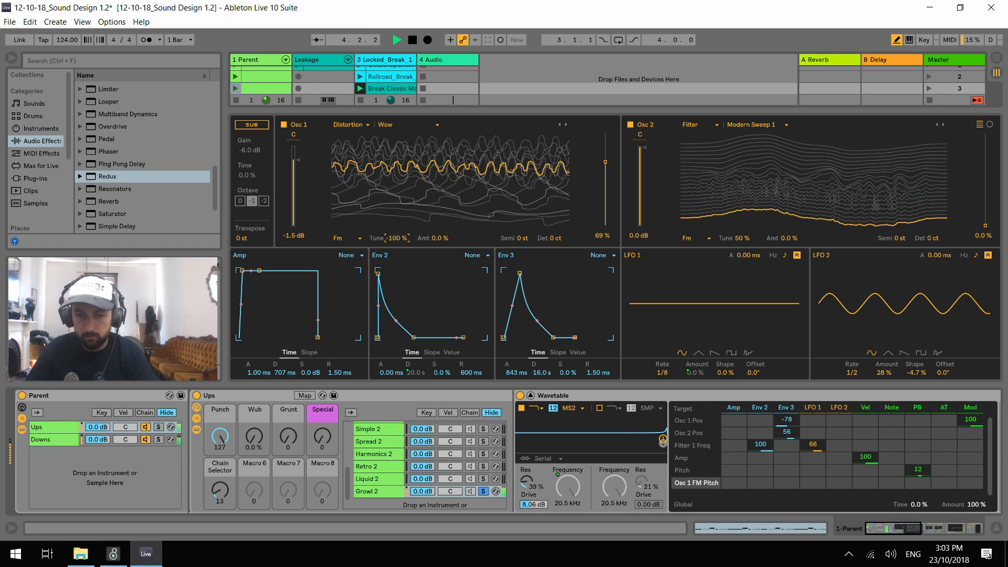
drag(437, 239, 437, 236)
double_click(393, 239)
click(344, 237)
click(344, 266)
drag(393, 238, 394, 216)
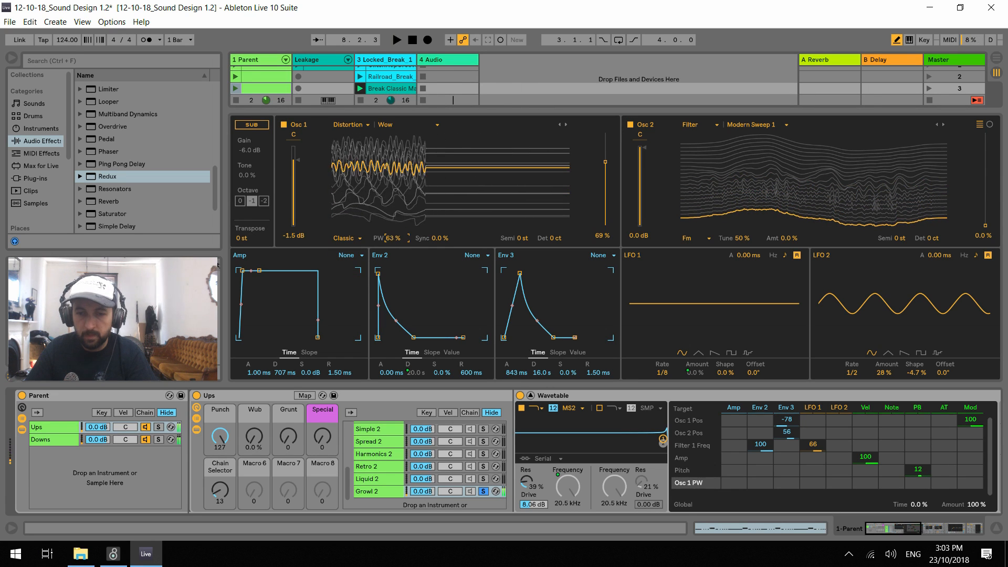
Modulate Osc 1's pulse width with Env 3 at -28 and set the pulse width to 48 %
drag(786, 486, 786, 501)
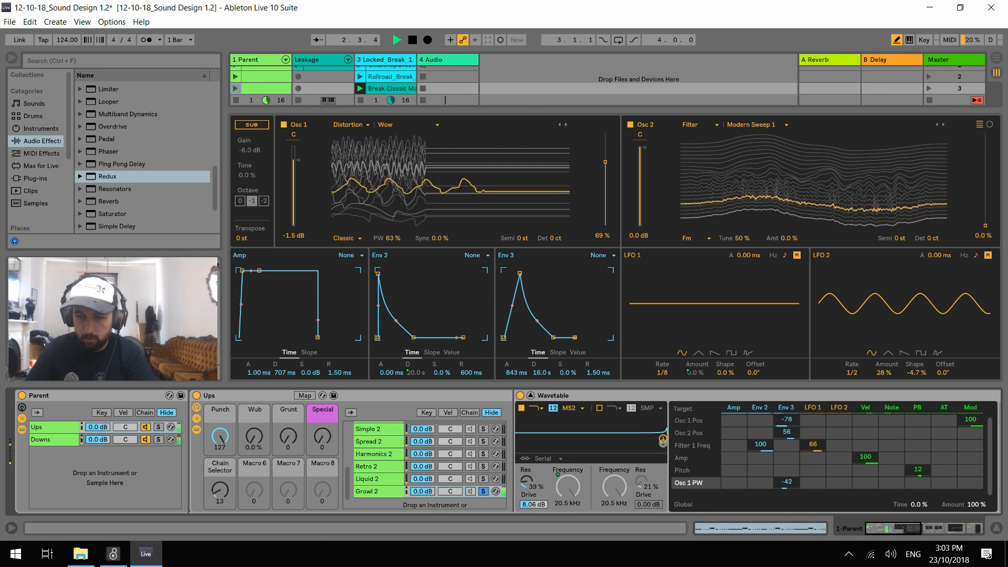
drag(786, 482, 786, 480)
drag(390, 237, 438, 238)
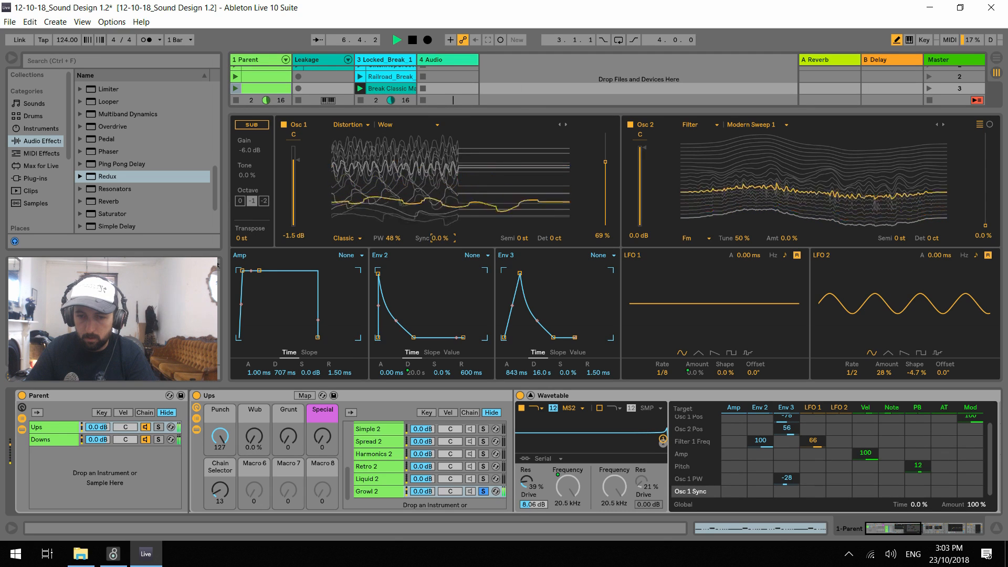
Change Osc 1's effect mode to Modern and set its wavetable position to 76 % while auditioning it without Osc 2
click(345, 238)
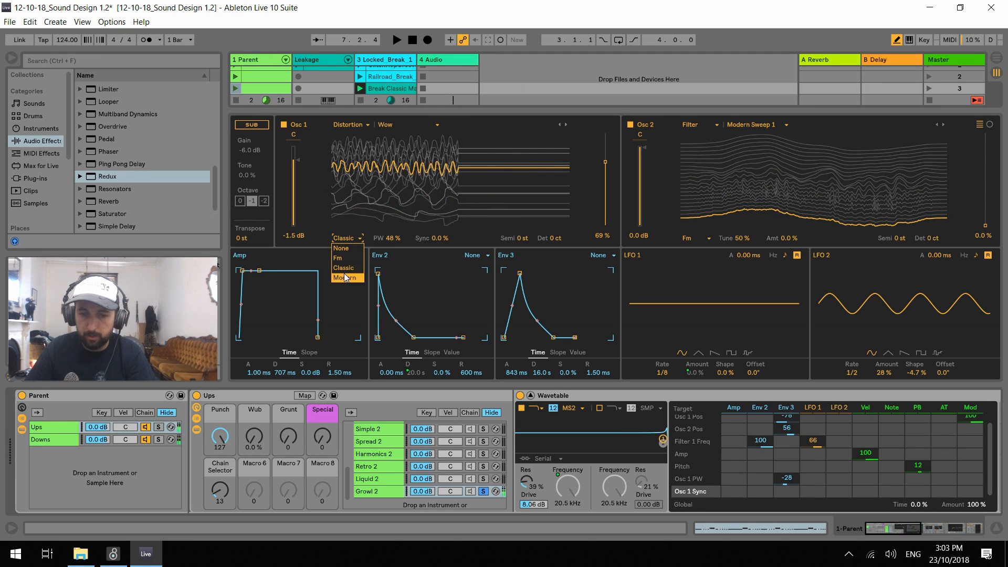
click(345, 278)
key(space)
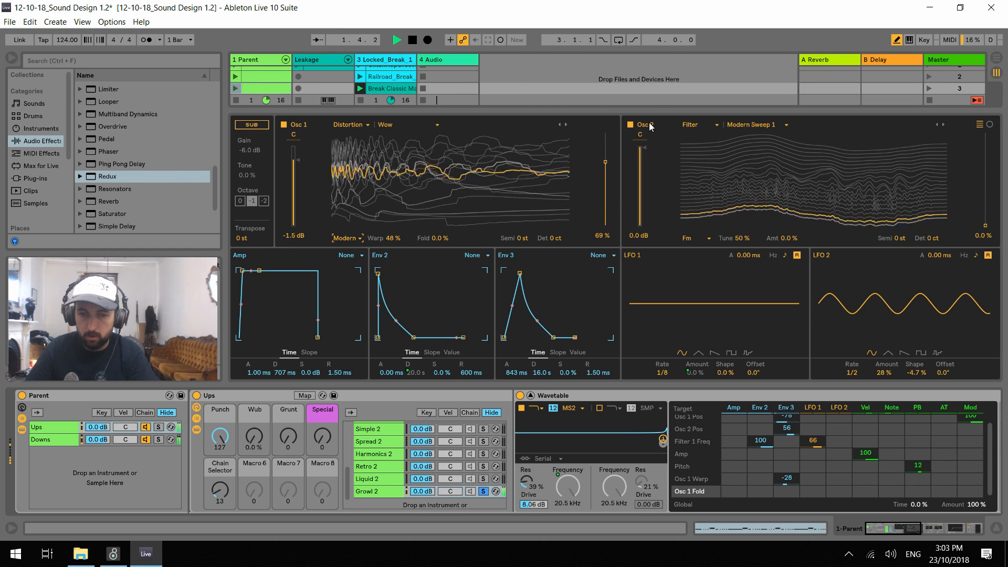
click(630, 124)
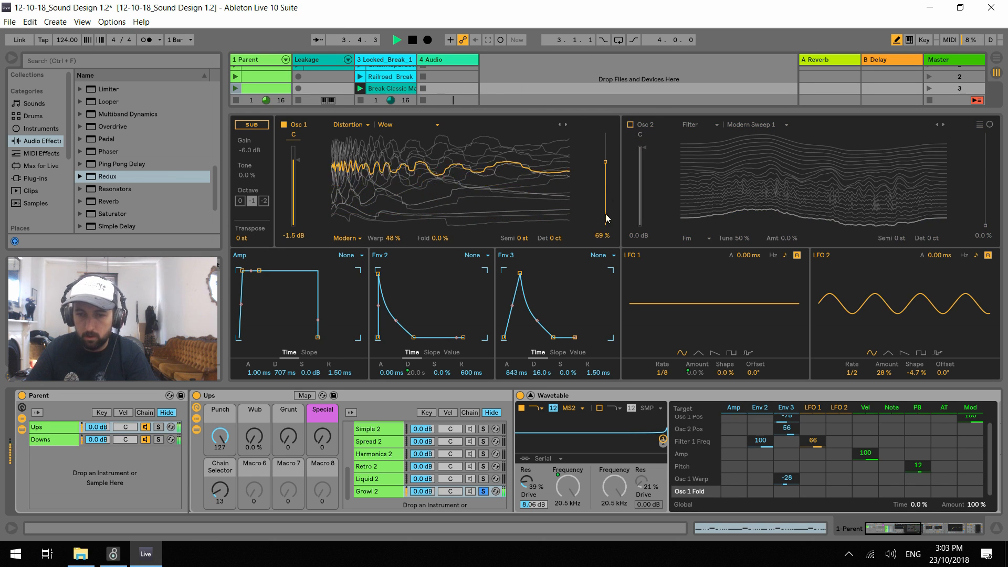
mouse_move(605, 162)
mouse_down()
mouse_move(605, 206)
mouse_move(605, 133)
mouse_move(605, 155)
mouse_up()
click(631, 125)
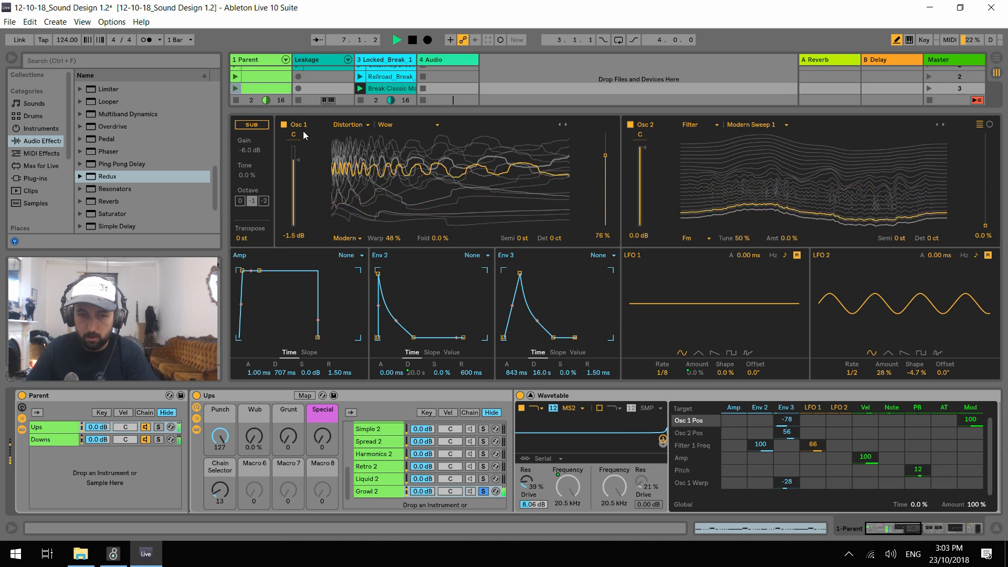
Switch Osc 1 off and set Osc 2's wavetable position to 27 %
click(284, 125)
click(640, 181)
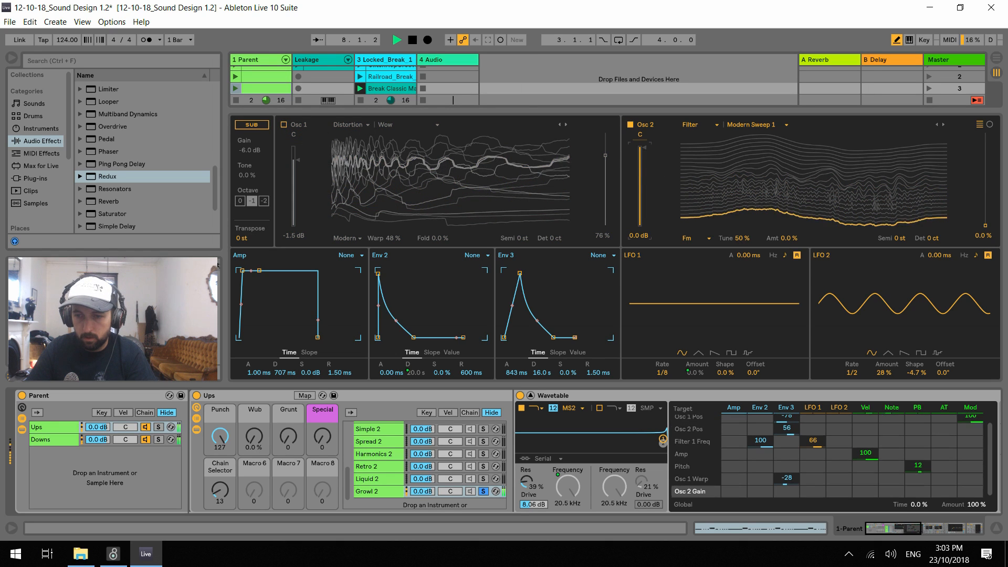
drag(985, 225, 985, 201)
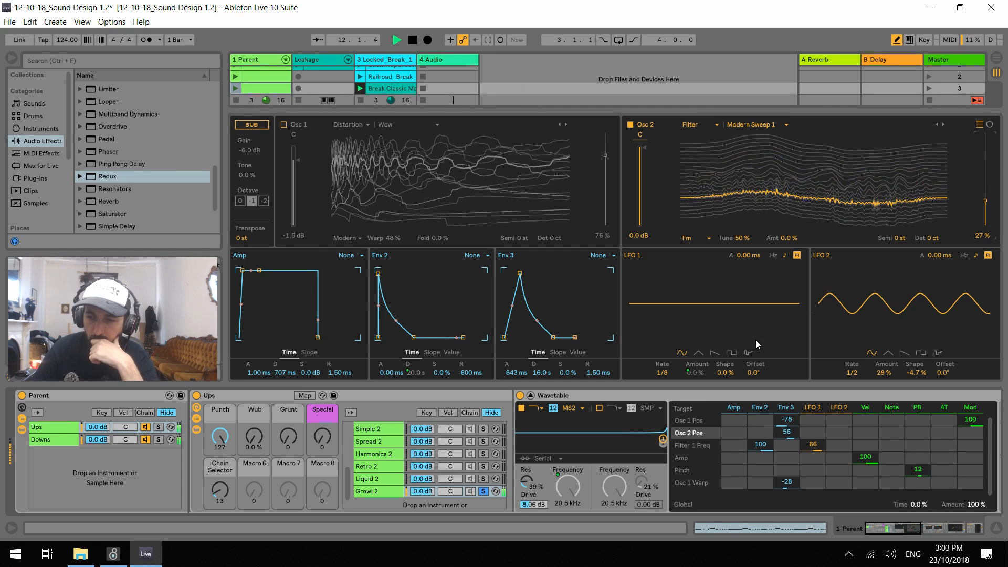
Modulate Osc 2's position with a triangle LFO 2 at 16, and raise LFO 1's Filter 1 frequency amount to 75
key(space)
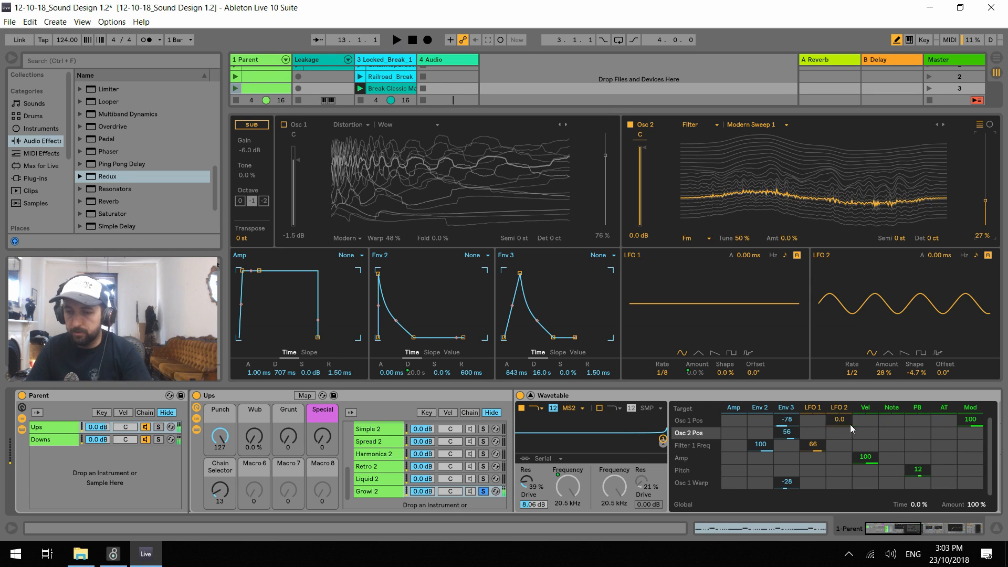
drag(836, 433, 852, 346)
click(887, 354)
key(space)
drag(814, 441, 813, 436)
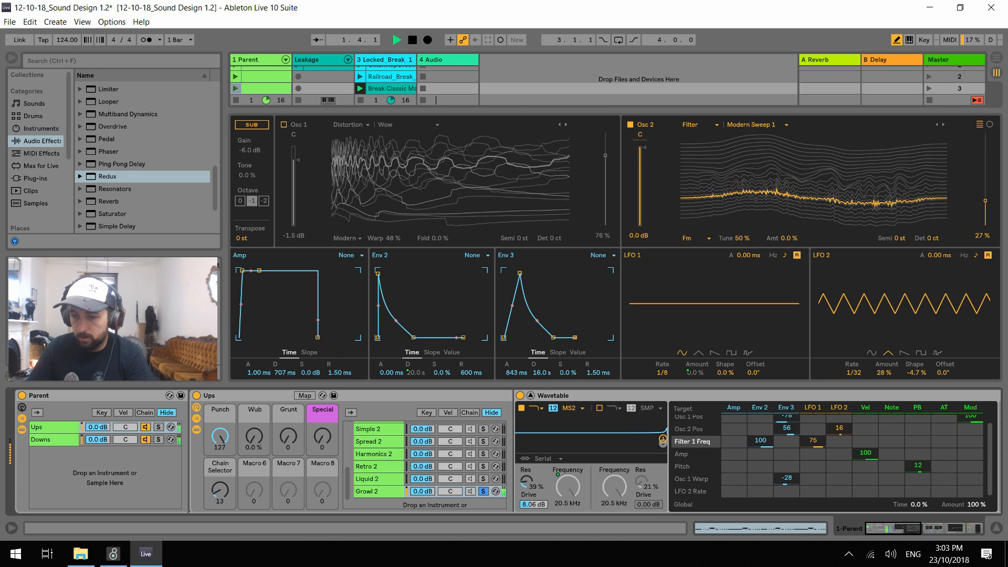
Set LFO 2's amount to 27 % and rate to 1/64, and move Osc 2's wavetable position to 37 %
drag(884, 372, 856, 381)
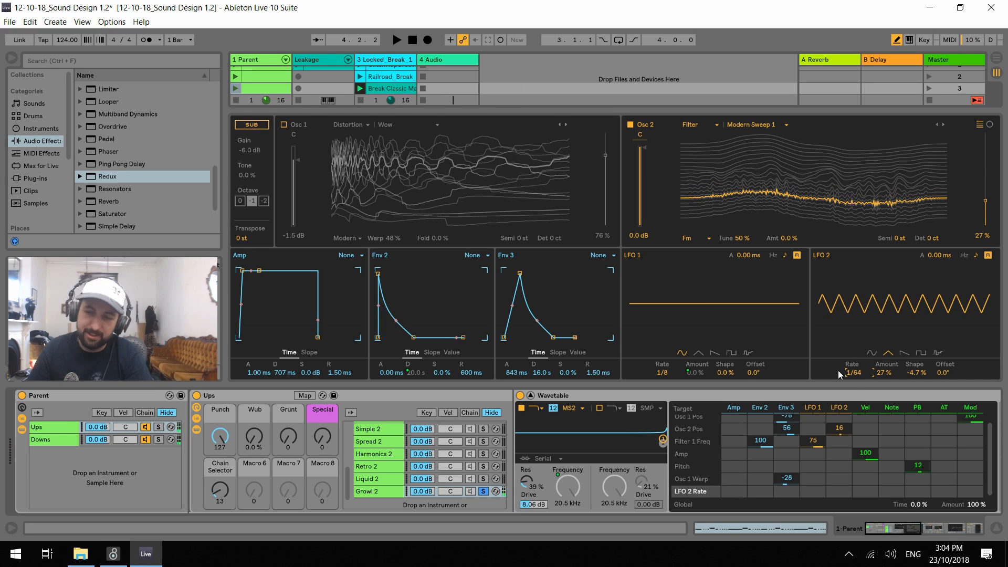
key(space)
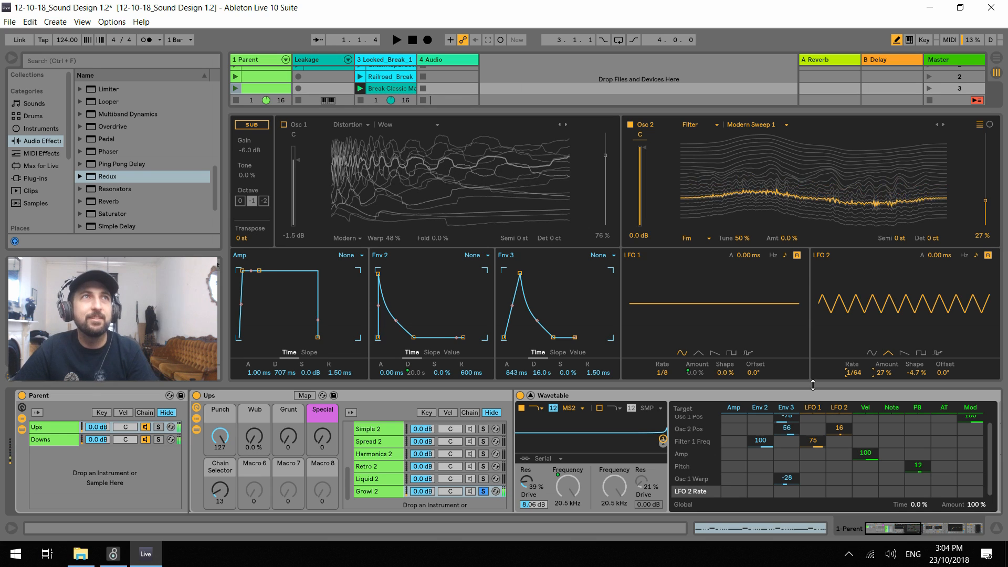
key(space)
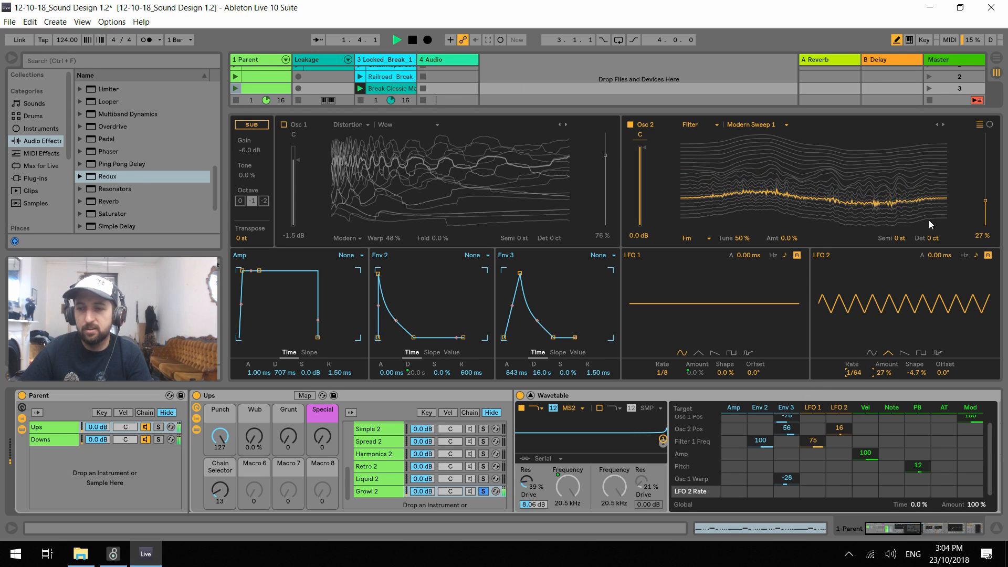
drag(988, 201, 989, 191)
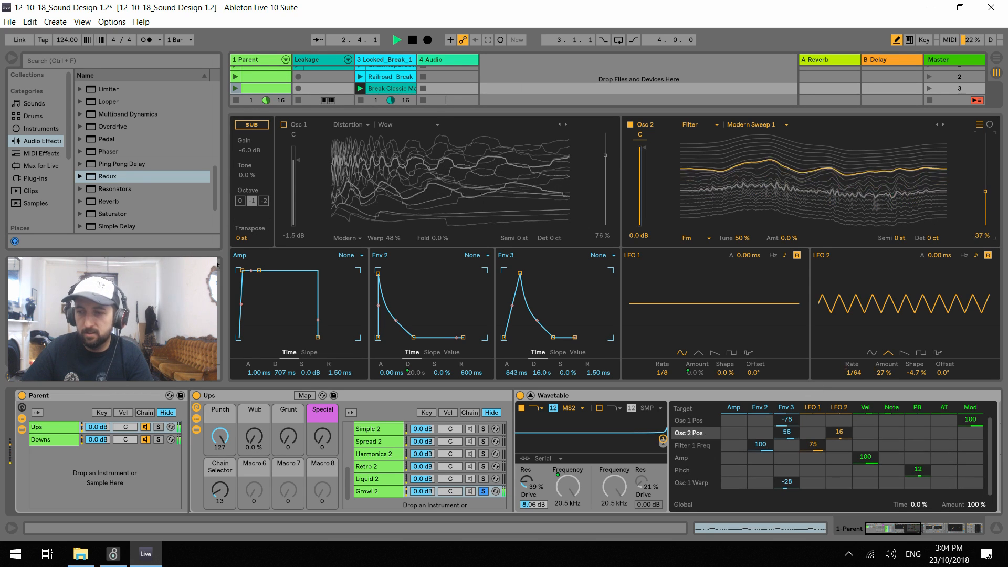
Slow LFO 2's rate to 1/8 and switch Osc 1 back on during playback
key(space)
drag(852, 374, 852, 395)
key(space)
click(284, 125)
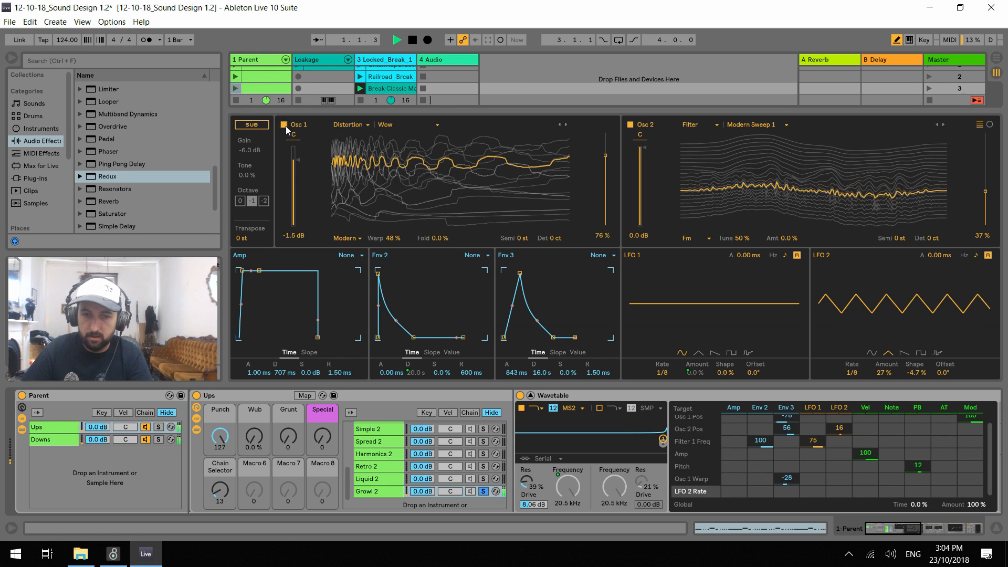
Reset Osc 1's Warp to 0 % and audition a different Osc 1 transposition
mouse_move(221, 434)
mouse_down()
mouse_move(221, 496)
mouse_move(221, 435)
mouse_up()
key(space)
drag(391, 238, 439, 239)
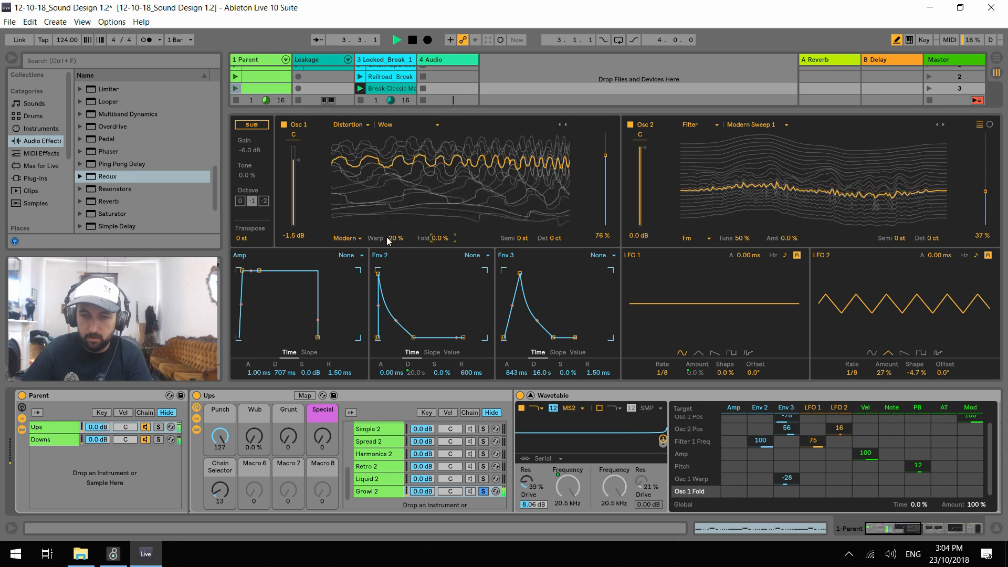
double_click(391, 240)
key(space)
key(space)
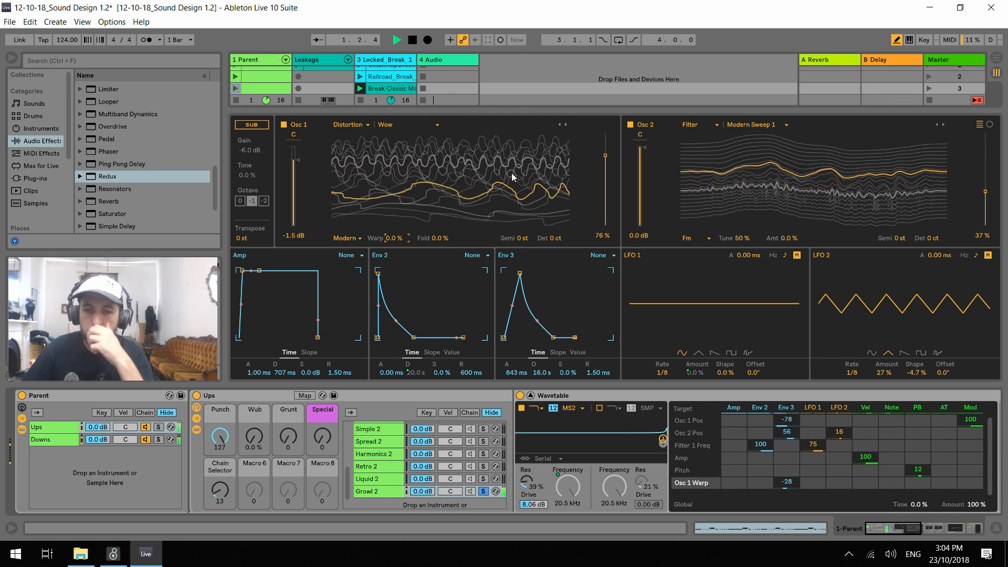
mouse_move(522, 237)
mouse_down()
mouse_move(523, 257)
mouse_move(522, 247)
mouse_up()
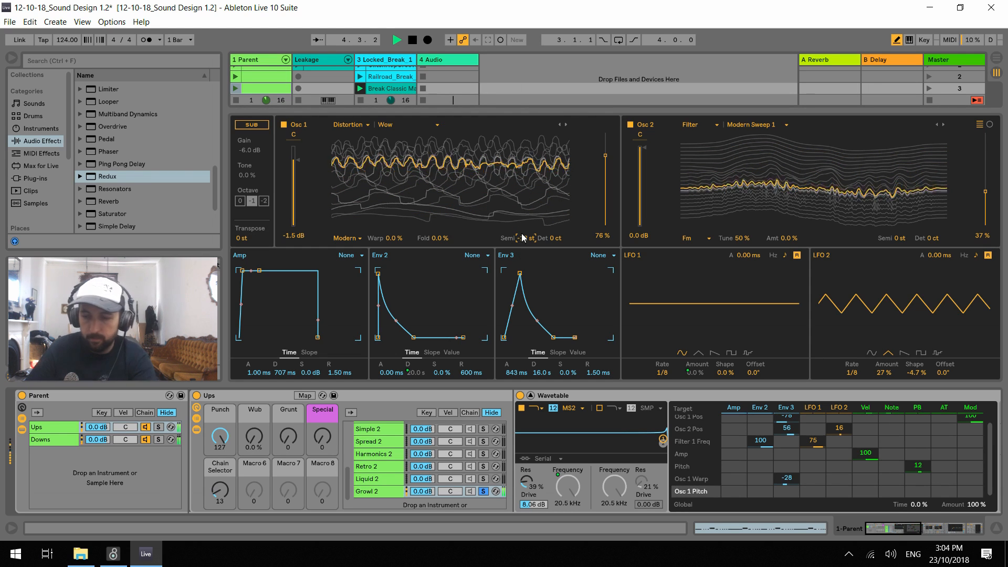
Unsolo Growl 2 and set the Wub macro to 47 %, Grunt to 16 and Punch to 5
click(538, 477)
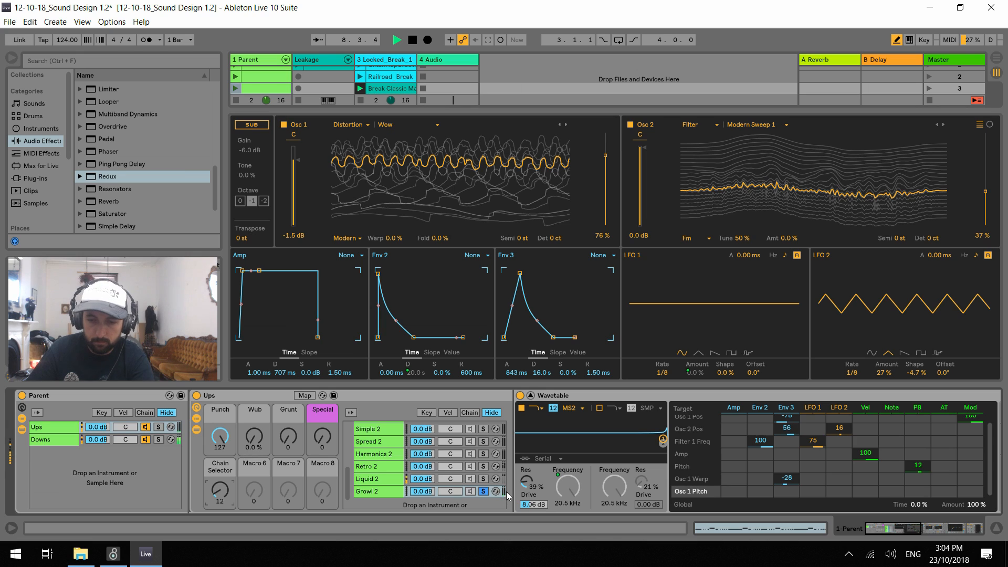
drag(266, 452, 266, 428)
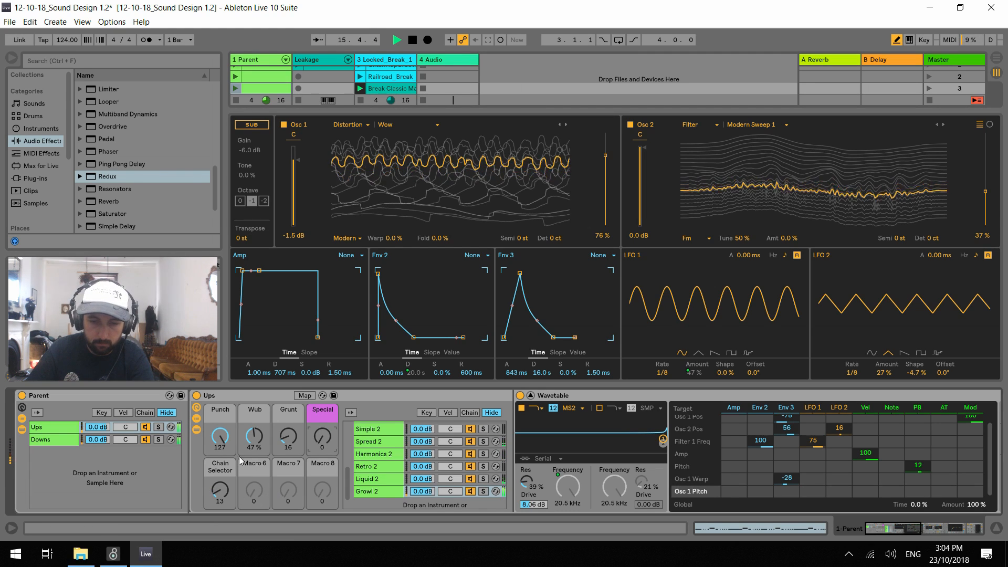
drag(223, 443, 223, 472)
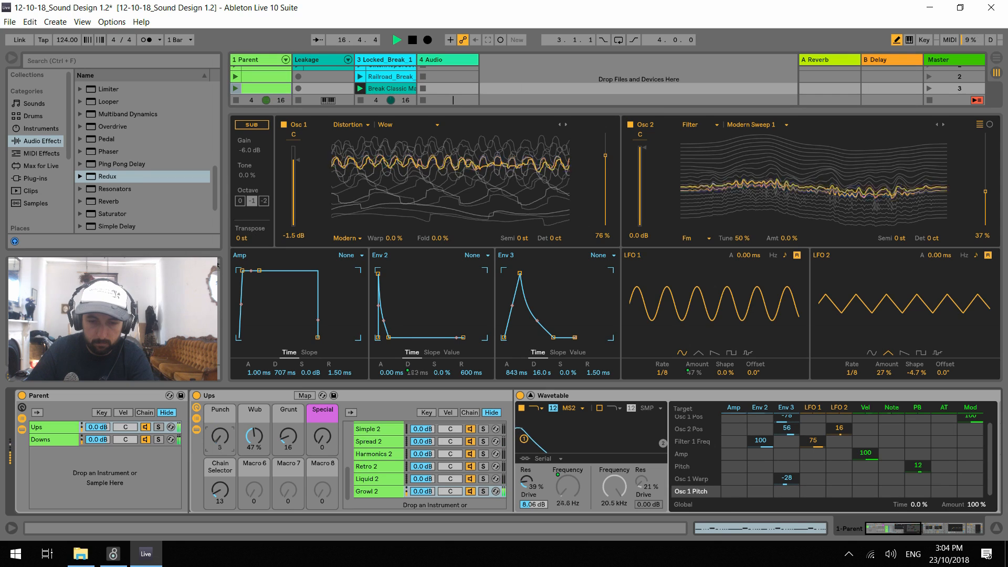
Set LFO 1's rate to 1/12 and audition the chain with Wub at 54 % and Punch at 16
drag(222, 438, 255, 429)
drag(663, 373, 687, 371)
drag(221, 439, 221, 429)
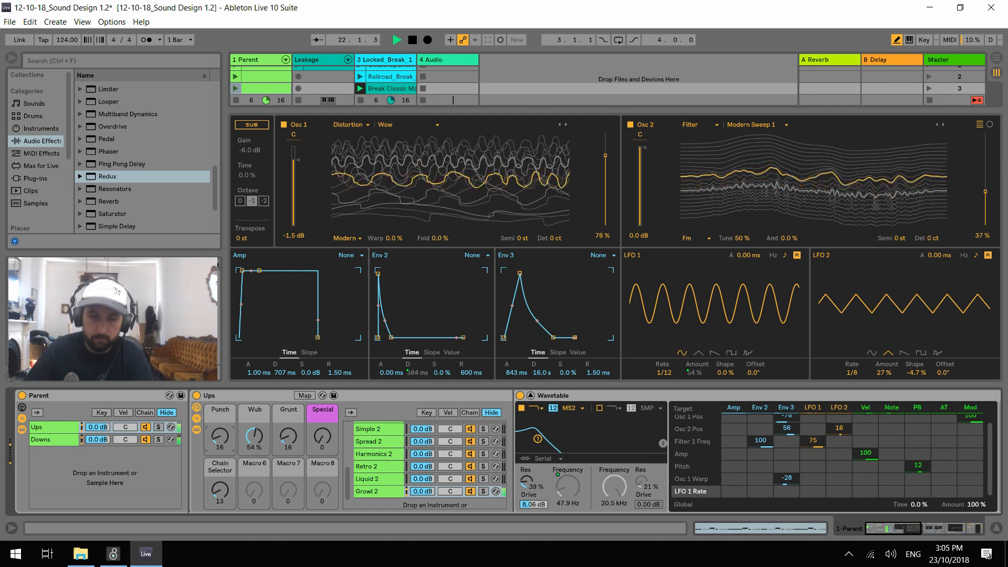
key(space)
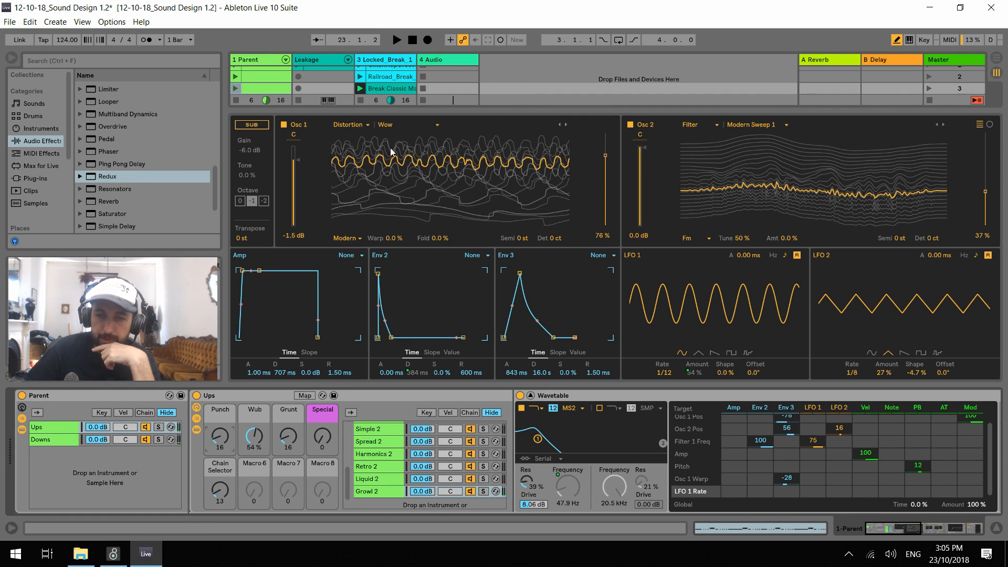
Switch Osc 2 off and browse Osc 1's wavetables during playback, stopping on Nasal in the Filter category
click(632, 125)
key(space)
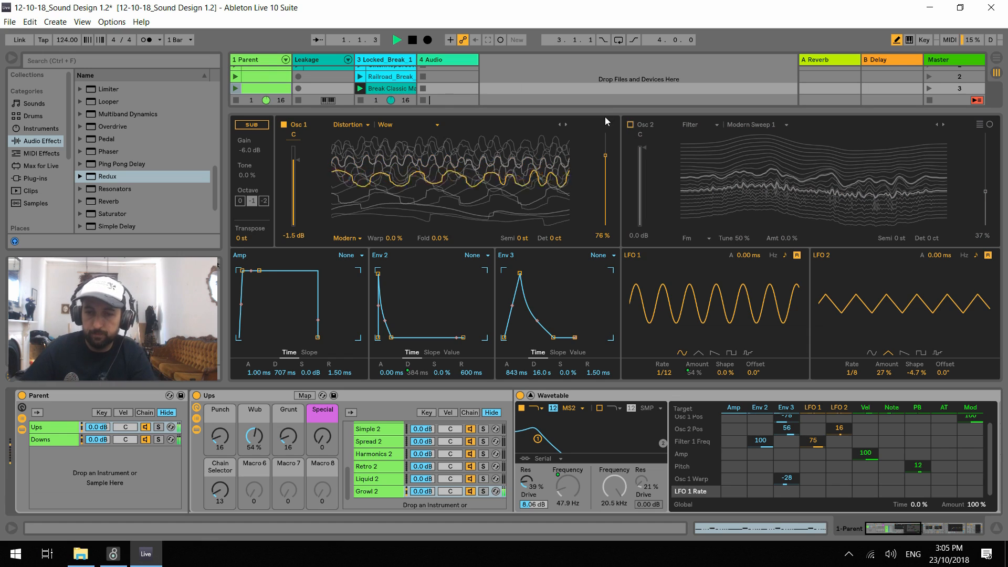
click(564, 124)
key(space)
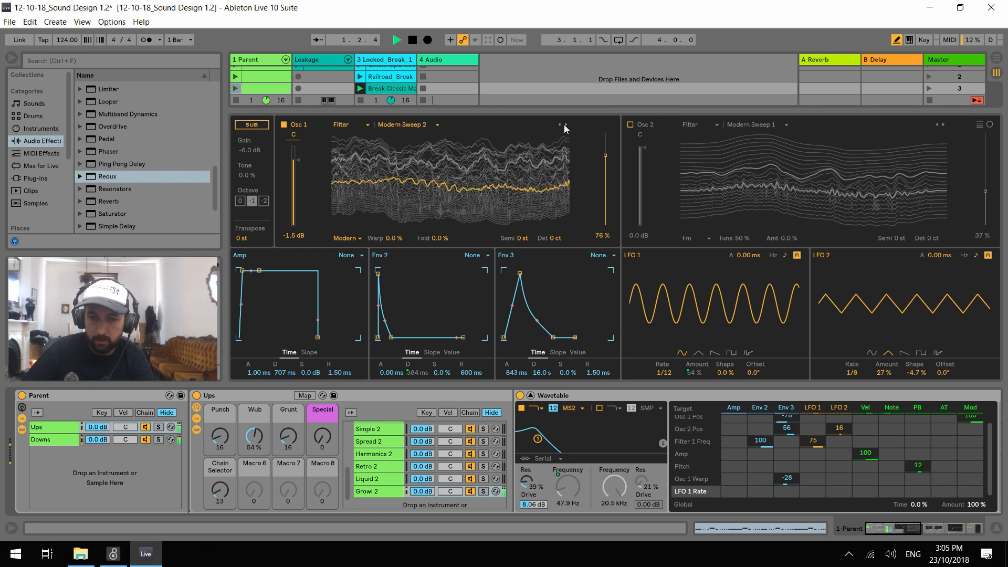
click(564, 125)
click(564, 125)
click(564, 124)
click(564, 124)
click(564, 125)
click(564, 125)
click(559, 126)
click(562, 125)
click(564, 124)
click(563, 124)
click(564, 124)
click(564, 125)
click(563, 123)
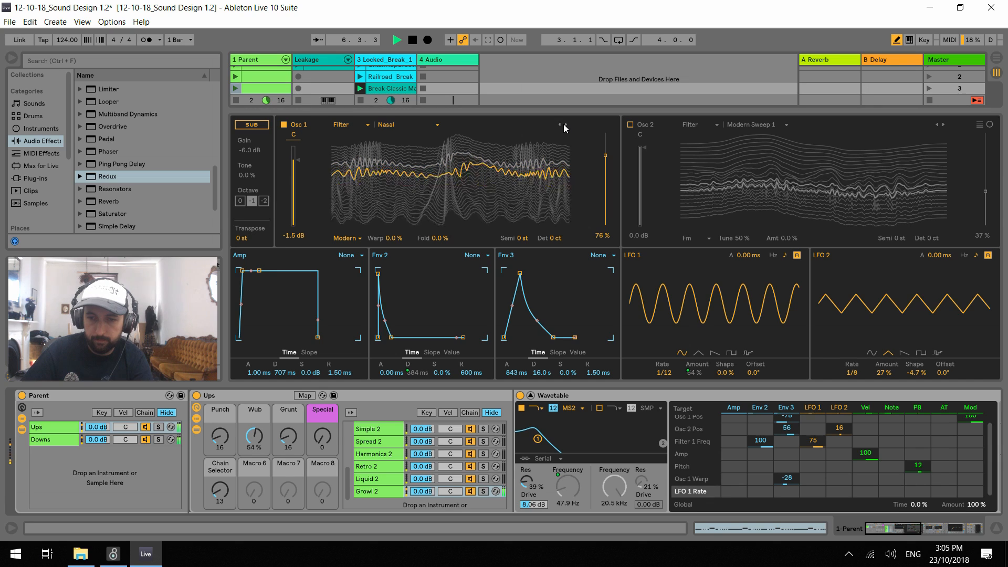
Return Wub to 0 % and Punch to 127, set Osc 1's position to 54 %, and try a -16 st transposition before resetting it
double_click(243, 435)
drag(219, 435, 219, 378)
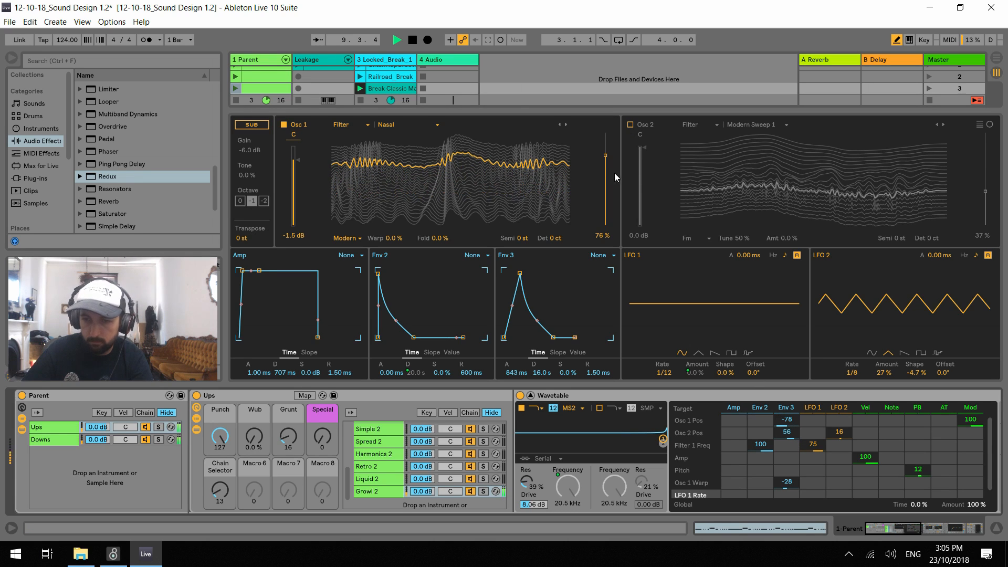
drag(607, 170, 607, 192)
drag(521, 238, 521, 263)
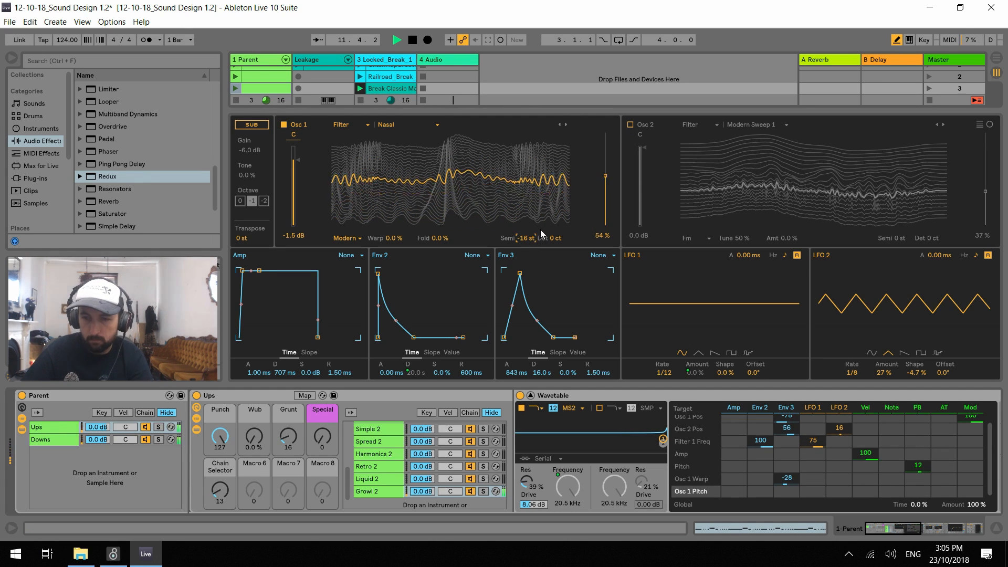
double_click(526, 238)
Change Osc 1's wavetable to Real Voice in the Formant category, with its position at 87 % and Warp at 1.6 %
click(565, 124)
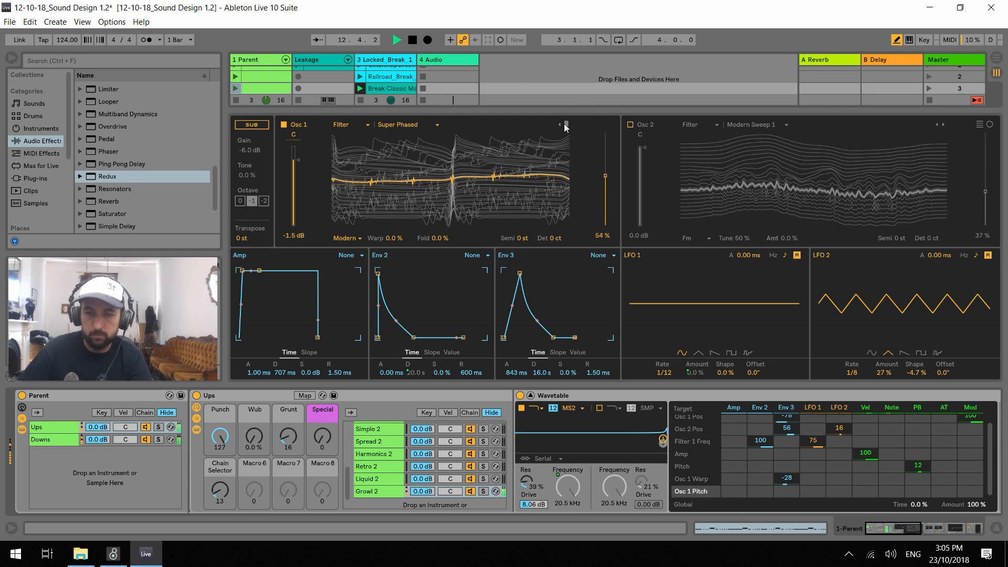
click(565, 125)
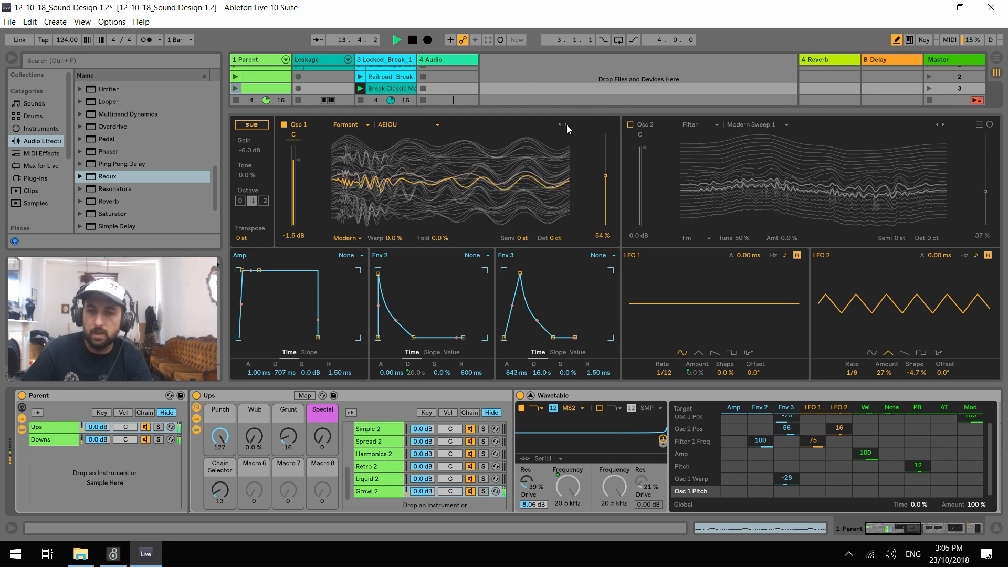
click(566, 124)
click(566, 125)
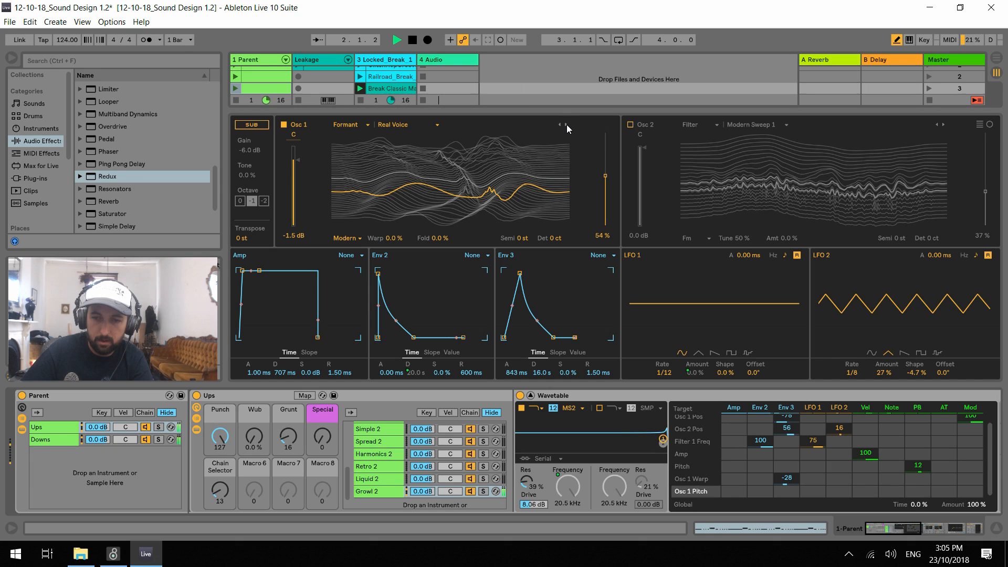
drag(605, 176, 605, 142)
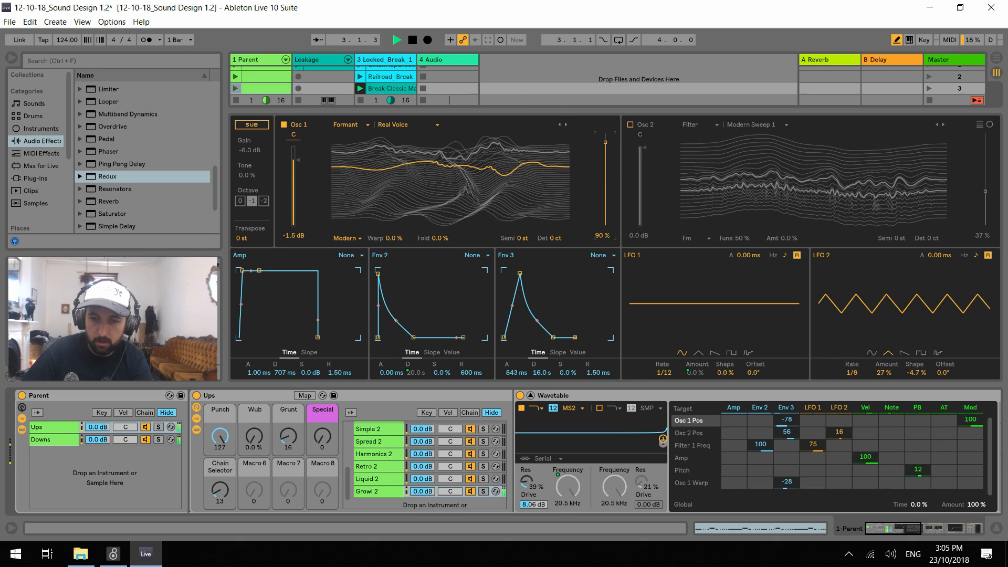
drag(395, 237, 417, 240)
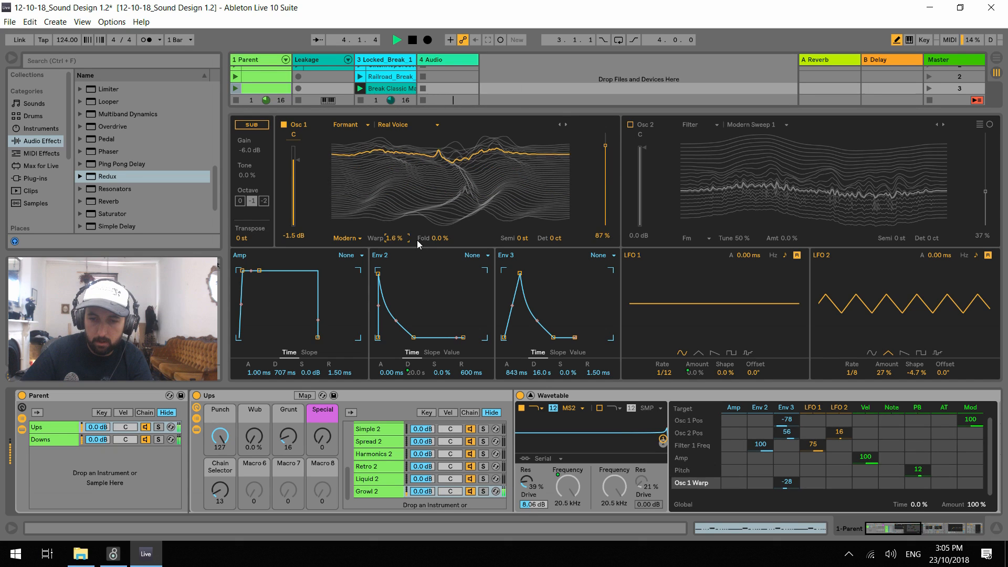
Browse onward through Osc 1's Formant wavetables to Sparkle Form and set its position to 54 %
click(566, 125)
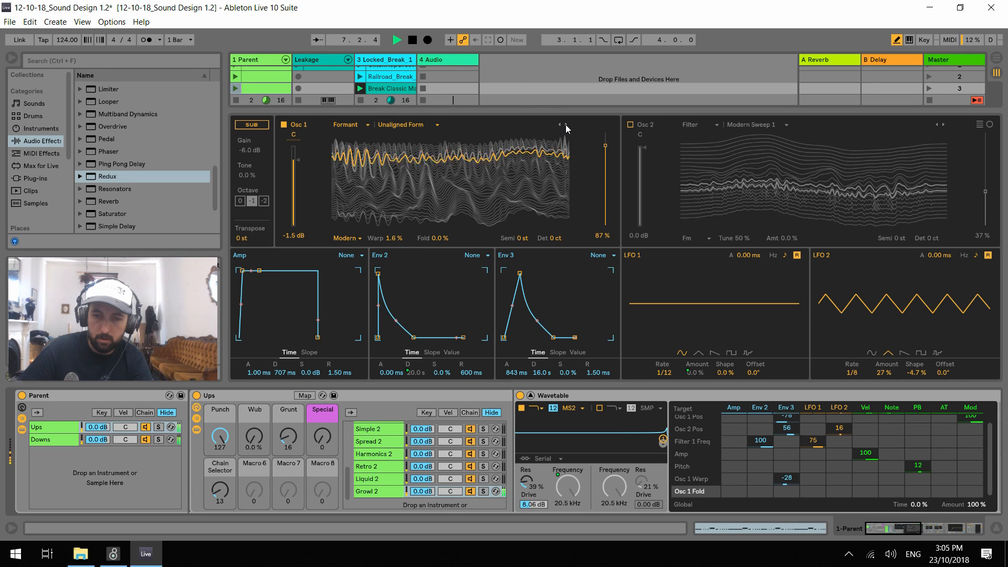
click(565, 125)
click(566, 124)
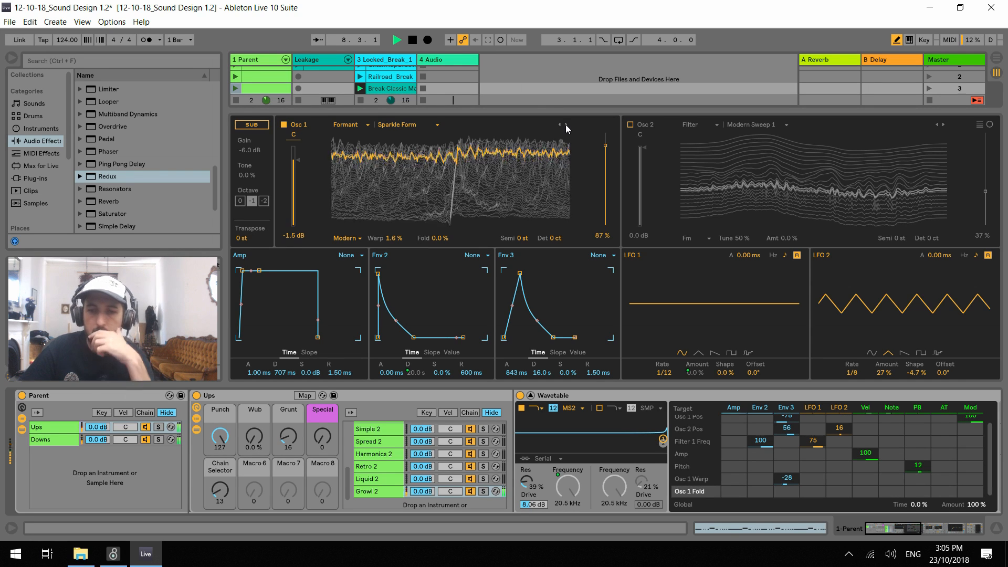
mouse_move(604, 157)
mouse_down()
mouse_move(605, 217)
mouse_move(605, 175)
mouse_up()
Set the Env 3 modulation of Osc 1 Pos to 91 and audition Osc 1 with its position at 16 %
key(space)
drag(781, 420, 782, 351)
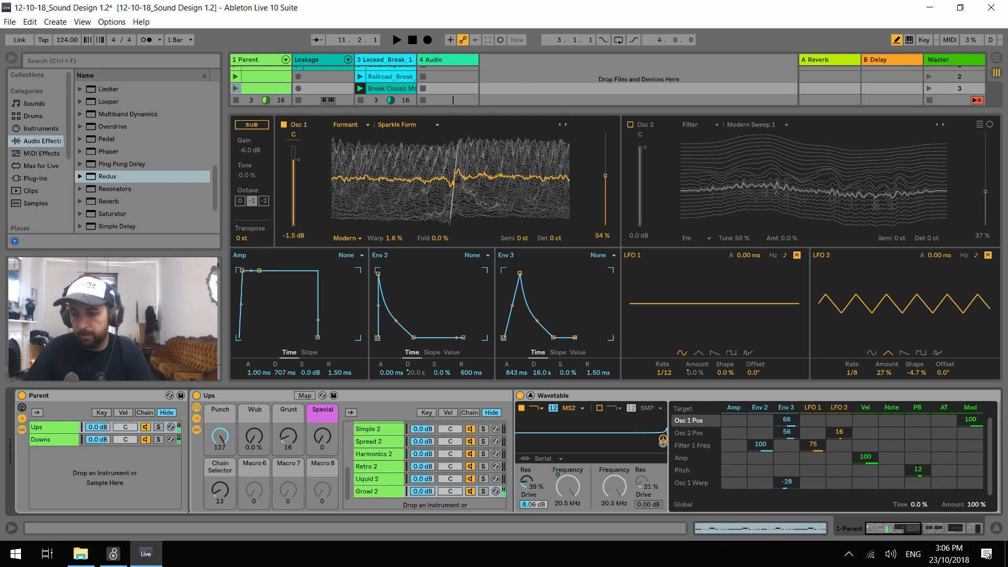
key(space)
drag(605, 176, 605, 210)
Switch Osc 2 on and try a -12 st transposition on Osc 1 during playback
click(631, 125)
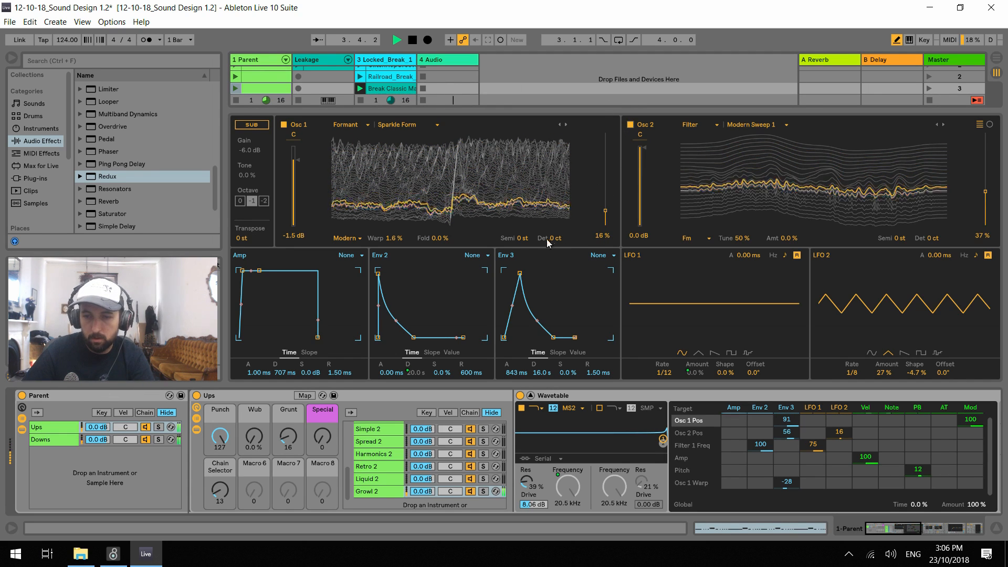
click(523, 239)
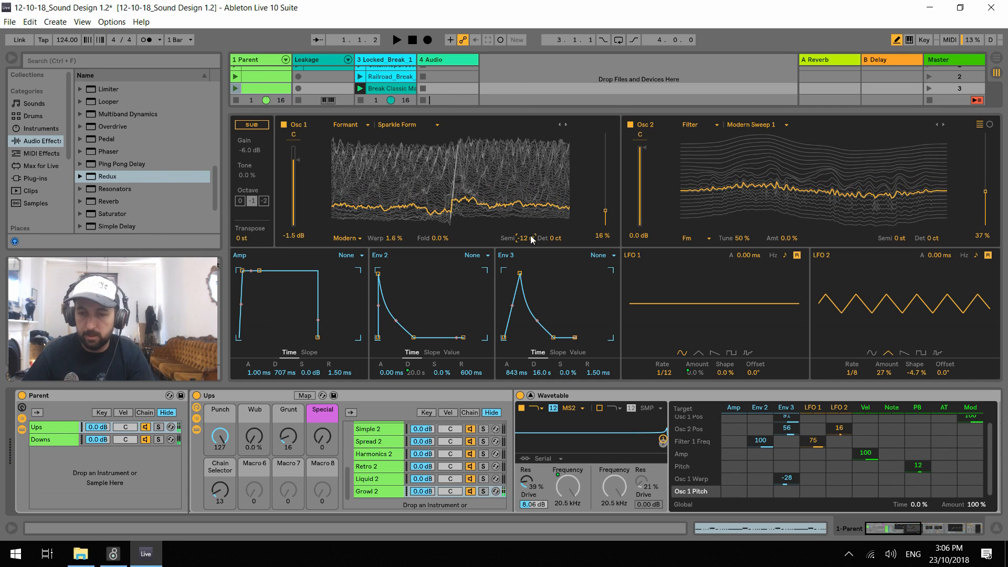
key(space)
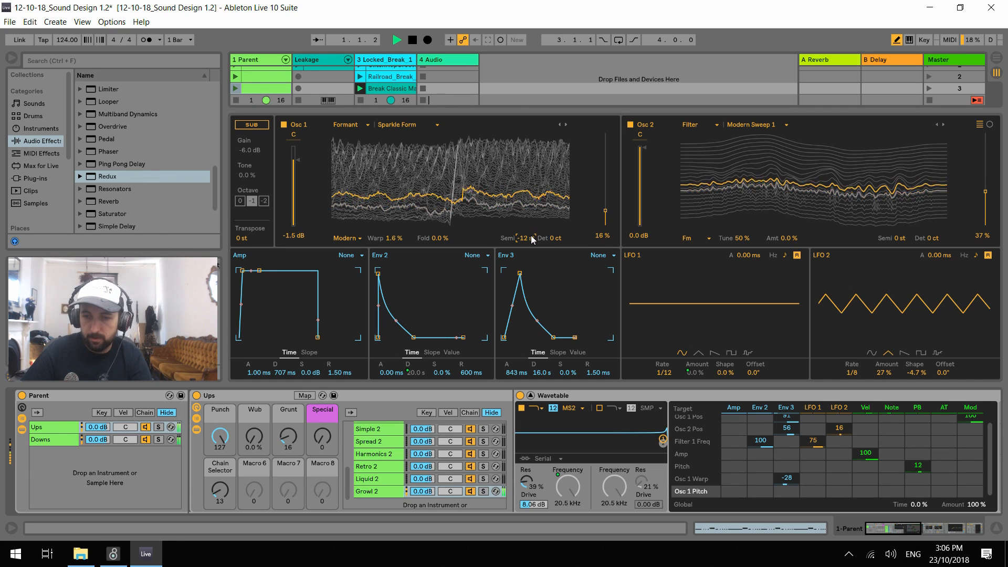
Audition further Osc 1 wavetables through the Formant category, stopping on Sines 4 in the Harmonics category
click(566, 125)
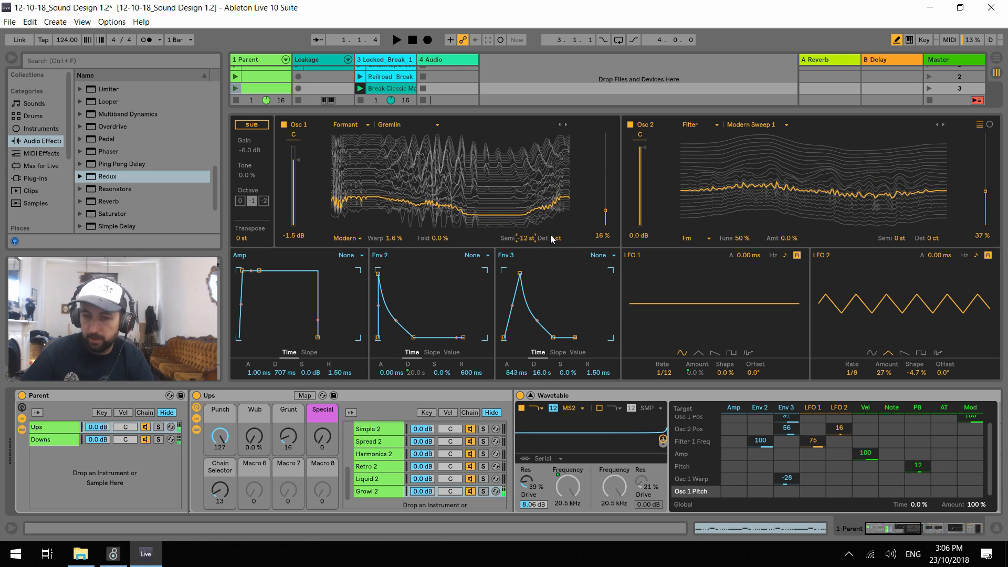
click(566, 125)
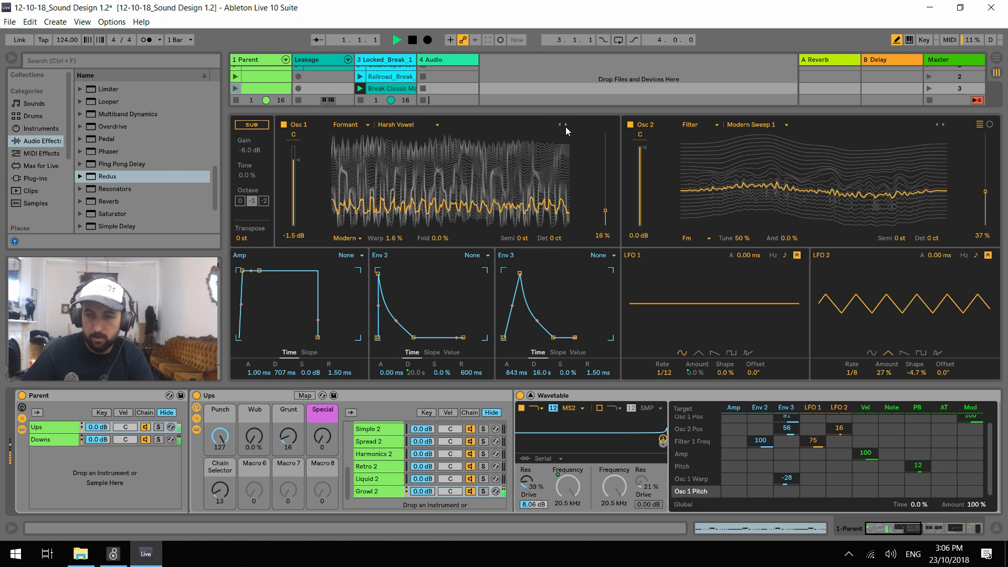
click(566, 125)
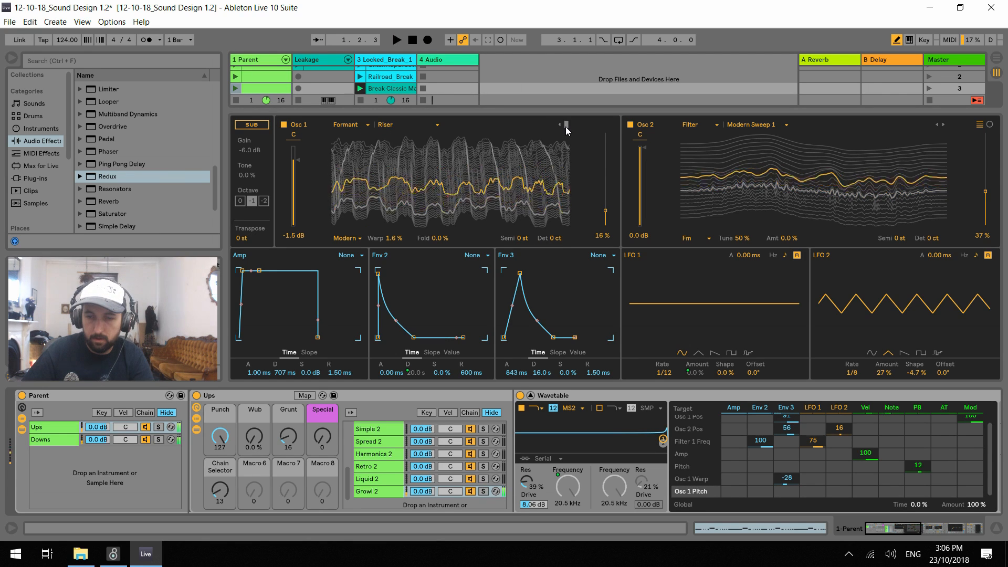
click(566, 125)
click(566, 127)
click(565, 128)
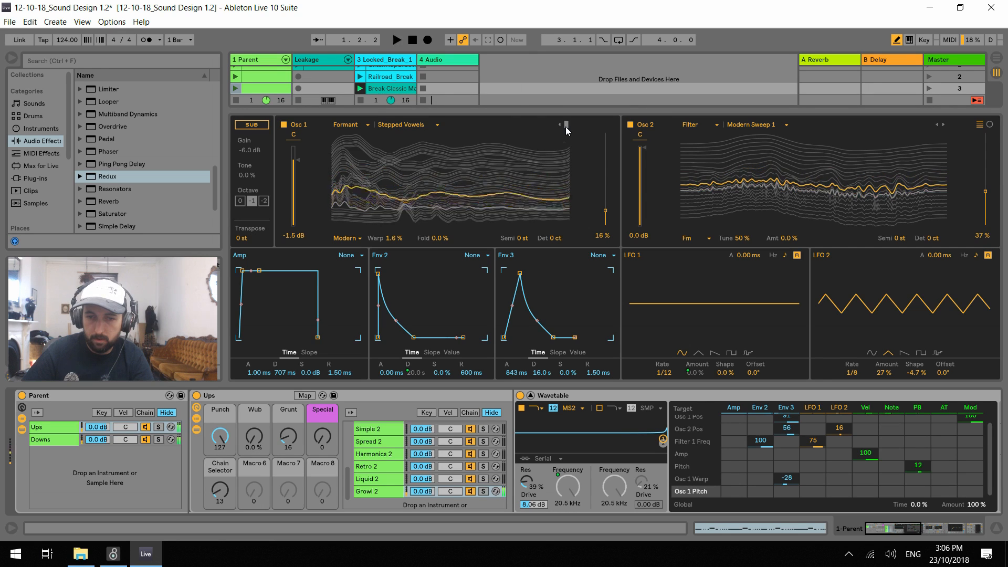
click(566, 127)
click(566, 127)
click(565, 127)
click(565, 127)
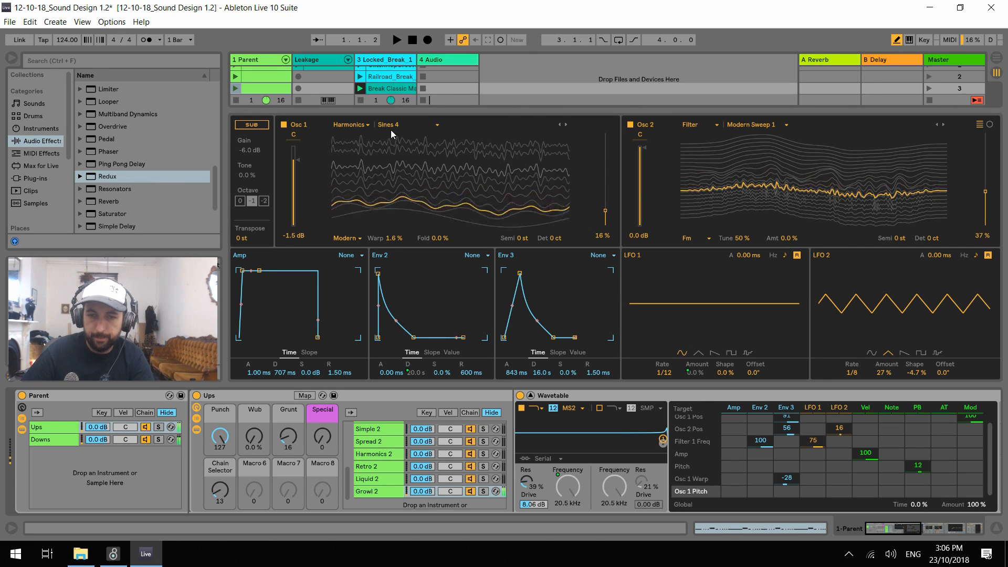
Switch Osc 1 to the Noise category and audition its wavetables during playback, stopping on Applause
click(361, 127)
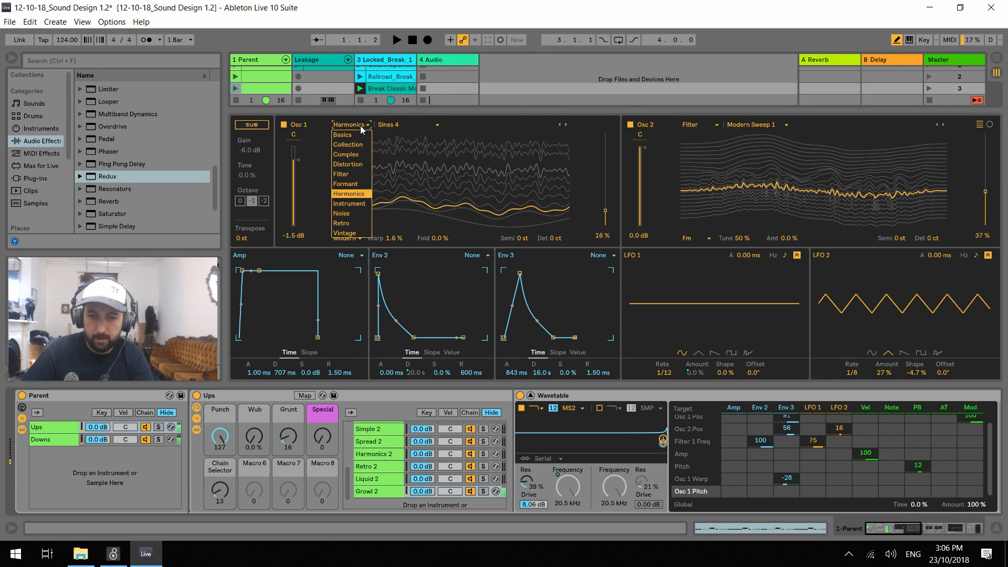
click(357, 215)
key(space)
click(566, 126)
click(565, 125)
click(566, 125)
click(565, 125)
click(566, 125)
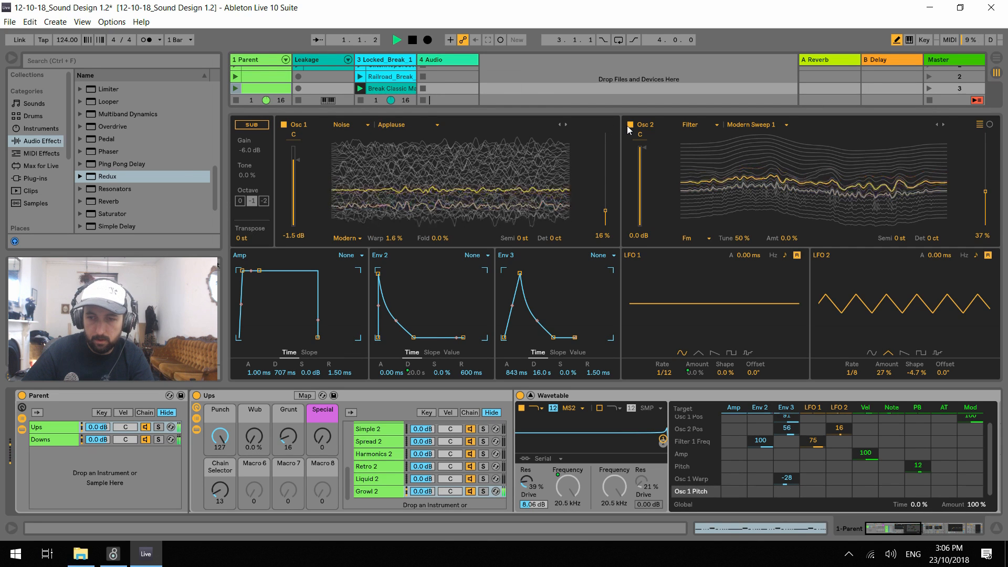
Switch Osc 2 off and continue through Osc 1's Noise wavetables, stopping on Bad Bits
click(568, 125)
click(565, 125)
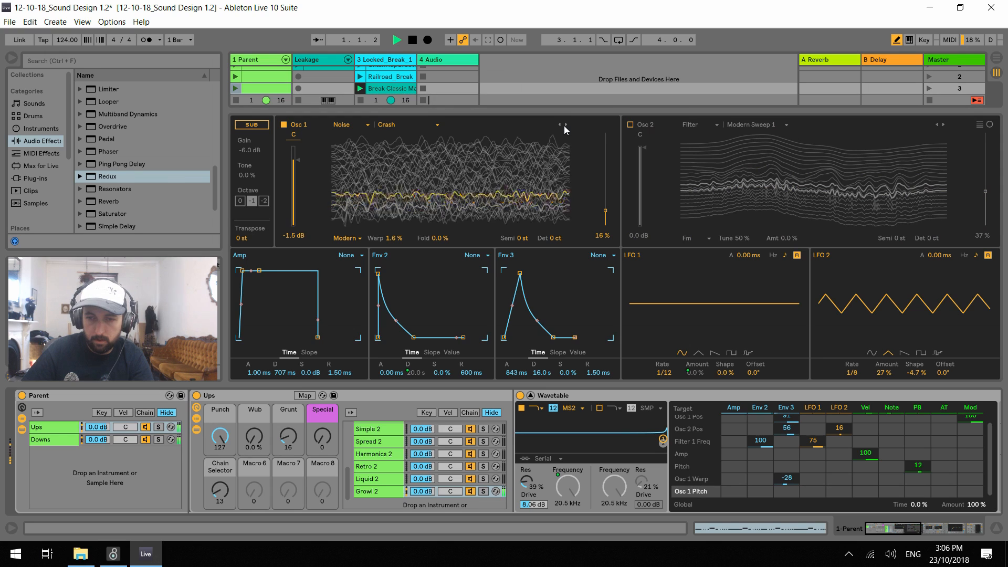
click(566, 125)
click(565, 125)
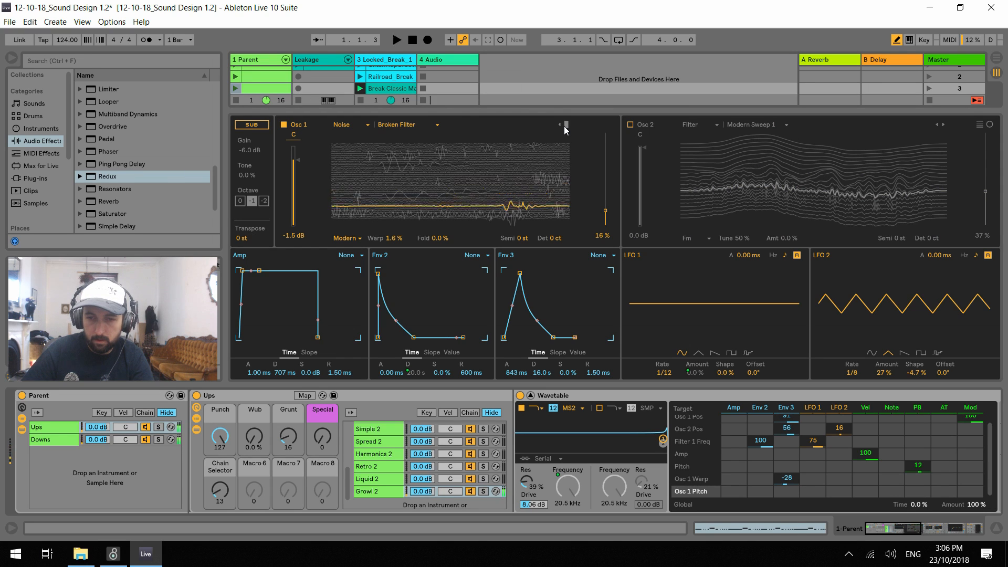
click(565, 125)
click(566, 126)
click(565, 126)
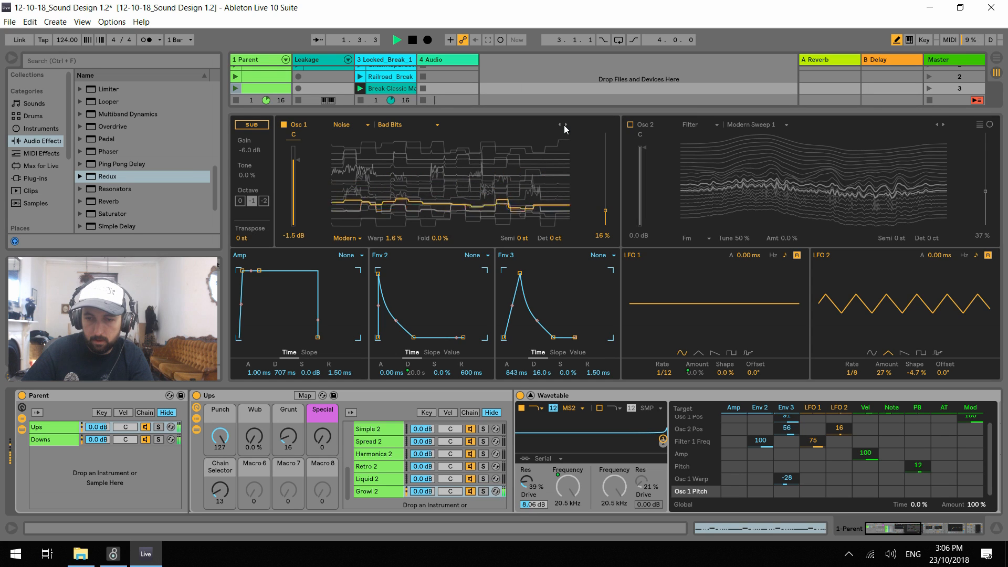
Audition Bad Bits with Osc 1's position at 5.0 % and Punch at 39, comparing it with Osc 2 on and off
drag(606, 210, 605, 222)
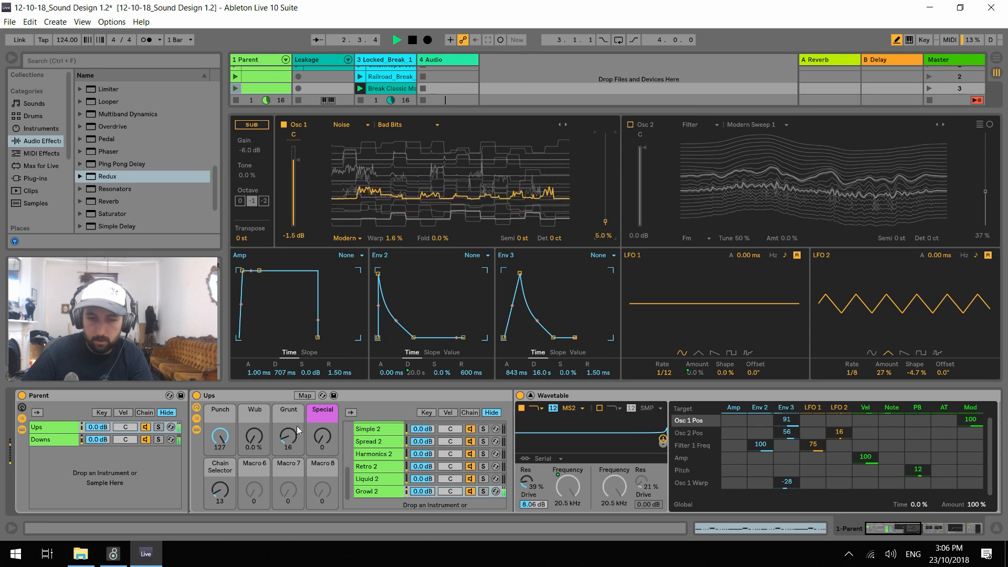
drag(220, 437, 220, 496)
drag(255, 436, 258, 483)
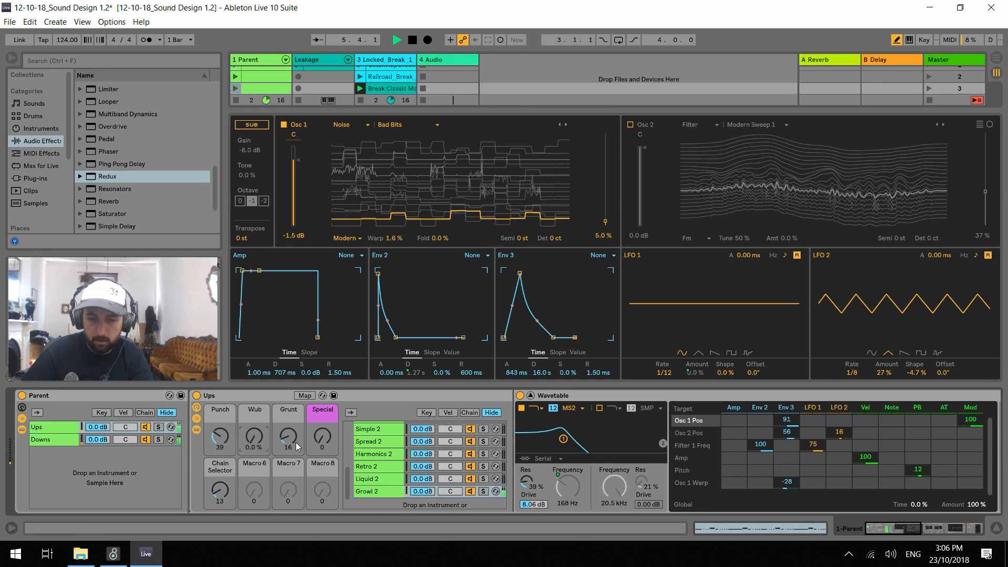
click(630, 125)
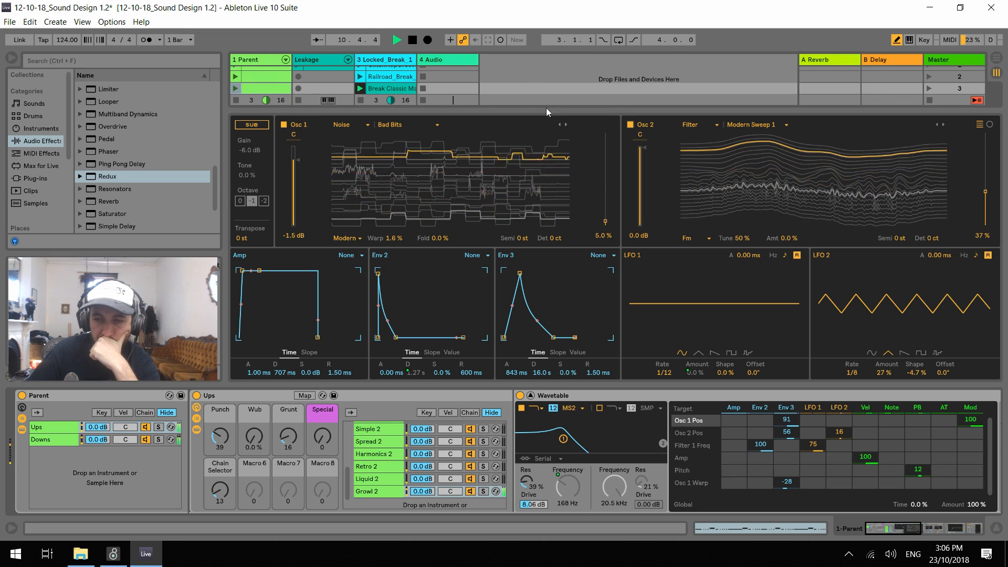
click(630, 125)
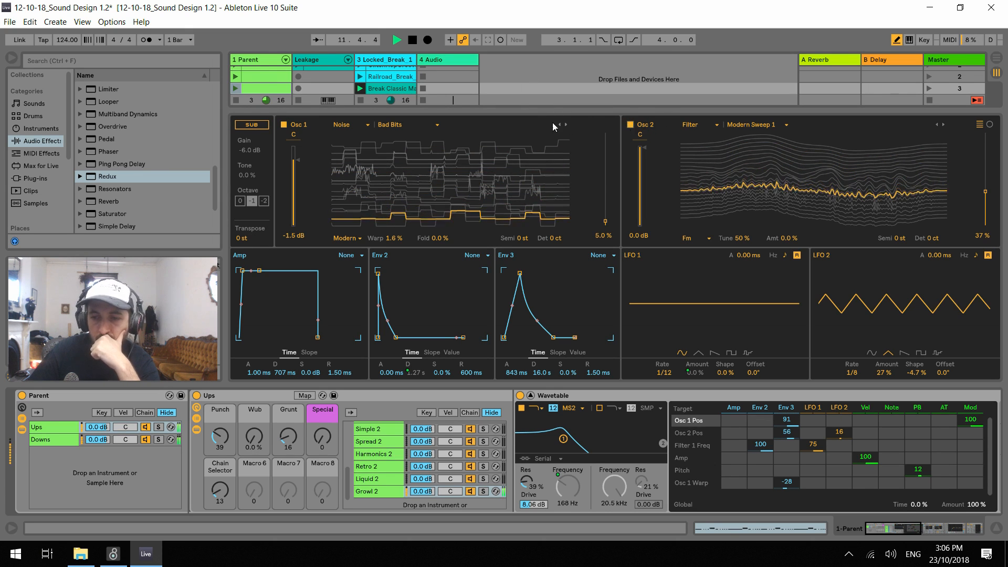
Browse Osc 1's wavetables to Harmonics 1 in the Retro category and set its position to 17 %
click(565, 124)
click(564, 125)
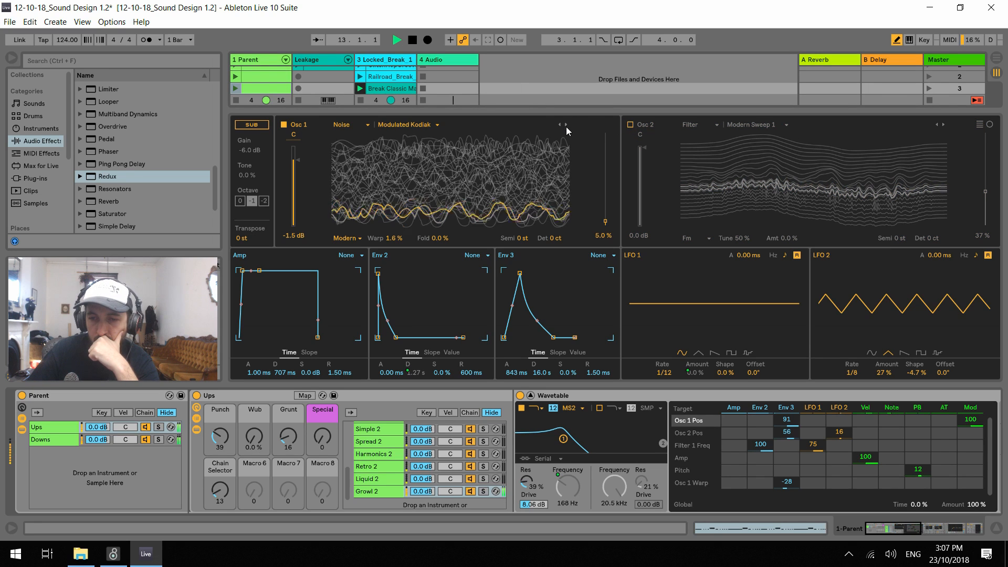
click(564, 125)
click(564, 125)
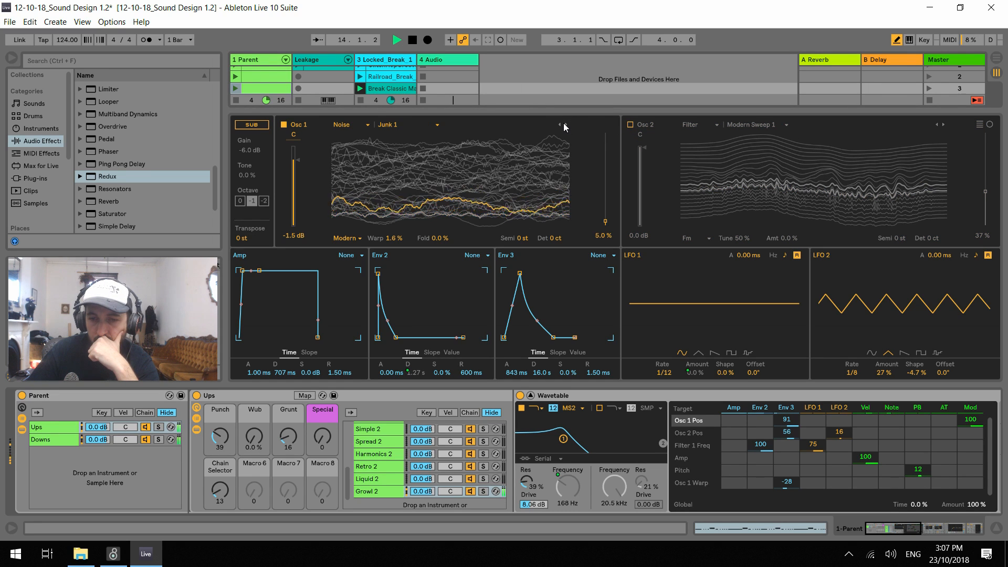
click(564, 125)
click(564, 124)
click(565, 125)
click(565, 125)
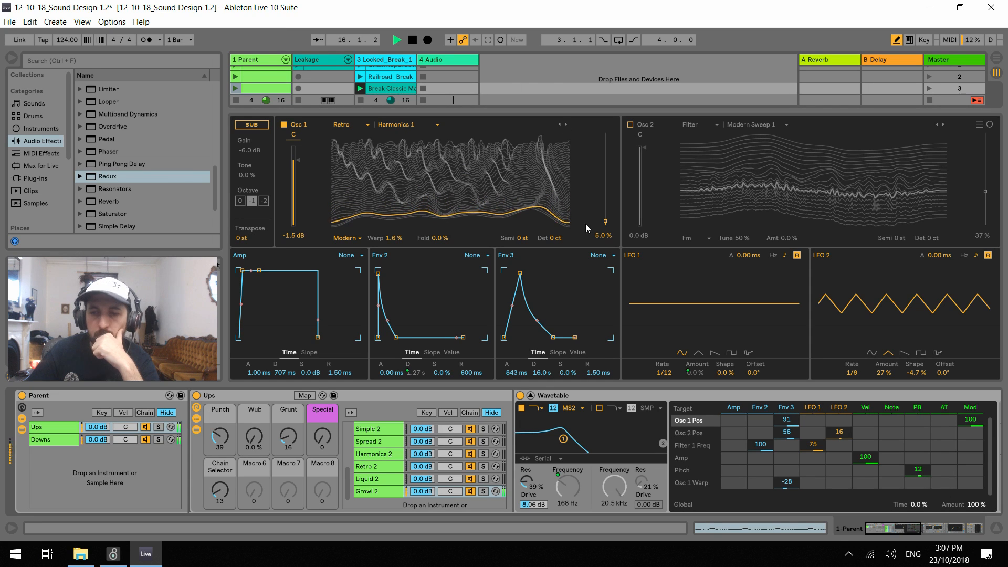
drag(605, 207, 605, 211)
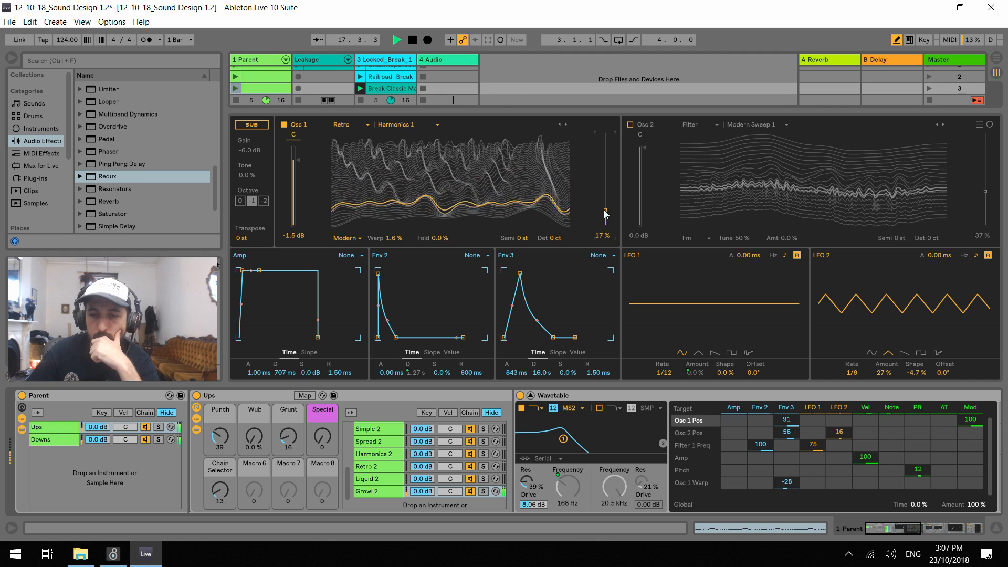
Try transposing Osc 1 by -12 st with the Harmonics 1 wavetable
click(520, 240)
text(-12)
key(Return)
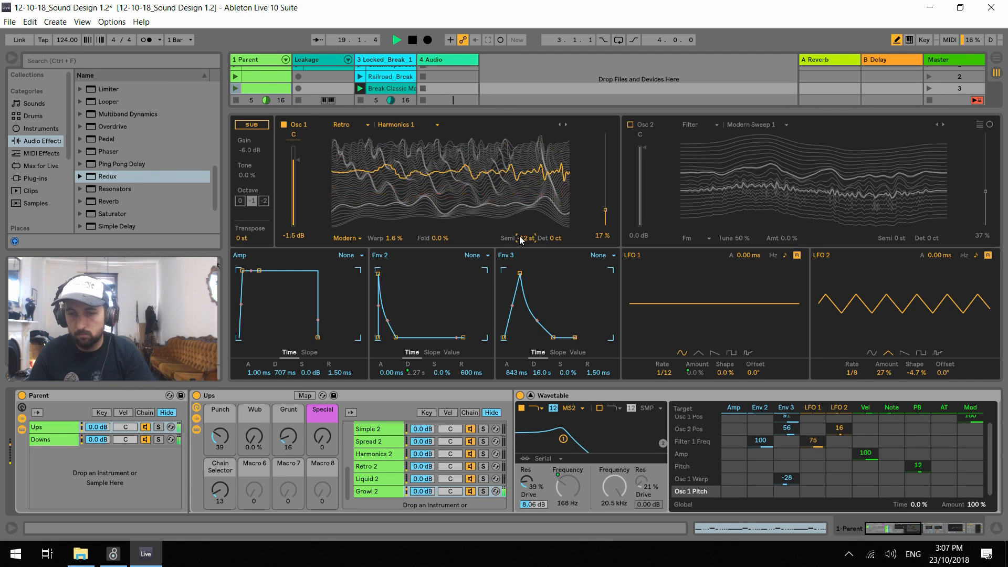
Switch Osc 2 back on and lower the Punch macro to 21
click(631, 125)
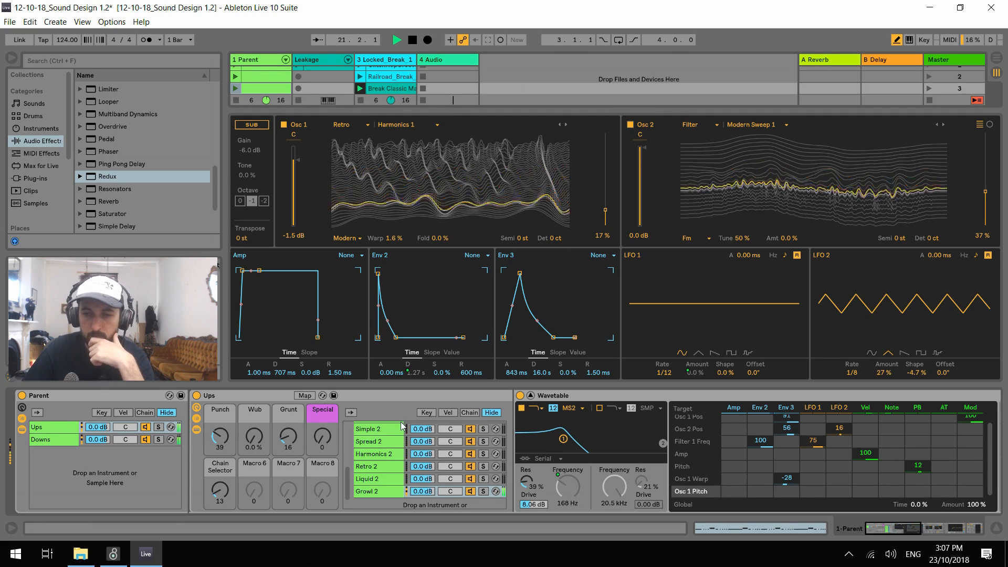
drag(227, 438, 227, 447)
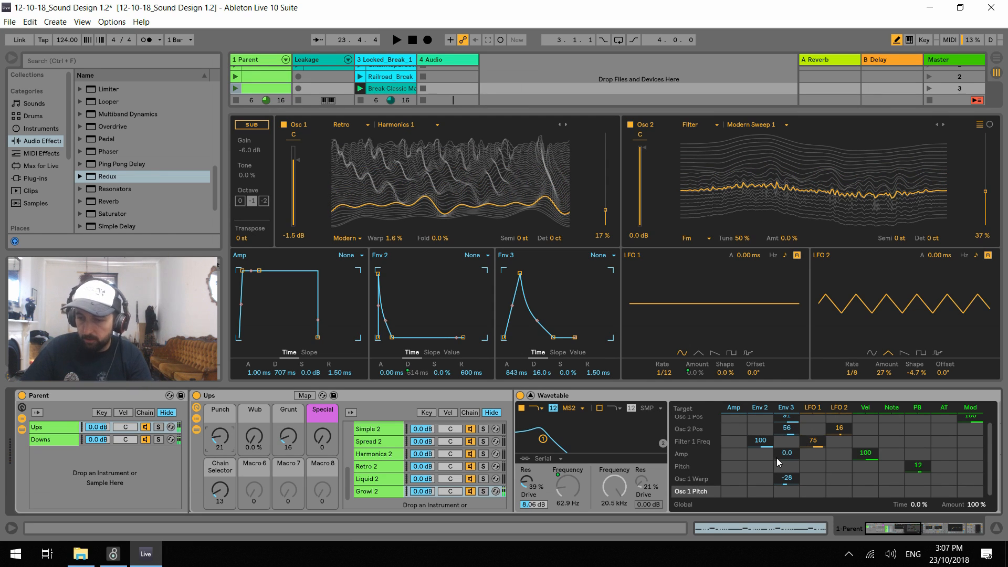
Set the Env 3 modulation of Filter 1 Freq to 64 and raise the Punch macro to 77 during playback
scroll(789, 470, up, 1)
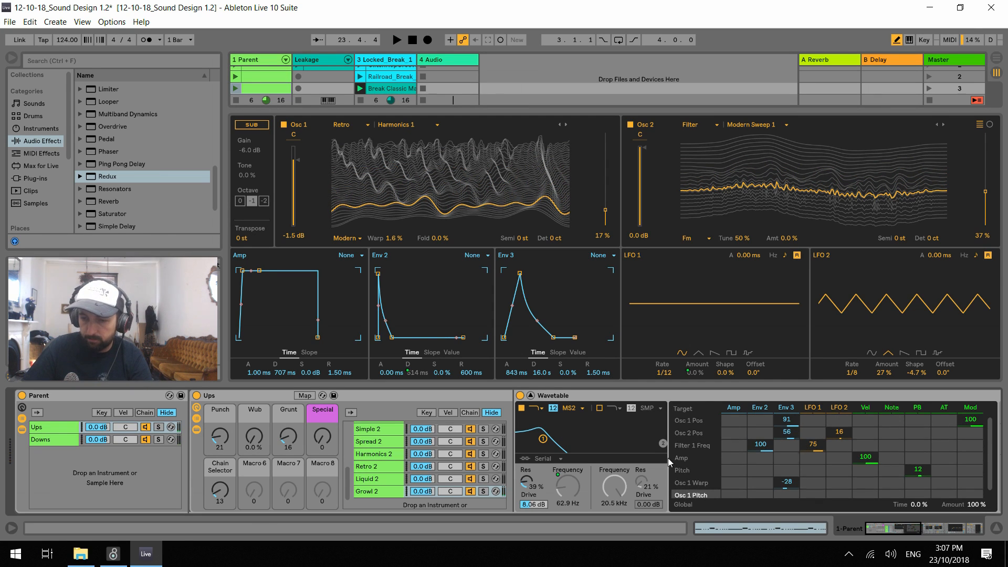
click(572, 483)
key(space)
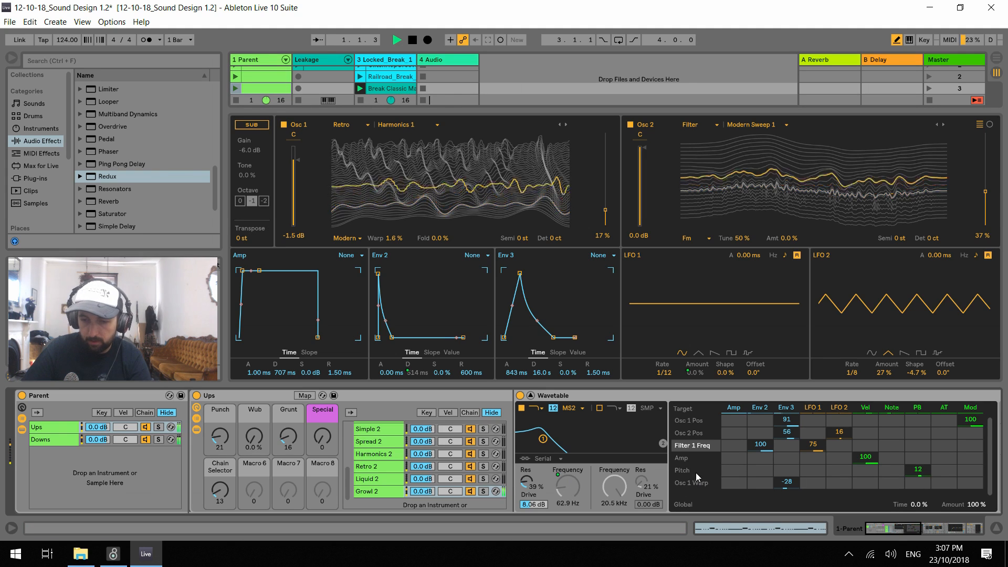
click(822, 456)
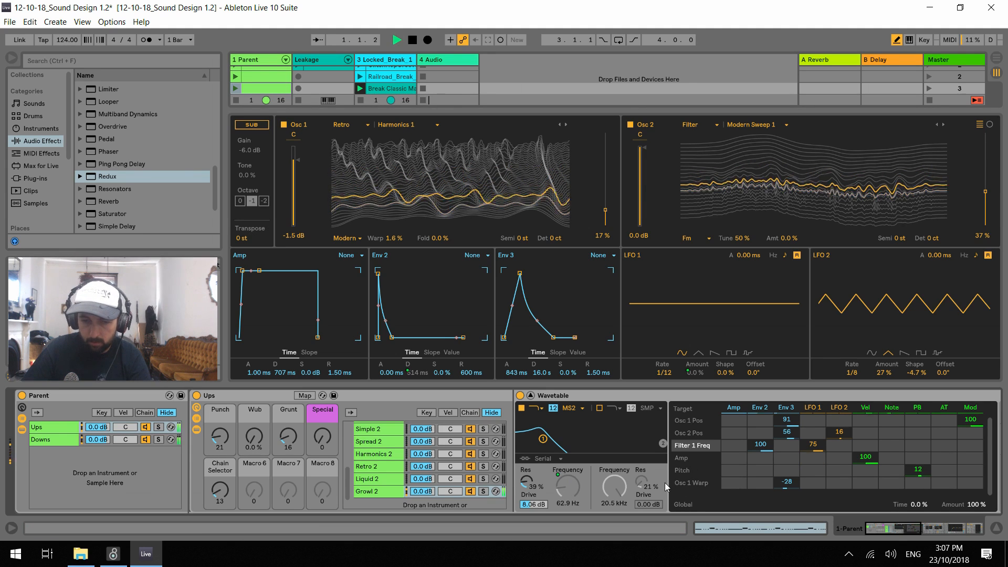
key(space)
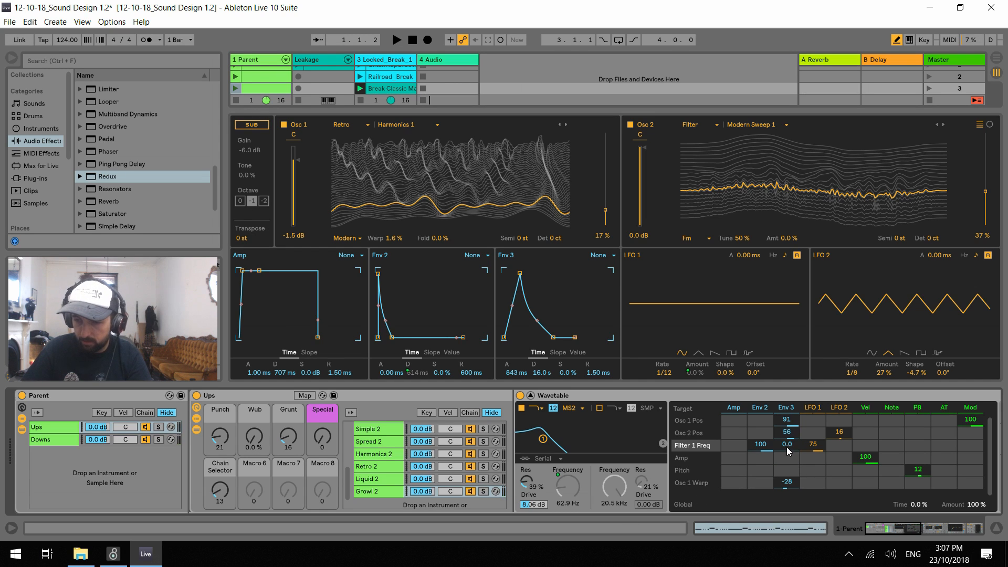
click(810, 469)
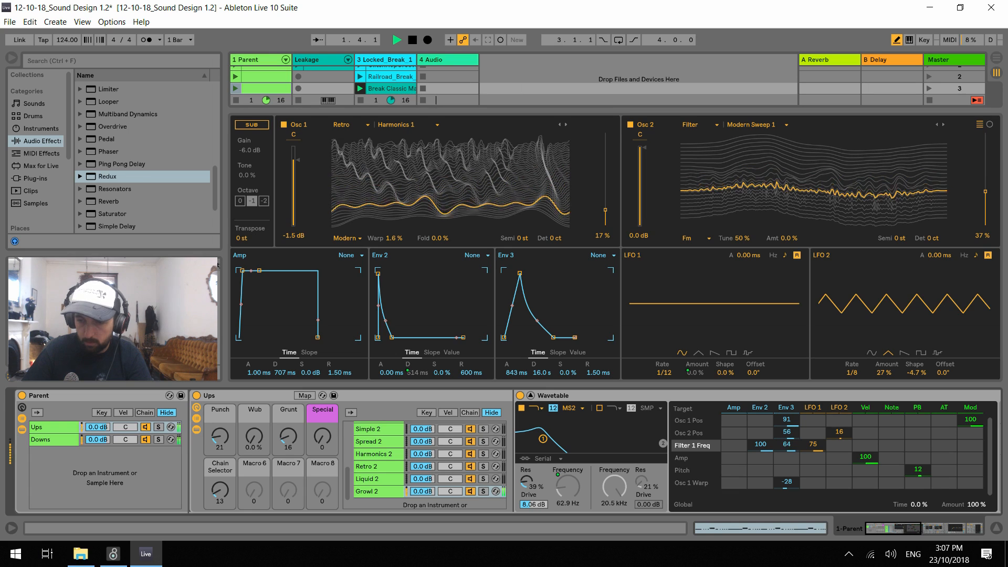
drag(220, 437, 220, 407)
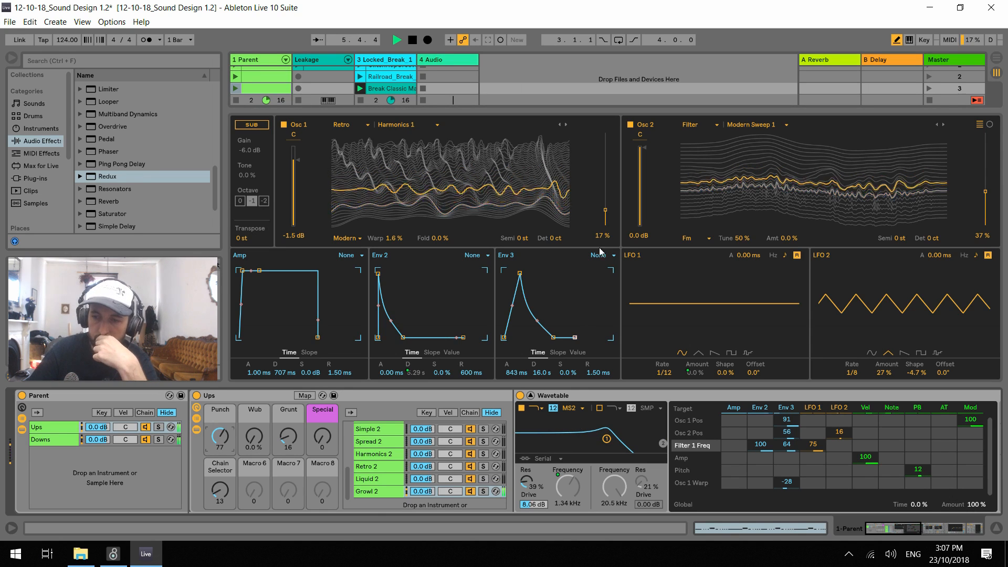
Set the Size of the Reverb after the Growl 2 Wavetable to 1.48
drag(901, 528, 921, 529)
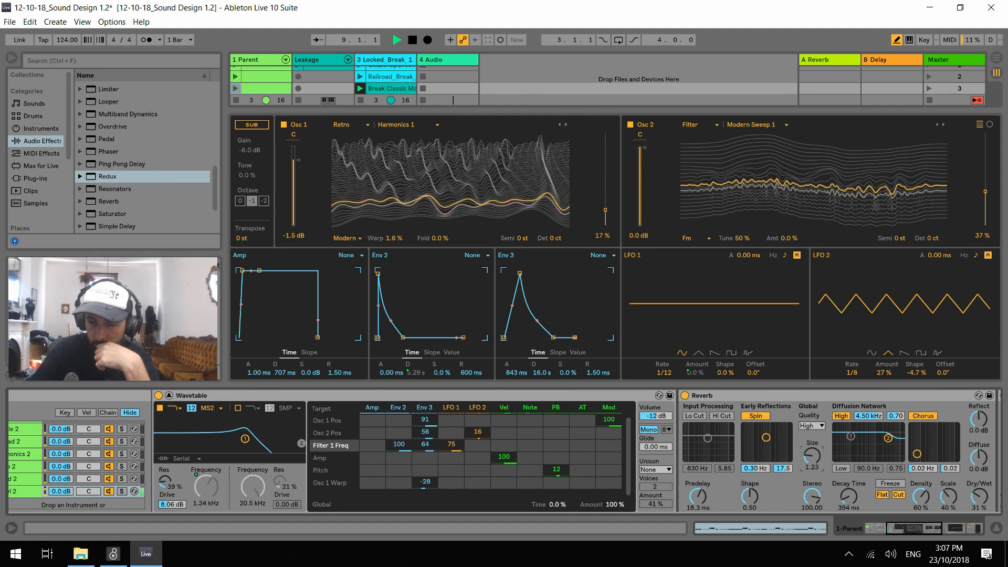
drag(802, 457, 804, 444)
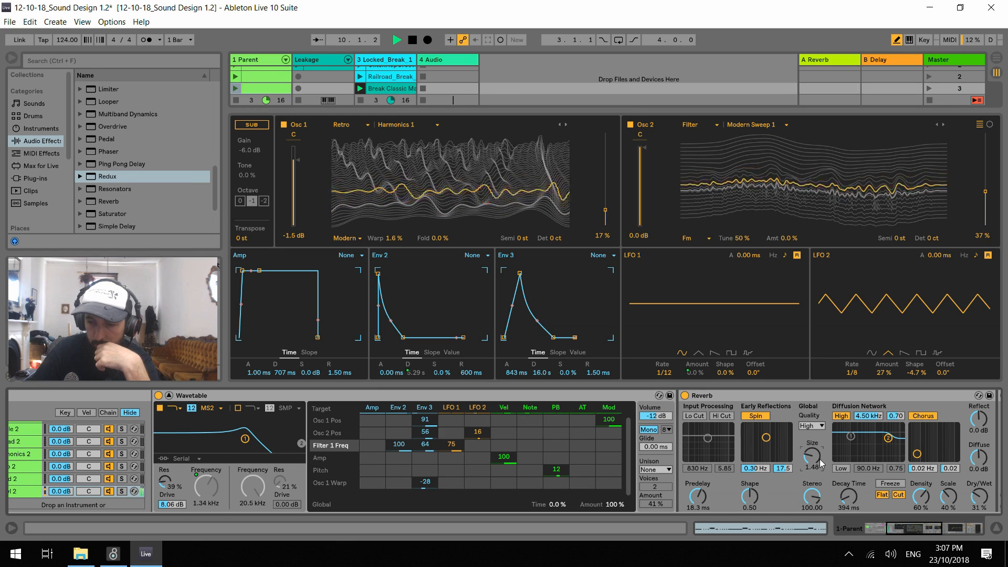
Undo the last Reverb Size change, stop playback and delete the Reverb from the Growl 2 chain
key(ctrl+z)
key(space)
click(815, 399)
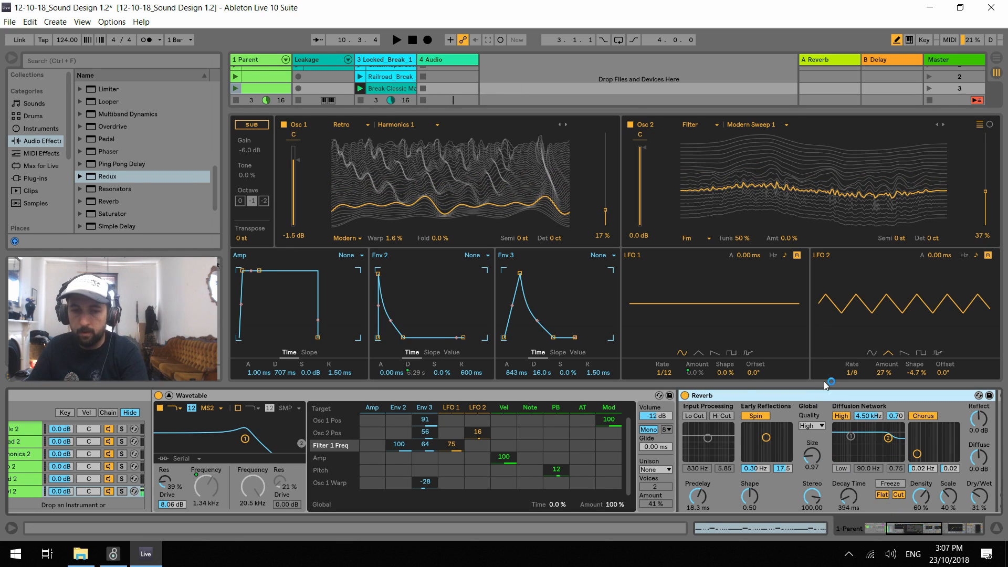
key(Delete)
Insert an Erosion effect from the audio effects right after the Growl 2 Wavetable and unfold the Phaser behind it
scroll(152, 152, up, 3)
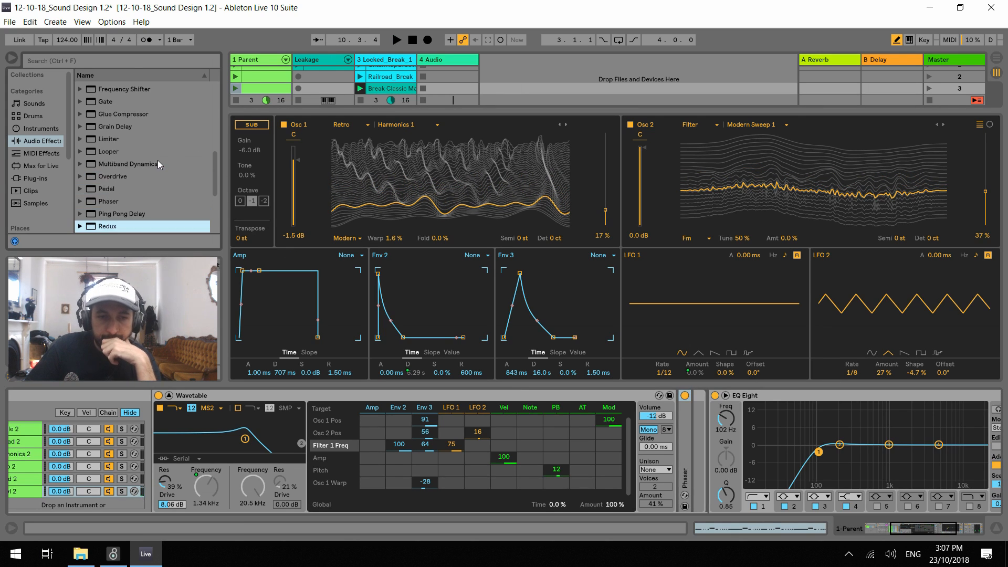
scroll(158, 164, down, 3)
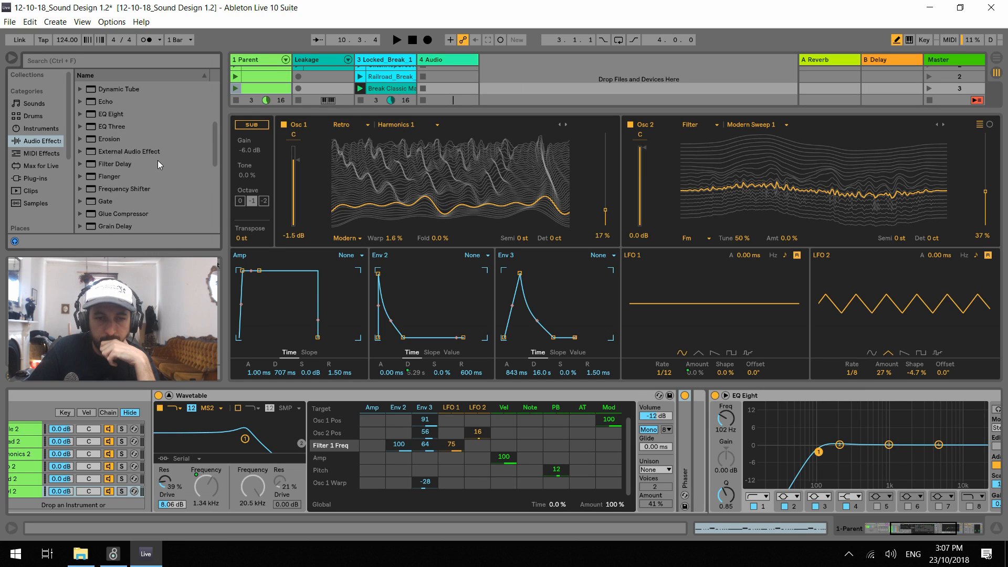
scroll(145, 173, up, 4)
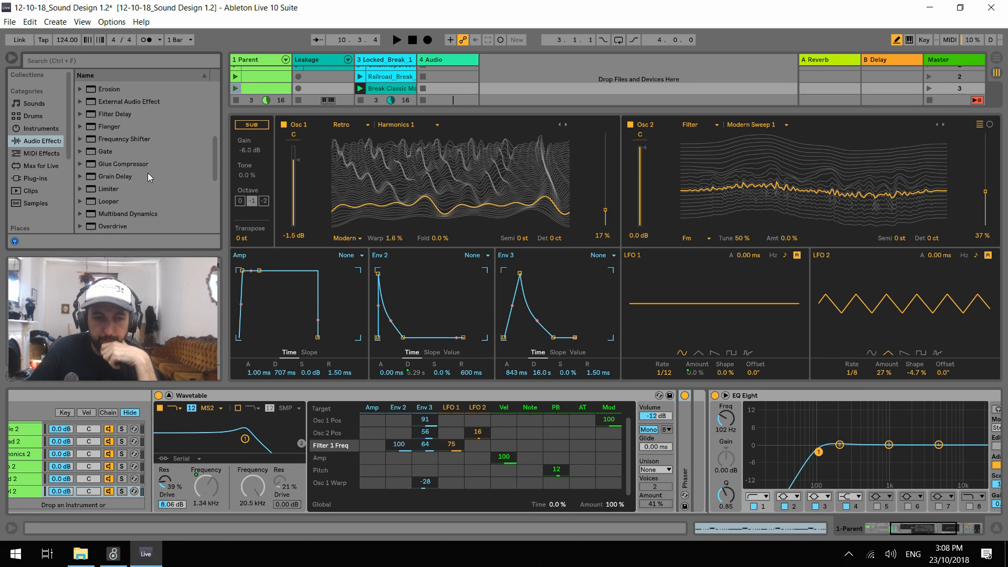
mouse_move(102, 138)
mouse_down()
mouse_move(645, 320)
mouse_move(675, 444)
mouse_up()
double_click(793, 440)
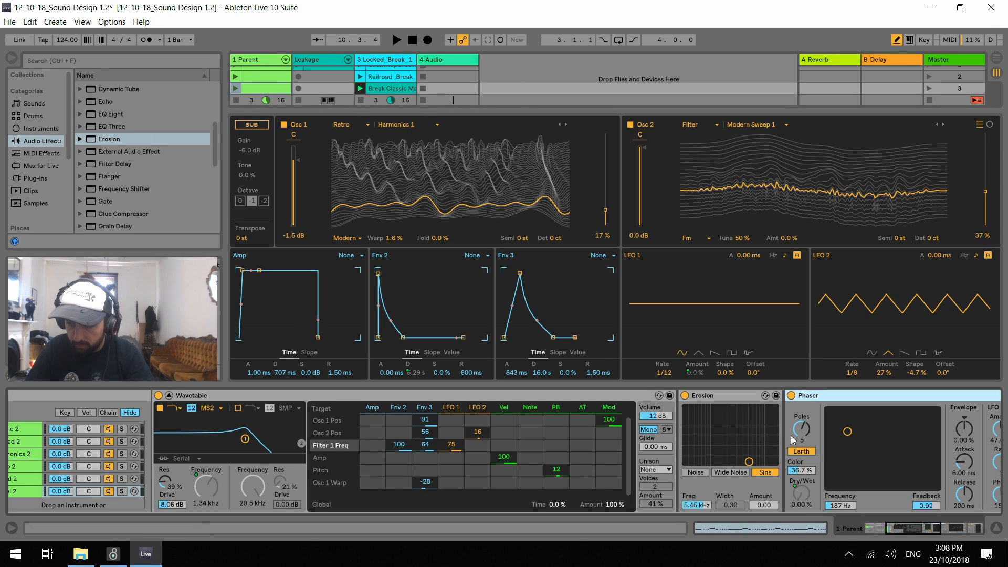
Fold the Growl 2 Wavetable and, during playback, switch the Phaser to Space with 2 poles and a 73.0 % LFO Amount
drag(892, 528, 897, 528)
key(space)
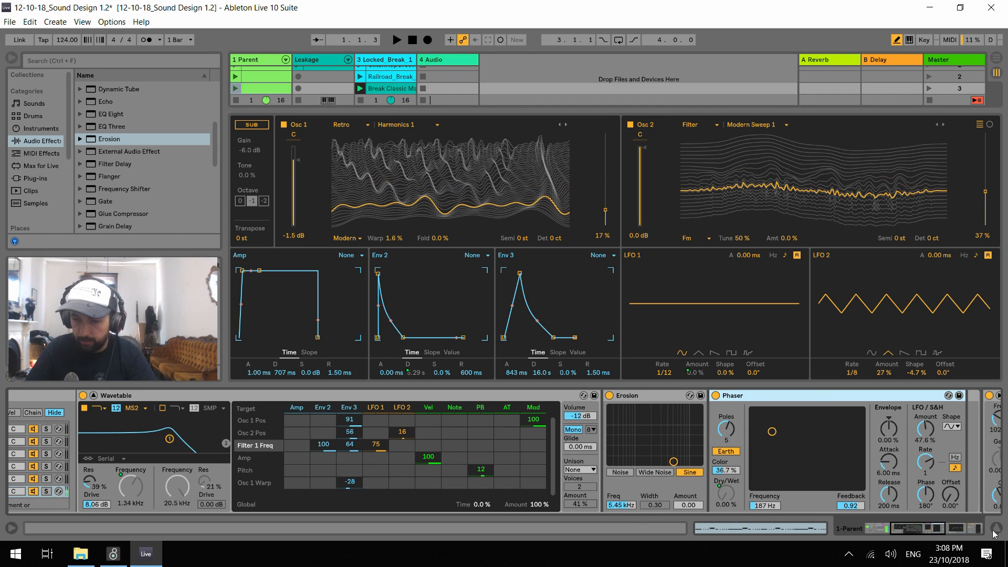
drag(922, 531, 896, 530)
key(space)
double_click(562, 398)
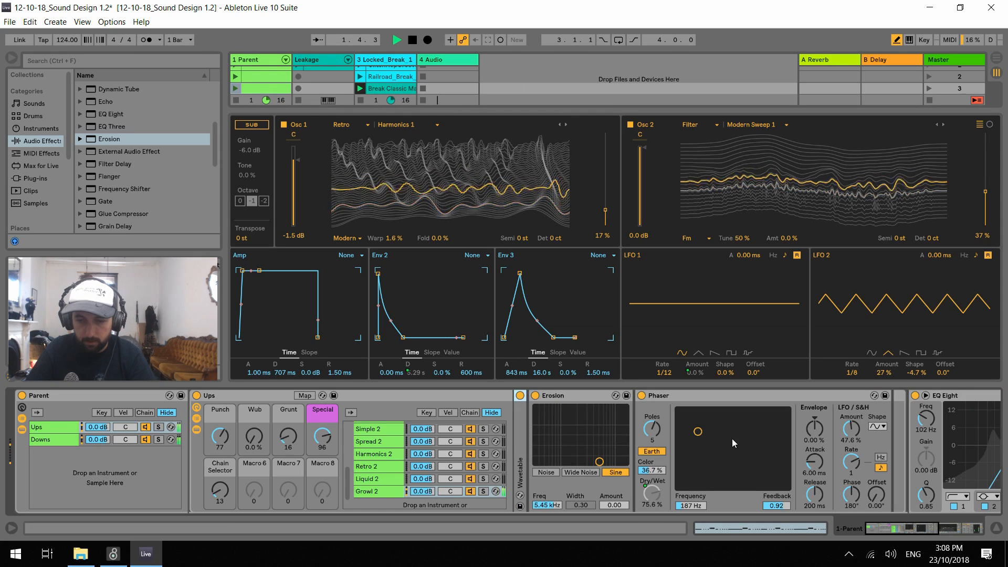
drag(680, 476, 700, 471)
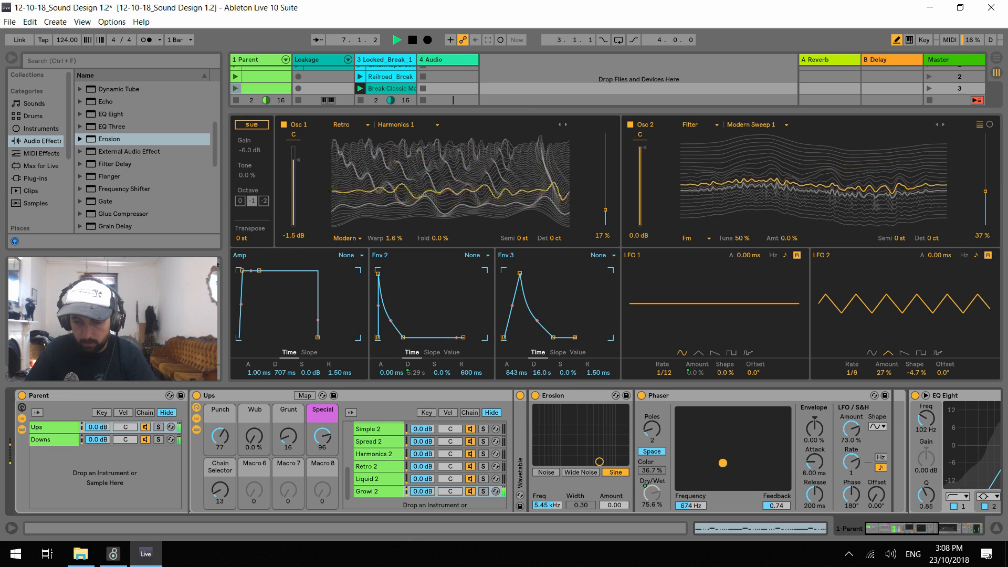
Set the Phaser's LFO Rate to 1/6, Frequency to 481 Hz and Feedback to 0.69, with the rising ramp LFO shape
drag(851, 462, 851, 517)
drag(851, 462, 851, 453)
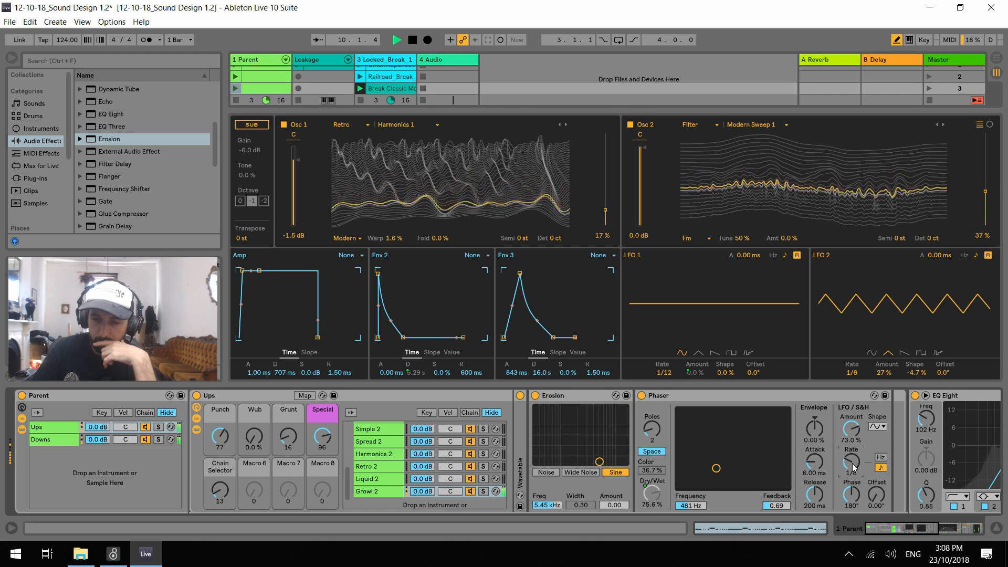
click(878, 427)
click(877, 466)
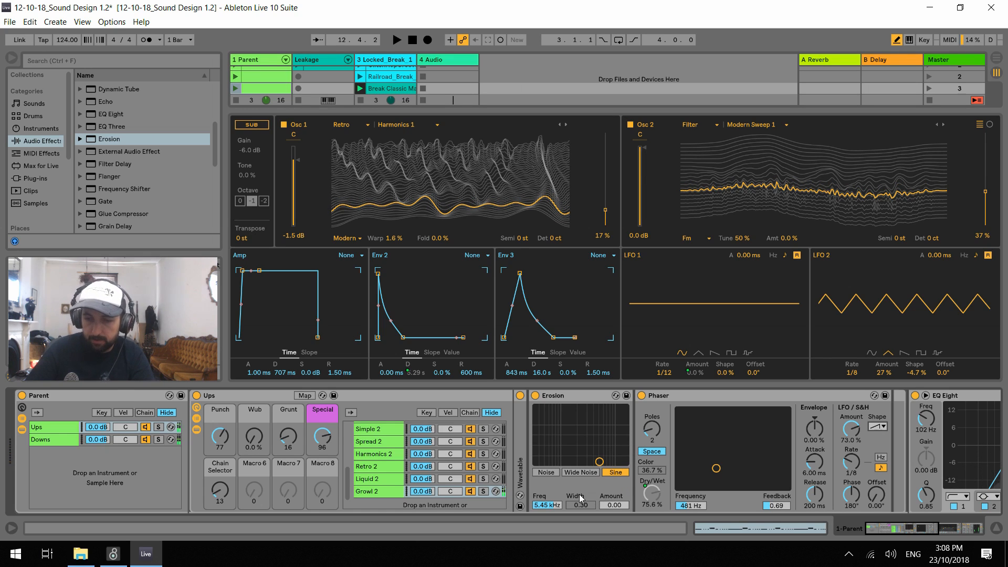
Map the Erosion Amount to the Grunt macro of the Ups rack
key(space)
mouse_move(617, 507)
mouse_down()
mouse_move(617, 467)
mouse_move(616, 508)
mouse_up()
key(space)
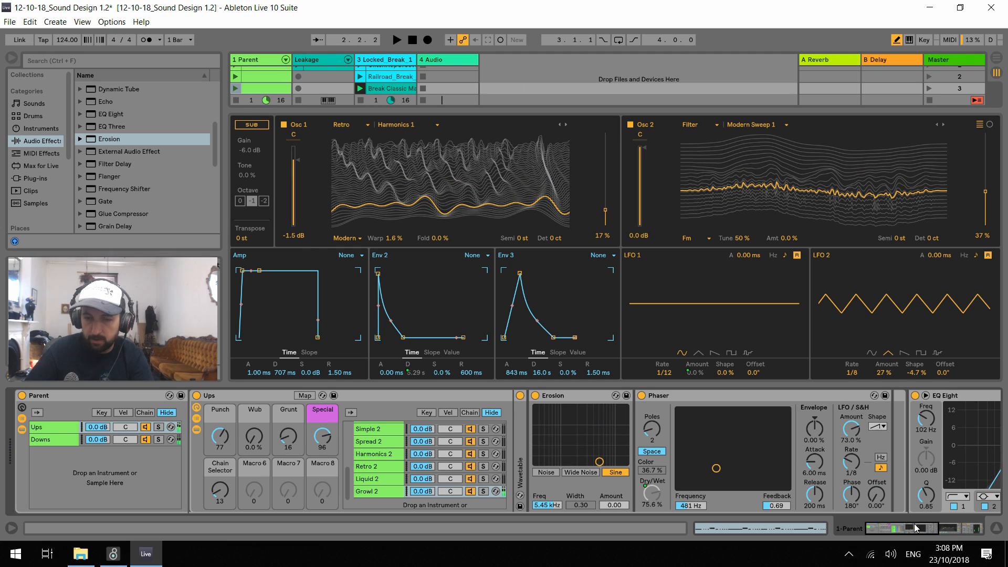
click(305, 395)
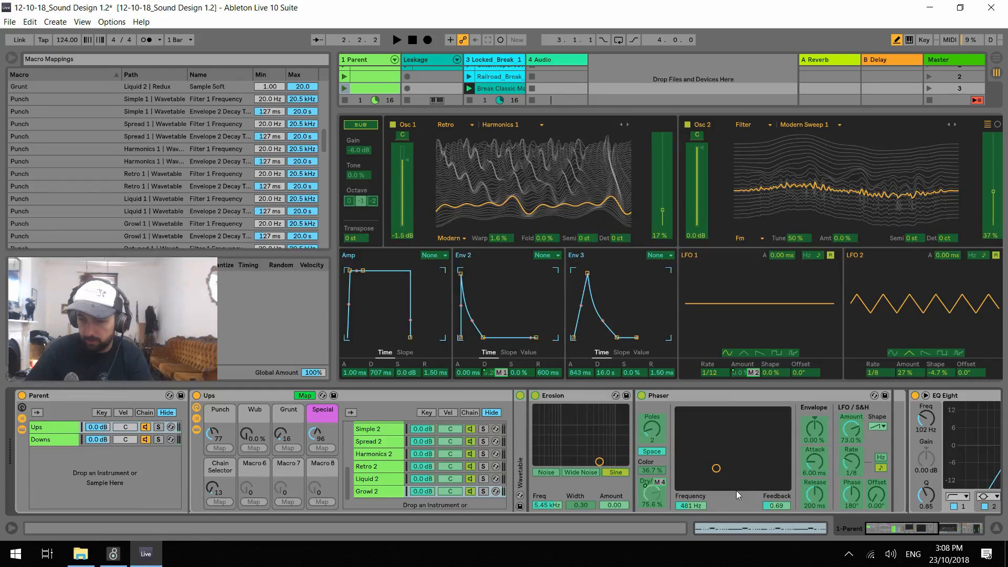
click(287, 448)
click(302, 397)
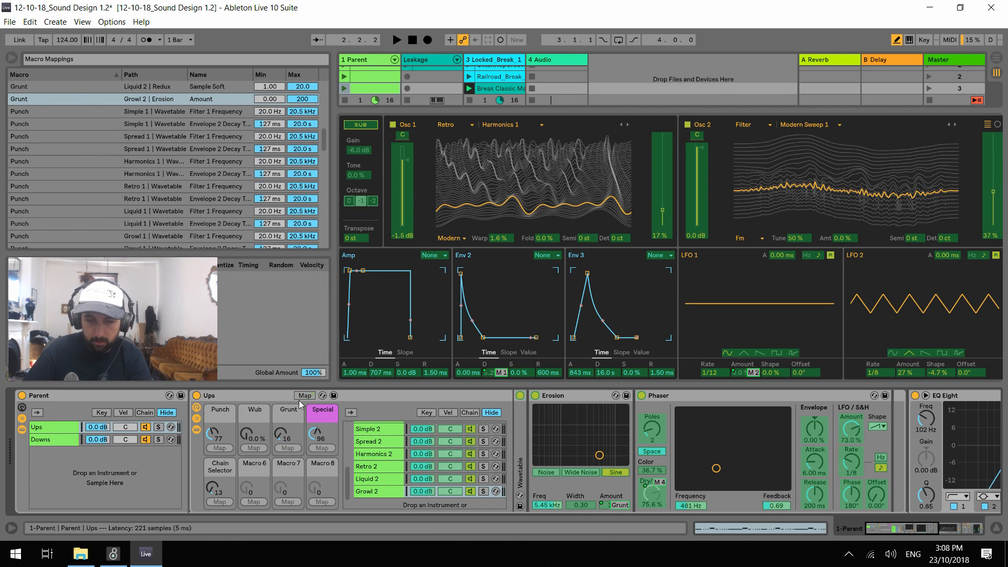
click(299, 396)
During playback, set the Special macro to 0, raise Grunt to 118 and tune the Erosion Freq to 5.69 kHz
key(space)
drag(322, 437, 322, 489)
drag(295, 440, 294, 387)
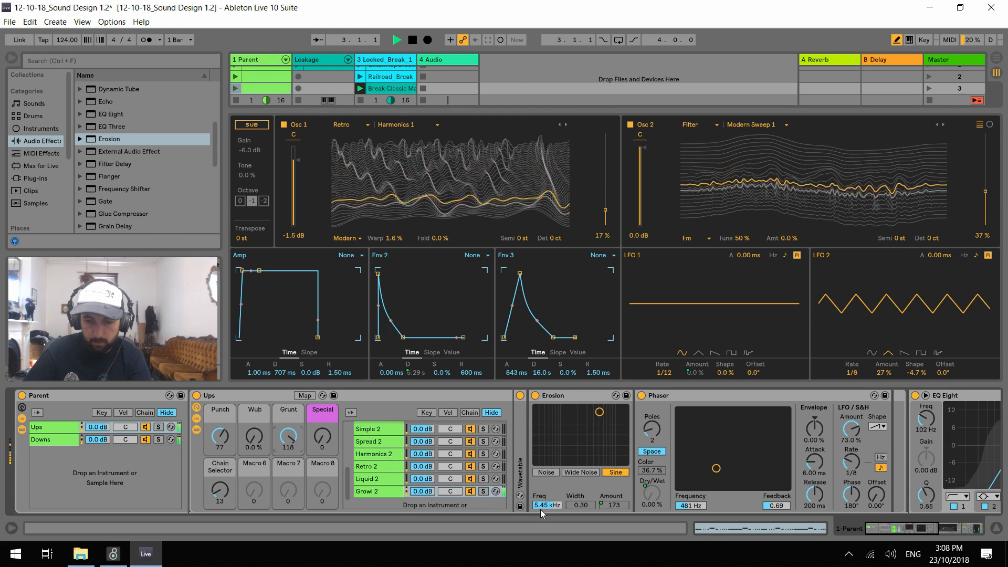
mouse_move(541, 508)
mouse_down()
mouse_move(541, 483)
mouse_move(542, 501)
mouse_up()
drag(541, 541, 541, 506)
Audition the chain with the Ups macros at Punch 9, Wub 44 %, Grunt 127 and Special 87, and stop playback
drag(288, 438, 254, 392)
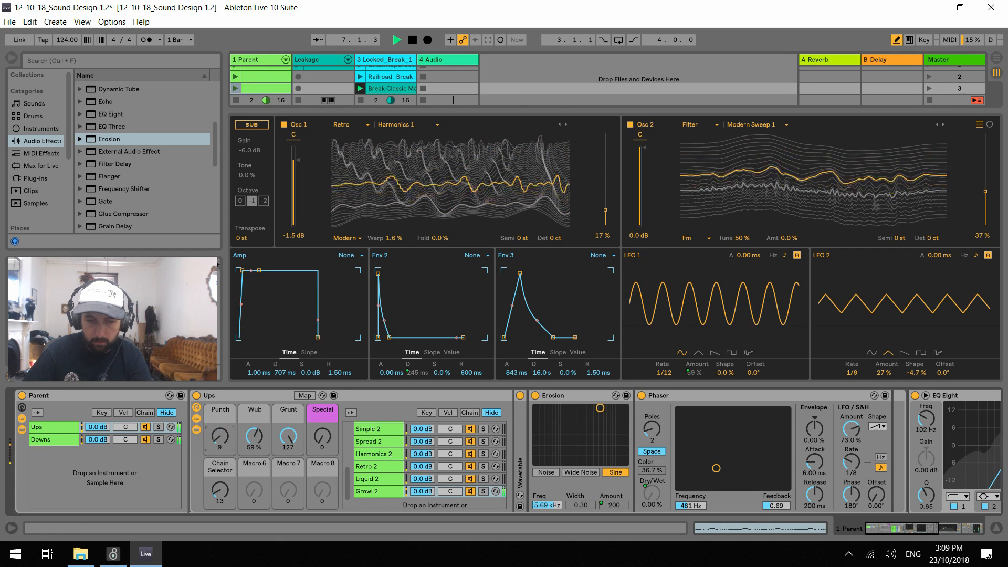
drag(323, 450, 323, 397)
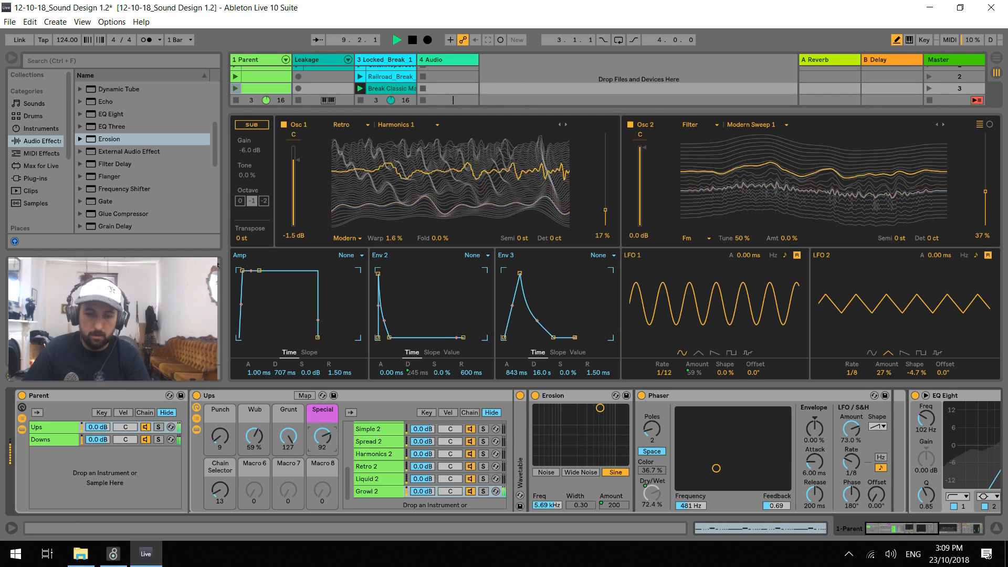
drag(254, 441, 323, 205)
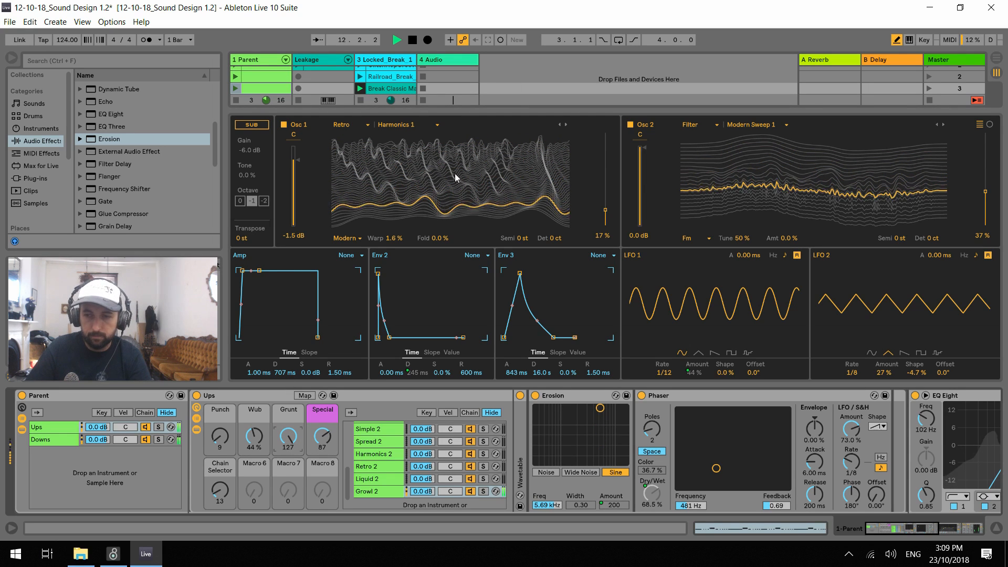
key(space)
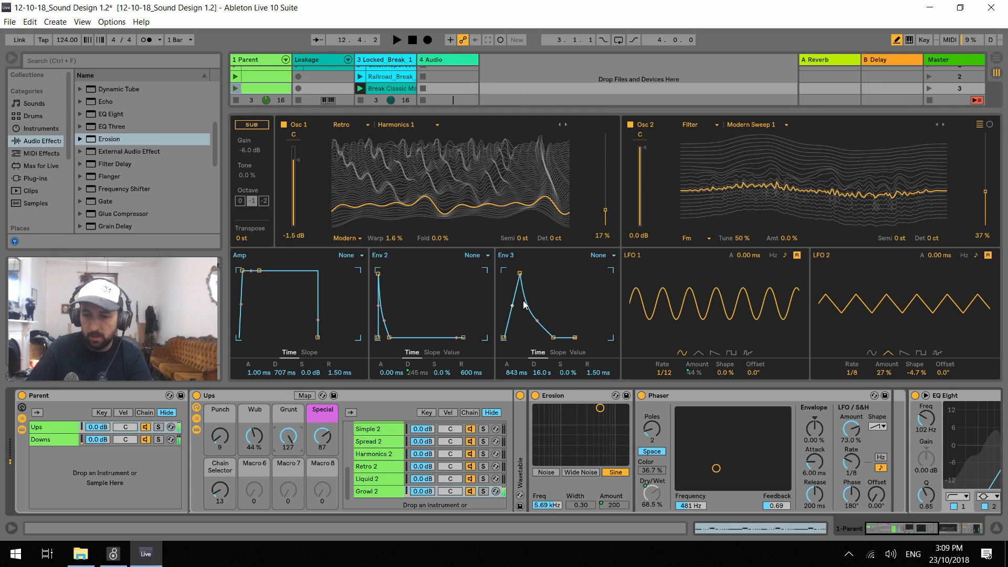
Fold the Erosion and Phaser devices, unfold the Wavetable and close its expanded view
double_click(588, 395)
double_click(686, 394)
double_click(517, 455)
key(space)
click(531, 396)
Audition the bass with the Techno-130bpm break and the Parent clip in scene 5, and launch the Railroad_Break clip
key(space)
click(360, 108)
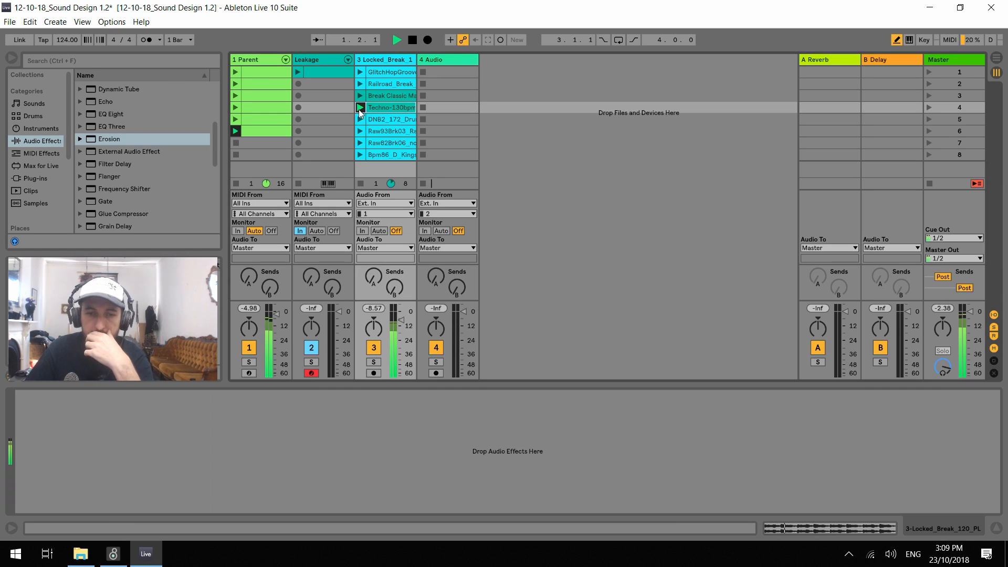
click(235, 120)
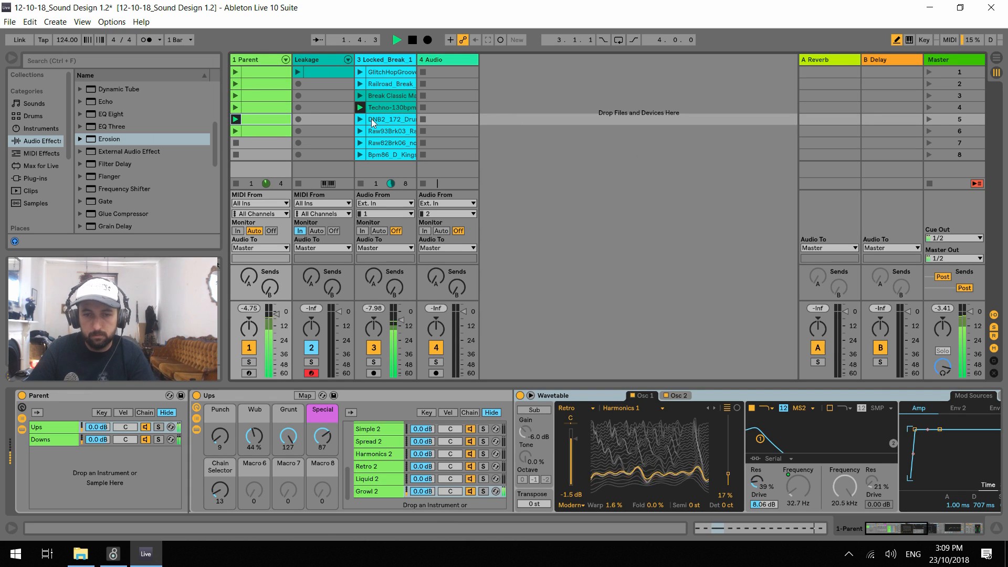
click(360, 84)
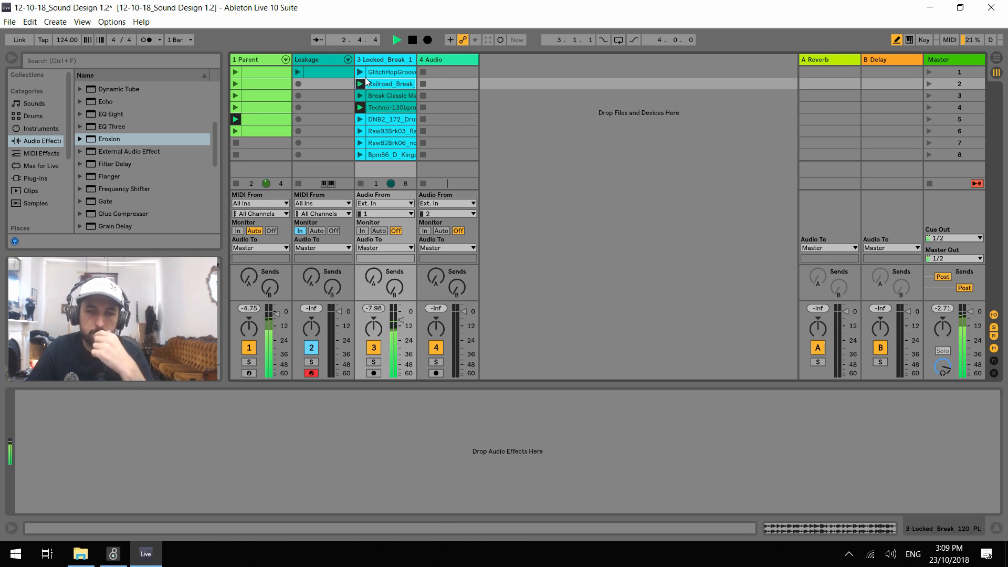
Launch the DNB2_172 break at 165 BPM, play the Parent clips in scenes 4 and 3, and lower the Grunt macro to 23
click(359, 120)
drag(64, 37, 67, 42)
click(236, 108)
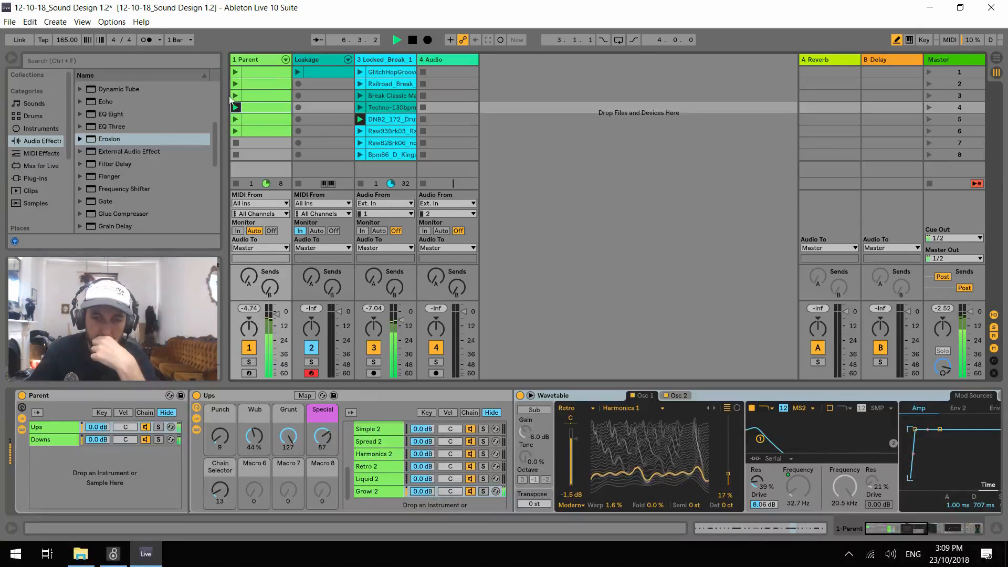
click(245, 96)
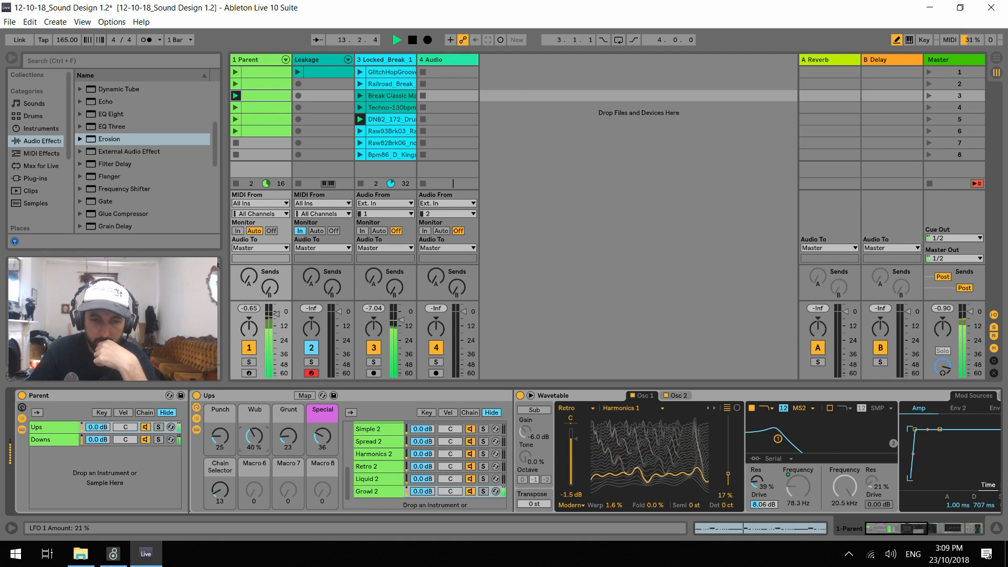
Launch the Parent clip in scene 6, lower Wub to 4.7 % and set Punch to 61, Special to 41 and Chain Selector to 34
click(236, 131)
drag(254, 436, 254, 457)
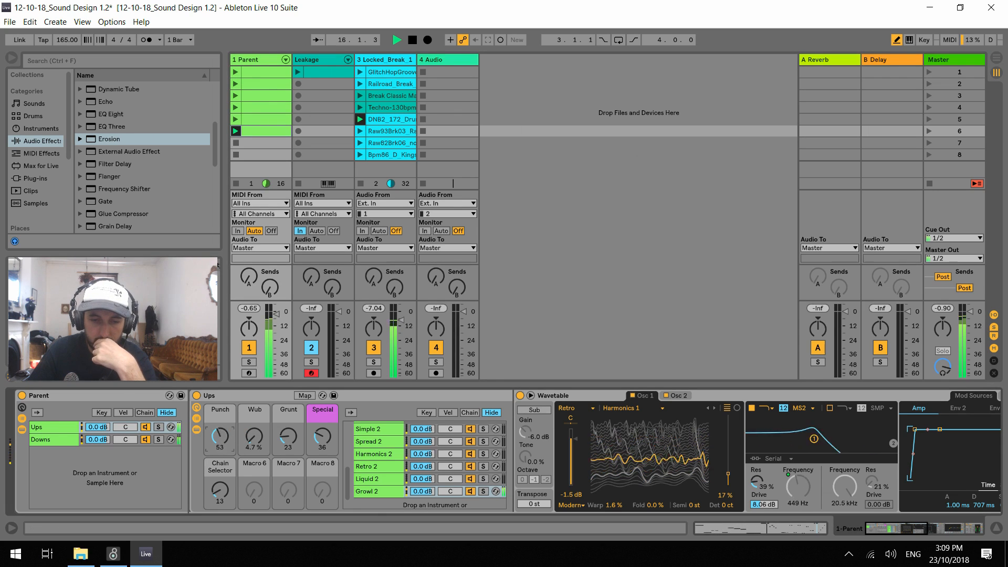
drag(220, 490, 220, 481)
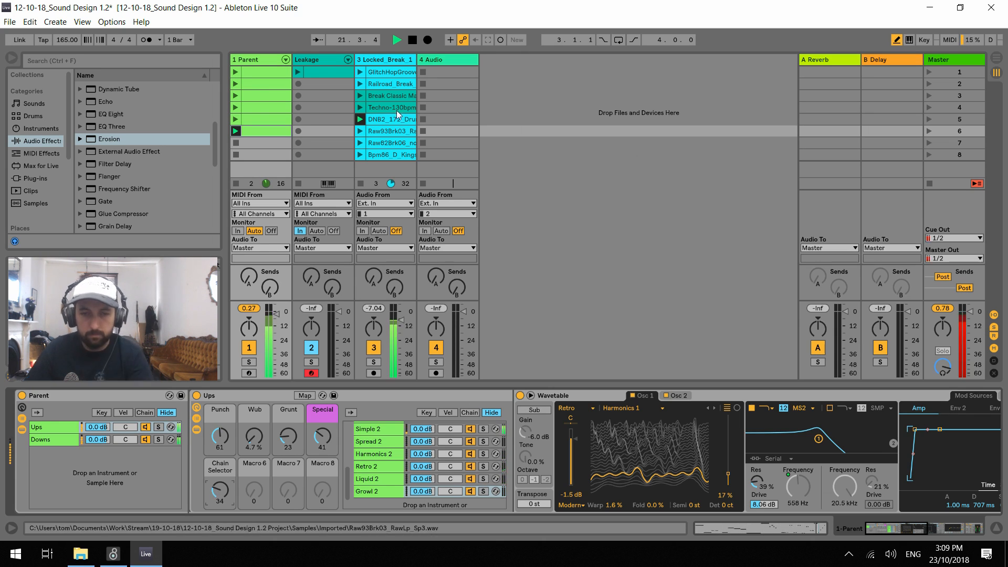
Launch the GlitchHopGroove clip and set the Chain Selector to 12, Grunt to 86, Special to 39 and Punch to 99
click(360, 72)
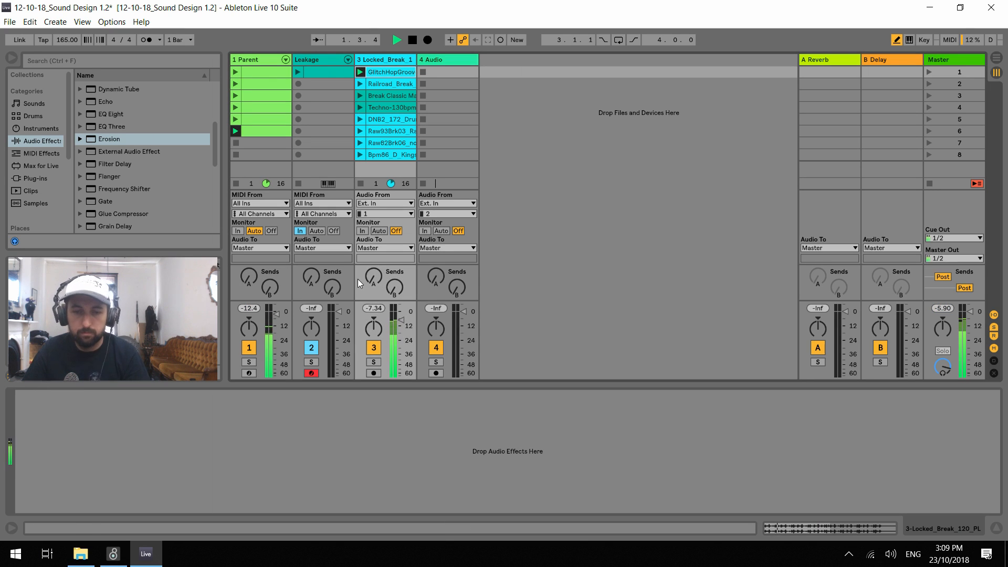
click(256, 61)
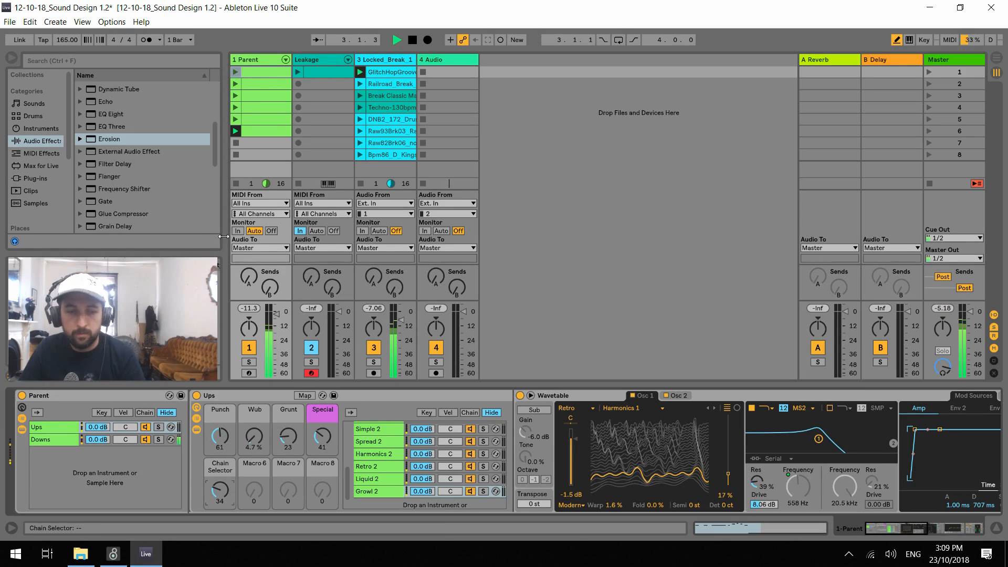
drag(221, 477, 222, 497)
drag(323, 437, 288, 384)
drag(313, 449, 313, 407)
mouse_move(220, 441)
mouse_down()
mouse_move(220, 418)
mouse_move(220, 437)
mouse_up()
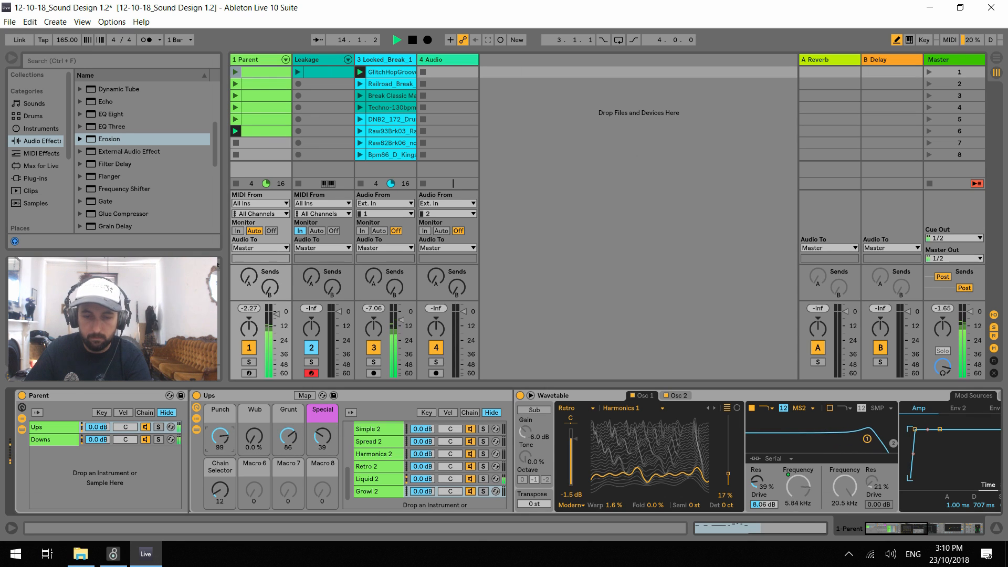
Lower the song tempo to 102 BPM and launch the Raw93Brk03 break
mouse_move(67, 39)
mouse_down()
mouse_move(67, 58)
mouse_move(67, 43)
mouse_up()
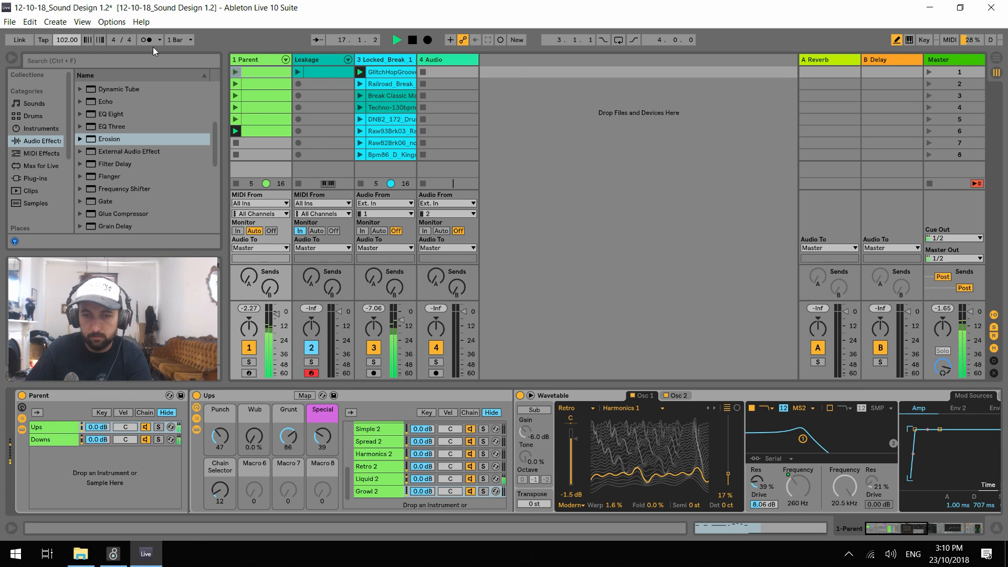
click(379, 82)
click(360, 130)
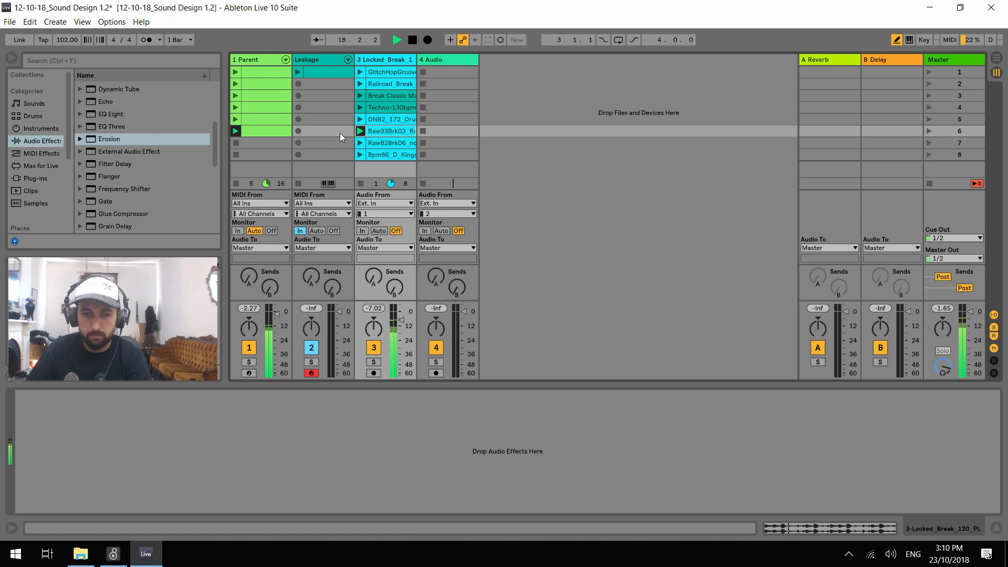
On the Parent track's Ups rack, set Punch to 28, Grunt to 33 and Special to 47
click(240, 59)
drag(224, 437, 225, 448)
drag(294, 443, 295, 470)
drag(324, 440, 323, 437)
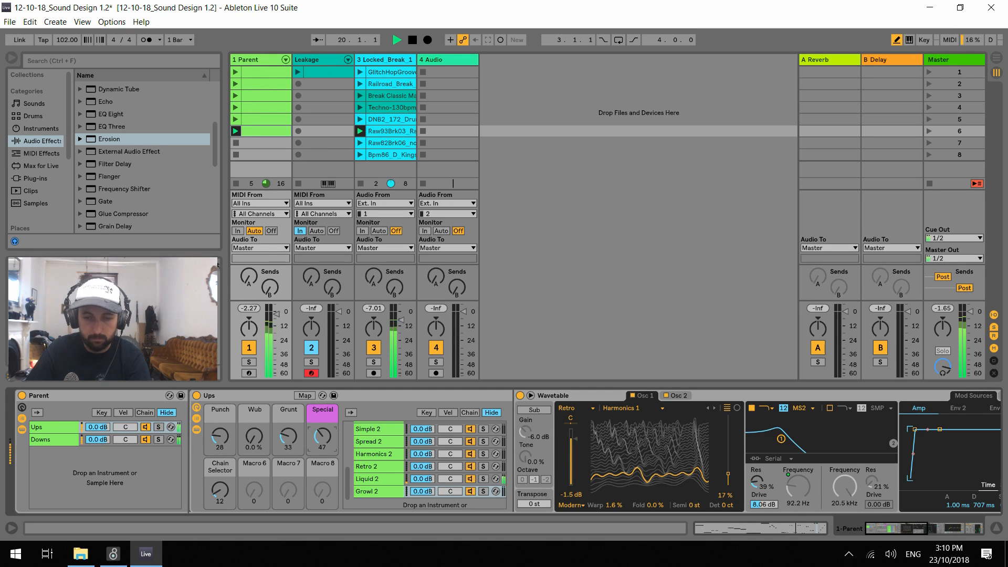
Move the Chain Selector to 13 for Growl 2, with Grunt at 67, Punch at 5 and Special at 7
drag(219, 496, 220, 494)
drag(286, 437, 285, 419)
drag(222, 439, 223, 442)
Solo the Parent track, reopen the expanded Growl 2 Wavetable view and listen with Osc 1 switched off
click(249, 362)
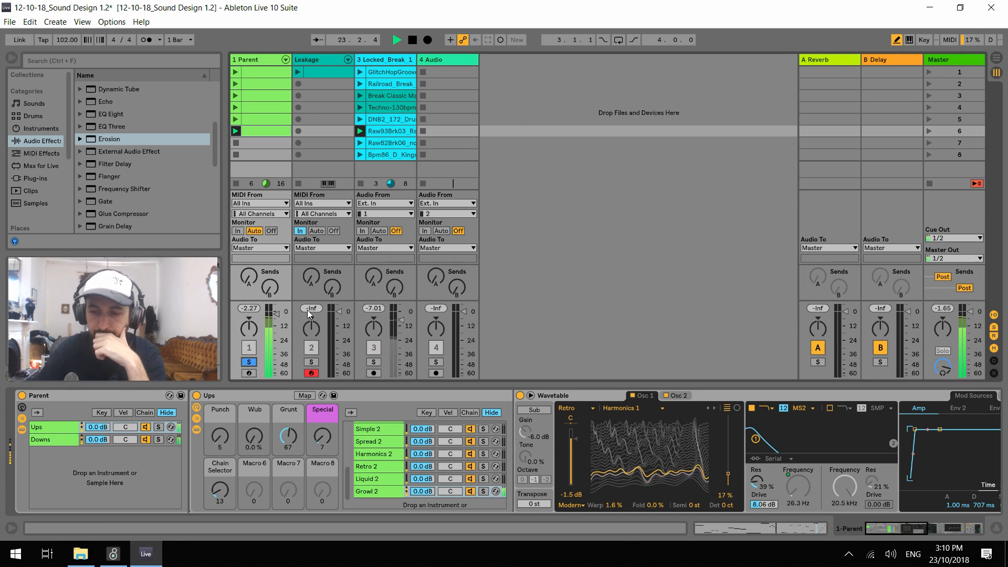
click(530, 396)
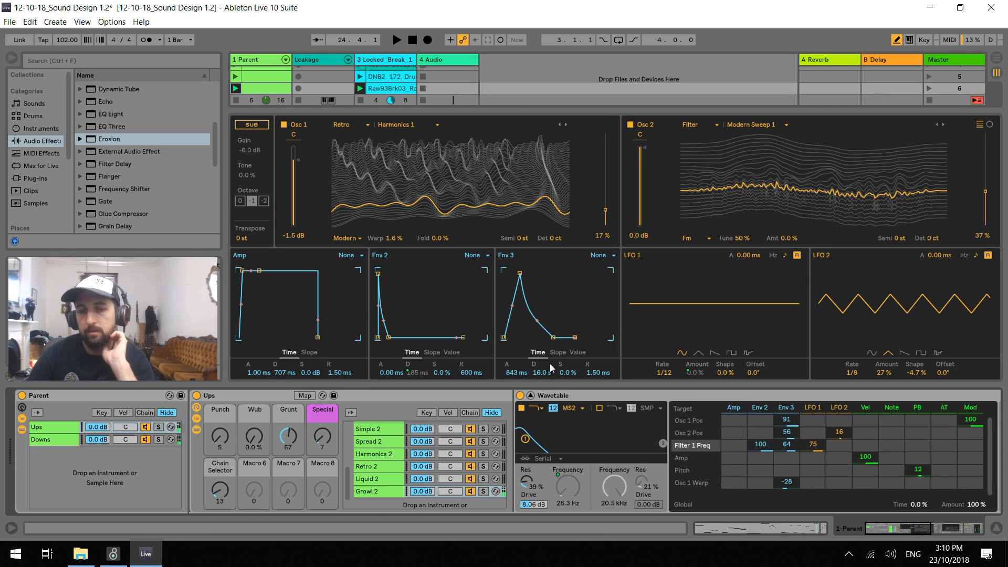
key(space)
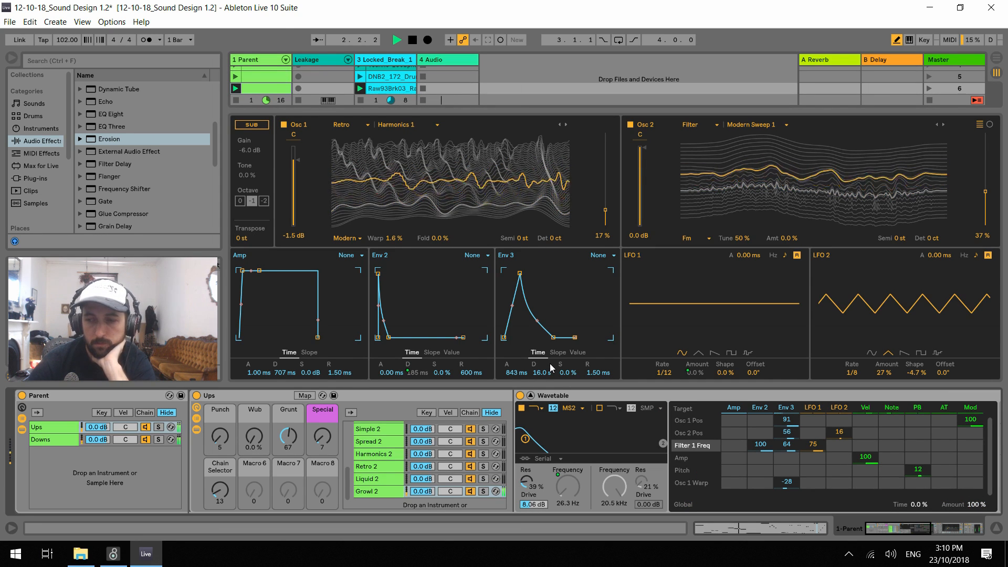
key(space)
click(283, 125)
key(space)
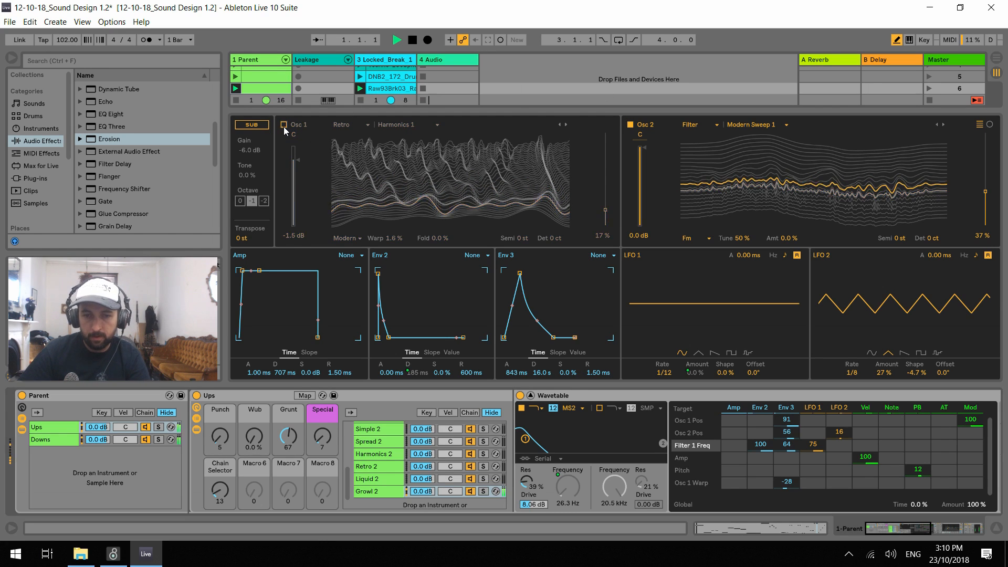
Switch Osc 1 back on and pan Osc 1 to 16L and Osc 2 to 27R
key(space)
drag(294, 134, 294, 138)
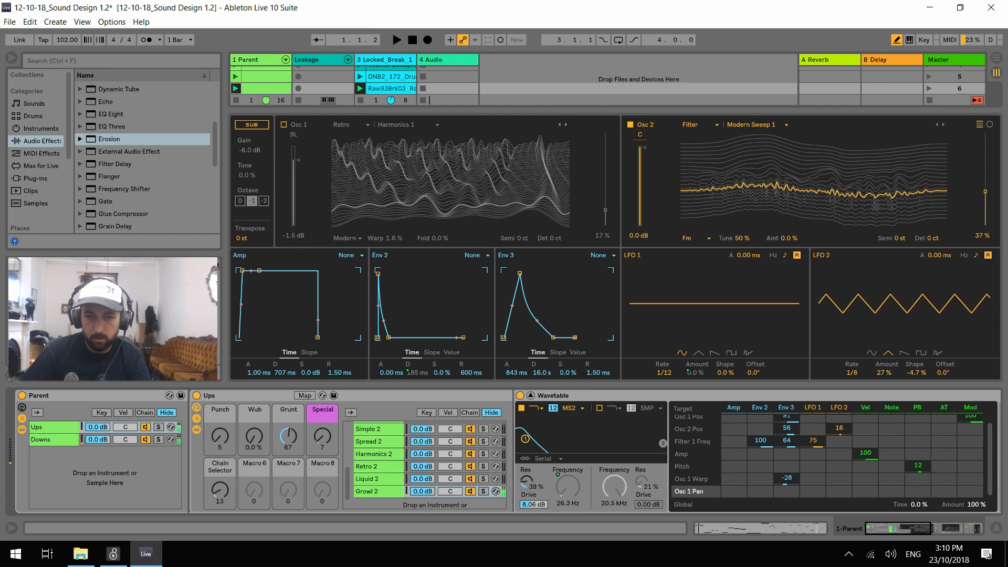
click(283, 125)
key(space)
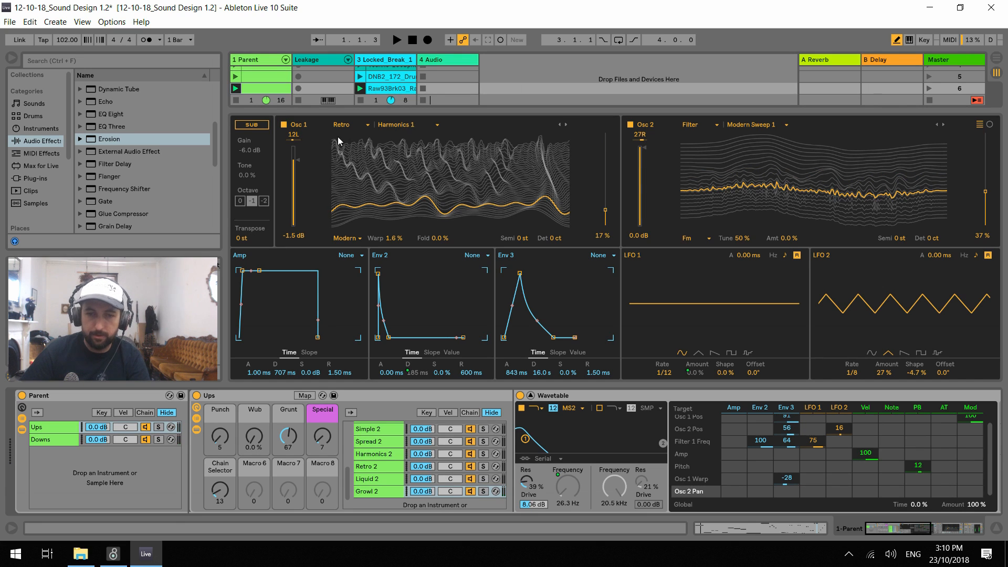
drag(295, 139, 294, 137)
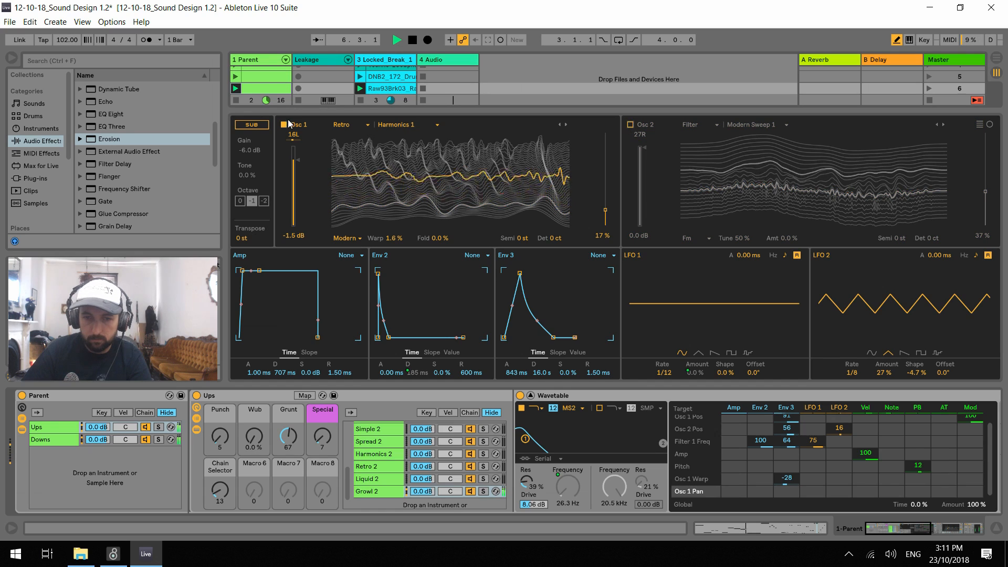
With only Osc 2 playing, set its wavetable position to 22%, Punch to 127, Wub to 66%, Grunt to 36 and Special to 0
click(284, 124)
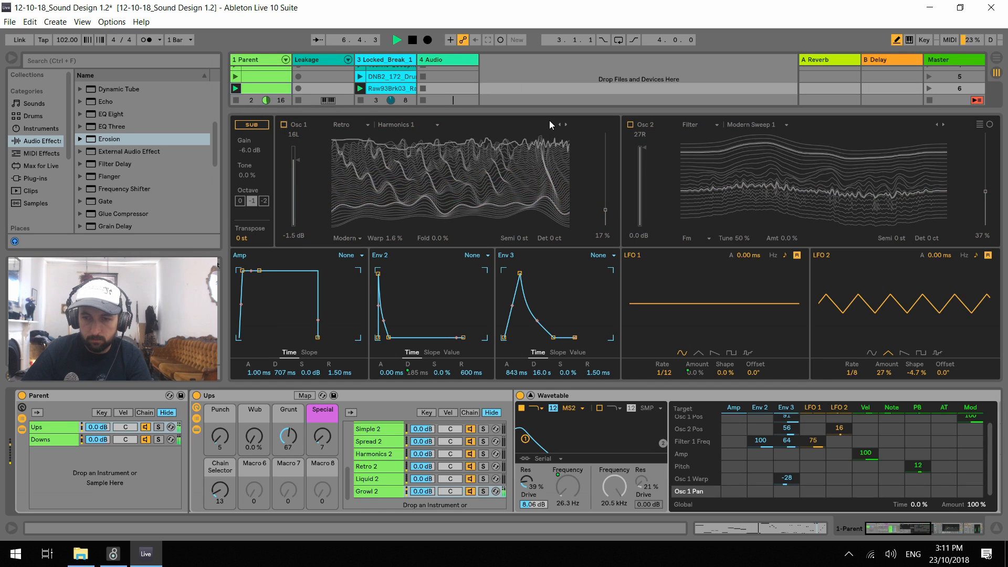
click(631, 125)
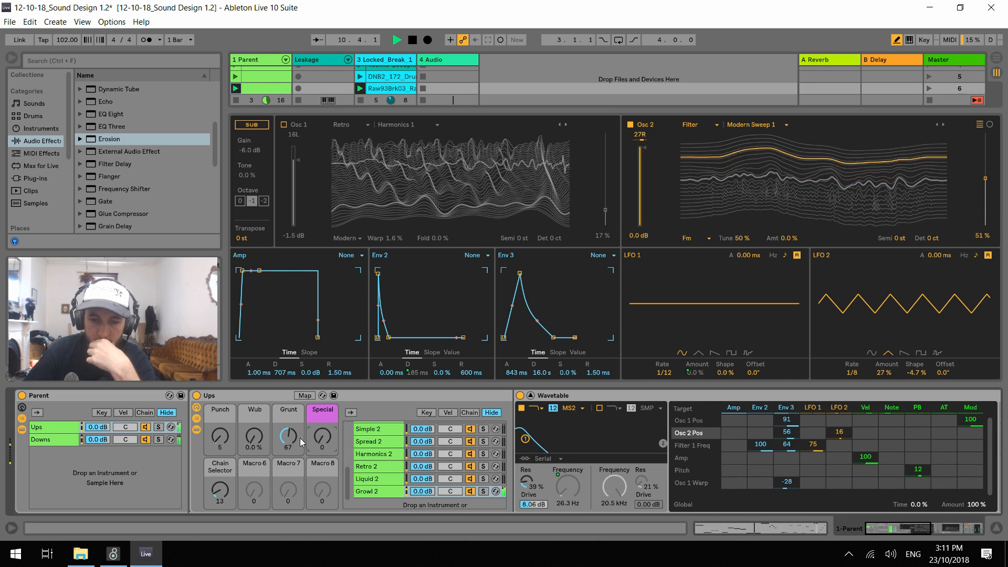
drag(328, 435, 327, 439)
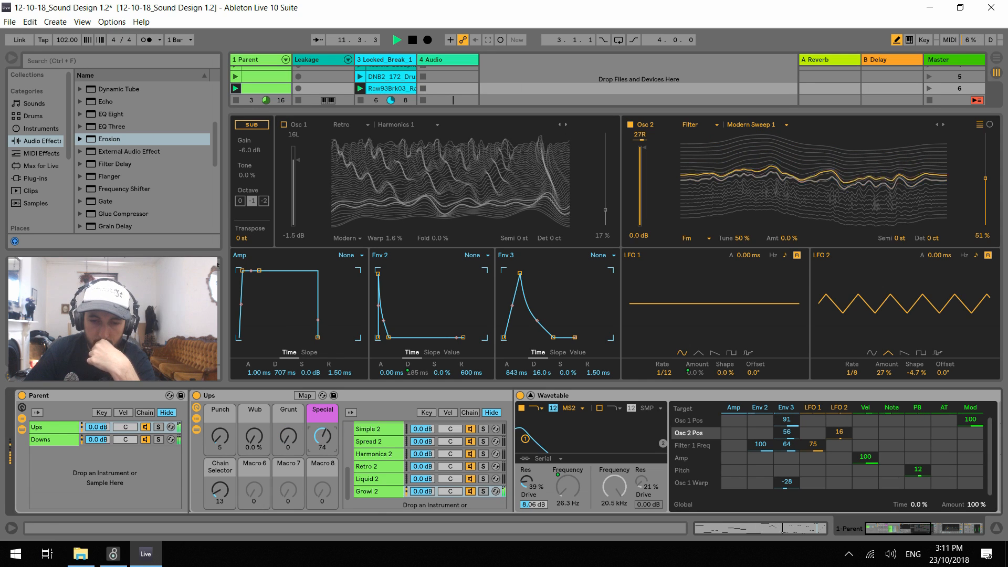
drag(220, 437, 220, 372)
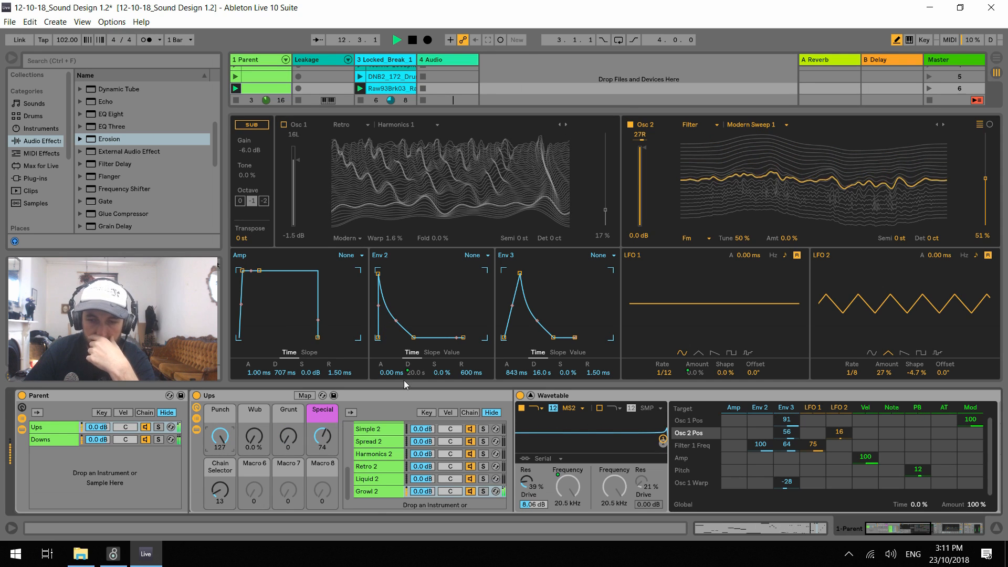
drag(986, 182, 986, 190)
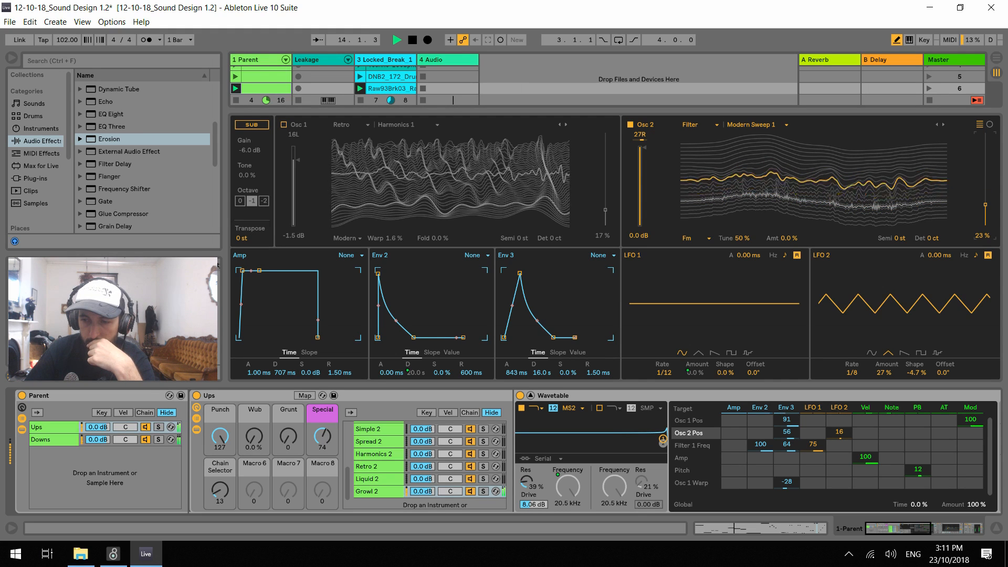
drag(288, 436, 255, 401)
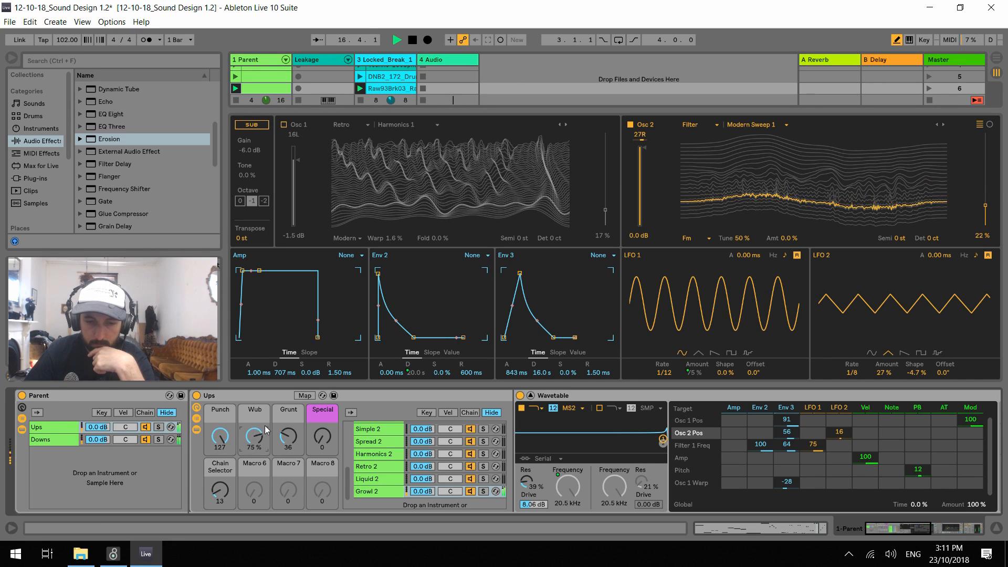
With only Osc 1 switched on, set the Env 3 modulation to 17 for Osc 1 Pos and 11 for Osc 2 Pos
click(285, 126)
drag(295, 136, 295, 141)
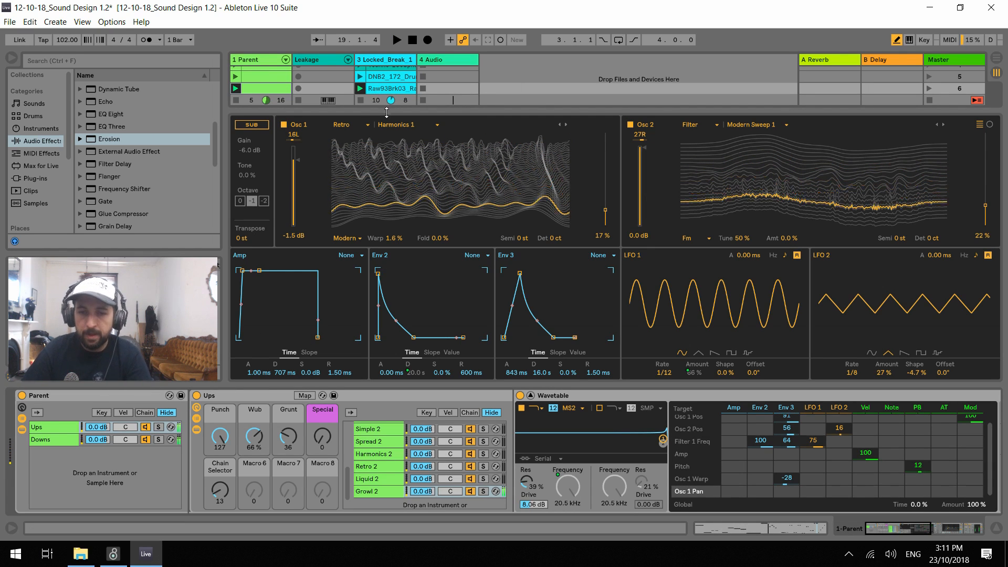
click(630, 125)
scroll(802, 448, up, 1)
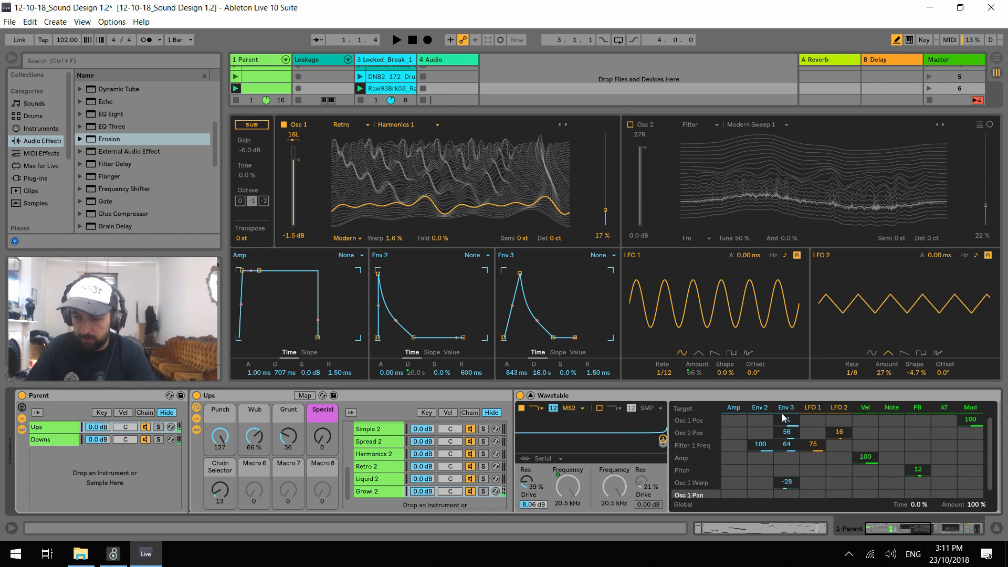
mouse_move(791, 423)
mouse_down()
mouse_move(787, 435)
mouse_move(787, 418)
mouse_up()
click(799, 430)
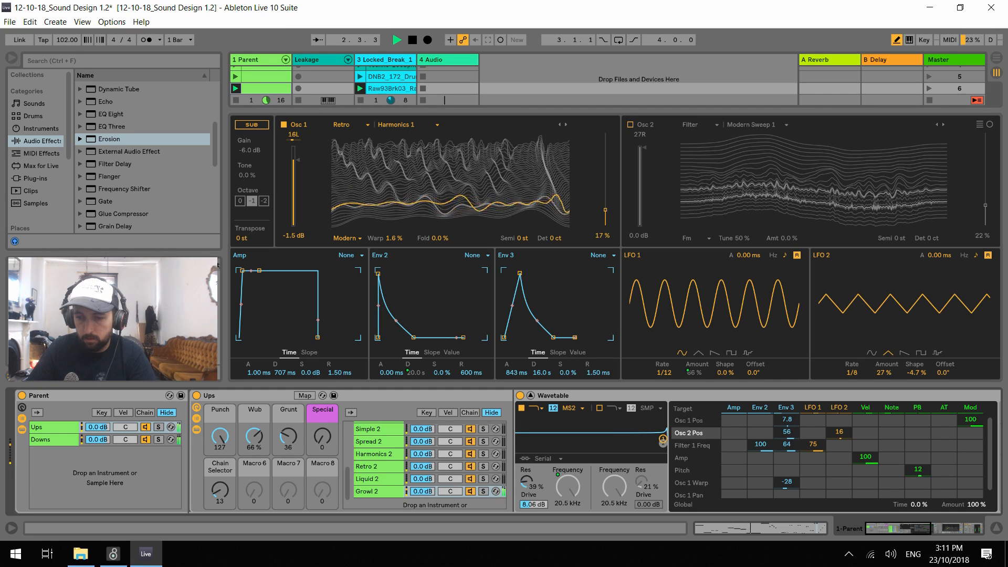
drag(792, 431, 792, 433)
click(792, 422)
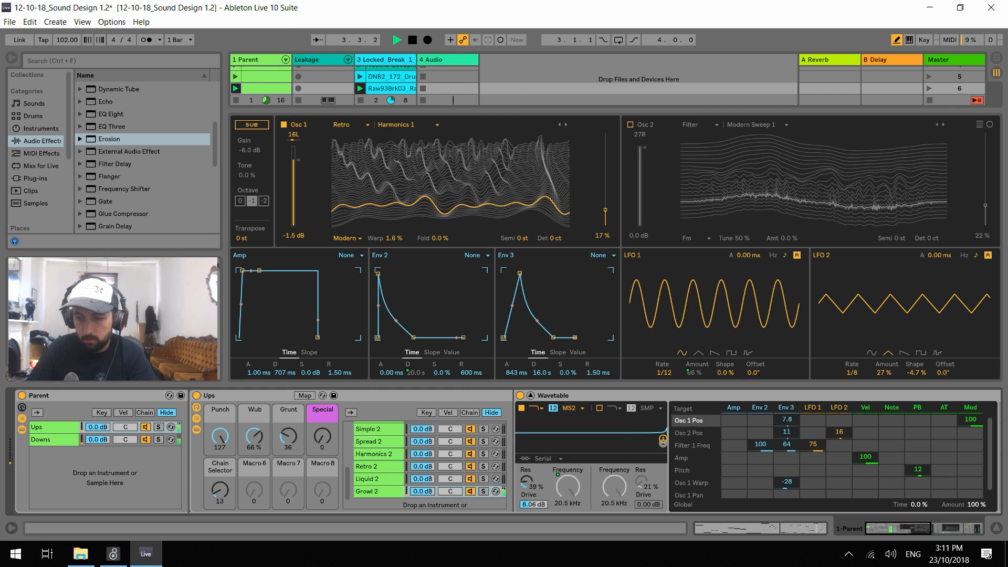
Transpose Osc 1 to -12 semitones and restart playback
key(space)
click(522, 239)
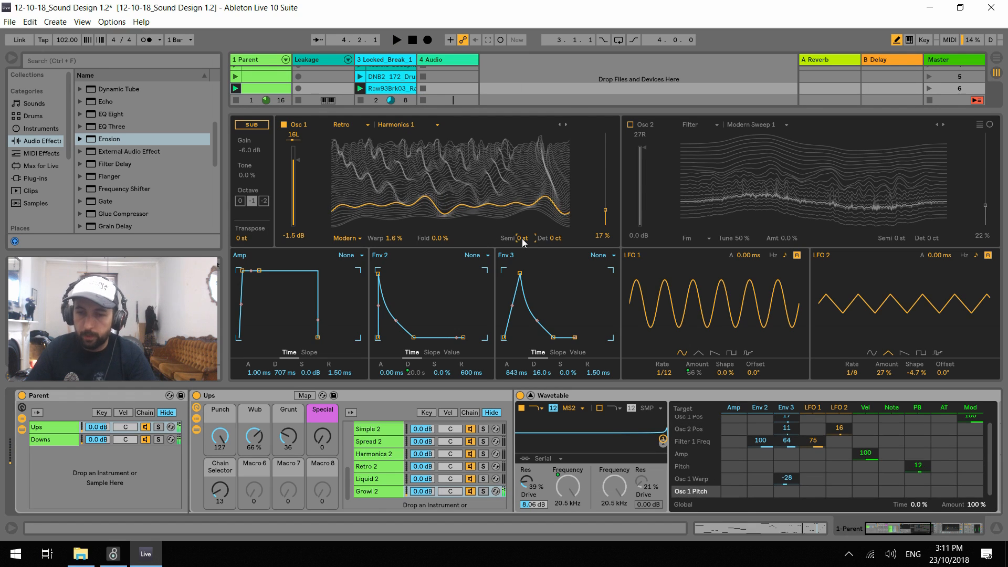
key(space)
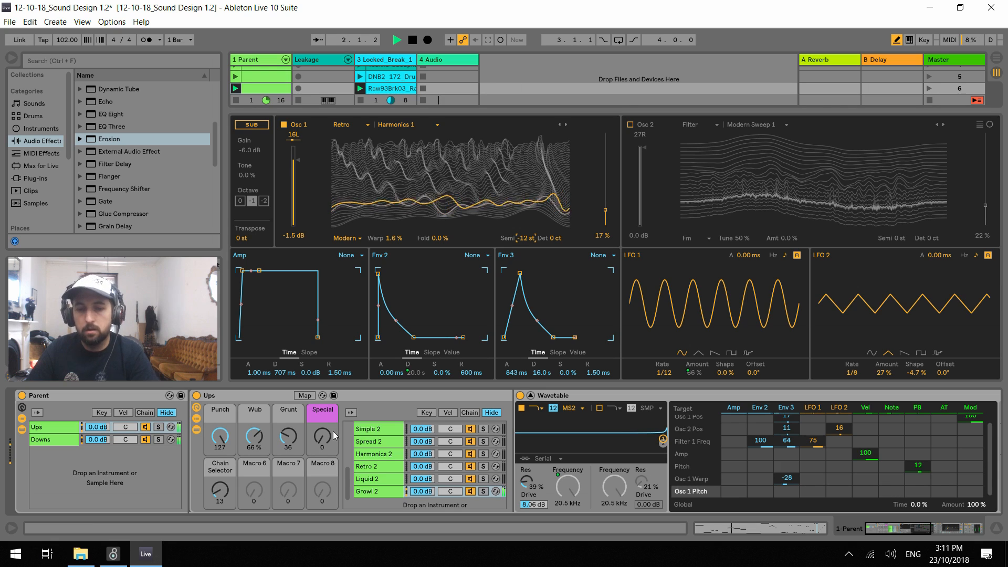
Audition Growl 2 with Punch at 19, Wub at 51%, Grunt at 13 and Special at 22
drag(325, 440, 326, 422)
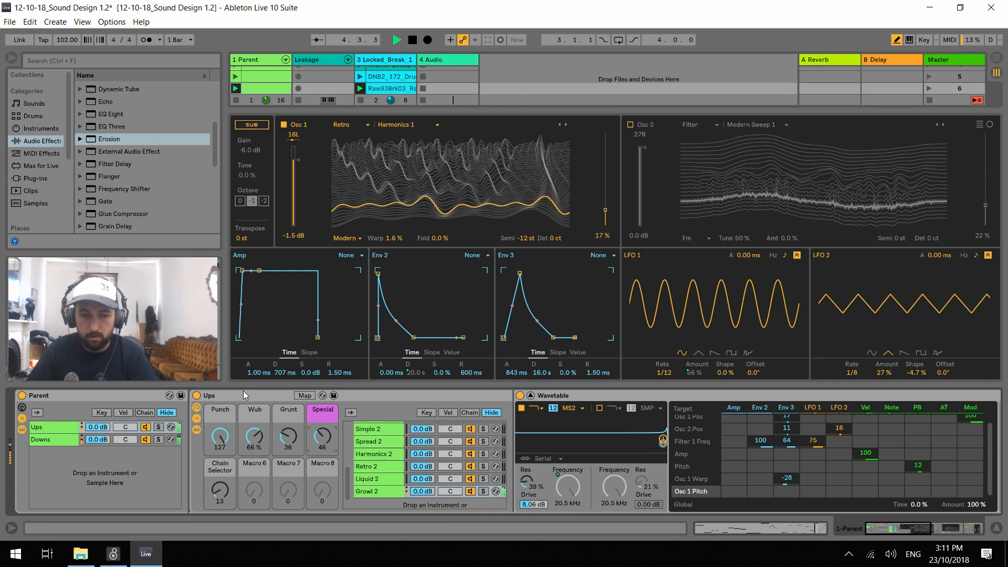
mouse_move(255, 437)
mouse_down()
mouse_move(254, 477)
mouse_move(254, 441)
mouse_move(255, 460)
mouse_move(220, 481)
mouse_move(220, 501)
mouse_move(254, 424)
mouse_up()
drag(288, 437, 327, 474)
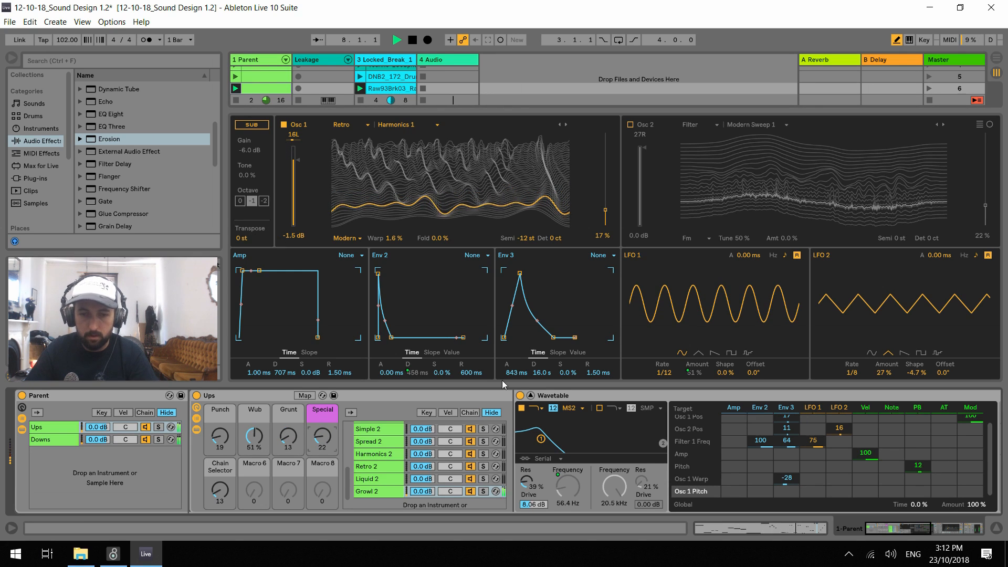
With the expanded Wavetable view collapsed, unsolo the Parent track and launch the Raw82Brk06 break
click(531, 396)
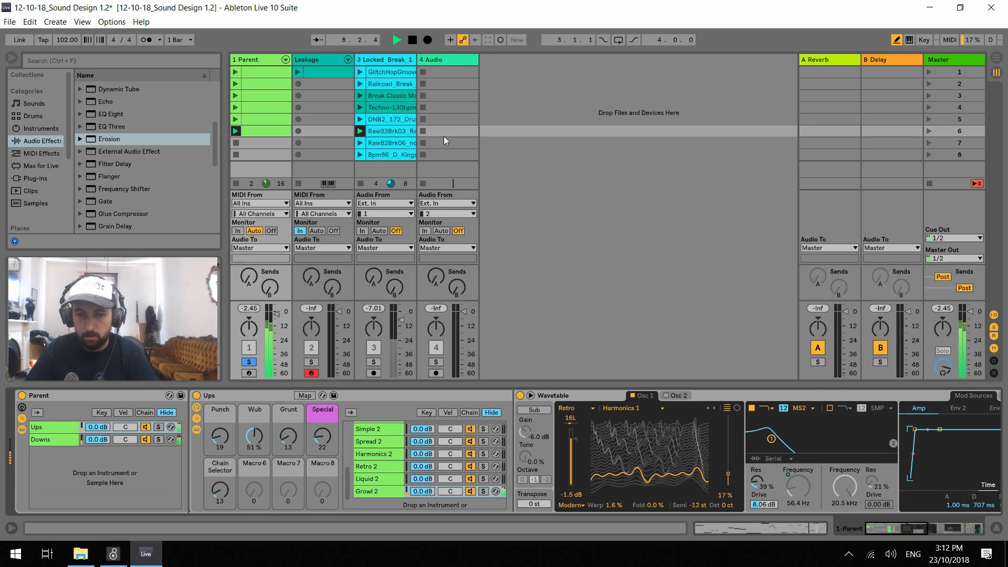
double_click(374, 362)
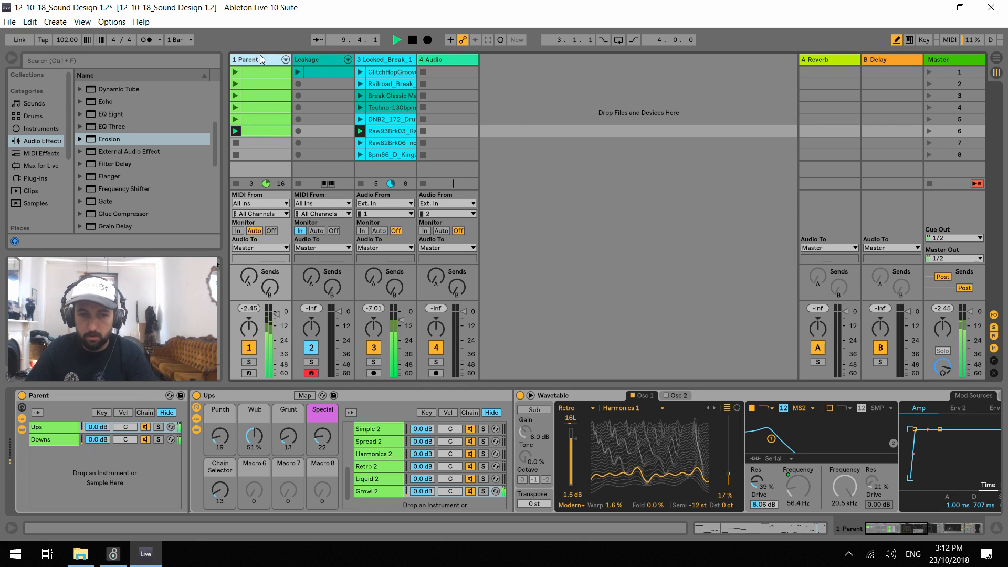
click(360, 143)
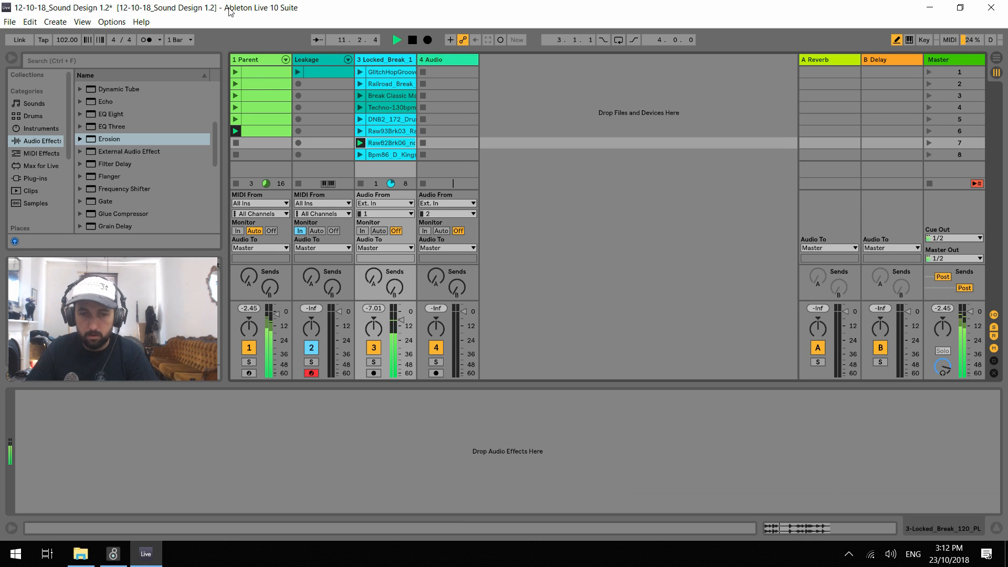
On the Parent track's Ups rack, set Punch to 41, Wub to 0%, Grunt to 42 and Special to 0
click(256, 59)
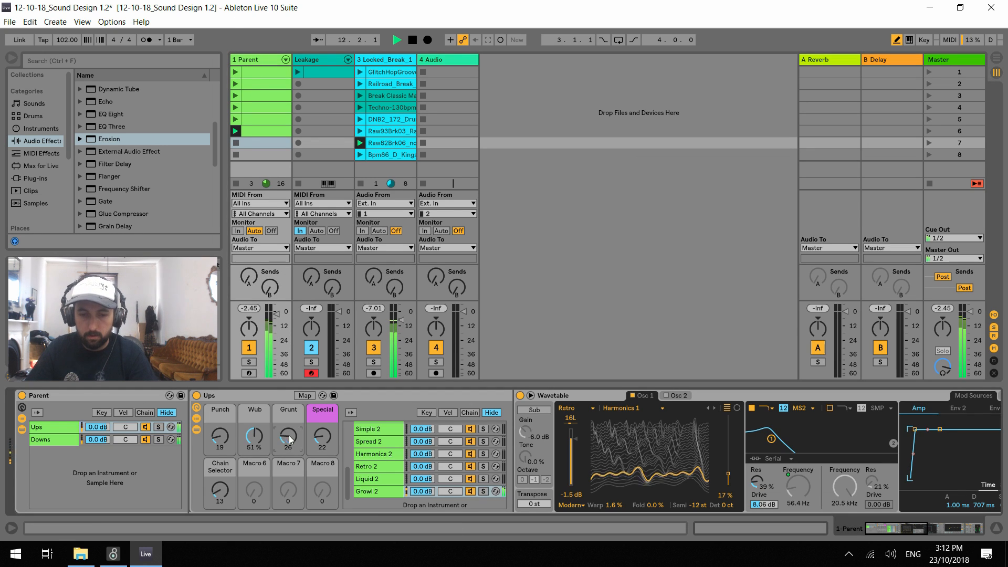
drag(281, 438, 281, 406)
drag(331, 440, 334, 394)
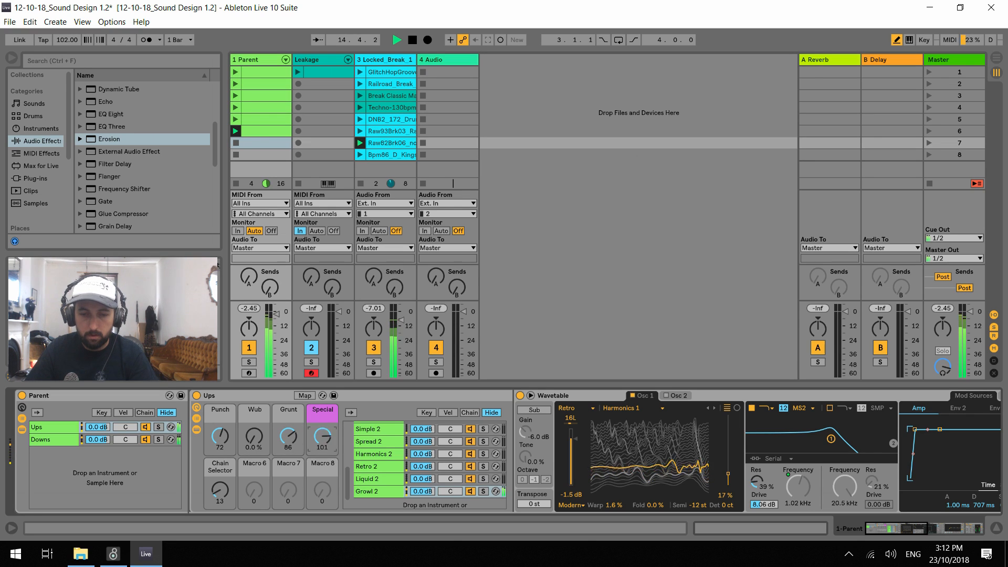
drag(323, 437, 322, 499)
drag(288, 437, 288, 460)
drag(254, 437, 220, 453)
Play and stop the set to check the sound against the break, and save the current set
key(space)
key(space)
key(space)
key(space)
key(space)
key(ctrl+s)
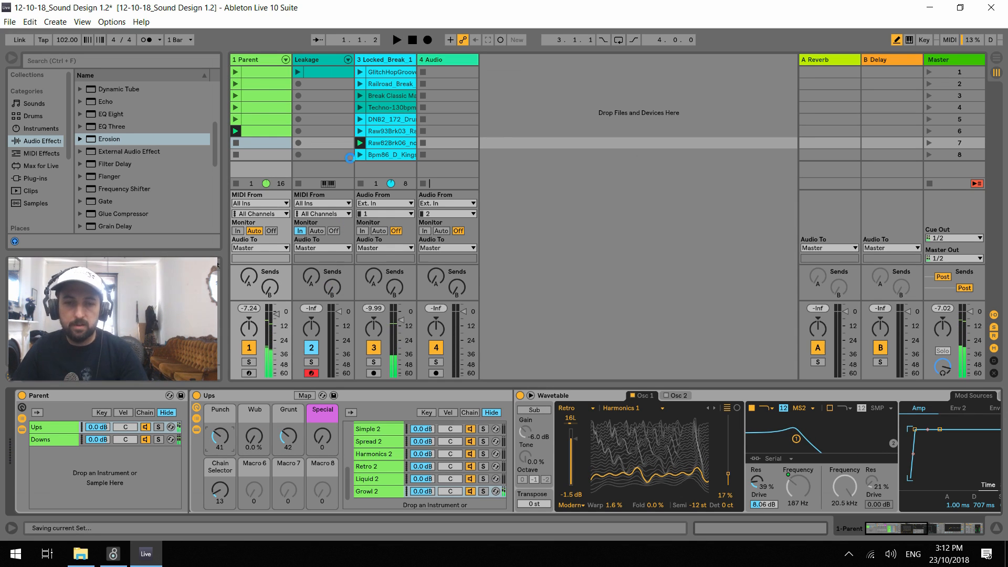
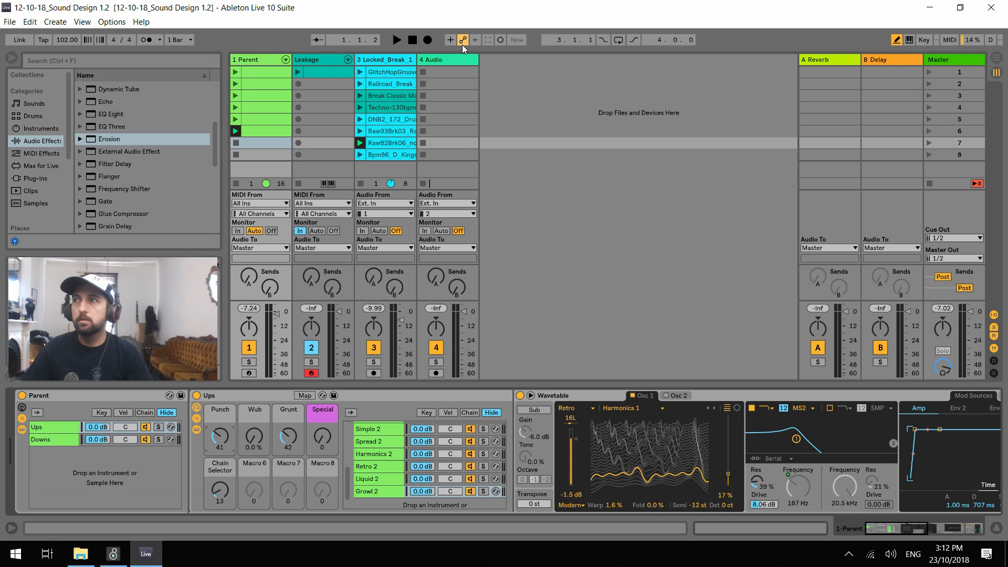
Copy the Detuned 1 chain to the end of the Ups chain list, below Growl 2
key(space)
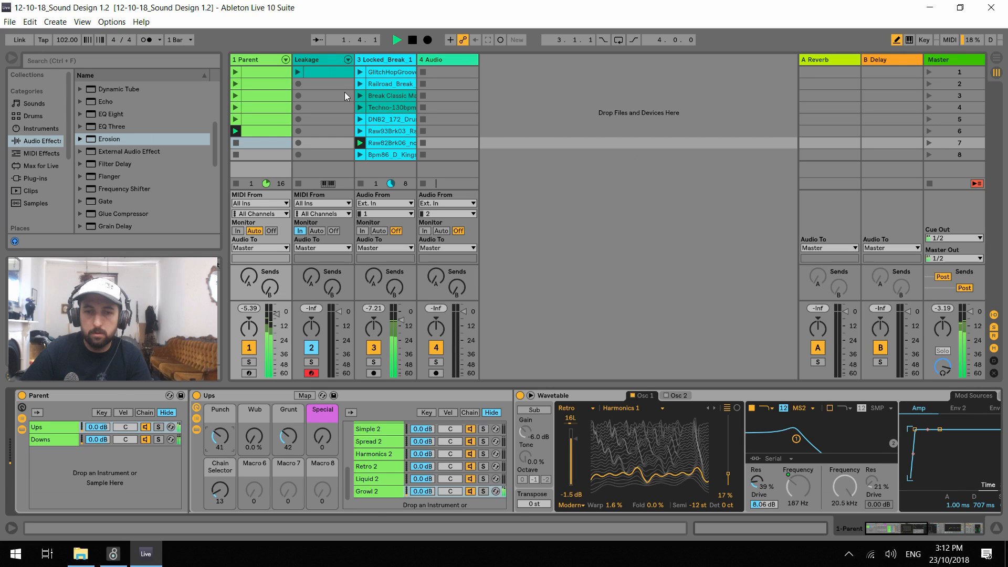
scroll(388, 484, up, 2)
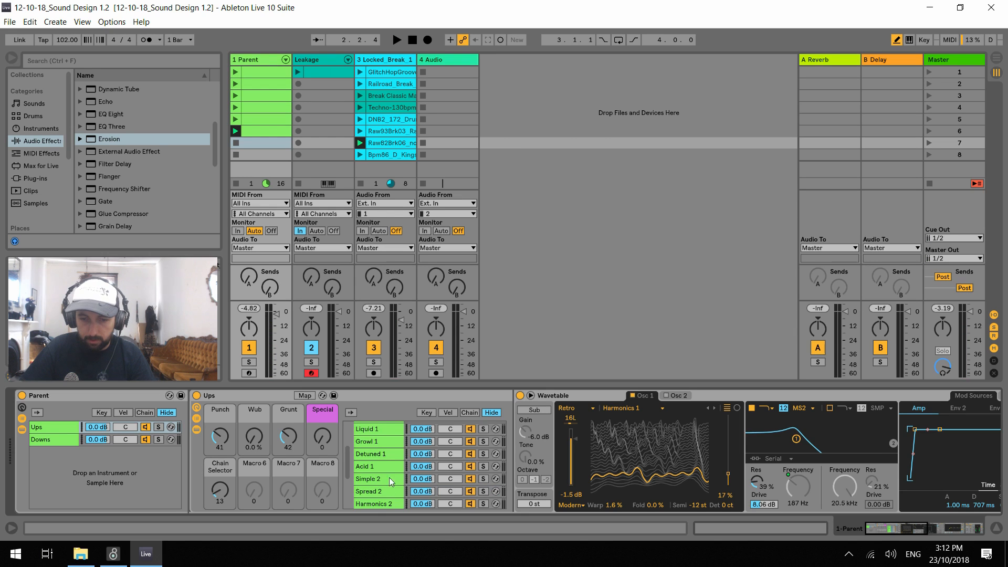
click(372, 453)
scroll(363, 458, down, 1)
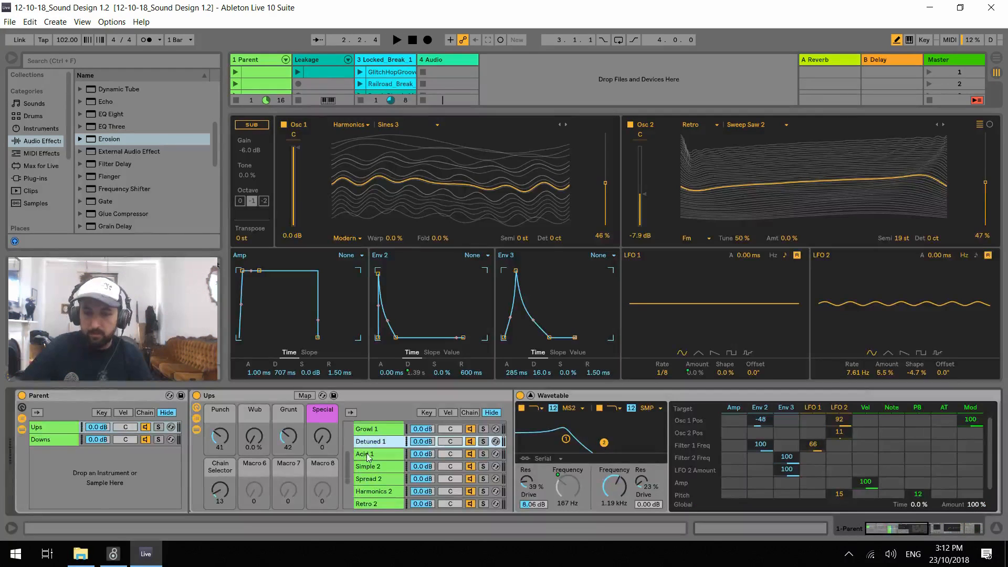
drag(371, 443, 376, 505)
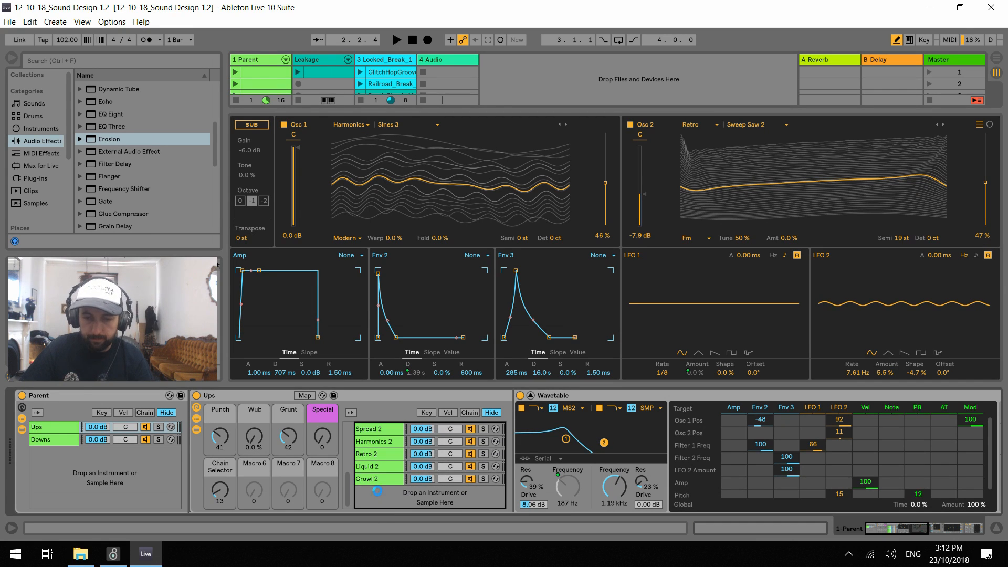
drag(483, 475, 483, 487)
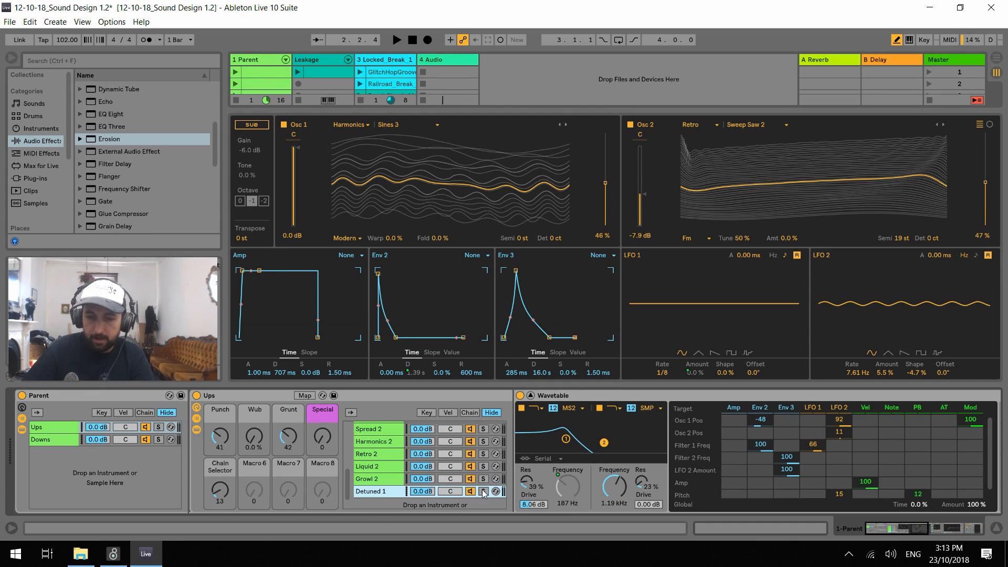
Set the Chain Selector macro to 14 and move the copied Detuned 1 chain's zone to 14
drag(226, 489, 227, 487)
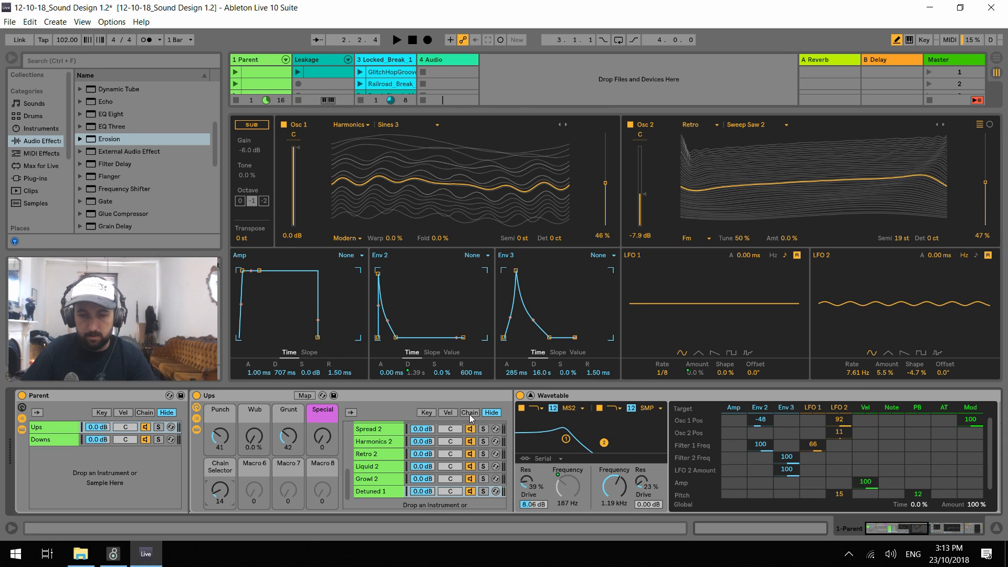
click(470, 412)
drag(527, 493, 547, 494)
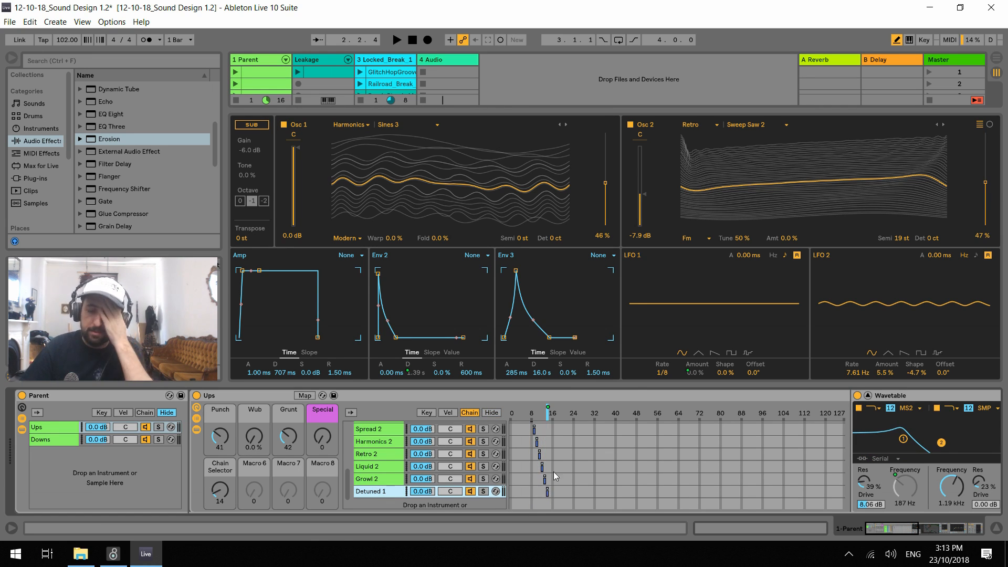
Play the set, raise Punch to 127 and switch off filter 2 in the copied chain's Wavetable
key(space)
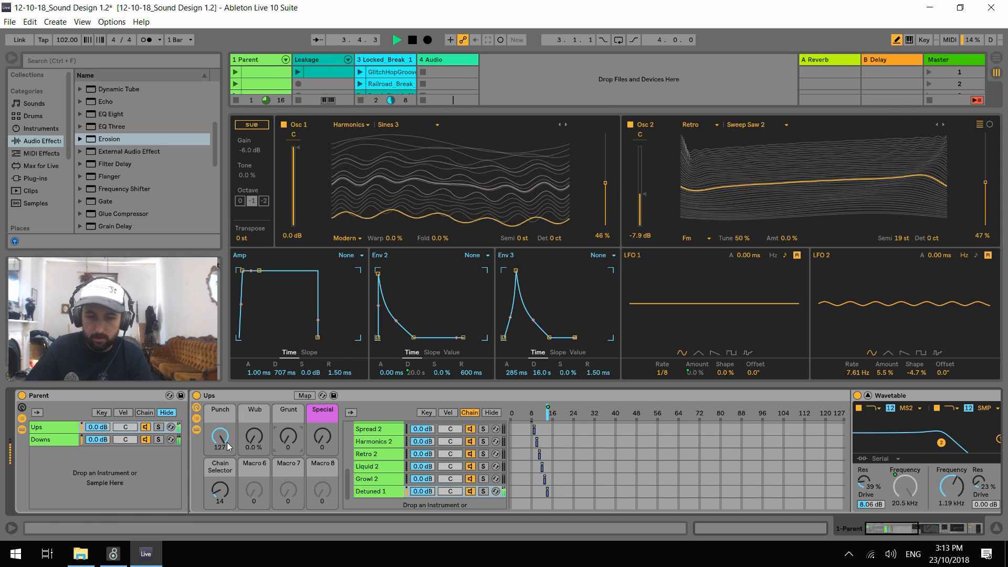
click(907, 479)
drag(903, 528, 888, 530)
mouse_move(220, 437)
mouse_down()
mouse_move(220, 478)
mouse_move(220, 438)
mouse_up()
click(937, 409)
drag(899, 530, 904, 531)
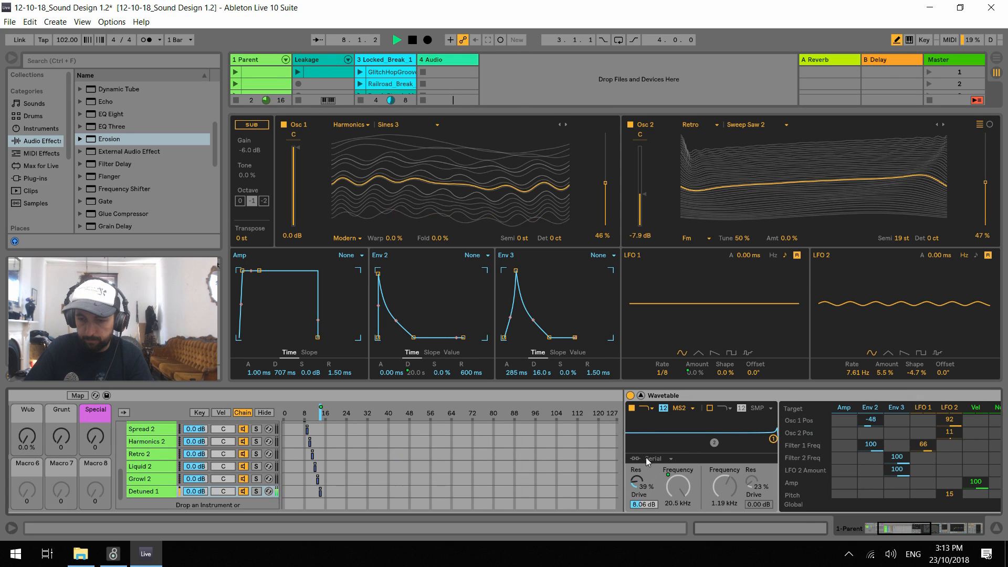
Set Wavetable's filter routing to Parallel, hide the chain zones and stop playback
click(661, 479)
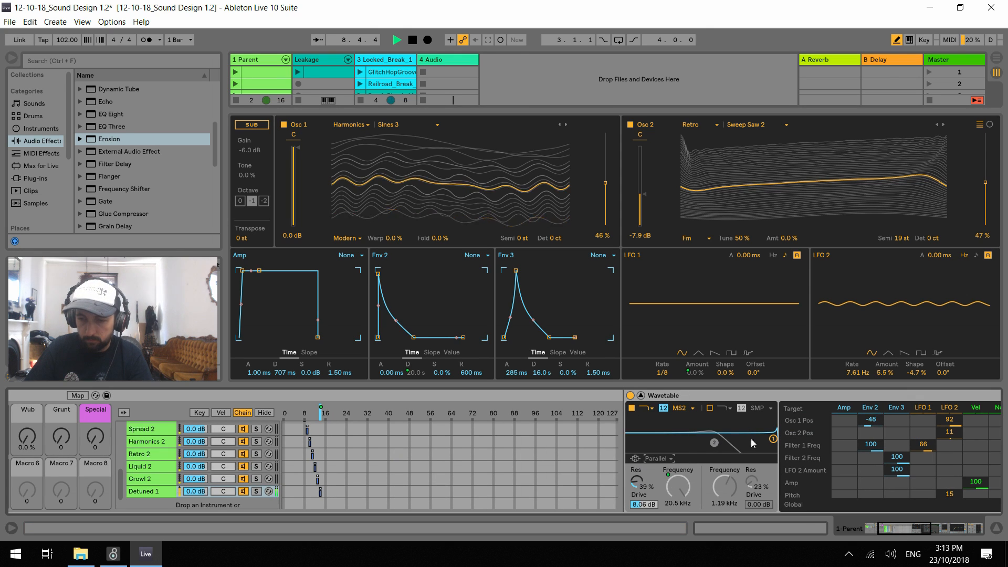
drag(900, 533, 874, 533)
click(492, 413)
key(space)
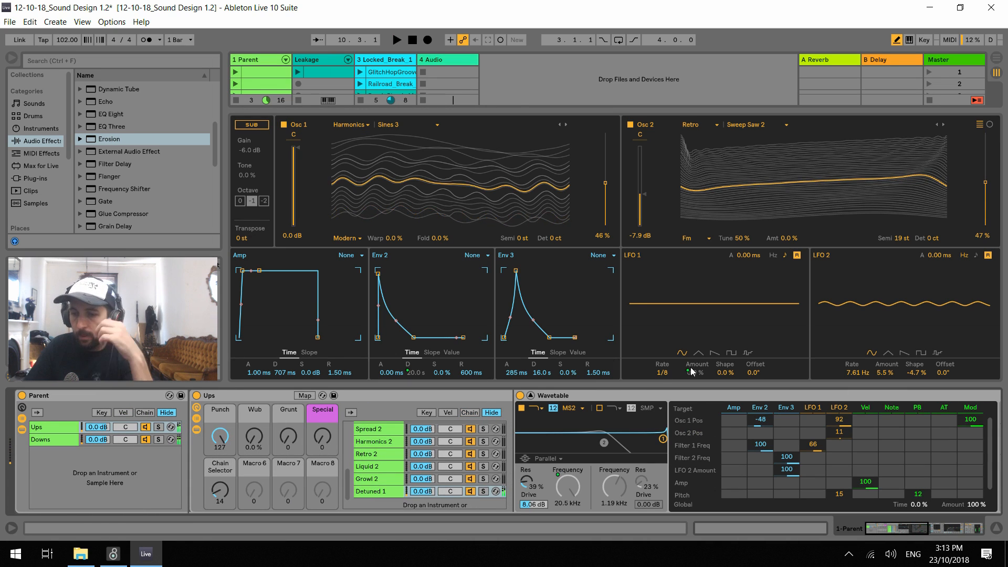
Clear the Env 2 modulation of Osc 1 Pos, both Env 3 amounts, and the LFO 2 amounts on Osc 1 Pos, Osc 2 Pos and Pitch
double_click(767, 423)
double_click(788, 458)
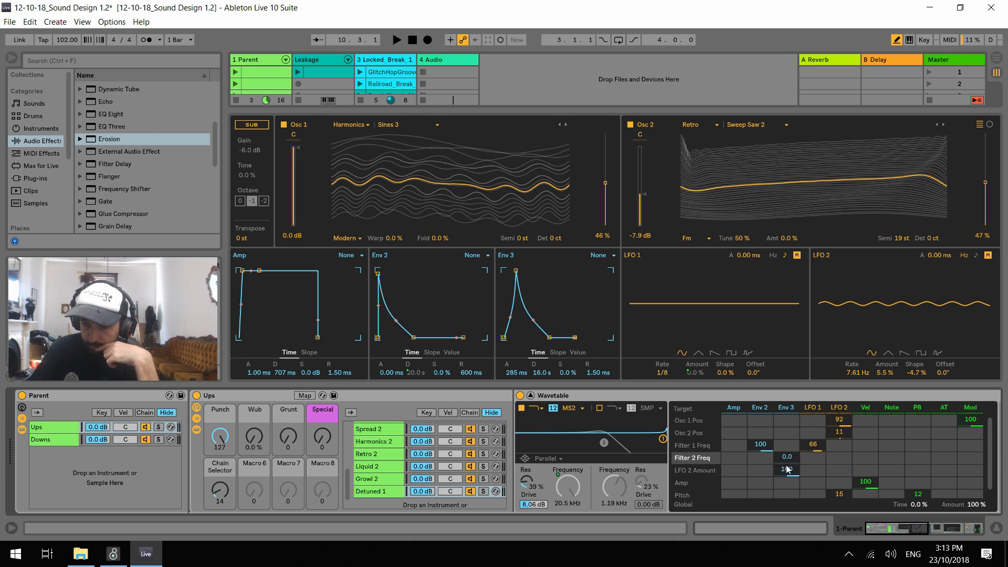
double_click(839, 419)
double_click(840, 432)
double_click(839, 491)
Load the Basics wavetable Basic Shapes in Osc 1, set its position to 70% and turn off Osc 2
key(space)
click(350, 125)
click(355, 137)
drag(603, 198, 603, 182)
key(space)
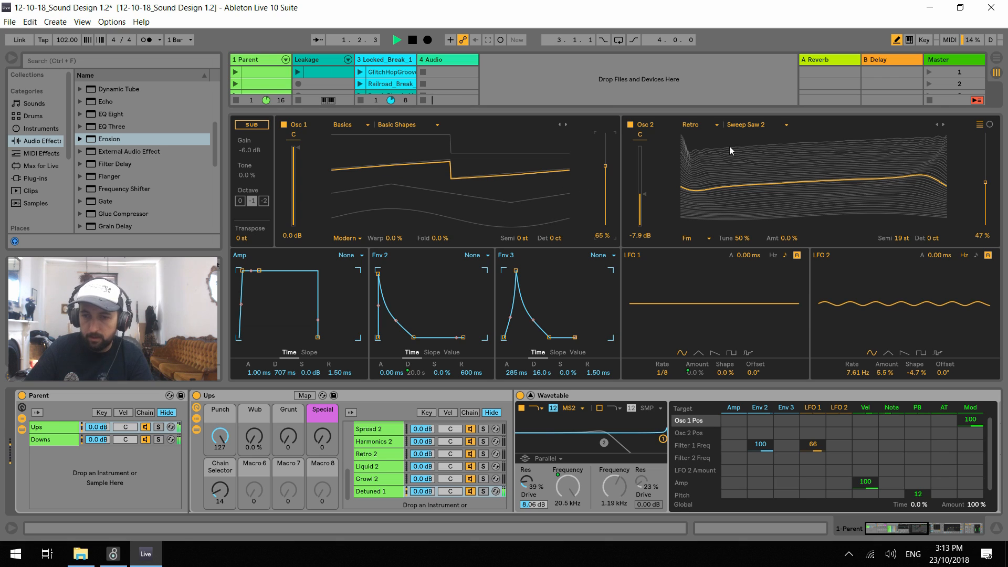
click(630, 126)
drag(604, 167, 604, 160)
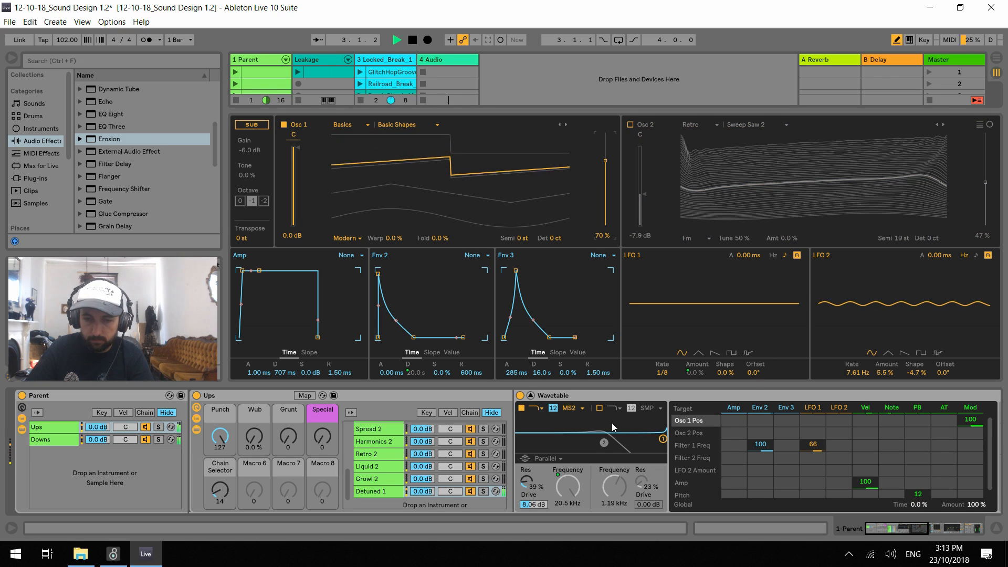
Set the Unison mode to None and the Osc 1 wavetable position to 69%
scroll(904, 494, right, 3)
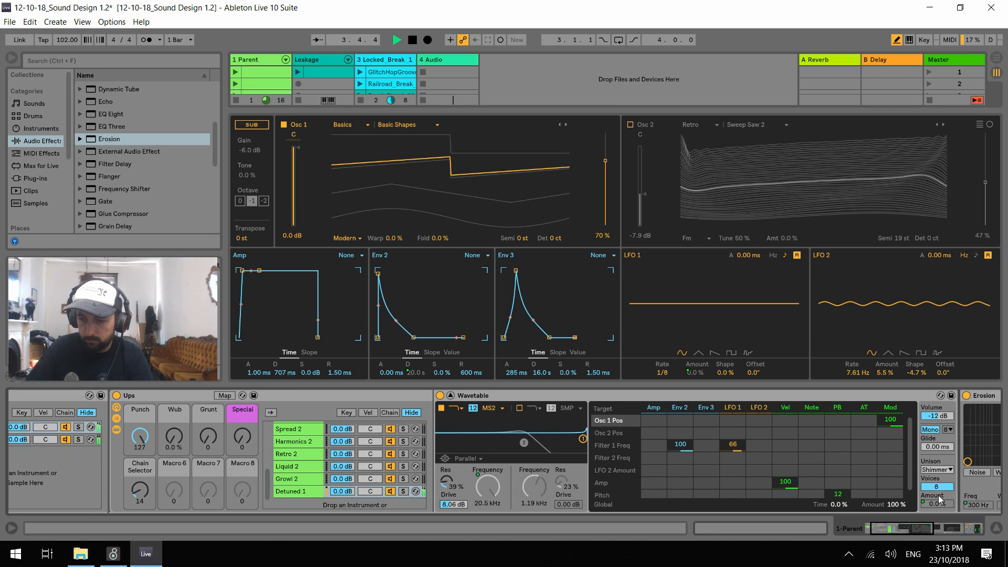
click(940, 470)
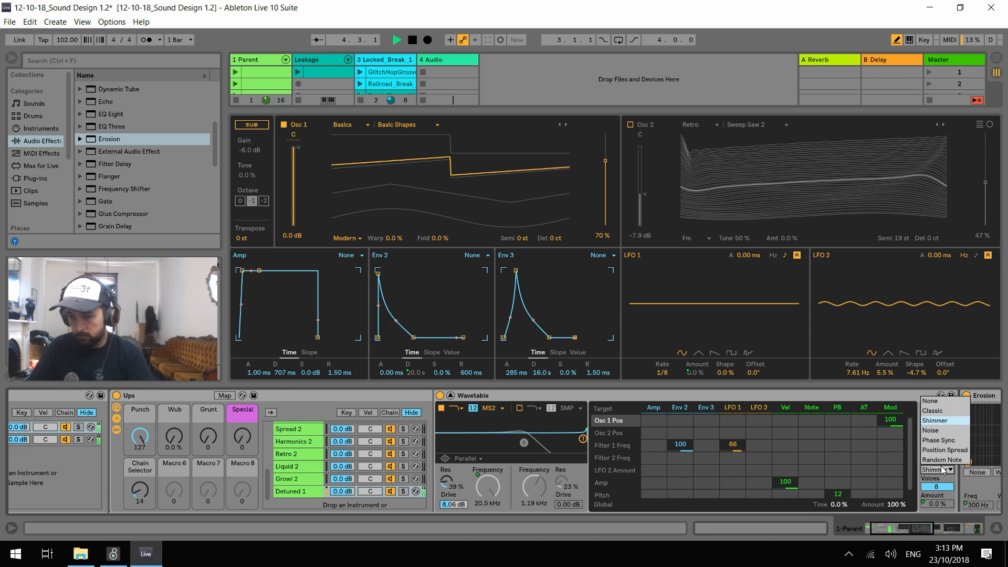
click(937, 400)
drag(605, 167, 605, 169)
Turn on filter 2 at 104 Hz with 89% resonance and modulate its frequency by 100 from Env 3
click(519, 408)
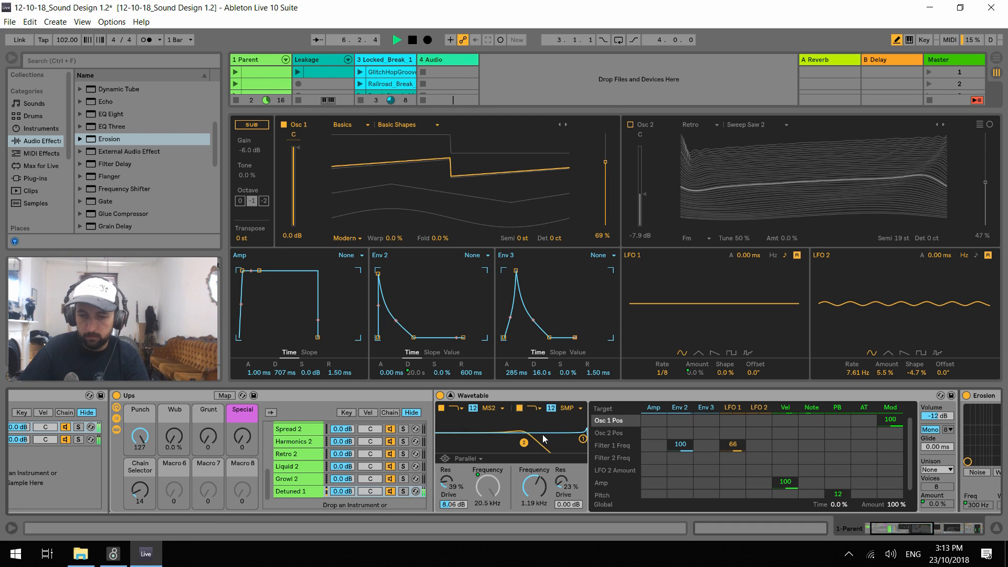
drag(535, 486, 535, 512)
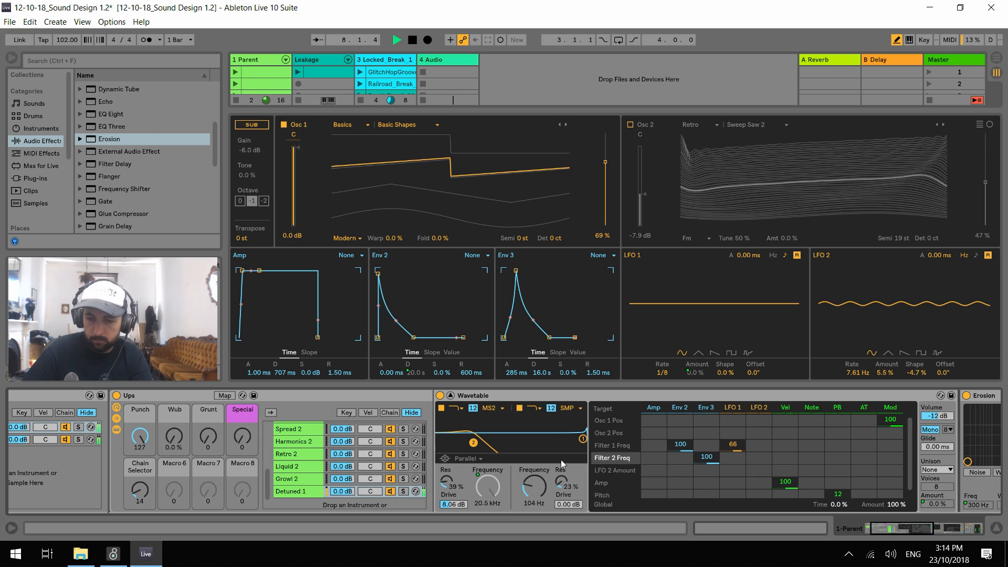
drag(561, 483, 545, 467)
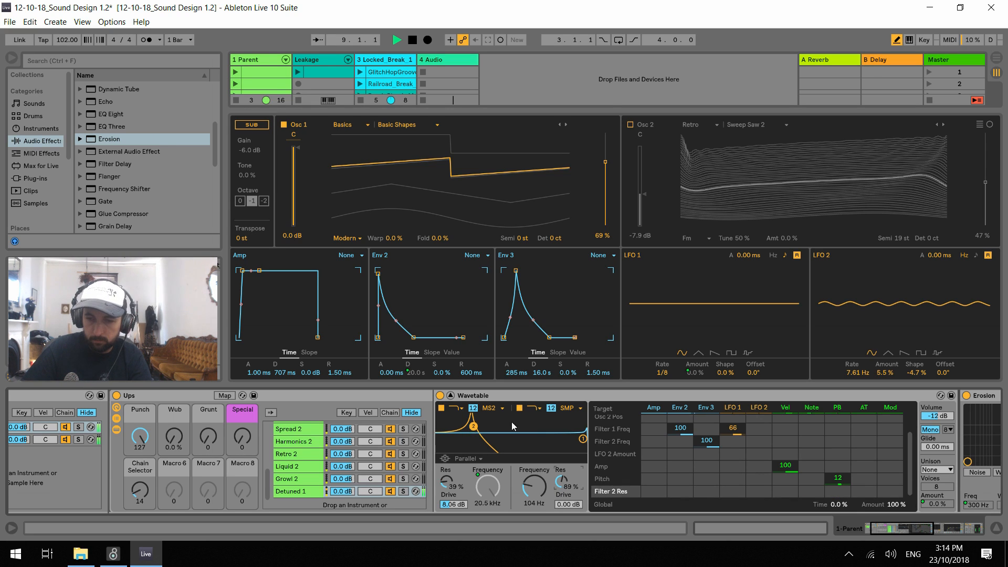
Shape Env 3 with a 0.00 ms attack and a 904 ms decay
drag(514, 268, 504, 271)
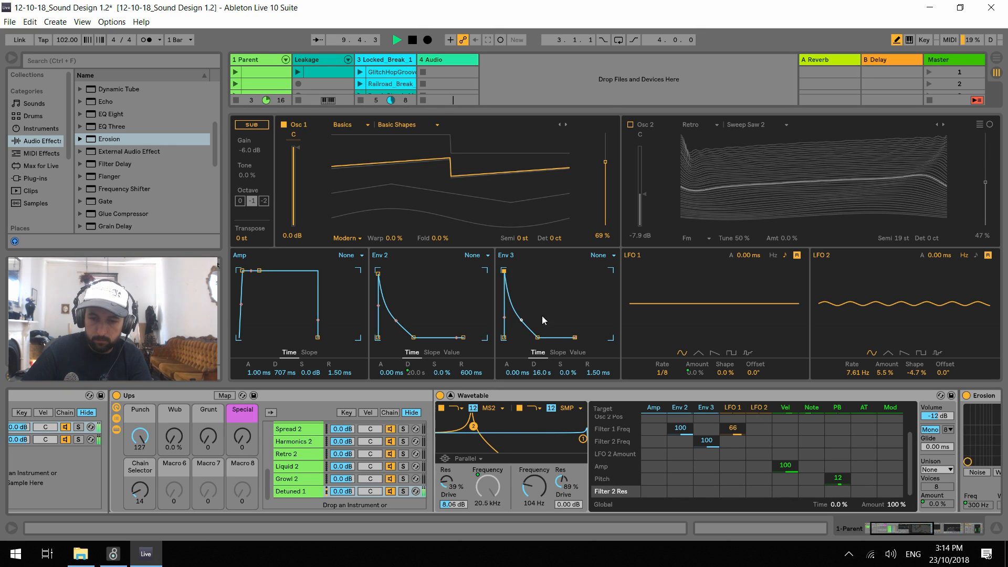
drag(537, 339, 527, 337)
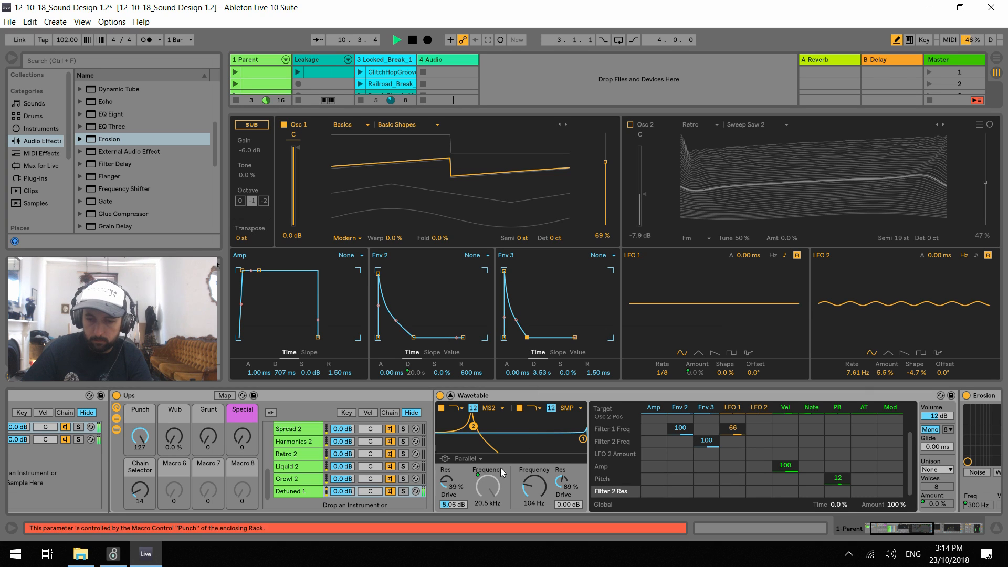
drag(539, 490, 539, 497)
drag(539, 362, 542, 377)
Adjust filter 2 to 94.3 Hz with 52% resonance and set the Osc 1 position to 67%
drag(467, 426, 458, 433)
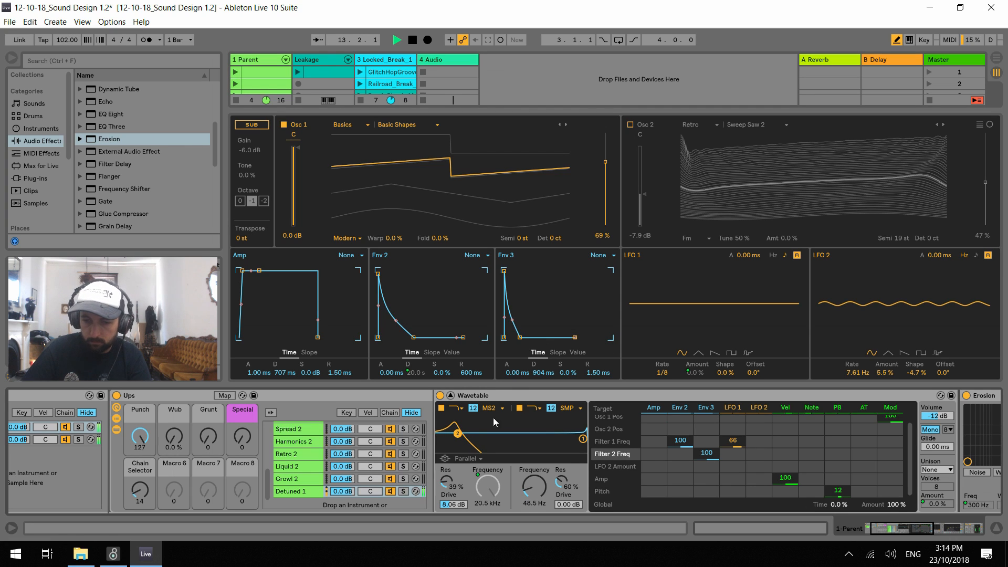
drag(533, 487, 561, 462)
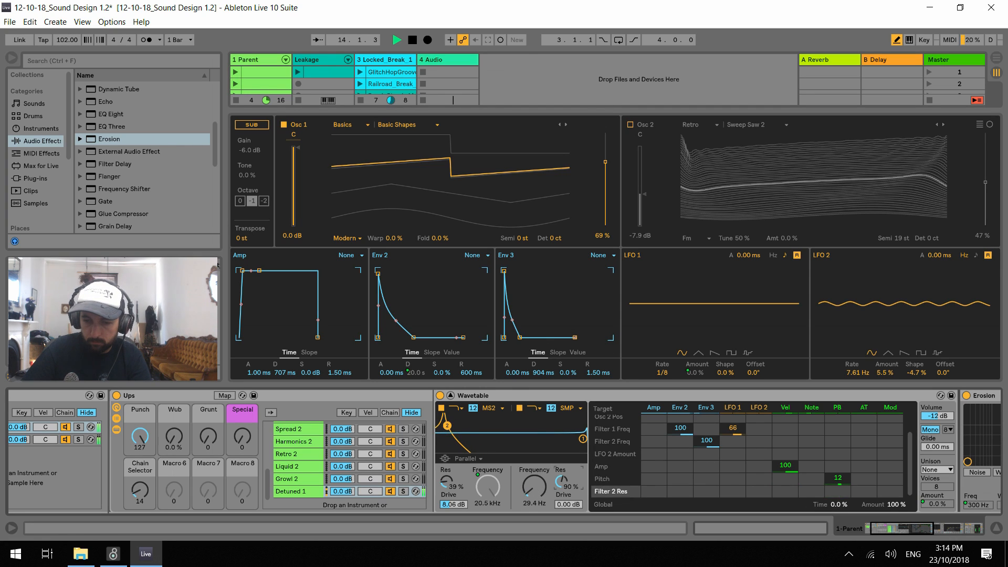
drag(446, 434, 471, 436)
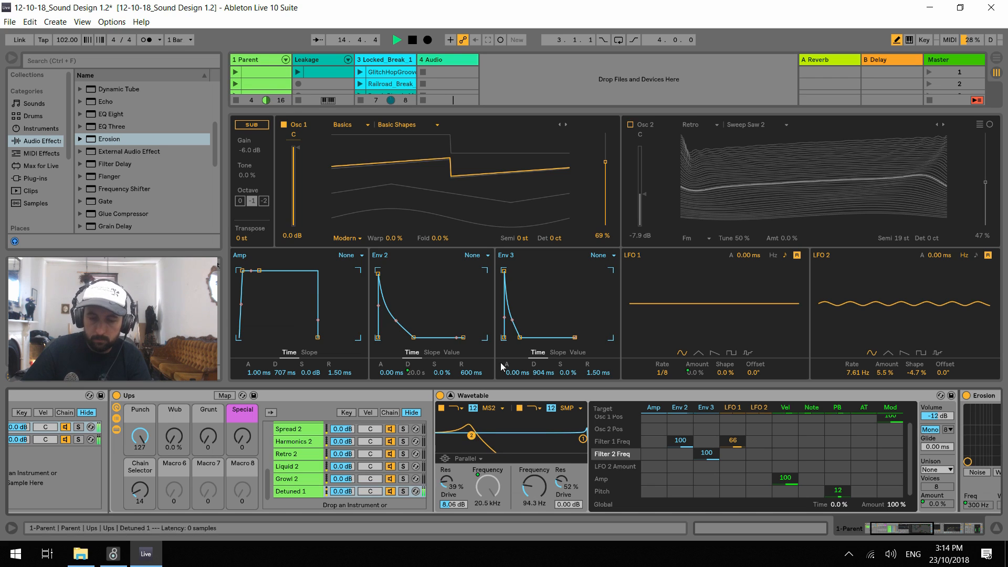
mouse_move(605, 160)
mouse_down()
mouse_move(605, 147)
mouse_move(605, 201)
mouse_move(605, 163)
mouse_up()
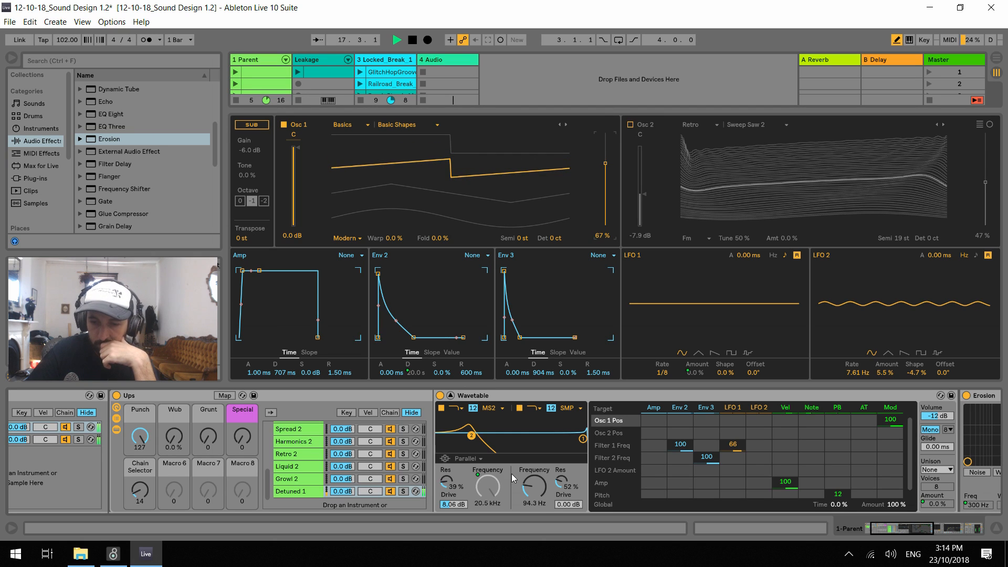
Set filter 2 to the Clean circuit at 147 Hz with 66% resonance, Env 3 decay to 281 ms and filter routing to Serial
click(571, 411)
click(571, 419)
drag(562, 480, 534, 473)
drag(543, 373, 544, 388)
drag(497, 426, 478, 420)
click(461, 469)
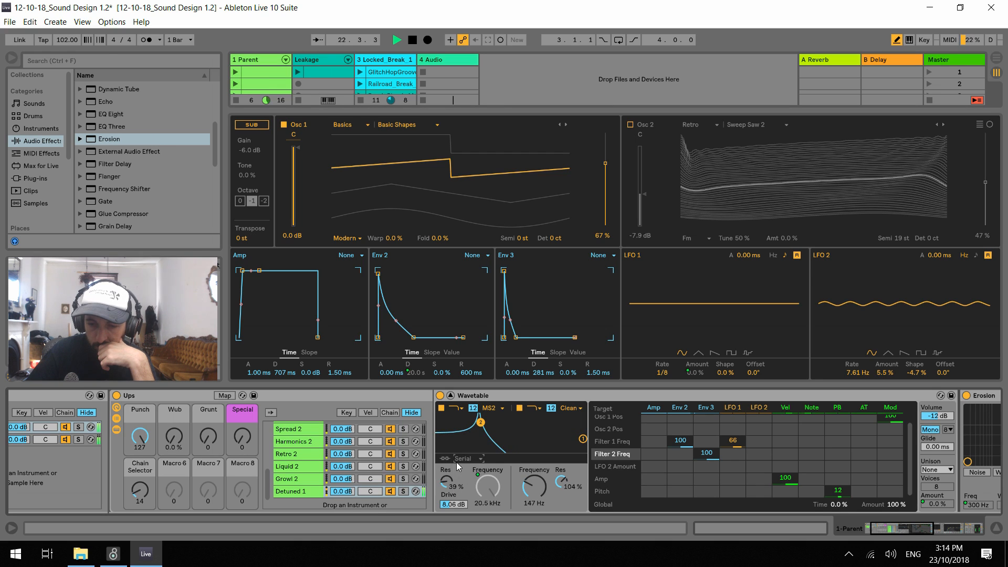
drag(577, 484, 576, 499)
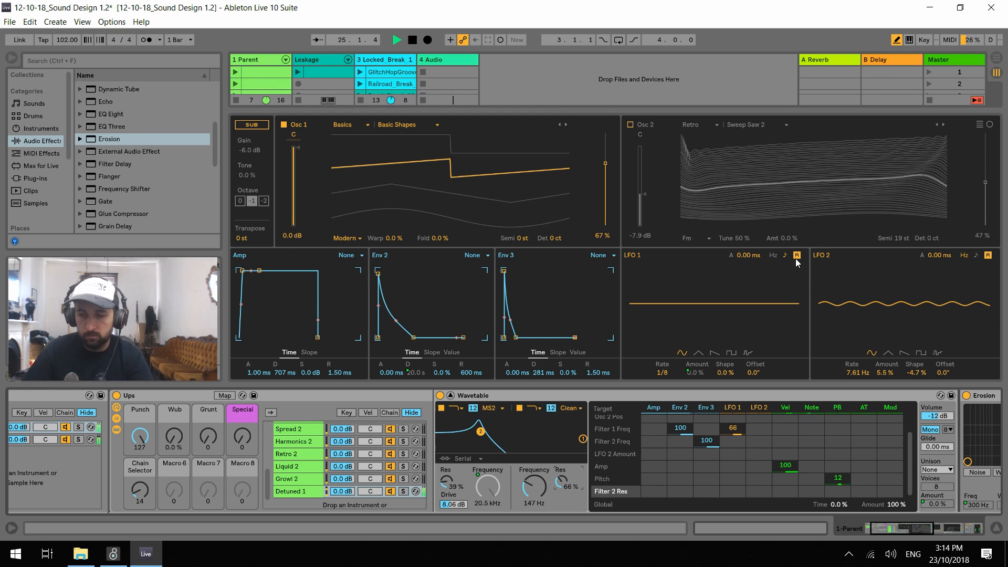
Set the Unison mode to Random Note, delete the chain's Erosion device and stop playback
click(936, 470)
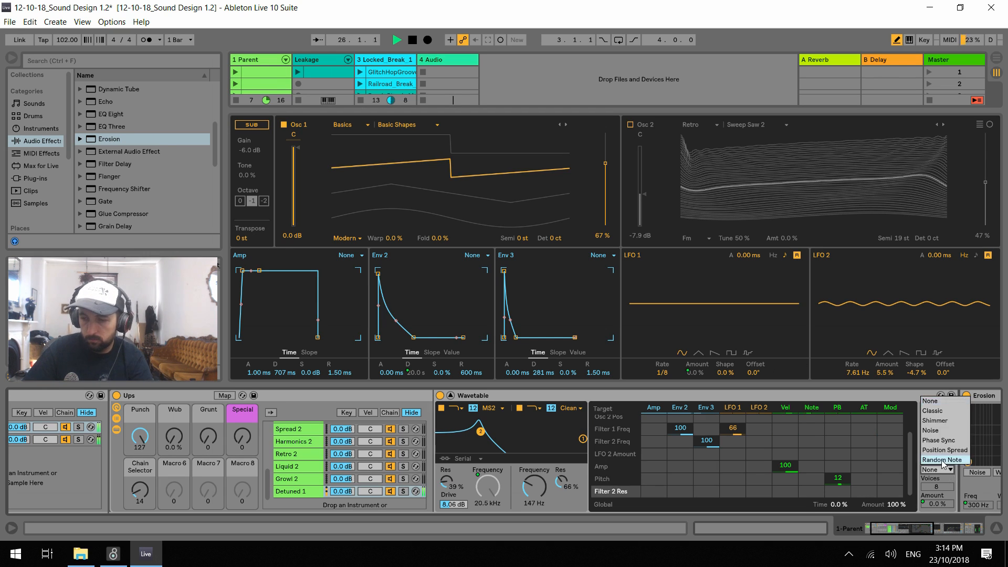
click(940, 464)
click(910, 528)
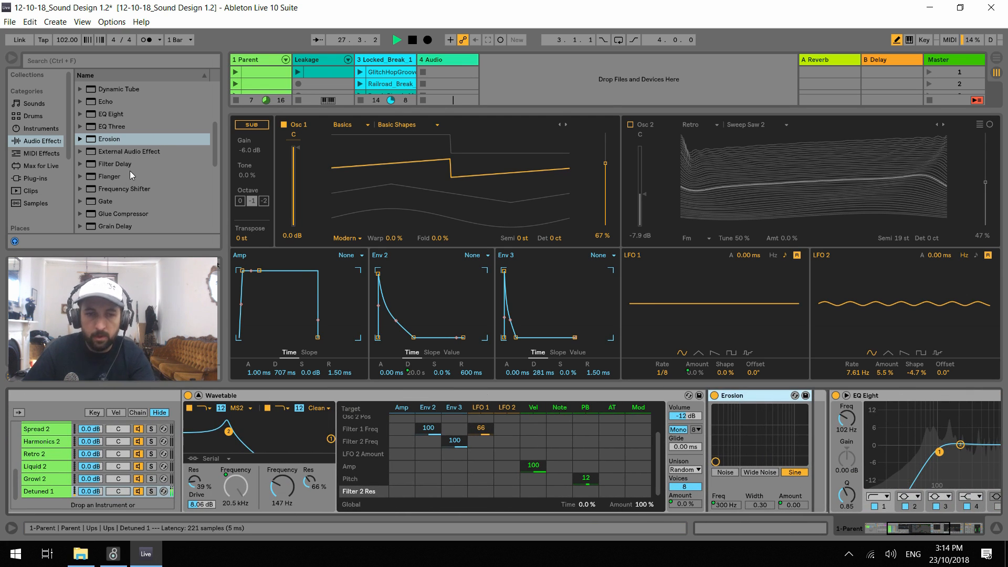
key(Delete)
scroll(133, 164, up, 4)
key(space)
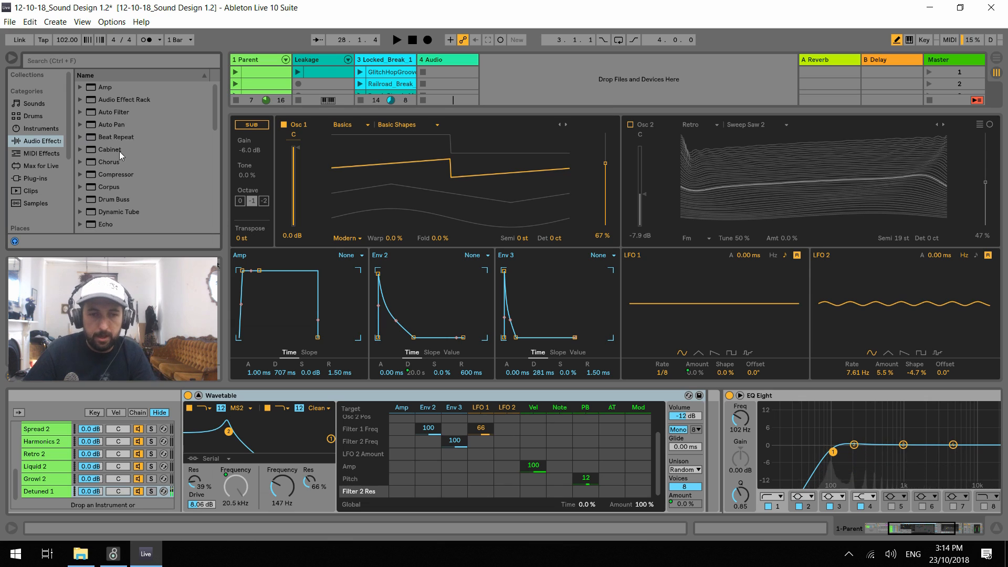
Try an Amp device between Wavetable and EQ Eight with its Treble at 5.71 during playback
click(108, 87)
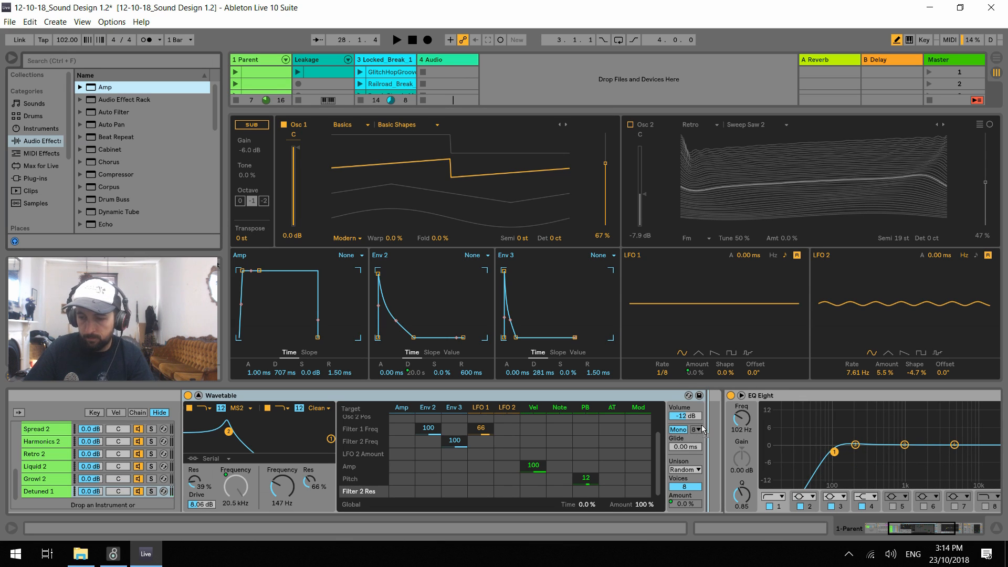
drag(756, 439, 756, 440)
key(space)
drag(820, 496, 819, 489)
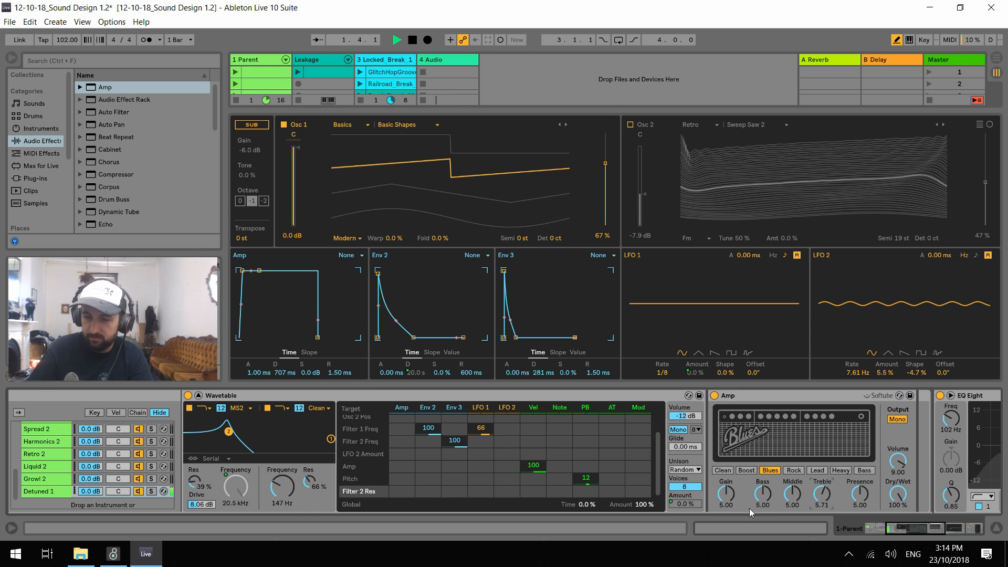
Set filter 2 to the PRD circuit at 191 Hz with 57% resonance
click(284, 488)
drag(311, 482, 290, 478)
mouse_move(307, 479)
mouse_down()
mouse_move(307, 499)
mouse_move(284, 486)
mouse_move(290, 504)
mouse_move(304, 485)
mouse_up()
click(320, 411)
click(319, 458)
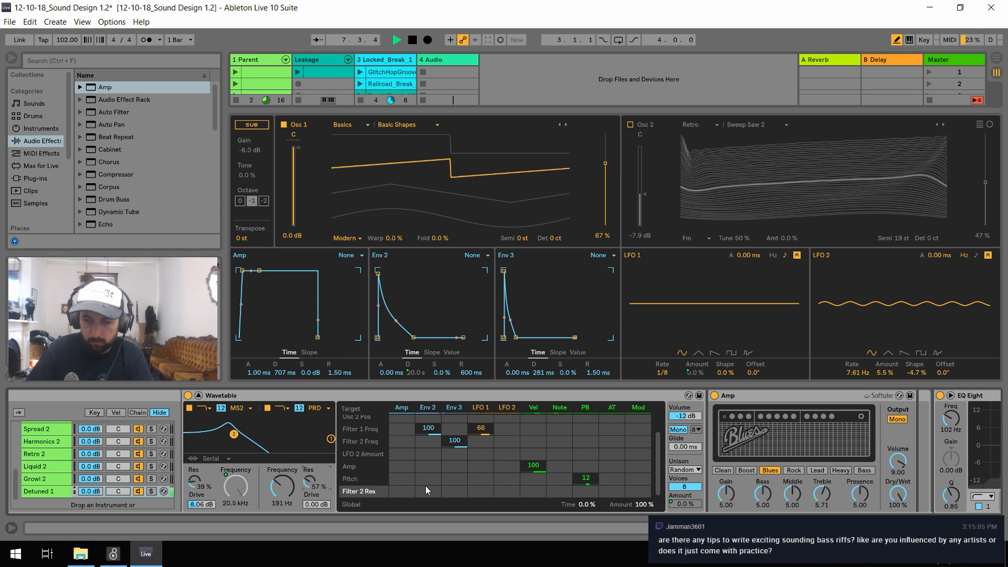
Try the Amp with Bass at 0.00 and Middle at 1.98, delete the device and restart playback
drag(761, 487, 761, 530)
click(792, 490)
drag(792, 489, 791, 512)
key(space)
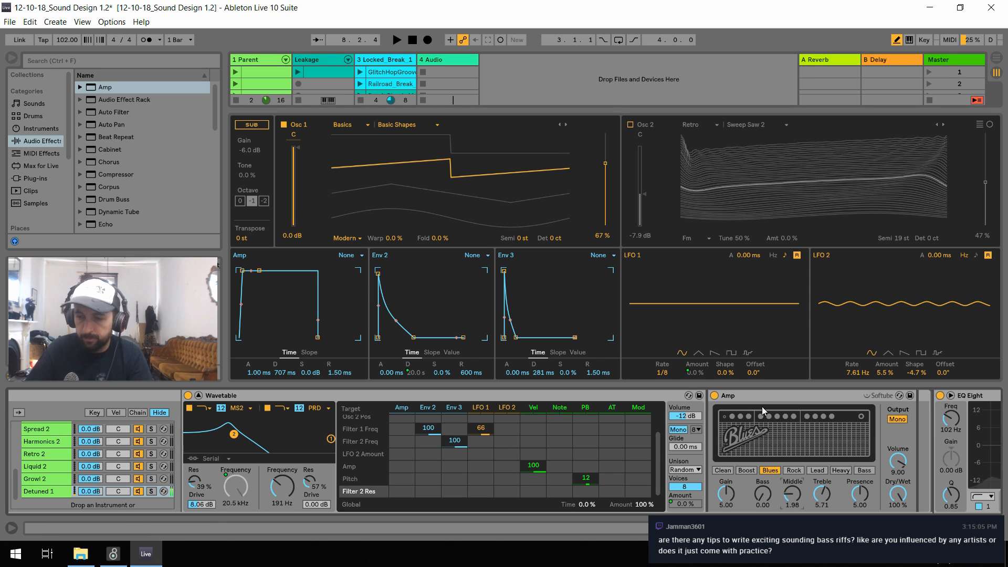
key(Delete)
key(space)
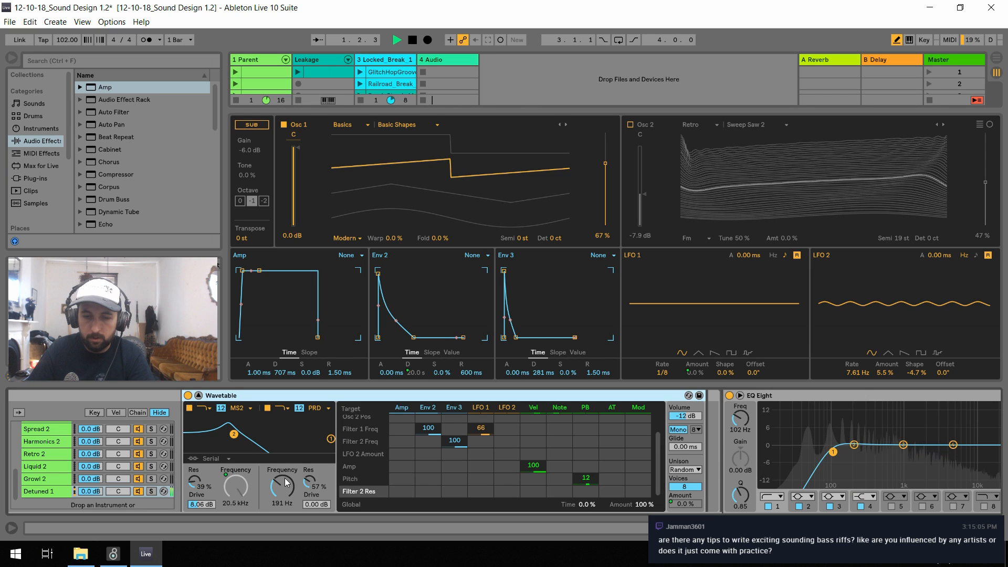
Set filter 2 to 238 Hz with 75% resonance and restart playback
mouse_move(287, 482)
mouse_down()
mouse_move(304, 490)
mouse_move(290, 485)
mouse_up()
drag(309, 484, 308, 470)
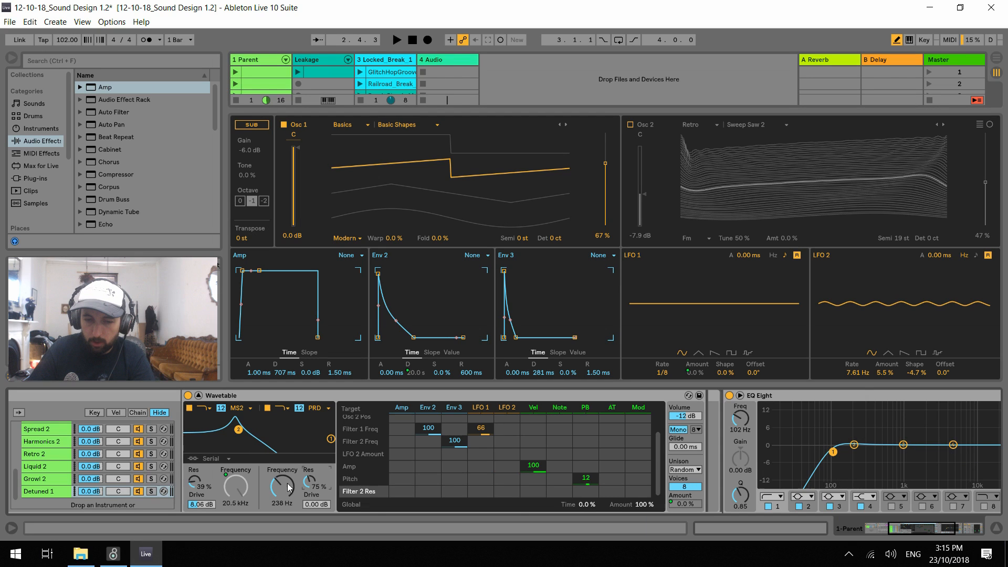
key(space)
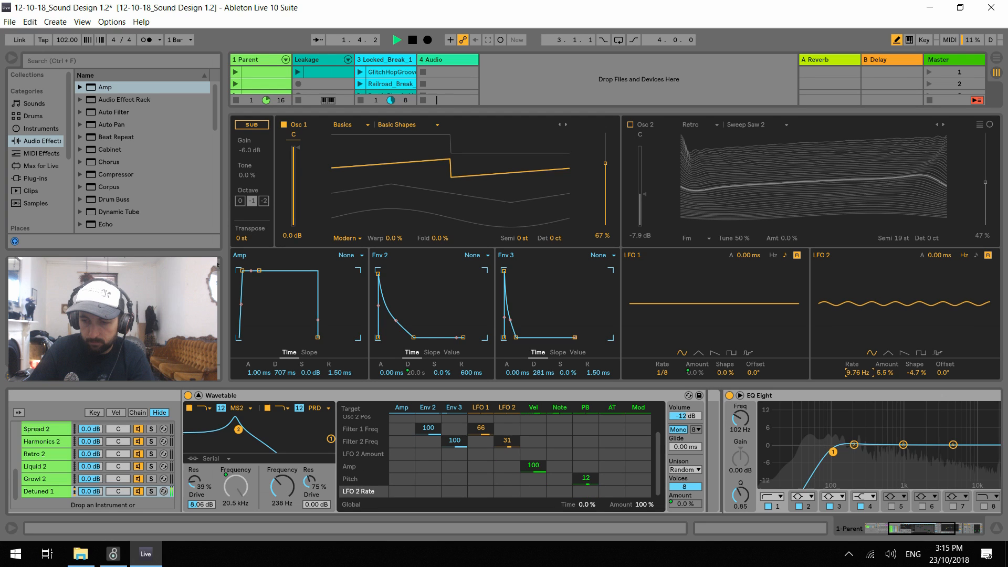
Modulate Filter 2 Freq by 25 from LFO 2 at 10.09 Hz and 22% amount, and clear LFO 1's modulation of Filter 1 Freq
click(887, 374)
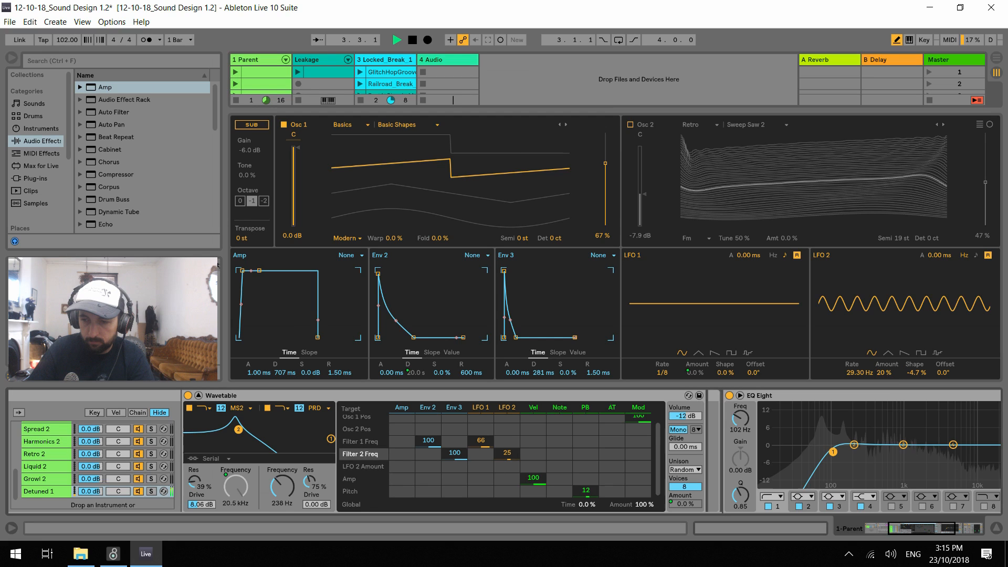
click(854, 372)
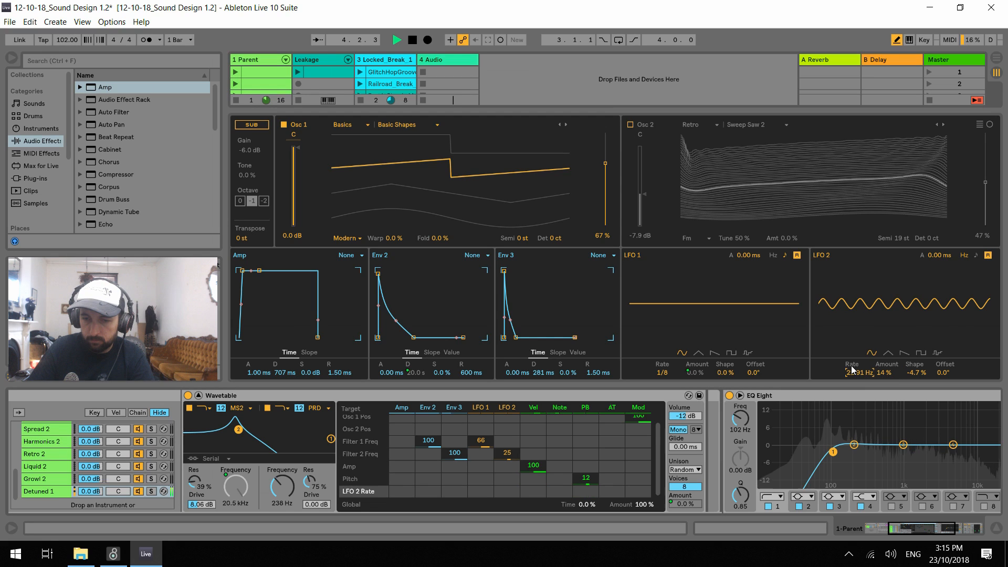
click(477, 478)
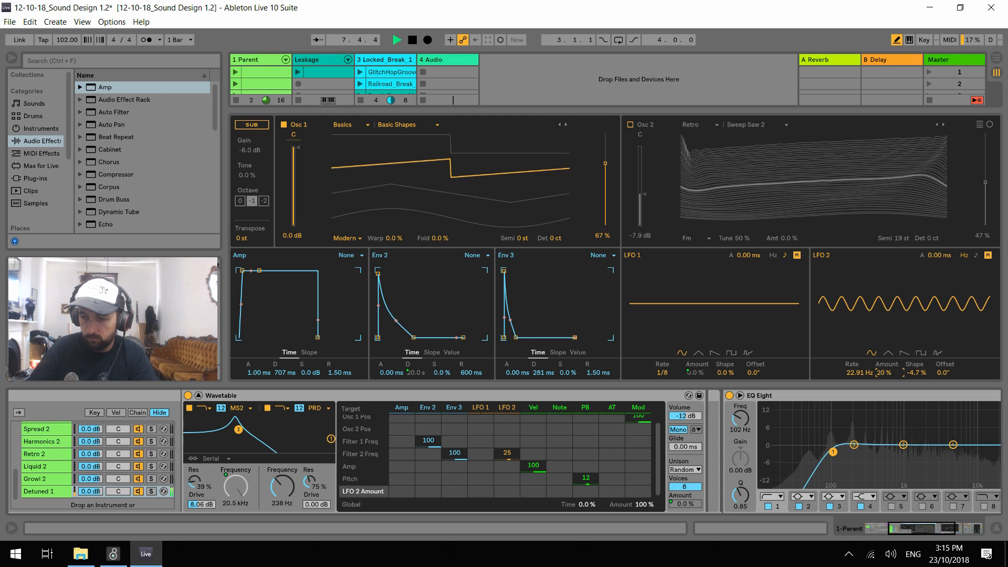
mouse_move(859, 372)
mouse_down()
mouse_move(860, 382)
mouse_move(862, 374)
mouse_up()
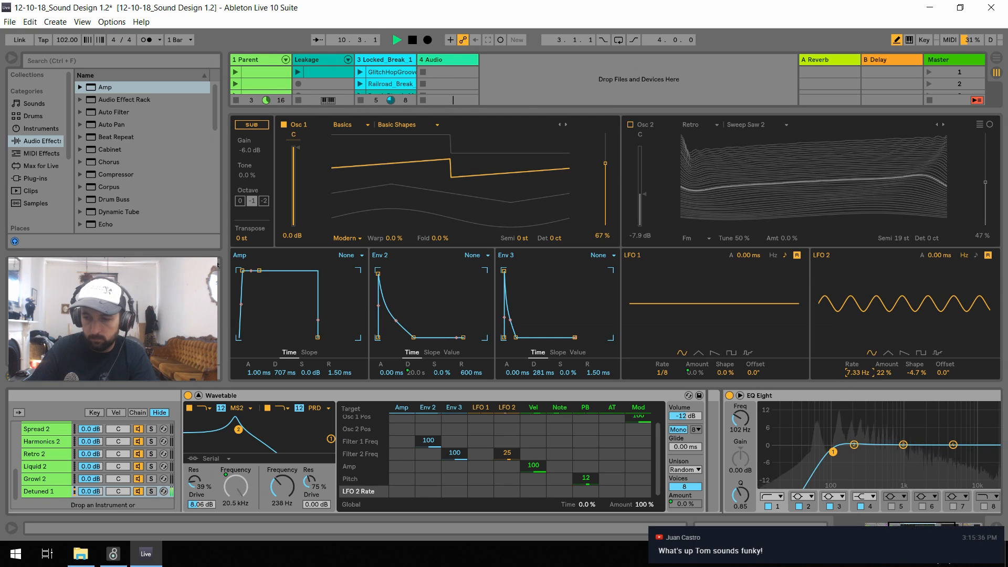
Switch Osc 1 to the Saw Dual 1 wavetable with its position at 81% during playback
click(378, 129)
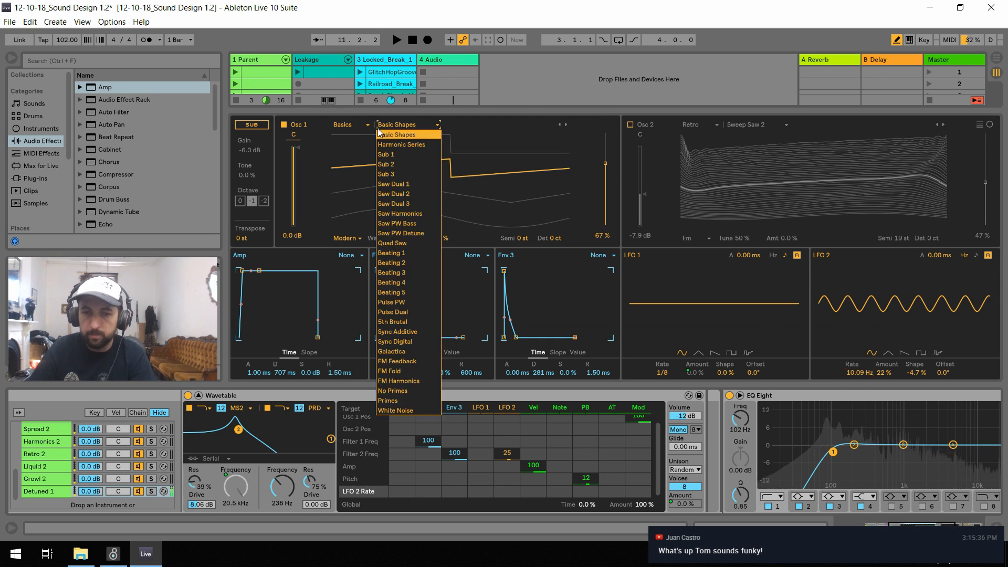
click(393, 184)
key(space)
mouse_move(605, 164)
mouse_down()
mouse_move(605, 177)
mouse_move(605, 149)
mouse_move(604, 178)
mouse_move(605, 150)
mouse_up()
Turn on Osc 2 and try it at 24 semitones, -1.3 dB gain and 17% wavetable position
click(631, 125)
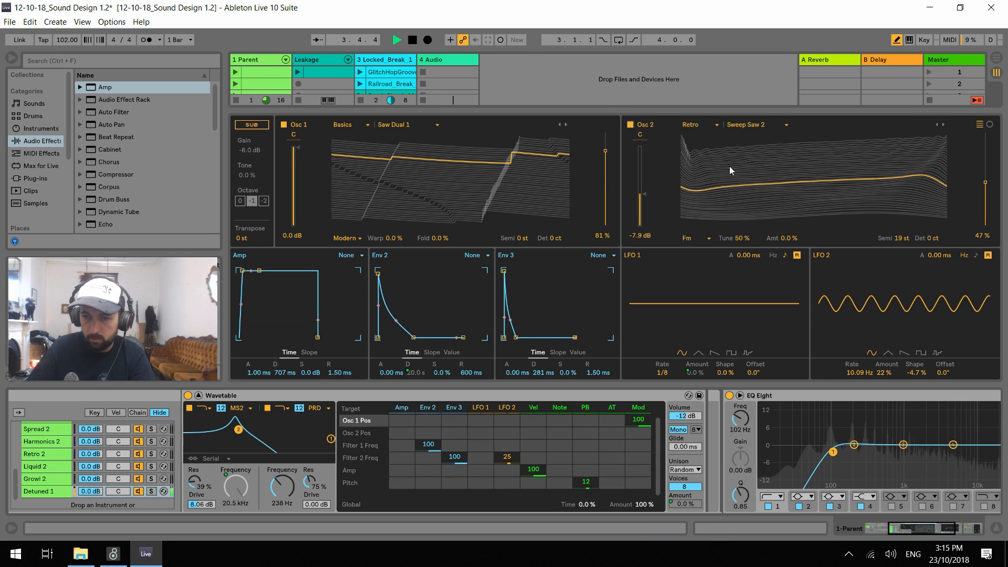
key(space)
click(905, 240)
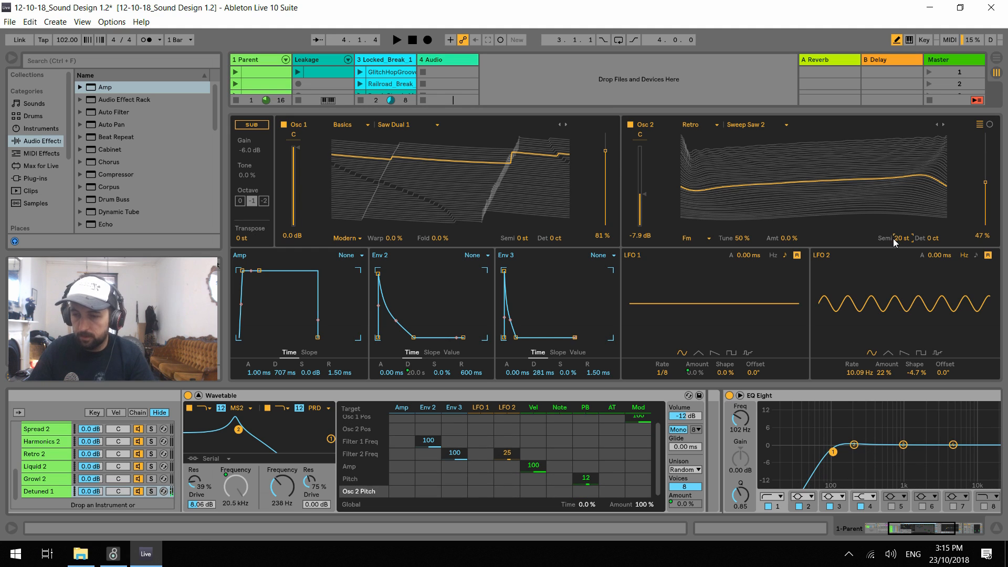
key(space)
drag(638, 171, 637, 157)
drag(986, 182, 986, 209)
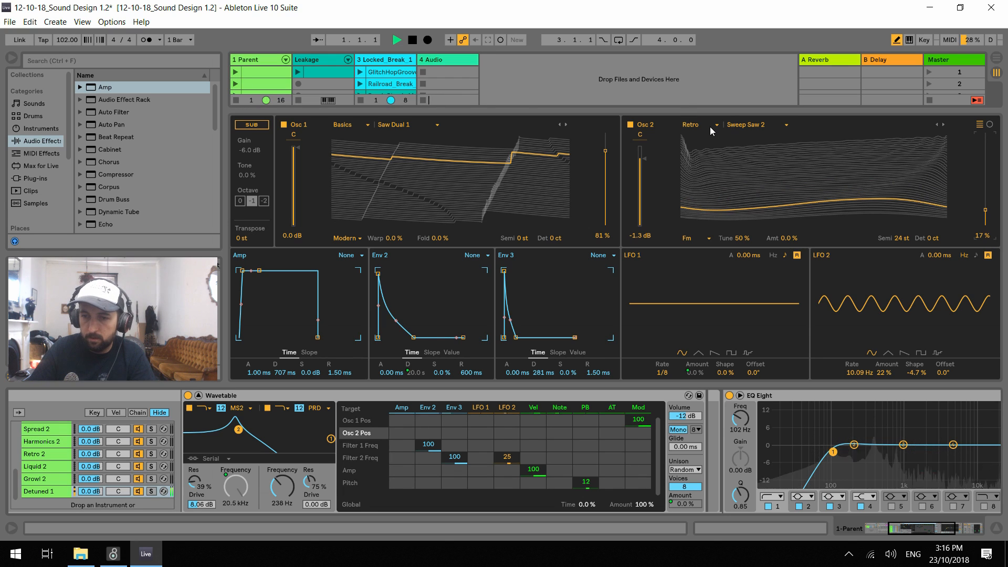
Switch Osc 2 to Basic Shapes from the Basics category at 66% position, -6.5 dB gain and 12 semitones
click(693, 125)
click(693, 132)
drag(986, 209, 986, 165)
drag(639, 158, 639, 187)
drag(902, 235, 902, 241)
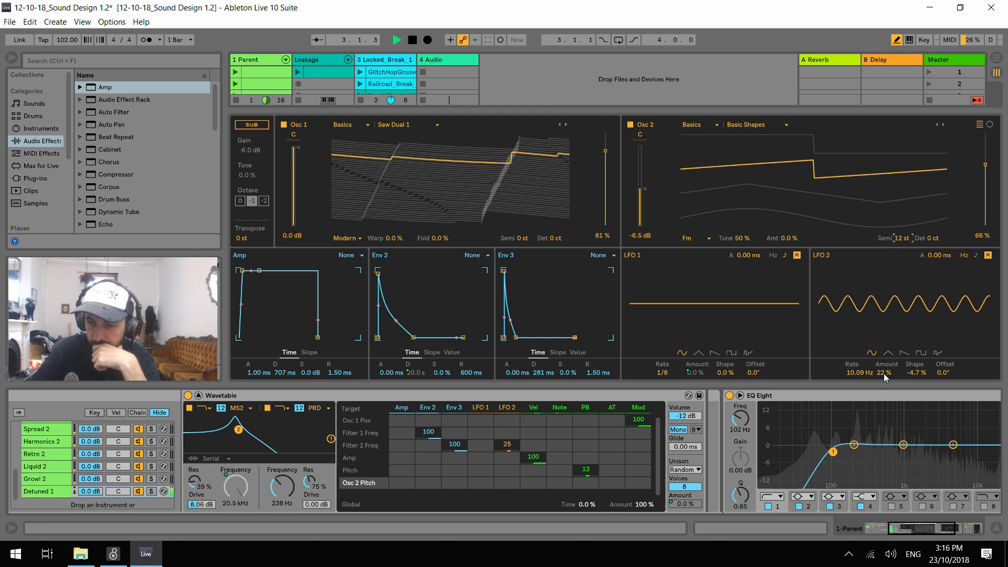
Try modulating LFO 2 Rate by 67 from Env 2, with LFO 2 at 0.21 Hz and 23% amount
click(860, 372)
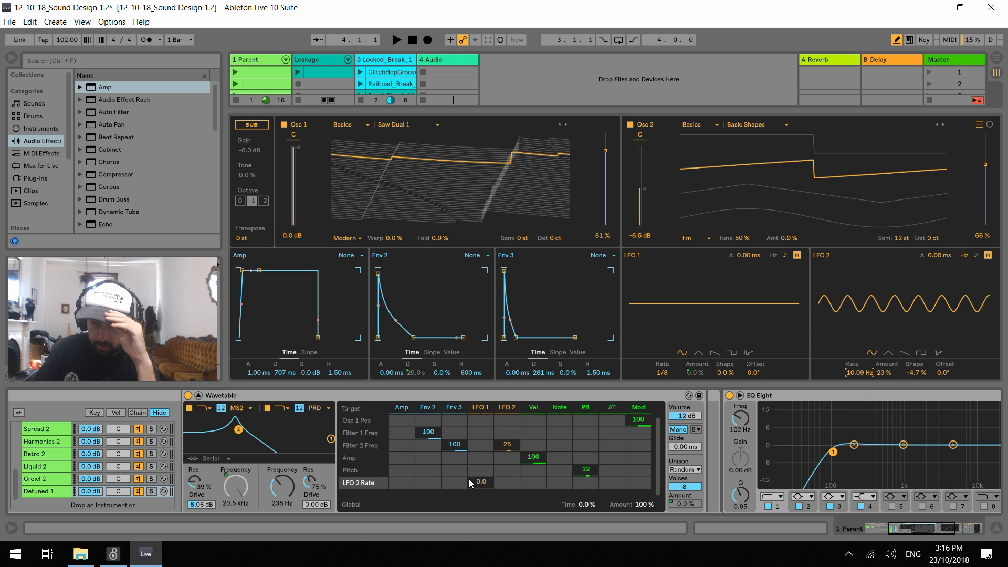
key(space)
drag(425, 482, 426, 447)
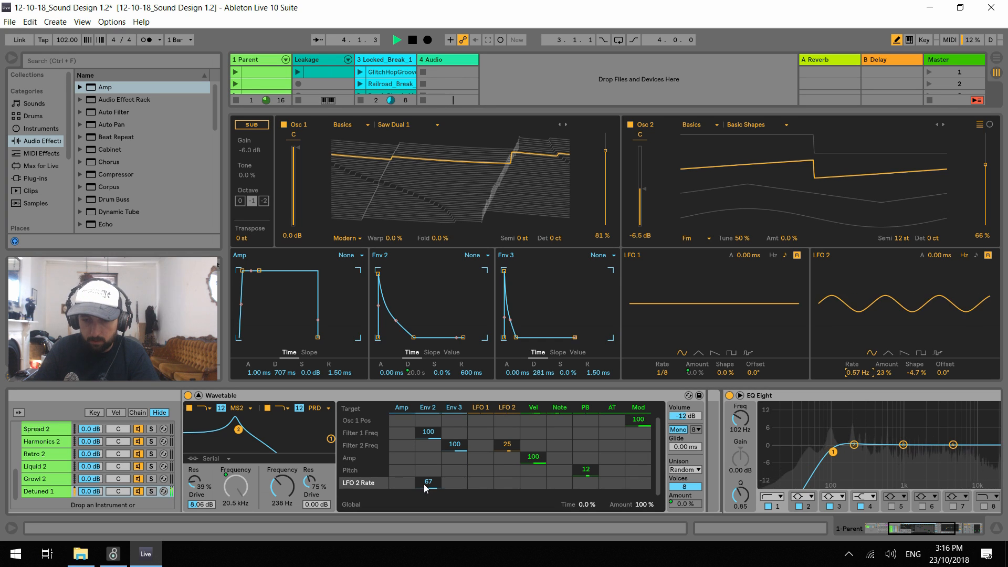
Try a negative Env 2 modulation of LFO 2 Rate, ending at -39 with LFO 2 at 30.00 Hz
key(space)
drag(426, 485, 426, 541)
key(space)
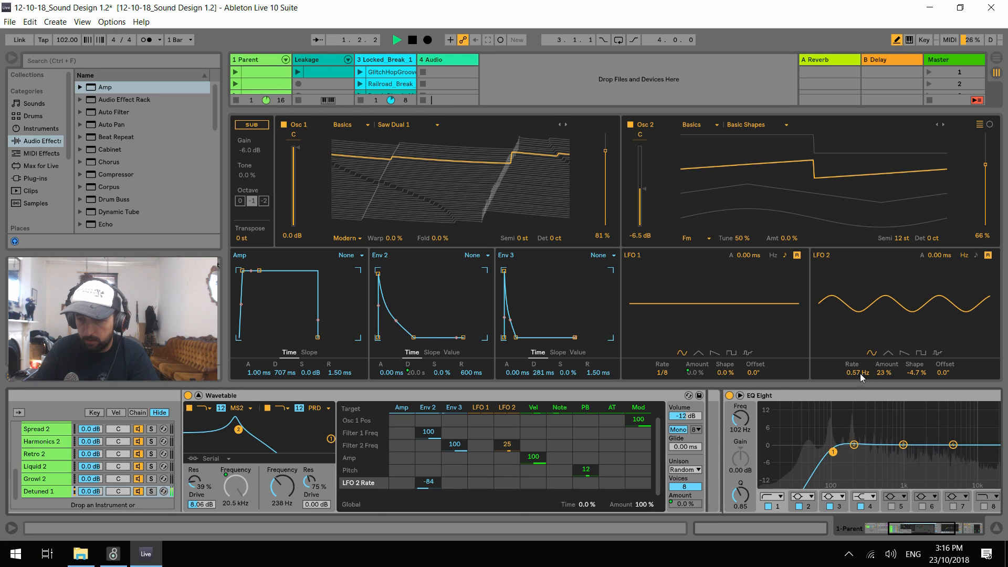
drag(435, 487, 434, 499)
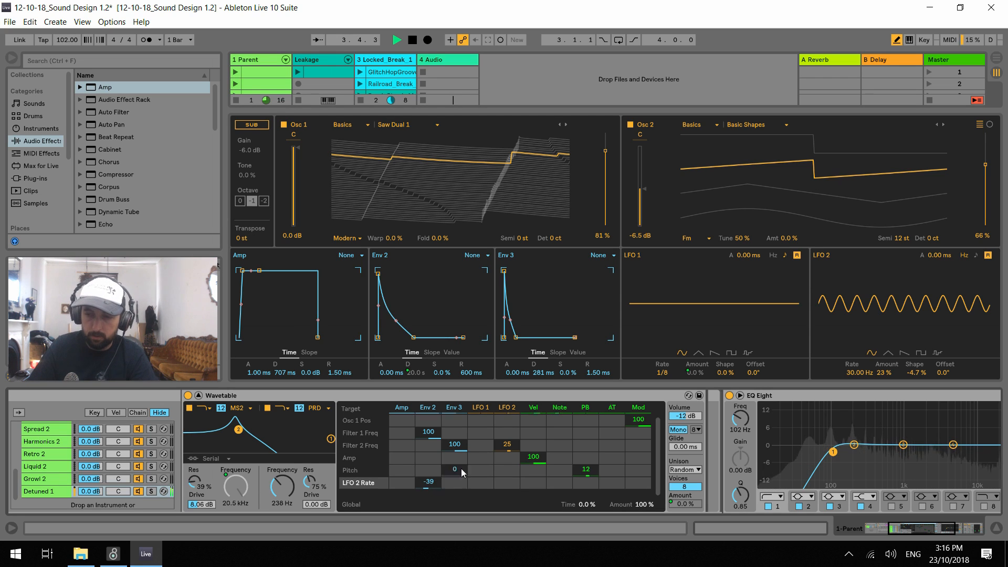
Try random and square waves on LFO 2, settling on a triangle wave at 36% amount and 17.04 Hz
mouse_move(885, 372)
mouse_down()
mouse_move(885, 364)
mouse_move(884, 377)
mouse_up()
click(938, 353)
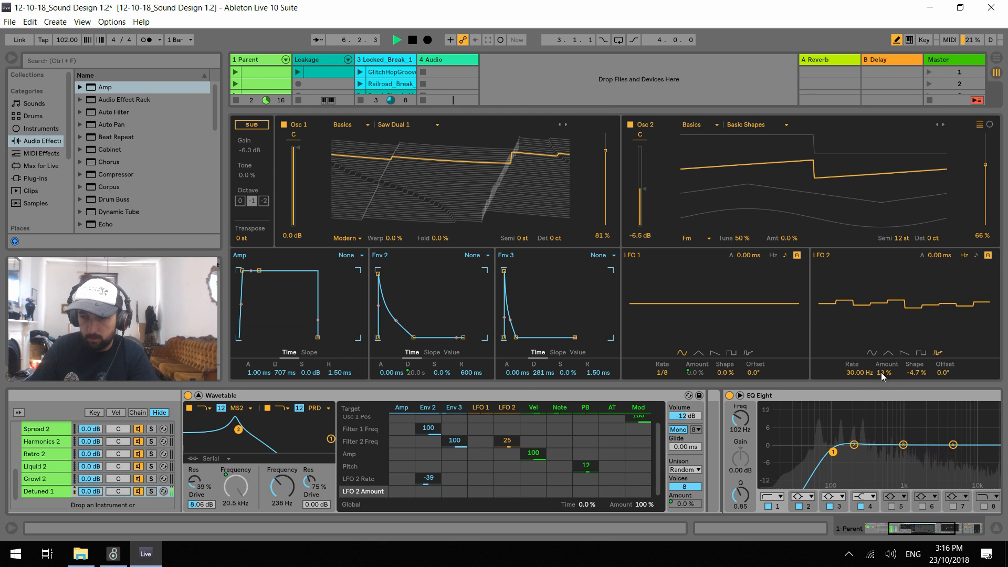
drag(882, 376, 882, 364)
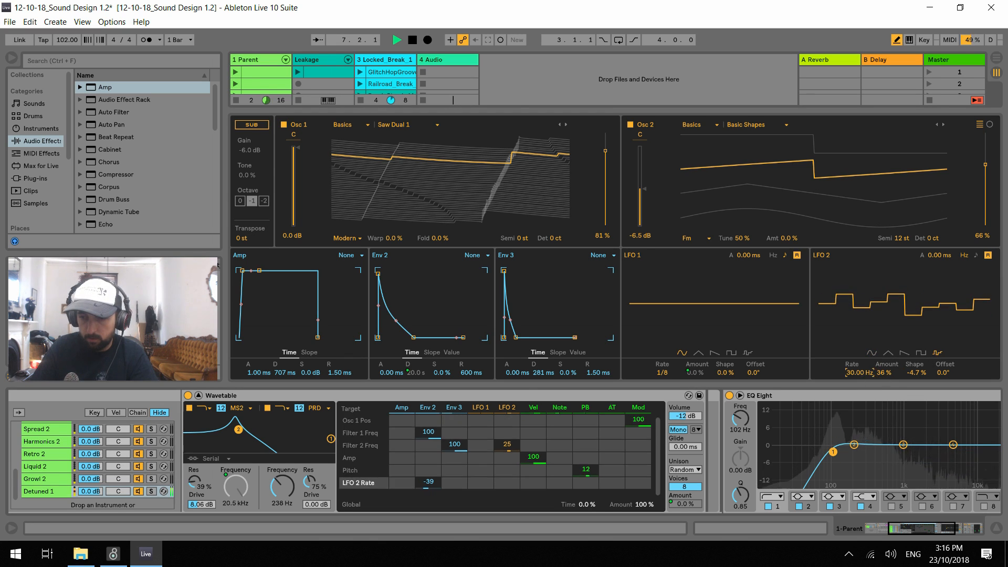
click(919, 355)
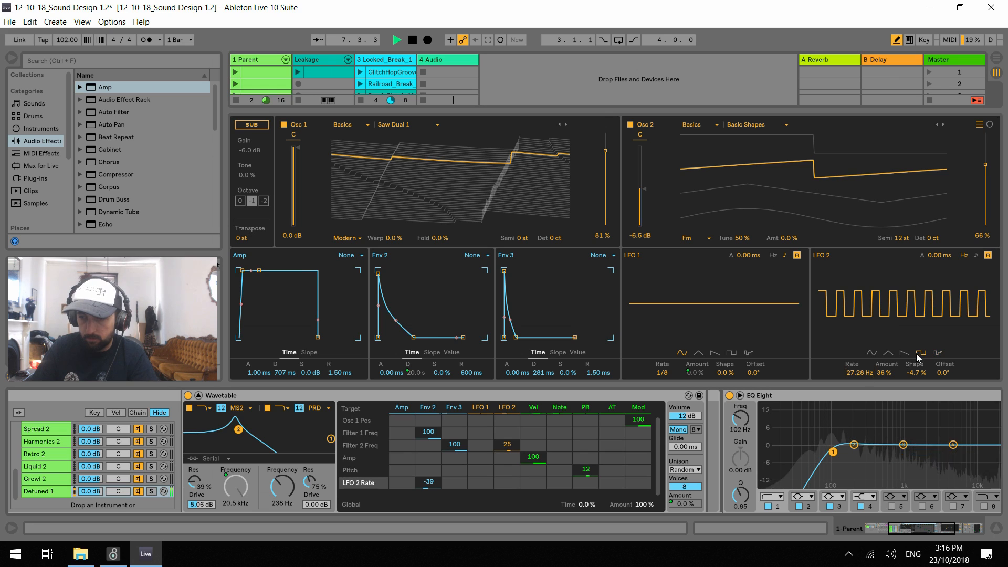
click(888, 353)
drag(876, 369, 873, 377)
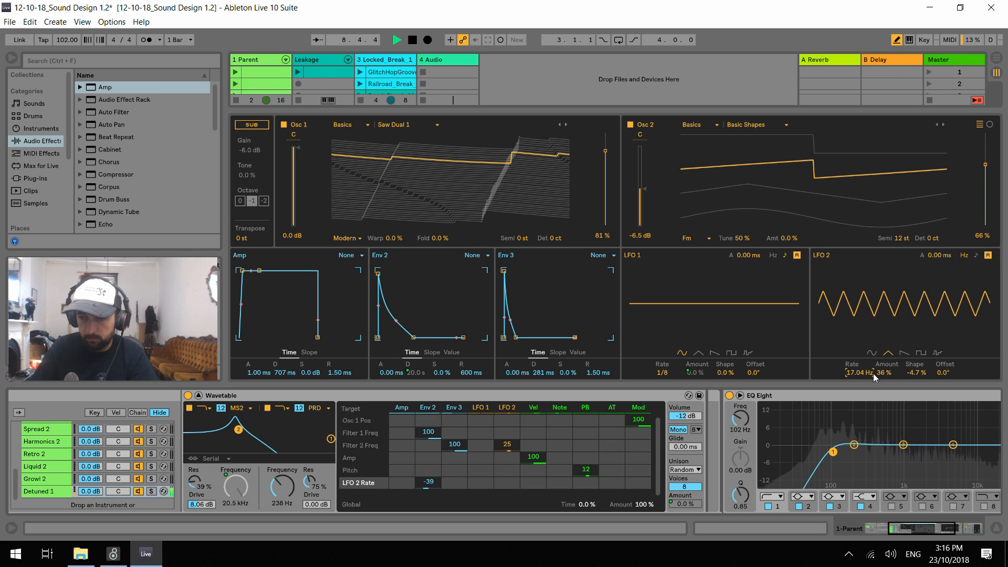
Set filter 2 resonance to 77% and LFO 2 to 30.00 Hz, and clear Env 2's modulation of LFO 2 Rate
drag(306, 485, 306, 483)
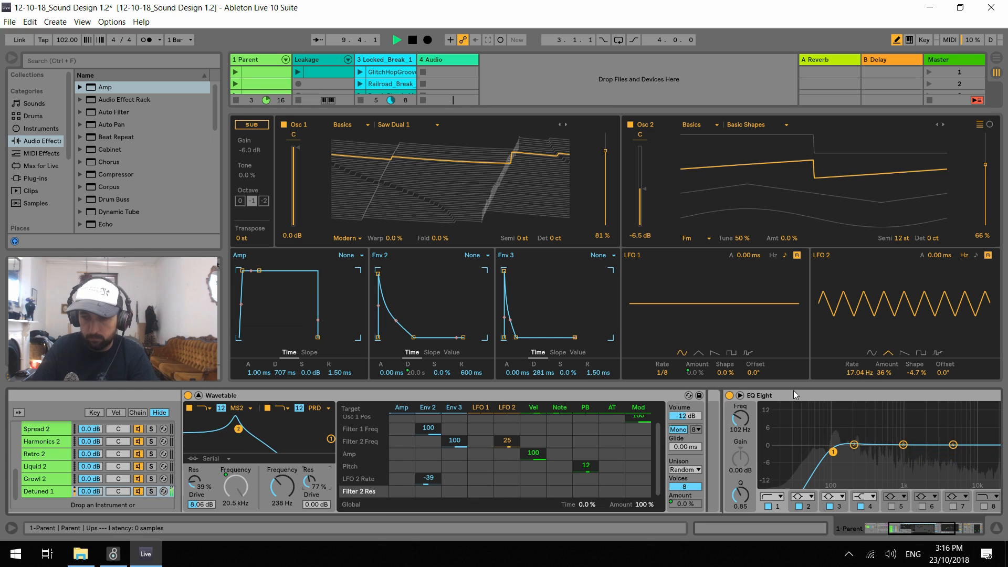
drag(856, 372, 855, 363)
drag(425, 482, 425, 490)
double_click(426, 481)
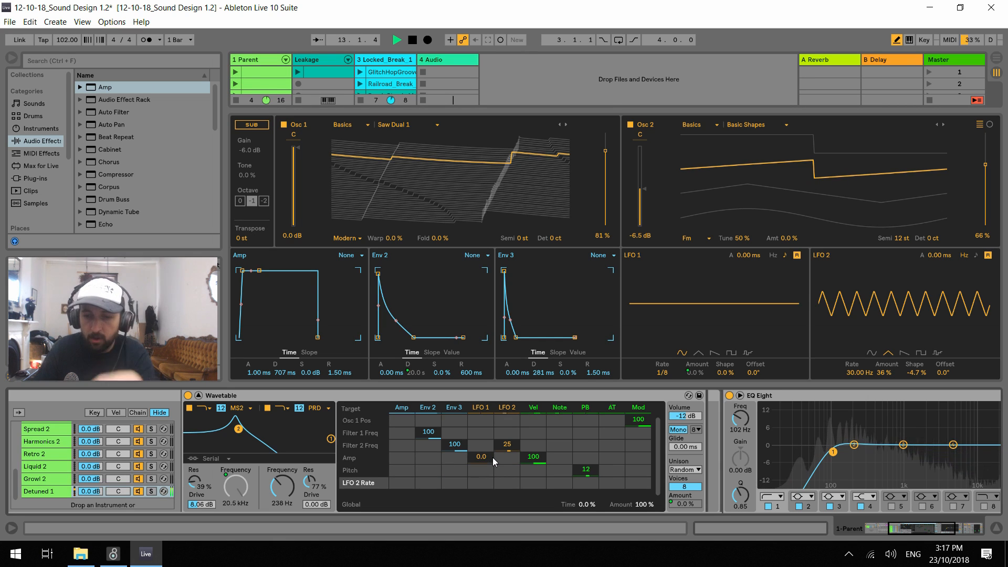
Modulate LFO 2 Rate by 45 from LFO 1 and audition it with the Wub macro at 59%
drag(480, 482, 480, 460)
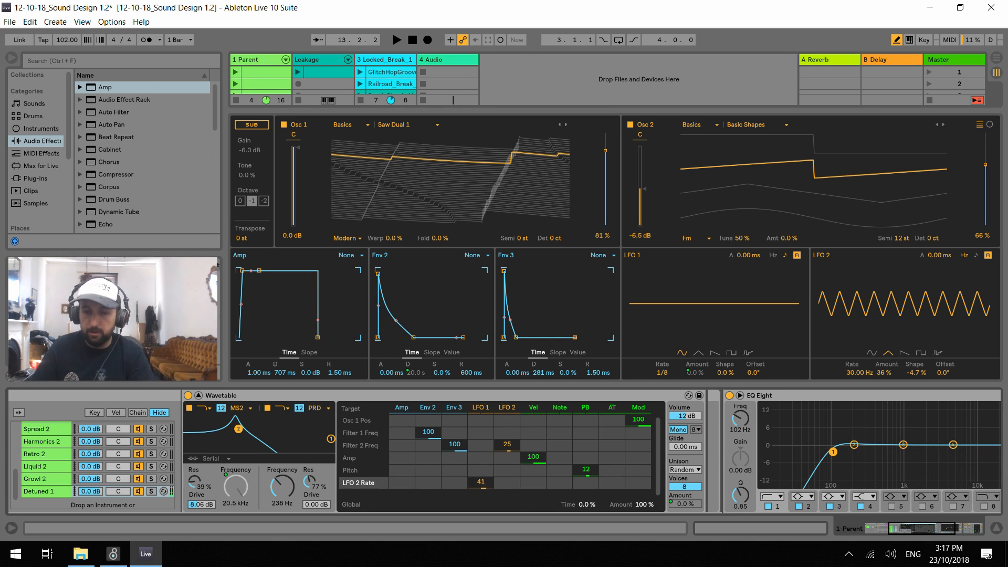
drag(910, 533, 862, 529)
key(space)
drag(257, 437, 256, 394)
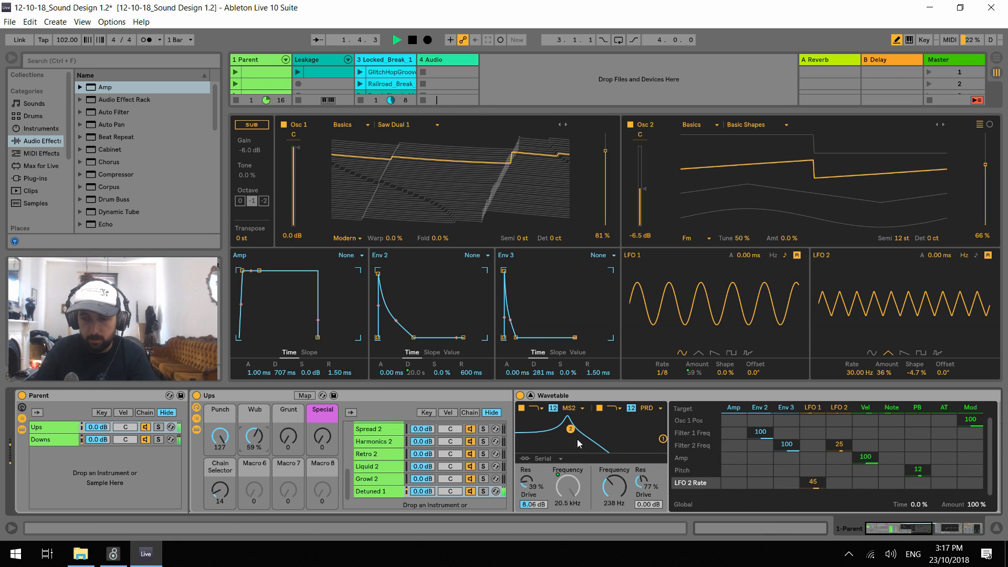
Set LFO 2 to 1.80 Hz with 59 on Filter 2 Freq, and audition with Wub at 47% and Grunt at 117
drag(861, 374, 861, 409)
drag(255, 436, 255, 470)
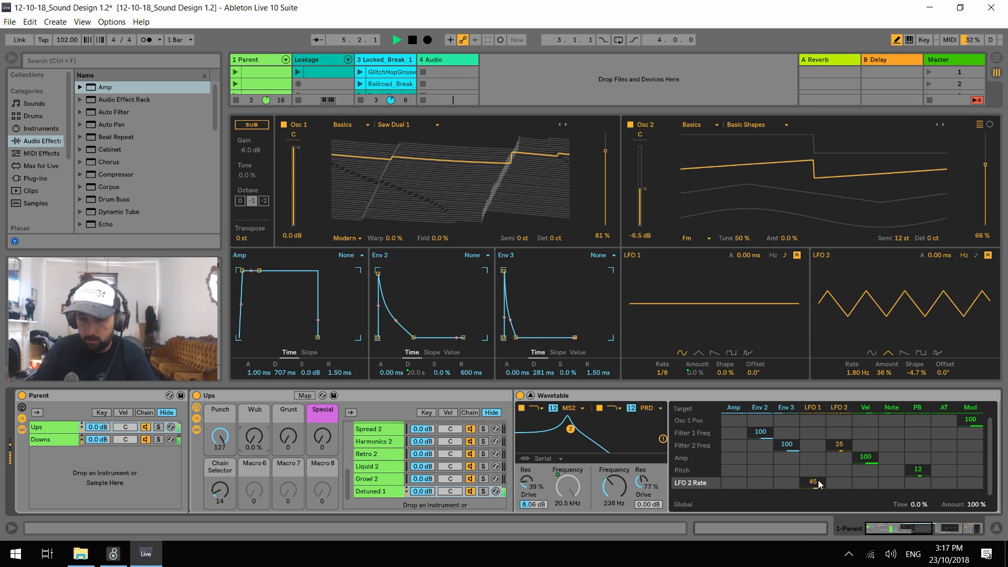
drag(839, 444, 839, 441)
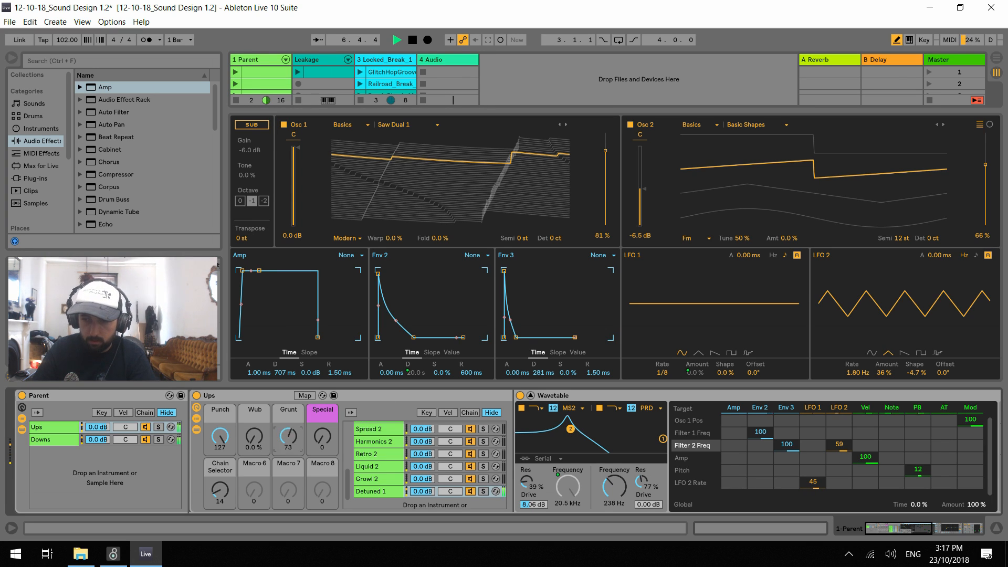
drag(288, 436, 261, 464)
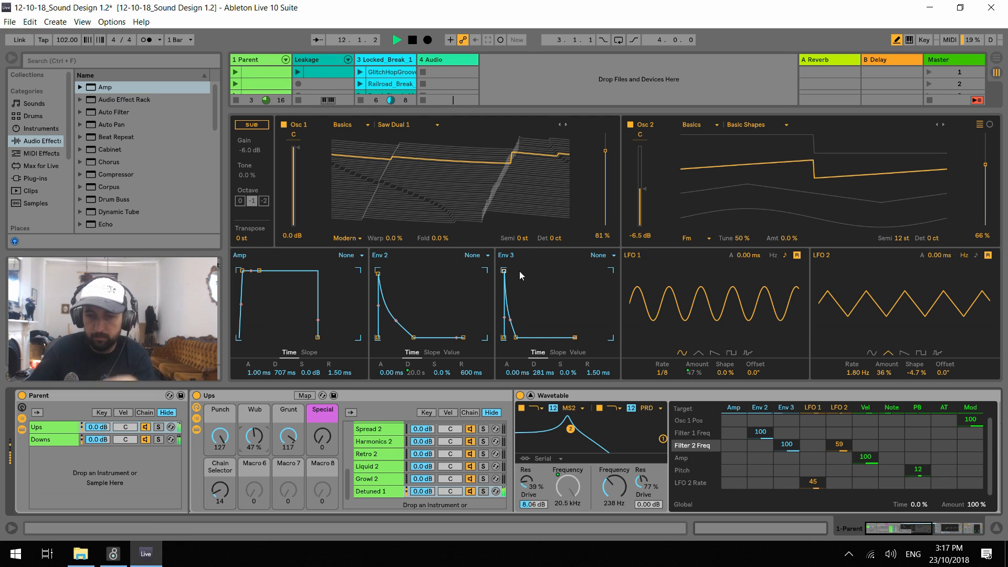
Transpose Osc 2 to -12 semitones and lower the Wub macro to 41%
click(520, 238)
text(-12)
key(Return)
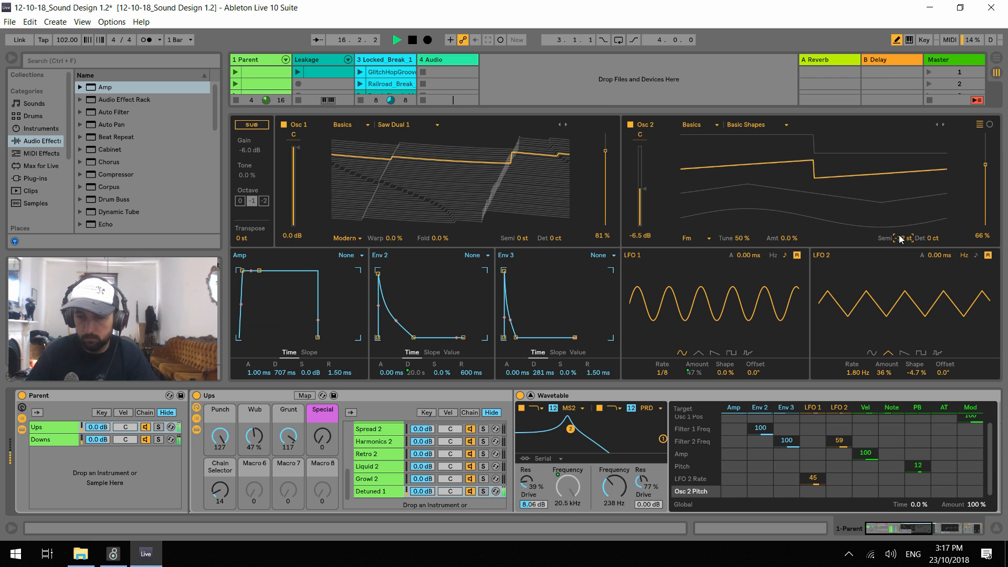
mouse_move(255, 440)
mouse_down()
mouse_move(255, 411)
mouse_move(255, 453)
mouse_move(256, 444)
mouse_up()
Change Osc 1's wavetable to Saw Dual 3 with its position at 61% and restart playback
key(space)
click(567, 124)
click(567, 124)
key(space)
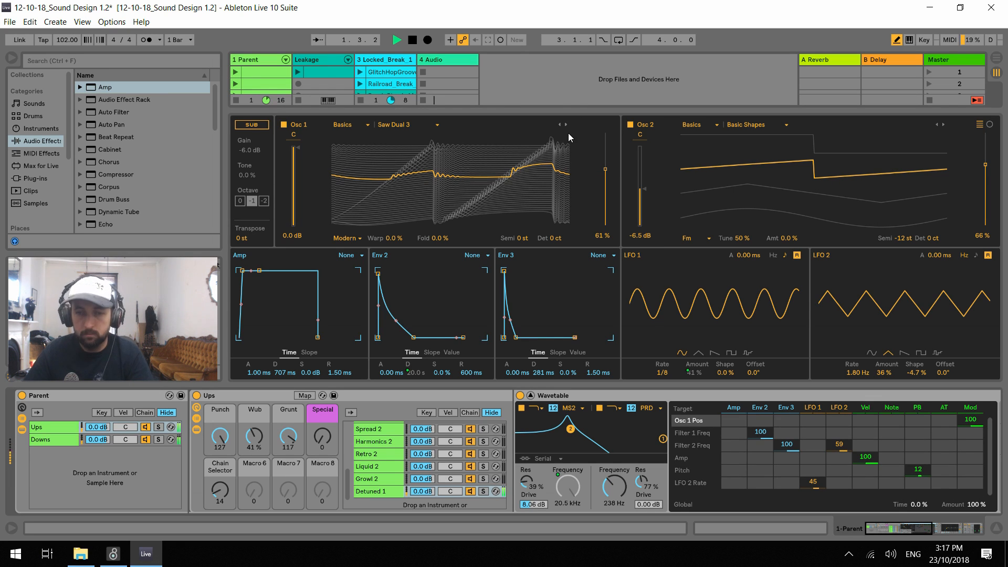
Audition the chain while varying the Wub macro and lowering Grunt to 15, and stop playback
drag(255, 436, 288, 499)
drag(254, 441, 289, 444)
key(space)
Try a Dynamic Tube device between Wavetable and EQ Eight during playback
drag(914, 533, 933, 531)
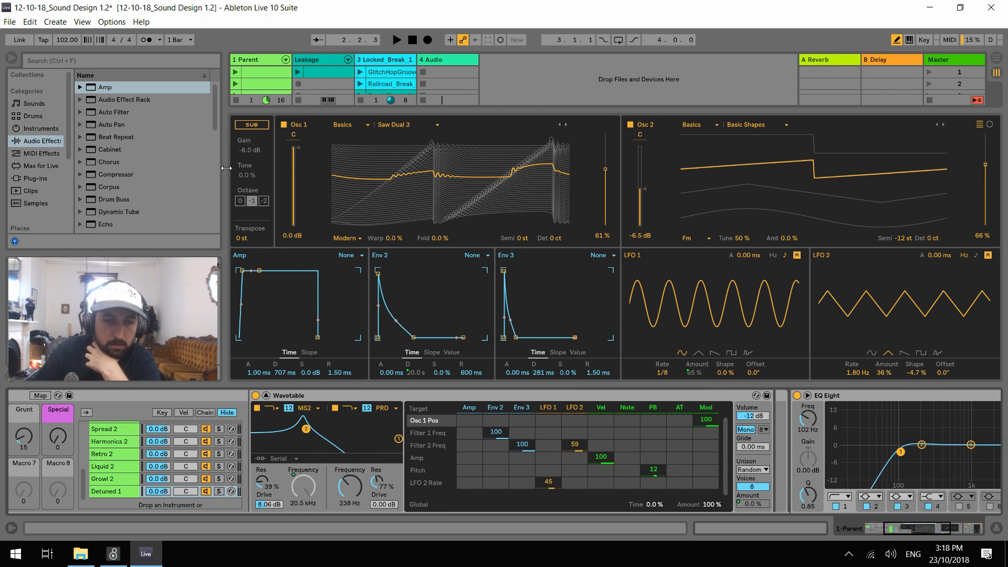
scroll(125, 198, down, 2)
scroll(127, 197, down, 1)
mouse_move(117, 175)
mouse_down()
mouse_move(361, 222)
mouse_move(792, 415)
mouse_move(782, 413)
mouse_move(774, 435)
mouse_up()
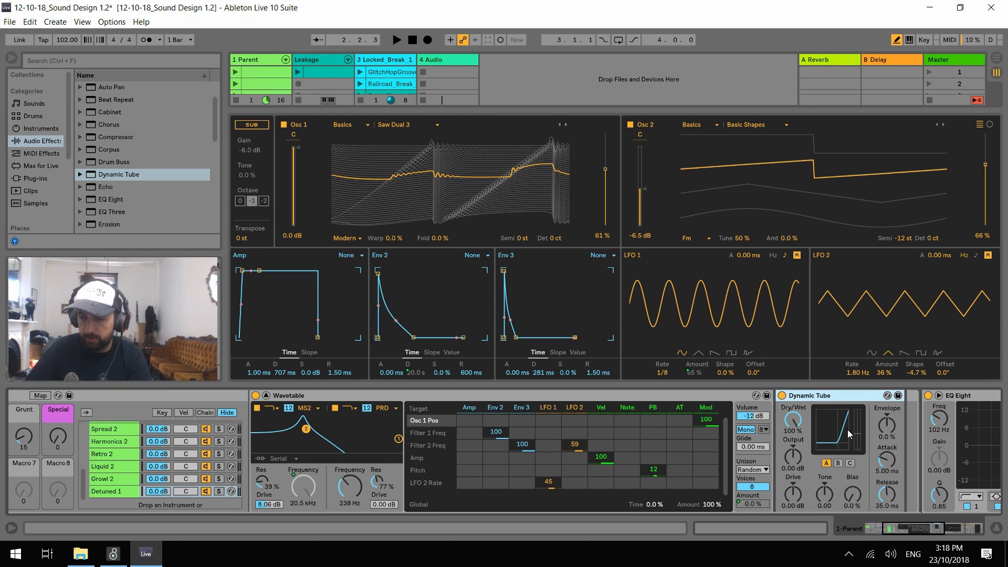
key(space)
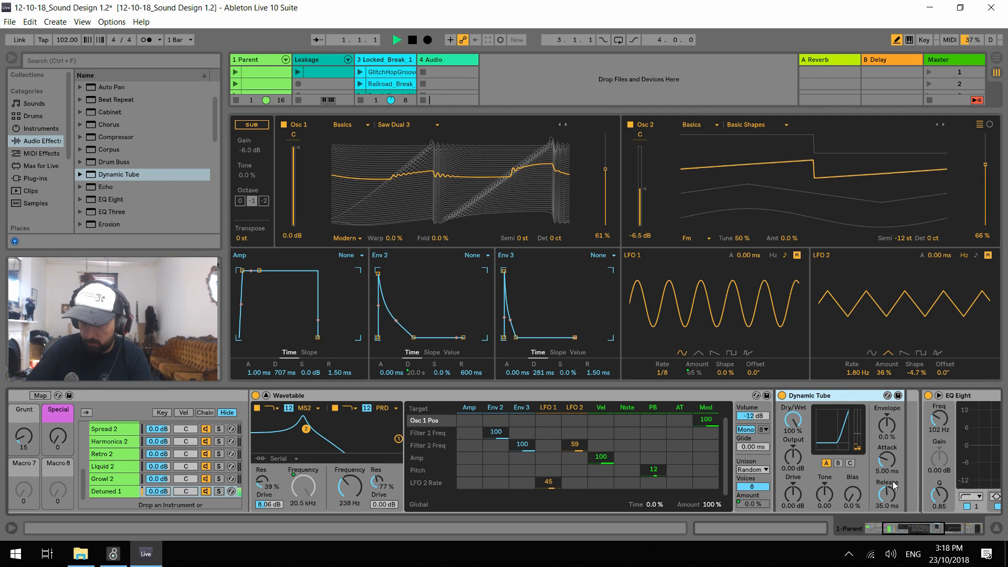
Try the Dynamic Tube as type C with Drive 5.24 dB, Bias 56%, Tone -0.51 and Output 7.86 dB, and delete the device
key(space)
drag(793, 495, 856, 463)
click(850, 462)
drag(824, 494, 824, 484)
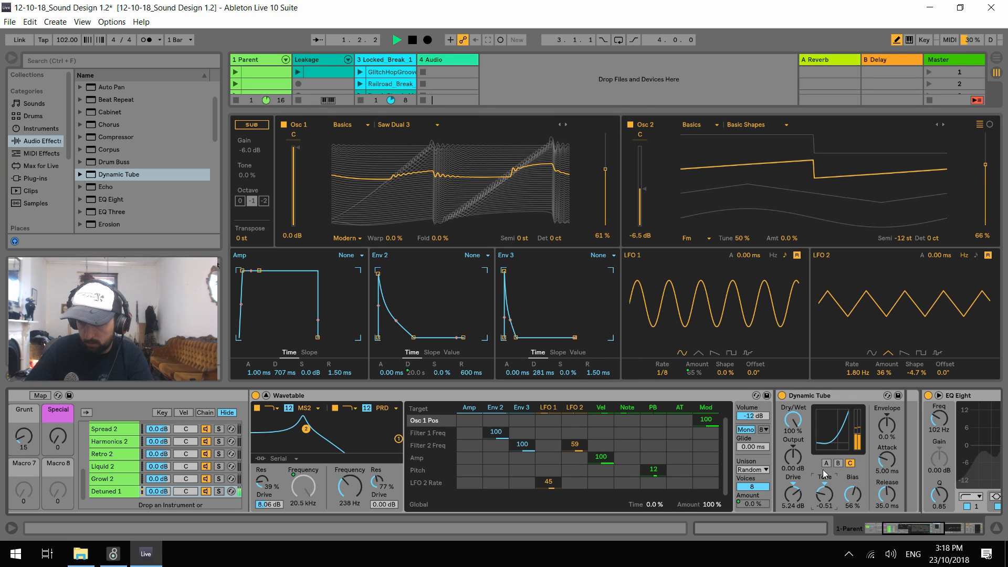
drag(793, 458, 793, 454)
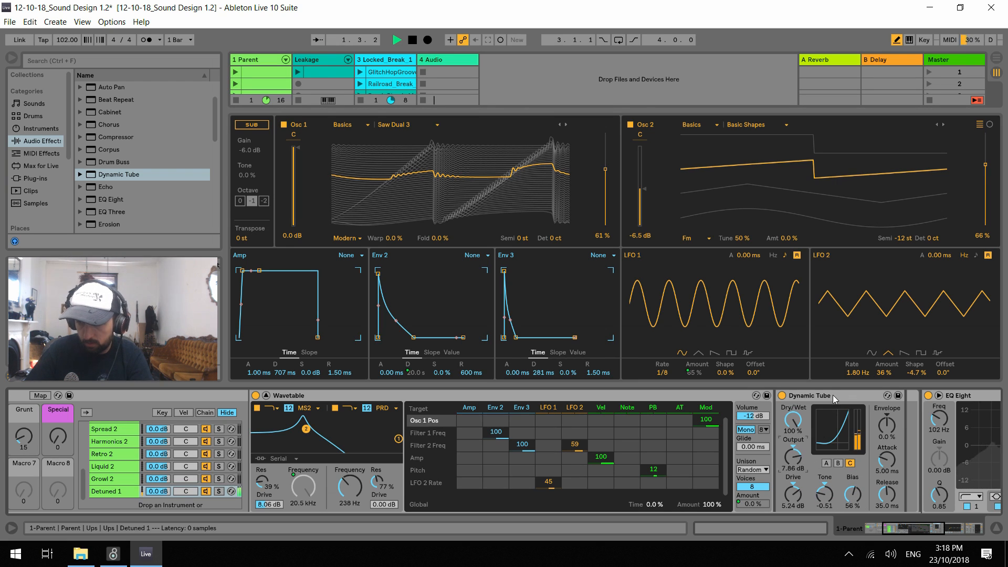
key(space)
click(825, 396)
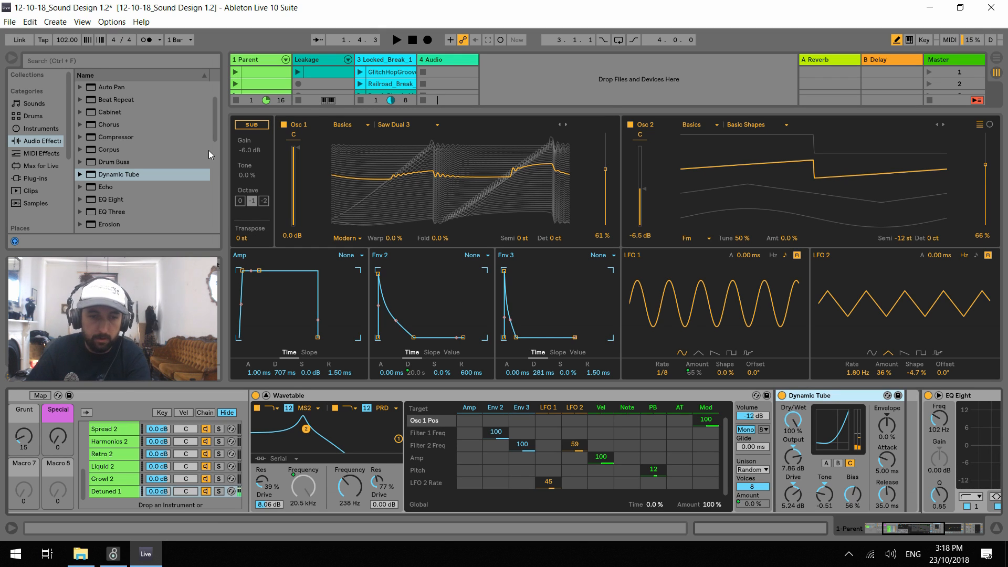
key(Delete)
Try an Overdrive between Wavetable and EQ Eight during playback, at 1.11 kHz with bandwidth 0.68, Drive 49%, Tone 100% and Dry/Wet 6%
scroll(132, 194, down, 1)
scroll(127, 191, down, 8)
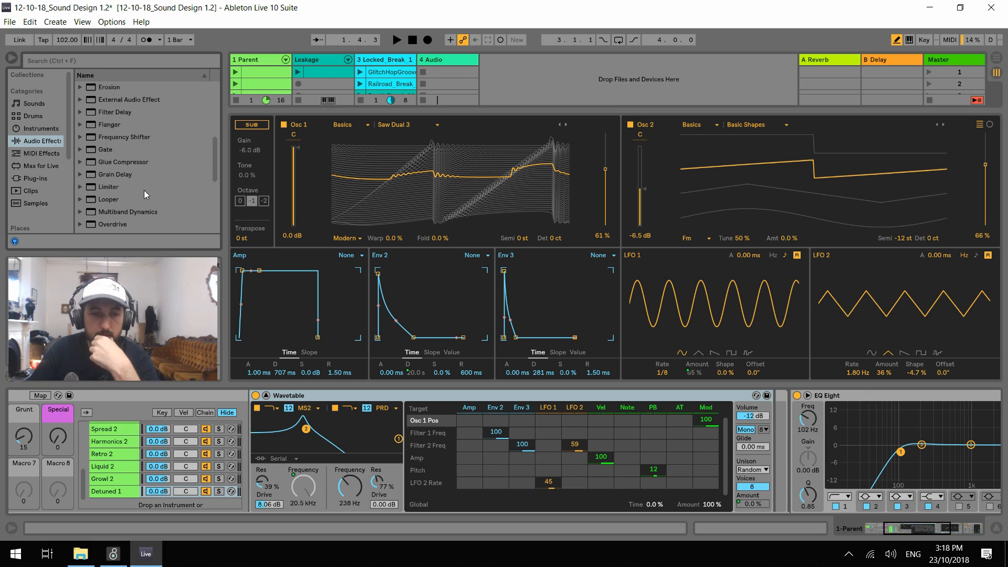
scroll(144, 190, down, 6)
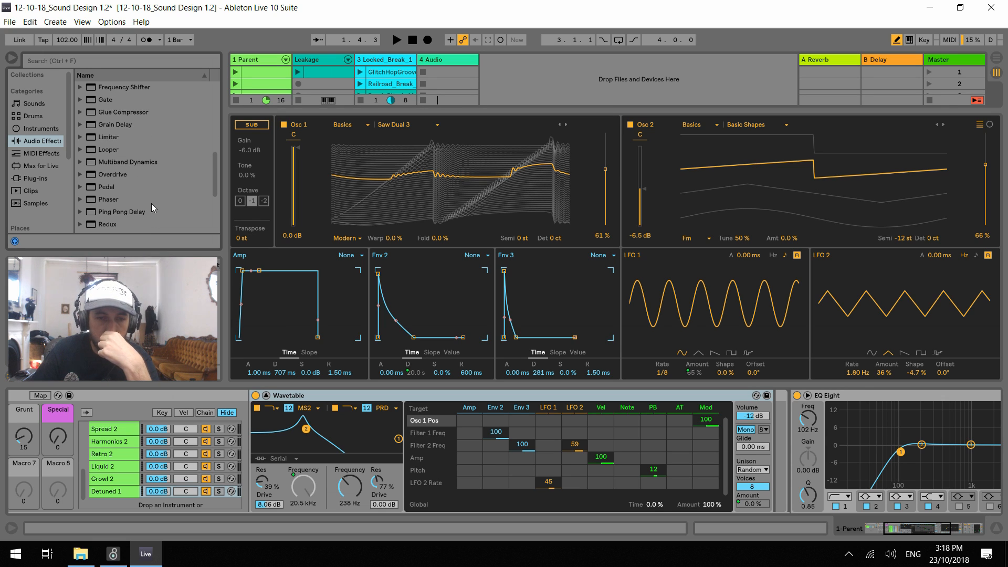
drag(105, 175, 795, 470)
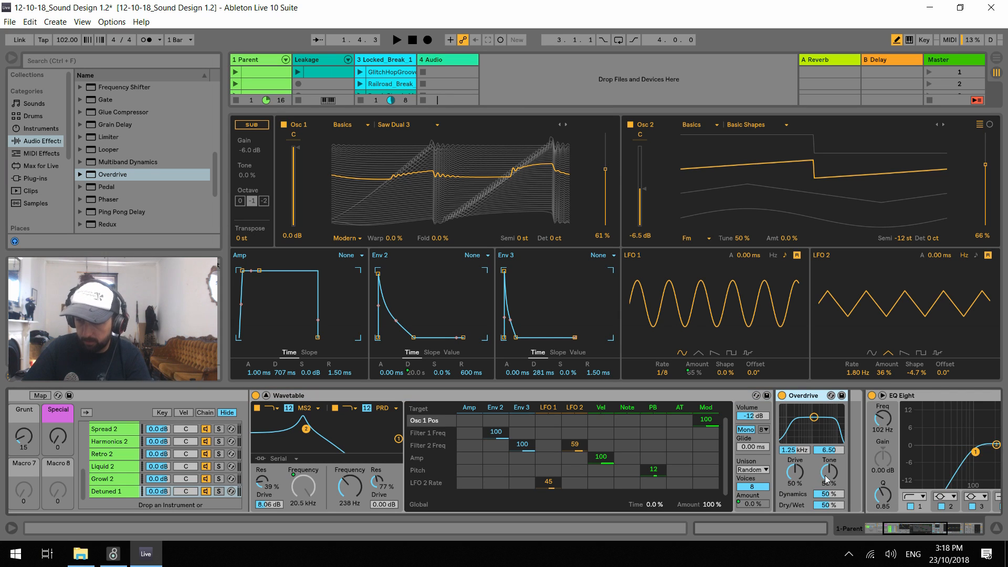
key(space)
drag(814, 417, 825, 436)
mouse_move(795, 472)
mouse_down()
mouse_move(795, 457)
mouse_move(795, 503)
mouse_move(829, 490)
mouse_move(829, 449)
mouse_move(818, 434)
mouse_move(795, 457)
mouse_move(795, 483)
mouse_up()
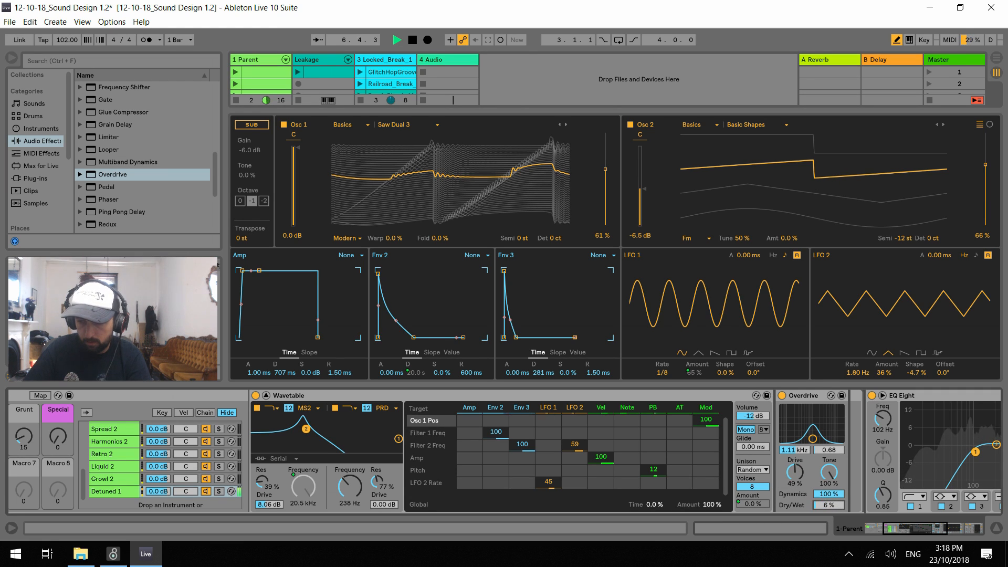
Try the Overdrive at 1.92 kHz with bandwidth 5.28, Drive 71%, Tone 10% and Dry/Wet 100%, stop playback and delete the device
drag(820, 427, 818, 422)
drag(792, 474, 791, 441)
drag(829, 472, 830, 511)
drag(795, 472, 795, 486)
click(806, 398)
key(space)
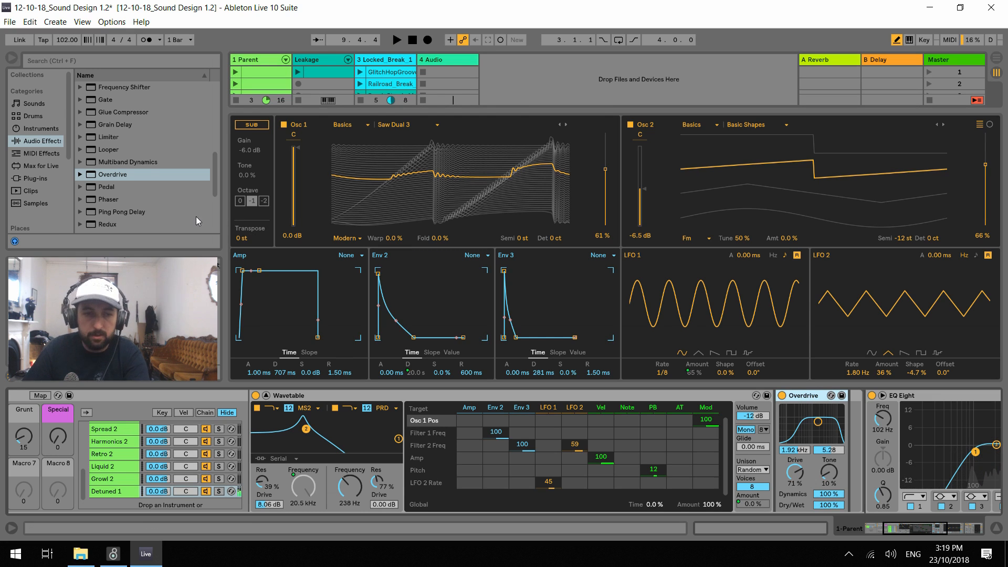
key(Delete)
Insert a Drum Buss device between Wavetable and EQ Eight in the Detuned 1 chain
scroll(138, 137, up, 3)
scroll(138, 136, up, 3)
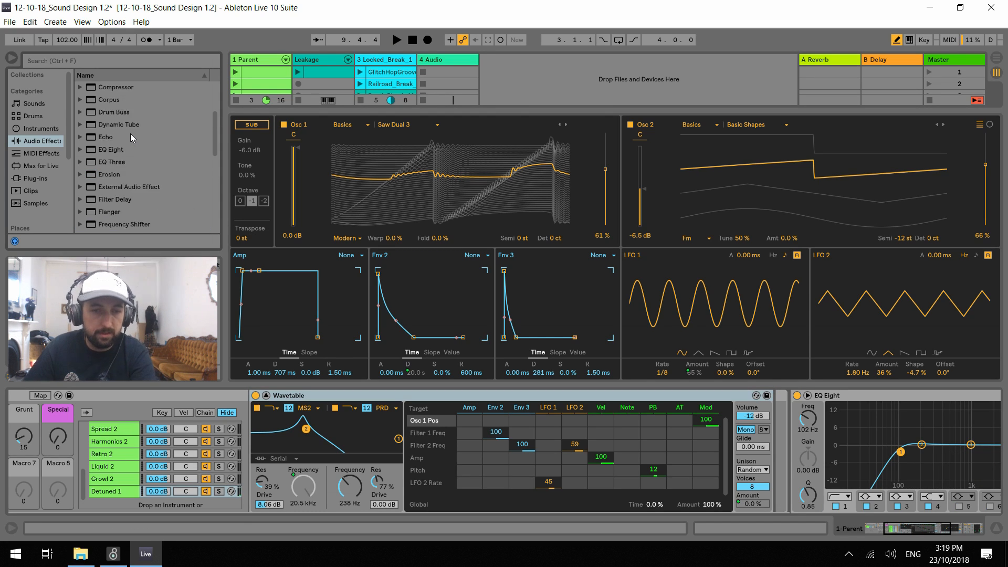
drag(112, 148, 770, 452)
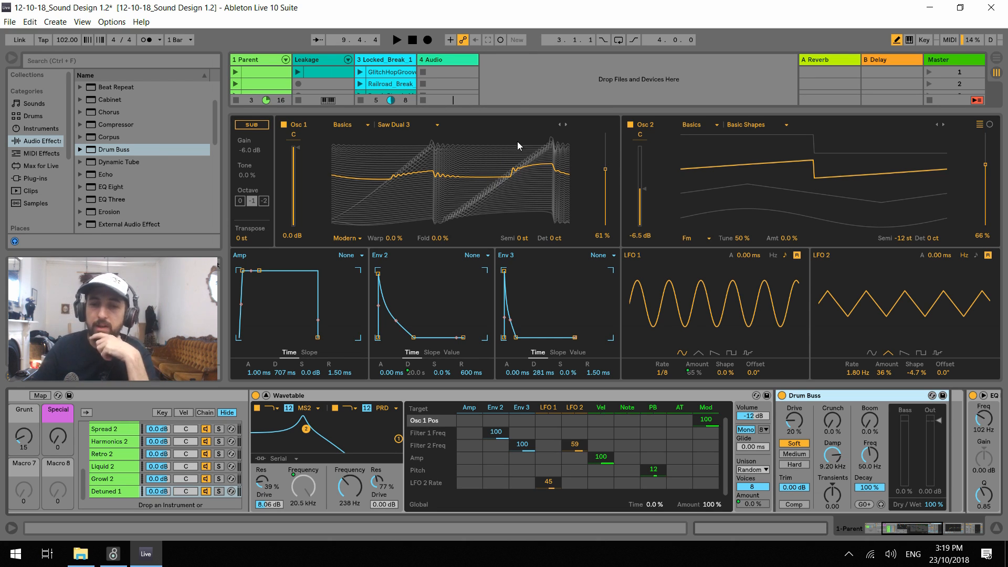
Enlarge the session clip area, set the tempo to 125 BPM and launch the second Parent clip
drag(506, 114, 500, 211)
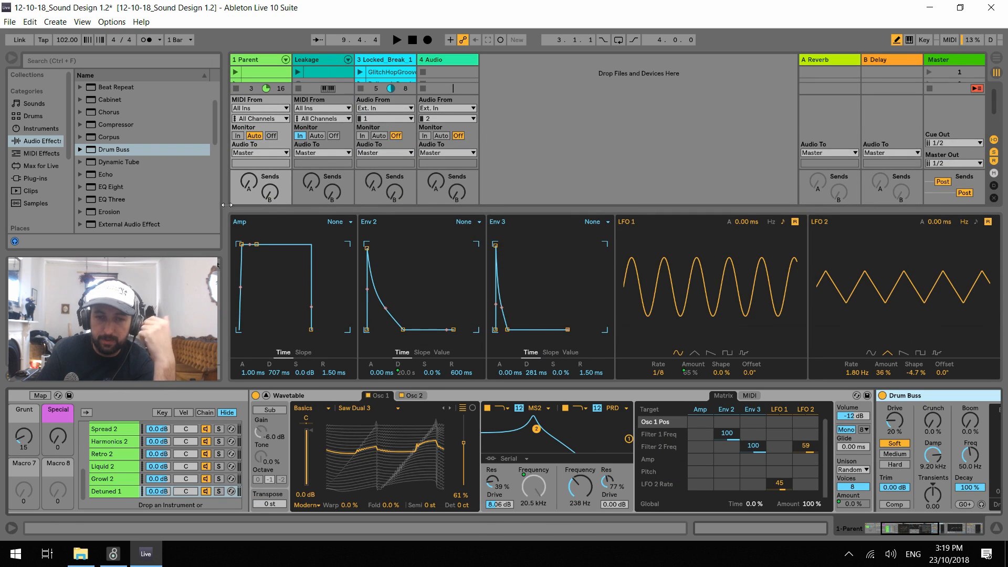
drag(257, 208, 251, 245)
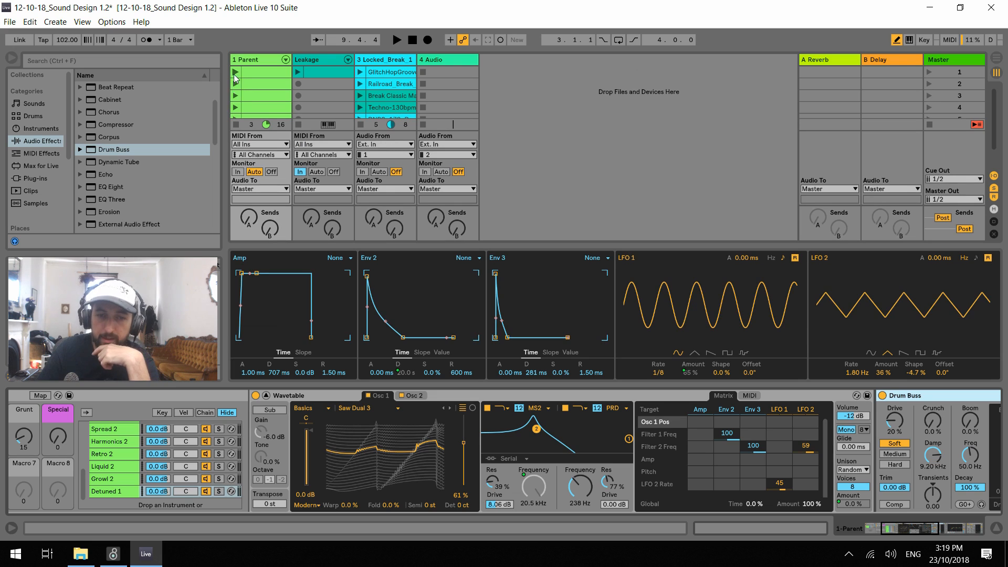
click(235, 73)
drag(74, 39, 74, 28)
click(236, 84)
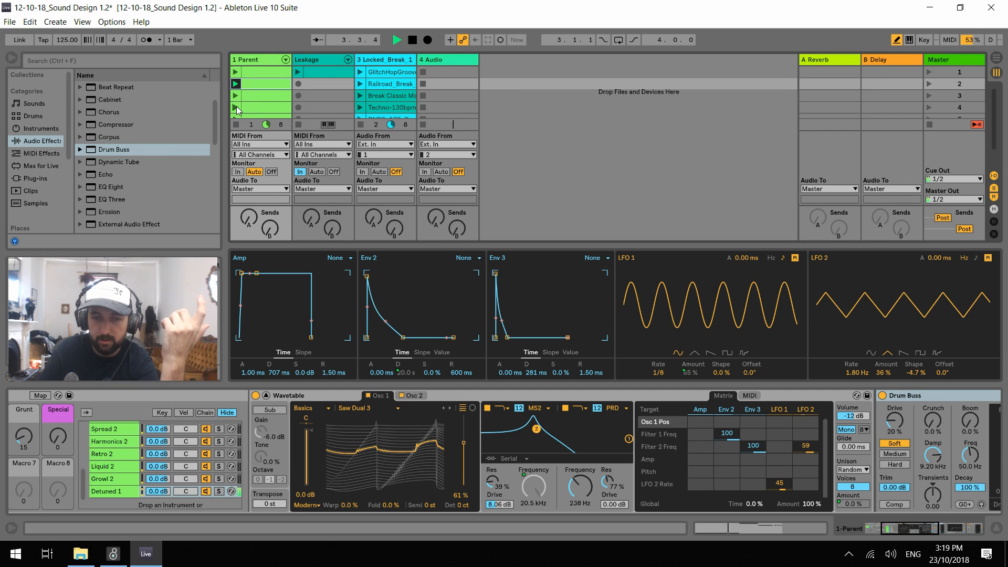
Set LFO 2's rate to 1.91 Hz, and audition the Ups rack with Wub lowered to 0%, Punch to 94 and Chain Selector to 13
click(884, 532)
mouse_move(254, 435)
mouse_down()
mouse_move(254, 457)
mouse_move(270, 432)
mouse_up()
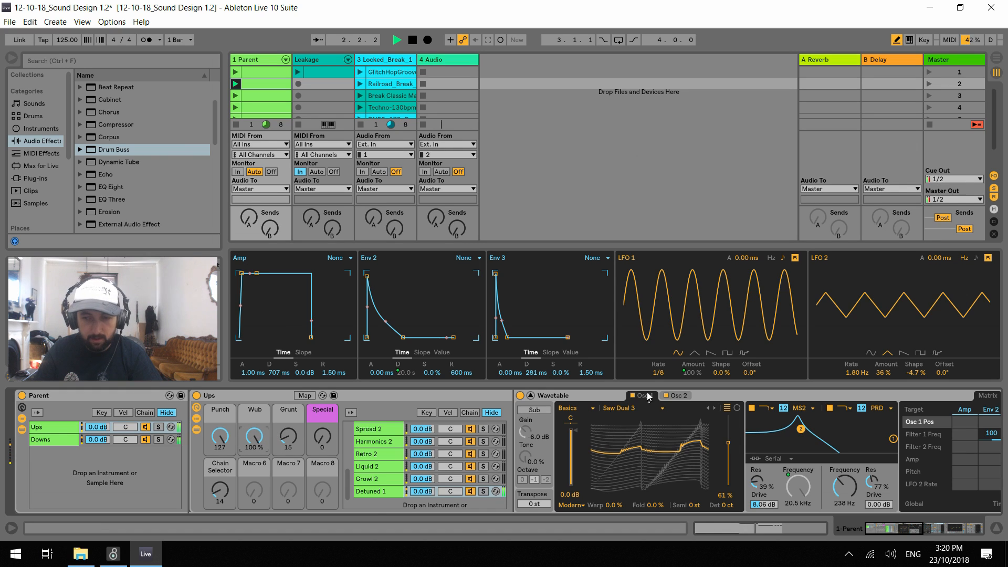
mouse_move(861, 374)
mouse_down()
mouse_move(862, 348)
mouse_move(861, 398)
mouse_move(861, 372)
mouse_up()
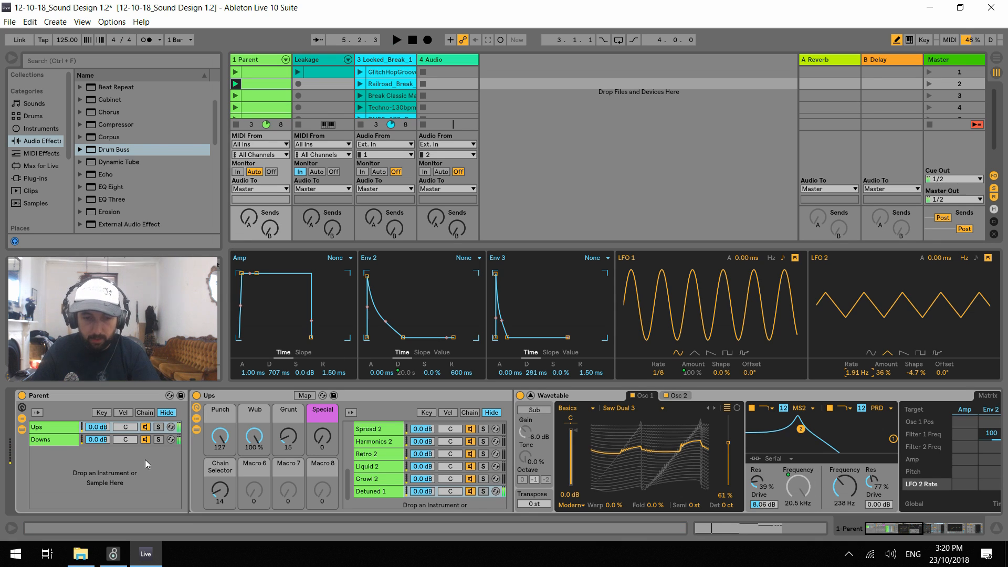
key(space)
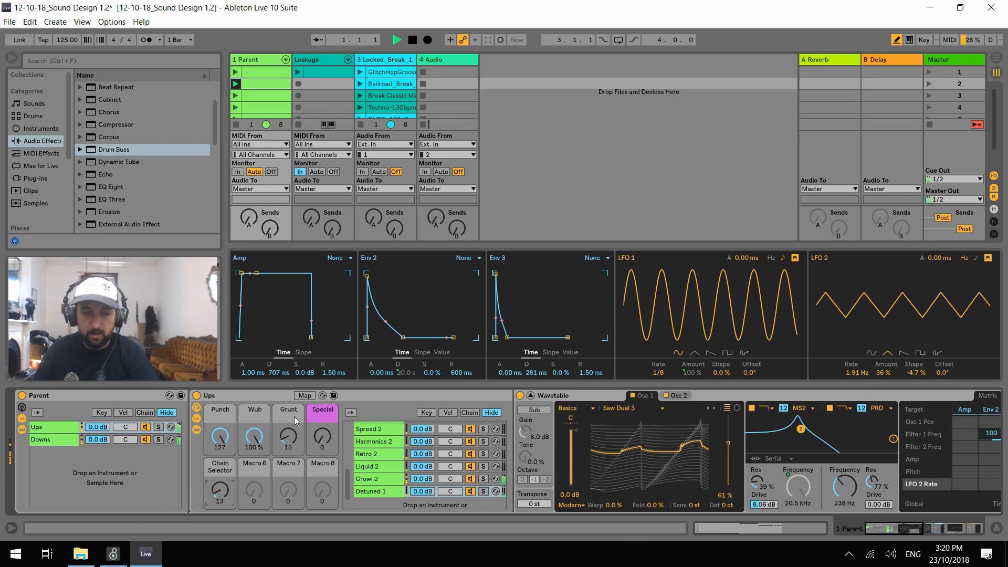
drag(266, 437, 265, 473)
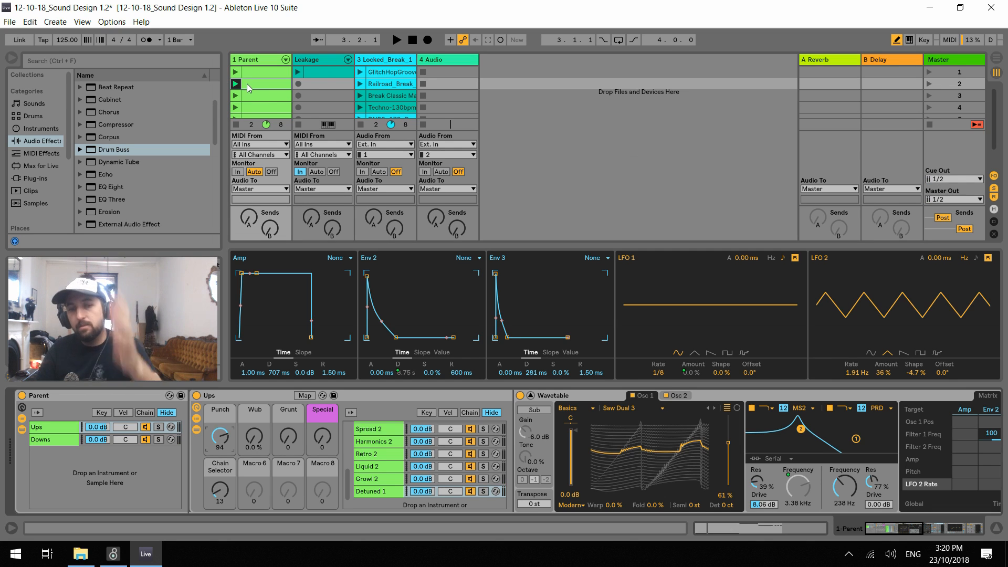
Open the Parent clip in scene 6 and show its full four bars of notes
scroll(245, 89, down, 3)
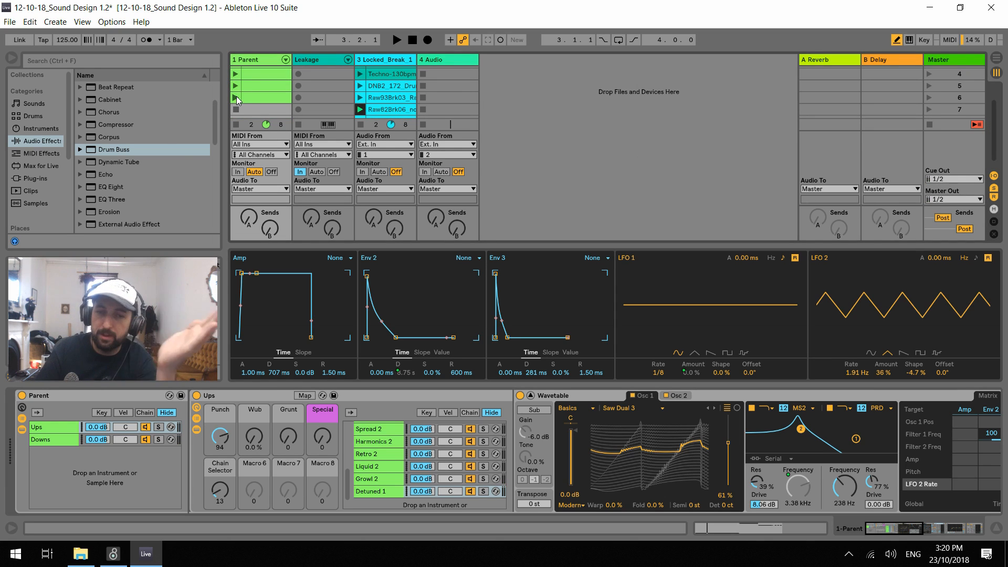
click(246, 96)
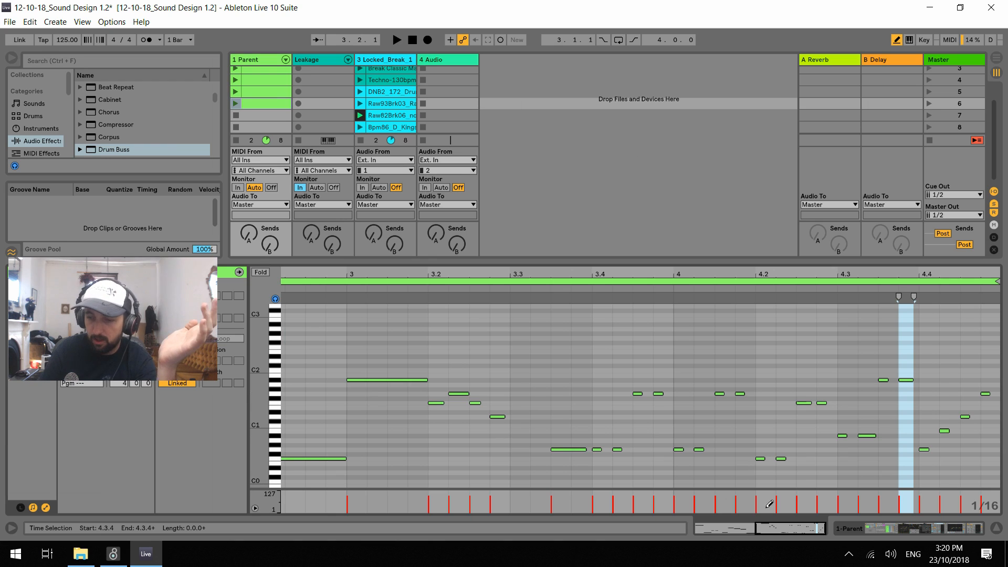
drag(756, 529, 692, 530)
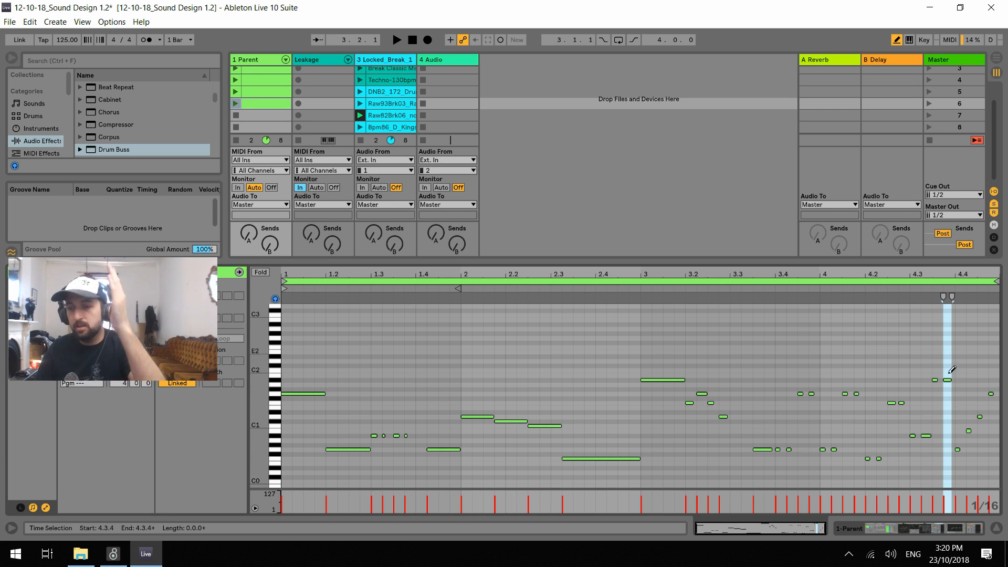
Launch the scene 6 Parent clip, audition it with the Chain Selector at 12, and reopen the clip's notes
key(space)
key(space)
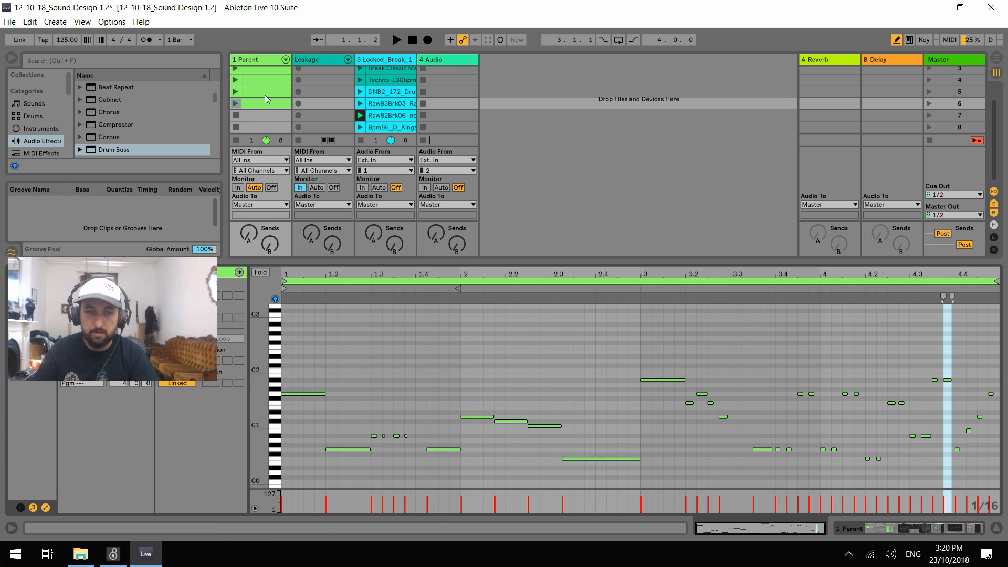
click(236, 103)
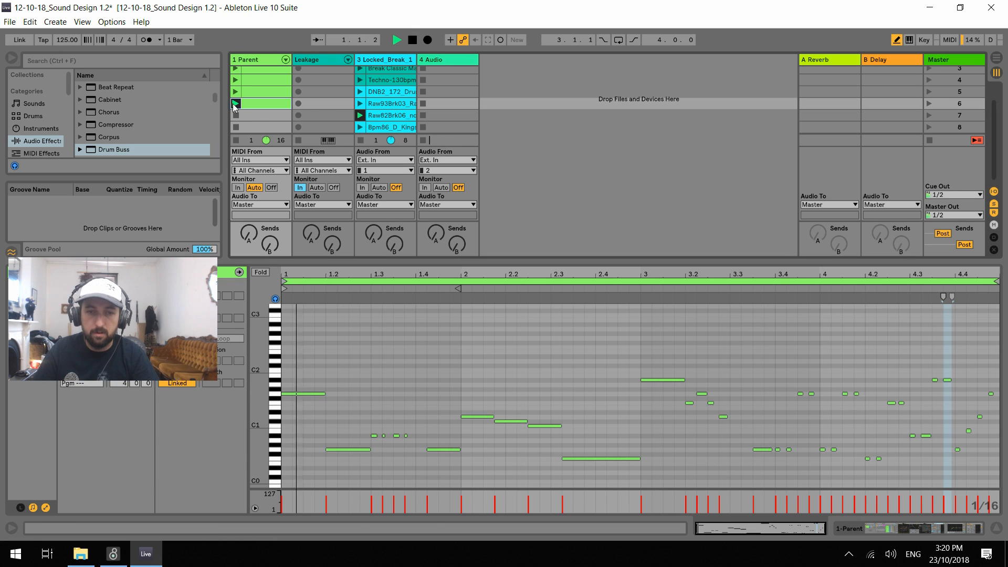
click(259, 59)
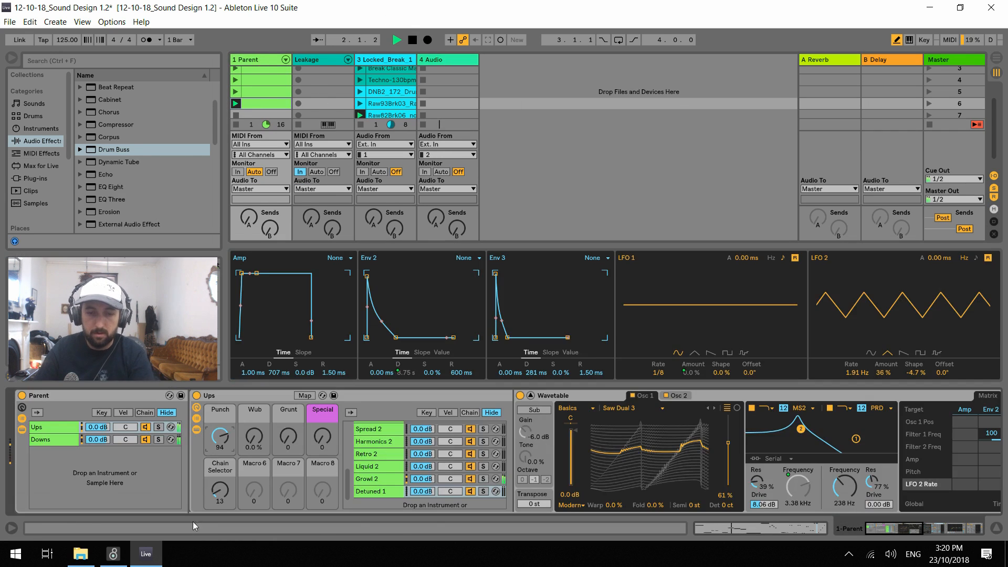
click(260, 105)
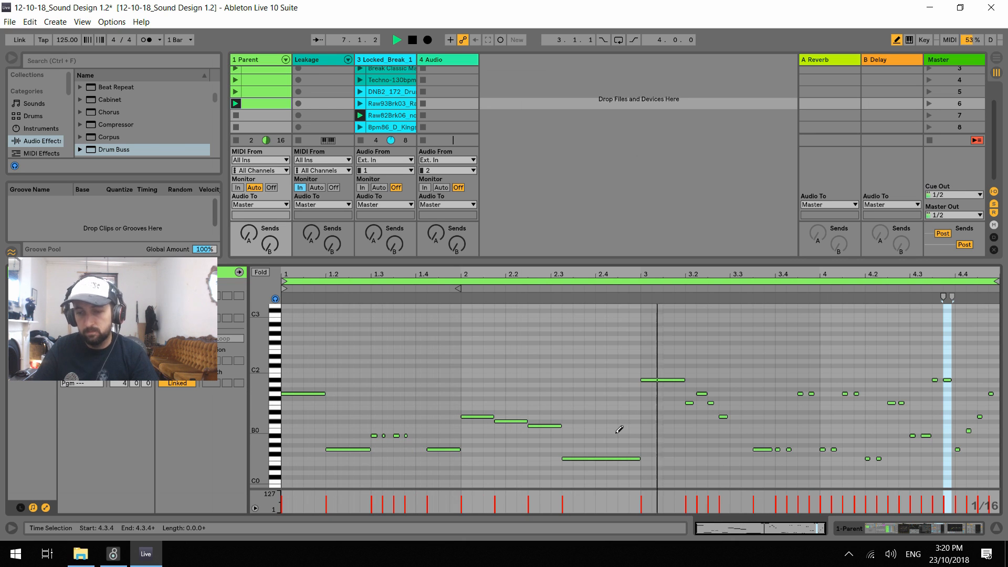
Try replacing the clip's bar 3 notes with a copy of the bar 1 phrase, and play the result
key(b)
key(space)
drag(294, 361, 435, 462)
drag(471, 375, 605, 469)
drag(662, 343, 817, 491)
key(Delete)
drag(460, 356, 322, 452)
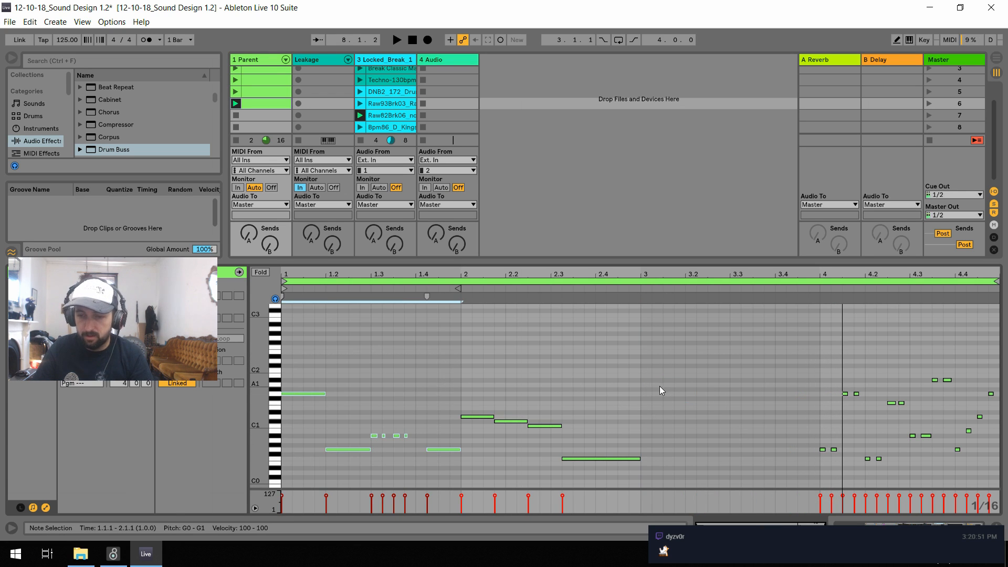
drag(296, 395, 653, 396)
key(space)
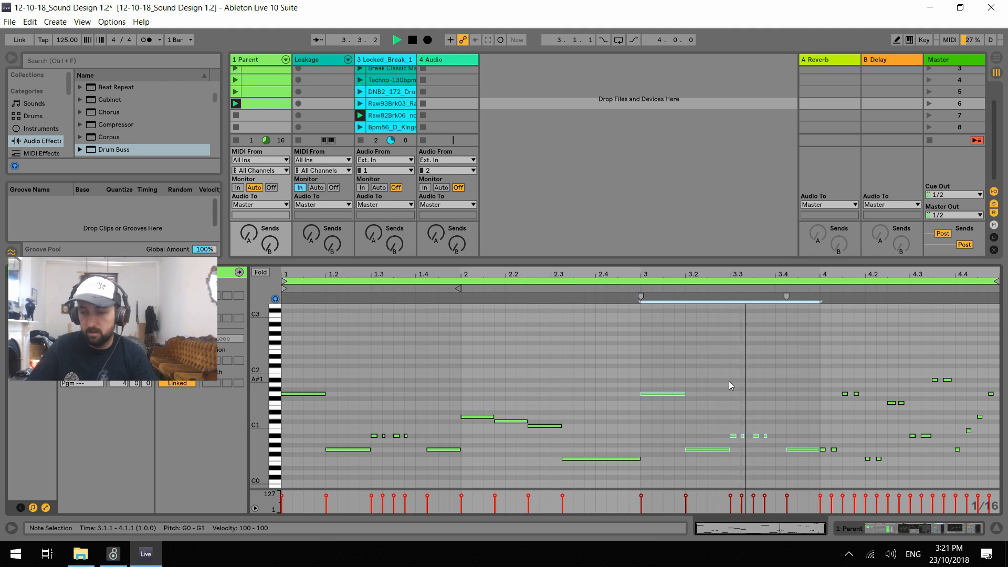
Stop playback and undo the copying and deletion of notes in bar 3
key(space)
key(ctrl+z)
key(ctrl+z)
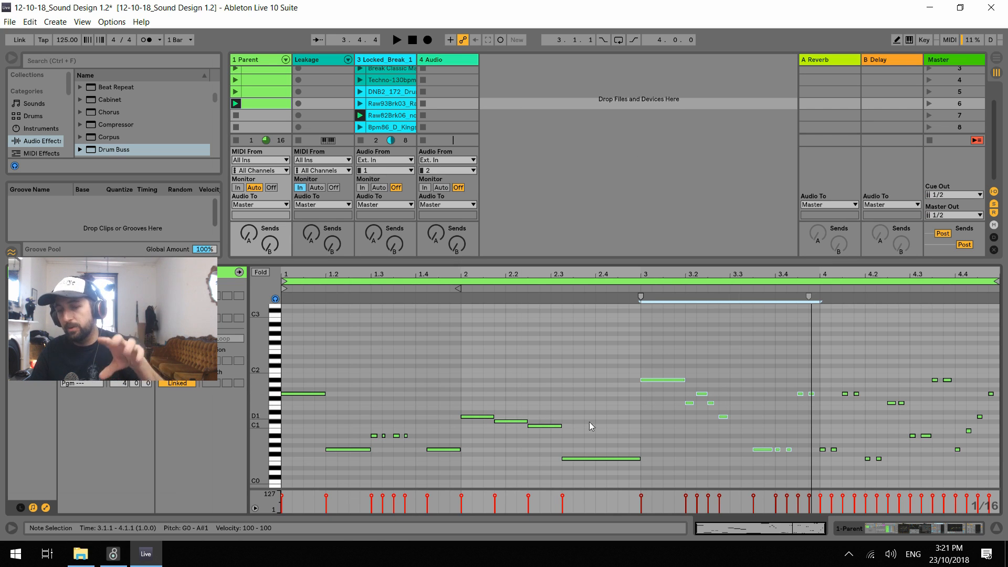
Listen to the clip's bar 3 and 4 phrases, deselect the notes, and return to the Parent track's devices
key(space)
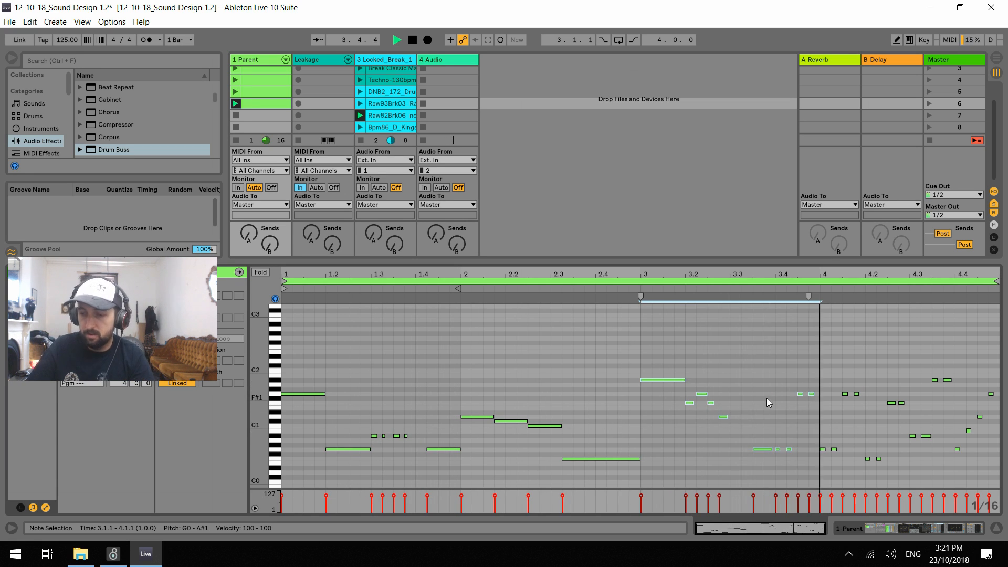
key(space)
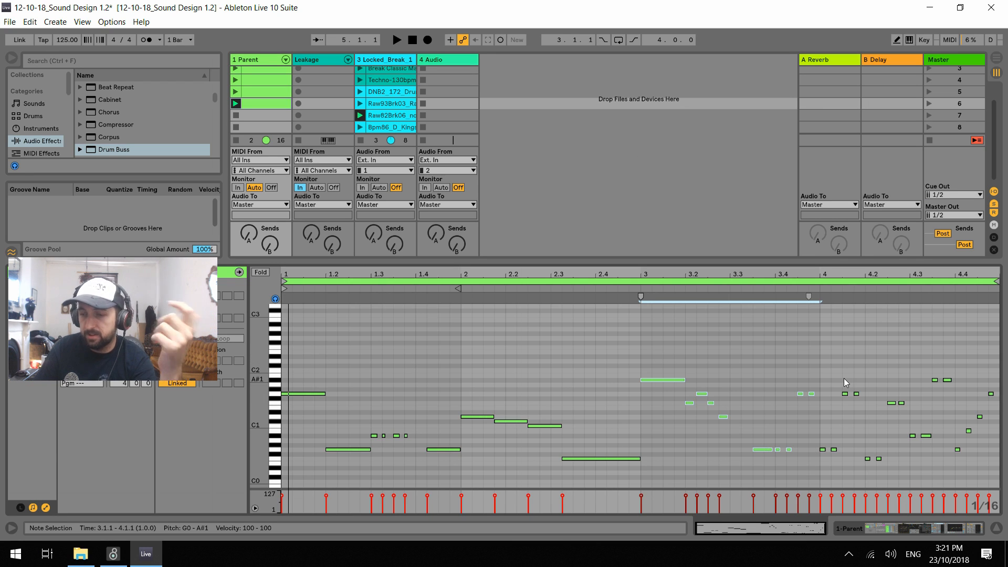
click(827, 355)
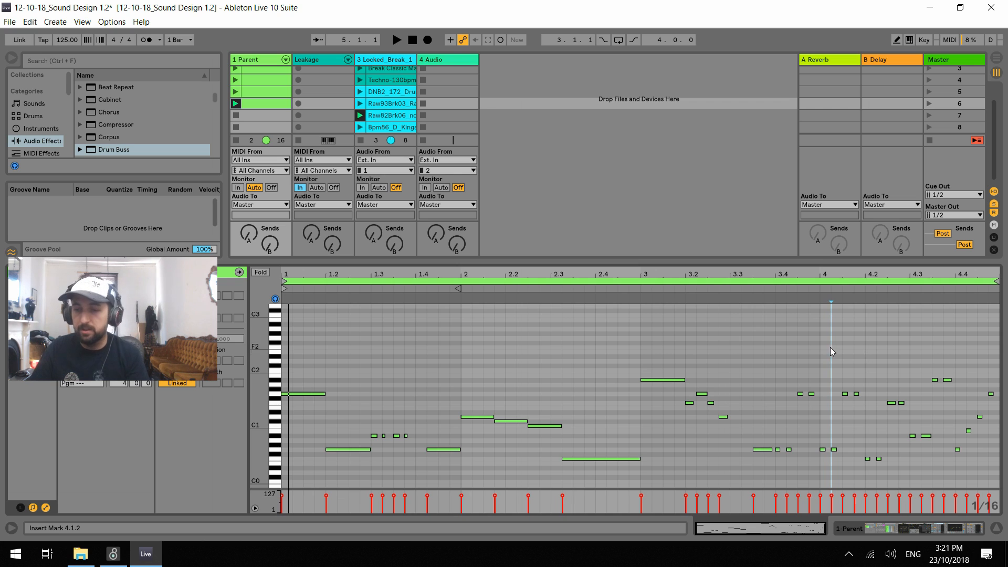
click(251, 61)
click(252, 63)
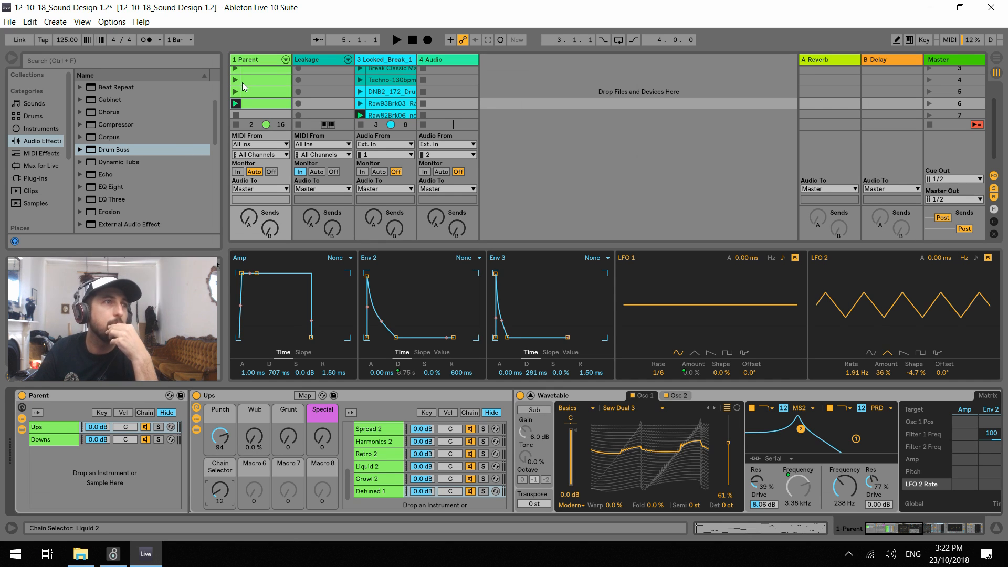
Stop the Locked Break track's clip and audition the Parent clip on Detuned 1 with the Chain Selector at 14
key(space)
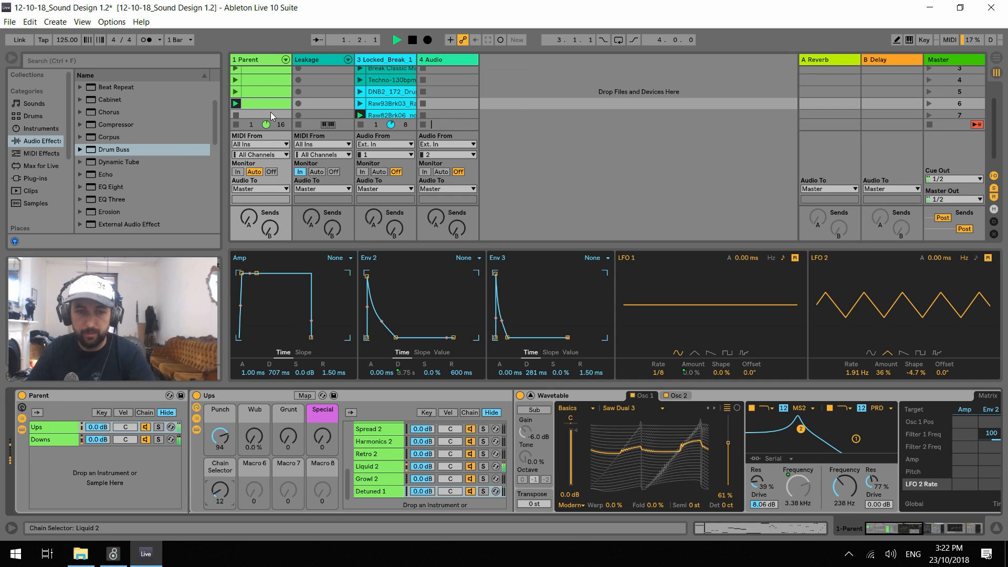
click(257, 62)
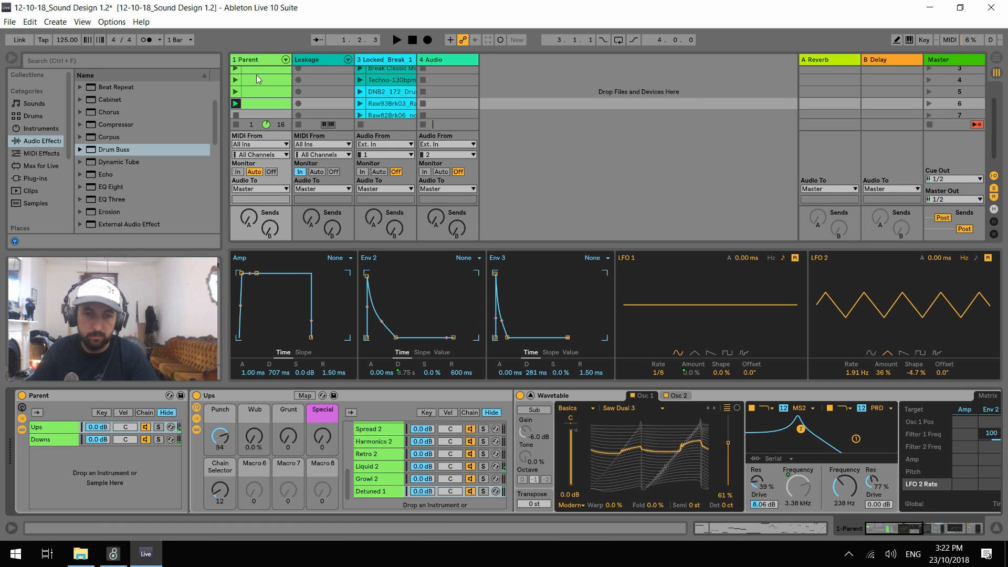
key(space)
drag(210, 494, 221, 488)
key(space)
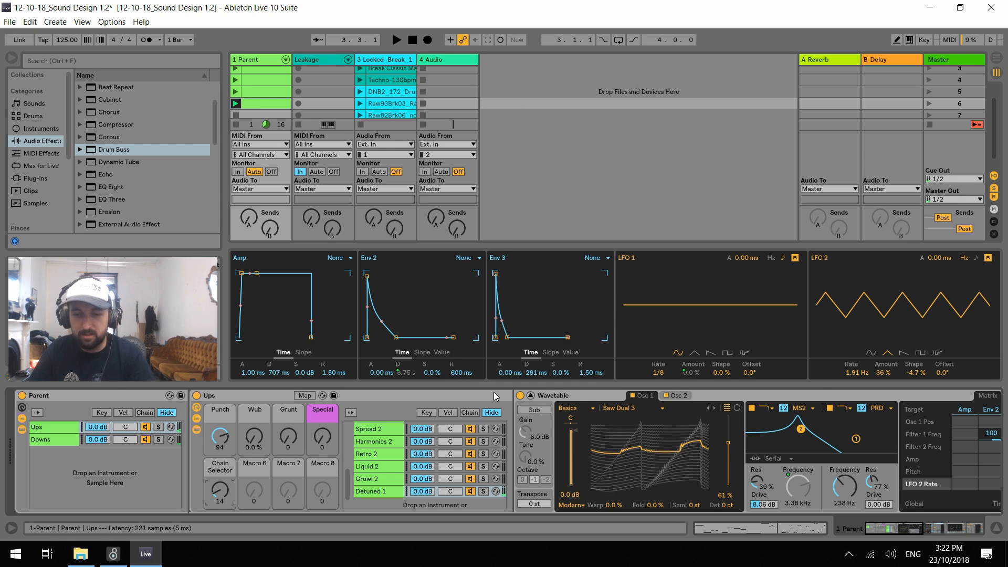
Enlarge the Wavetable view and, during playback, set LFO 2's modulation of Filter 2 Freq and LFO 1's modulation of LFO 2 Rate to 30
click(895, 528)
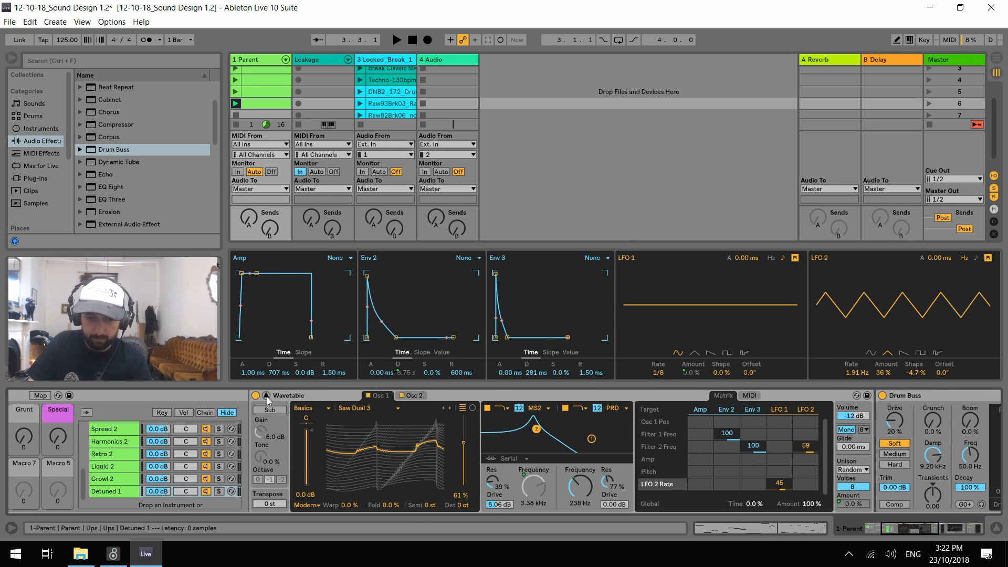
drag(334, 246, 334, 110)
key(space)
drag(575, 444, 549, 489)
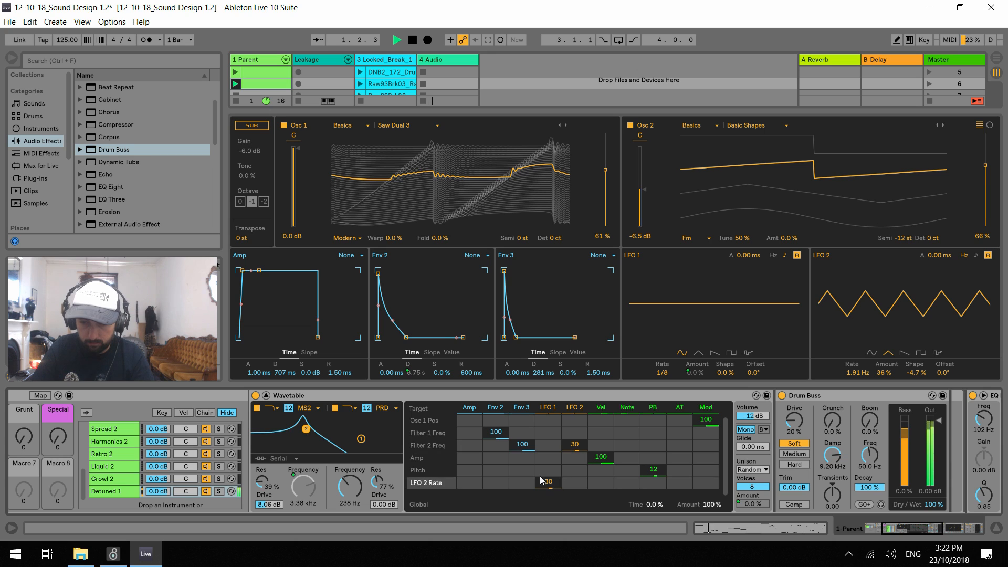
Set Env 2's modulation of Filter 1 Freq to 23 and Env 3's modulation of Filter 2 Freq to 13, and raise Punch to 127
drag(500, 437, 523, 478)
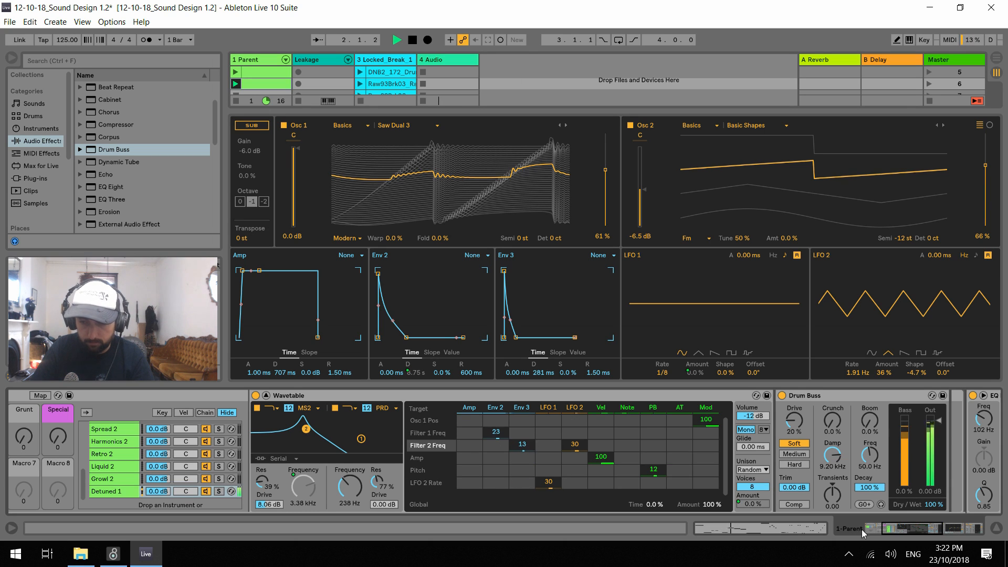
click(841, 532)
drag(225, 447, 226, 428)
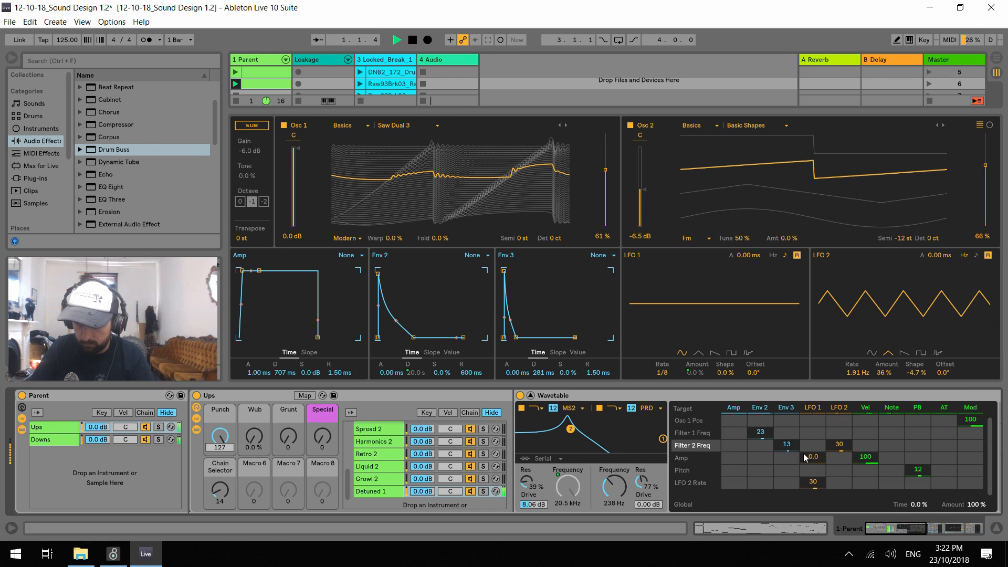
Switch Wavetable's filter routing to Parallel and audition the Wub macro's sweep before stopping playback
click(546, 478)
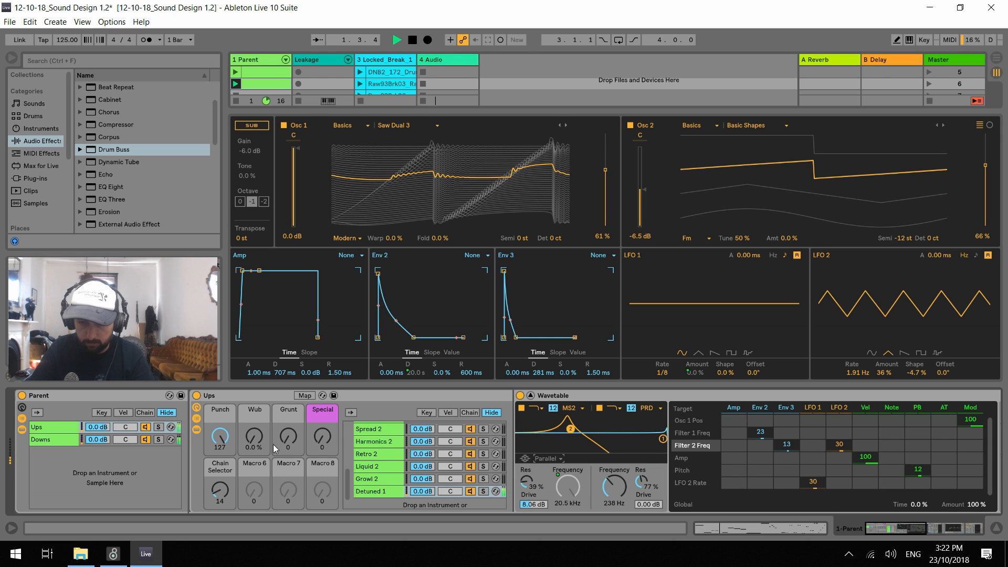
drag(253, 441, 220, 391)
drag(254, 436, 254, 483)
key(space)
Try the Drum Buss with Damp at 500 Hz, Drive at about 23% and Hard distortion while the clip plays
scroll(819, 473, down, 6)
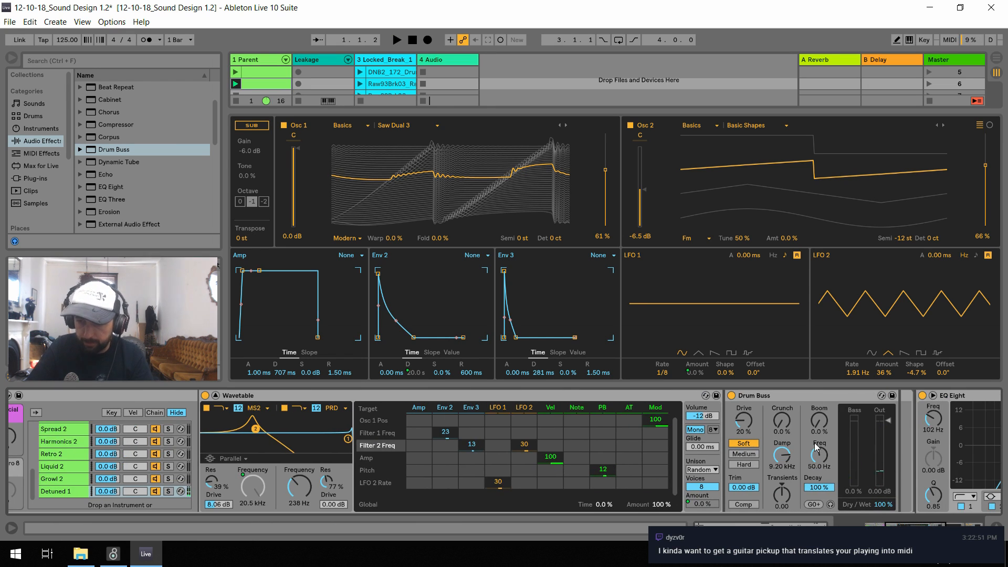
drag(782, 455, 782, 525)
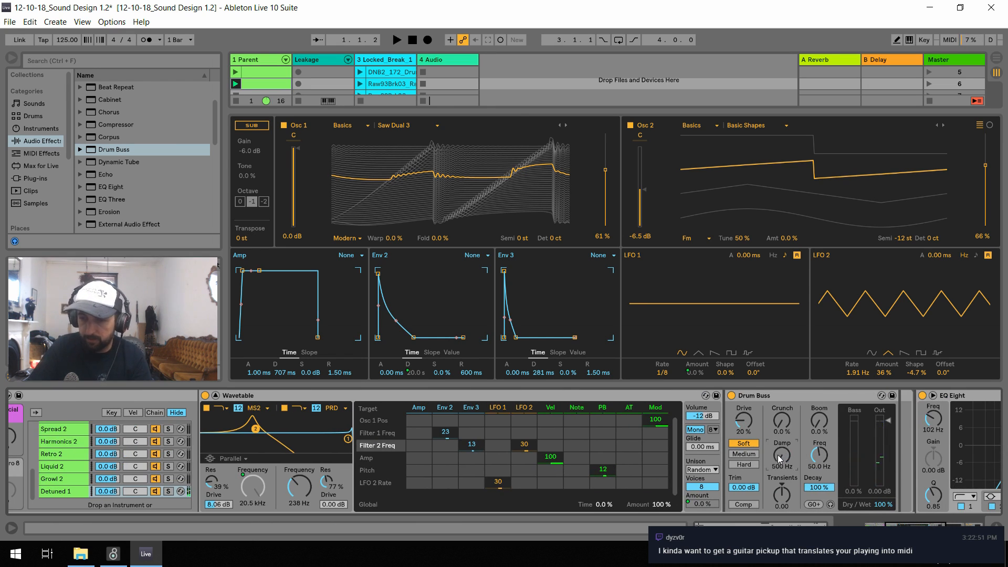
key(space)
drag(744, 420, 744, 416)
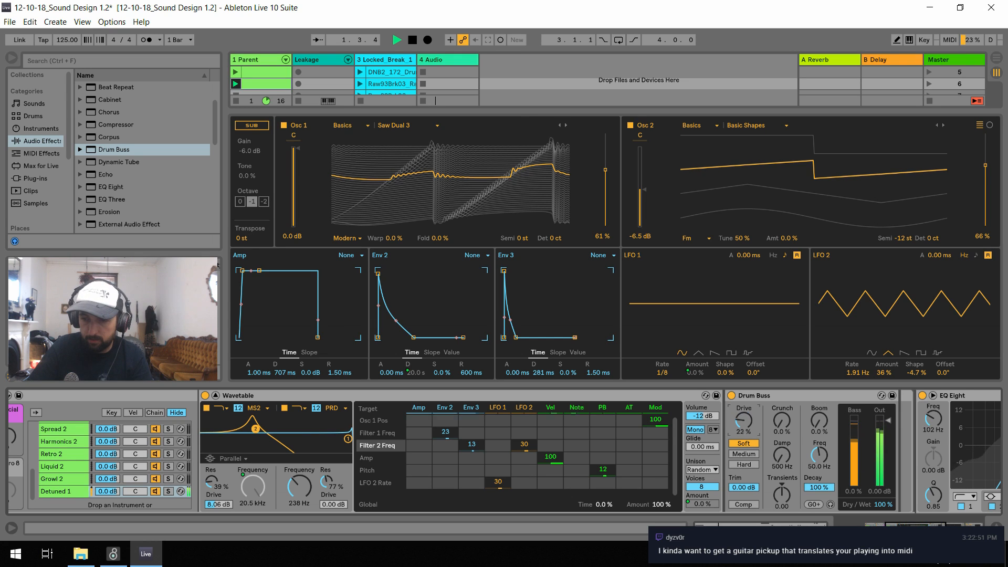
click(744, 464)
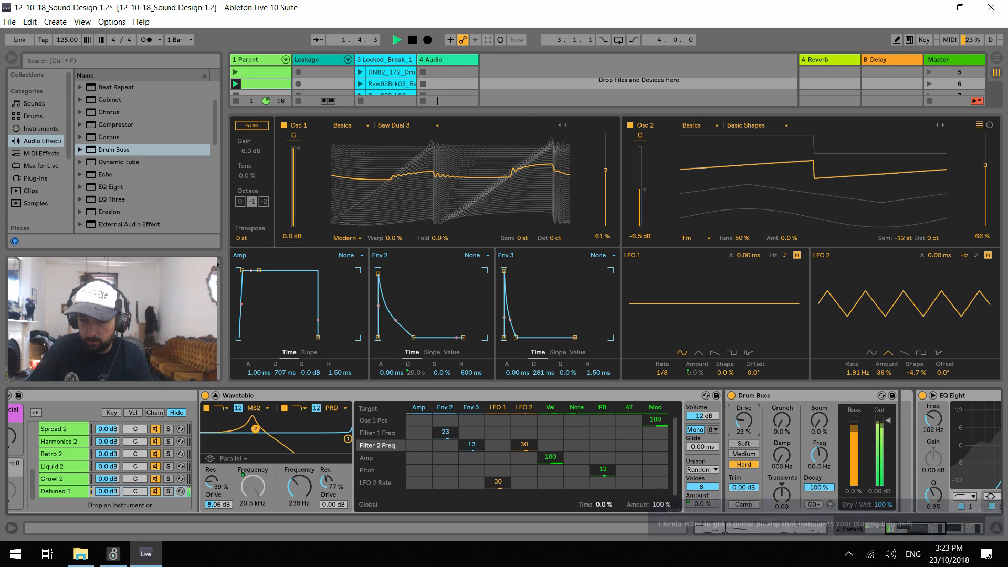
drag(741, 418, 741, 416)
Reset the Drum Buss Drive to its default, audition Transients at 0.03, and stop playback
key(space)
double_click(740, 418)
key(space)
drag(782, 491, 781, 489)
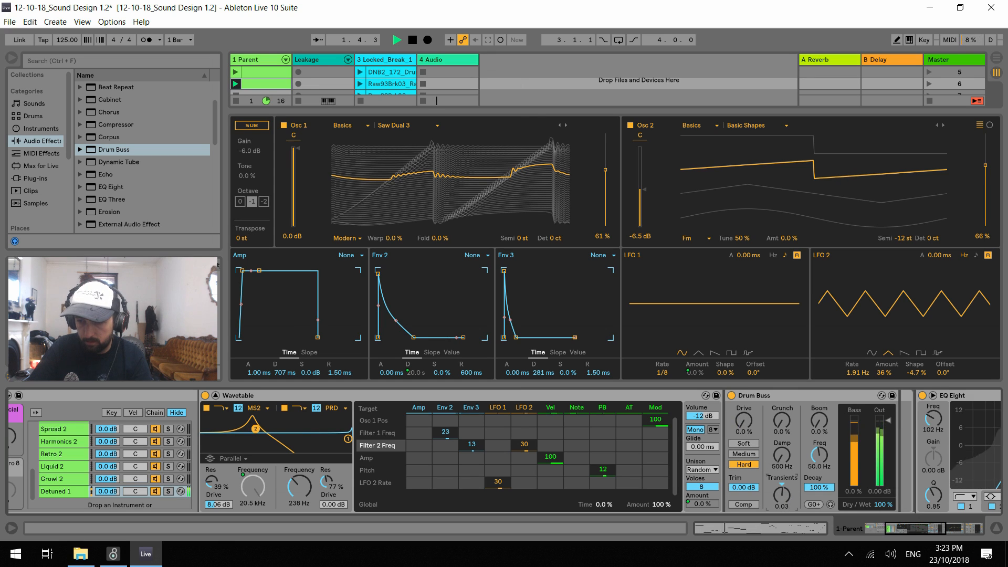
key(space)
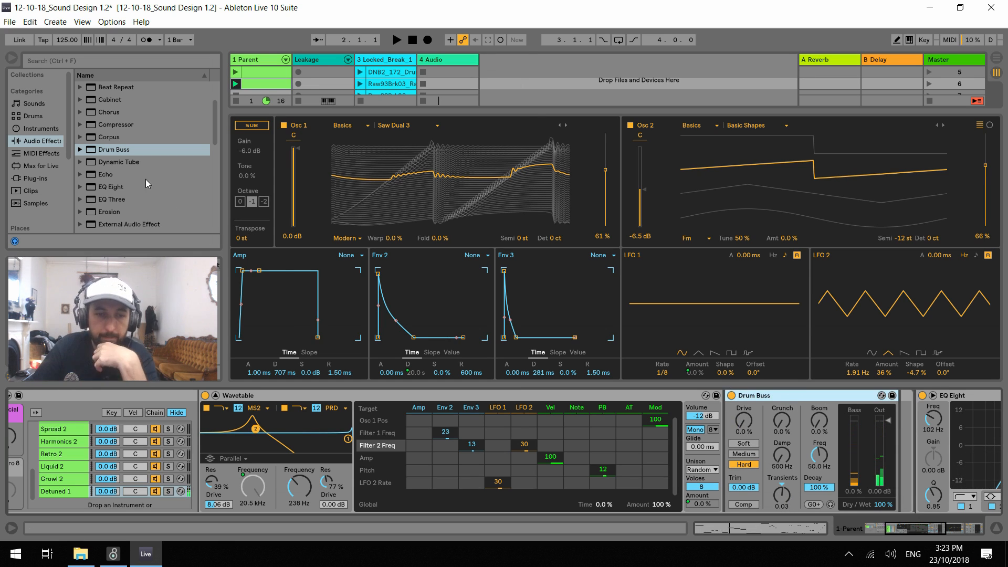
Replace the Drum Buss on the Detuned 1 chain with a Flanger and set its LFO Amount to 0%
key(Delete)
scroll(136, 178, down, 3)
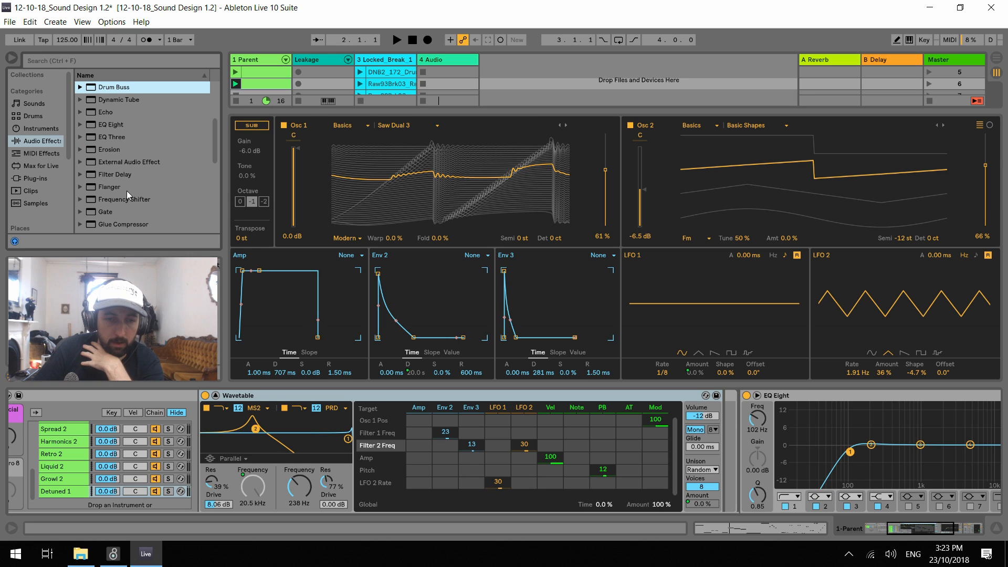
drag(127, 191, 765, 417)
drag(902, 432, 903, 515)
During playback, set the Flanger's Envelope to -76.2%, Attack 1.29 ms, Release 127 ms, Delay Time 1.17 ms and Feedback 0.82
key(space)
drag(824, 449, 797, 445)
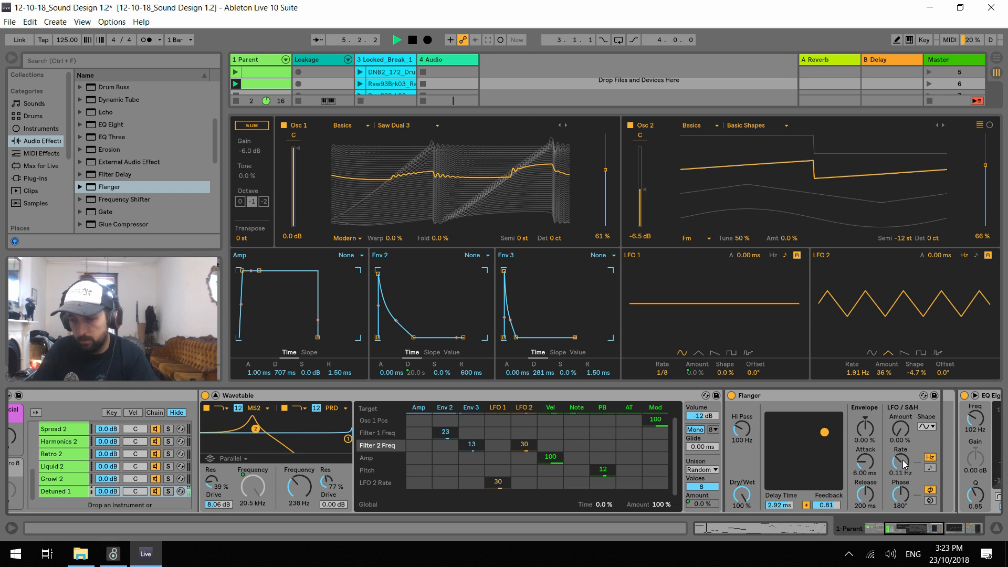
drag(870, 432, 811, 430)
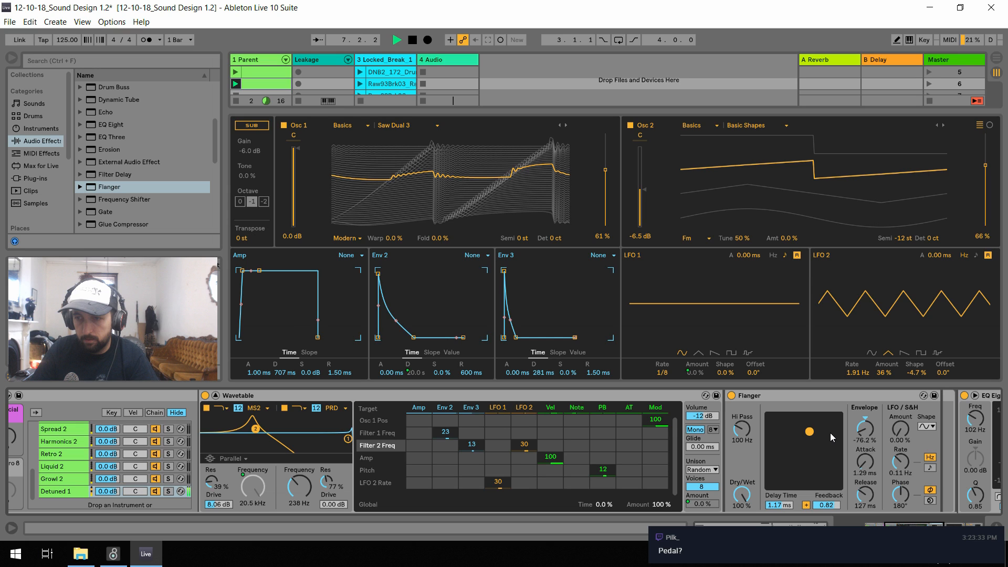
key(space)
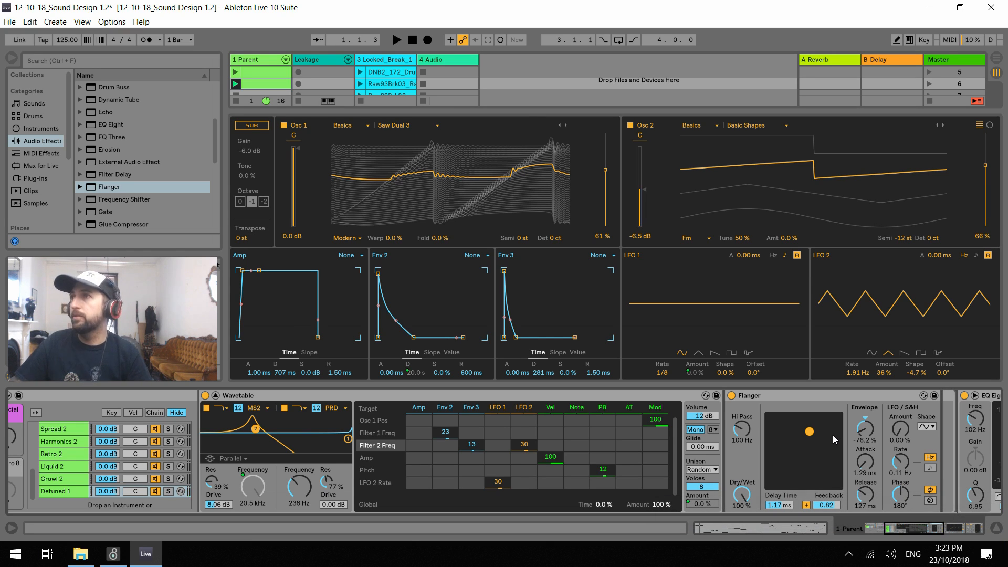
Briefly replay the clip through the Flanger, stop it, and save the Live Set
key(space)
key(space)
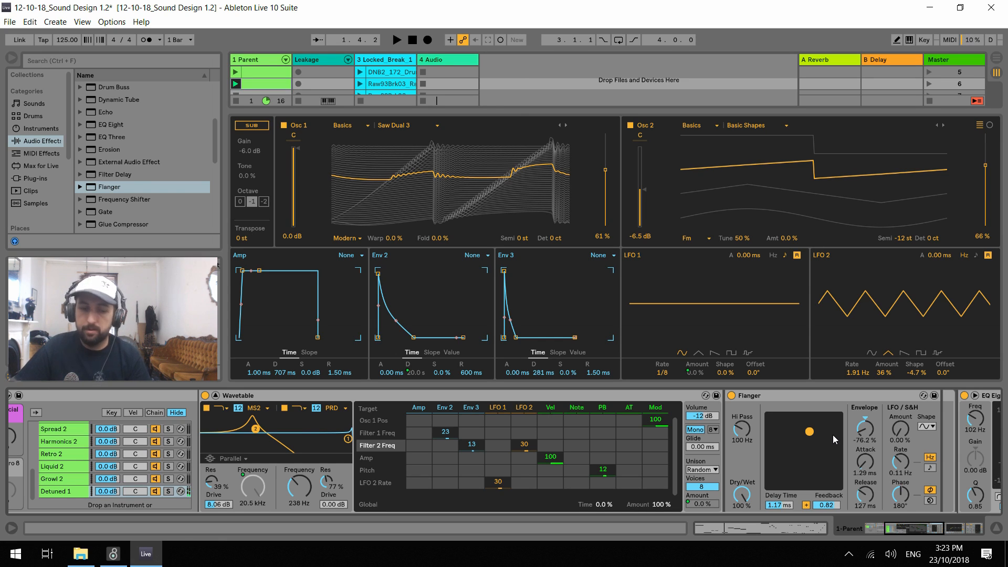
key(ctrl+s)
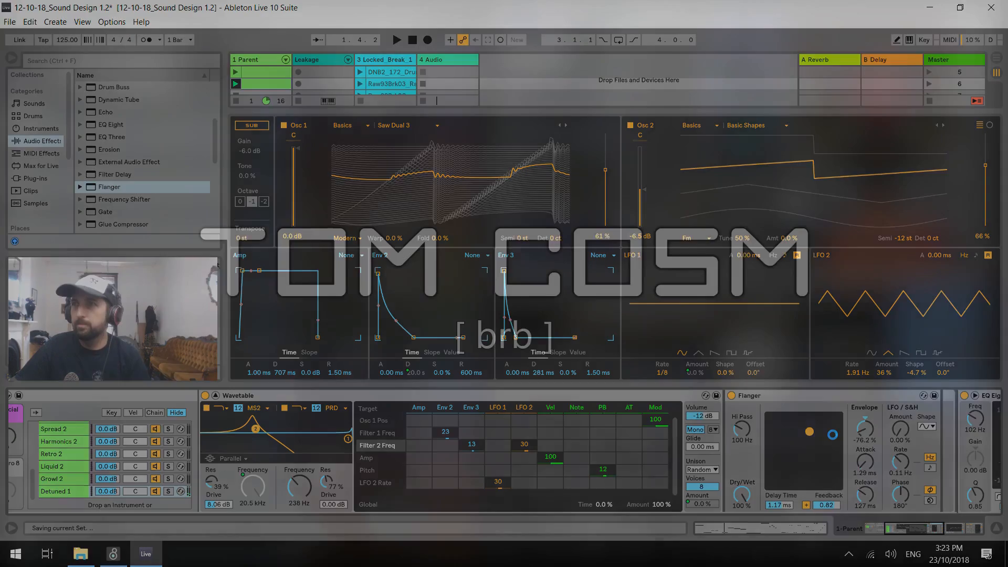
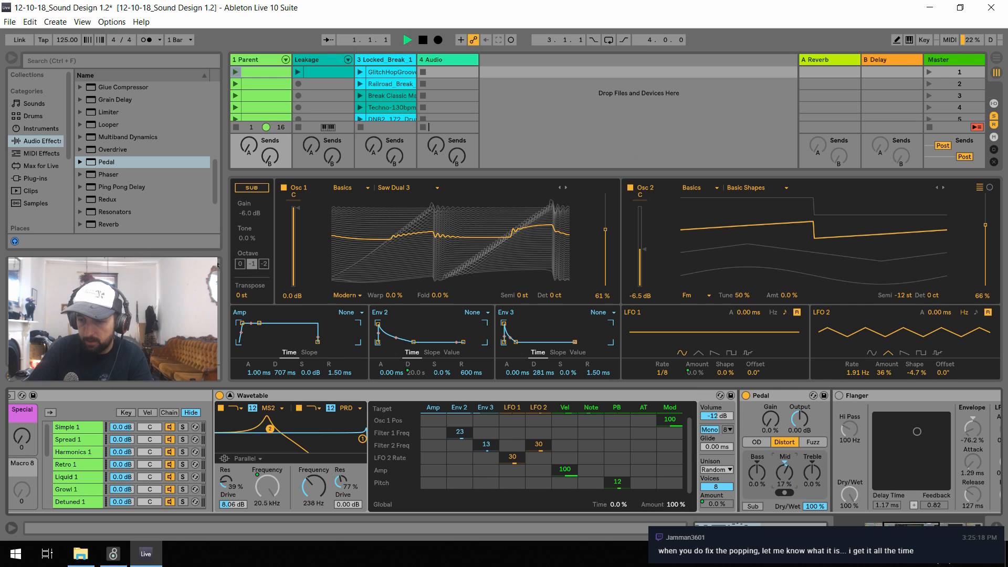
Switch the Pedal to Fuzz with Bass -56%, Mid -81%, Treble 38% and Output -2.22 dB while auditioning the clip
click(814, 443)
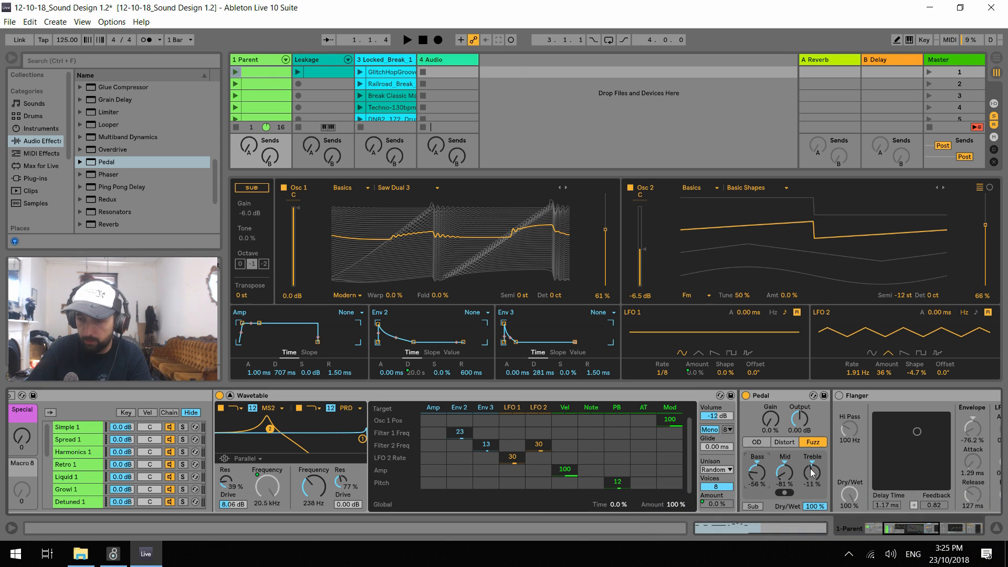
drag(813, 472, 815, 478)
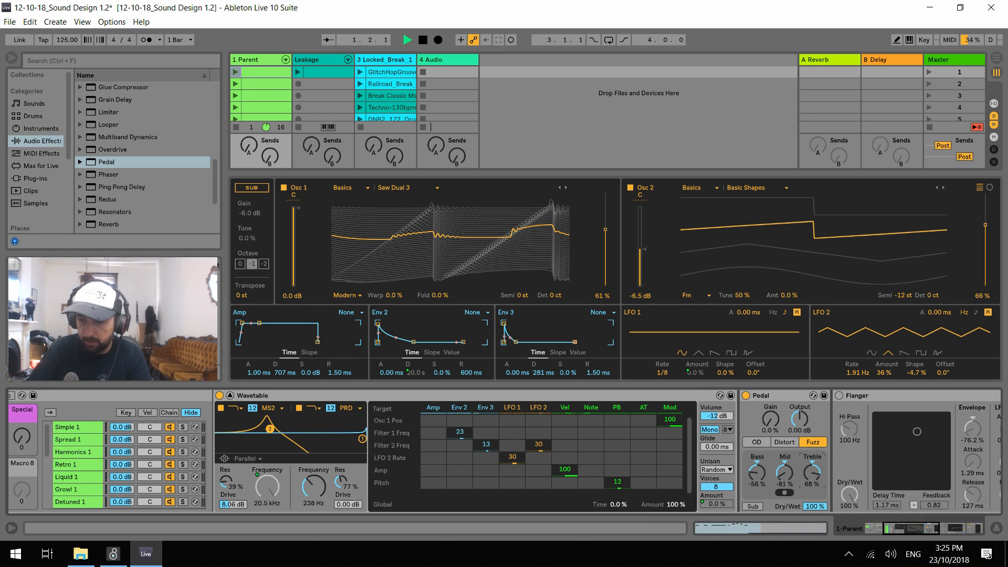
key(space)
key(space)
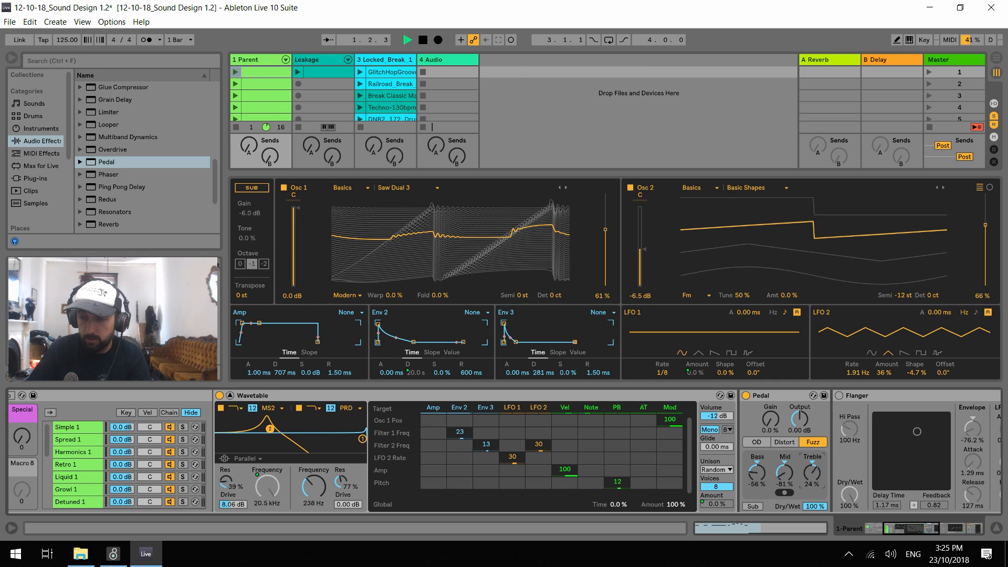
drag(812, 473, 813, 477)
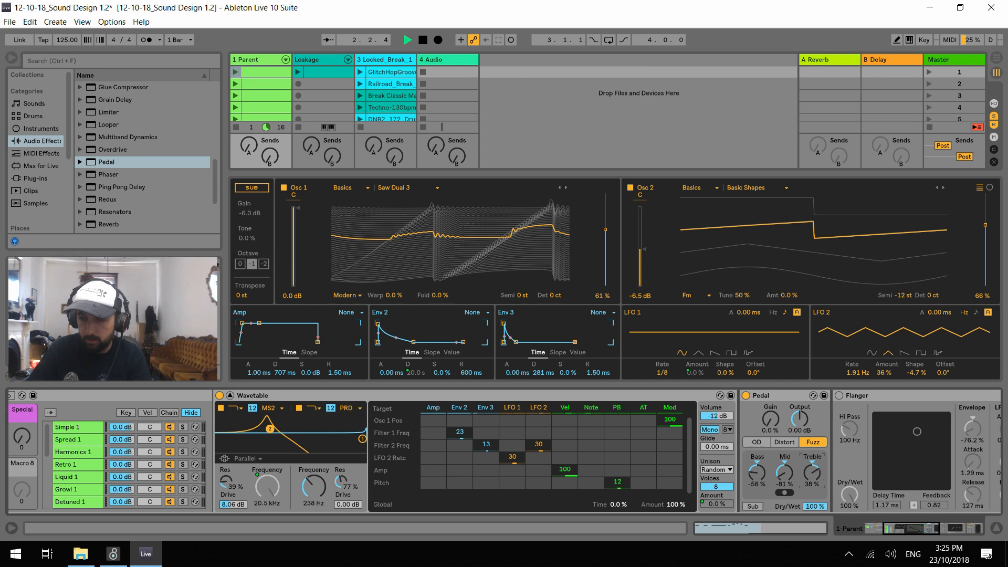
drag(803, 423, 804, 428)
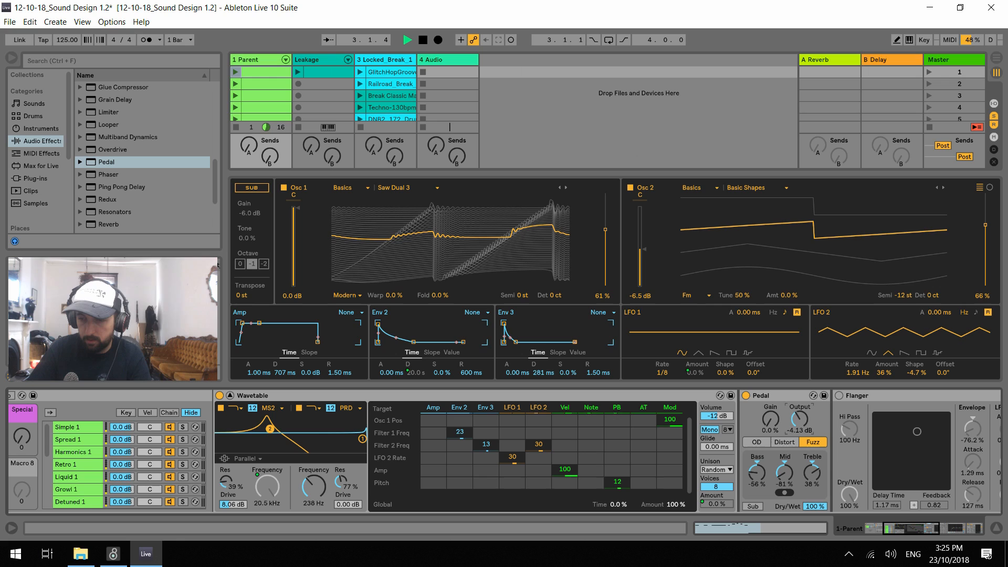
Audition the Pedal's Distort mode, then switch it to OD with Bass -100%, Mid 98% and Treble 100%
click(777, 444)
drag(812, 474, 812, 442)
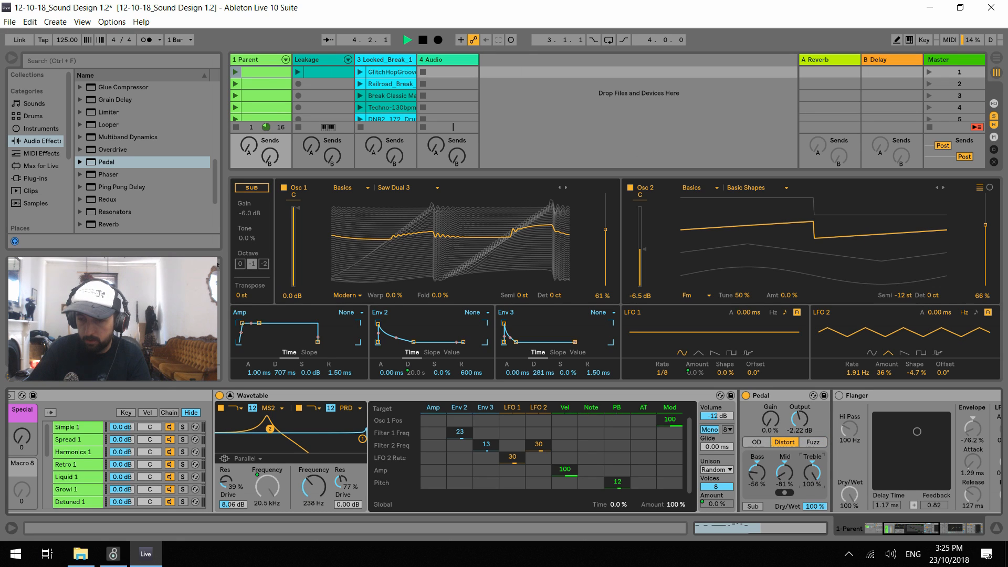
click(758, 445)
drag(795, 476, 792, 387)
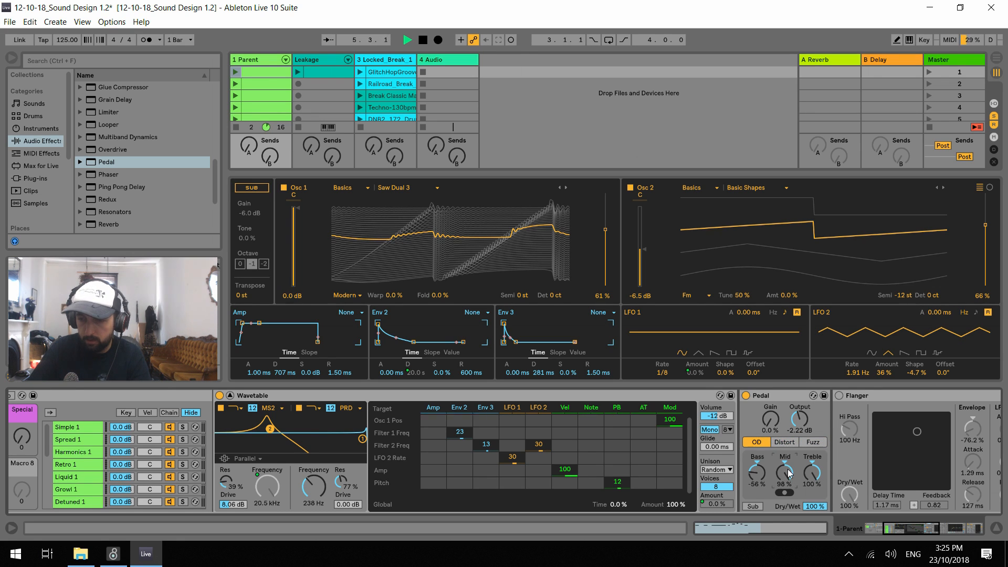
drag(760, 471, 759, 497)
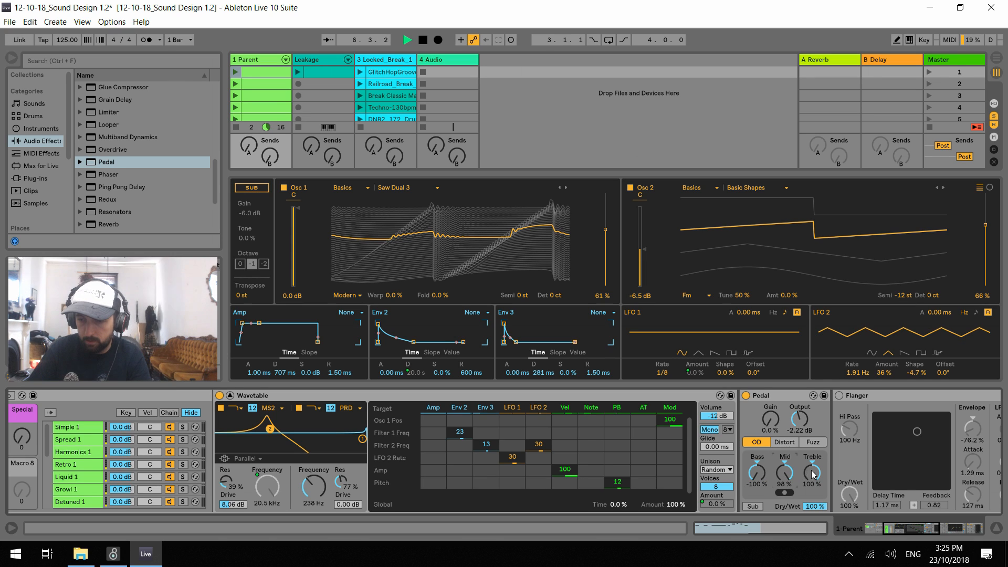
Compare the sound with the Pedal bypassed and active, switch it to Fuzz, turn it off and stop playback
click(746, 396)
click(746, 396)
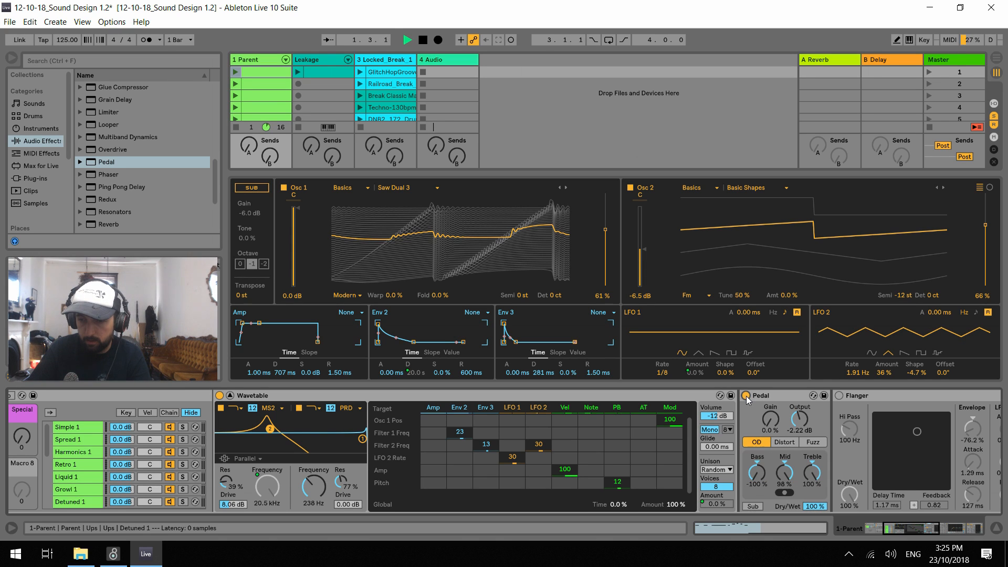
click(746, 396)
click(746, 396)
click(811, 445)
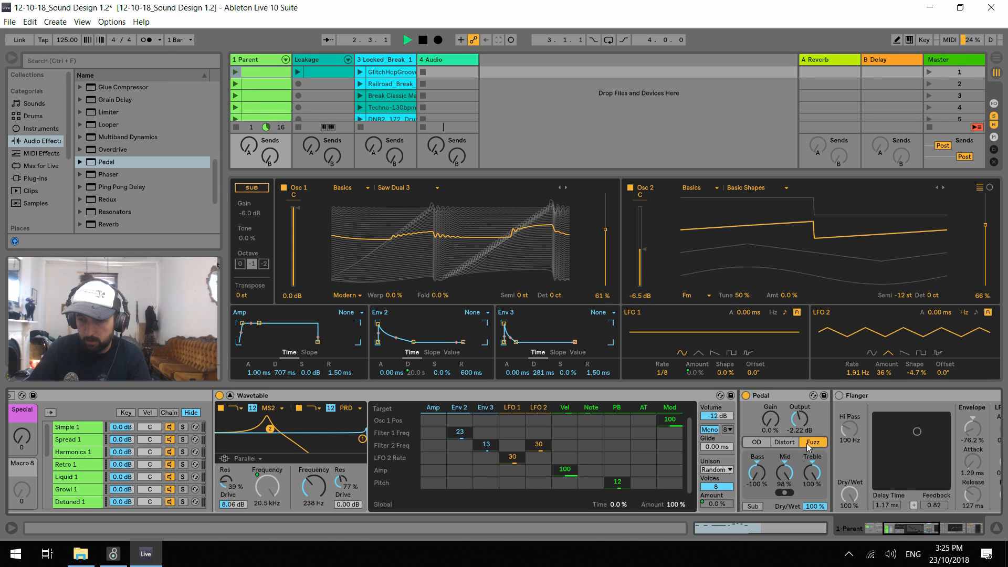
click(746, 395)
key(space)
Group the Pedal into an Audio Effect Rack, duplicate its chain, and pan the two chains 22R and 23L
right_click(766, 397)
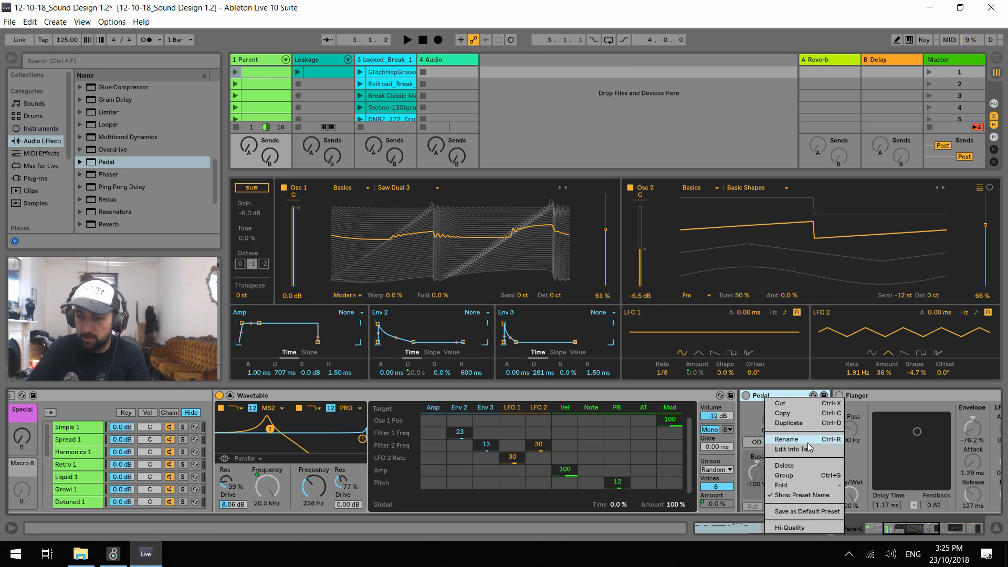
click(764, 413)
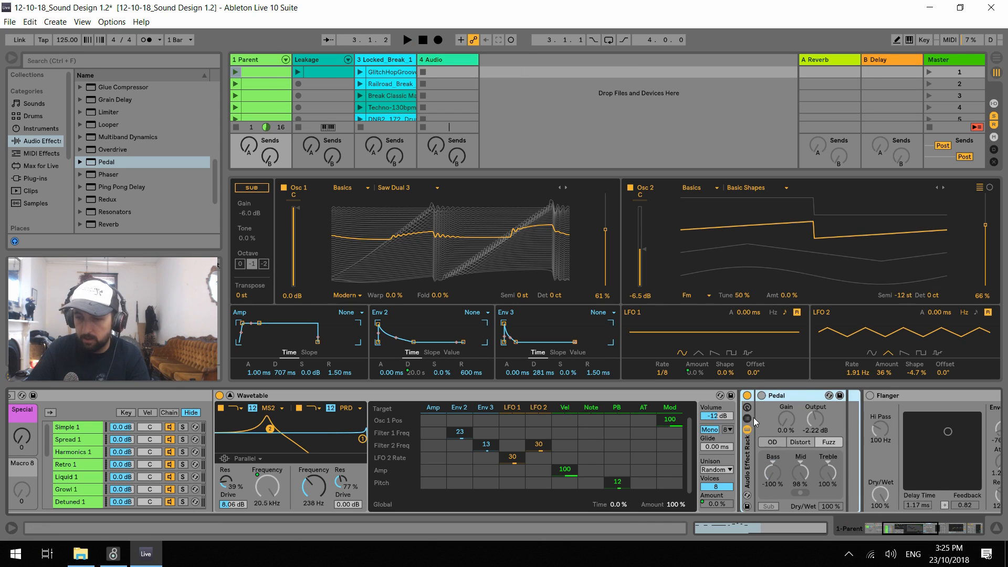
key(ctrl+g)
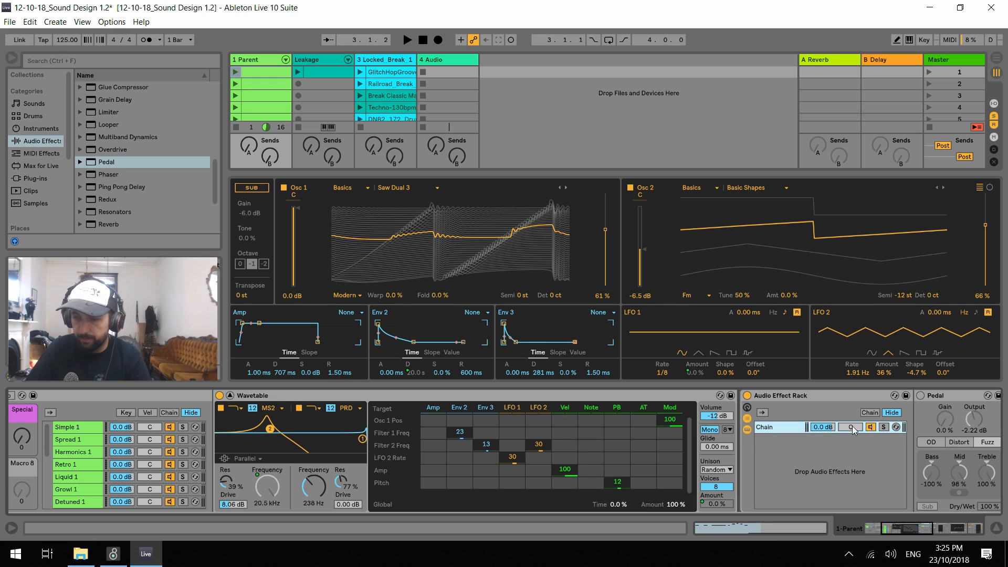
key(ctrl+d)
drag(852, 427, 852, 452)
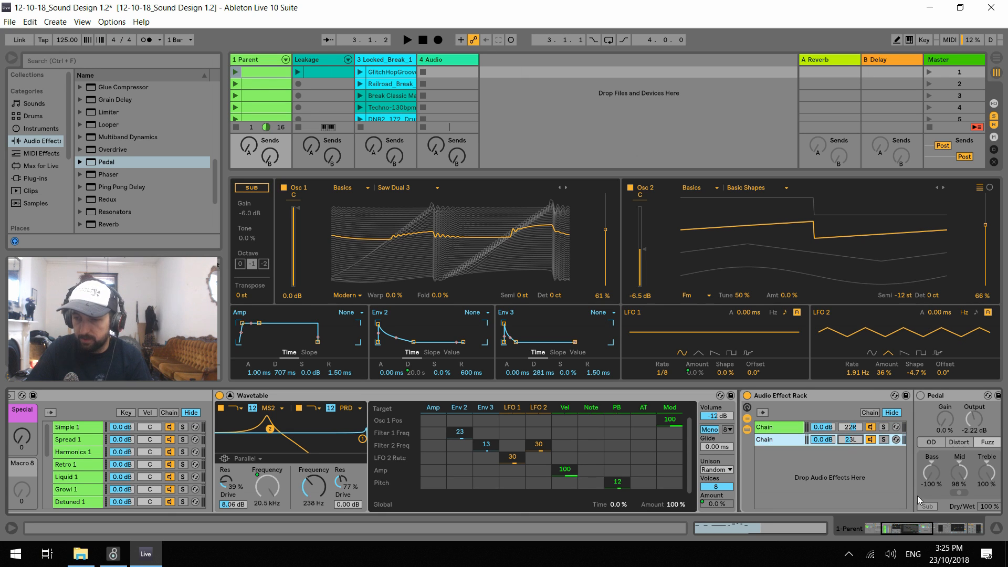
Turn on and solo the second chain's Fuzz Pedal during playback, shaping it to Bass 1.6%, Mid -25% and Treble about 60%
drag(923, 527, 928, 528)
key(space)
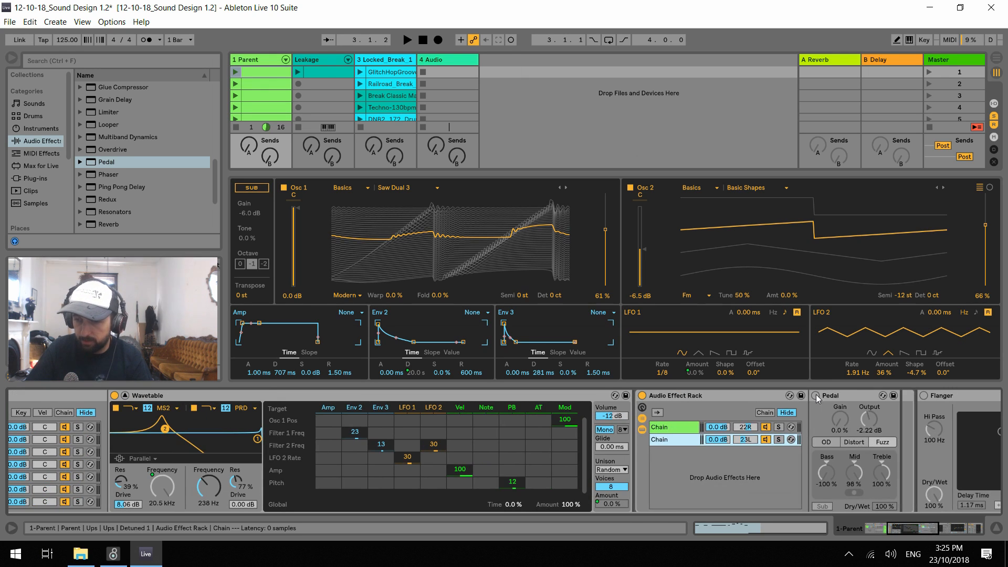
click(816, 395)
click(779, 439)
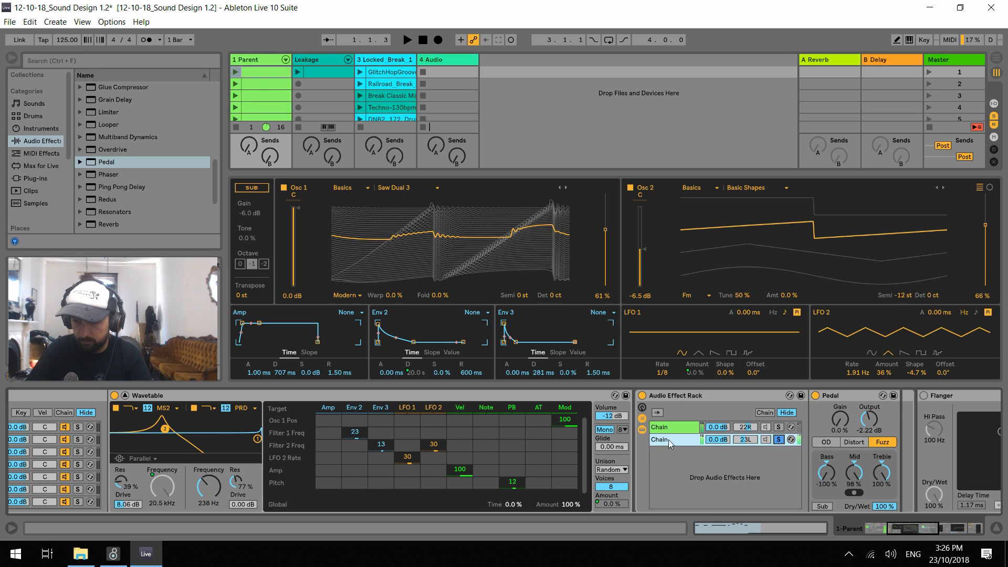
mouse_move(882, 472)
mouse_down()
mouse_move(867, 475)
mouse_move(855, 530)
mouse_move(882, 488)
mouse_move(882, 499)
mouse_move(851, 464)
mouse_move(827, 464)
mouse_move(854, 475)
mouse_move(882, 459)
mouse_up()
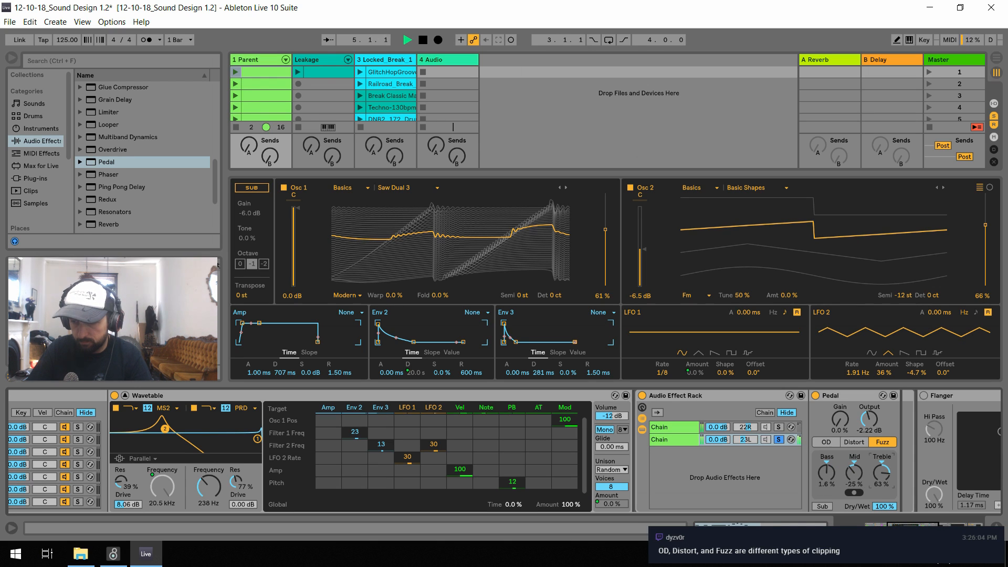
Audition the first chain soloed with its Pedal on OD at Bass -100%, Mid 51% and Treble 94%, then unsolo it
scroll(236, 453, left, 5)
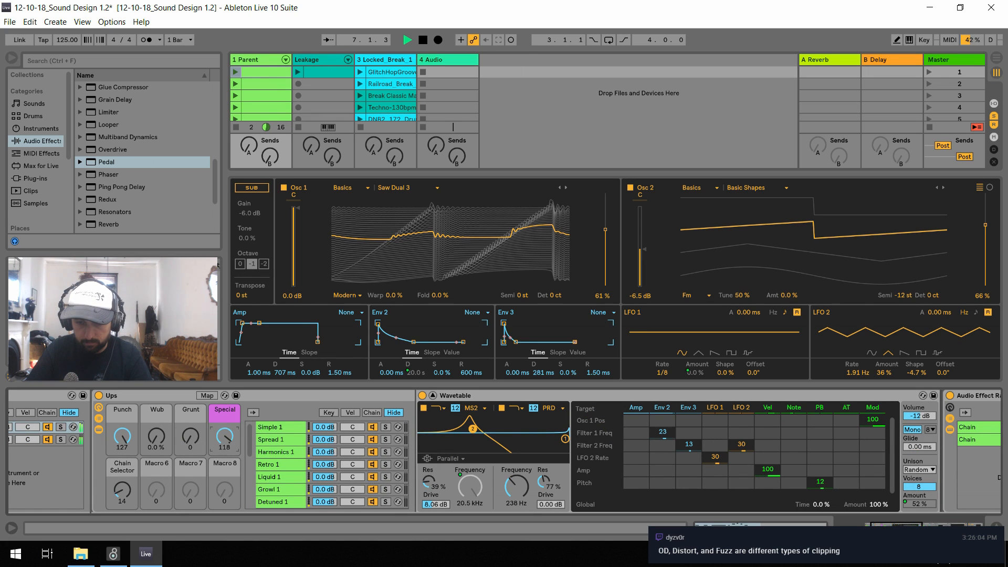
scroll(886, 517, right, 5)
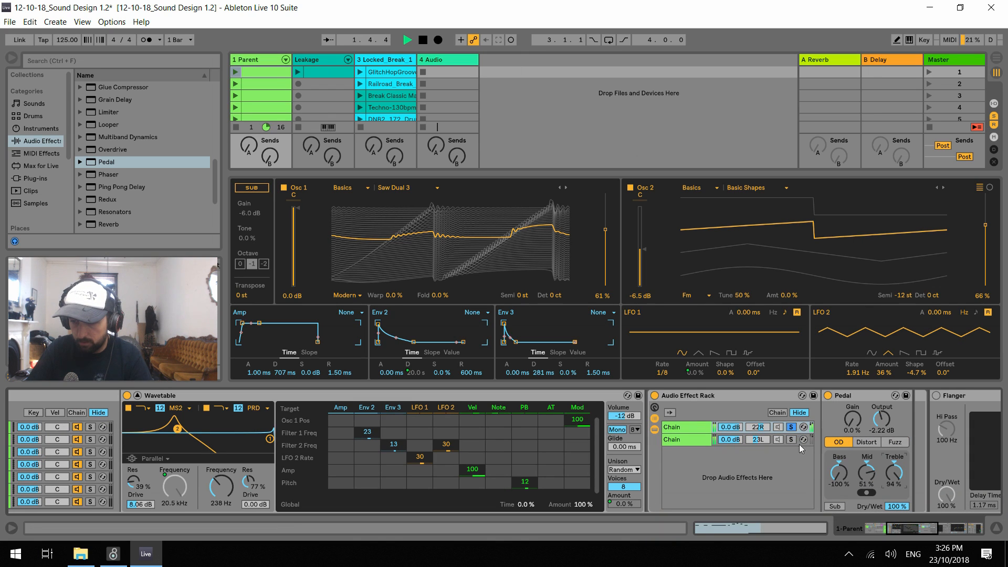
click(791, 428)
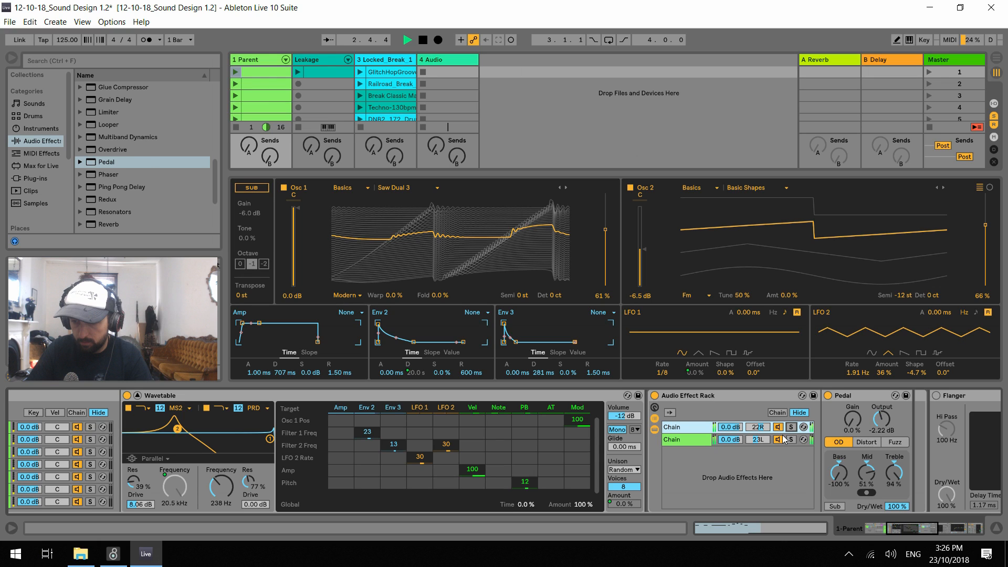
Map the Dry/Wet of both chains' Pedals to the effect rack's first macro and audition it at 0%
click(654, 408)
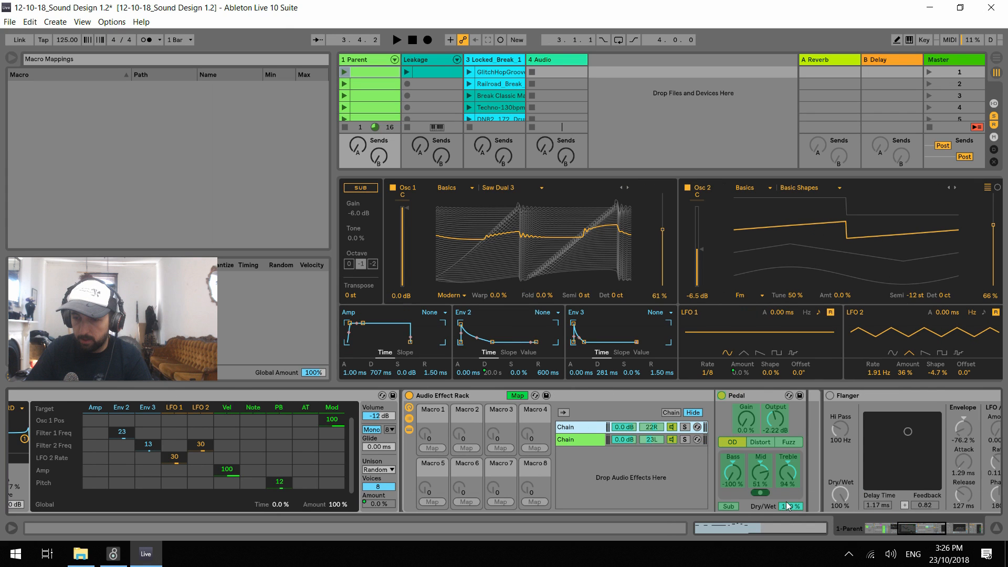
click(789, 506)
click(432, 448)
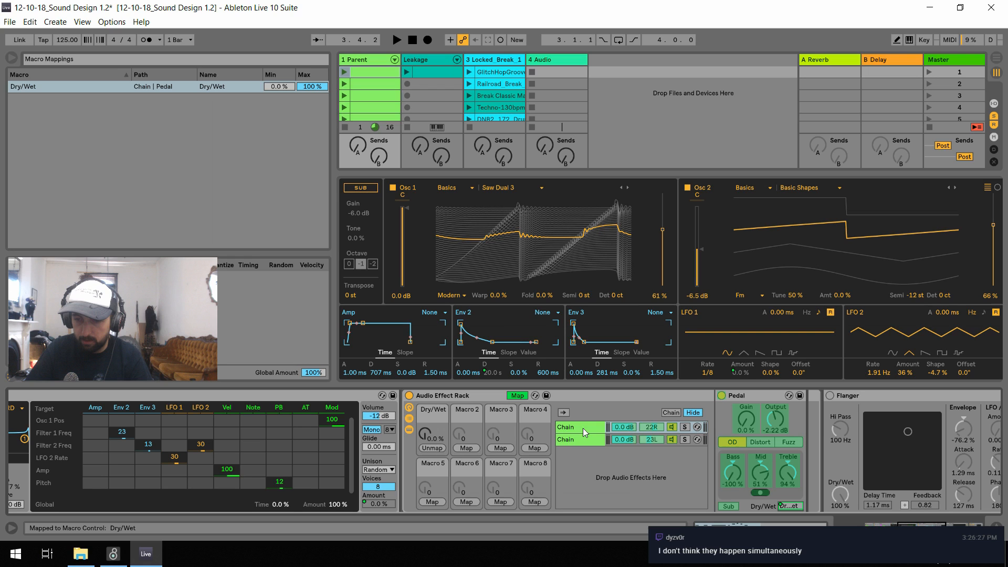
click(584, 439)
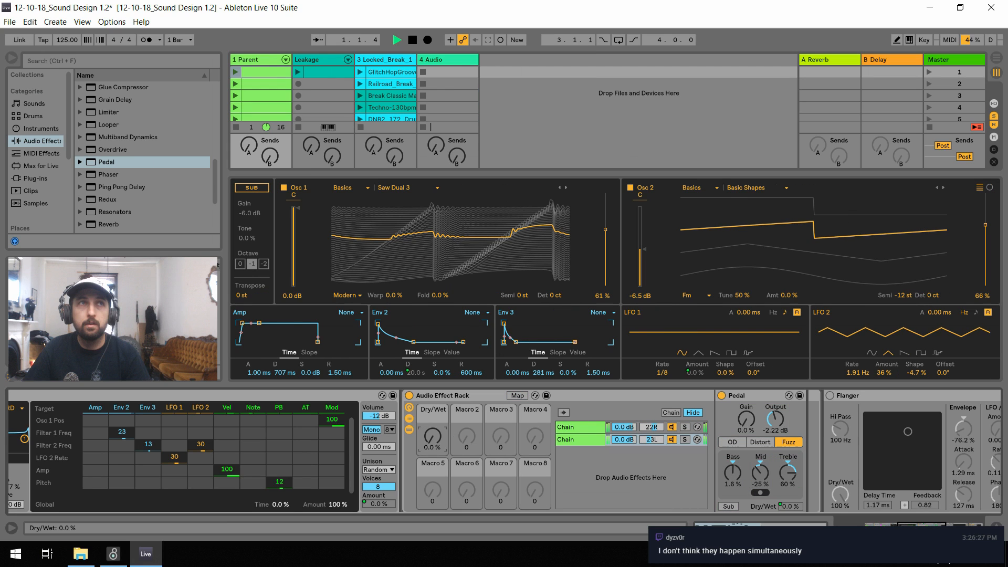
mouse_move(432, 437)
mouse_down()
mouse_move(433, 368)
mouse_move(432, 437)
mouse_up()
key(space)
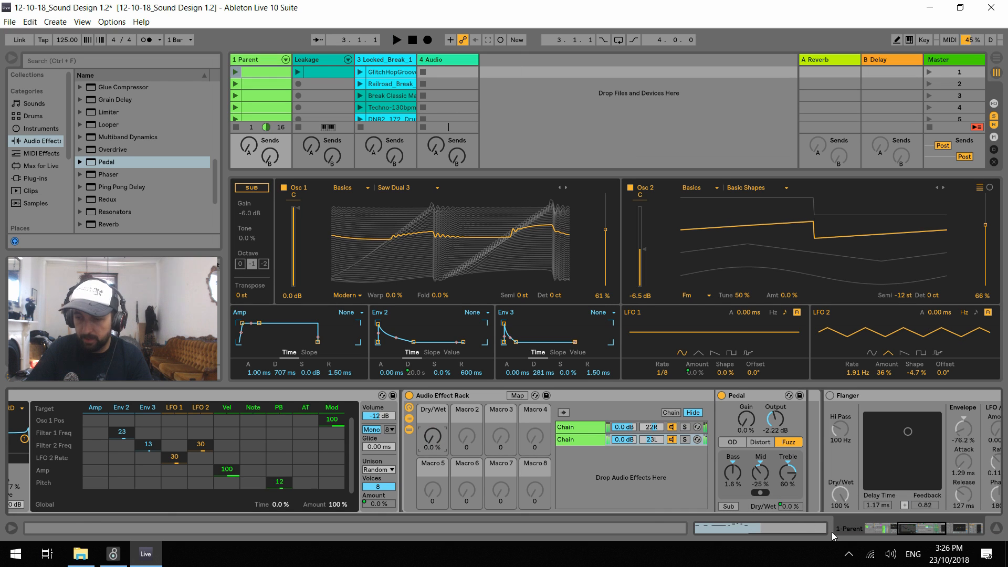
Map the effect rack's Dry/Wet macro to the Grunt macro of the Ups rack and leave mapping mode
drag(912, 526, 895, 528)
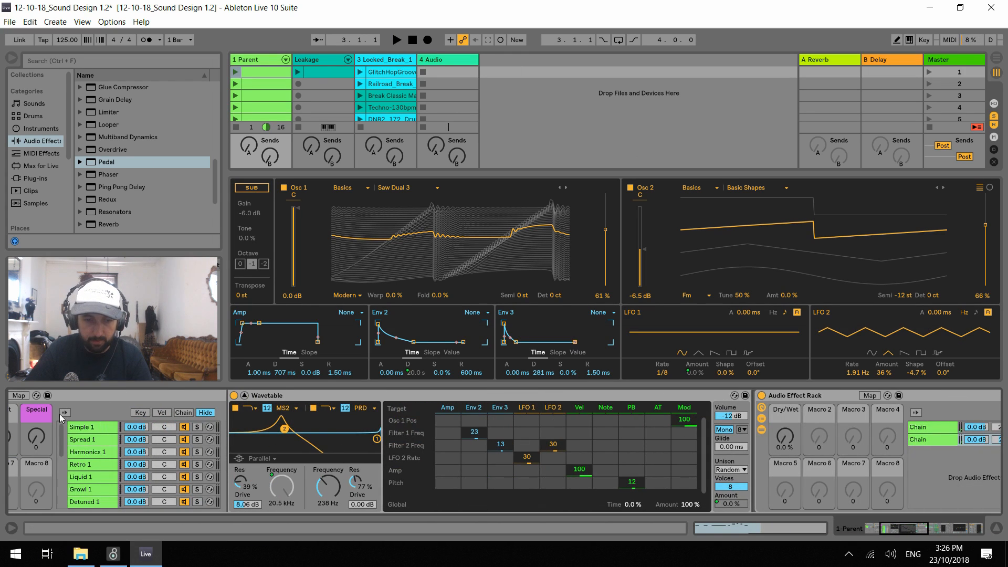
click(20, 395)
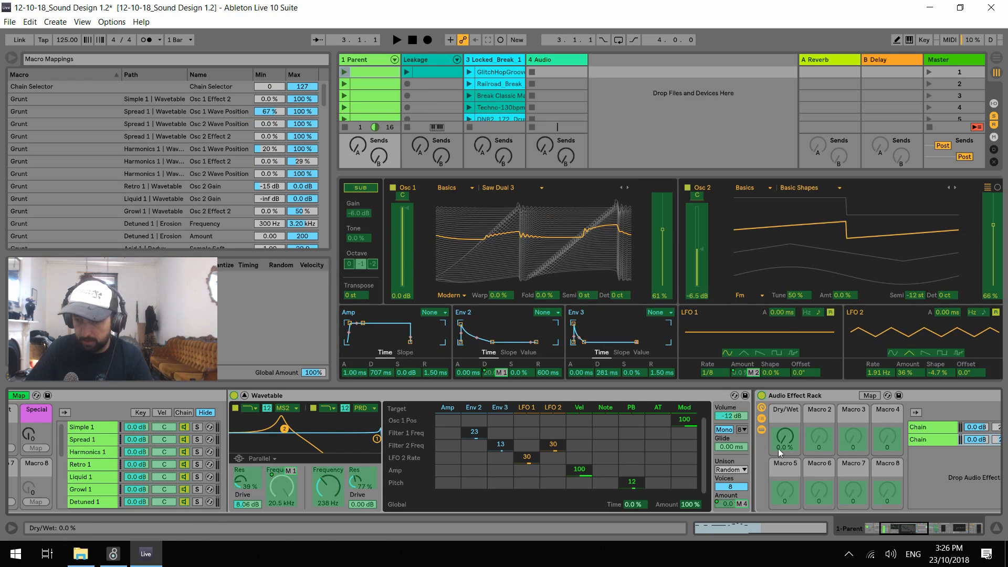
click(895, 531)
drag(895, 530, 890, 530)
click(249, 448)
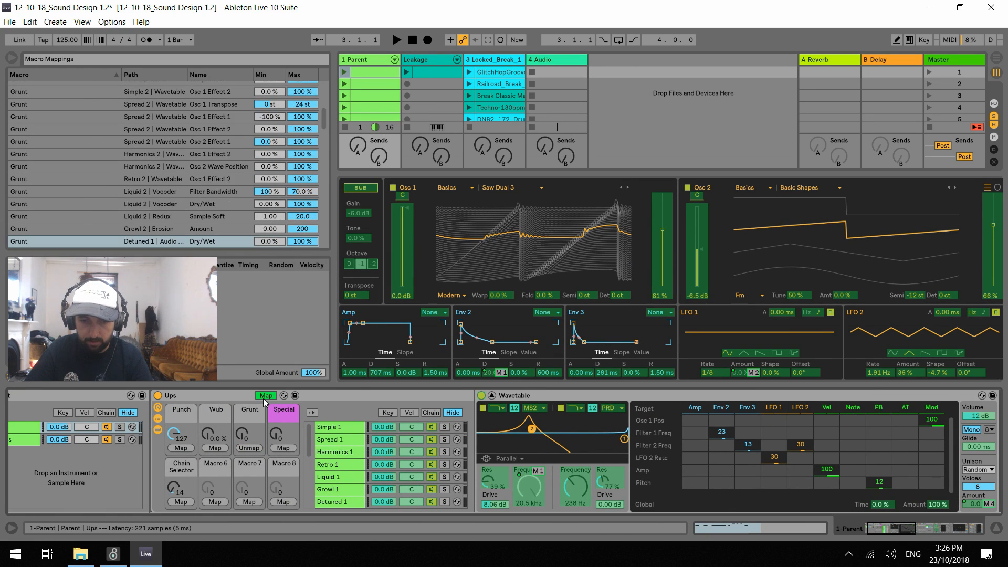
click(267, 396)
During playback, lower the Ups rack's Punch macro, raise Grunt until the Pedal Dry/Wet reaches 78%, and raise Wub slightly
key(space)
drag(181, 437, 181, 485)
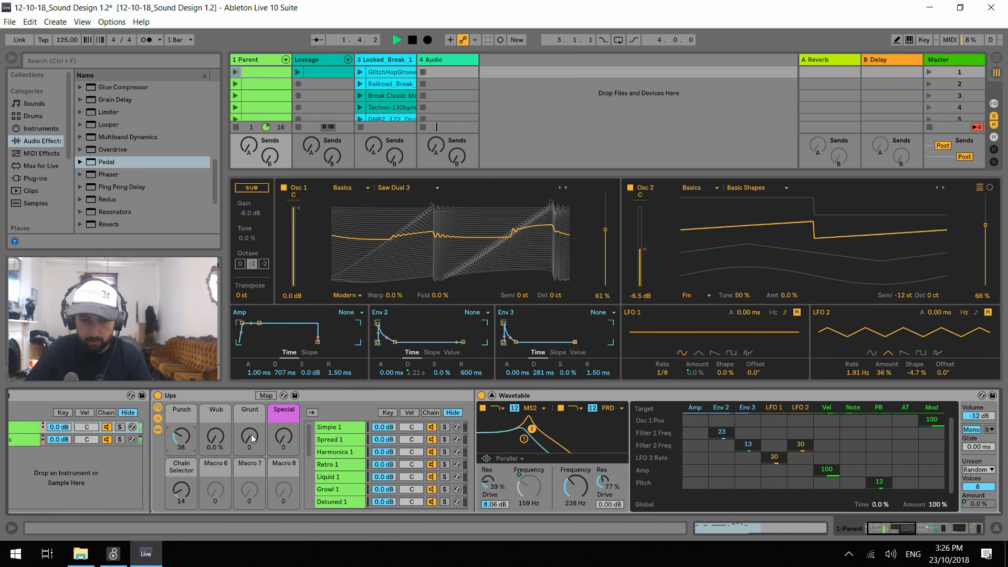
drag(251, 435, 251, 382)
drag(183, 440, 183, 462)
click(216, 439)
key(space)
Try the Flanger during playback with Delay Time 1.32 ms and Feedback 0.38
drag(914, 532, 940, 530)
key(space)
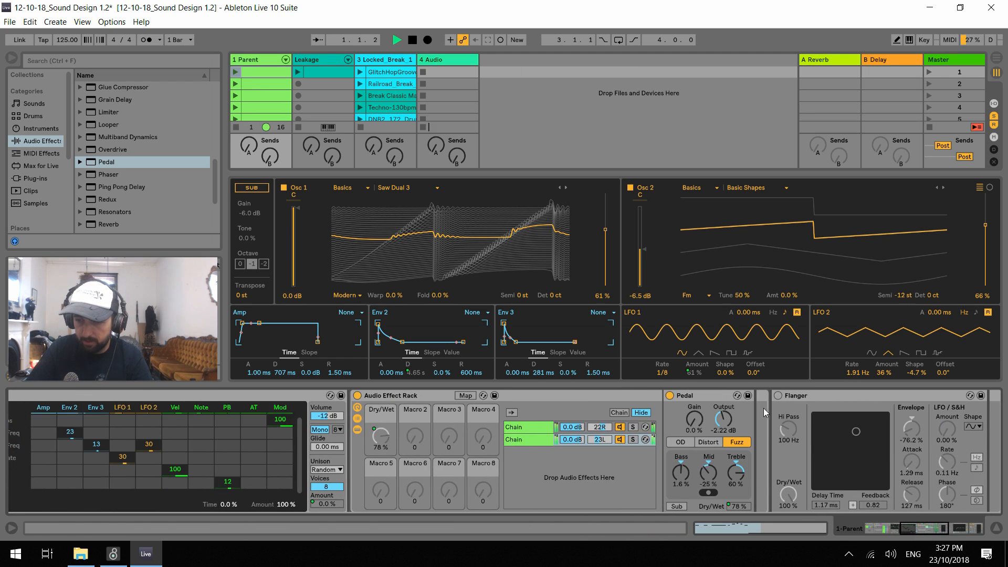
click(778, 396)
drag(851, 432, 857, 464)
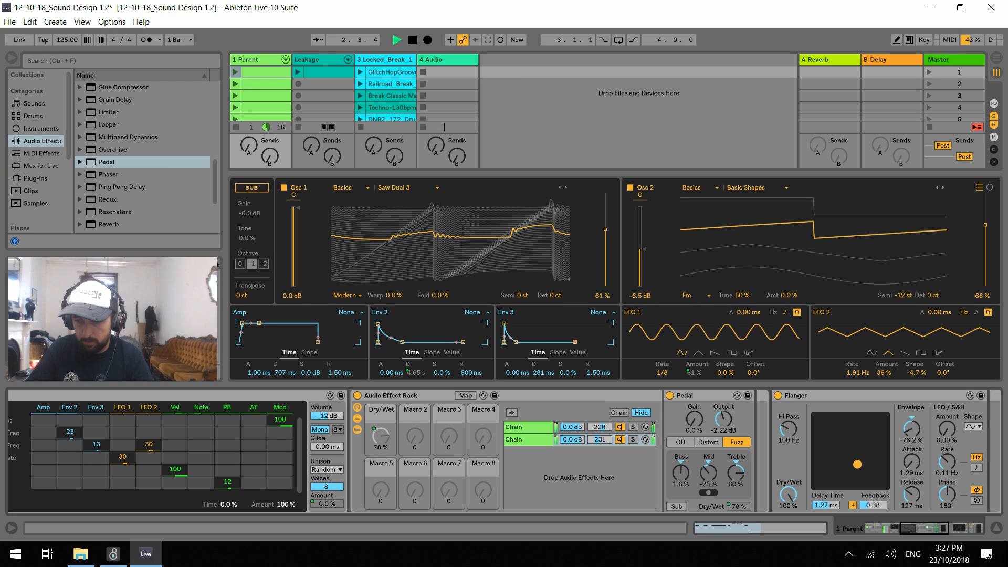
Replace the Flanger on the Detuned 1 chain with an Auto Filter placed after the Pedal rack
click(799, 397)
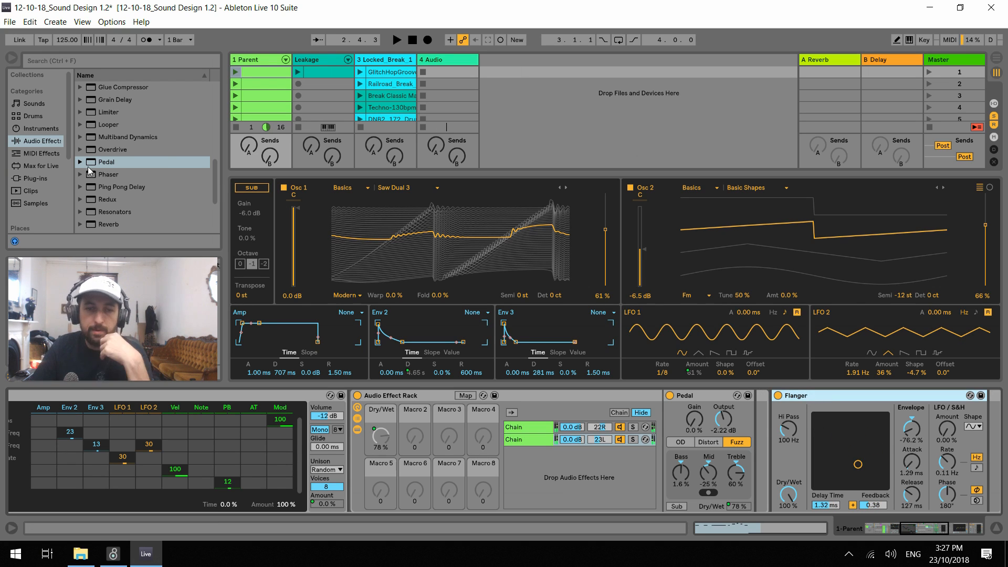
key(Delete)
scroll(162, 159, up, 5)
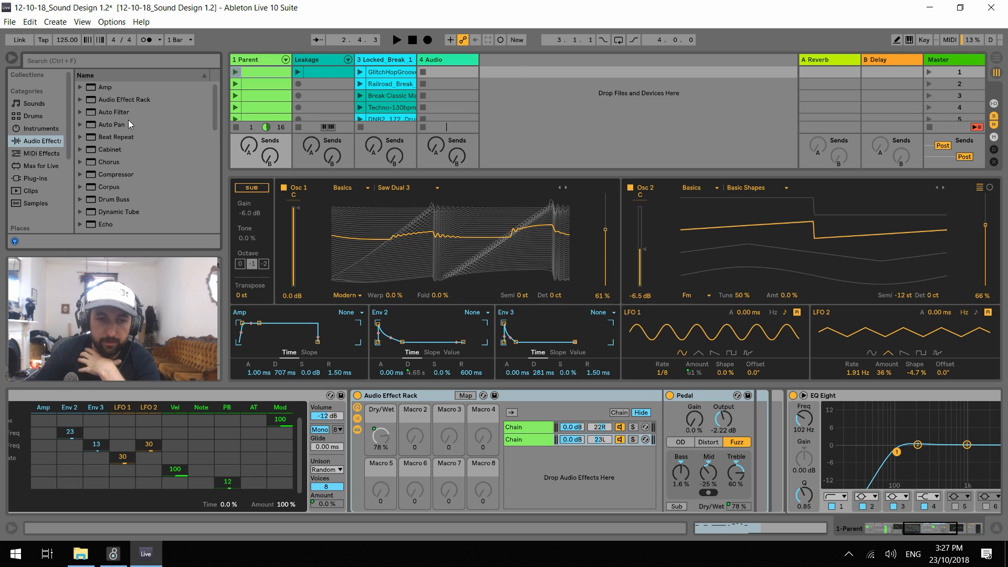
mouse_move(116, 112)
mouse_down()
mouse_move(777, 440)
mouse_move(752, 439)
mouse_move(788, 439)
mouse_up()
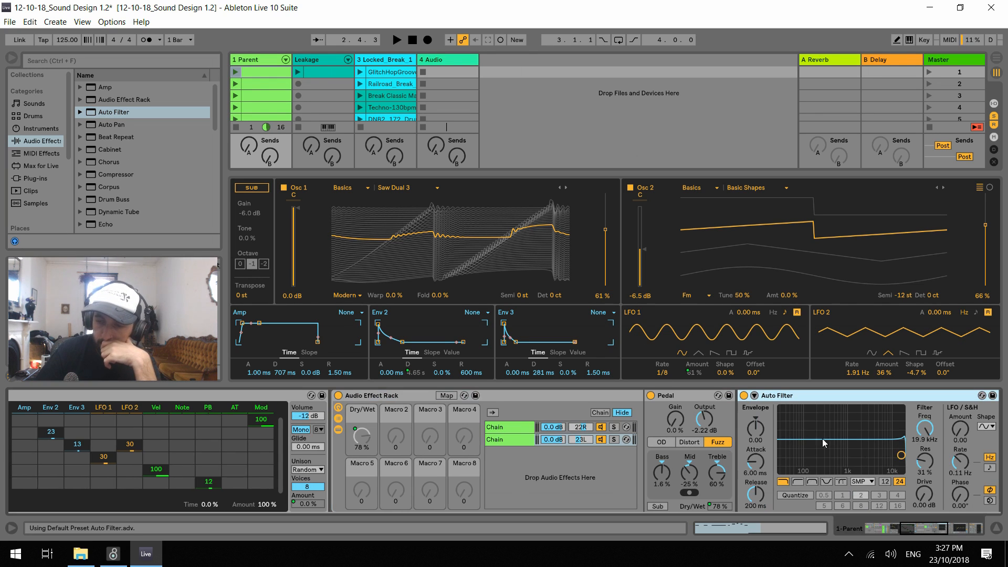
Try the Auto Filter as a notch at 367 Hz with 27% resonance, the OSR circuit and 7.24 dB drive, and play the clip
click(826, 482)
key(space)
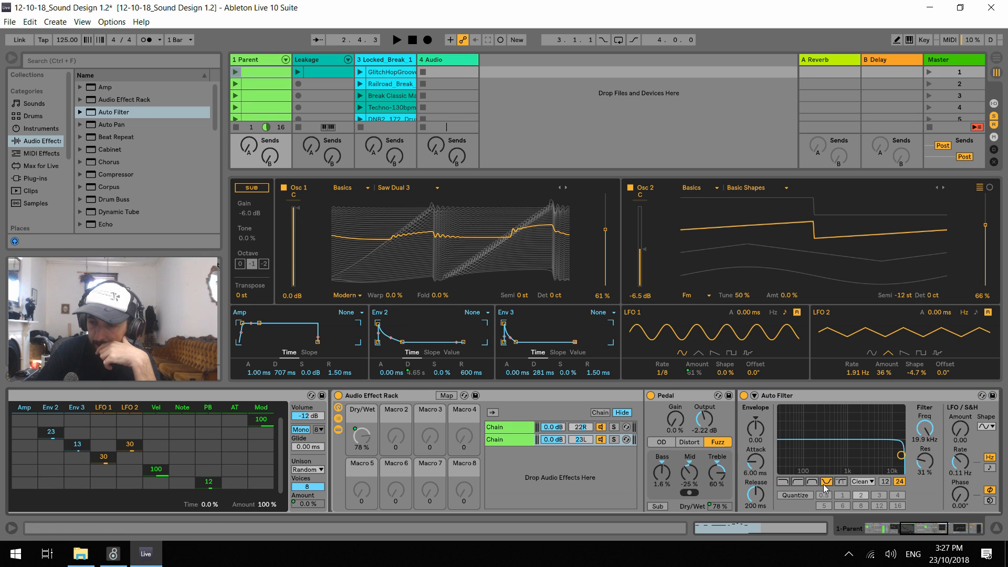
drag(901, 455, 829, 457)
key(space)
click(863, 481)
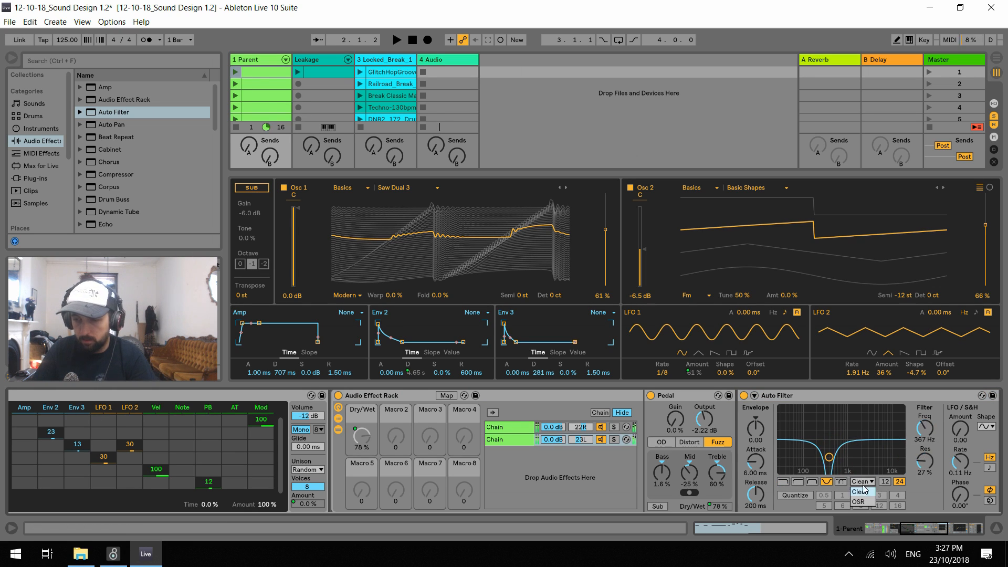
click(861, 493)
drag(924, 493, 925, 460)
key(space)
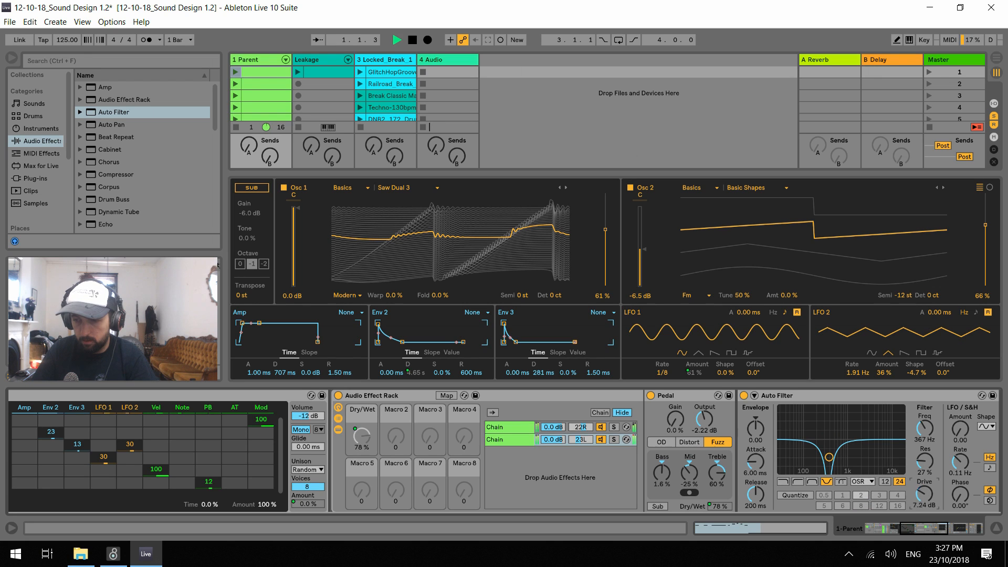
Change the Auto Filter to a band-pass at 1.05 kHz with 38% resonance, zero drive and a tempo-synced LFO with Amount 15.5
mouse_move(829, 457)
mouse_down()
mouse_move(853, 439)
mouse_move(816, 428)
mouse_move(818, 469)
mouse_move(835, 427)
mouse_move(856, 423)
mouse_move(865, 439)
mouse_move(840, 447)
mouse_move(861, 452)
mouse_move(842, 451)
mouse_up()
click(813, 482)
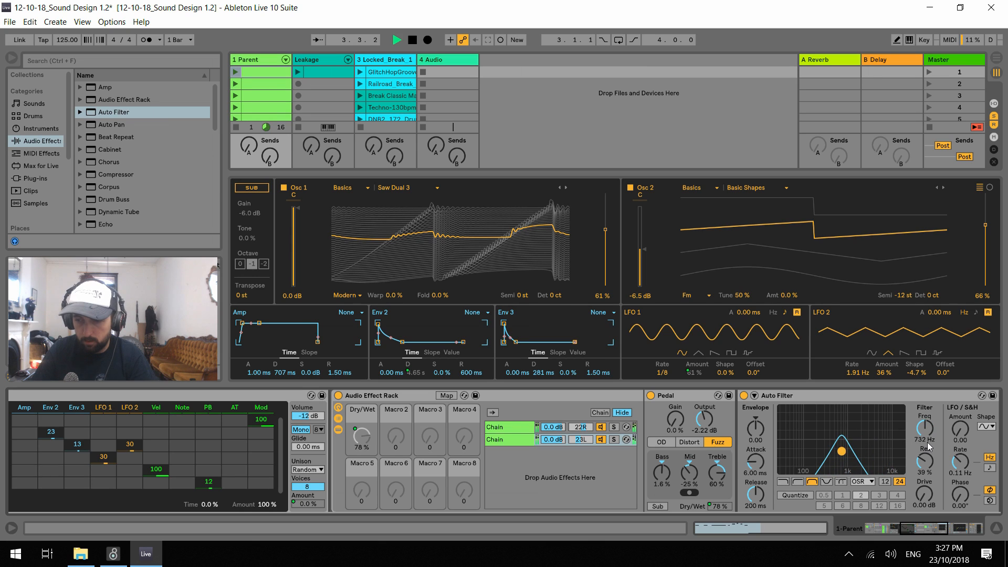
drag(961, 429, 961, 426)
key(space)
click(989, 468)
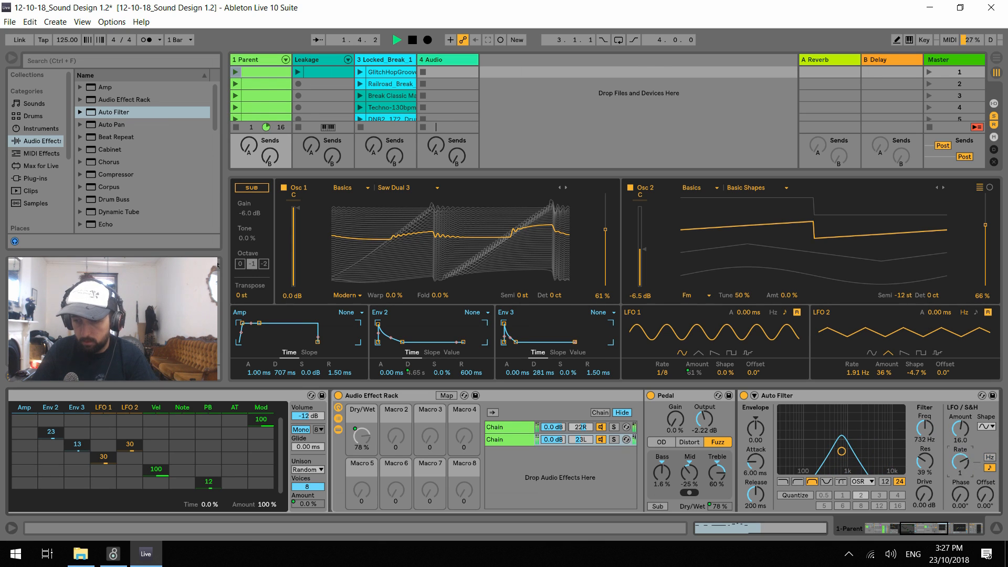
mouse_move(844, 448)
mouse_down()
mouse_move(836, 446)
mouse_move(848, 451)
mouse_up()
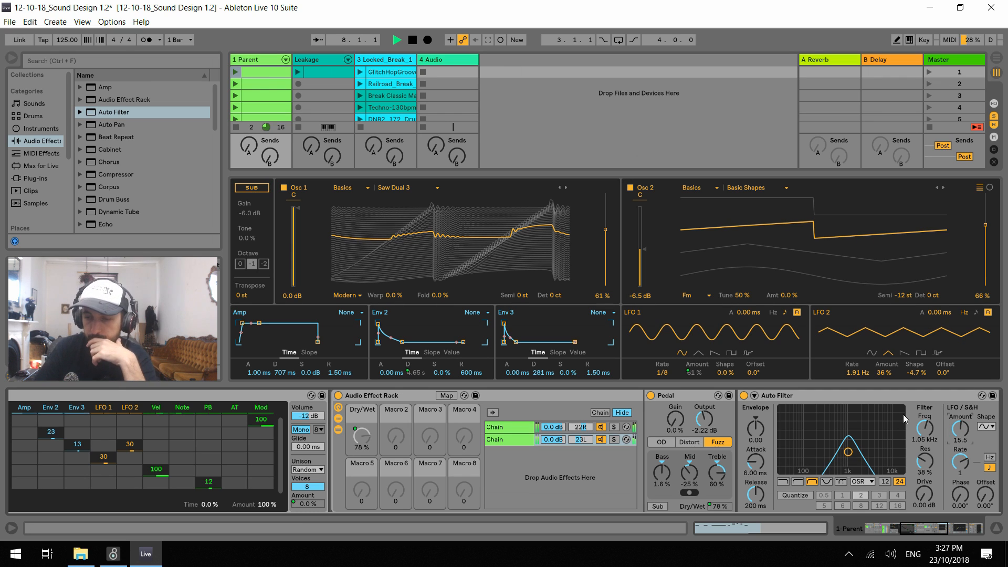
Group the Auto Filter into its own audio effect rack, show its chain list and create a second empty chain
right_click(792, 398)
click(832, 476)
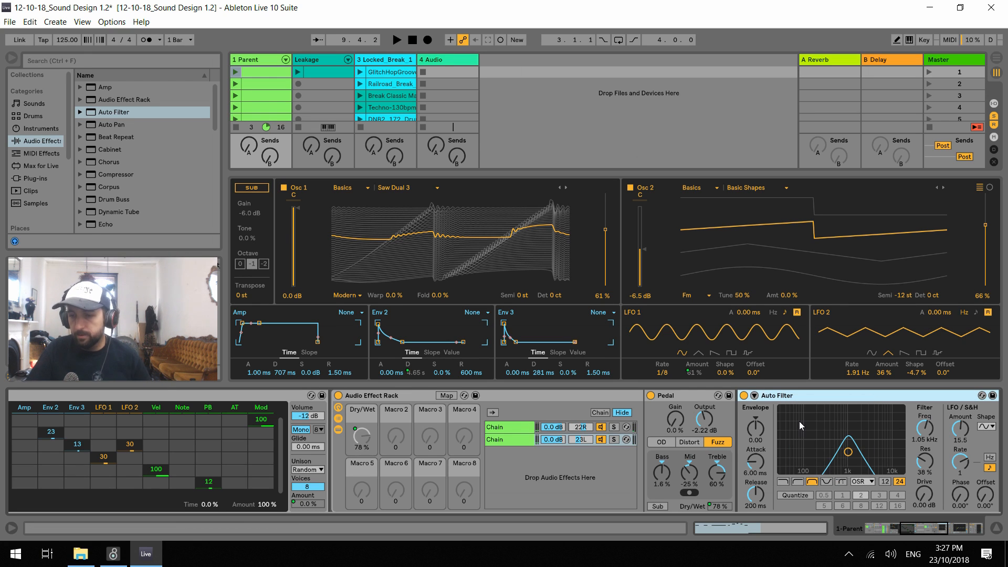
drag(920, 531, 929, 532)
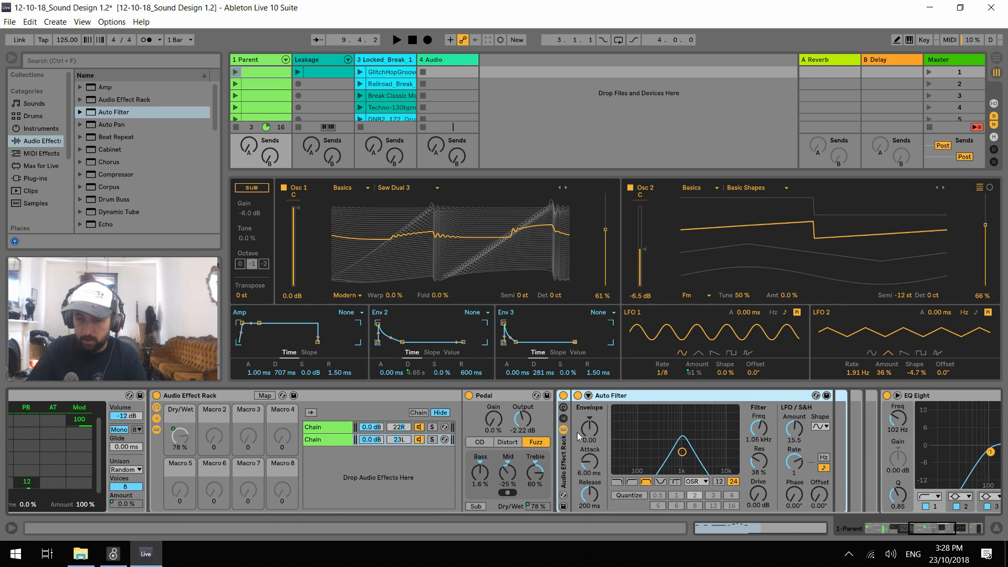
click(565, 420)
right_click(612, 450)
click(625, 454)
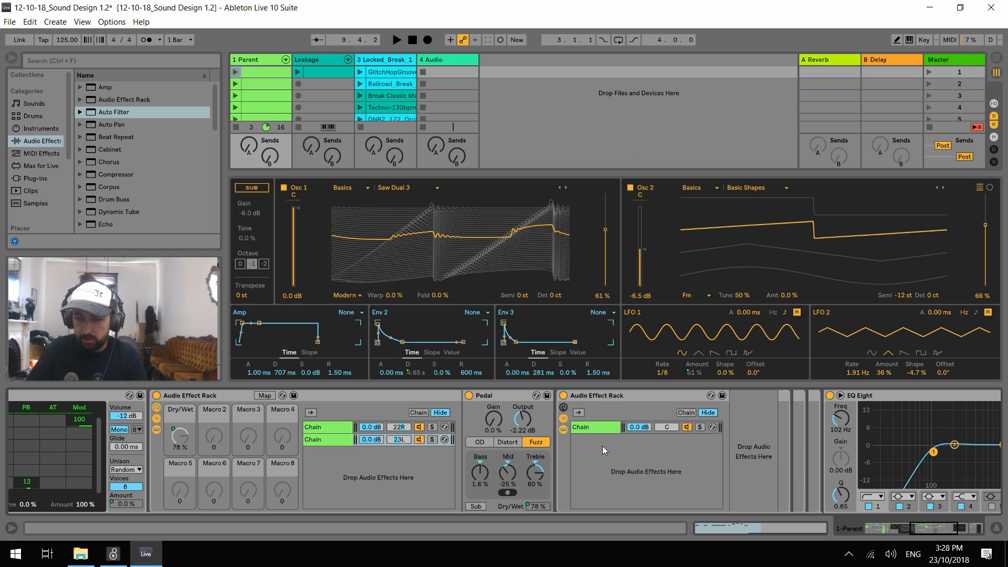
Rename the new empty chain Dry and the Auto Filter chain Wet
key(ctrl+r)
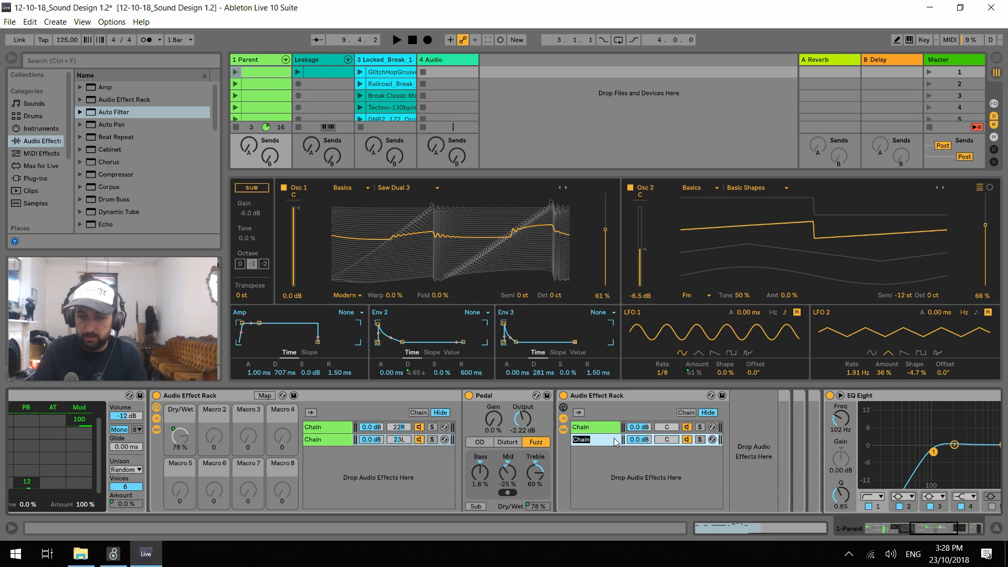
text(Dry)
click(606, 430)
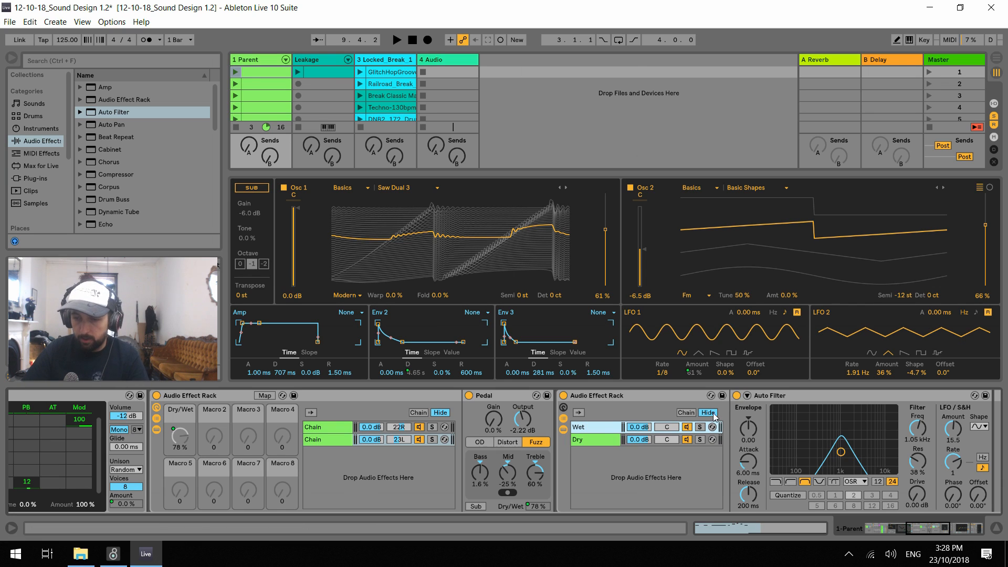
Open the filter rack's chain select zones and extend the Wet and Dry zones together across 0 to 127
click(693, 414)
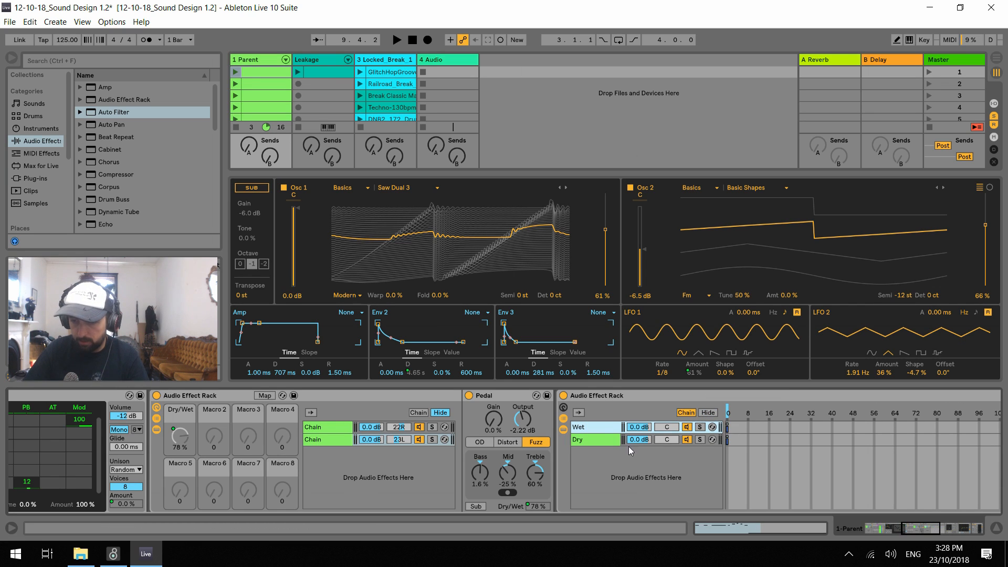
click(607, 441)
shift+click(606, 430)
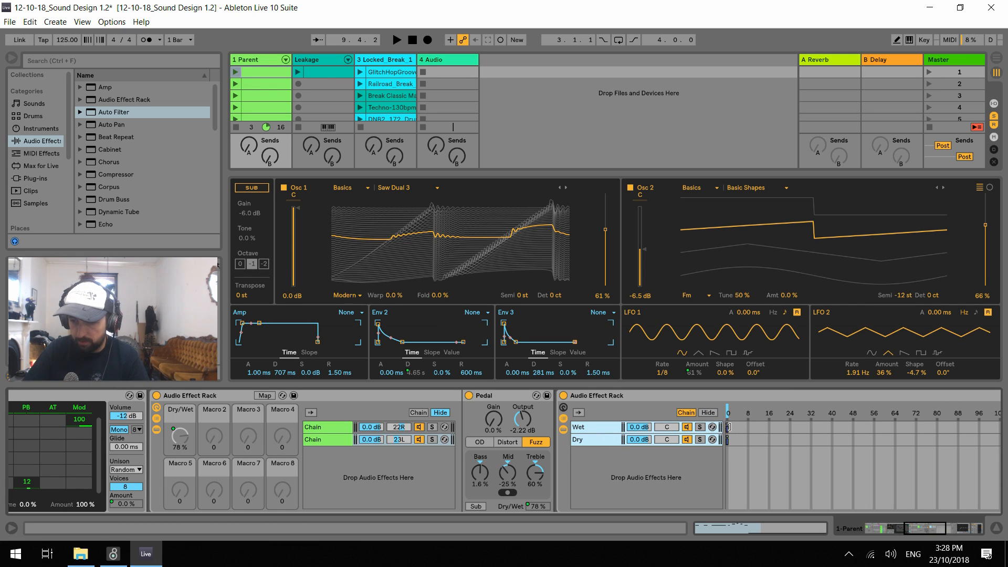
drag(729, 426, 1006, 428)
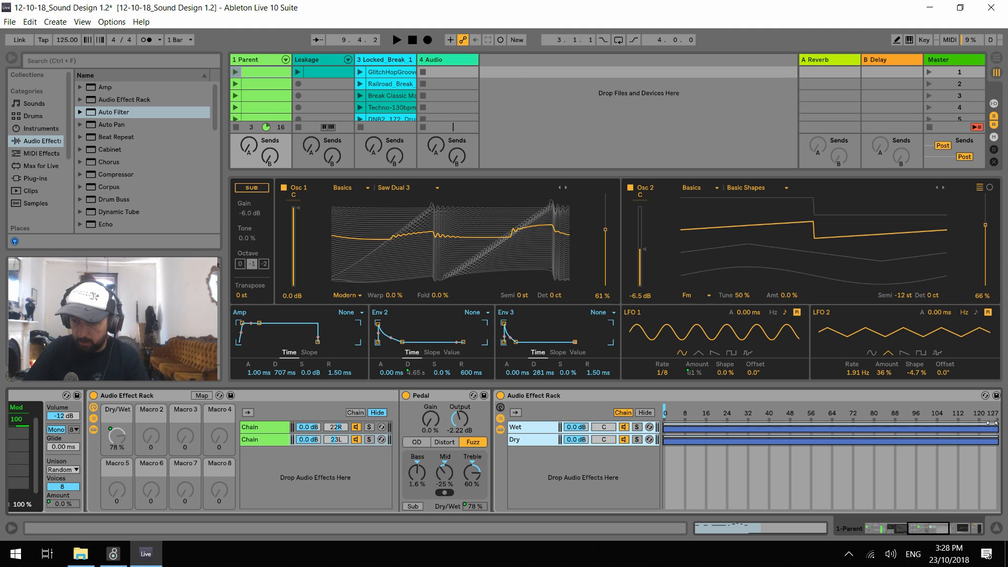
Crossfade the zones by fading Wet in and Dry out over 0 to 127, and test the chain selector during playback
drag(665, 424, 900, 424)
click(900, 424)
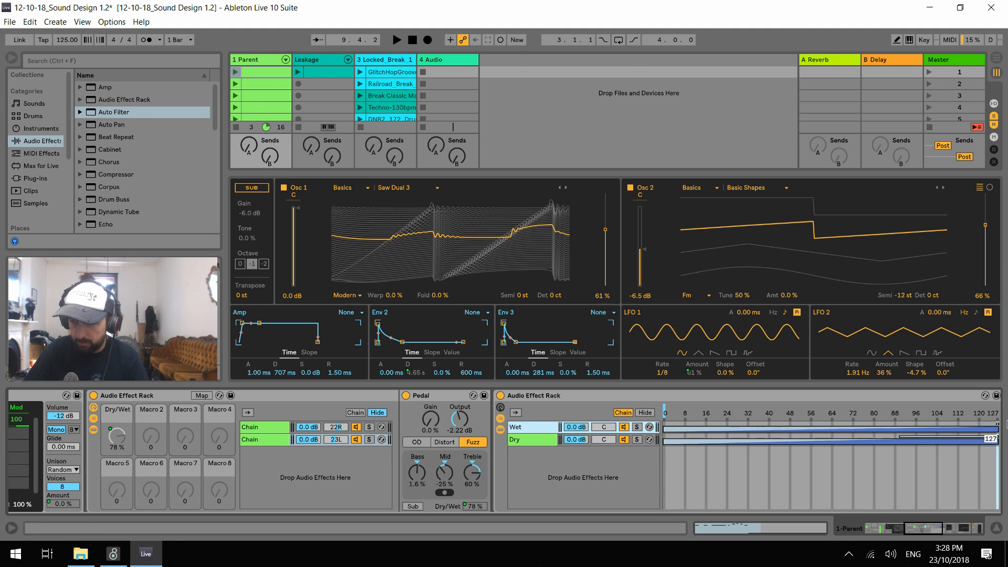
drag(903, 438, 664, 437)
drag(996, 438, 664, 437)
click(665, 410)
key(space)
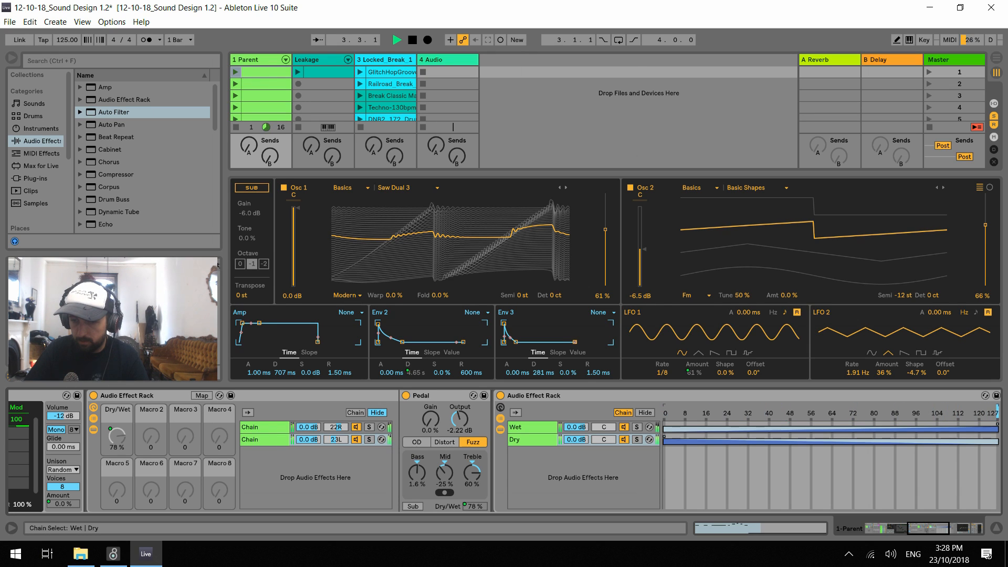
key(space)
Map the filter rack's chain selector to its first macro, leave mapping mode and fold the rack
click(501, 407)
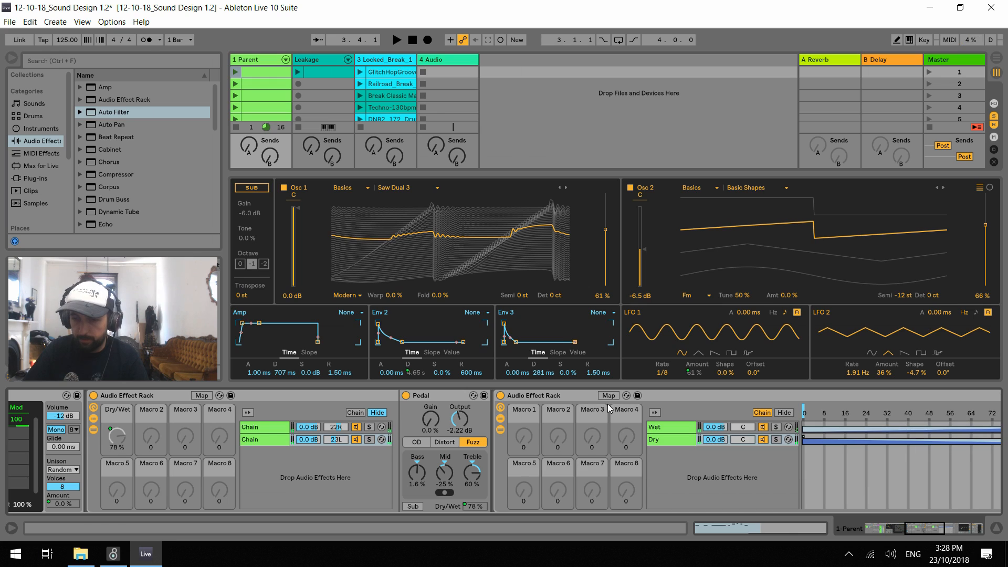
click(608, 395)
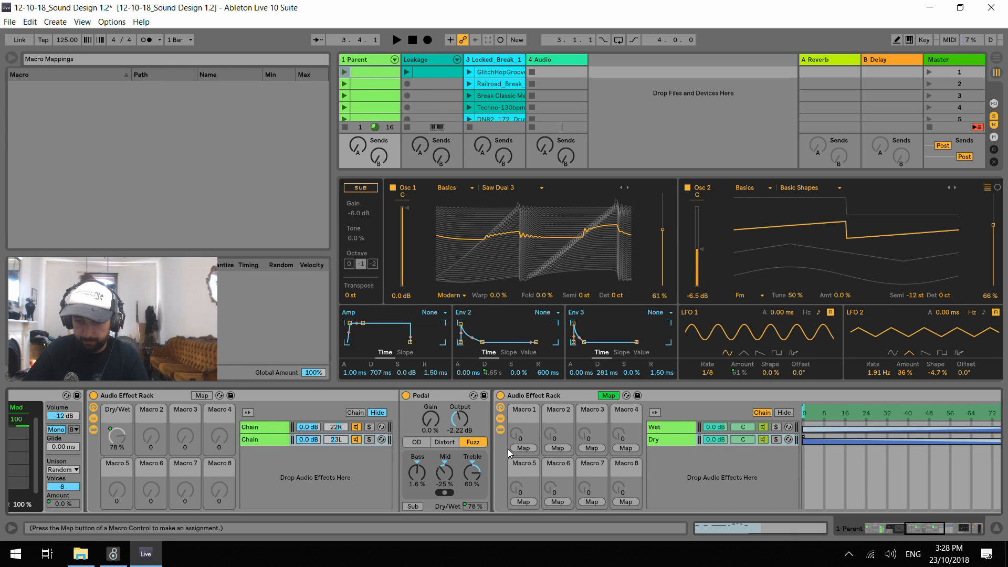
click(524, 449)
double_click(262, 393)
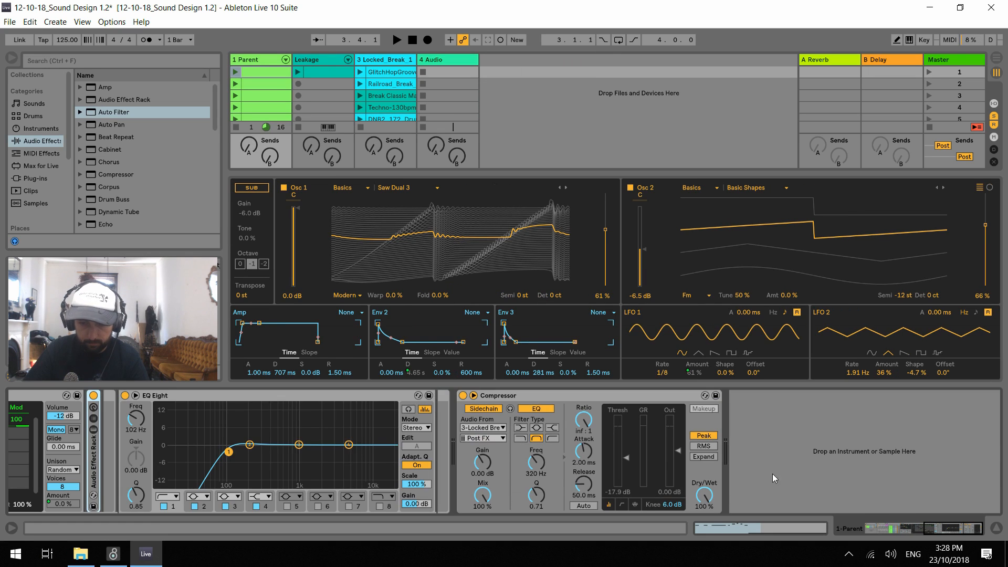
Map the filter rack's Chain Selector macro to Macro 2 of the enclosing Audio Effect Rack on the Detuned 1 chain
drag(924, 527, 878, 525)
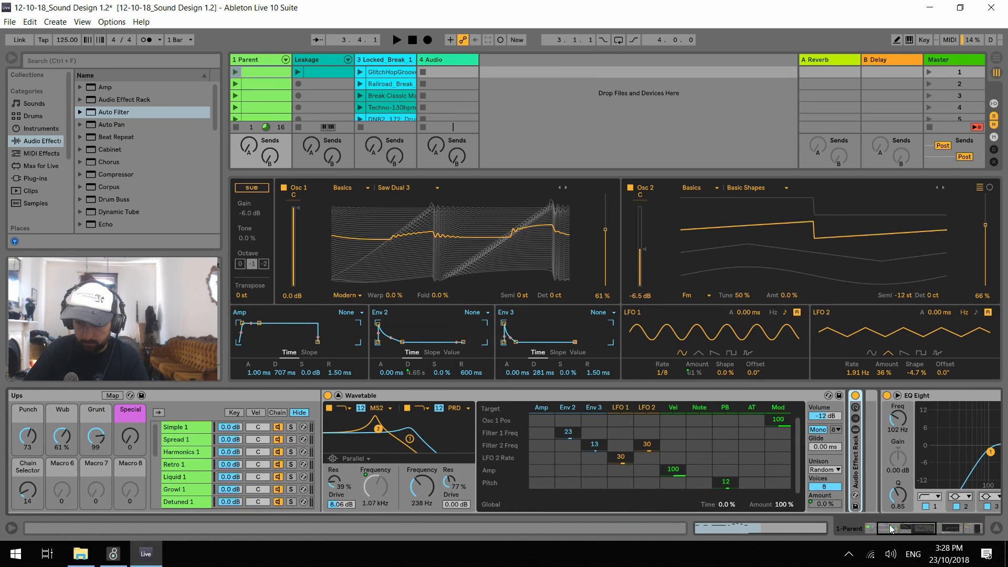
drag(891, 529, 904, 529)
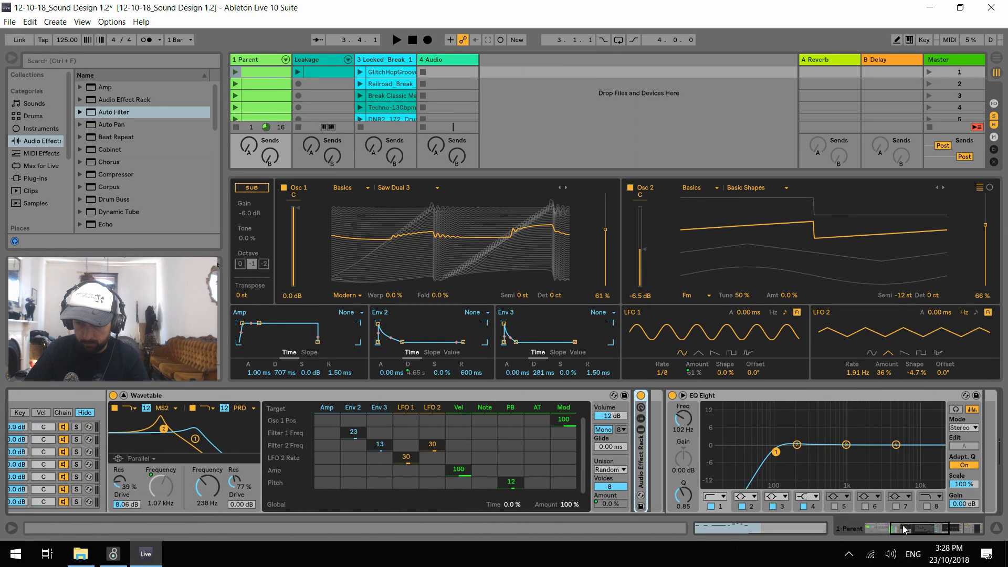
double_click(641, 469)
drag(904, 528, 918, 527)
click(366, 395)
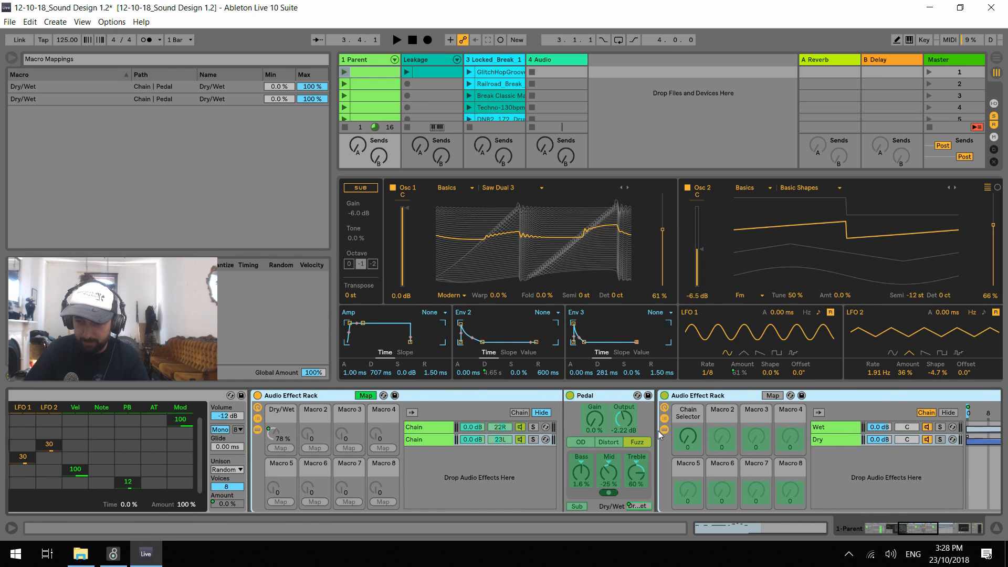
click(315, 447)
click(688, 436)
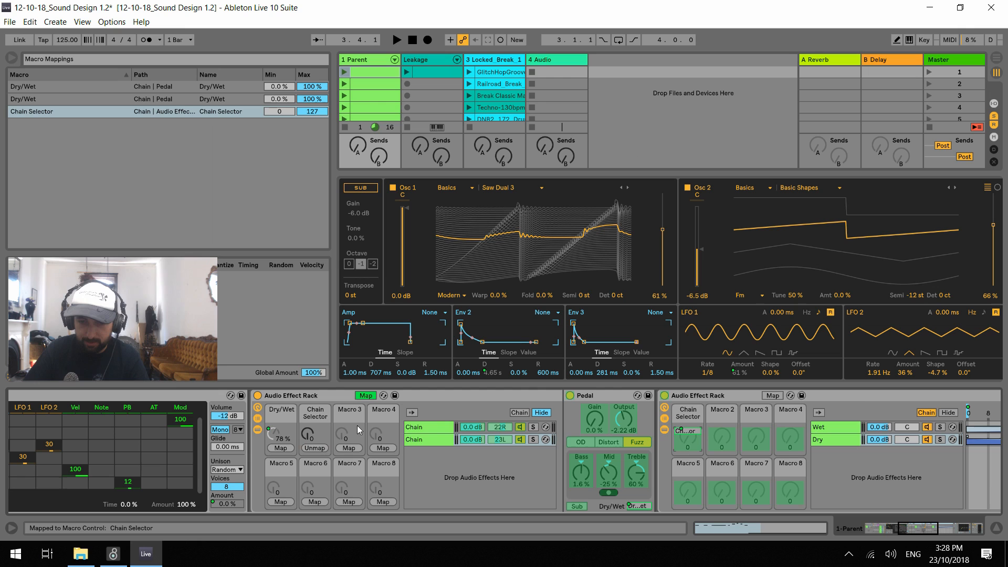
Map the enclosing effect rack's Chain Selector macro to the Special macro of the Ups rack and leave mapping mode
double_click(694, 397)
drag(916, 527, 884, 524)
click(64, 395)
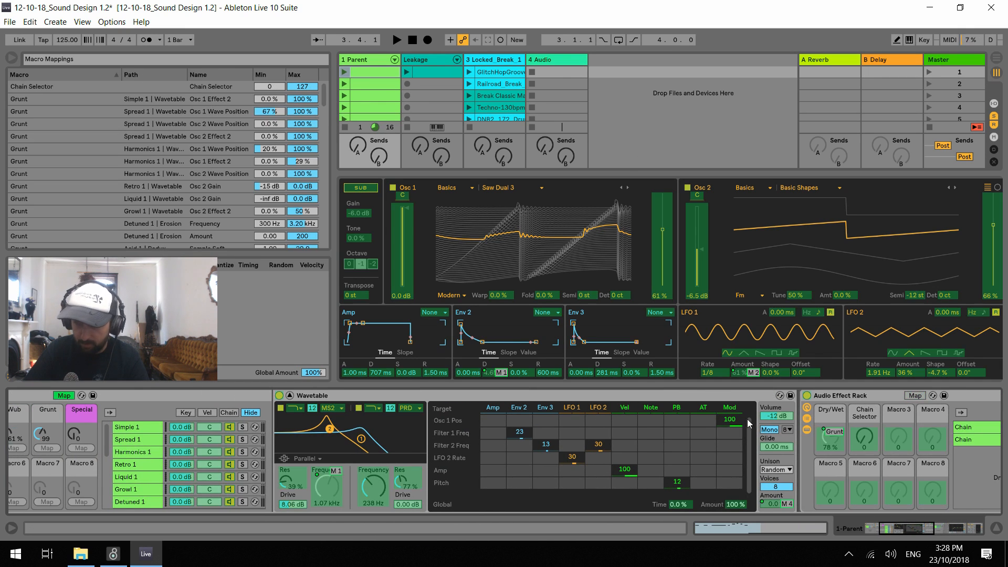
click(82, 448)
click(63, 396)
Audition the Ups macros during playback, settling on Punch 54, Wub 17%, Grunt 79 and Special 127
key(space)
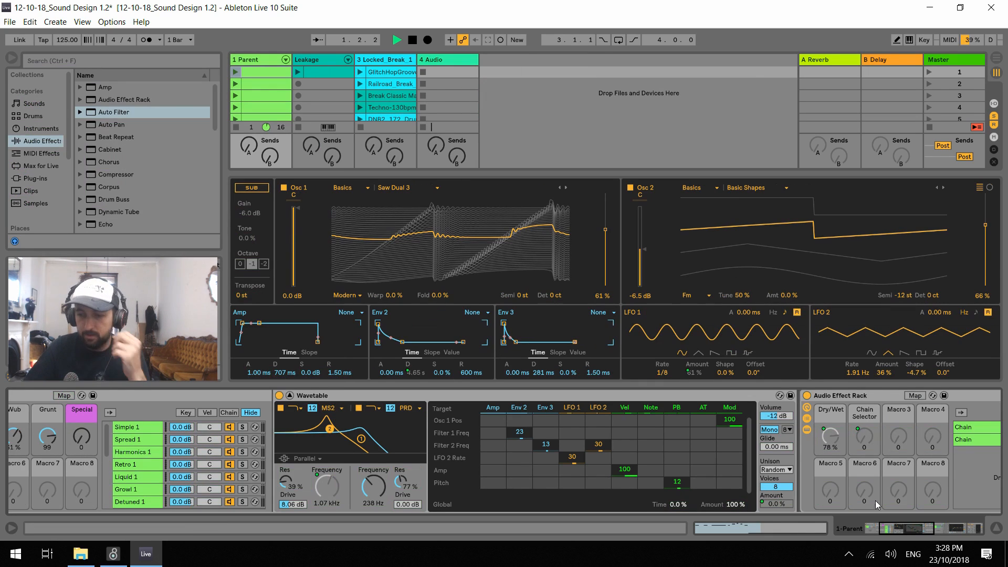
drag(899, 527, 890, 526)
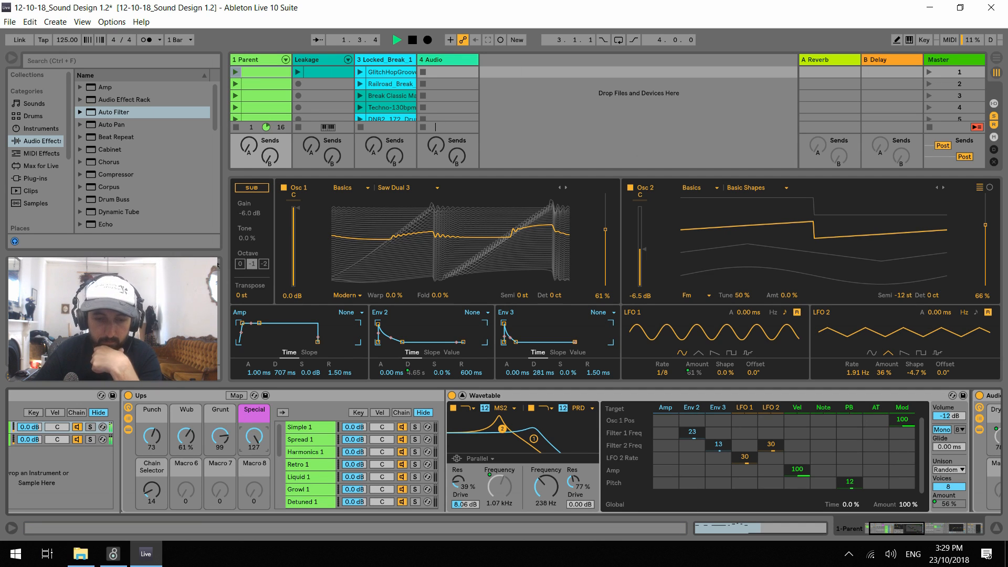
drag(255, 436, 254, 443)
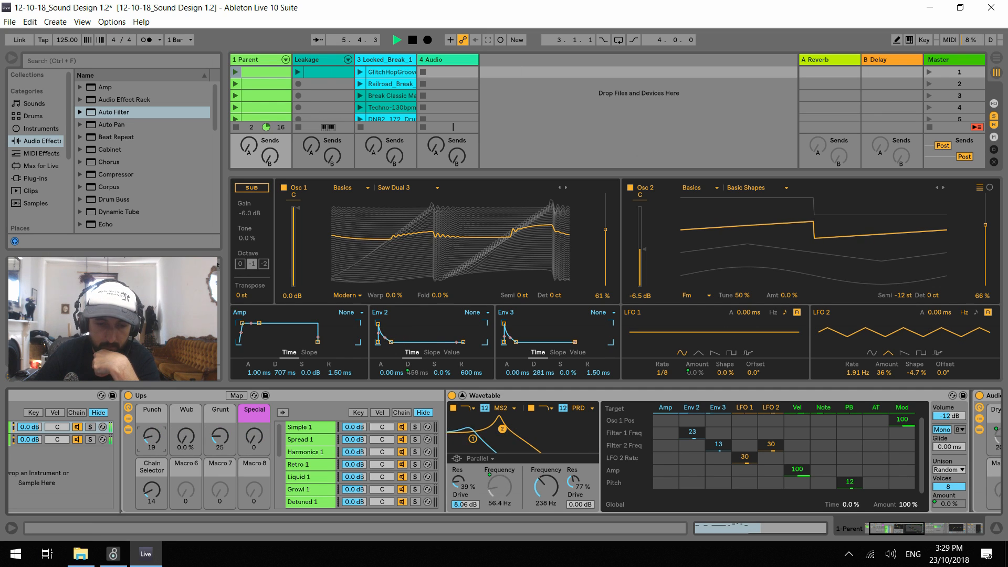
drag(148, 478, 148, 469)
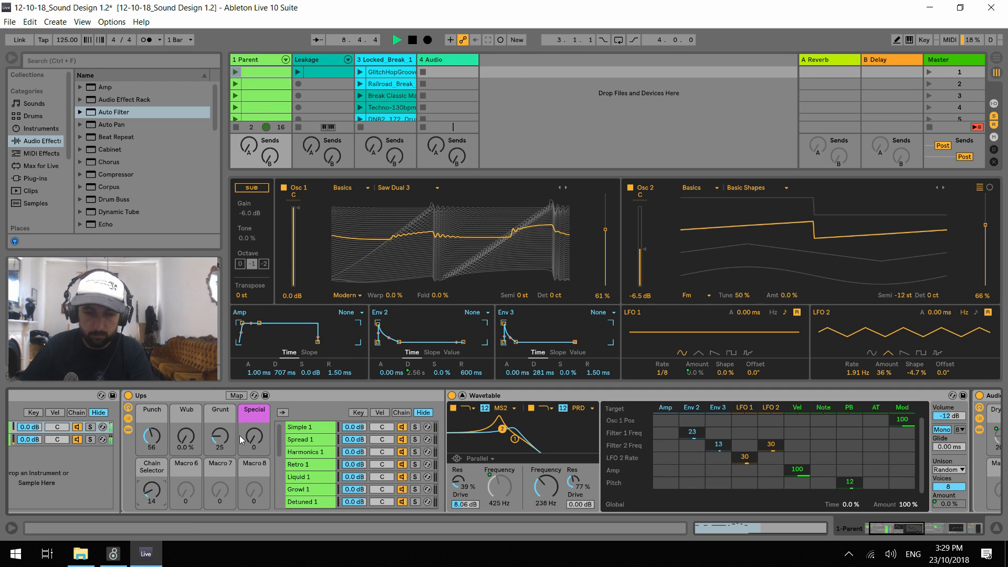
drag(221, 437, 220, 410)
drag(180, 440, 159, 467)
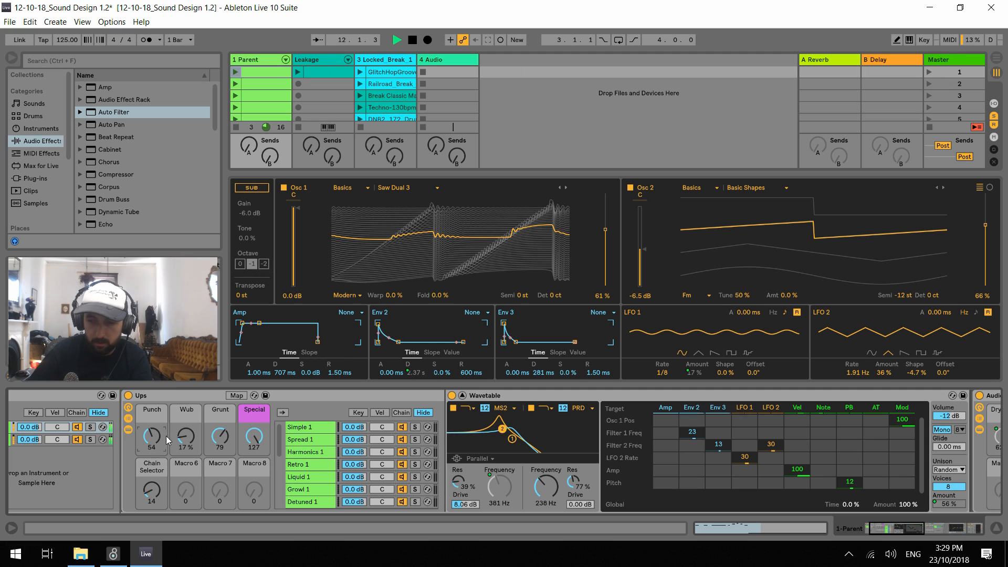
In Wavetable, set LFO 1's modulation of LFO 2 Rate to 45, LFO 1 Rate to 1/16 and LFO 2 Rate to 2.02 Hz
drag(745, 457, 744, 441)
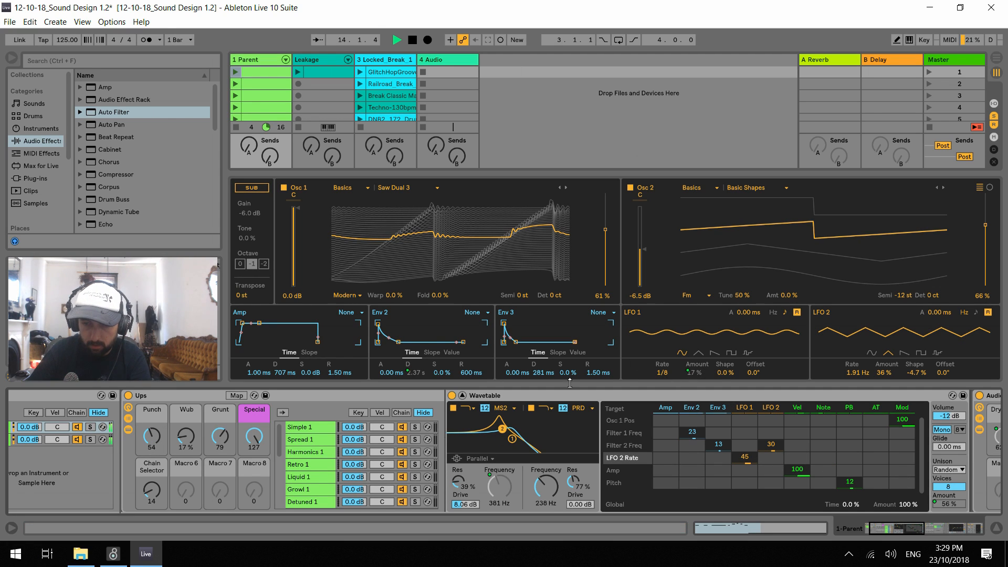
drag(653, 377, 682, 372)
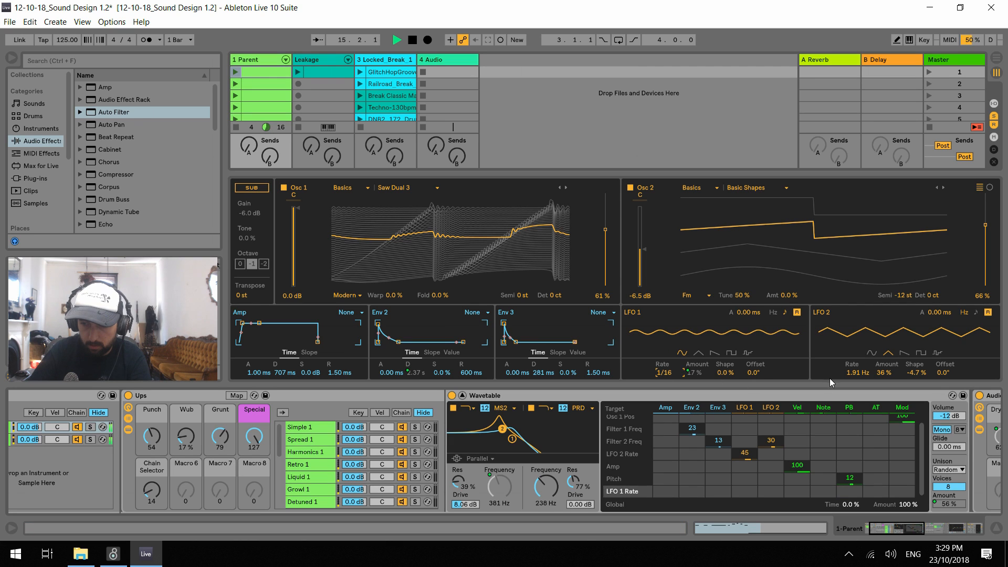
mouse_move(857, 373)
mouse_down()
mouse_move(857, 357)
mouse_move(857, 372)
mouse_up()
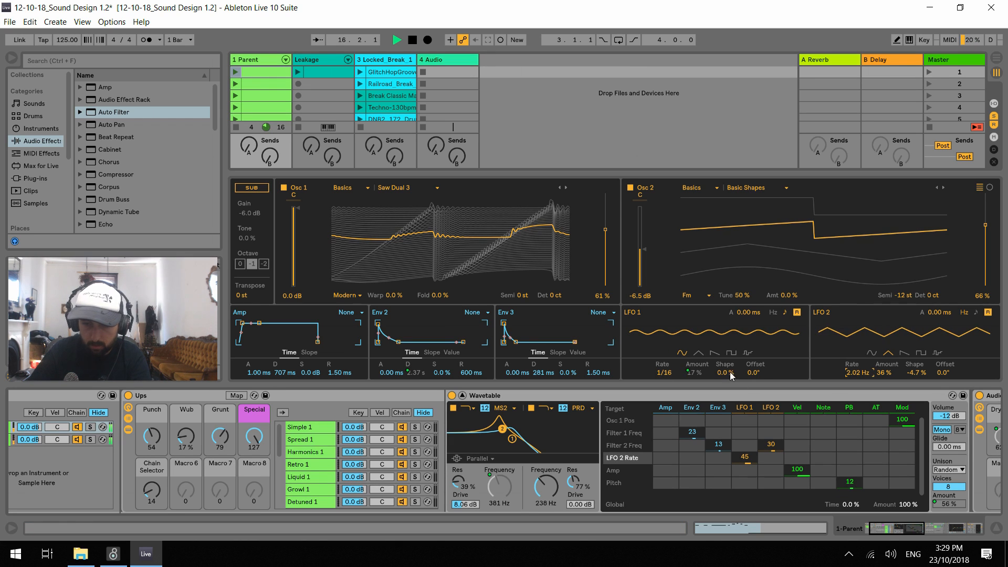
Raise Wub to 97%, modulate LFO 2 Rate from LFO 2 by 27, and set Filter 2 to 640 Hz with LFO 1 modulation of 27
drag(185, 436, 185, 394)
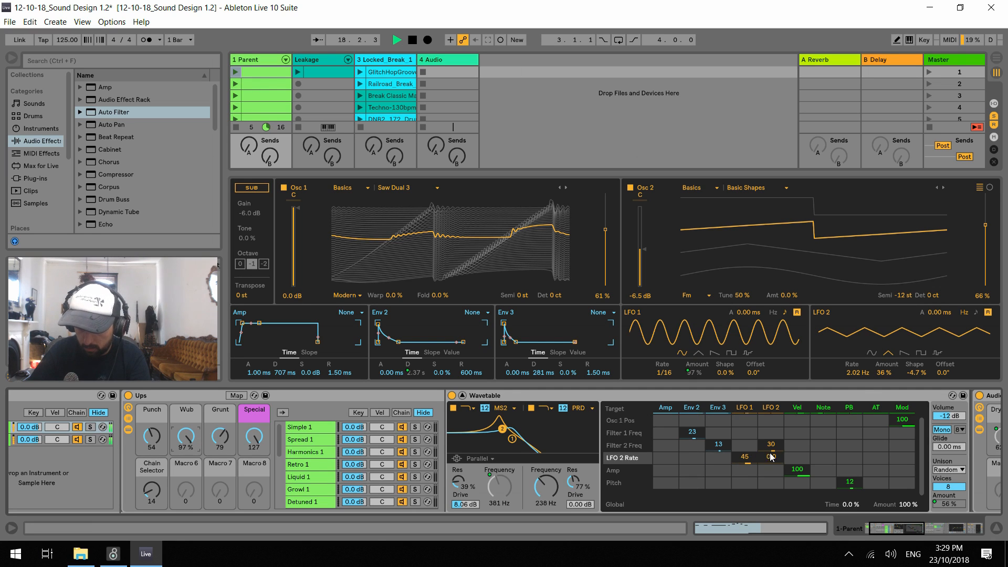
drag(771, 458, 771, 446)
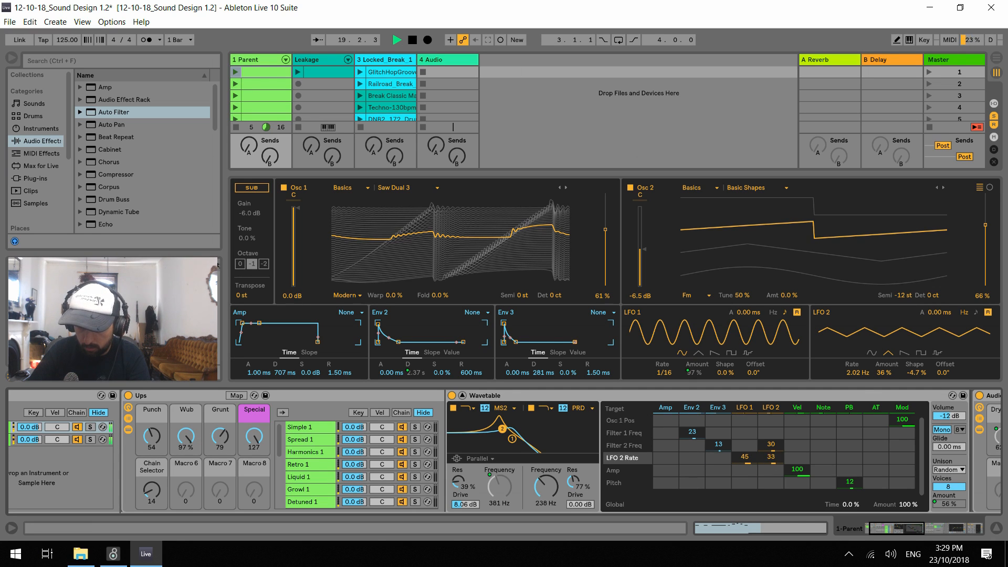
drag(546, 487, 546, 477)
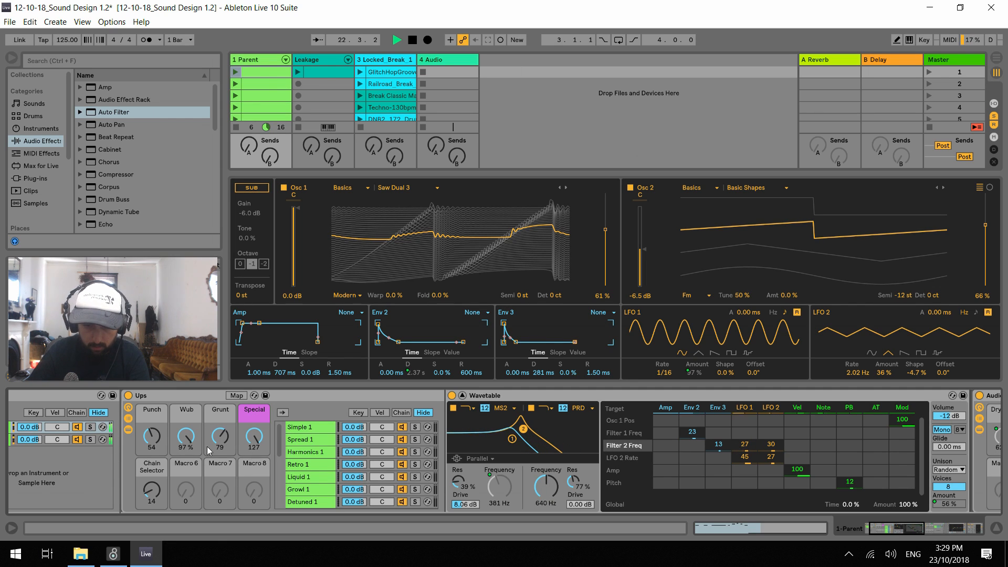
Set Filter 2 resonance to 59% and audition the Ups macros, settling on Punch 0, Wub 56%, Grunt 50 and Special 0
drag(189, 431, 189, 477)
drag(572, 479, 573, 488)
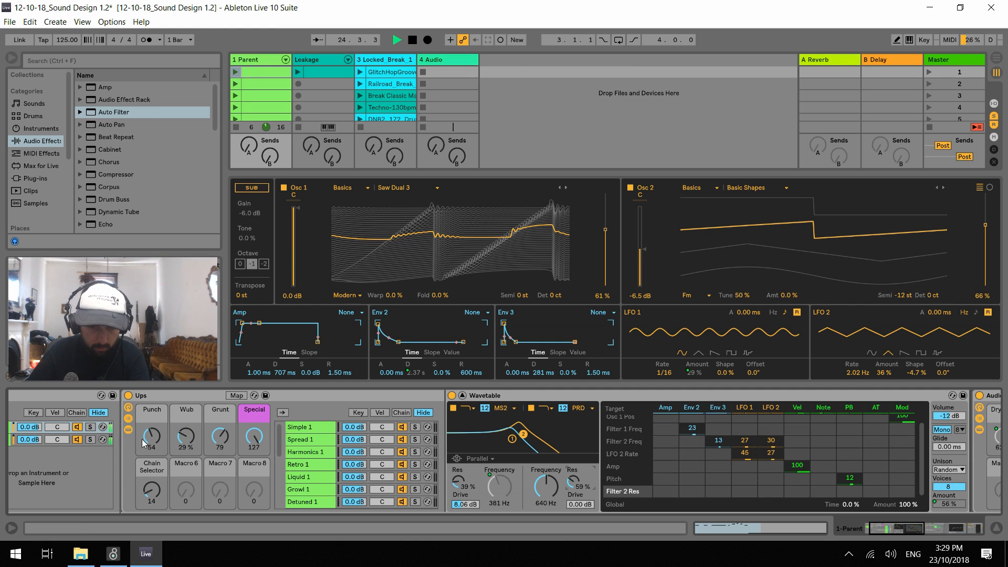
drag(155, 444, 157, 441)
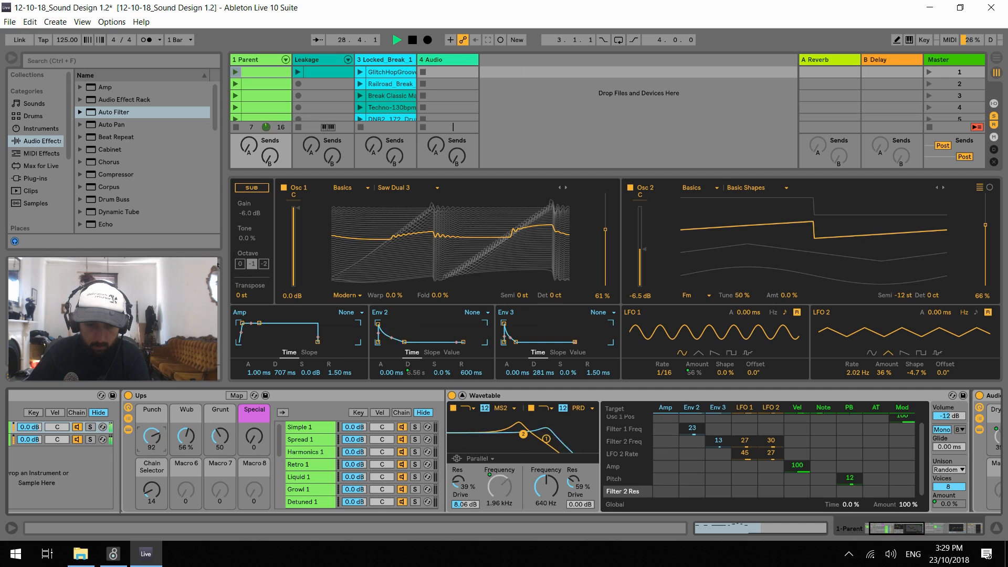
drag(152, 438, 153, 455)
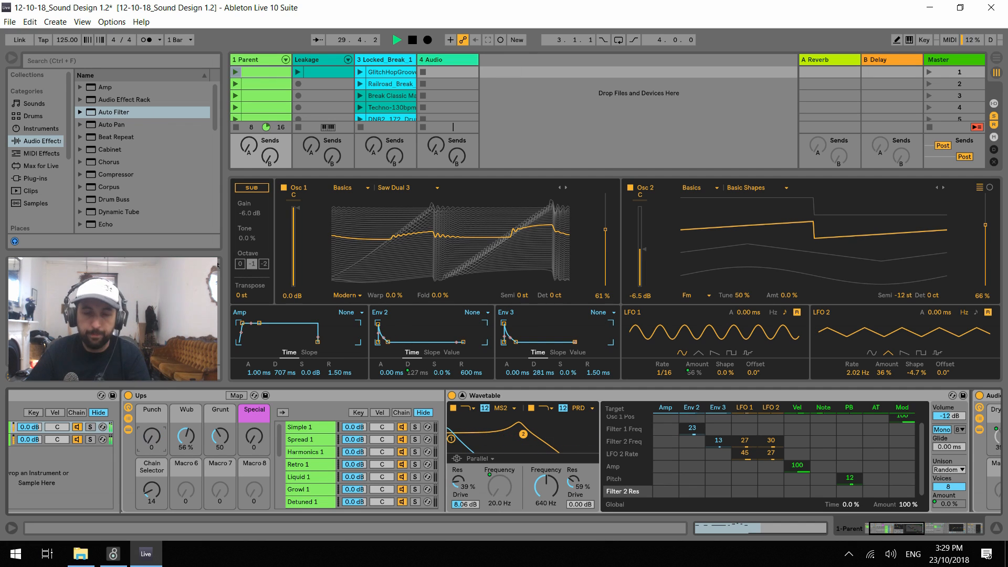
key(space)
Rename the duplicated Detuned 1 chain at the end of the Ups chain list as Detuned 2
drag(279, 442, 283, 494)
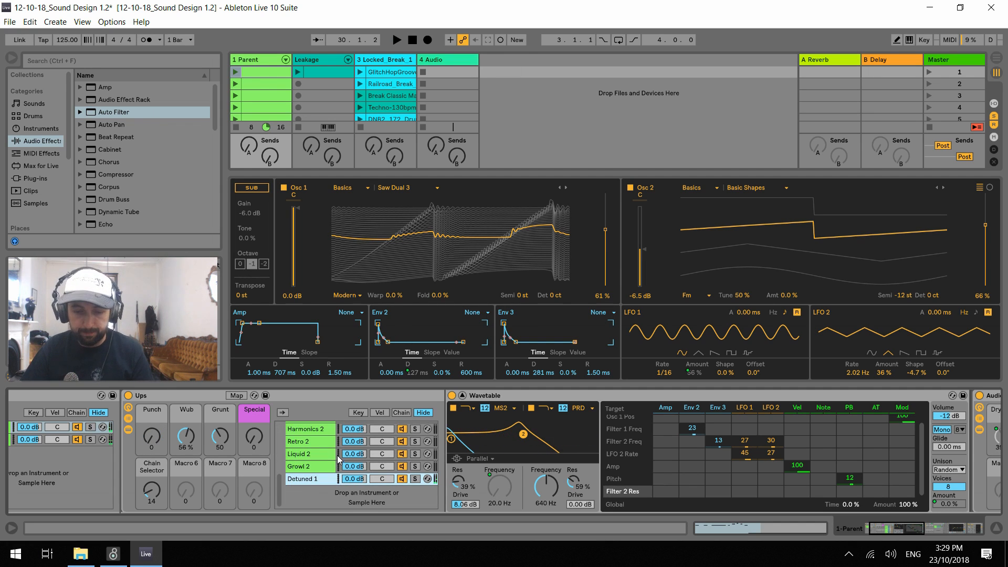
key(ctrl+r)
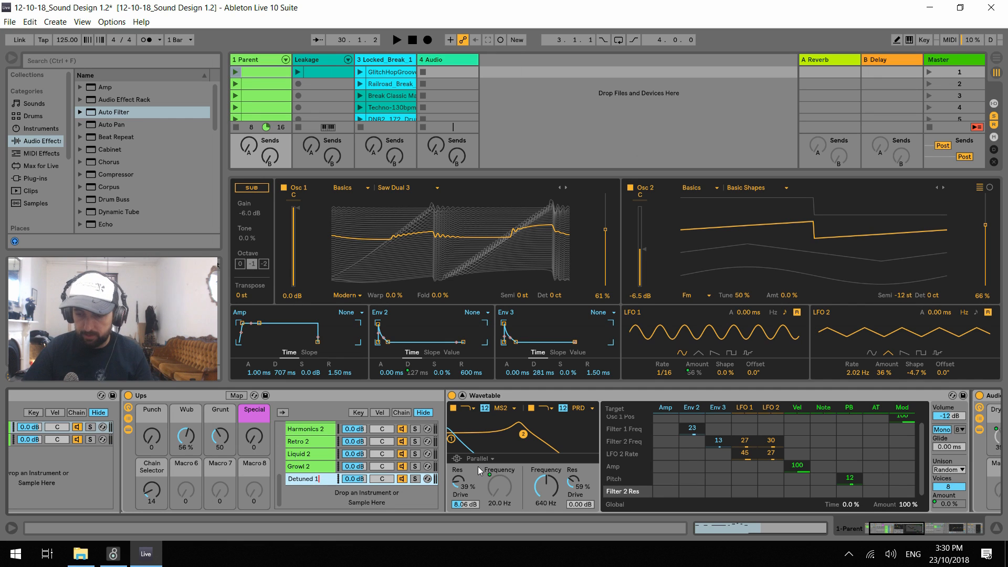
key(Right)
key(BackSpace)
text(2)
key(Return)
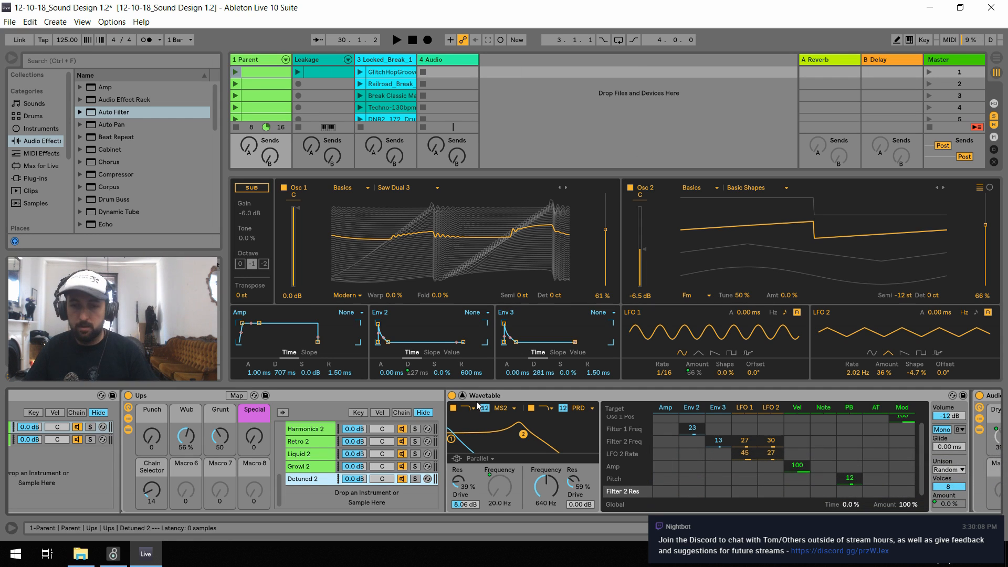
Check the Detuned 2 chain with brief playback and a temporary solo
key(space)
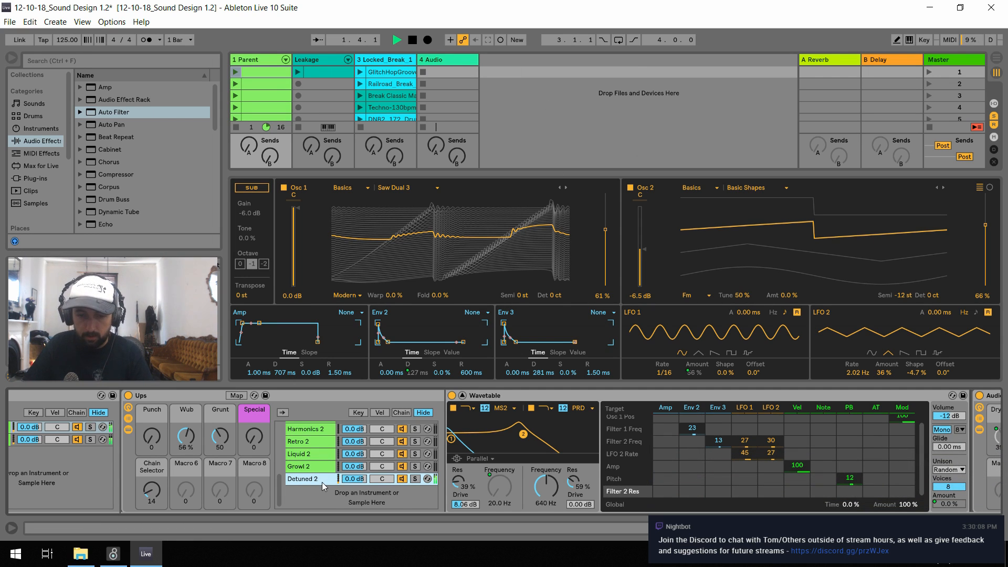
key(space)
scroll(315, 472, up, 1)
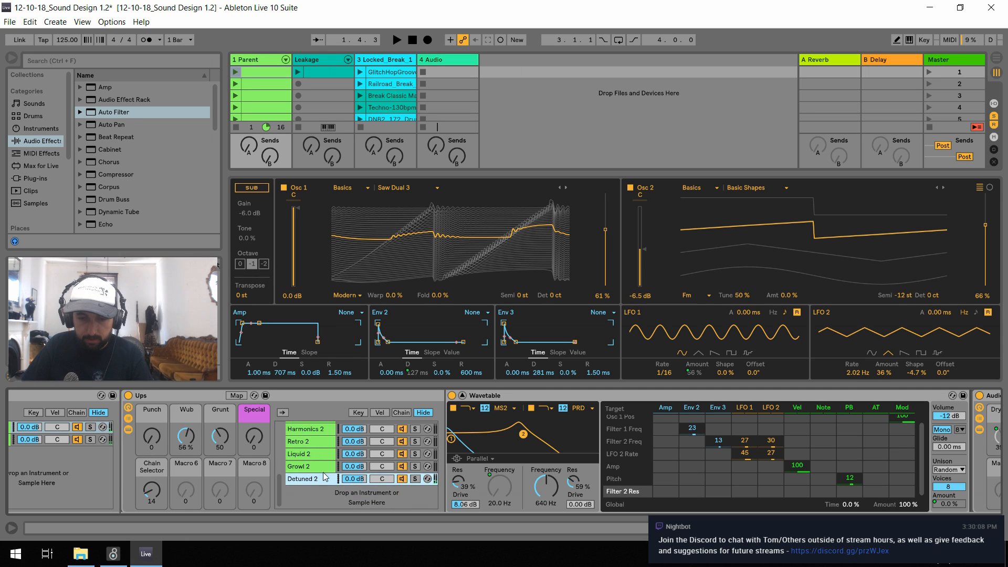
scroll(323, 474, up, 4)
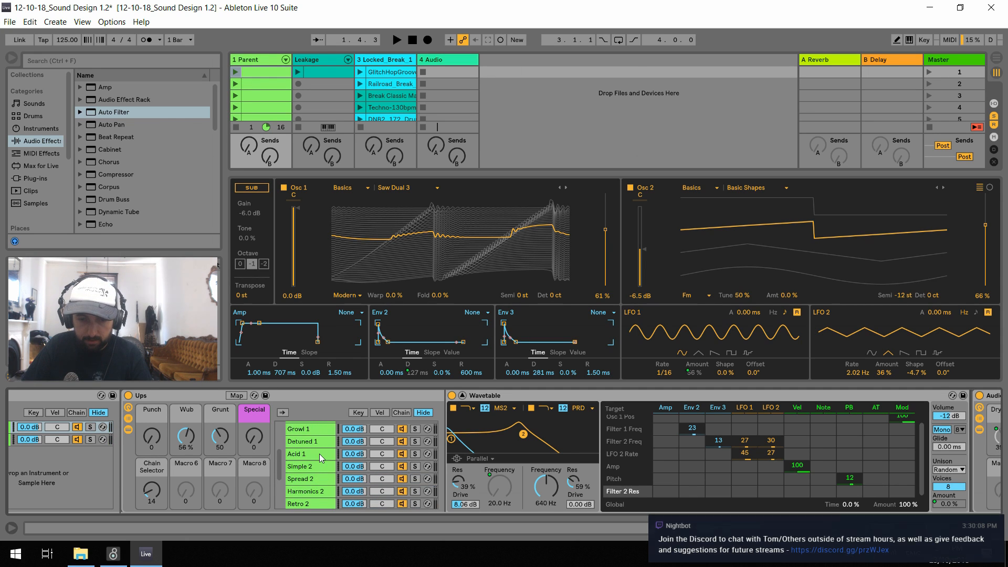
scroll(327, 462, down, 5)
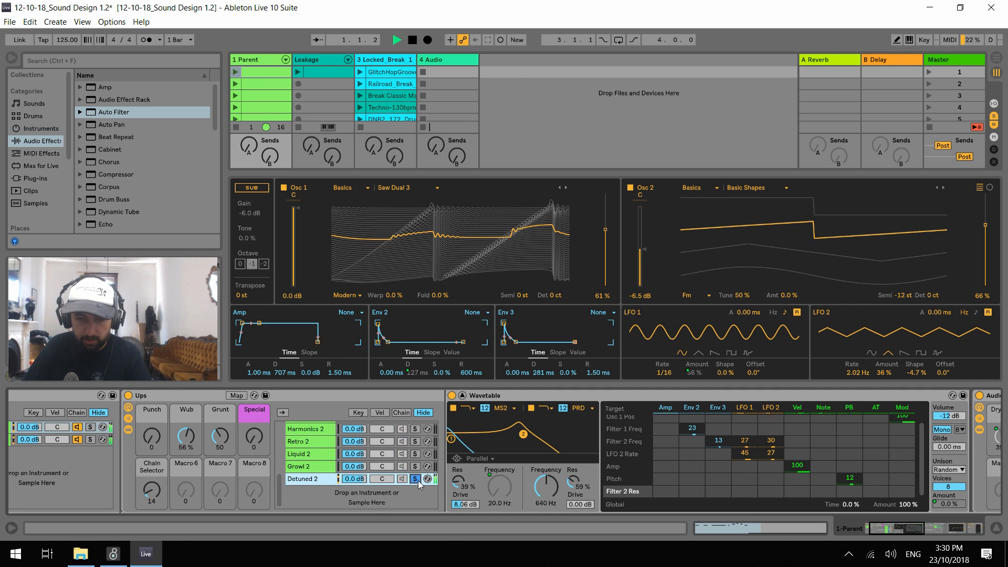
Duplicate the Acid 1 chain to the end of the Ups chain list, solo the copy and rename it Acid 2
scroll(316, 469, up, 5)
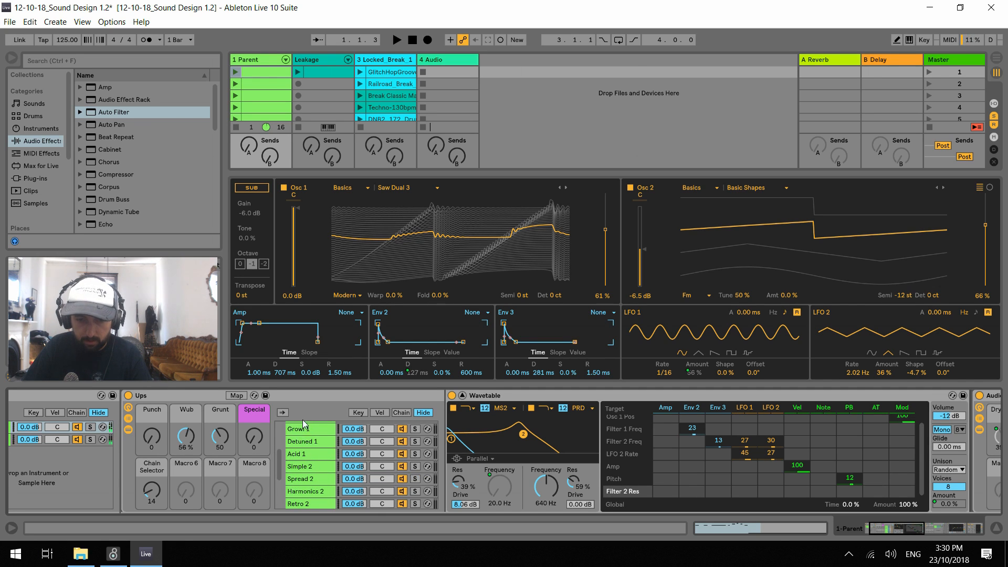
click(308, 452)
drag(308, 453, 310, 494)
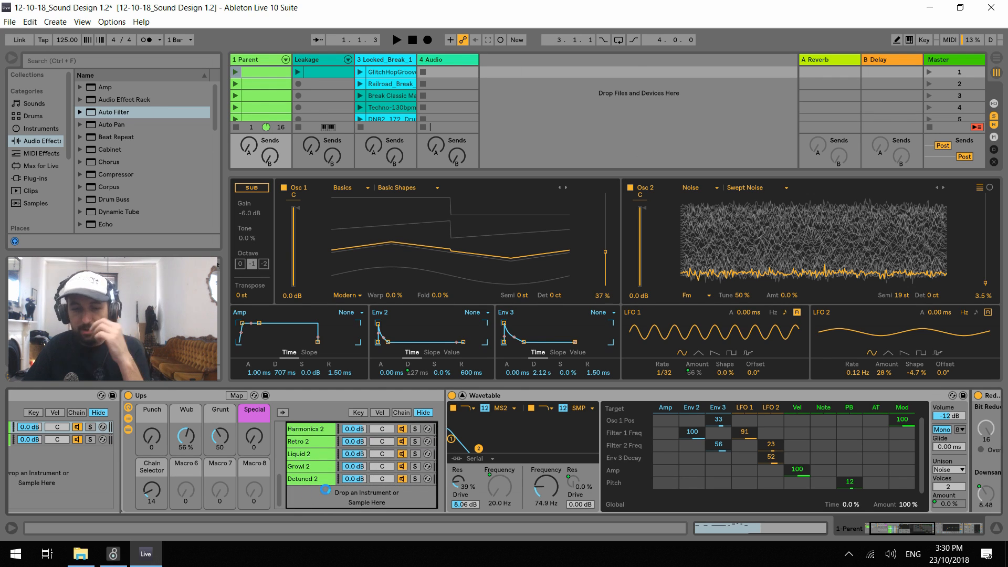
click(415, 479)
key(ctrl+r)
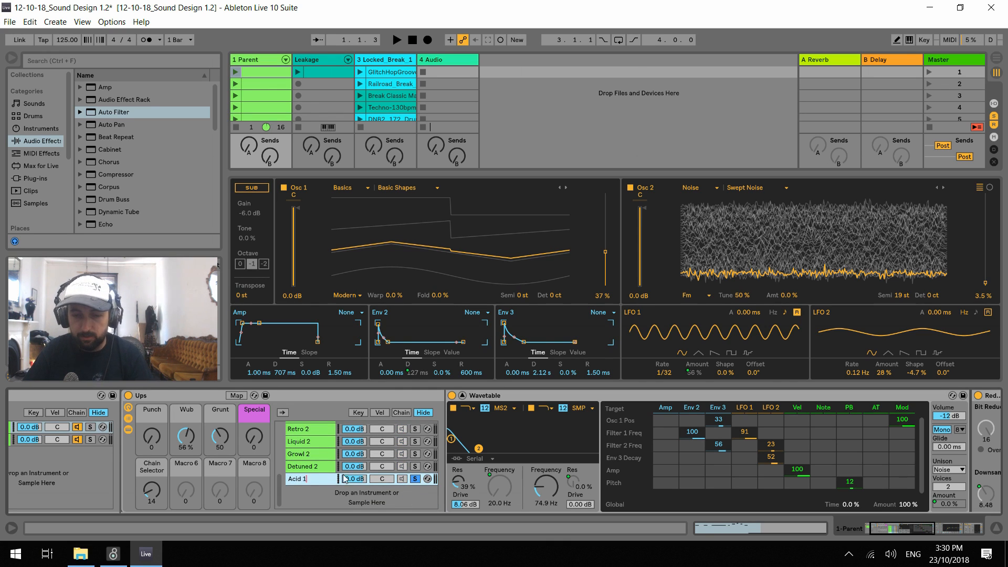
key(Return)
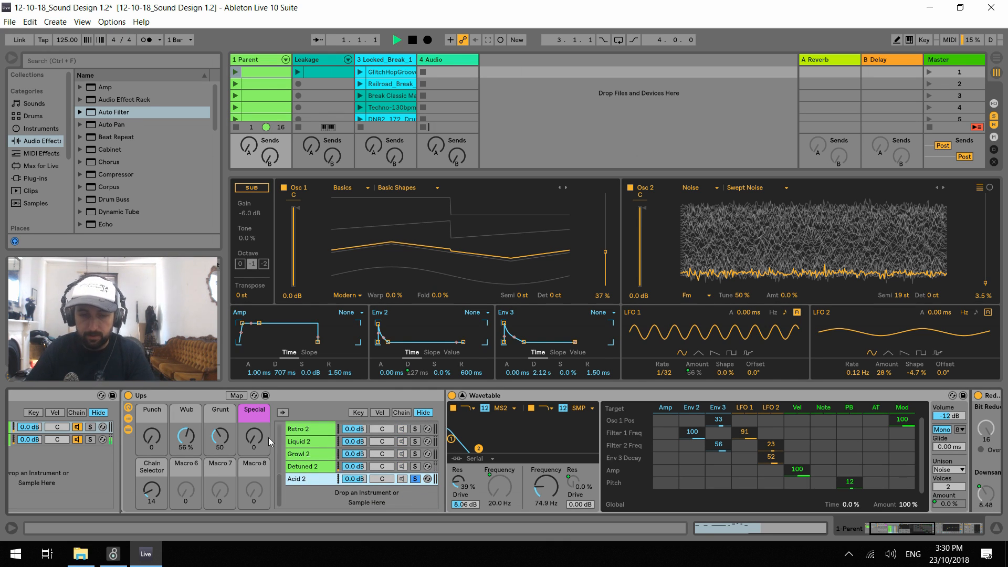
Test the soloed Acid 2 chain in playback, unsolo it and set the Chain Selector macro to 15
key(space)
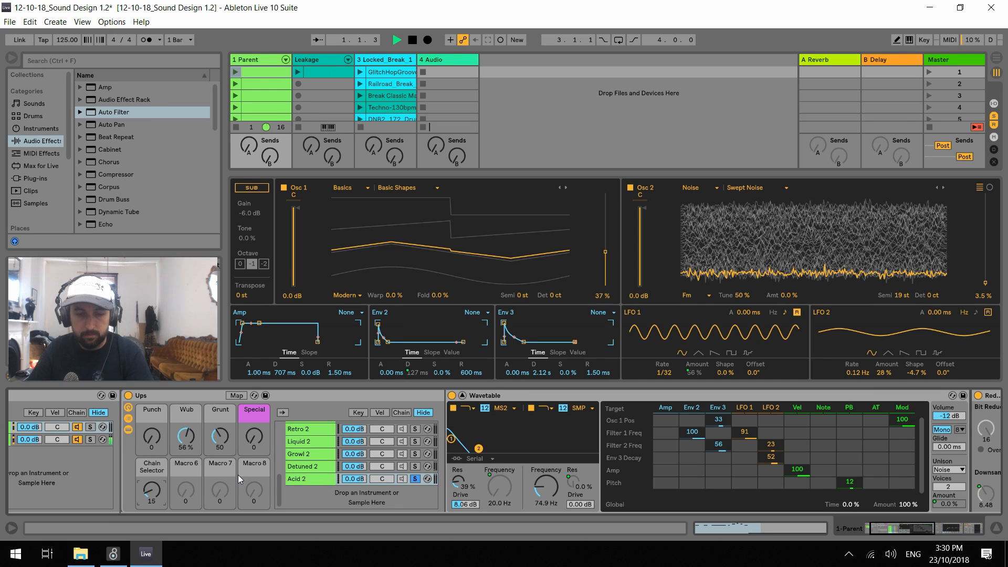
key(space)
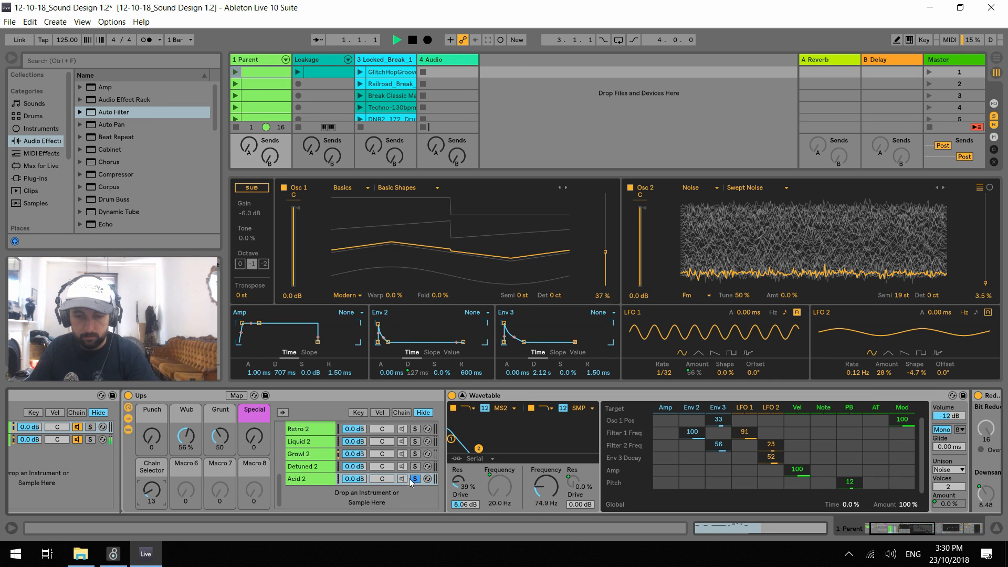
click(413, 479)
key(space)
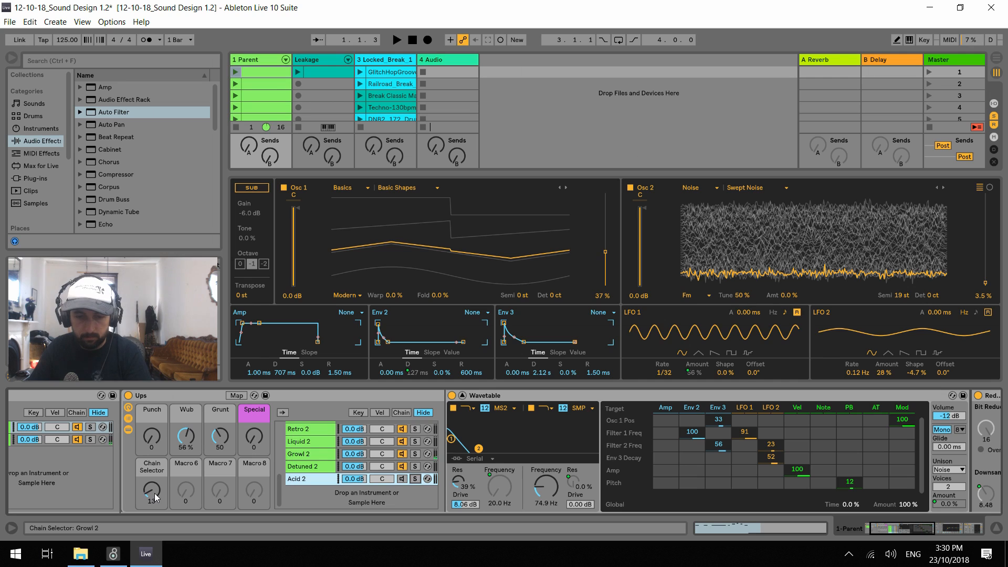
key(space)
drag(153, 493, 153, 493)
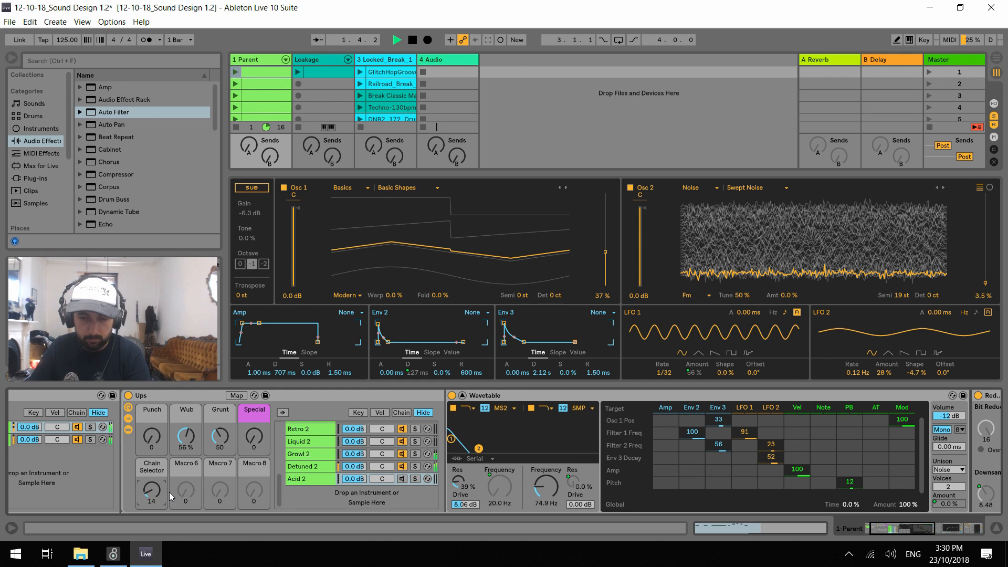
Show the Ups chain select zones and move the Acid 2 zone to 15
click(317, 481)
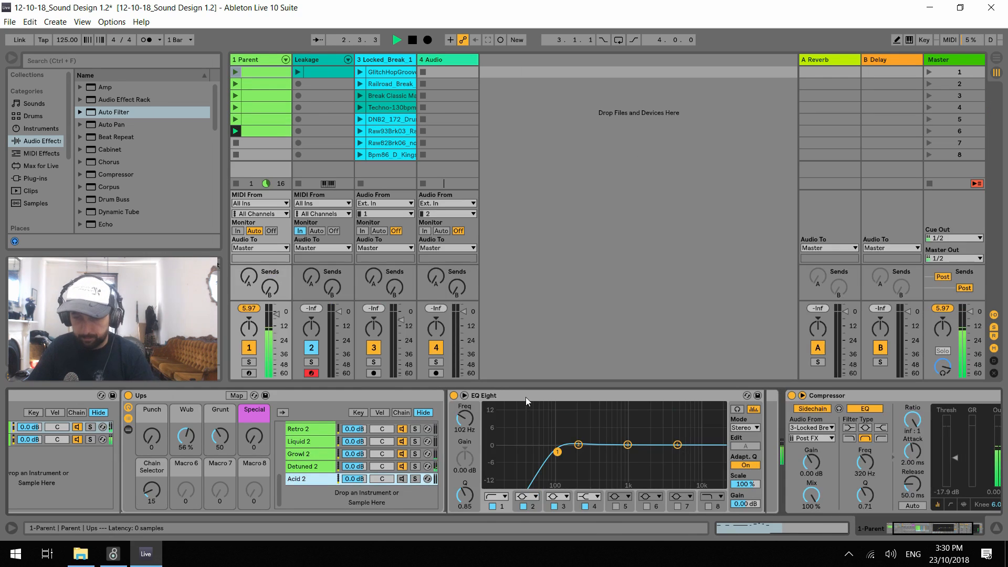
double_click(310, 480)
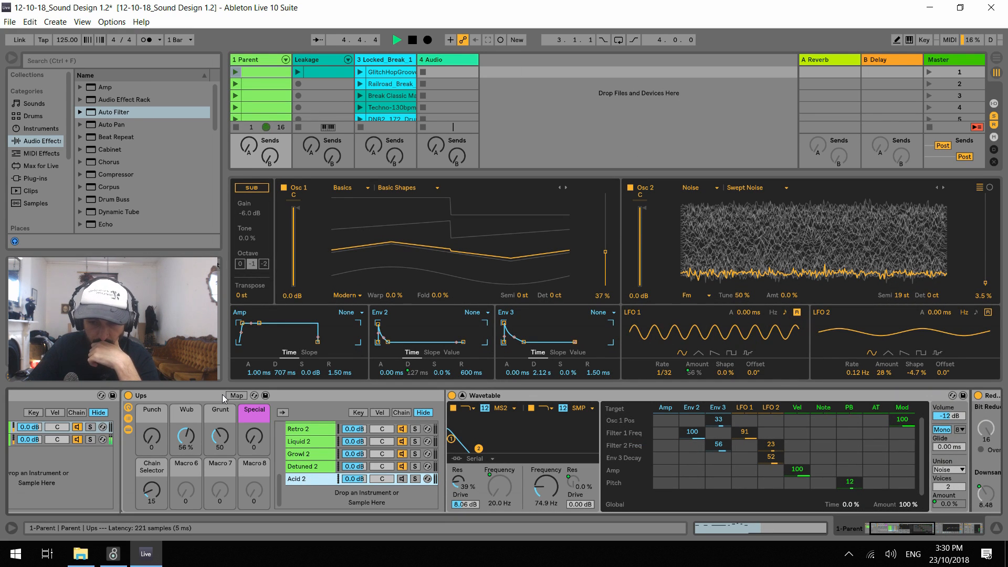
click(401, 413)
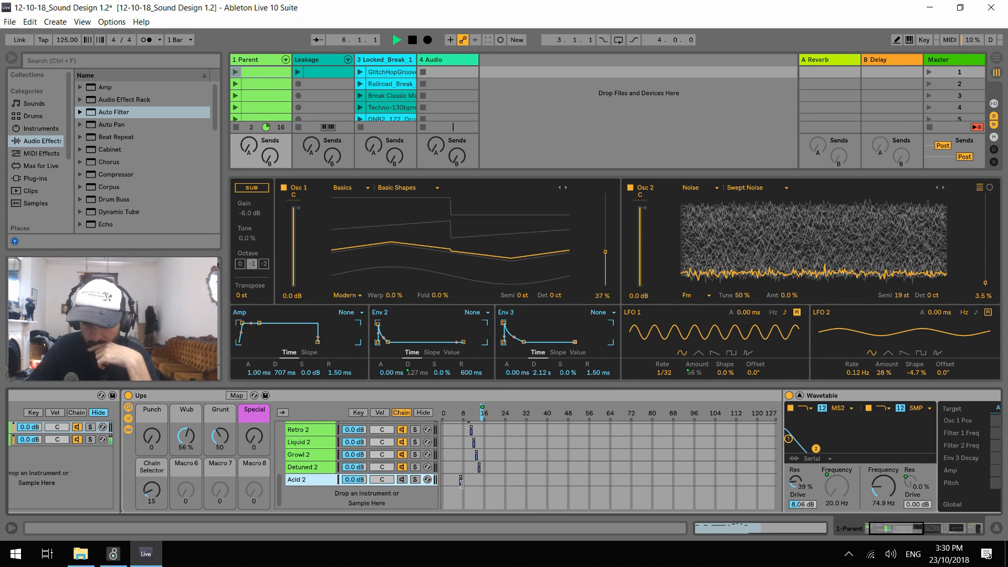
drag(461, 481, 482, 481)
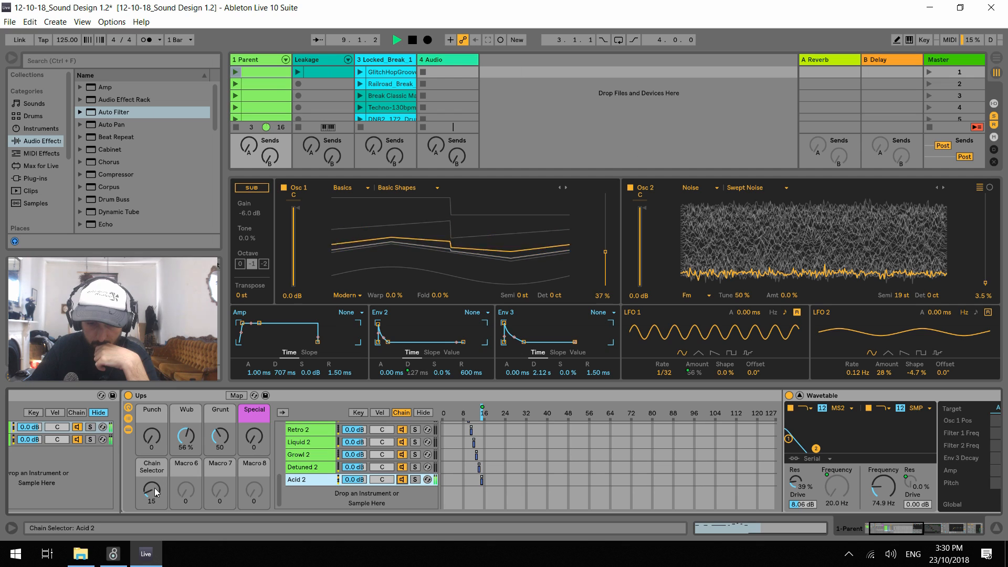
Set the Ups macros to Wub 0%, Grunt 0 and Punch 127 during playback
double_click(186, 437)
click(220, 436)
drag(220, 436, 220, 462)
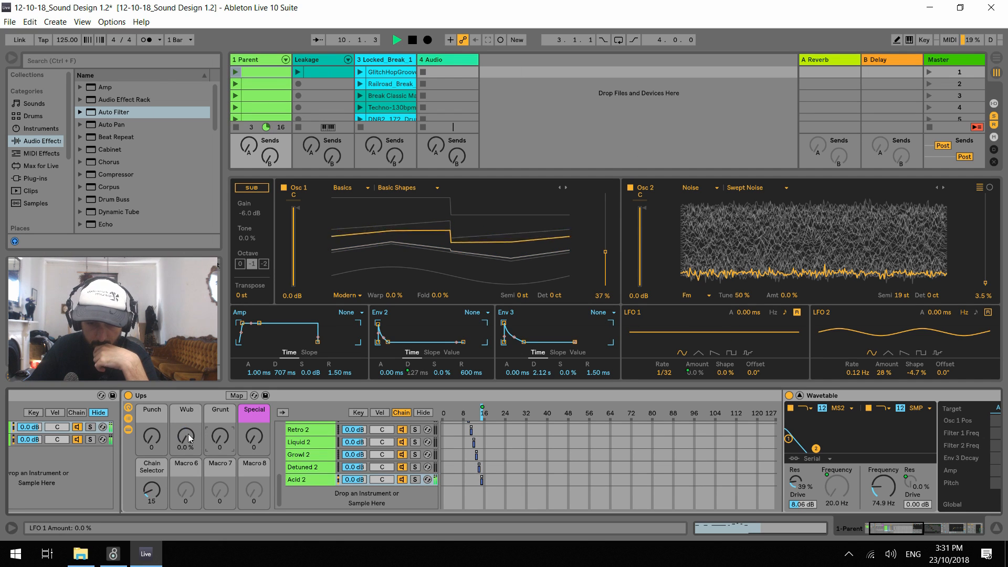
drag(155, 441, 155, 374)
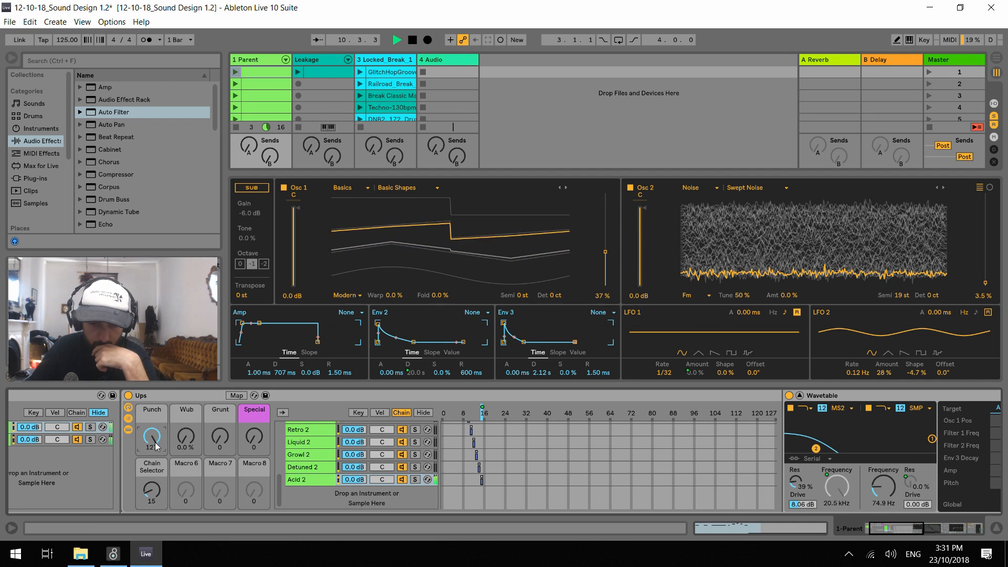
Enlarge the expanded Wavetable view of the Acid 2 chain, turn off Osc 2 and restart playback
click(301, 479)
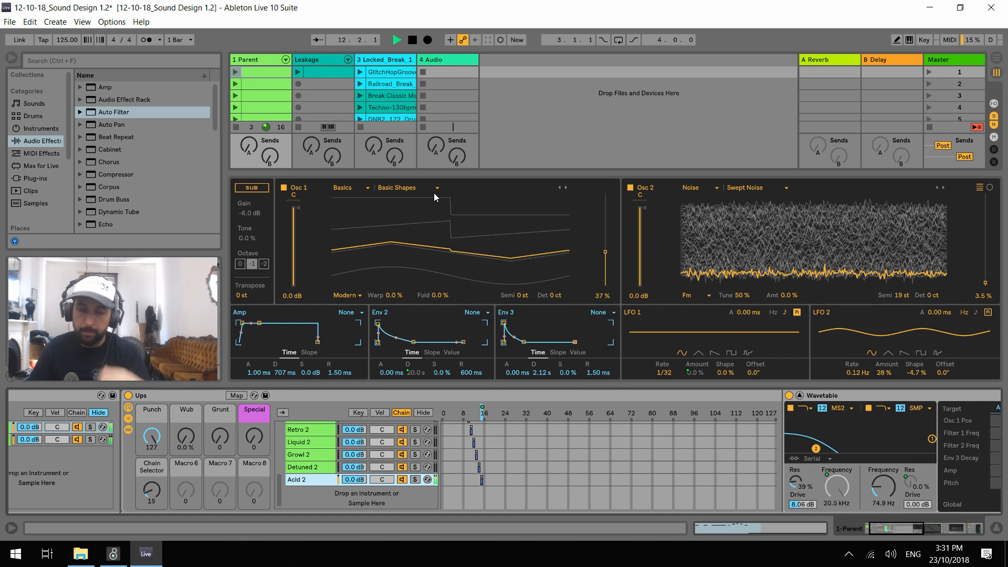
key(space)
drag(387, 172, 388, 65)
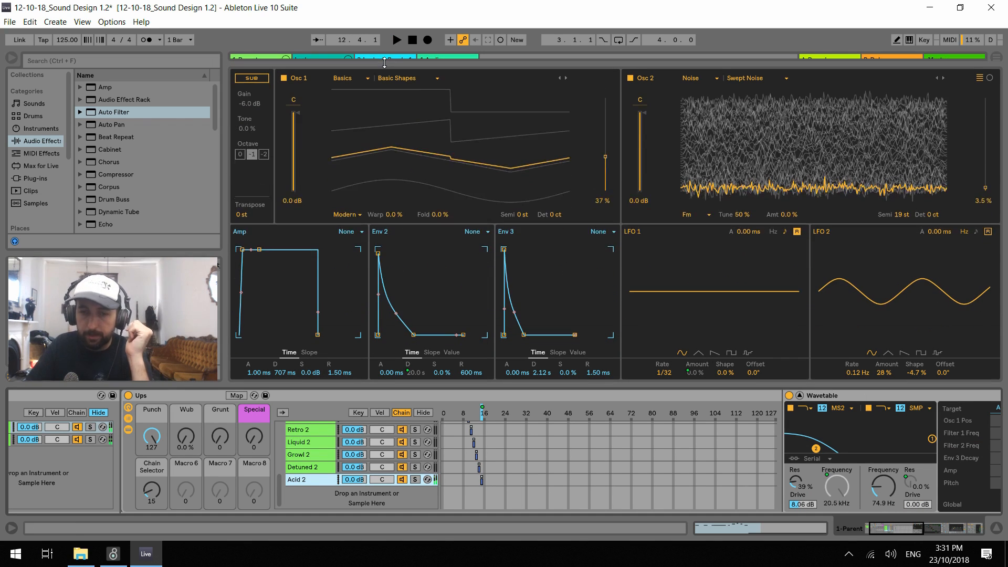
click(631, 78)
key(space)
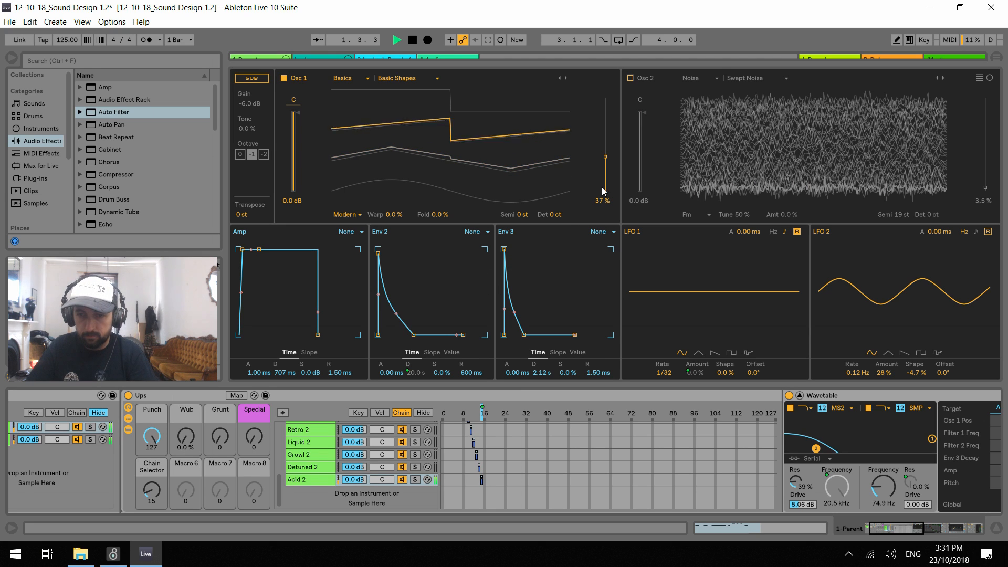
Change the Osc 1 wavetable to Sub 1 and set its wavetable position to 39%
drag(606, 156, 605, 124)
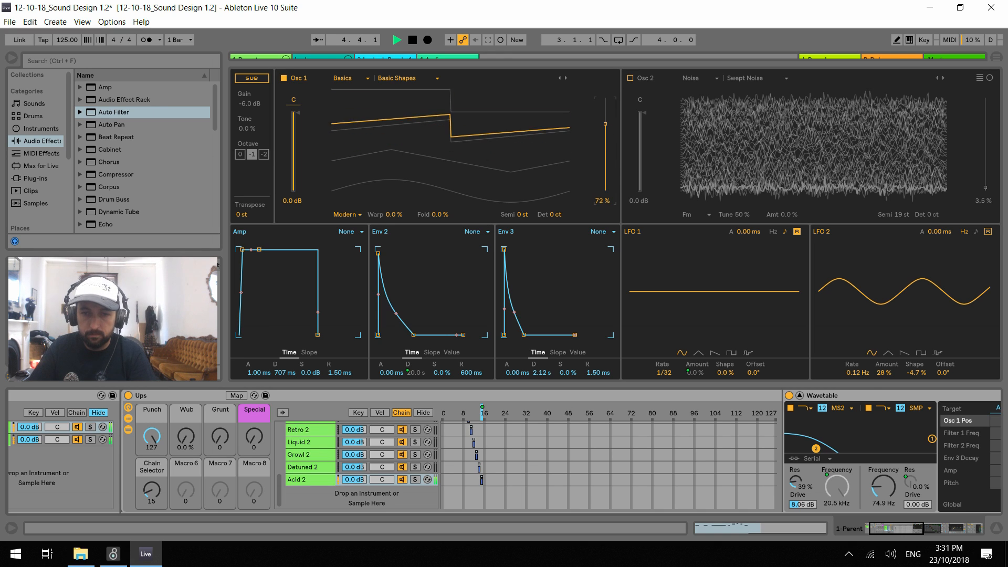
click(566, 78)
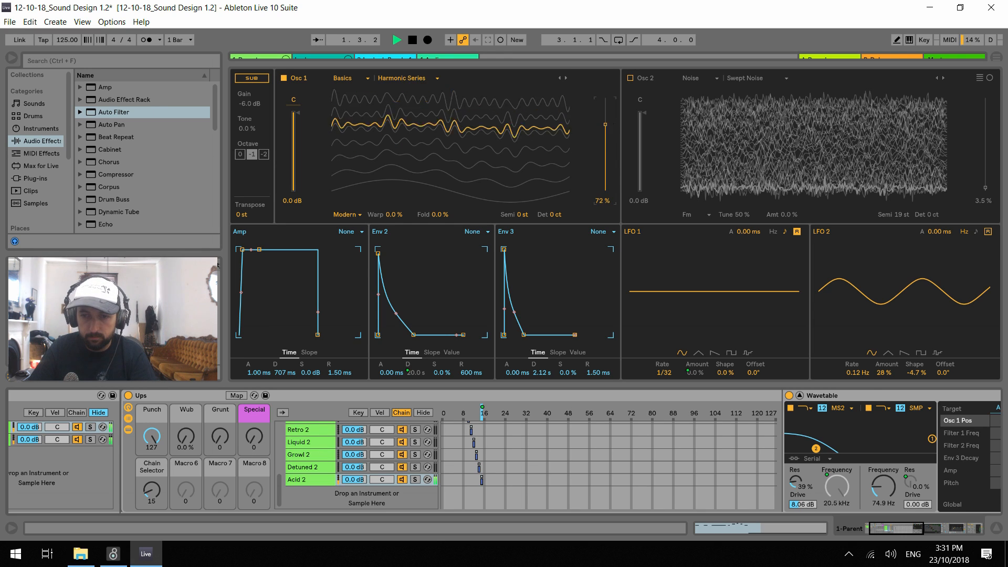
click(566, 78)
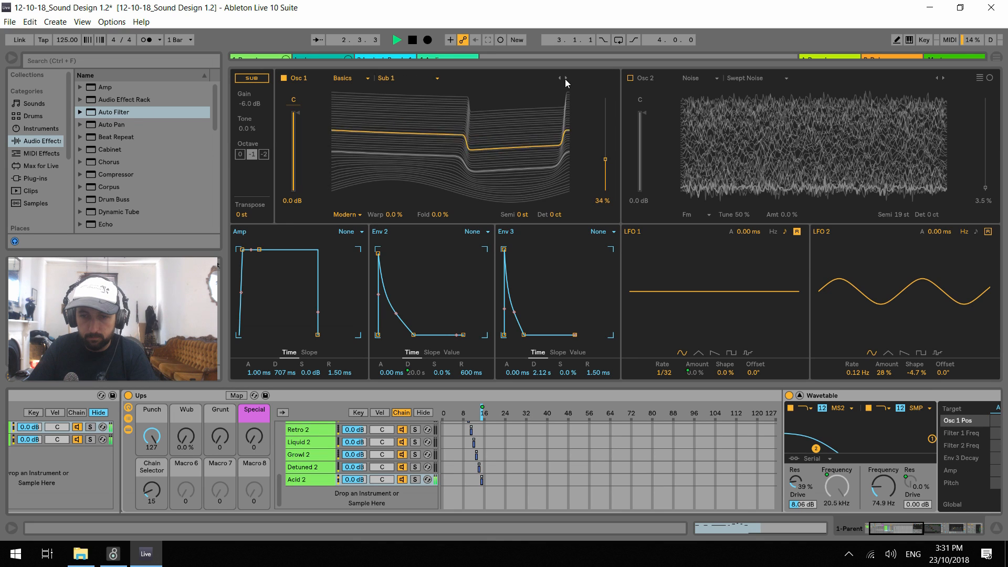
drag(605, 161, 606, 157)
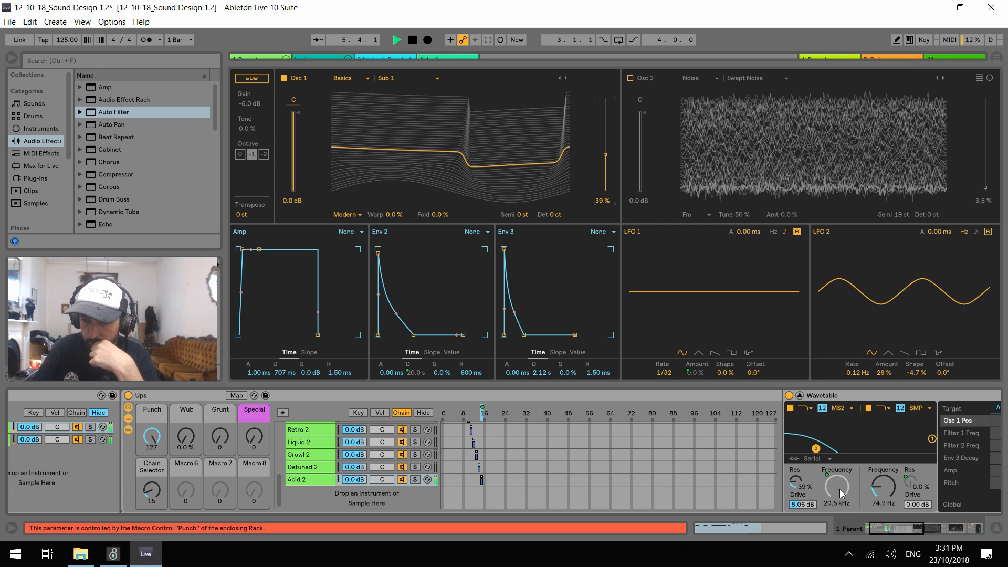
Set Filter 2 to 676 Hz, switch the filter routing to Parallel and turn Filter 2 off
drag(883, 487, 881, 467)
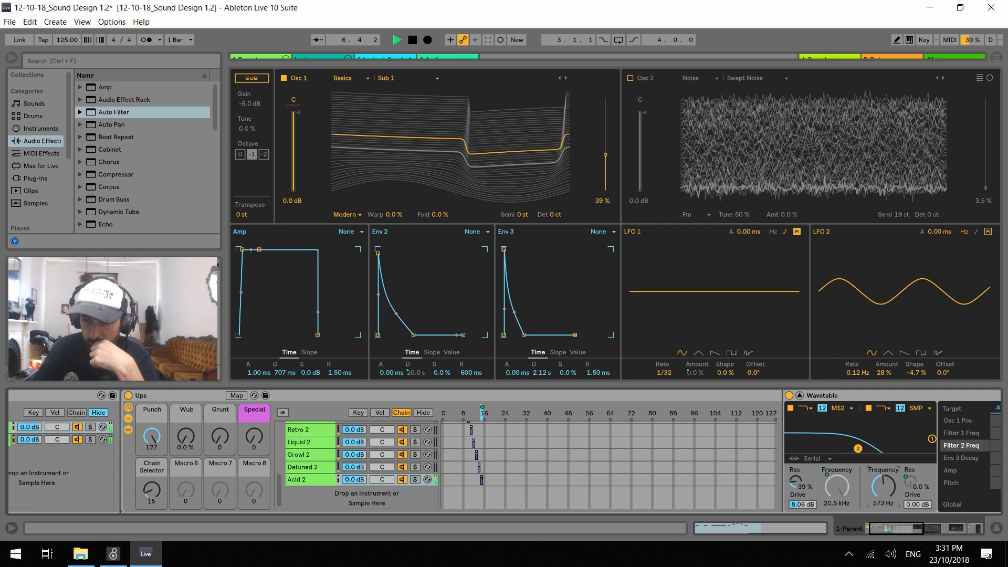
click(814, 459)
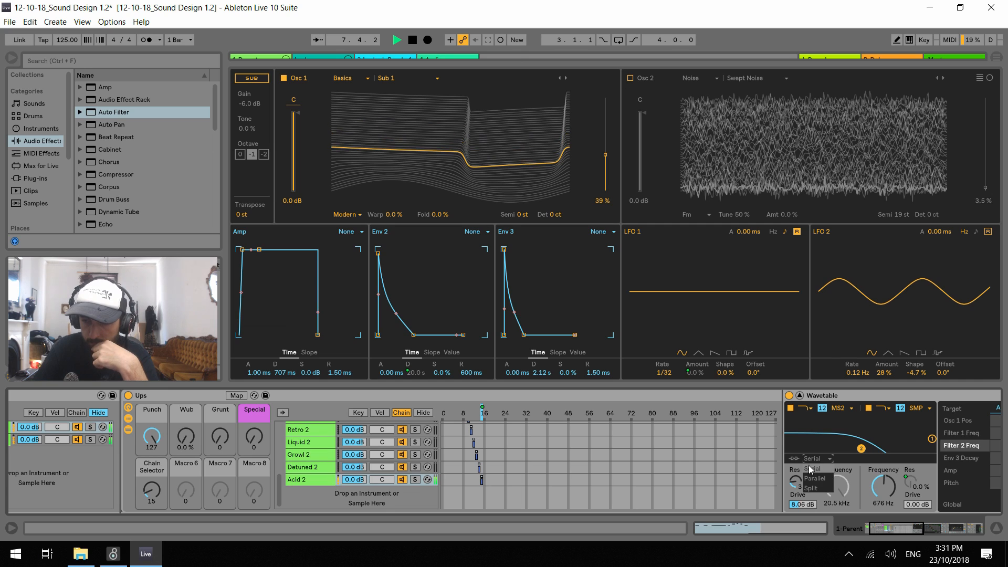
click(826, 478)
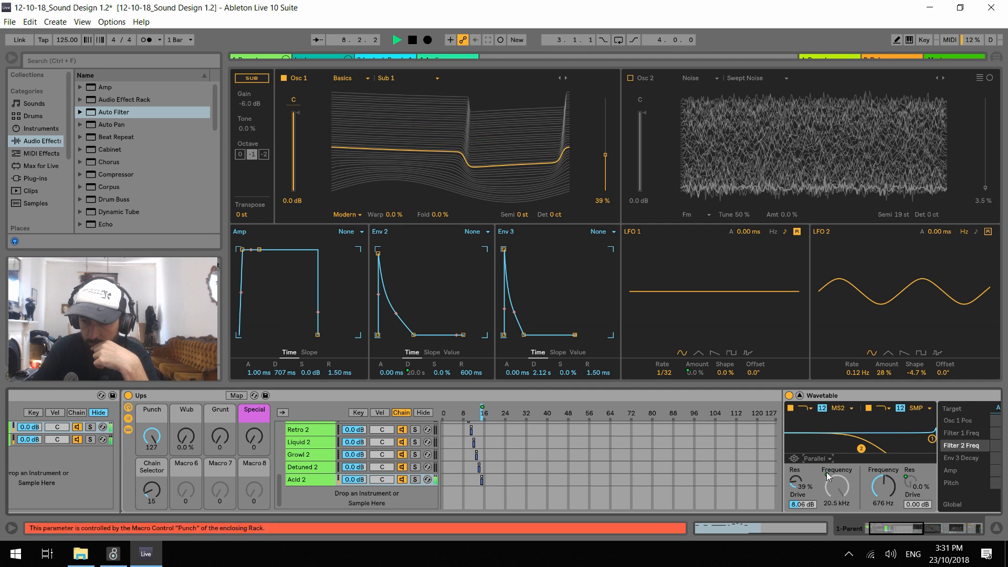
click(869, 408)
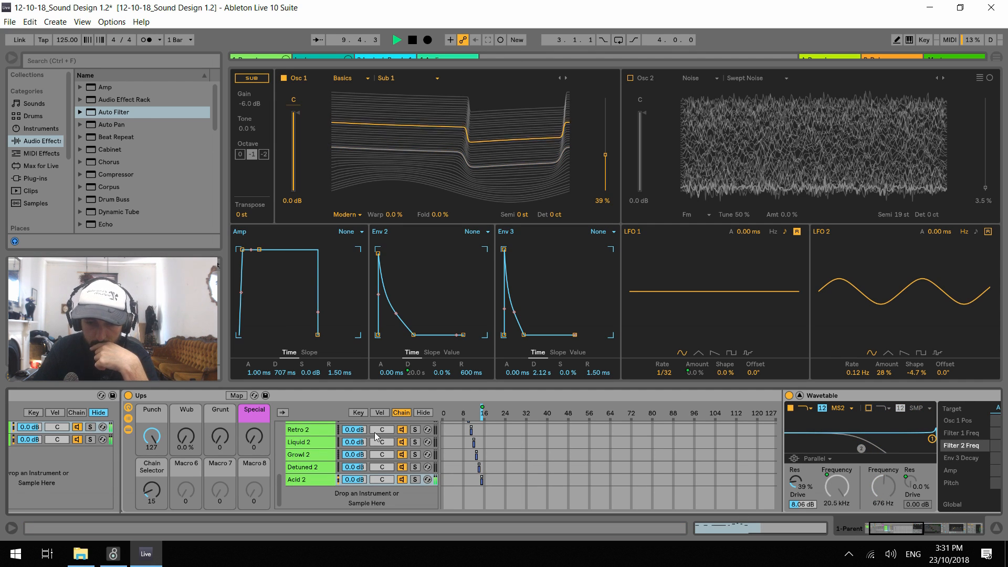
Hide the chain zone editor of the Ups rack, restart playback and turn Osc 2 back on
click(423, 414)
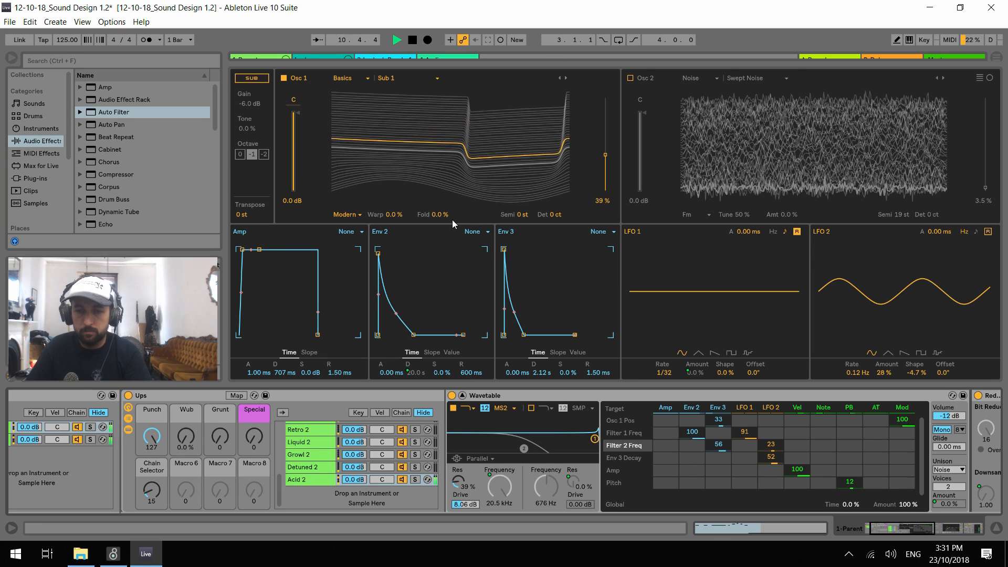
mouse_move(435, 215)
mouse_down()
mouse_move(436, 204)
mouse_move(439, 216)
mouse_up()
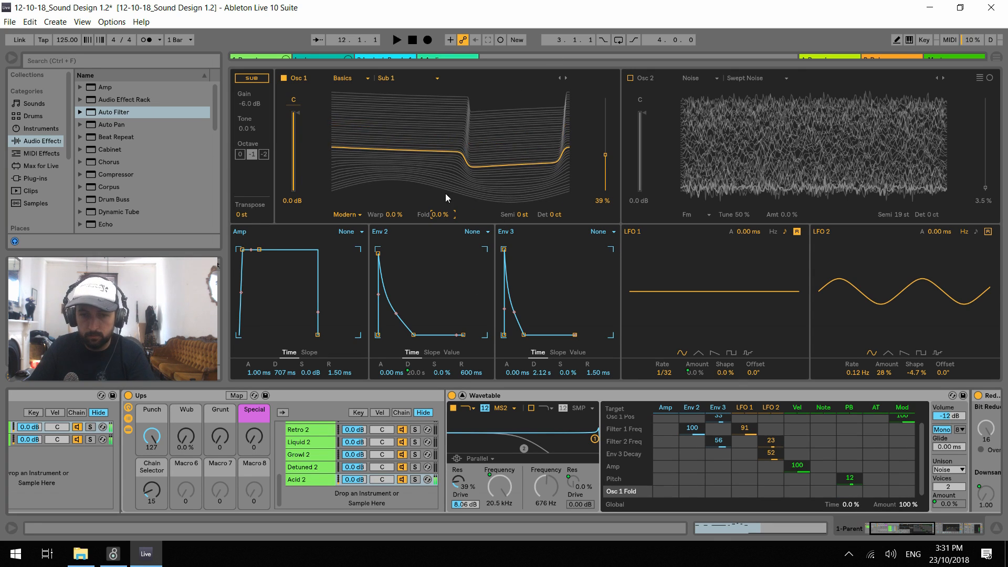
key(space)
key(space)
click(631, 79)
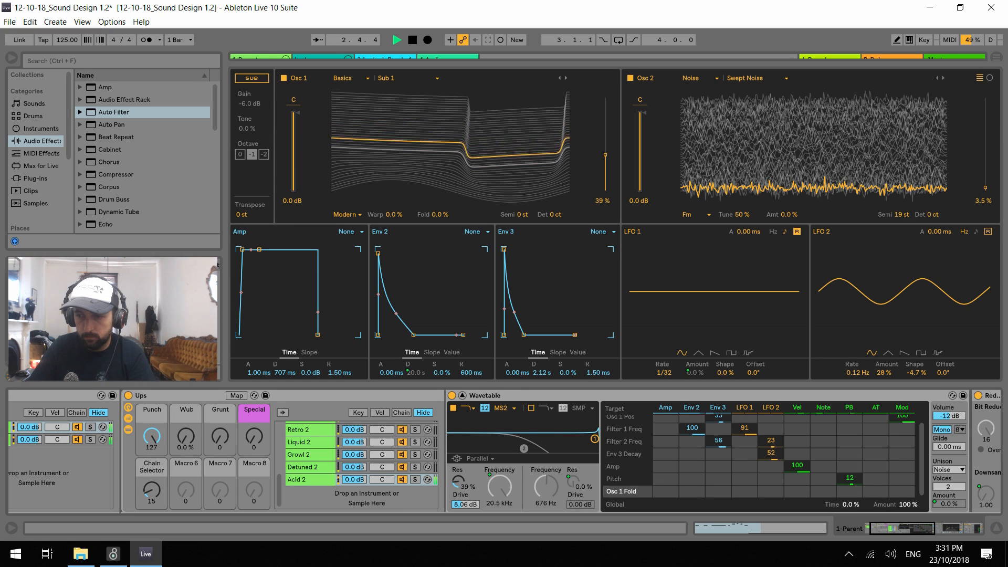
Change the Osc 2 wavetable to HP Noise with its position at 31% and its pitch at -12 st
drag(985, 187, 985, 163)
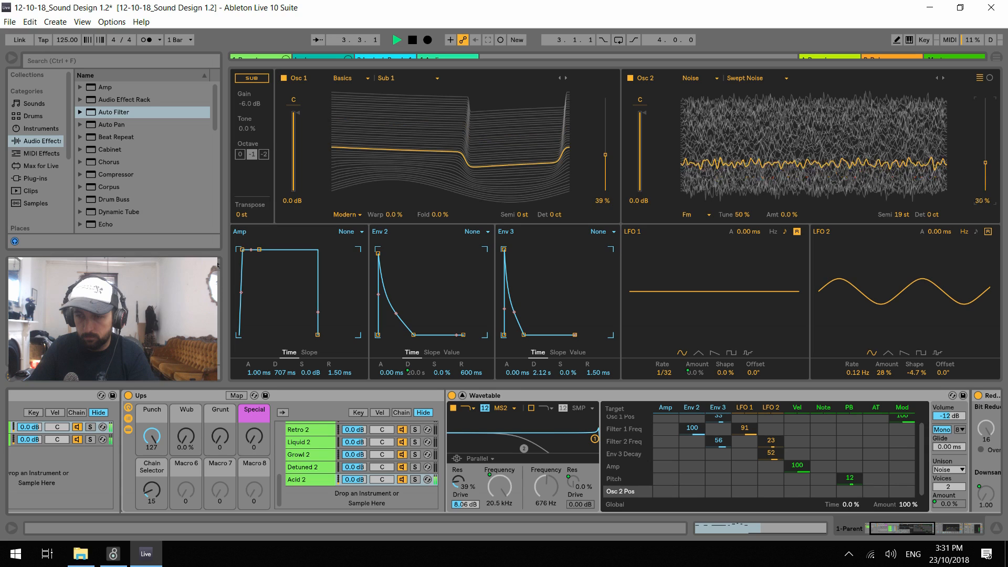
drag(985, 163, 985, 135)
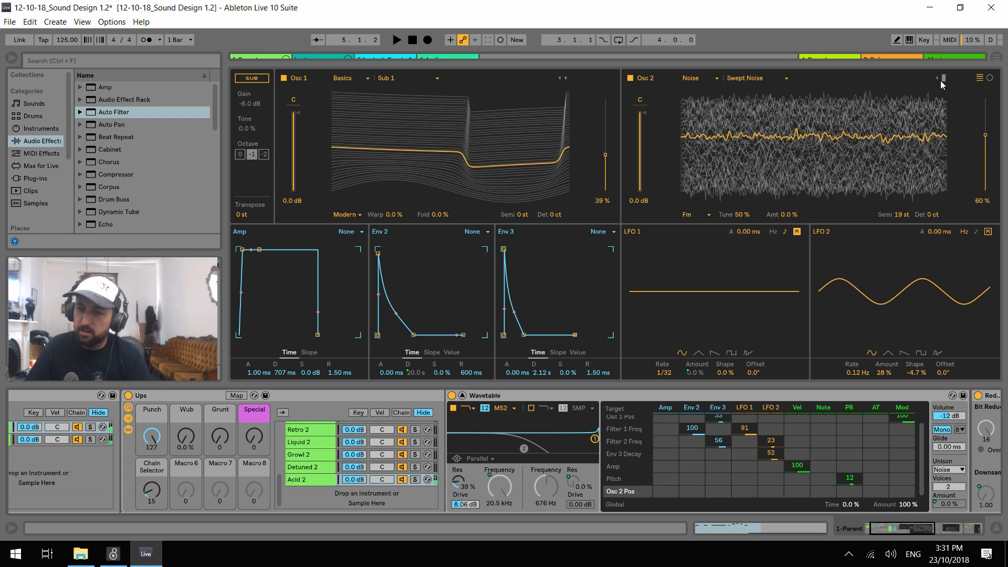
click(942, 79)
key(space)
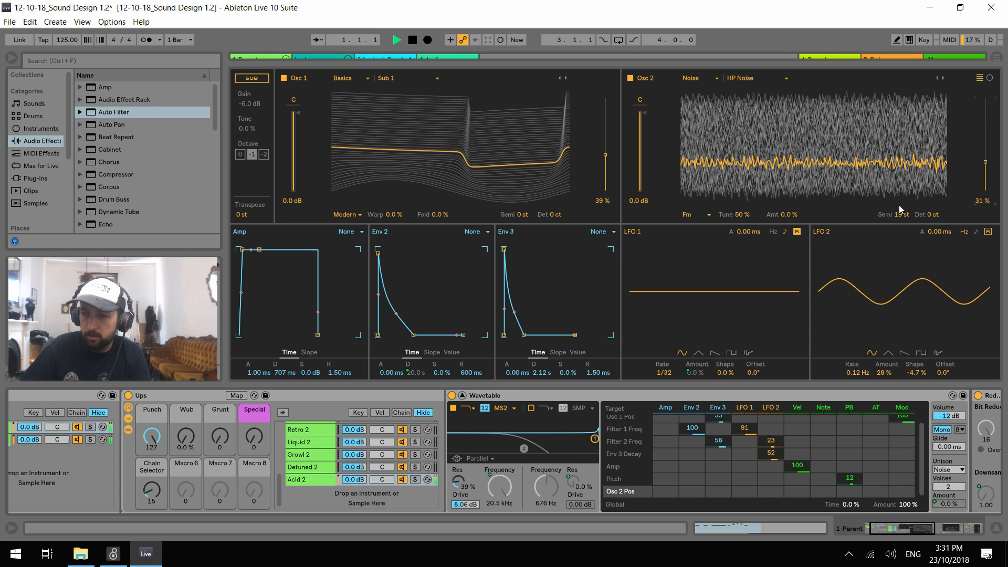
drag(901, 210, 900, 231)
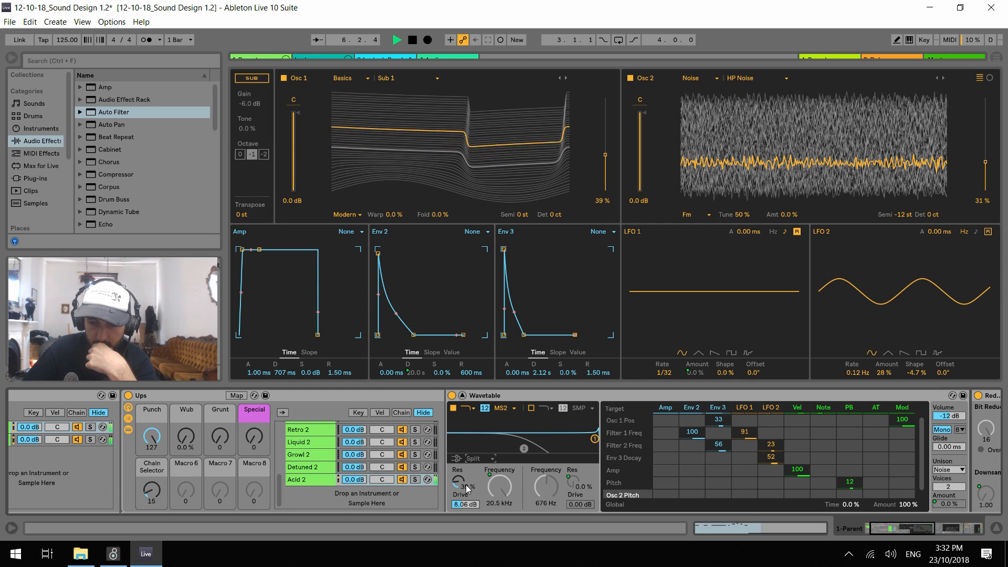
Switch the filter routing to Split, set Filter 1 resonance to 36% and turn on Filter 2 at 60.1 Hz
click(595, 439)
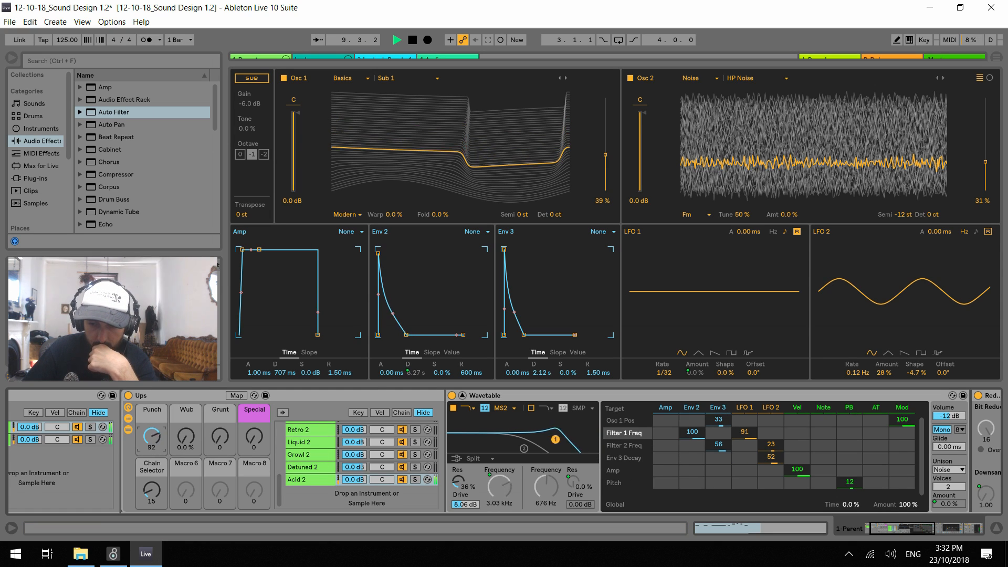
click(531, 408)
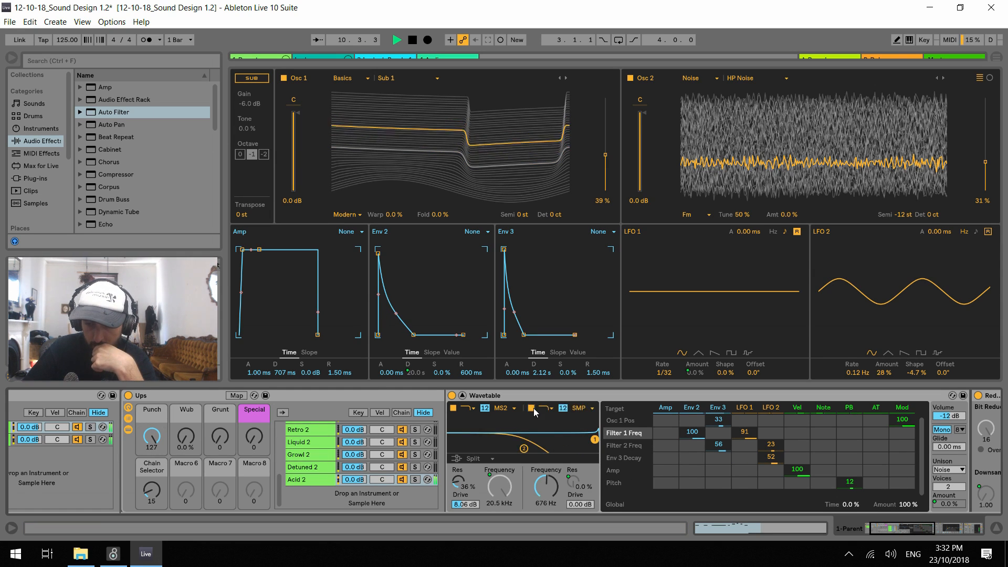
drag(546, 487, 546, 511)
key(space)
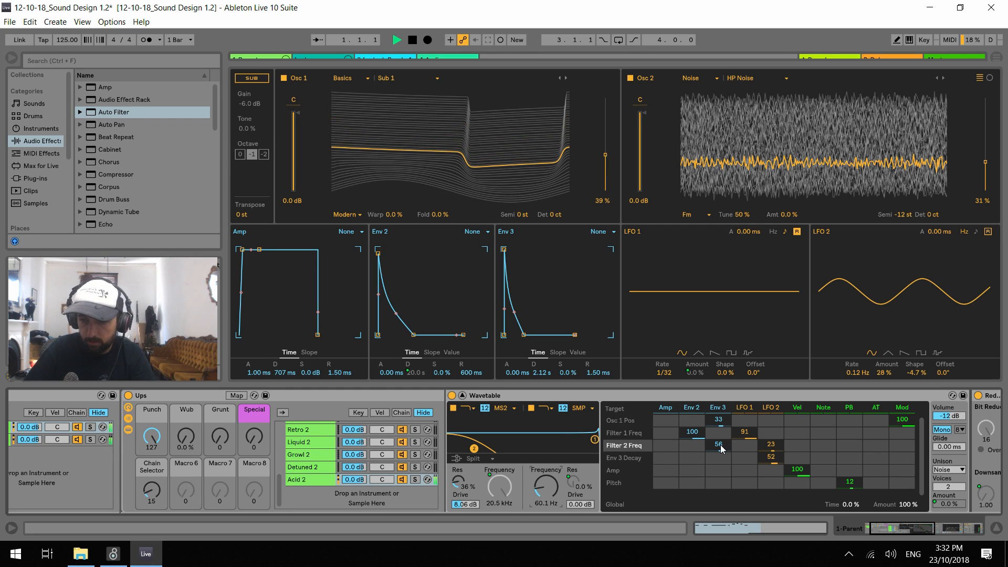
Clear the Env 3 modulation of Filter 2 Freq and set Env 3 to Osc 1 Pos to 47, auditioning the sound
double_click(719, 450)
double_click(722, 422)
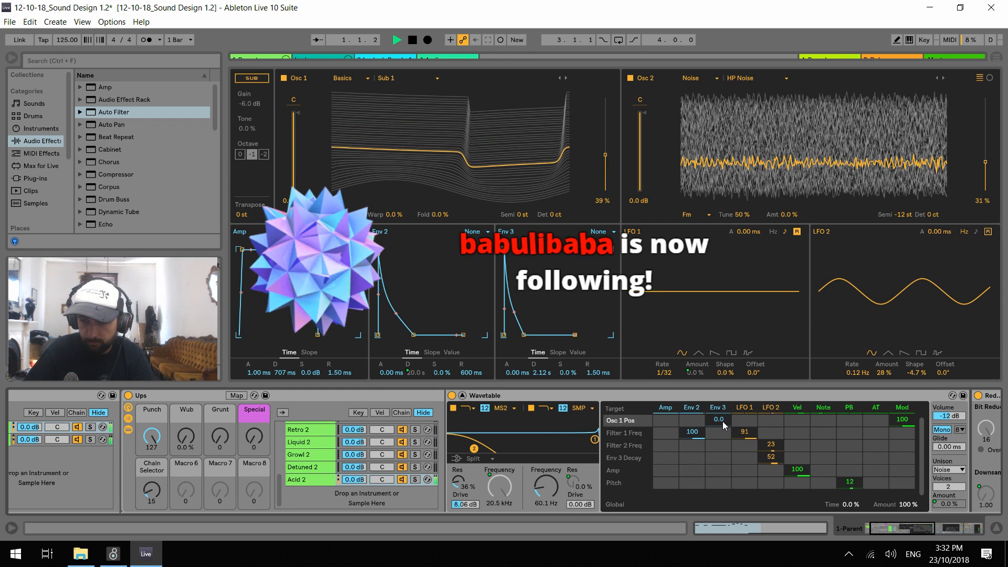
drag(723, 421, 723, 396)
key(space)
key(space)
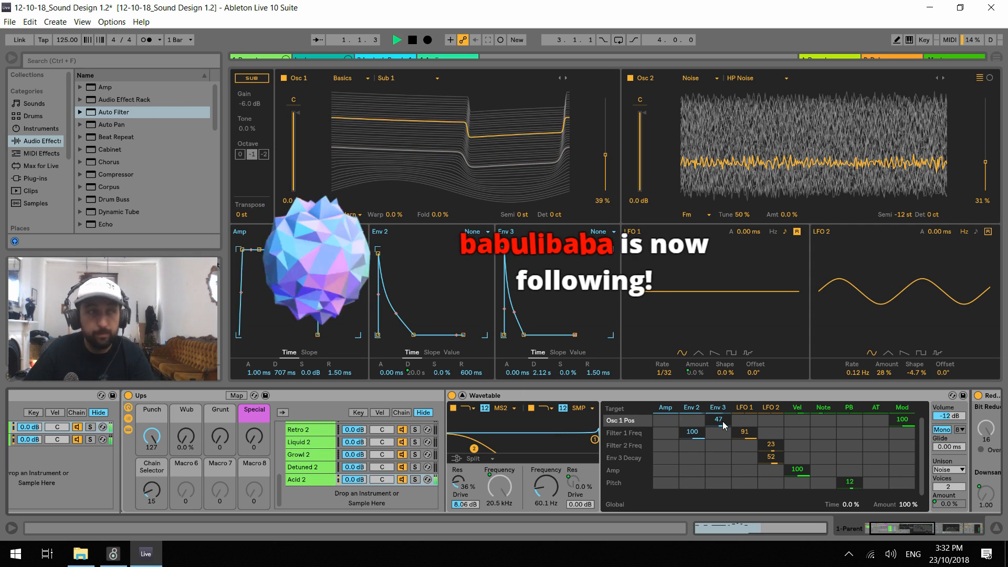
key(space)
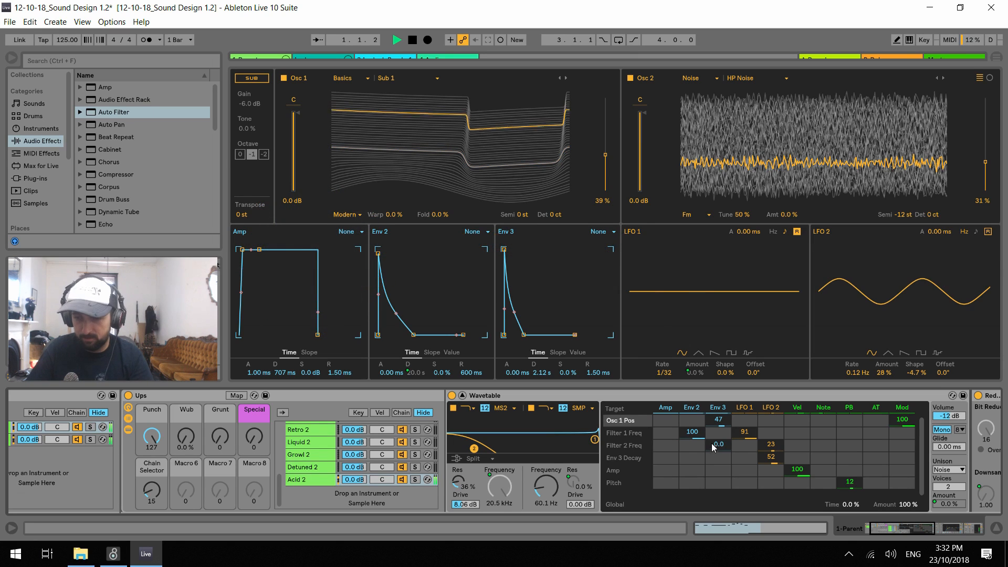
key(space)
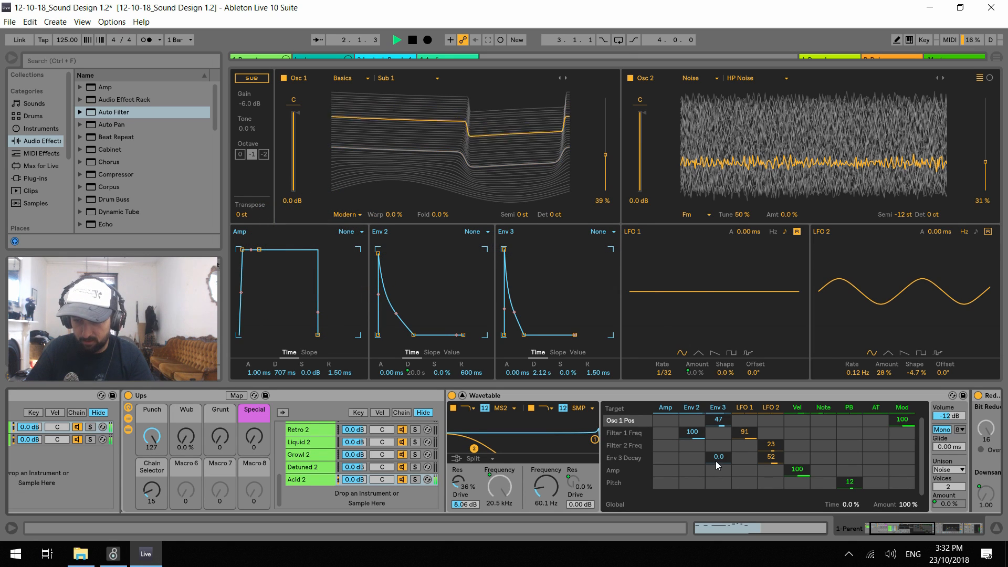
key(space)
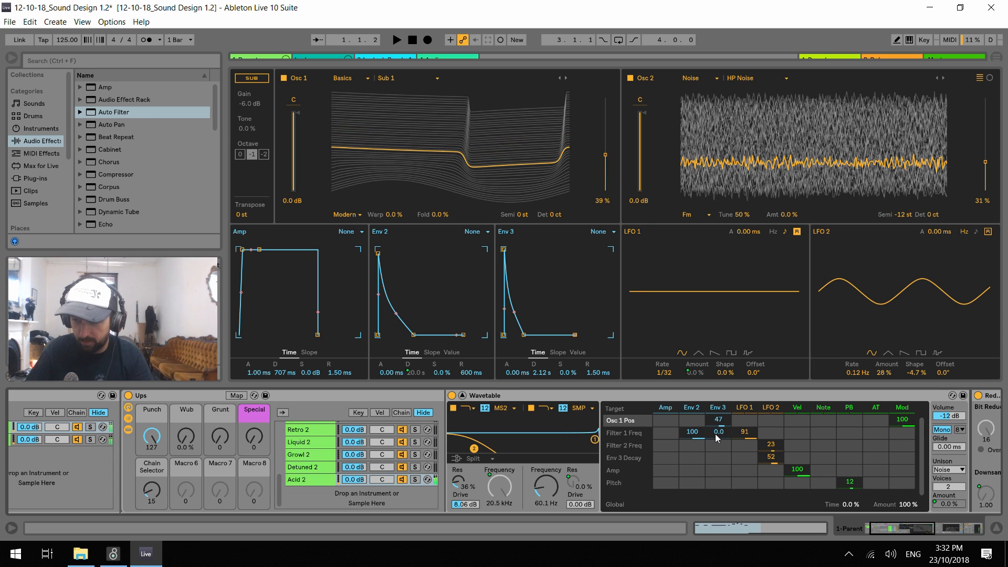
key(space)
Set Filter 2 to 573 Hz, with Env 3 modulating Filter 1 Freq by -3.1 and Filter 2 Freq by 95
drag(716, 434, 716, 383)
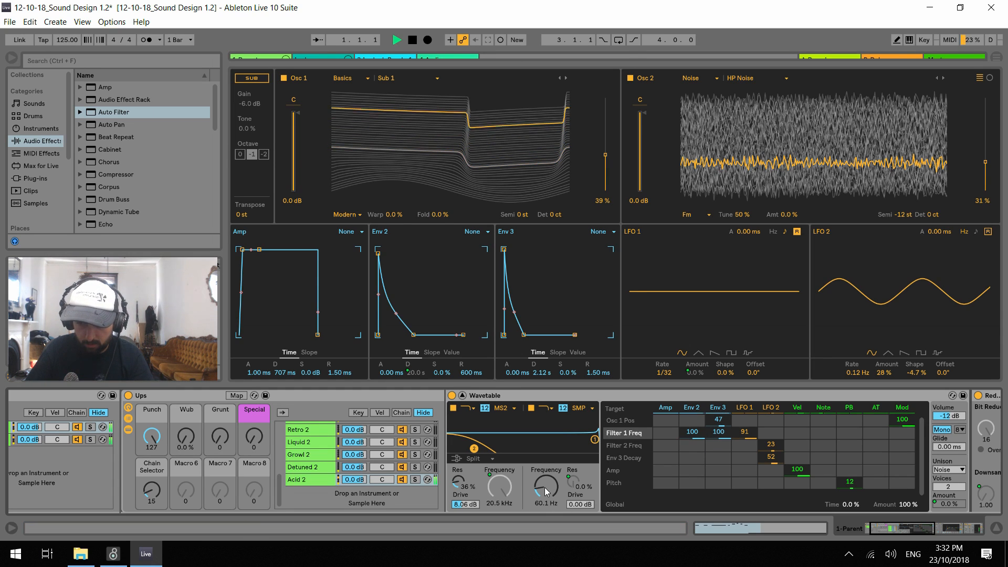
drag(544, 487, 544, 462)
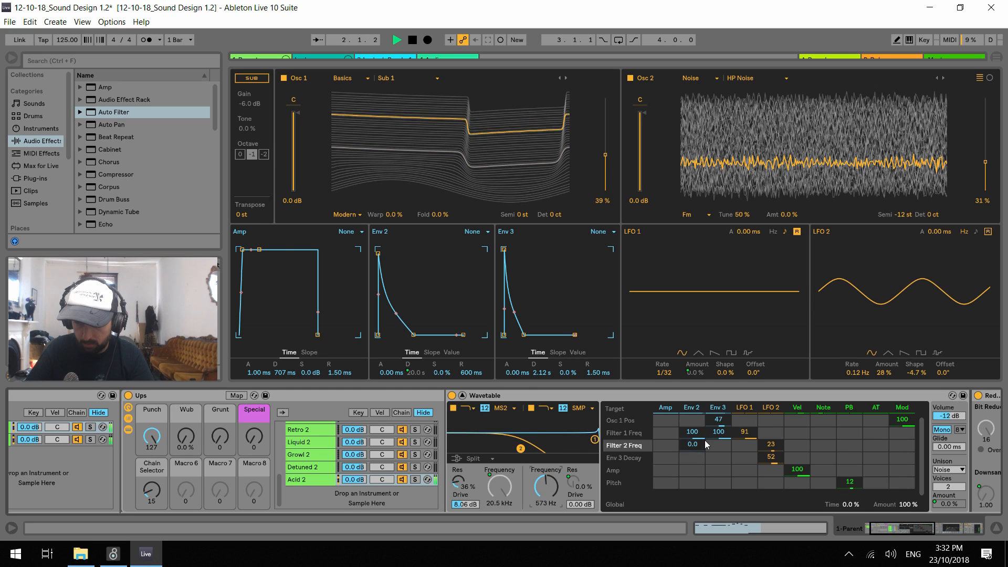
mouse_move(715, 434)
mouse_down()
mouse_move(714, 488)
mouse_move(717, 420)
mouse_up()
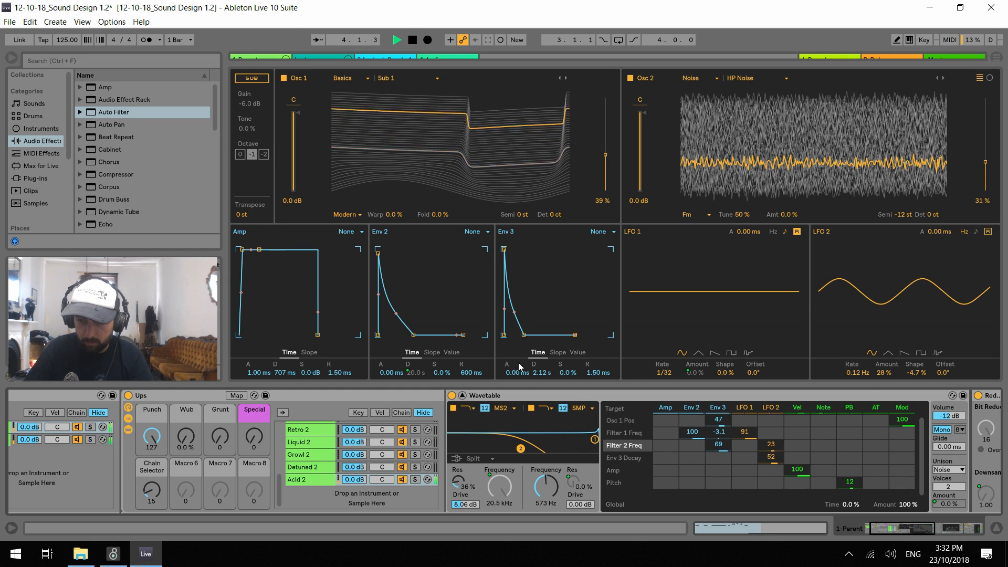
mouse_move(519, 363)
mouse_down()
mouse_move(519, 347)
mouse_move(518, 376)
mouse_up()
drag(718, 441, 718, 428)
Unmap Filter 2 resonance from the Special macro, then set the resonance to 30% and Filter 2's frequency to 20.0 Hz
click(573, 483)
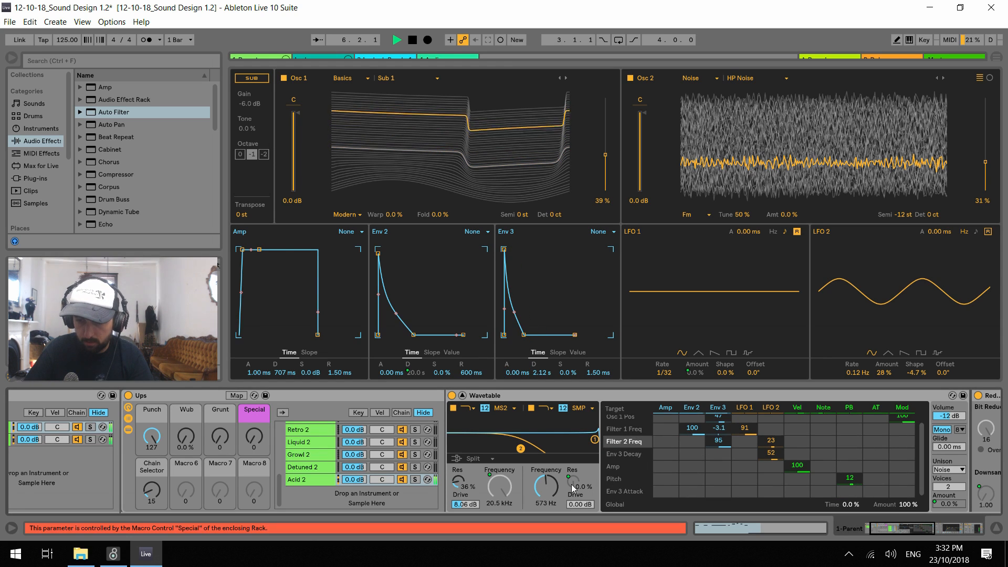
right_click(574, 488)
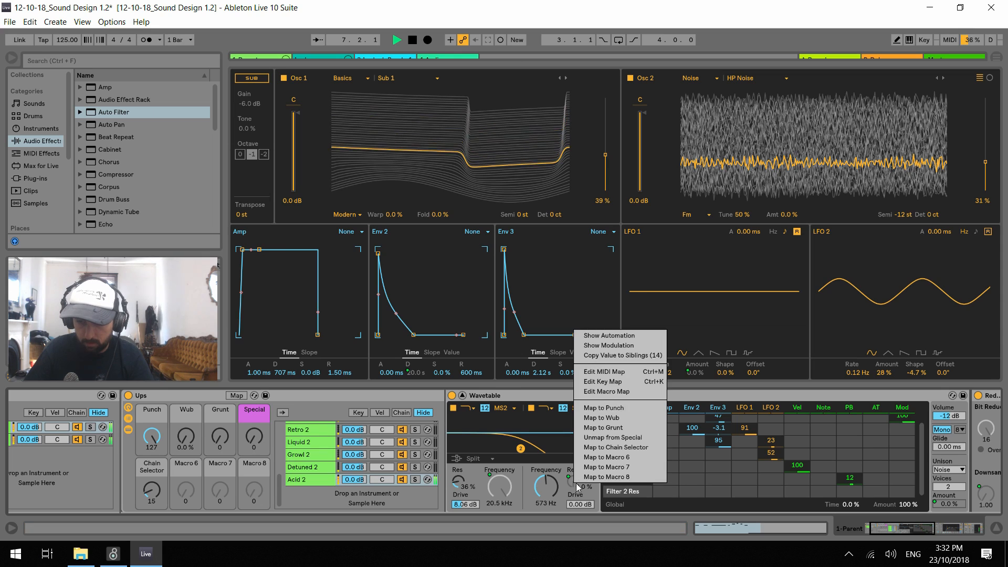
click(628, 437)
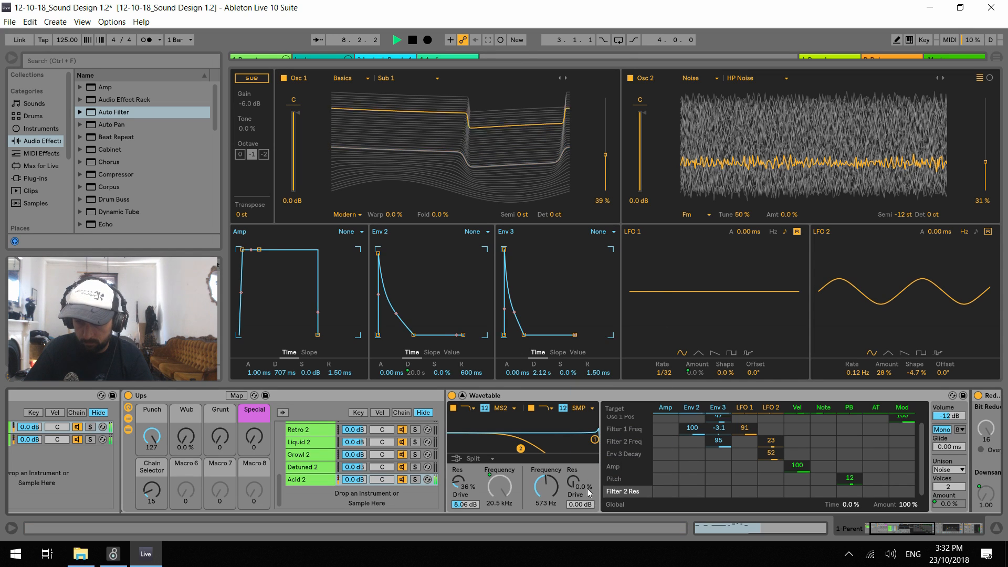
drag(573, 484, 546, 518)
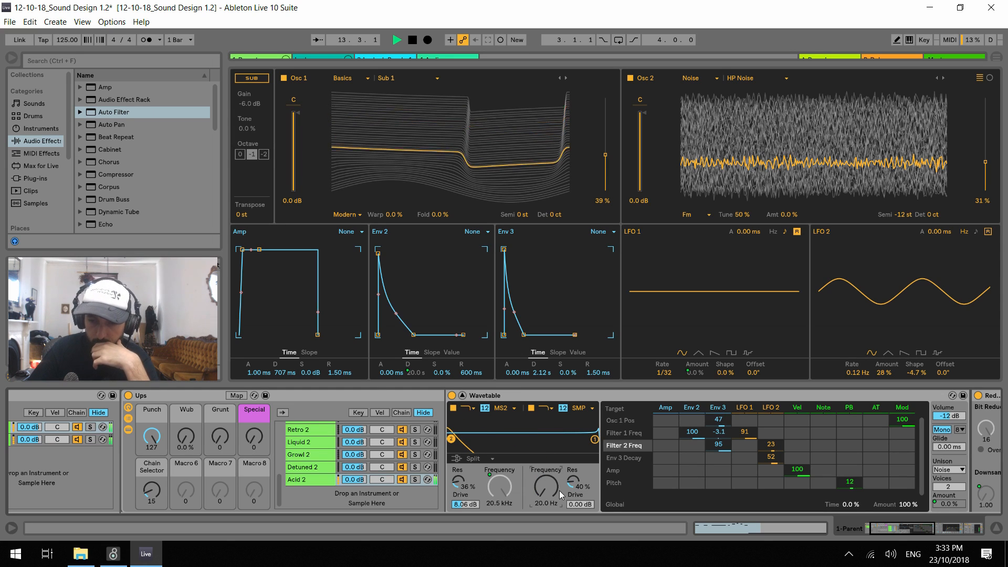
drag(574, 482, 574, 484)
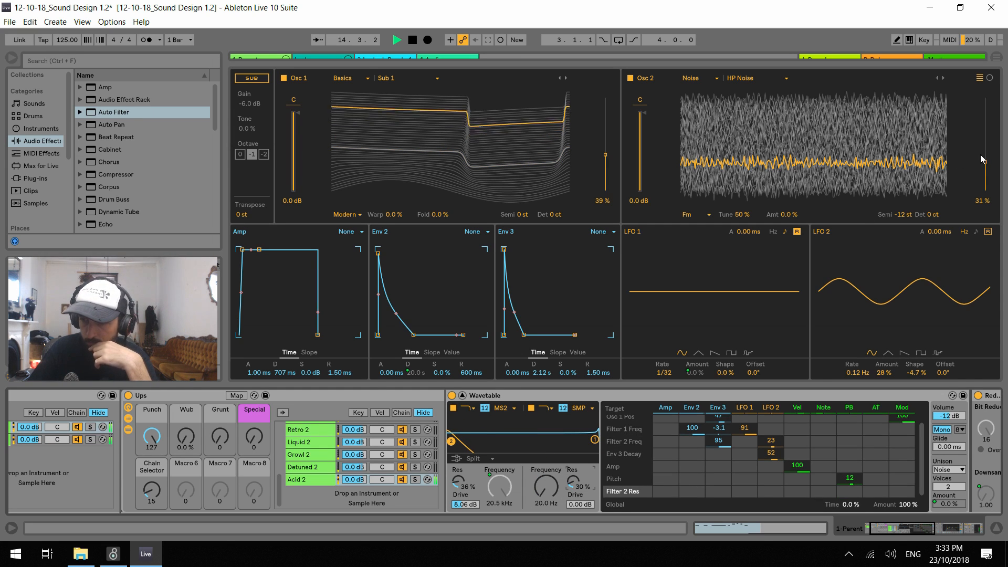
Clear the LFO 2 modulation of Env 3 Decay and Filter 2 Freq in the matrix
click(774, 454)
key(Delete)
click(772, 441)
key(space)
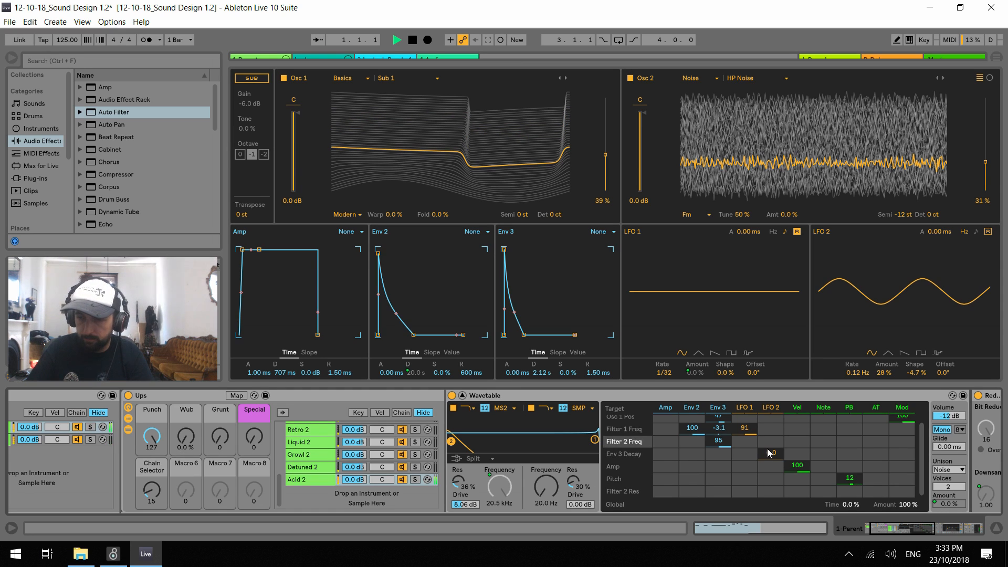
click(745, 478)
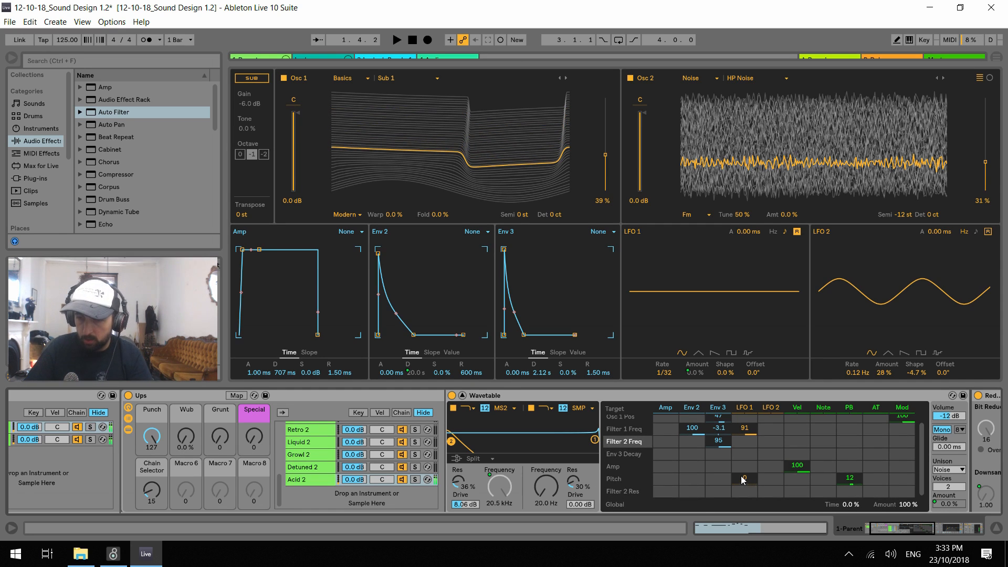
key(Delete)
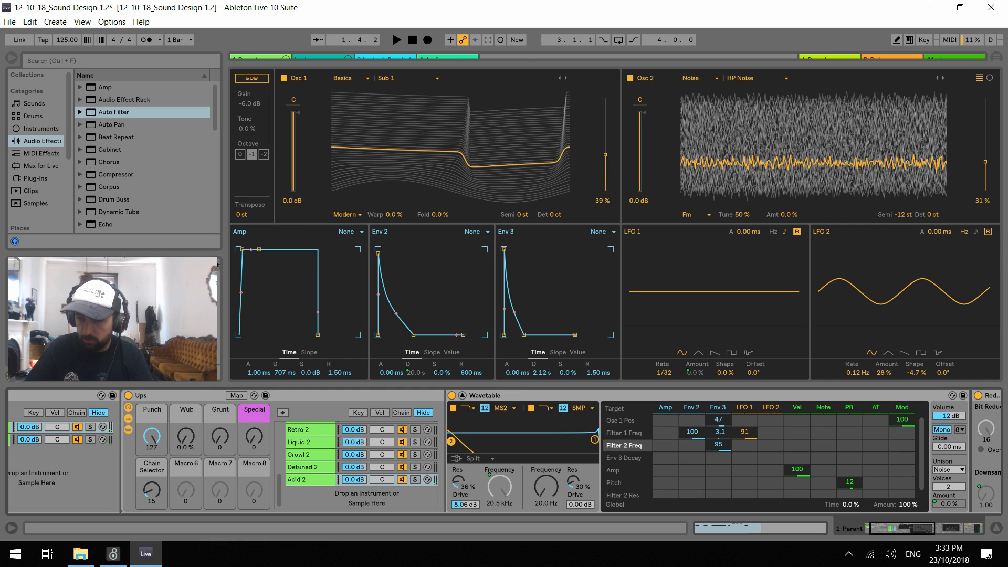
Modulate Osc 2 Pos from LFO 2 by 13, with Osc 2 position at 45% and LFO 2 amount at 48%
click(985, 164)
drag(771, 492, 771, 477)
key(space)
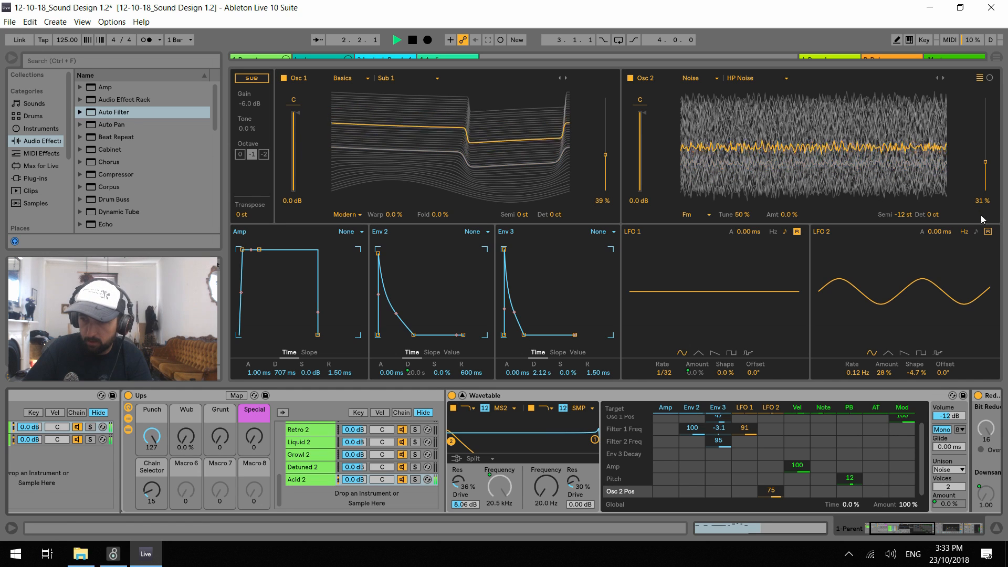
mouse_move(878, 376)
mouse_down()
mouse_move(878, 350)
mouse_move(878, 368)
mouse_up()
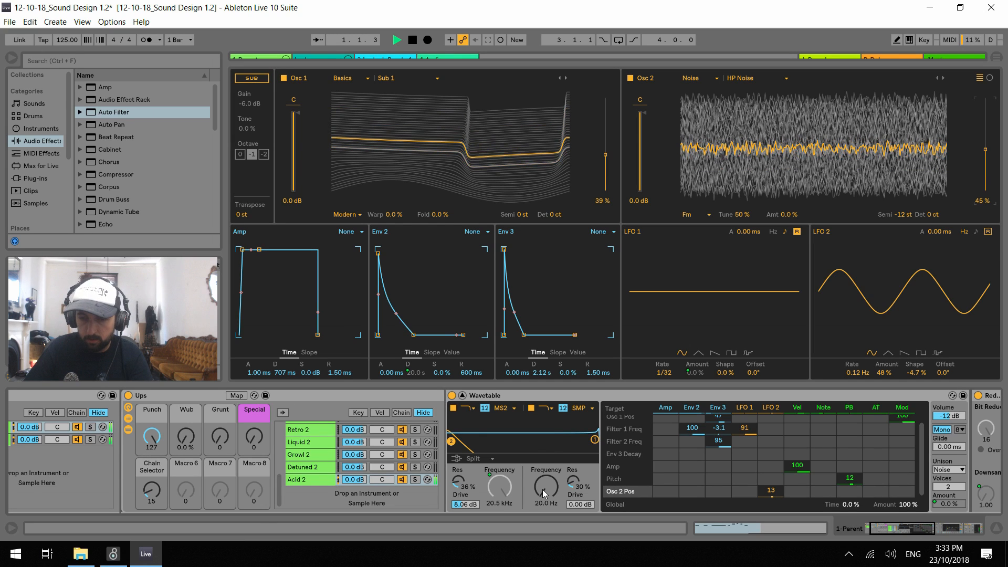
Raise Filter 2's frequency to 3.93 kHz, map it to the Punch macro and restart playback
drag(543, 489, 543, 442)
key(space)
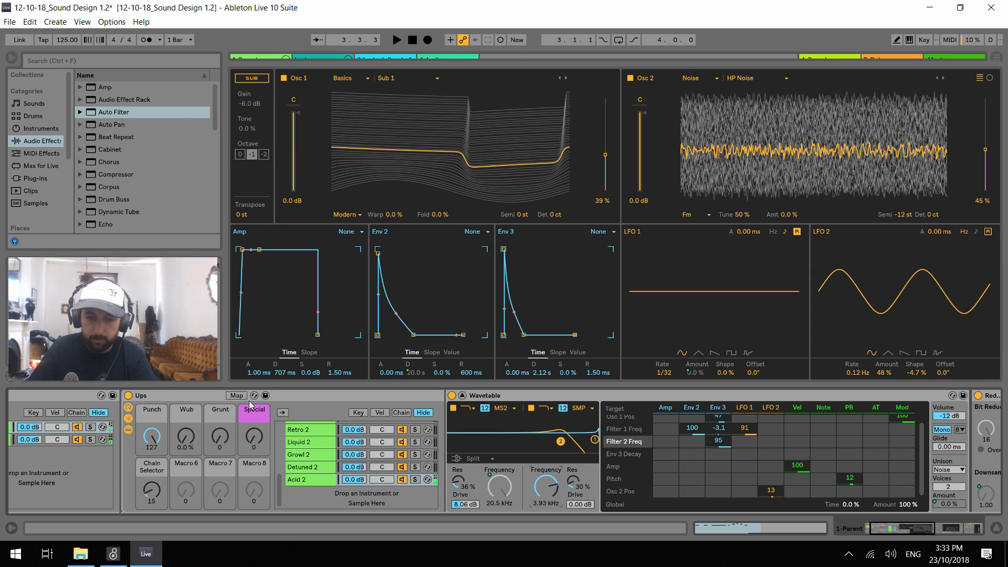
click(237, 396)
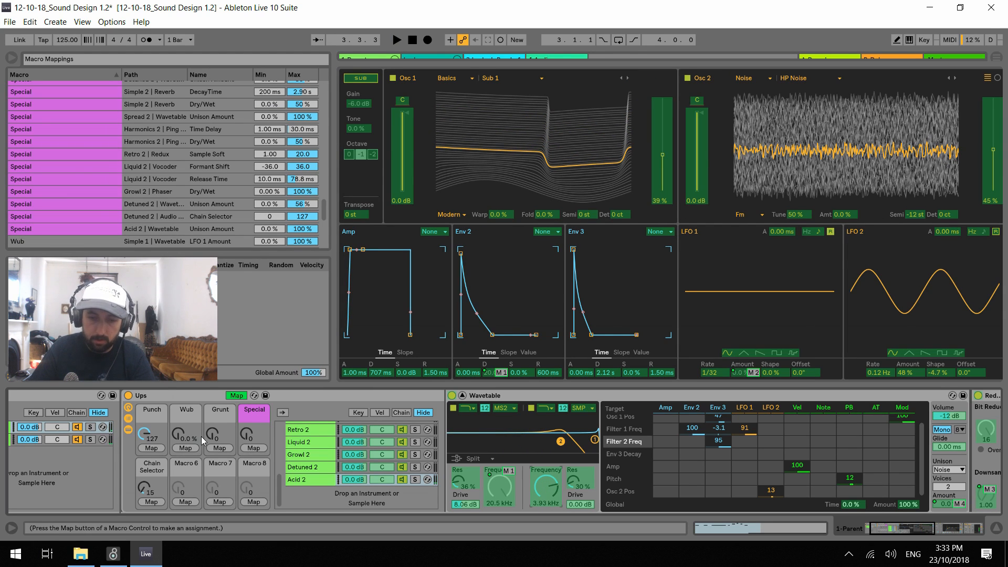
click(151, 449)
click(237, 396)
key(space)
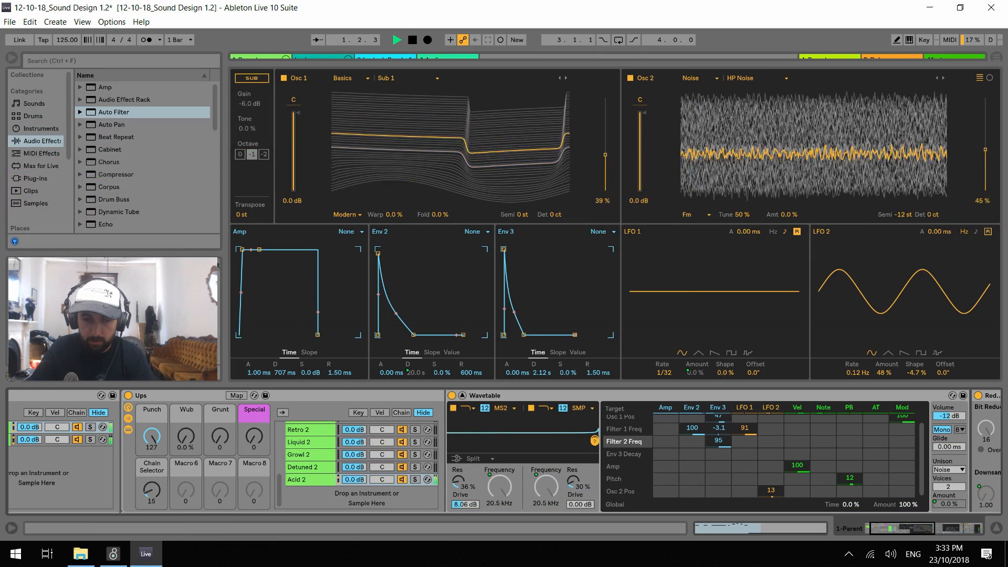
Try the Punch macro, then set LFO 2's modulation of Osc 2 Pos to 27 and its rate to 0.01 Hz
mouse_move(152, 437)
mouse_down()
mouse_move(152, 488)
mouse_move(152, 436)
mouse_up()
drag(771, 491, 771, 462)
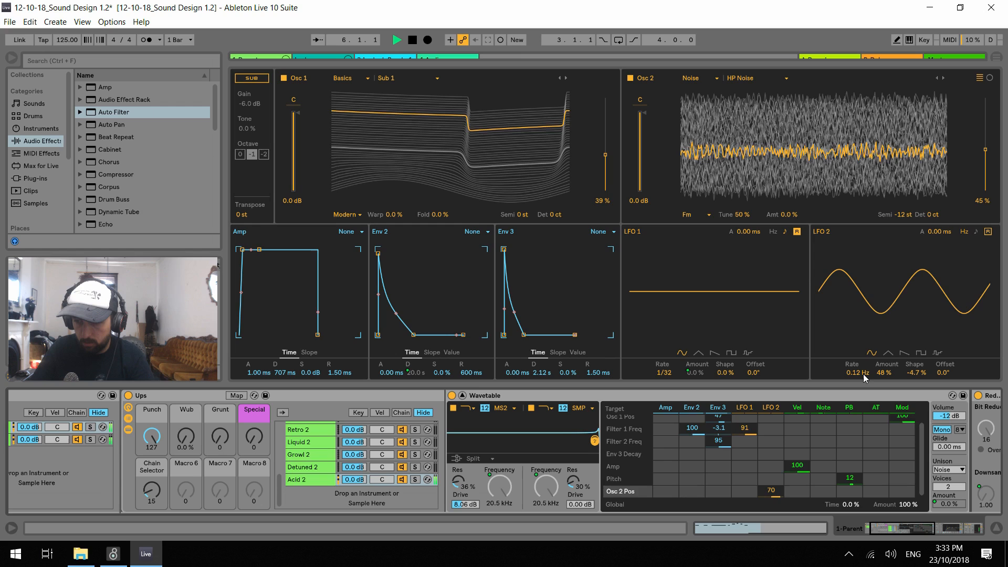
drag(864, 374, 864, 315)
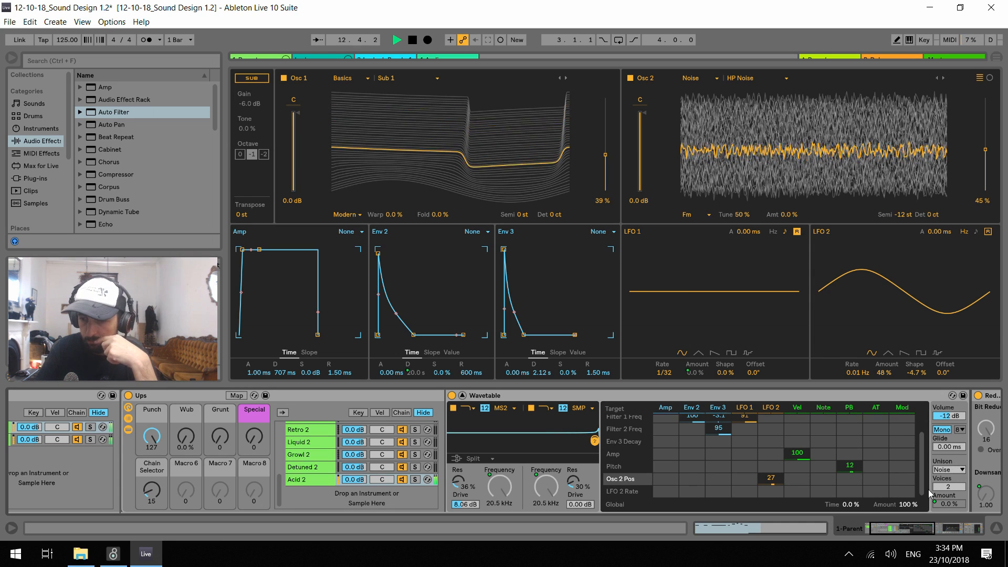
Raise the Special macro to 127 and set Acid 2's unison to Phase Sync with 4 voices
drag(262, 441, 262, 391)
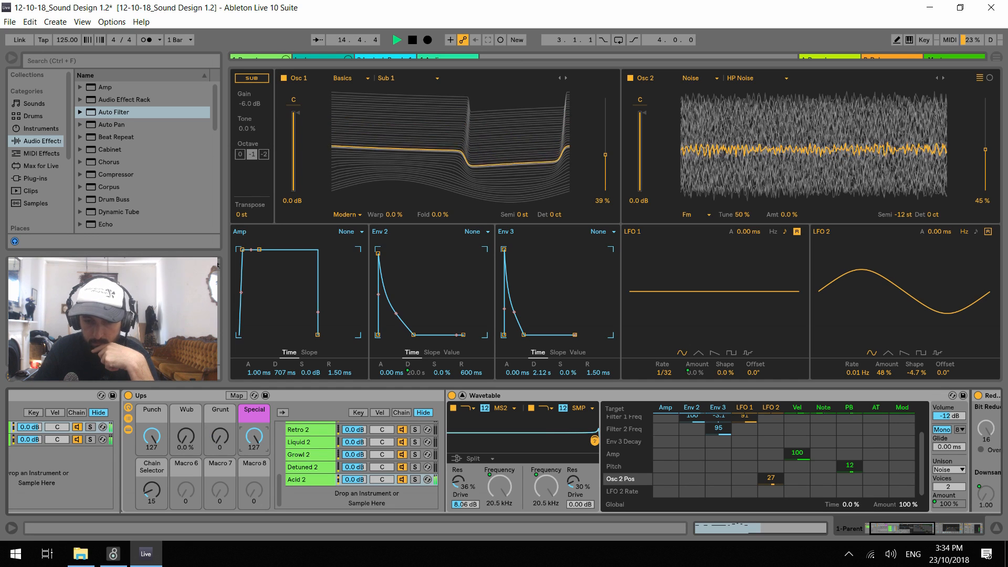
click(948, 486)
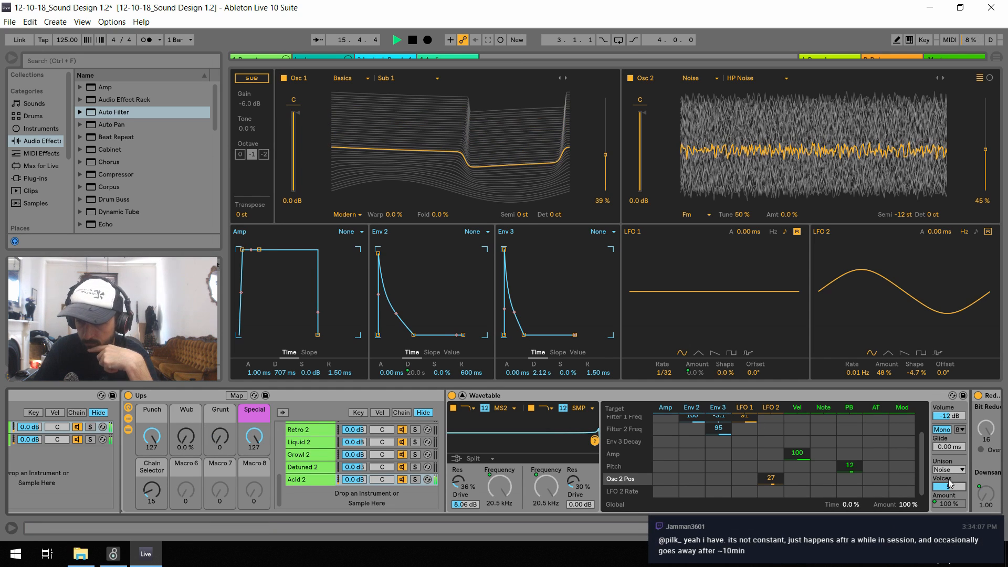
click(951, 470)
click(954, 442)
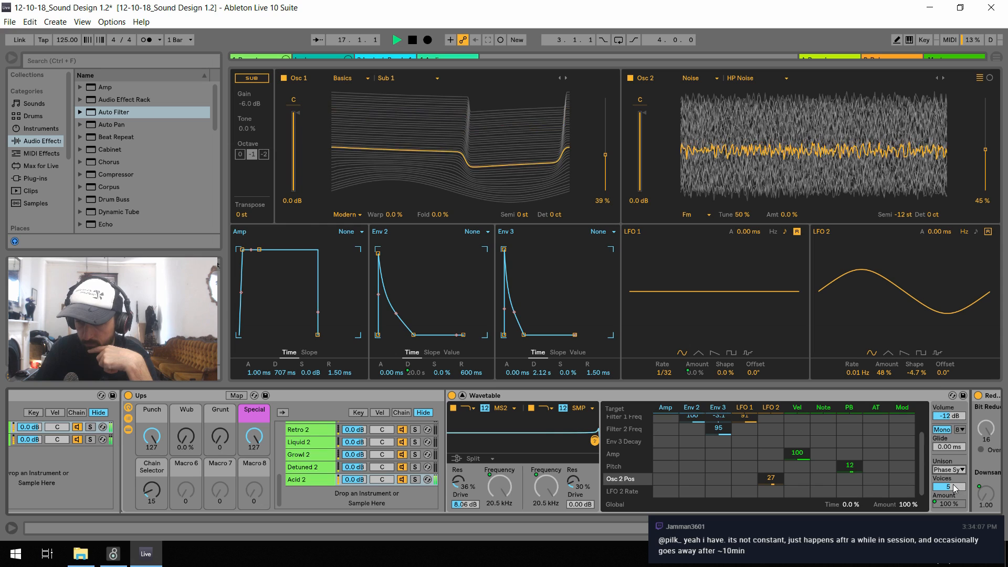
drag(954, 489, 955, 499)
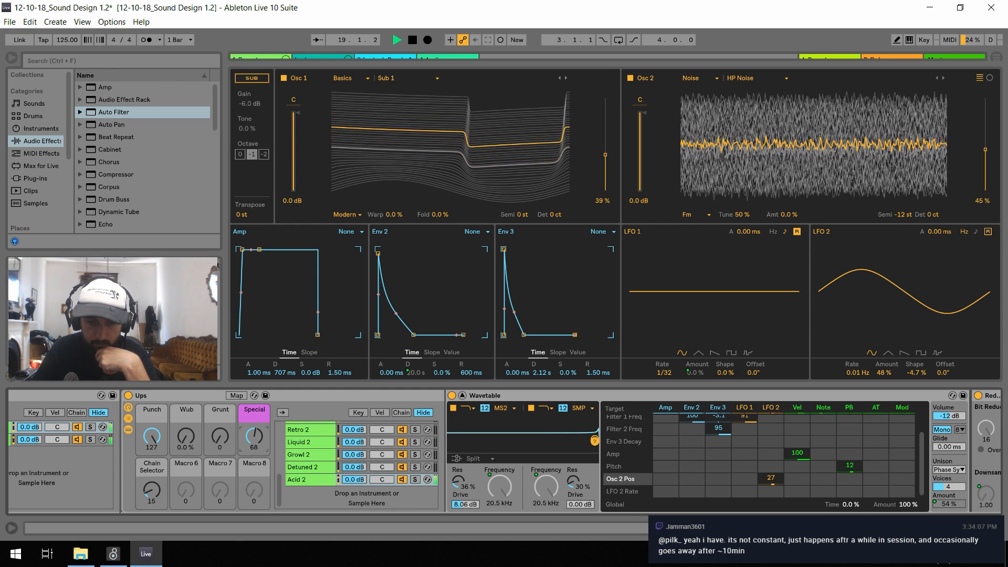
Try the macros during playback with Special at 49, Punch at 20 and Grunt at 127
drag(254, 437, 254, 425)
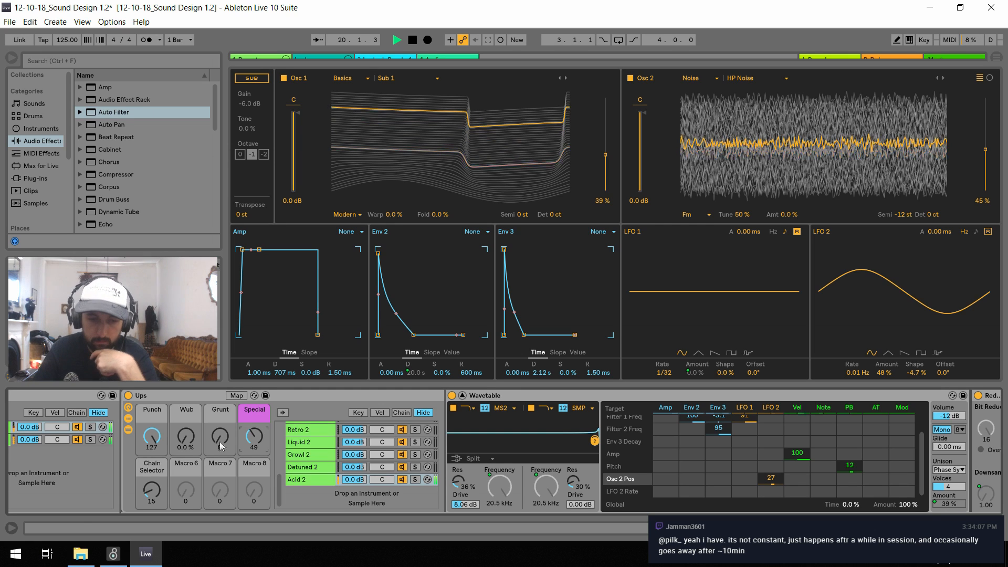
drag(151, 437, 152, 514)
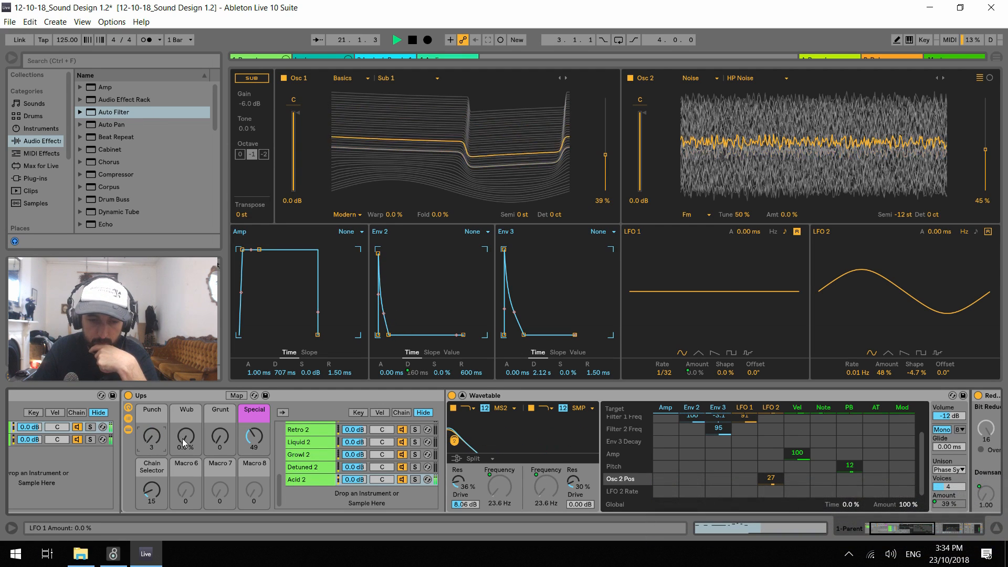
drag(183, 440, 184, 398)
drag(151, 440, 184, 438)
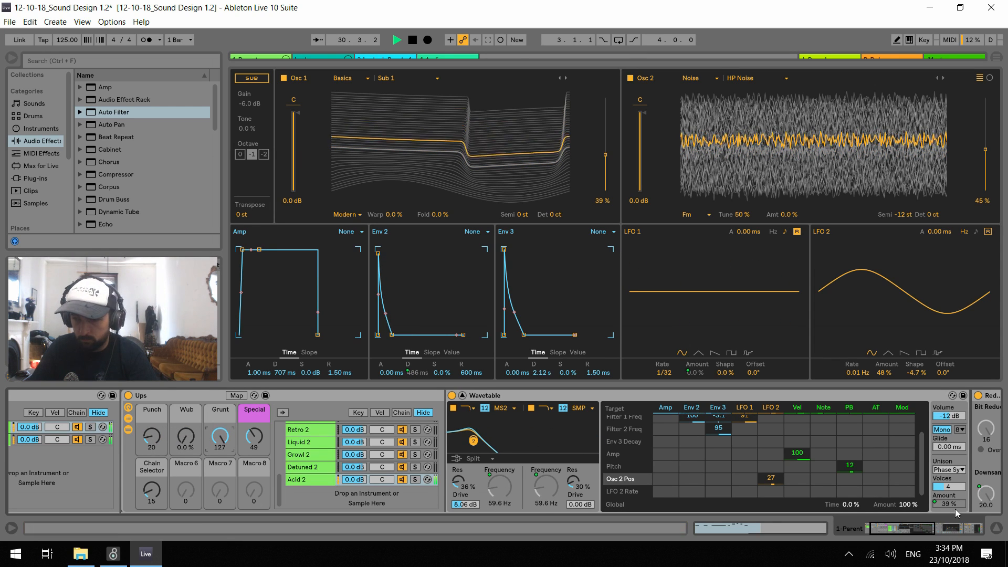
Remove the Redux device from the Acid 2 chain and restart playback
key(space)
click(914, 529)
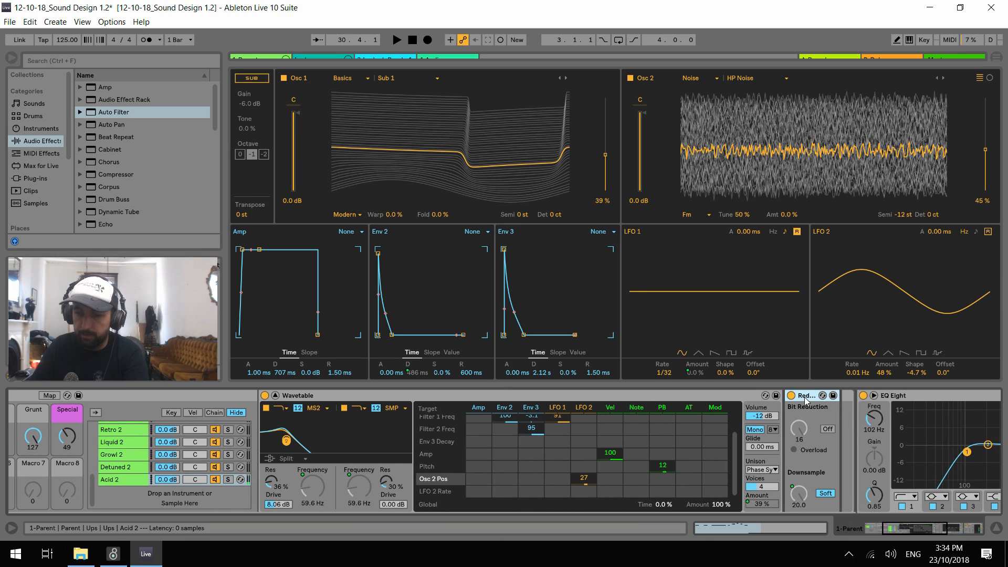
drag(918, 529, 796, 523)
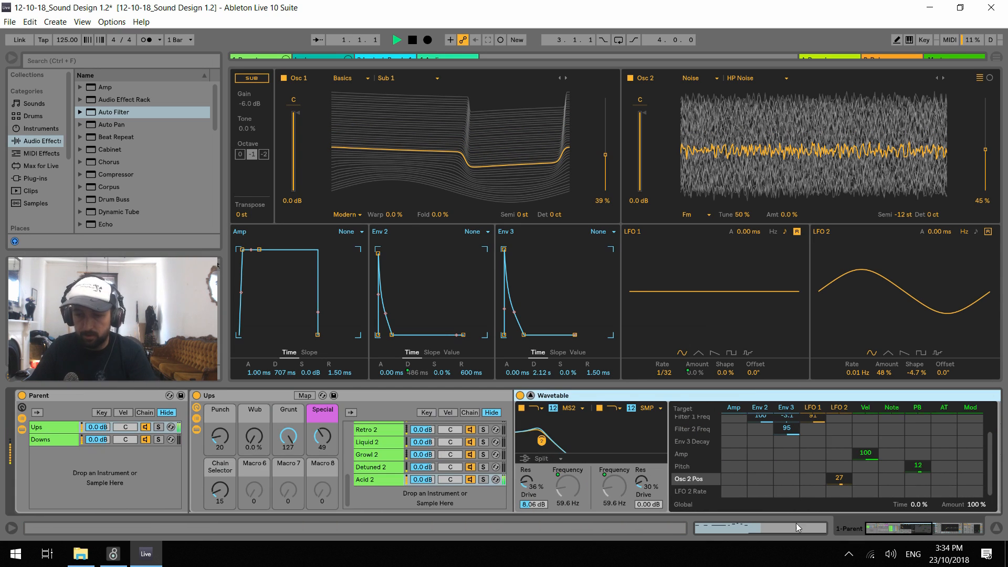
key(space)
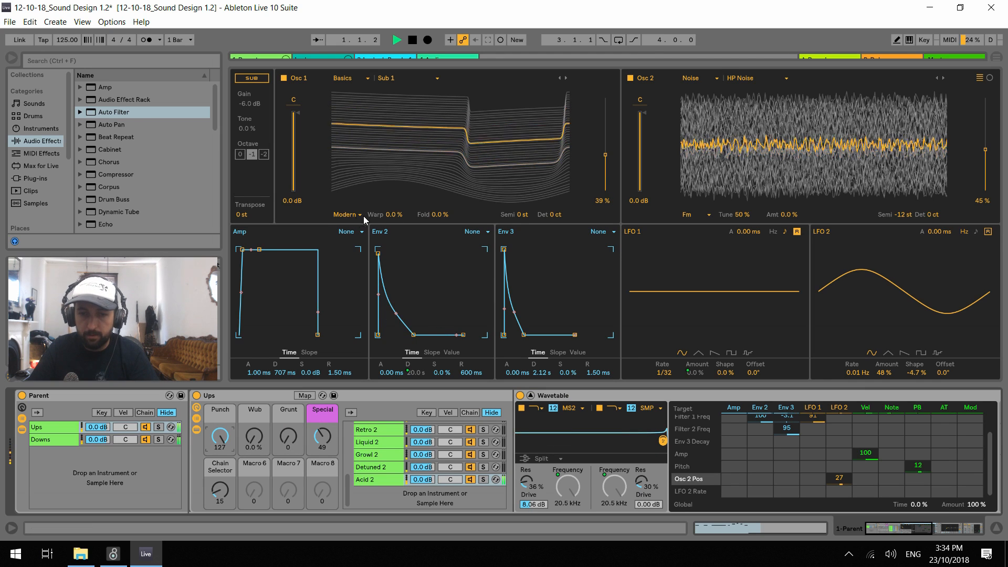
Switch Osc 1's effect mode to Fm, try its amount at 100% and reset the amount to 0%
key(space)
click(345, 214)
click(350, 235)
key(space)
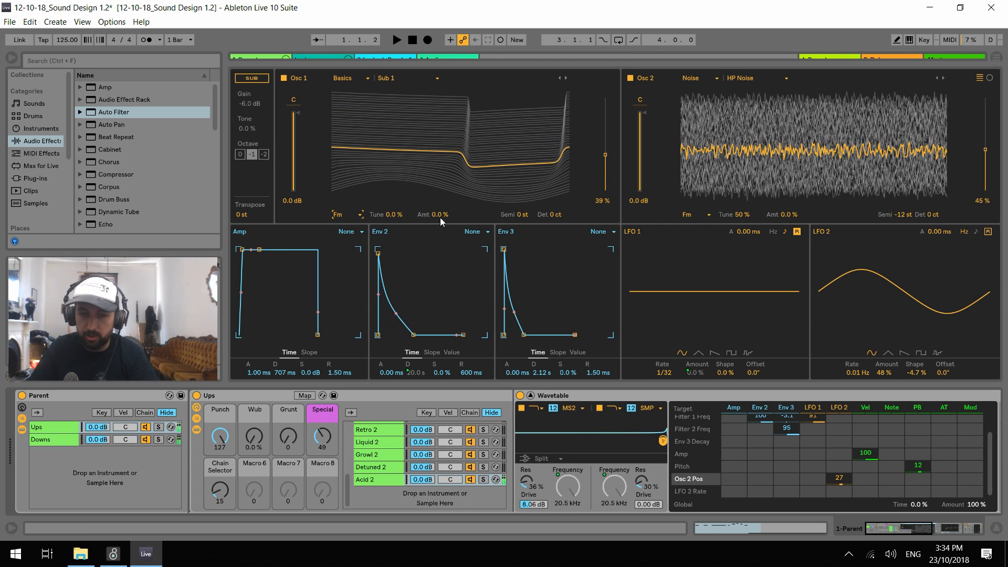
drag(436, 214, 436, 162)
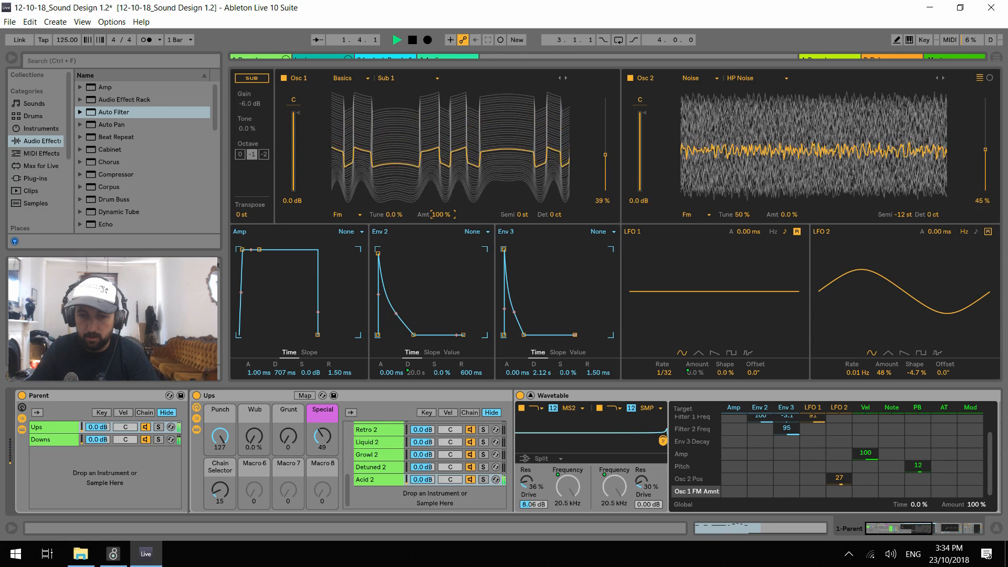
key(Delete)
key(space)
Map Osc 1's FM amount to the Grunt macro and restart playback
click(307, 396)
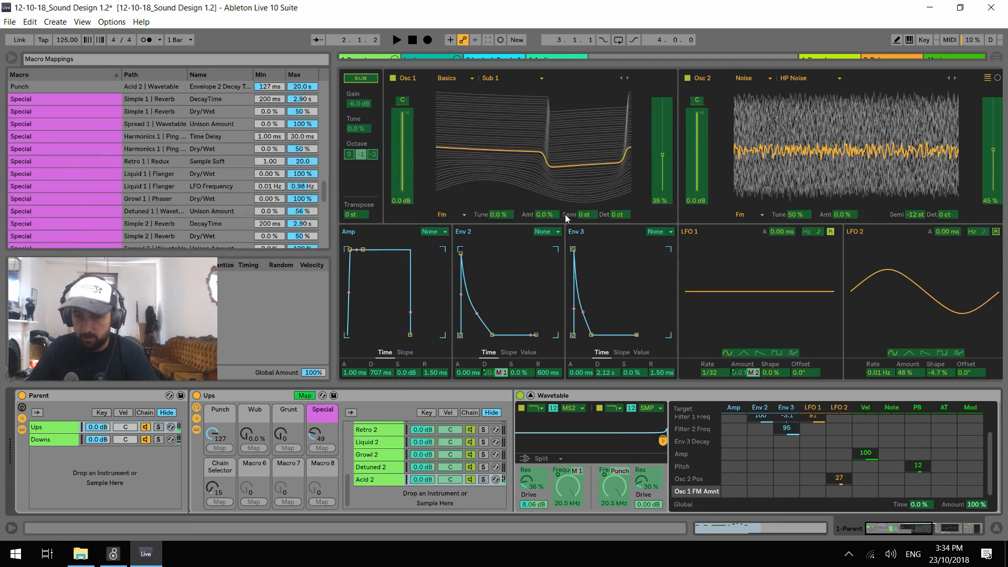
click(545, 214)
click(285, 449)
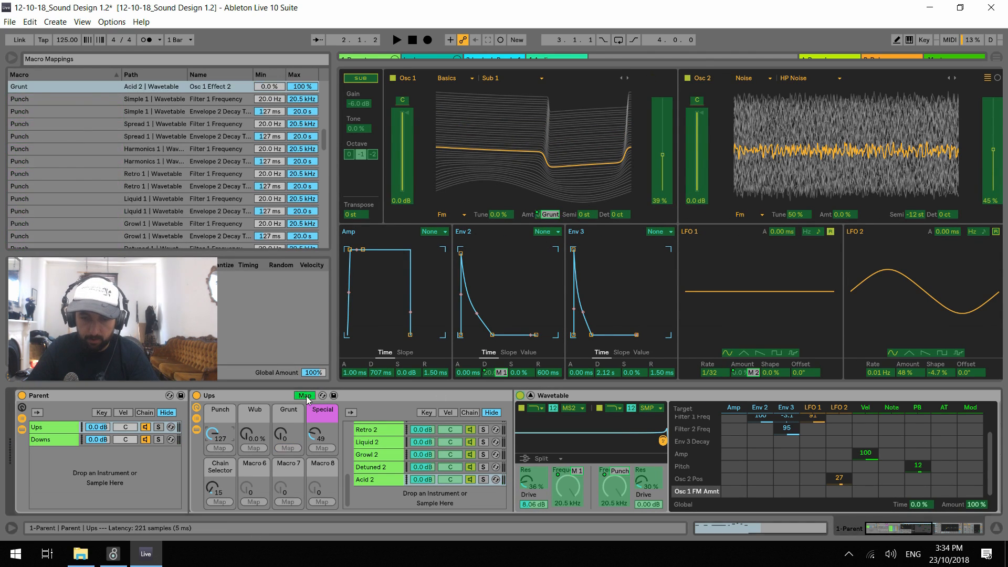
key(ctrl+m)
key(space)
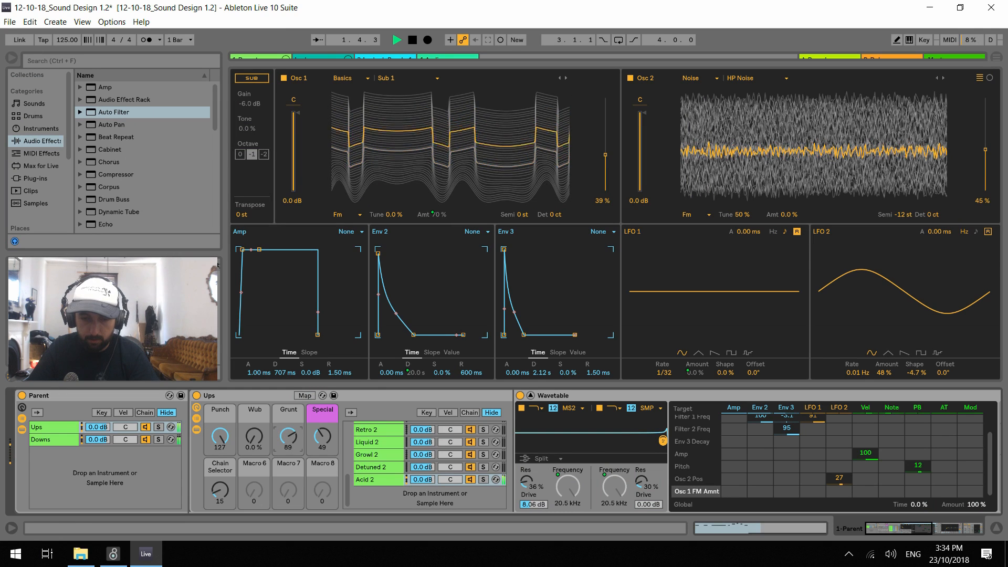
Audition the macros, leaving Punch at 40, Wub at 7.9%, Grunt at 8 and Special at 97, and stop playback
drag(247, 448, 220, 484)
drag(323, 438, 322, 413)
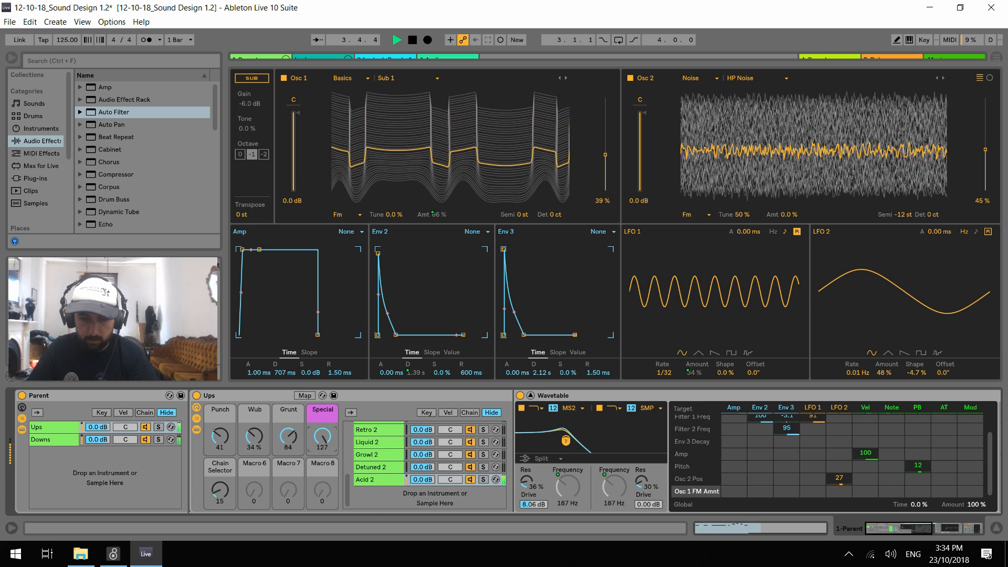
drag(255, 436, 288, 477)
drag(254, 437, 234, 430)
key(space)
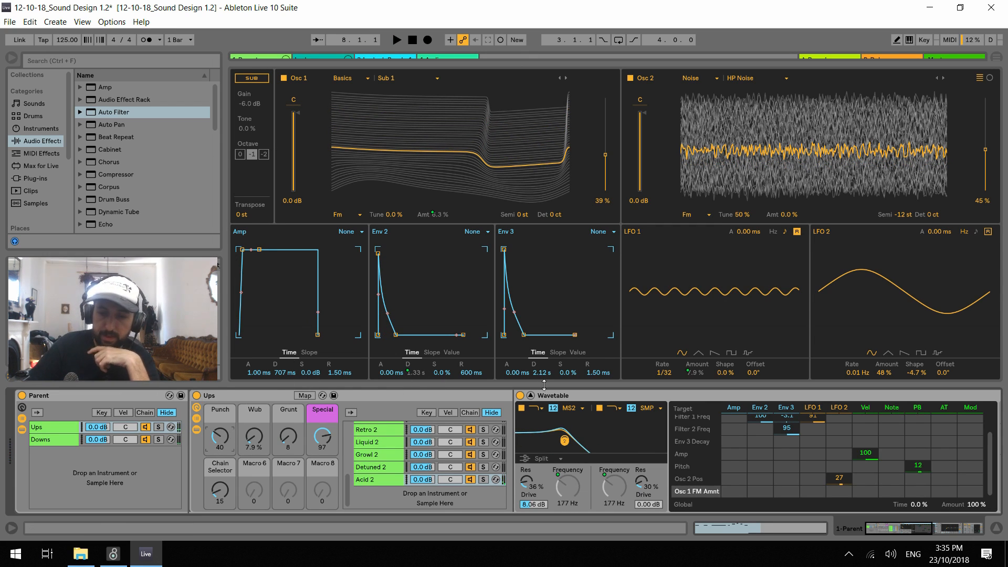
Open the sixth clip of the Parent track and show the Ups rack's Chain Selector envelope
click(530, 396)
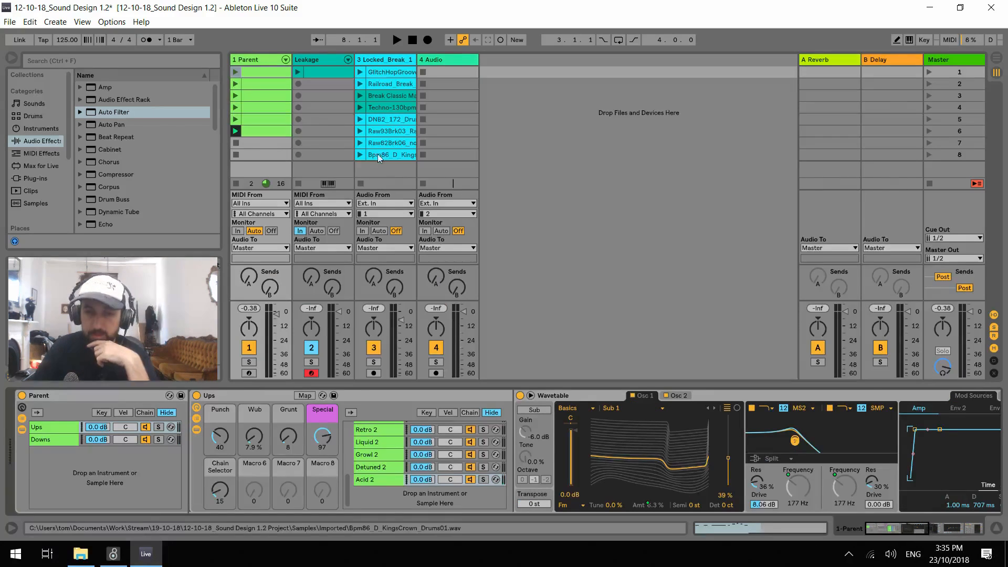
double_click(264, 133)
click(177, 295)
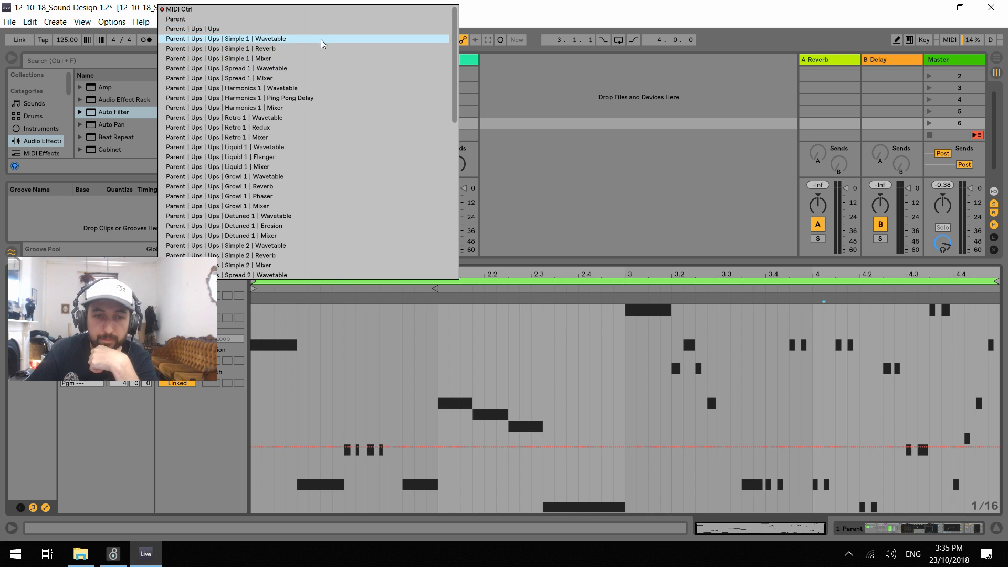
scroll(308, 155, down, 3)
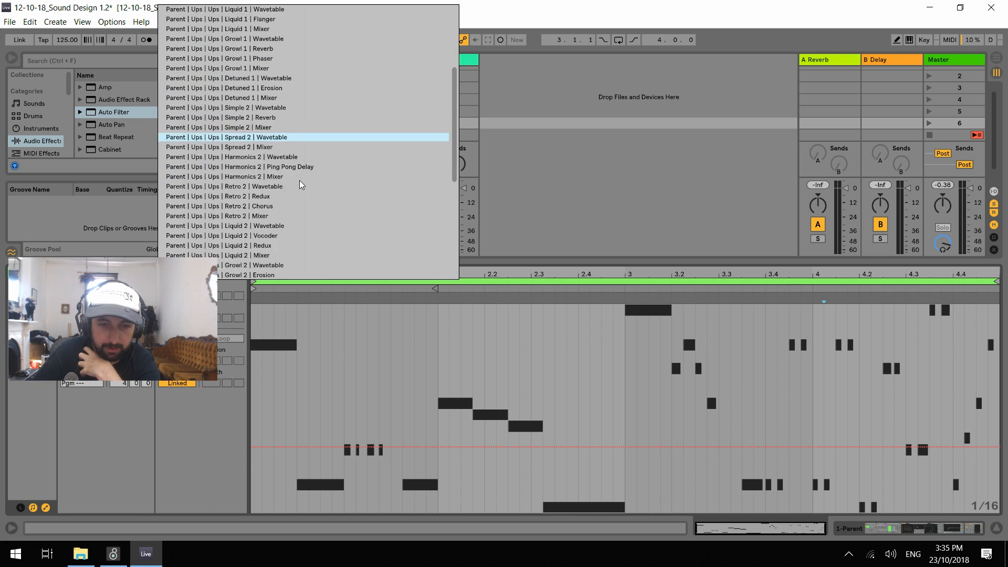
scroll(301, 183, up, 3)
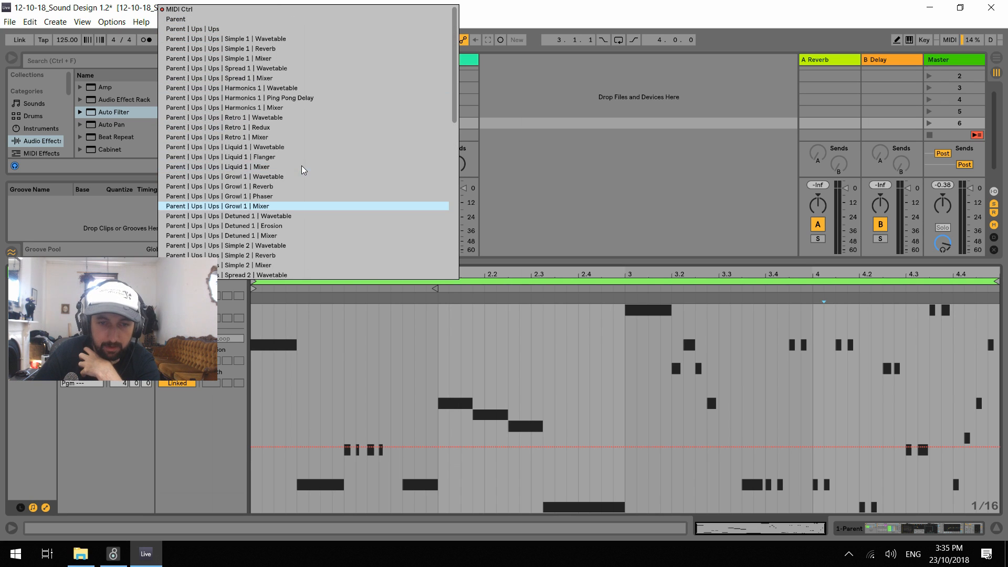
click(242, 31)
click(177, 309)
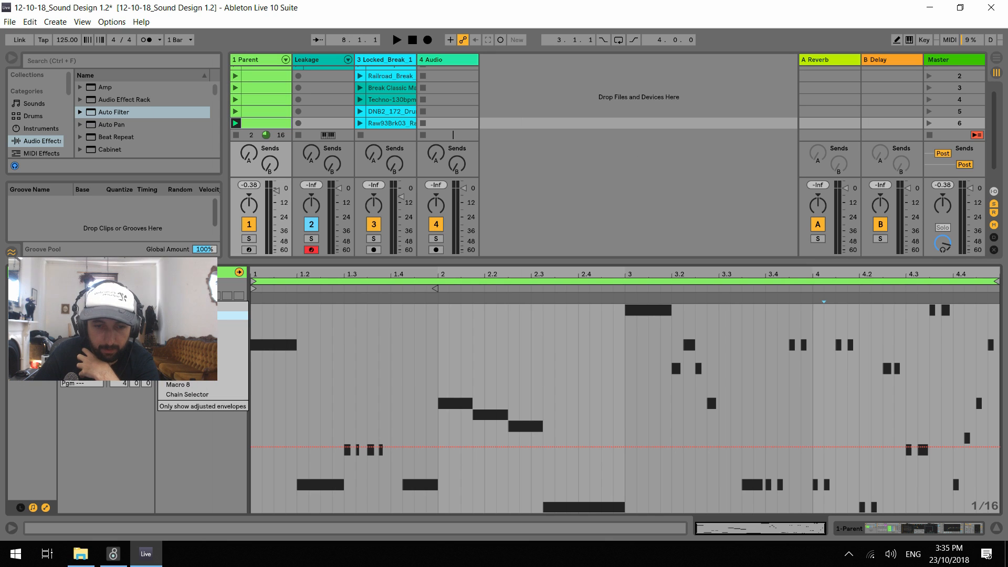
click(206, 397)
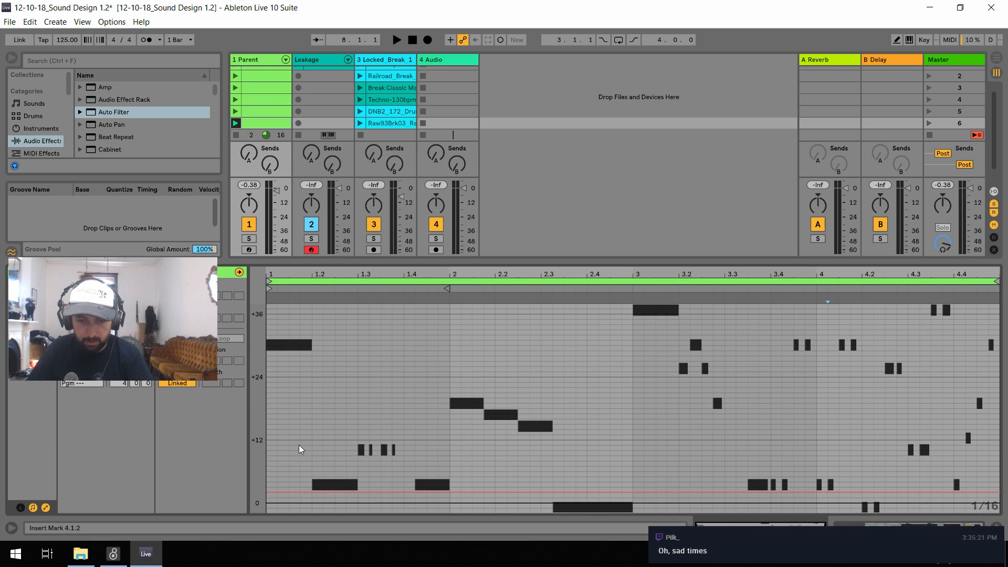
Set the Ups rack's Chain Selector macro to 0 and reopen the sixth Parent clip on that macro's envelope
key(b)
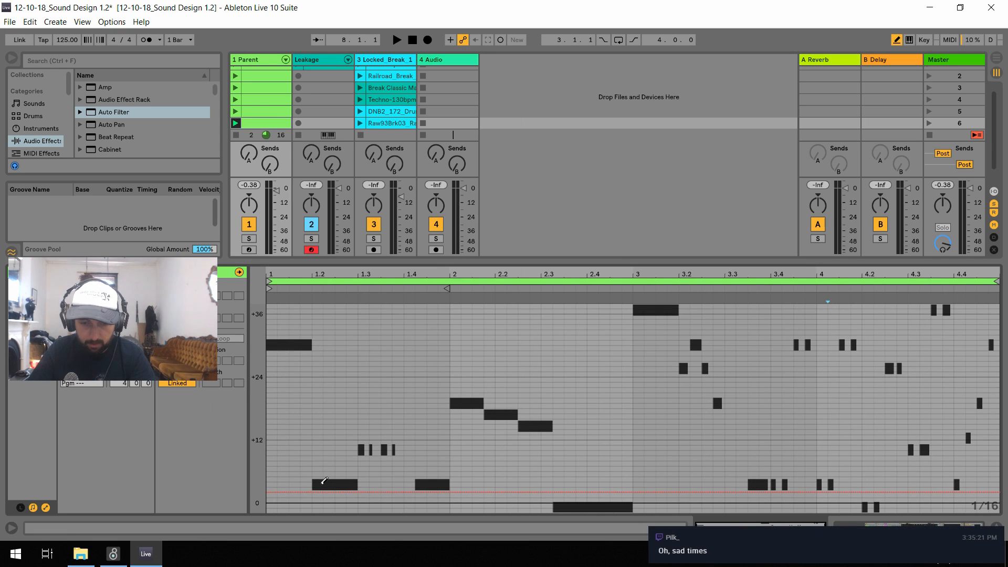
key(b)
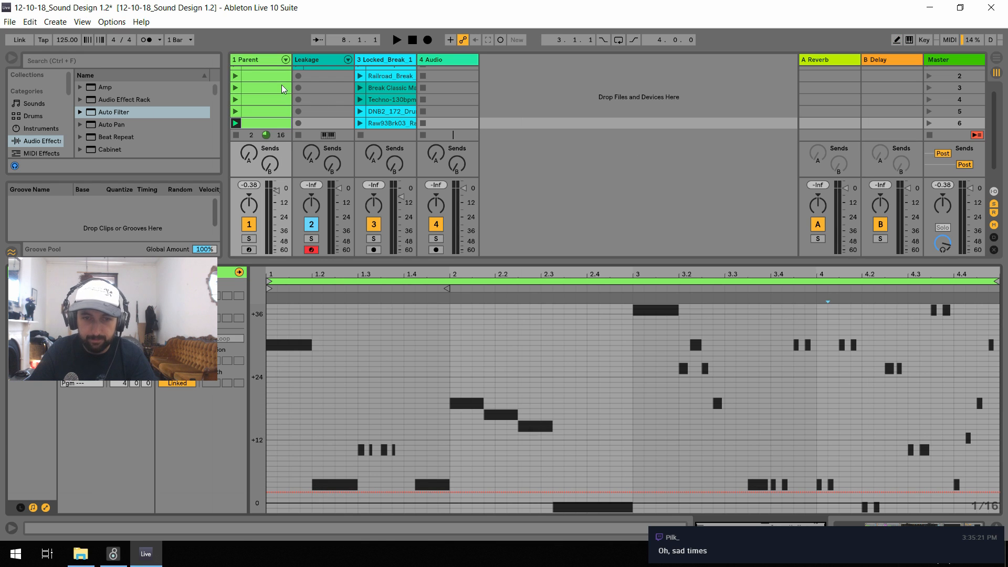
click(255, 64)
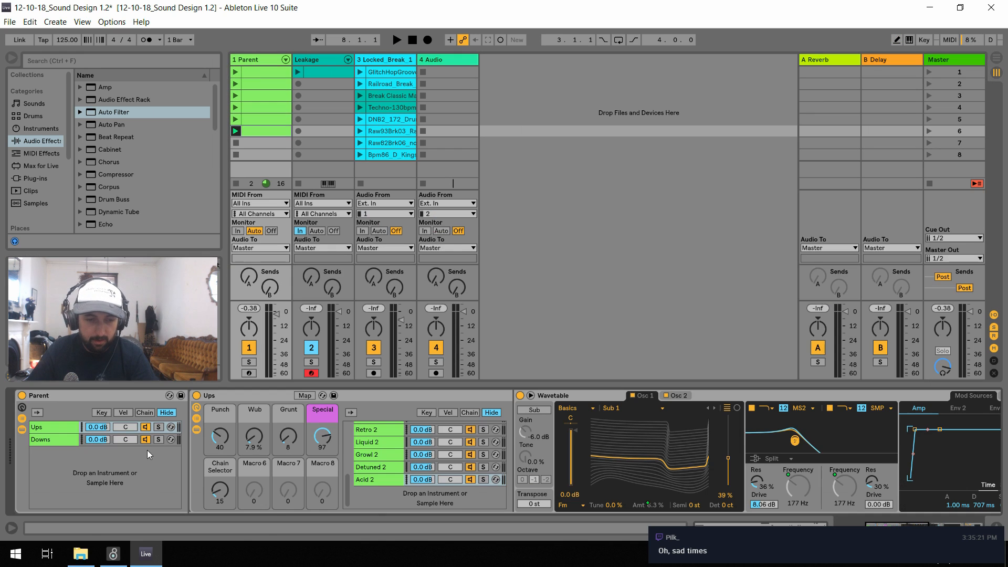
click(256, 131)
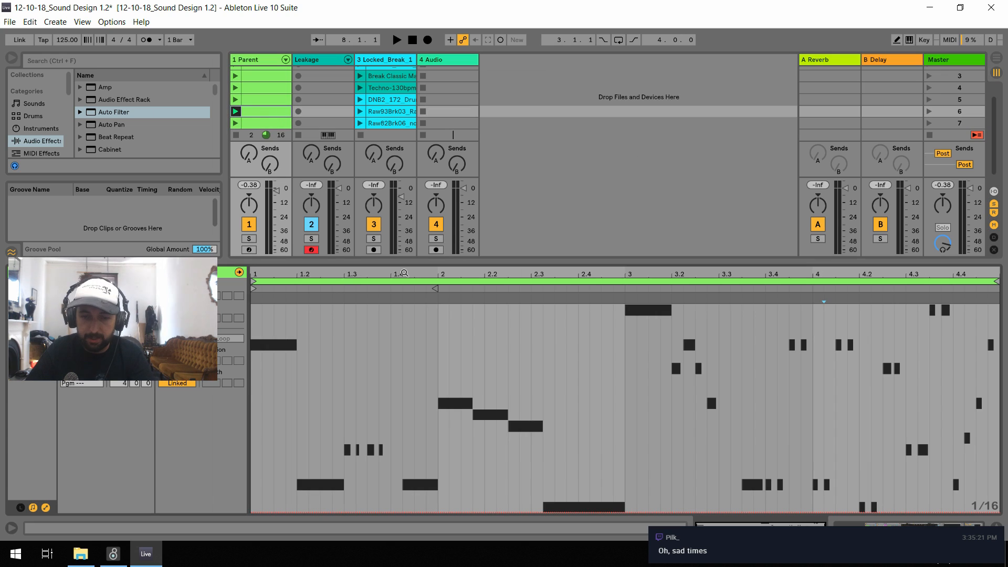
Draw a low Chain Selector envelope step from 1.2 to 1.3 on a 1/4 grid, undoing the finer trial steps
key(b)
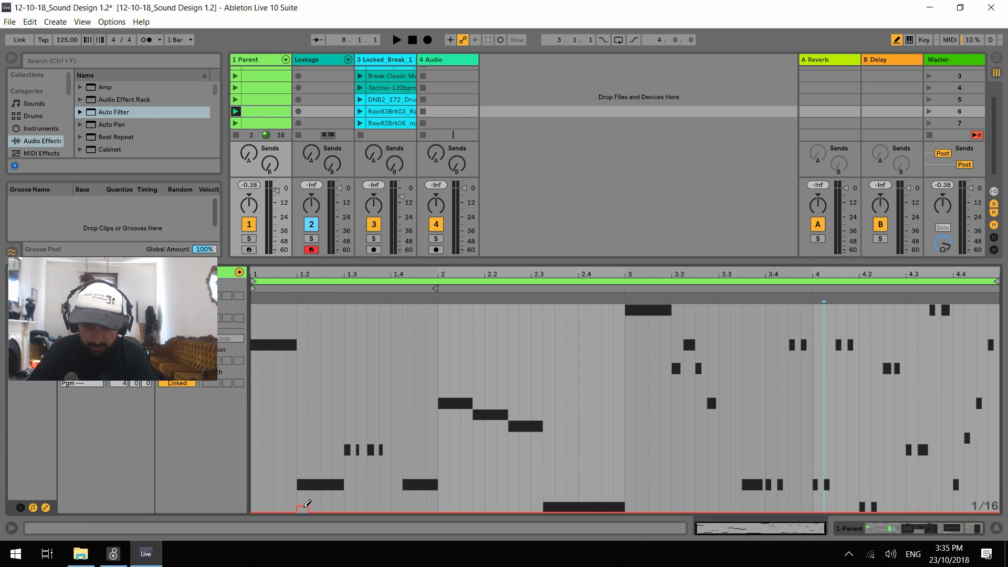
mouse_move(307, 505)
mouse_down()
mouse_move(347, 506)
mouse_move(306, 510)
mouse_up()
key(ctrl+z)
key(ctrl+z)
click(304, 511)
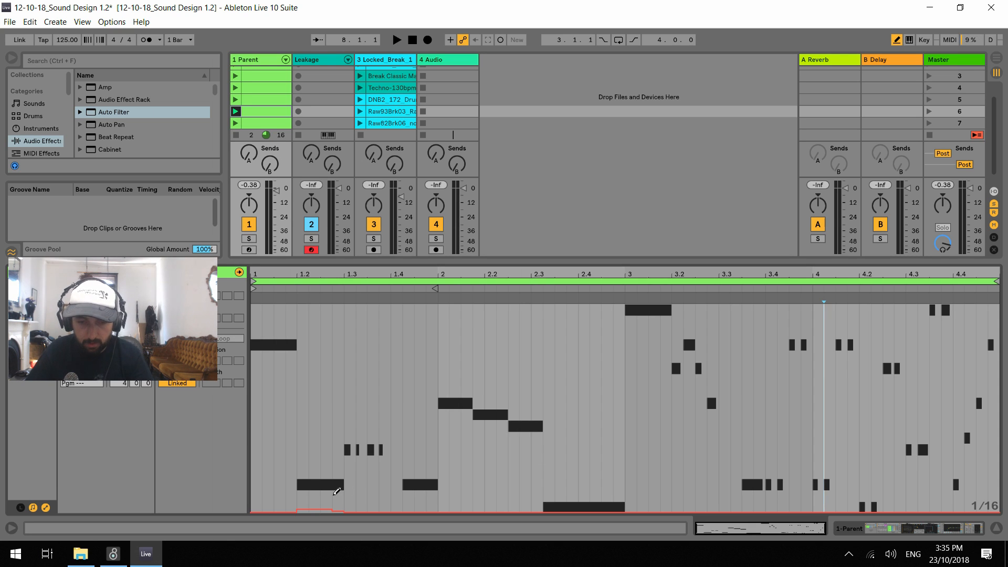
key(ctrl+1)
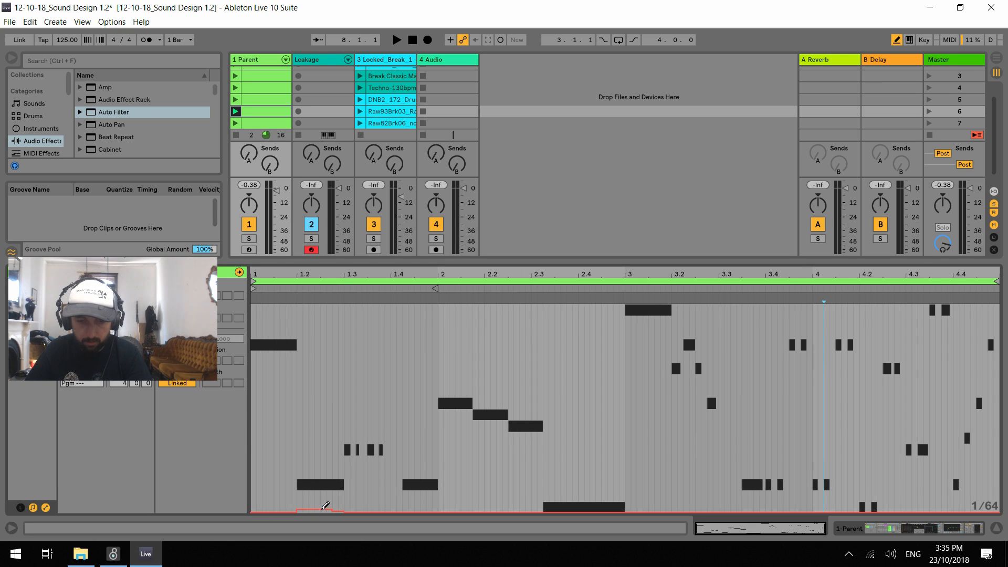
key(ctrl+2)
click(320, 508)
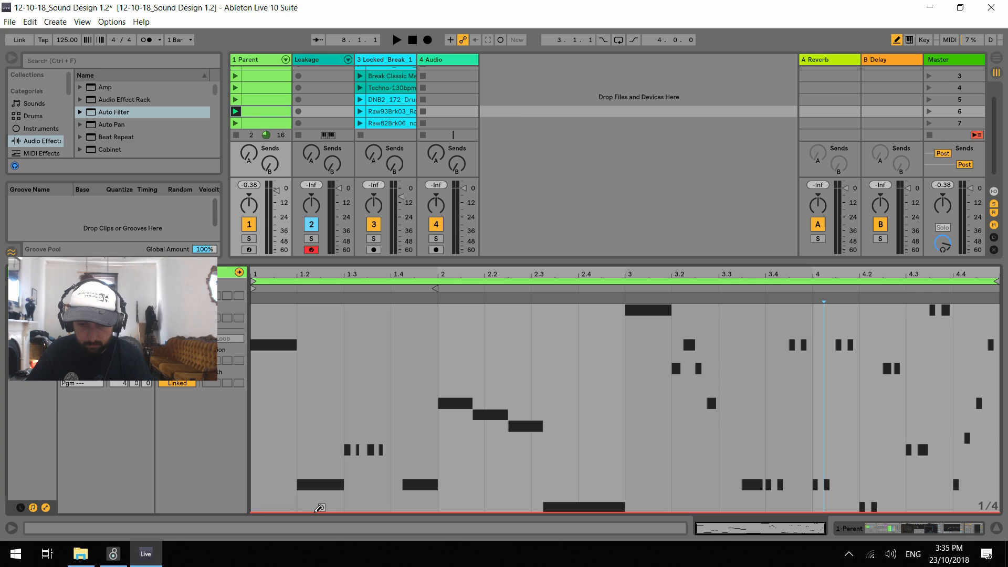
click(319, 508)
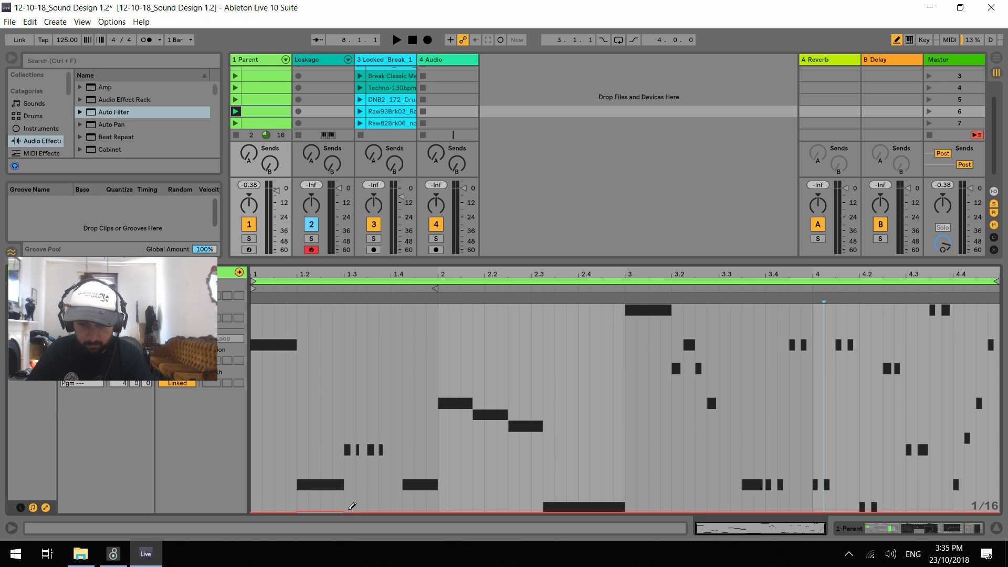
Draw gradually rising Chain Selector envelope steps on 1/8 and 1/16 grids from 1.3 to 3.3, reaching about 13 at 3.2
drag(352, 506, 587, 490)
key(ctrl+2)
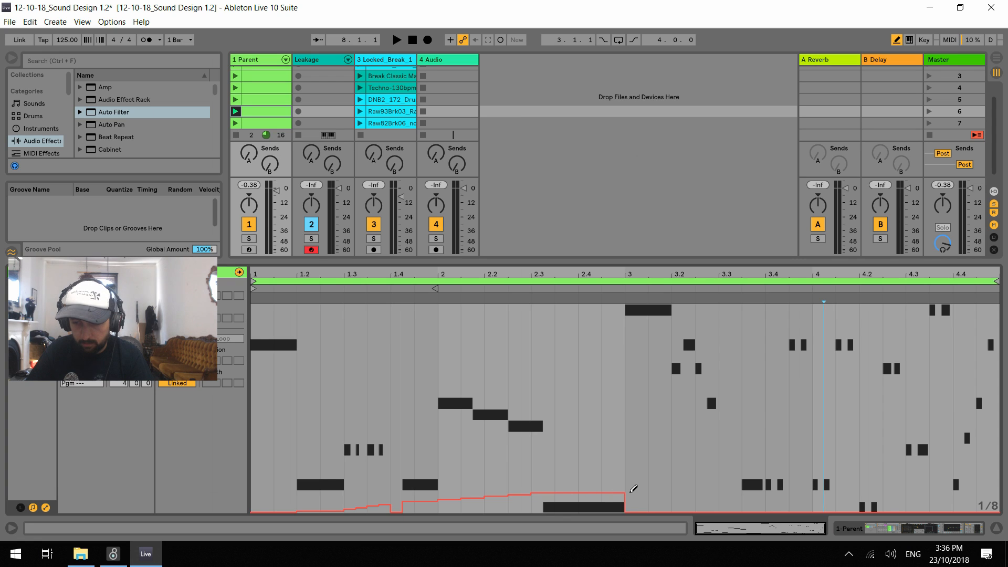
click(662, 490)
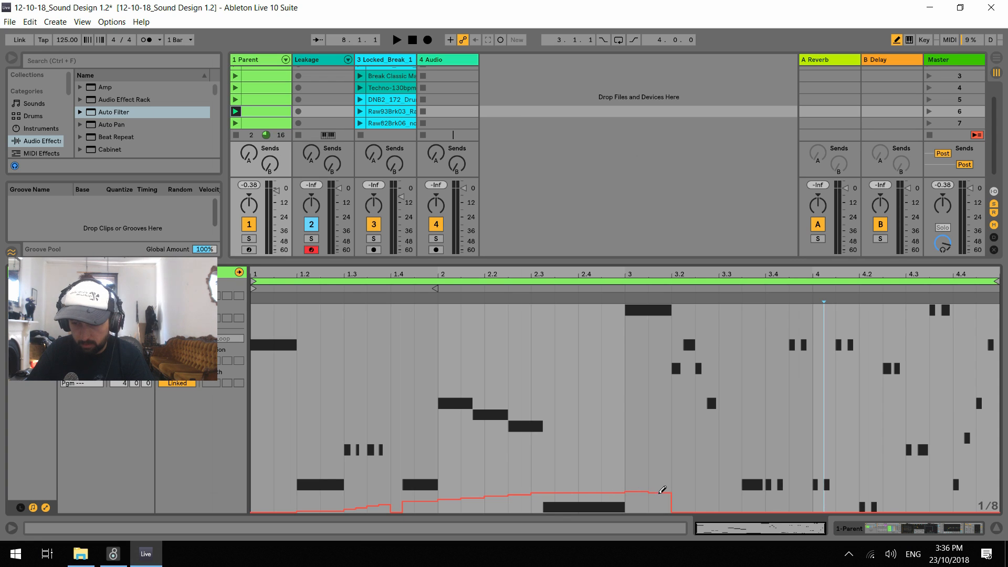
key(ctrl+1)
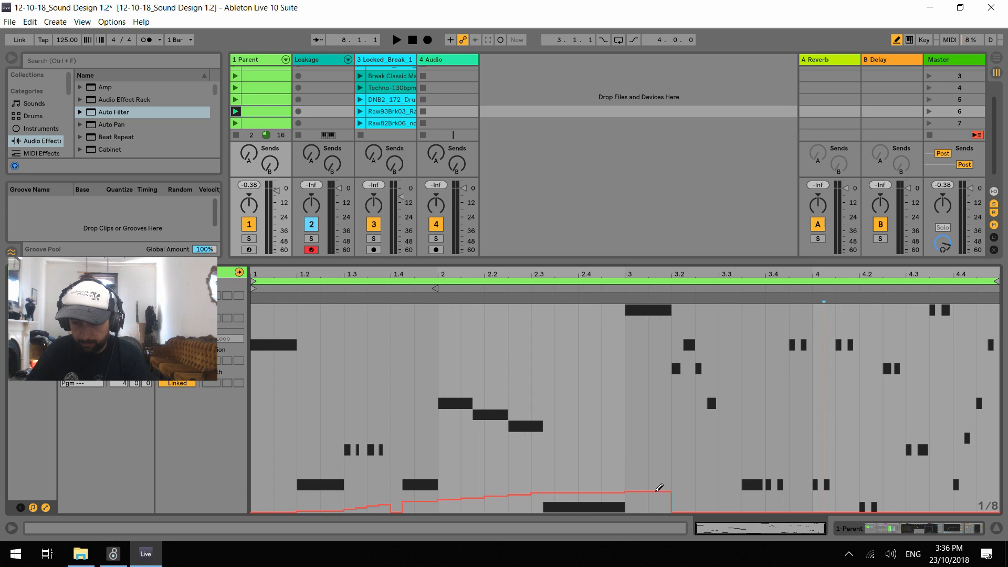
key(ctrl+1)
click(681, 489)
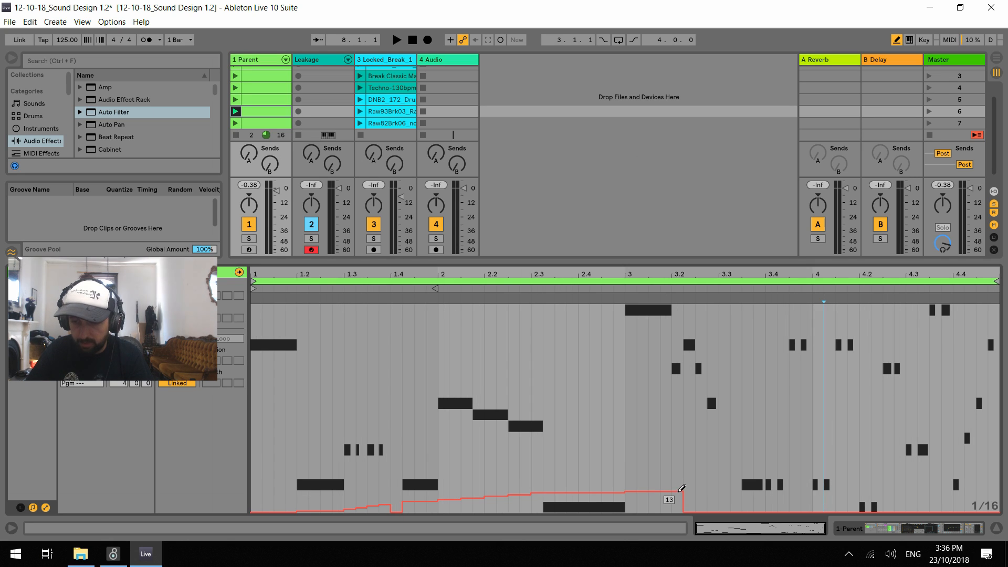
drag(685, 486, 700, 491)
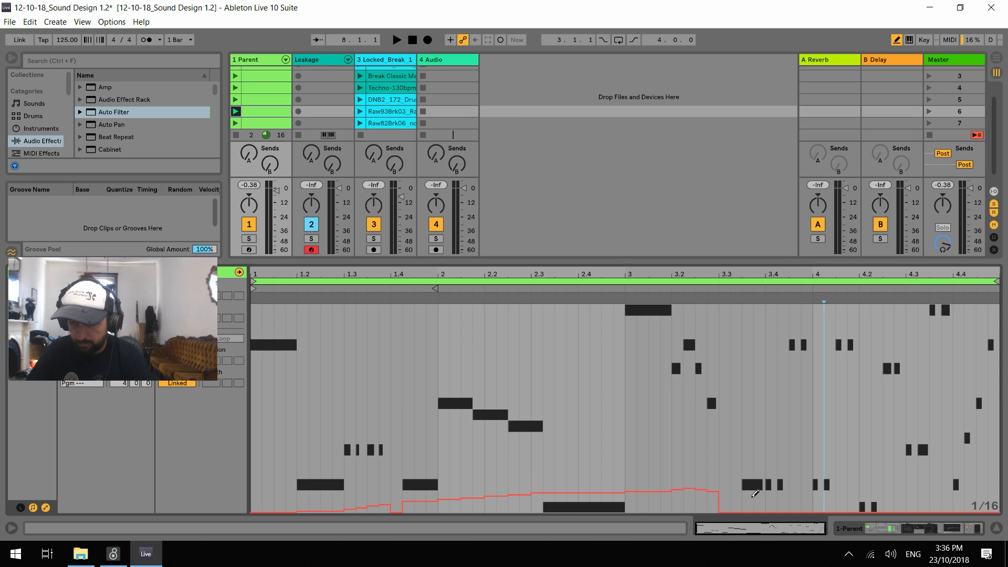
Draw uneven, low 1/16 Chain Selector envelope steps from the note group after 3.3 to the end of the clip
click(755, 495)
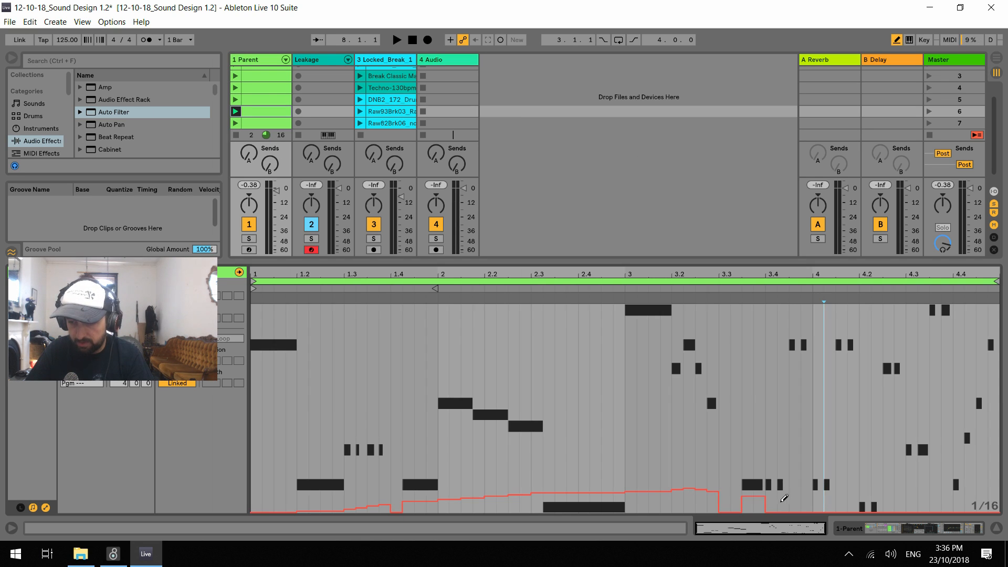
mouse_move(775, 494)
mouse_down()
mouse_move(796, 495)
mouse_move(796, 508)
mouse_up()
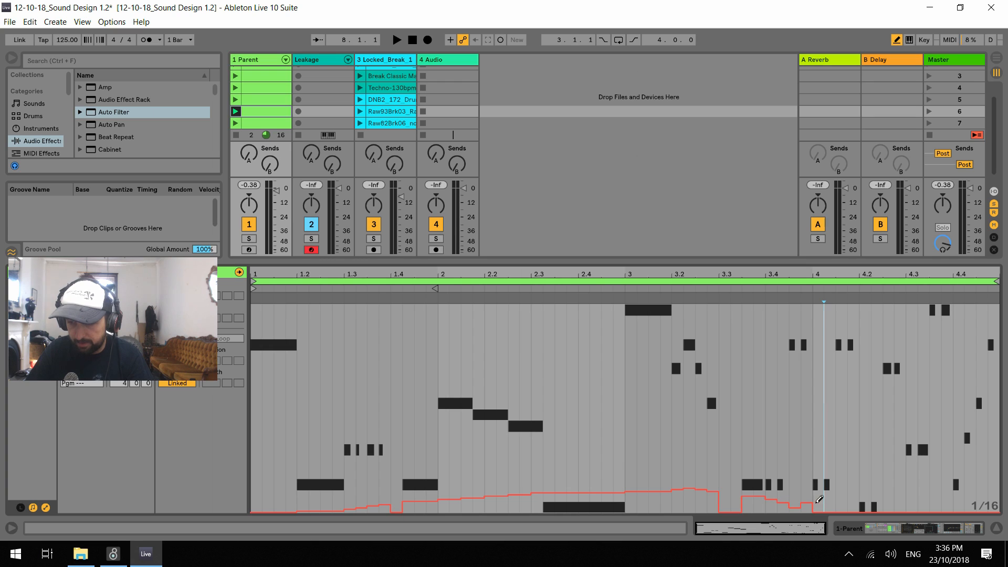
click(827, 507)
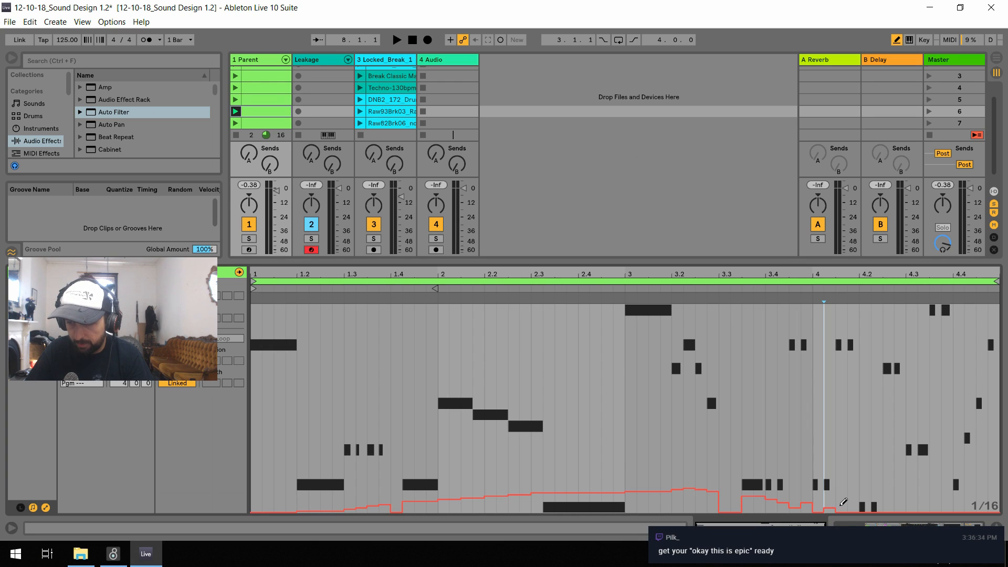
mouse_move(843, 503)
mouse_down()
mouse_move(927, 493)
mouse_move(951, 505)
mouse_move(982, 494)
mouse_up()
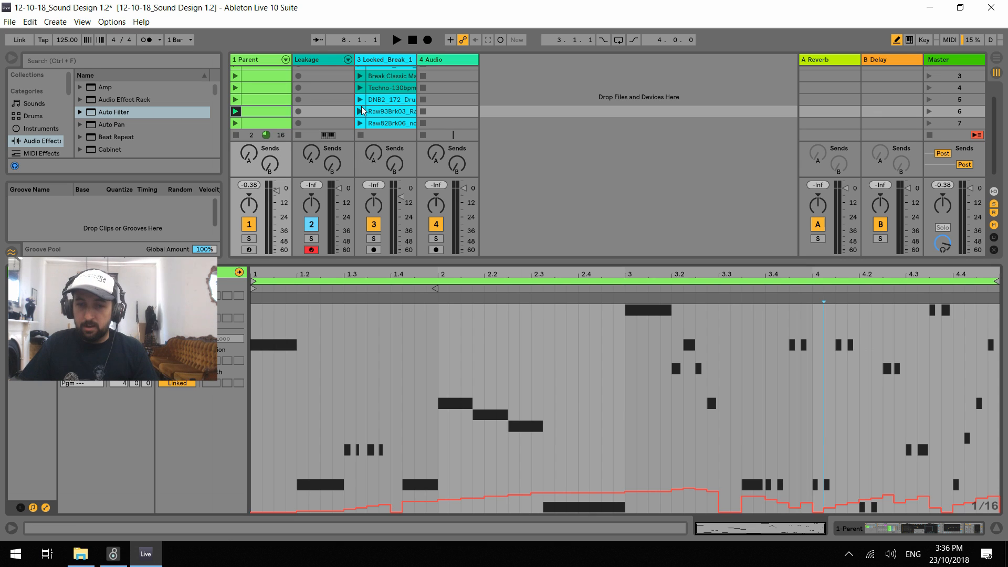
Play the Break Classic drum clip with the bass and audition the Ups rack's Grunt, Wub and Punch macros
scroll(362, 103, up, 2)
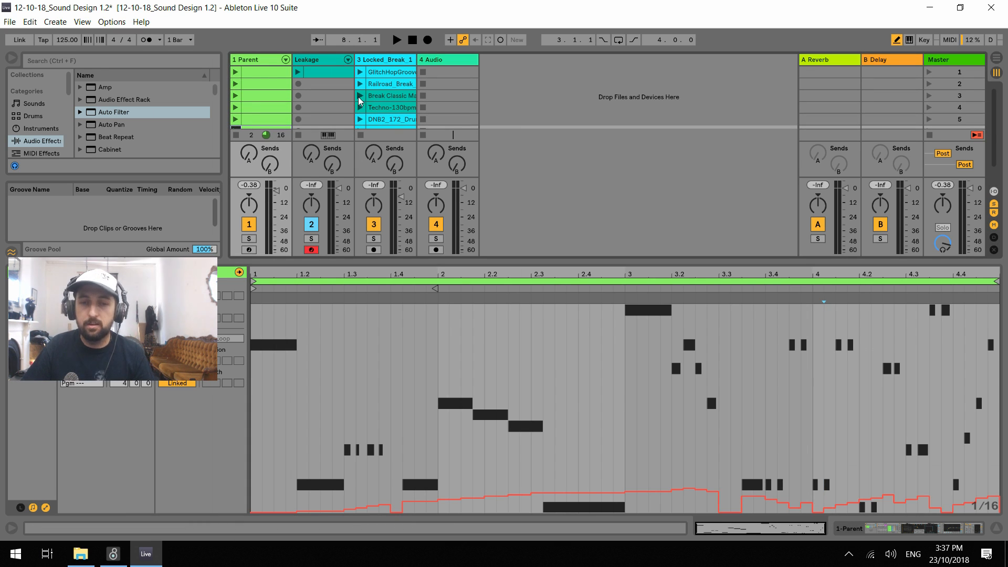
click(360, 97)
double_click(259, 59)
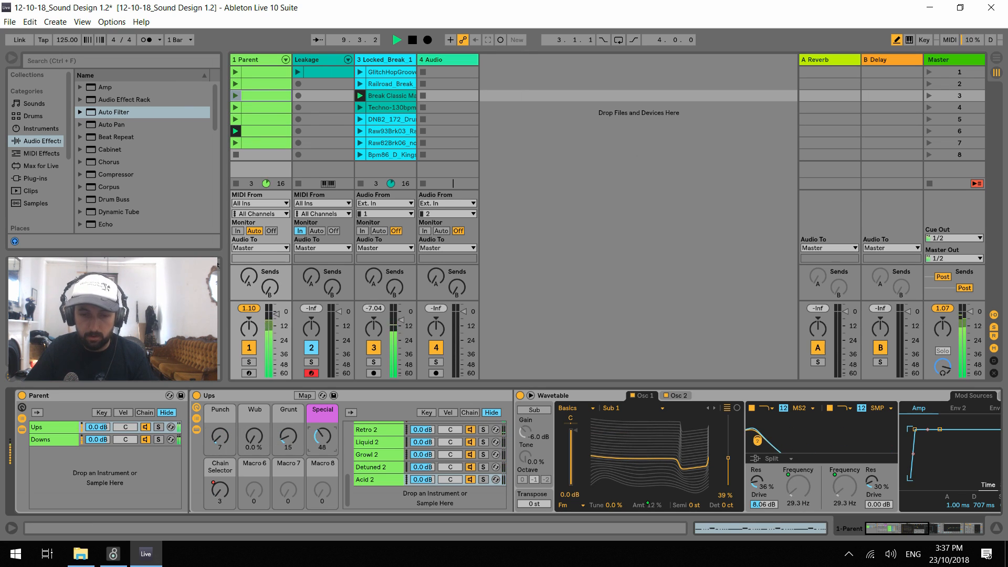
drag(287, 441, 287, 407)
drag(255, 438, 254, 473)
drag(220, 438, 221, 405)
Try the Bpm86_D_Kings drum loop, raise the tempo to 155, and switch to the DNB2_172 drum clip
click(361, 154)
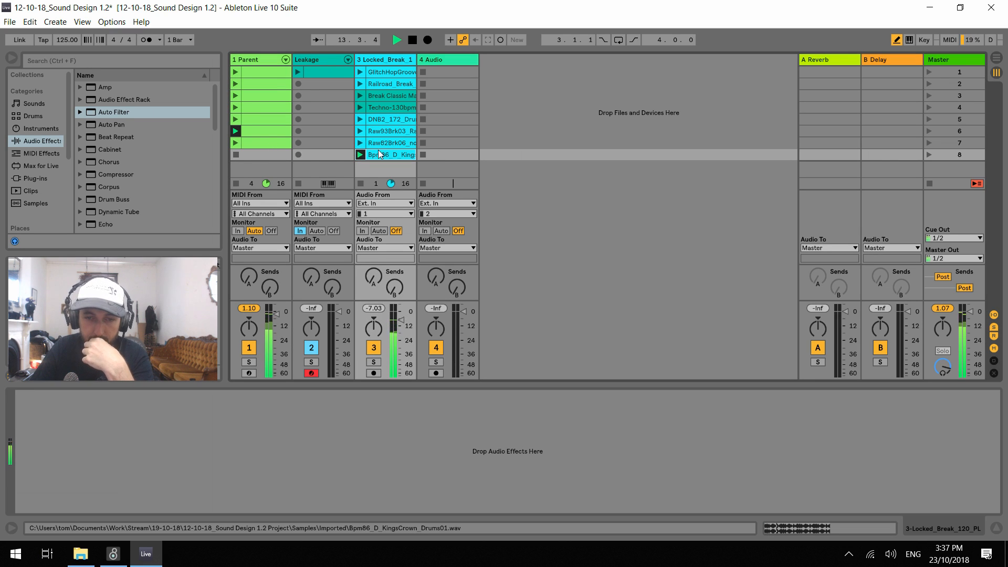
click(379, 153)
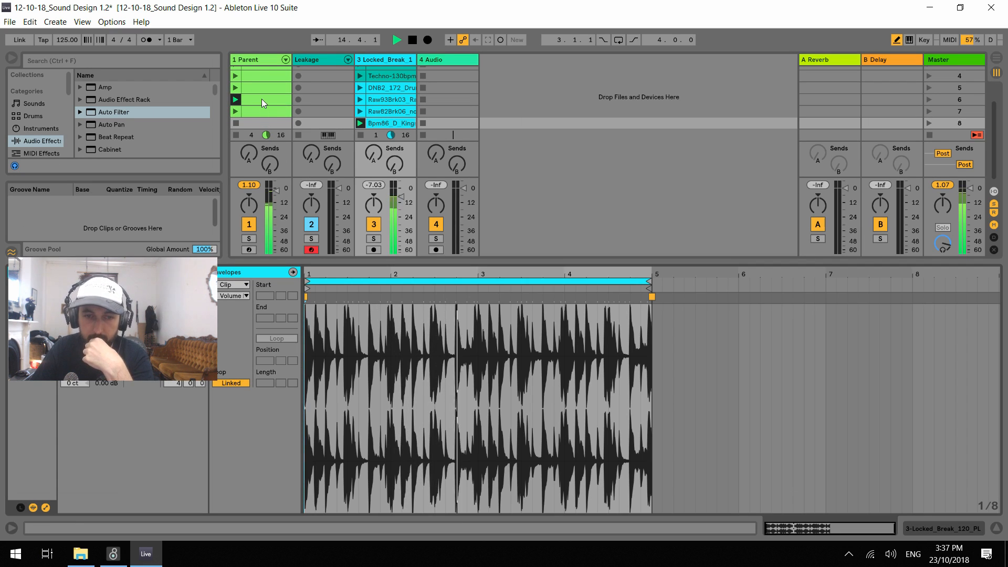
drag(67, 40, 67, 29)
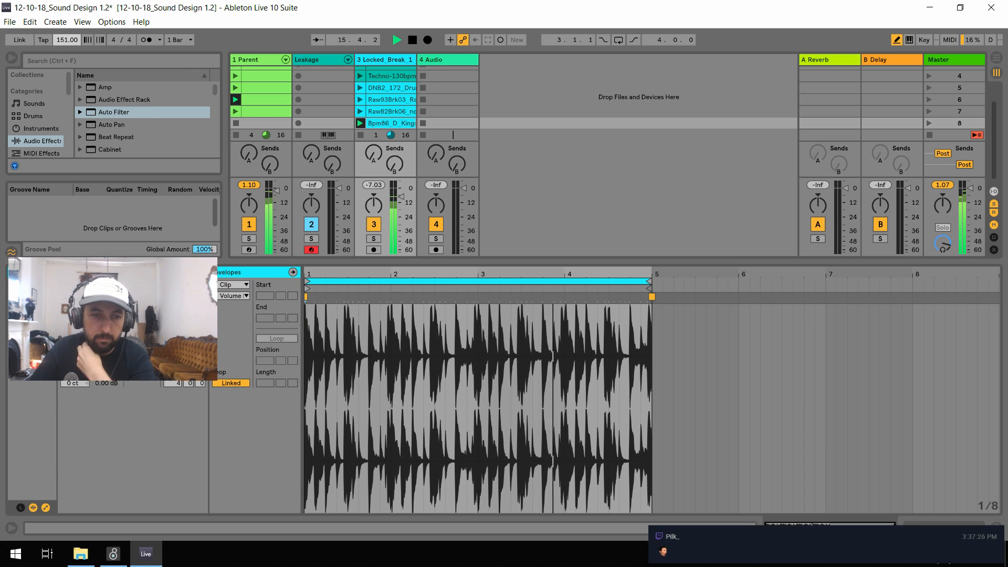
click(361, 88)
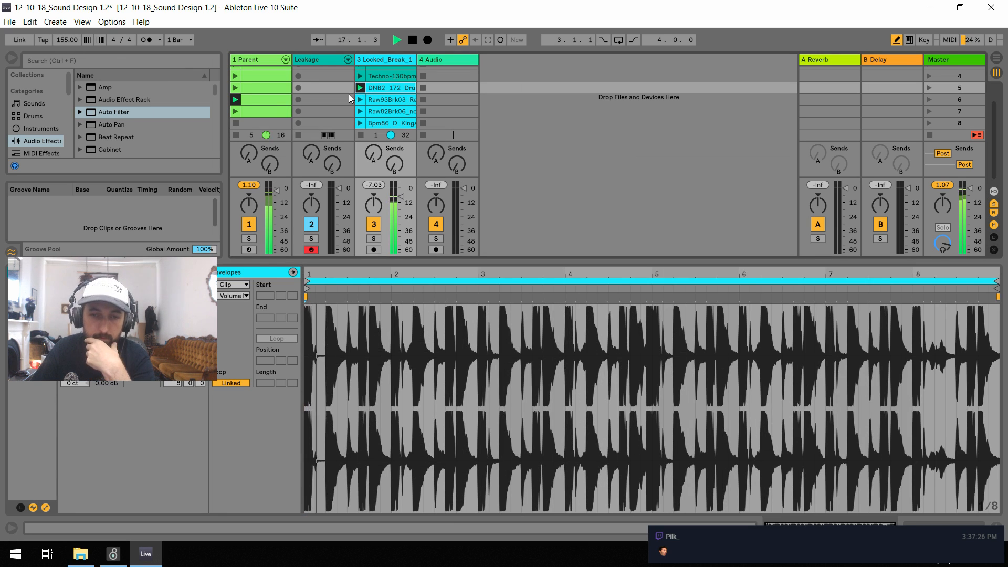
Show the Parent track's devices and adjust the Ups rack macros to Wub 44%, Grunt 13 and Punch 127
click(251, 63)
mouse_move(271, 444)
mouse_down()
mouse_move(271, 428)
mouse_move(273, 446)
mouse_up()
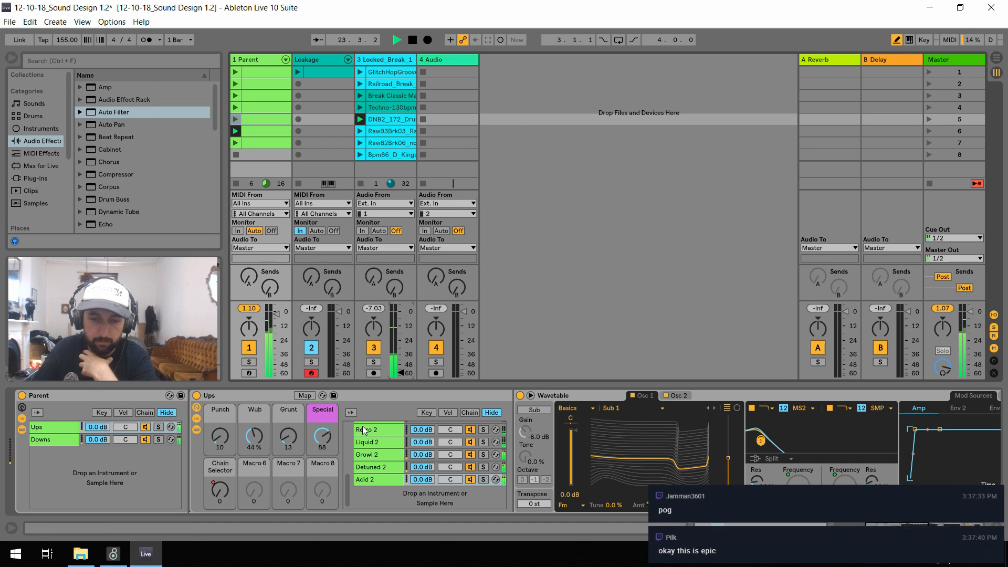
drag(220, 437, 220, 375)
Set the tempo to 120, check playback briefly, stop it, and save the Live set
click(66, 44)
key(space)
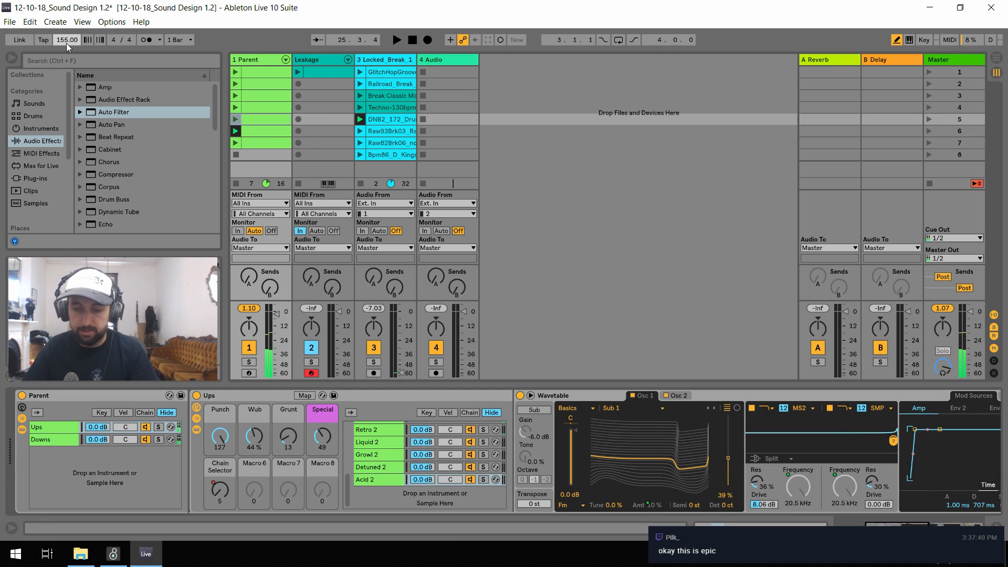
key(space)
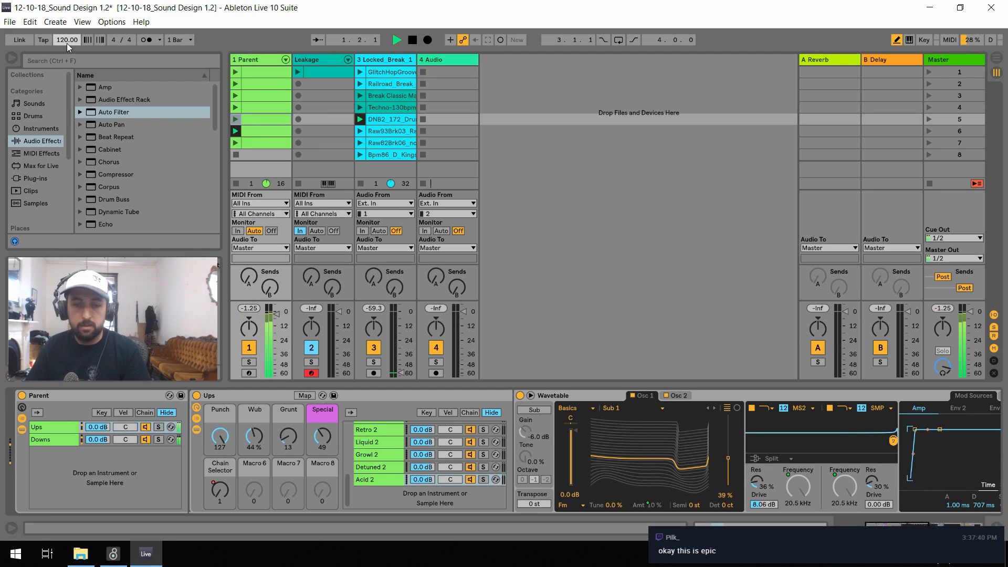
key(space)
key(ctrl+s)
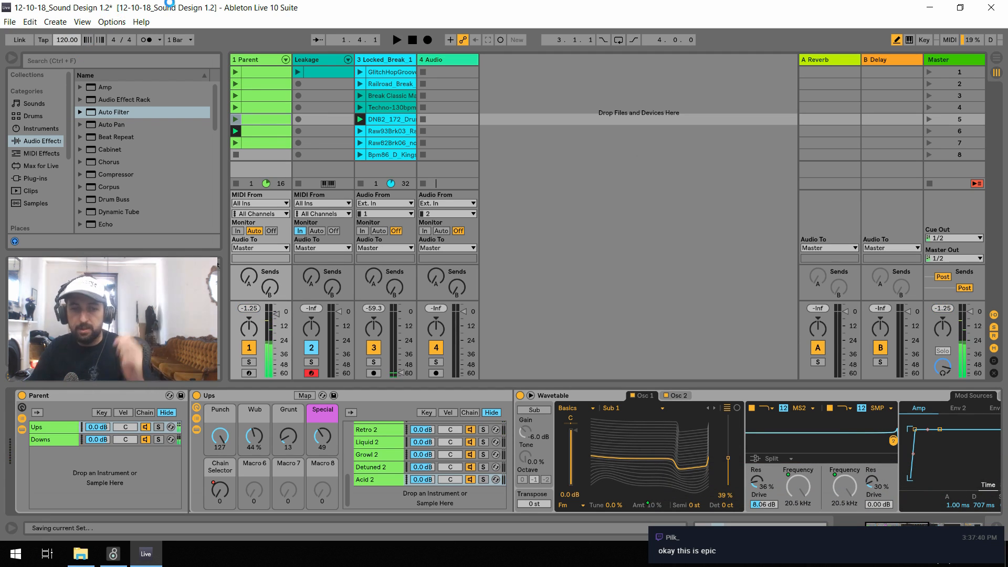
Copy the sixth Parent clip into the Leakage track's sixth slot and show the Leakage track's devices
click(267, 131)
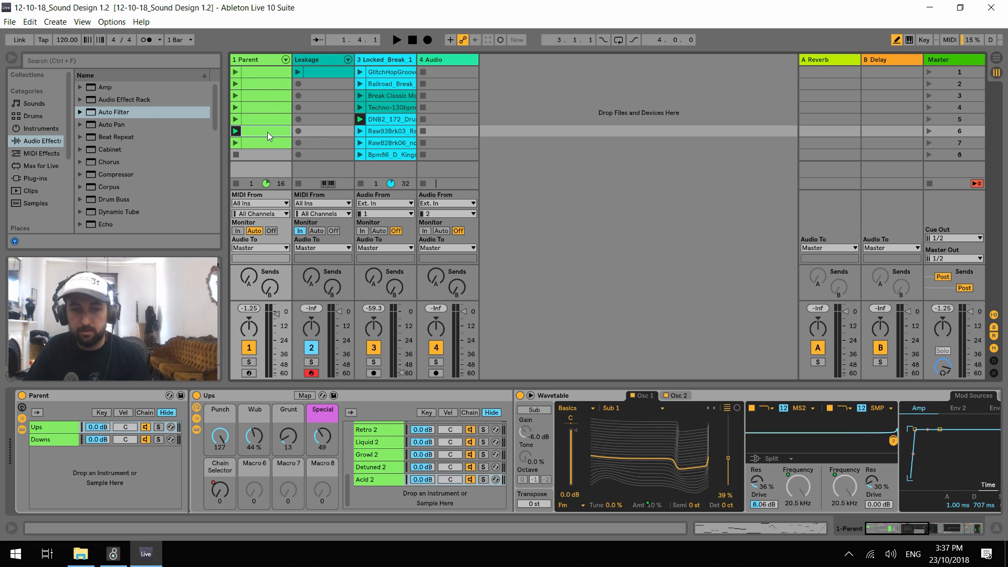
drag(267, 132, 329, 133)
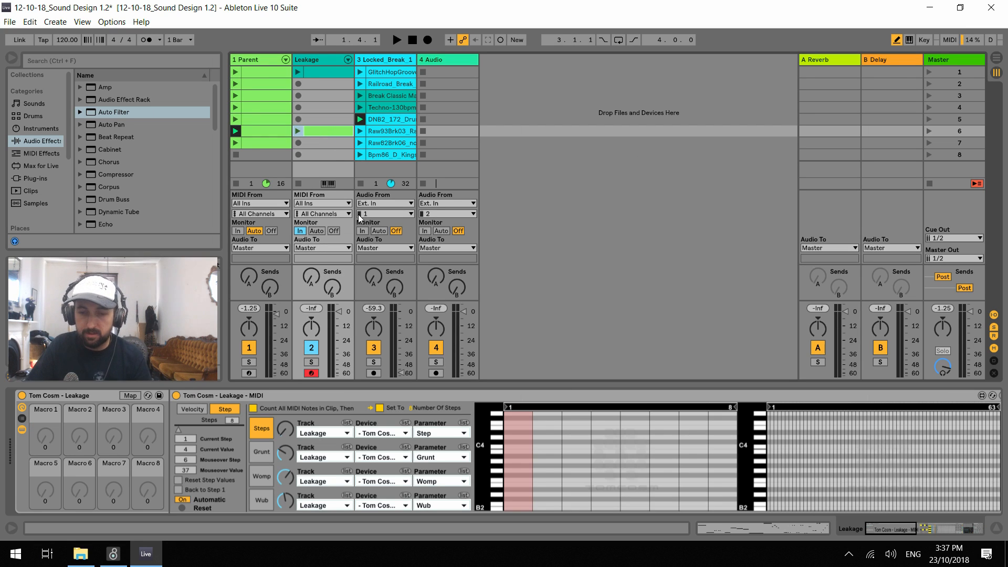
double_click(318, 57)
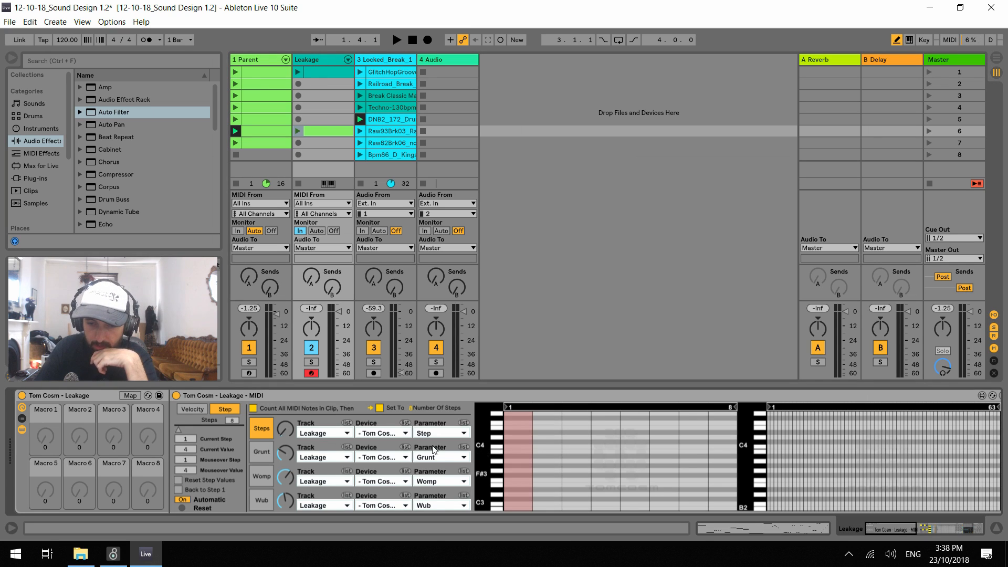
Fold the Leakage - MIDI device and select all 128 chains in the Leakage - Synths rack
double_click(257, 397)
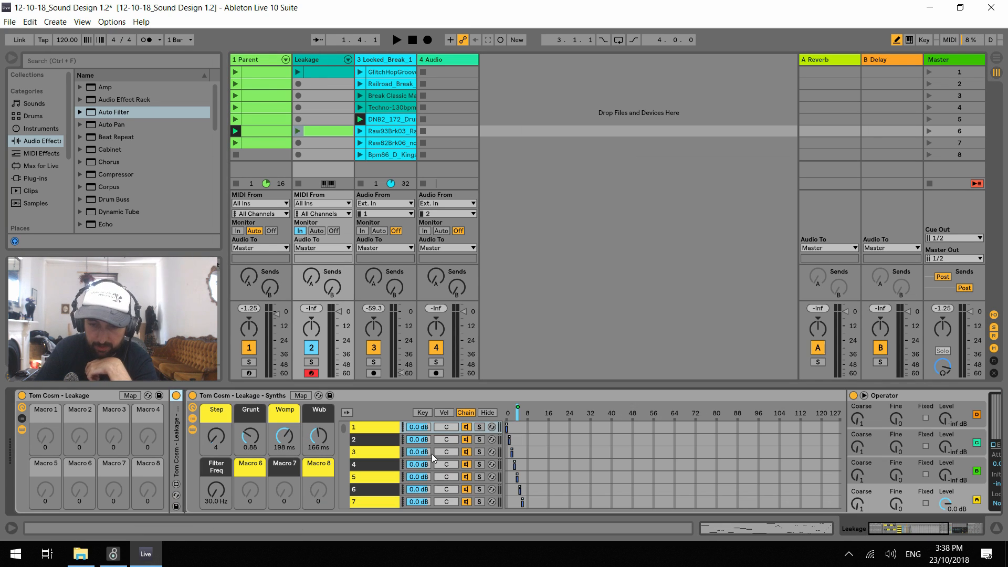
click(377, 430)
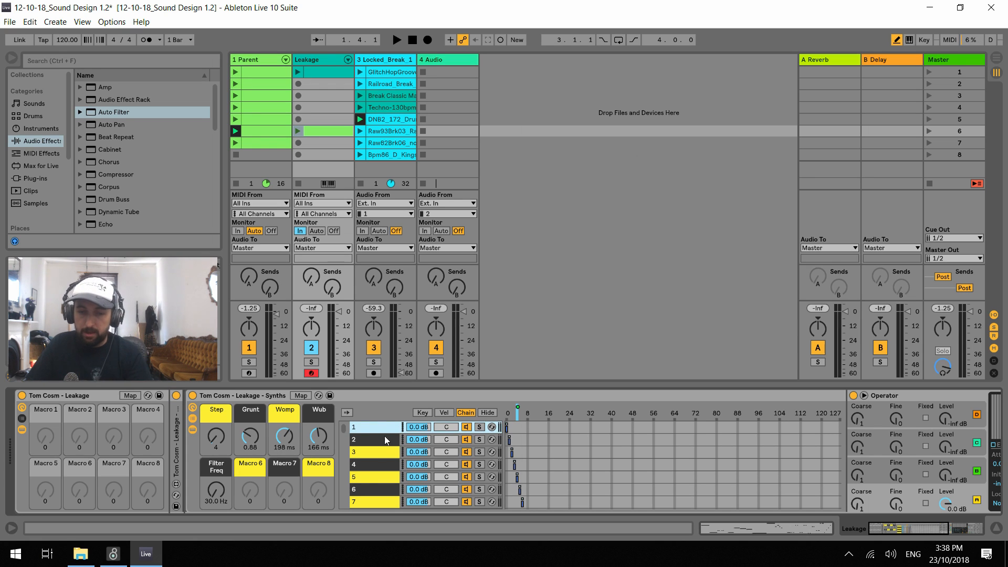
scroll(364, 471, down, 5)
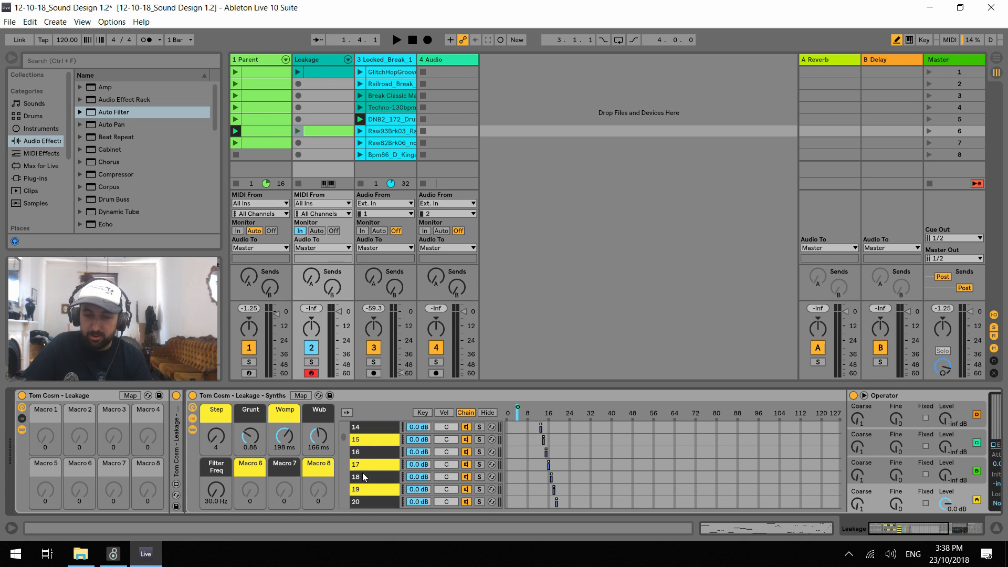
scroll(342, 442, down, 1)
drag(341, 443, 364, 492)
shift+click(367, 482)
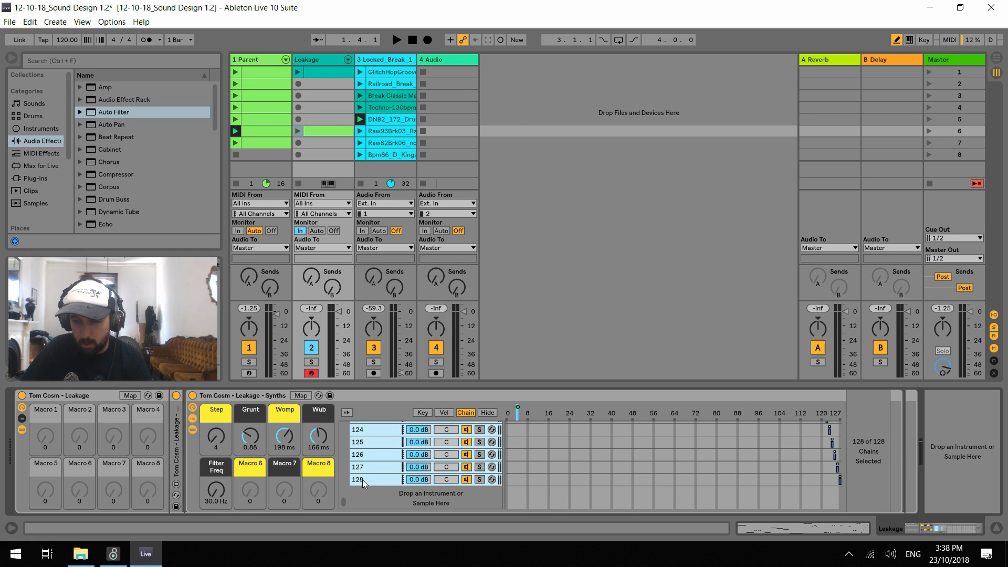
Duplicate the Leakage track and delete the copy's clips in the first and sixth slots
click(320, 57)
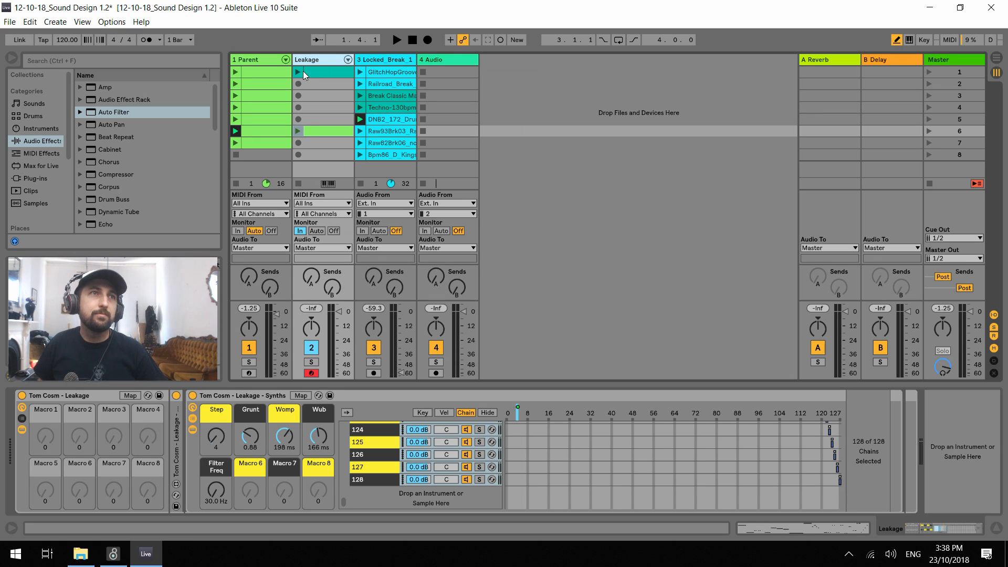
key(ctrl+d)
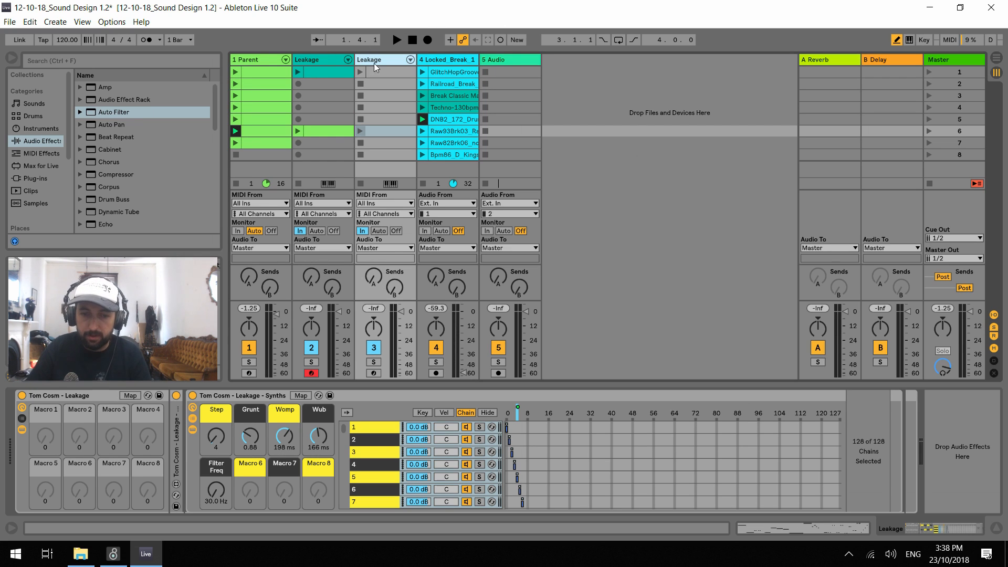
click(366, 96)
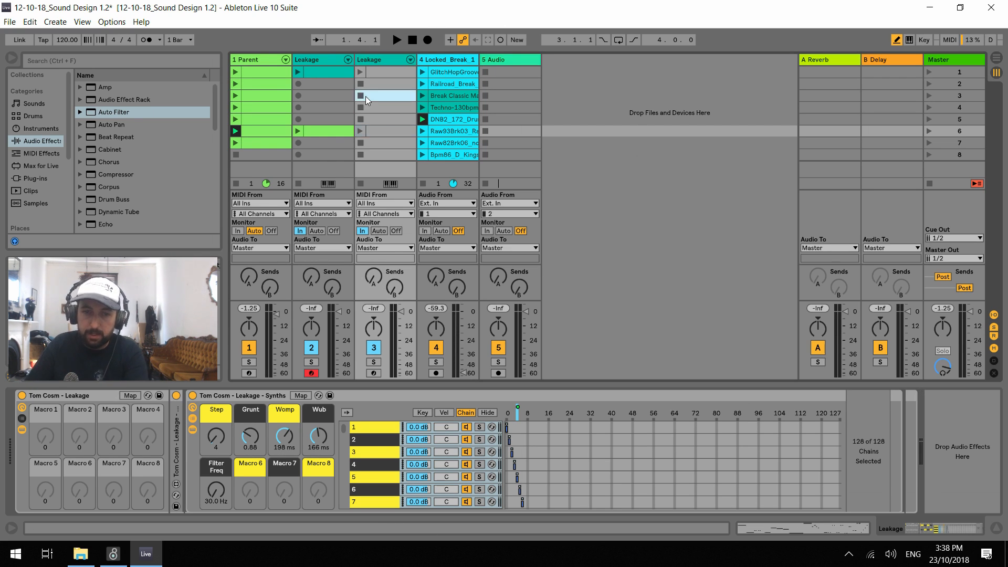
click(376, 72)
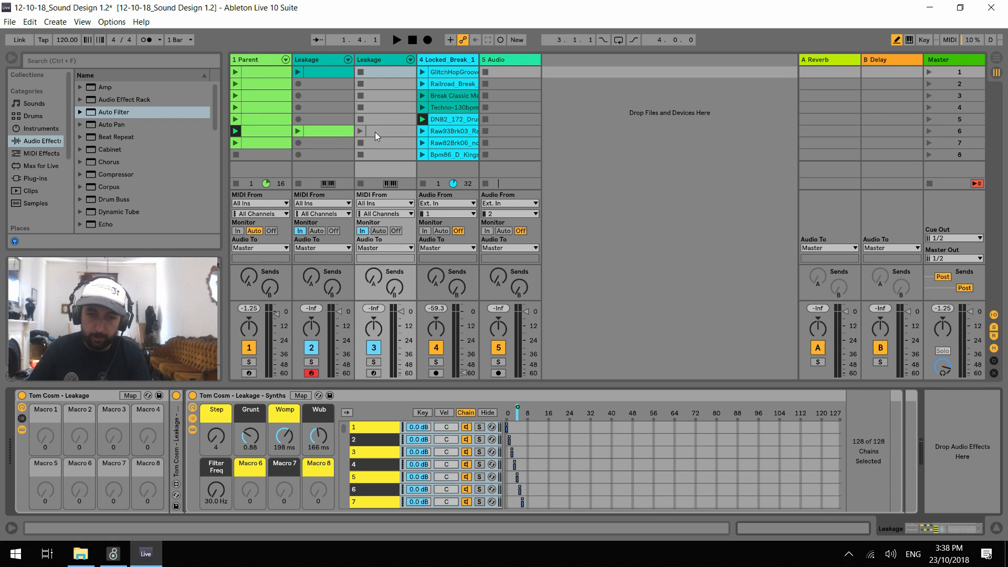
click(385, 116)
click(393, 131)
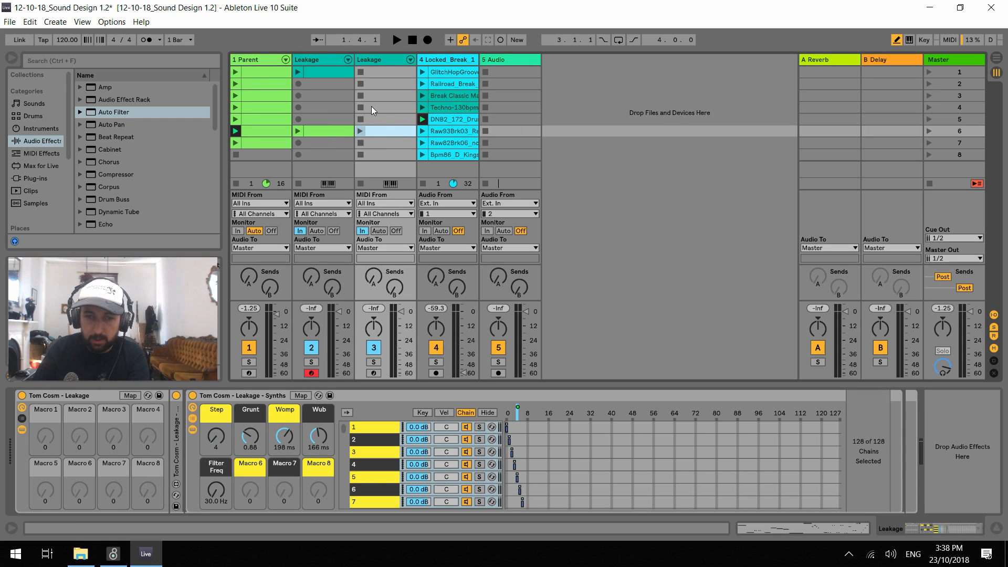
Rename the duplicated Leakage track as Leakage Old
click(383, 60)
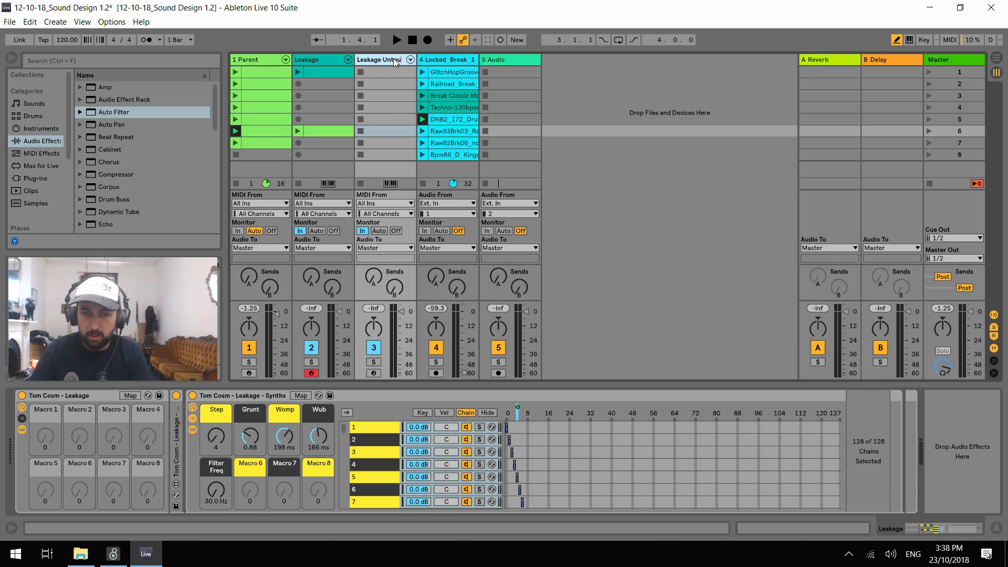
key(BackSpace)
key(BackSpace)
key(BackSpace)
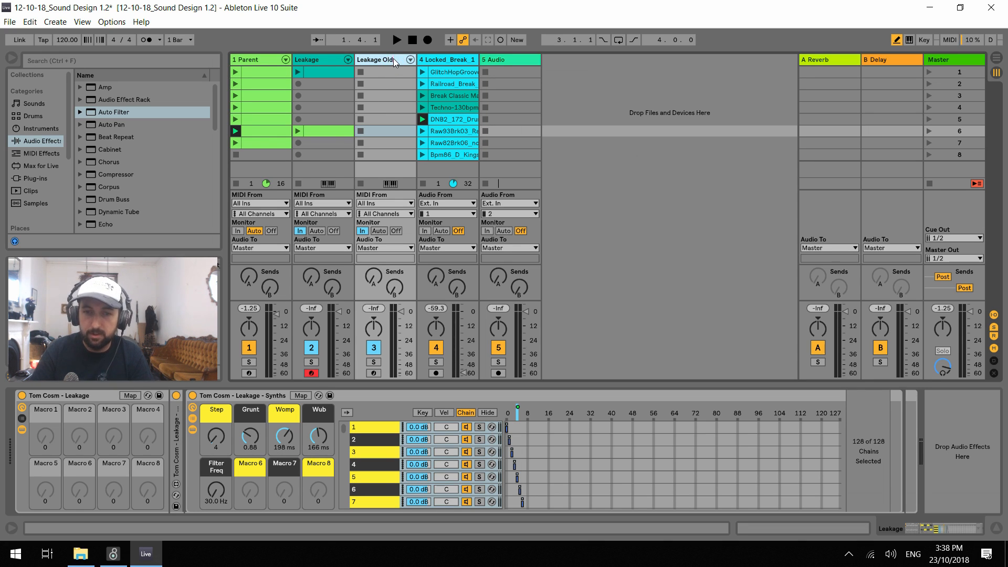
Rename the original Leakage track as Leakage New
click(320, 59)
key(ctrl+r)
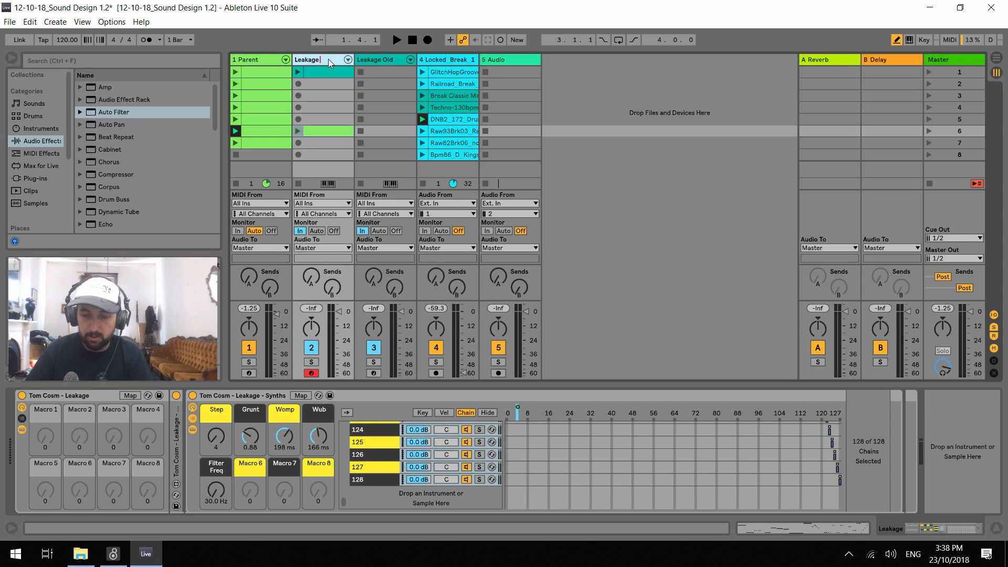
text(NEw)
key(ctrl+r)
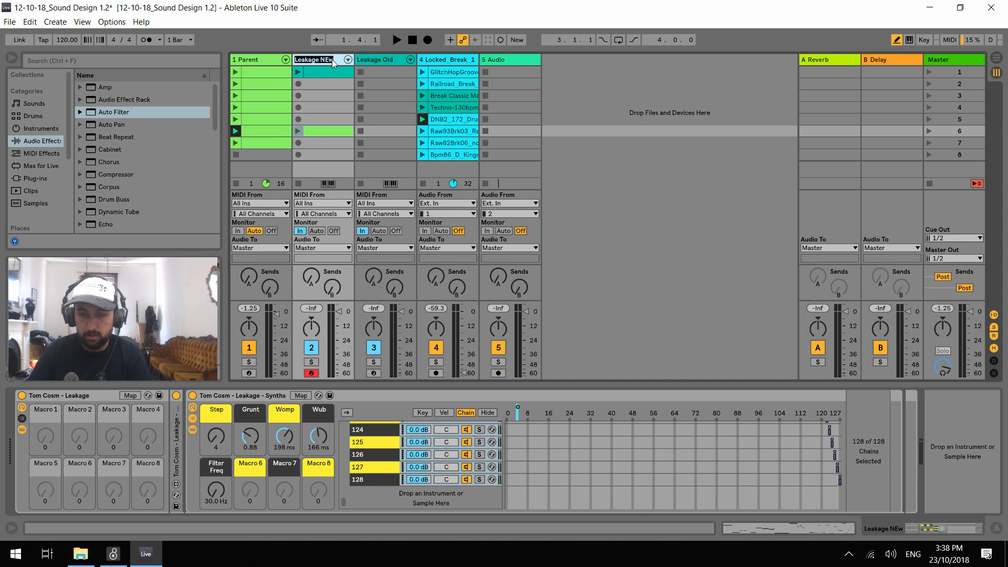
text(New)
key(ctrl+a)
text(L)
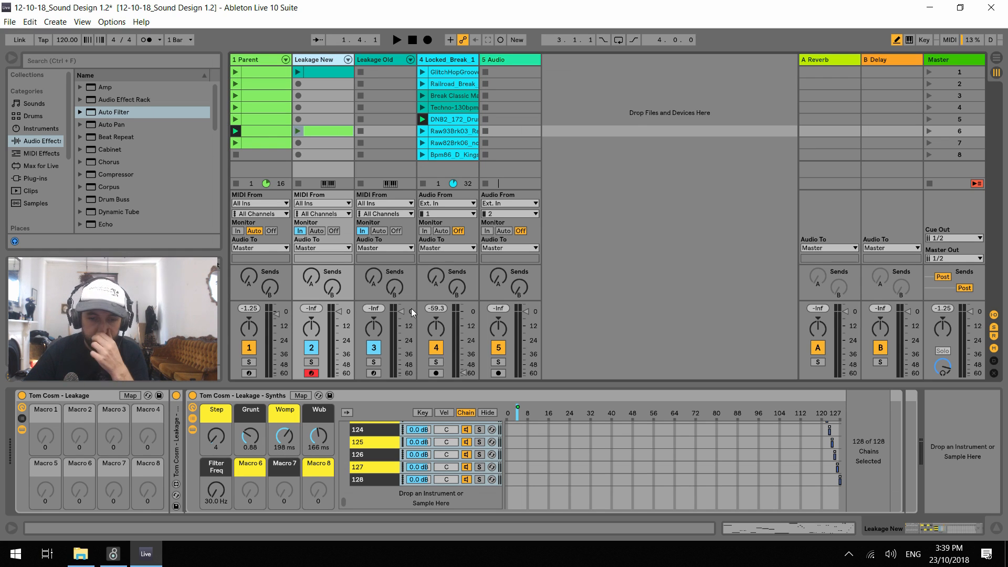
Select all chains in the Leakage New track's Leakage - Synths rack, from 1 to 128, and delete them
click(382, 480)
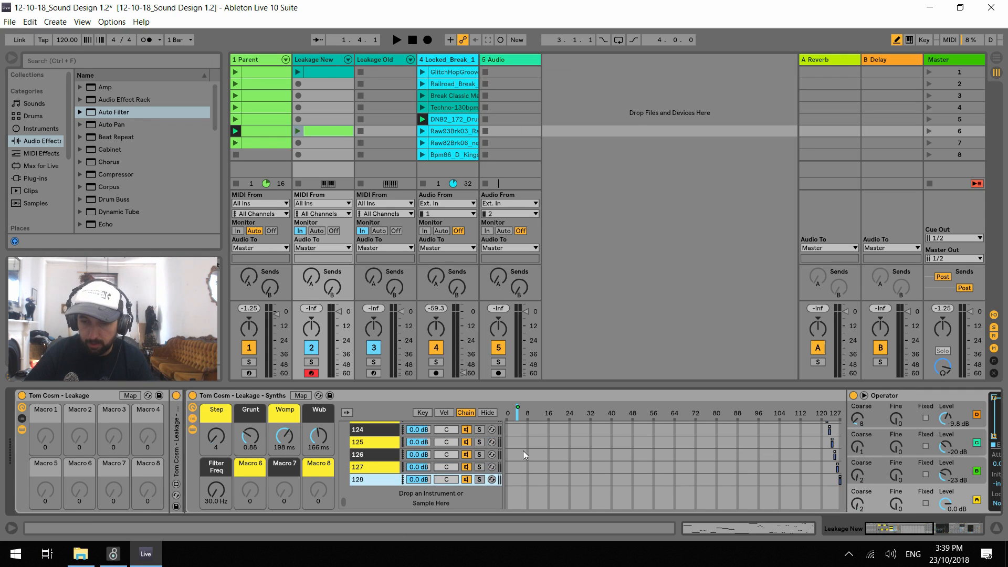
drag(343, 499, 344, 418)
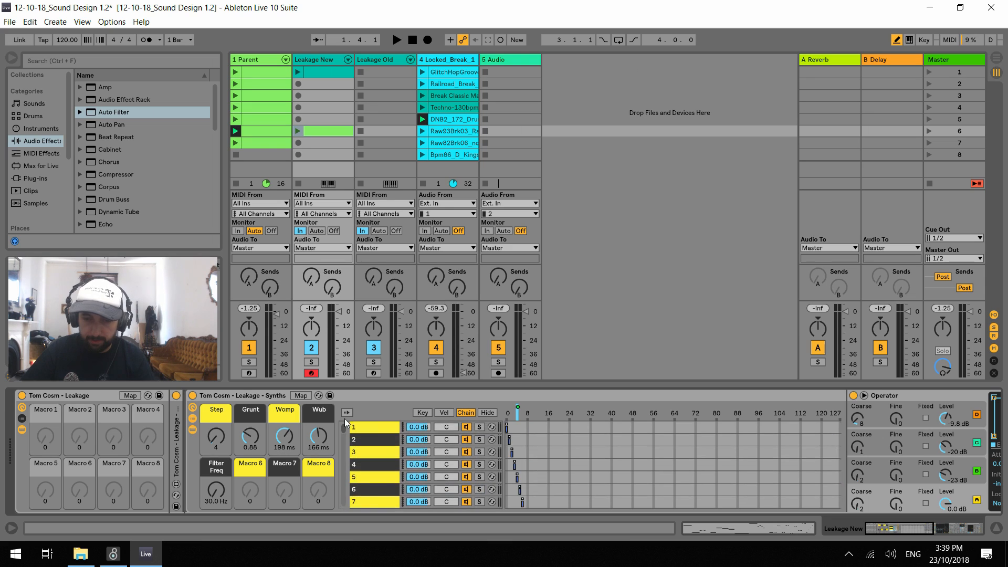
shift+click(373, 427)
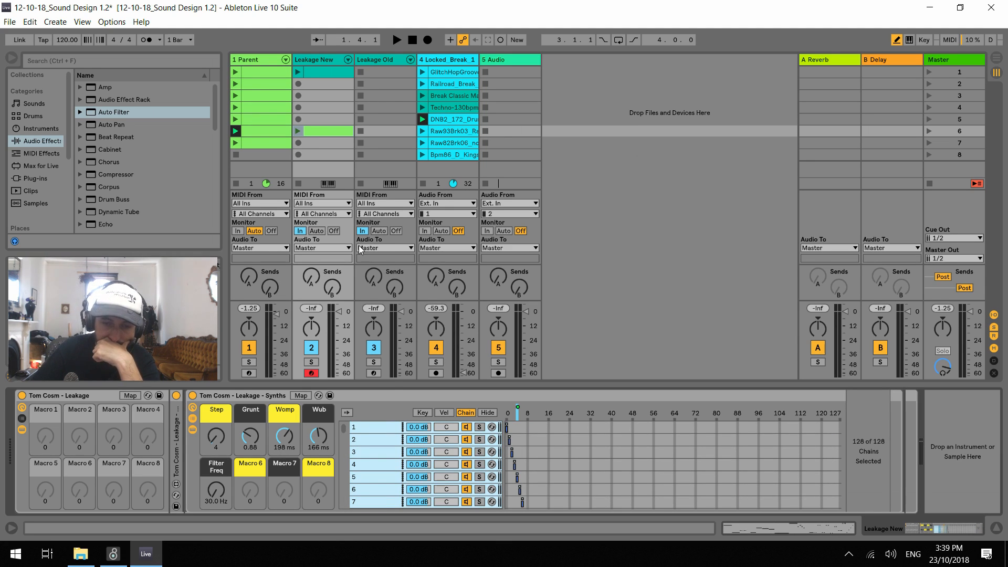
key(Delete)
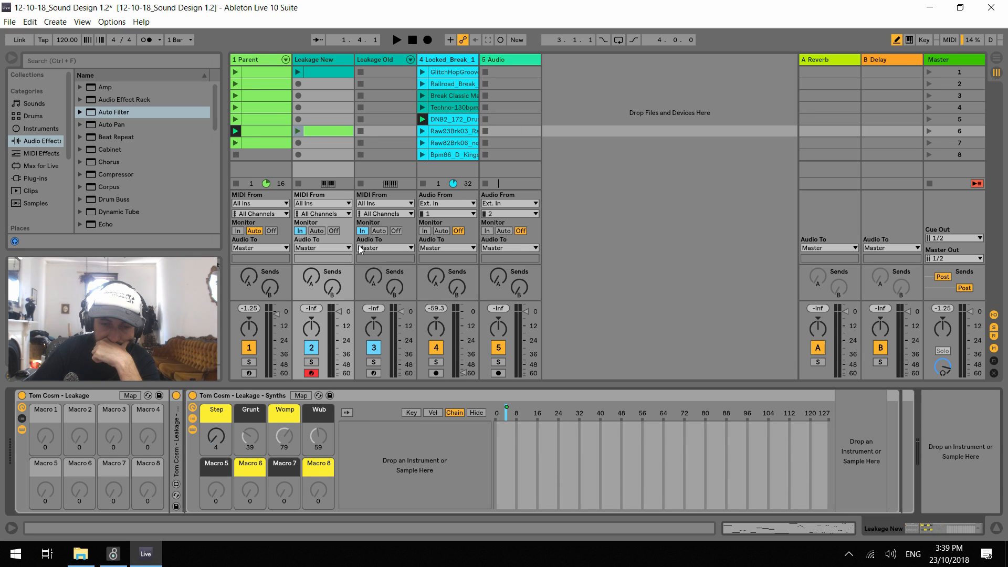
Copy the Ups rack from the Parent track and paste it over the emptied Leakage - Synths rack in Leakage New
click(257, 60)
click(230, 399)
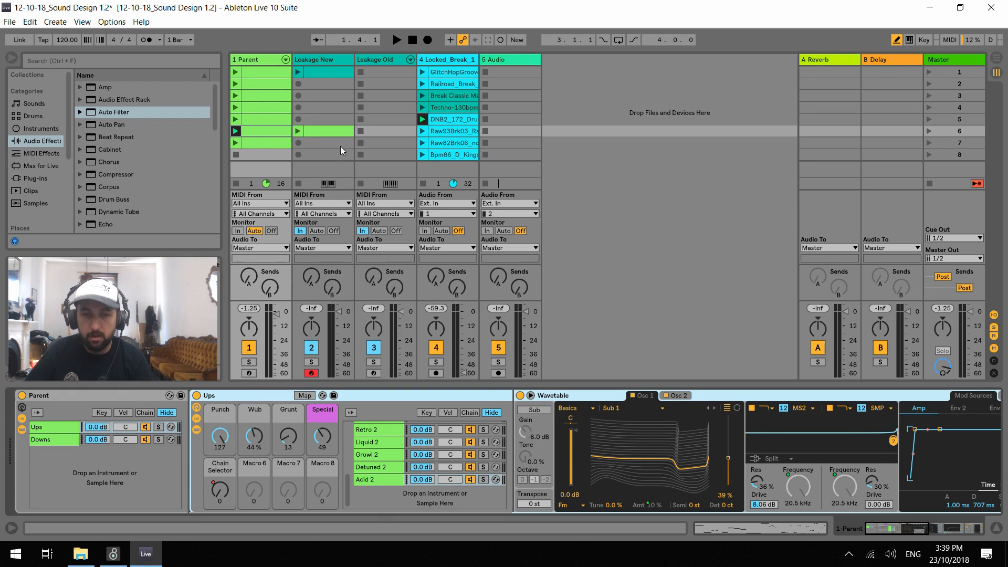
click(340, 61)
right_click(244, 395)
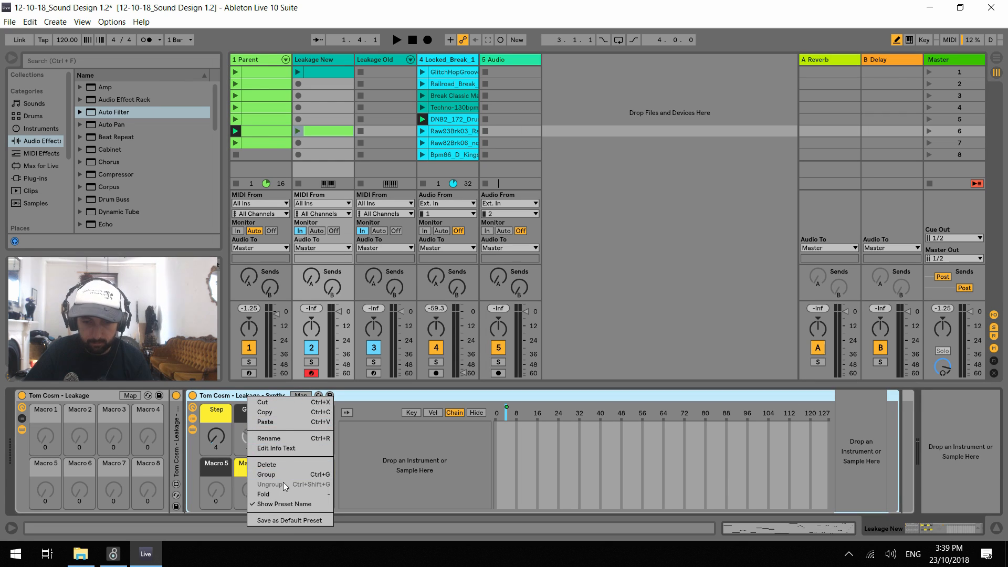
click(292, 421)
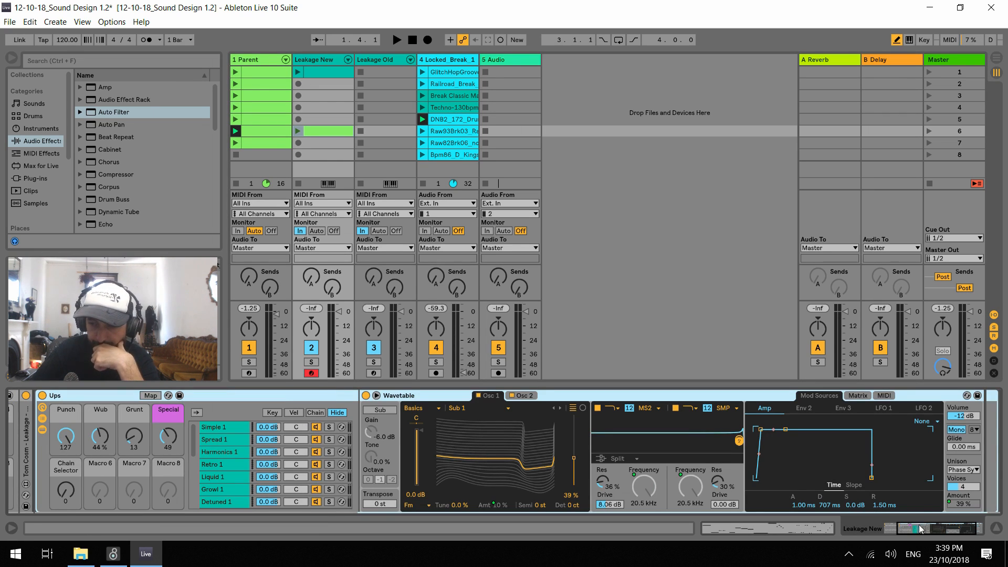
Unfold the Leakage - MIDI device and set the Steps row's target device to Ups
drag(919, 526, 862, 533)
click(176, 469)
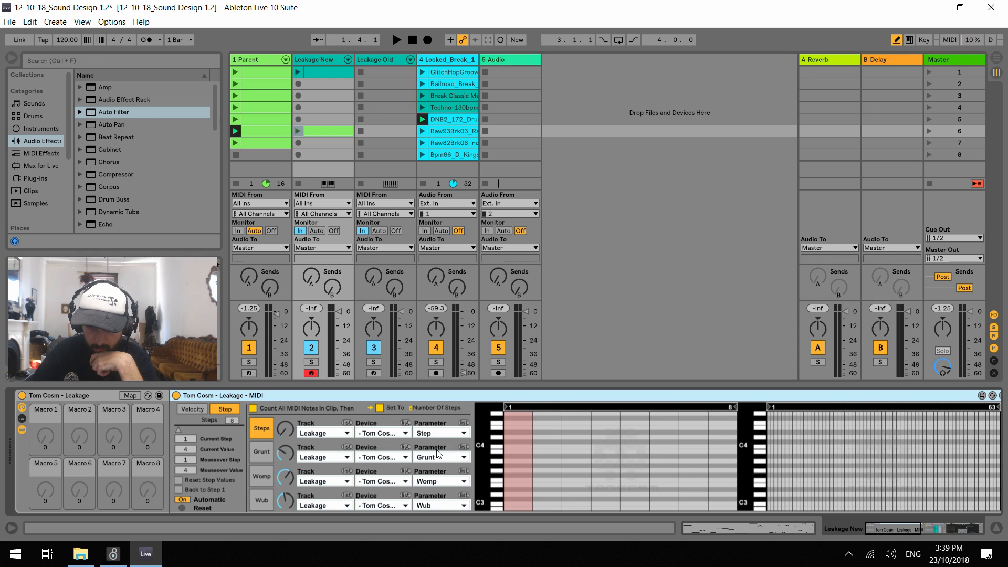
click(348, 432)
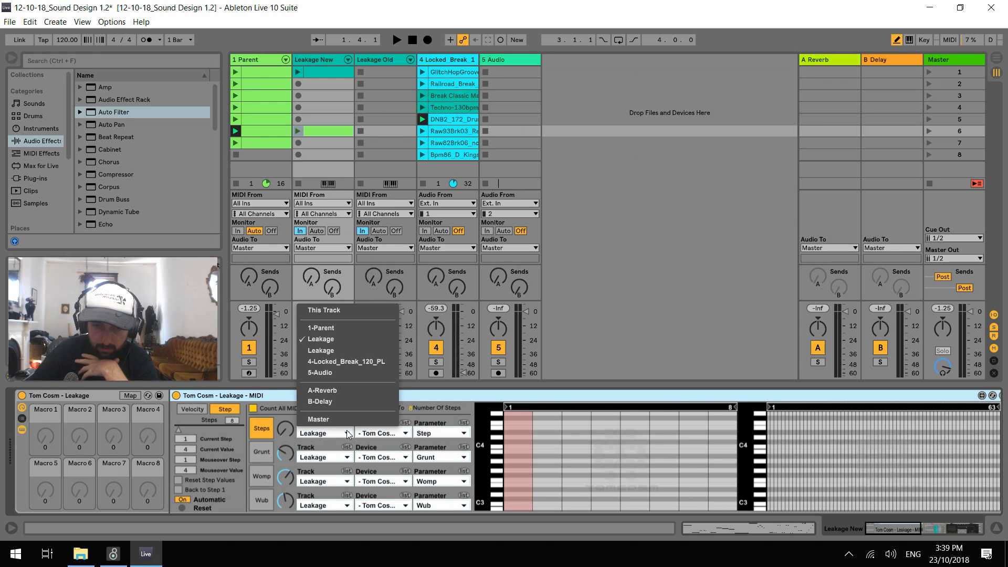
click(374, 437)
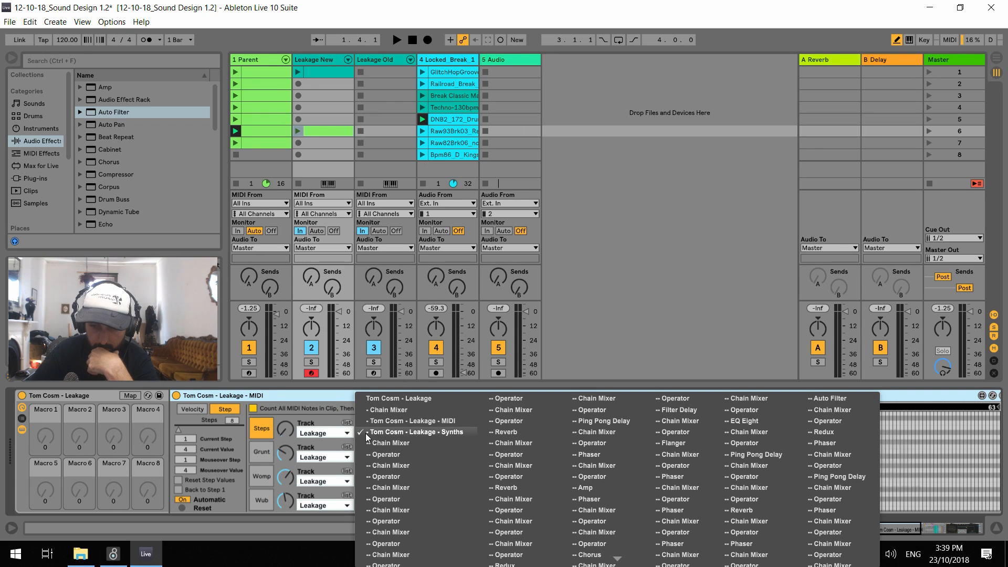
click(366, 433)
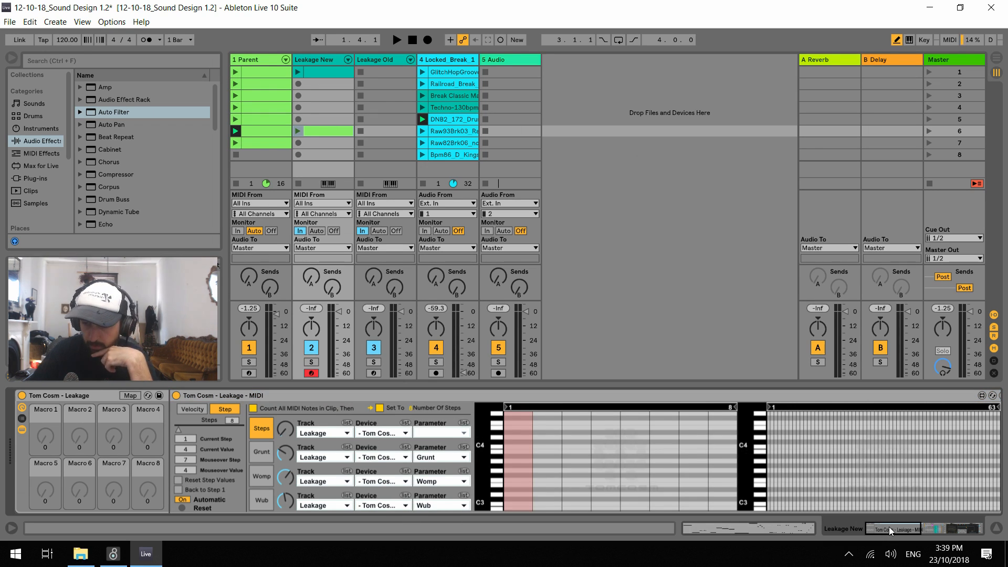
mouse_move(890, 528)
mouse_down()
mouse_move(982, 519)
mouse_move(877, 517)
mouse_up()
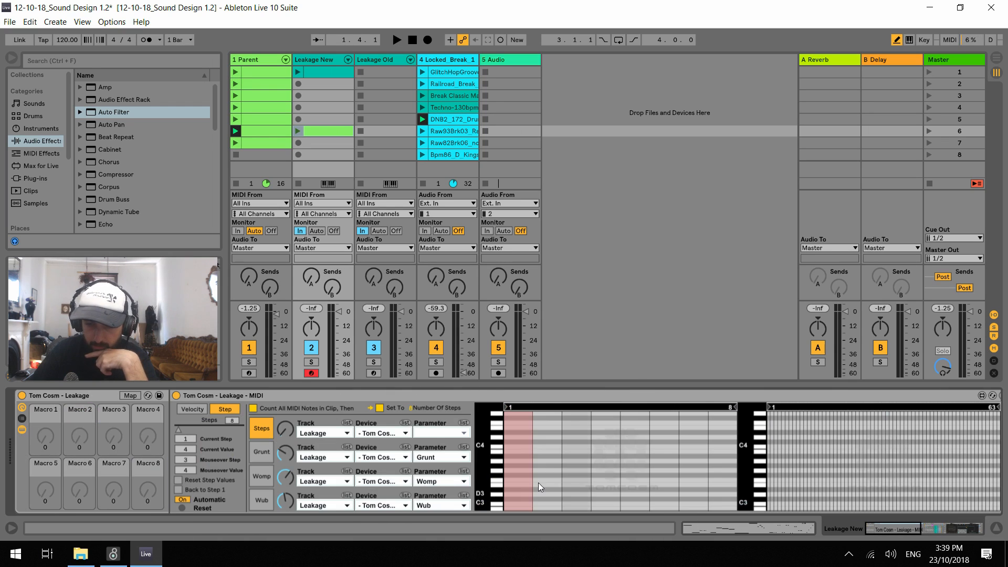
click(402, 431)
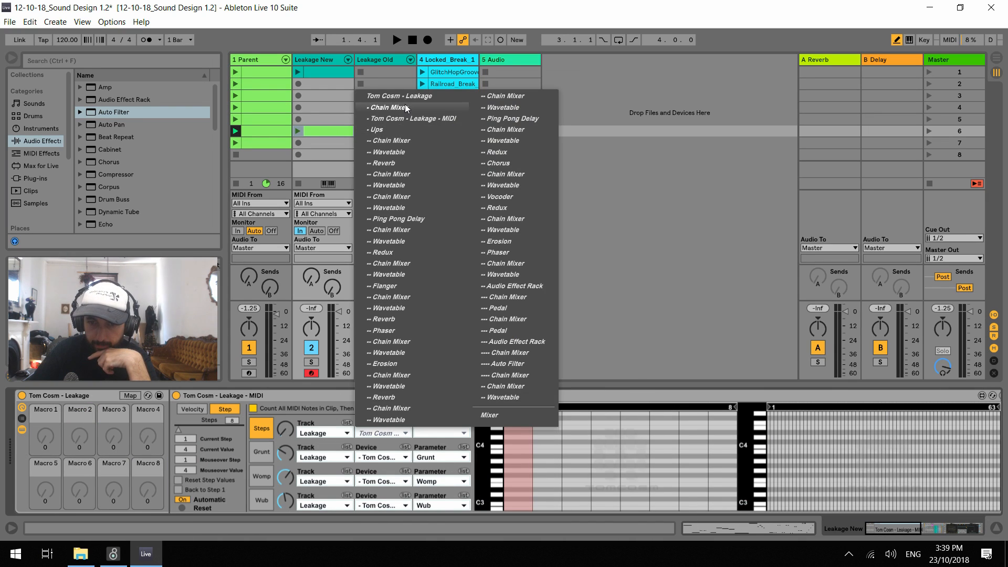
click(395, 130)
Set the target device of the Grunt, Womp and Wub rows in Leakage - MIDI to Ups
click(394, 458)
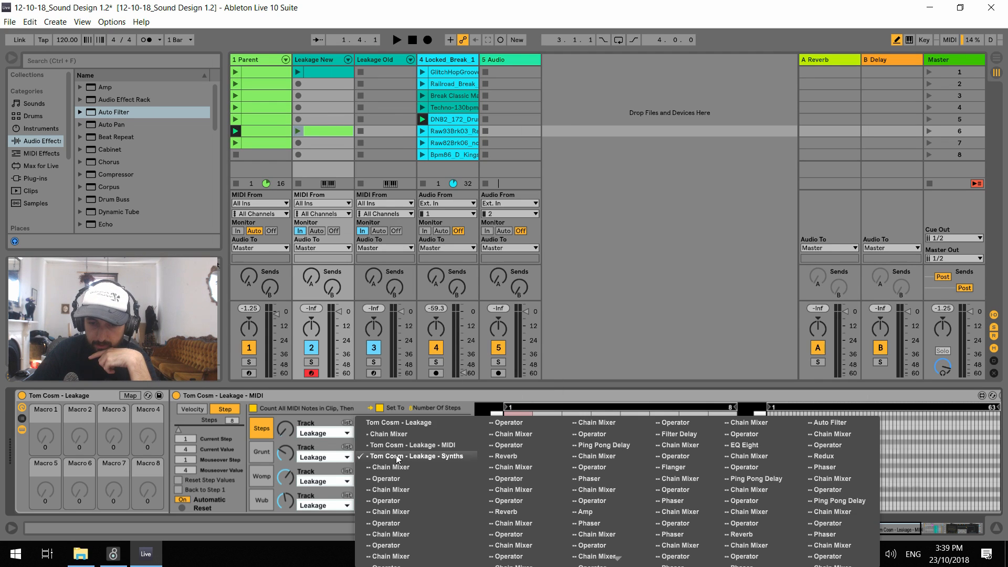
click(398, 457)
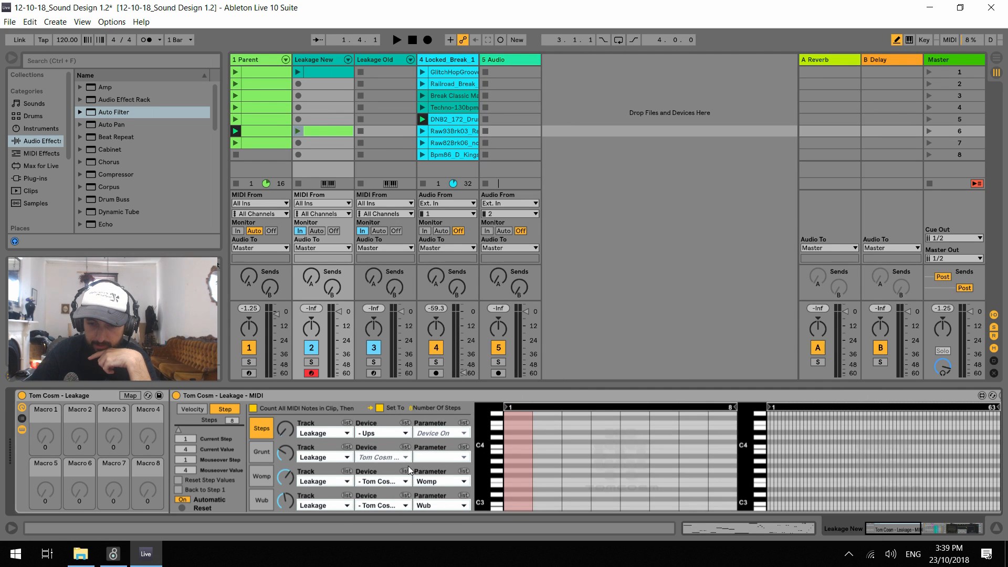
click(399, 455)
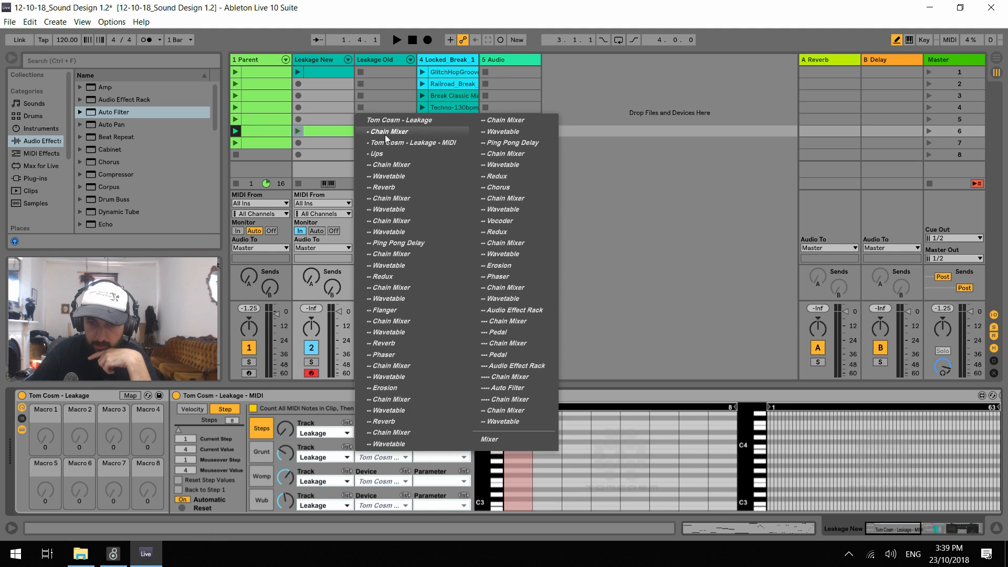
click(376, 158)
click(375, 481)
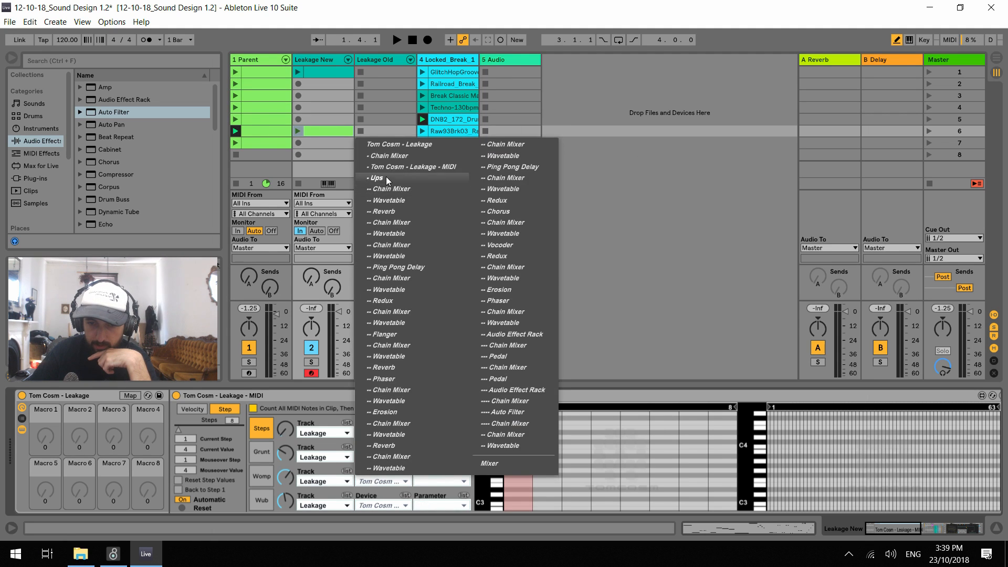
click(386, 176)
click(406, 506)
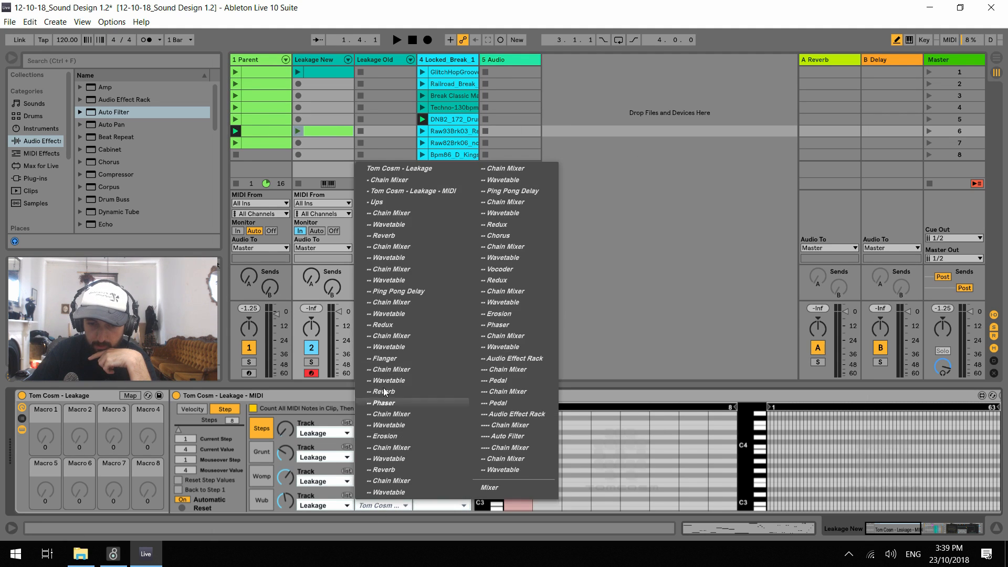
click(380, 203)
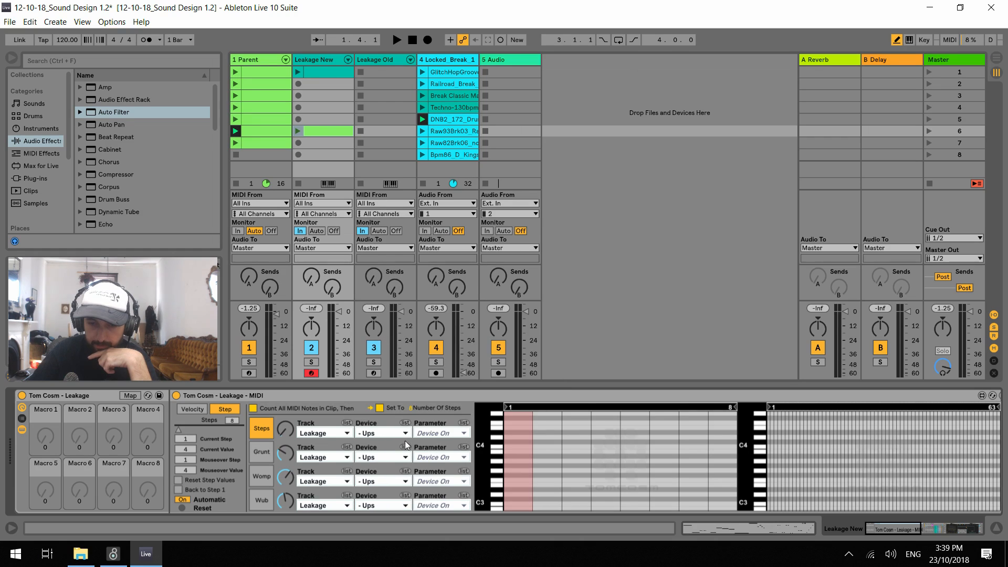
Assign the Steps row to the last-listed Chain Selector parameter and the Grunt row to the Grunt parameter
click(465, 433)
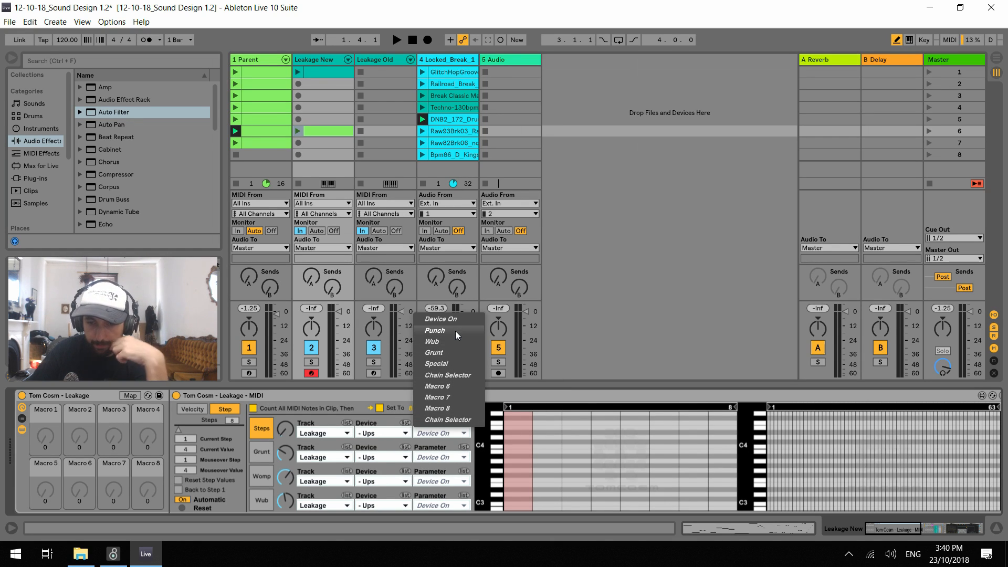
click(449, 418)
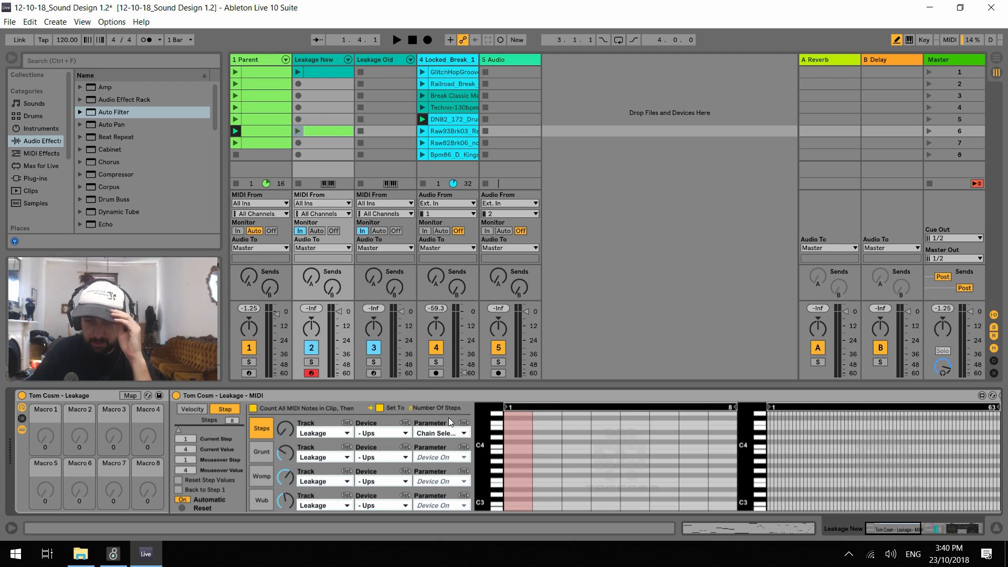
click(463, 456)
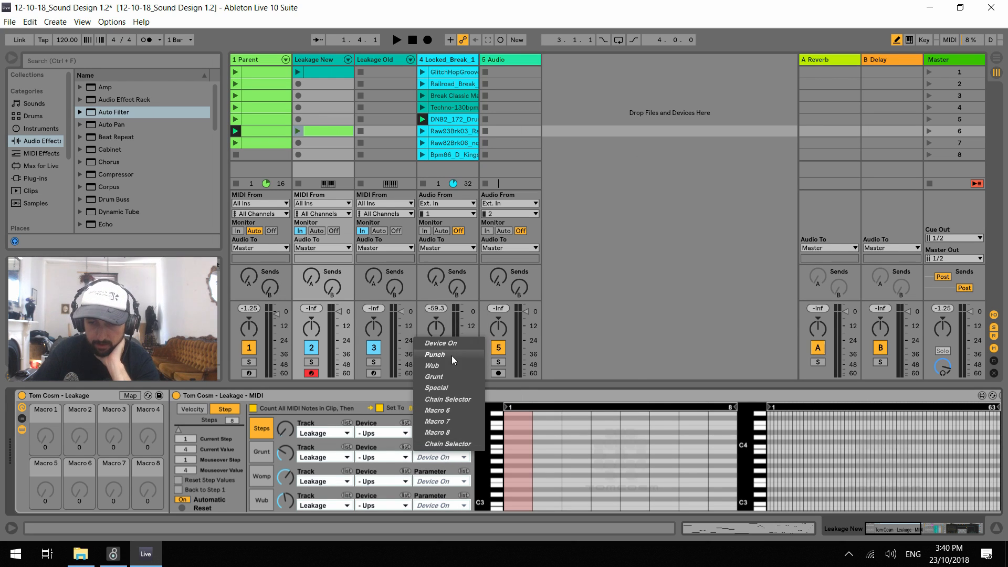
click(456, 376)
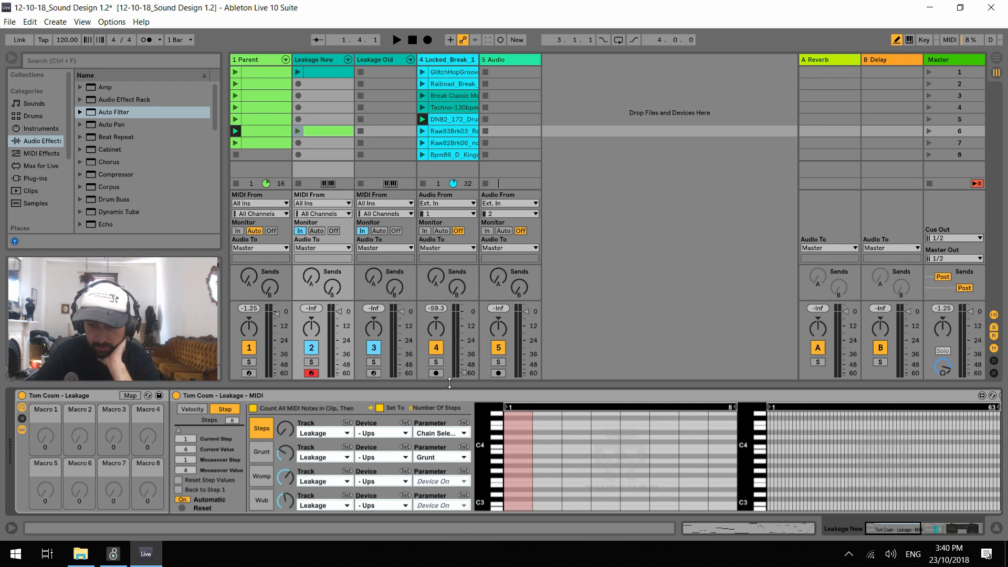
Assign the Womp row to the Grunt parameter and the Wub row to the Special parameter
click(463, 480)
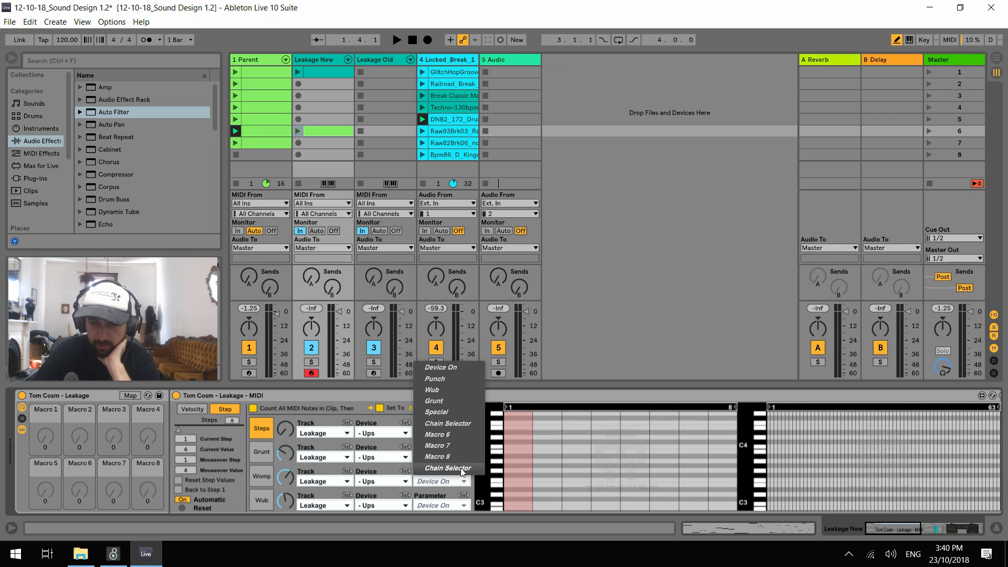
click(452, 410)
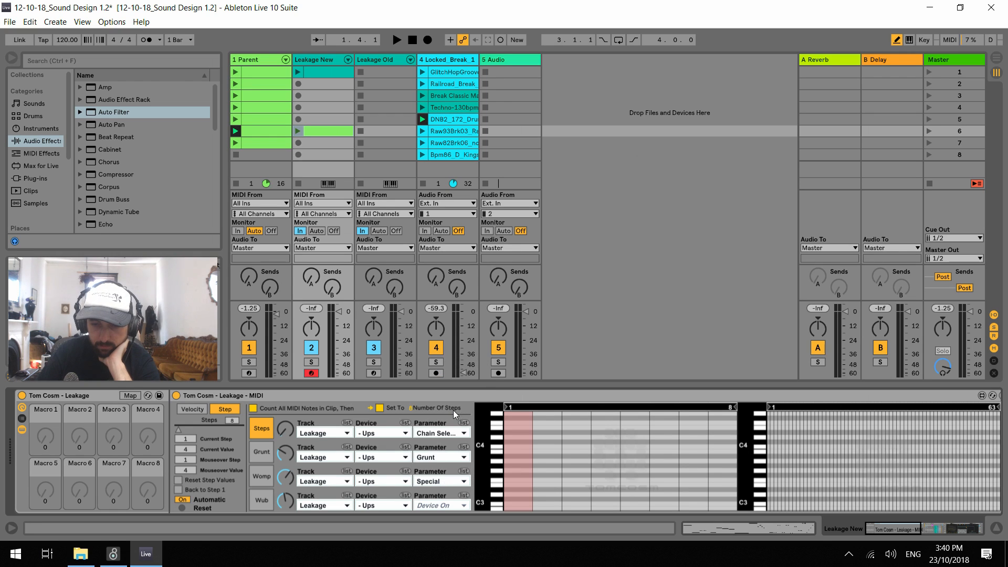
click(449, 483)
click(443, 399)
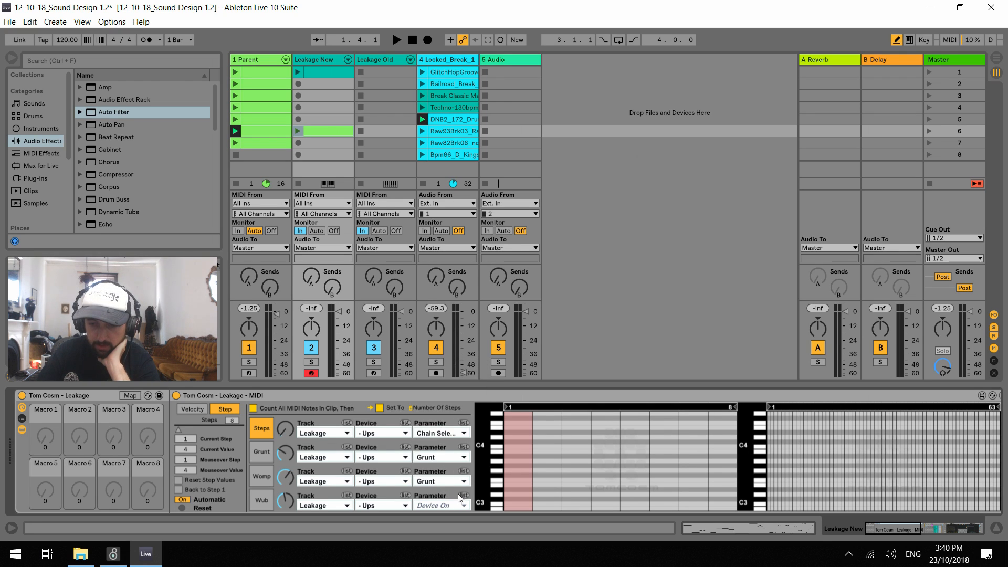
click(461, 506)
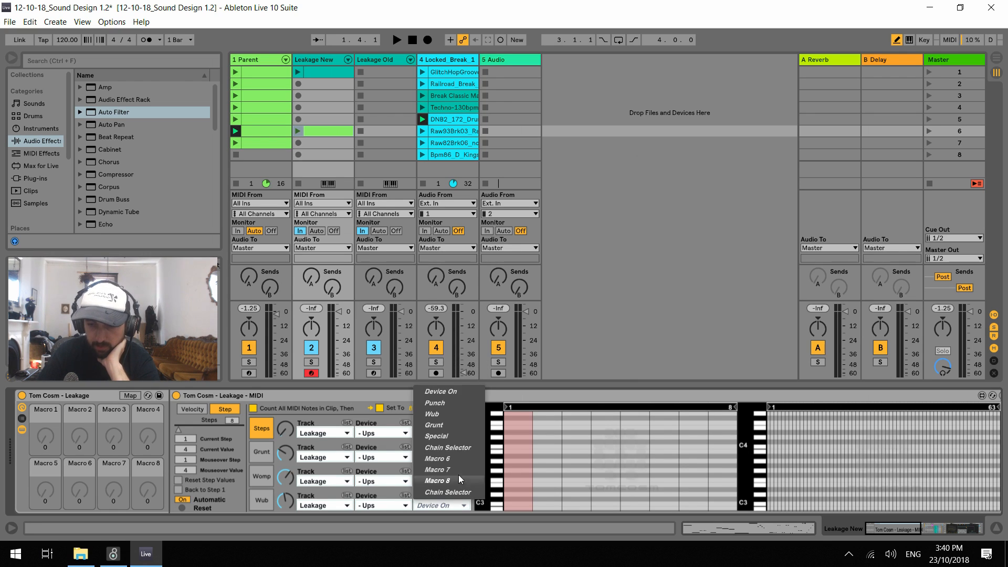
click(462, 437)
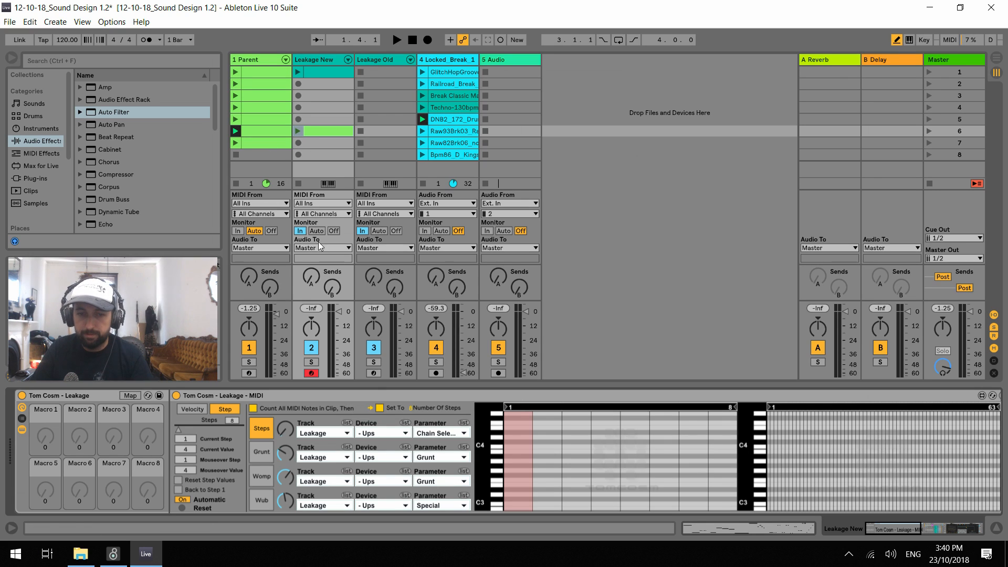
Solo the Leakage New track and launch its sixth-slot clip
click(312, 361)
click(297, 131)
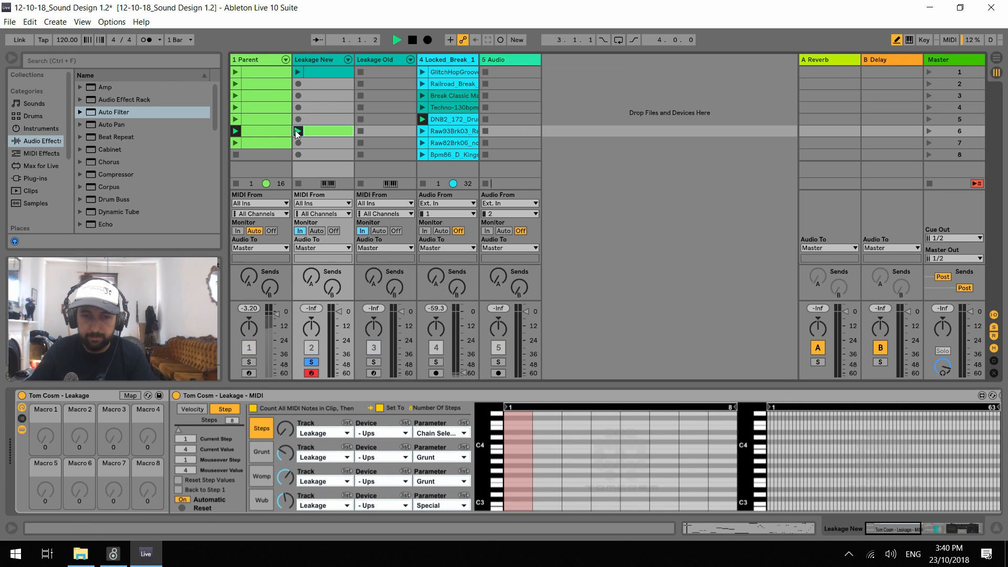
key(space)
Check the notes of Leakage New's sixth-slot clip during playback, and return to the track's devices
key(space)
click(299, 131)
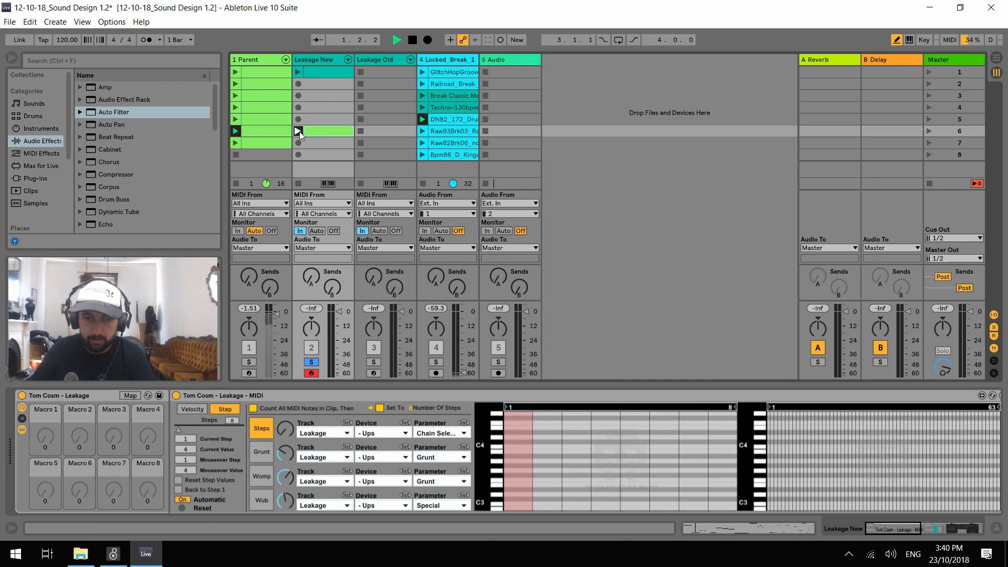
key(space)
double_click(313, 131)
key(space)
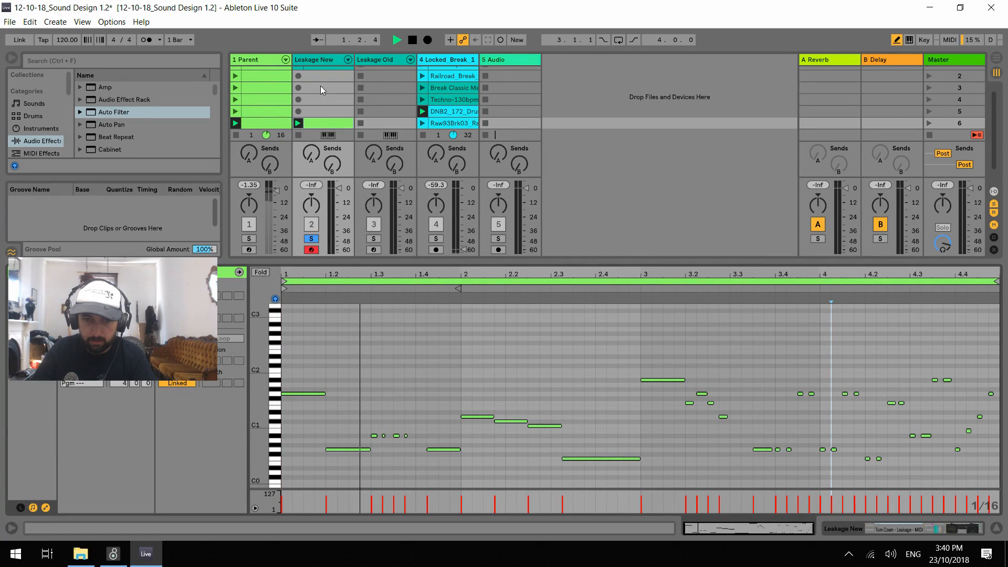
key(space)
click(323, 62)
Start and stop playback several times to check whether the Leakage - MIDI steps advance on the Leakage New track
key(space)
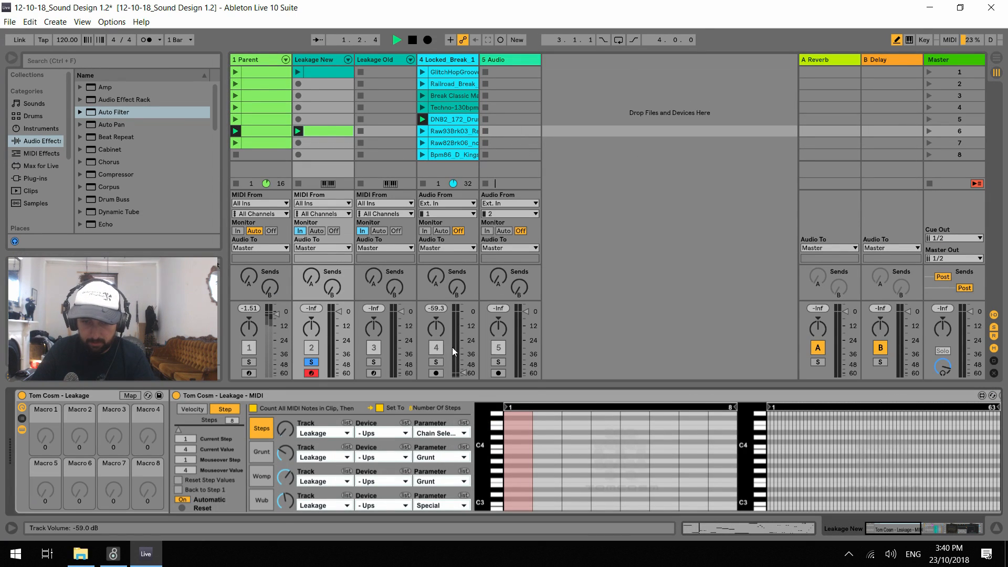
key(space)
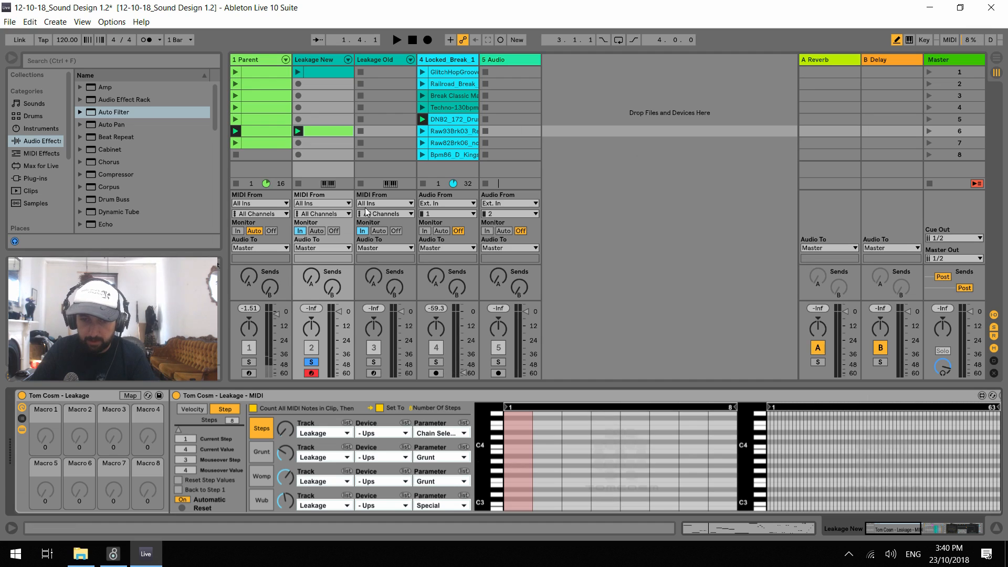
key(space)
key(space)
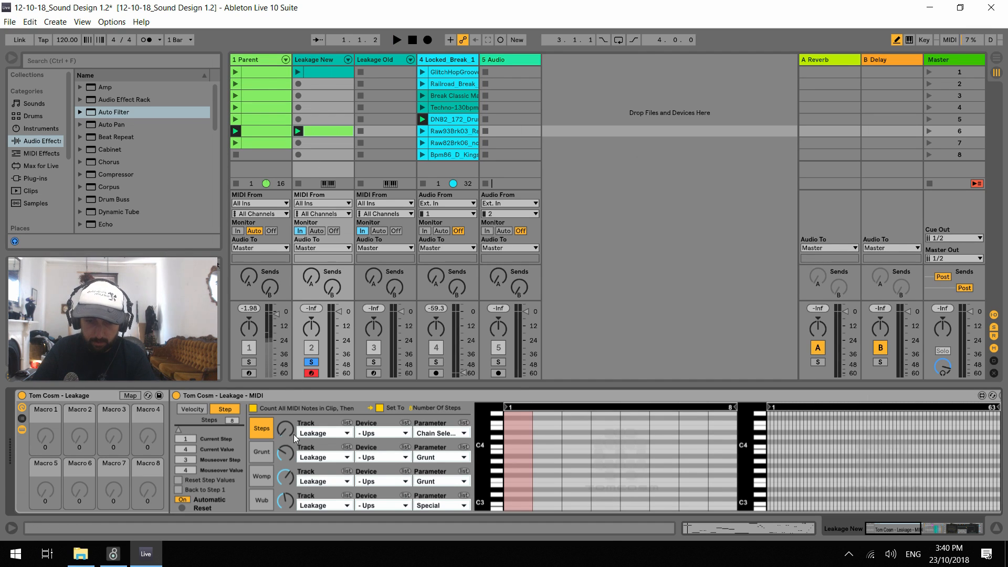
Reset the step values in Leakage New's Leakage - MIDI and show its first step grid down to C-2
key(space)
key(space)
click(178, 481)
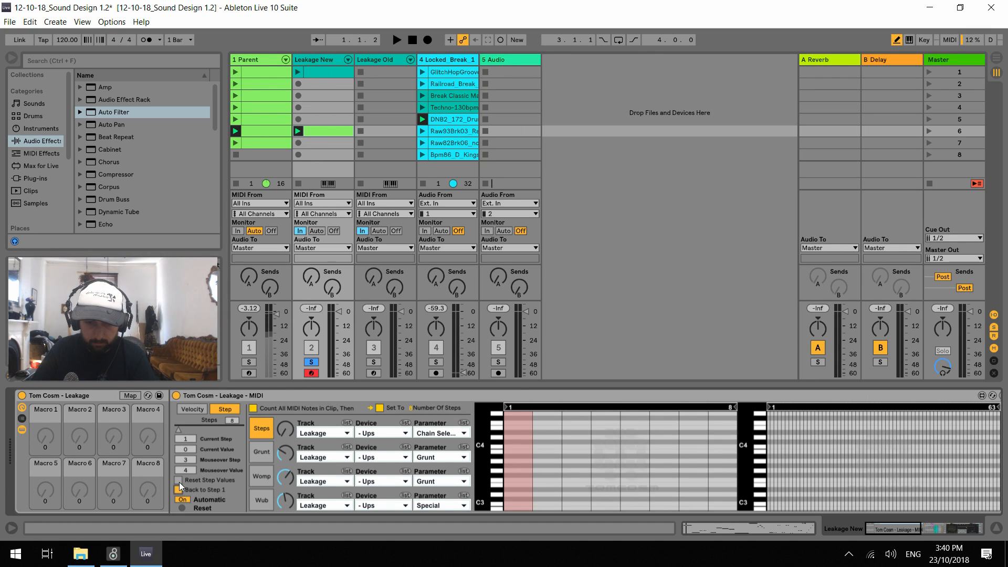
key(space)
key(space)
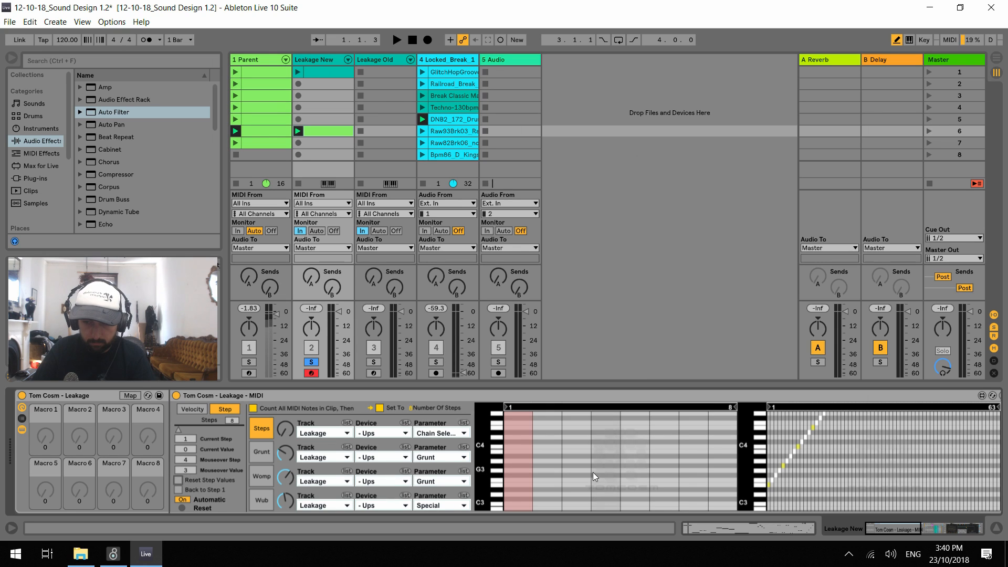
drag(494, 474, 491, 471)
Relaunch Leakage New's sixth-slot clip and check the step response with short playbacks
key(space)
key(space)
key(space)
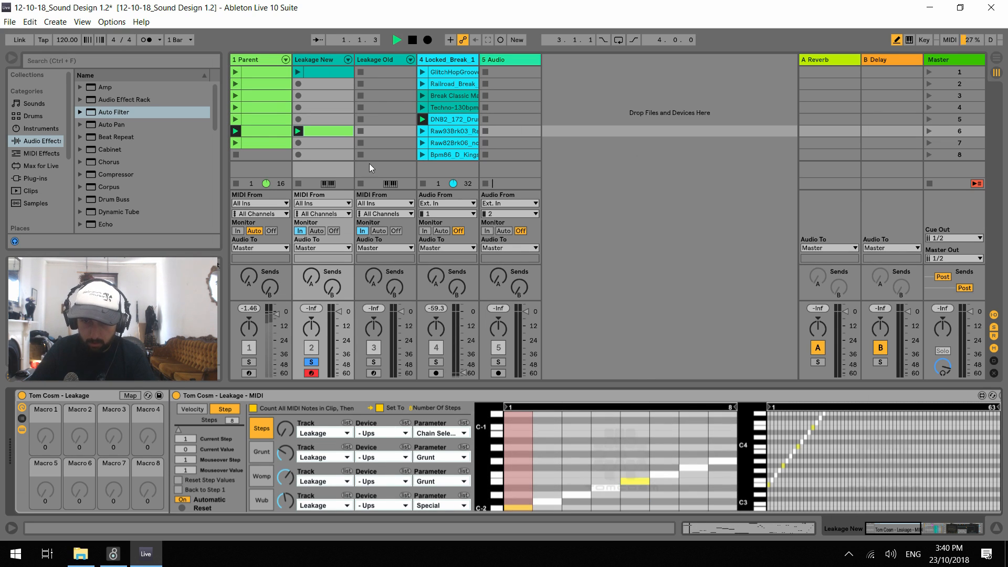
key(space)
click(298, 131)
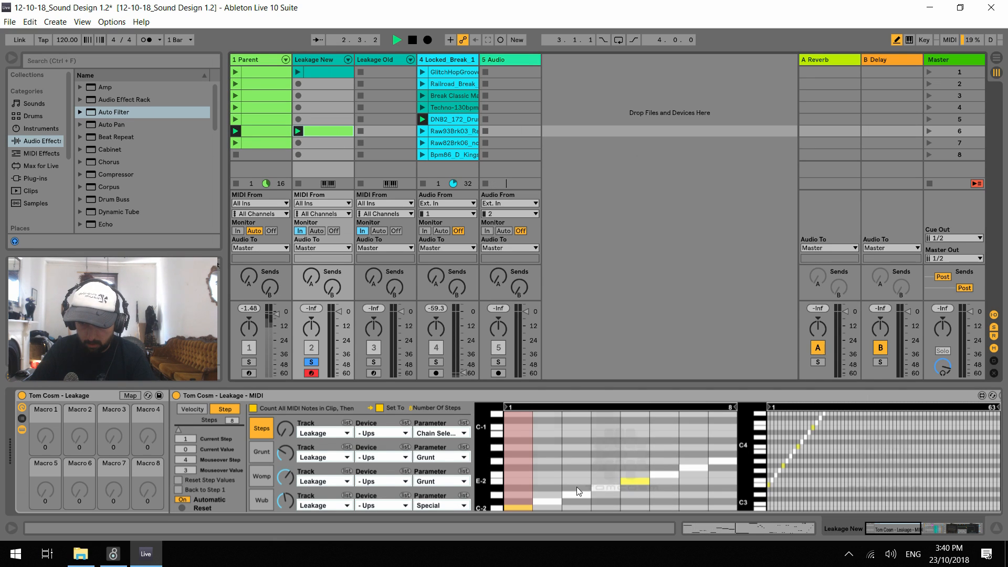
key(space)
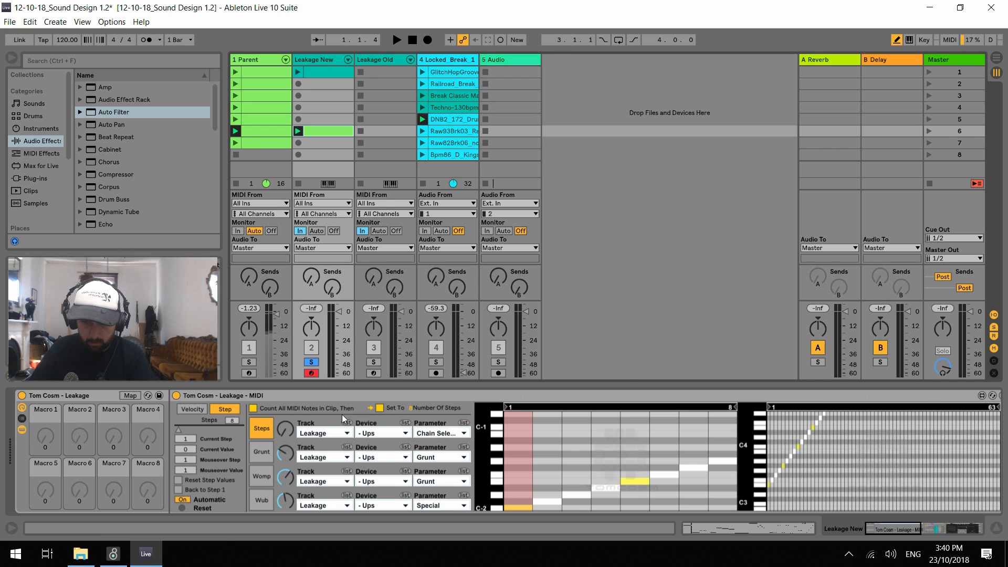
Count the clip's MIDI notes to set Leakage New's number of steps to 37, and test playback
click(254, 409)
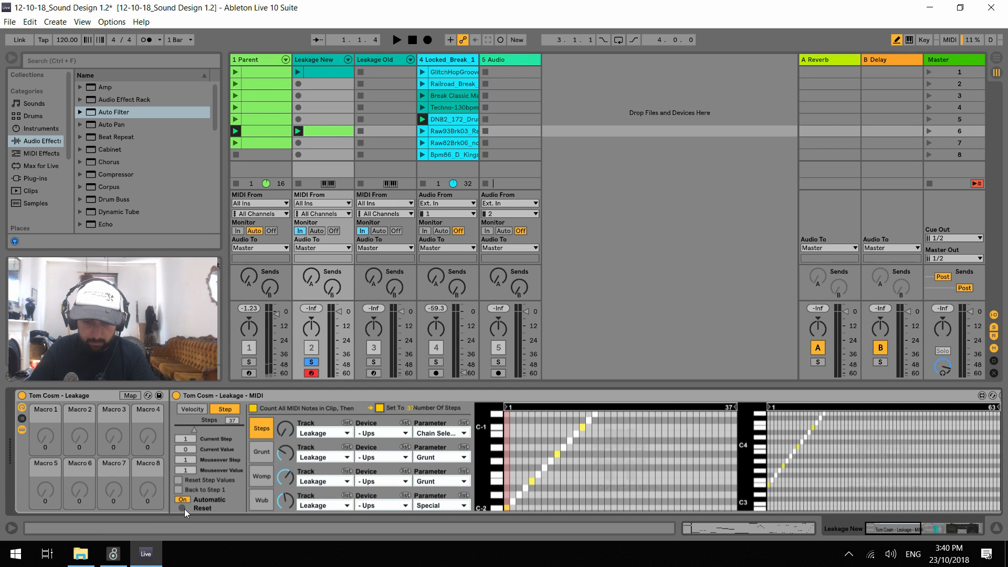
key(space)
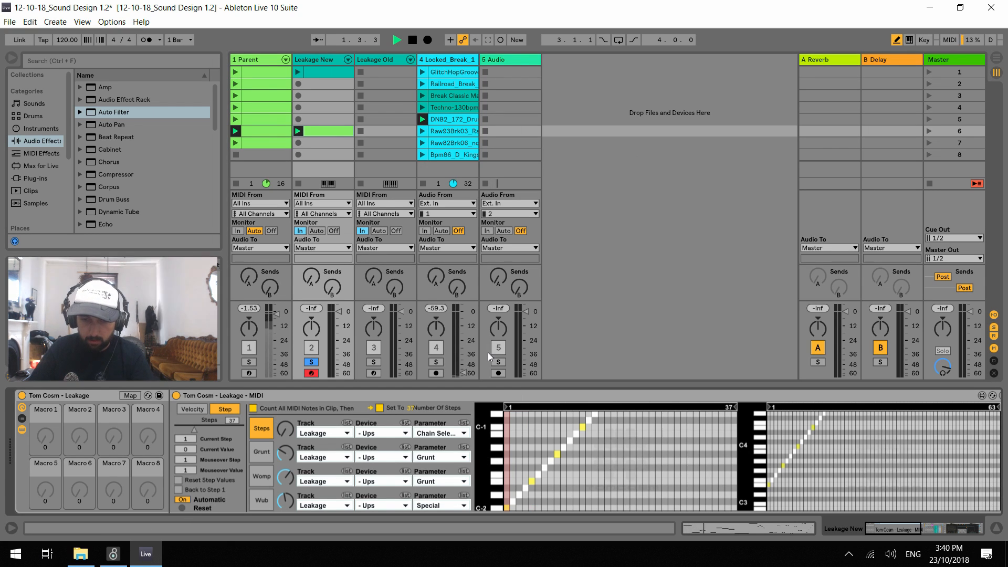
key(space)
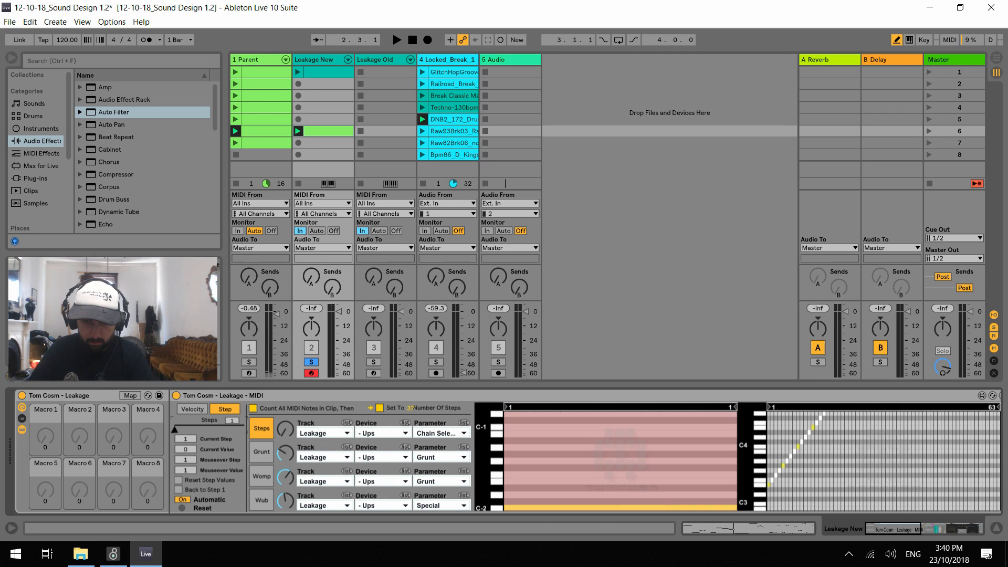
Reduce the number of steps to 1, reapply the clip's note count of 37, and test playback
drag(193, 429, 175, 429)
click(253, 408)
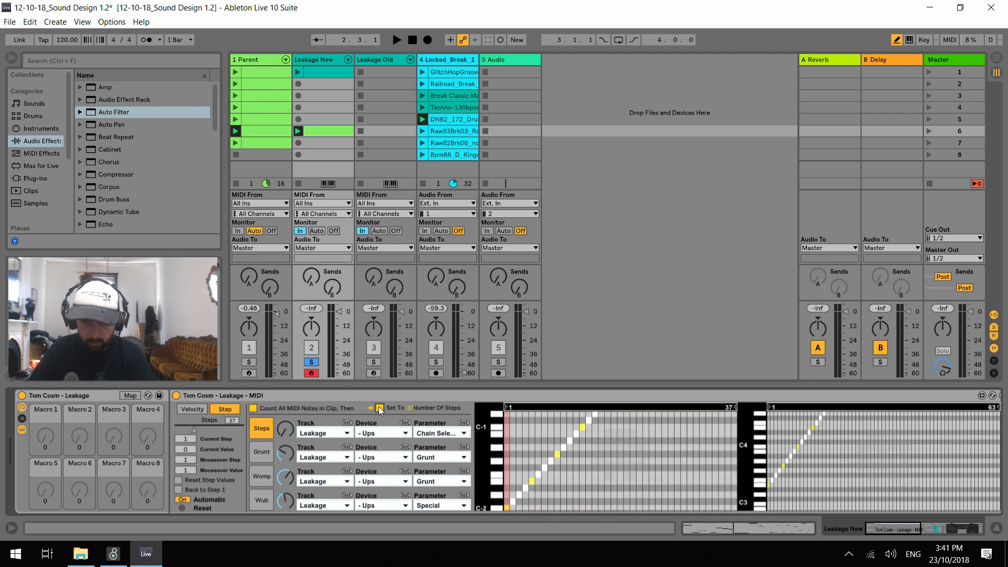
key(space)
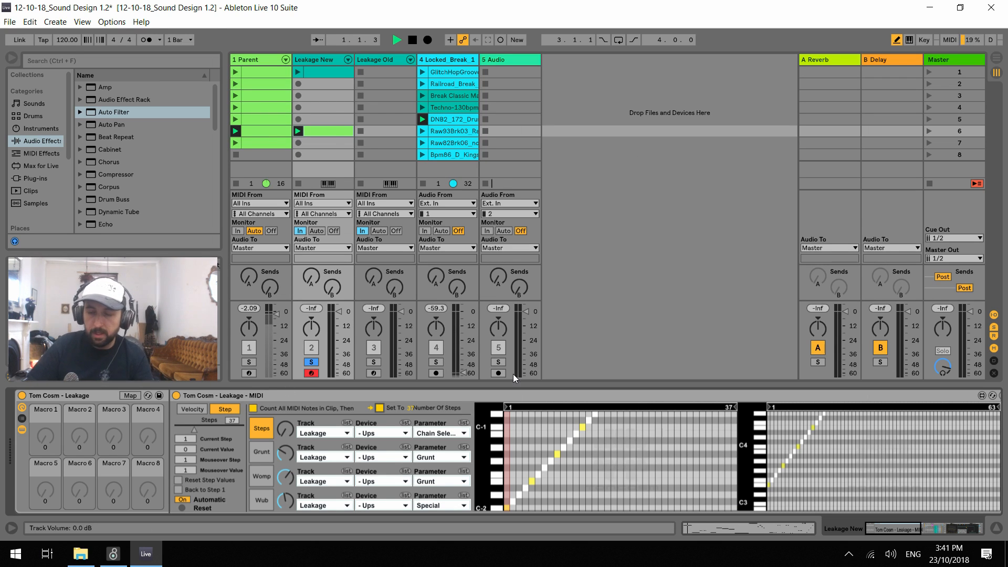
key(space)
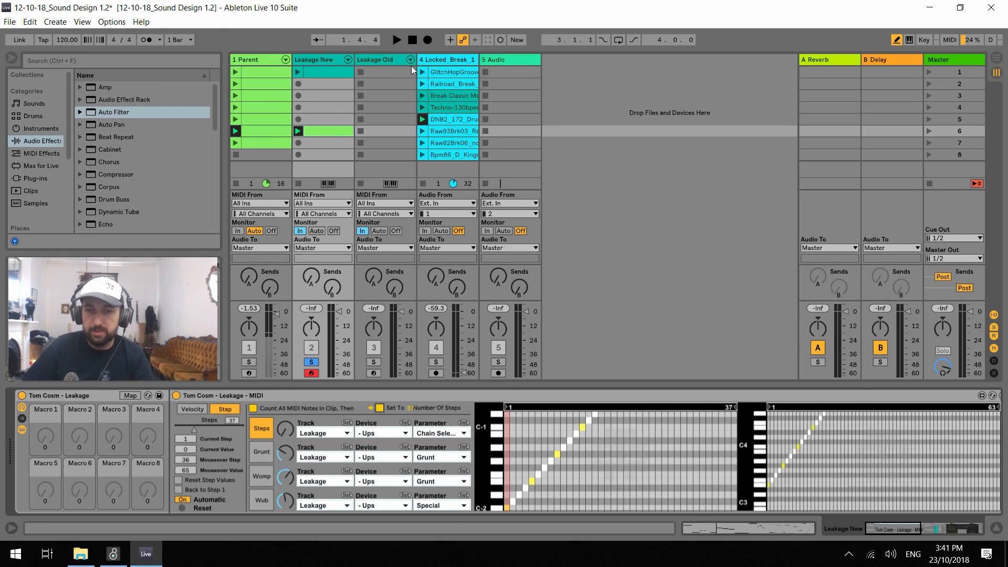
Show Leakage Old's devices, unfold its Leakage - MIDI device, and start playback for comparison
click(386, 61)
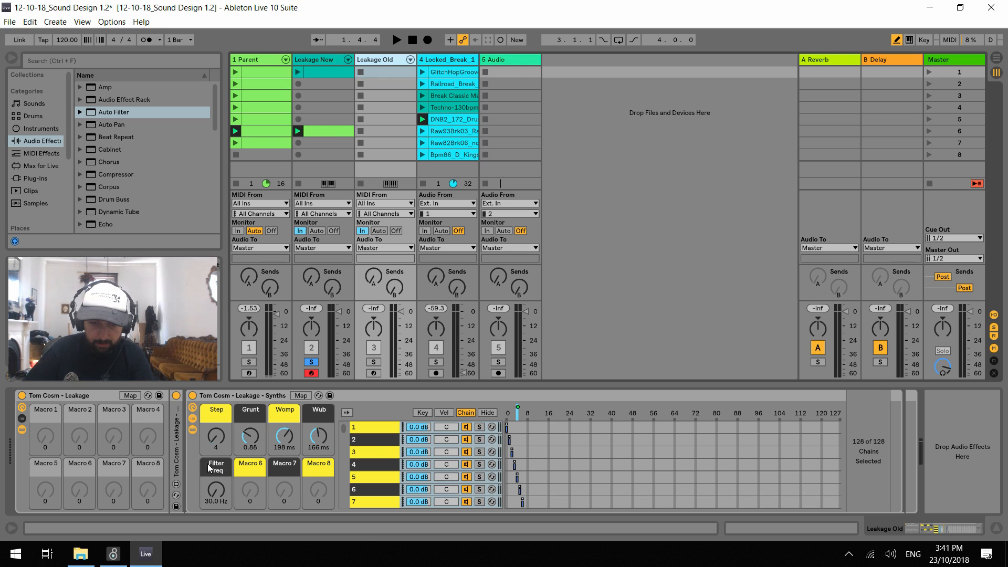
click(178, 462)
double_click(177, 461)
key(space)
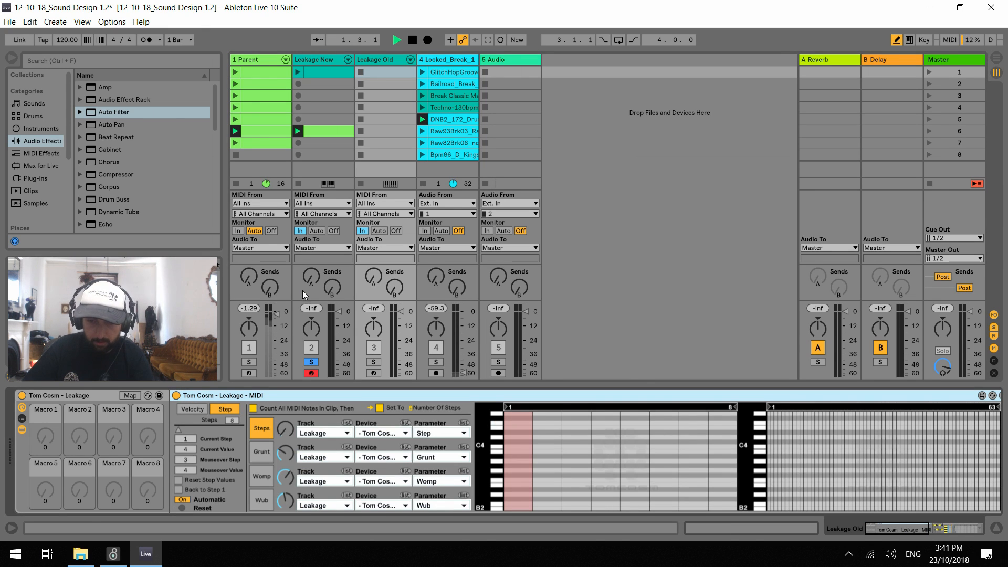
Copy Parent's sixth-slot clip to the same slot of Leakage Old, launch it, and show the track's devices
key(space)
click(255, 132)
drag(255, 132, 361, 131)
click(361, 131)
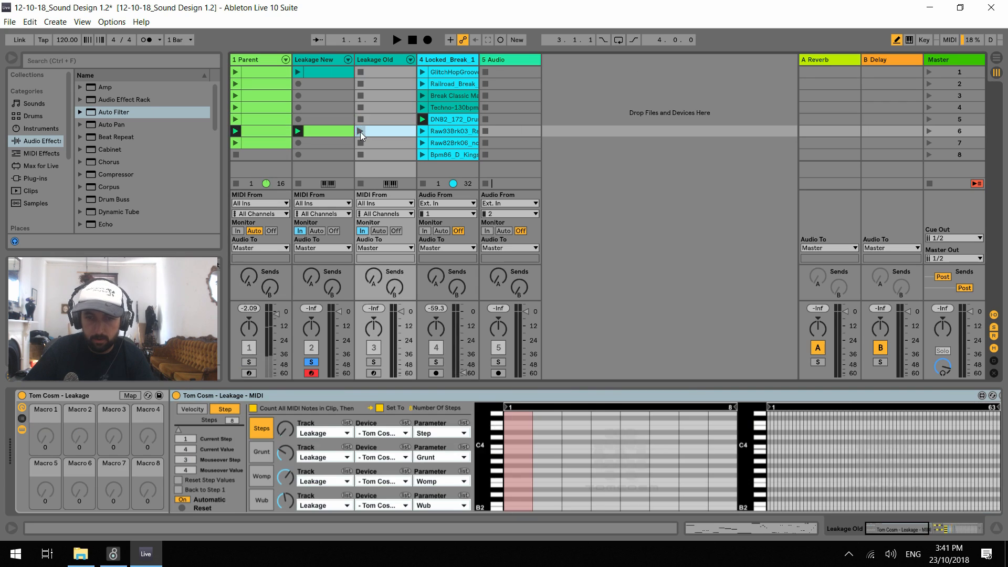
double_click(376, 58)
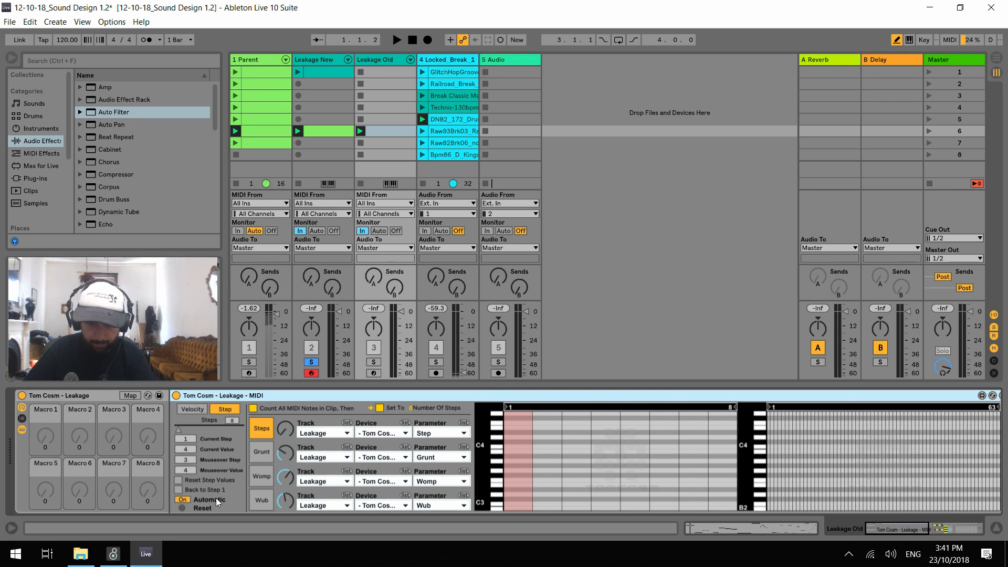
Toggle Automatic off and on in Leakage Old's Leakage - MIDI, reset its step values, and test playback
key(space)
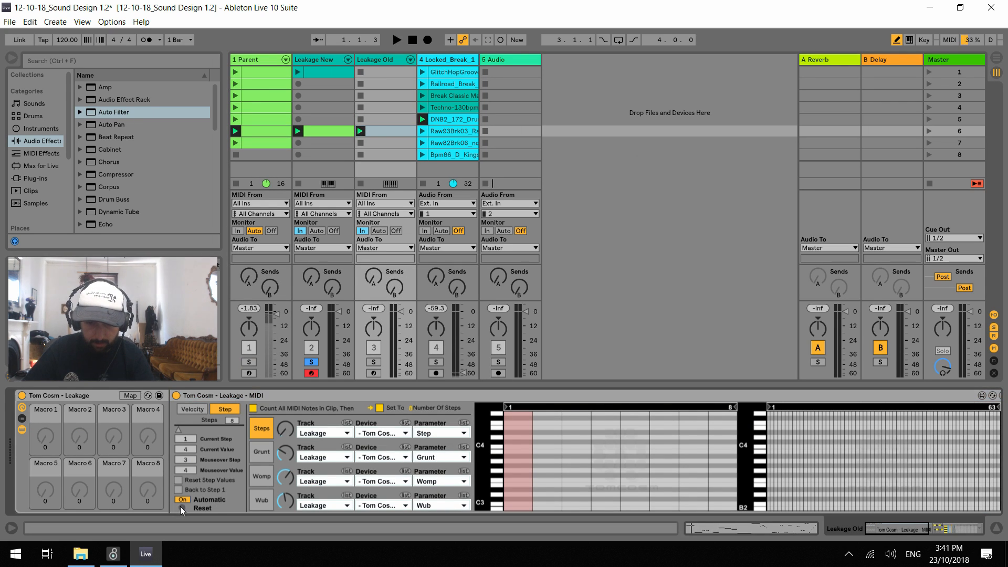
click(182, 500)
click(181, 499)
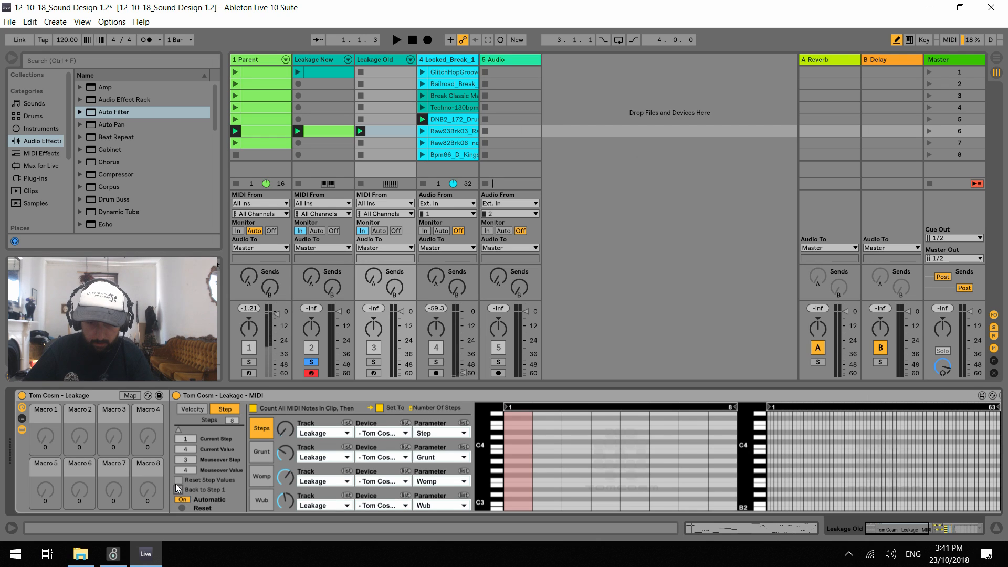
key(space)
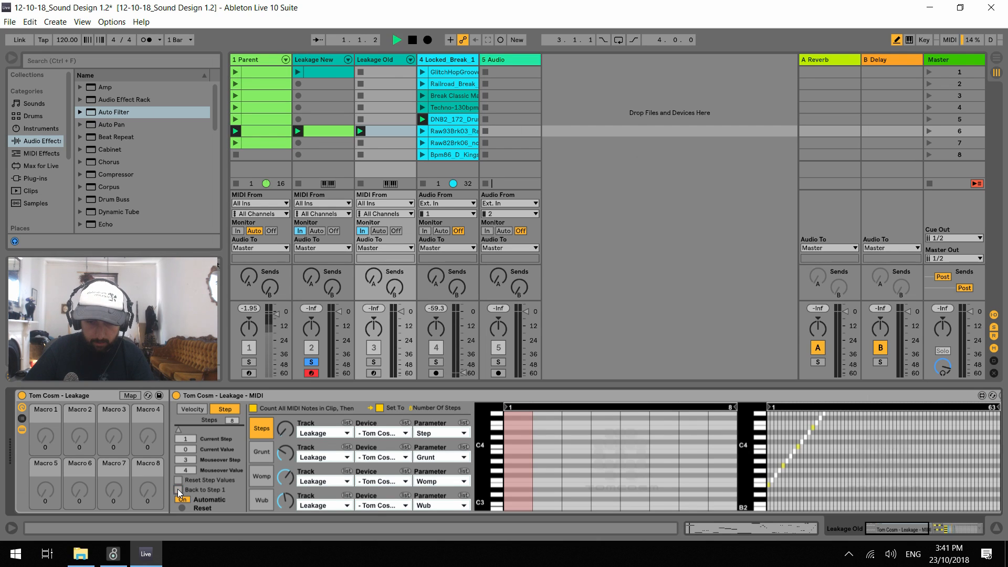
Delete the sixth-slot clips from Leakage Old and Leakage New
click(378, 131)
key(space)
click(336, 130)
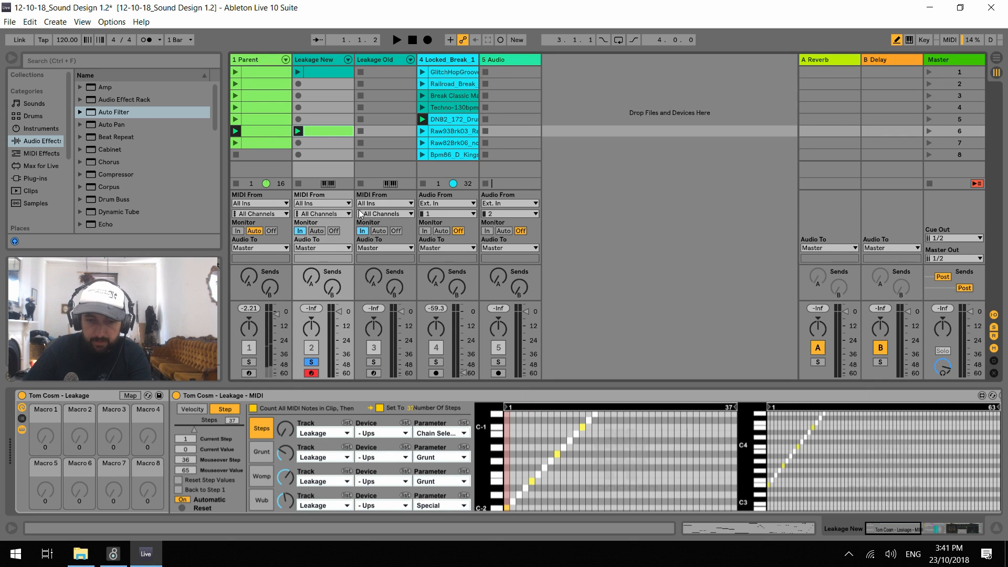
key(Delete)
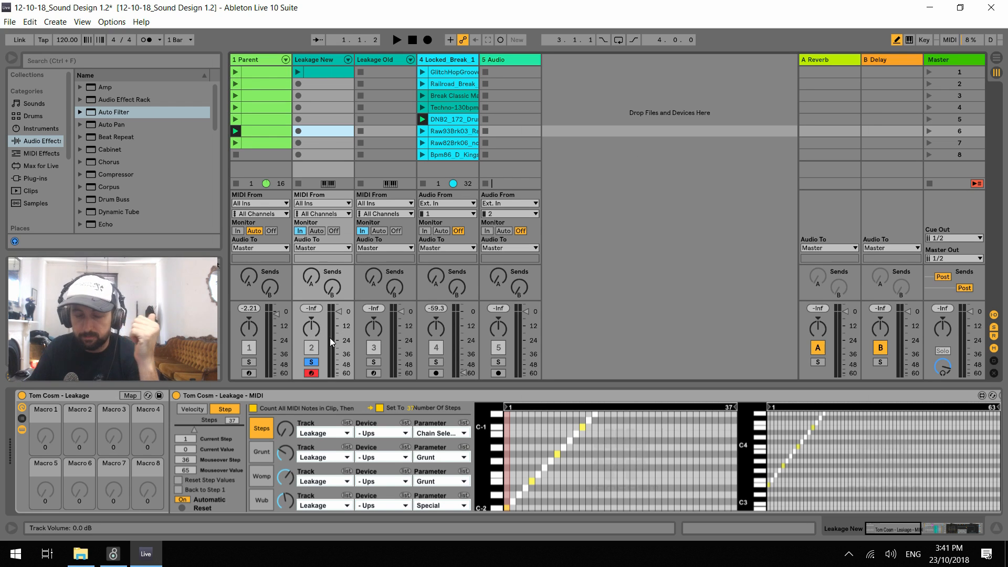
Compare the Leakage - MIDI settings of Leakage Old and Leakage New, checking Leakage New during short playbacks
click(384, 61)
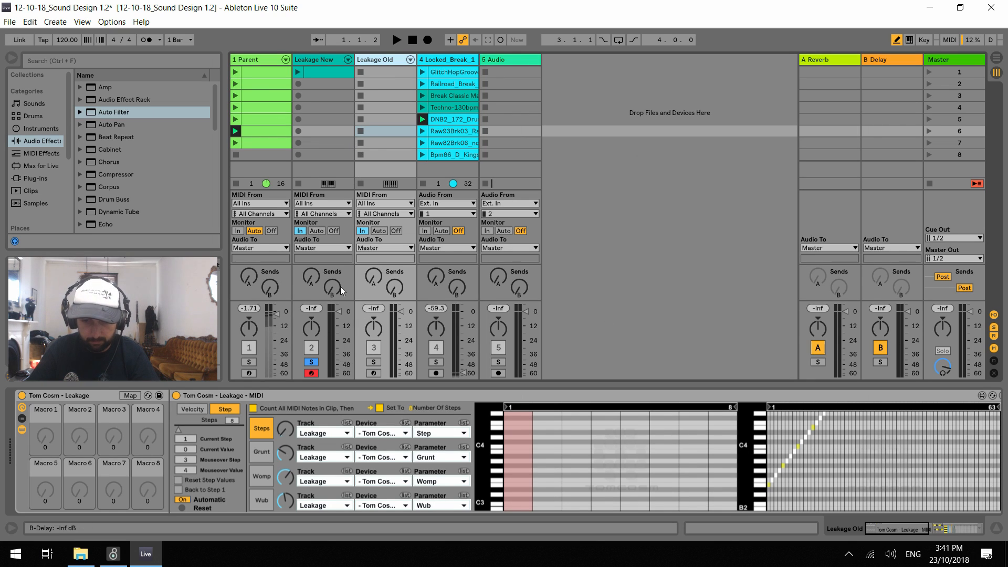
click(316, 58)
key(space)
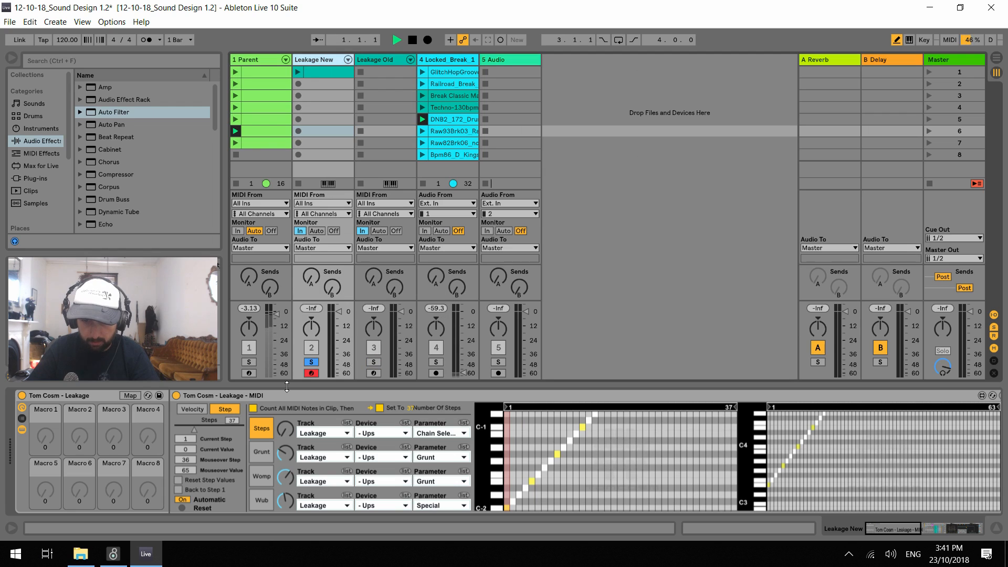
key(space)
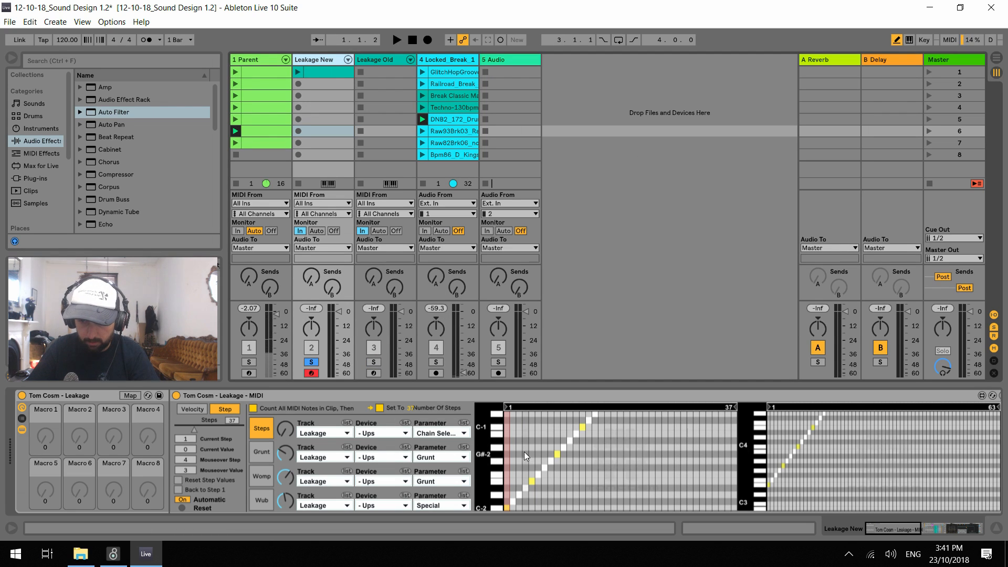
key(space)
key(space)
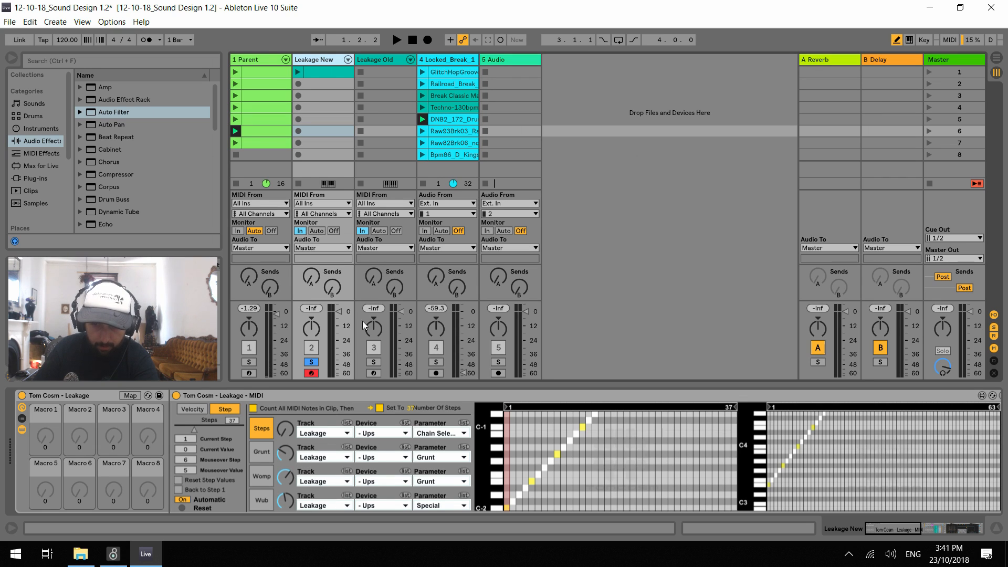
Save the Live Set and delete the Leakage Old track
click(384, 62)
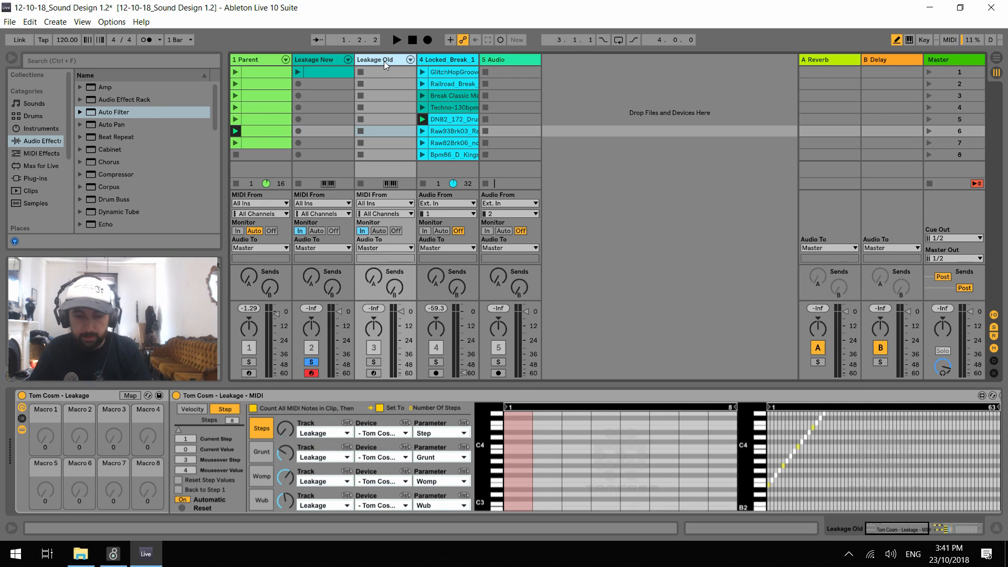
key(ctrl+s)
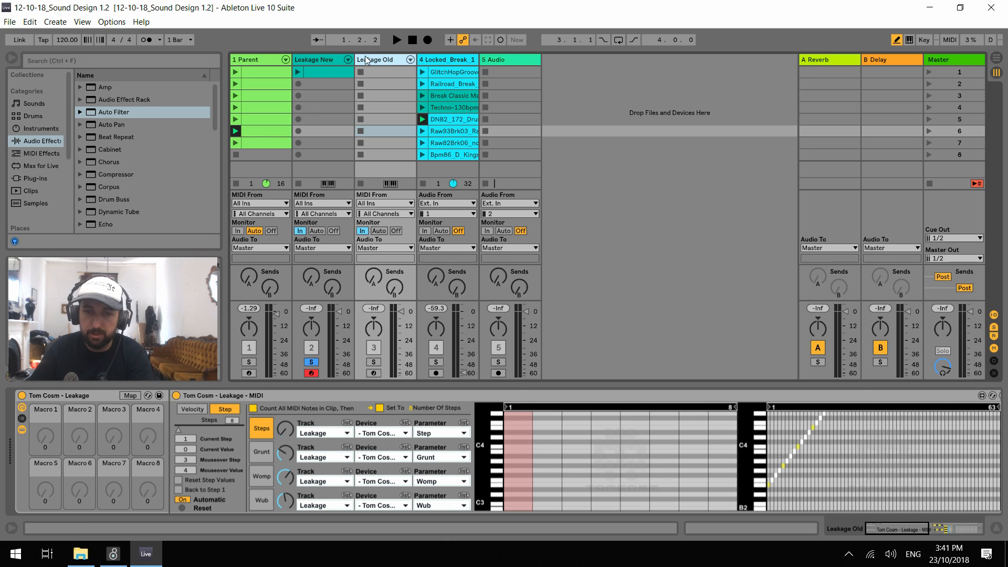
key(Delete)
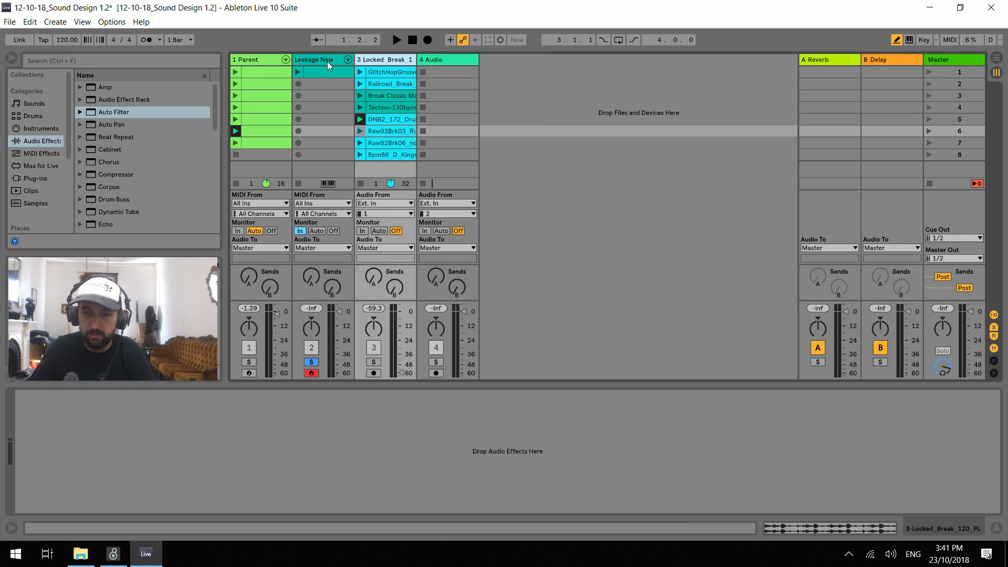
click(326, 59)
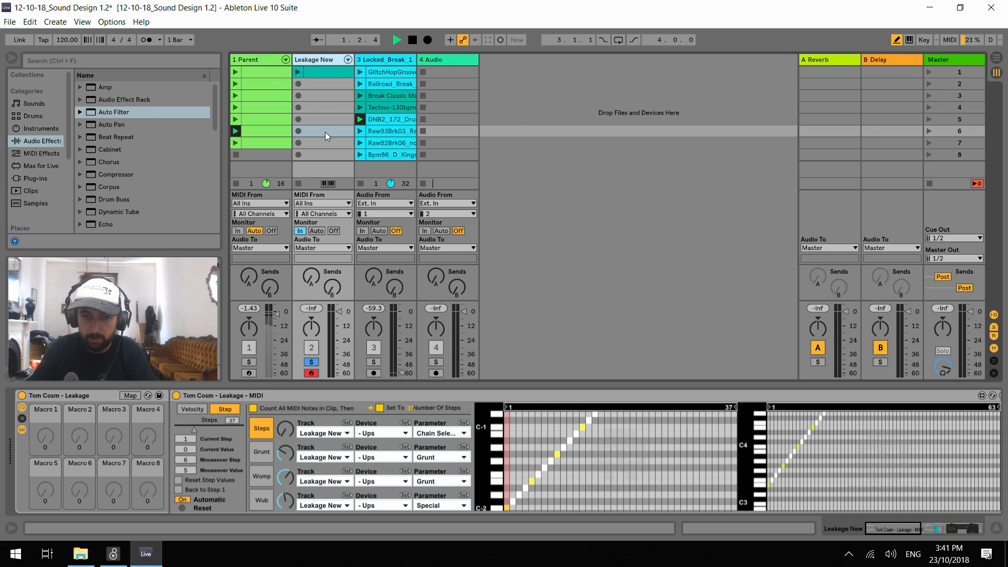
click(883, 530)
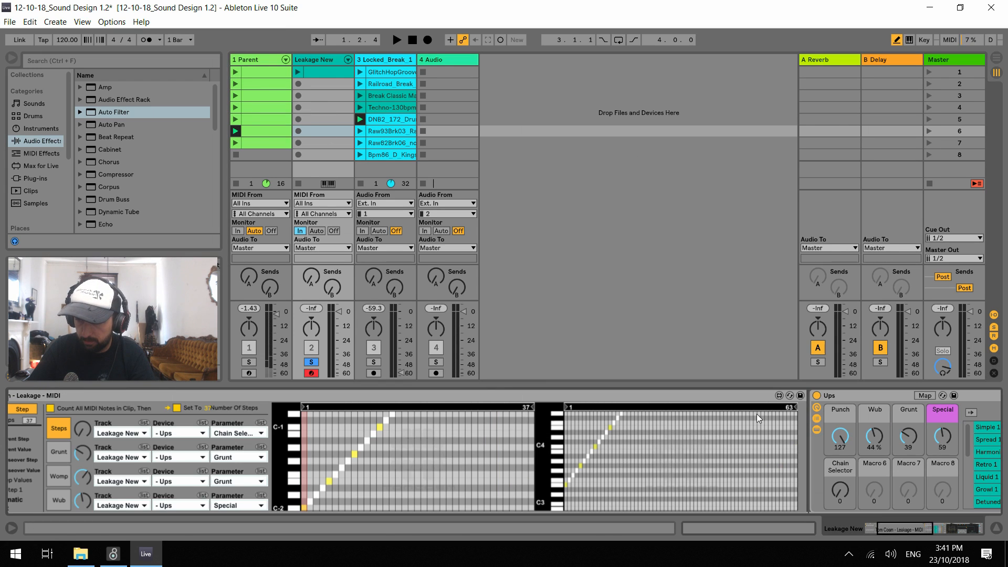
click(778, 396)
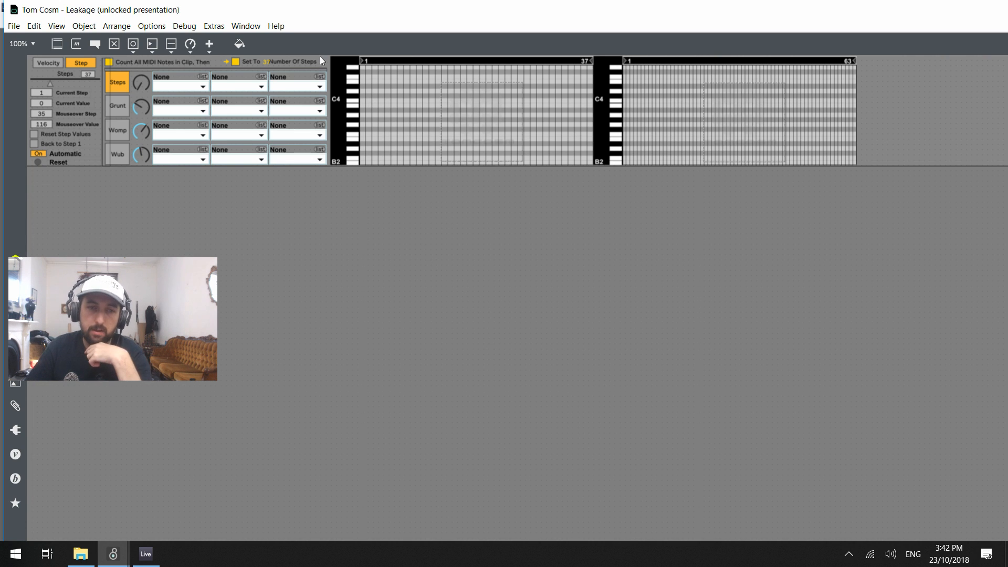
Switch the Leakage patch from presentation to patching view, maximize its window, and look over its objects
key(ctrl+alt+e)
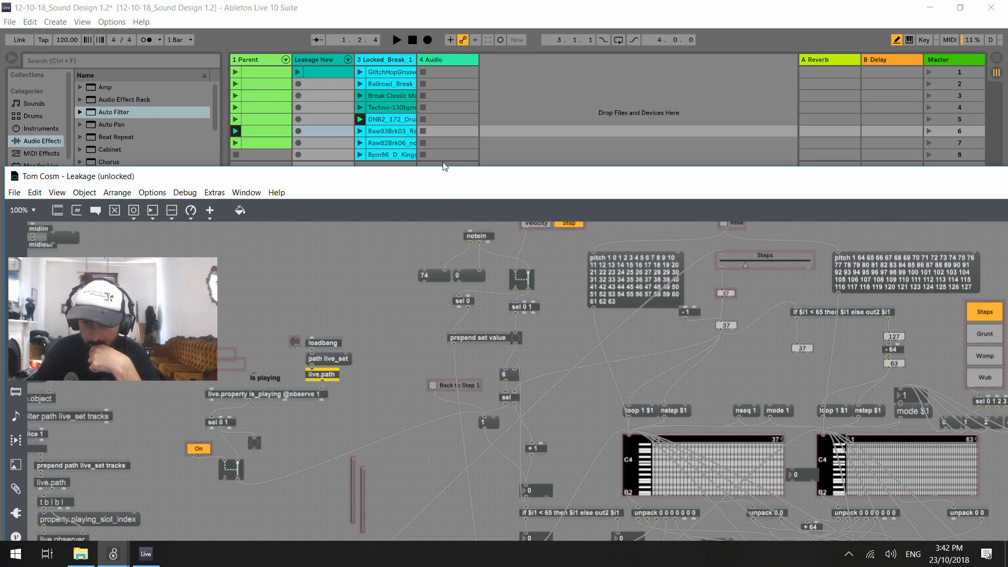
drag(436, 176, 417, 14)
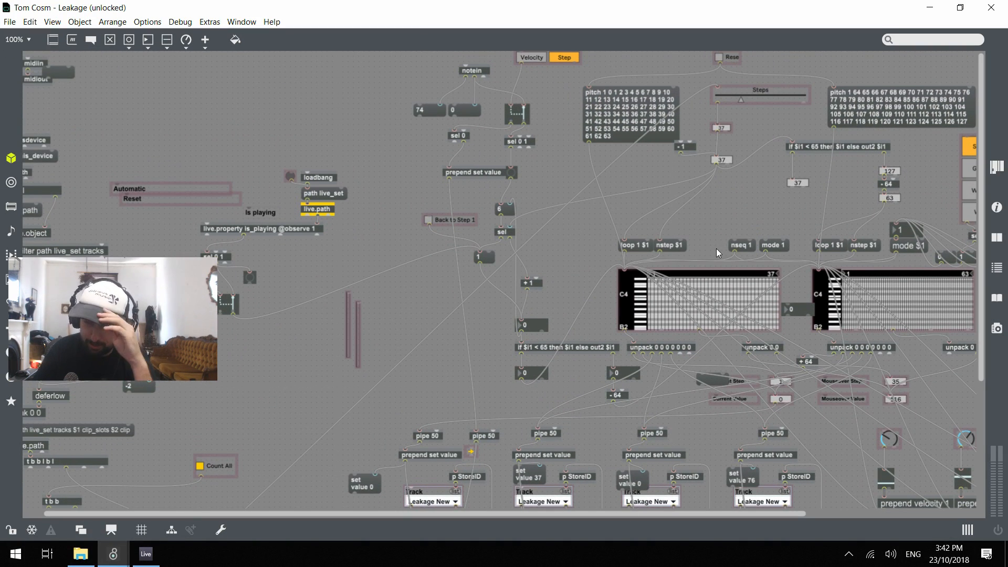
scroll(704, 257, down, 3)
scroll(721, 246, up, 3)
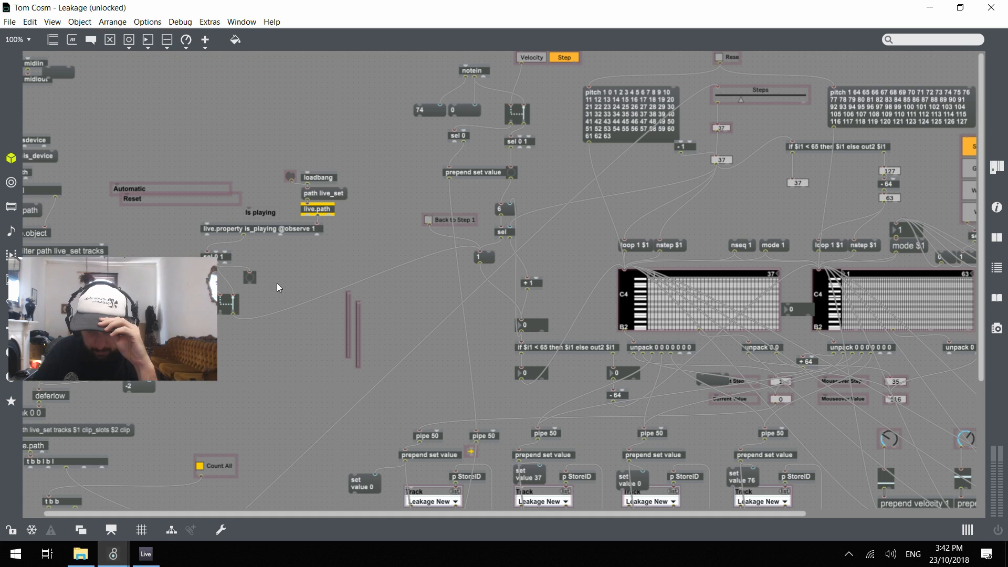
Nudge the Count All button slightly upward in the Leakage patch, save the patch and close the Max editor
drag(225, 264, 440, 268)
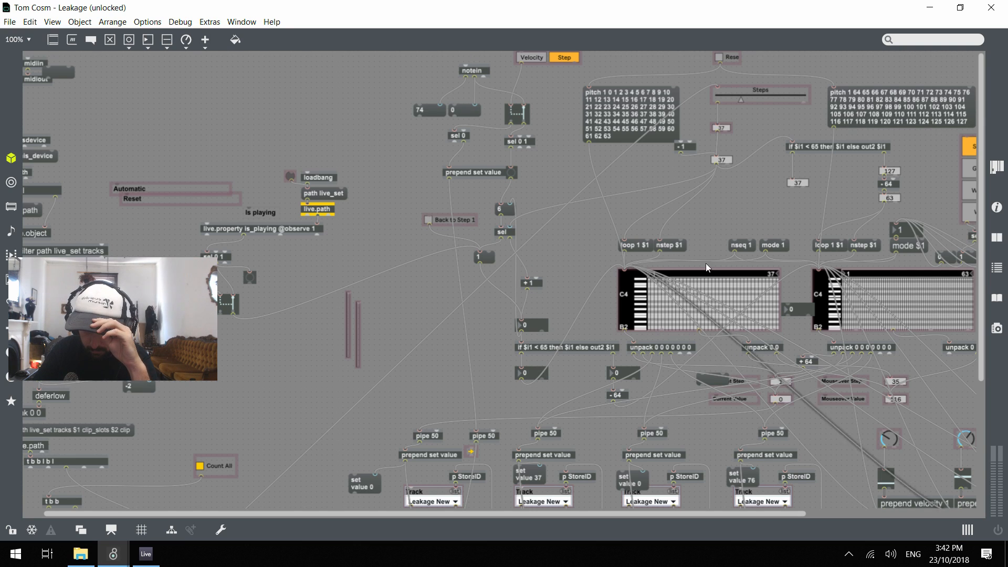
drag(223, 466, 223, 463)
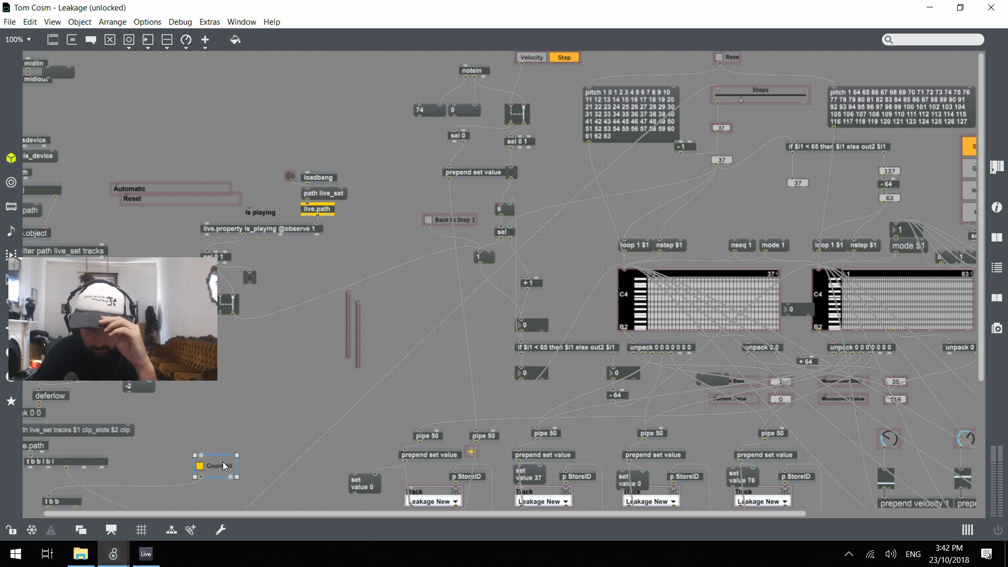
scroll(266, 363, down, 3)
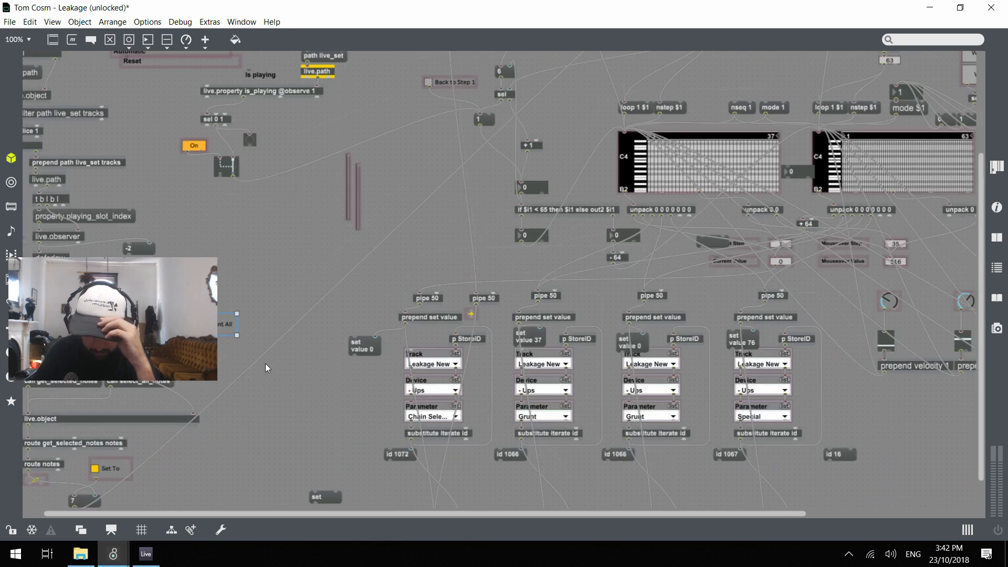
scroll(265, 363, up, 3)
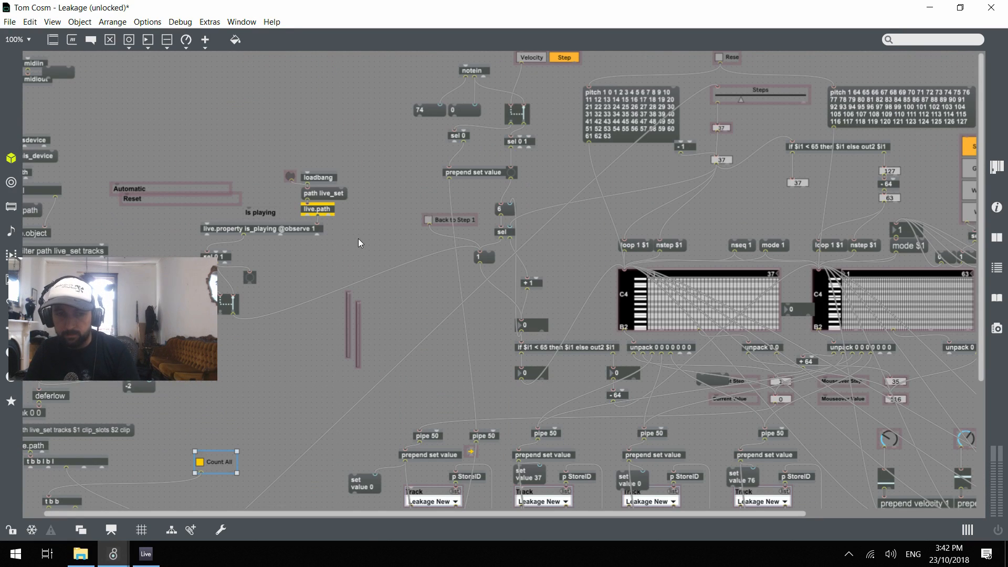
key(ctrl+s)
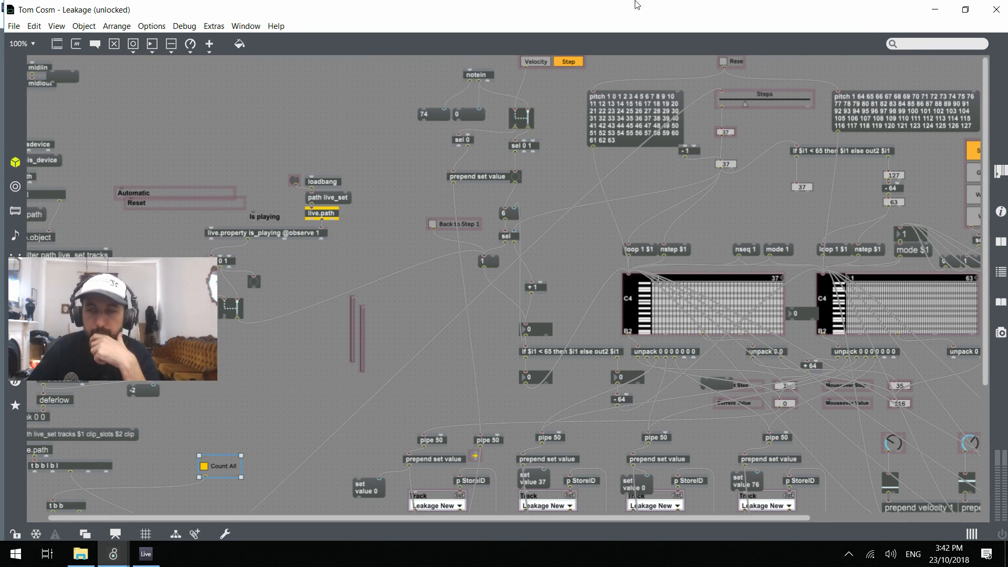
click(990, 19)
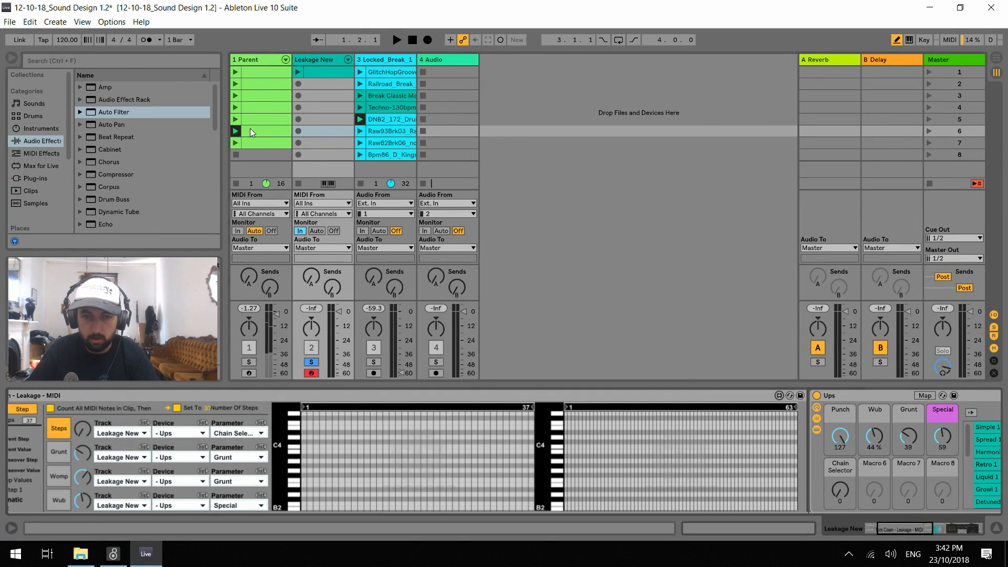
Copy Parent's sixth clip into the same slot on Leakage New, and play it while checking the Leakage - MIDI device
click(297, 130)
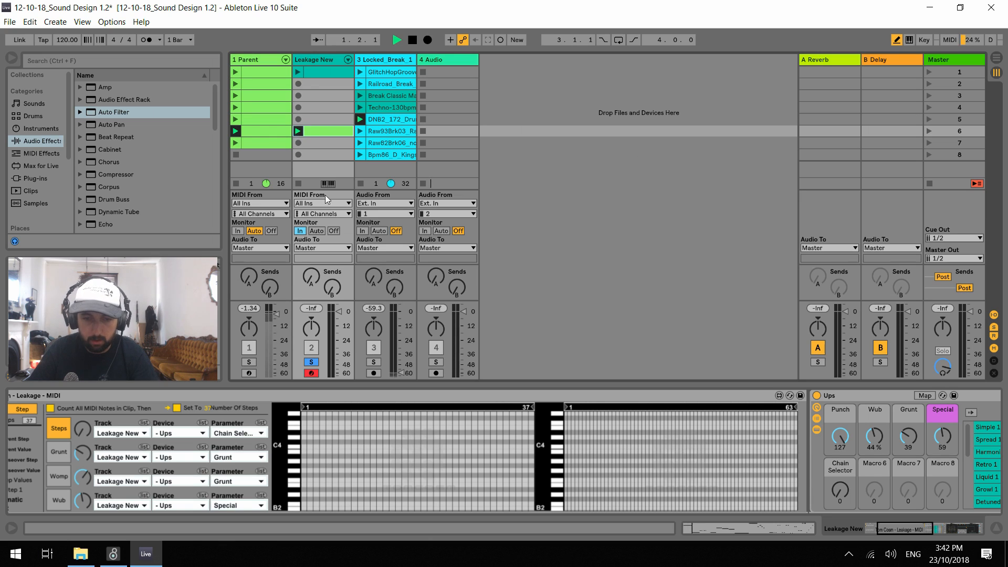
click(194, 396)
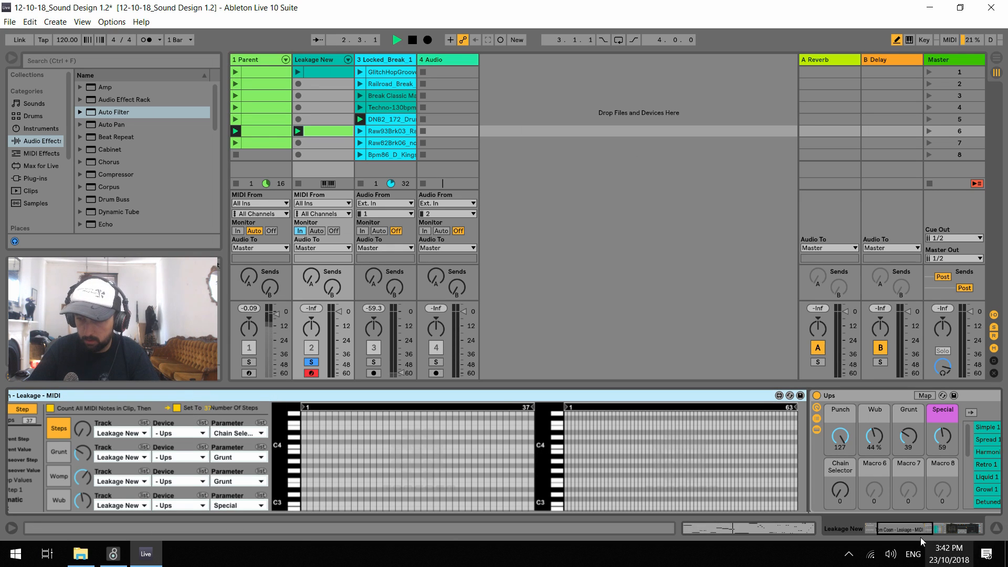
drag(913, 530, 854, 529)
key(space)
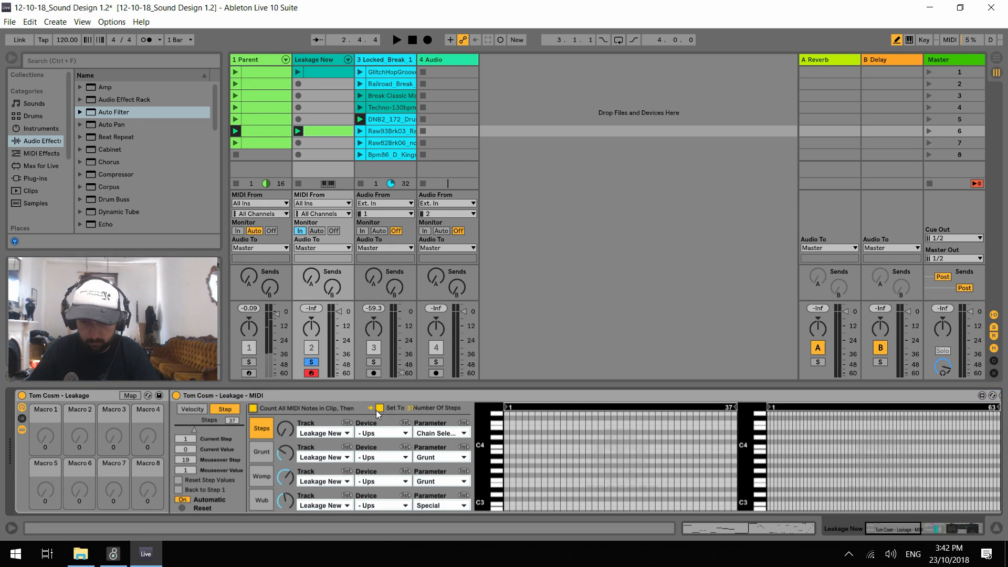
key(space)
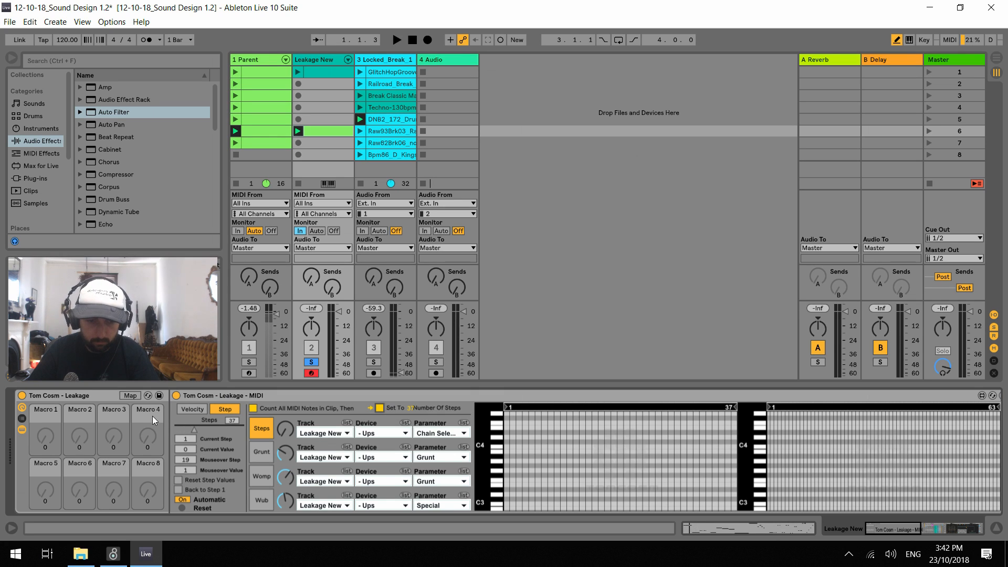
click(249, 362)
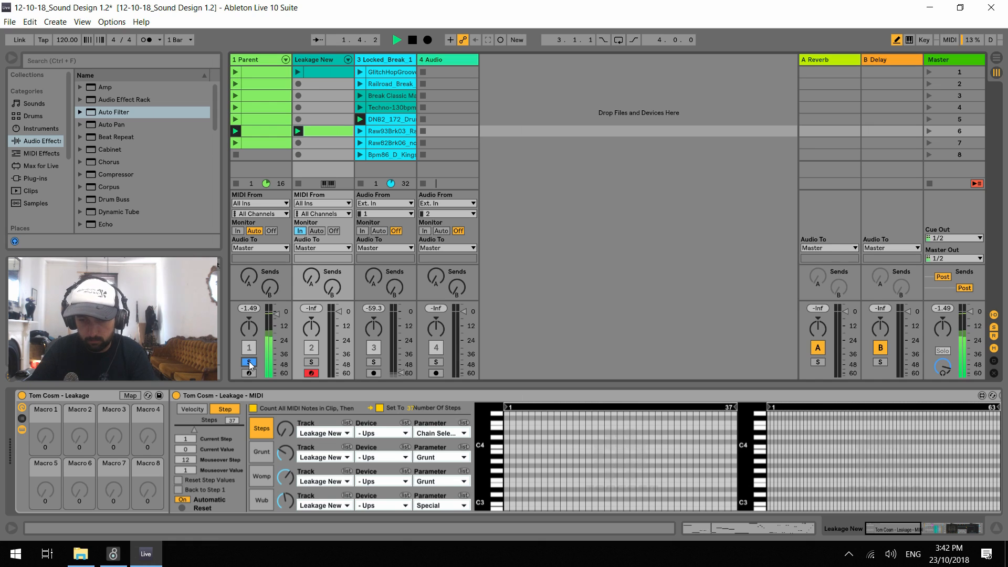
click(961, 527)
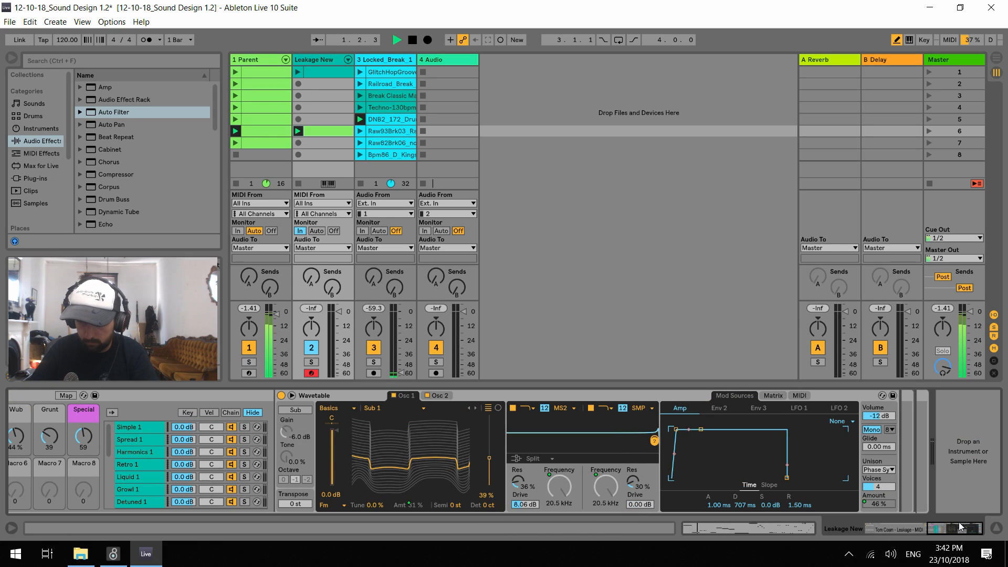
click(919, 527)
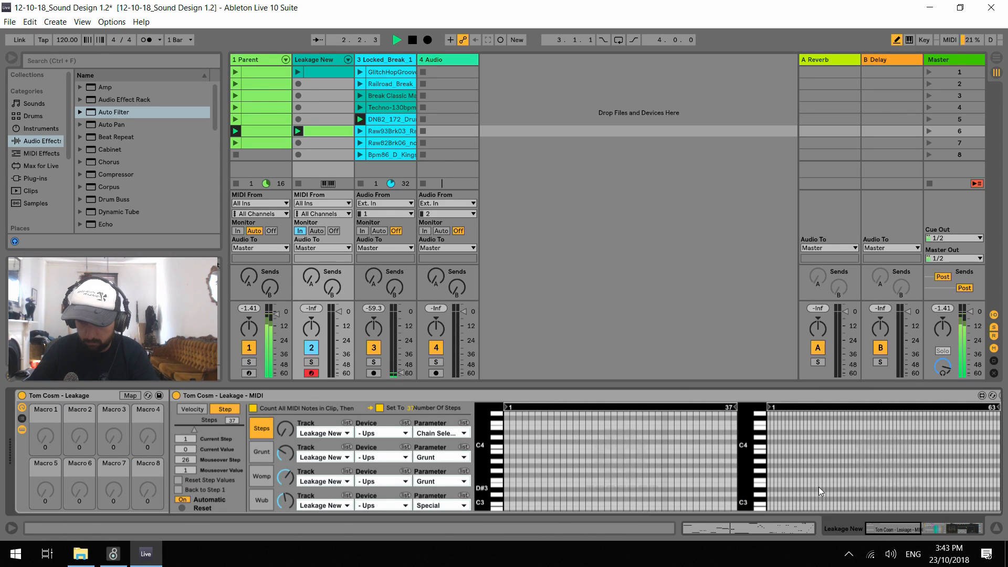
key(space)
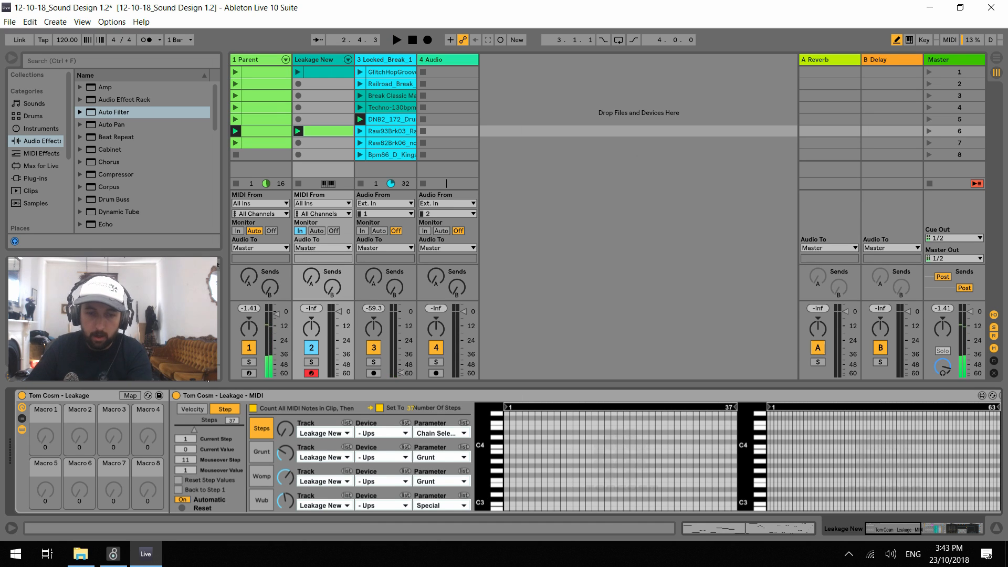
Delete the Leakage device rack from Leakage New and search all browser content for "leak"
click(95, 401)
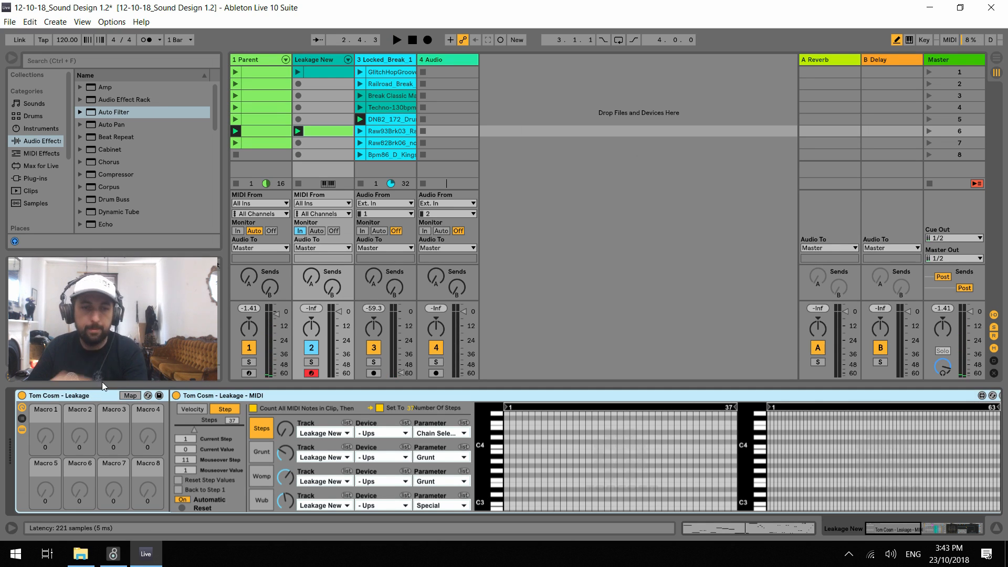
key(Delete)
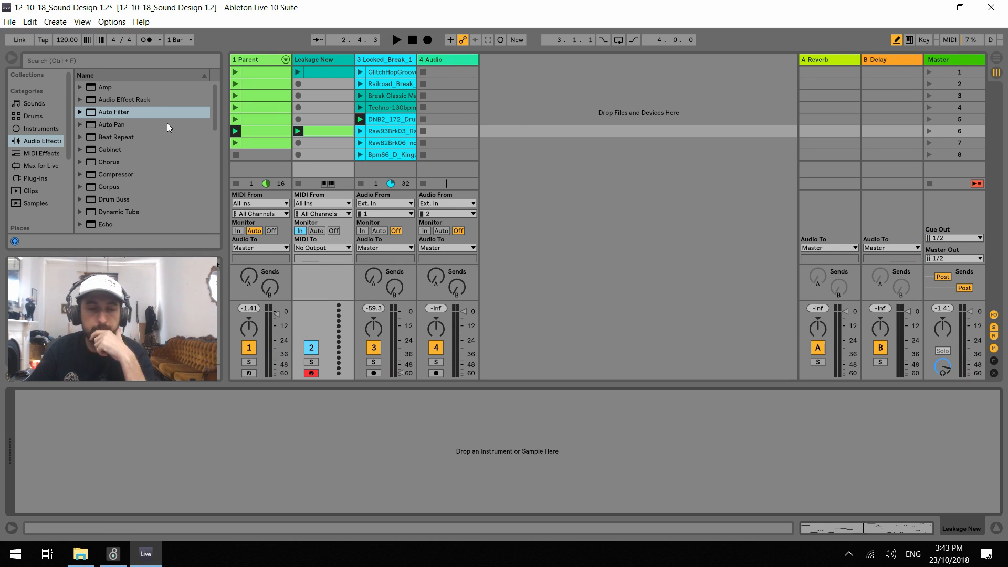
click(59, 60)
text(leakge)
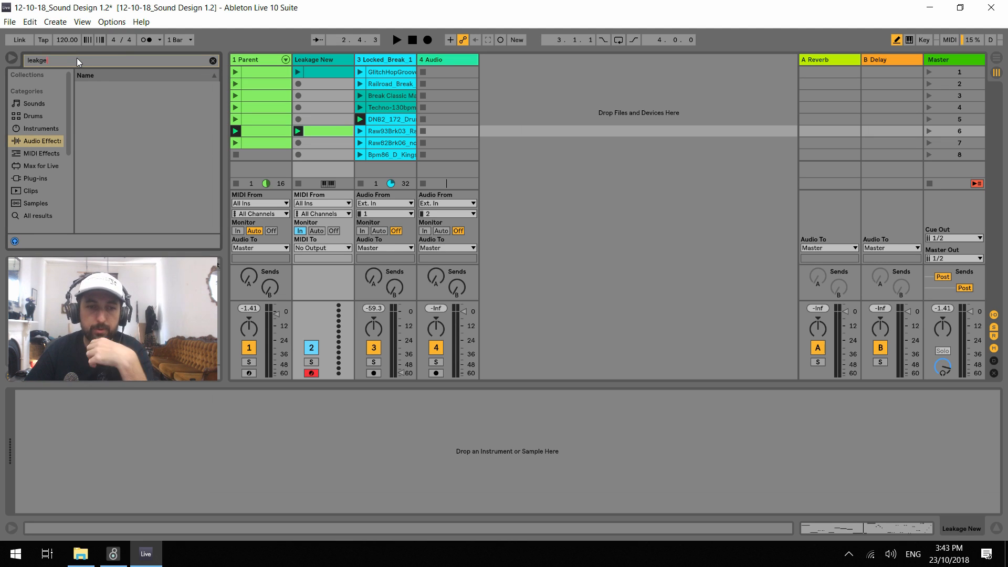
click(213, 61)
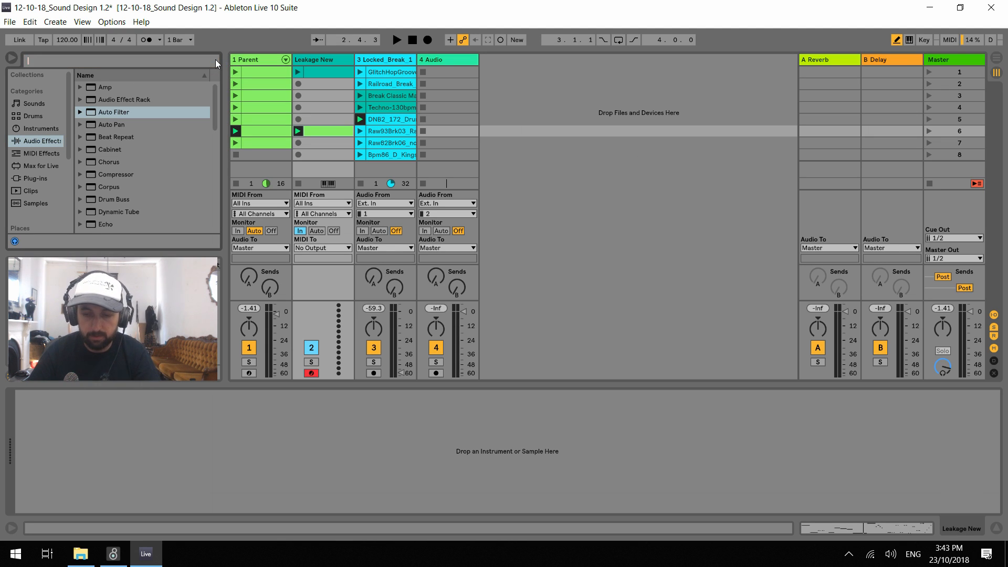
text(leak)
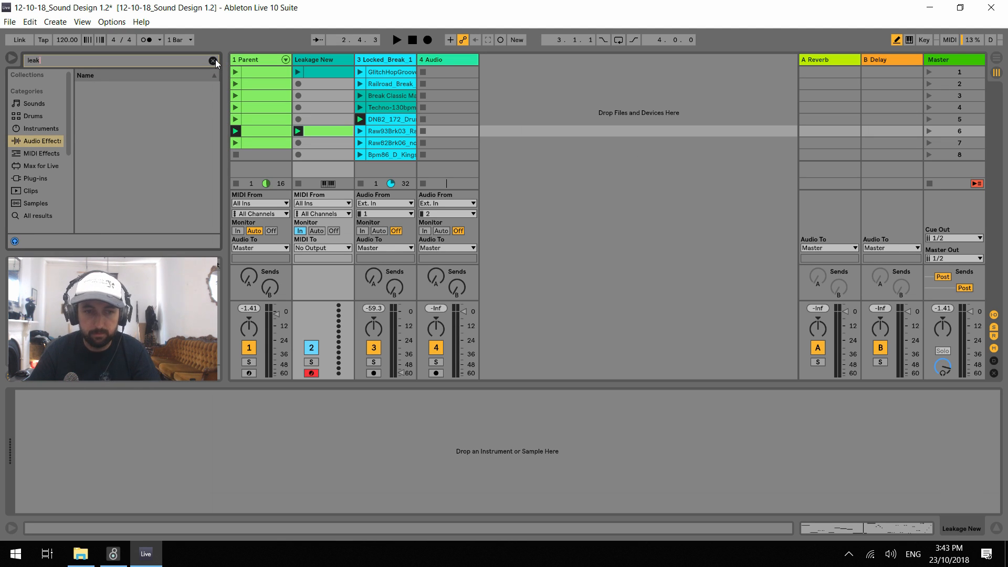
click(43, 217)
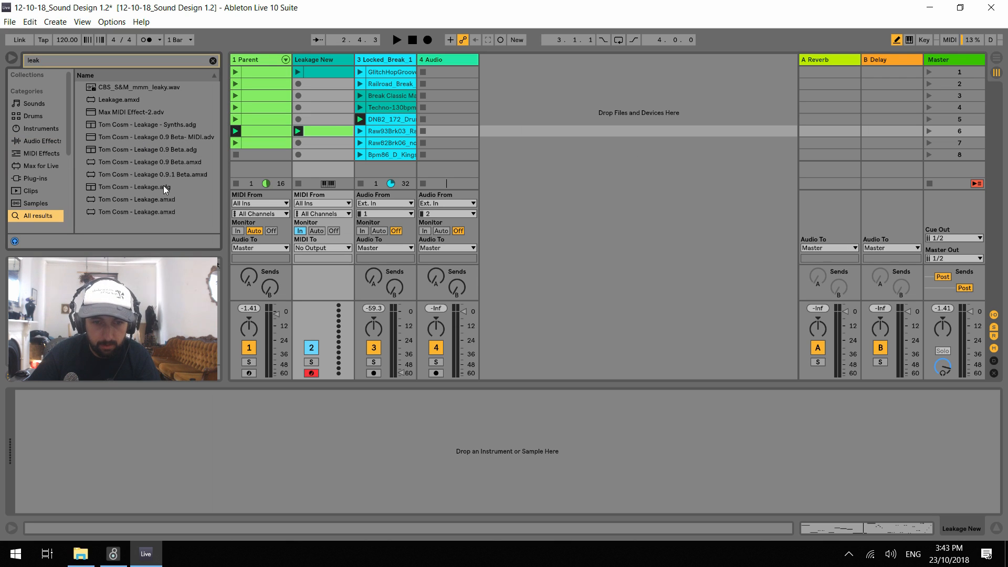
Load the Tom Cosm - Leakage.adg rack onto the Leakage New track
click(150, 189)
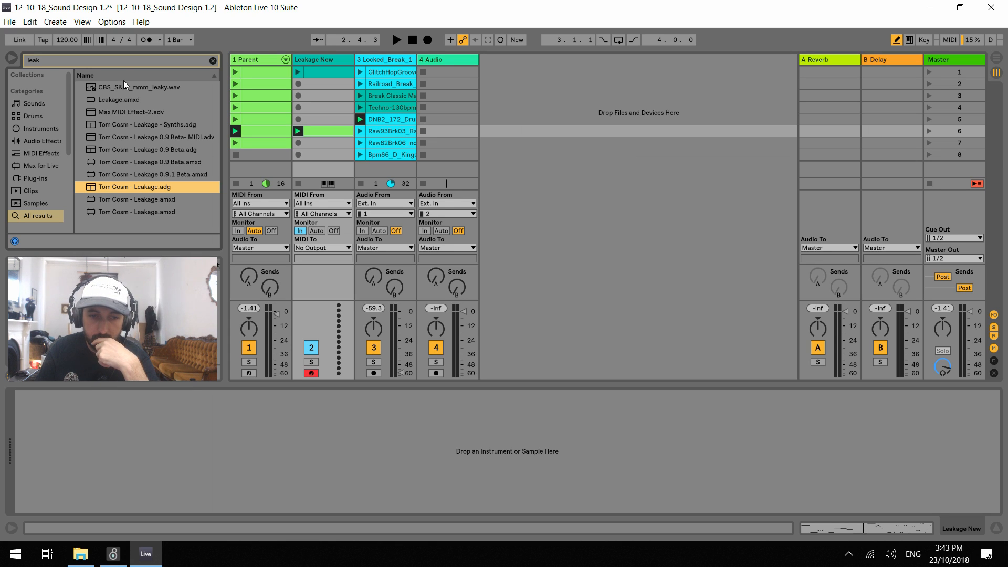
click(268, 58)
click(309, 60)
double_click(142, 187)
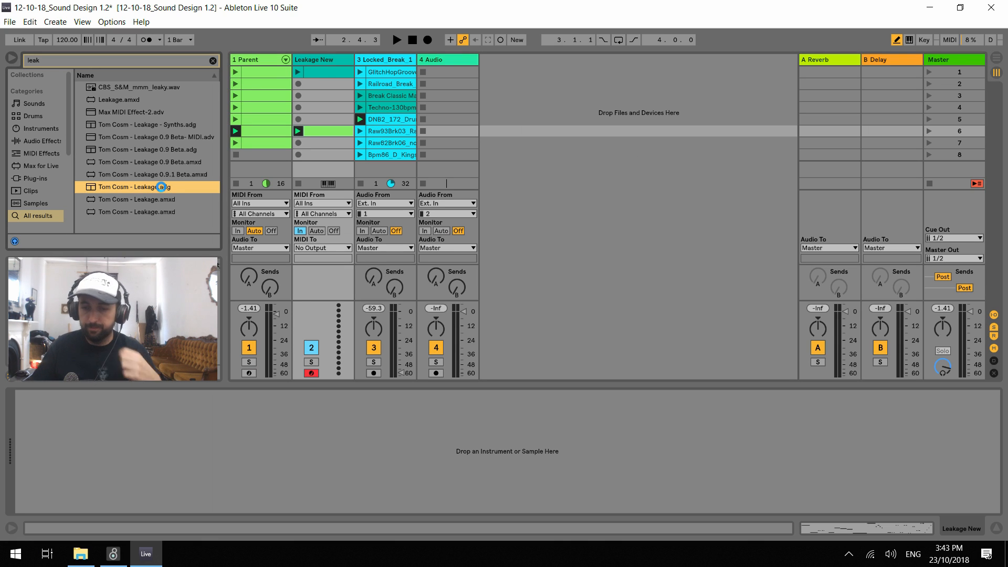
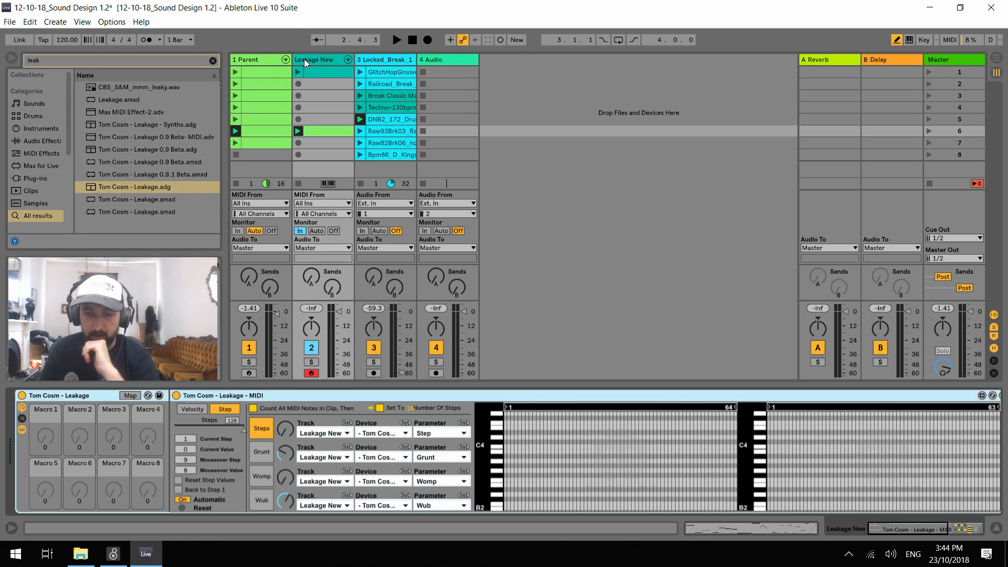
Play Leakage New's sixth clip and set the Leakage - MIDI step count from all MIDI notes in the clip
key(space)
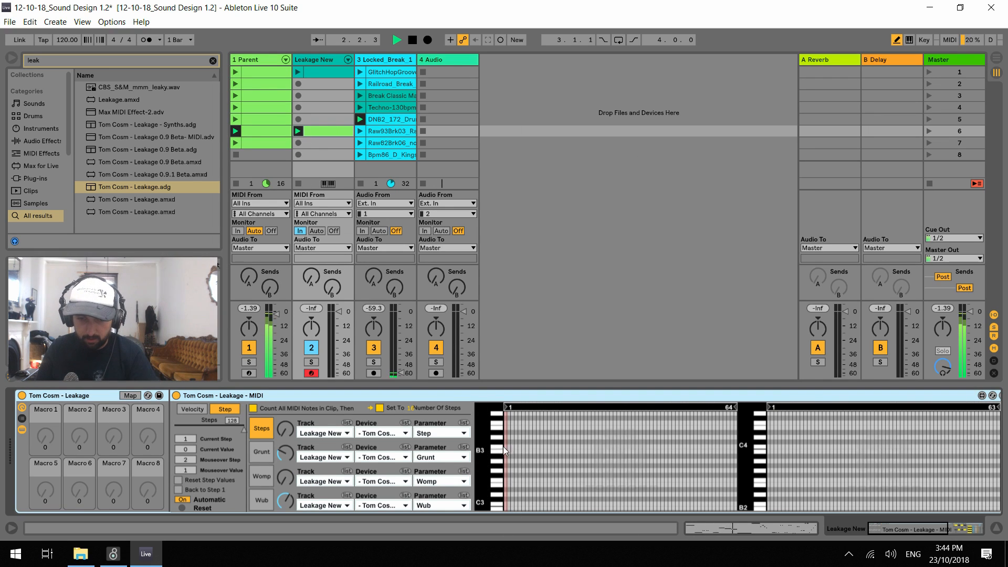
mouse_move(924, 527)
mouse_down()
mouse_move(953, 526)
mouse_move(919, 524)
mouse_up()
key(space)
key(space)
Play the clip in short bursts and check whether the Leakage - MIDI step sequencer responds to it
key(space)
click(256, 410)
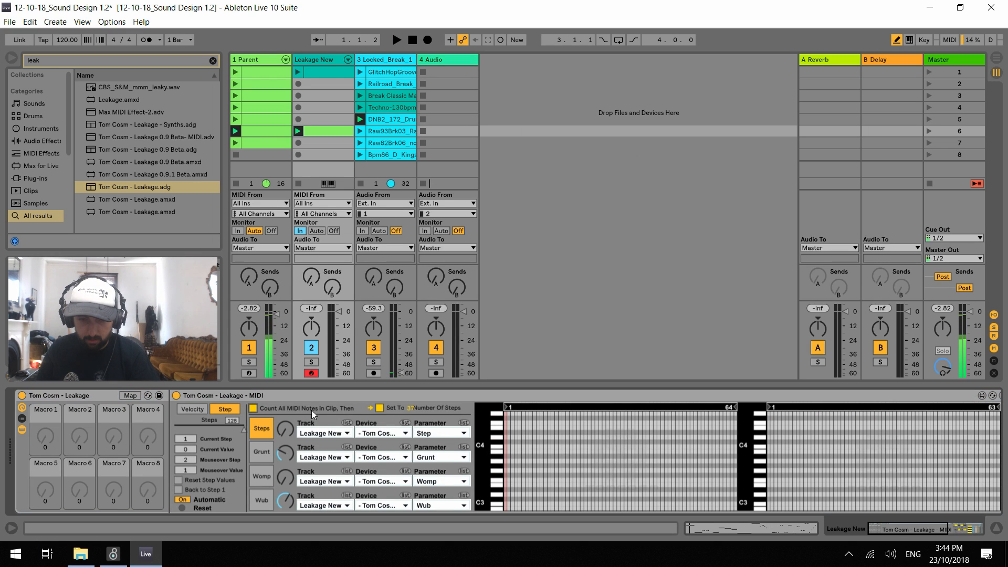
key(space)
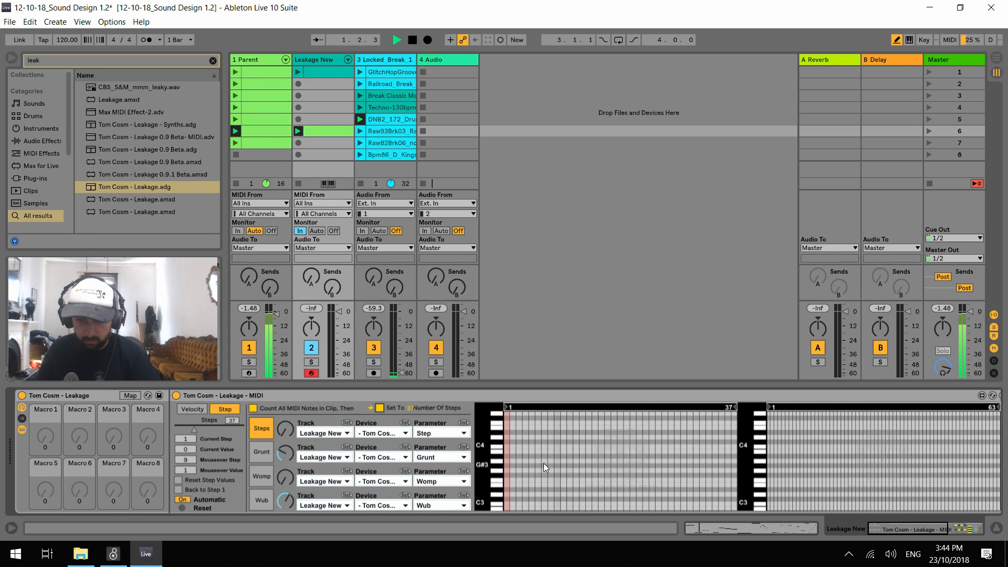
key(space)
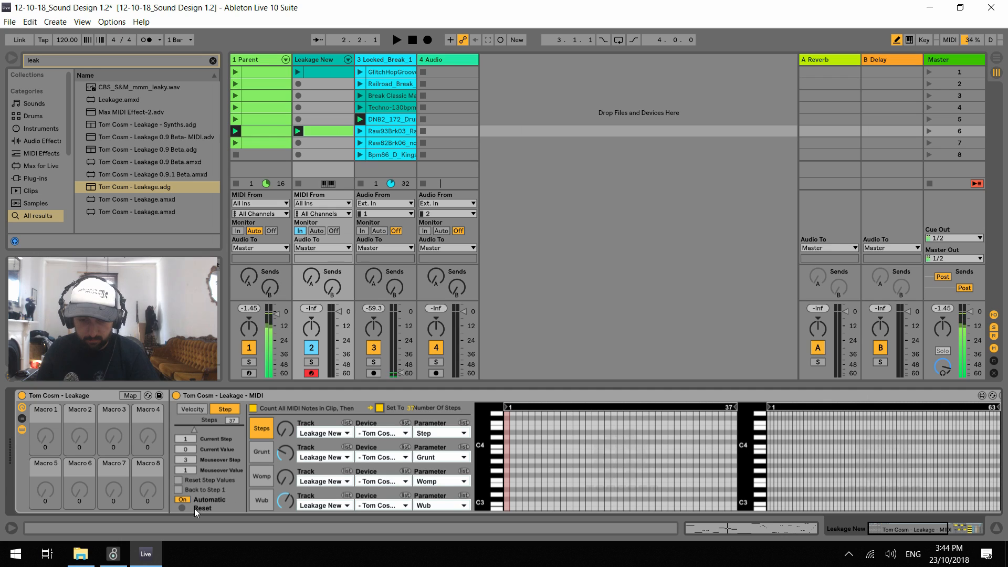
key(space)
key(space)
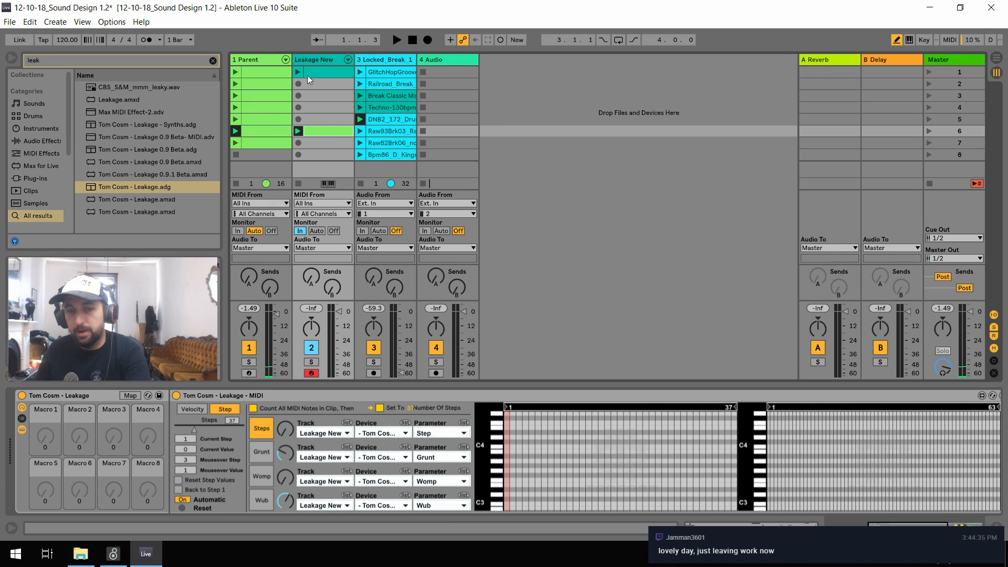
Delete both clips from Leakage New and raise the Locked_Break track's volume during a short playback
click(327, 71)
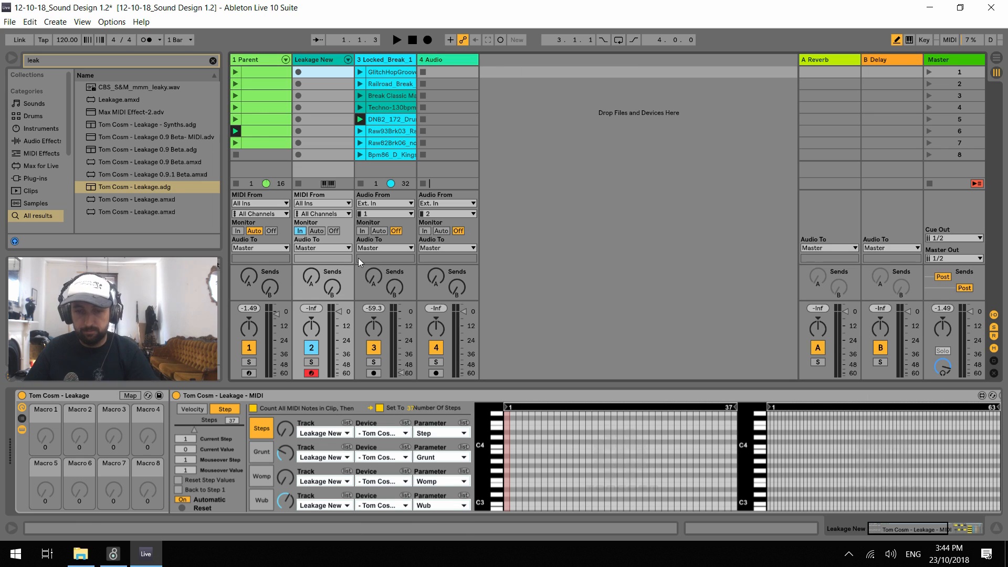
key(space)
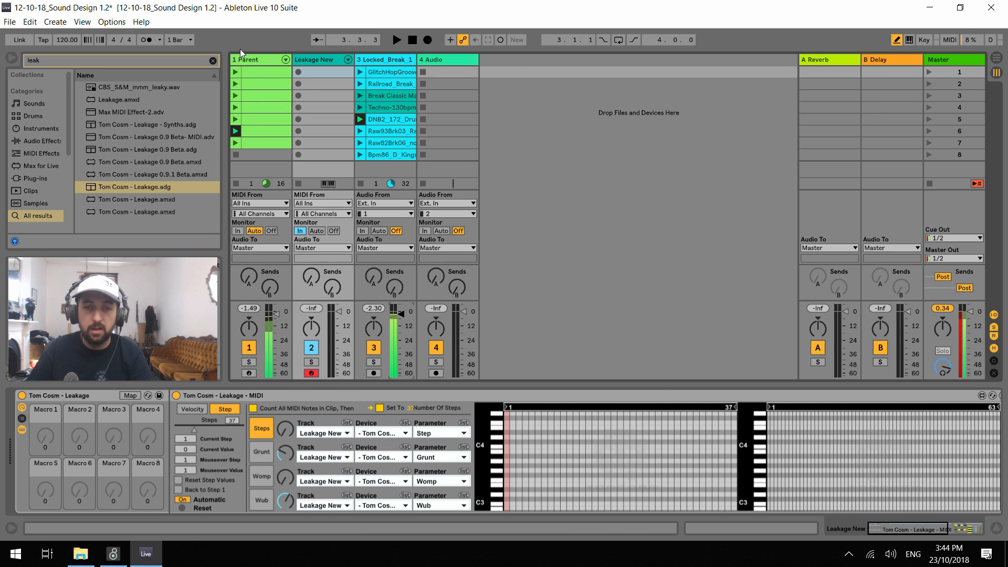
Play the set and sweep the Punch, Wub, Grunt and Special macros of Parent's Ups rack, with its Chain Selector at 13
click(249, 61)
key(space)
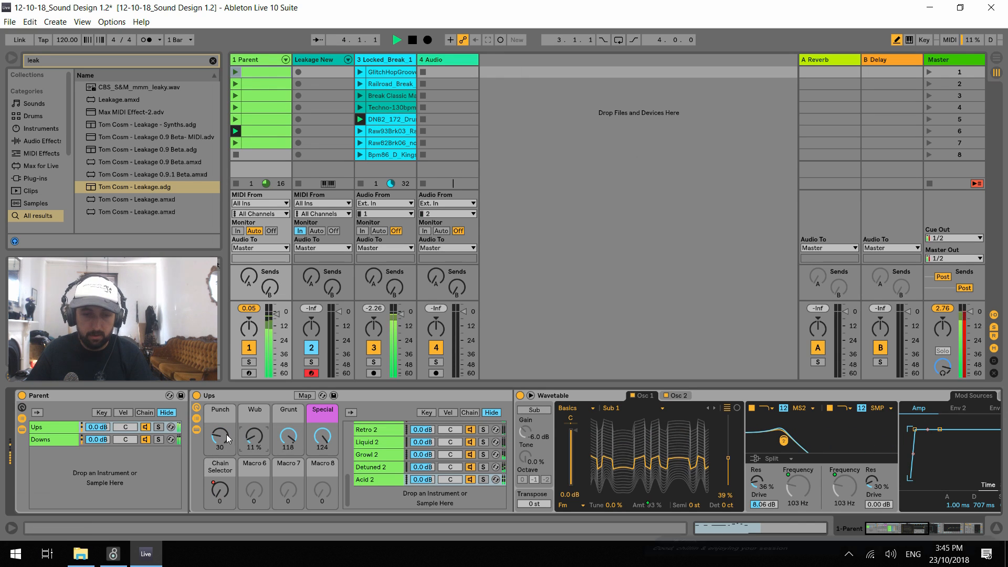
drag(322, 436, 288, 473)
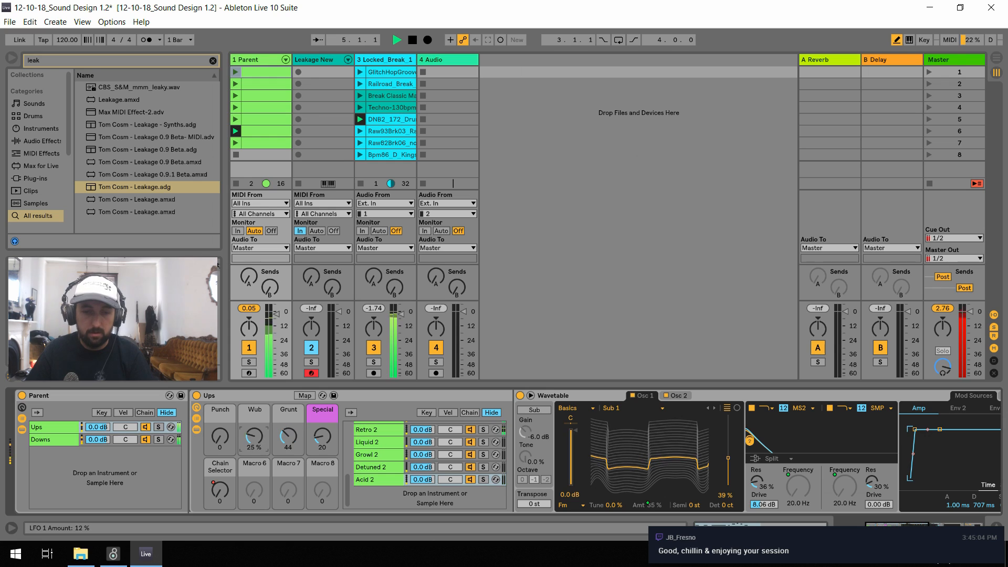
drag(260, 440, 261, 399)
drag(220, 436, 220, 402)
drag(269, 436, 288, 394)
drag(322, 436, 322, 395)
drag(220, 436, 220, 467)
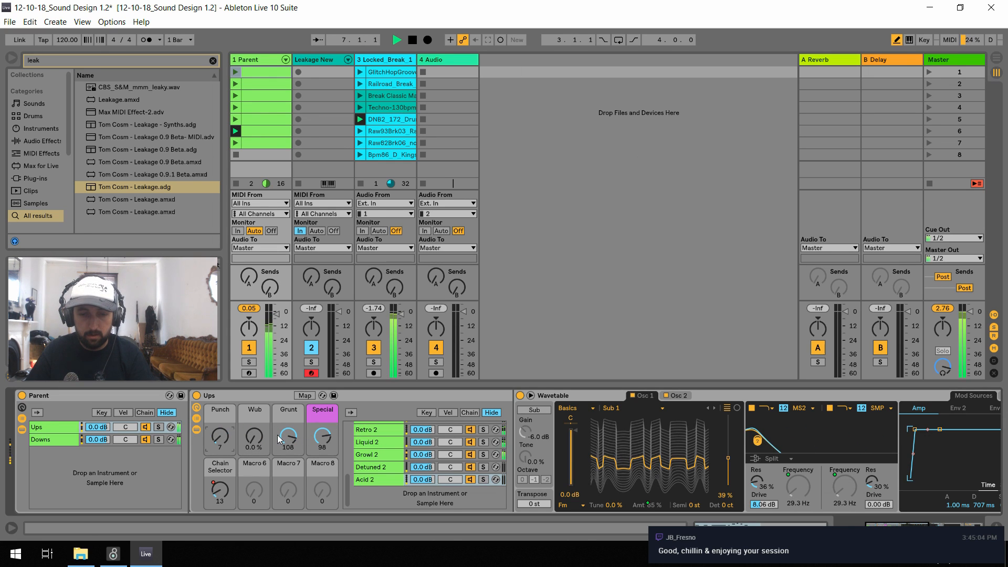
Launch the Techno-130bpm drum clip and set the Ups macros to Punch 10, Wub 21 %, Grunt 16 and Special 10
click(359, 107)
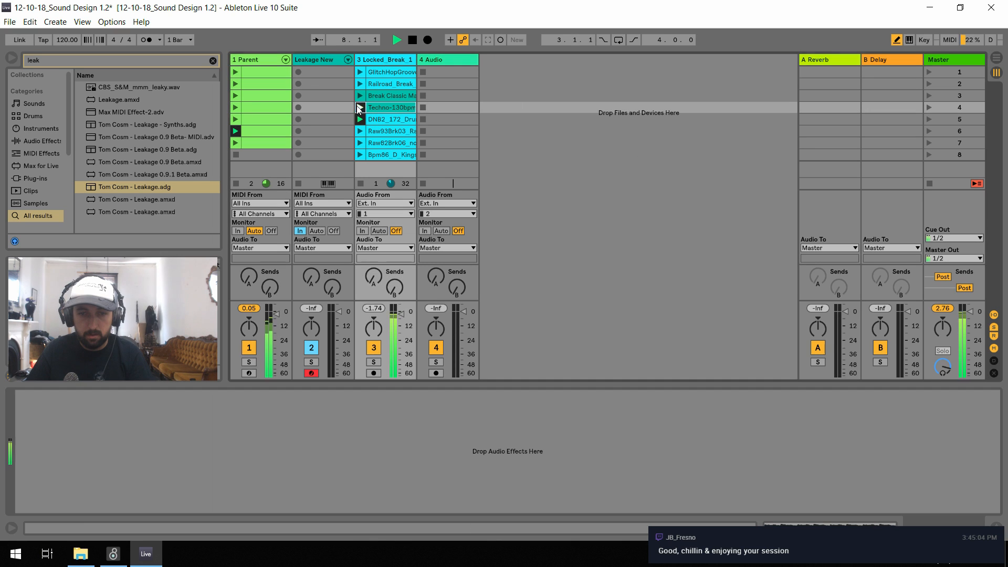
click(260, 60)
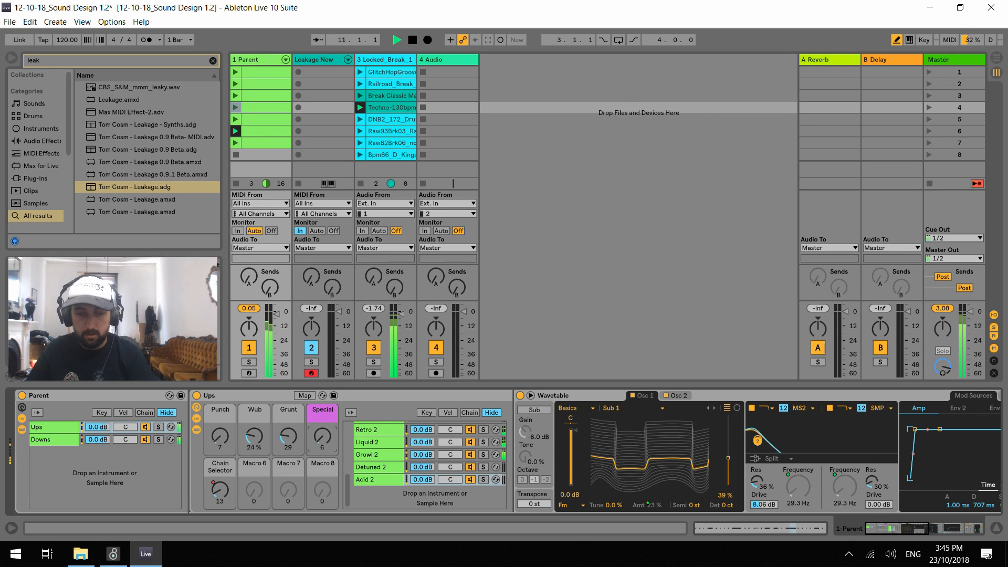
drag(223, 444, 288, 450)
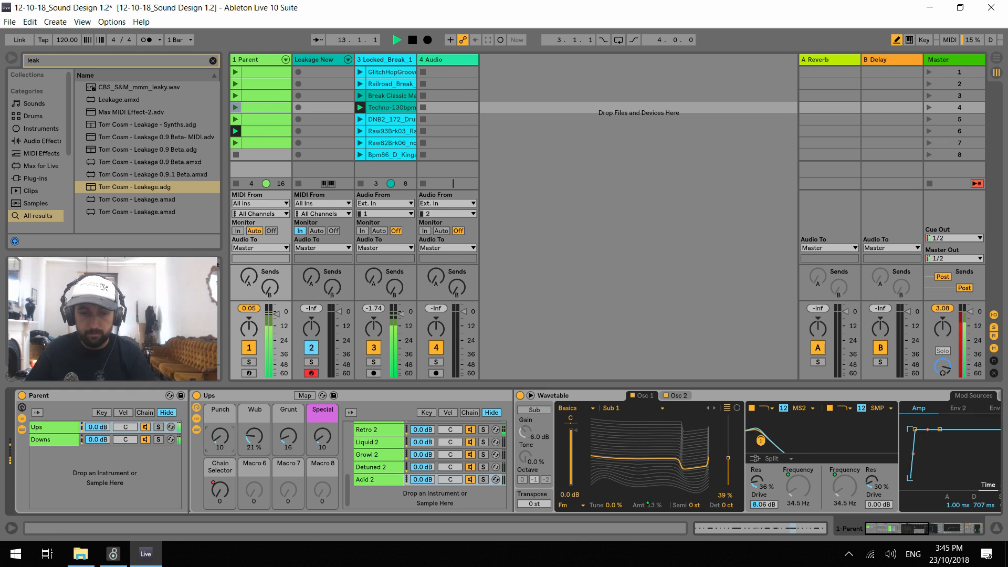
Launch Parent's fifth clip, set the Ups rack's Punch to 31 and Chain Selector to 0, and stop playback
click(236, 120)
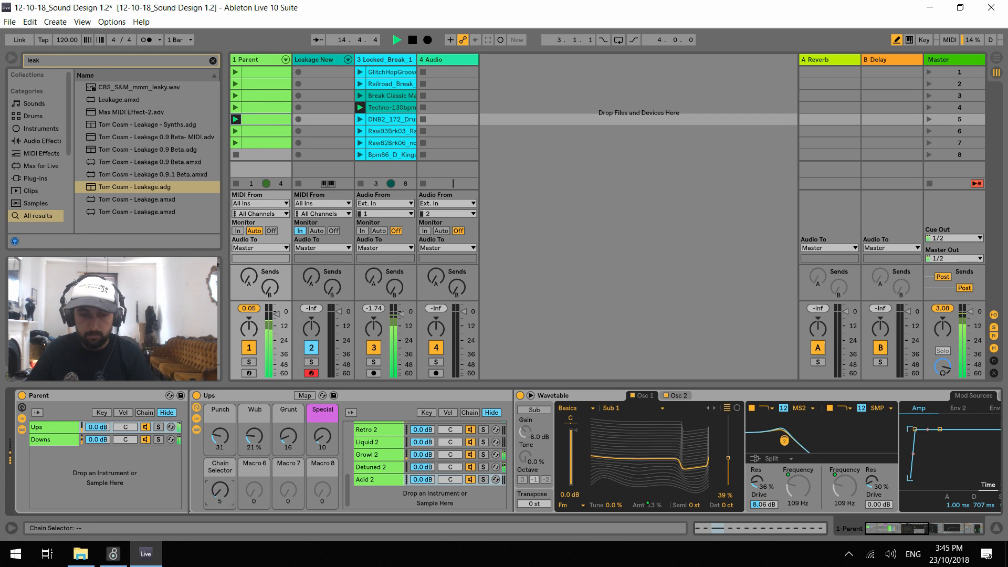
drag(223, 492, 223, 503)
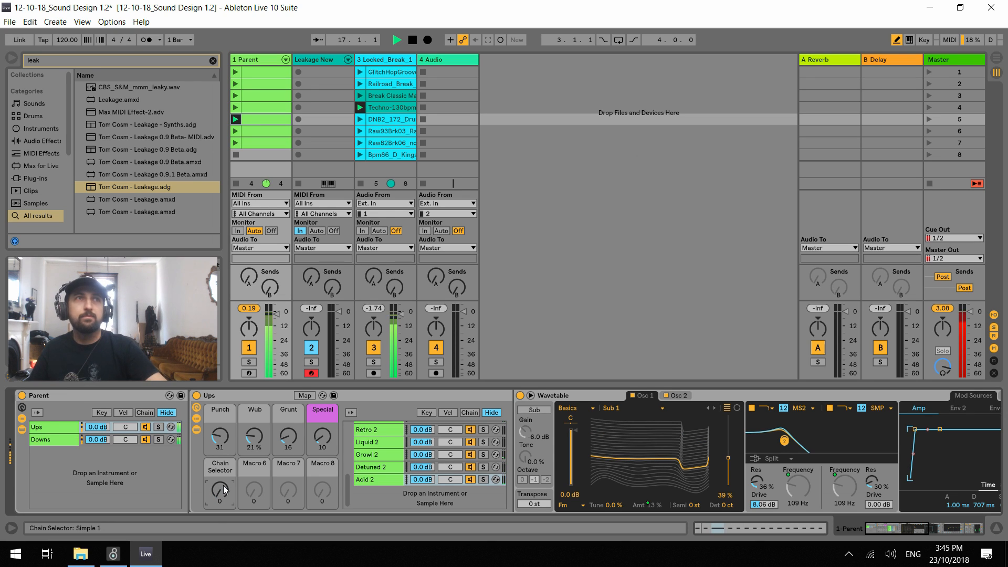
key(space)
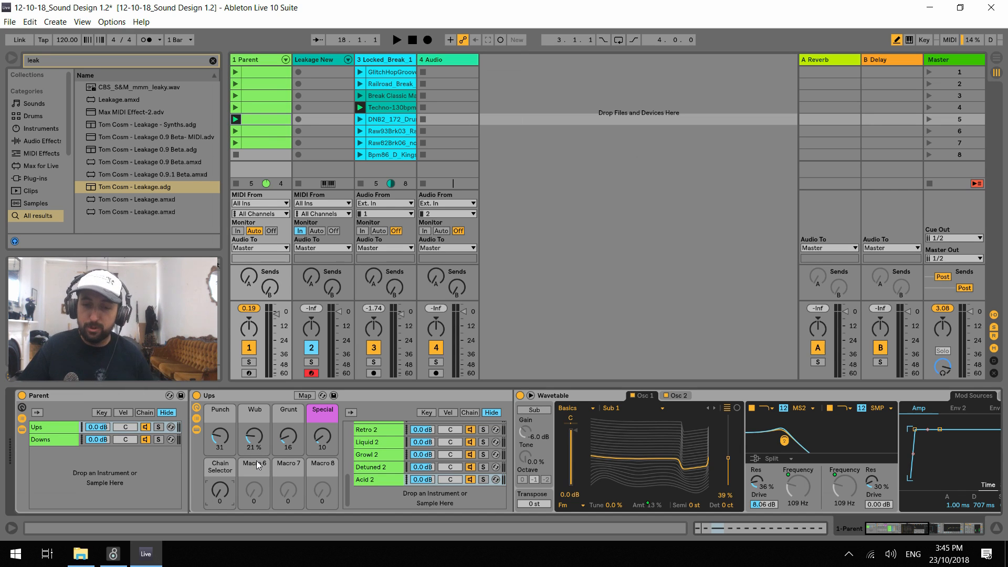
click(440, 396)
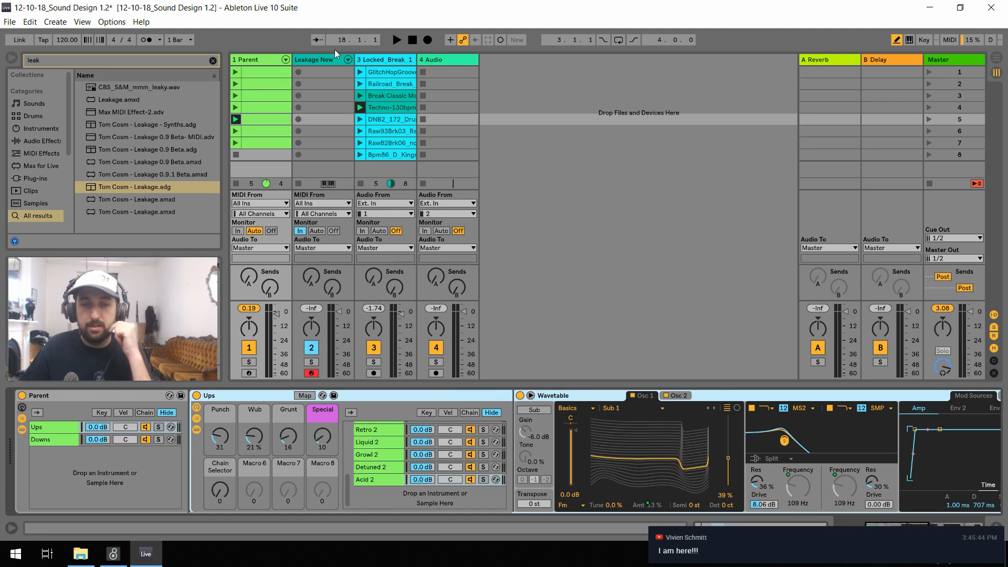
click(316, 62)
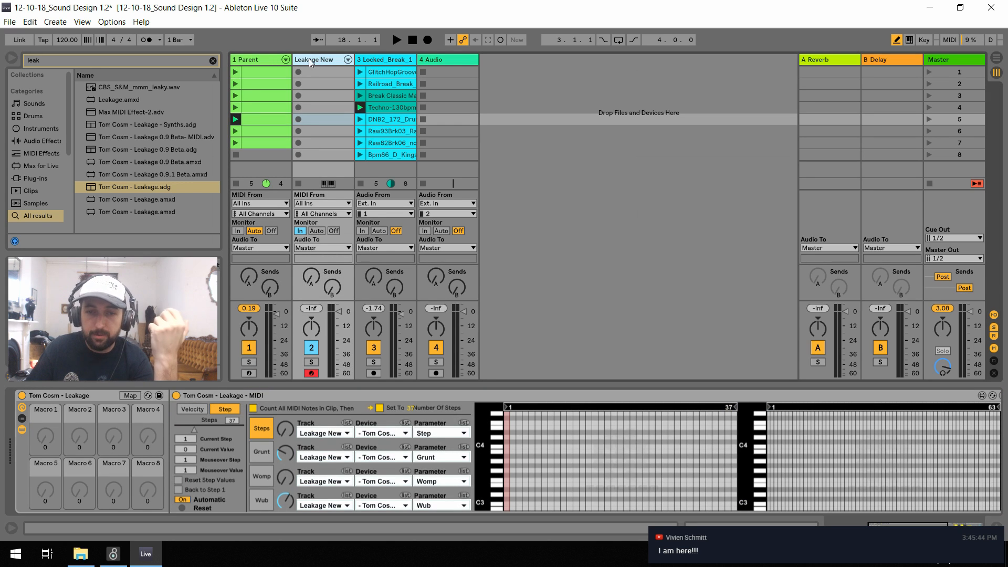
click(374, 61)
click(317, 61)
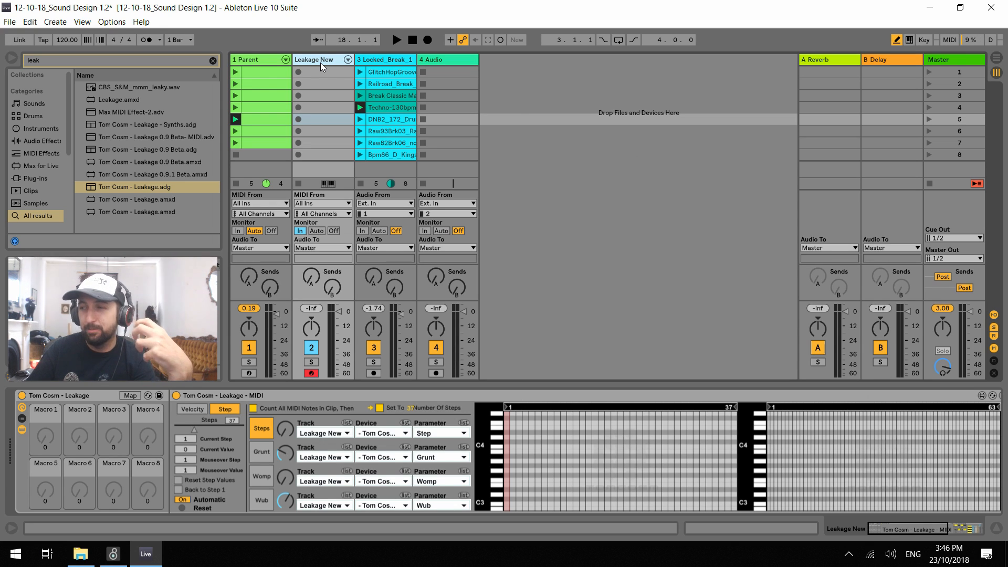
click(380, 62)
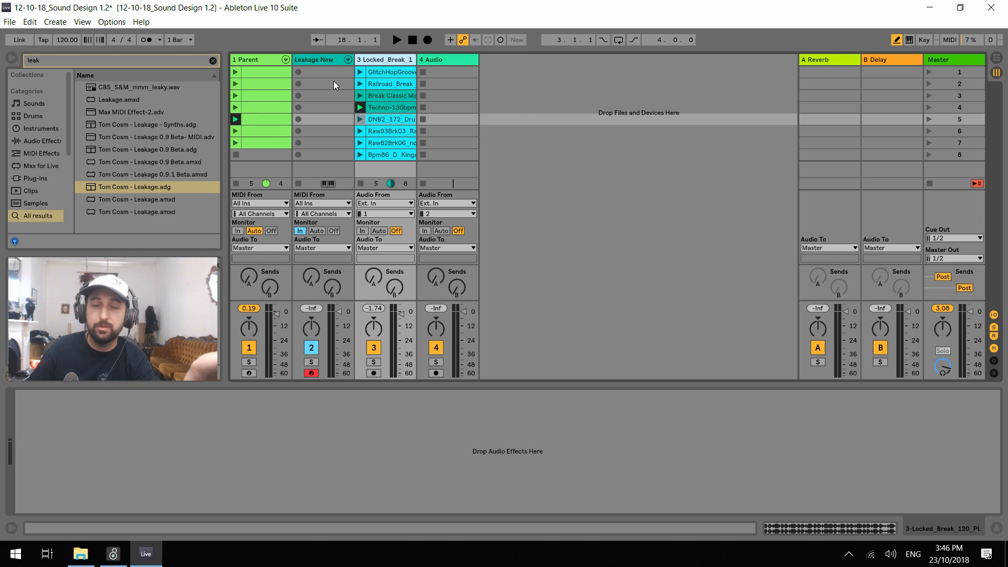
click(244, 58)
click(396, 61)
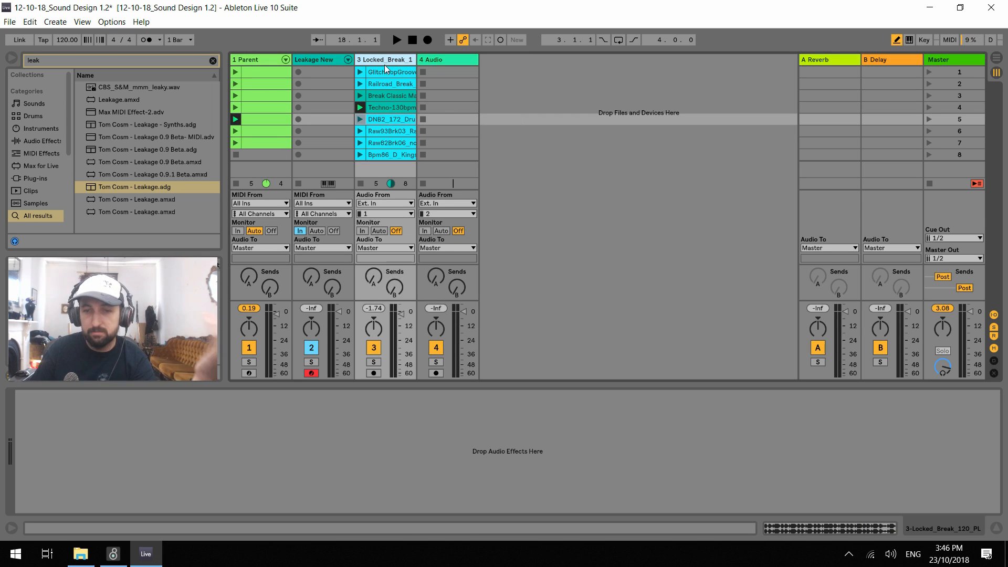
click(323, 59)
click(374, 60)
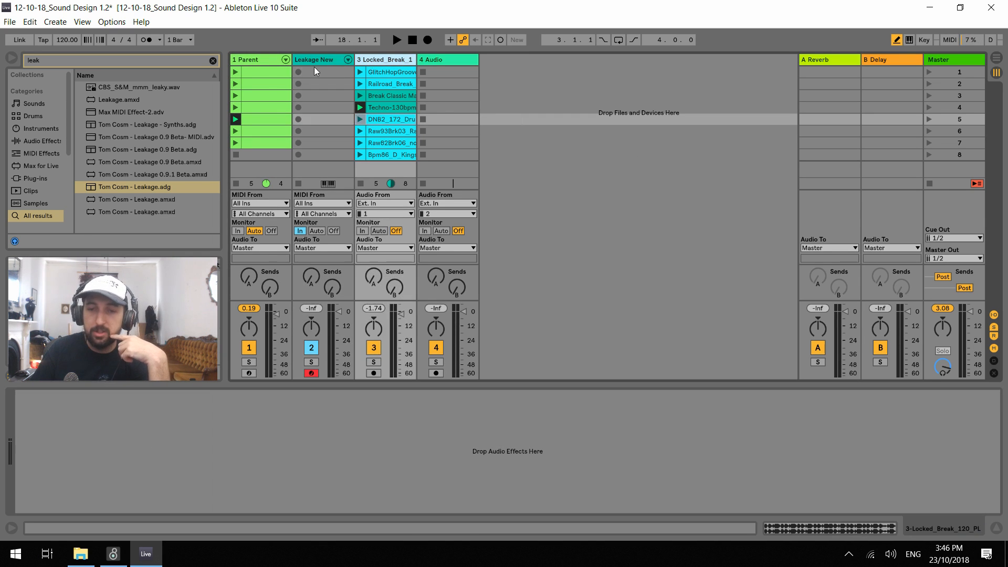
click(254, 62)
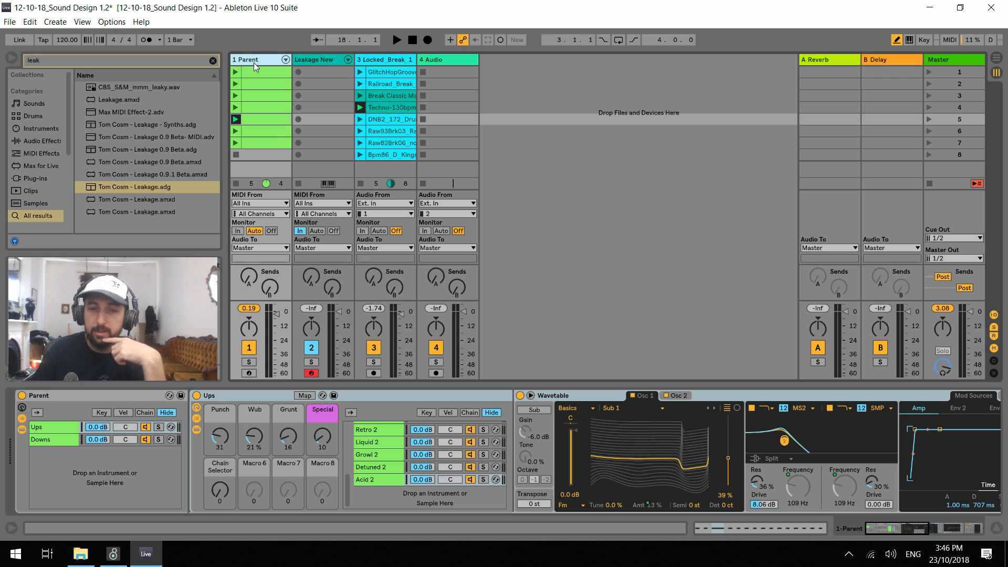
click(370, 62)
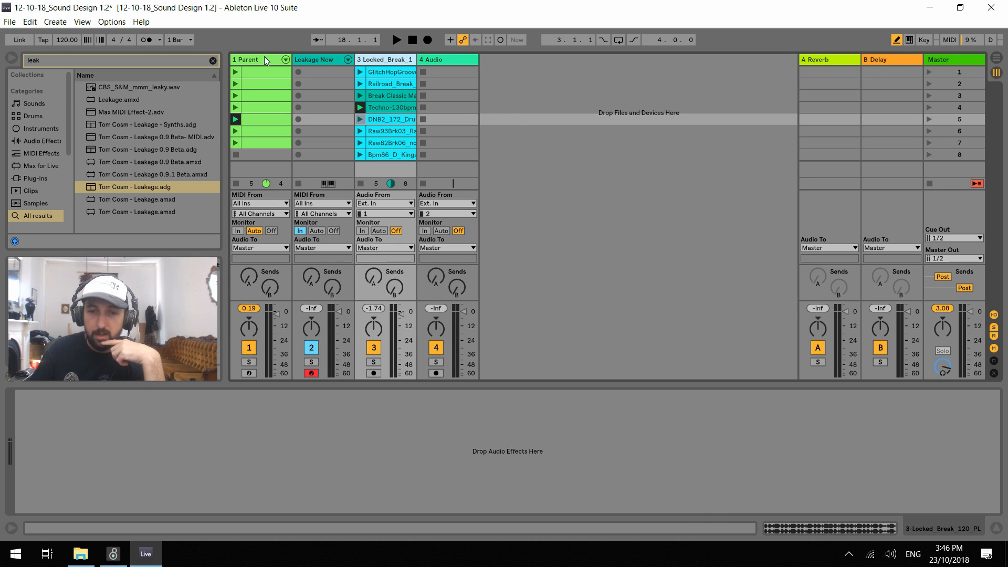
click(265, 58)
click(328, 61)
click(368, 61)
click(324, 61)
click(250, 61)
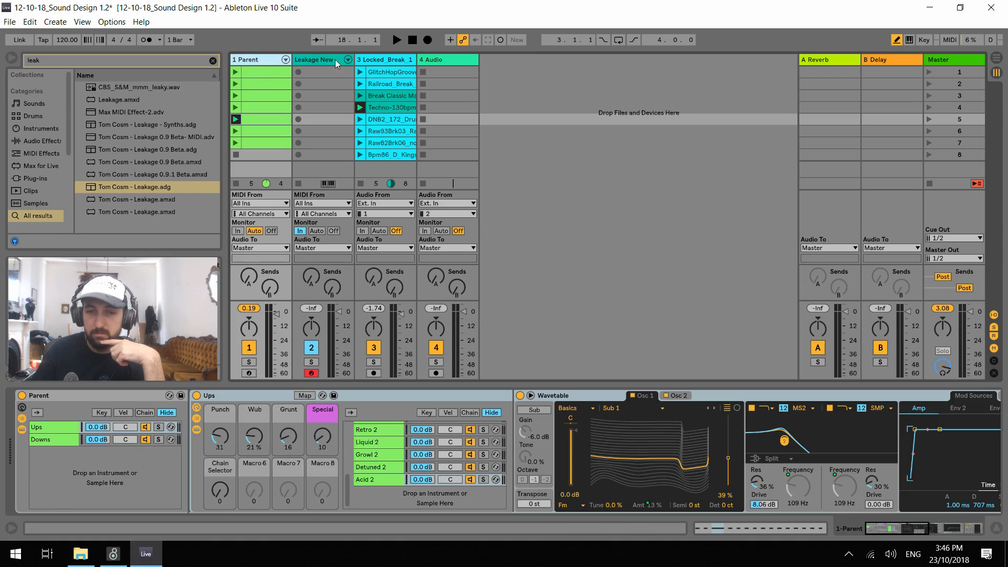
click(335, 58)
click(379, 59)
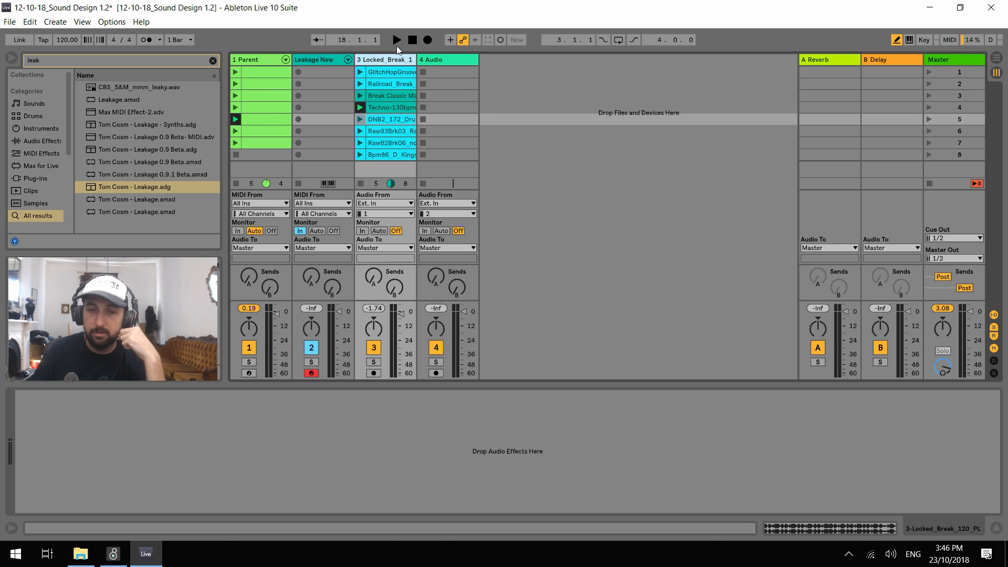
click(424, 58)
click(389, 61)
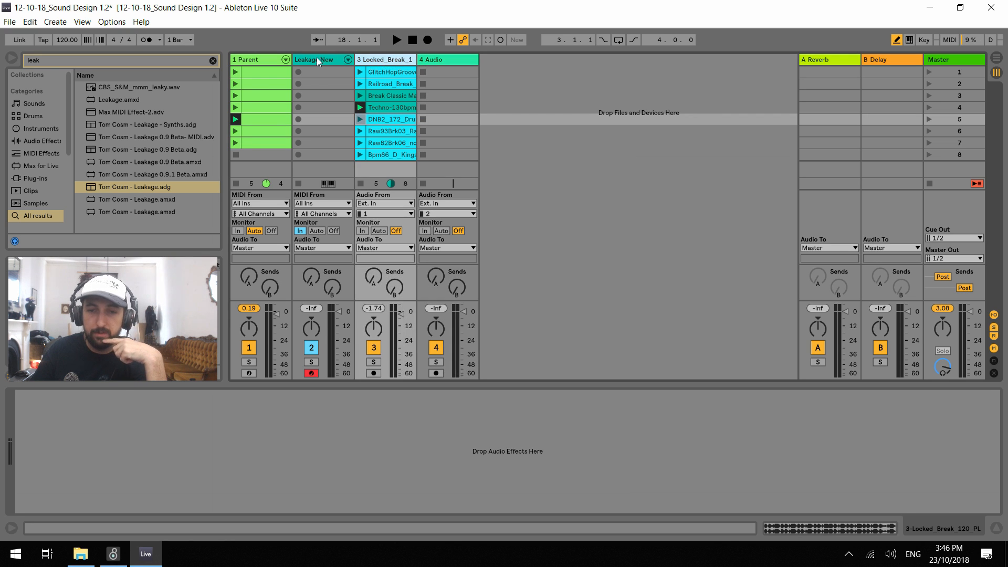
click(316, 58)
click(278, 59)
click(315, 59)
click(381, 59)
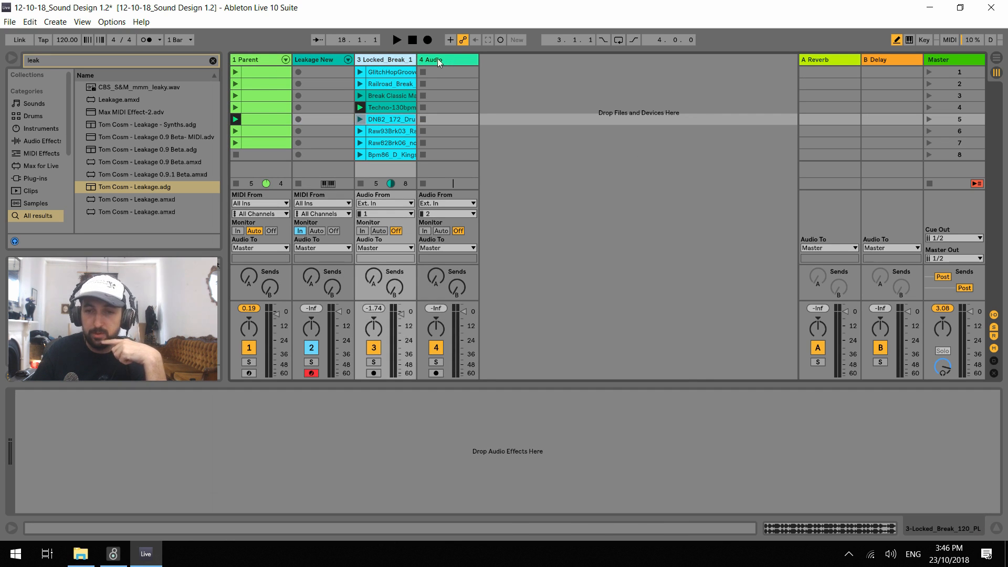
click(437, 58)
click(377, 60)
click(323, 60)
click(277, 59)
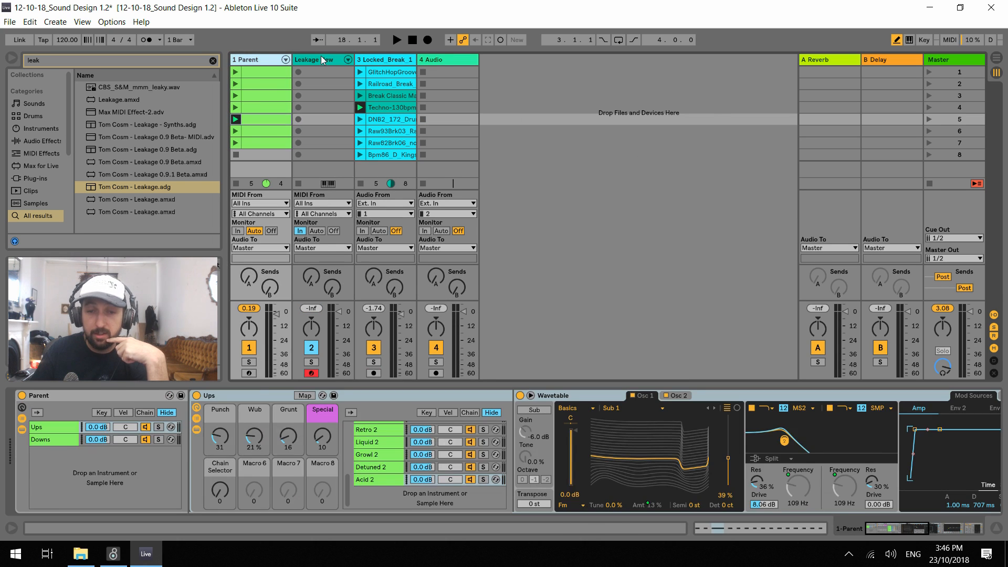
click(321, 60)
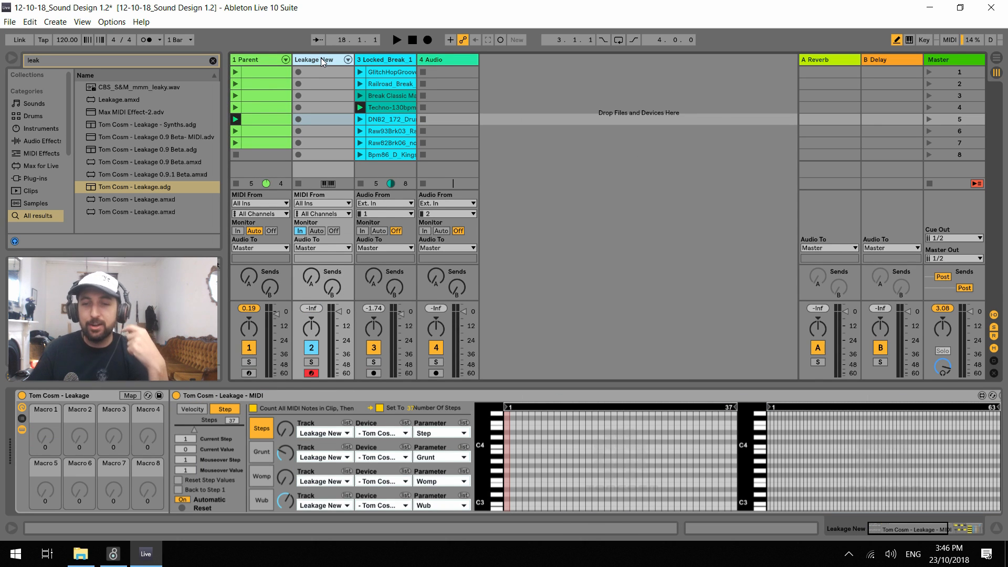